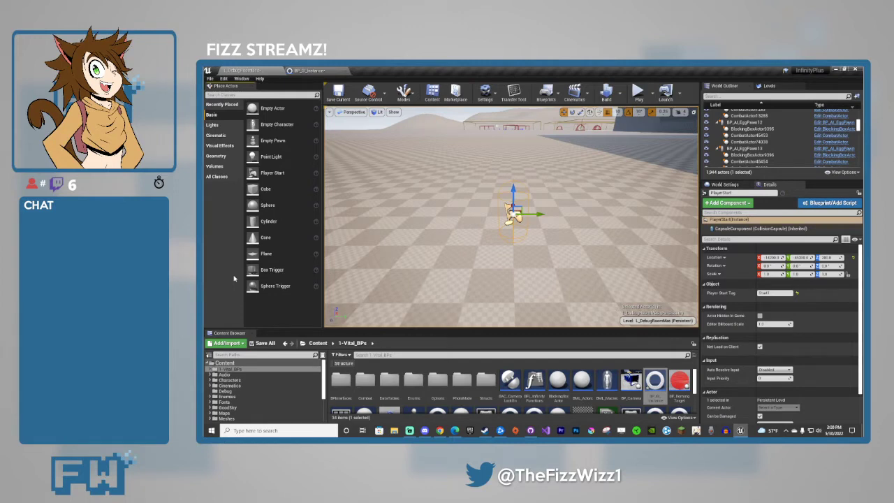
Close the open blueprint editor, then run a brief play test of the debug level and stop it.
{"action": "mouse_move", "coordinate": [512, 216]}
{"action": "right_mouse_down"}
{"action": "mouse_move", "coordinate": [629, 224]}
{"action": "mouse_move", "coordinate": [615, 225]}
{"action": "mouse_move", "coordinate": [625, 213]}
{"action": "mouse_move", "coordinate": [618, 182]}
{"action": "mouse_move", "coordinate": [507, 192]}
{"action": "mouse_move", "coordinate": [628, 194]}
{"action": "mouse_move", "coordinate": [524, 208]}
{"action": "right_mouse_up"}
{"action": "right_click_drag", "start_coordinate": [391, 214], "coordinate": [337, 194]}
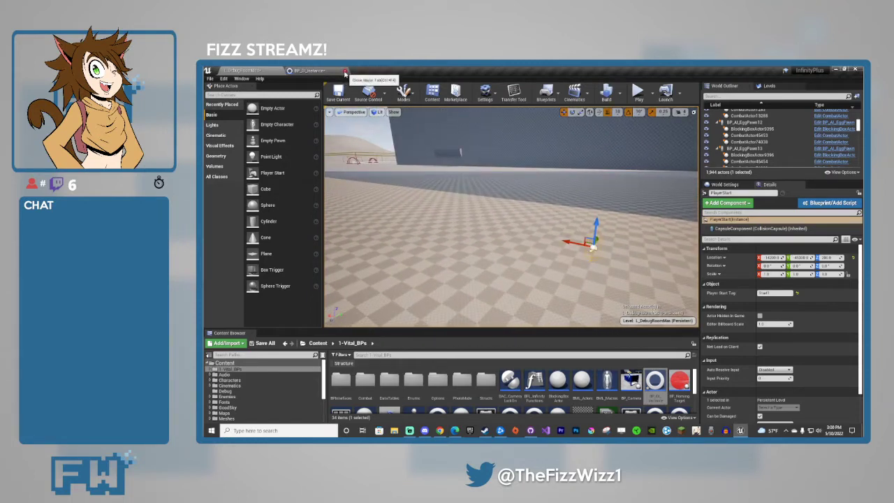
{"action": "left_click", "coordinate": [339, 70]}
{"action": "left_click", "coordinate": [638, 93]}
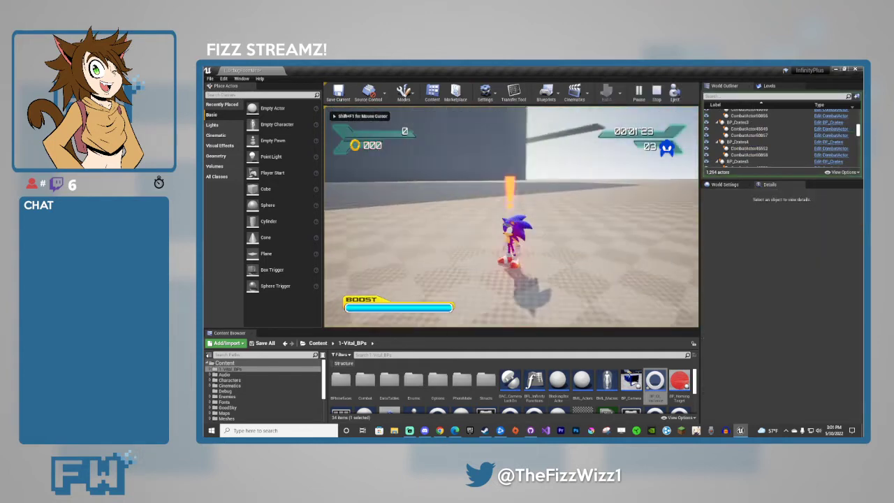
{"action": "key", "text": "Escape"}
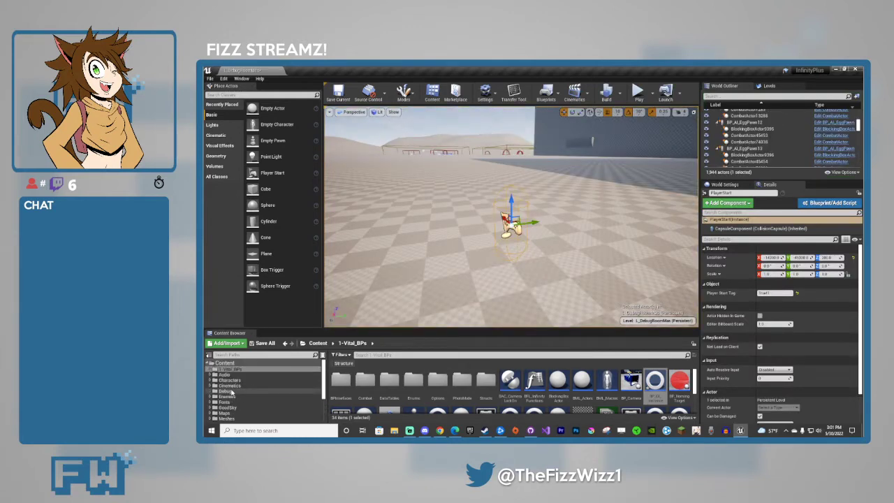
Check the Objects content folder and return to the 1-Vital_BPs folder.
{"action": "scroll", "coordinate": [233, 397], "scroll_direction": "down", "scroll_amount": 2}
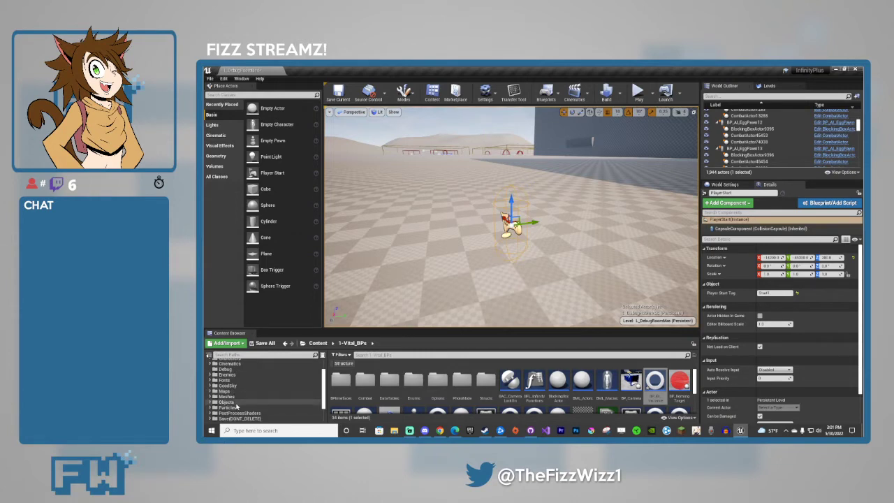
{"action": "left_click", "coordinate": [228, 403]}
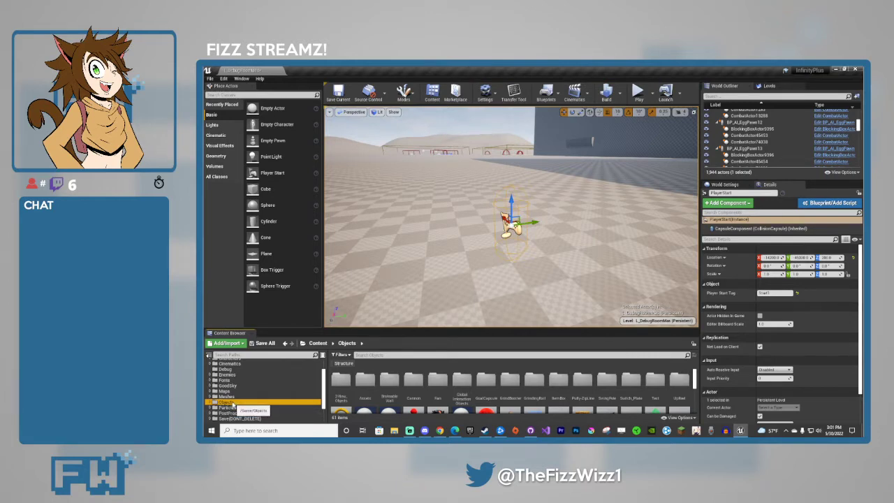
{"action": "scroll", "coordinate": [234, 404], "scroll_direction": "up", "scroll_amount": 2}
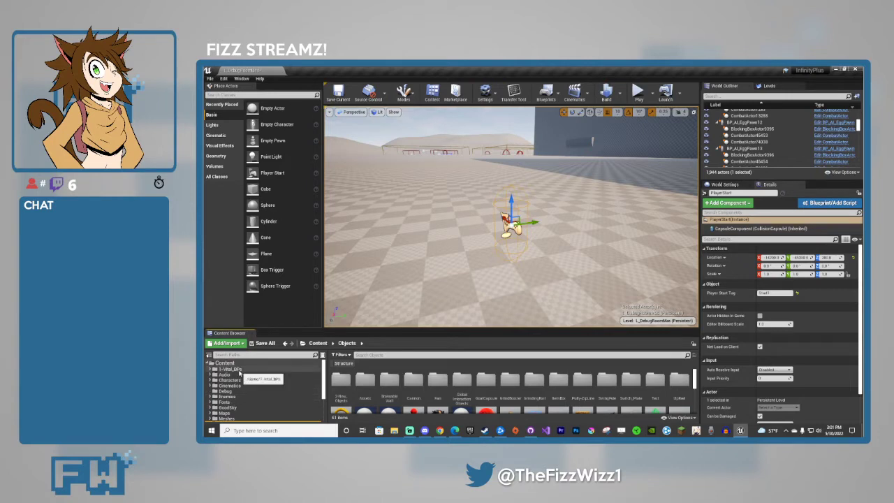
{"action": "left_click", "coordinate": [238, 370]}
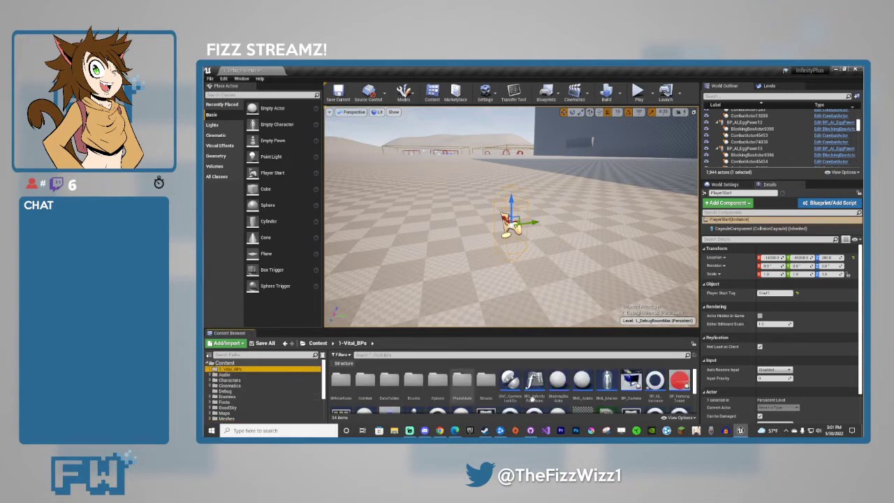
Look around the level near the player start, selecting the BP_SplinePath5 actor and the BP_GoodSky sky actor.
{"action": "key", "text": "w"}
{"action": "right_click_drag", "start_coordinate": [611, 270], "coordinate": [567, 228]}
{"action": "left_click", "coordinate": [499, 232]}
{"action": "key", "text": "w"}
{"action": "key", "text": "s"}
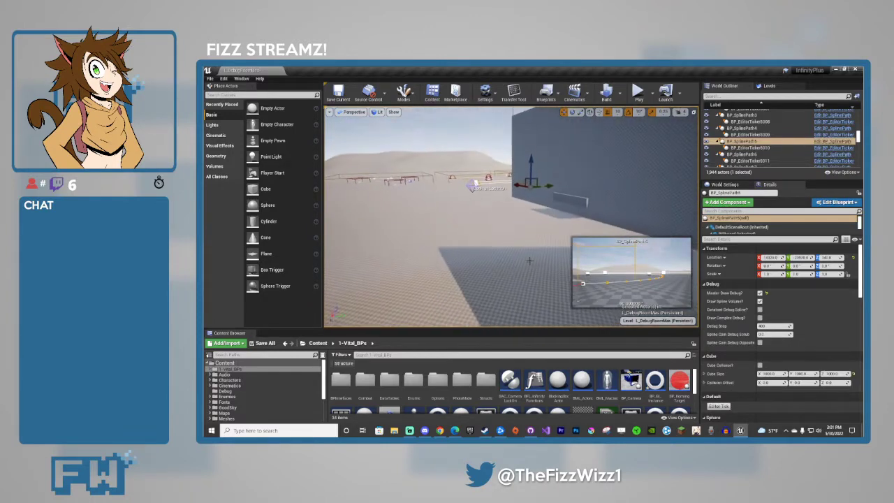
{"action": "left_click", "coordinate": [481, 123]}
{"action": "right_click_drag", "start_coordinate": [482, 126], "coordinate": [600, 139]}
{"action": "mouse_move", "coordinate": [621, 195]}
{"action": "right_mouse_down"}
{"action": "mouse_move", "coordinate": [635, 185]}
{"action": "mouse_move", "coordinate": [616, 185]}
{"action": "mouse_move", "coordinate": [624, 185]}
{"action": "right_mouse_up"}
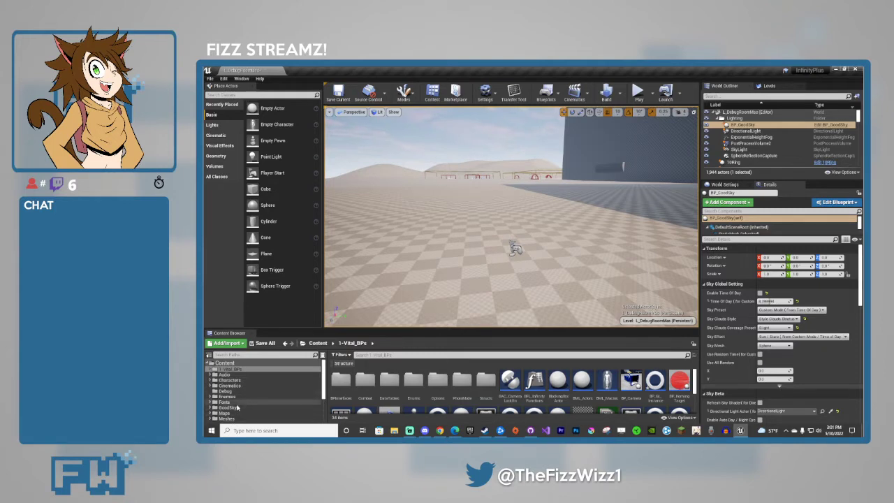
Open the Objects content folder and look through its subfolders and blueprint assets.
{"action": "scroll", "coordinate": [237, 396], "scroll_direction": "down", "scroll_amount": 2}
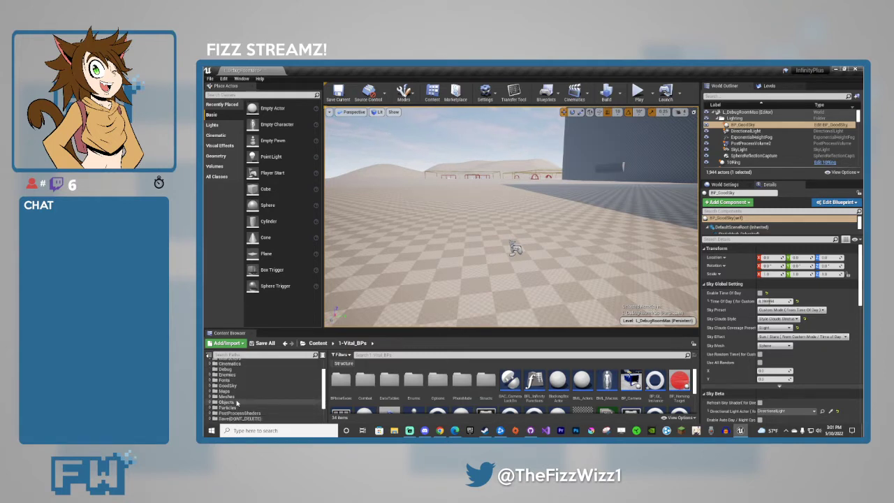
{"action": "left_click", "coordinate": [236, 403]}
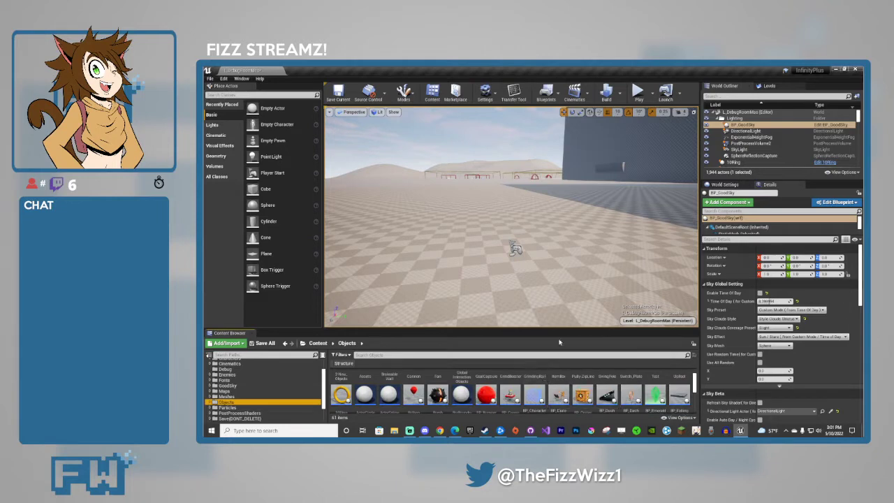
{"action": "scroll", "coordinate": [532, 393], "scroll_direction": "down", "scroll_amount": 5}
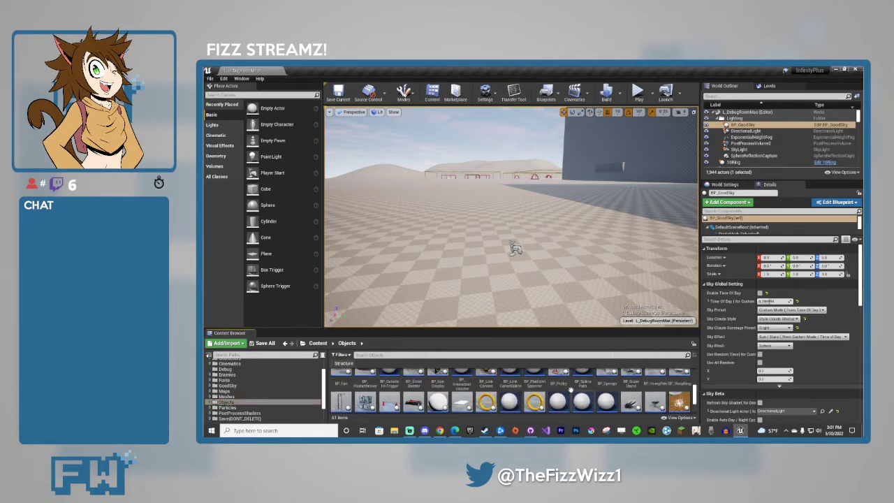
{"action": "scroll", "coordinate": [578, 396], "scroll_direction": "down", "scroll_amount": 1}
{"action": "scroll", "coordinate": [579, 397], "scroll_direction": "up", "scroll_amount": 1}
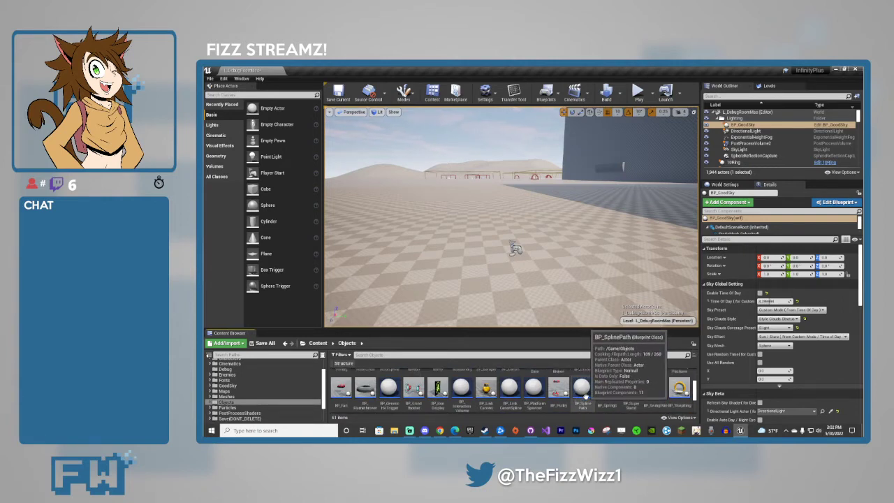
{"action": "scroll", "coordinate": [489, 398], "scroll_direction": "up", "scroll_amount": 3}
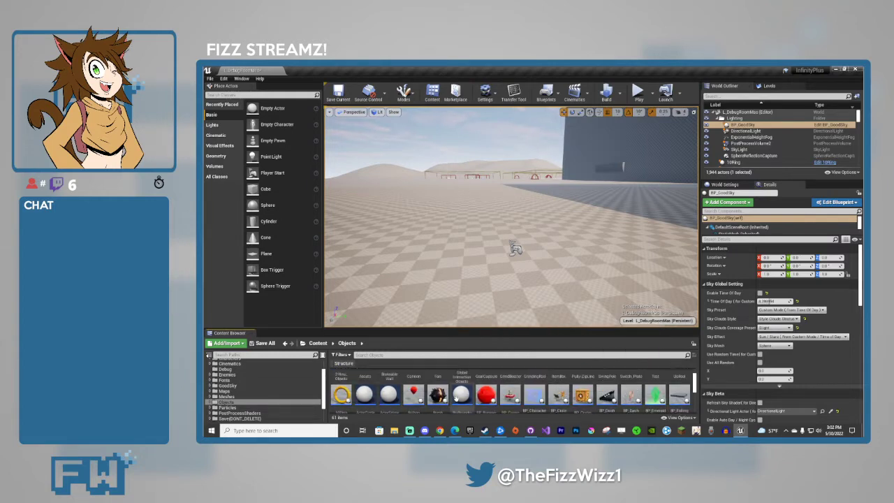
{"action": "scroll", "coordinate": [486, 402], "scroll_direction": "down", "scroll_amount": 3}
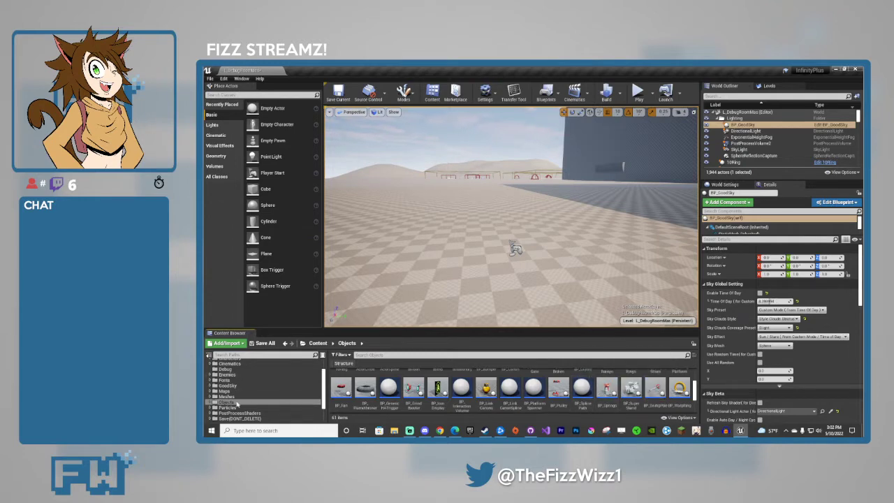
{"action": "scroll", "coordinate": [241, 380], "scroll_direction": "up", "scroll_amount": 2}
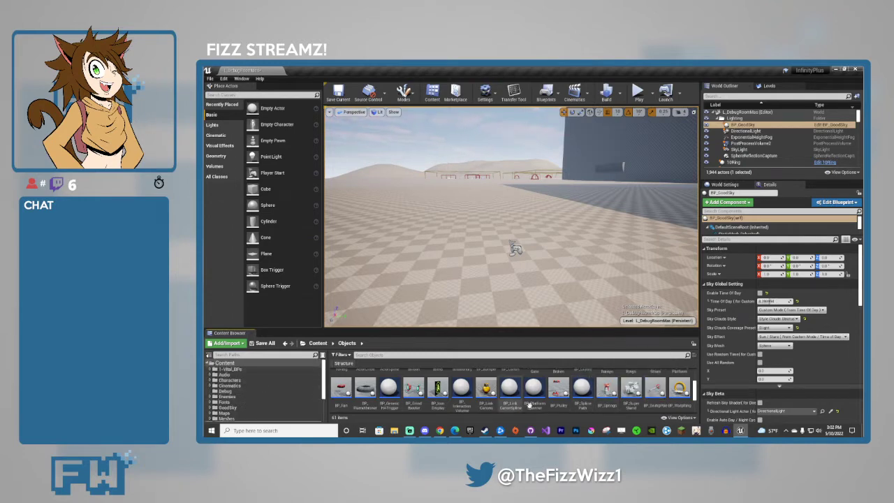
{"action": "scroll", "coordinate": [354, 390], "scroll_direction": "up", "scroll_amount": 3}
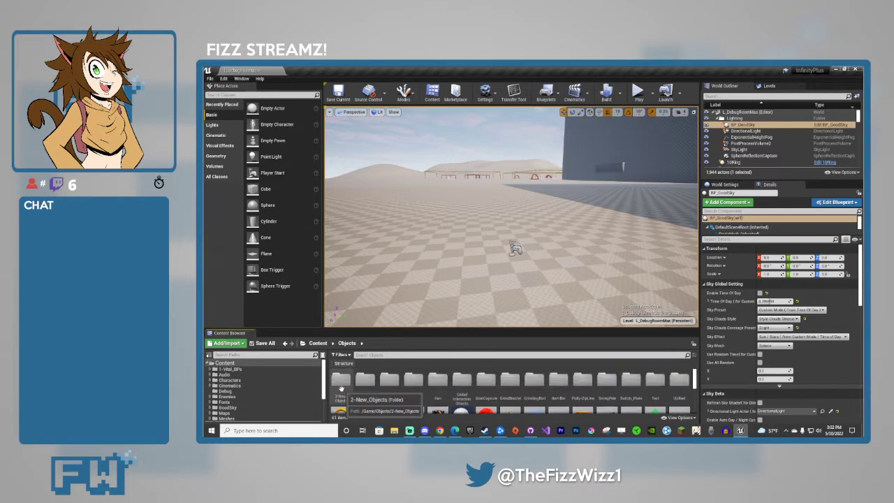
Examine the blueprints inside the 2-New_Objects folder and return to the Objects folder.
{"action": "double_click", "coordinate": [341, 383]}
{"action": "scroll", "coordinate": [451, 396], "scroll_direction": "down", "scroll_amount": 2}
{"action": "scroll", "coordinate": [450, 397], "scroll_direction": "up", "scroll_amount": 2}
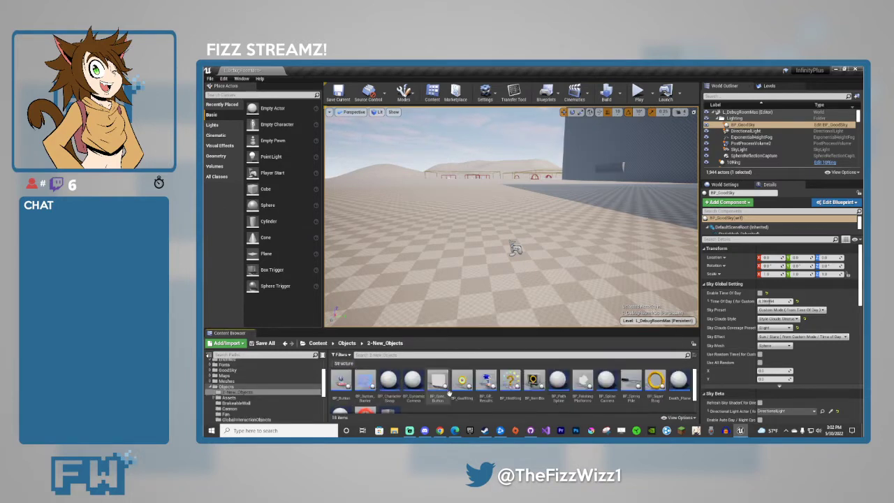
{"action": "left_click", "coordinate": [285, 343]}
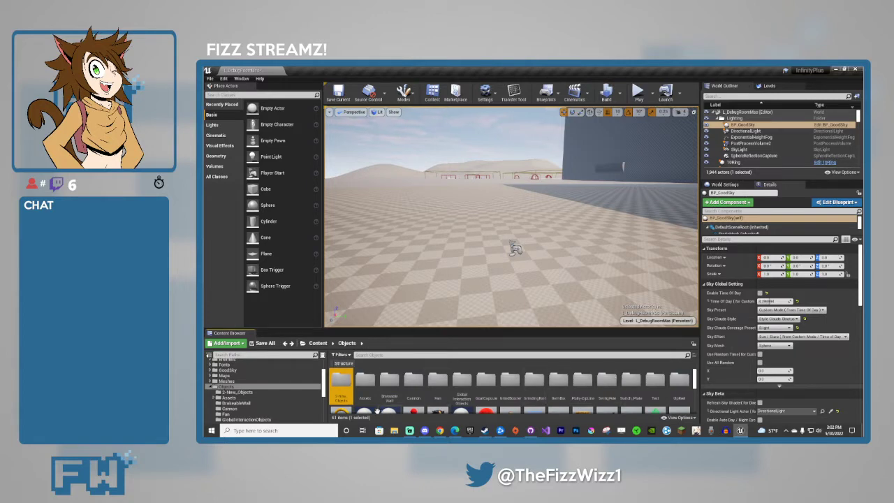
{"action": "double_click", "coordinate": [340, 391]}
Review the full list of gameplay object assets in the Objects folder, from the subfolders to the last asset.
{"action": "scroll", "coordinate": [563, 396], "scroll_direction": "down", "scroll_amount": 2}
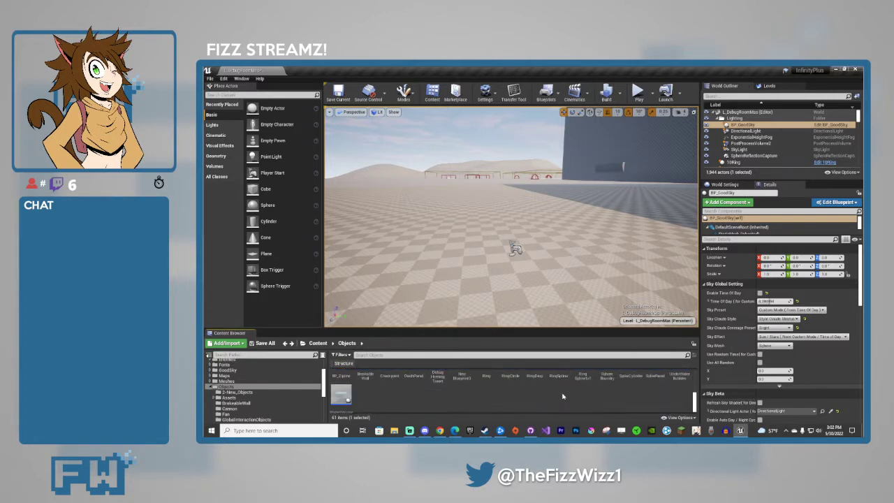
{"action": "scroll", "coordinate": [534, 408], "scroll_direction": "up", "scroll_amount": 2}
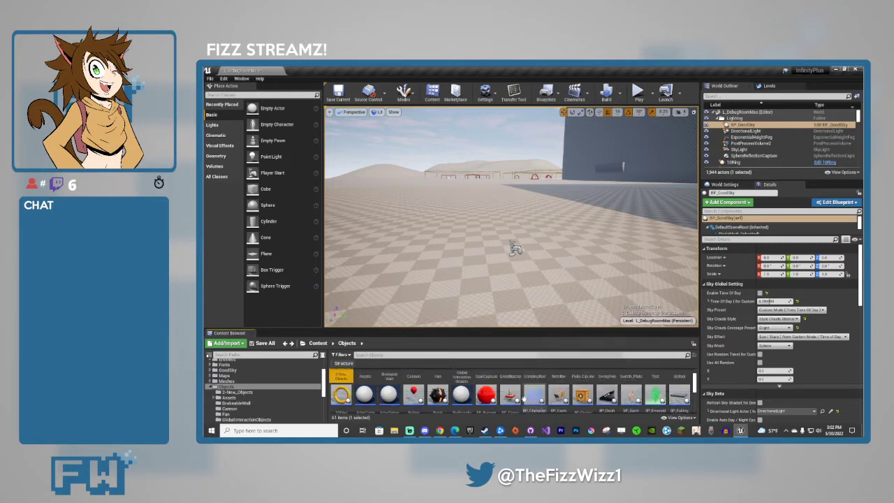
{"action": "scroll", "coordinate": [349, 393], "scroll_direction": "up", "scroll_amount": 1}
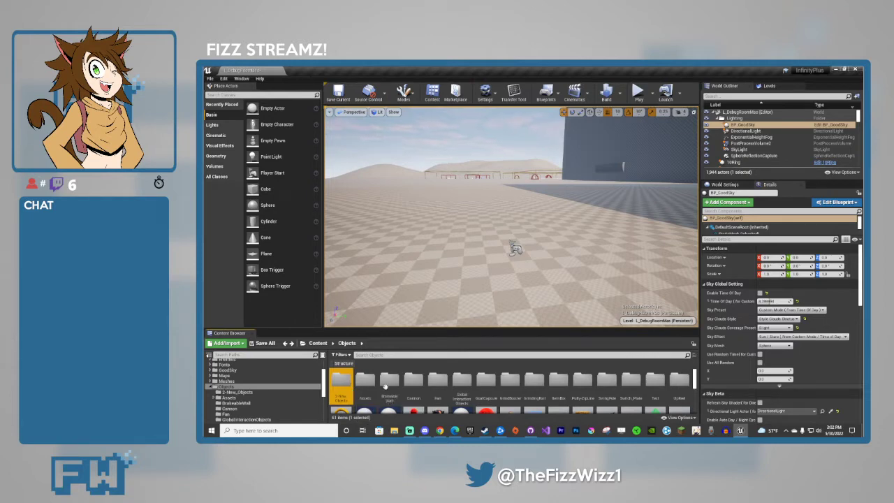
{"action": "scroll", "coordinate": [475, 388], "scroll_direction": "down", "scroll_amount": 3}
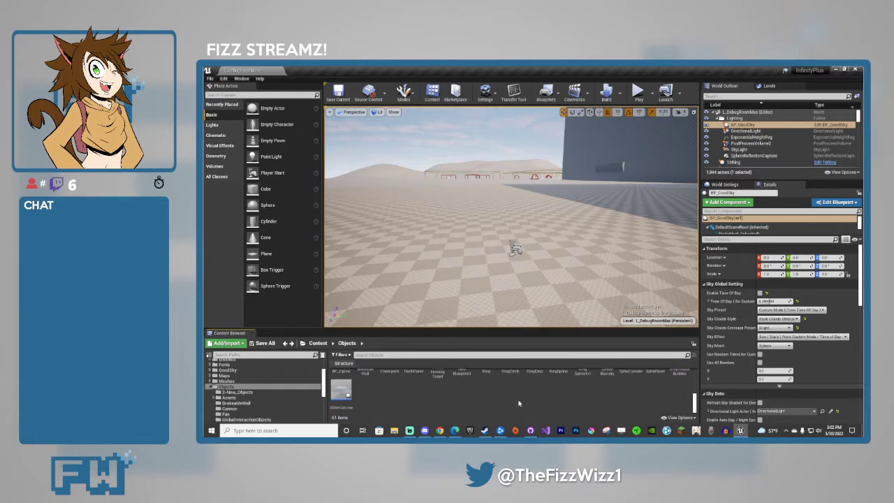
{"action": "scroll", "coordinate": [508, 399], "scroll_direction": "up", "scroll_amount": 2}
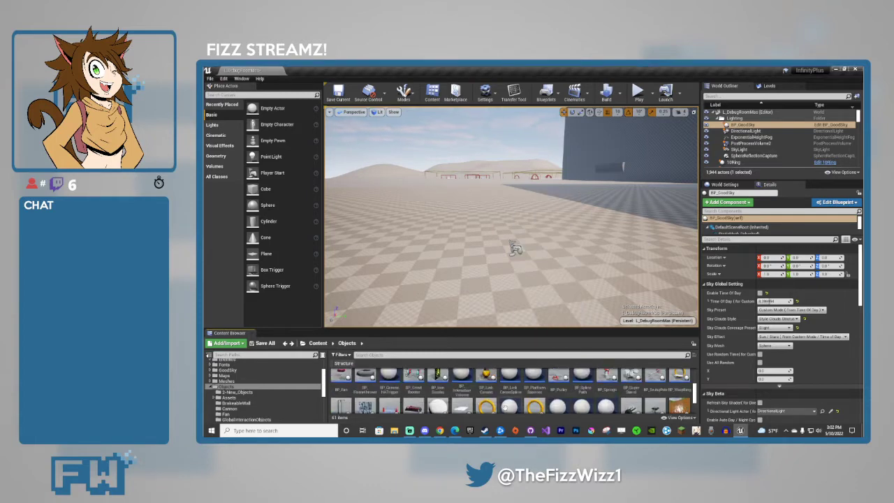
{"action": "scroll", "coordinate": [505, 405], "scroll_direction": "up", "scroll_amount": 2}
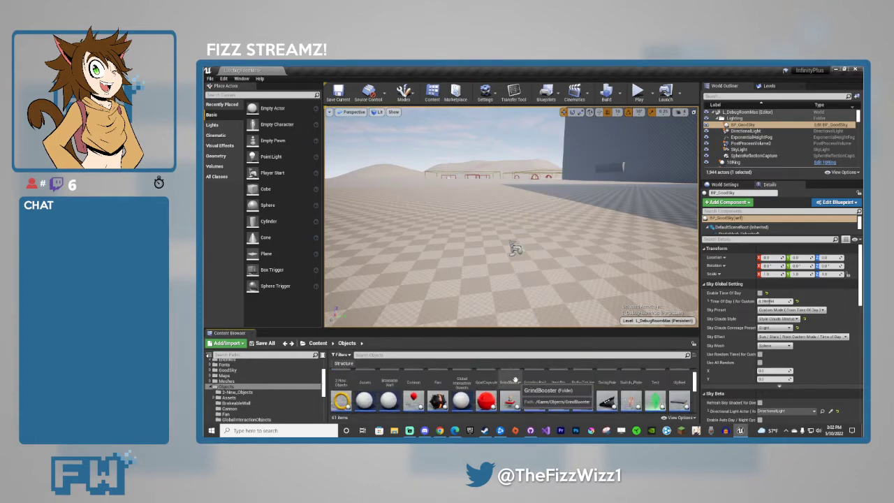
{"action": "scroll", "coordinate": [524, 349], "scroll_direction": "up", "scroll_amount": 1}
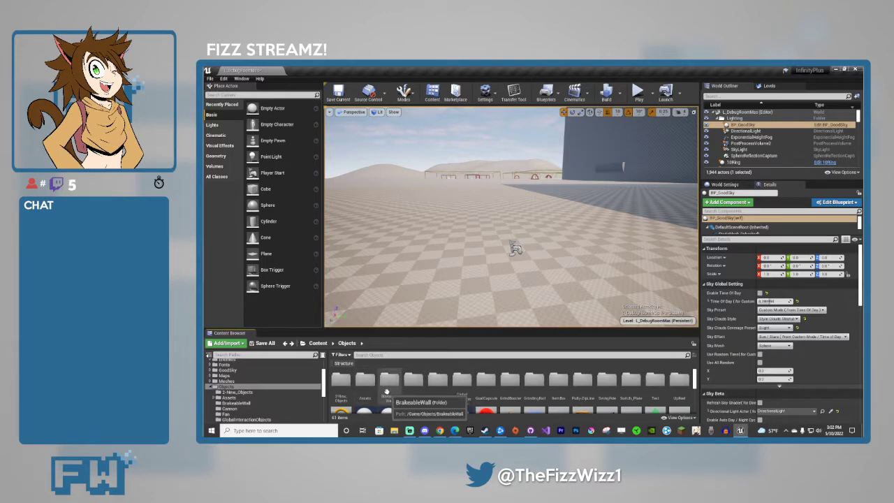
Inspect the contents of the BrakeableWall, Cannon and Fan folders, returning to the Objects folder after each.
{"action": "double_click", "coordinate": [387, 393]}
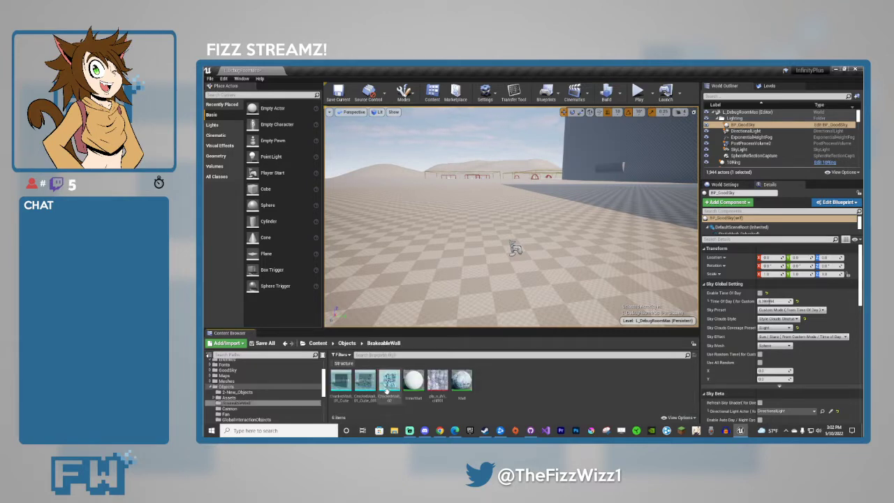
{"action": "left_click", "coordinate": [285, 343]}
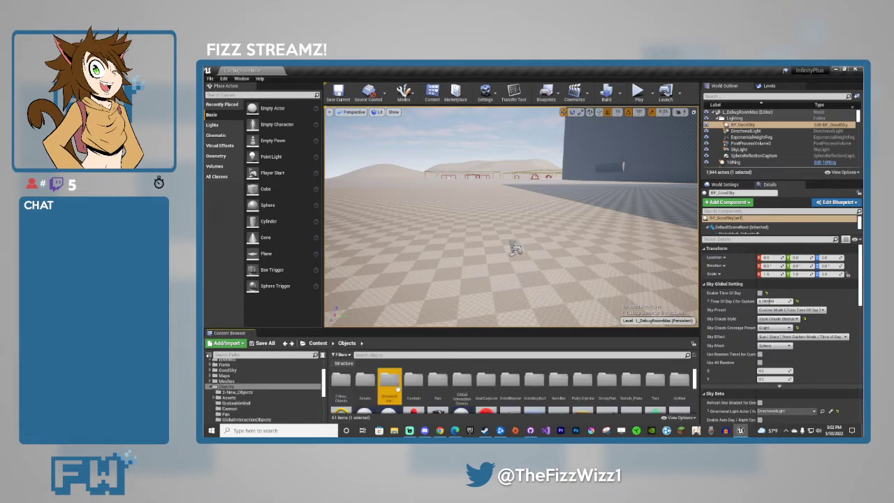
{"action": "double_click", "coordinate": [414, 380]}
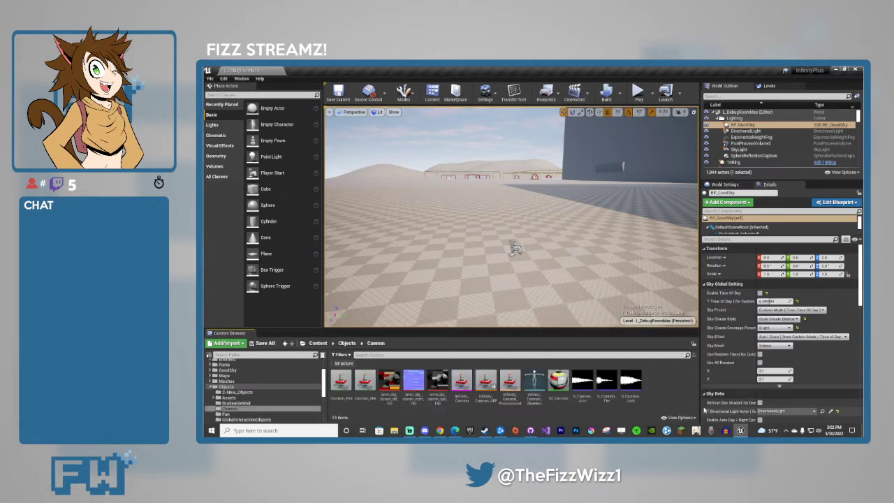
{"action": "left_click", "coordinate": [285, 343]}
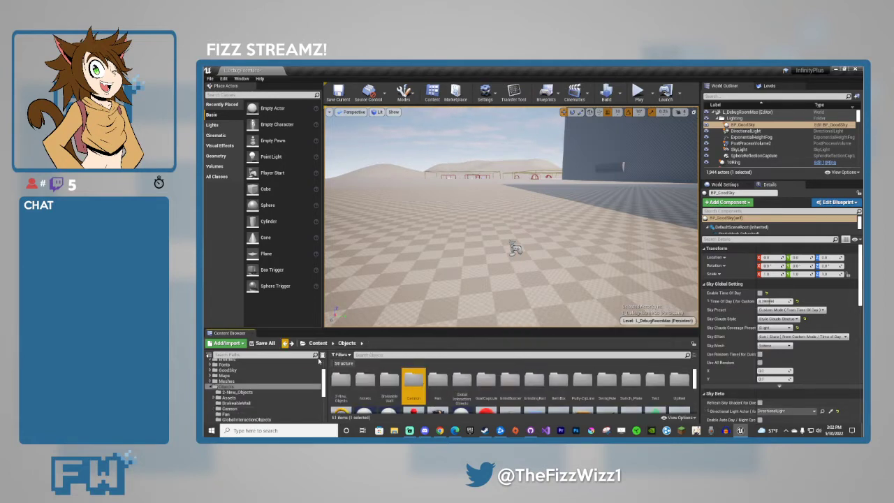
{"action": "double_click", "coordinate": [433, 380]}
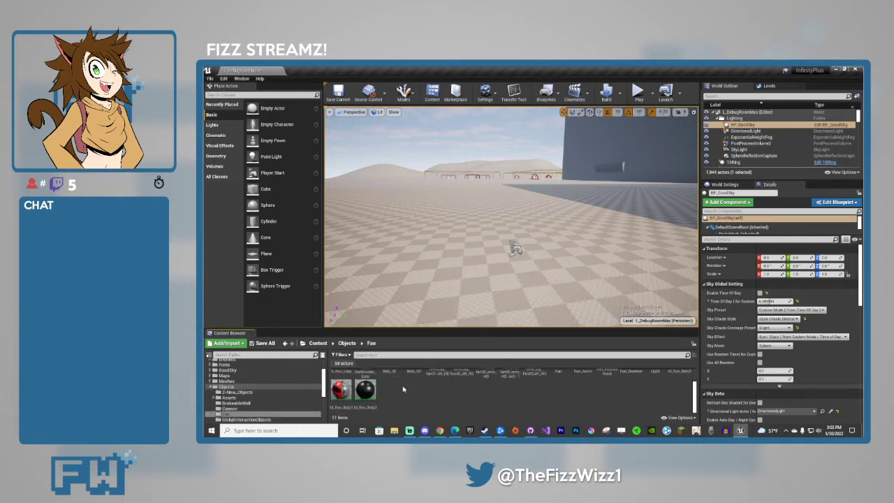
{"action": "left_click", "coordinate": [285, 343]}
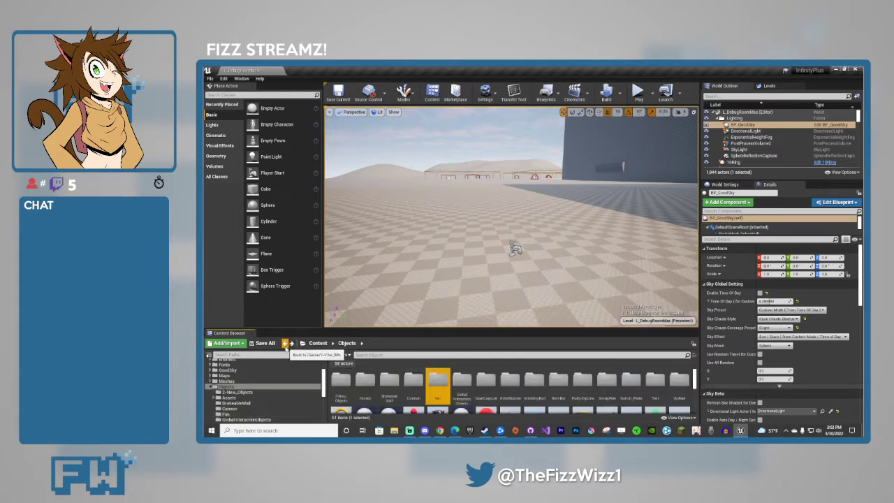
Inspect the contents of the GrindingRail and GrindBooster folders, returning to the Objects folder after each.
{"action": "double_click", "coordinate": [533, 396]}
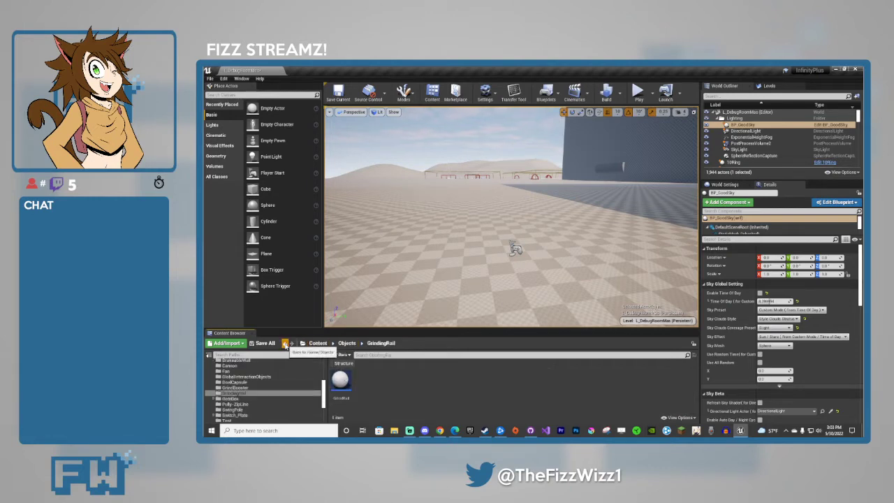
{"action": "left_click", "coordinate": [285, 343]}
{"action": "double_click", "coordinate": [510, 383]}
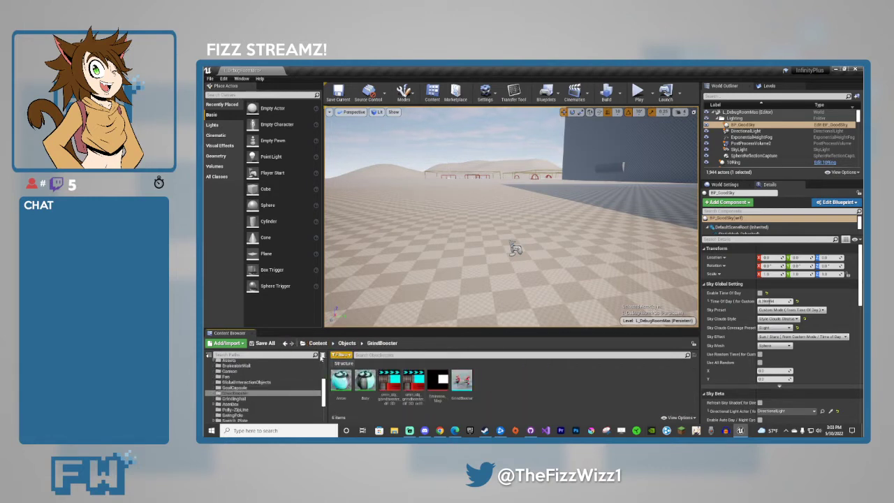
{"action": "left_click", "coordinate": [285, 343]}
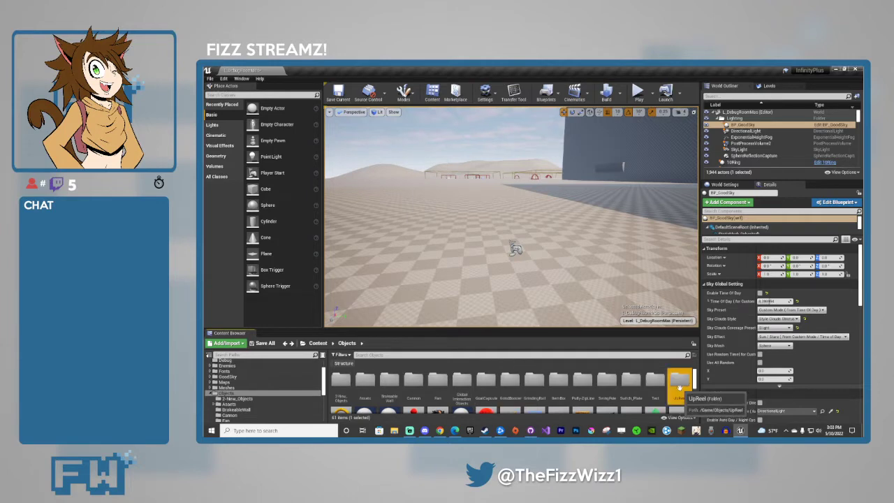
Inspect the contents of the UpReel folder, and look over the object assets stored directly in the Objects folder.
{"action": "double_click", "coordinate": [673, 389]}
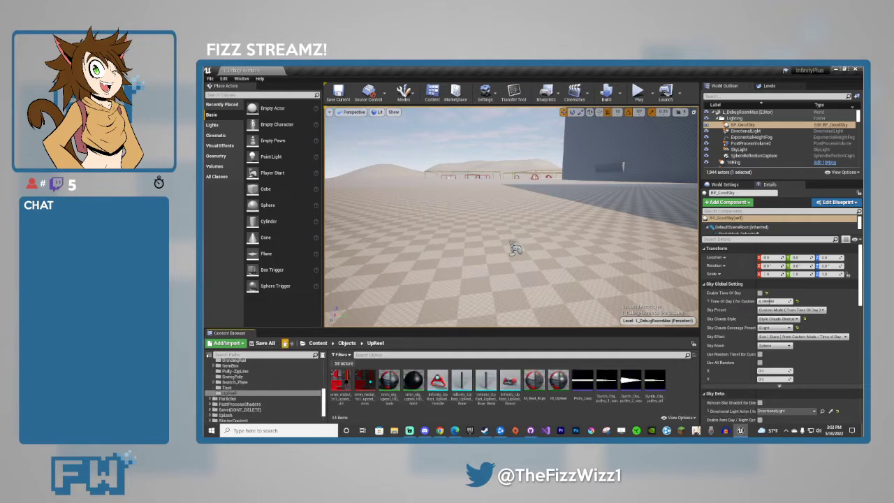
{"action": "left_click", "coordinate": [285, 343]}
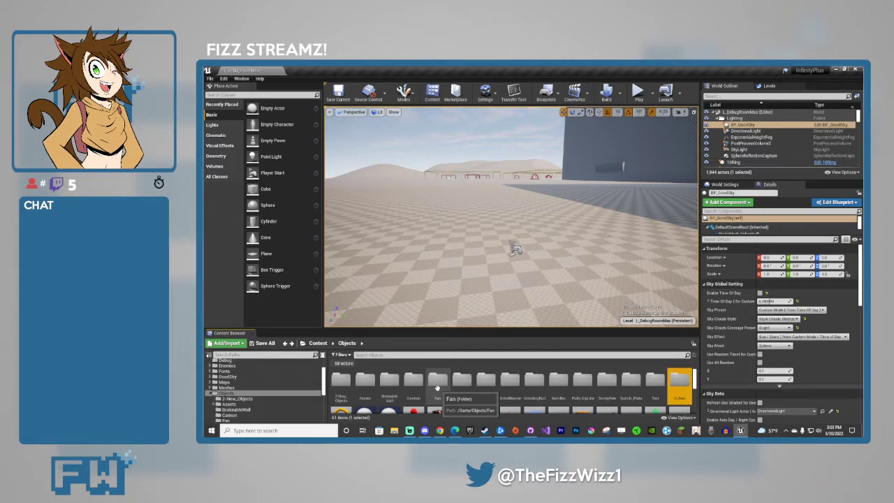
{"action": "scroll", "coordinate": [547, 401], "scroll_direction": "down", "scroll_amount": 2}
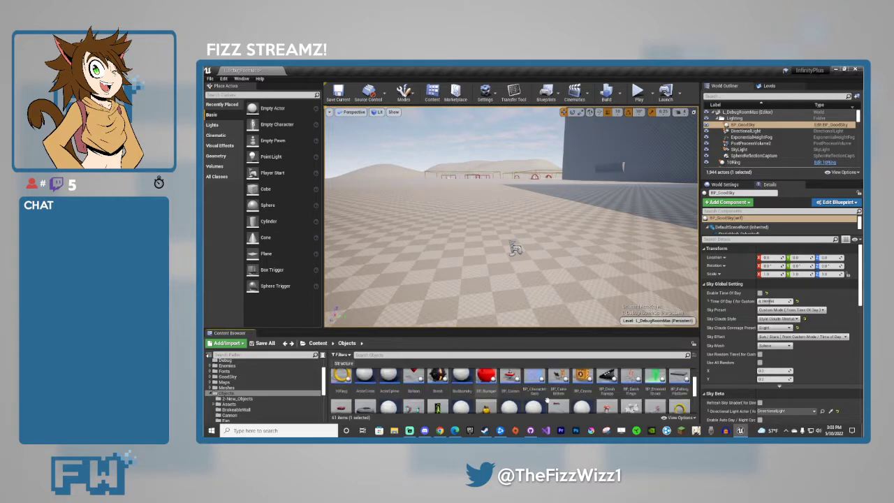
{"action": "scroll", "coordinate": [617, 395], "scroll_direction": "up", "scroll_amount": 2}
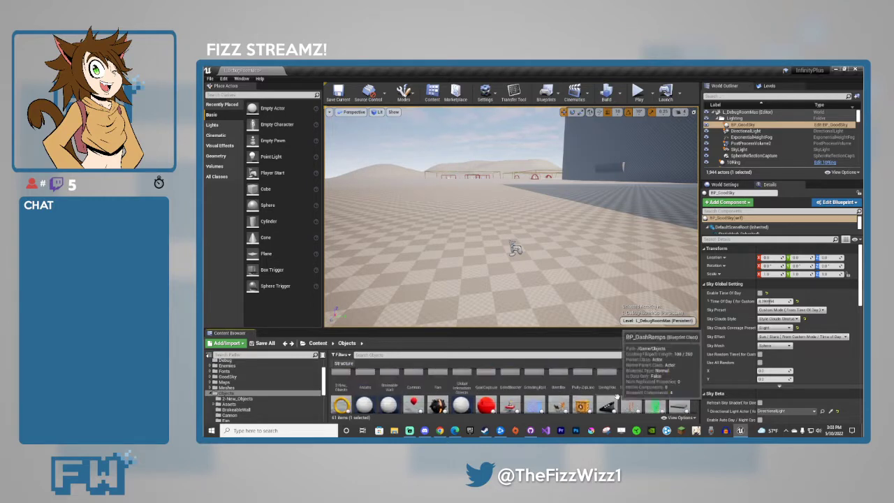
{"action": "scroll", "coordinate": [617, 396], "scroll_direction": "up", "scroll_amount": 1}
{"action": "scroll", "coordinate": [679, 381], "scroll_direction": "down", "scroll_amount": 2}
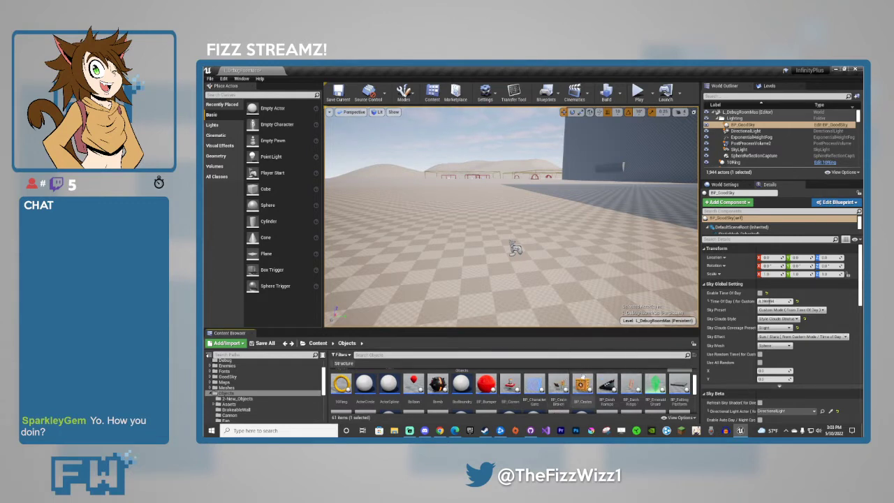
{"action": "scroll", "coordinate": [433, 395], "scroll_direction": "down", "scroll_amount": 2}
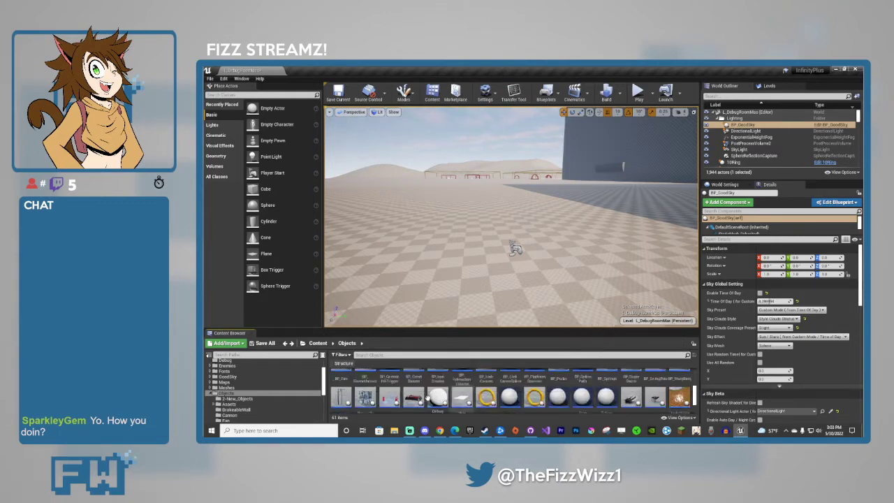
{"action": "scroll", "coordinate": [427, 397], "scroll_direction": "up", "scroll_amount": 4}
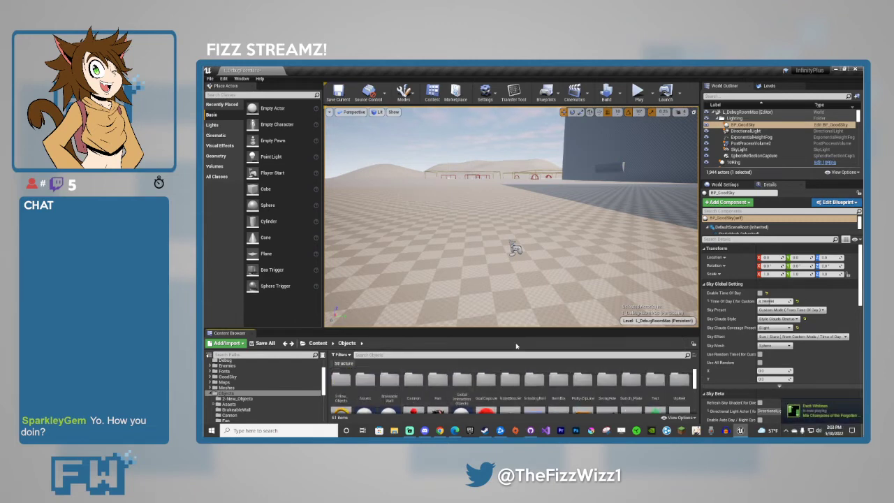
Look through the subfolders and materials in the Assets folder and return to the Objects folder.
{"action": "double_click", "coordinate": [365, 381]}
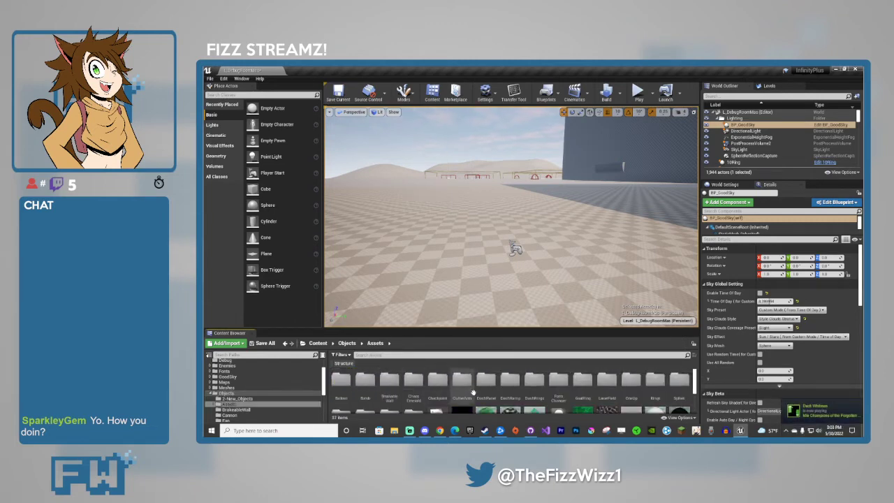
{"action": "scroll", "coordinate": [528, 398], "scroll_direction": "down", "scroll_amount": 2}
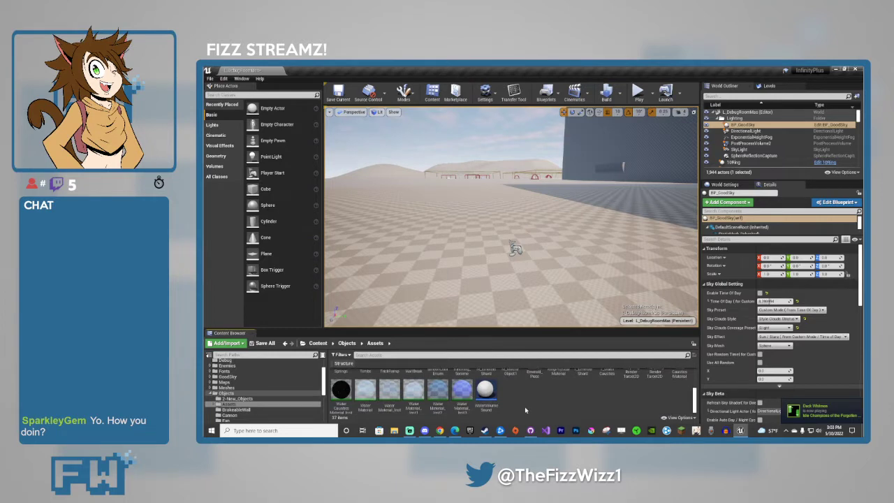
{"action": "scroll", "coordinate": [525, 410], "scroll_direction": "up", "scroll_amount": 2}
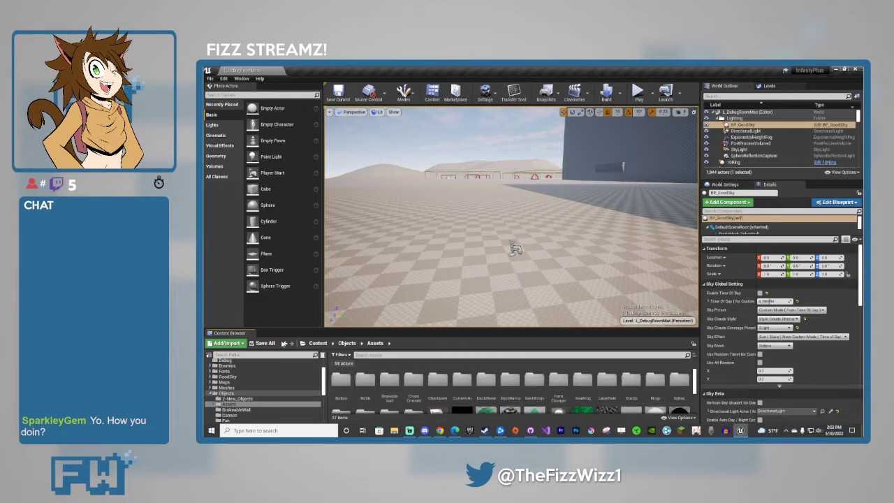
{"action": "left_click", "coordinate": [285, 343]}
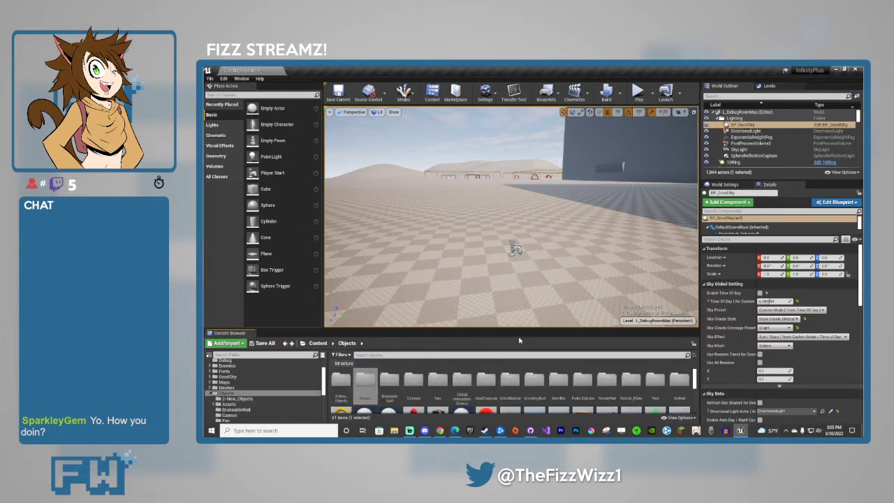
Highlight the range of object subfolders from BrakeableWall through UpReel and clear the selection.
{"action": "left_click", "coordinate": [387, 382]}
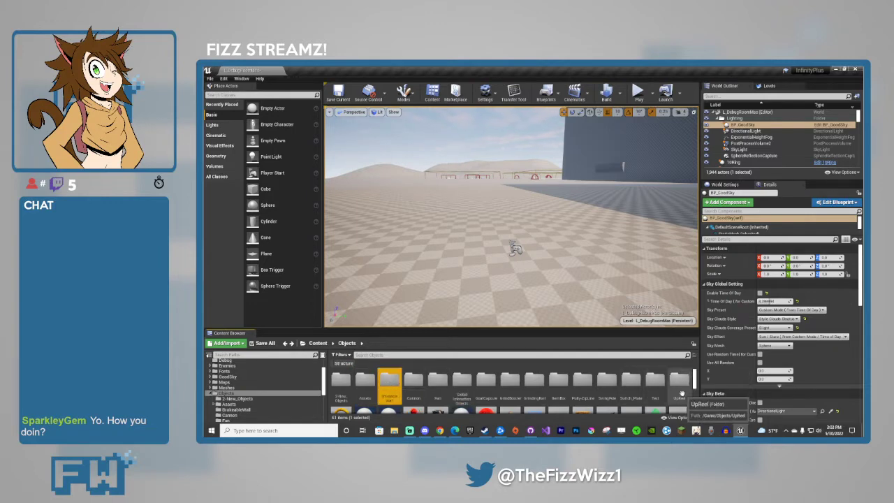
{"action": "left_click", "coordinate": [681, 395], "text": "shift"}
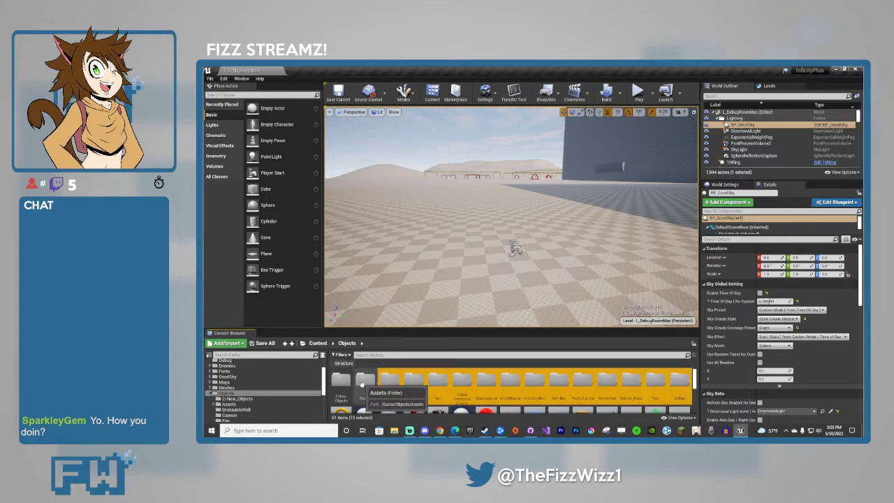
{"action": "left_click", "coordinate": [375, 364]}
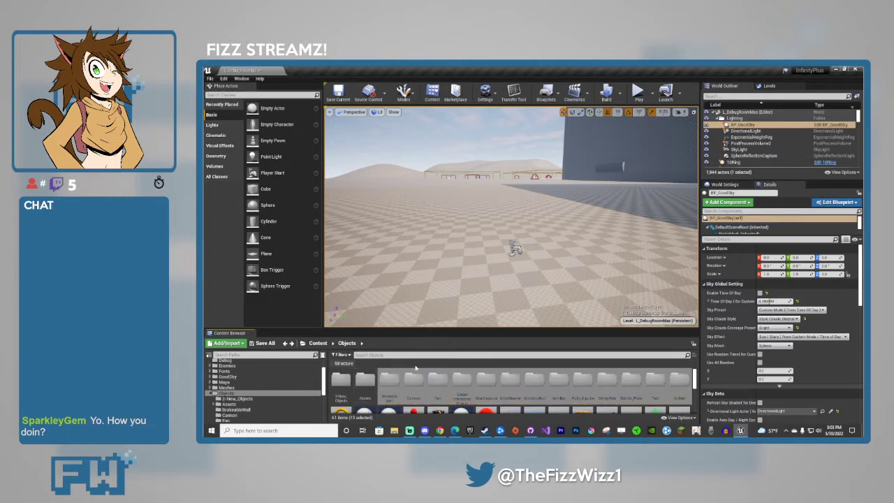
{"action": "left_click", "coordinate": [384, 390]}
Review the Assets folder from its subfolders to the water materials, and go back to the blueprint assets in the Objects folder.
{"action": "double_click", "coordinate": [368, 384]}
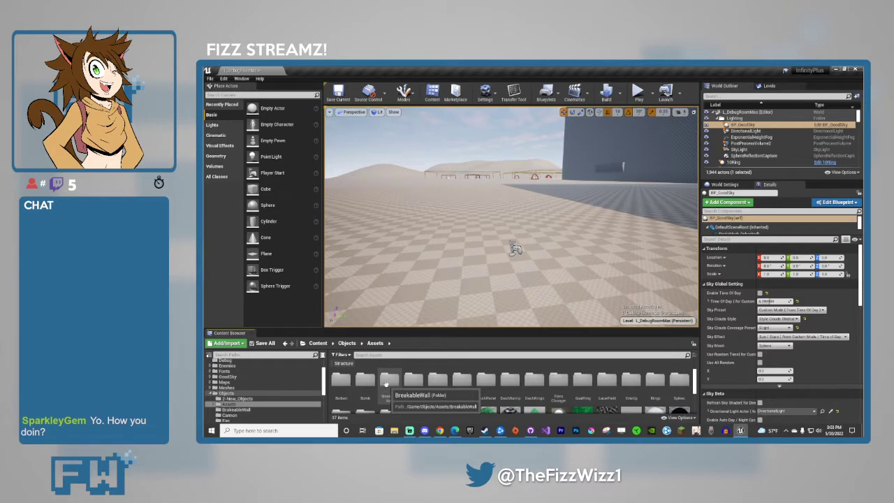
{"action": "scroll", "coordinate": [386, 384], "scroll_direction": "down", "scroll_amount": 1}
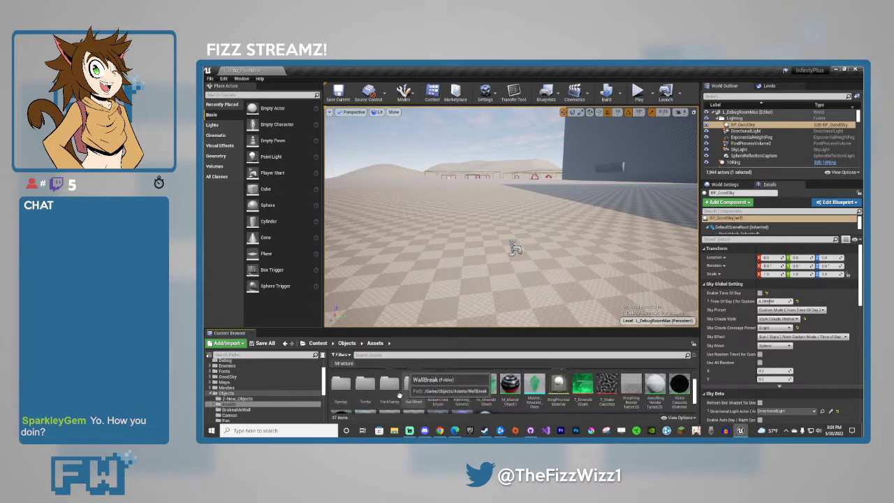
{"action": "scroll", "coordinate": [397, 398], "scroll_direction": "down", "scroll_amount": 1}
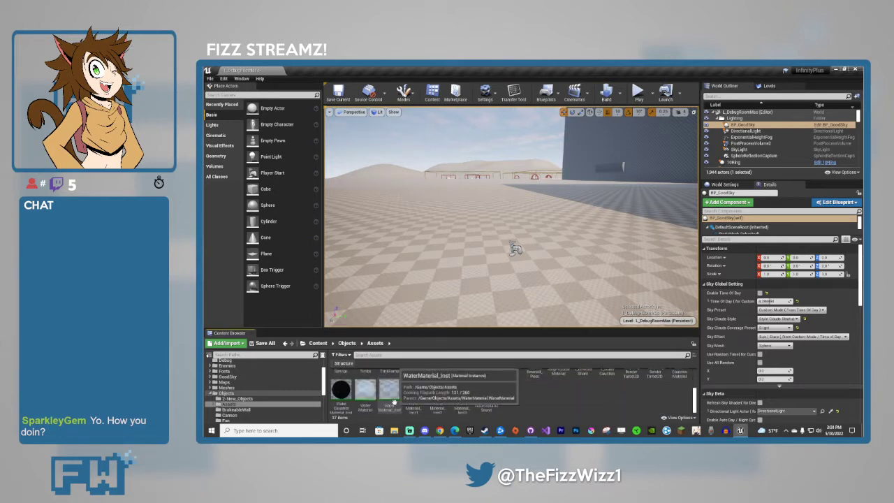
{"action": "scroll", "coordinate": [556, 402], "scroll_direction": "up", "scroll_amount": 3}
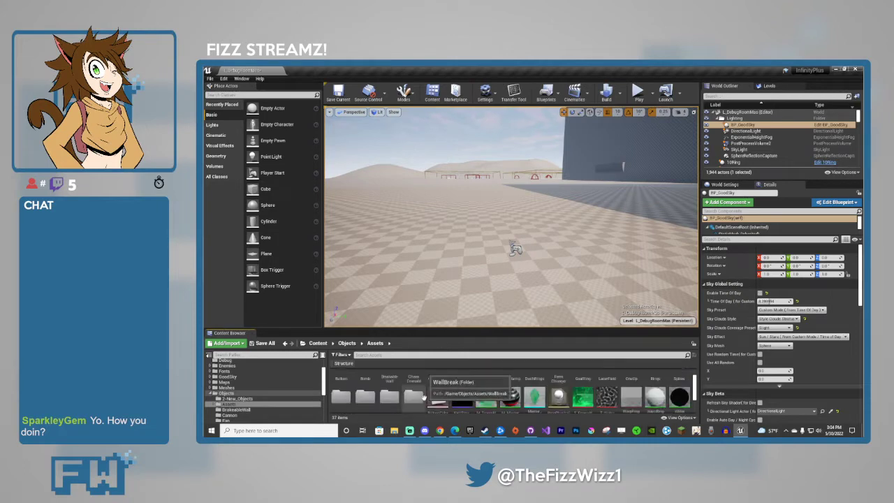
{"action": "left_click", "coordinate": [285, 343]}
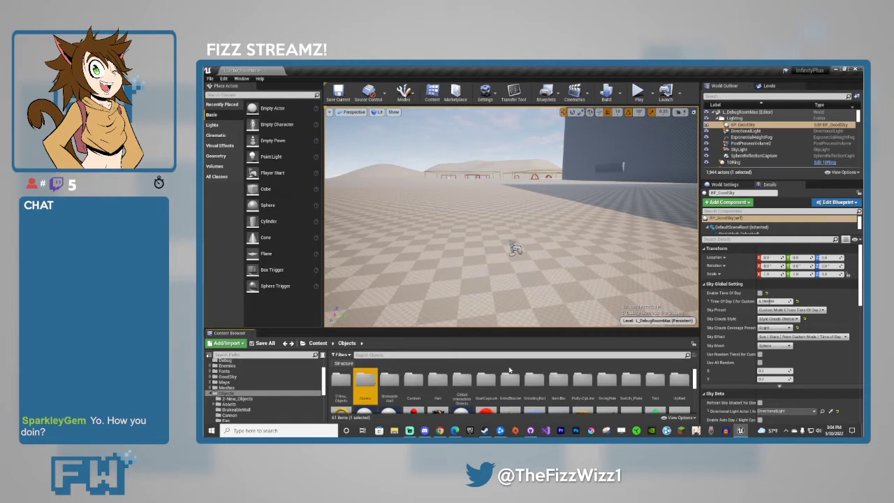
{"action": "left_click", "coordinate": [540, 346]}
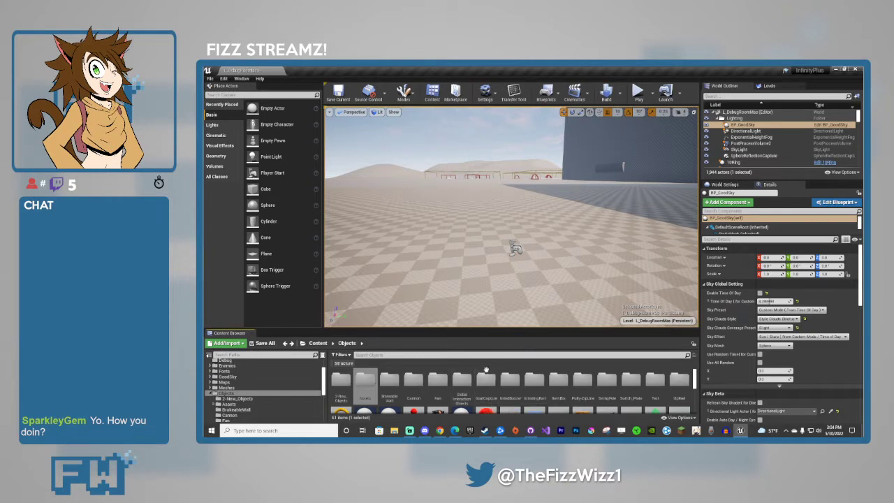
{"action": "scroll", "coordinate": [485, 374], "scroll_direction": "down", "scroll_amount": 2}
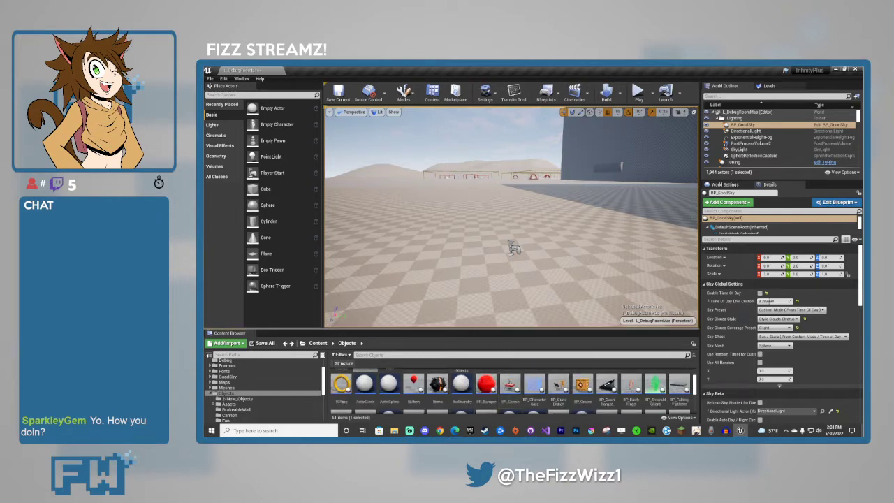
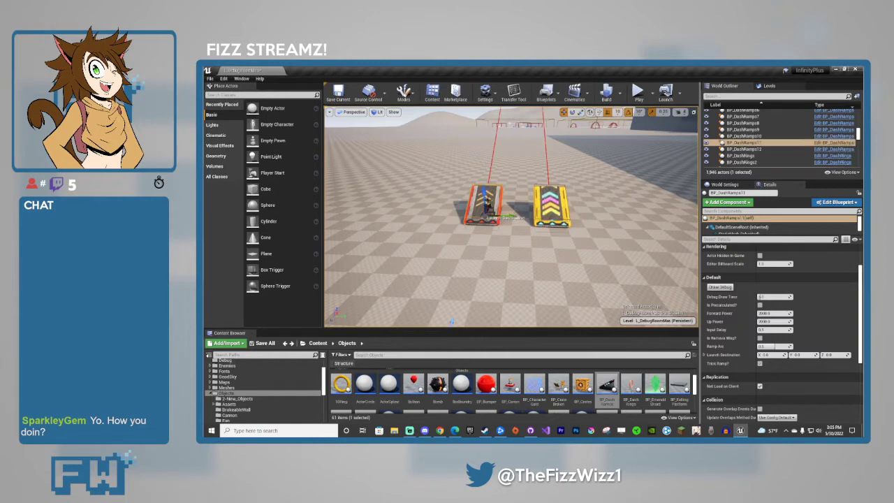
Open the BP_DashRamps blueprint and examine its RampGravity and ObjectType variables and the event graph above Launch Visuals.
{"action": "left_click", "coordinate": [827, 145]}
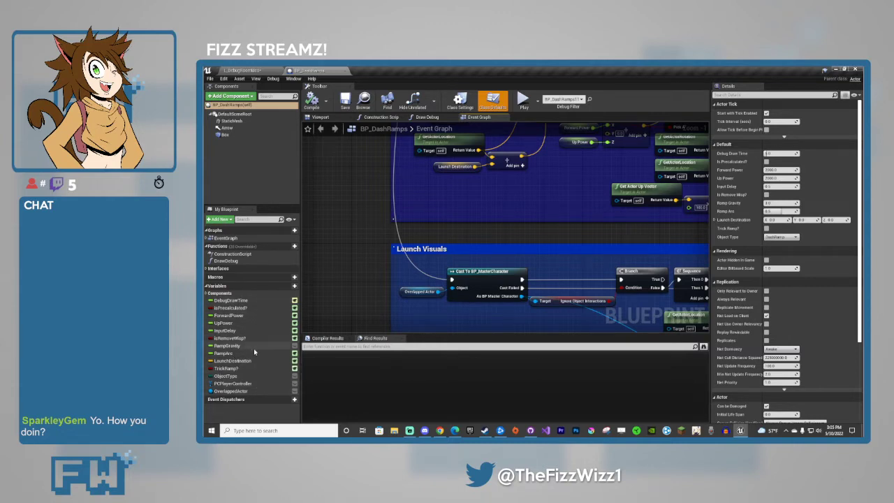
{"action": "left_click", "coordinate": [255, 347]}
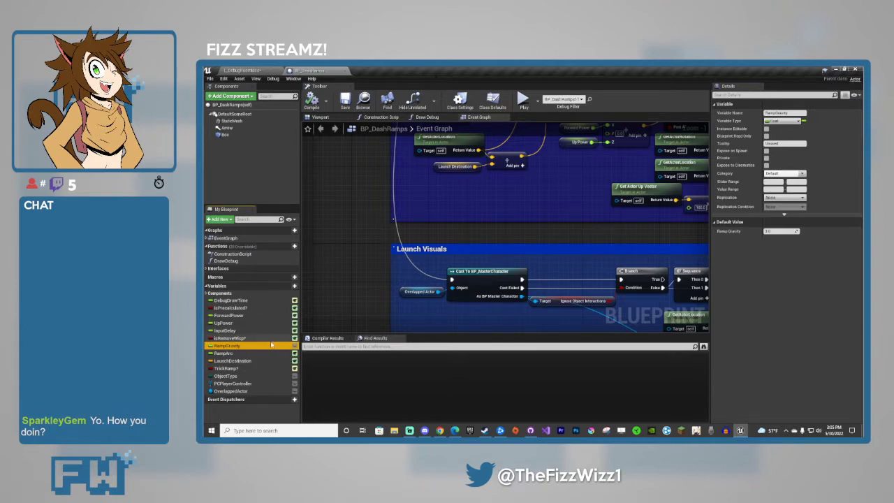
{"action": "left_click", "coordinate": [257, 376]}
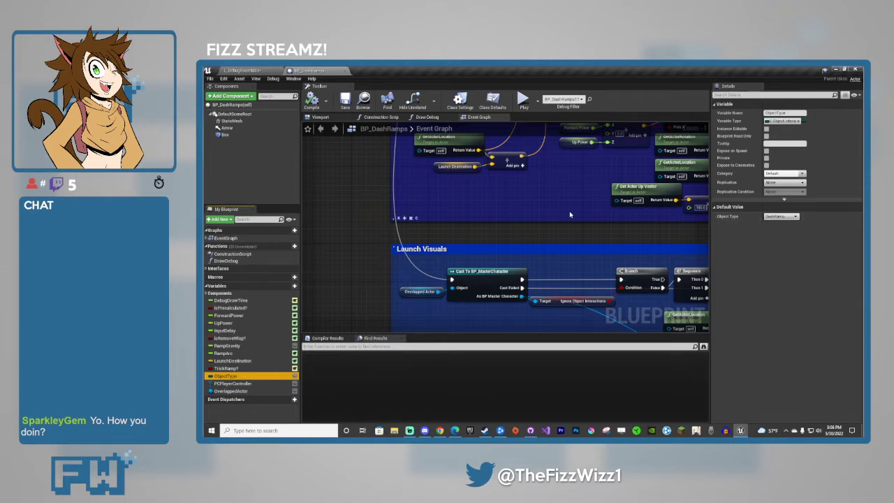
{"action": "right_click_drag", "start_coordinate": [546, 206], "coordinate": [549, 294]}
{"action": "scroll", "coordinate": [506, 297], "scroll_direction": "down", "scroll_amount": 3}
{"action": "scroll", "coordinate": [482, 302], "scroll_direction": "up", "scroll_amount": 3}
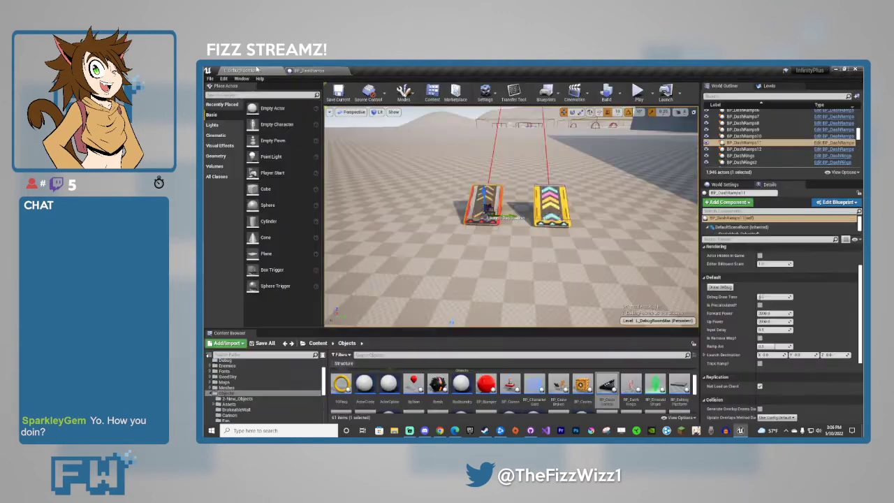
Compare the dash ramp's level properties with its blueprint, make the ObjectType variable instance editable, and return to the level.
{"action": "left_click", "coordinate": [239, 70]}
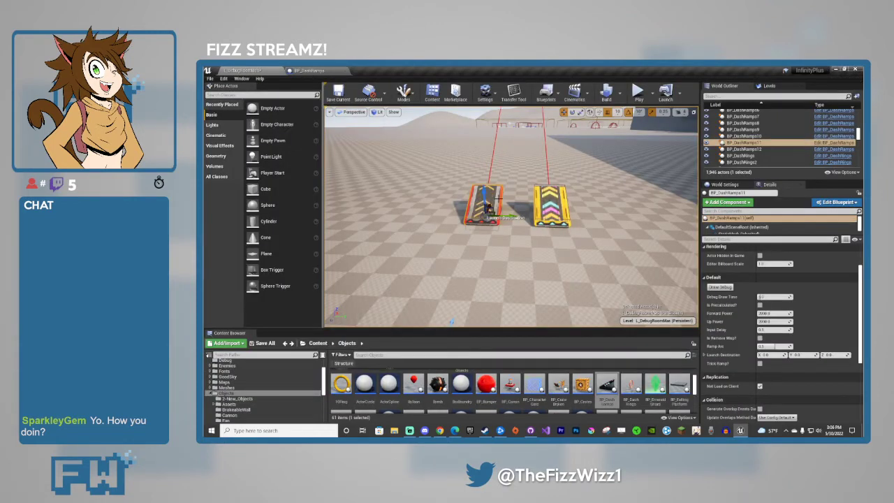
{"action": "left_click", "coordinate": [307, 71]}
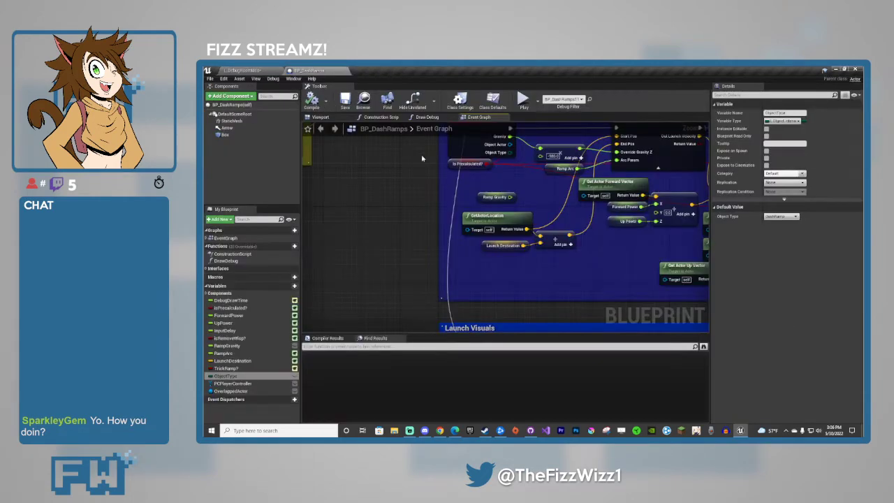
{"action": "left_click", "coordinate": [245, 70]}
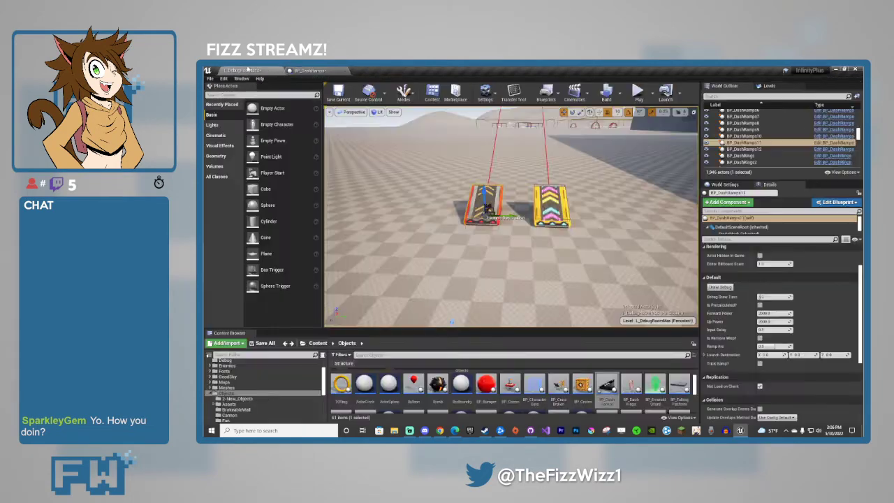
{"action": "left_click", "coordinate": [303, 70]}
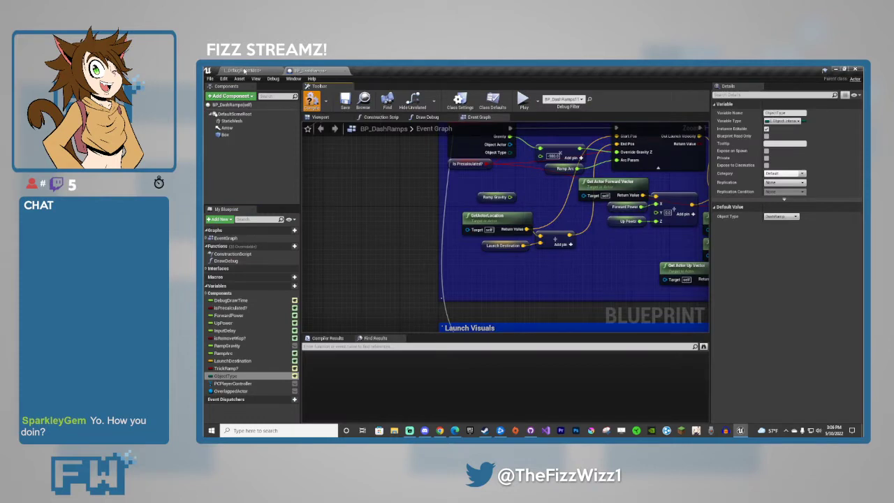
{"action": "left_click", "coordinate": [245, 70]}
Set the Object Type of the yellow dash ramp in the level to SwingPole.
{"action": "left_click", "coordinate": [552, 206]}
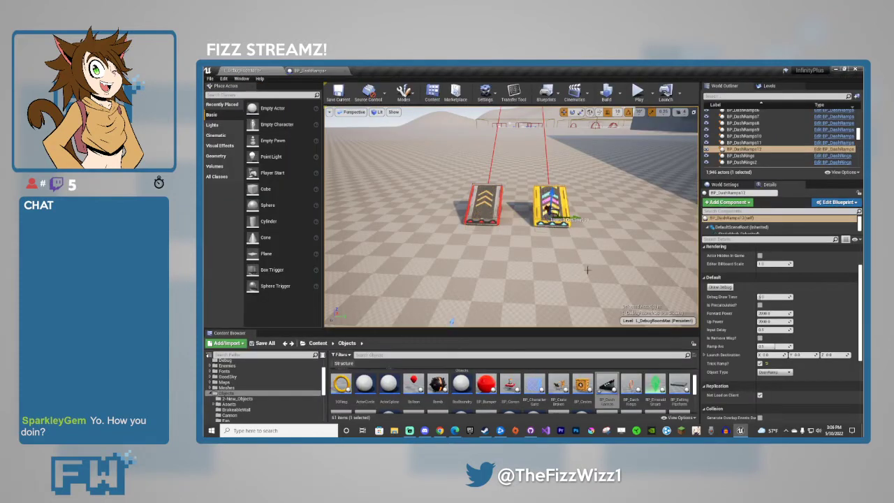
{"action": "left_click", "coordinate": [776, 372]}
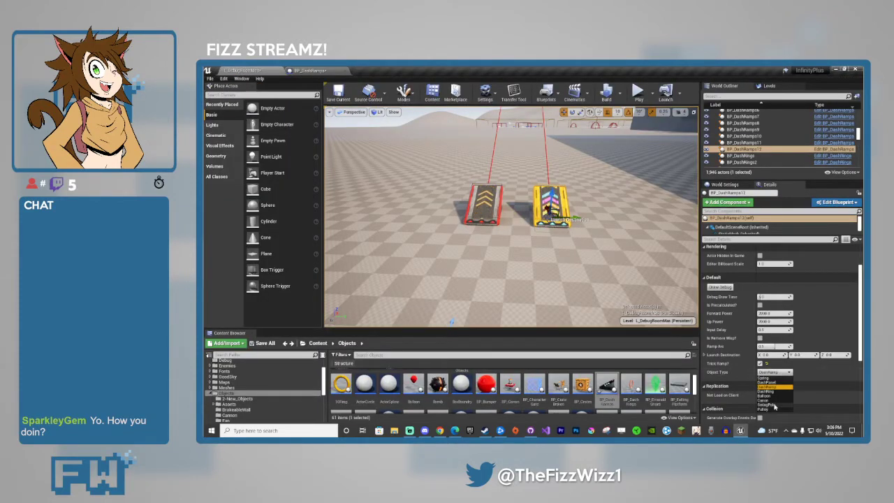
{"action": "left_click", "coordinate": [774, 407]}
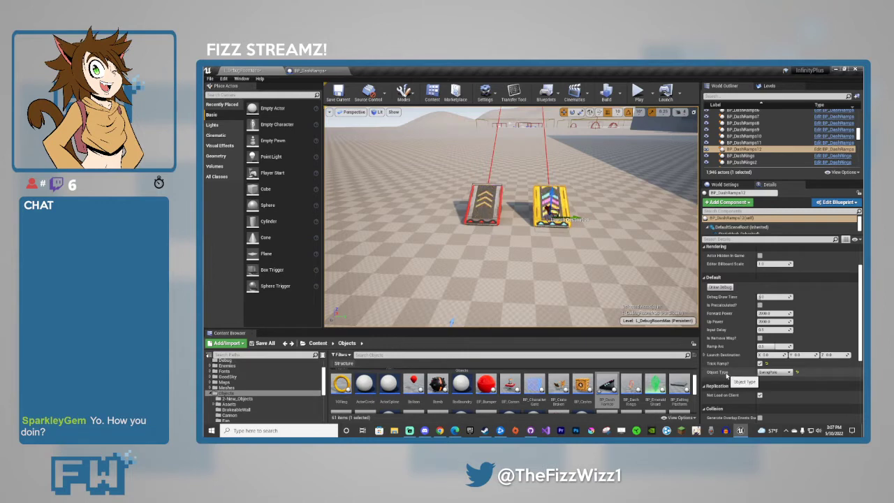
Turn off instance editing for the ObjectType variable in BP_DashRamps and return to the level.
{"action": "left_click", "coordinate": [310, 70]}
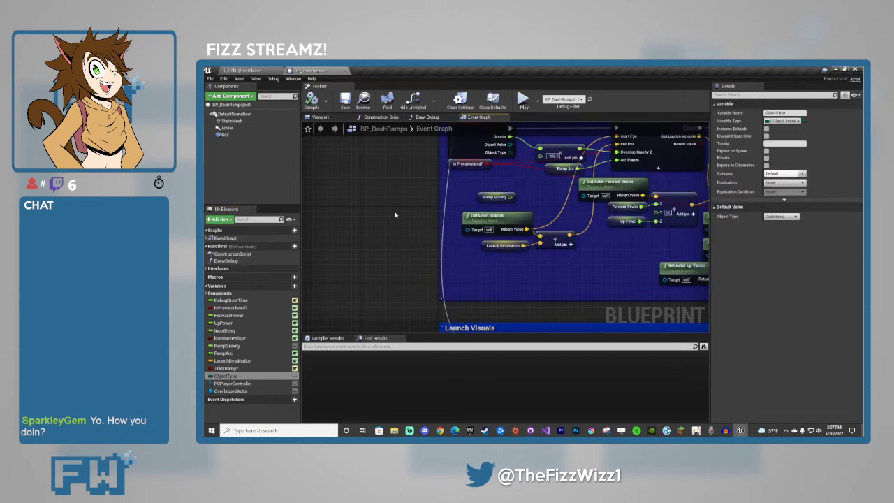
{"action": "left_click", "coordinate": [262, 72]}
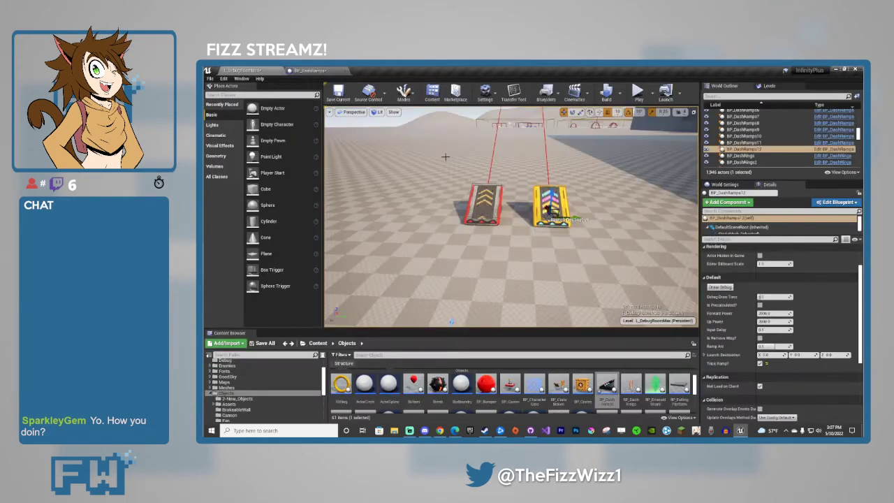
Compare the exposed Default properties of the red and yellow dash ramps in the level.
{"action": "left_click", "coordinate": [387, 123]}
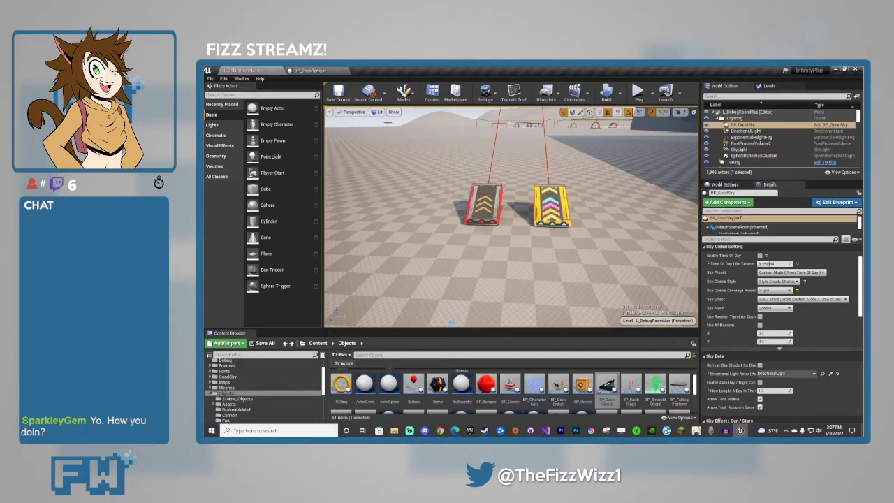
{"action": "left_click", "coordinate": [550, 203]}
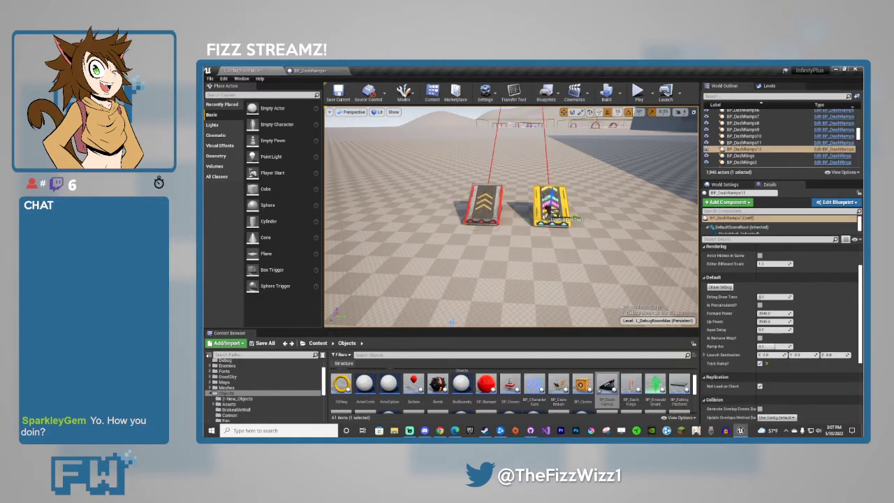
{"action": "right_click_drag", "start_coordinate": [587, 272], "coordinate": [618, 246]}
{"action": "key", "text": "w"}
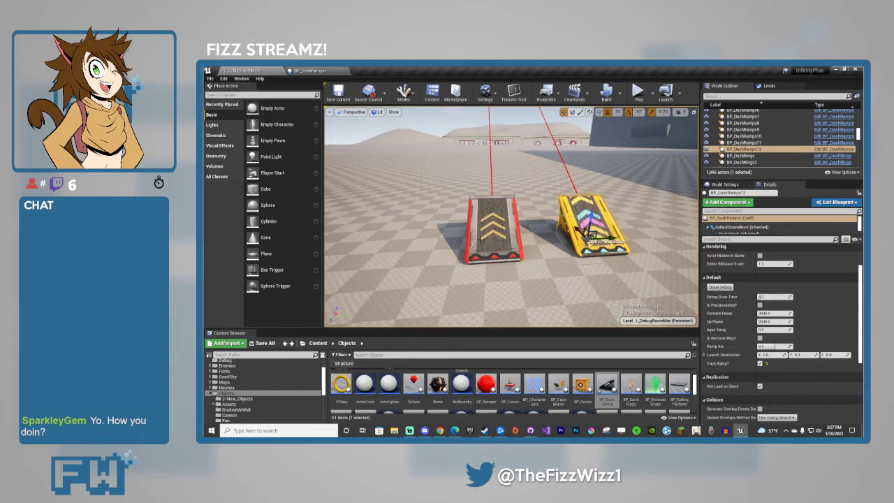
{"action": "left_click", "coordinate": [489, 241]}
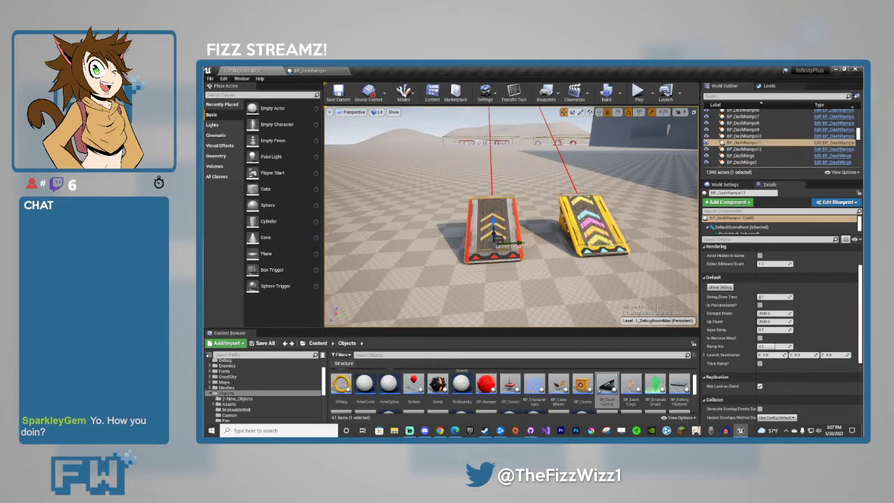
{"action": "left_click", "coordinate": [583, 223]}
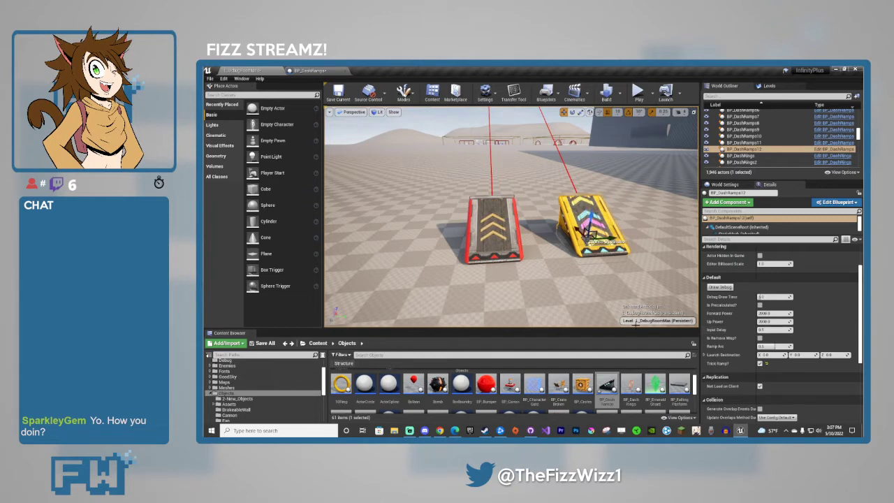
{"action": "mouse_move", "coordinate": [614, 309]}
{"action": "right_mouse_down"}
{"action": "mouse_move", "coordinate": [633, 288]}
{"action": "mouse_move", "coordinate": [606, 297]}
{"action": "right_mouse_up"}
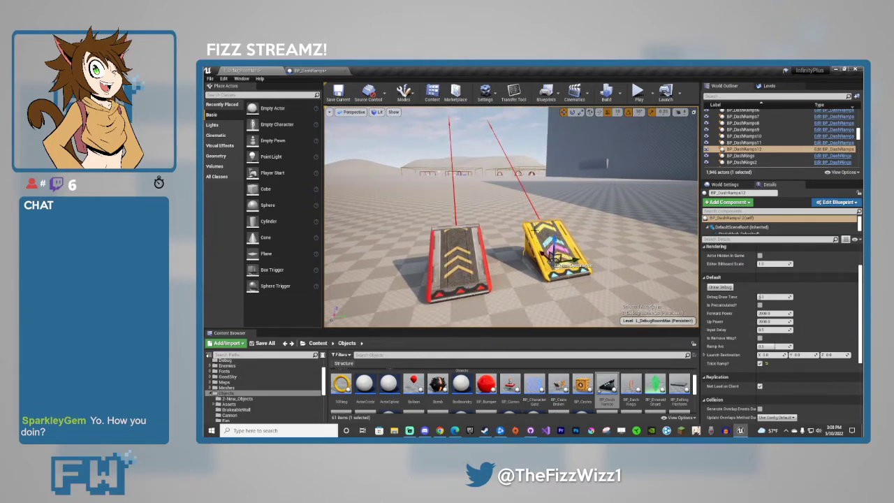
{"action": "left_click", "coordinate": [477, 276]}
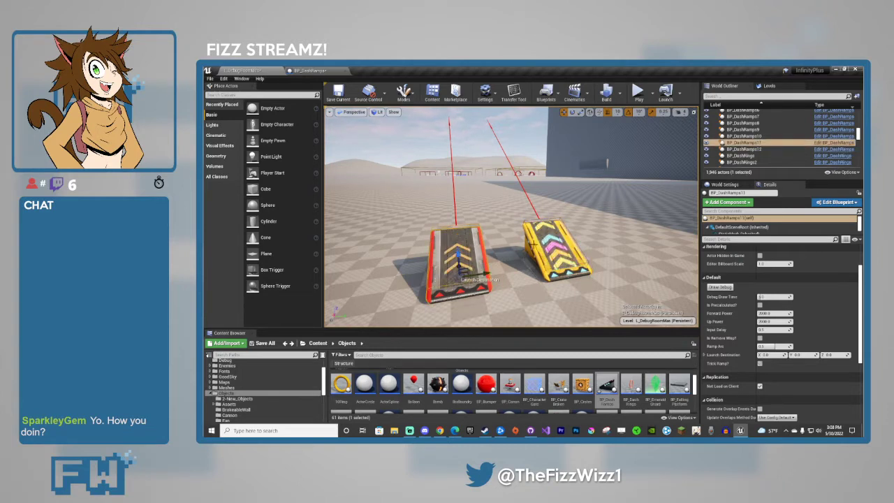
{"action": "left_click", "coordinate": [555, 252]}
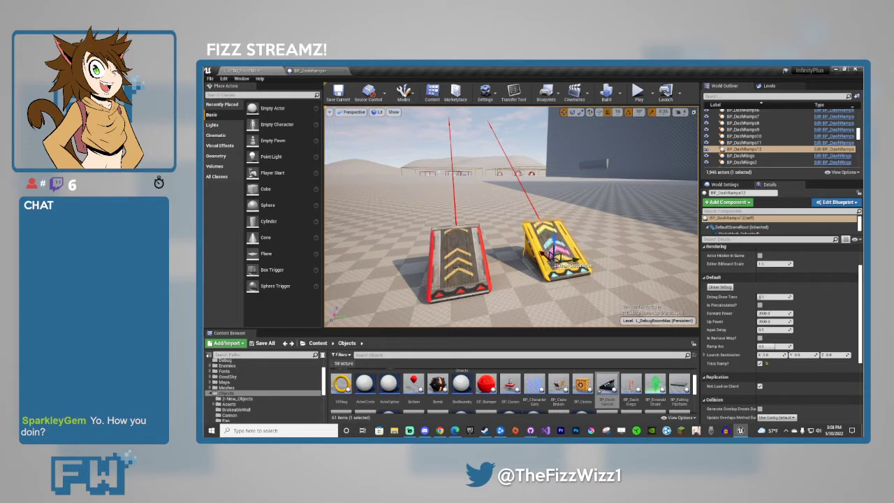
Delete the red and yellow dash ramps from the level.
{"action": "left_click", "coordinate": [455, 268]}
{"action": "key", "text": "Delete"}
{"action": "left_click", "coordinate": [555, 251]}
{"action": "key", "text": "Delete"}
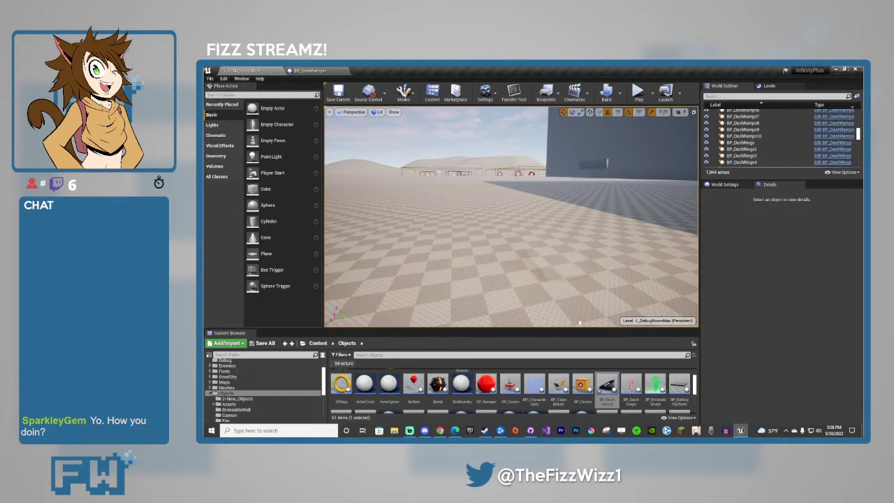
Postpone the pending autosave and close the BP_DashRamps blueprint.
{"action": "right_click_drag", "start_coordinate": [577, 287], "coordinate": [565, 262]}
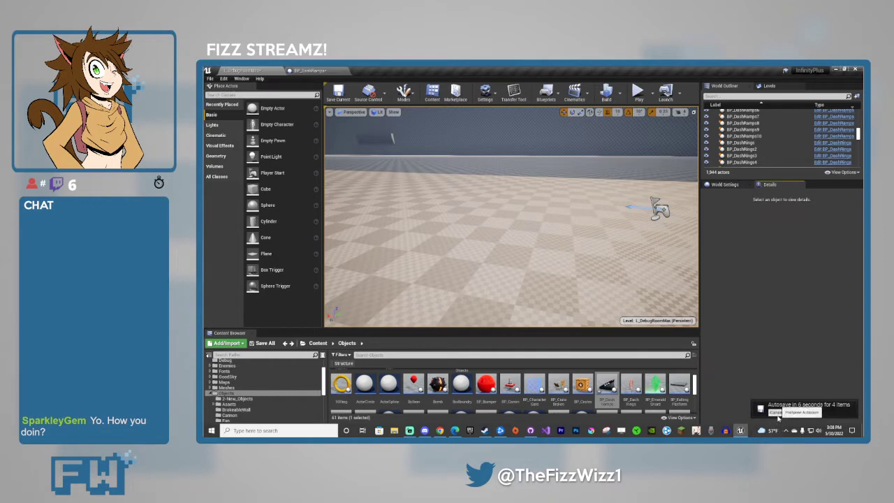
{"action": "left_click", "coordinate": [777, 413]}
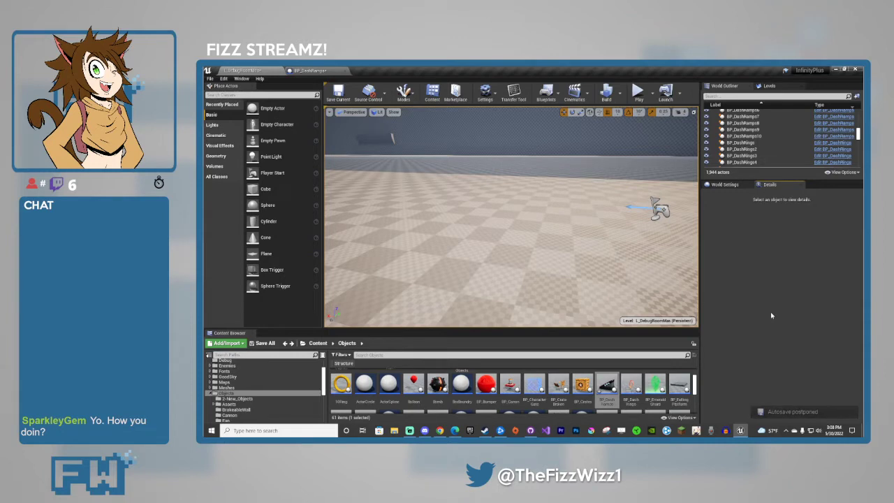
{"action": "left_click", "coordinate": [343, 71]}
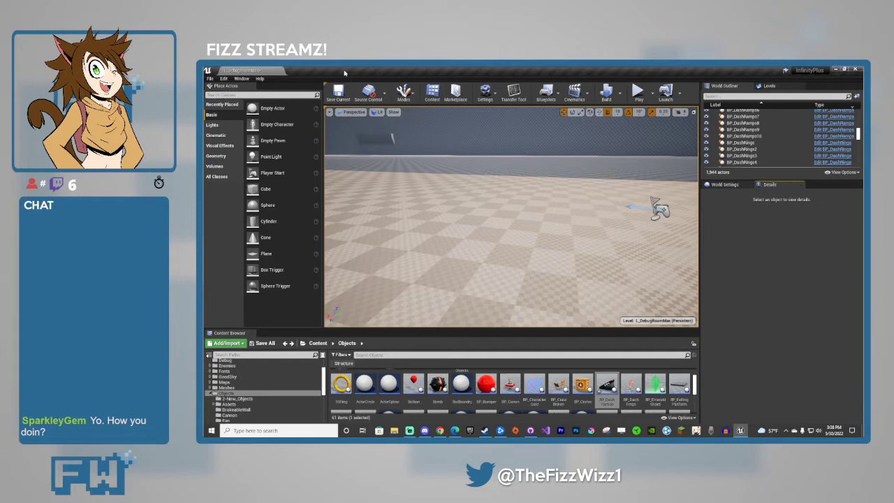
Place a Ring blueprint from the Objects folder on the open checkered floor of the level.
{"action": "right_click_drag", "start_coordinate": [576, 258], "coordinate": [560, 225]}
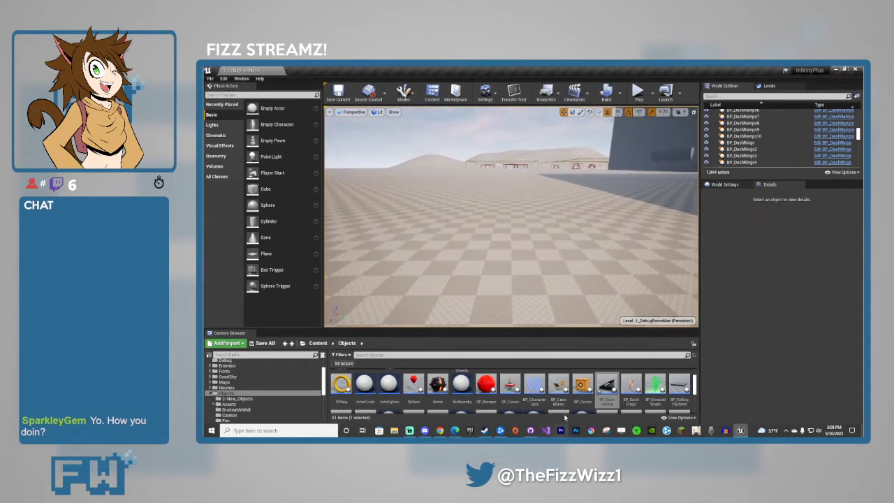
{"action": "scroll", "coordinate": [533, 398], "scroll_direction": "down", "scroll_amount": 2}
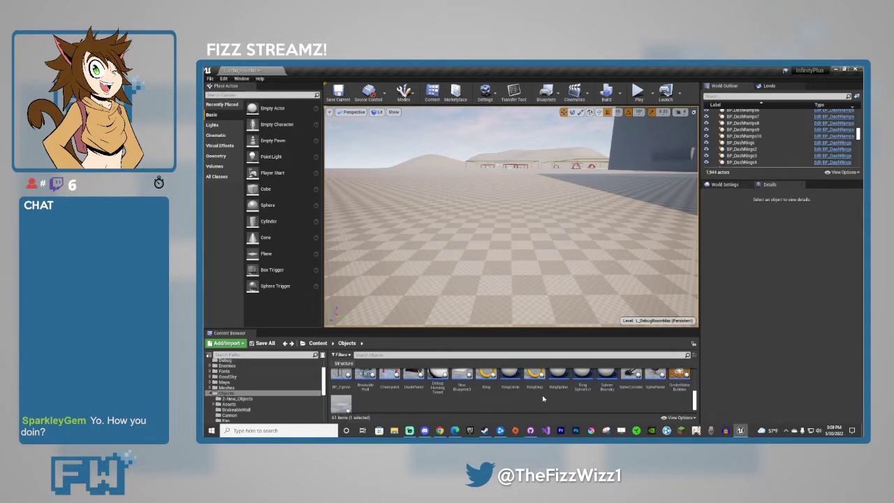
{"action": "scroll", "coordinate": [516, 401], "scroll_direction": "up", "scroll_amount": 1}
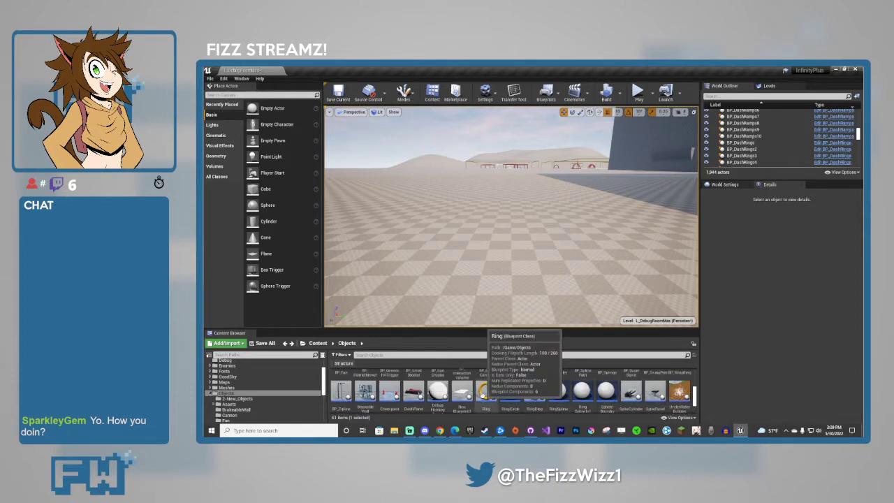
{"action": "left_click_drag", "start_coordinate": [486, 391], "coordinate": [512, 218]}
{"action": "mouse_move", "coordinate": [512, 218]}
{"action": "right_mouse_down"}
{"action": "mouse_move", "coordinate": [562, 230]}
{"action": "mouse_move", "coordinate": [538, 255]}
{"action": "mouse_move", "coordinate": [587, 241]}
{"action": "mouse_move", "coordinate": [538, 206]}
{"action": "mouse_move", "coordinate": [510, 206]}
{"action": "mouse_move", "coordinate": [525, 225]}
{"action": "mouse_move", "coordinate": [510, 215]}
{"action": "right_mouse_up"}
{"action": "key", "text": "w"}
{"action": "key", "text": "s"}
{"action": "key", "text": "w"}
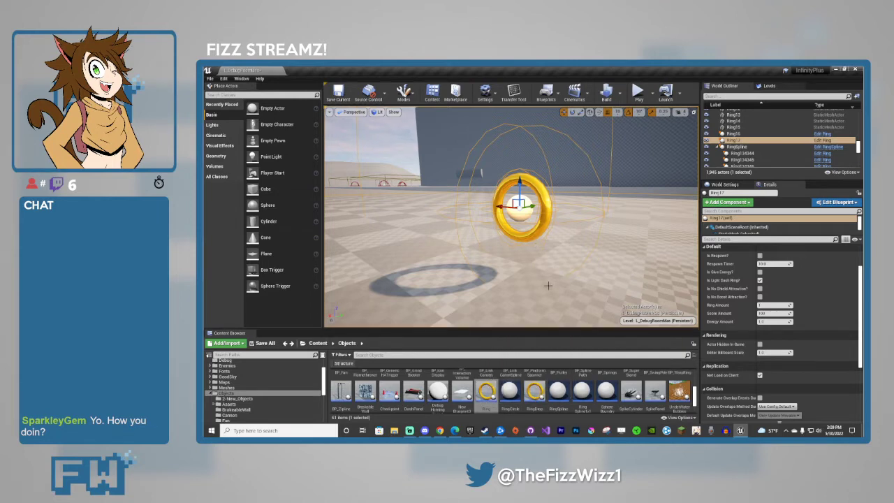
Add a RingSpline and a RingCircle from the Objects folder to the floor near the placed ring.
{"action": "right_click_drag", "start_coordinate": [558, 269], "coordinate": [440, 303]}
{"action": "key", "text": "s"}
{"action": "left_click_drag", "start_coordinate": [558, 396], "coordinate": [549, 236]}
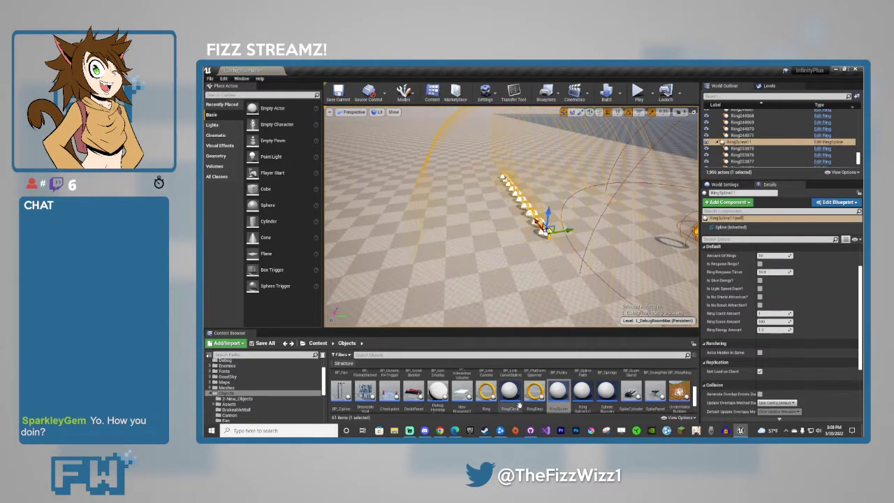
{"action": "left_click_drag", "start_coordinate": [510, 391], "coordinate": [410, 233]}
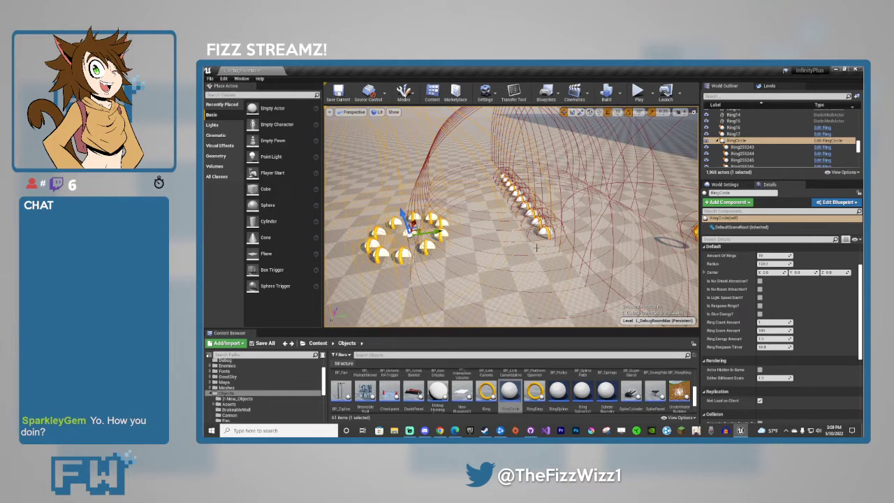
Raise the ring spline slightly above the floor and review its transform and Default properties.
{"action": "left_click", "coordinate": [549, 230]}
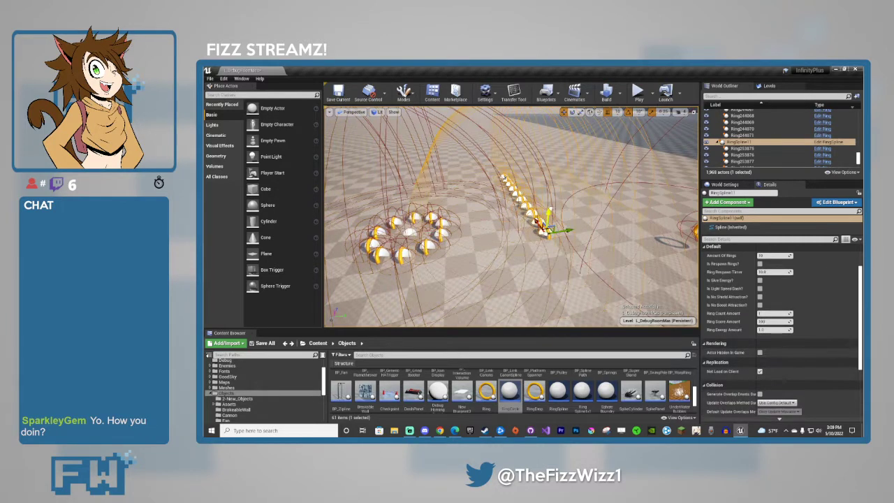
{"action": "left_click_drag", "start_coordinate": [549, 218], "coordinate": [550, 198]}
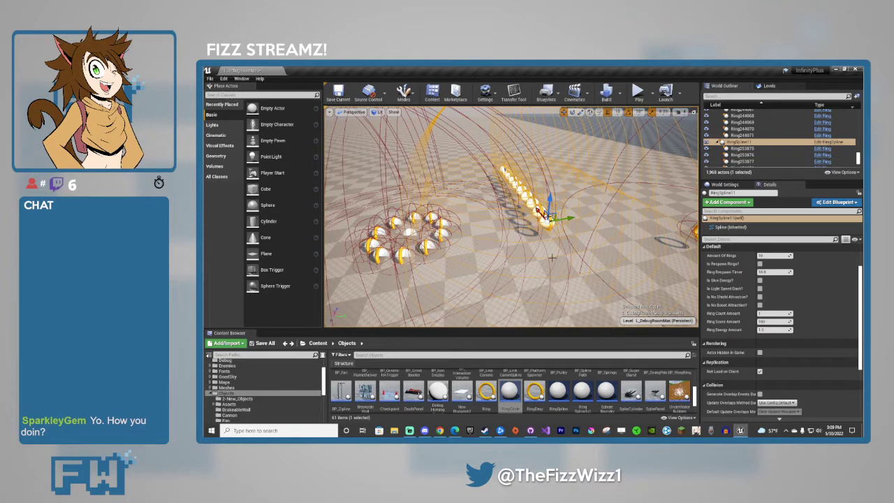
{"action": "scroll", "coordinate": [737, 300], "scroll_direction": "up", "scroll_amount": 2}
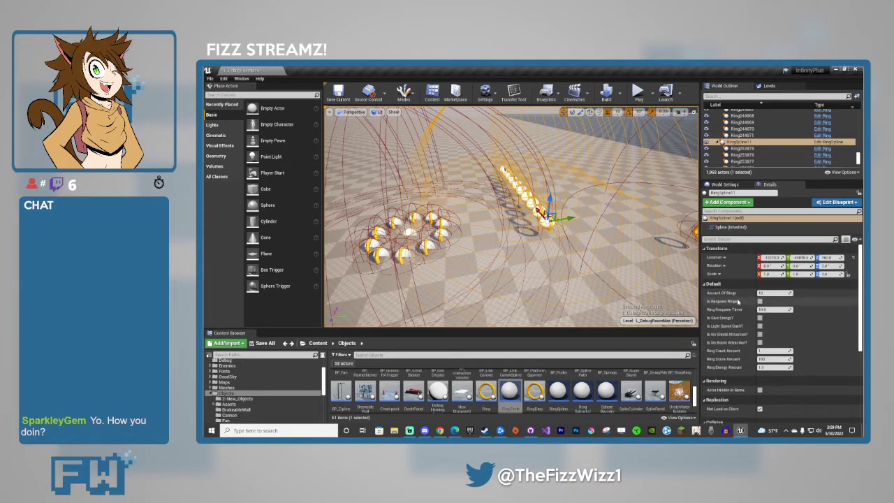
{"action": "scroll", "coordinate": [740, 280], "scroll_direction": "up", "scroll_amount": 2}
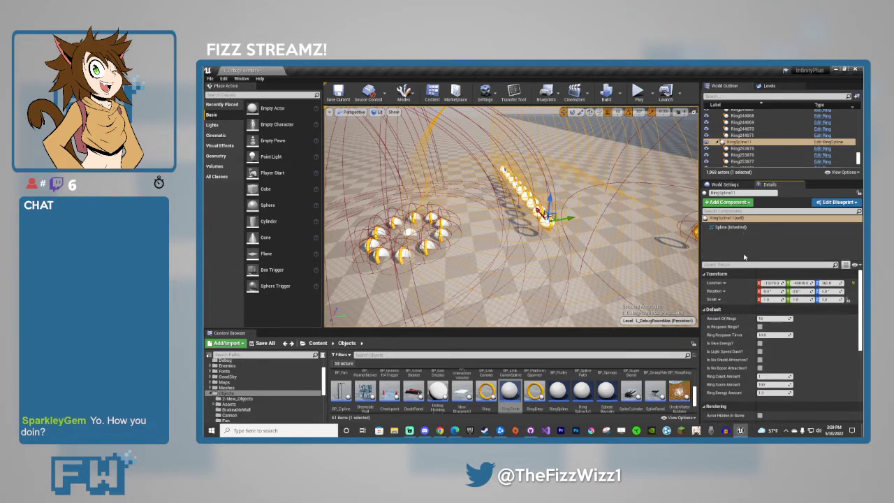
{"action": "scroll", "coordinate": [744, 259], "scroll_direction": "down", "scroll_amount": 2}
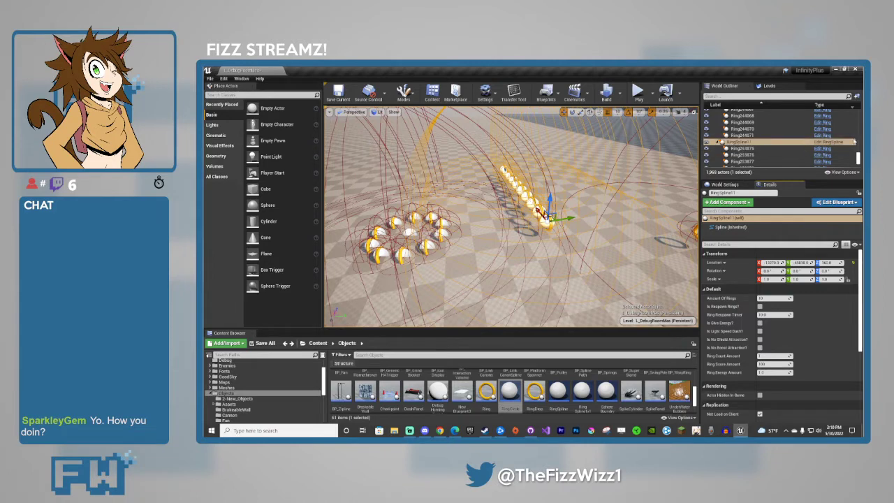
Open the RingSpline blueprint and examine the Add Child Actor Component and Make Transform nodes in its Construction Script.
{"action": "left_click", "coordinate": [832, 147]}
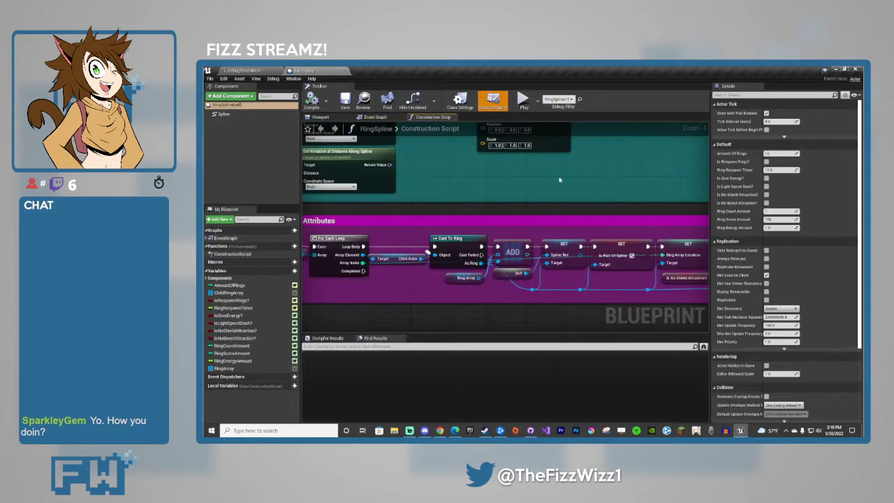
{"action": "right_click_drag", "start_coordinate": [561, 179], "coordinate": [612, 261]}
{"action": "scroll", "coordinate": [597, 282], "scroll_direction": "up", "scroll_amount": 1}
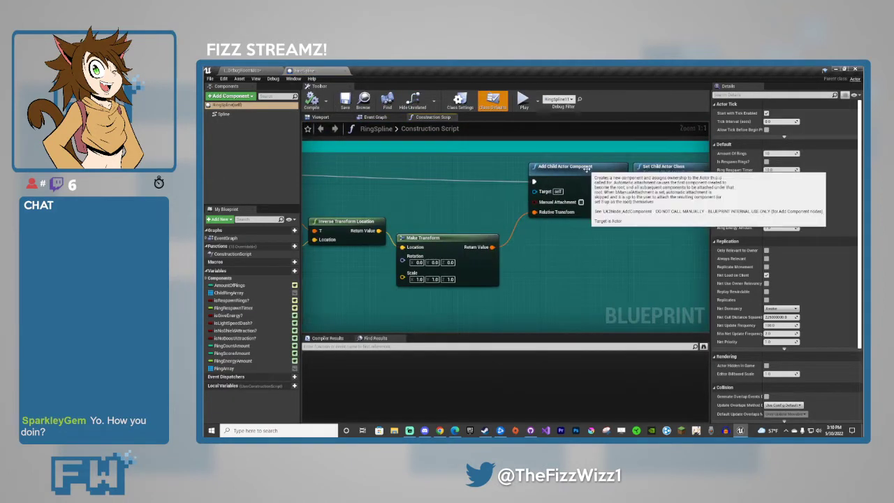
{"action": "left_click", "coordinate": [562, 169]}
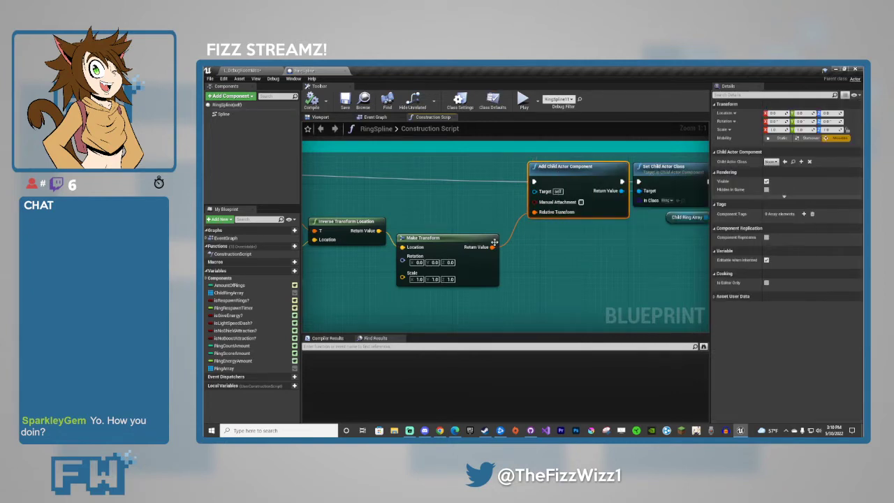
{"action": "scroll", "coordinate": [609, 263], "scroll_direction": "down", "scroll_amount": 4}
{"action": "scroll", "coordinate": [609, 262], "scroll_direction": "up", "scroll_amount": 3}
{"action": "left_click", "coordinate": [601, 255]}
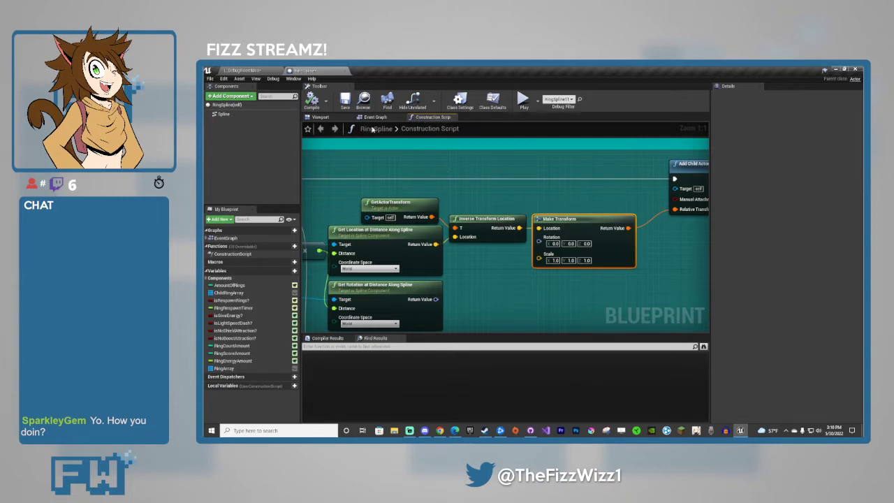
{"action": "left_click", "coordinate": [264, 71]}
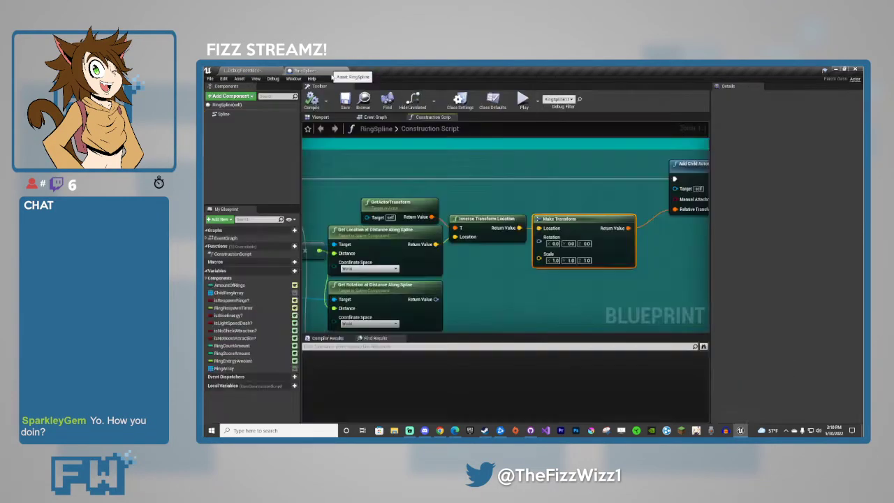
{"action": "left_click", "coordinate": [311, 71]}
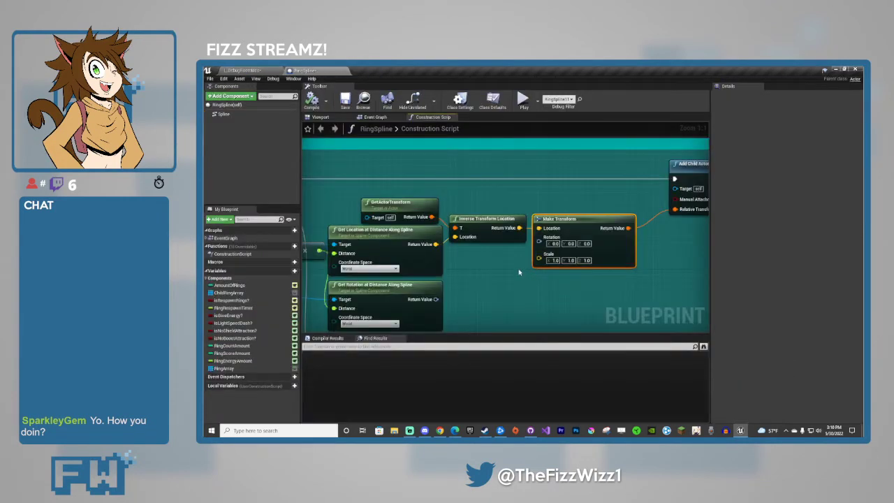
Trace the Set Rings along Spline graph from the Amount Of Rings variable through to the Add Child Actor Component node.
{"action": "right_click_drag", "start_coordinate": [612, 263], "coordinate": [521, 285]}
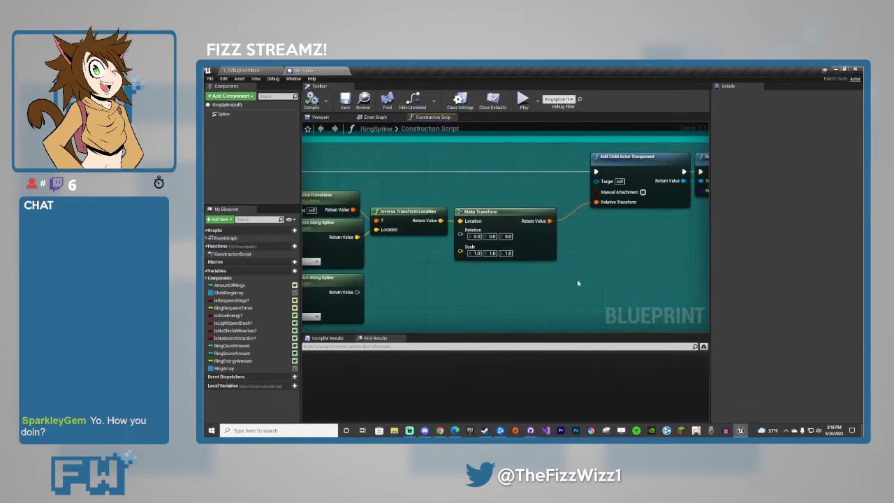
{"action": "right_click_drag", "start_coordinate": [601, 272], "coordinate": [501, 285]}
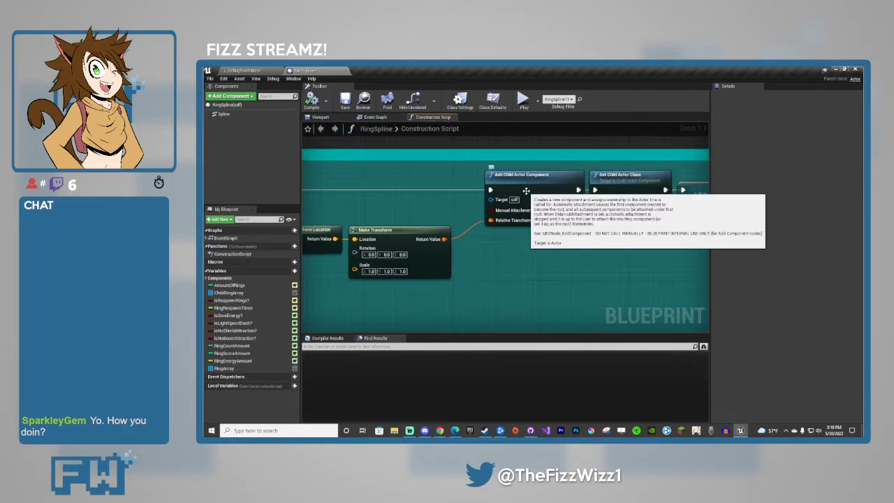
{"action": "right_click_drag", "start_coordinate": [386, 289], "coordinate": [589, 270]}
{"action": "scroll", "coordinate": [589, 269], "scroll_direction": "down", "scroll_amount": 4}
{"action": "right_click_drag", "start_coordinate": [367, 261], "coordinate": [463, 261]}
{"action": "scroll", "coordinate": [510, 236], "scroll_direction": "up", "scroll_amount": 4}
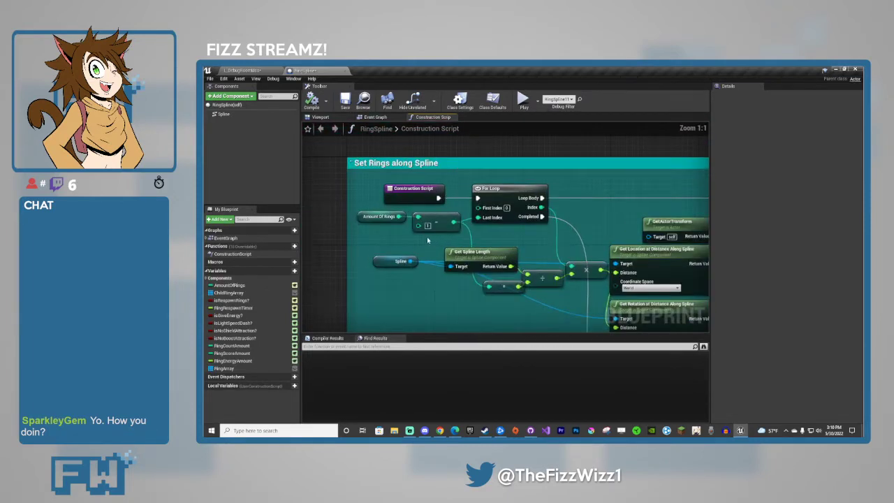
{"action": "left_click", "coordinate": [365, 218]}
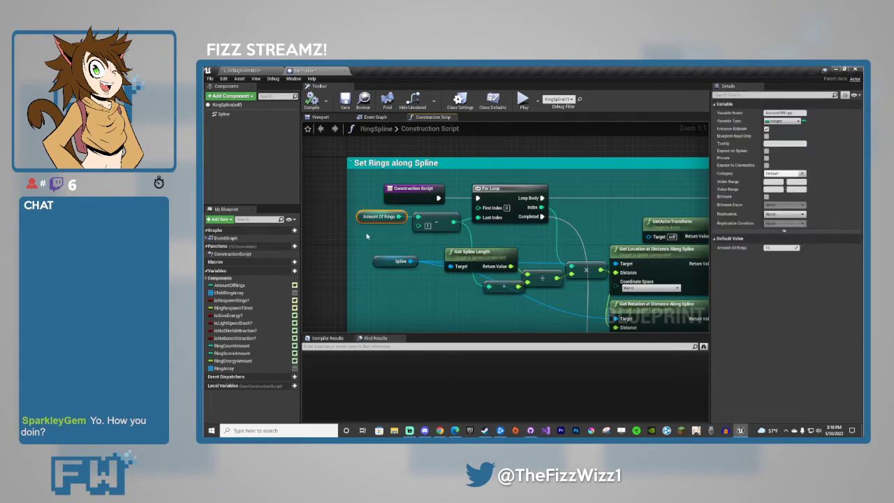
{"action": "left_click", "coordinate": [377, 233]}
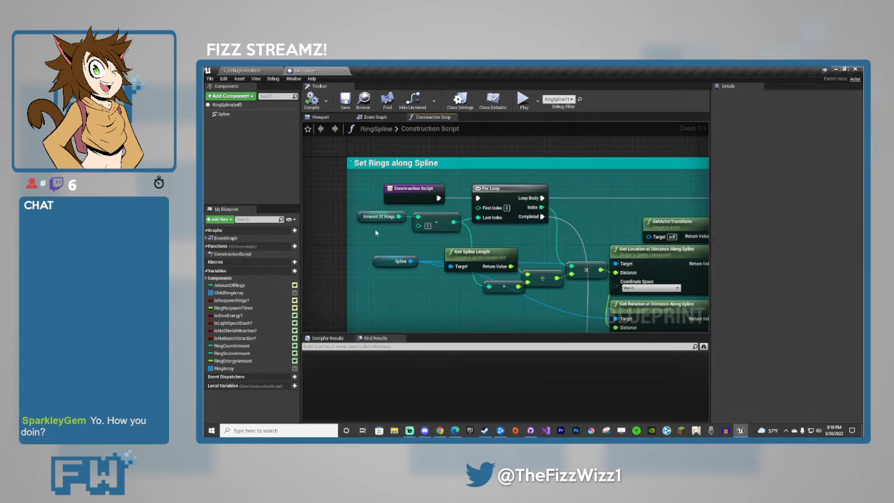
{"action": "right_click_drag", "start_coordinate": [631, 214], "coordinate": [314, 222]}
{"action": "right_click_drag", "start_coordinate": [613, 195], "coordinate": [508, 192]}
{"action": "left_click", "coordinate": [508, 192]}
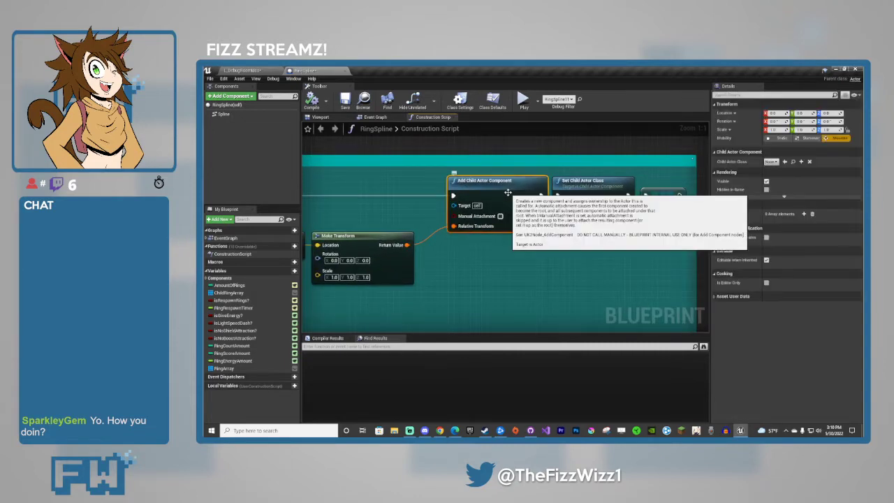
Review the chain from Get Location at Distance Along Spline through Make Transform in the Set Rings along Spline section.
{"action": "left_click", "coordinate": [490, 249]}
{"action": "right_click_drag", "start_coordinate": [378, 287], "coordinate": [580, 247]}
{"action": "scroll", "coordinate": [579, 247], "scroll_direction": "down", "scroll_amount": 3}
{"action": "left_click_drag", "start_coordinate": [324, 213], "coordinate": [584, 294]}
{"action": "left_click", "coordinate": [673, 249]}
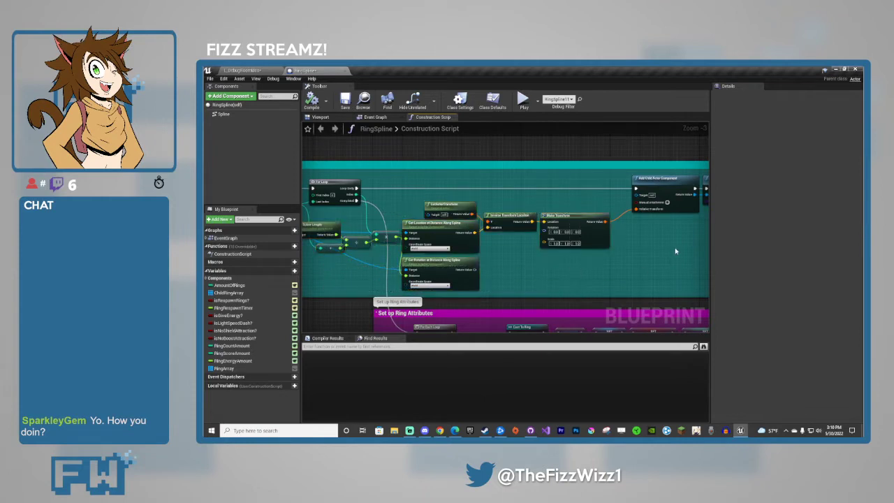
Examine the Set Child Actor Class node and how the Child Ring Array variable feeds the ADD node.
{"action": "right_click_drag", "start_coordinate": [674, 249], "coordinate": [439, 291]}
{"action": "scroll", "coordinate": [439, 291], "scroll_direction": "up", "scroll_amount": 3}
{"action": "left_click", "coordinate": [521, 192]}
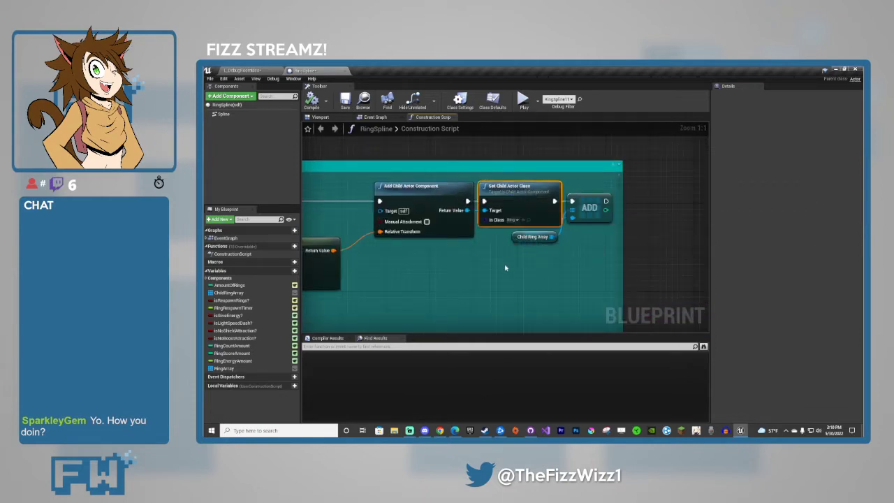
{"action": "left_click", "coordinate": [505, 266]}
{"action": "left_click", "coordinate": [513, 239]}
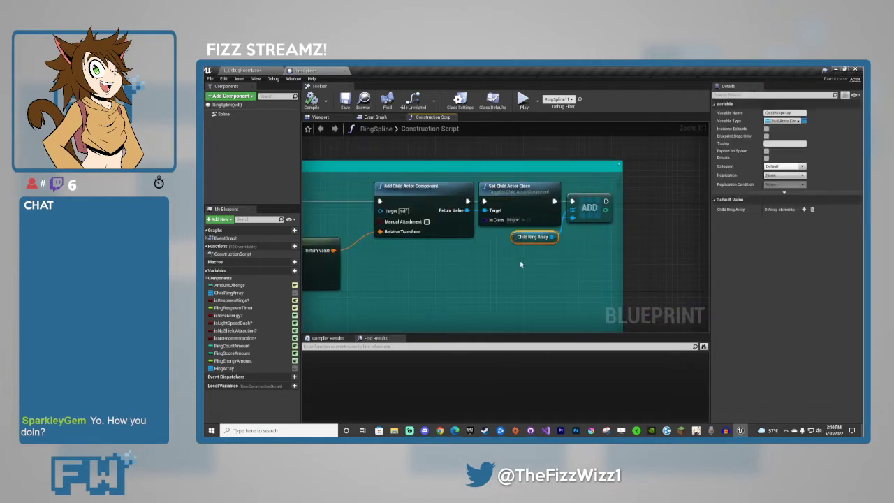
{"action": "left_click", "coordinate": [587, 203]}
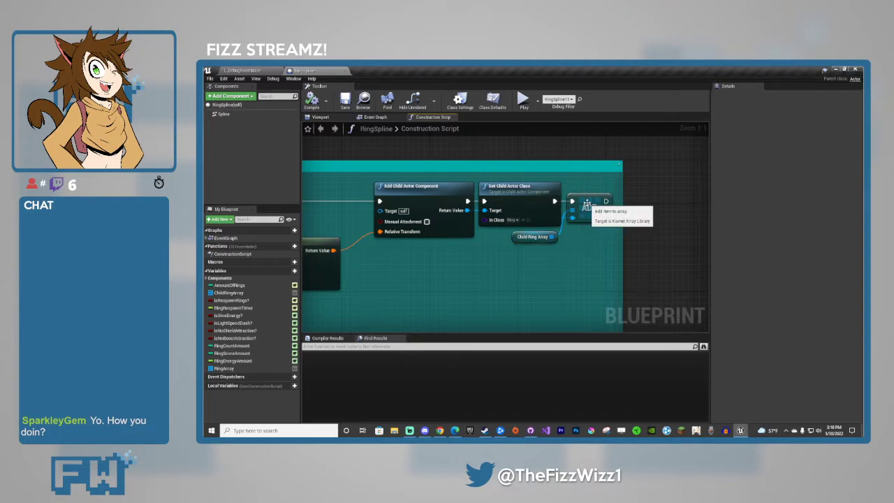
{"action": "left_click", "coordinate": [544, 285]}
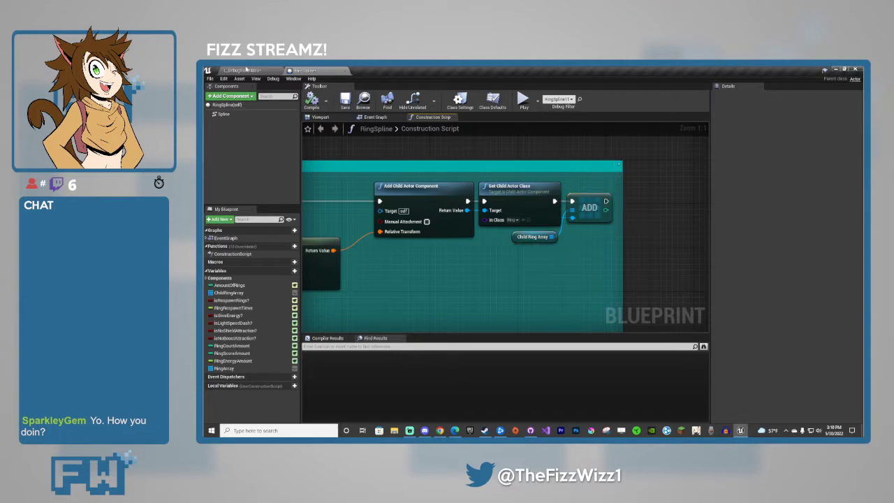
Return to the debug level and compare the ring spline's Default properties with those of the single ring.
{"action": "left_click", "coordinate": [246, 69]}
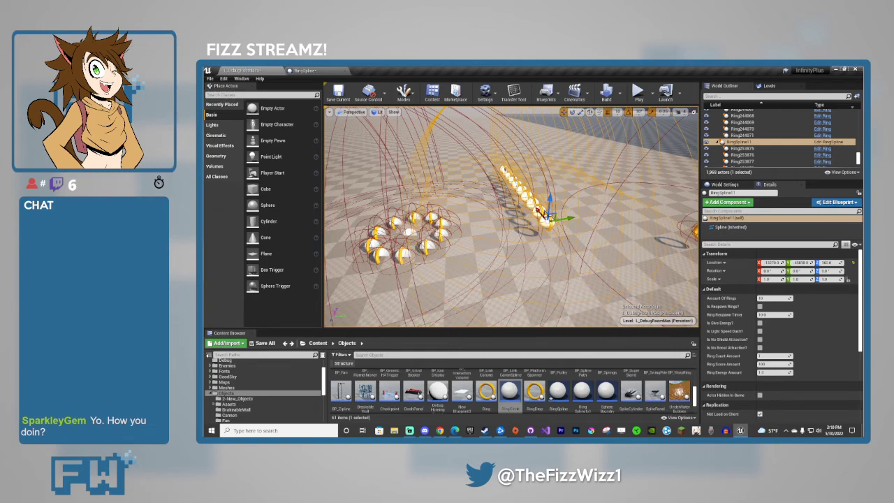
{"action": "key", "text": "w"}
{"action": "right_click_drag", "start_coordinate": [503, 231], "coordinate": [542, 218]}
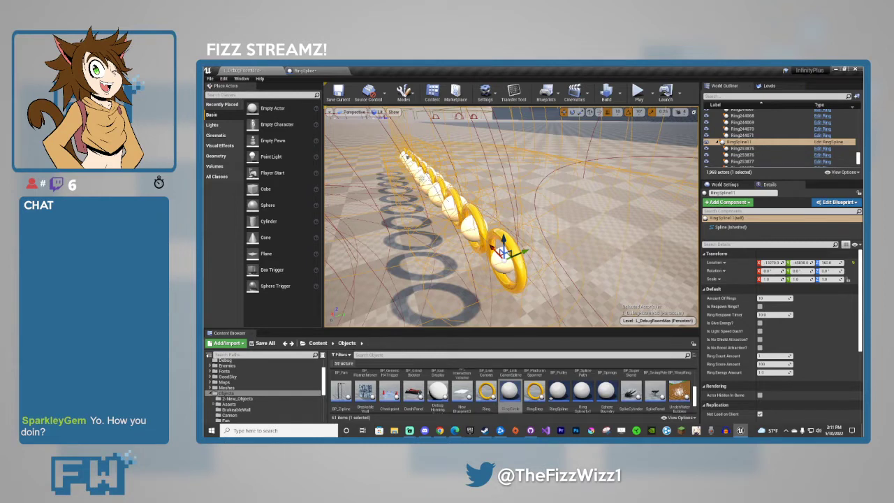
{"action": "right_click_drag", "start_coordinate": [515, 252], "coordinate": [611, 230]}
{"action": "left_click", "coordinate": [571, 219]}
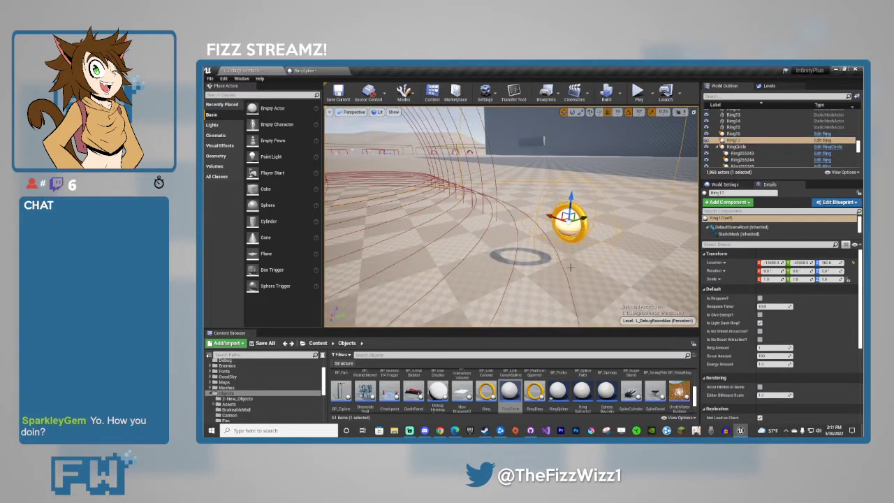
{"action": "right_click_drag", "start_coordinate": [571, 268], "coordinate": [518, 228]}
{"action": "left_click", "coordinate": [450, 208]}
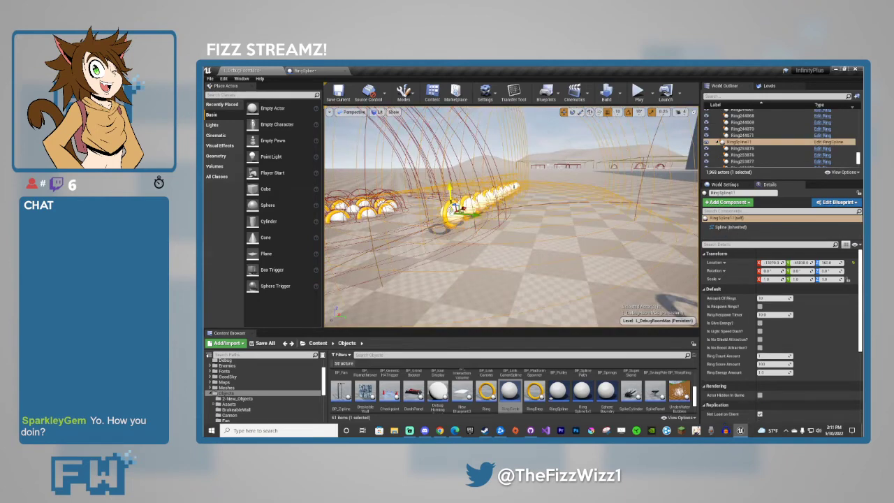
{"action": "key", "text": "f"}
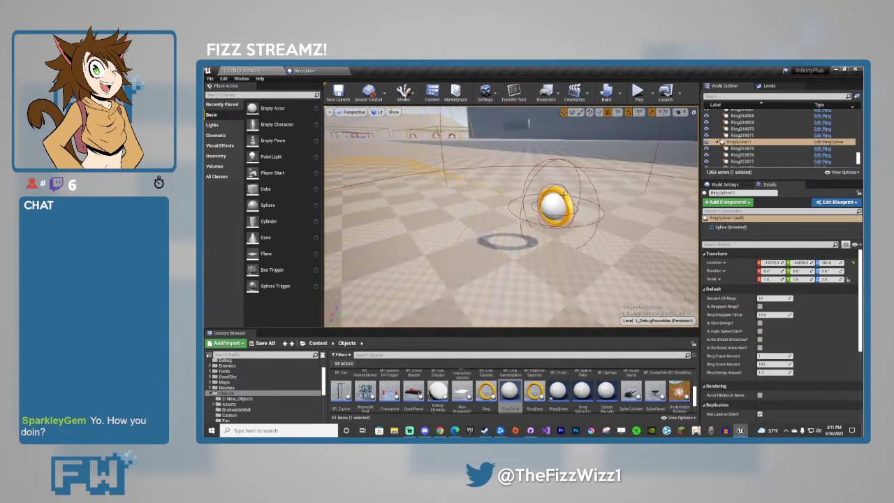
{"action": "left_click", "coordinate": [563, 195]}
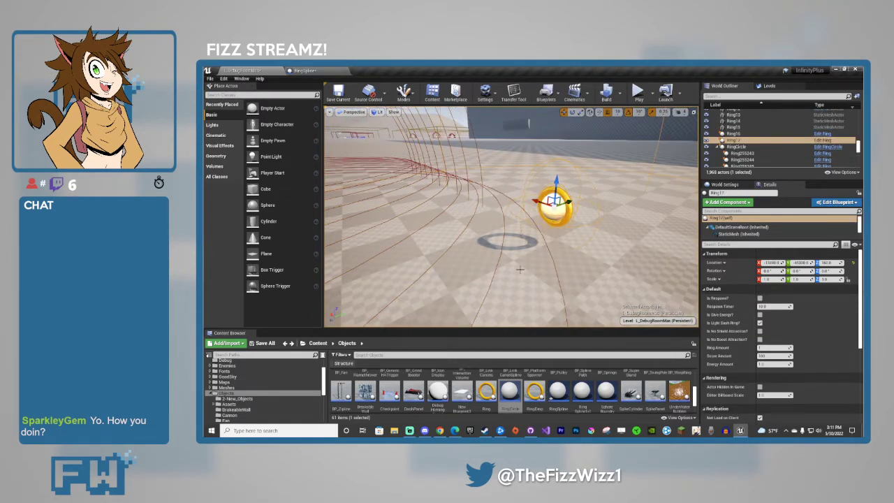
Raise the ring circle slightly so its rings stand clear of the floor.
{"action": "right_click_drag", "start_coordinate": [520, 269], "coordinate": [521, 227]}
{"action": "right_click_drag", "start_coordinate": [552, 272], "coordinate": [489, 277]}
{"action": "left_click", "coordinate": [464, 210]}
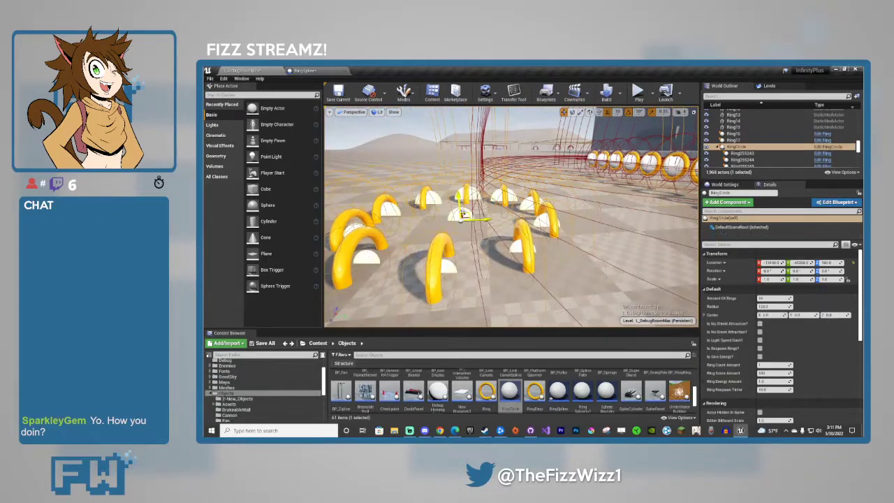
{"action": "right_click_drag", "start_coordinate": [461, 210], "coordinate": [447, 212]}
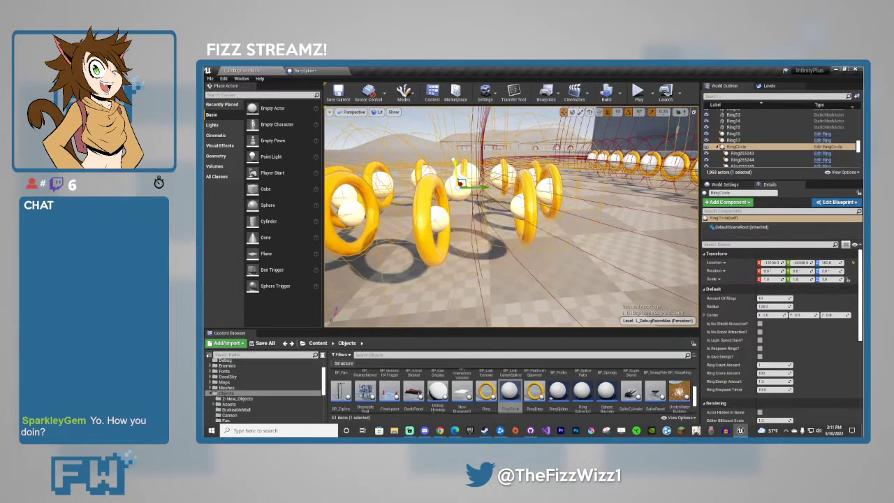
Open the RingCircle blueprint and survey the node layout of its Construction Script.
{"action": "left_click", "coordinate": [830, 148]}
{"action": "scroll", "coordinate": [419, 270], "scroll_direction": "down", "scroll_amount": 4}
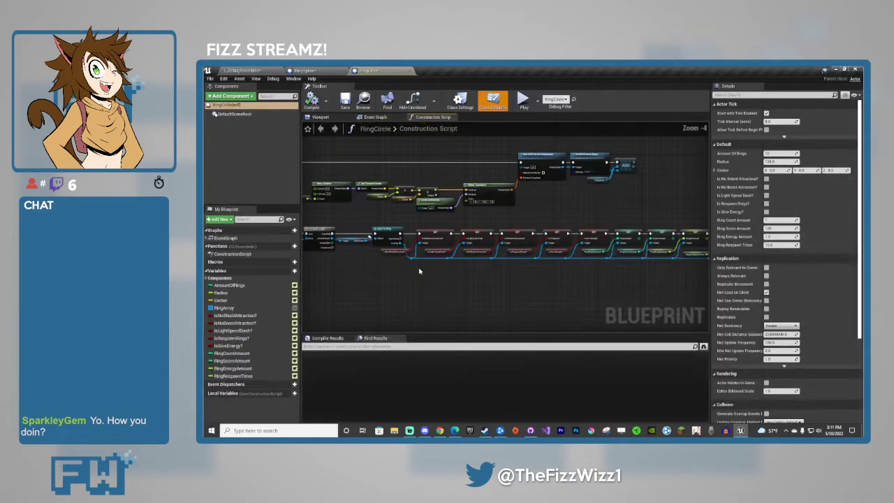
{"action": "right_click_drag", "start_coordinate": [414, 269], "coordinate": [541, 306]}
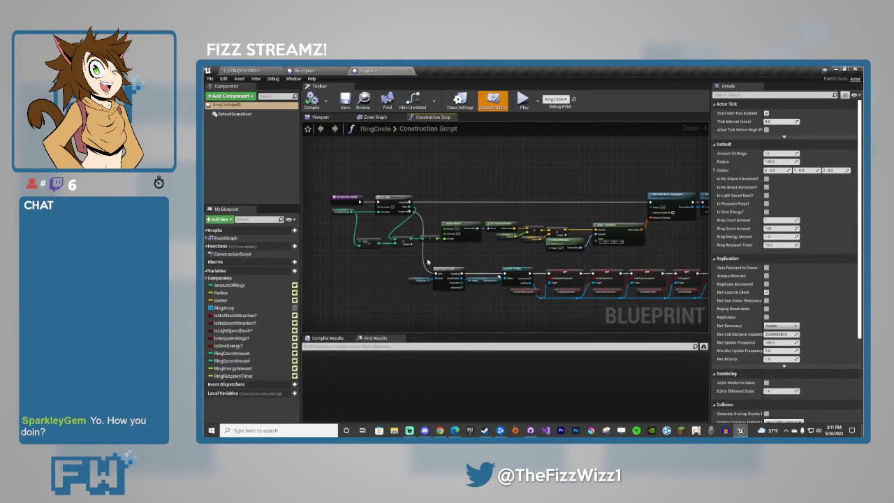
{"action": "scroll", "coordinate": [428, 262], "scroll_direction": "up", "scroll_amount": 3}
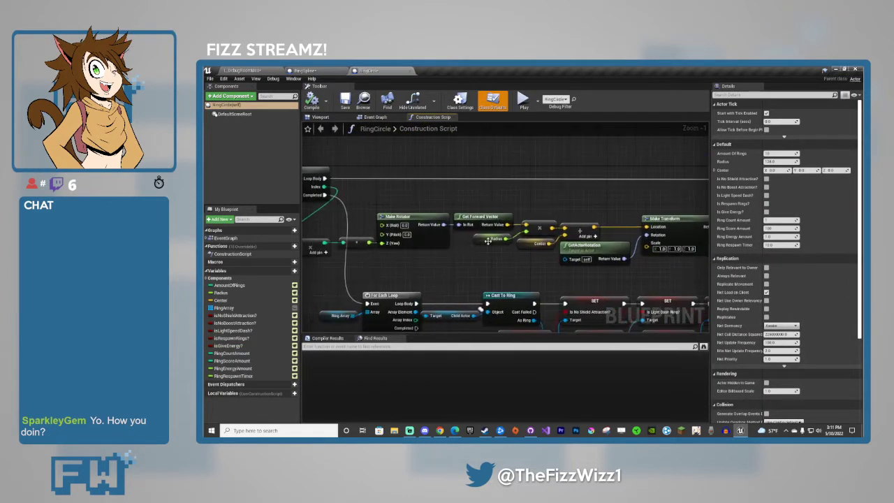
Examine how the Radius and Center variables feed the Make Transform node in the RingCircle graph.
{"action": "left_click", "coordinate": [488, 241]}
{"action": "left_click", "coordinate": [500, 260]}
{"action": "right_click_drag", "start_coordinate": [674, 269], "coordinate": [499, 271]}
{"action": "scroll", "coordinate": [499, 271], "scroll_direction": "up", "scroll_amount": 1}
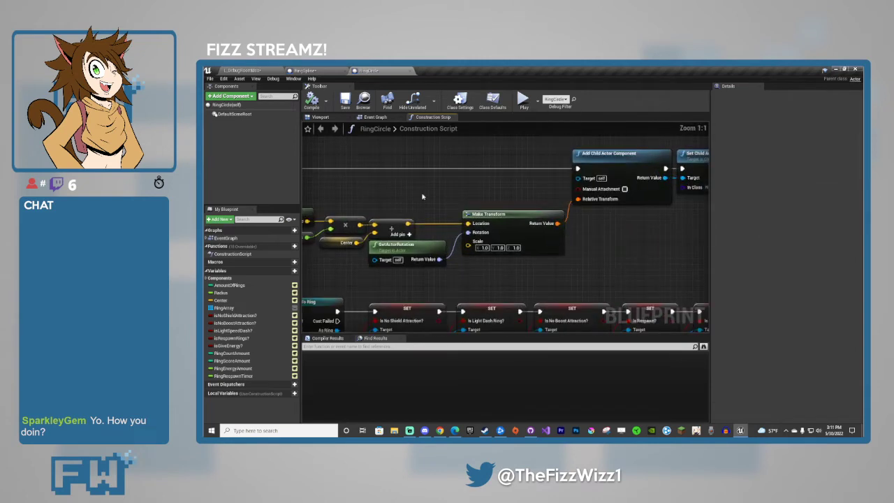
{"action": "left_click", "coordinate": [330, 243]}
{"action": "left_click", "coordinate": [347, 276]}
{"action": "right_click_drag", "start_coordinate": [347, 277], "coordinate": [478, 275]}
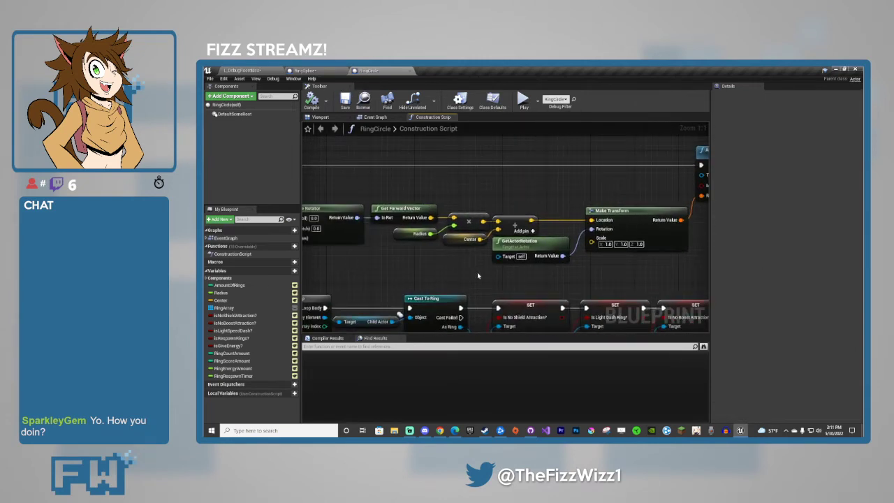
Delete the ring circle and the single ring from the debug level, keeping the ring spline.
{"action": "left_click", "coordinate": [251, 71]}
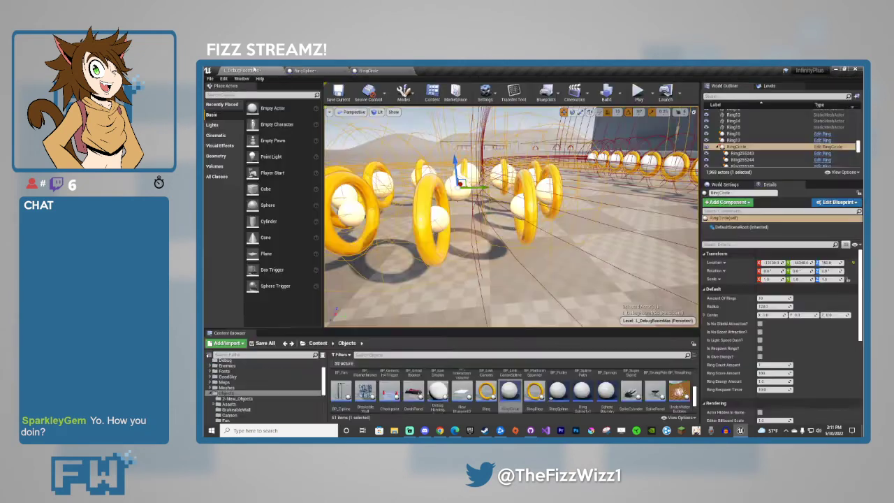
{"action": "key", "text": "s"}
{"action": "right_click_drag", "start_coordinate": [566, 220], "coordinate": [650, 241]}
{"action": "right_click_drag", "start_coordinate": [583, 240], "coordinate": [583, 240]}
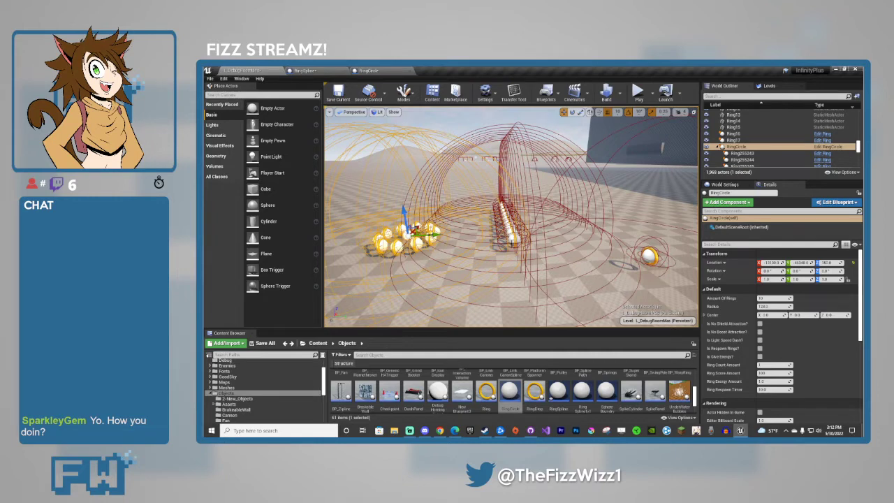
{"action": "left_click", "coordinate": [511, 232]}
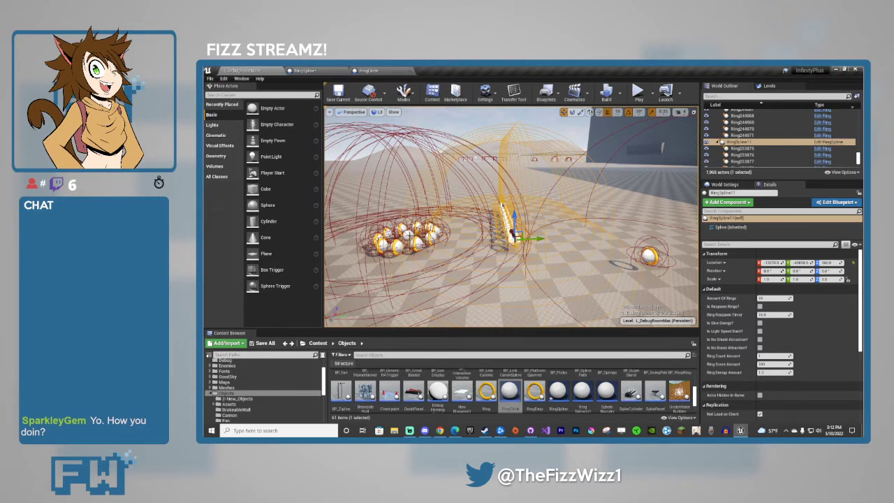
{"action": "left_click", "coordinate": [494, 276]}
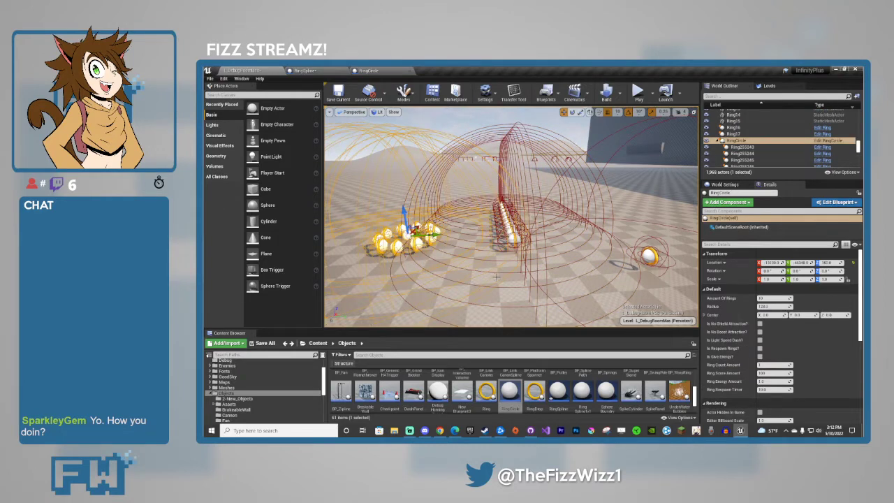
{"action": "key", "text": "Delete"}
{"action": "left_click", "coordinate": [647, 254]}
{"action": "key", "text": "Delete"}
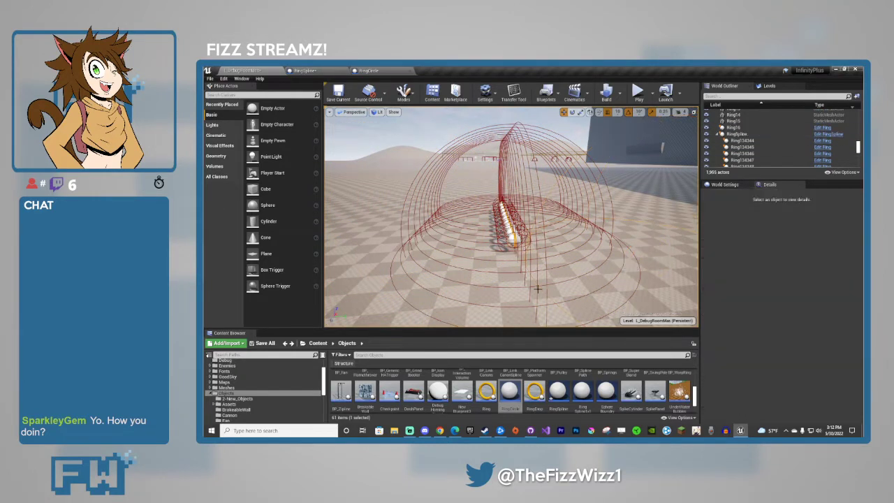
Select the remaining ring spline and review its Default properties from the Amount Of Rings down to Ring Energy Amount.
{"action": "right_click_drag", "start_coordinate": [538, 288], "coordinate": [594, 288]}
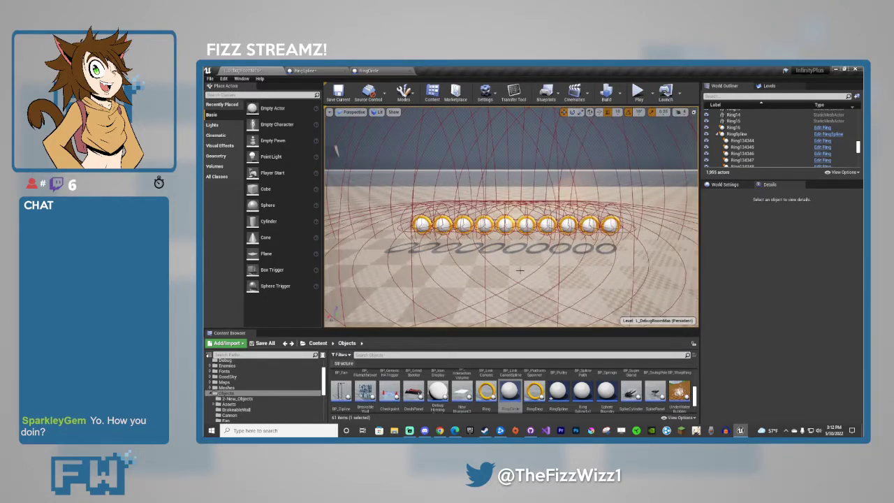
{"action": "right_click_drag", "start_coordinate": [515, 270], "coordinate": [426, 271]}
{"action": "right_click_drag", "start_coordinate": [437, 163], "coordinate": [468, 153]}
{"action": "left_click", "coordinate": [558, 229]}
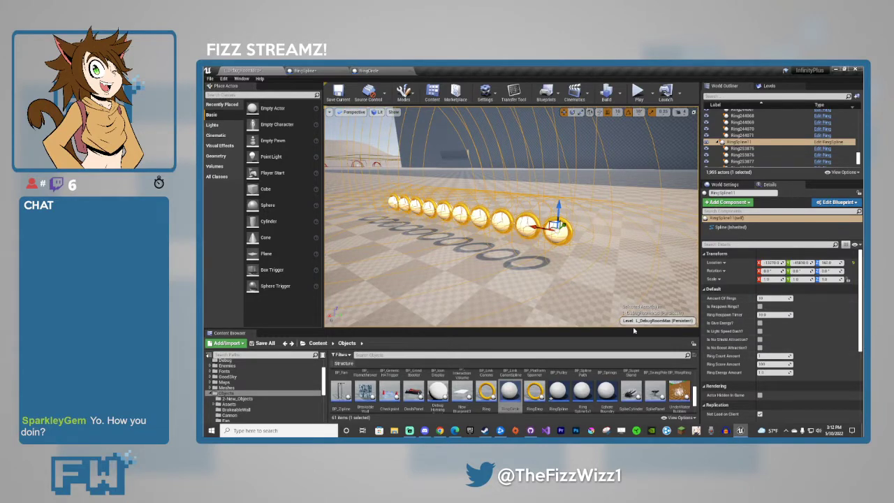
{"action": "right_click_drag", "start_coordinate": [571, 264], "coordinate": [605, 255]}
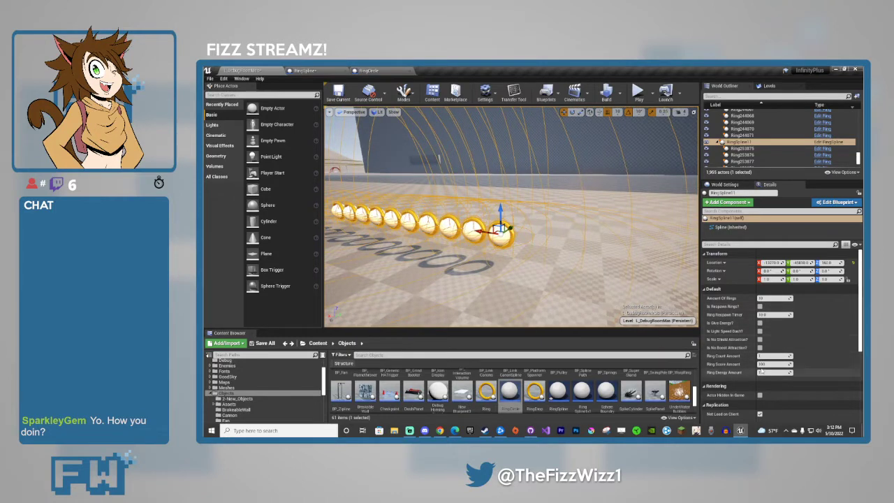
Place a single Ring beside the ring spline to check its Default properties, delete it, and reselect the spline.
{"action": "left_click_drag", "start_coordinate": [486, 391], "coordinate": [639, 267]}
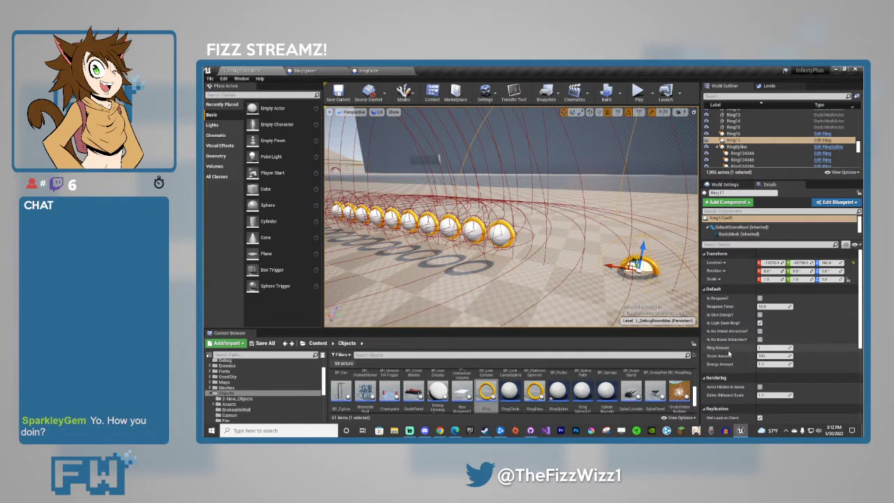
{"action": "key", "text": "Delete"}
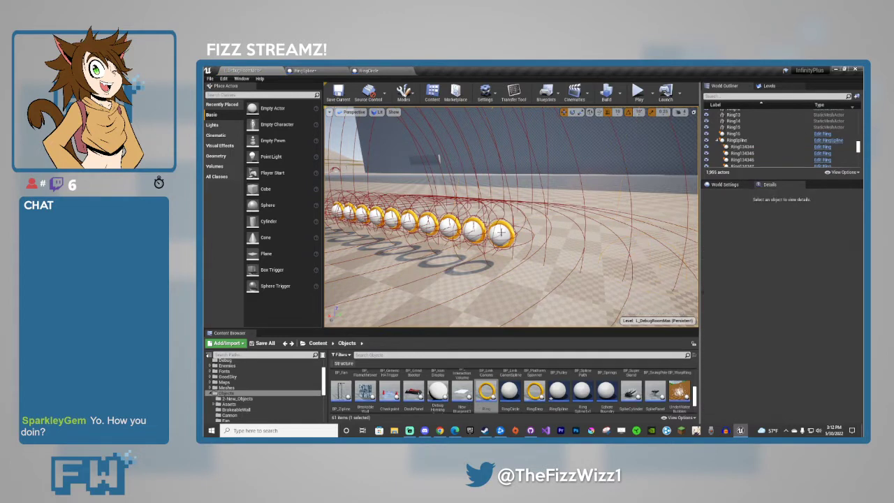
{"action": "left_click", "coordinate": [501, 231]}
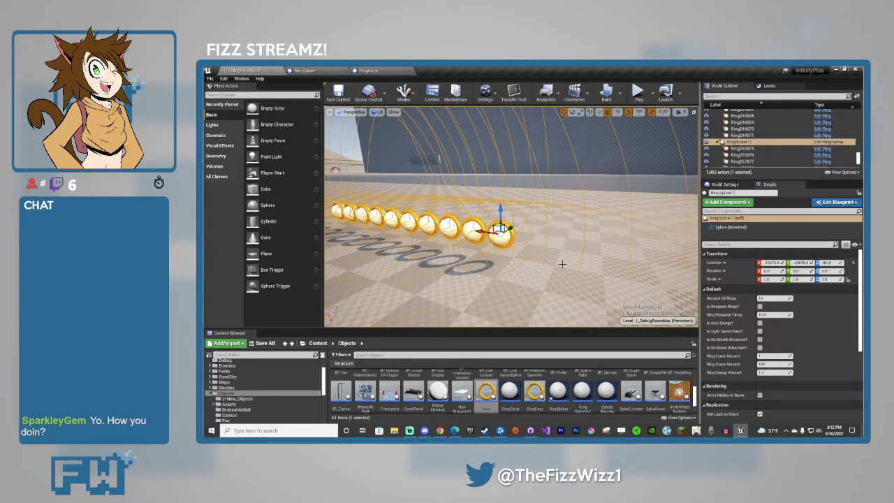
Place a row of five single Ring objects on the floor in front of the ring spline.
{"action": "mouse_move", "coordinate": [579, 278]}
{"action": "right_mouse_down"}
{"action": "mouse_move", "coordinate": [556, 265]}
{"action": "mouse_move", "coordinate": [569, 278]}
{"action": "mouse_move", "coordinate": [615, 270]}
{"action": "mouse_move", "coordinate": [541, 269]}
{"action": "mouse_move", "coordinate": [538, 278]}
{"action": "mouse_move", "coordinate": [578, 275]}
{"action": "right_mouse_up"}
{"action": "key", "text": "a"}
{"action": "key", "text": "d"}
{"action": "scroll", "coordinate": [577, 274], "scroll_direction": "down", "scroll_amount": 10}
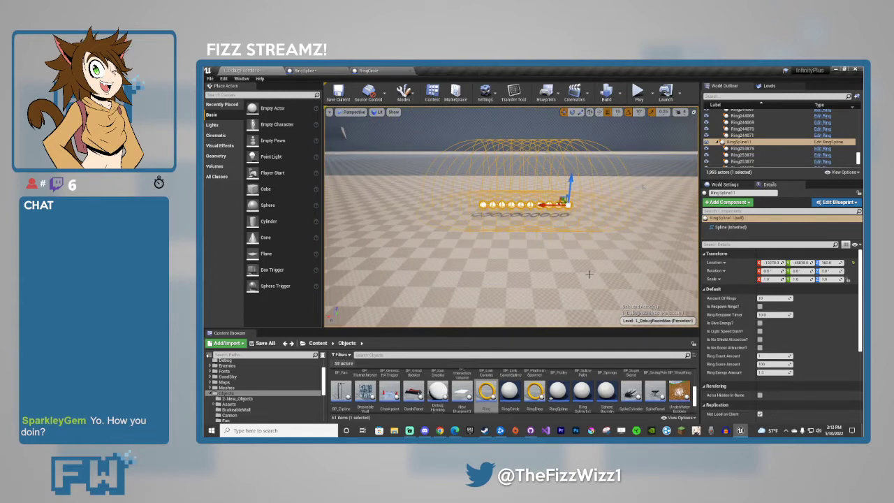
{"action": "left_click_drag", "start_coordinate": [488, 393], "coordinate": [459, 294]}
{"action": "left_click_drag", "start_coordinate": [481, 391], "coordinate": [423, 293]}
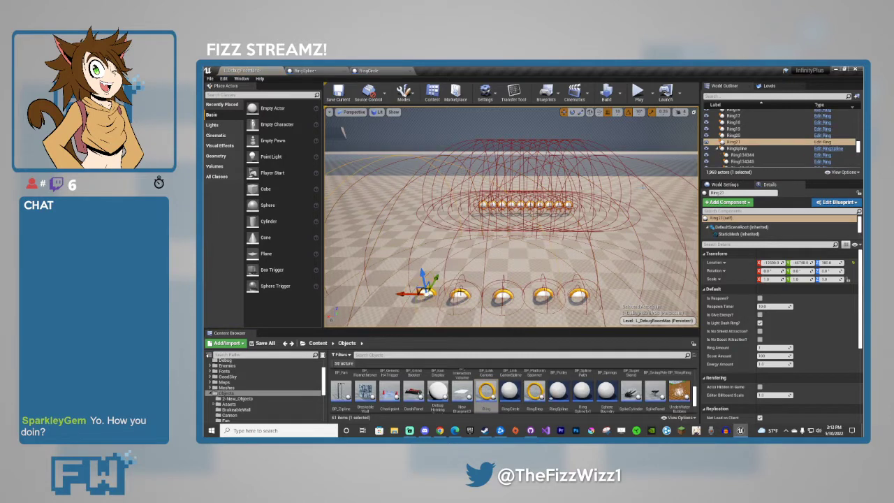
Undo the last ring placement, delete the other four rings in the row, and select the ring spline.
{"action": "key", "text": "ctrl+z"}
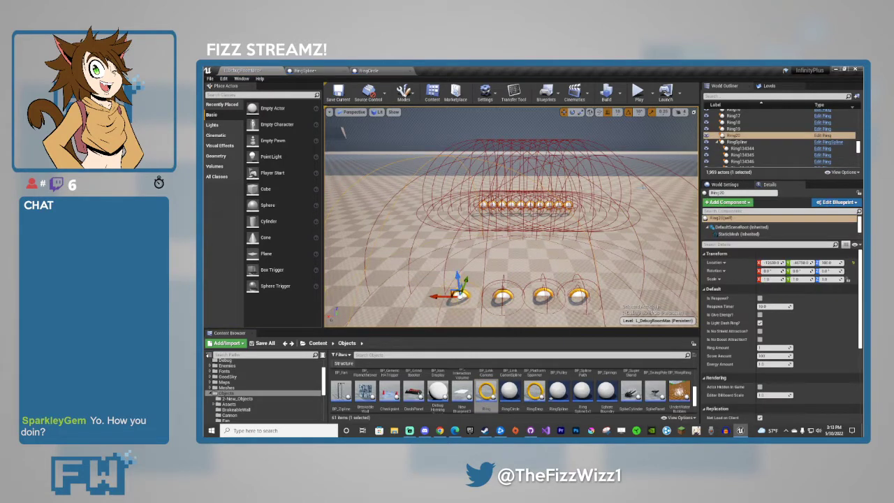
{"action": "left_click", "coordinate": [503, 293], "text": "ctrl"}
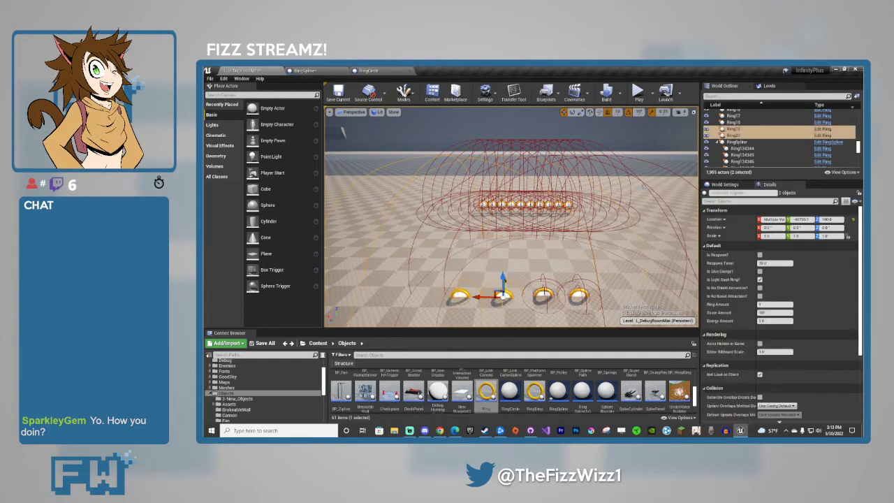
{"action": "left_click", "coordinate": [543, 296], "text": "ctrl"}
{"action": "left_click", "coordinate": [578, 295], "text": "ctrl"}
{"action": "key", "text": "Delete"}
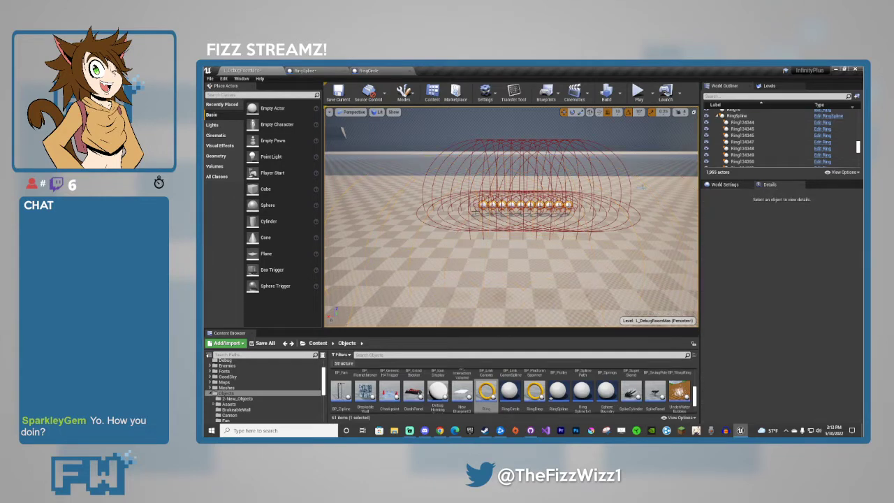
{"action": "left_click", "coordinate": [482, 204]}
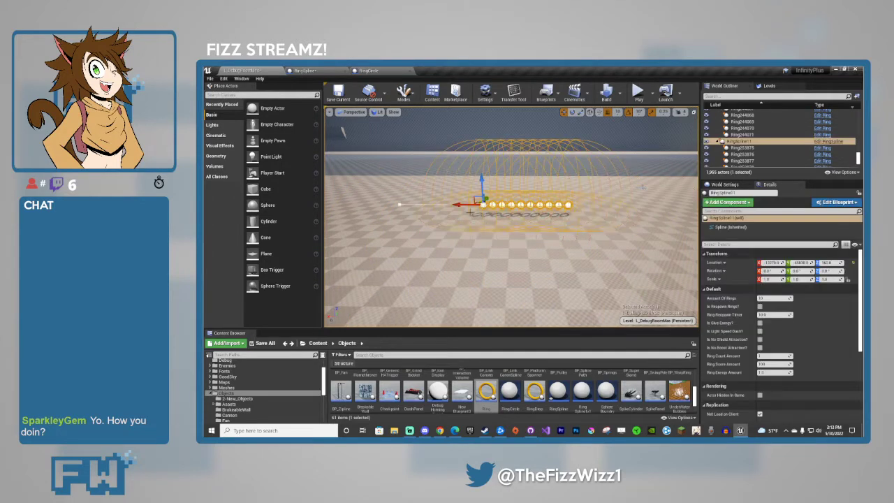
Stretch the ring spline by moving its start along the X axis, and raise its Amount Of Rings to fill the longer path.
{"action": "left_click_drag", "start_coordinate": [461, 205], "coordinate": [384, 203]}
{"action": "key", "text": "f"}
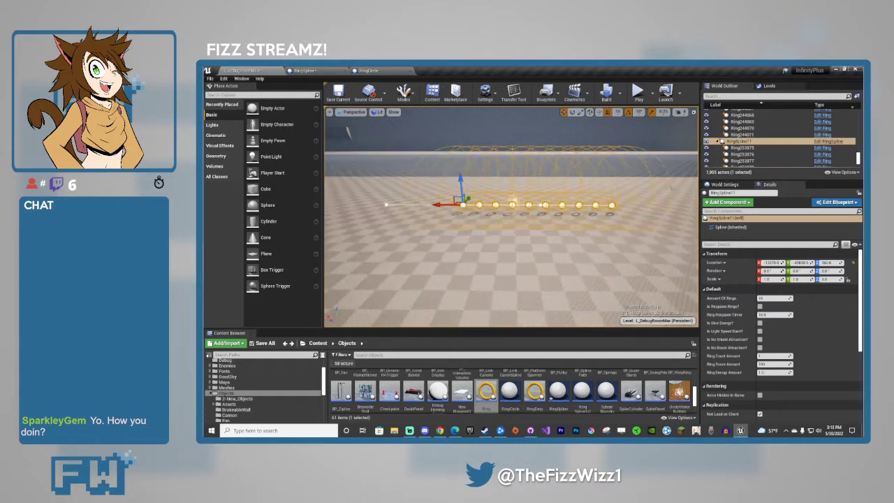
{"action": "left_click_drag", "start_coordinate": [441, 204], "coordinate": [312, 205]}
{"action": "right_click_drag", "start_coordinate": [342, 207], "coordinate": [328, 204]}
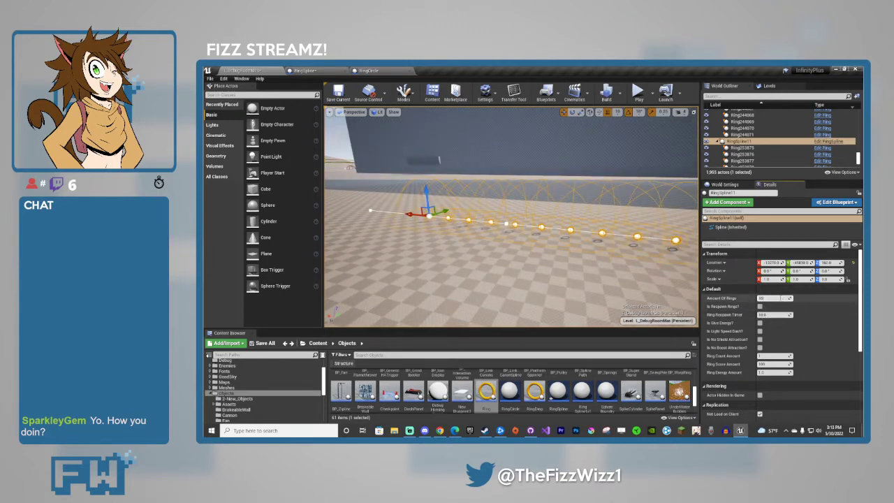
{"action": "left_click_drag", "start_coordinate": [780, 298], "coordinate": [789, 298]}
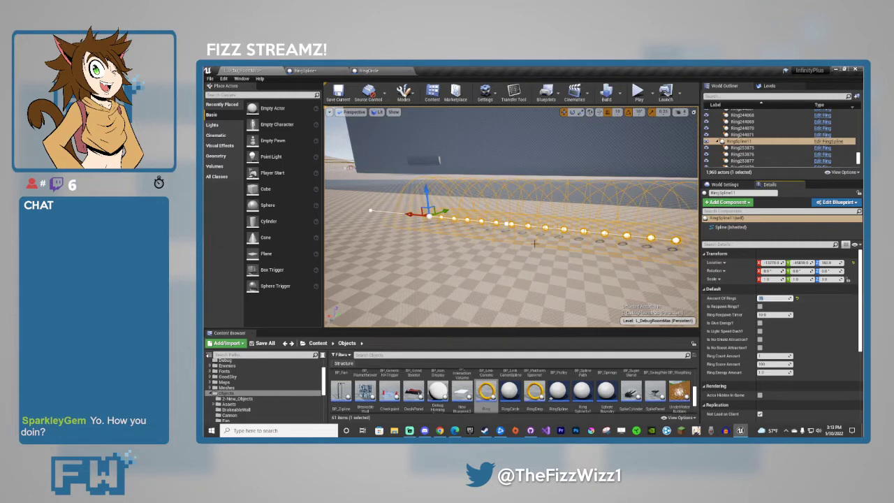
{"action": "right_click_drag", "start_coordinate": [568, 250], "coordinate": [594, 224]}
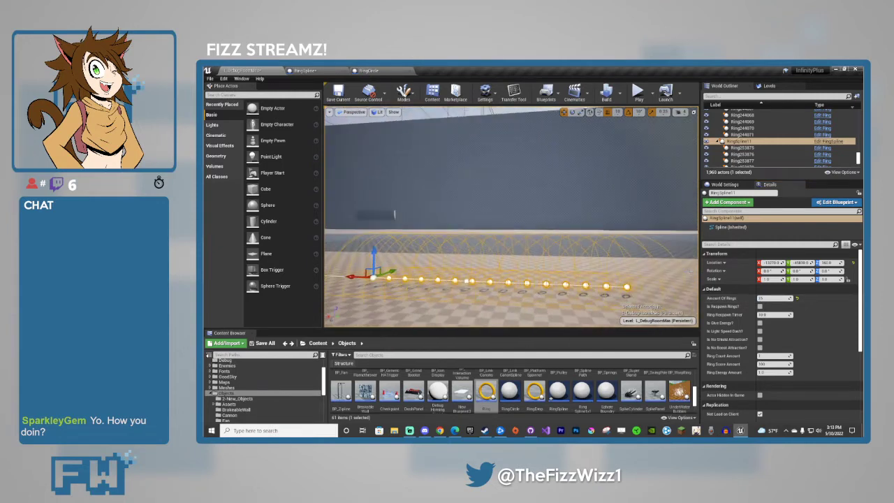
Undo the ring count increase and the preceding moves of the ring spline.
{"action": "key", "text": "ctrl+z"}
{"action": "key", "text": "ctrl+z"}
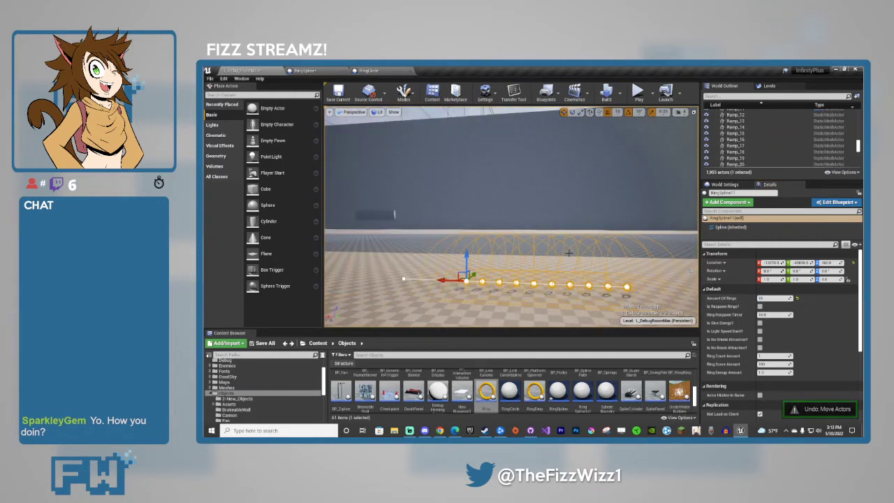
{"action": "key", "text": "ctrl+z"}
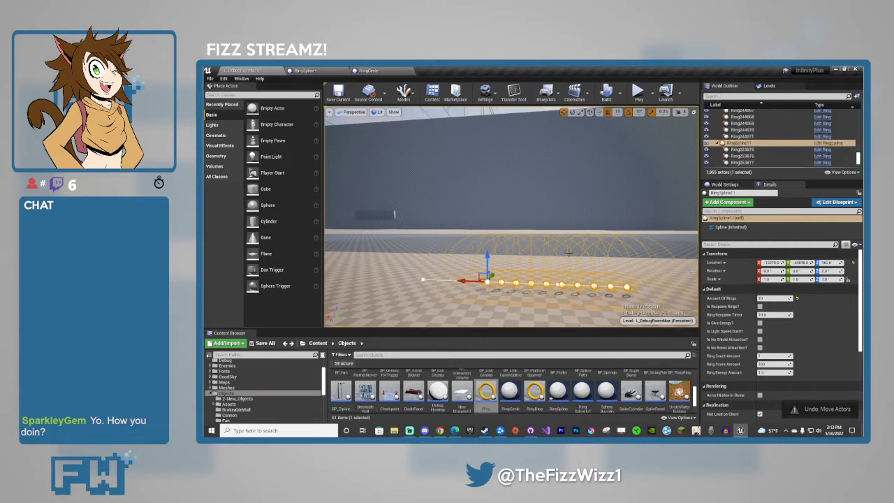
{"action": "key", "text": "ctrl+z"}
{"action": "right_click_drag", "start_coordinate": [579, 272], "coordinate": [575, 297]}
{"action": "key", "text": "w"}
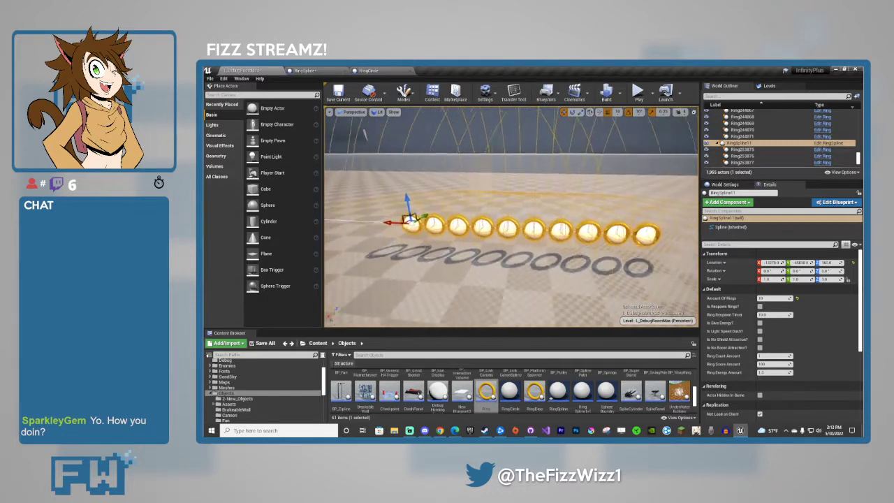
{"action": "right_click_drag", "start_coordinate": [601, 243], "coordinate": [594, 244]}
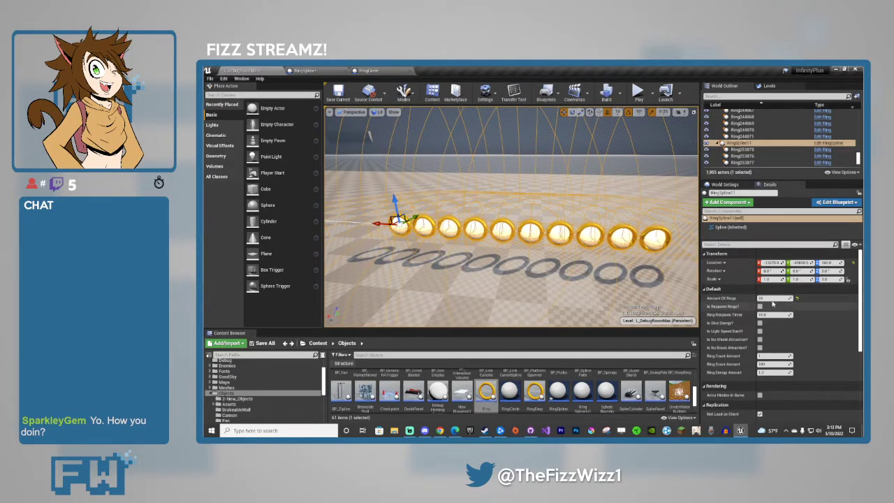
Set the ring spline's Amount Of Rings to 25, and return it to 10.
{"action": "left_click", "coordinate": [770, 299]}
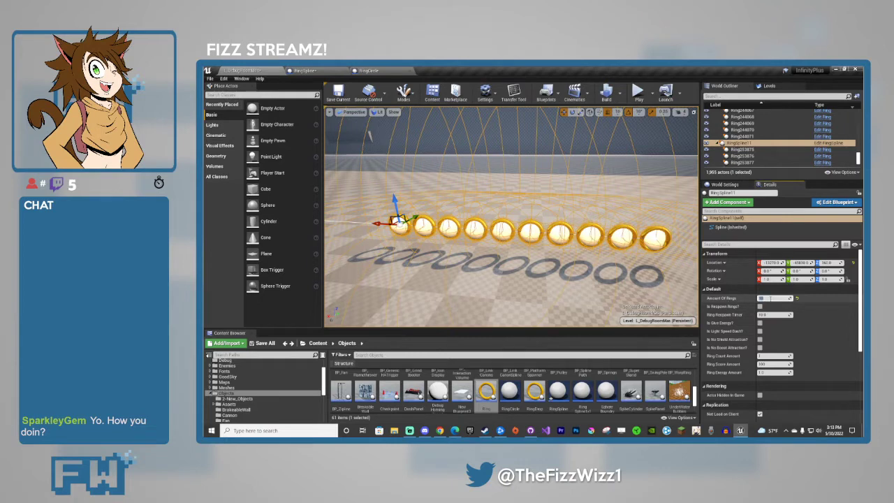
{"action": "type", "text": "25"}
{"action": "key", "text": "Return"}
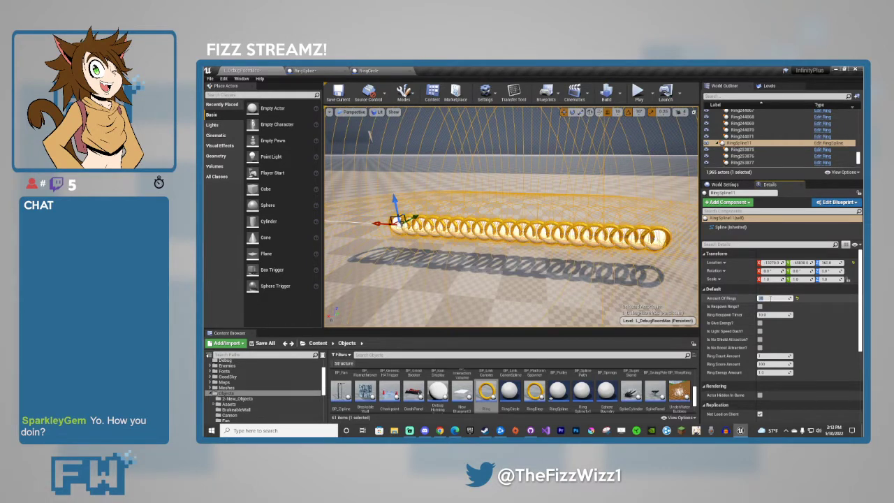
{"action": "key", "text": "Return"}
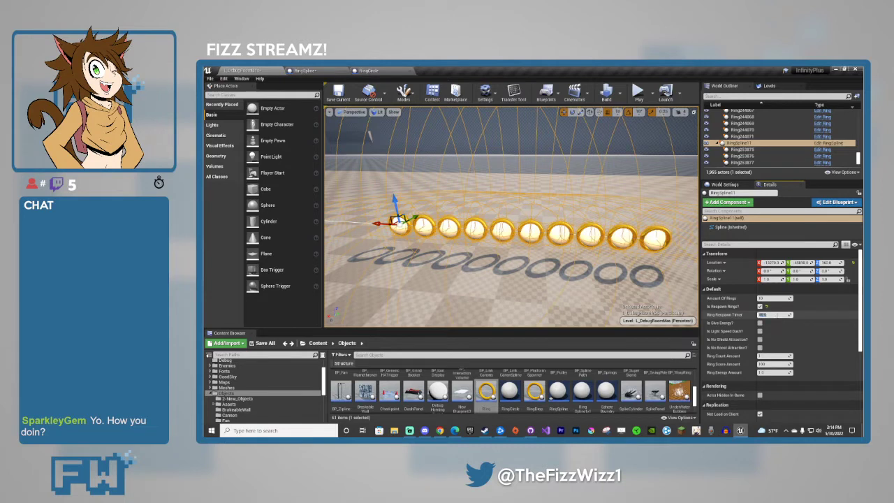
Shorten the Ring Respawn Timer with Is Respawn Rings enabled, and play-test collecting the spline's rings.
{"action": "left_click", "coordinate": [762, 315]}
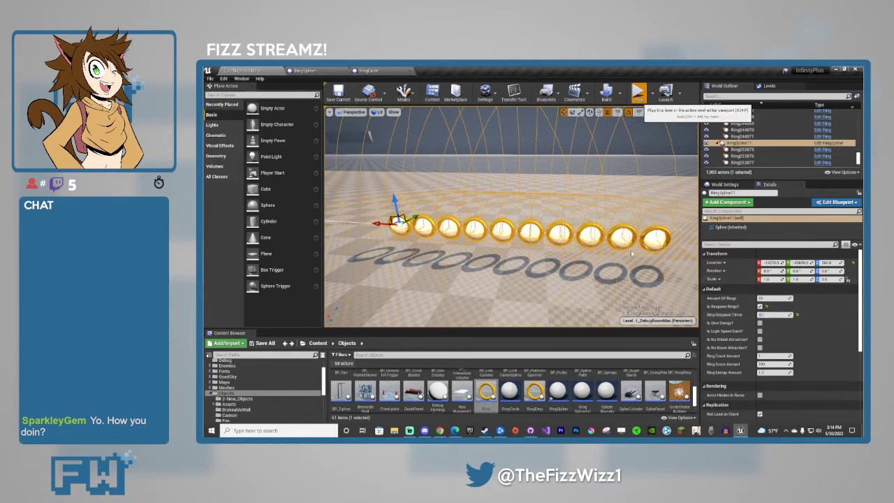
{"action": "left_click", "coordinate": [630, 251]}
{"action": "key", "text": "w"}
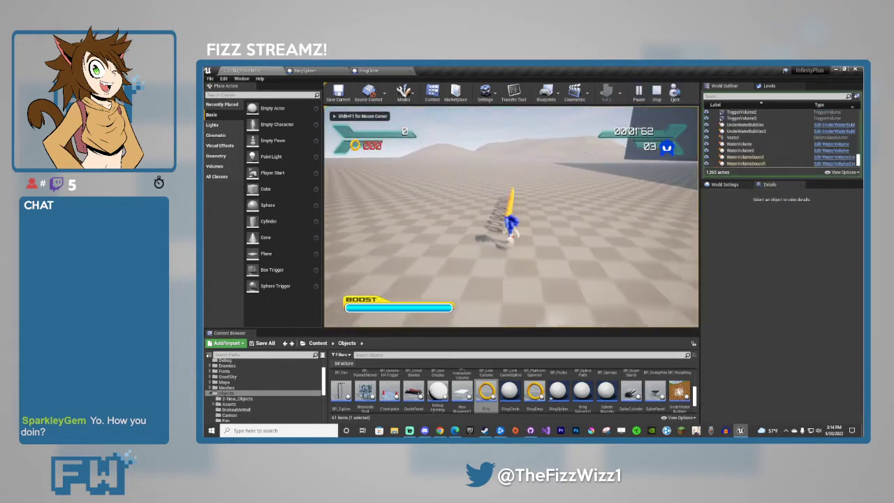
{"action": "key", "text": "w"}
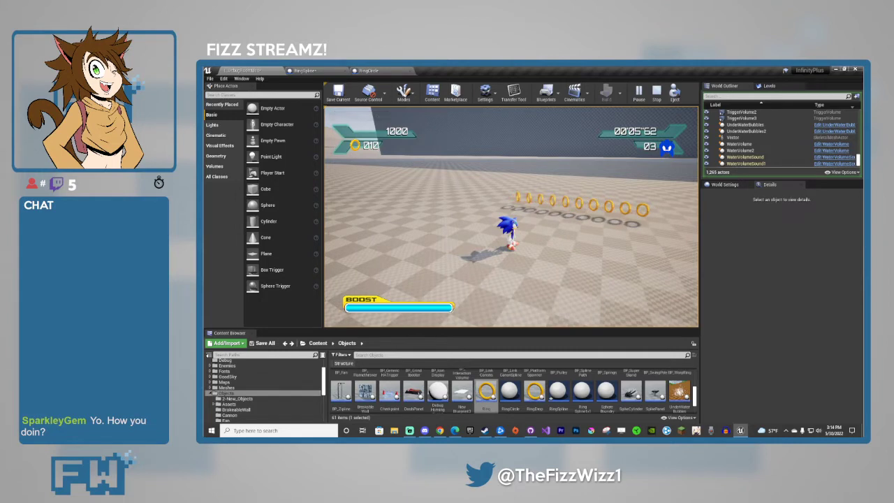
{"action": "key", "text": "Escape"}
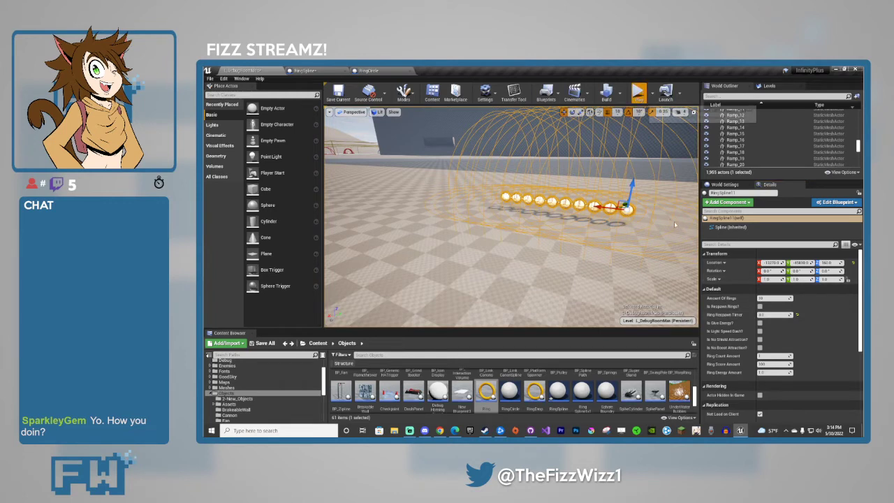
Play-test collecting the rings with respawning turned off, and reset the Ring Respawn Timer to its default.
{"action": "key", "text": "alt+p"}
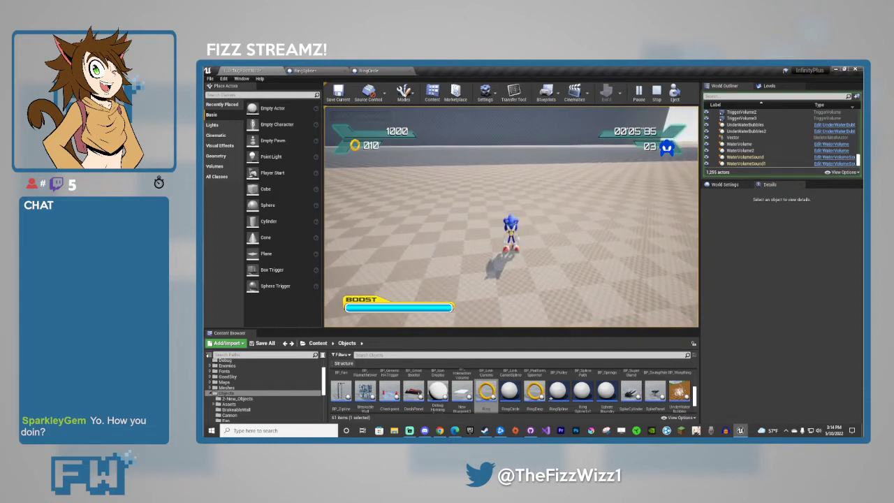
{"action": "key", "text": "Escape"}
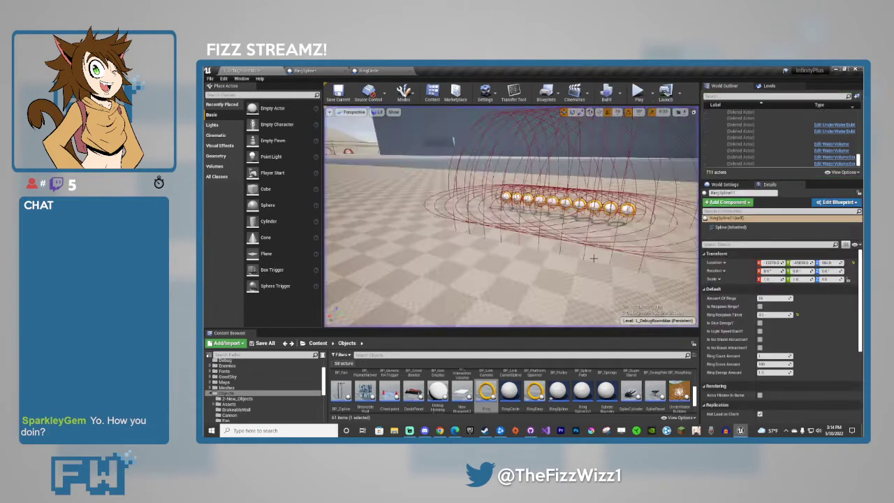
{"action": "key", "text": "w"}
{"action": "right_click_drag", "start_coordinate": [511, 230], "coordinate": [527, 199]}
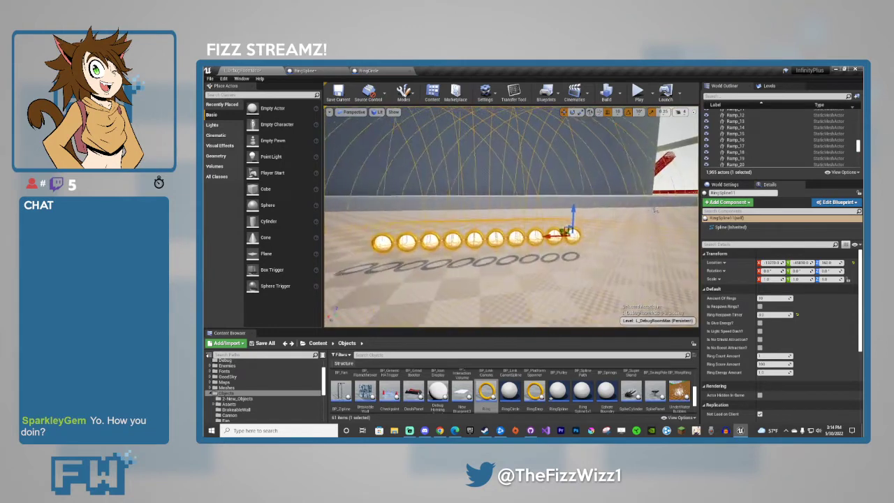
{"action": "left_click", "coordinate": [797, 316]}
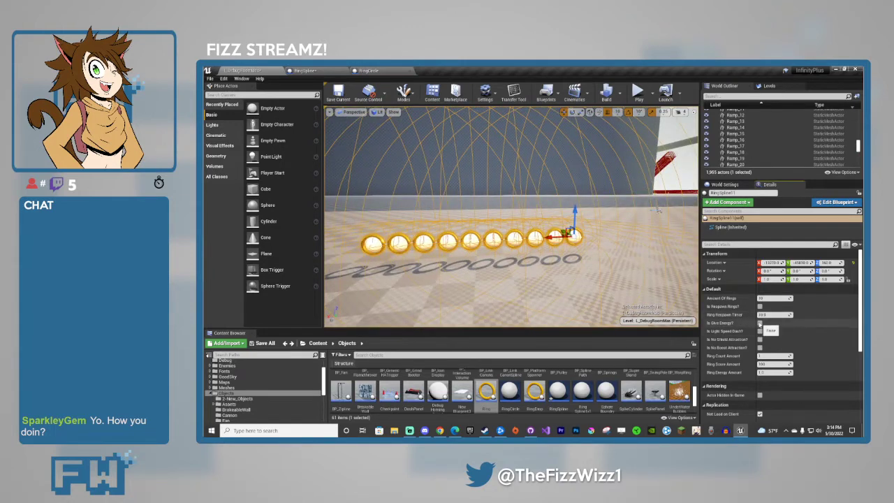
Enable Is Give Energy on the ring spline and play-test it by spending boost before collecting the rings.
{"action": "left_click", "coordinate": [760, 324]}
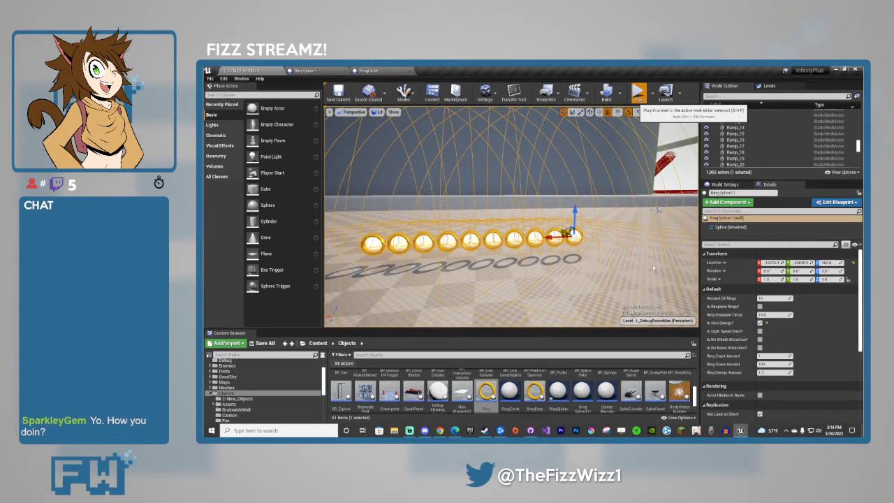
{"action": "left_click", "coordinate": [639, 92]}
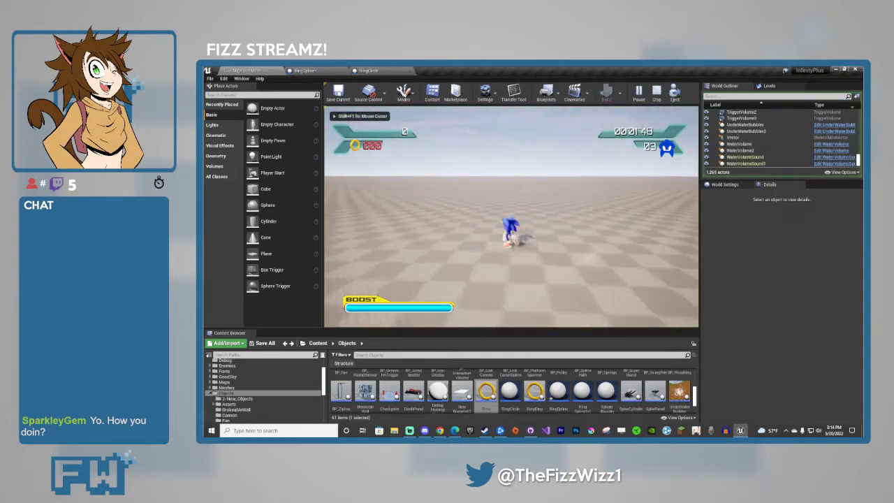
{"action": "key", "text": "w"}
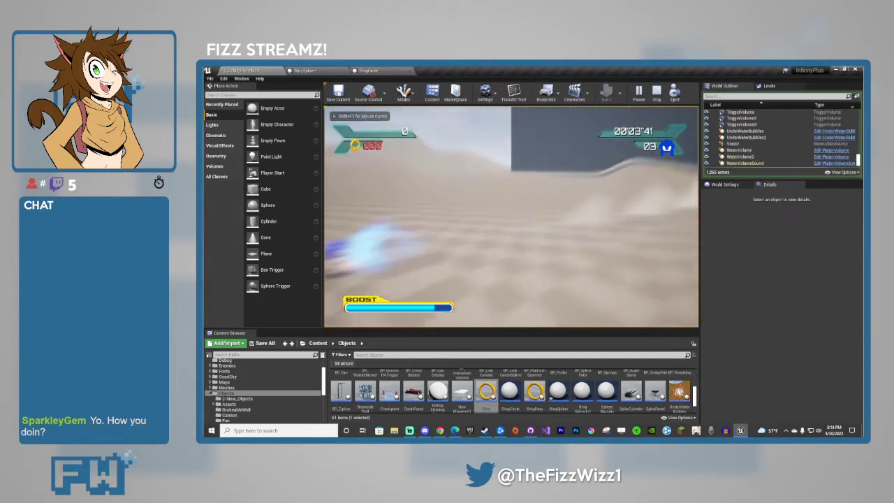
{"action": "key", "text": "space"}
{"action": "key", "text": "a"}
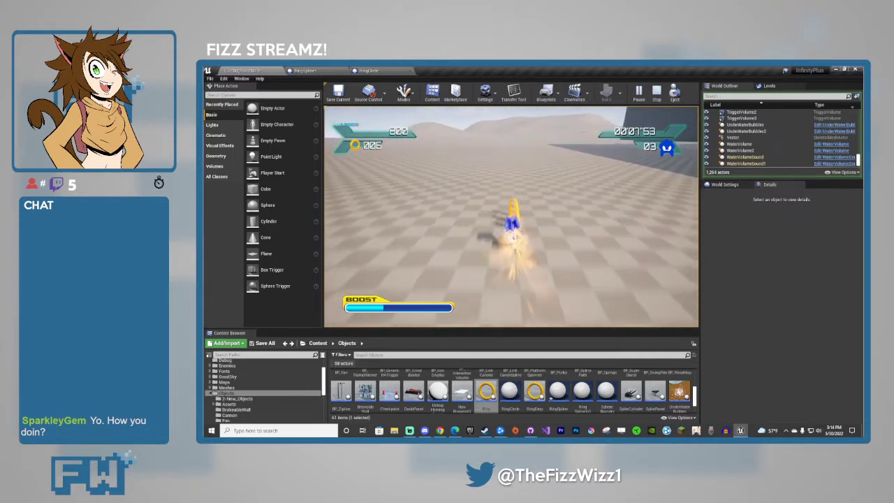
{"action": "key", "text": "d"}
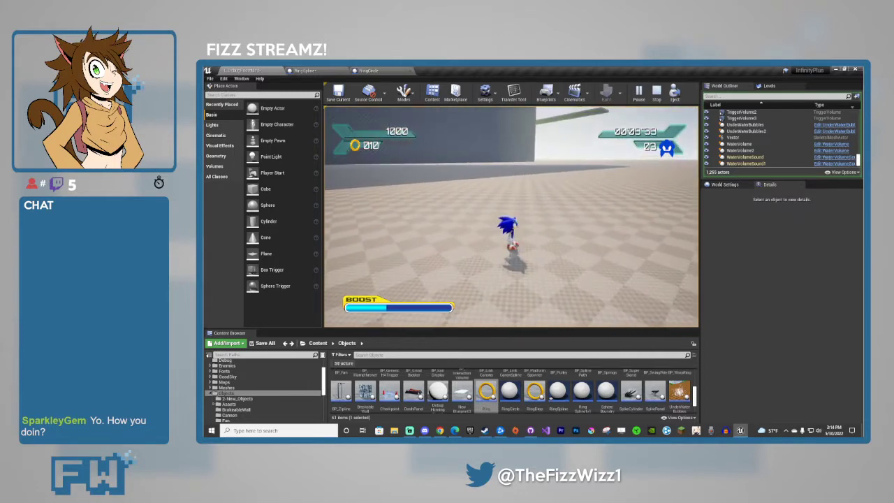
{"action": "key", "text": "Escape"}
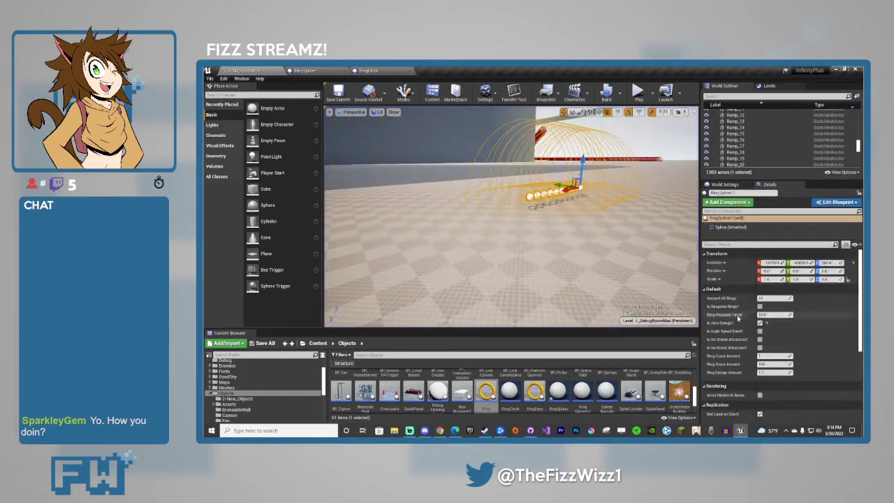
Raise the ring spline's Ring Energy Amount and play-test how much boost the collected rings refill.
{"action": "key", "text": "w"}
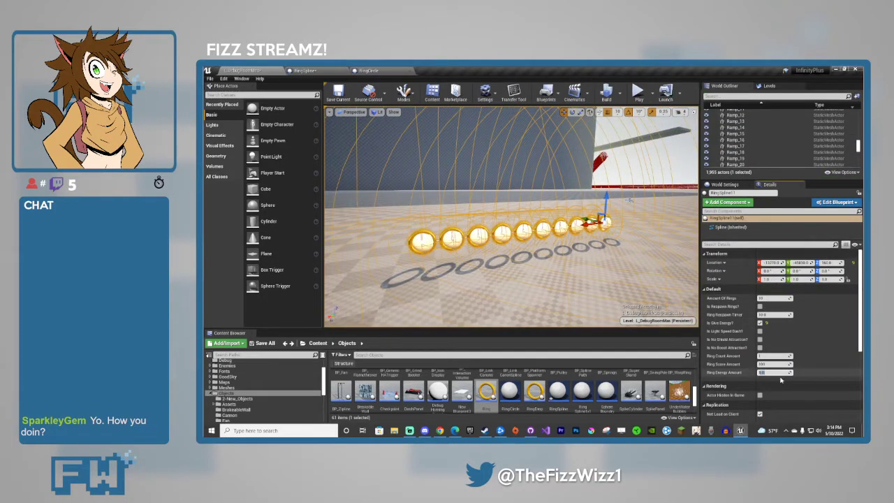
{"action": "right_click_drag", "start_coordinate": [653, 174], "coordinate": [665, 168]}
{"action": "key", "text": "s"}
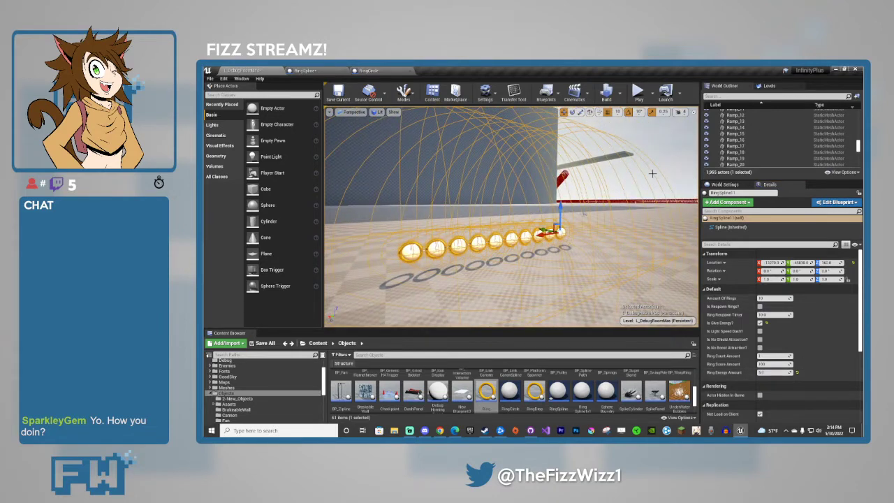
{"action": "key", "text": "alt+p"}
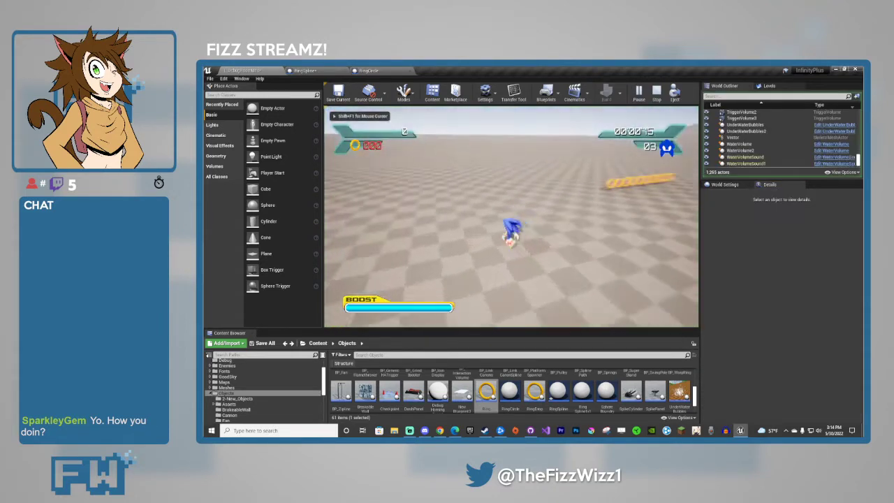
{"action": "key", "text": "w"}
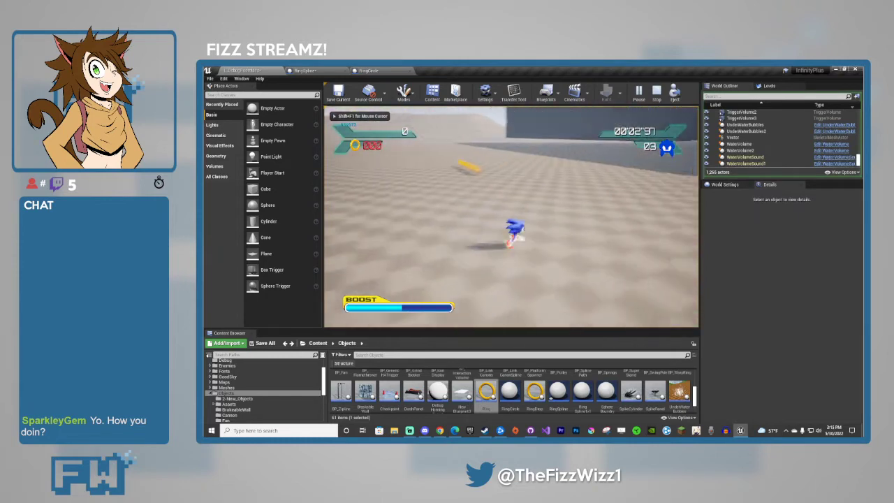
{"action": "key", "text": "s"}
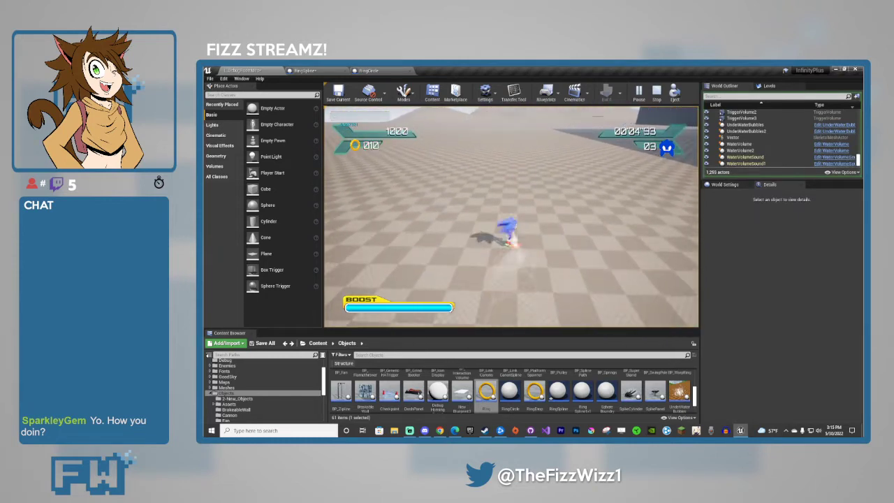
{"action": "key", "text": "Escape"}
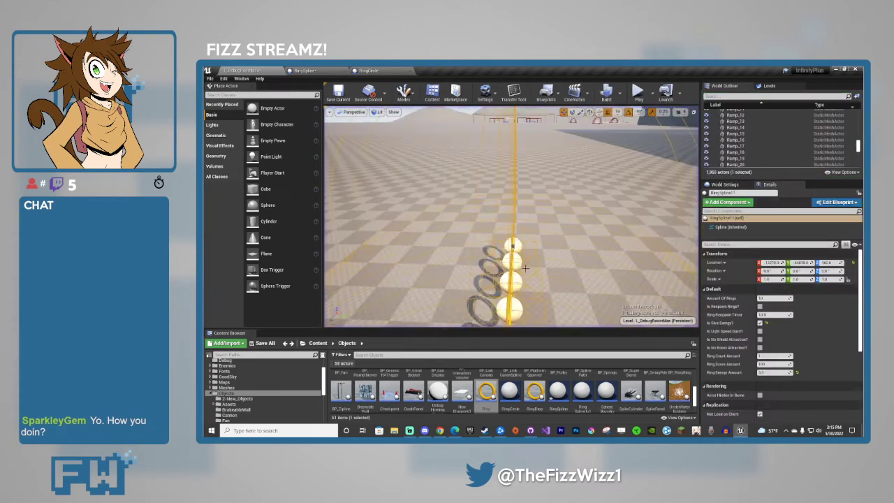
Reset the Ring Energy Amount to its default and disable Is Give Energy on the ring spline.
{"action": "right_click_drag", "start_coordinate": [512, 217], "coordinate": [664, 224]}
{"action": "key", "text": "s"}
{"action": "key", "text": "a"}
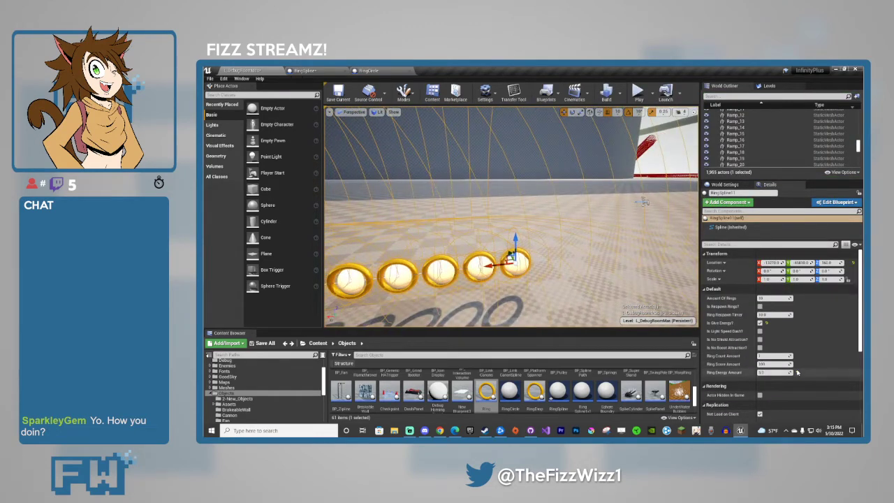
{"action": "left_click", "coordinate": [760, 324]}
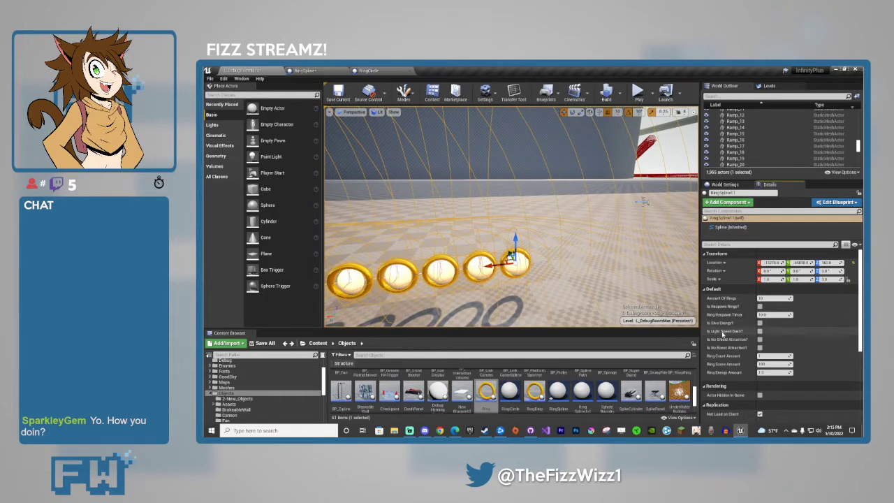
Enable Is Light Speed Dash on the ring spline and play-test collecting the rings.
{"action": "left_click", "coordinate": [760, 332]}
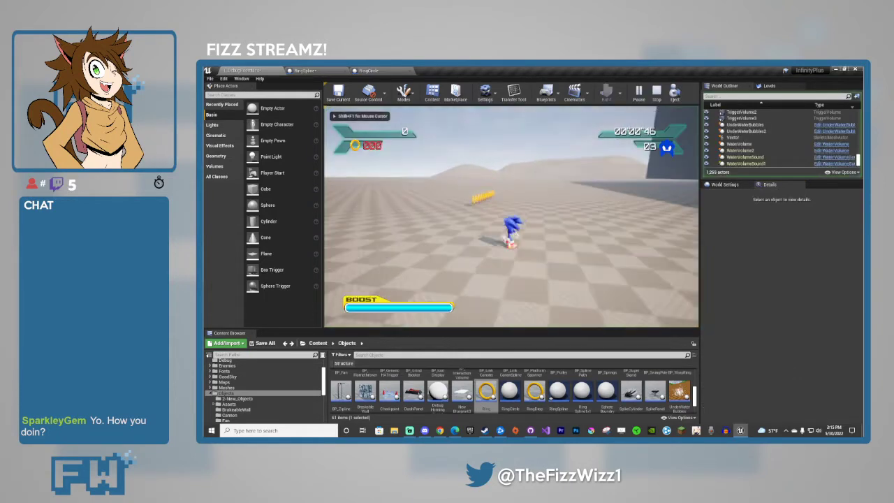
{"action": "key", "text": "w"}
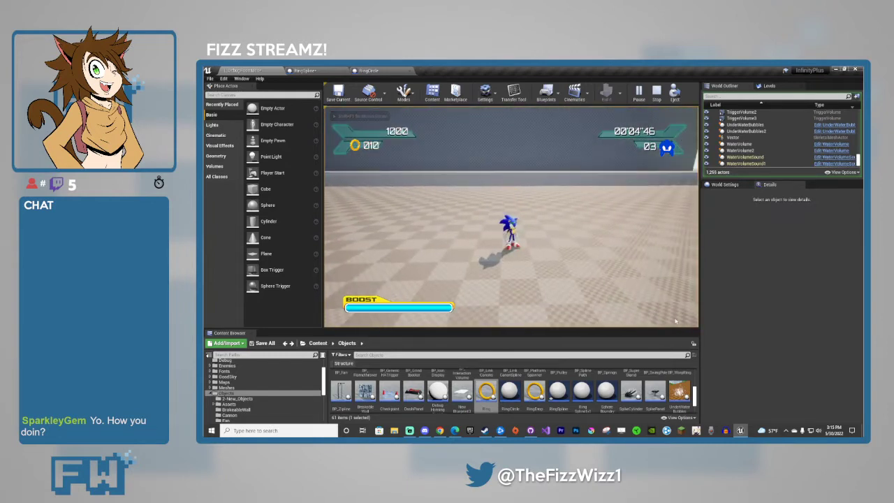
{"action": "key", "text": "Escape"}
Disable Is Light Speed Dash, turn on Is Respawn Rings, and play-test running through the ring line.
{"action": "left_click", "coordinate": [760, 331]}
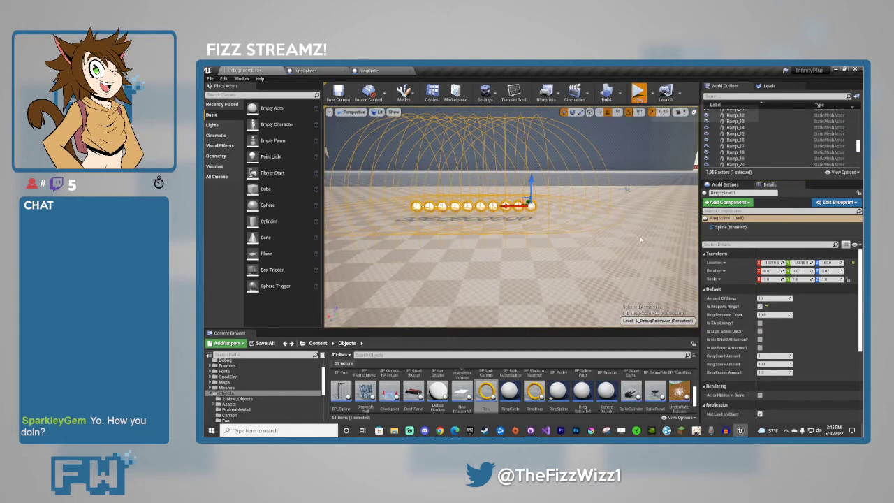
{"action": "key", "text": "alt+p"}
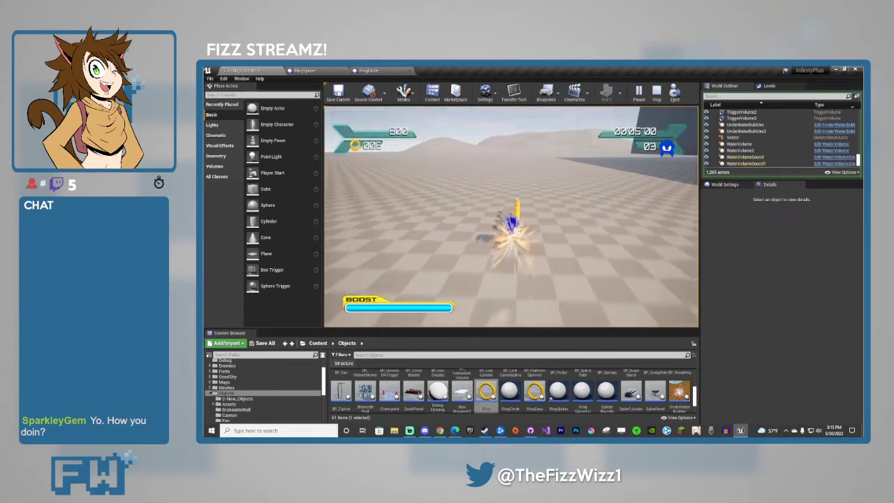
{"action": "key", "text": "Escape"}
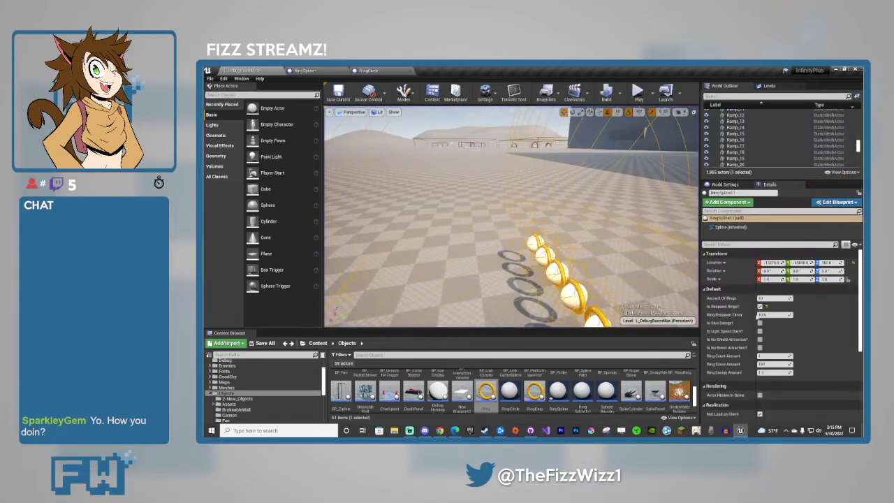
Play-test the respawning rings with Is Light Speed Dash enabled, and disable the option again.
{"action": "left_click", "coordinate": [760, 331]}
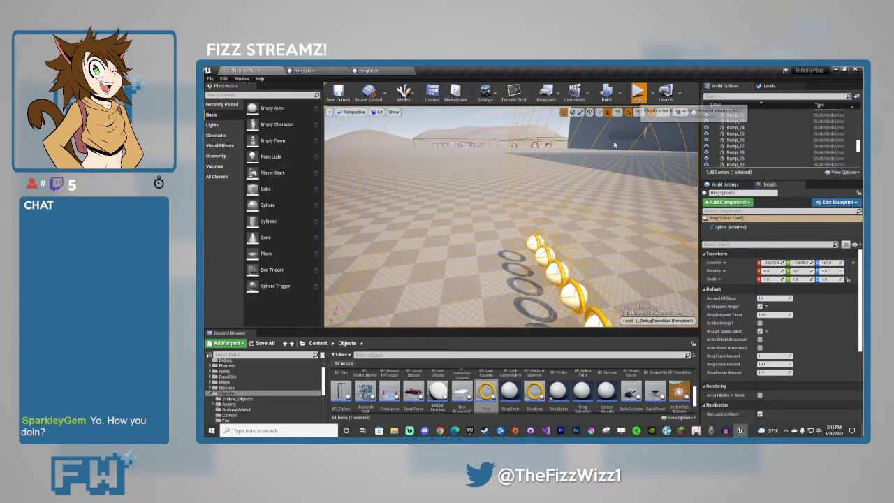
{"action": "left_click", "coordinate": [639, 92]}
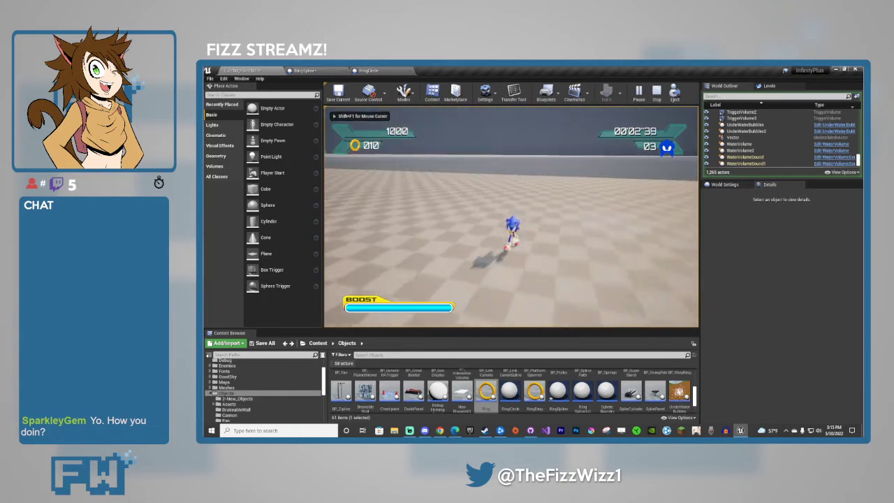
{"action": "key", "text": "Escape"}
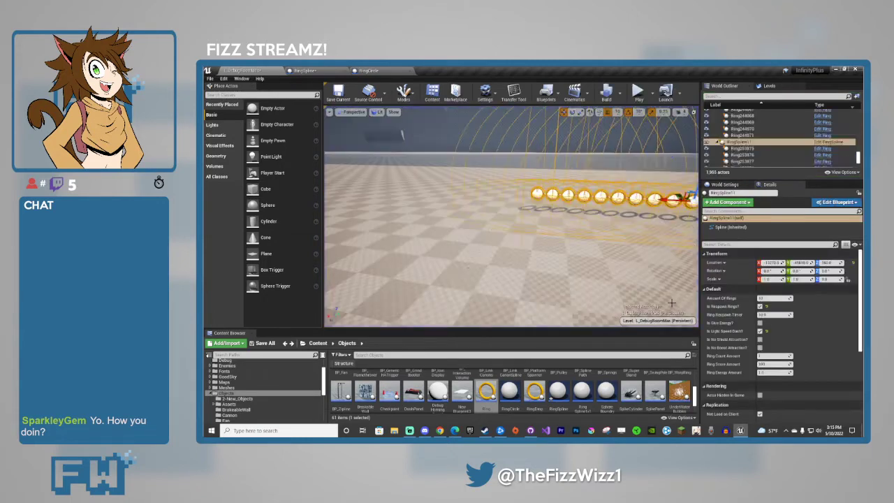
{"action": "left_click", "coordinate": [760, 332]}
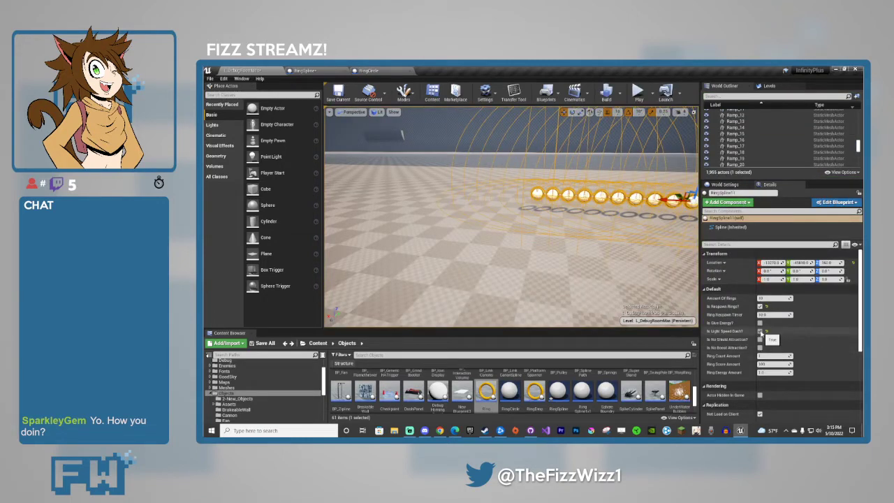
Play-test boosting near the rings with Is No Boost Attraction turned off.
{"action": "right_click_drag", "start_coordinate": [568, 264], "coordinate": [620, 248]}
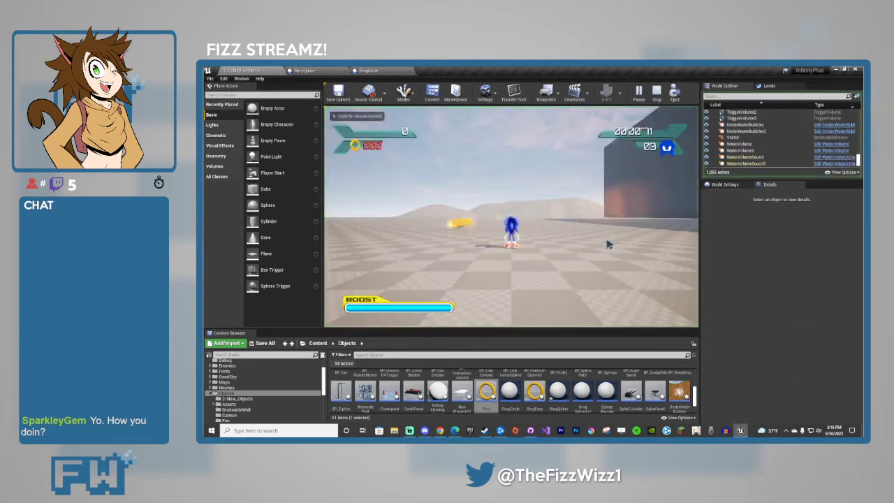
{"action": "left_click", "coordinate": [609, 244]}
{"action": "key", "text": "w"}
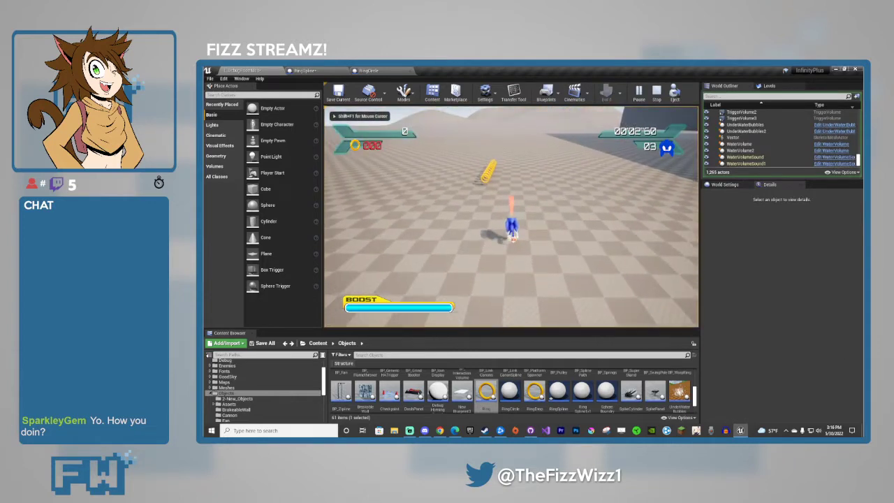
{"action": "key", "text": "space"}
{"action": "key", "text": "s"}
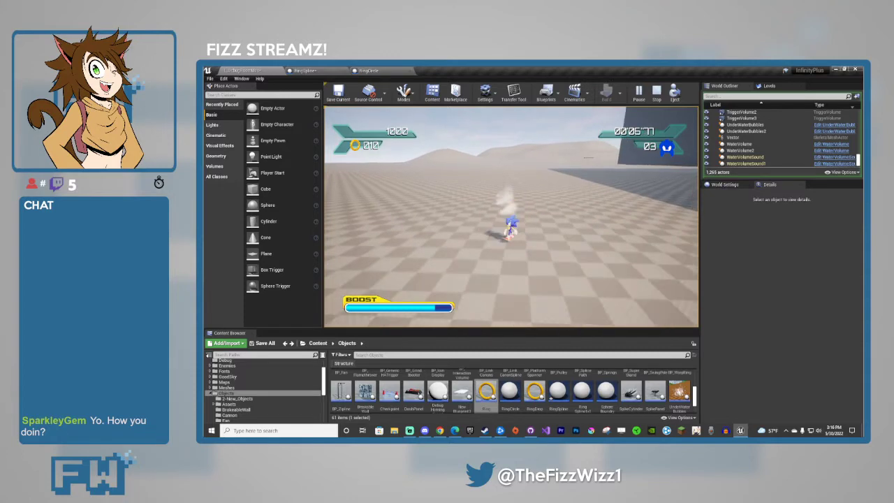
{"action": "key", "text": "d"}
{"action": "key", "text": "s"}
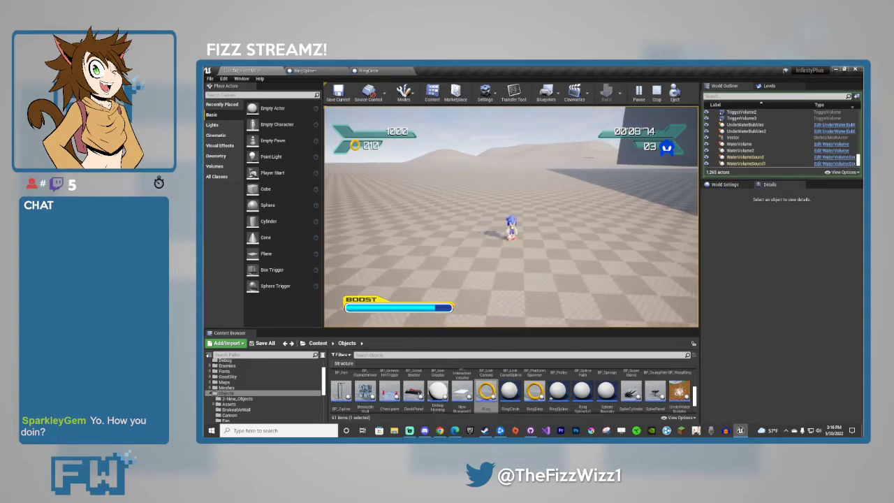
{"action": "key", "text": "Escape"}
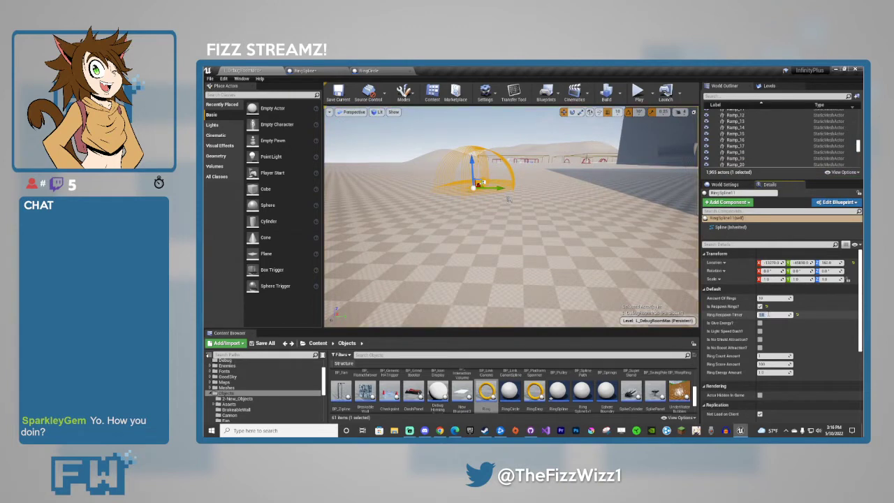
Enable Is No Boost Attraction on the ring spline and play-test boosting past the rings repeatedly.
{"action": "left_click", "coordinate": [760, 347]}
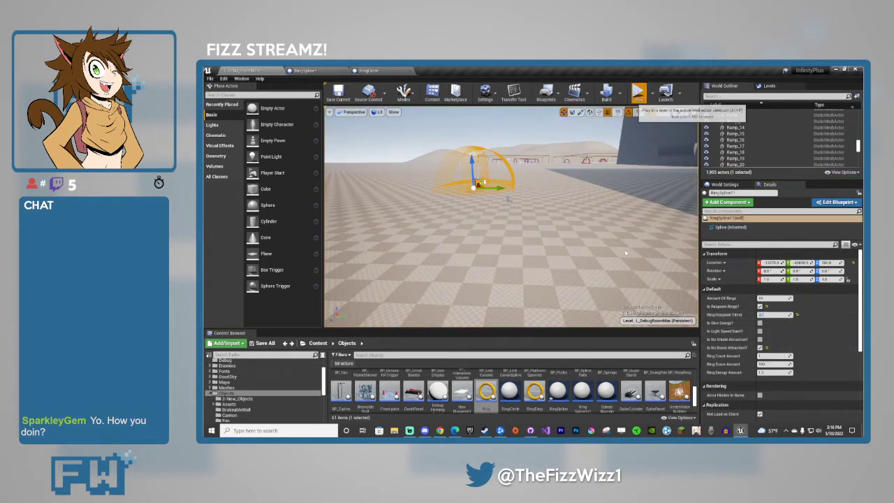
{"action": "left_click", "coordinate": [638, 95]}
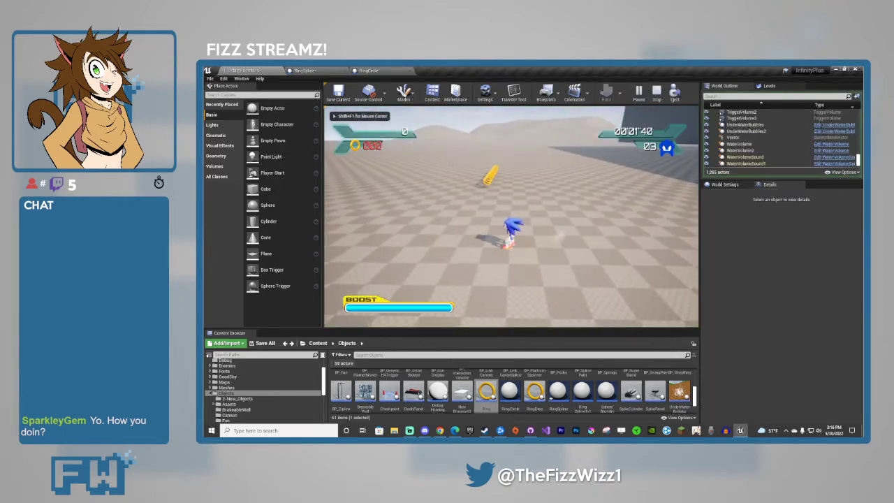
{"action": "key", "text": "w"}
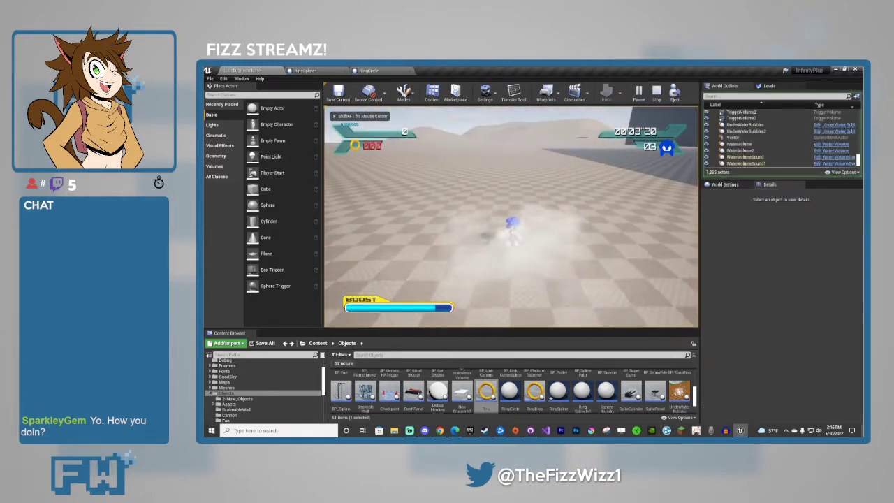
{"action": "key", "text": "s"}
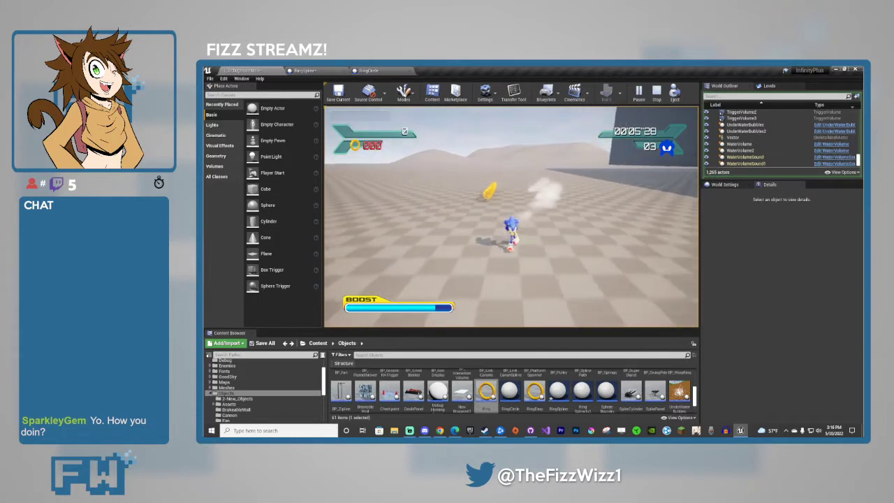
{"action": "key", "text": "w"}
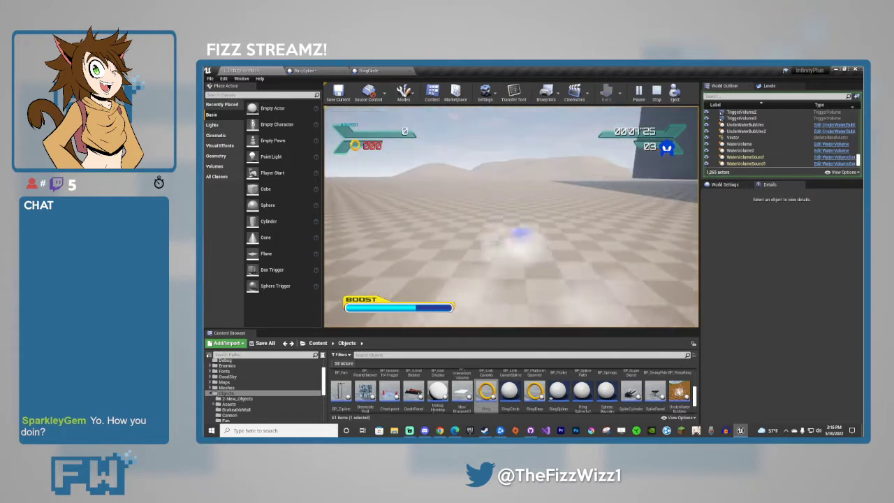
{"action": "key", "text": "s"}
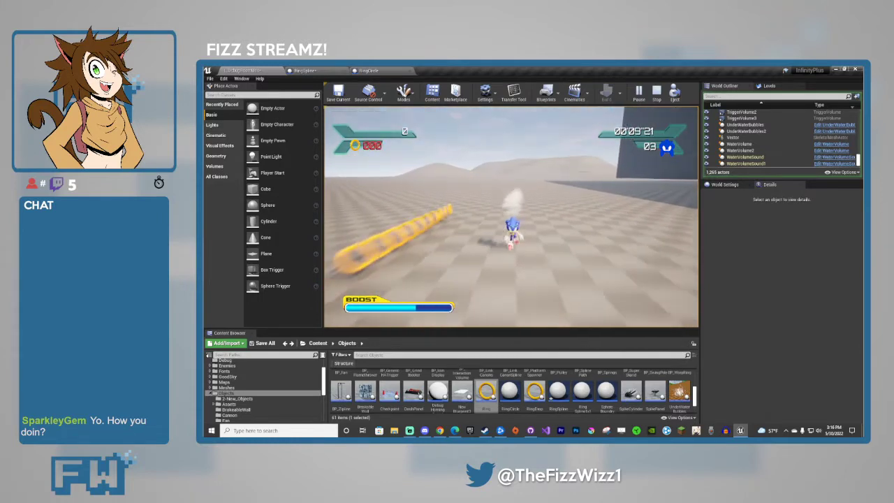
{"action": "key", "text": "w"}
{"action": "key", "text": "Escape"}
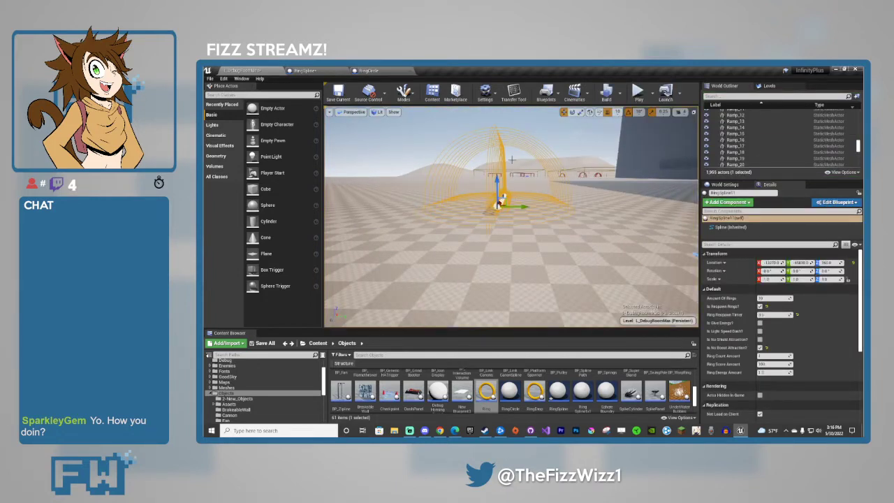
Disable Is No Boost Attraction on the ring spline and play-test attracting the rings by boosting.
{"action": "right_click_drag", "start_coordinate": [512, 159], "coordinate": [530, 123]}
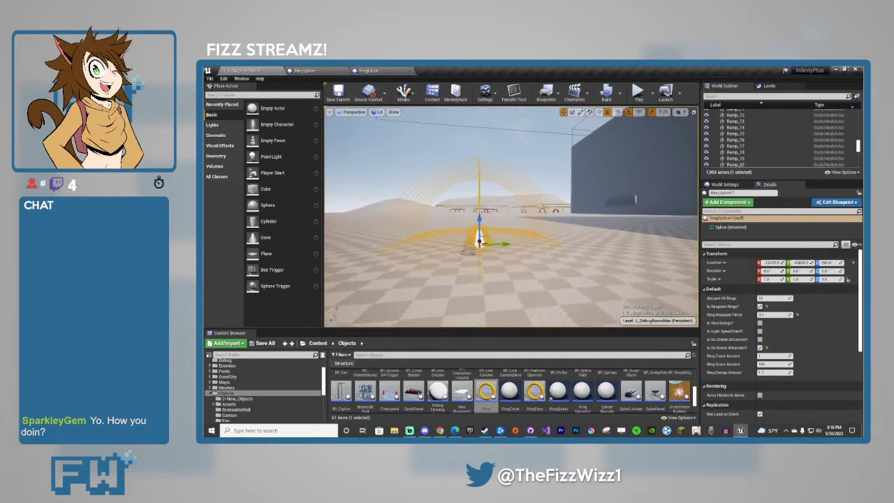
{"action": "key", "text": "a"}
{"action": "mouse_move", "coordinate": [451, 275]}
{"action": "right_mouse_down"}
{"action": "mouse_move", "coordinate": [493, 288]}
{"action": "mouse_move", "coordinate": [451, 275]}
{"action": "right_mouse_up"}
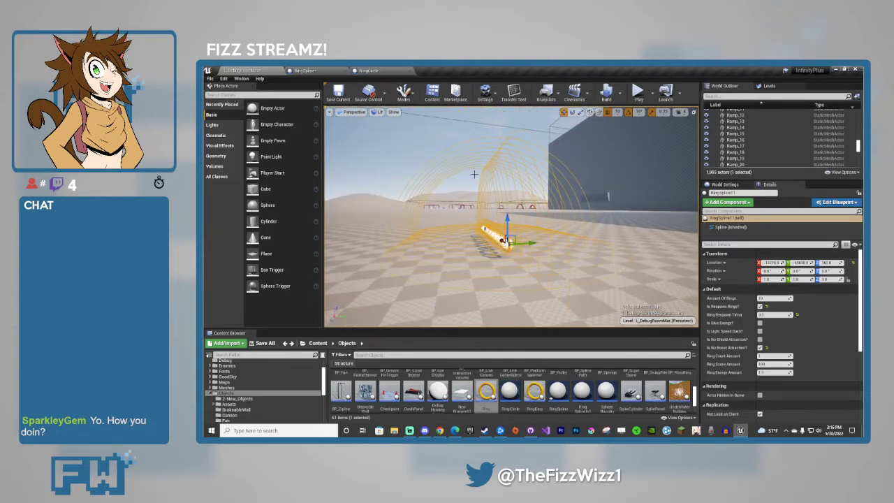
{"action": "right_click_drag", "start_coordinate": [444, 234], "coordinate": [414, 243]}
{"action": "key", "text": "d"}
{"action": "key", "text": "s"}
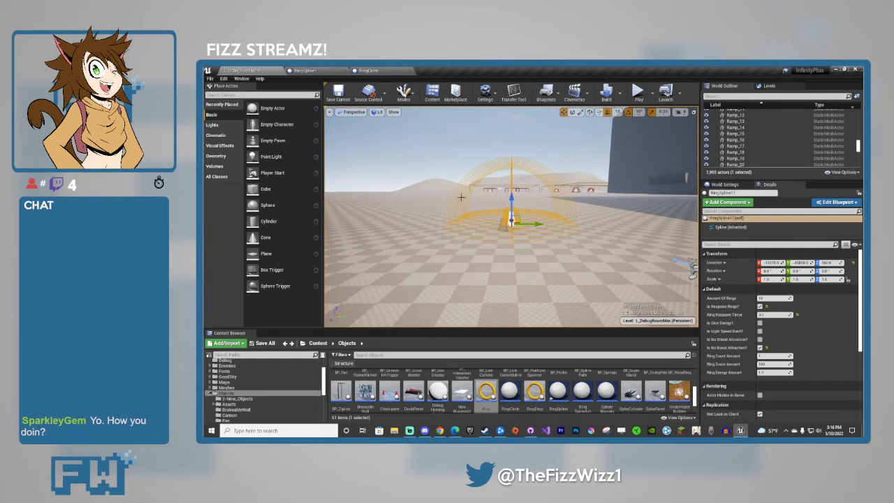
{"action": "left_click", "coordinate": [760, 347]}
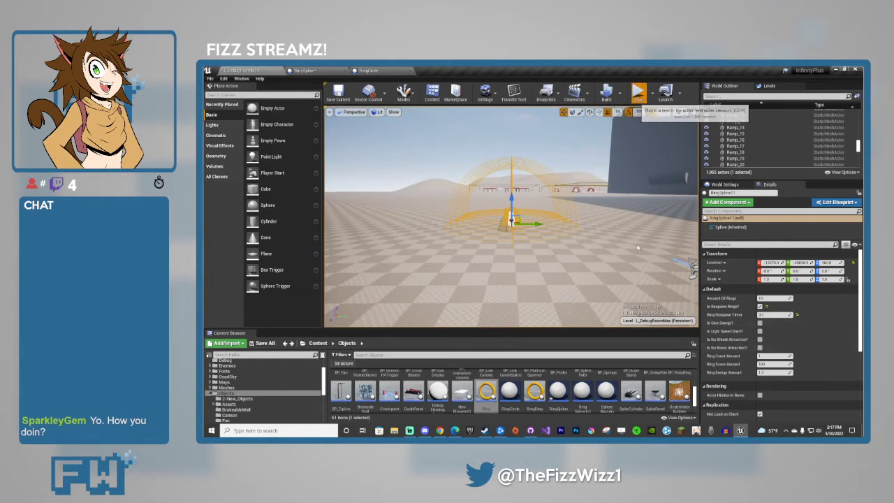
{"action": "left_click", "coordinate": [639, 92]}
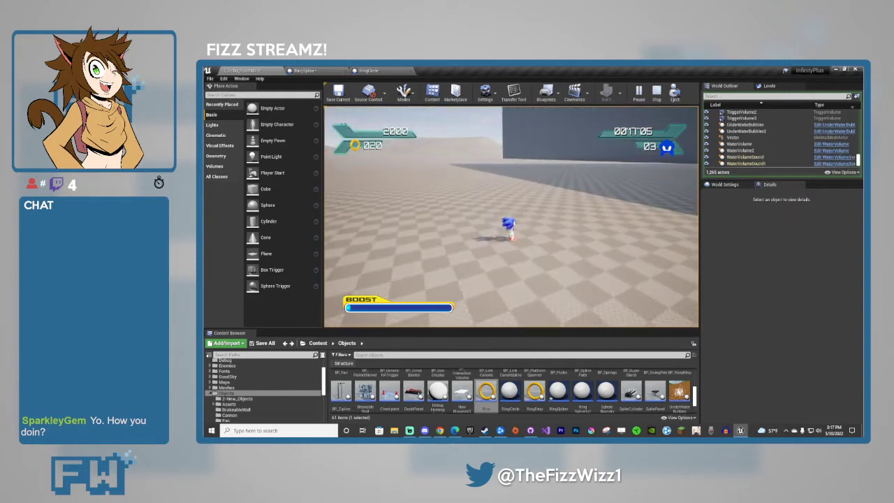
{"action": "key", "text": "Escape"}
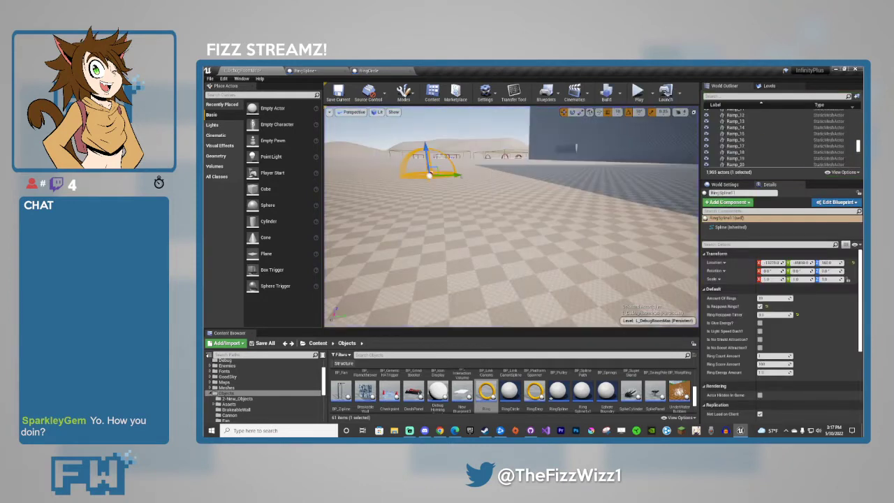
Examine the attraction spheres around the rings with the spline deselected, and reselect the ring spline.
{"action": "right_click_drag", "start_coordinate": [511, 217], "coordinate": [430, 168]}
{"action": "key", "text": "w"}
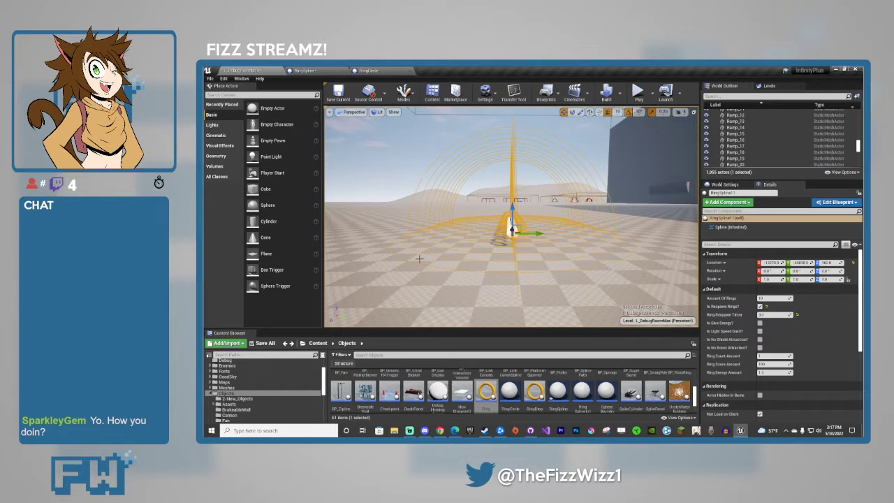
{"action": "left_click", "coordinate": [532, 170]}
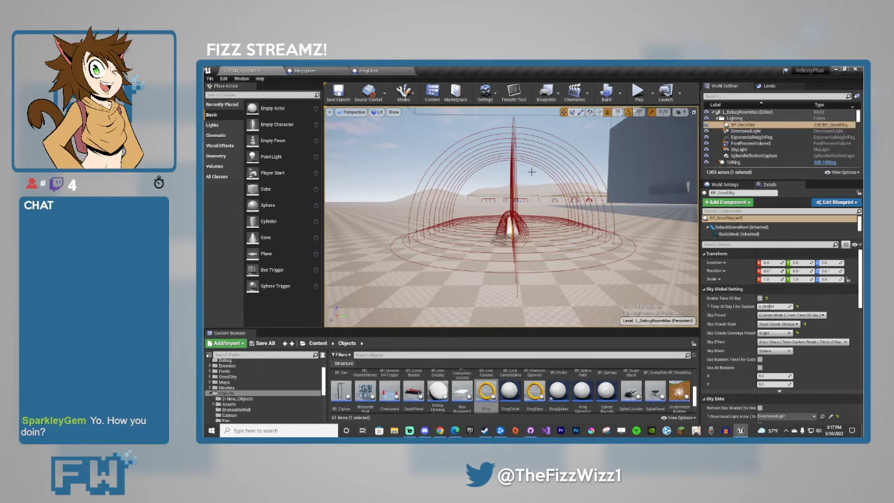
{"action": "left_click", "coordinate": [510, 230]}
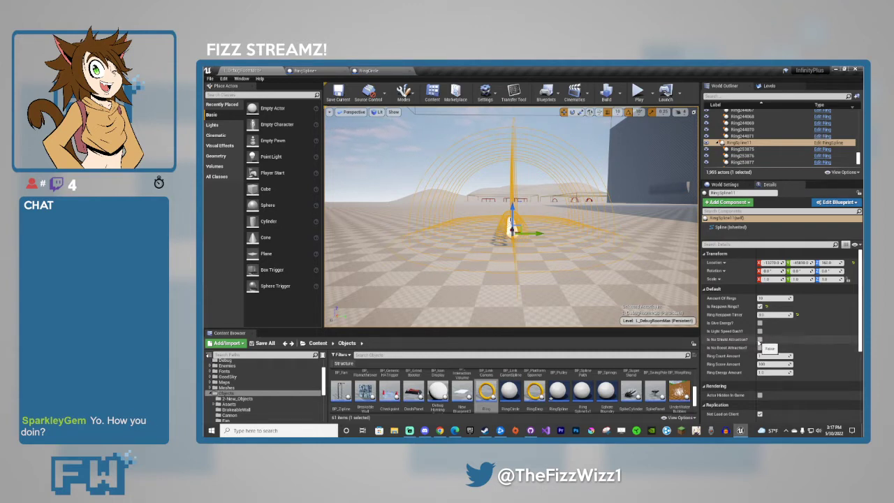
Set the ring spline's Ring Count Amount to 2 and play-test collecting the rings.
{"action": "left_click", "coordinate": [764, 356]}
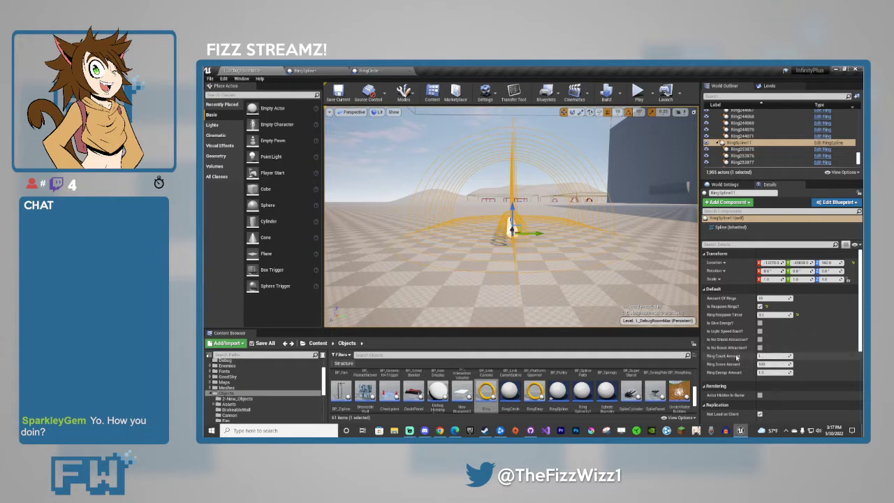
{"action": "type", "text": "5"}
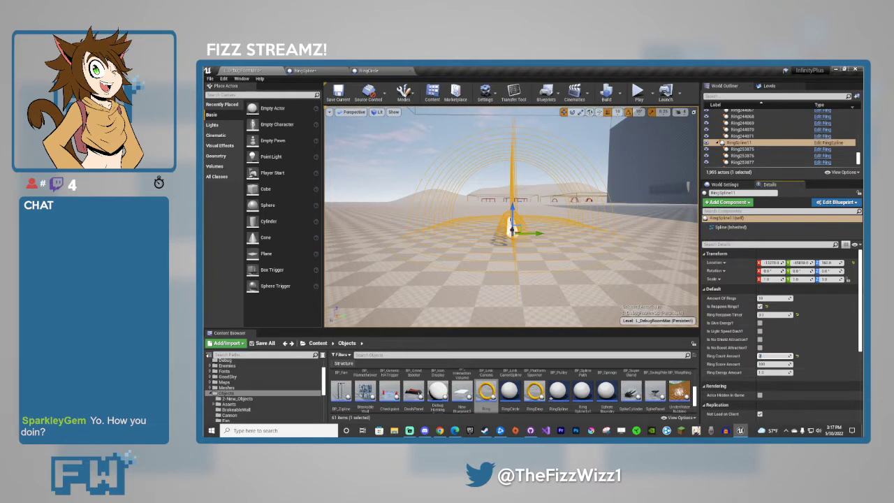
{"action": "right_click_drag", "start_coordinate": [511, 231], "coordinate": [607, 229]}
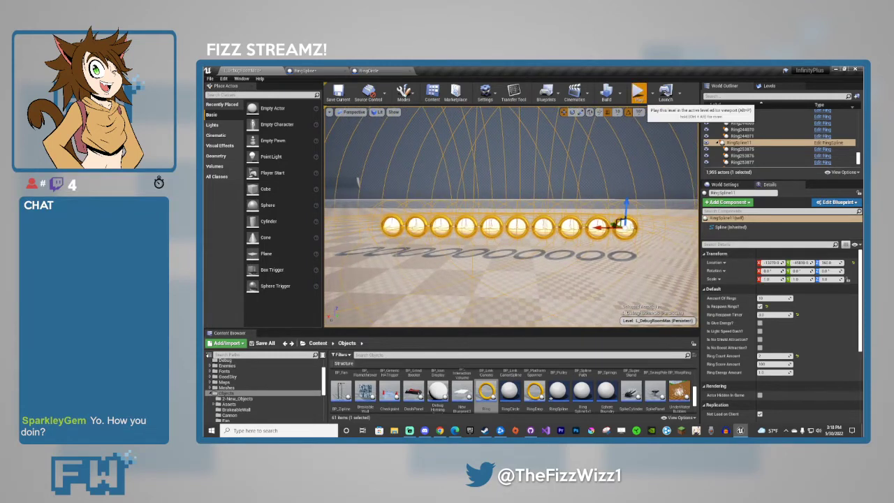
{"action": "left_click", "coordinate": [638, 94]}
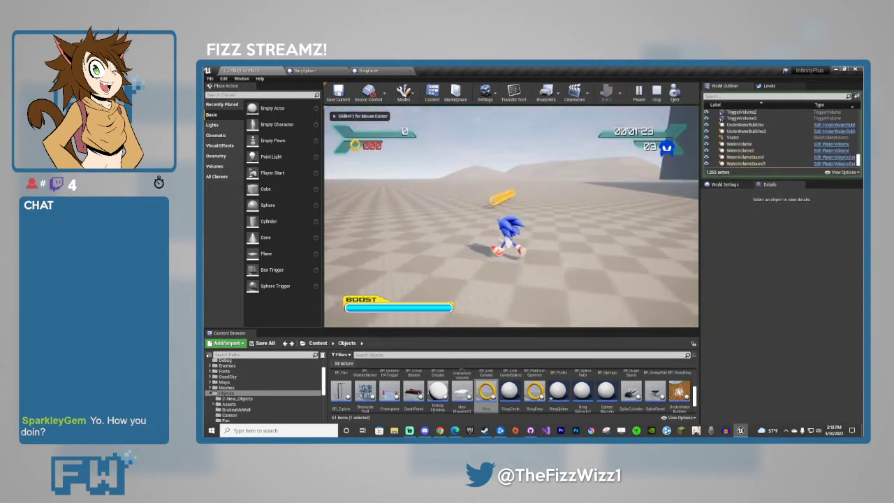
{"action": "key", "text": "w"}
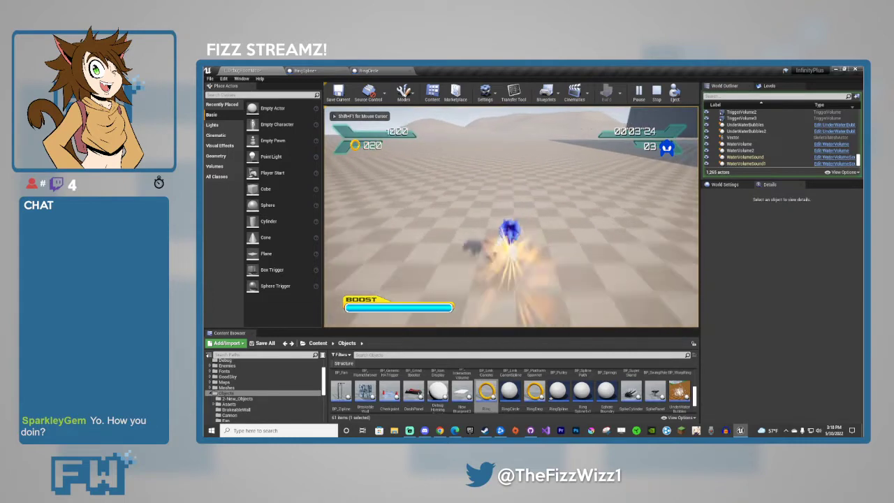
End the current play-test, set the ring spline's Ring Count Amount to 1, and play-test collecting the rings.
{"action": "key", "text": "s"}
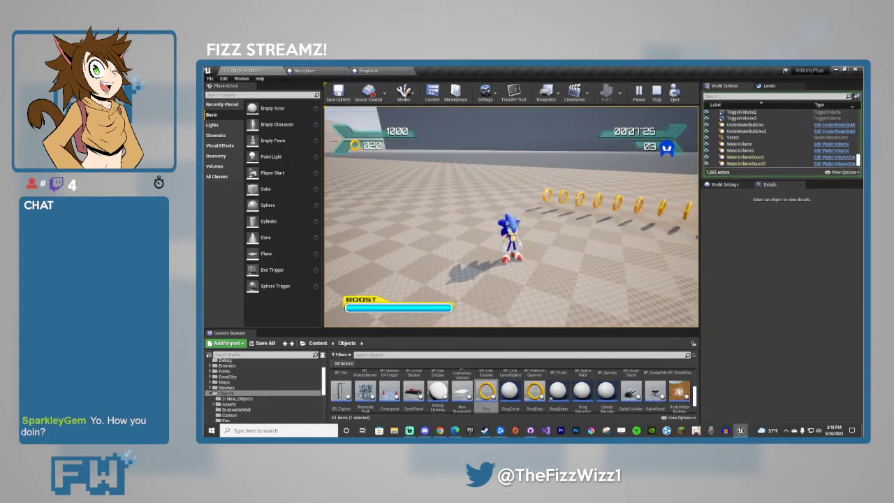
{"action": "key", "text": "Escape"}
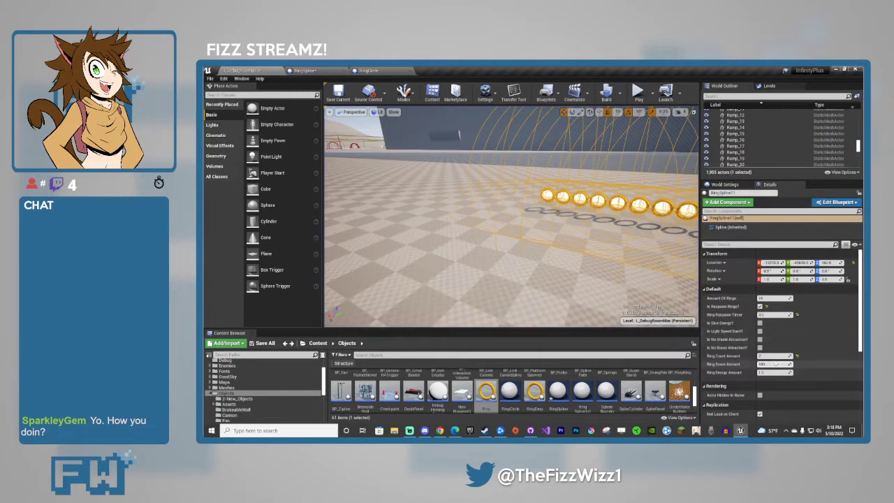
{"action": "key", "text": "f"}
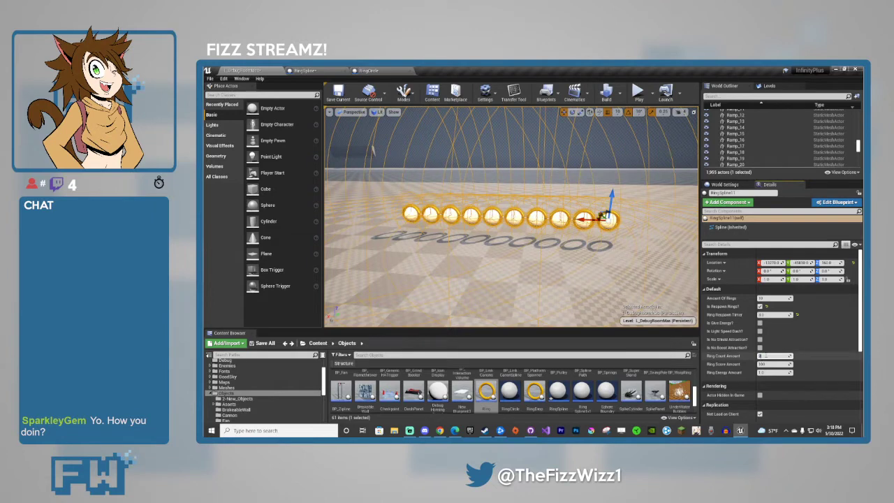
{"action": "left_click", "coordinate": [638, 93]}
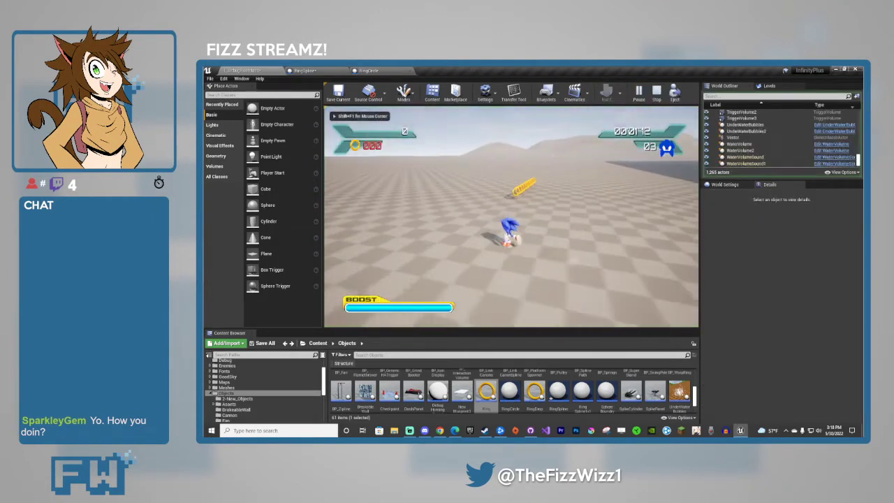
{"action": "key", "text": "w"}
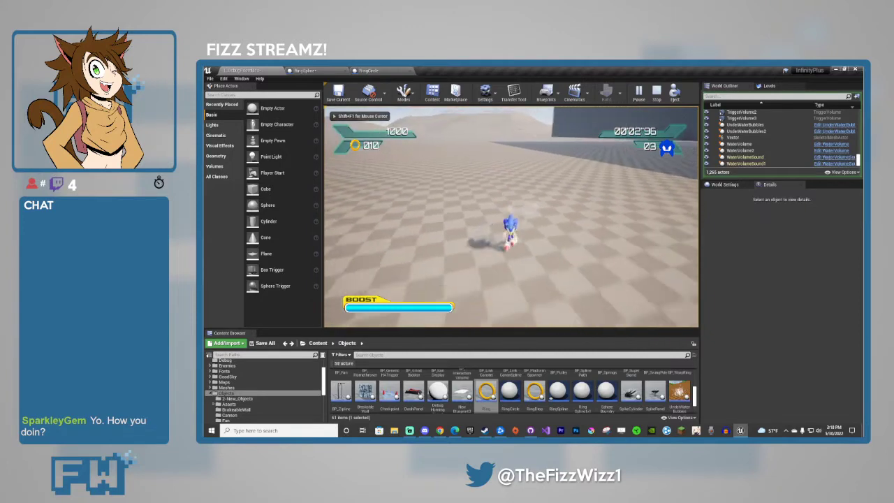
{"action": "key", "text": "Escape"}
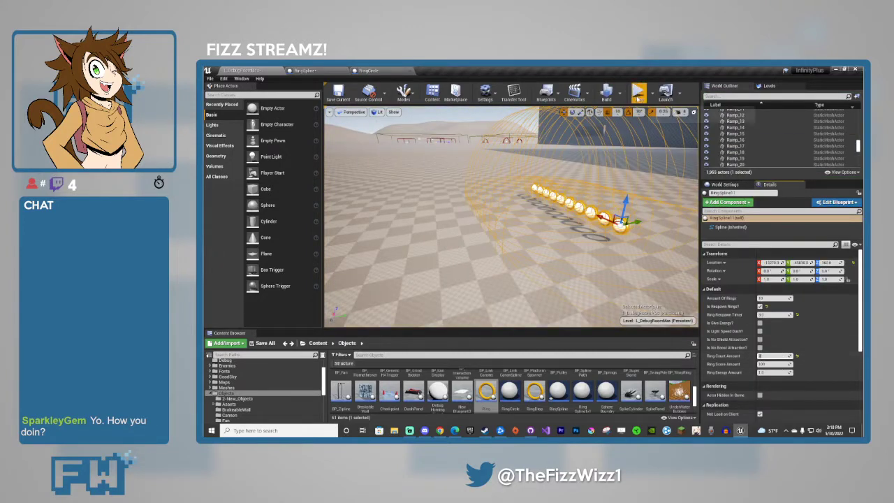
Play-test collecting the rings with Ring Count Amount set to 2, and reset the amount to 1.
{"action": "left_click", "coordinate": [638, 92]}
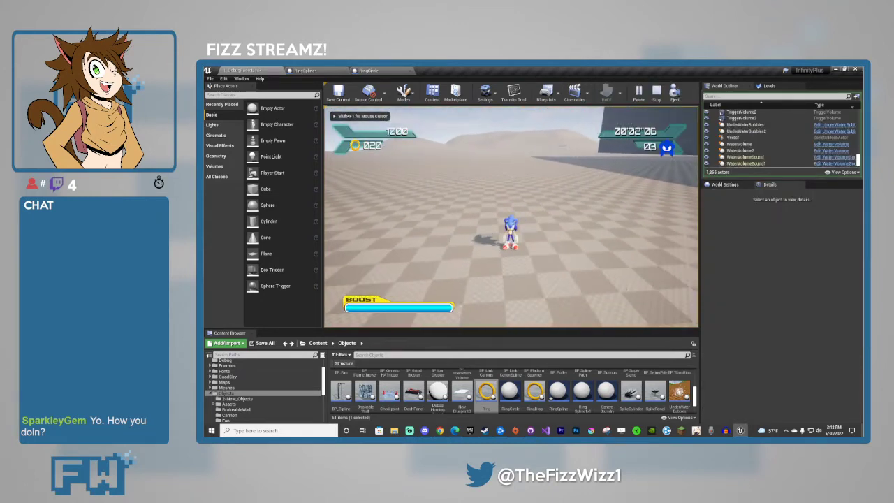
{"action": "key", "text": "Escape"}
{"action": "key", "text": "f"}
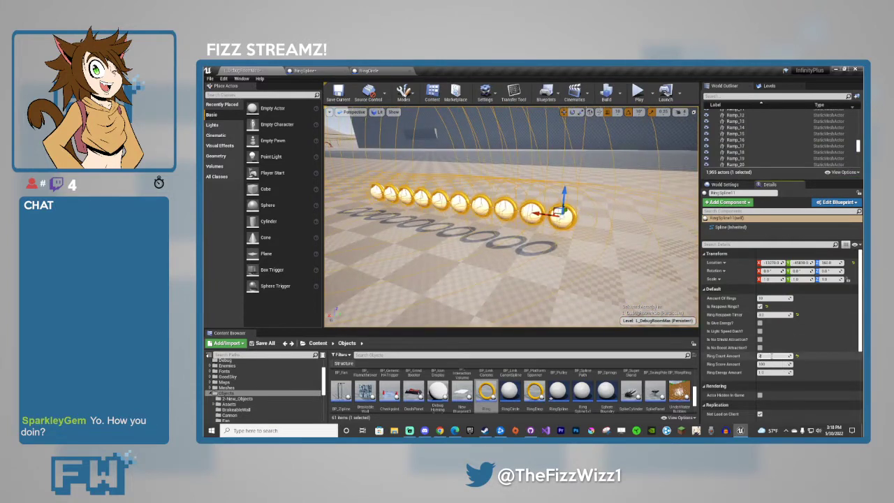
Open the Ring blueprint and examine the details of its ScoreAmount variable.
{"action": "left_click", "coordinate": [679, 347]}
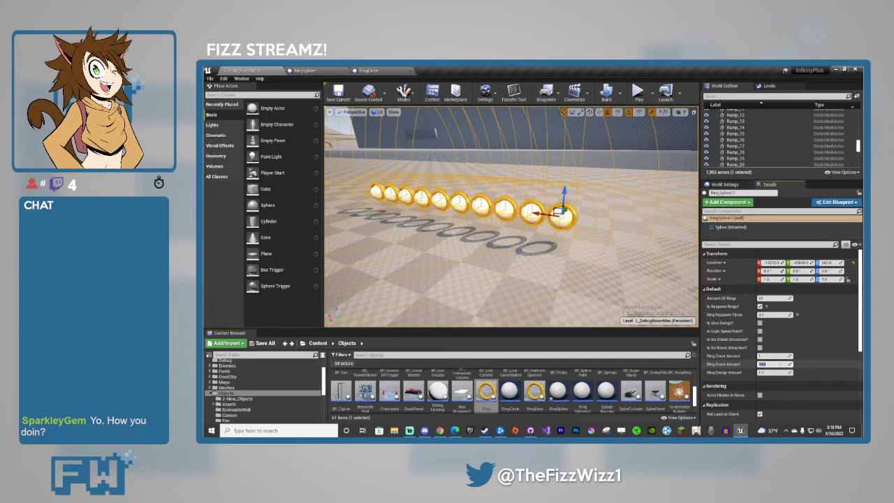
{"action": "double_click", "coordinate": [487, 393]}
{"action": "scroll", "coordinate": [237, 367], "scroll_direction": "down", "scroll_amount": 2}
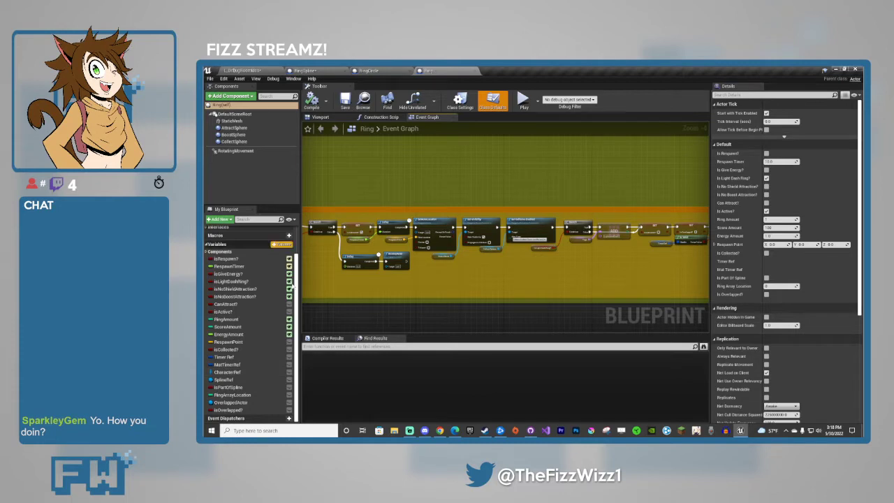
{"action": "left_click", "coordinate": [244, 326]}
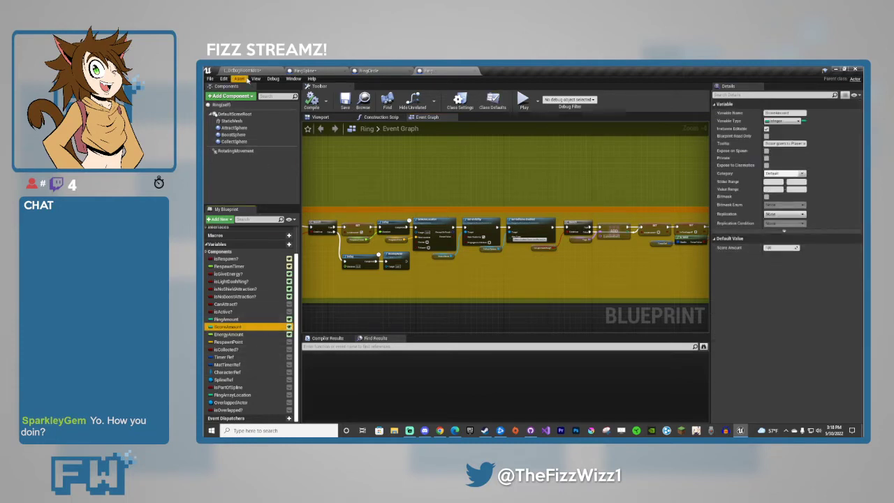
Back in the level, play-test the ring spline with Ring Score Amount set to 500, and reset the amount to 100.
{"action": "left_click", "coordinate": [241, 70]}
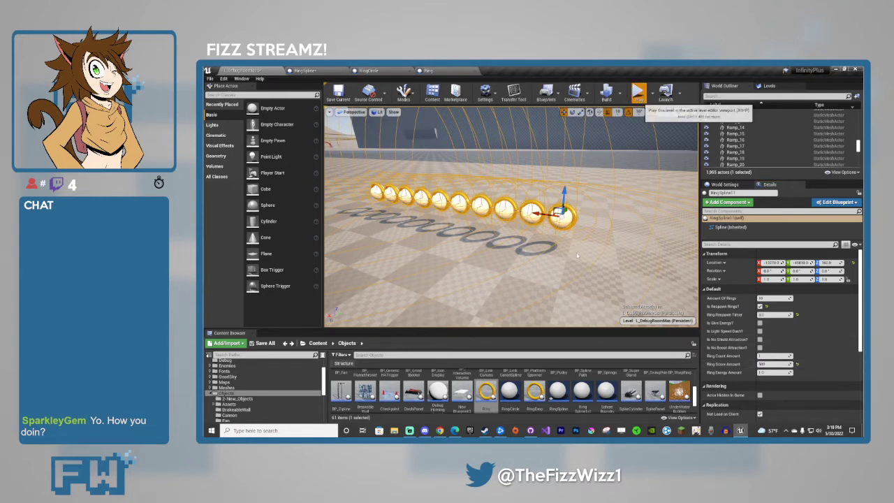
{"action": "key", "text": "alt+p"}
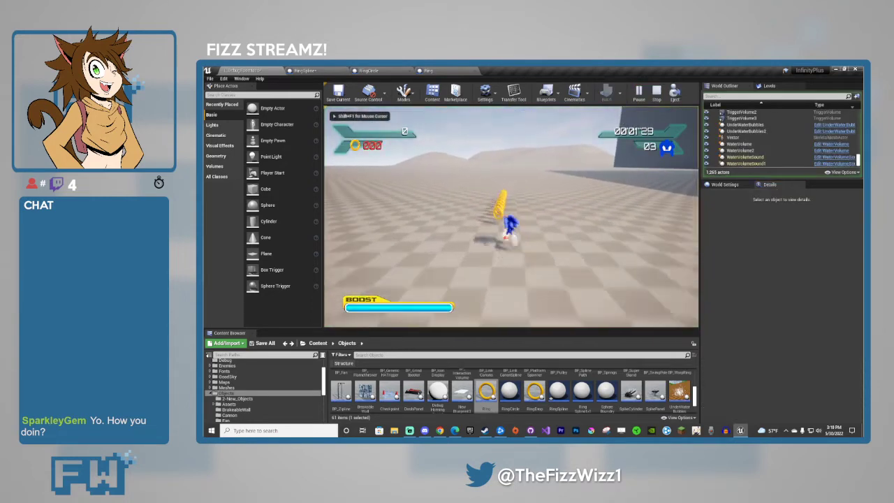
{"action": "key", "text": "w"}
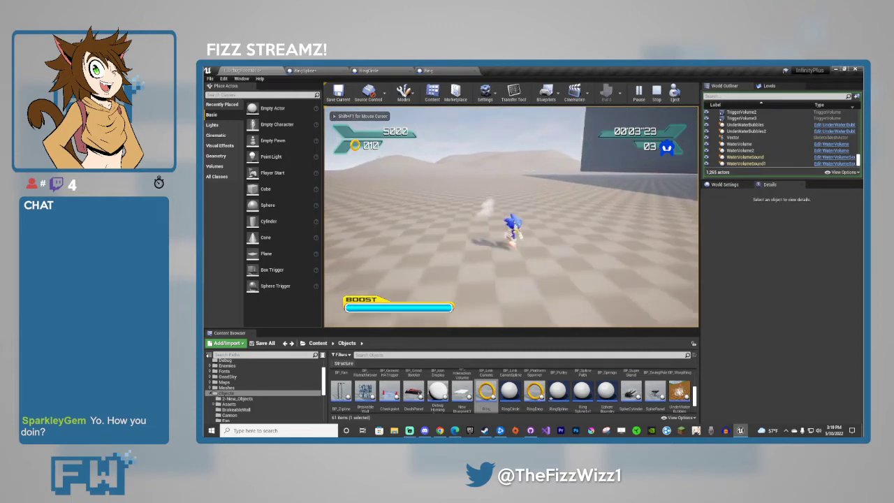
{"action": "key", "text": "Escape"}
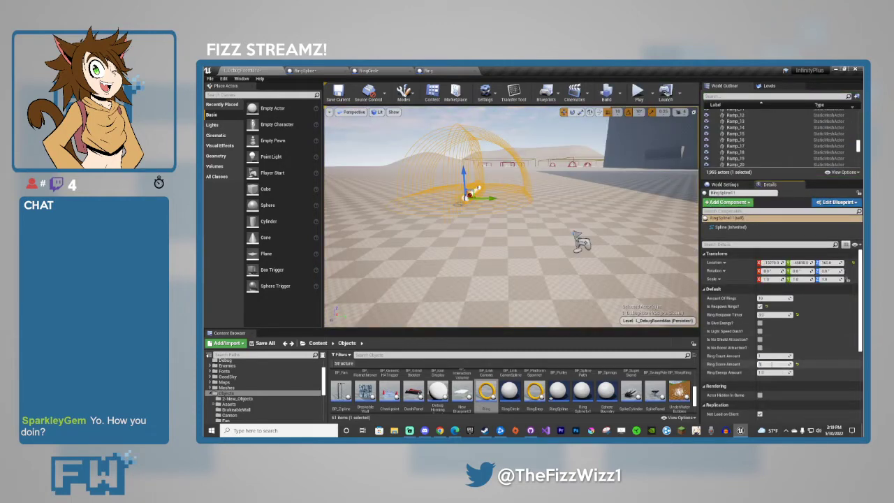
{"action": "type", "text": "100"}
{"action": "key", "text": "Return"}
Try to move the ring spline's far end point upward and outward, and undo the move.
{"action": "right_click_drag", "start_coordinate": [587, 265], "coordinate": [685, 250]}
{"action": "key", "text": "w"}
{"action": "key", "text": "a"}
{"action": "key", "text": "s"}
{"action": "right_click_drag", "start_coordinate": [544, 242], "coordinate": [545, 242]}
{"action": "key", "text": "s"}
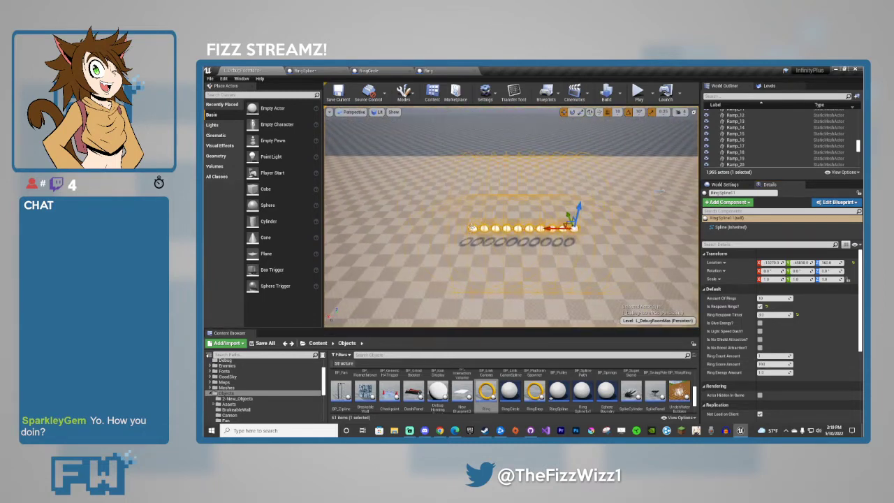
{"action": "left_click", "coordinate": [473, 228]}
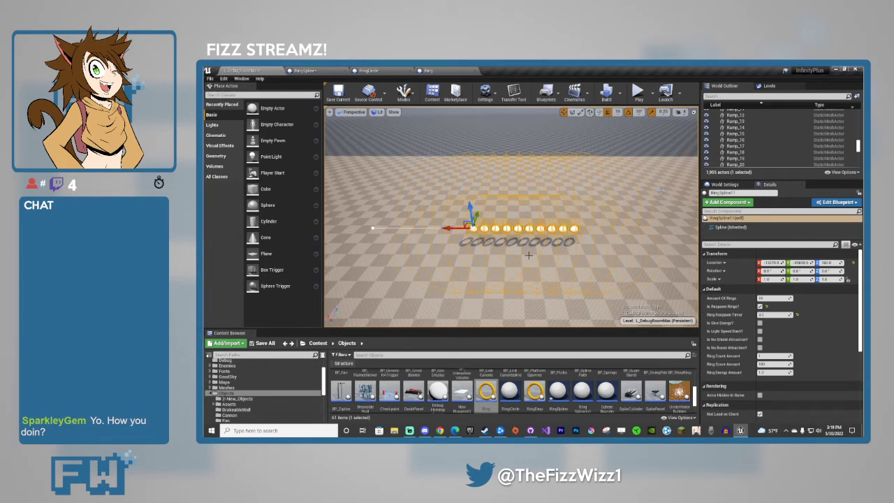
{"action": "key", "text": "d"}
{"action": "mouse_move", "coordinate": [661, 191]}
{"action": "right_mouse_down"}
{"action": "mouse_move", "coordinate": [639, 193]}
{"action": "mouse_move", "coordinate": [681, 187]}
{"action": "mouse_move", "coordinate": [660, 188]}
{"action": "right_mouse_up"}
{"action": "key", "text": "w"}
{"action": "scroll", "coordinate": [660, 188], "scroll_direction": "down", "scroll_amount": 1}
{"action": "key", "text": "s"}
{"action": "right_click_drag", "start_coordinate": [538, 233], "coordinate": [498, 222]}
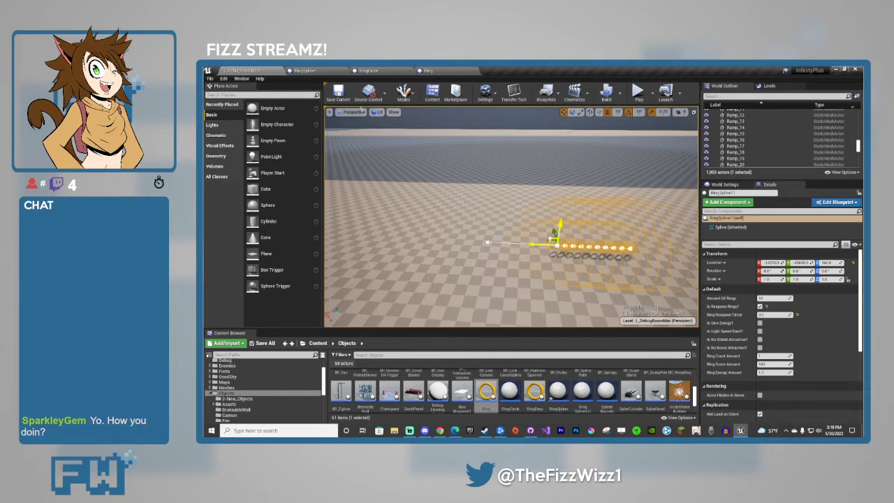
{"action": "left_click_drag", "start_coordinate": [551, 240], "coordinate": [427, 183]}
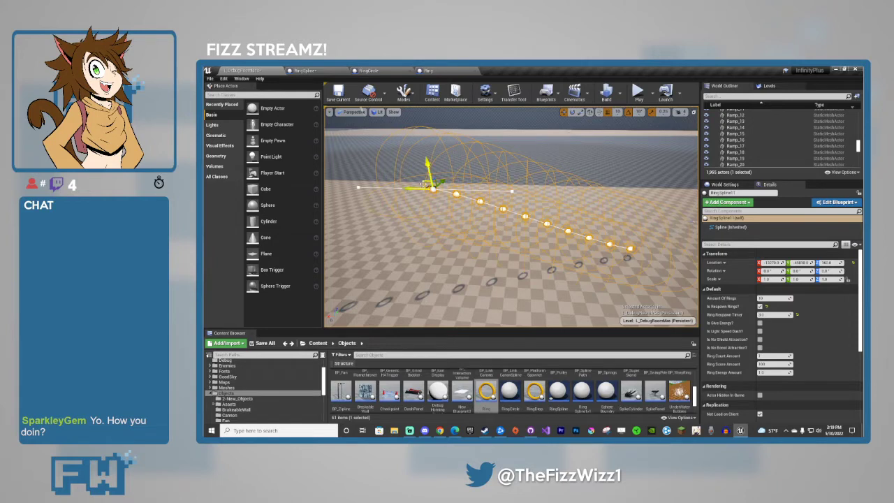
{"action": "key", "text": "ctrl+z"}
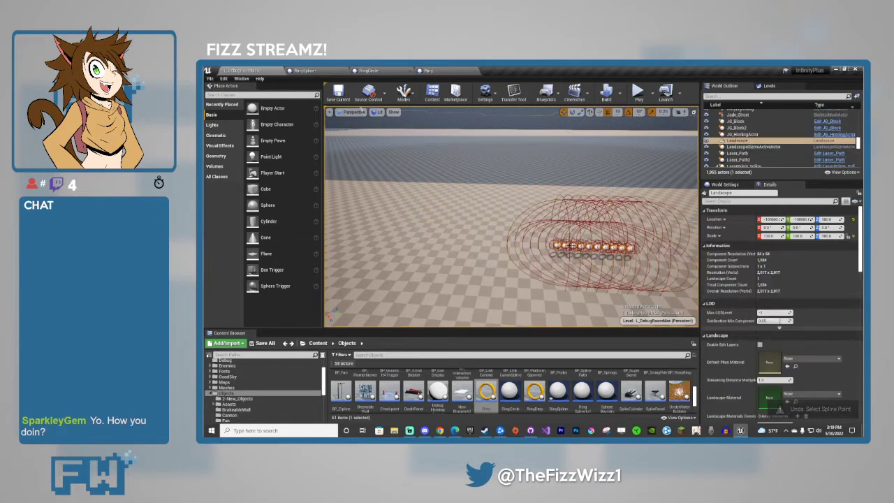
Reselect the ring spline and move its far end point upward and outward so the rings form a rising line.
{"action": "left_click", "coordinate": [571, 246]}
{"action": "right_click_drag", "start_coordinate": [557, 273], "coordinate": [585, 275]}
{"action": "key", "text": "w"}
{"action": "key", "text": "s"}
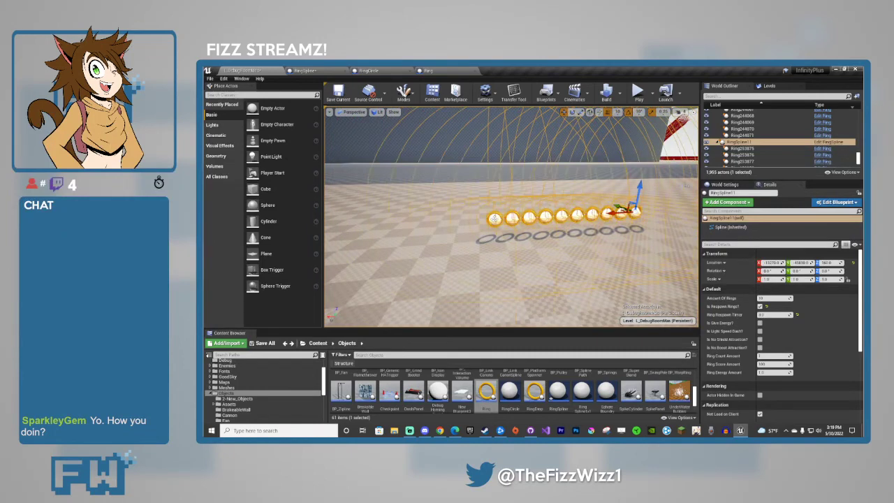
{"action": "left_click", "coordinate": [494, 218]}
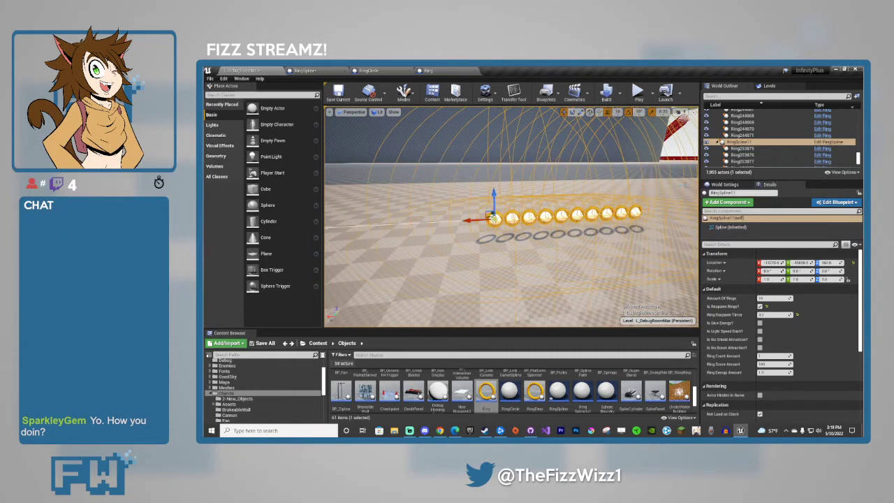
{"action": "right_click_drag", "start_coordinate": [526, 259], "coordinate": [520, 256]}
{"action": "key", "text": "d"}
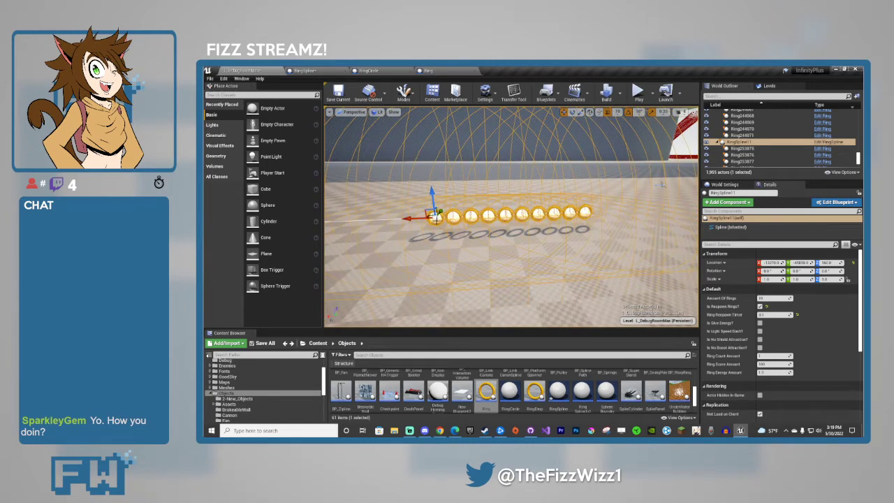
{"action": "key", "text": "a"}
{"action": "right_click_drag", "start_coordinate": [503, 258], "coordinate": [517, 245]}
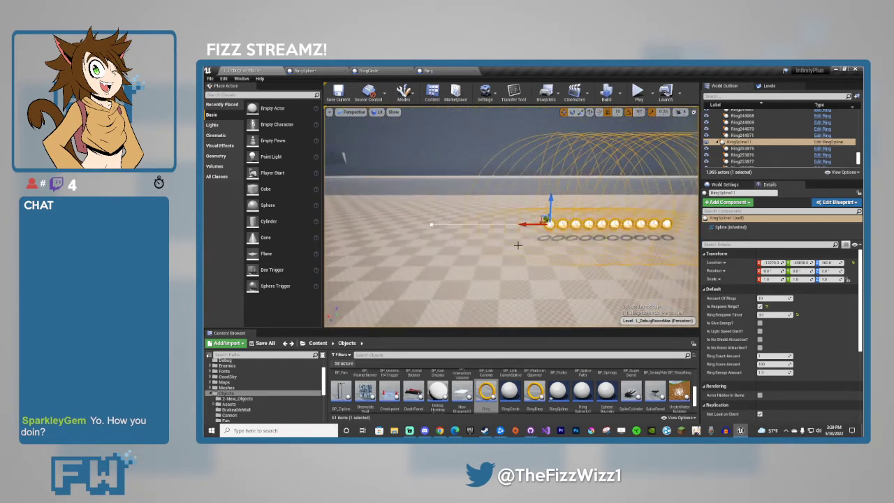
{"action": "left_click_drag", "start_coordinate": [539, 220], "coordinate": [468, 134]}
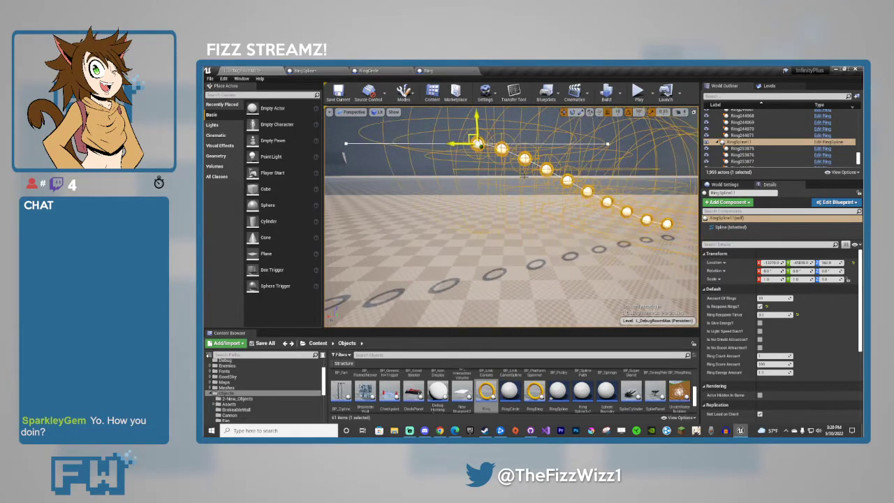
Extend the ring spline with a new point down near the floor beyond the raised point, forming an arch of rings.
{"action": "key", "text": "w"}
{"action": "right_click_drag", "start_coordinate": [468, 135], "coordinate": [447, 139]}
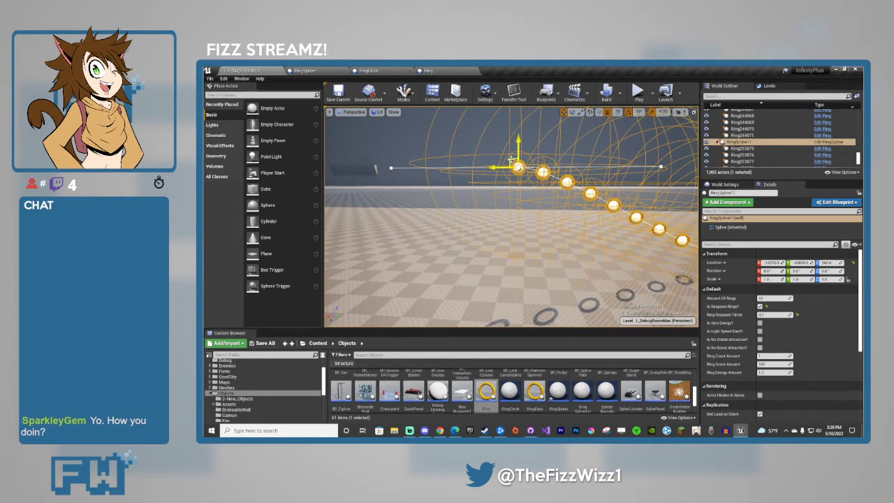
{"action": "left_click_drag", "start_coordinate": [515, 167], "coordinate": [326, 236]}
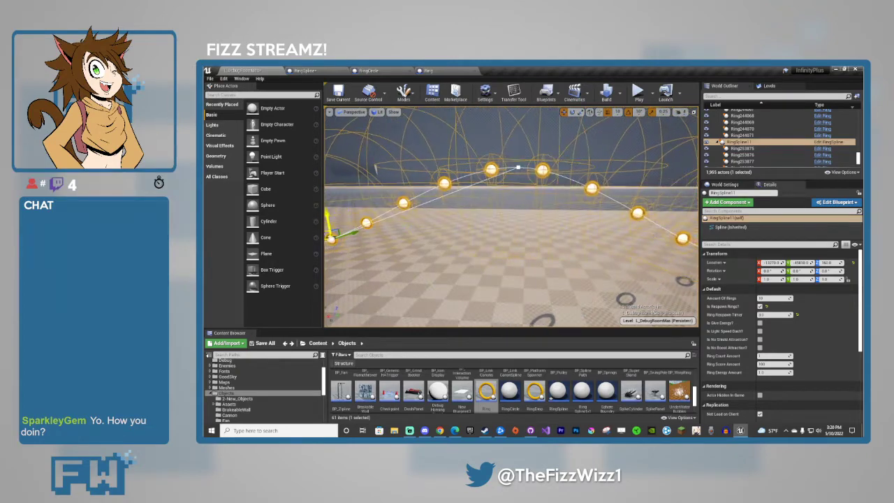
{"action": "right_click_drag", "start_coordinate": [427, 248], "coordinate": [570, 246]}
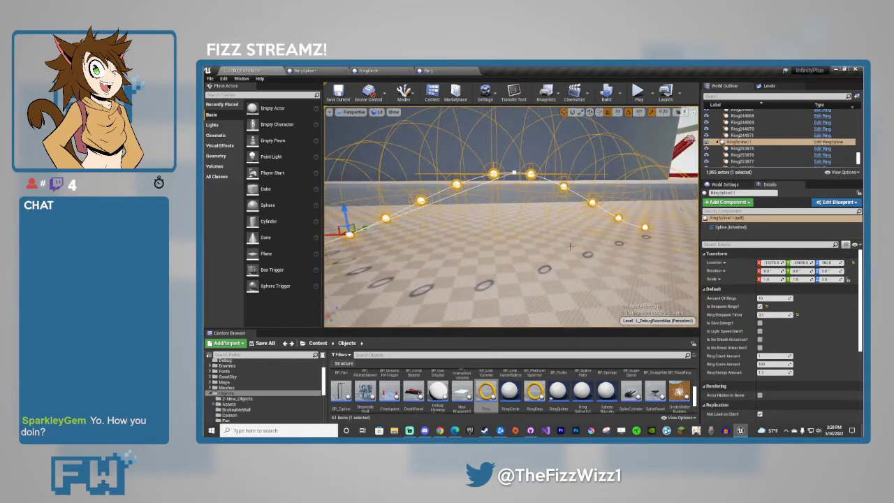
Select the arched ring spline's start, middle and end points in turn to show its control points.
{"action": "left_click", "coordinate": [646, 227]}
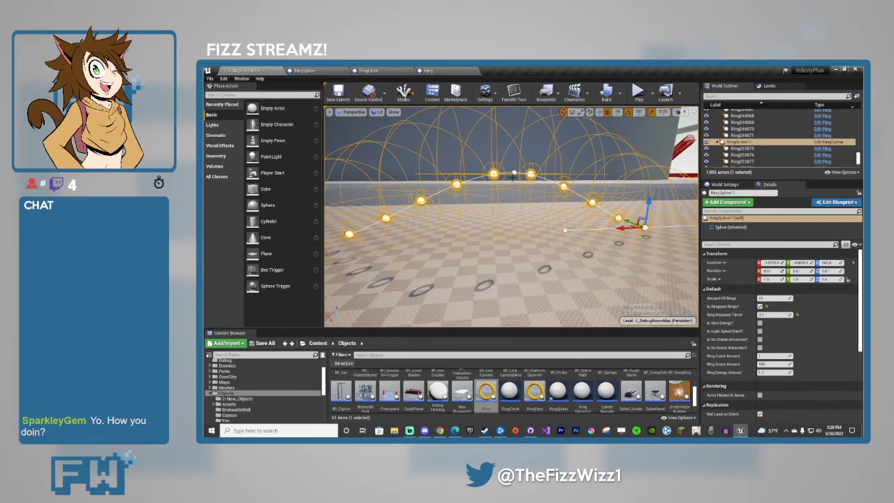
{"action": "left_click", "coordinate": [513, 173]}
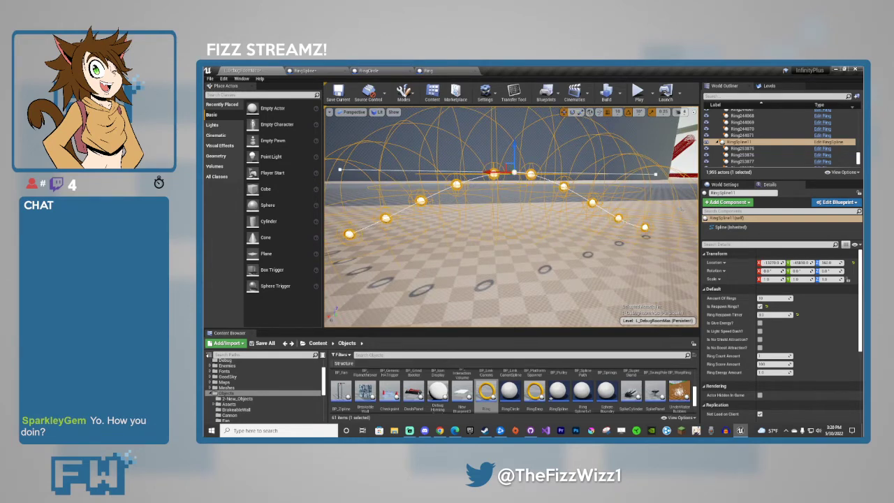
{"action": "left_click", "coordinate": [350, 234]}
{"action": "left_click", "coordinate": [645, 227]}
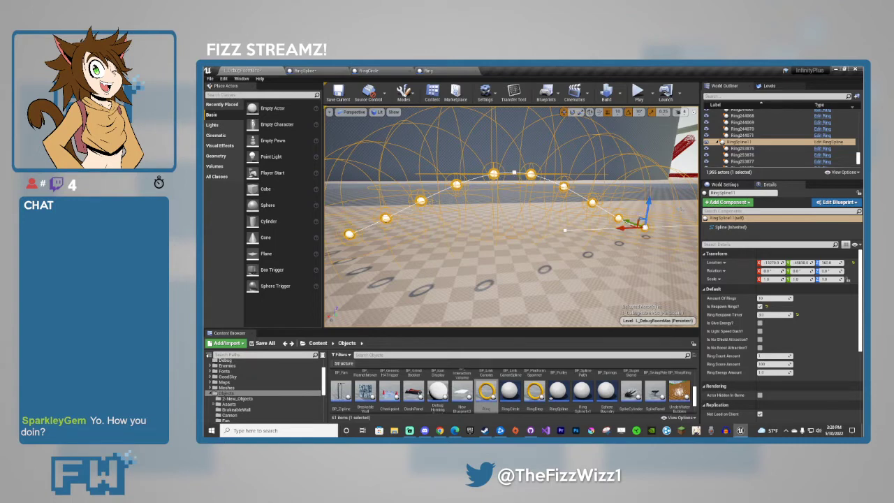
{"action": "left_click", "coordinate": [513, 173]}
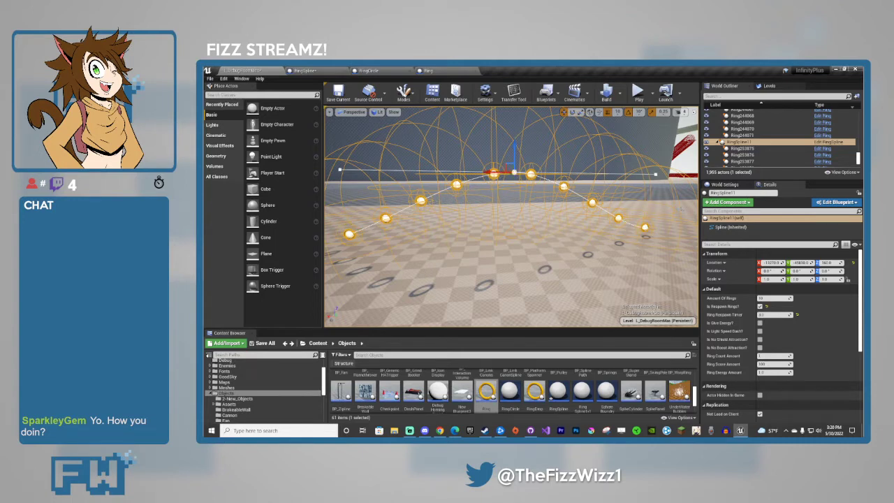
Try to raise the ring spline's starting point slightly, undo the move, and reselect the spline.
{"action": "left_click", "coordinate": [645, 225]}
{"action": "mouse_move", "coordinate": [648, 214]}
{"action": "left_mouse_down"}
{"action": "mouse_move", "coordinate": [653, 150]}
{"action": "mouse_move", "coordinate": [650, 202]}
{"action": "left_mouse_up"}
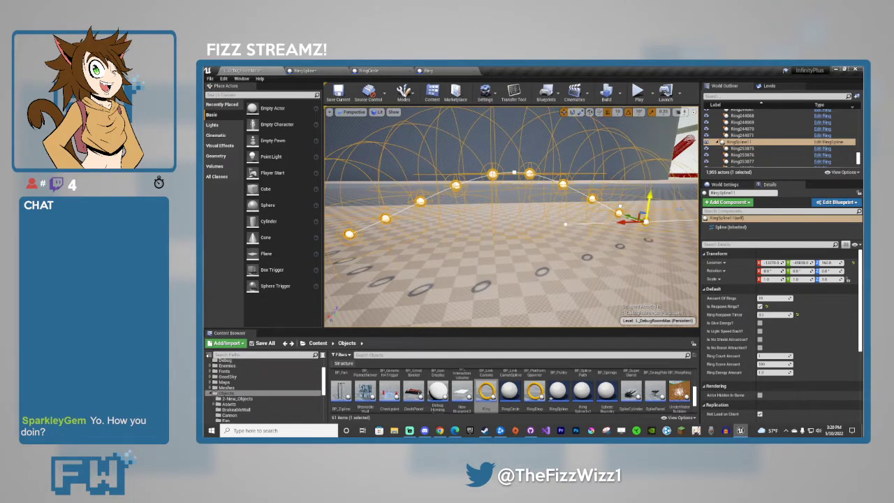
{"action": "key", "text": "ctrl+z"}
{"action": "left_click", "coordinate": [548, 229]}
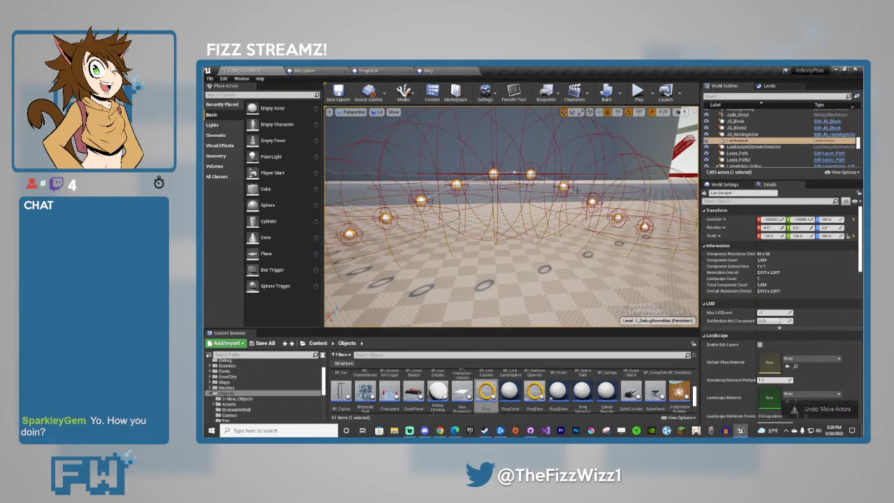
{"action": "left_click", "coordinate": [563, 187]}
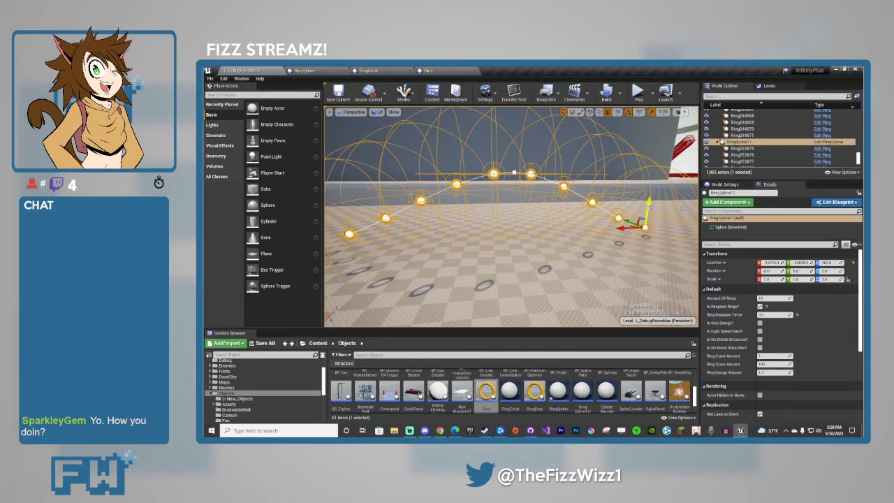
Try to raise the ring spline by its starting point, undo the move, and select its peak point to show the tangent handles.
{"action": "left_click_drag", "start_coordinate": [648, 207], "coordinate": [635, 175]}
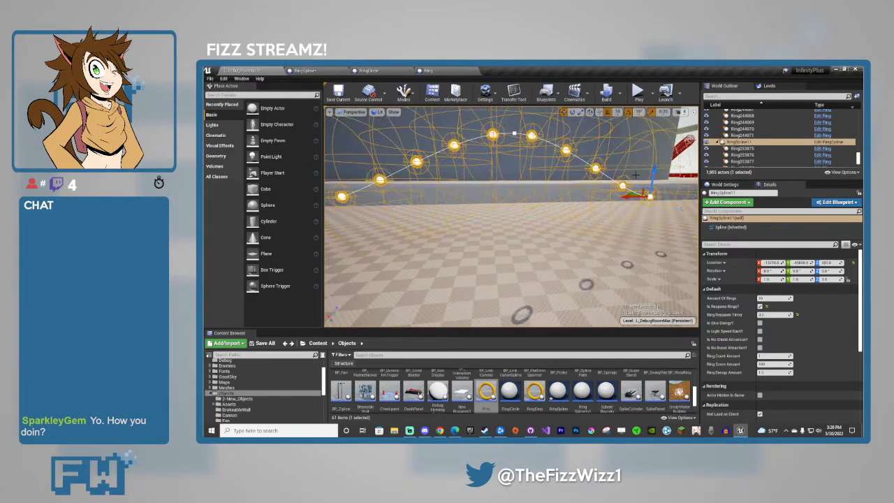
{"action": "key", "text": "ctrl+z"}
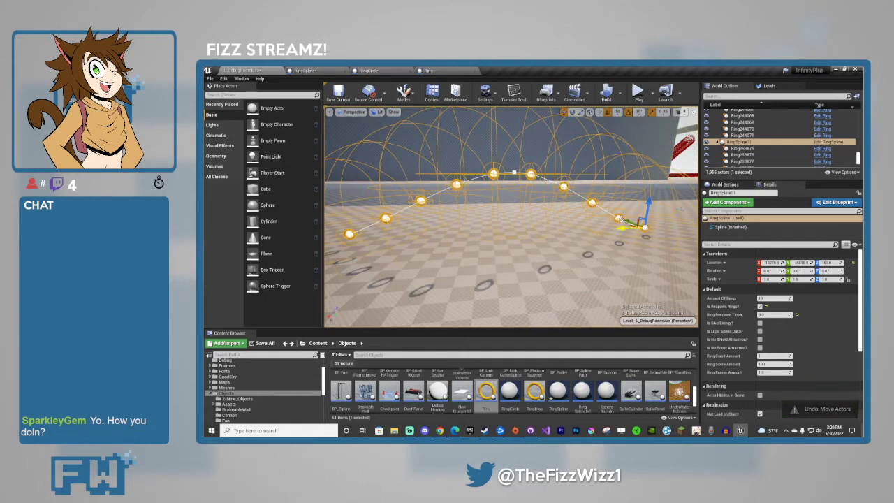
{"action": "left_click", "coordinate": [513, 171]}
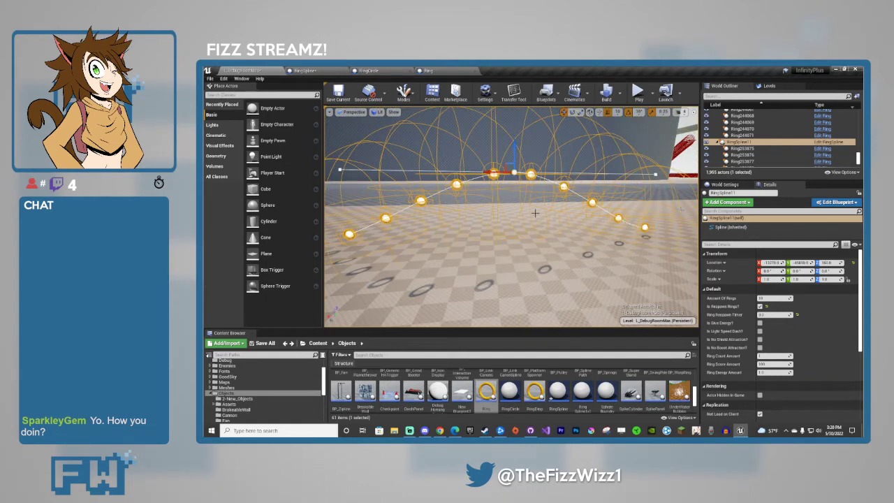
{"action": "key", "text": "w"}
{"action": "right_click_drag", "start_coordinate": [493, 181], "coordinate": [405, 155]}
{"action": "right_click_drag", "start_coordinate": [380, 231], "coordinate": [364, 241]}
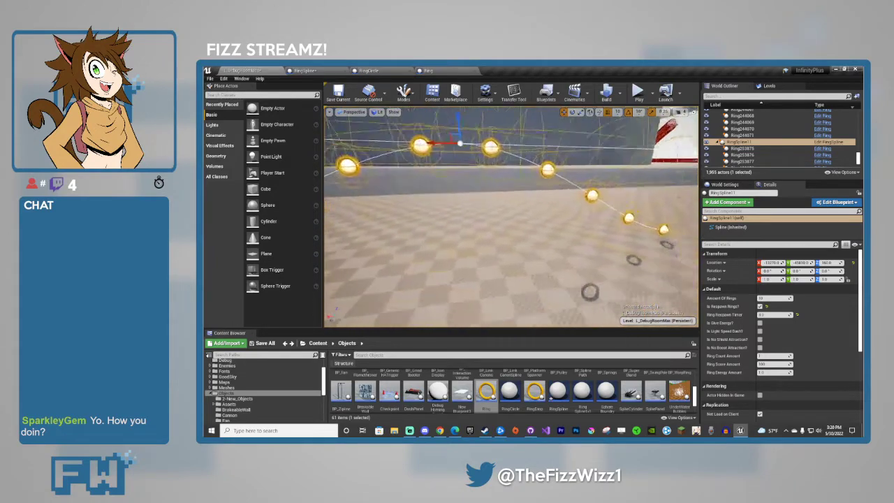
Select the ring spline's starting point again, try to lift it, and undo the move.
{"action": "right_click_drag", "start_coordinate": [605, 241], "coordinate": [615, 221]}
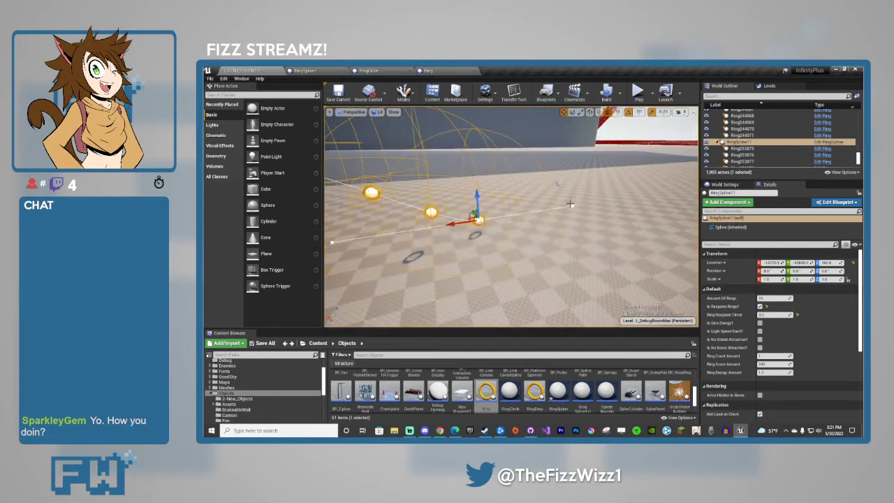
{"action": "right_click_drag", "start_coordinate": [558, 235], "coordinate": [558, 235]}
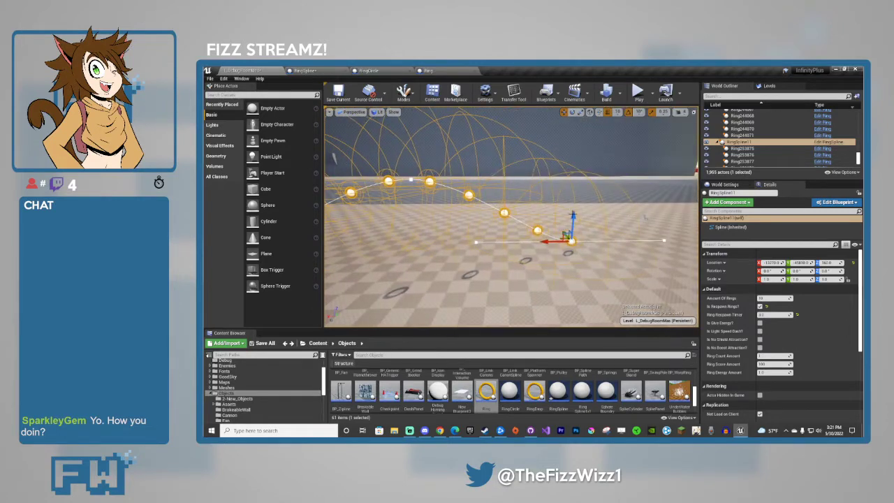
{"action": "left_click_drag", "start_coordinate": [570, 267], "coordinate": [574, 208]}
{"action": "key", "text": "ctrl+z"}
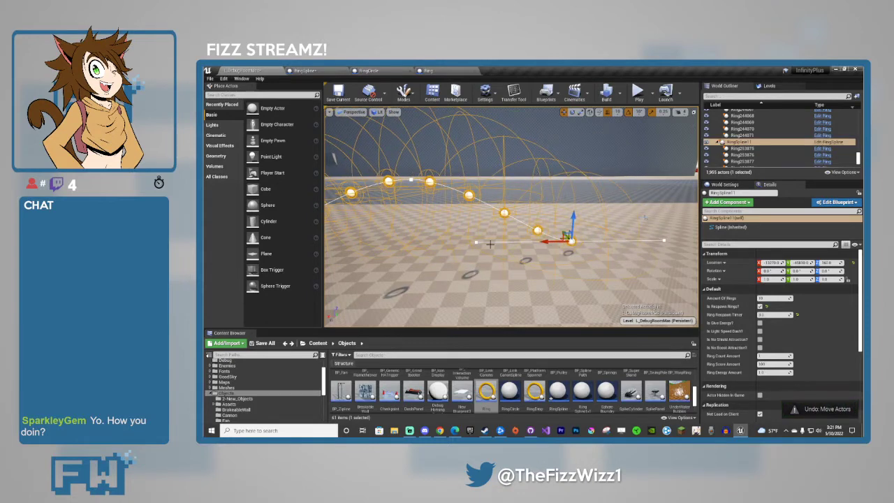
Select the ring spline's peak point and reposition its tangent handle to adjust the curve through the top of the arch.
{"action": "left_click", "coordinate": [412, 181]}
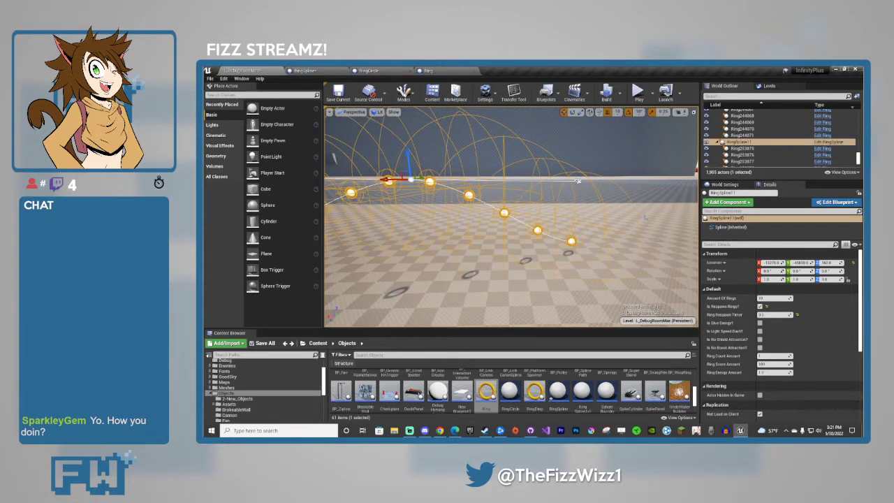
{"action": "right_click_drag", "start_coordinate": [579, 181], "coordinate": [578, 181]}
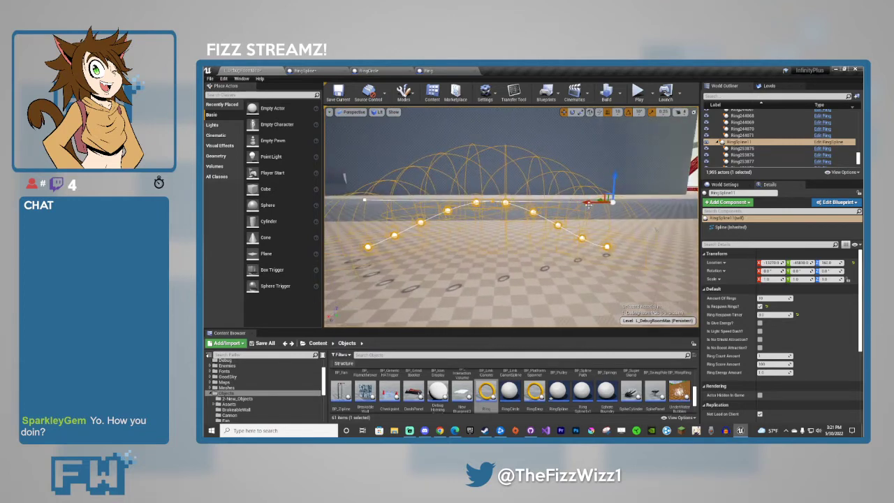
{"action": "left_click_drag", "start_coordinate": [590, 202], "coordinate": [607, 185]}
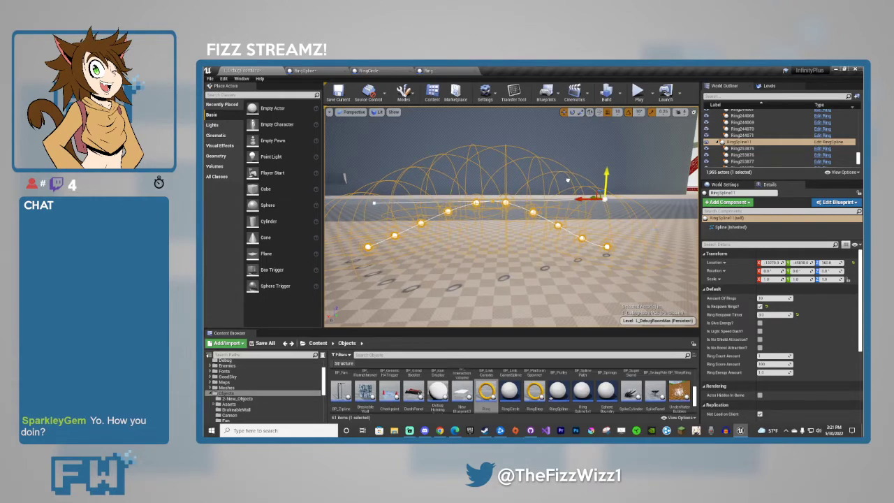
{"action": "mouse_move", "coordinate": [590, 199]}
{"action": "left_mouse_down"}
{"action": "mouse_move", "coordinate": [634, 199]}
{"action": "mouse_move", "coordinate": [589, 199]}
{"action": "left_mouse_up"}
{"action": "right_click_drag", "start_coordinate": [589, 199], "coordinate": [653, 258]}
{"action": "right_click_drag", "start_coordinate": [561, 181], "coordinate": [587, 202]}
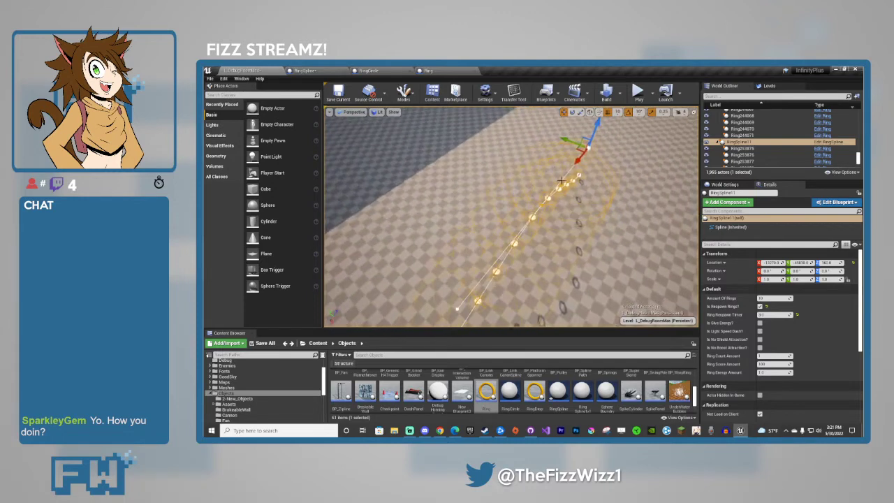
{"action": "left_click_drag", "start_coordinate": [569, 140], "coordinate": [536, 172]}
{"action": "right_click_drag", "start_coordinate": [597, 205], "coordinate": [621, 210]}
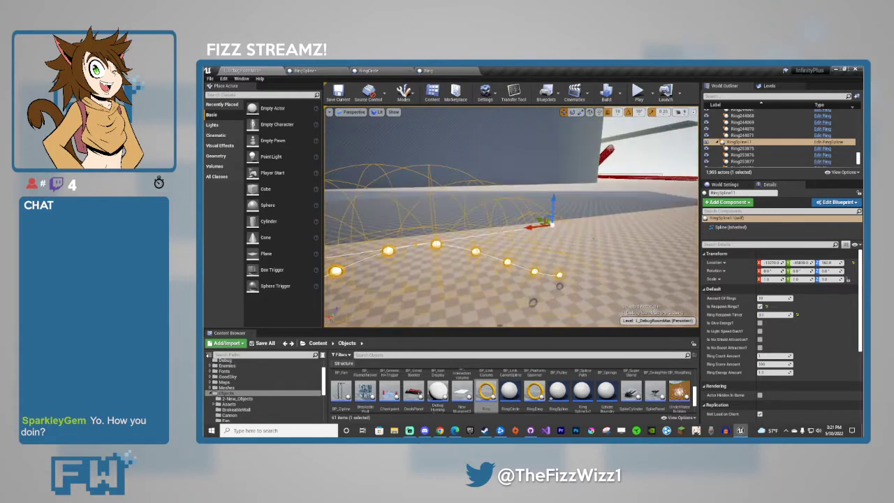
Reselect the arched ring spline and set its amount of rings to 25.
{"action": "left_click", "coordinate": [663, 148]}
{"action": "right_click_drag", "start_coordinate": [663, 148], "coordinate": [630, 161]}
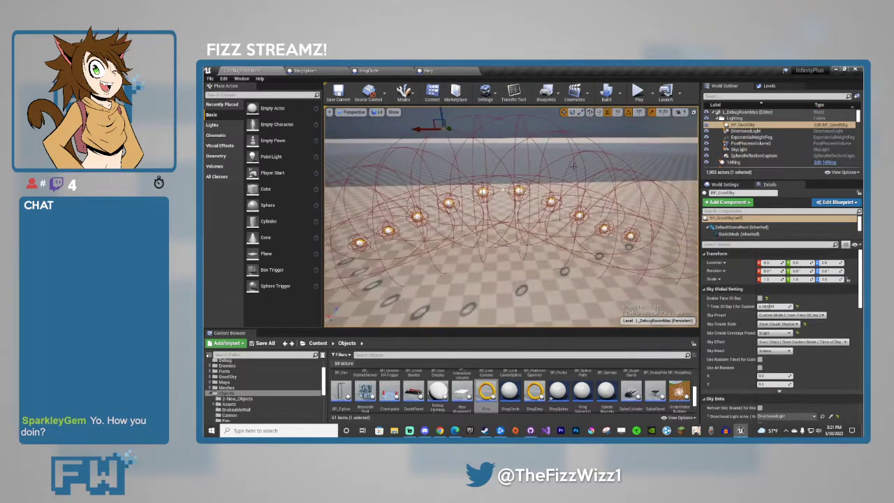
{"action": "left_click", "coordinate": [609, 227]}
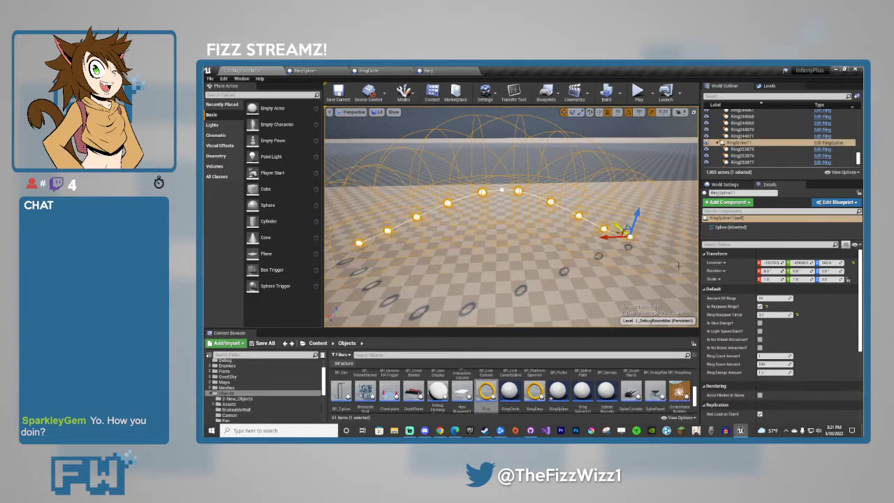
{"action": "right_click_drag", "start_coordinate": [615, 210], "coordinate": [591, 197]}
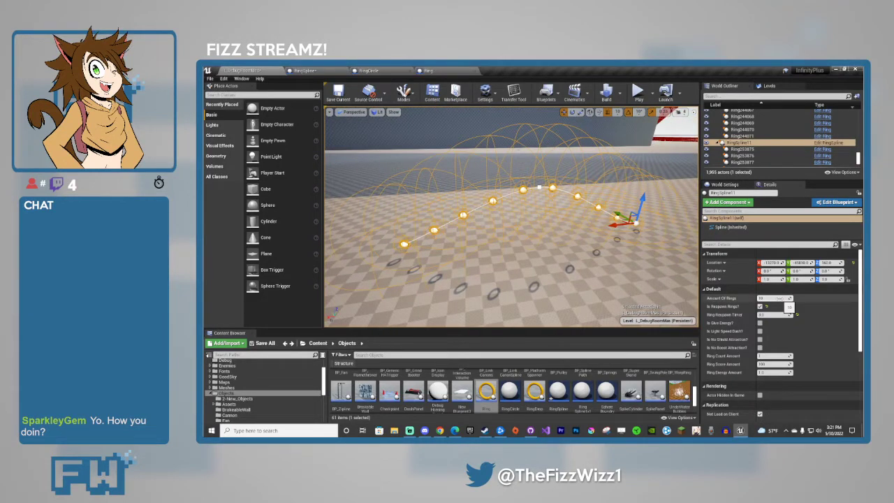
{"action": "left_click", "coordinate": [776, 298]}
{"action": "type", "text": "25"}
{"action": "key", "text": "Return"}
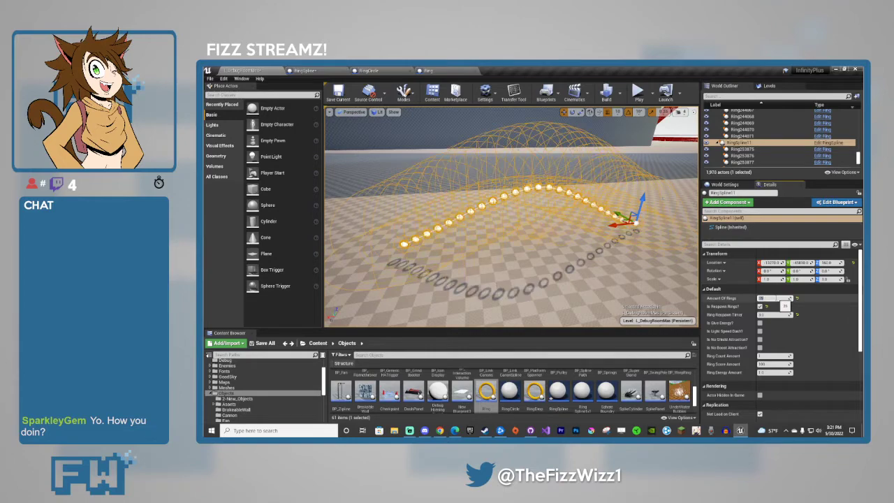
{"action": "mouse_move", "coordinate": [583, 245]}
{"action": "right_mouse_down"}
{"action": "mouse_move", "coordinate": [591, 235]}
{"action": "mouse_move", "coordinate": [585, 244]}
{"action": "right_mouse_up"}
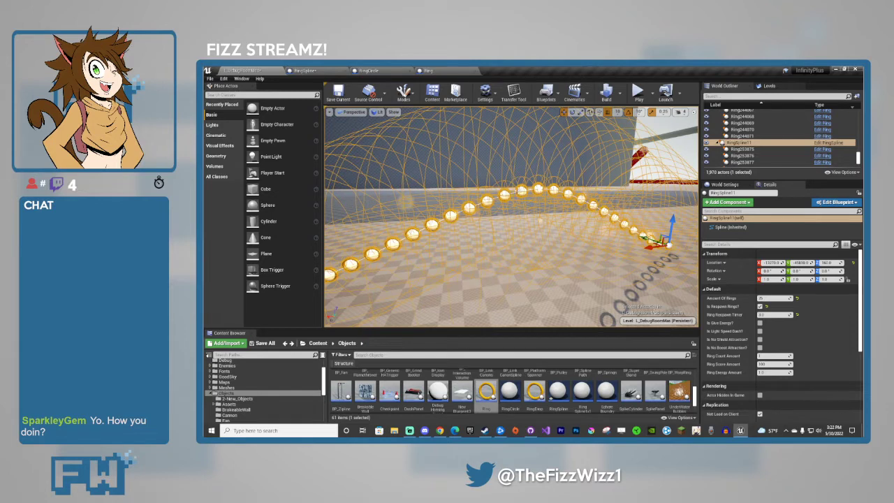
Set the ring spline's amount of rings to 10 and enable its light speed dash option.
{"action": "left_click", "coordinate": [774, 298]}
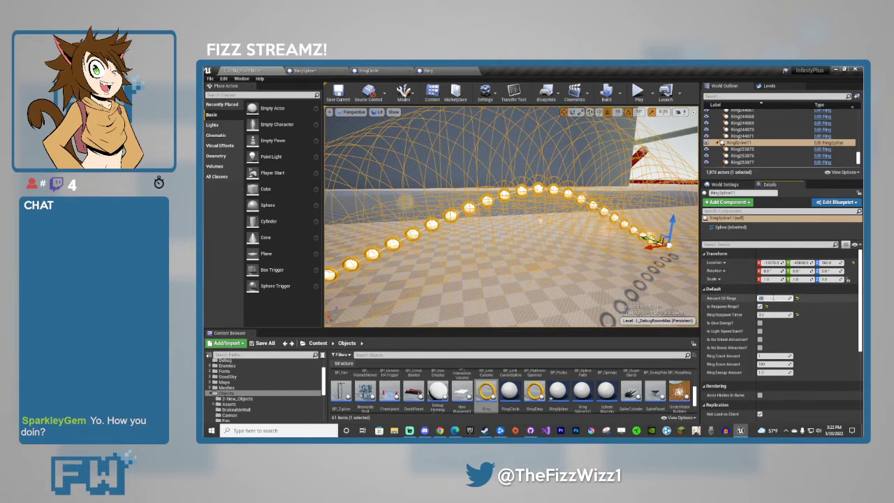
{"action": "type", "text": "10"}
{"action": "key", "text": "Return"}
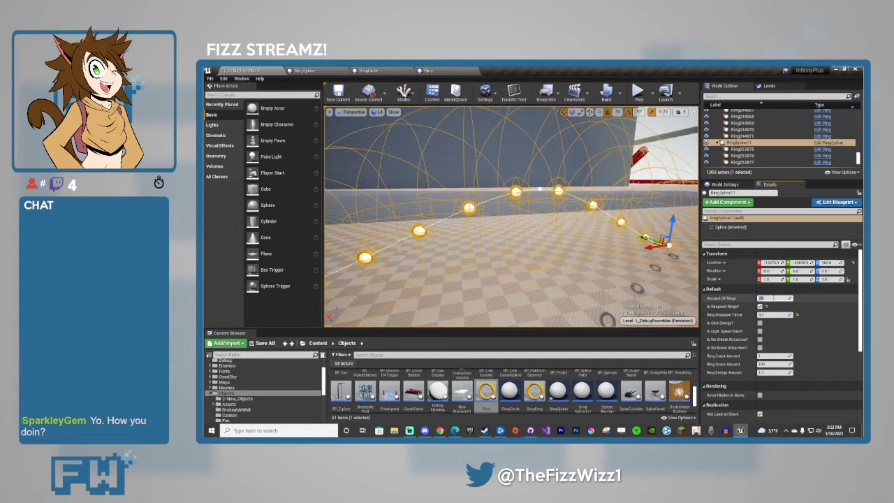
{"action": "left_click", "coordinate": [761, 332]}
{"action": "key", "text": "d"}
{"action": "right_click_drag", "start_coordinate": [629, 273], "coordinate": [617, 244]}
{"action": "key", "text": "a"}
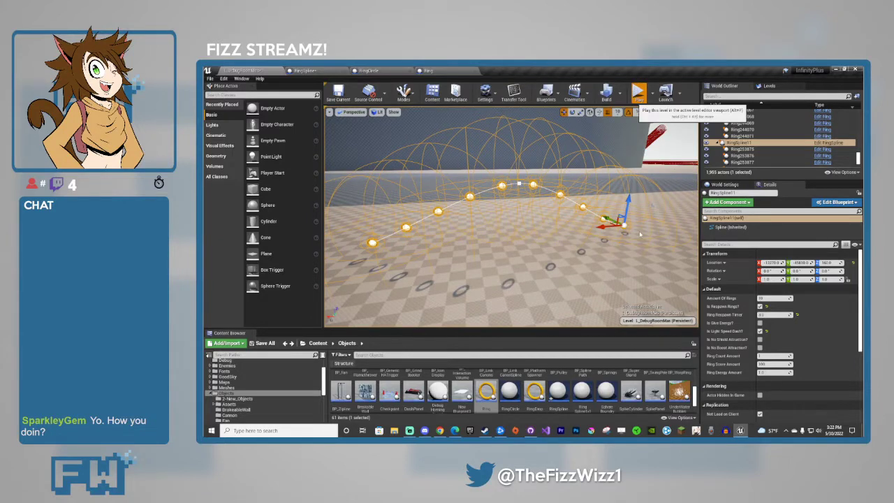
Play-test the level with the light speed dash ring arch, stop the session, and return to the spline.
{"action": "left_click", "coordinate": [640, 234]}
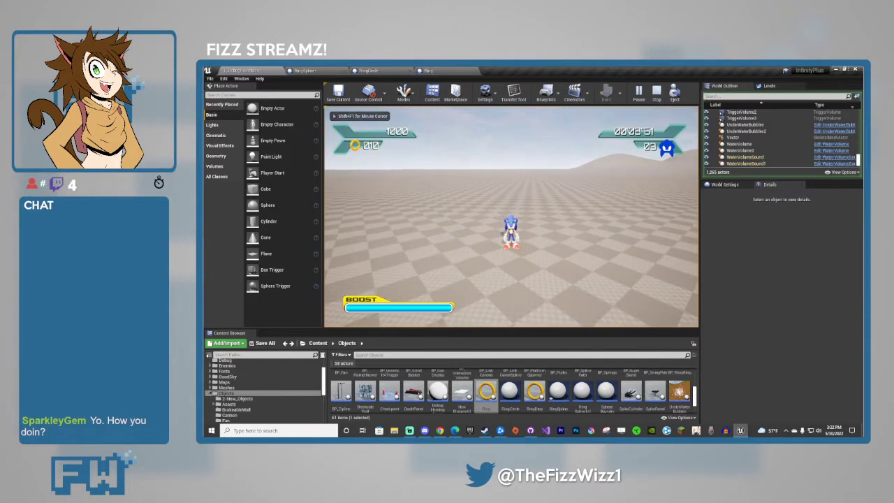
{"action": "key", "text": "shift+F1"}
{"action": "key", "text": "Escape"}
{"action": "right_click_drag", "start_coordinate": [396, 281], "coordinate": [464, 282]}
{"action": "right_click_drag", "start_coordinate": [433, 222], "coordinate": [408, 278]}
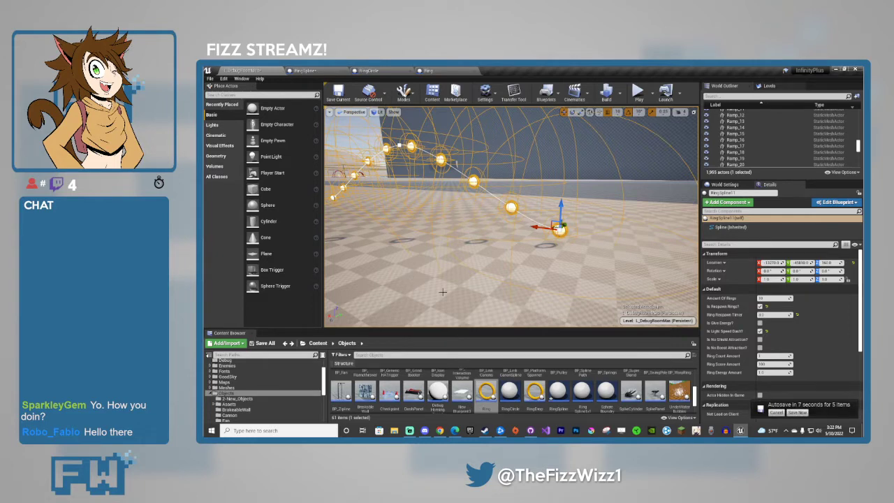
Postpone the autosave and increase the light speed dash spline's amount of rings to 25, keeping the spline selected.
{"action": "left_click", "coordinate": [777, 413]}
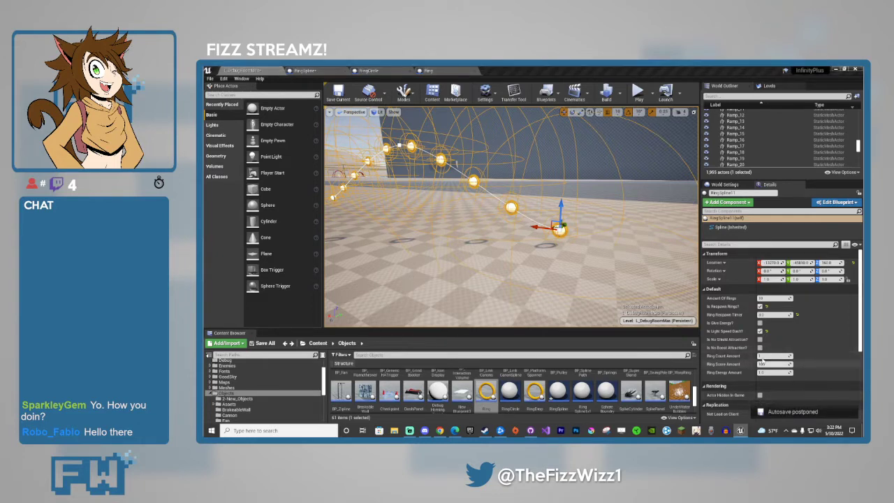
{"action": "right_click_drag", "start_coordinate": [485, 168], "coordinate": [454, 152]}
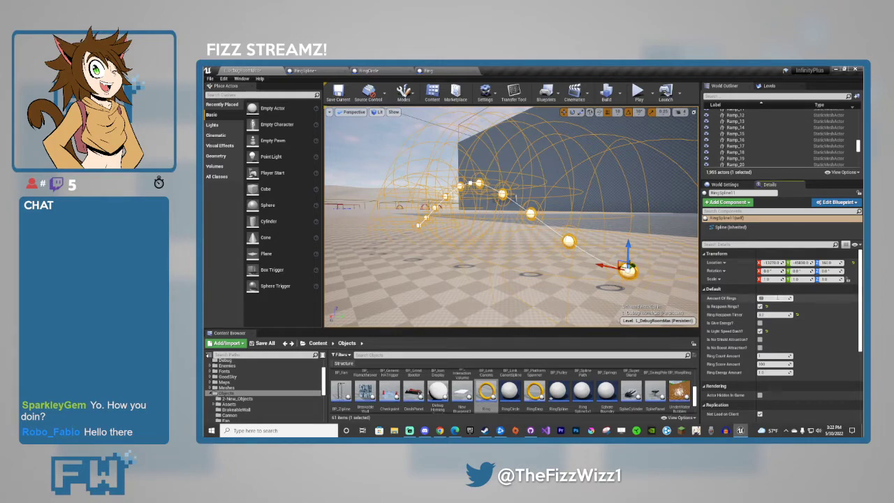
{"action": "key", "text": "Return"}
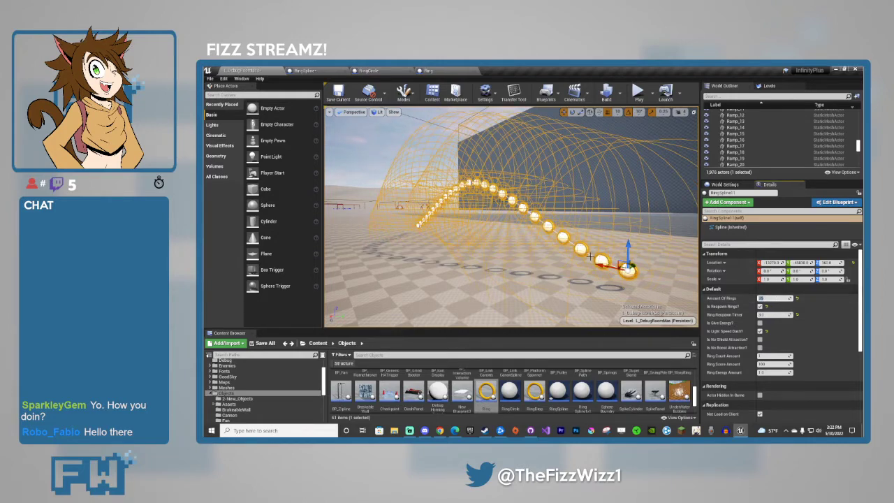
{"action": "right_click_drag", "start_coordinate": [589, 254], "coordinate": [545, 264]}
{"action": "key", "text": "s"}
{"action": "right_click_drag", "start_coordinate": [531, 175], "coordinate": [531, 127]}
{"action": "left_click", "coordinate": [553, 220]}
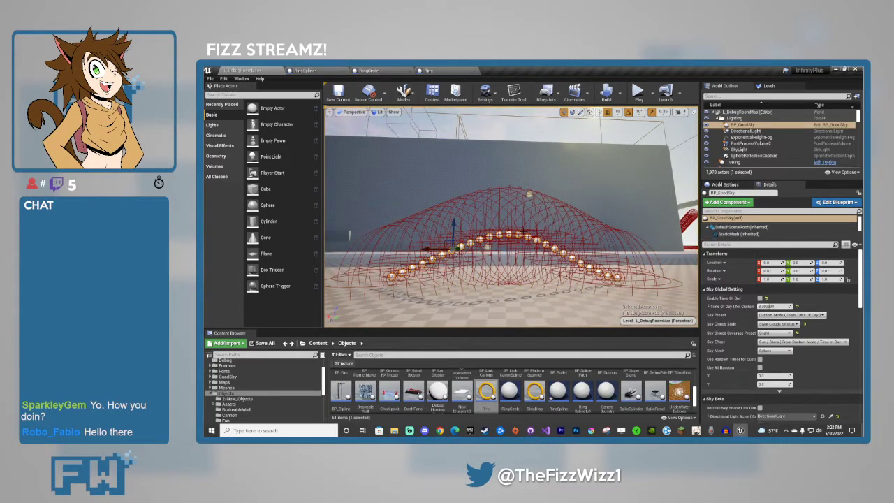
{"action": "key", "text": "ctrl+z"}
Reduce the ring spline's amount of rings to 5.
{"action": "left_click", "coordinate": [769, 299]}
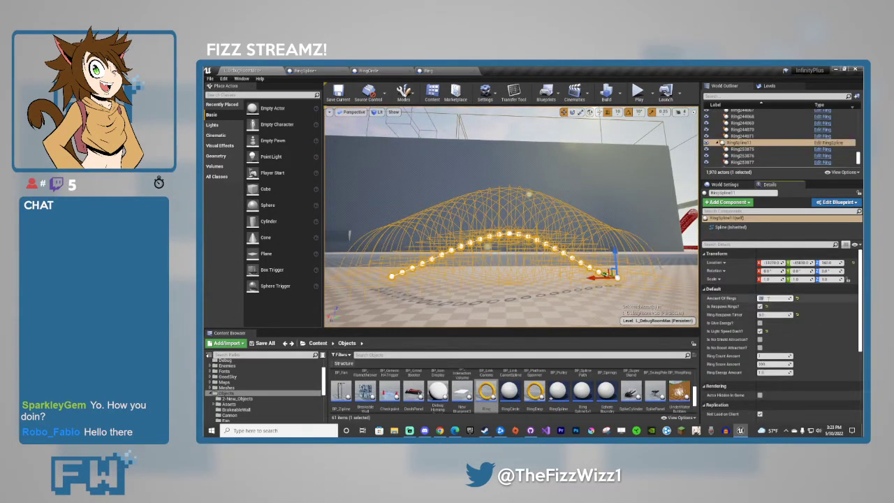
{"action": "type", "text": "5"}
{"action": "key", "text": "Return"}
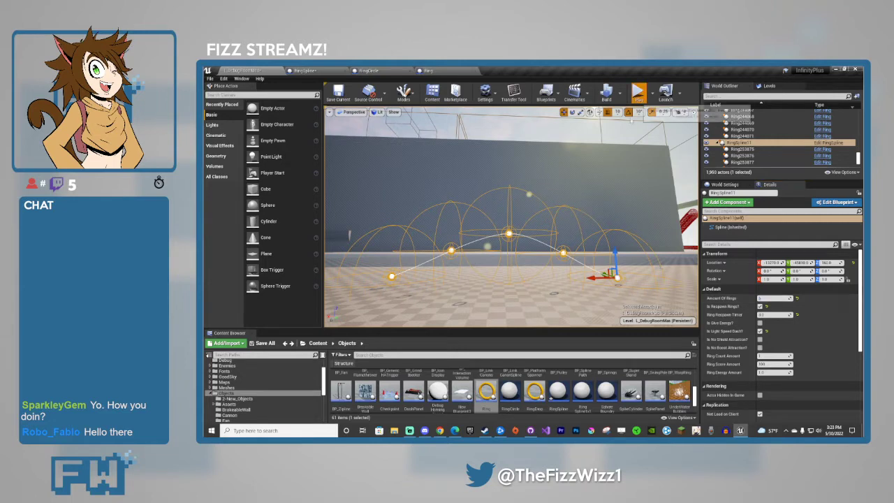
Play-test the level with the five-ring arch and stop the session.
{"action": "left_click", "coordinate": [639, 92]}
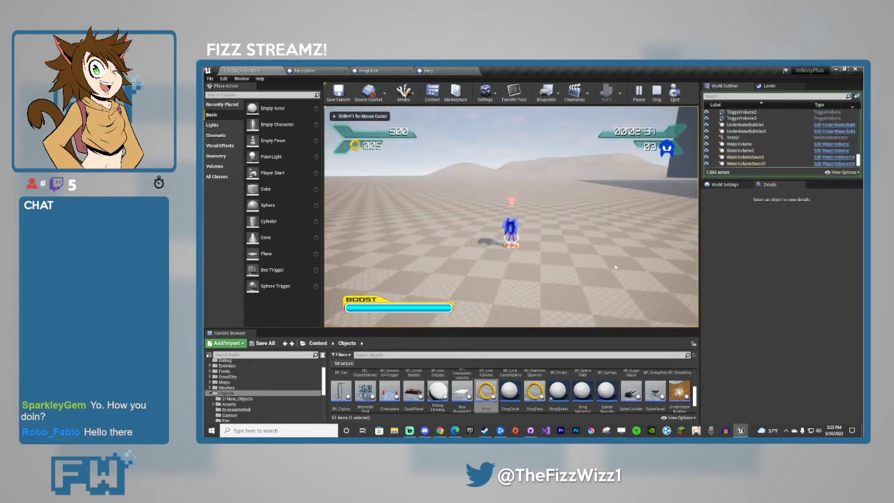
{"action": "key", "text": "Escape"}
{"action": "right_click_drag", "start_coordinate": [589, 249], "coordinate": [520, 243]}
{"action": "right_click_drag", "start_coordinate": [597, 276], "coordinate": [601, 279]}
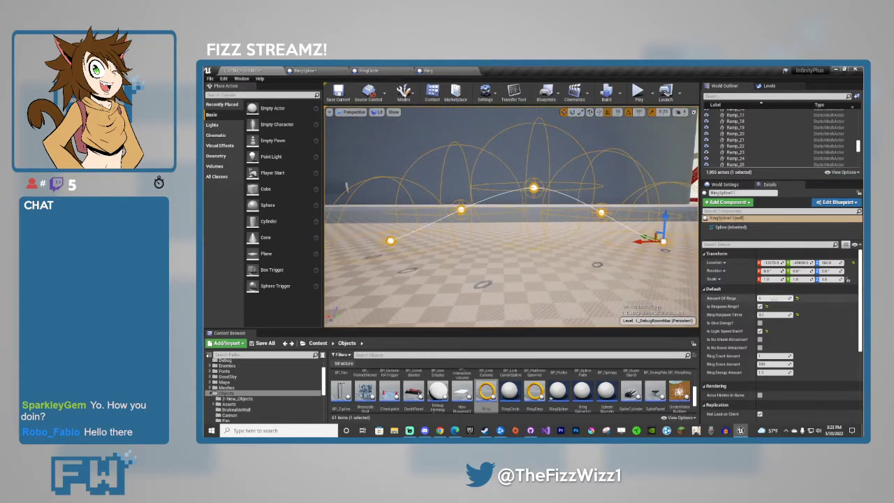
Set the ring spline's amount of rings to 25 and inspect the ring spacing up close.
{"action": "type", "text": "25"}
{"action": "key", "text": "Return"}
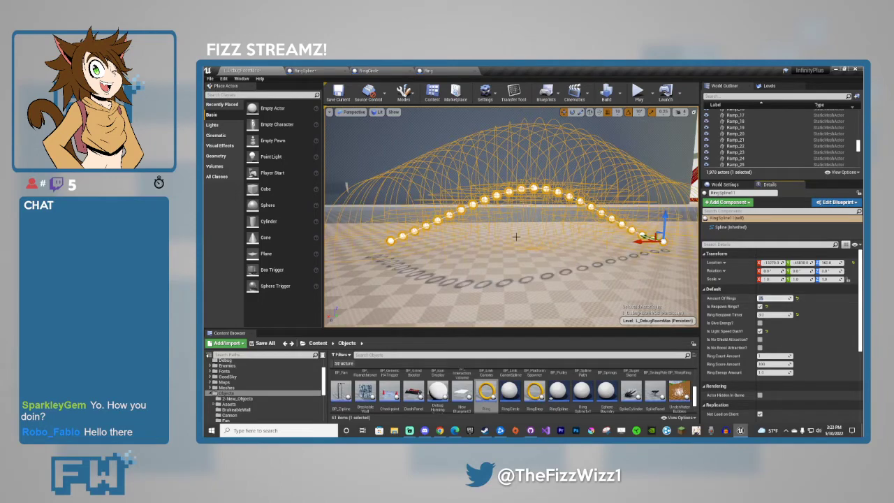
{"action": "right_click_drag", "start_coordinate": [514, 236], "coordinate": [469, 218]}
{"action": "key", "text": "w"}
{"action": "right_click_drag", "start_coordinate": [590, 273], "coordinate": [586, 271]}
Set the ring spline's amount of rings to 30 and inspect the denser arch.
{"action": "left_click", "coordinate": [773, 299]}
{"action": "type", "text": "3"}
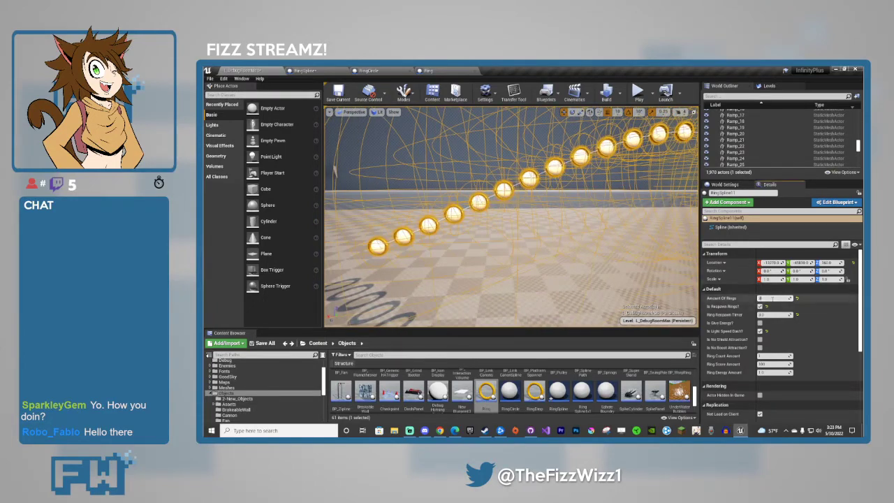
{"action": "type", "text": "0"}
{"action": "key", "text": "Return"}
{"action": "key", "text": "w"}
{"action": "right_click_drag", "start_coordinate": [587, 269], "coordinate": [615, 268]}
{"action": "key", "text": "s"}
{"action": "key", "text": "s"}
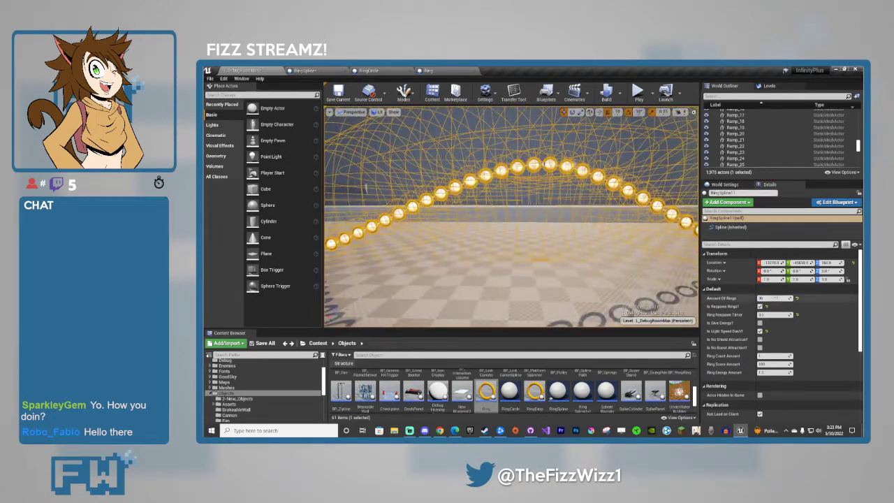
Lower the ring spline's amount of rings to 25 and further to 20.
{"action": "left_click", "coordinate": [776, 298]}
{"action": "type", "text": "25"}
{"action": "key", "text": "Return"}
{"action": "right_click_drag", "start_coordinate": [510, 222], "coordinate": [510, 223]}
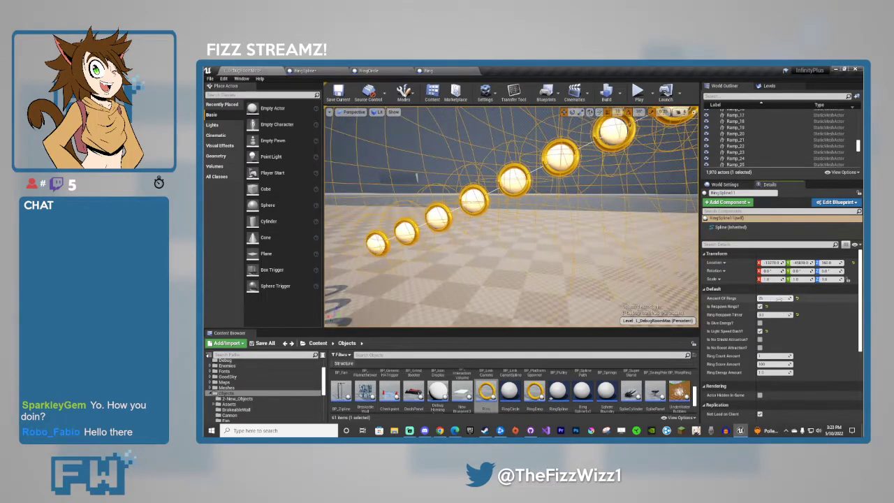
{"action": "key", "text": "Return"}
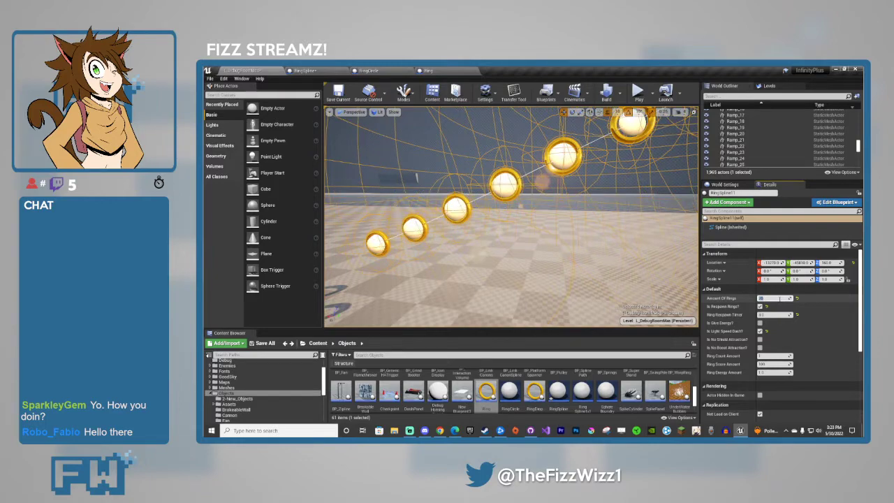
Play-test the level by running through the twenty-ring arch and stop the session.
{"action": "left_click_drag", "start_coordinate": [780, 299], "coordinate": [809, 298]}
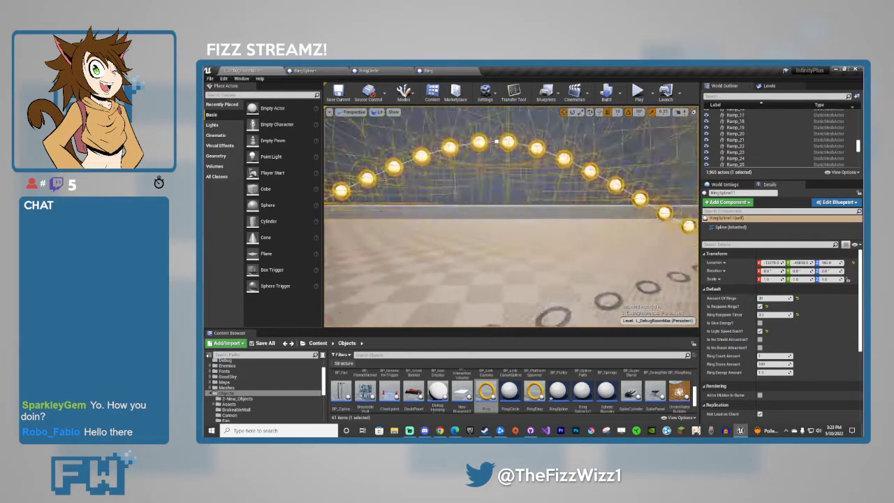
{"action": "key", "text": "s"}
{"action": "mouse_move", "coordinate": [510, 217]}
{"action": "right_mouse_down"}
{"action": "mouse_move", "coordinate": [559, 216]}
{"action": "mouse_move", "coordinate": [510, 217]}
{"action": "right_mouse_up"}
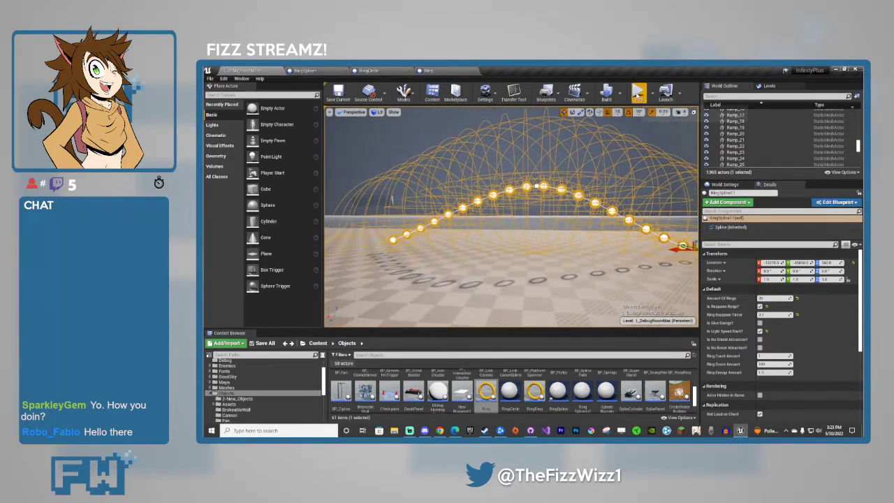
{"action": "left_click", "coordinate": [638, 91]}
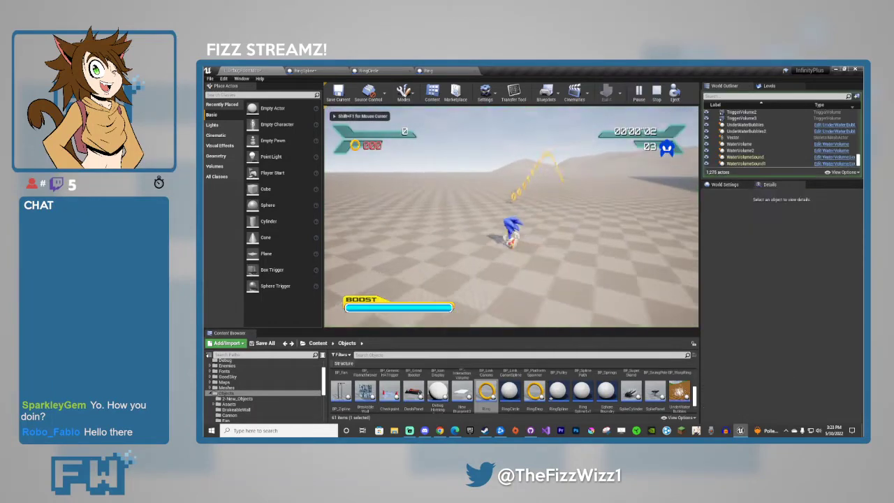
{"action": "key", "text": "w"}
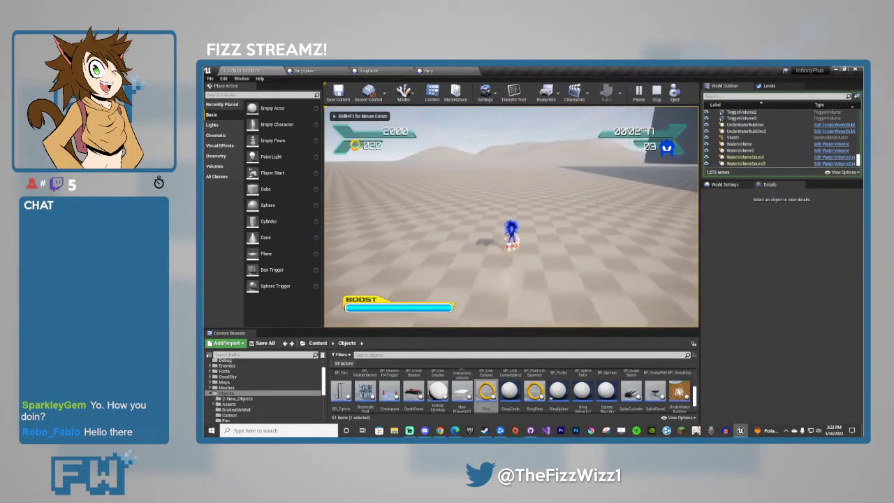
{"action": "key", "text": "shift+F1"}
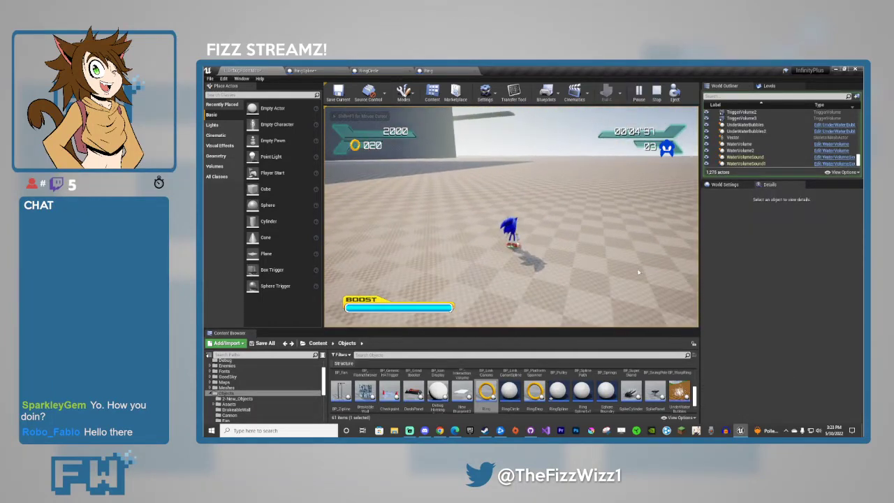
{"action": "key", "text": "Escape"}
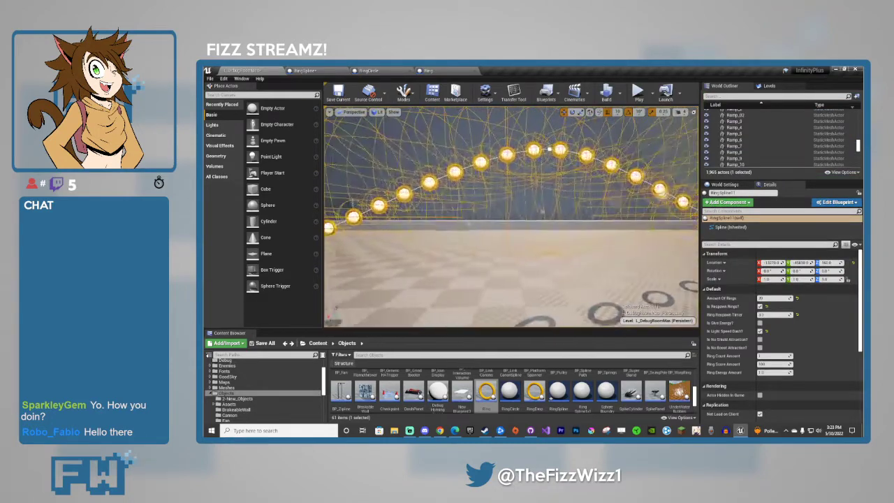
Delete the arch-shaped ring spline from the level.
{"action": "key", "text": "s"}
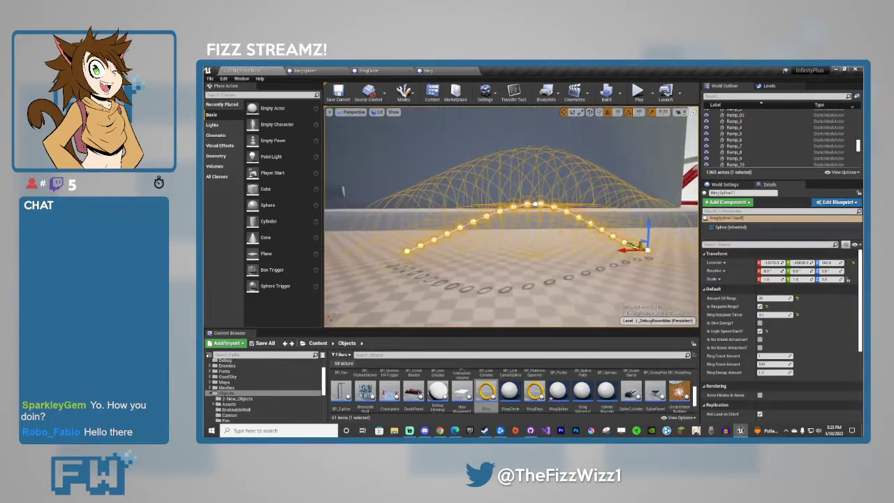
{"action": "key", "text": "a"}
{"action": "key", "text": "Delete"}
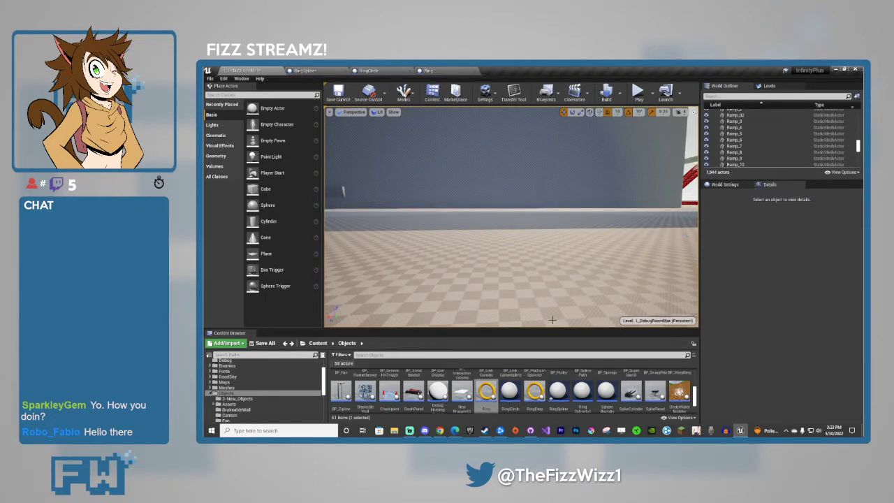
Place a RingCircle object from the Objects folder onto the open checkered floor.
{"action": "right_click_drag", "start_coordinate": [628, 313], "coordinate": [587, 263]}
{"action": "left_click", "coordinate": [626, 150]}
{"action": "scroll", "coordinate": [521, 402], "scroll_direction": "down", "scroll_amount": 1}
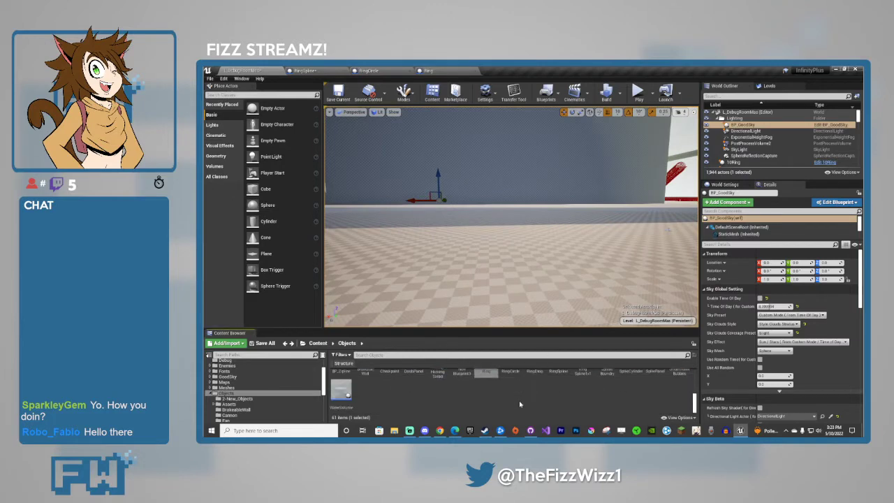
{"action": "scroll", "coordinate": [510, 400], "scroll_direction": "up", "scroll_amount": 1}
{"action": "scroll", "coordinate": [505, 399], "scroll_direction": "down", "scroll_amount": 1}
{"action": "scroll", "coordinate": [505, 399], "scroll_direction": "up", "scroll_amount": 1}
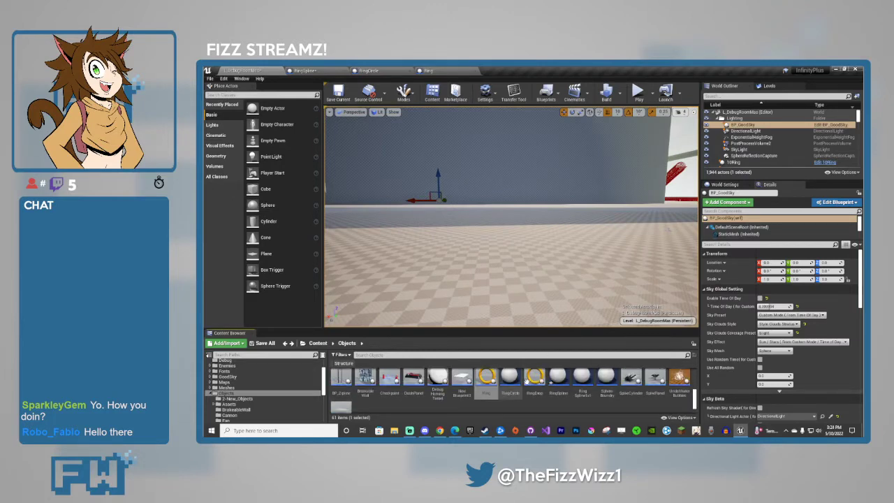
{"action": "left_click_drag", "start_coordinate": [510, 379], "coordinate": [543, 253]}
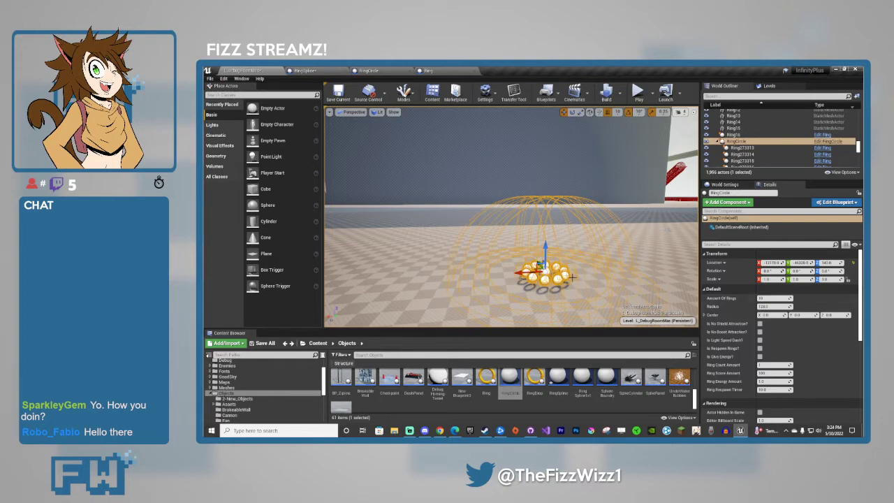
Enlarge the ring circle to a radius of 3000 and view the whole circle from above.
{"action": "left_click", "coordinate": [777, 307]}
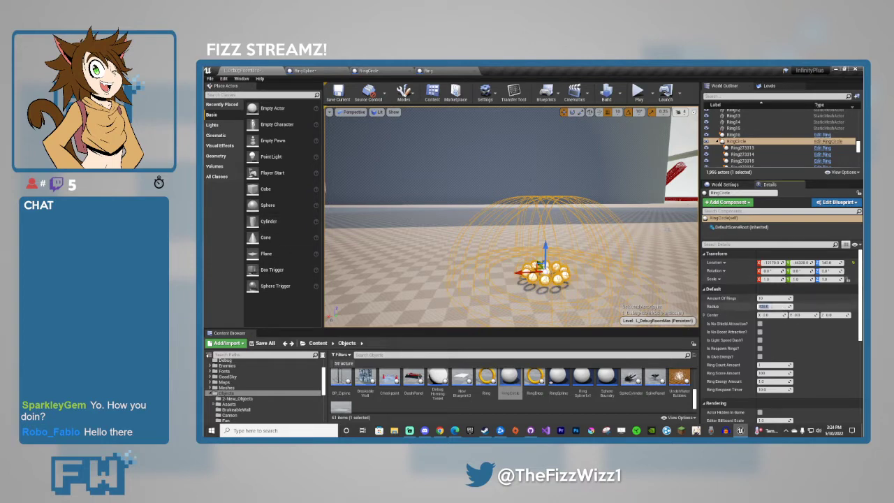
{"action": "type", "text": "0"}
{"action": "key", "text": "Return"}
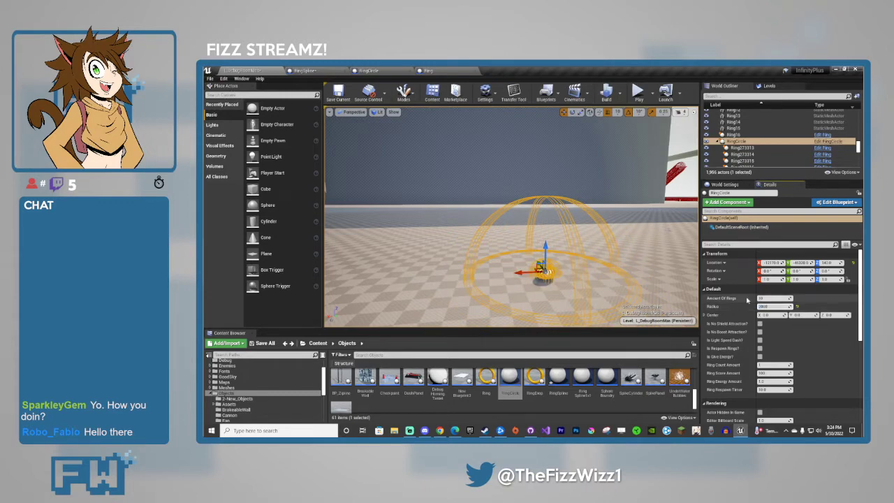
{"action": "key", "text": "Return"}
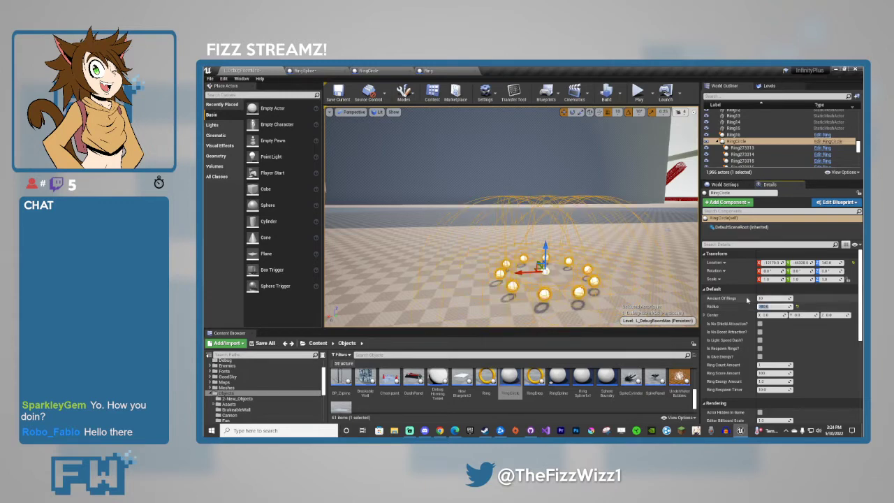
{"action": "key", "text": "Return"}
{"action": "key", "text": "s"}
{"action": "right_click_drag", "start_coordinate": [571, 236], "coordinate": [584, 269]}
{"action": "scroll", "coordinate": [403, 121], "scroll_direction": "up", "scroll_amount": 3}
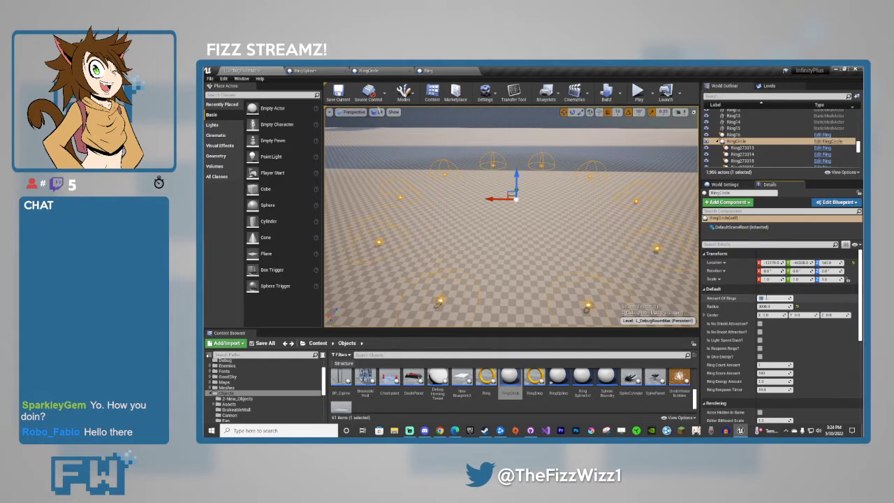
Raise the ring circle's amount of rings in stages up to 60.
{"action": "key", "text": "Return"}
{"action": "type", "text": "3"}
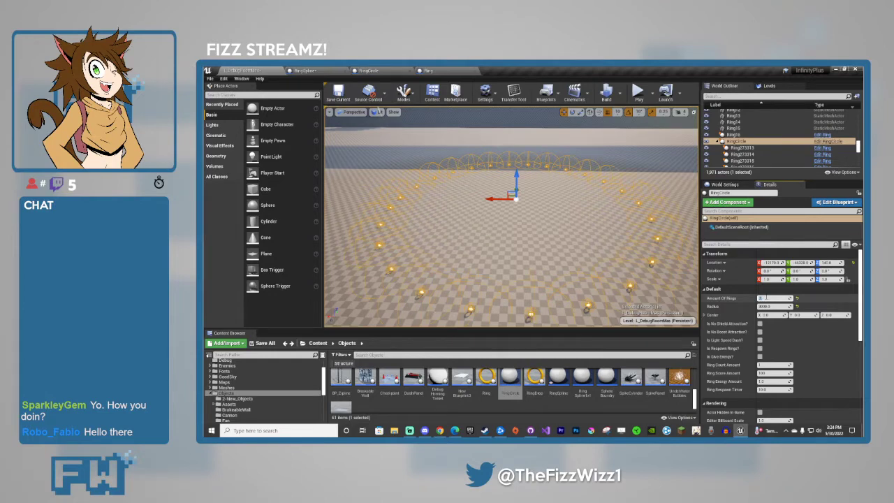
{"action": "type", "text": "0"}
{"action": "key", "text": "Return"}
{"action": "type", "text": "40"}
{"action": "key", "text": "Return"}
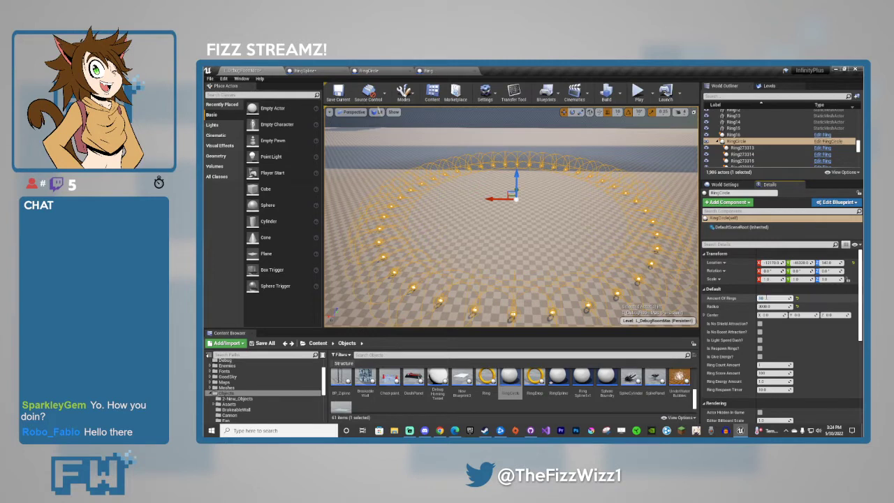
{"action": "type", "text": "50"}
{"action": "key", "text": "Return"}
{"action": "type", "text": "60"}
{"action": "key", "text": "Return"}
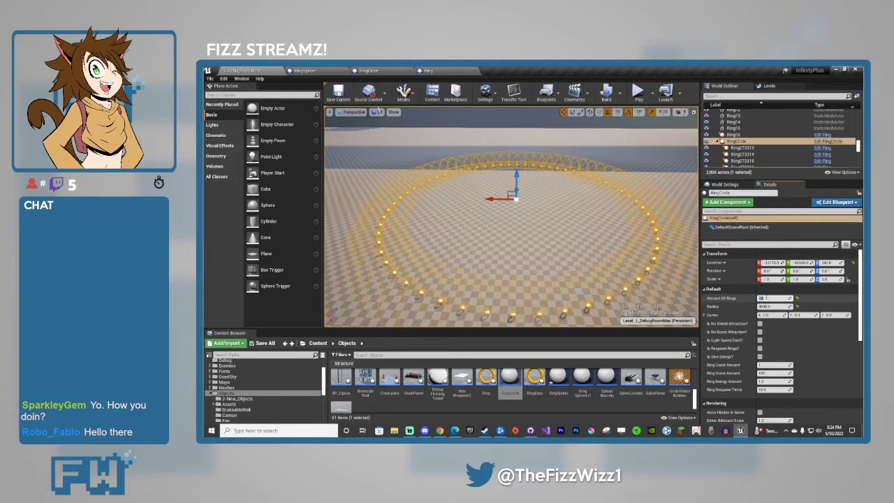
Enable light speed dash on the ring circle, briefly play-test it and stop the session.
{"action": "left_click", "coordinate": [760, 340]}
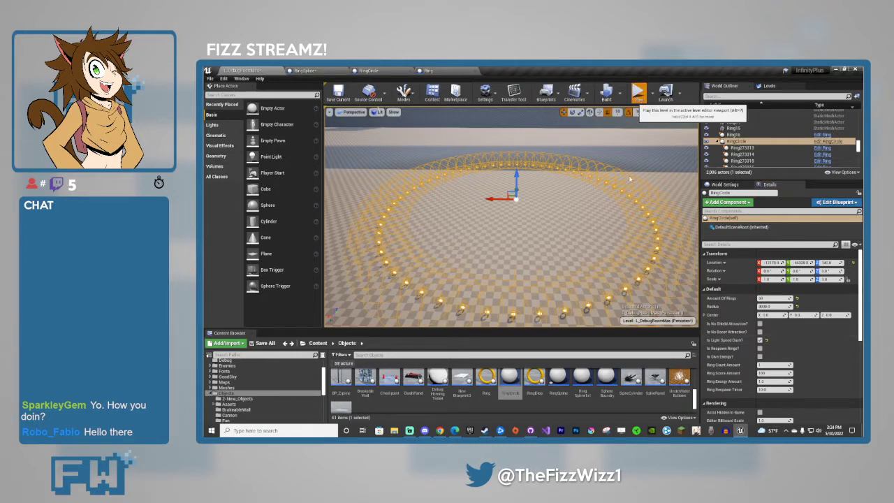
{"action": "left_click", "coordinate": [610, 235]}
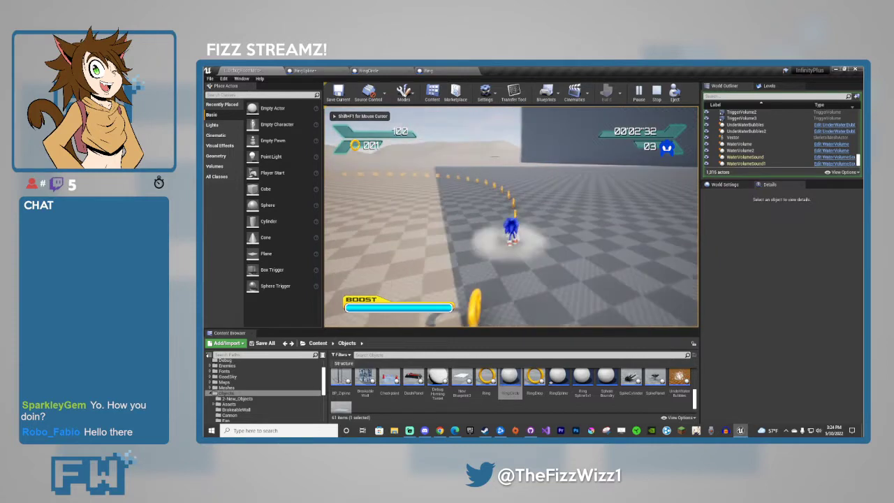
{"action": "key", "text": "Escape"}
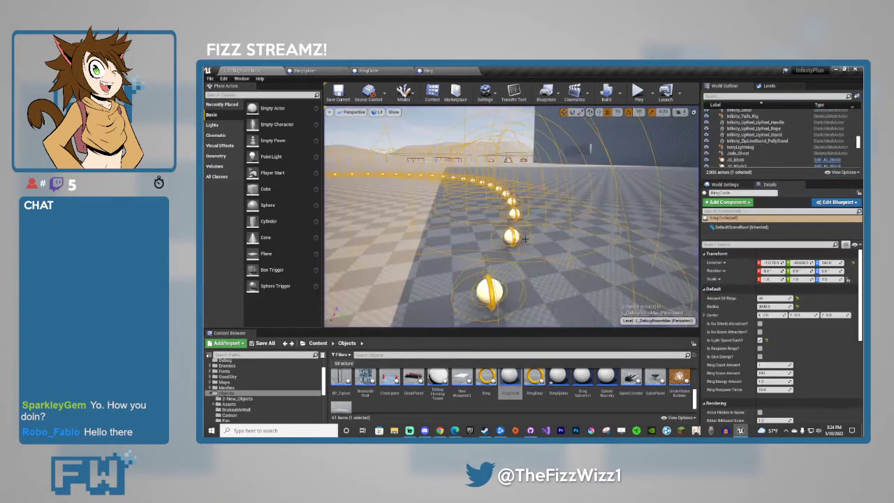
Raise the ring circle higher above the floor and increase its amount of rings to 65, finally to 70.
{"action": "key", "text": "f"}
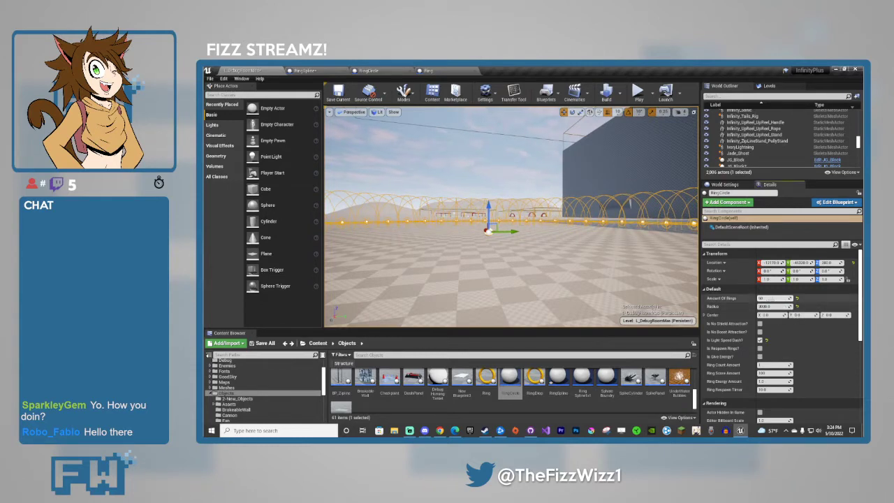
{"action": "key", "text": "Return"}
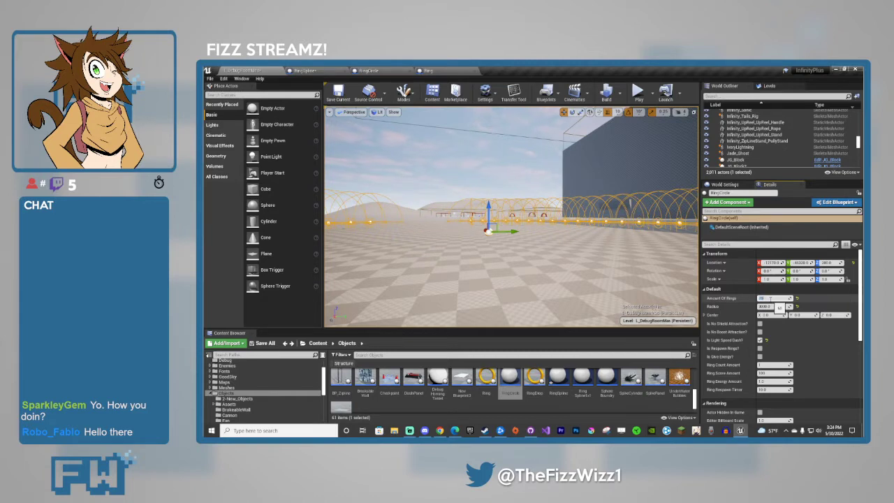
{"action": "scroll", "coordinate": [771, 298], "scroll_direction": "up", "scroll_amount": 5}
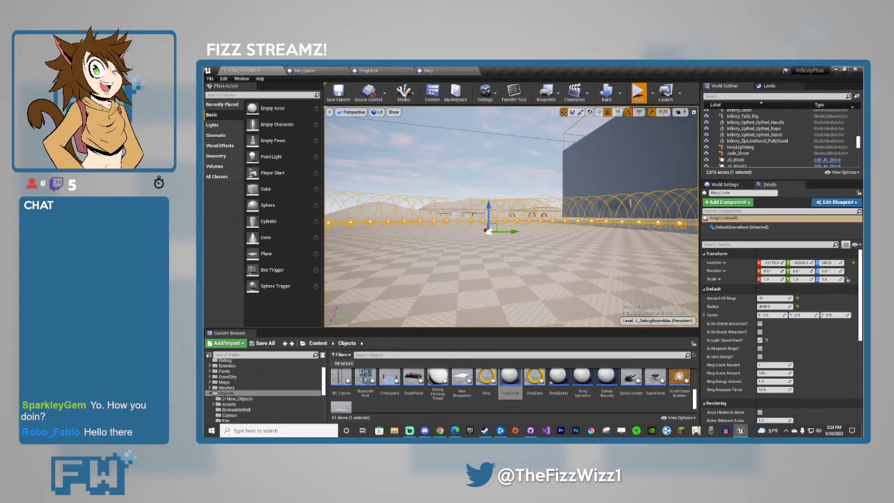
Play-test a light speed dash around the seventy-ring circle and stop the session.
{"action": "left_click", "coordinate": [639, 93]}
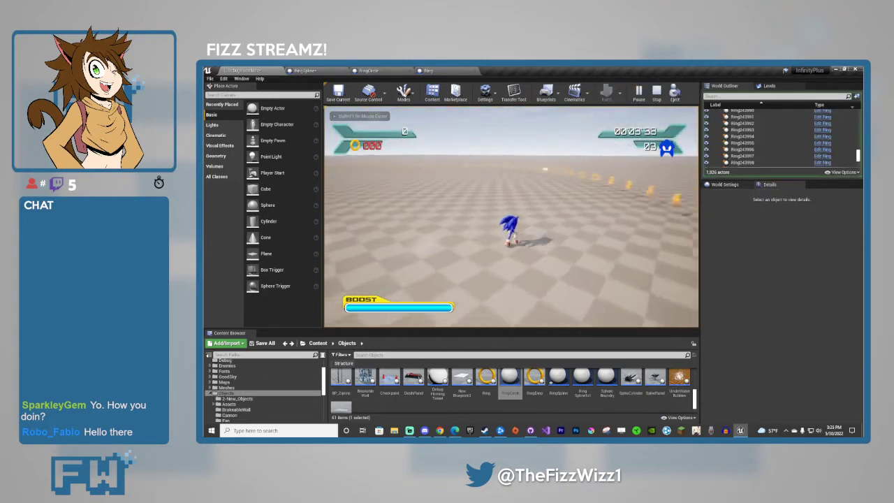
{"action": "key", "text": "w"}
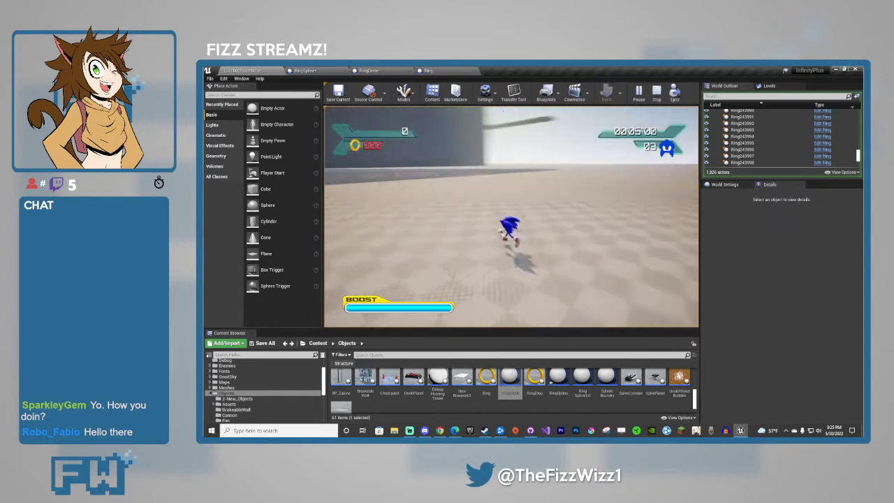
{"action": "key", "text": "w"}
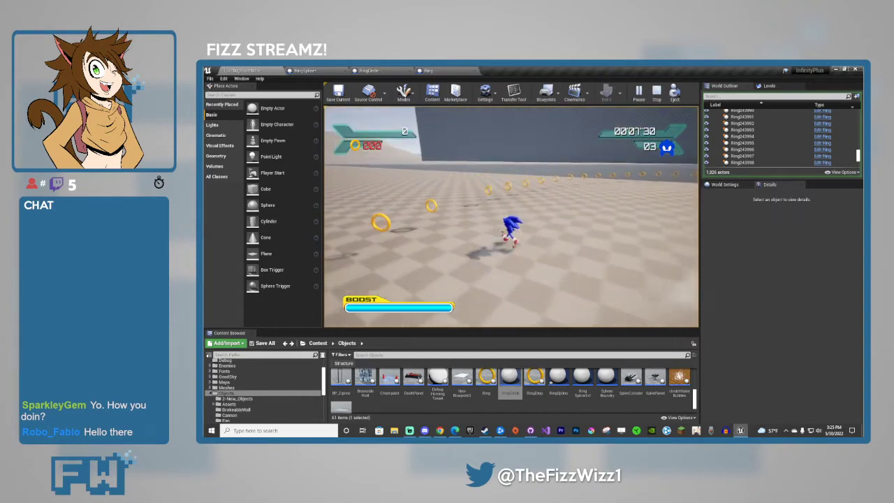
{"action": "key", "text": "w"}
{"action": "key", "text": "w"}
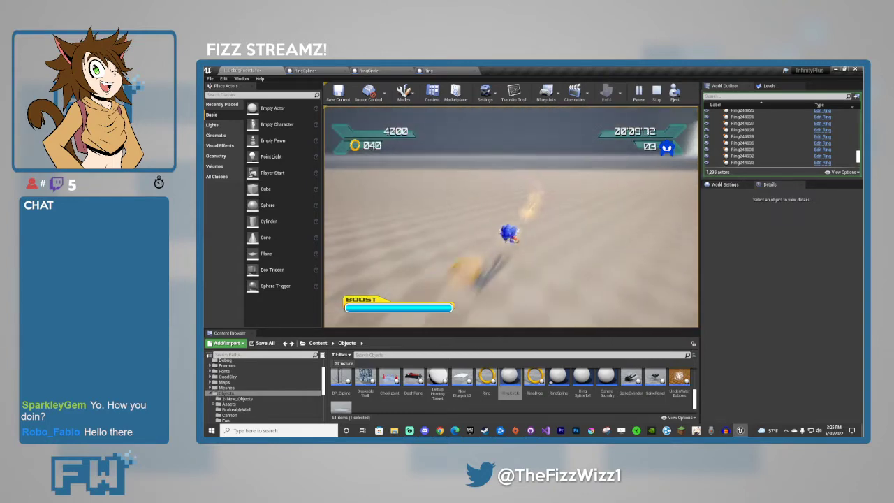
{"action": "key", "text": "w"}
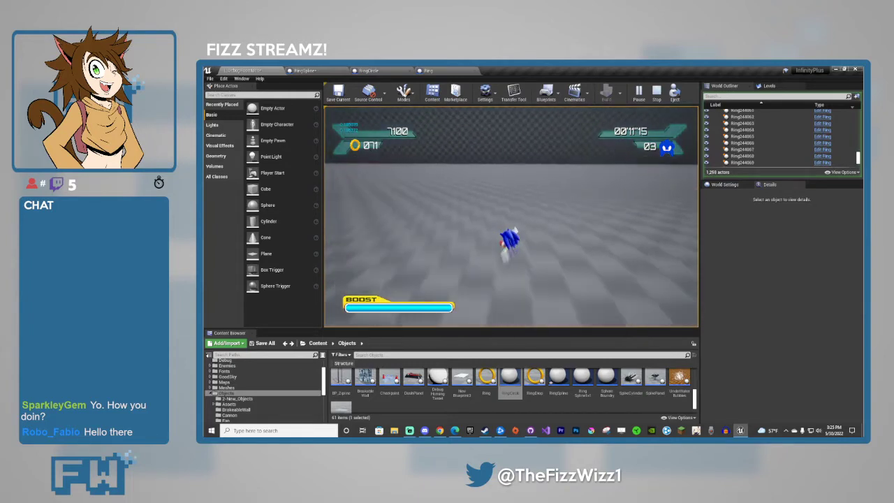
{"action": "key", "text": "Escape"}
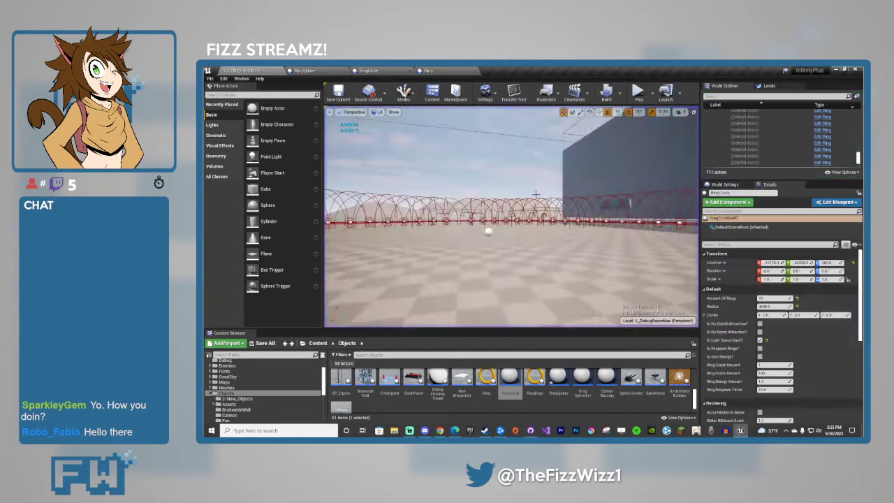
Delete the large ring circle from the level.
{"action": "key", "text": "w"}
{"action": "right_click_drag", "start_coordinate": [511, 218], "coordinate": [634, 218]}
{"action": "key", "text": "a"}
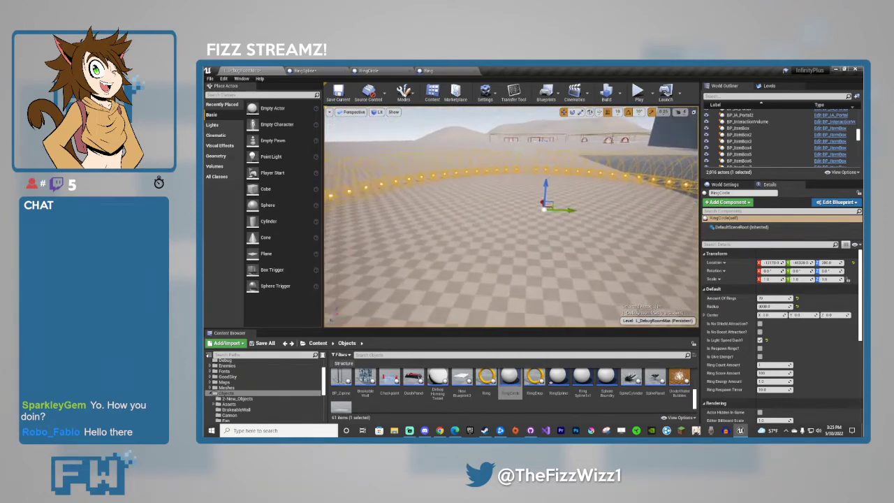
{"action": "right_click_drag", "start_coordinate": [489, 222], "coordinate": [489, 215]}
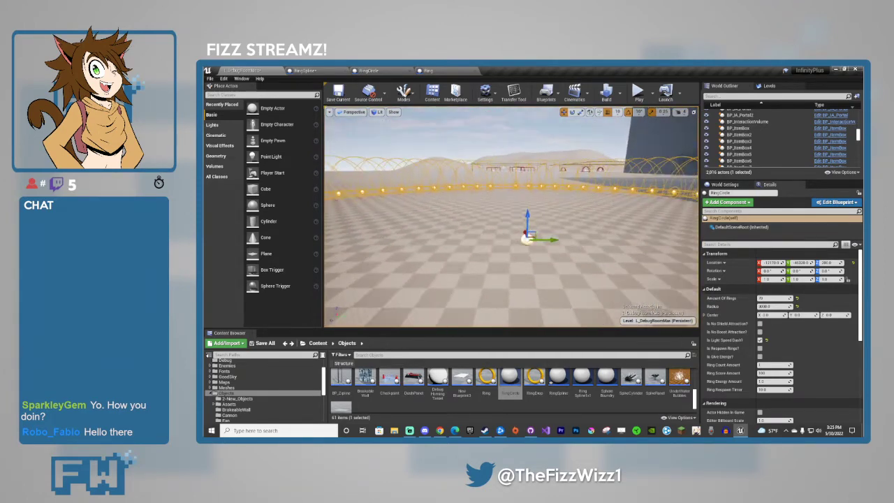
{"action": "key", "text": "Delete"}
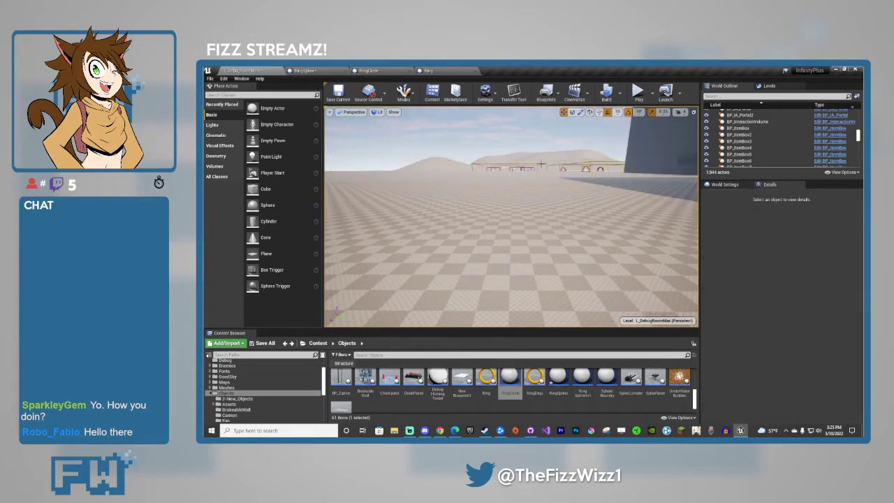
Place the ring spline variant listed beside RingSpline in the Objects folder onto the floor and select its vertical move handle.
{"action": "left_click", "coordinate": [532, 131]}
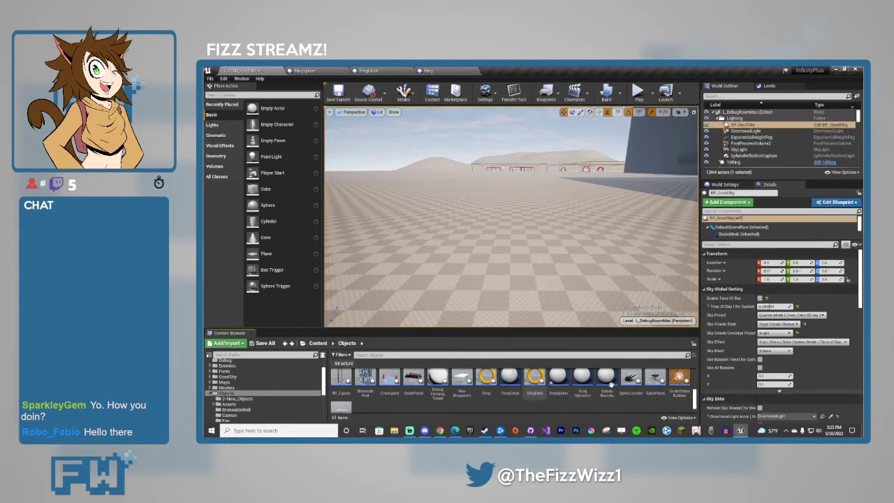
{"action": "left_click_drag", "start_coordinate": [582, 381], "coordinate": [571, 302]}
{"action": "left_click", "coordinate": [549, 242]}
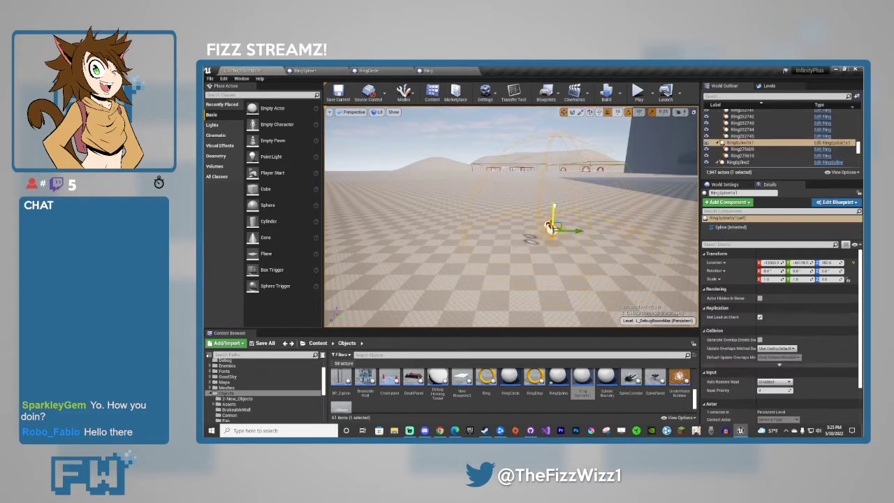
Inspect the newly placed two-ring spline variant up close and delete it from the level.
{"action": "key", "text": "w"}
{"action": "right_click_drag", "start_coordinate": [549, 242], "coordinate": [672, 244]}
{"action": "key", "text": "s"}
{"action": "right_click_drag", "start_coordinate": [549, 225], "coordinate": [528, 271]}
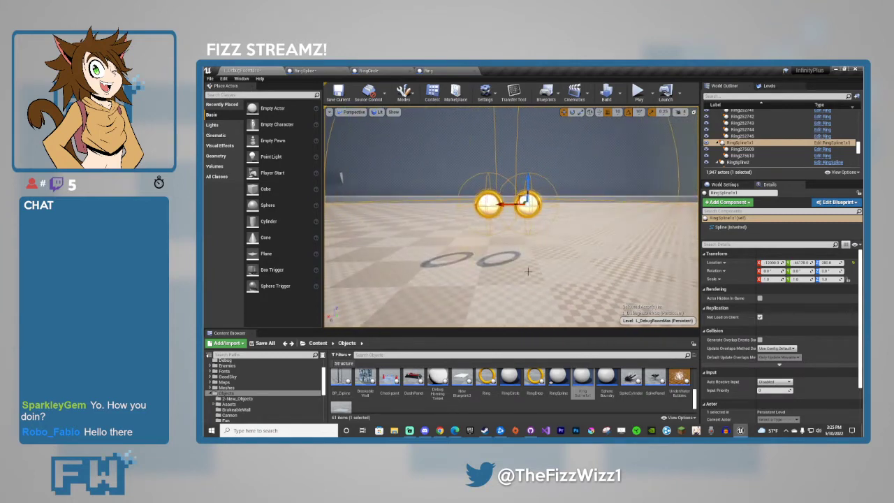
{"action": "key", "text": "Delete"}
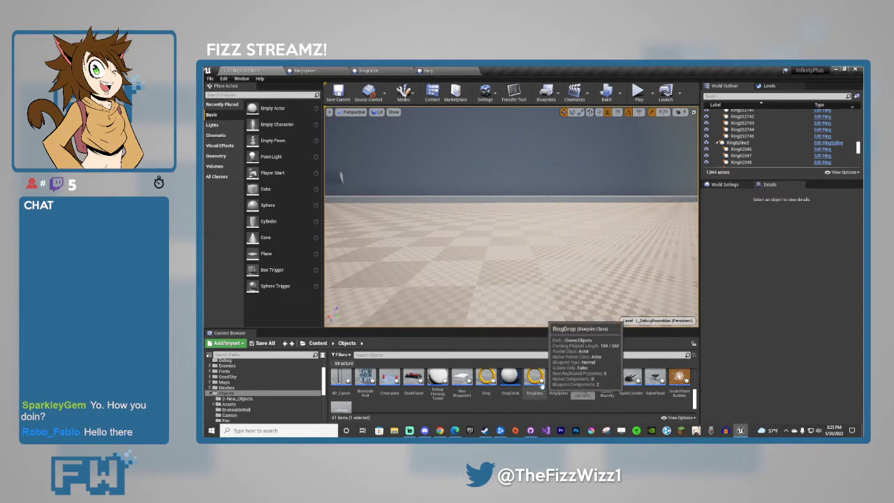
Place two single Ring objects side by side on the floor and delete both of them.
{"action": "left_click_drag", "start_coordinate": [486, 377], "coordinate": [544, 273]}
{"action": "left_click", "coordinate": [475, 279]}
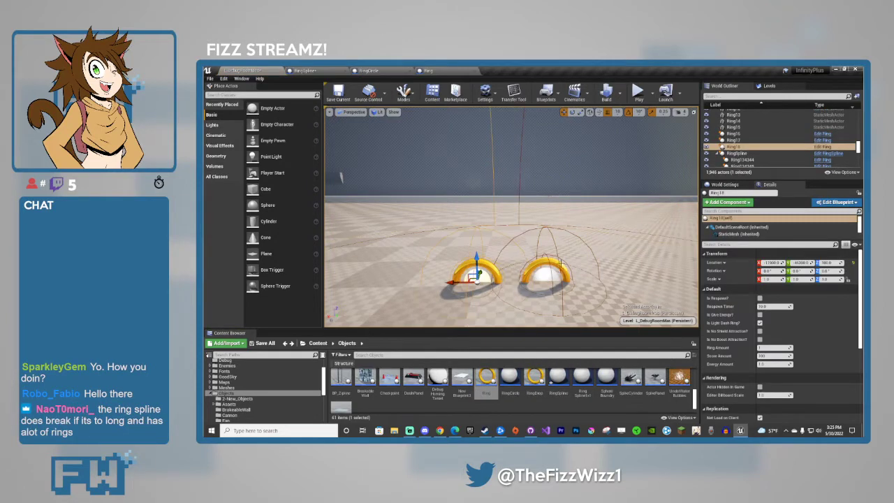
{"action": "left_click", "coordinate": [542, 274], "text": "ctrl"}
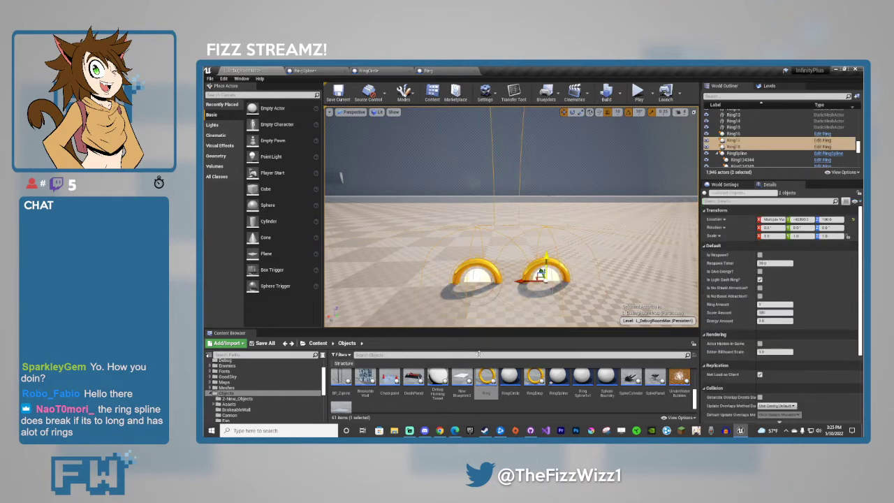
{"action": "key", "text": "Delete"}
Place a RingSpline from the Objects folder on the open floor and raise it slightly above the ground.
{"action": "mouse_move", "coordinate": [538, 273]}
{"action": "right_mouse_down"}
{"action": "mouse_move", "coordinate": [461, 241]}
{"action": "mouse_move", "coordinate": [518, 239]}
{"action": "mouse_move", "coordinate": [510, 261]}
{"action": "mouse_move", "coordinate": [495, 253]}
{"action": "right_mouse_up"}
{"action": "key", "text": "s"}
{"action": "key", "text": "s"}
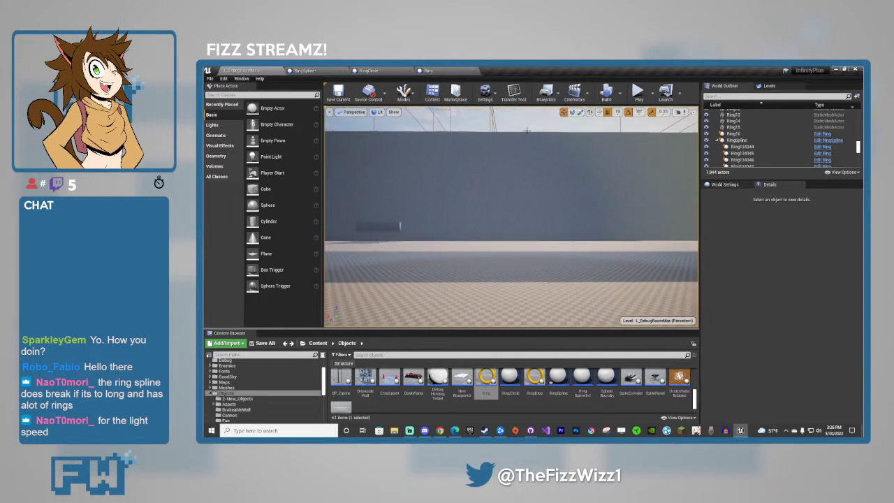
{"action": "left_click", "coordinate": [527, 124]}
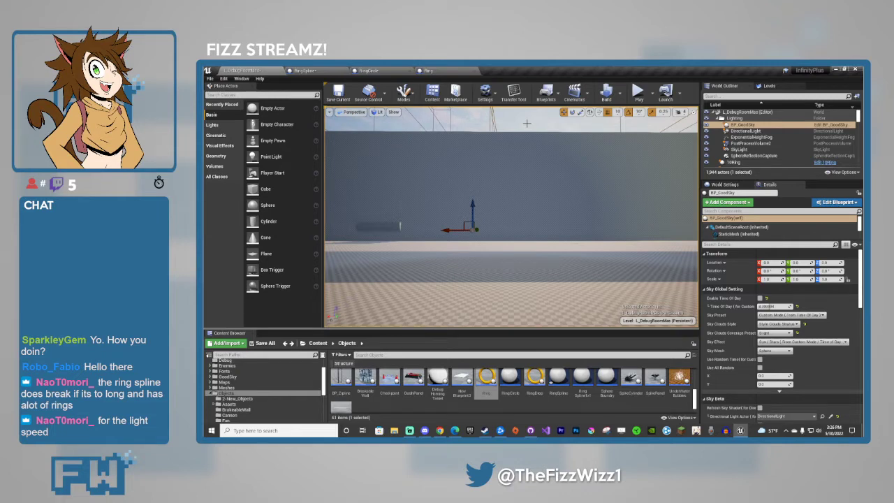
{"action": "right_click_drag", "start_coordinate": [529, 252], "coordinate": [535, 314]}
{"action": "left_click_drag", "start_coordinate": [558, 381], "coordinate": [578, 218]}
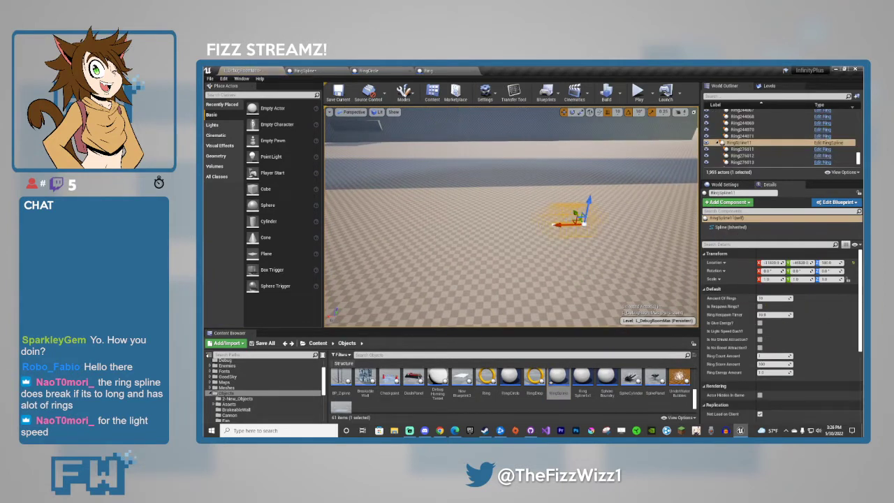
{"action": "key", "text": "w"}
{"action": "right_click_drag", "start_coordinate": [578, 218], "coordinate": [581, 174]}
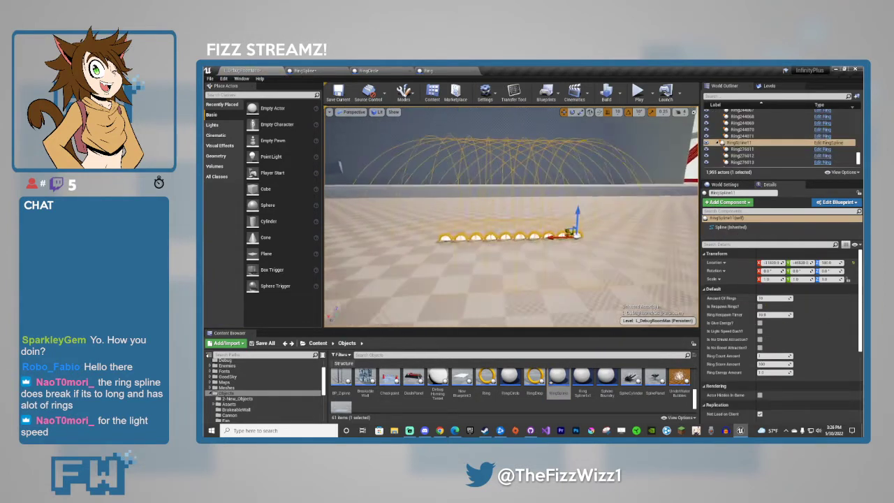
{"action": "left_click_drag", "start_coordinate": [581, 213], "coordinate": [582, 203]}
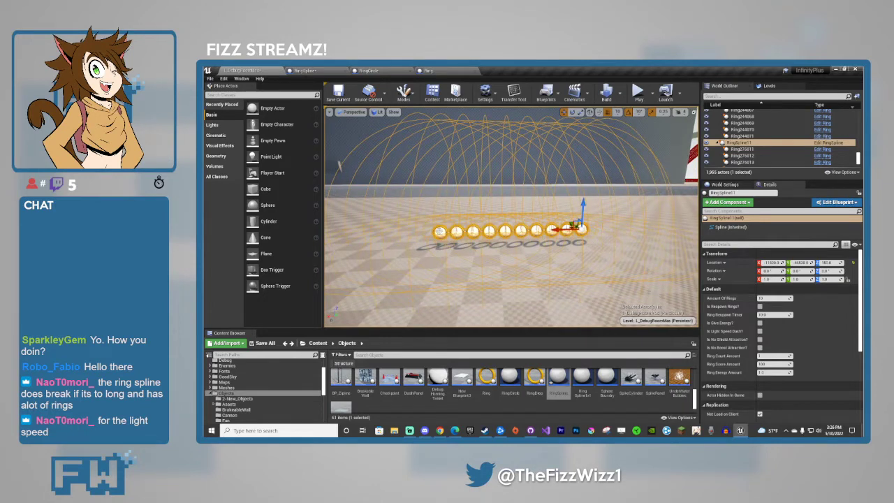
Stretch the new ring spline into a long straight line and set its amount of rings to 100.
{"action": "key", "text": "e"}
{"action": "right_click_drag", "start_coordinate": [500, 268], "coordinate": [447, 272]}
{"action": "key", "text": "w"}
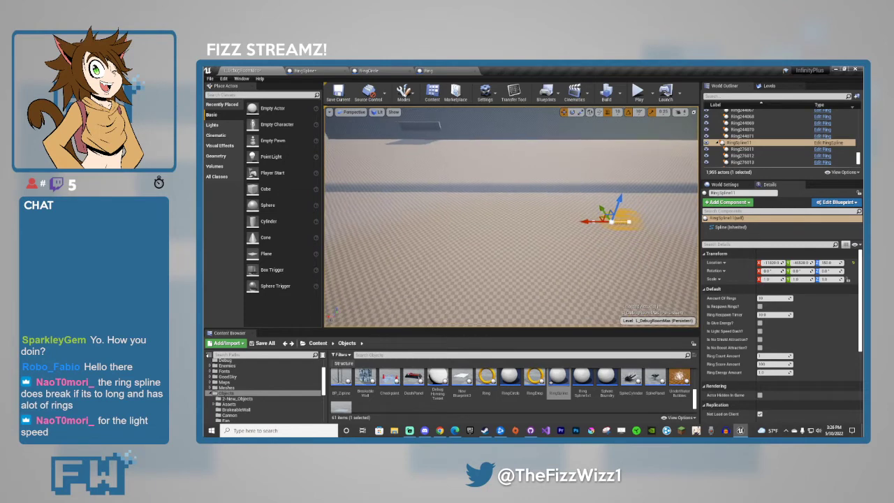
{"action": "right_click_drag", "start_coordinate": [585, 220], "coordinate": [587, 220]}
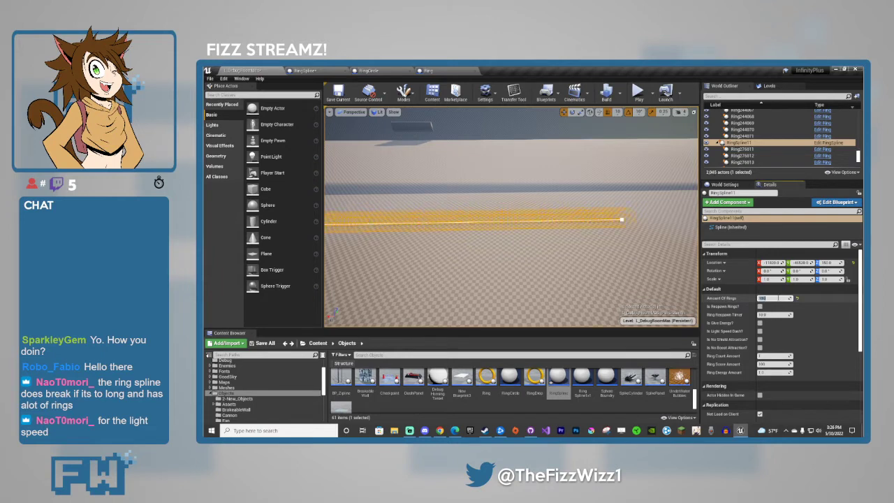
{"action": "key", "text": "w"}
{"action": "mouse_move", "coordinate": [512, 217]}
{"action": "right_mouse_down"}
{"action": "mouse_move", "coordinate": [519, 204]}
{"action": "mouse_move", "coordinate": [512, 208]}
{"action": "right_mouse_up"}
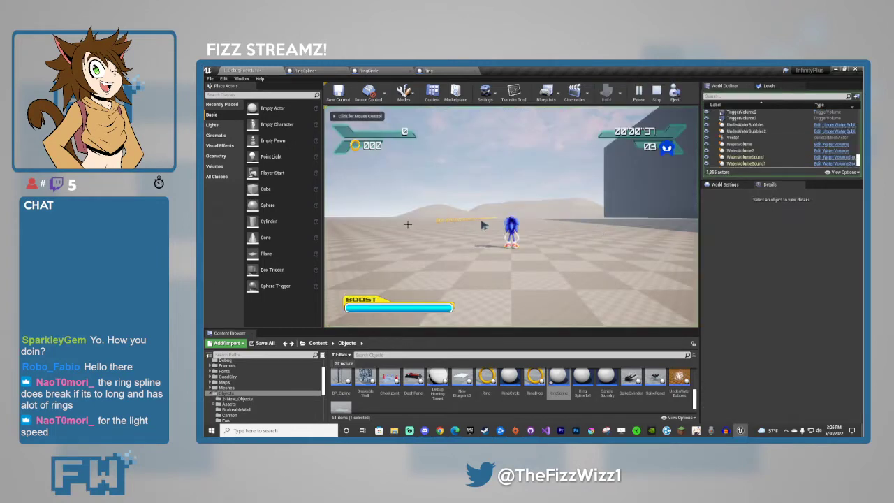
Stop the play session, enable the light speed dash option on the 100-ring spline and play-test the dash along it.
{"action": "key", "text": "Escape"}
{"action": "left_click", "coordinate": [760, 331]}
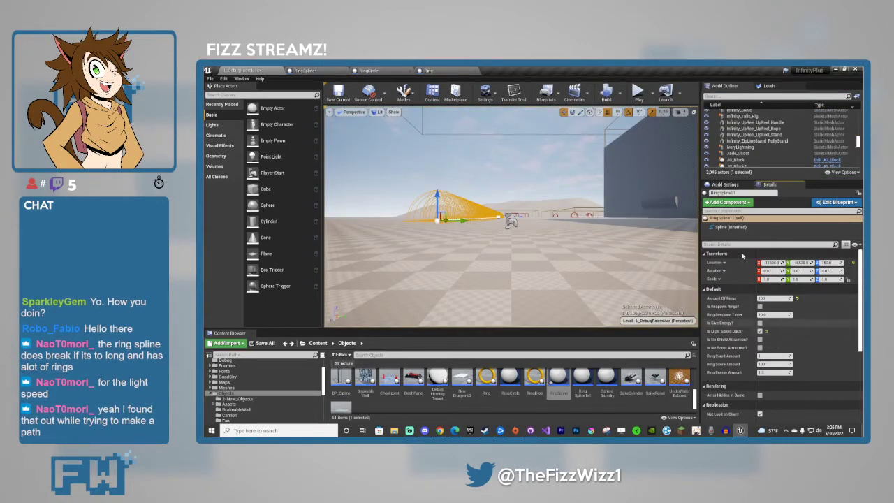
{"action": "left_click", "coordinate": [602, 241]}
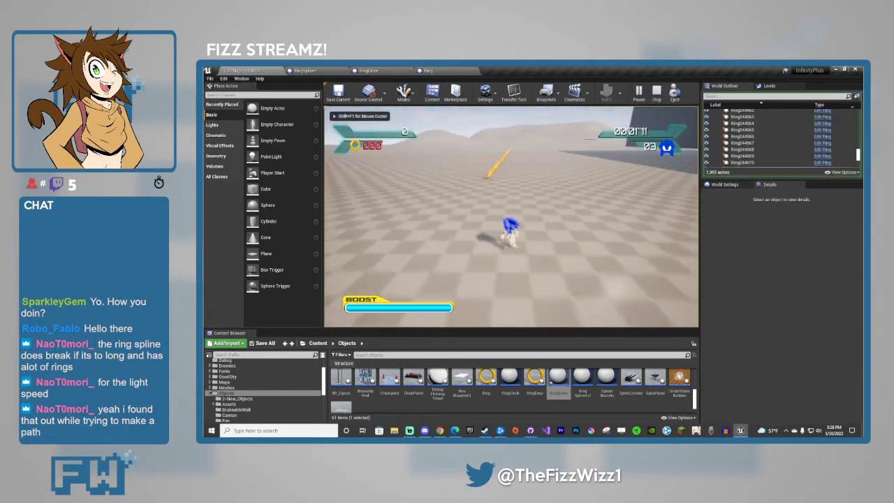
{"action": "key", "text": "w"}
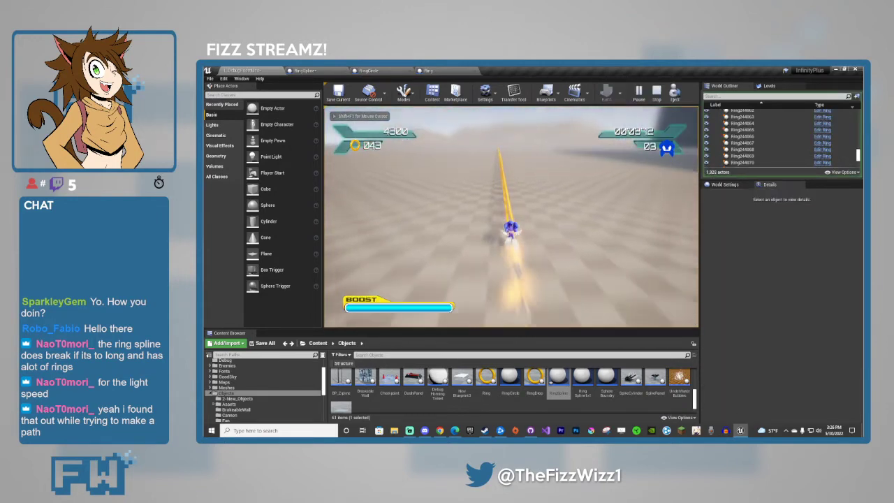
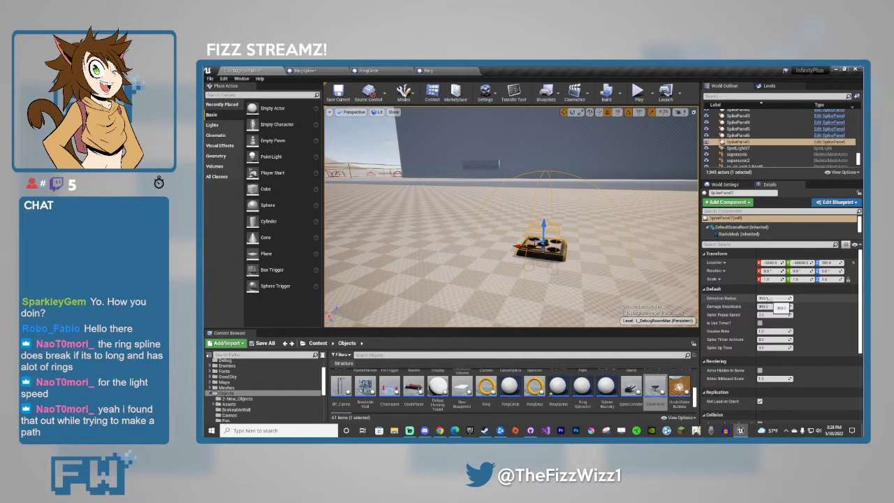
Enable the Is Use Timer option on the spike panel and move the panel closer to the player start.
{"action": "left_click", "coordinate": [760, 322]}
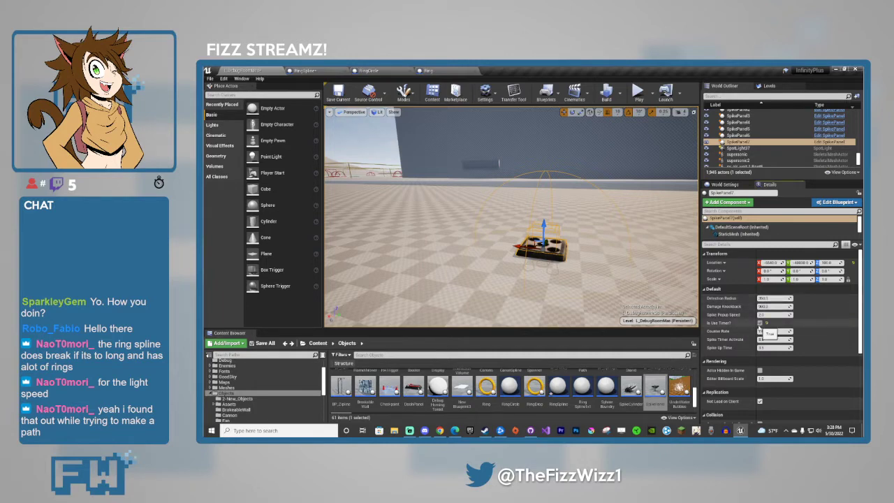
{"action": "left_click", "coordinate": [637, 92]}
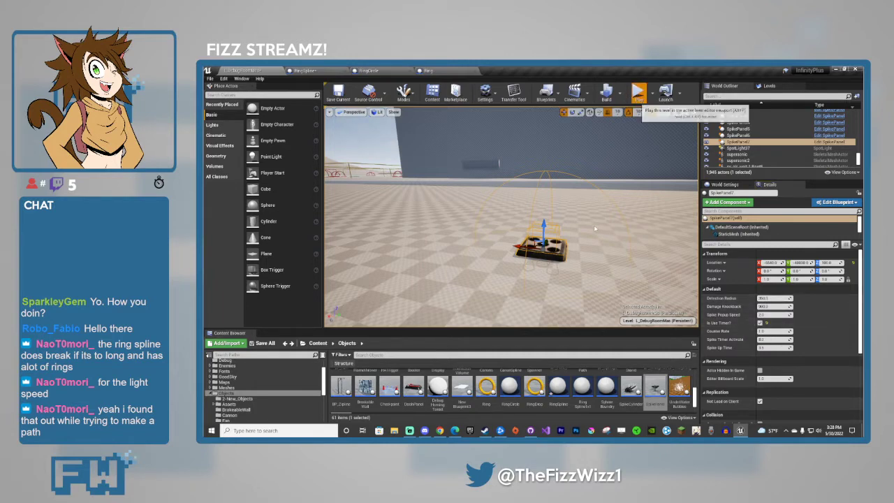
{"action": "key", "text": "Escape"}
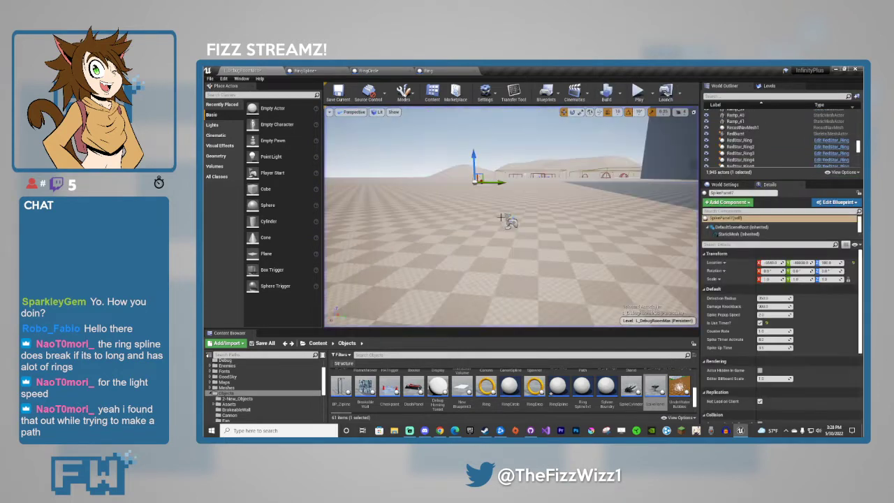
{"action": "right_click_drag", "start_coordinate": [486, 190], "coordinate": [494, 236]}
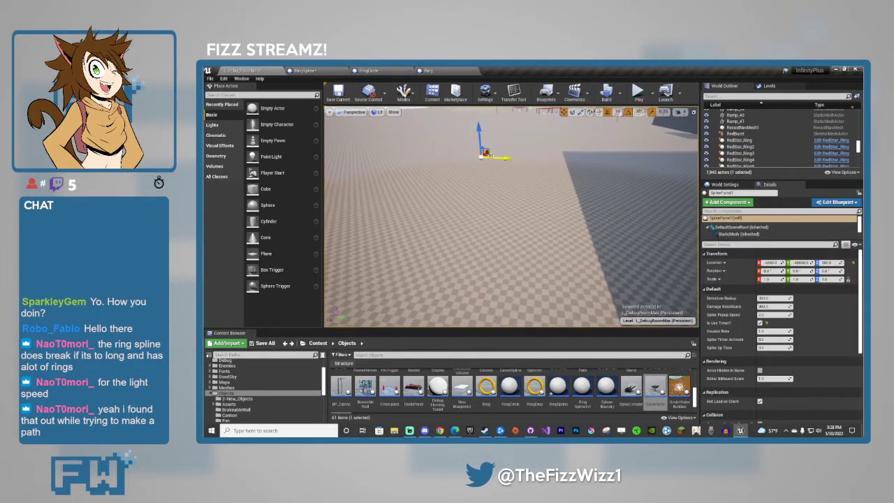
{"action": "left_click_drag", "start_coordinate": [496, 156], "coordinate": [545, 259]}
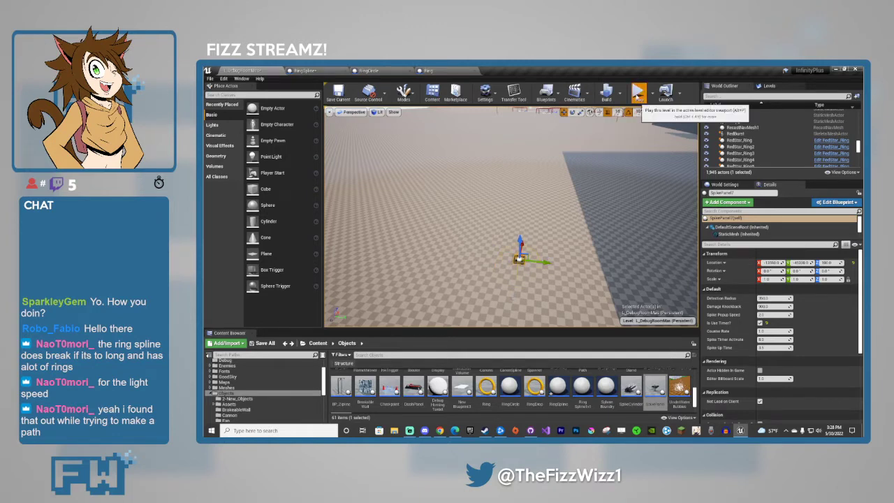
Play-test the timed spike panel by approaching it with the character and stop the session.
{"action": "key", "text": "alt+p"}
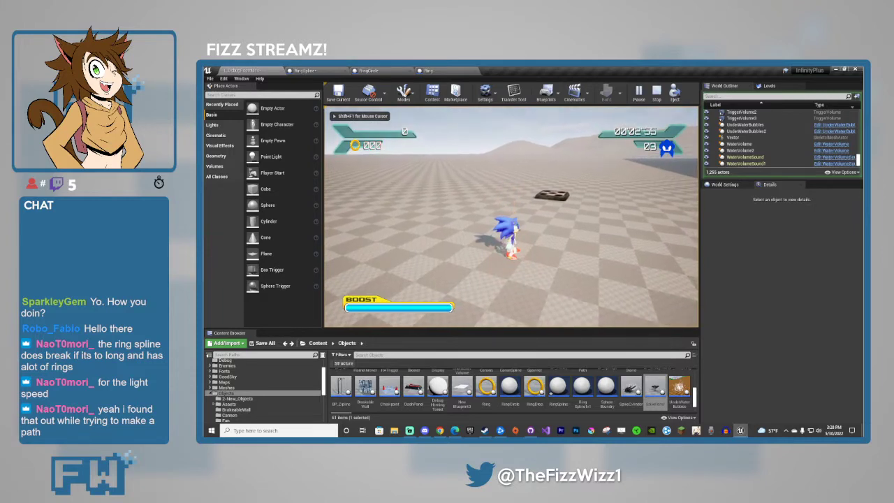
{"action": "key", "text": "w"}
{"action": "key", "text": "w"}
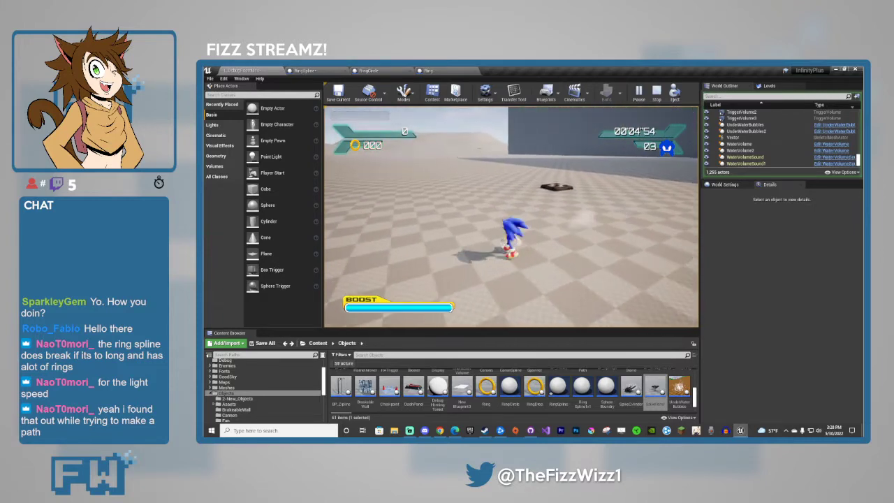
{"action": "key", "text": "w"}
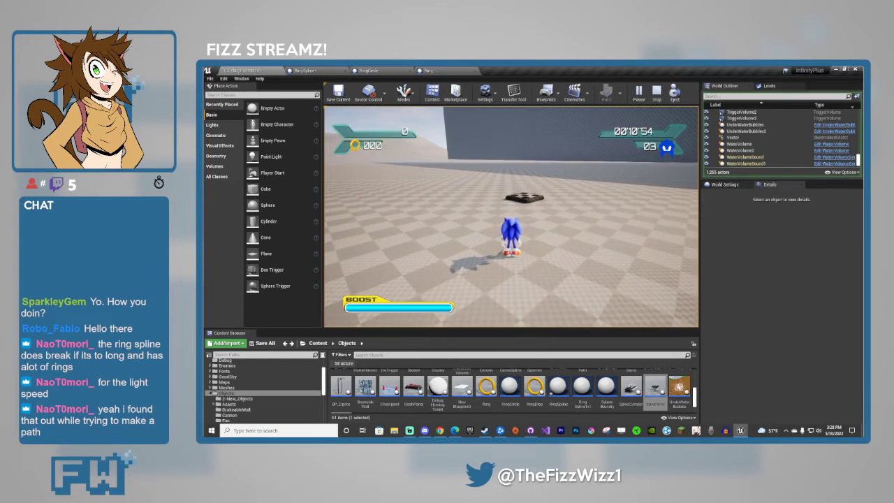
{"action": "key", "text": "w"}
{"action": "key", "text": "Escape"}
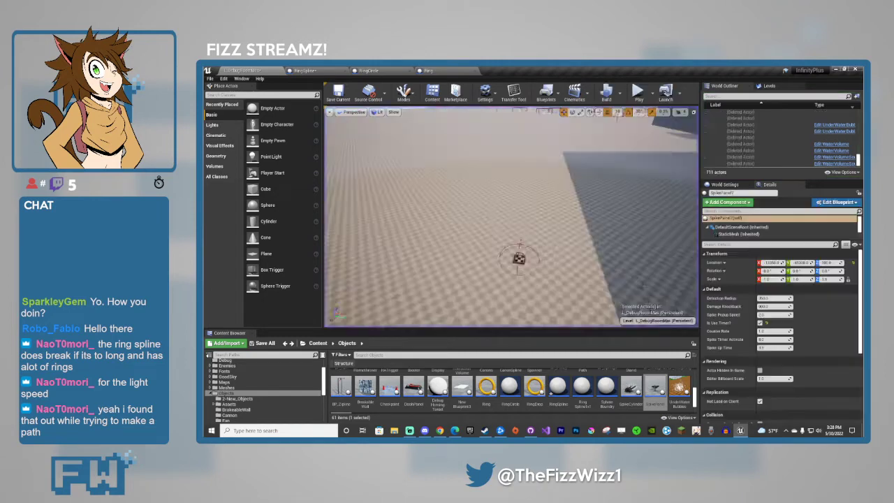
Try a larger detection radius on the spike panel and reset the radius to its default.
{"action": "key", "text": "f"}
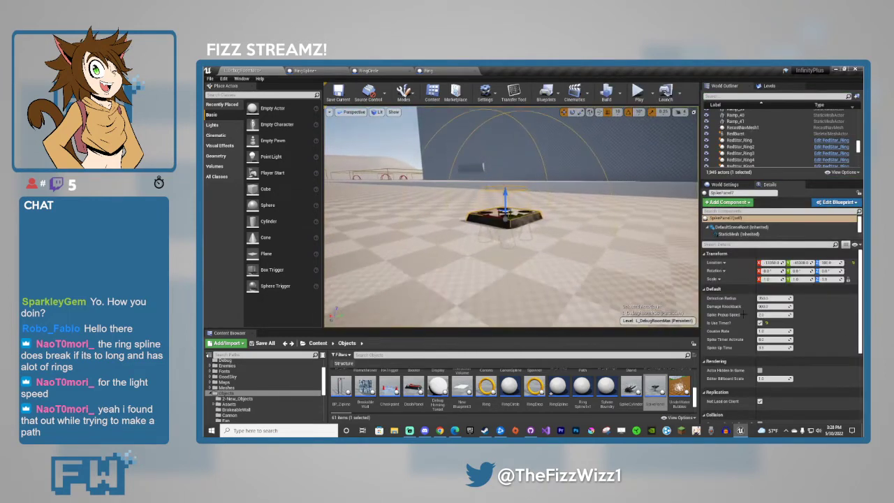
{"action": "left_click_drag", "start_coordinate": [769, 299], "coordinate": [784, 298]}
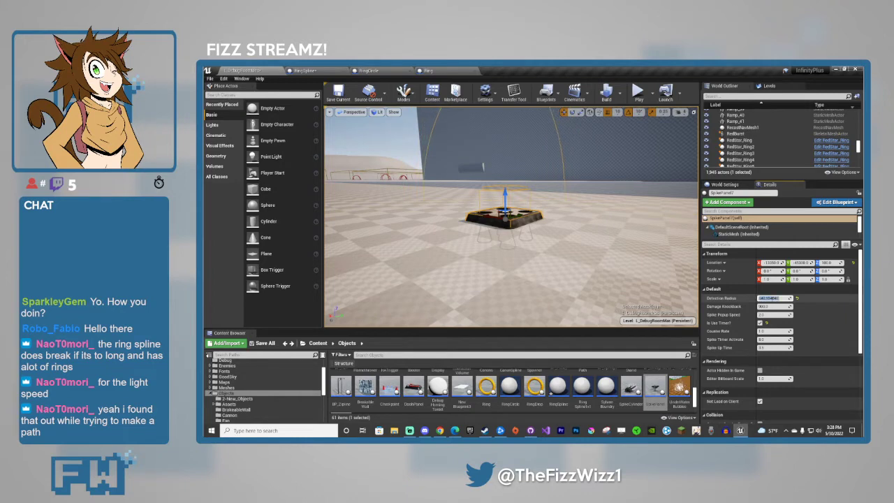
{"action": "left_click", "coordinate": [798, 299]}
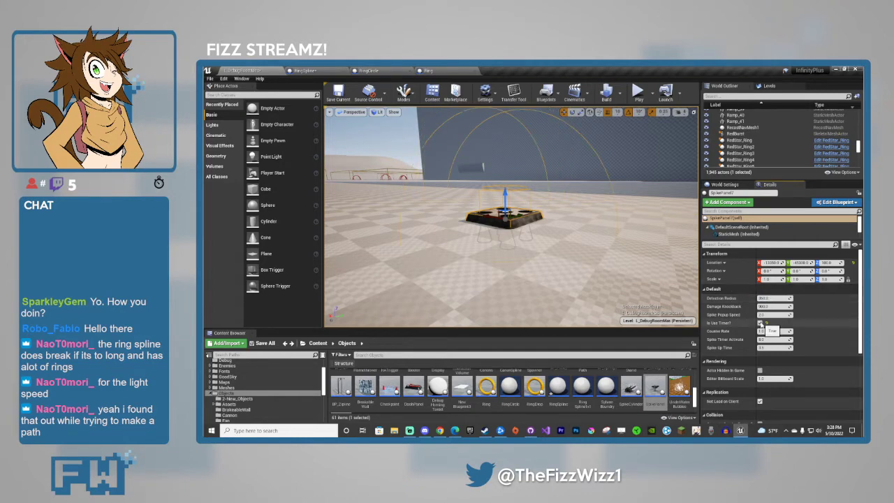
Play-test how the spike panel reacts to proximity by repeatedly running the character toward it and away again.
{"action": "left_click", "coordinate": [632, 259]}
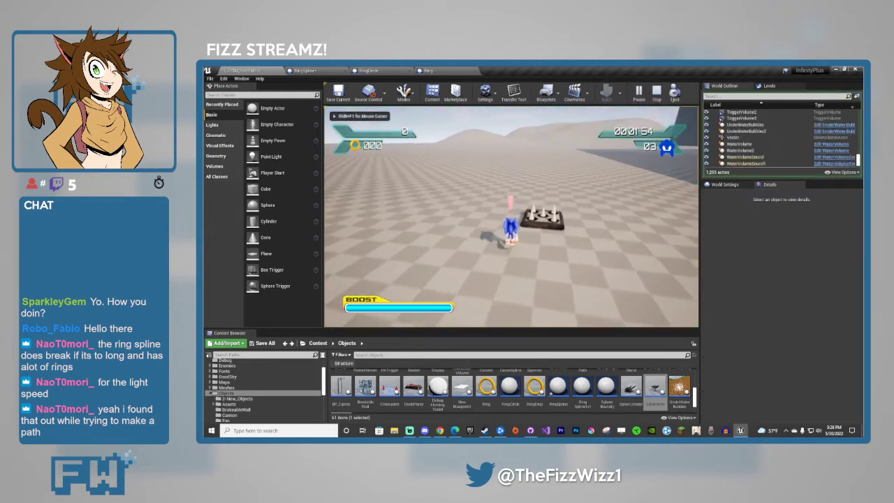
{"action": "key", "text": "w"}
{"action": "key", "text": "s"}
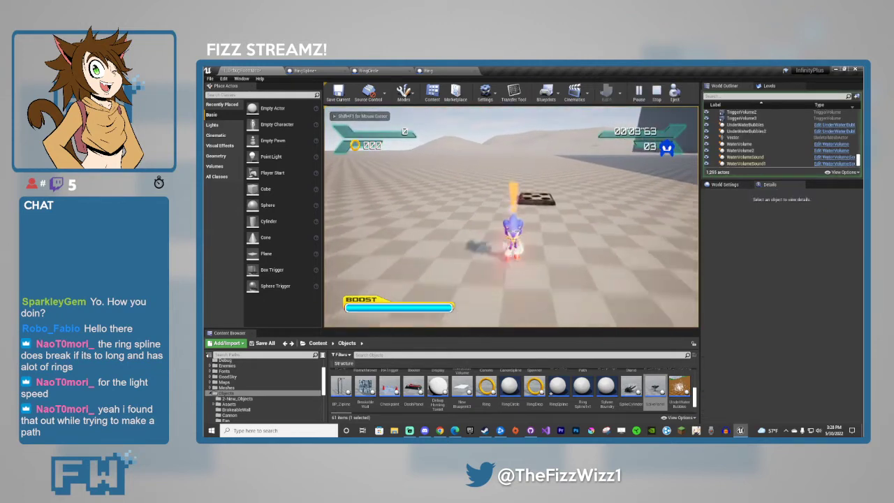
{"action": "key", "text": "w"}
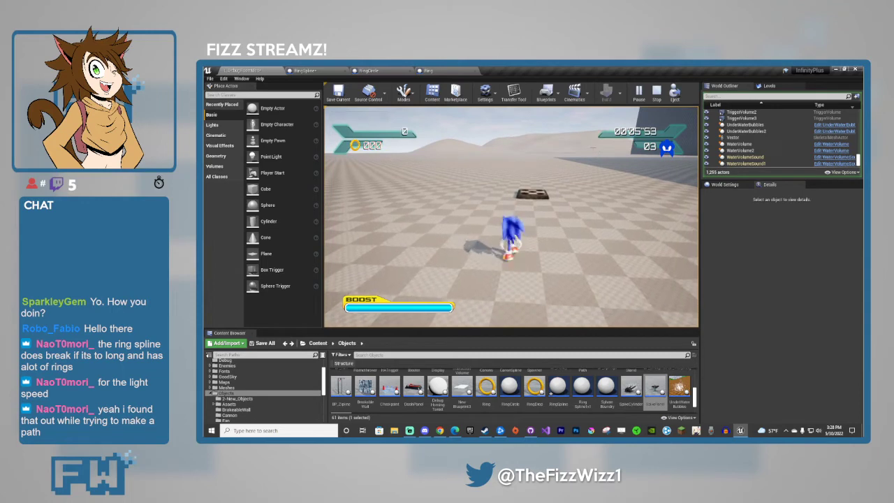
{"action": "key", "text": "s"}
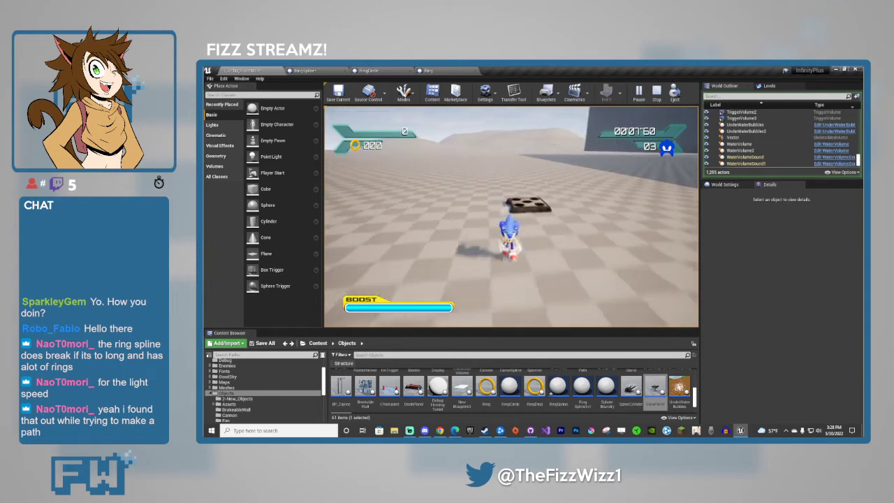
{"action": "key", "text": "w"}
{"action": "key", "text": "s"}
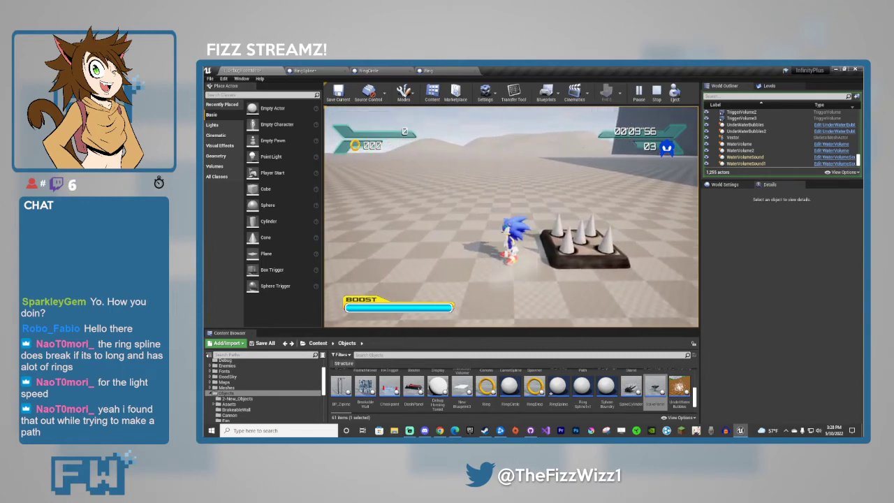
{"action": "key", "text": "w"}
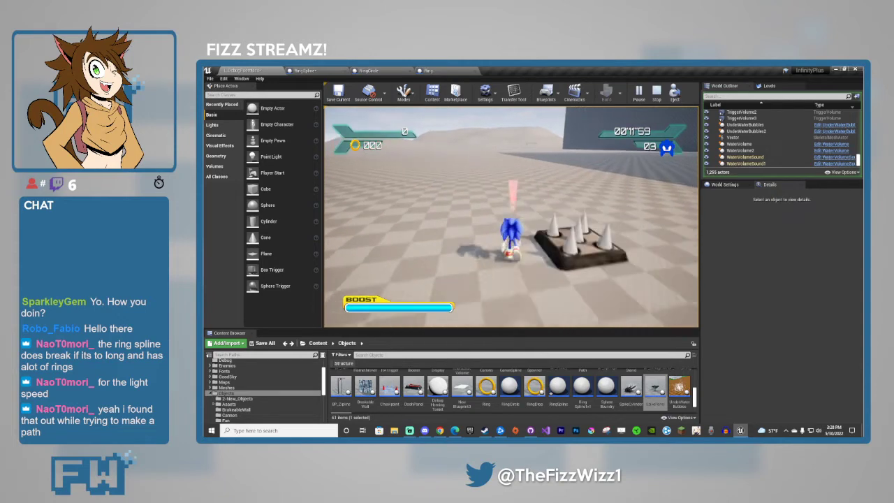
{"action": "key", "text": "s"}
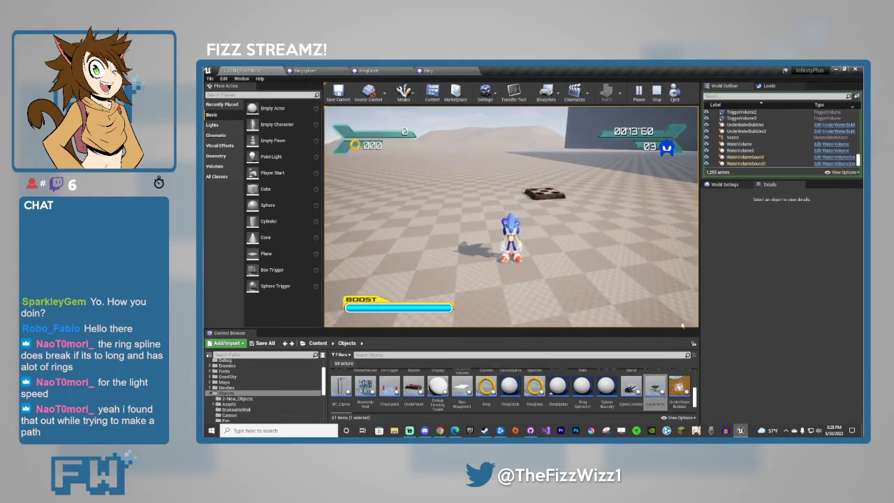
Stop the play session, try a Counter Rate of 0.5 on the spike panel and undo that change.
{"action": "key", "text": "Escape"}
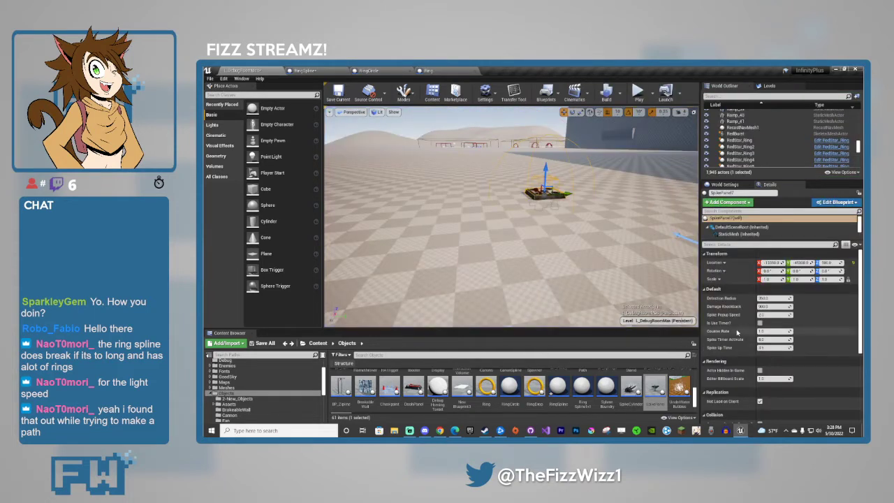
{"action": "left_click", "coordinate": [772, 332]}
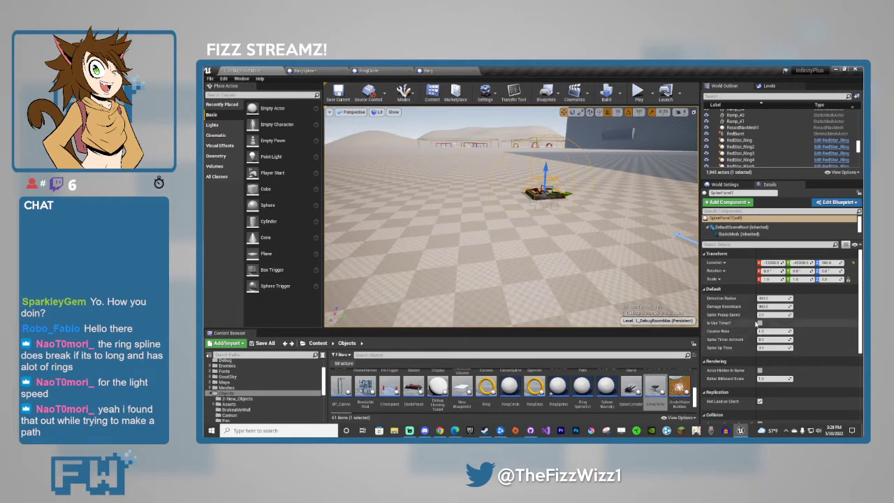
{"action": "left_click", "coordinate": [760, 324]}
{"action": "left_click", "coordinate": [760, 324]}
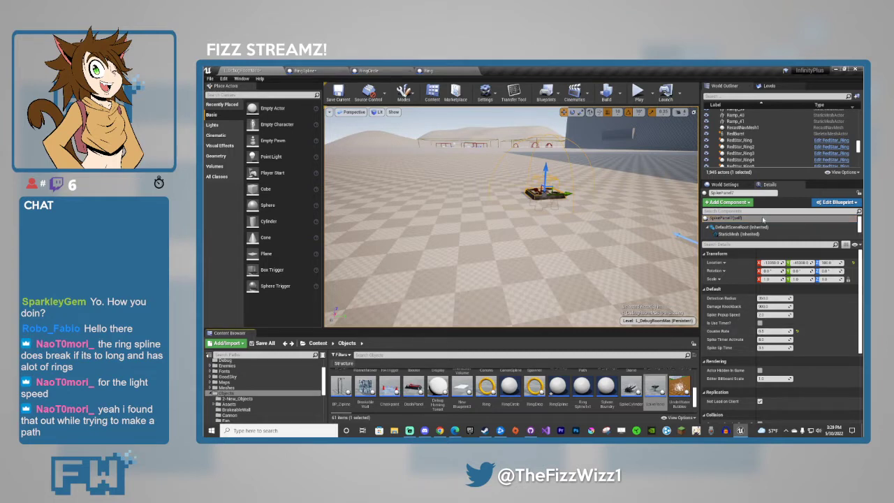
{"action": "left_click", "coordinate": [540, 179]}
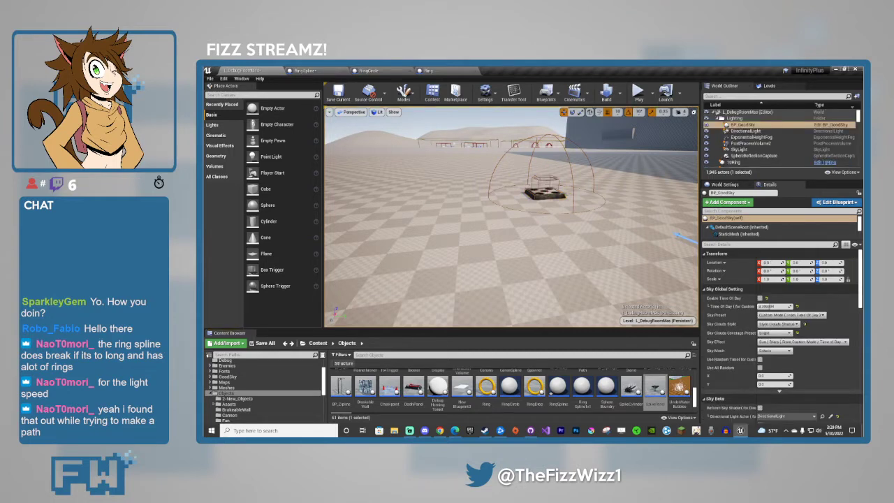
{"action": "key", "text": "ctrl+z"}
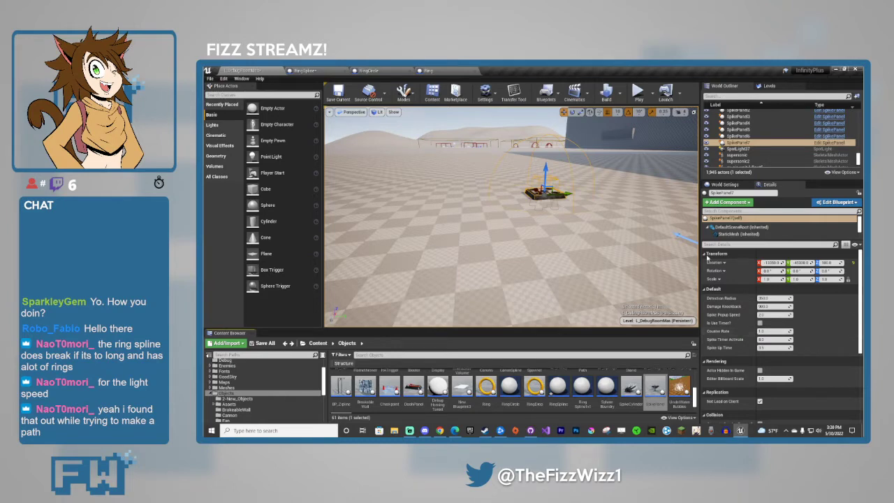
Play-test the spike panel with Is Use Timer off and stop the session.
{"action": "left_click", "coordinate": [638, 91]}
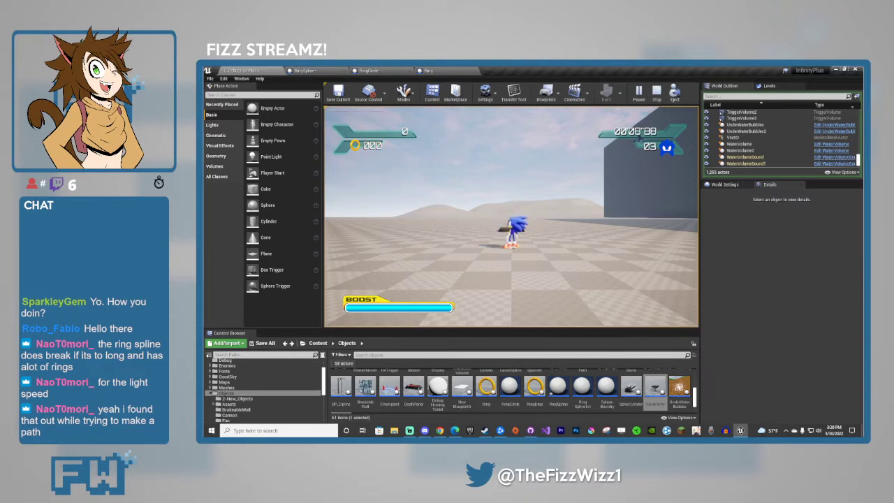
{"action": "left_click", "coordinate": [570, 199]}
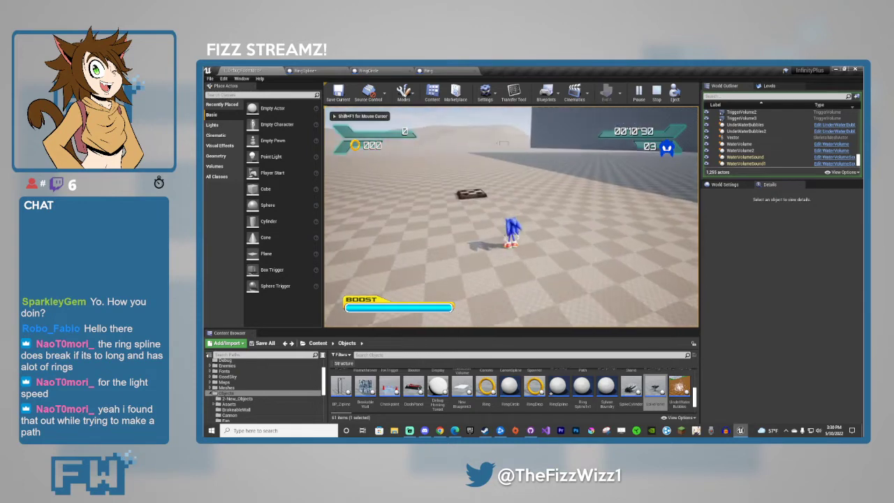
{"action": "key", "text": "Escape"}
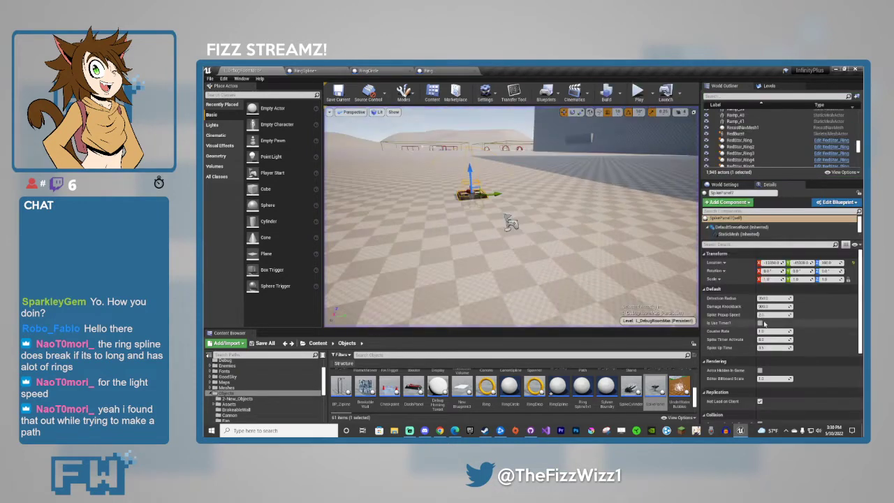
Enable Is Use Timer on the spike panel and play-test its timed spikes from the player start.
{"action": "left_click", "coordinate": [760, 323]}
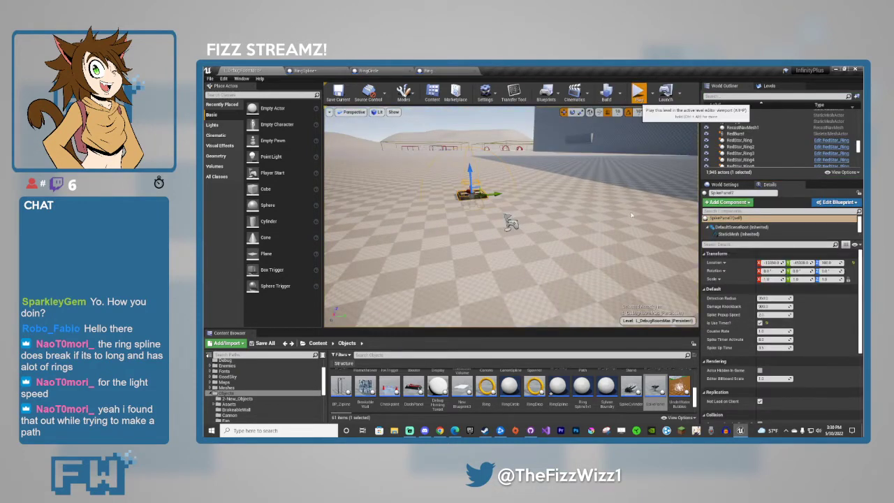
{"action": "left_click", "coordinate": [638, 94]}
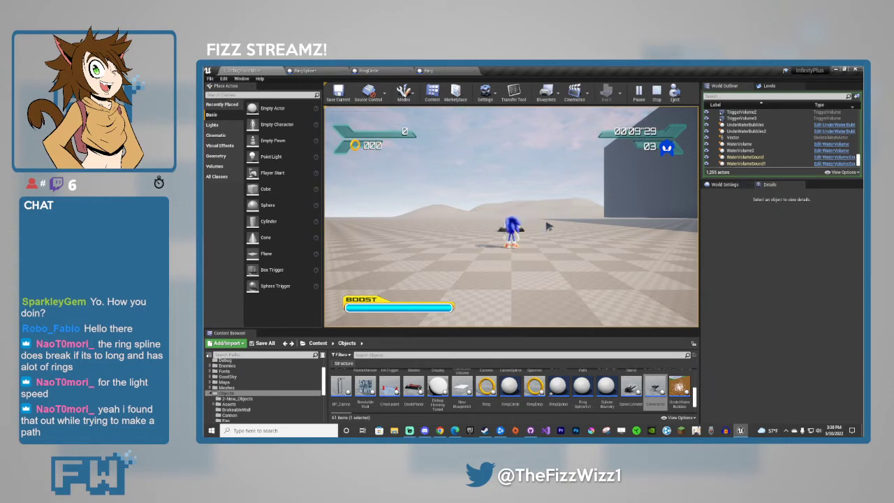
{"action": "left_click", "coordinate": [598, 167]}
{"action": "key", "text": "Escape"}
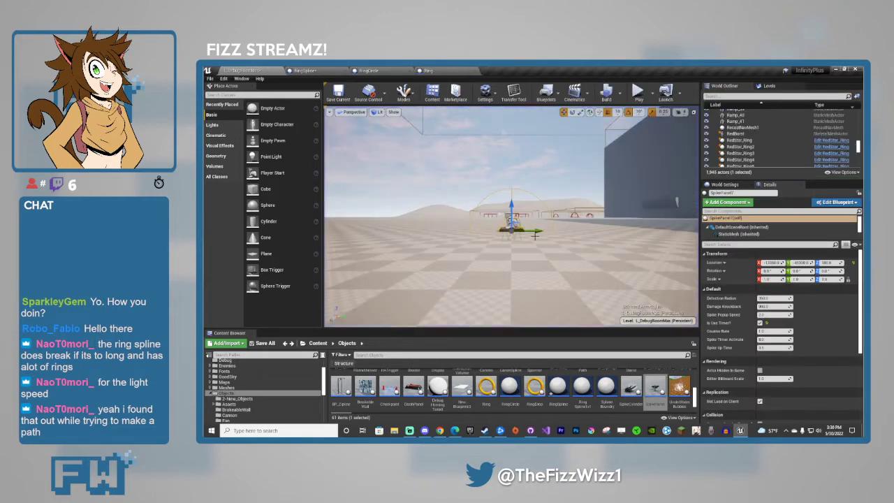
Play-test the timed spike panel with a Counter Rate of 0.5 and reset the Counter Rate to 1.
{"action": "key", "text": "f"}
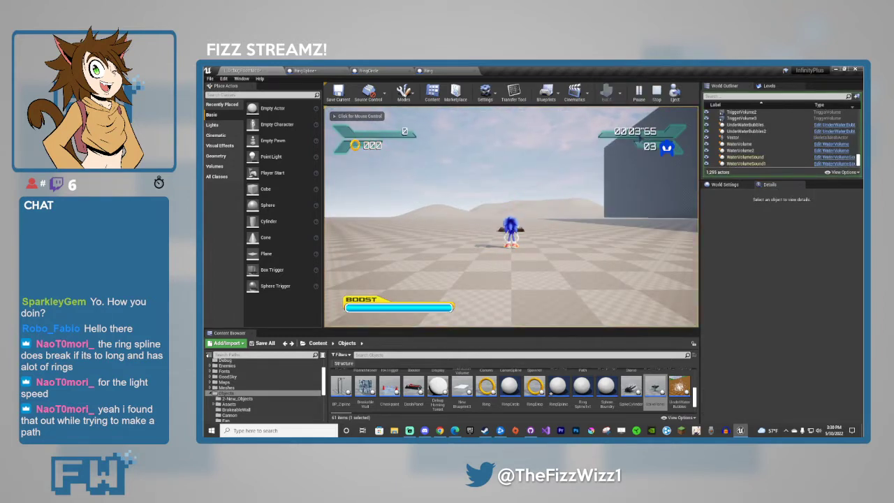
{"action": "left_click", "coordinate": [640, 138]}
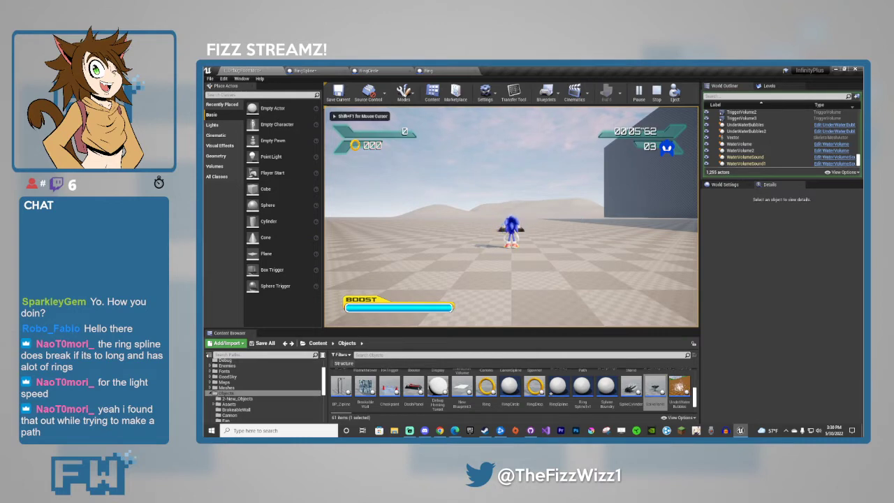
{"action": "key", "text": "Escape"}
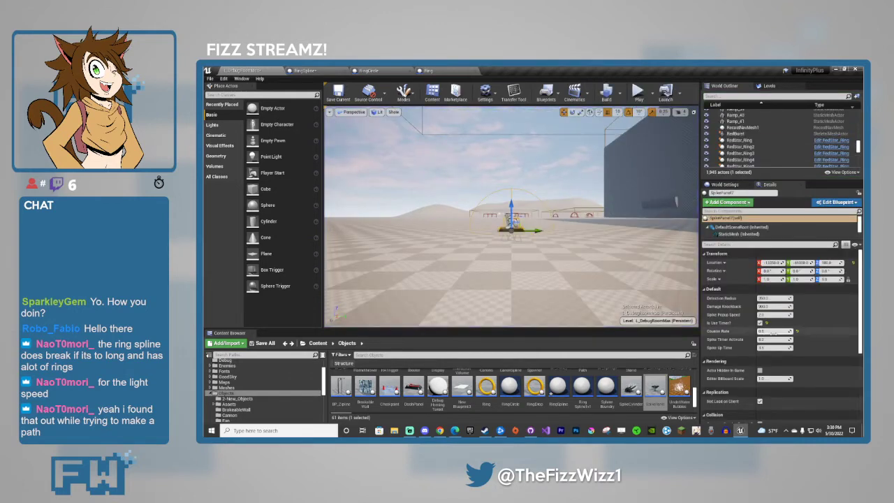
{"action": "left_click", "coordinate": [773, 333]}
{"action": "type", "text": "1"}
{"action": "key", "text": "Return"}
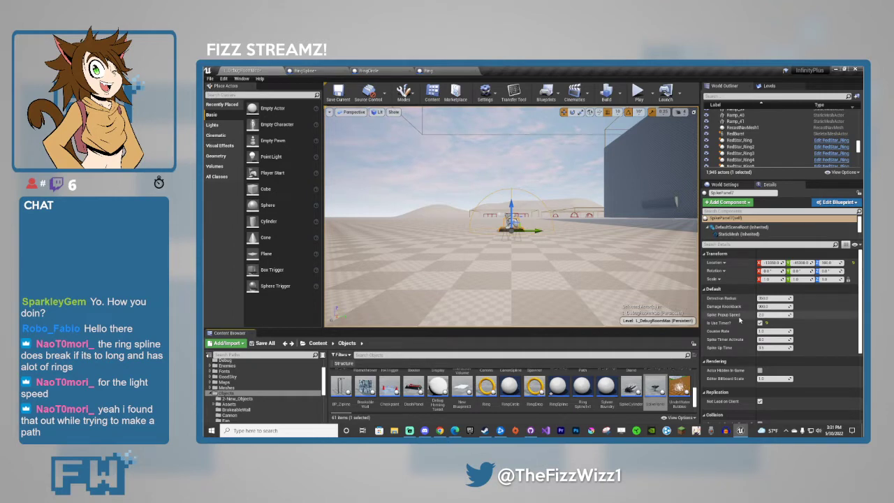
Place a Ring on the floor beside the spike panel and turn off the panel's Is Use Timer option.
{"action": "right_click_drag", "start_coordinate": [545, 245], "coordinate": [551, 276]}
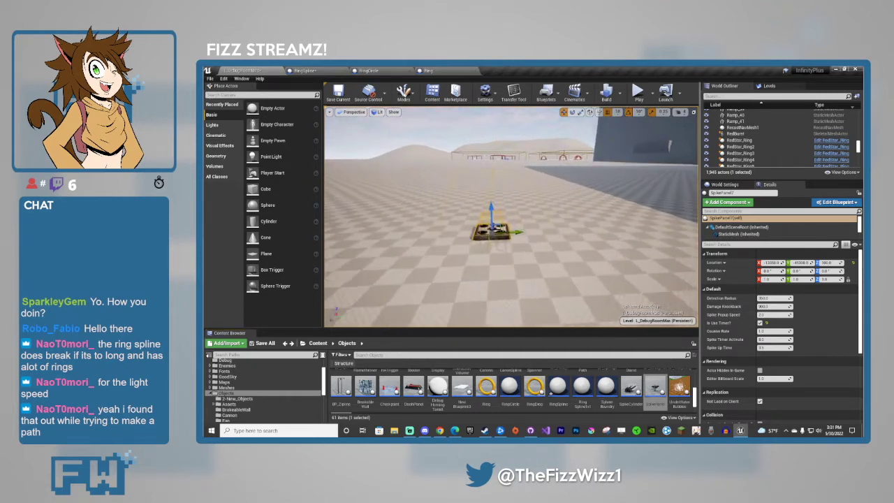
{"action": "right_click_drag", "start_coordinate": [510, 245], "coordinate": [499, 247]}
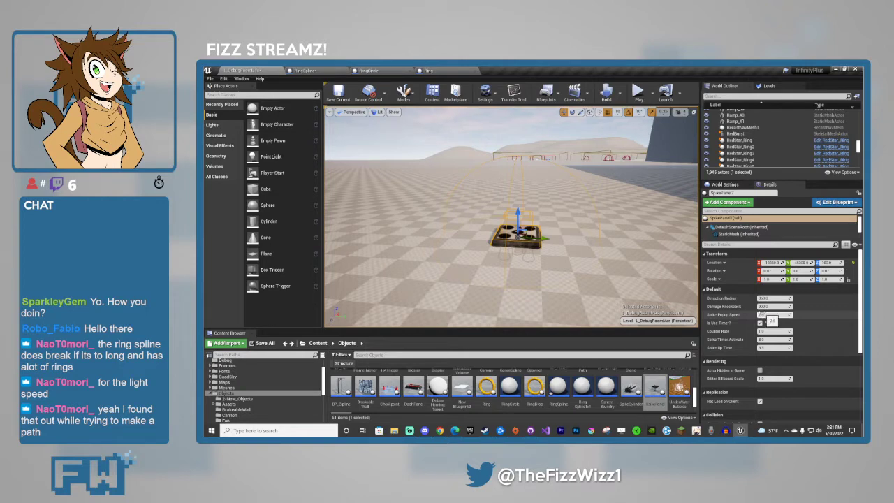
{"action": "key", "text": "Return"}
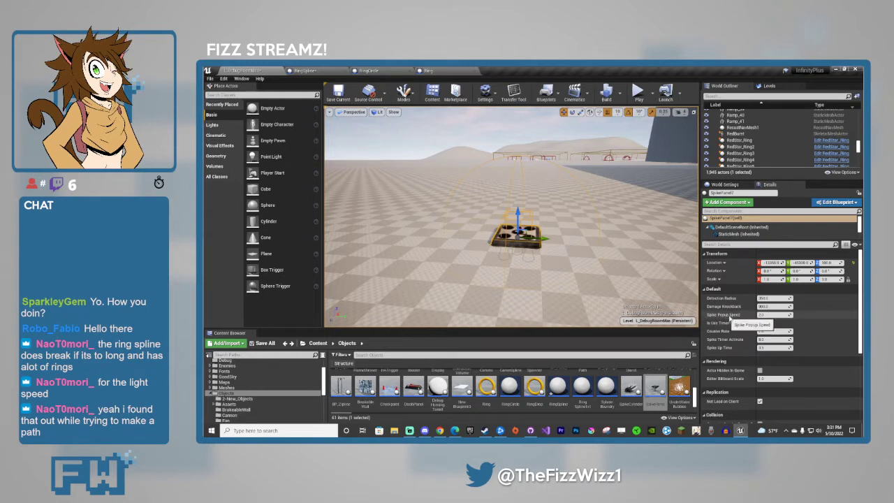
{"action": "left_click", "coordinate": [772, 306]}
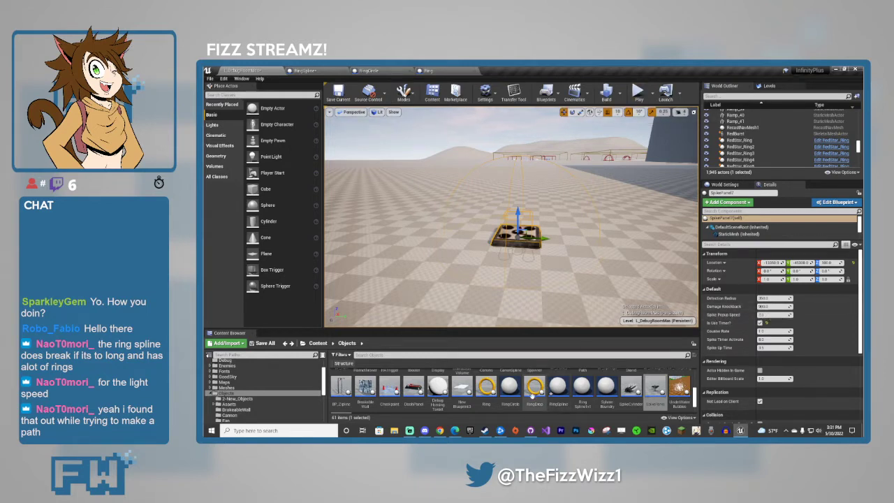
{"action": "left_click_drag", "start_coordinate": [487, 387], "coordinate": [618, 292]}
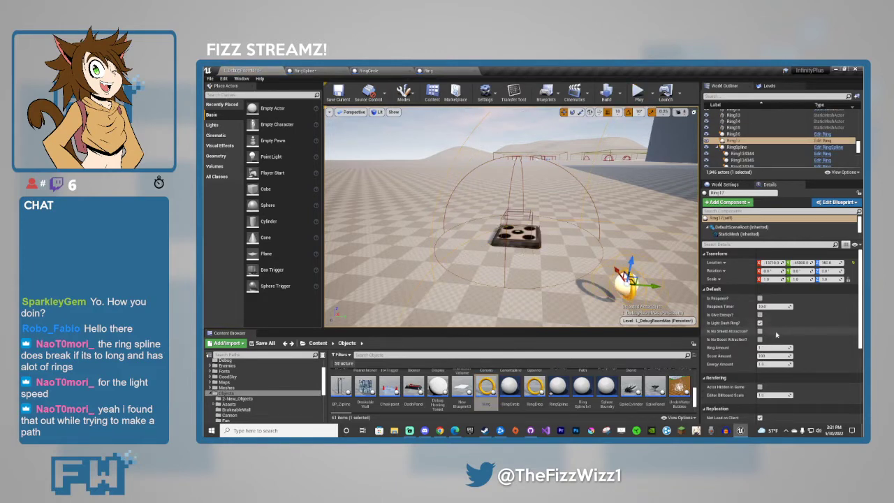
{"action": "left_click", "coordinate": [515, 238]}
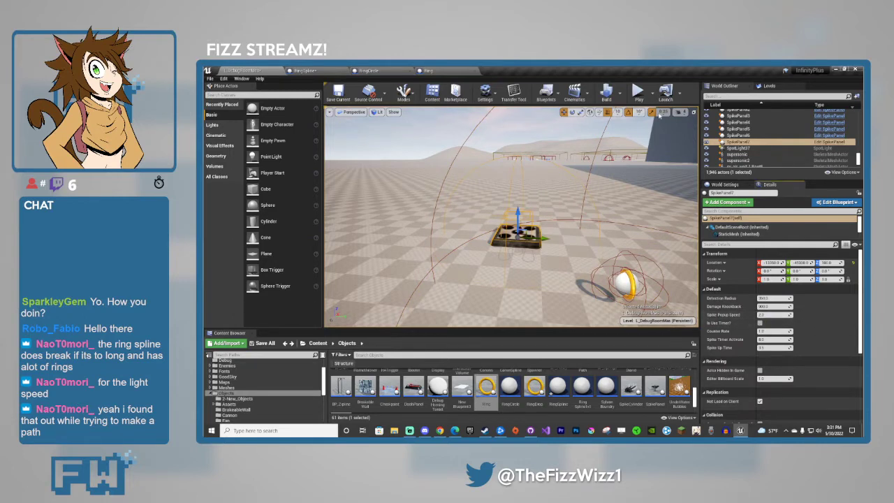
Play-test the spike panel's damage by collecting the ring and running the character into the spikes.
{"action": "left_click", "coordinate": [638, 94]}
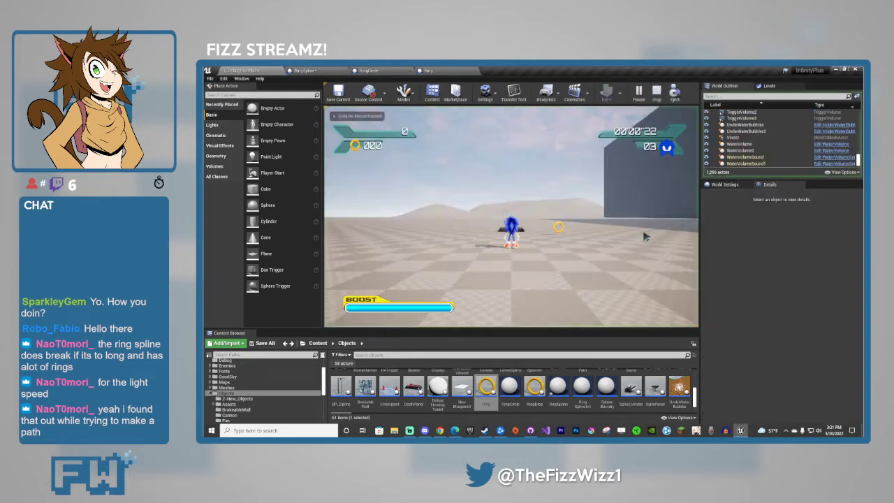
{"action": "key", "text": "w"}
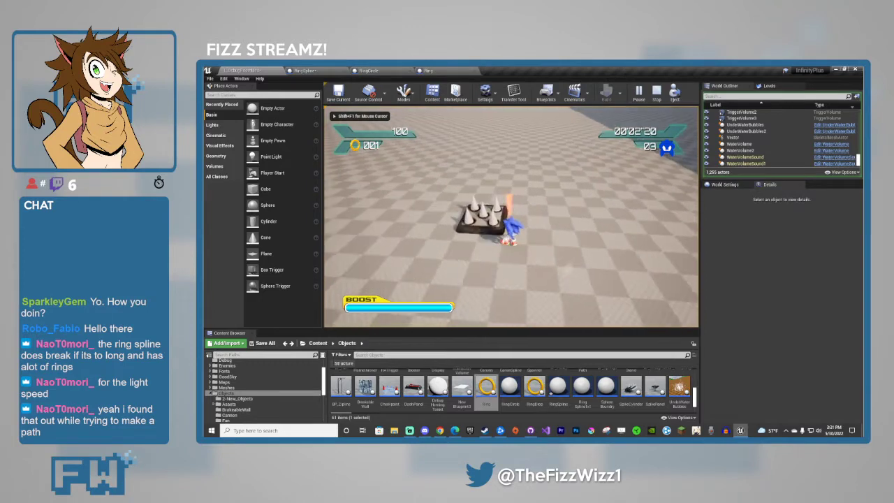
{"action": "key", "text": "space"}
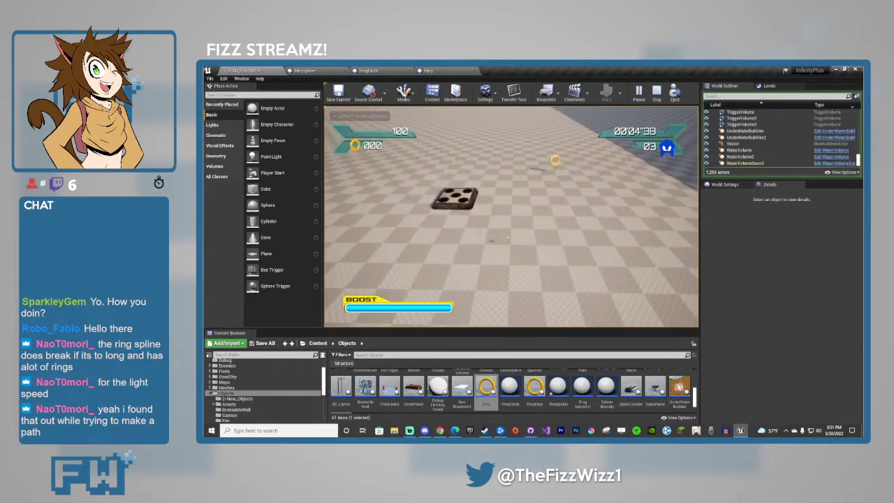
{"action": "key", "text": "Escape"}
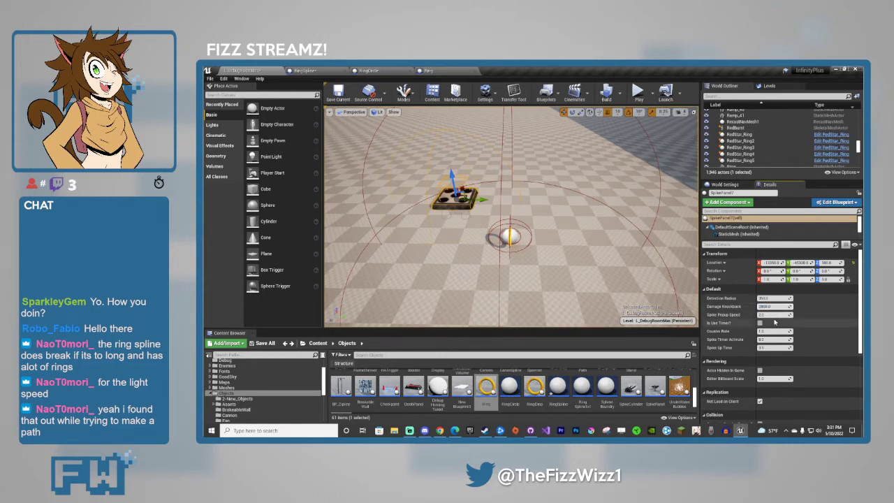
Set the spike panel's Damage Knockback to 2000 and play-test it by collecting the ring and touching the spikes.
{"action": "left_click", "coordinate": [637, 93]}
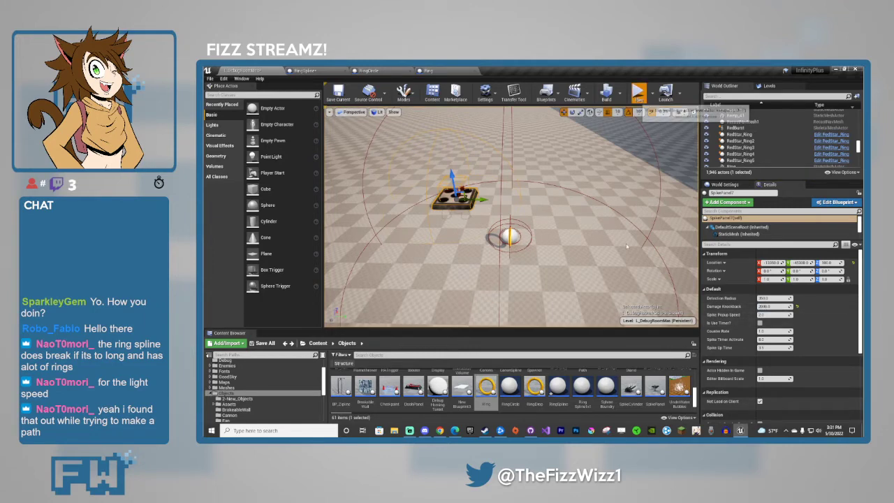
{"action": "left_click", "coordinate": [634, 253]}
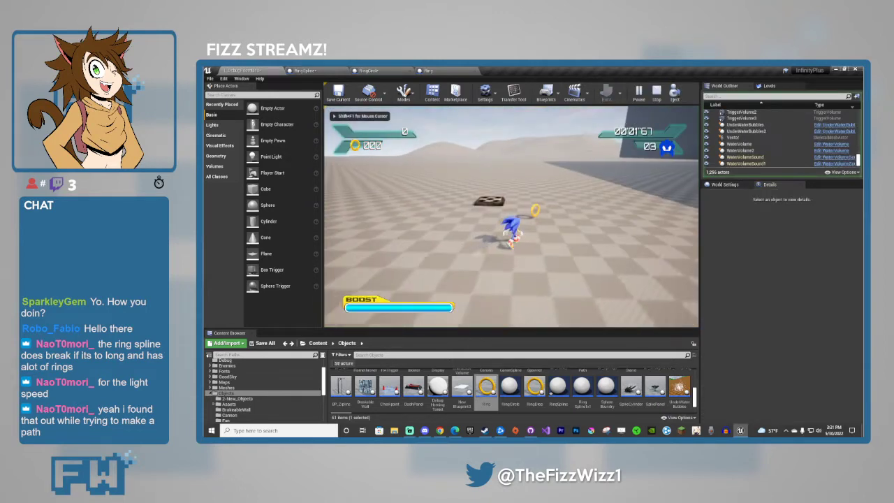
{"action": "key", "text": "w"}
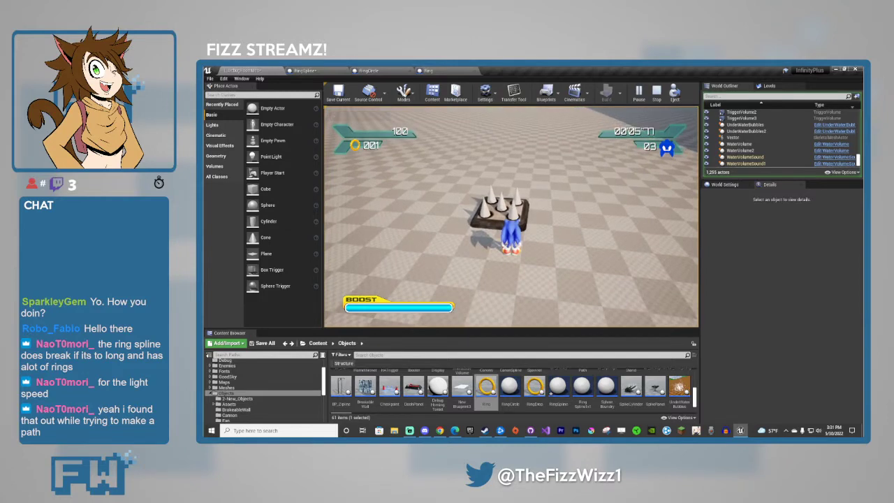
{"action": "key", "text": "space"}
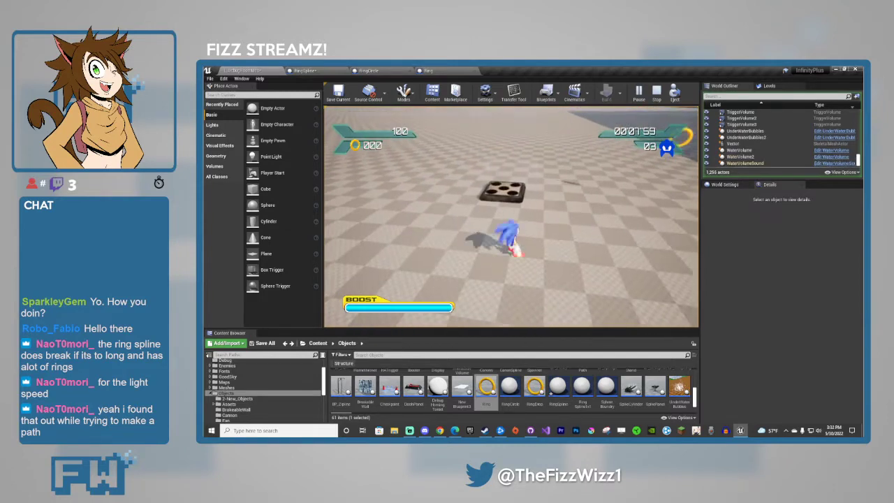
{"action": "key", "text": "w"}
{"action": "key", "text": "w"}
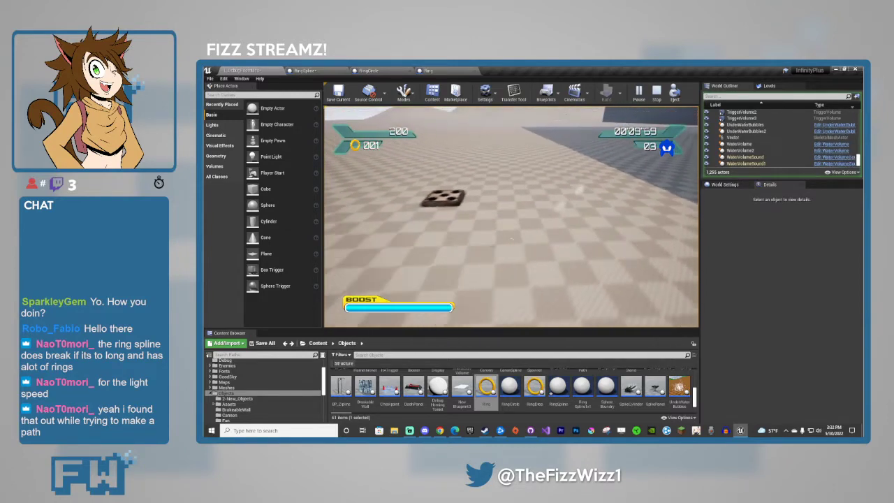
{"action": "key", "text": "Escape"}
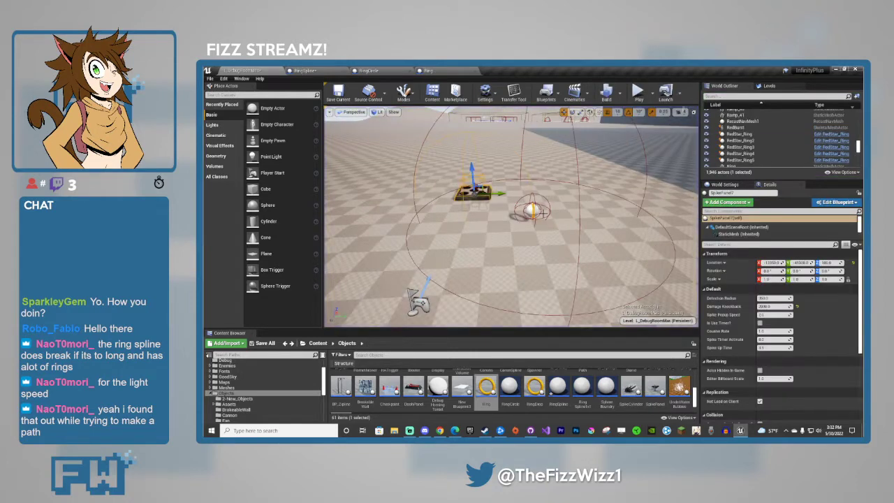
Delete the ring and the spike panel, and place a DashPanel on the floor in front of the player start.
{"action": "left_click", "coordinate": [533, 209], "text": "ctrl"}
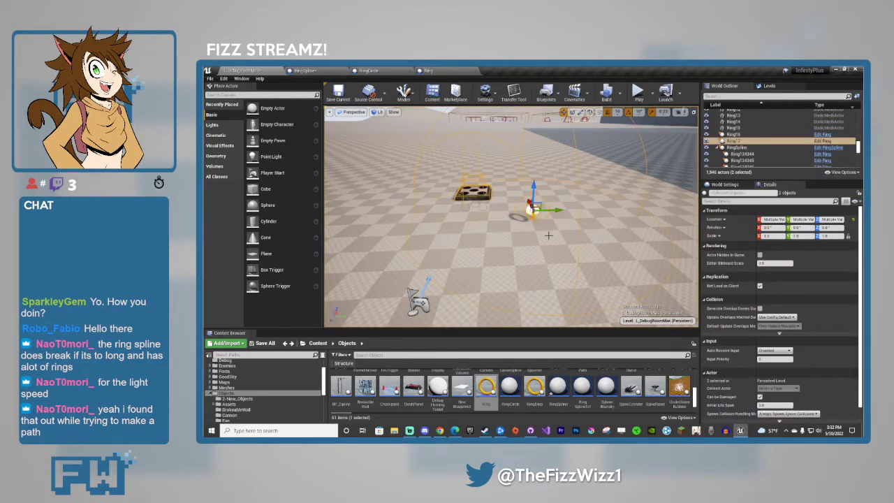
{"action": "key", "text": "Delete"}
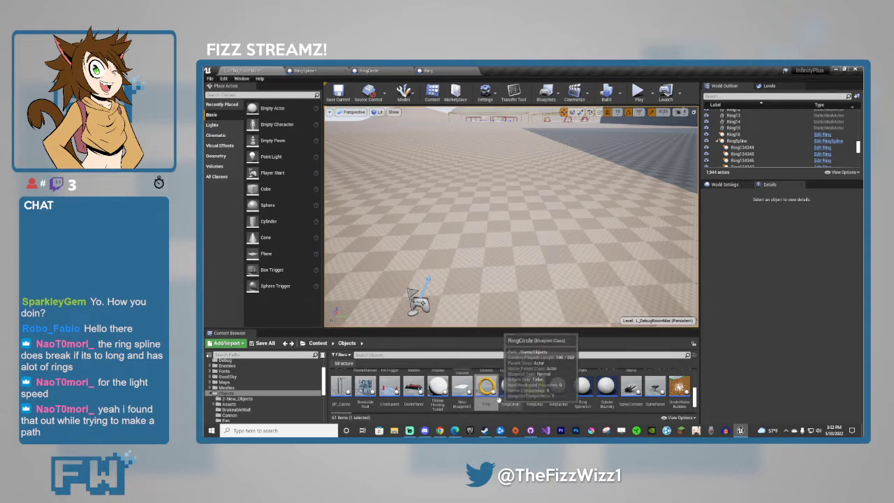
{"action": "scroll", "coordinate": [524, 401], "scroll_direction": "up", "scroll_amount": 2}
{"action": "scroll", "coordinate": [538, 399], "scroll_direction": "down", "scroll_amount": 4}
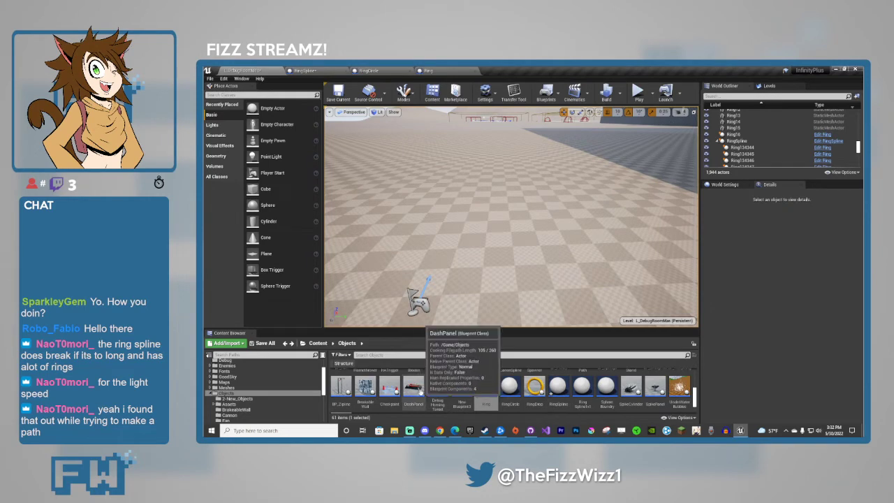
{"action": "left_click_drag", "start_coordinate": [413, 388], "coordinate": [488, 219]}
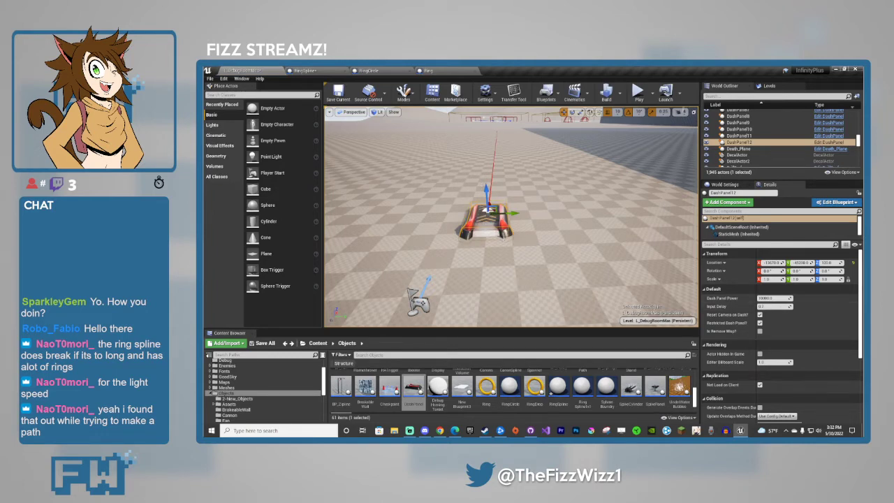
Play-test the level by running the character over the selected dash panel, and stop the session.
{"action": "right_click_drag", "start_coordinate": [512, 216], "coordinate": [548, 210]}
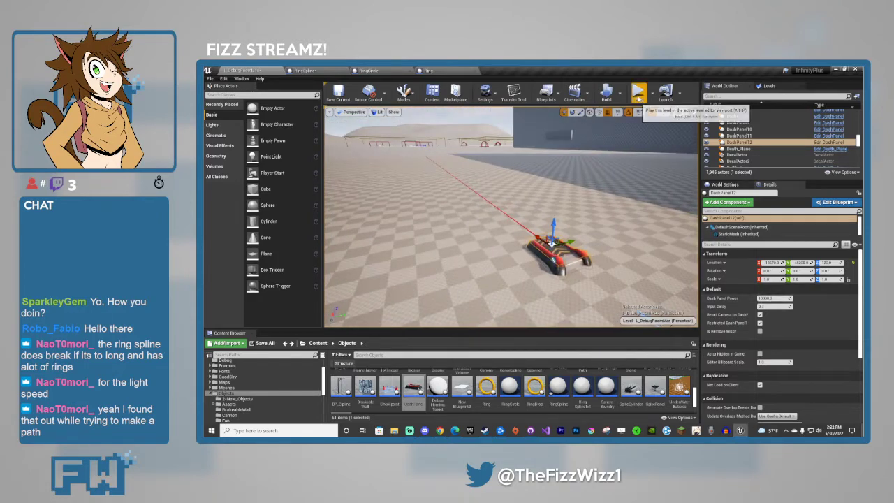
{"action": "key", "text": "alt+p"}
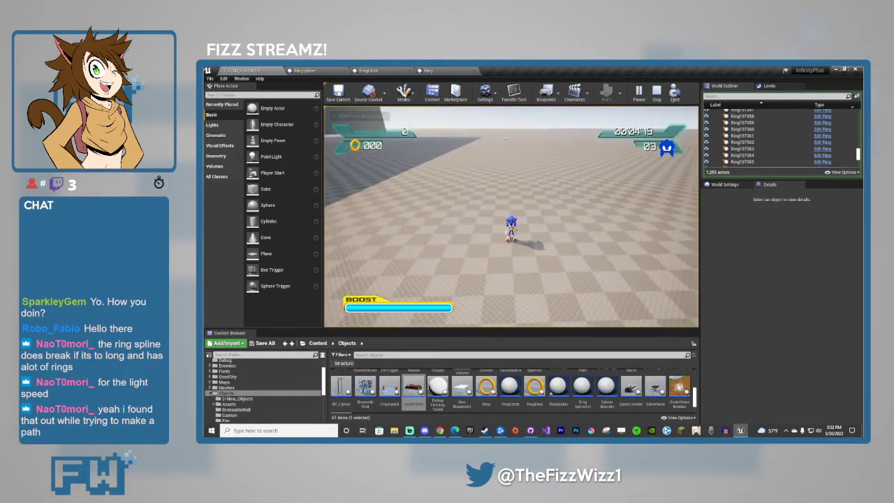
{"action": "key", "text": "Escape"}
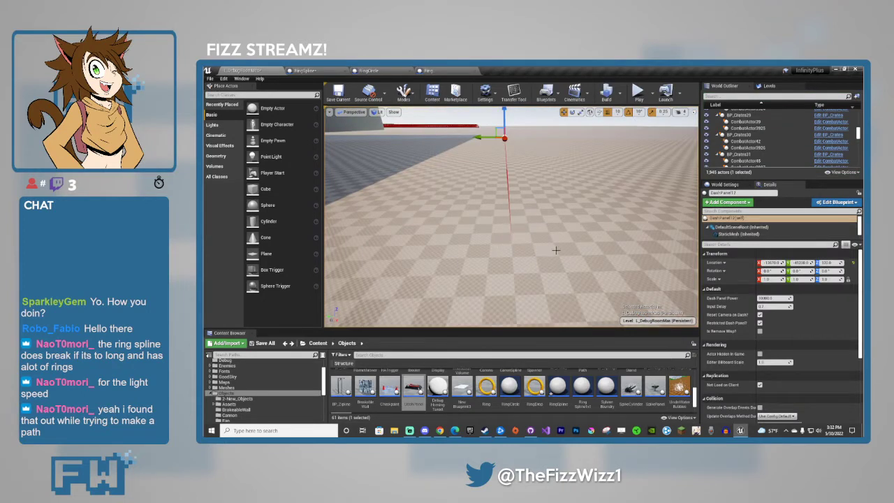
Lower the selected dash panel's Dash Panel Power and play-test the level with the reduced boost.
{"action": "right_click_drag", "start_coordinate": [556, 250], "coordinate": [450, 186]}
{"action": "left_click", "coordinate": [774, 300]}
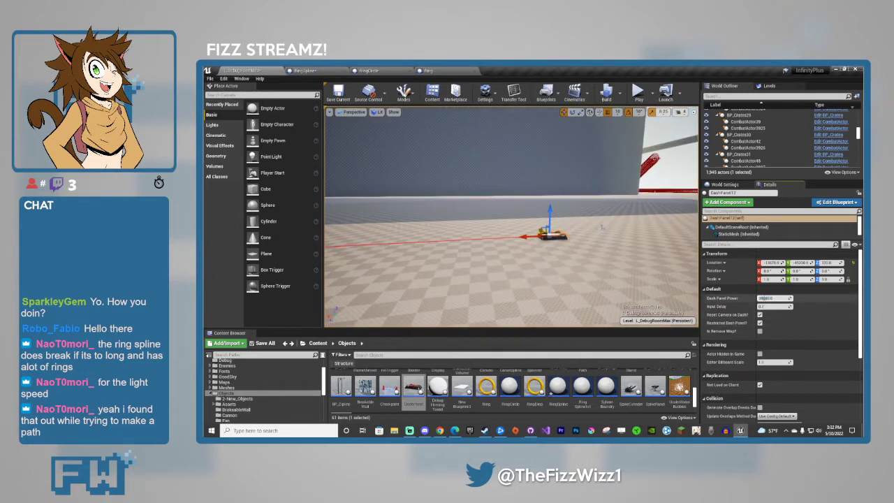
{"action": "left_click", "coordinate": [781, 322]}
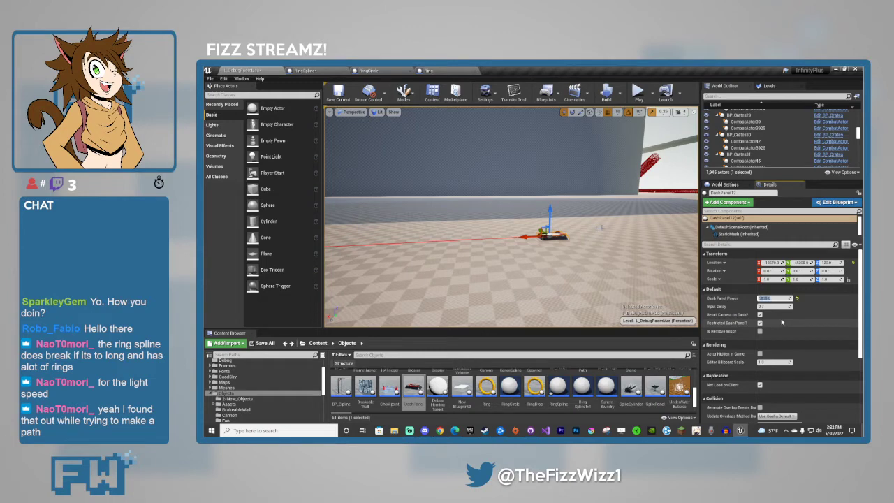
{"action": "right_click_drag", "start_coordinate": [531, 216], "coordinate": [533, 152]}
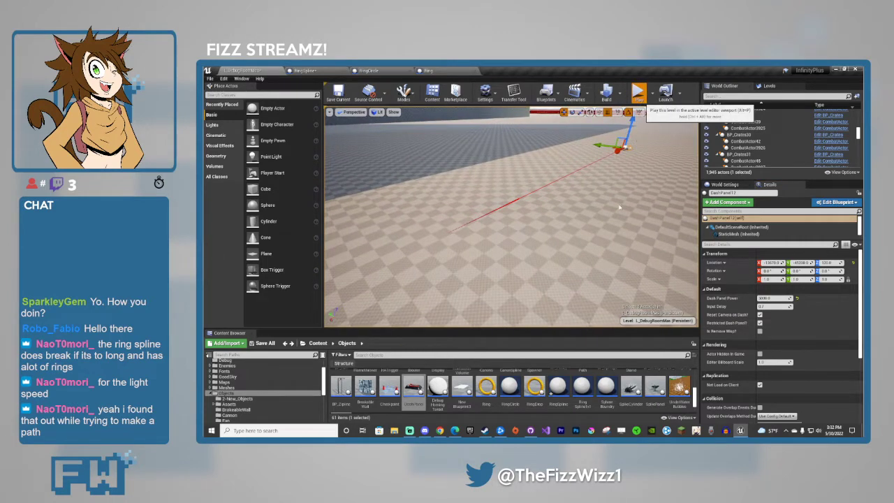
{"action": "left_click", "coordinate": [638, 93]}
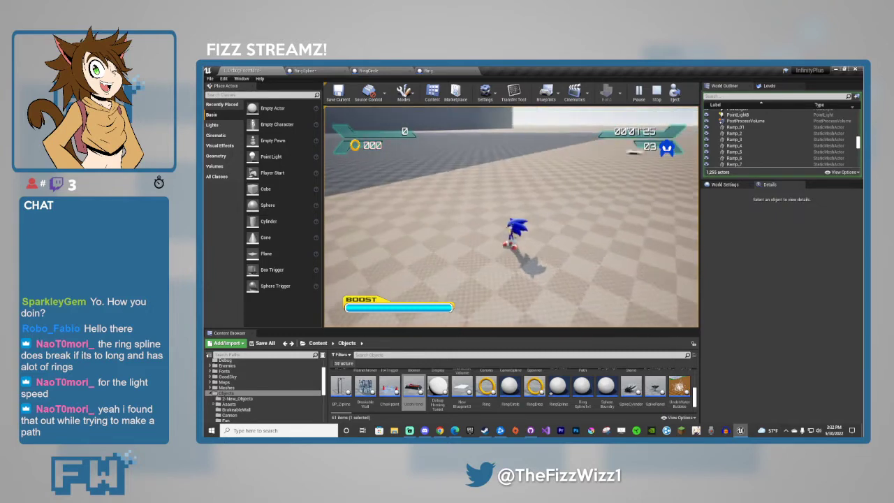
{"action": "key", "text": "Escape"}
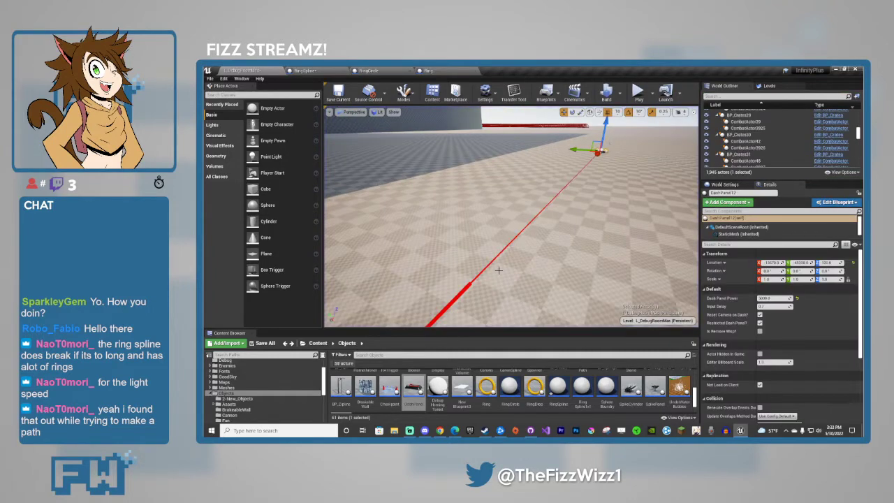
Play-test the level again close to the dash panel to check its reduced boost, and stop the session.
{"action": "mouse_move", "coordinate": [503, 261]}
{"action": "right_mouse_down"}
{"action": "mouse_move", "coordinate": [447, 287]}
{"action": "mouse_move", "coordinate": [458, 273]}
{"action": "mouse_move", "coordinate": [503, 260]}
{"action": "right_mouse_up"}
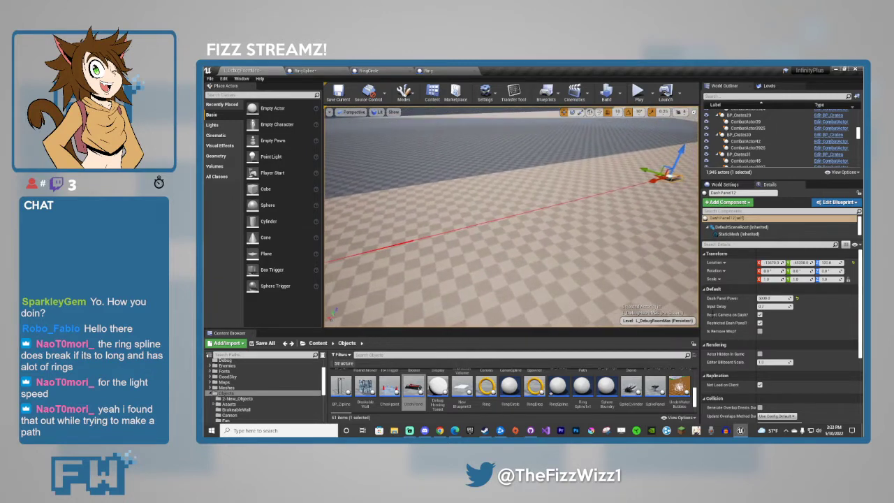
{"action": "left_click", "coordinate": [769, 306]}
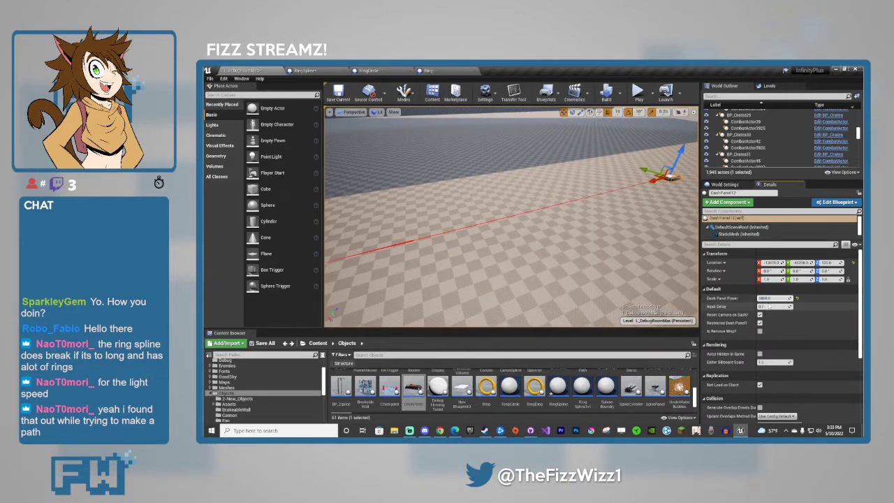
{"action": "right_click_drag", "start_coordinate": [582, 254], "coordinate": [583, 254]}
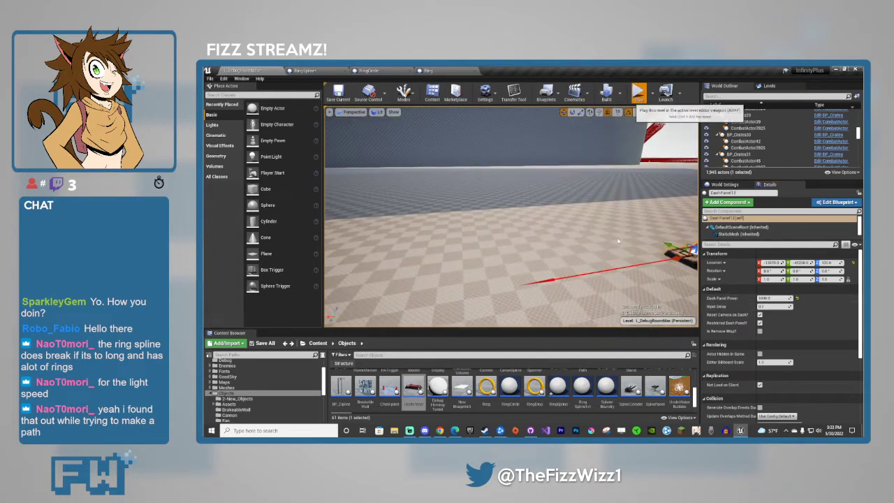
{"action": "left_click", "coordinate": [638, 93]}
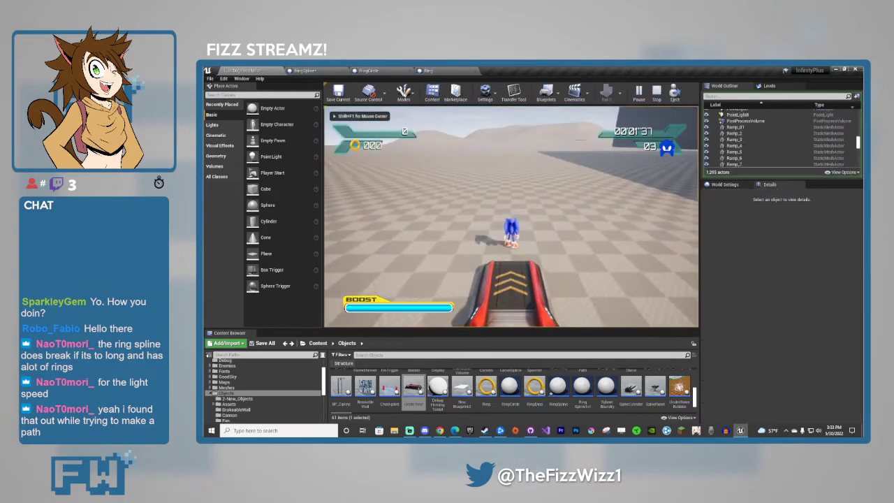
{"action": "key", "text": "Escape"}
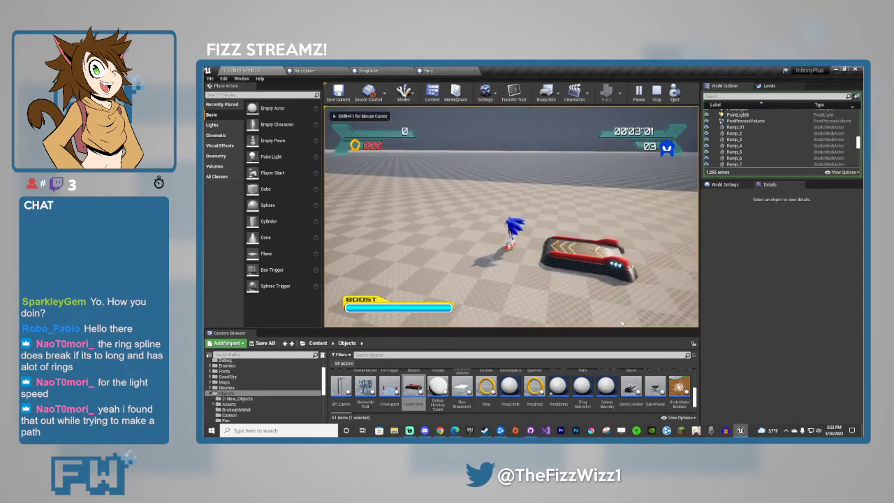
{"action": "key", "text": "Escape"}
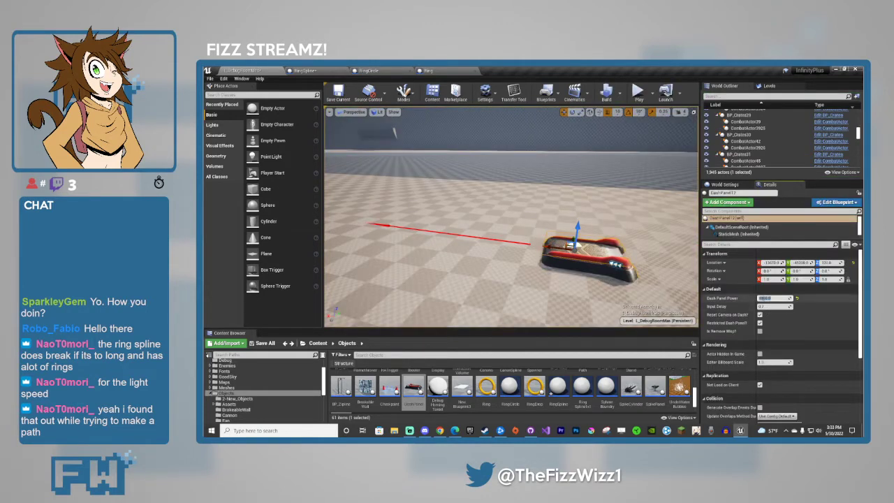
Restore the dash panel's Dash Panel Power to its default and play-test running the character across it.
{"action": "left_click", "coordinate": [770, 299]}
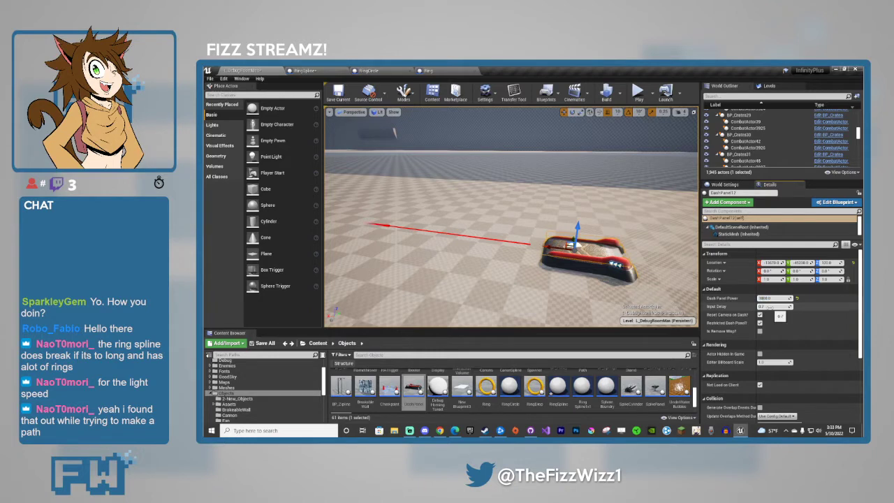
{"action": "right_click_drag", "start_coordinate": [633, 269], "coordinate": [556, 258]}
{"action": "key", "text": "s"}
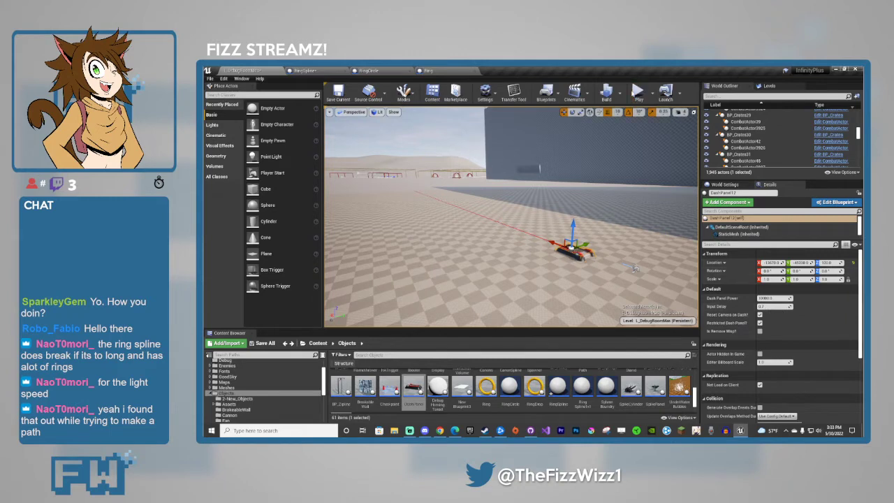
{"action": "key", "text": "alt+p"}
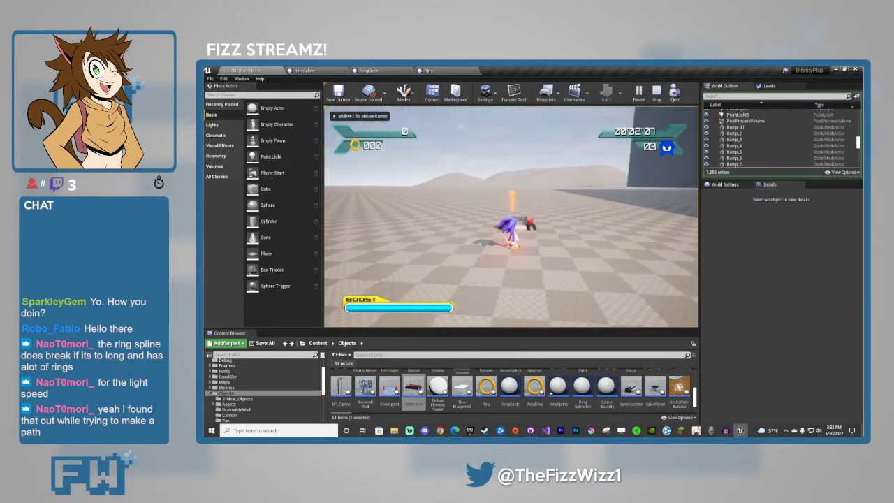
{"action": "key", "text": "w"}
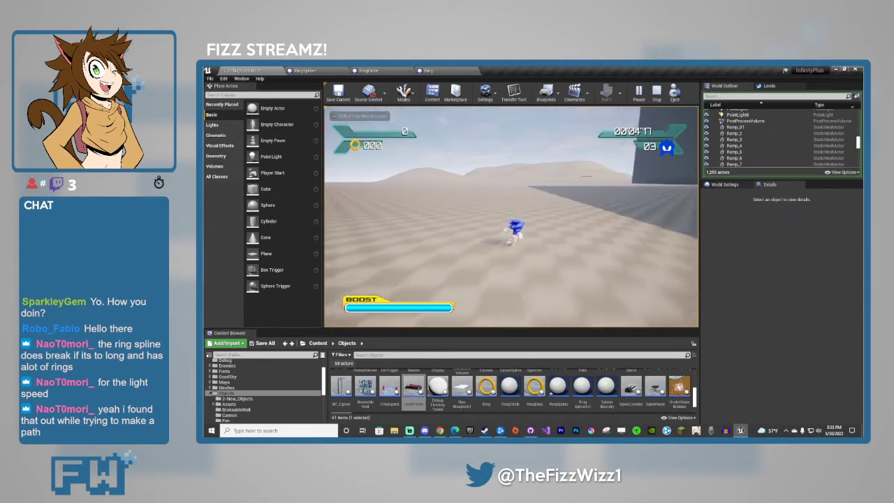
{"action": "key", "text": "a"}
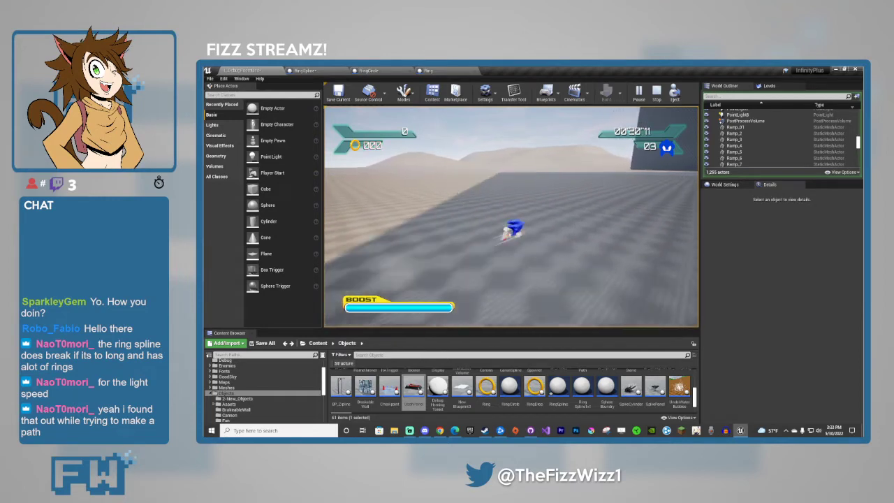
{"action": "key", "text": "Escape"}
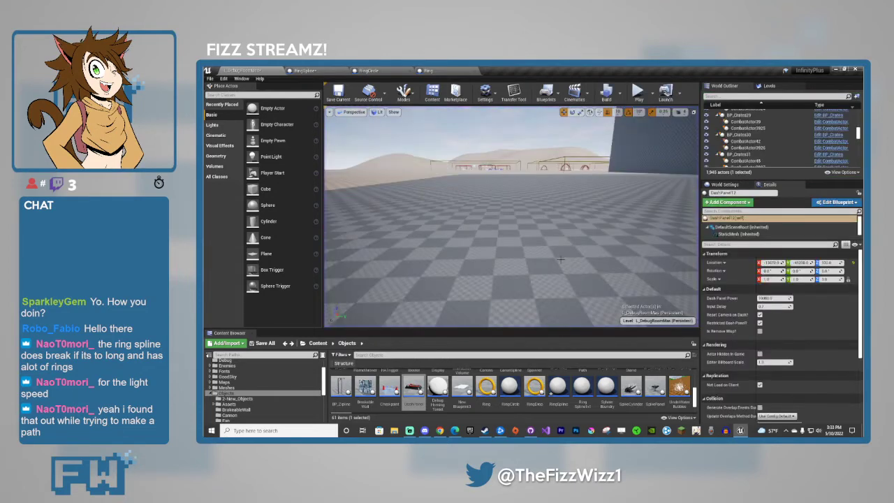
Open the dash panel's Input Delay for editing and play-test the character running over the panel.
{"action": "left_click", "coordinate": [768, 307]}
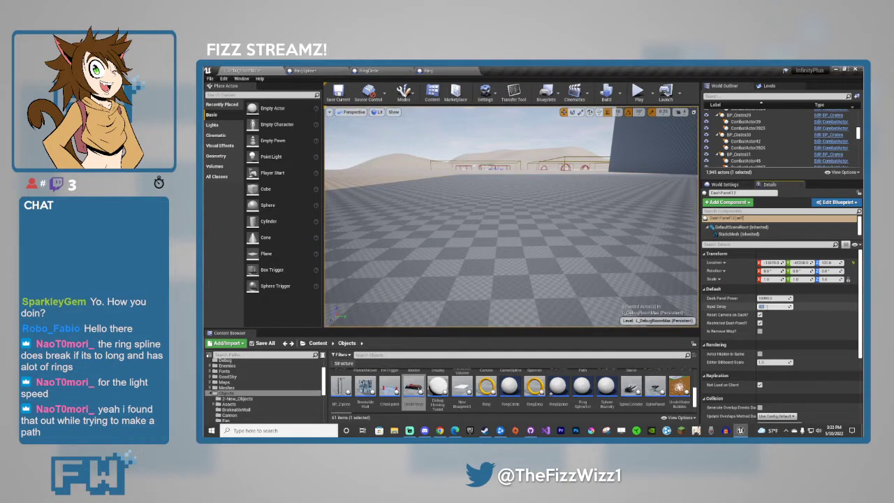
{"action": "left_click", "coordinate": [534, 154]}
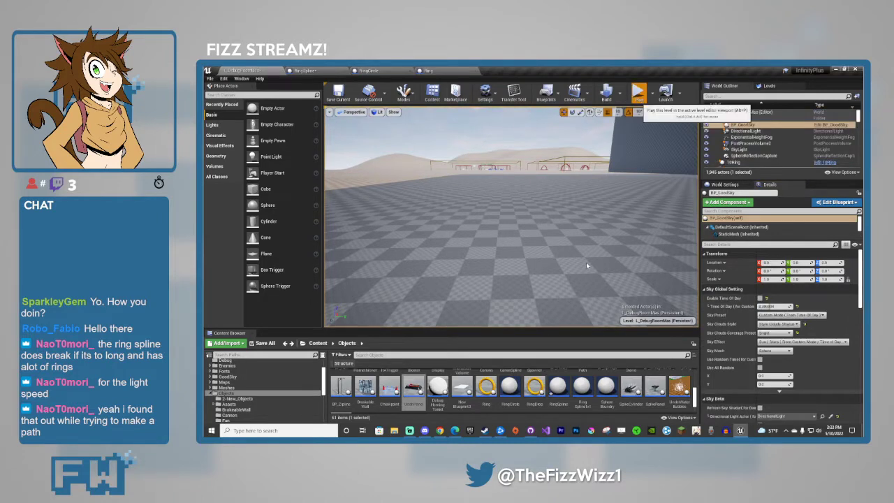
{"action": "left_click", "coordinate": [639, 93]}
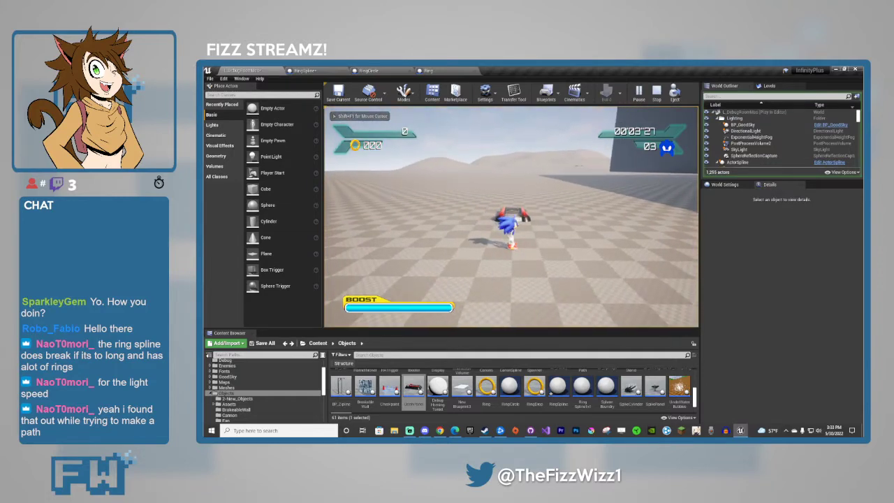
{"action": "key", "text": "w"}
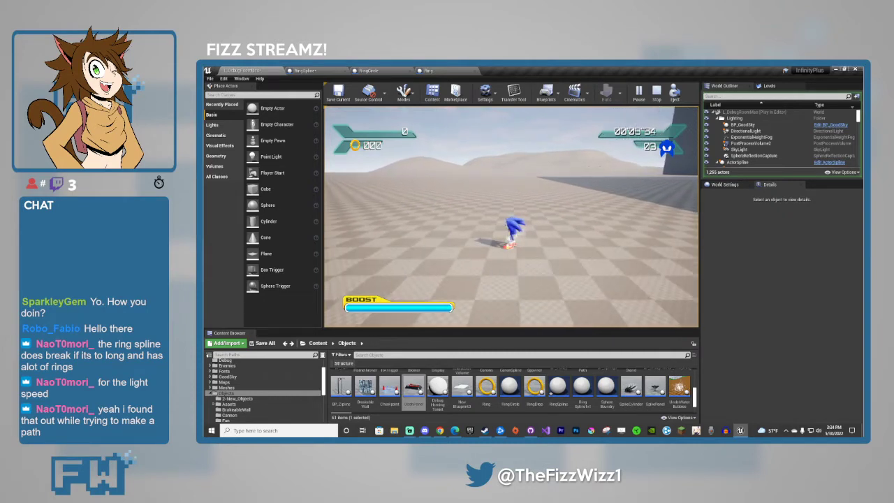
{"action": "key", "text": "Escape"}
Reselect the dash panel, set its Input Delay to 3.0, and play-test the level.
{"action": "right_click_drag", "start_coordinate": [438, 295], "coordinate": [409, 307]}
{"action": "left_click", "coordinate": [528, 236]}
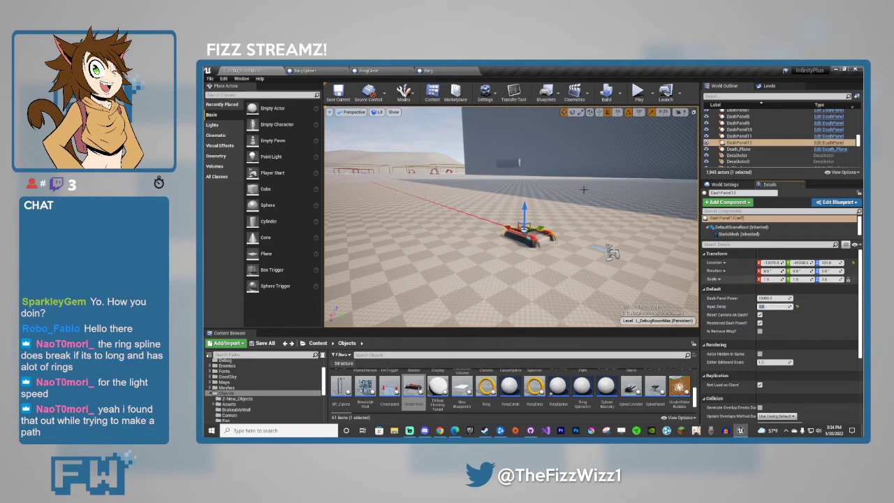
{"action": "left_click", "coordinate": [634, 97]}
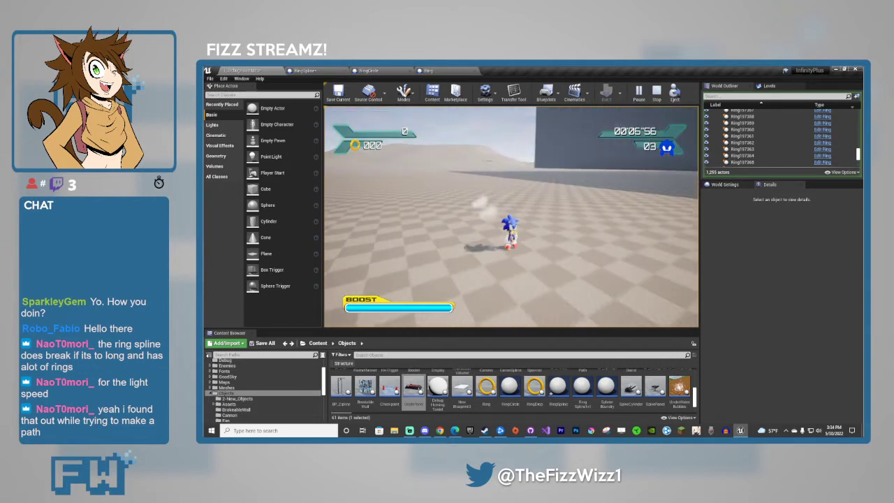
{"action": "key", "text": "Escape"}
Turn off the dash panel's Restricted Dash Panel option and play-test steering the character during repeated dashes.
{"action": "right_click_drag", "start_coordinate": [511, 216], "coordinate": [493, 212]}
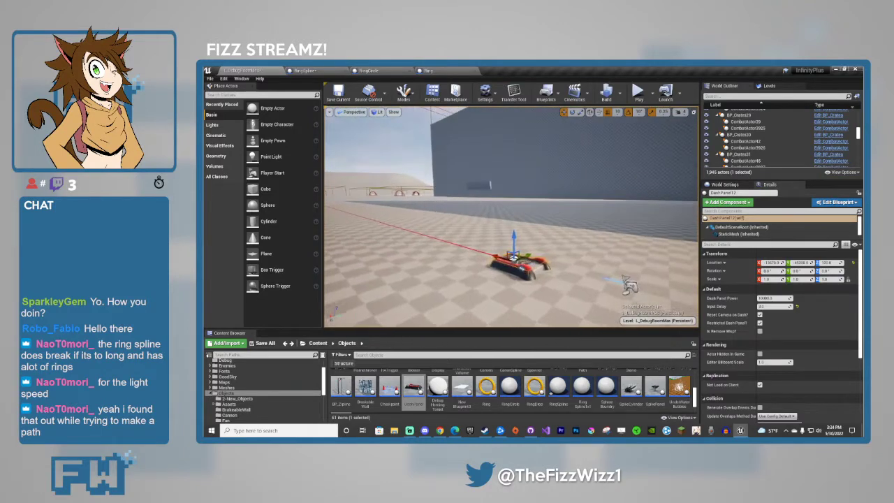
{"action": "right_click_drag", "start_coordinate": [576, 234], "coordinate": [576, 261]}
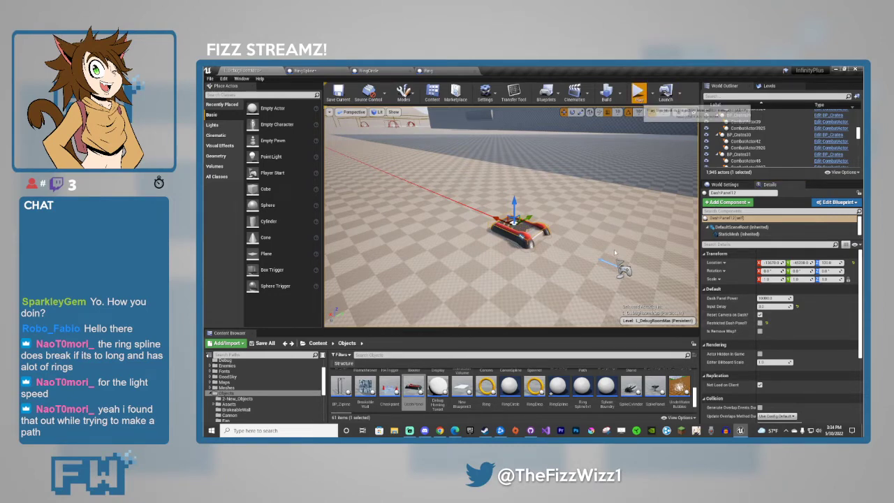
{"action": "key", "text": "alt+p"}
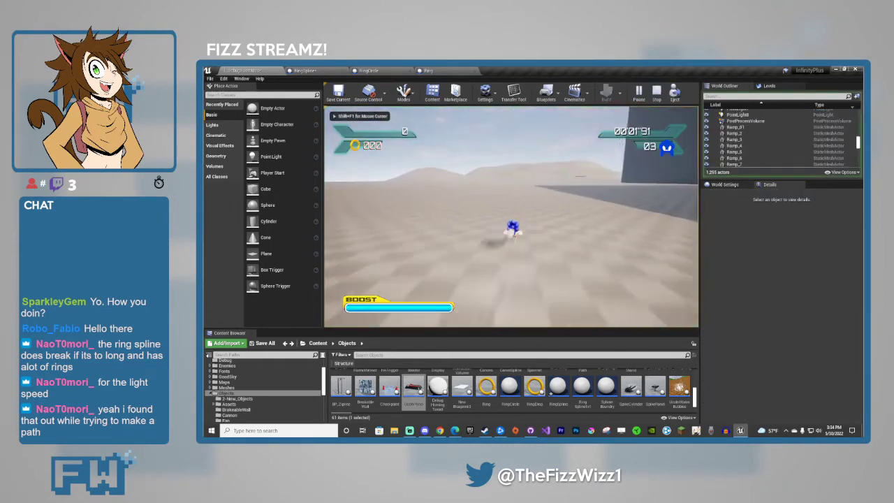
{"action": "key", "text": "w"}
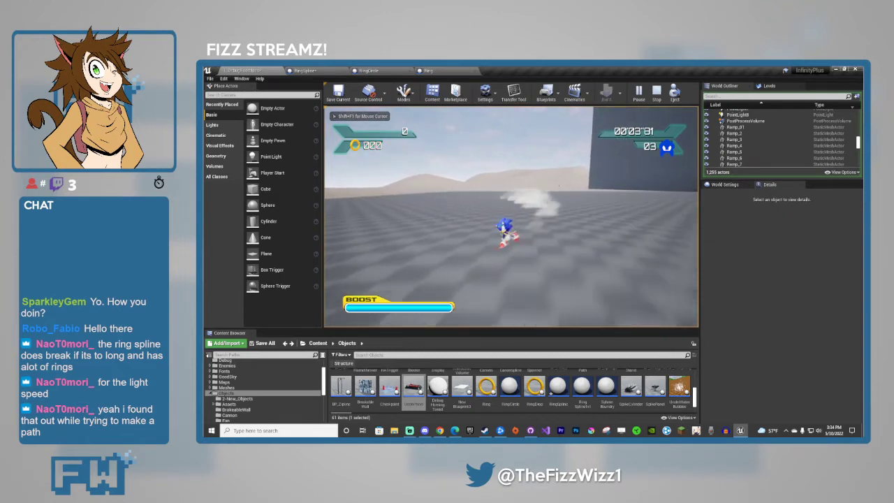
{"action": "key", "text": "a"}
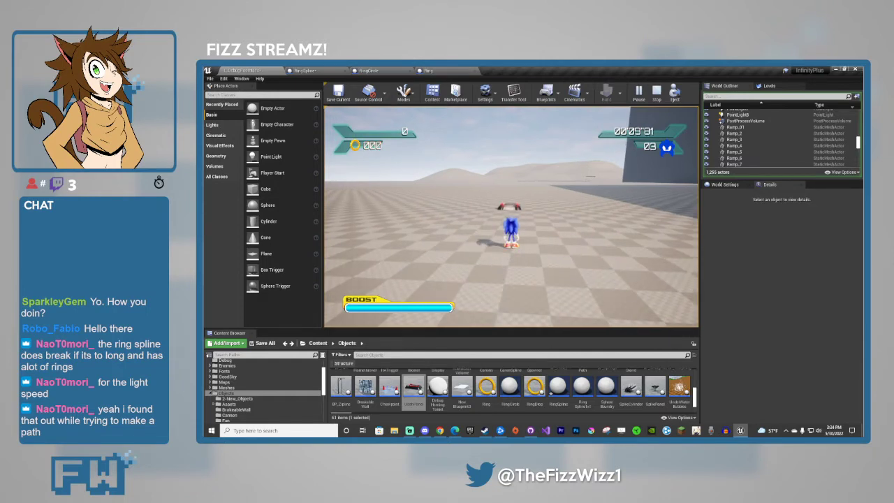
{"action": "key", "text": "w"}
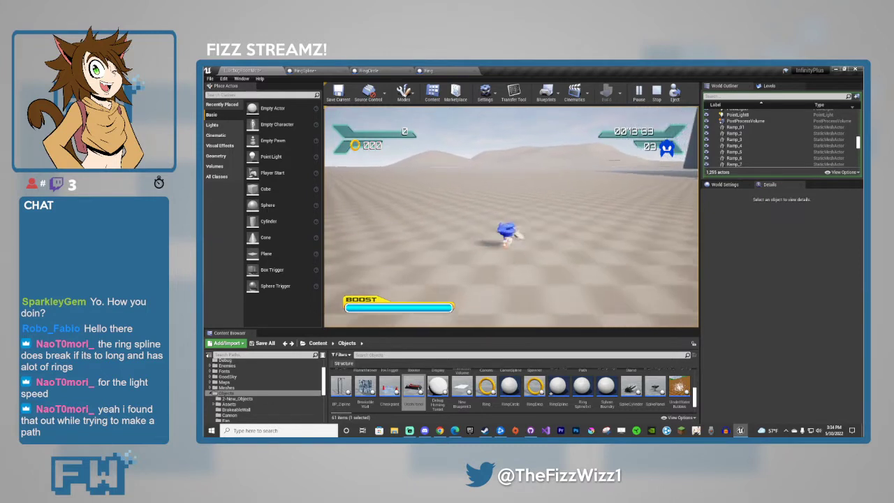
{"action": "key", "text": "d"}
{"action": "key", "text": "w"}
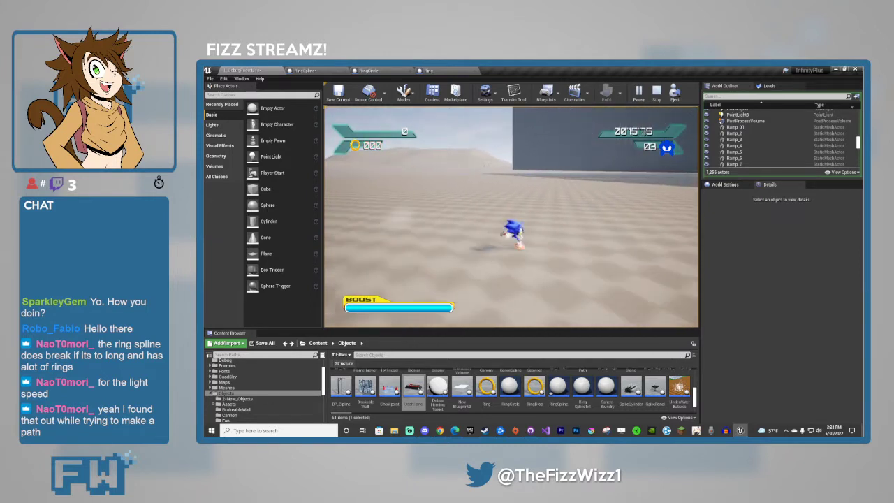
{"action": "key", "text": "w"}
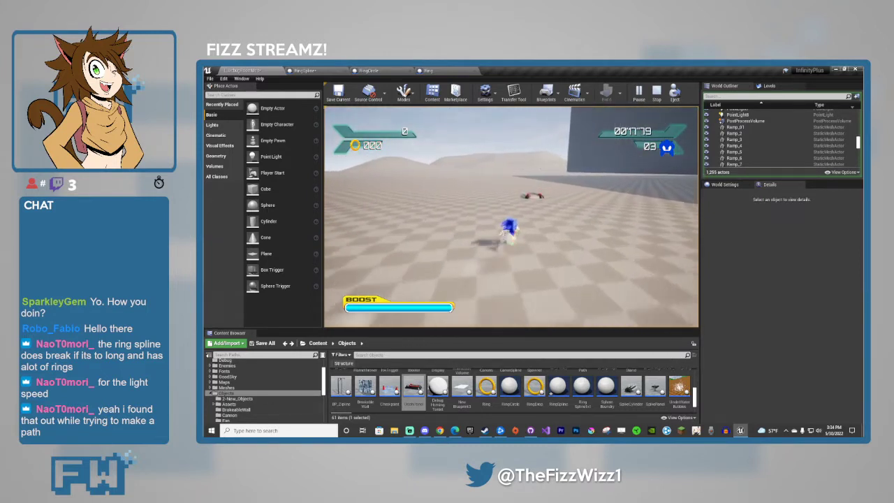
{"action": "key", "text": "w"}
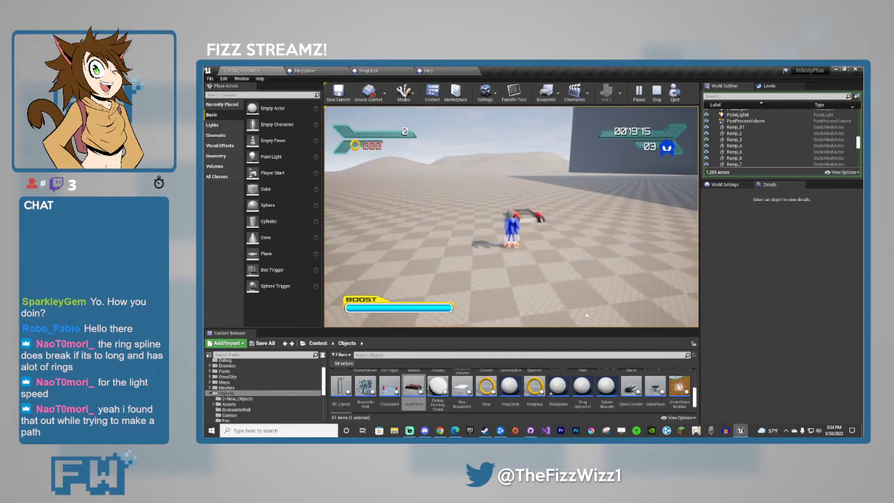
Restore the dash panel's default Input Delay, set its Dash Panel Power to 5000.0, and play-test the dash.
{"action": "key", "text": "Escape"}
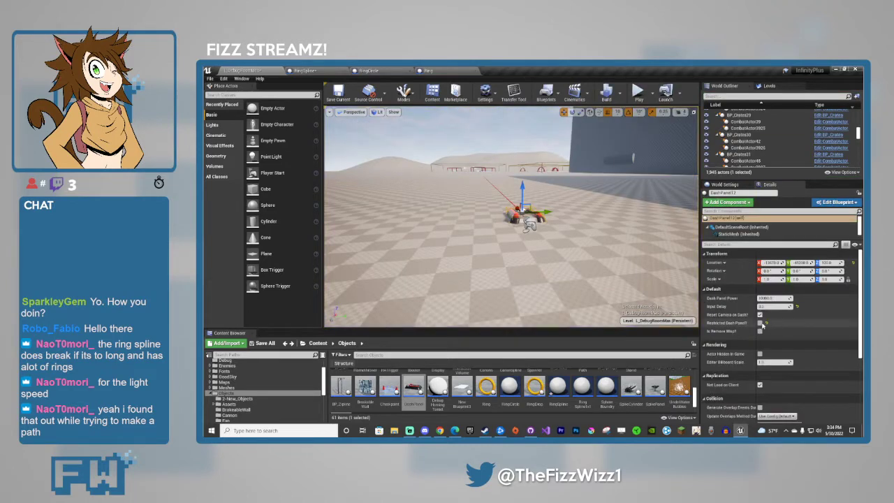
{"action": "left_click", "coordinate": [761, 323]}
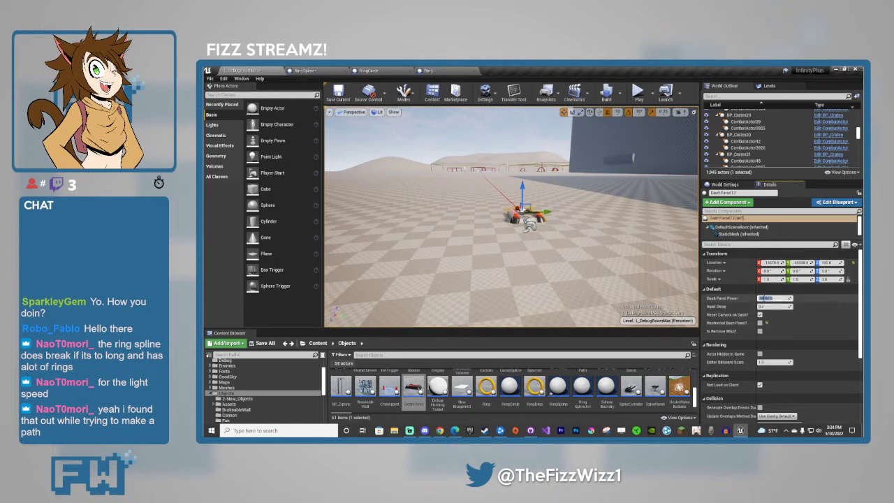
{"action": "key", "text": "Tab"}
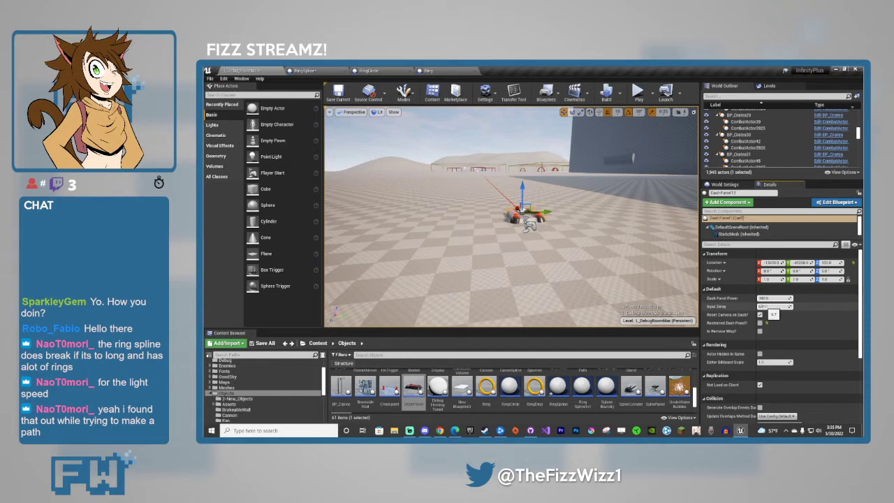
{"action": "key", "text": "Return"}
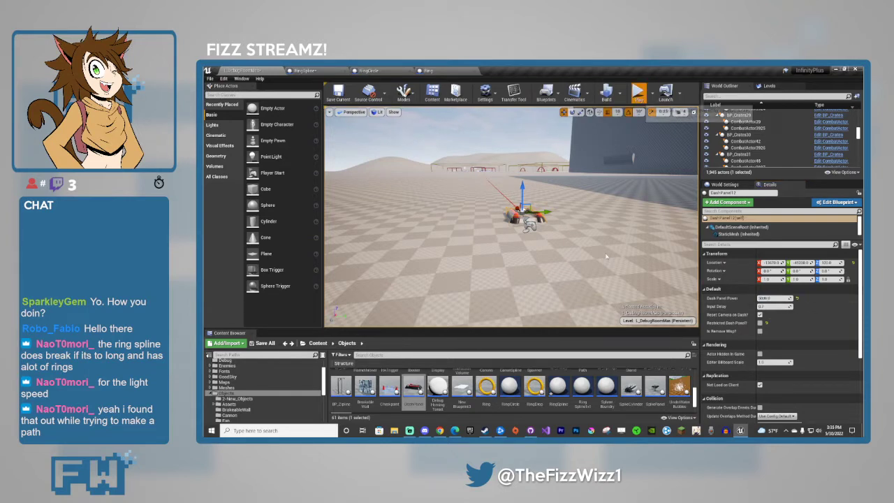
{"action": "key", "text": "alt+p"}
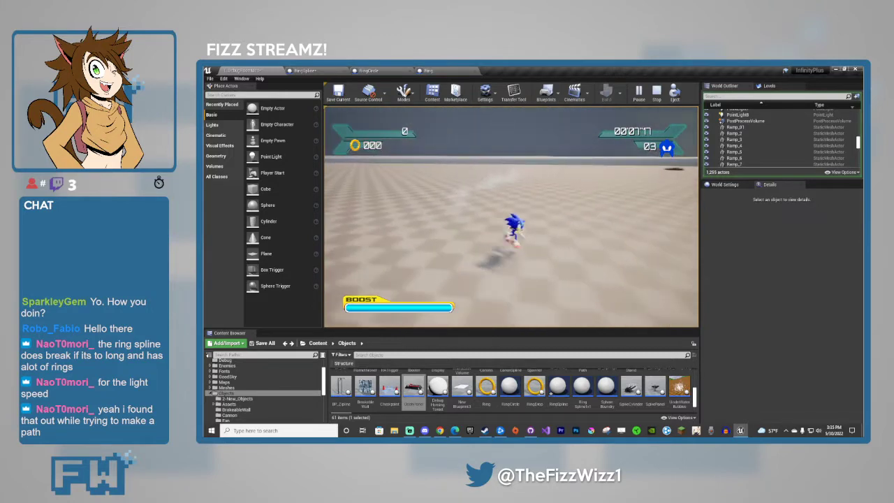
{"action": "key", "text": "Escape"}
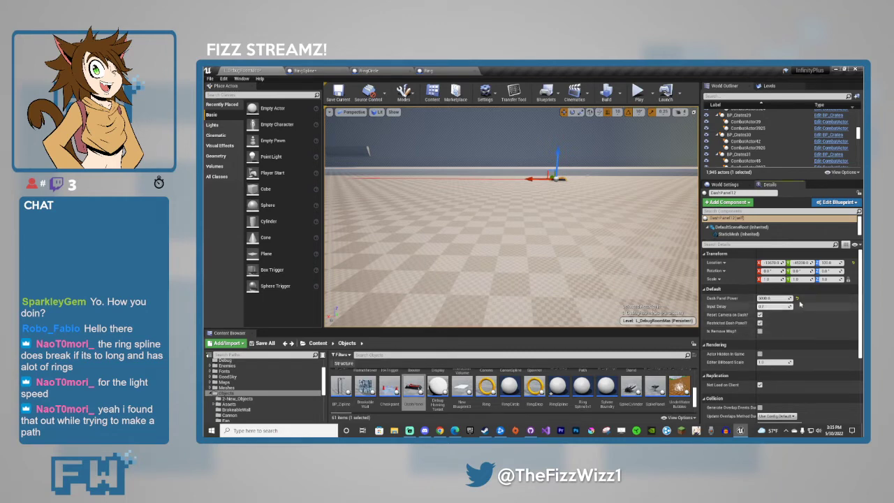
Reset the dash panel's Dash Panel Power to its default and play-test the character running over the panel.
{"action": "left_click", "coordinate": [797, 299]}
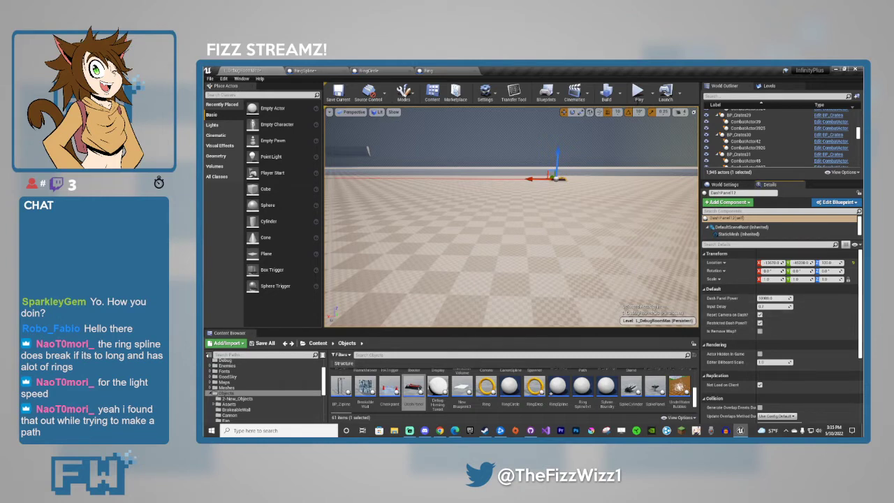
{"action": "left_click", "coordinate": [638, 92]}
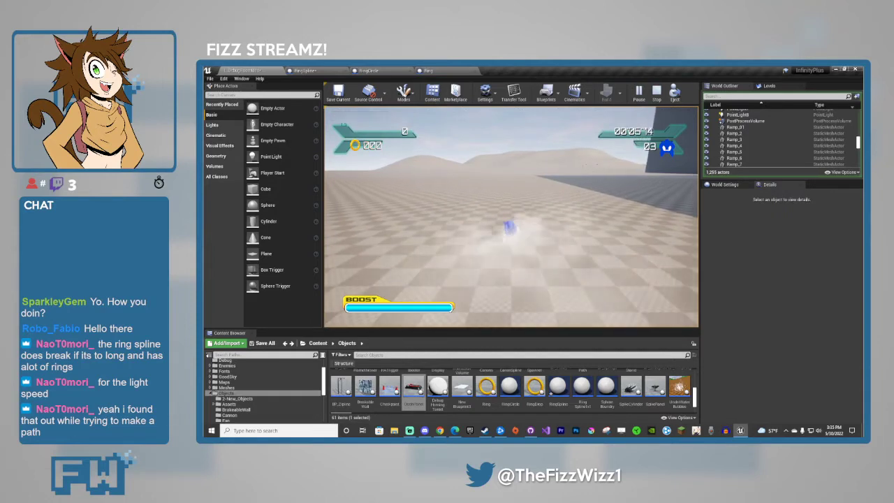
{"action": "key", "text": "Escape"}
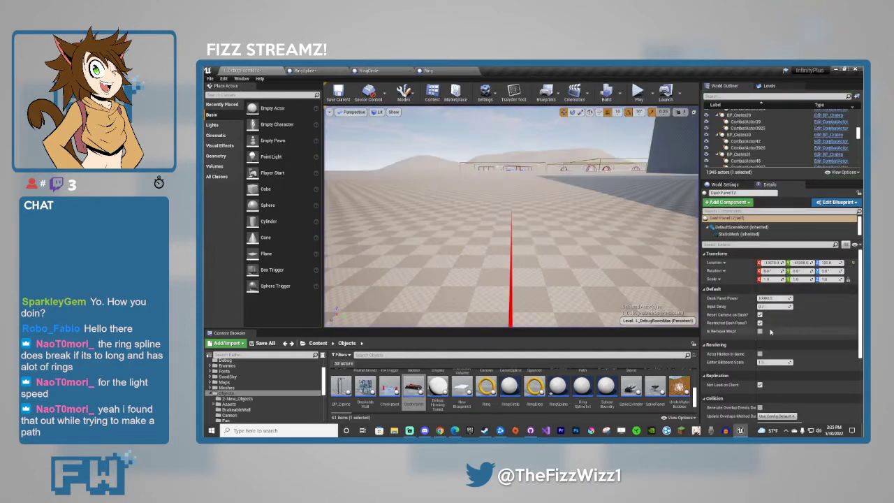
Play-test the dash panel with Reset Camera on Dash turned off, and again with the option turned back on.
{"action": "left_click", "coordinate": [639, 95]}
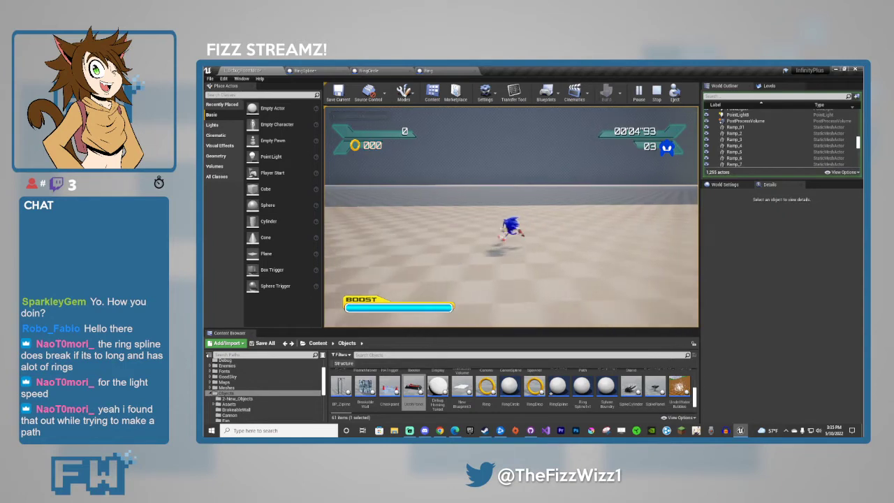
{"action": "key", "text": "Escape"}
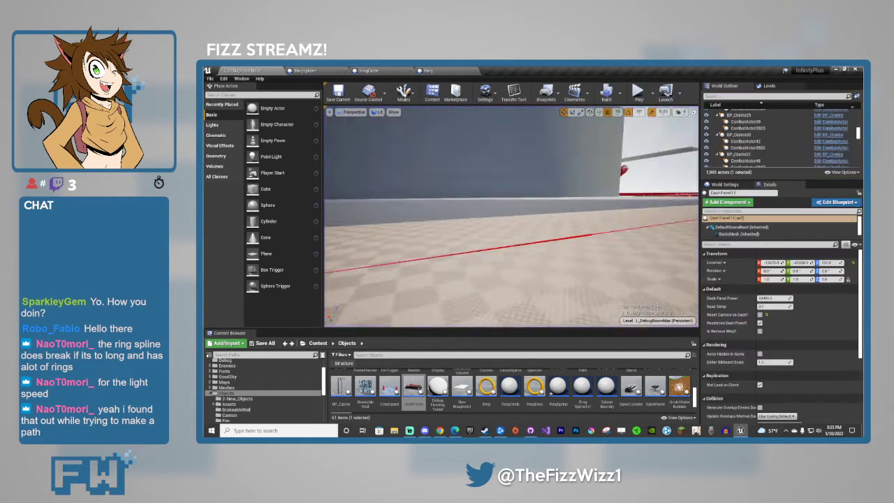
{"action": "right_click_drag", "start_coordinate": [668, 237], "coordinate": [650, 258]}
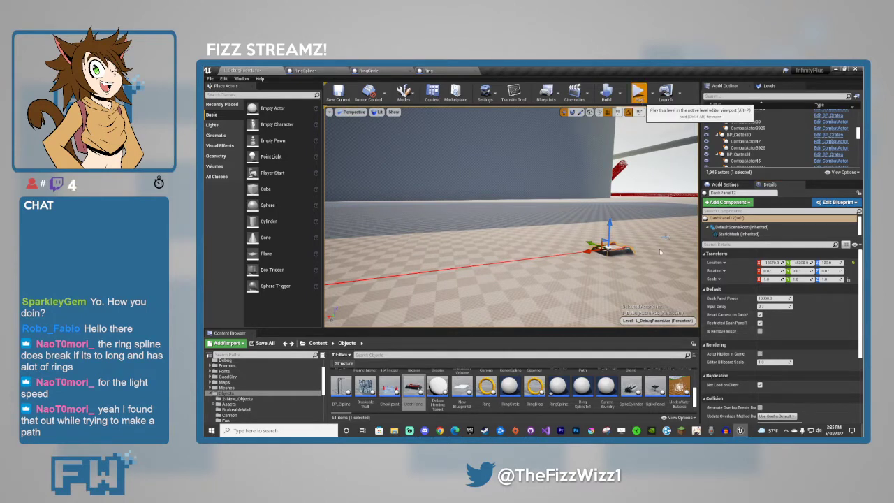
{"action": "left_click", "coordinate": [638, 93]}
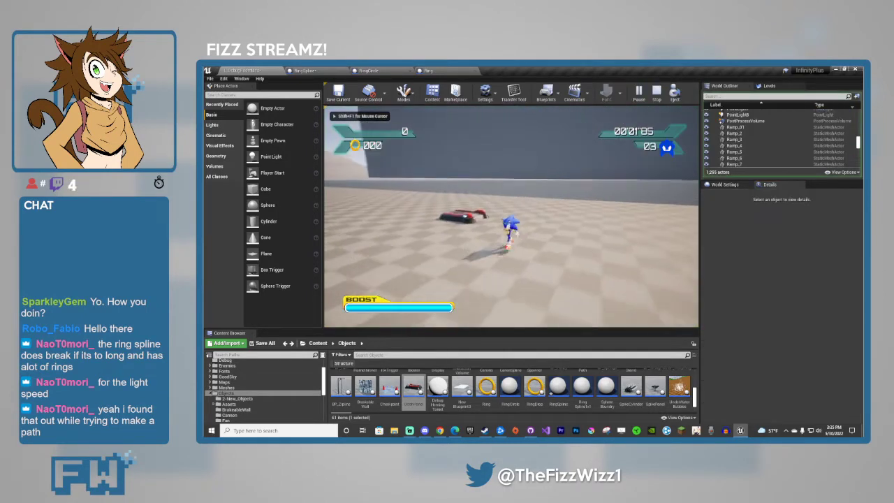
{"action": "key", "text": "Escape"}
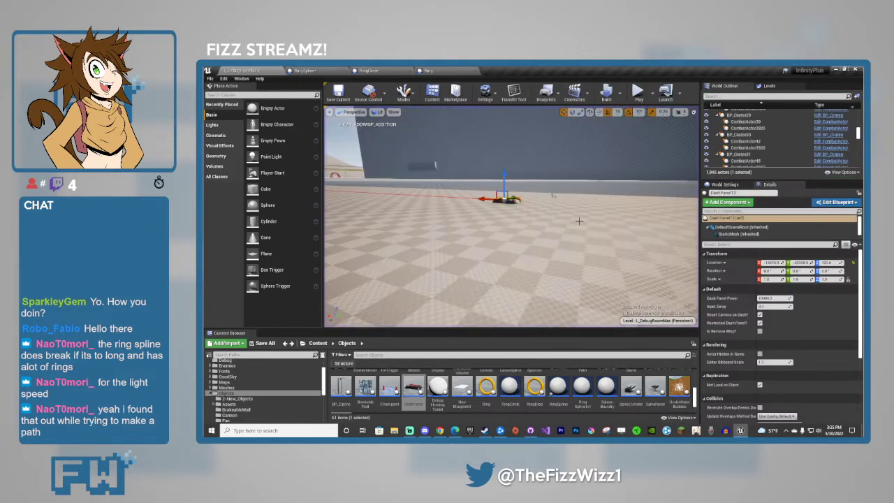
Turn on the dash panel's Is Remove Wisp option and play-test the character around the panel.
{"action": "left_click", "coordinate": [760, 331]}
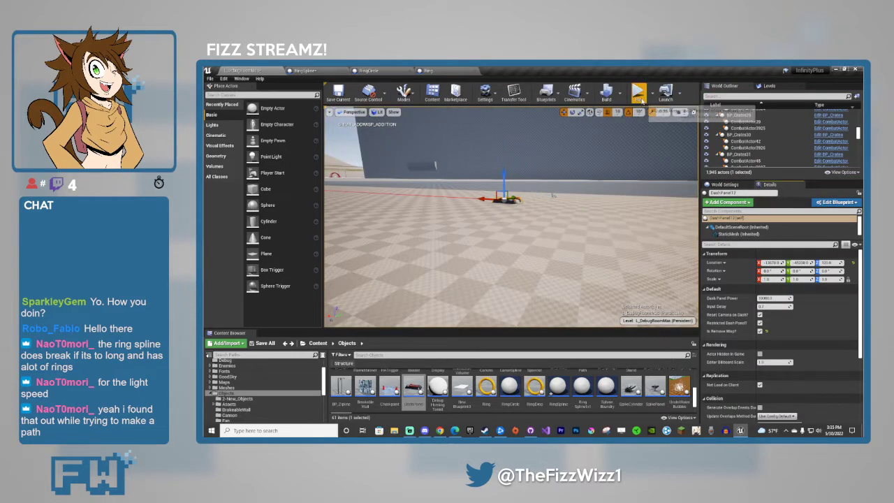
{"action": "left_click", "coordinate": [639, 93]}
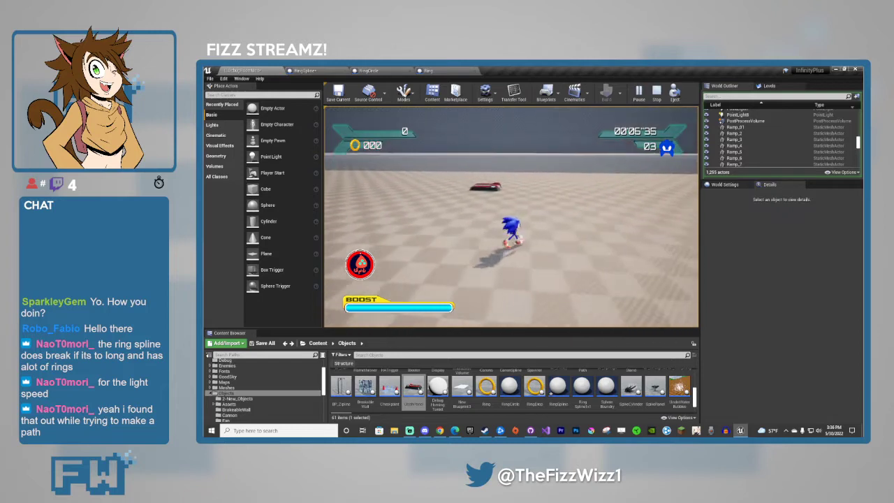
{"action": "key", "text": "Escape"}
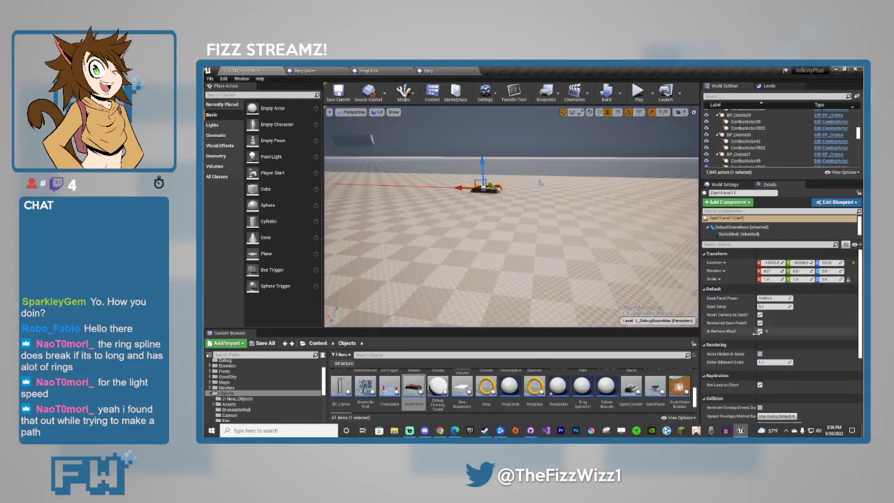
Turn off the dash panel's Is Remove Wisp option and play-test dashing with a wisp power active.
{"action": "left_click", "coordinate": [760, 331]}
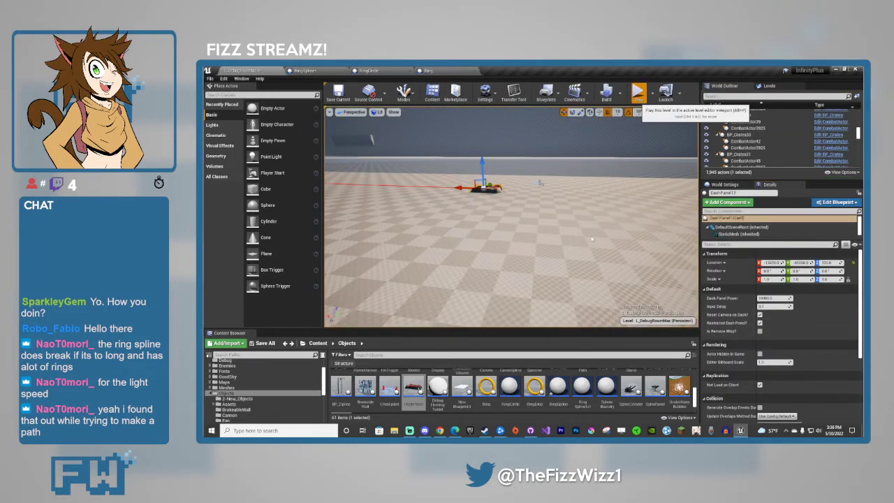
{"action": "key", "text": "alt+p"}
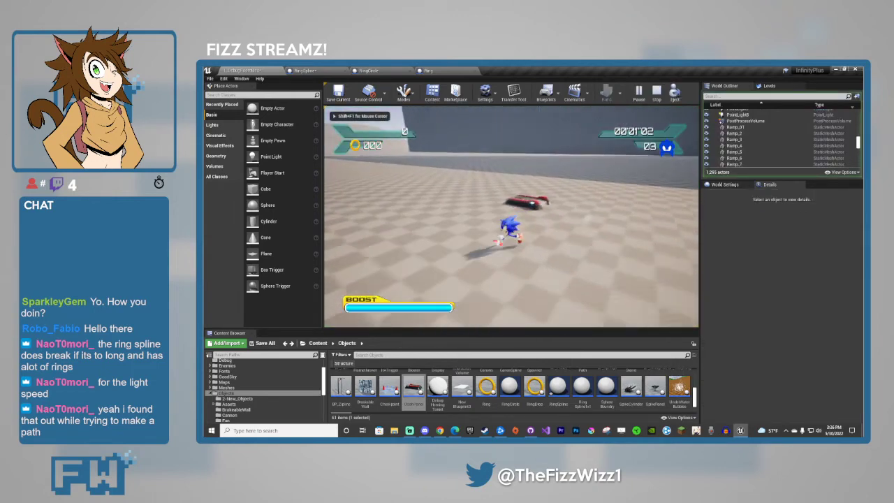
{"action": "key", "text": "w"}
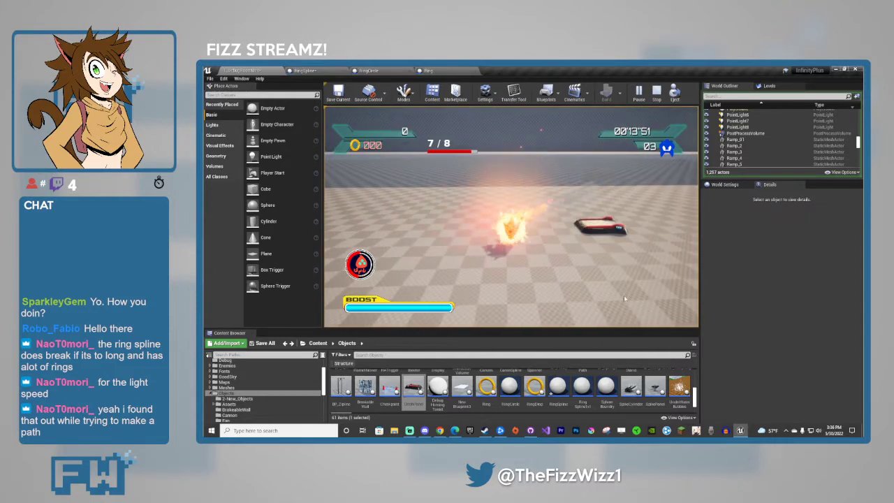
{"action": "key", "text": "Escape"}
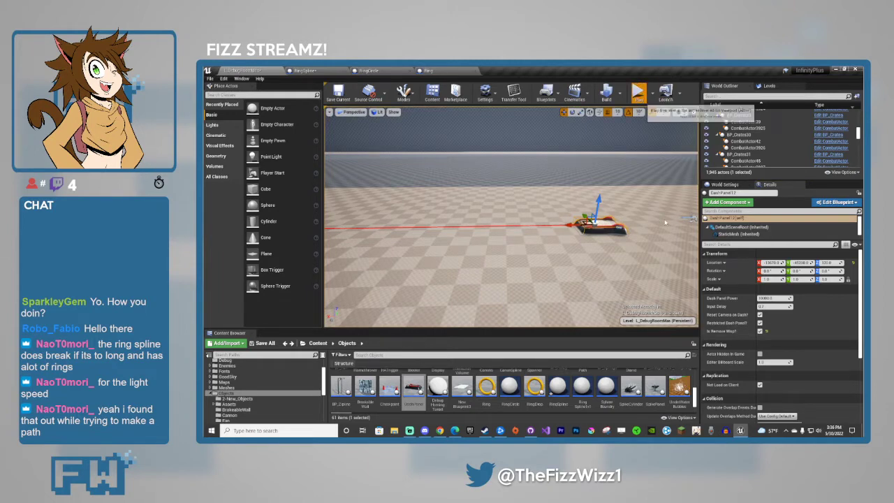
Play-test running over the dash panel with a wisp power active and Is Remove Wisp turned back on.
{"action": "key", "text": "alt+p"}
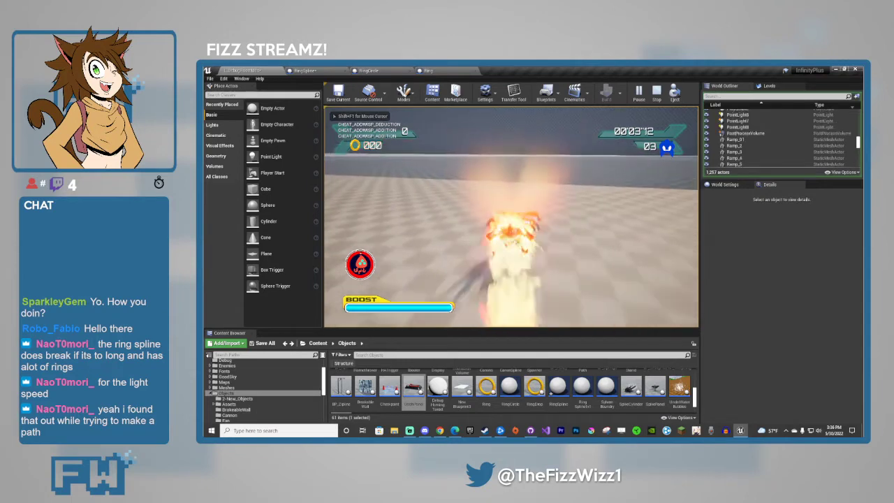
{"action": "key", "text": "w"}
{"action": "key", "text": "w"}
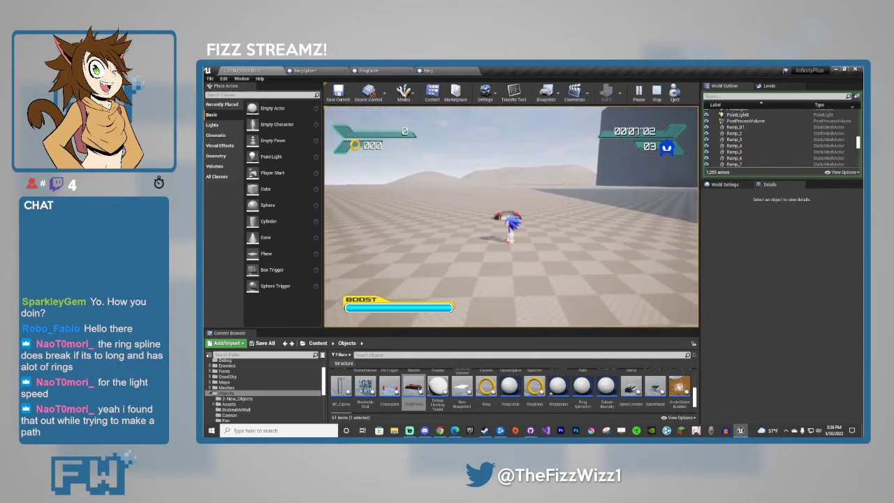
{"action": "key", "text": "Escape"}
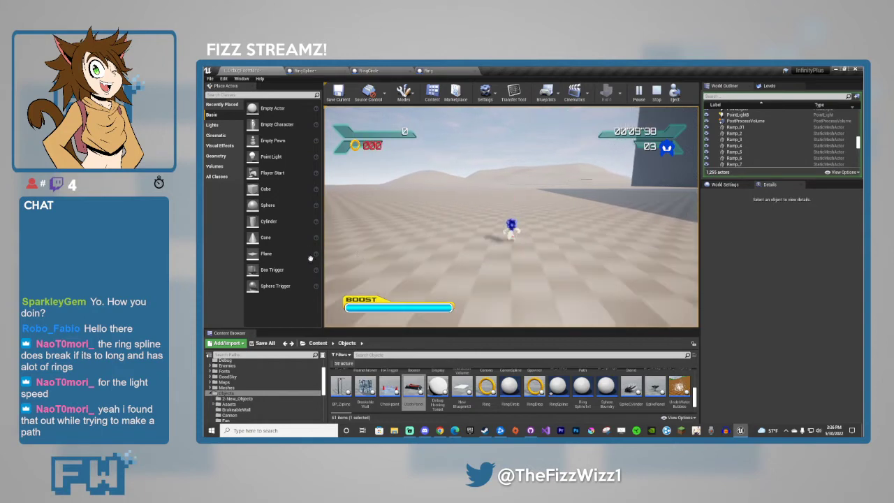
{"action": "key", "text": "Escape"}
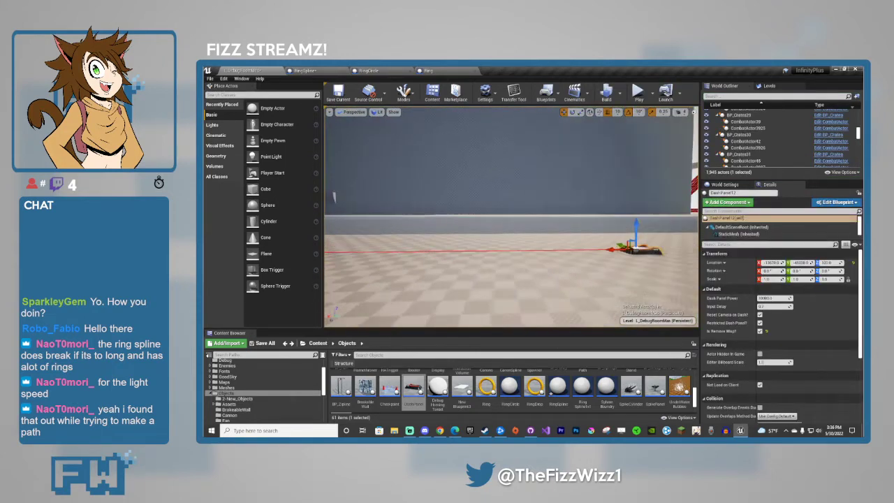
Turn off the dash panel's Is Remove Wisp option and cancel the pending autosave.
{"action": "key", "text": "w"}
{"action": "mouse_move", "coordinate": [511, 217]}
{"action": "right_mouse_down"}
{"action": "mouse_move", "coordinate": [587, 227]}
{"action": "mouse_move", "coordinate": [512, 224]}
{"action": "right_mouse_up"}
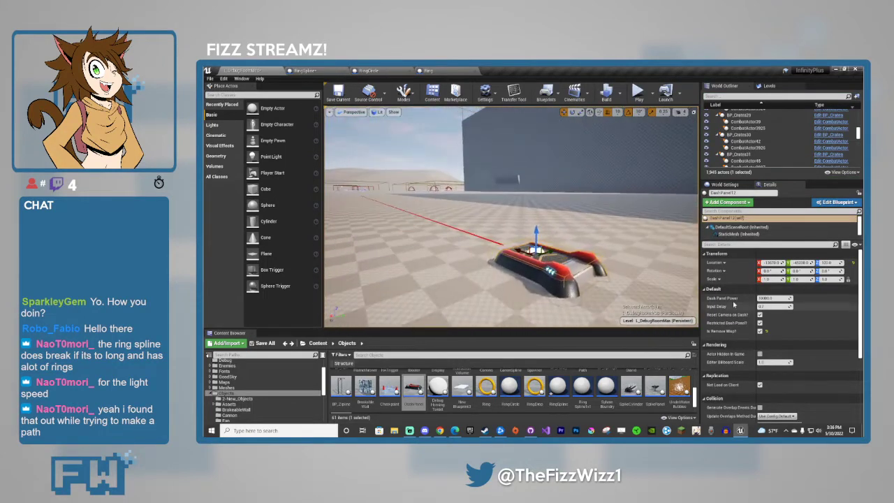
{"action": "left_click", "coordinate": [760, 331]}
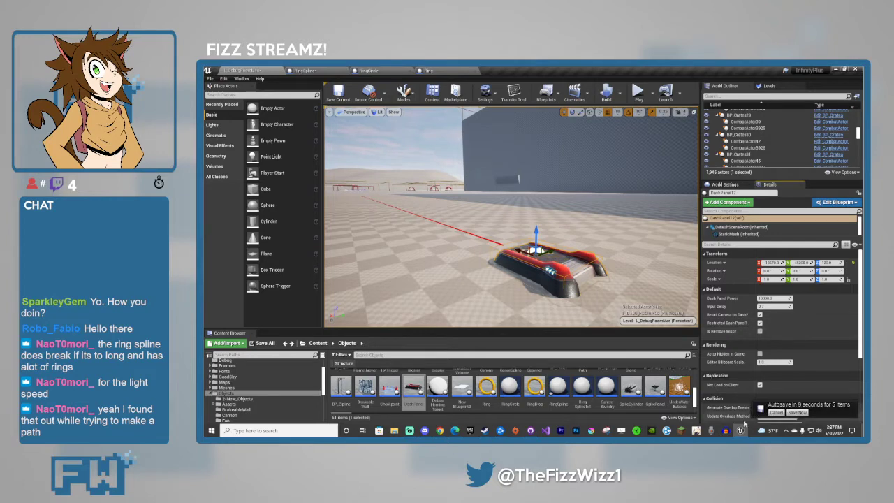
{"action": "left_click", "coordinate": [775, 414]}
Place a BP_Springs spring on the floor beside the dash panel, and delete the dash panel.
{"action": "scroll", "coordinate": [533, 391], "scroll_direction": "up", "scroll_amount": 1}
{"action": "left_click_drag", "start_coordinate": [607, 389], "coordinate": [367, 278]}
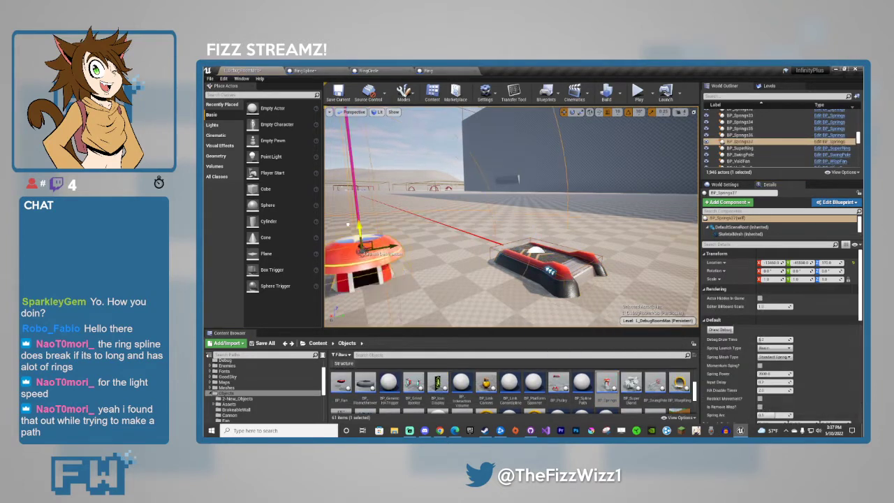
{"action": "key", "text": "f"}
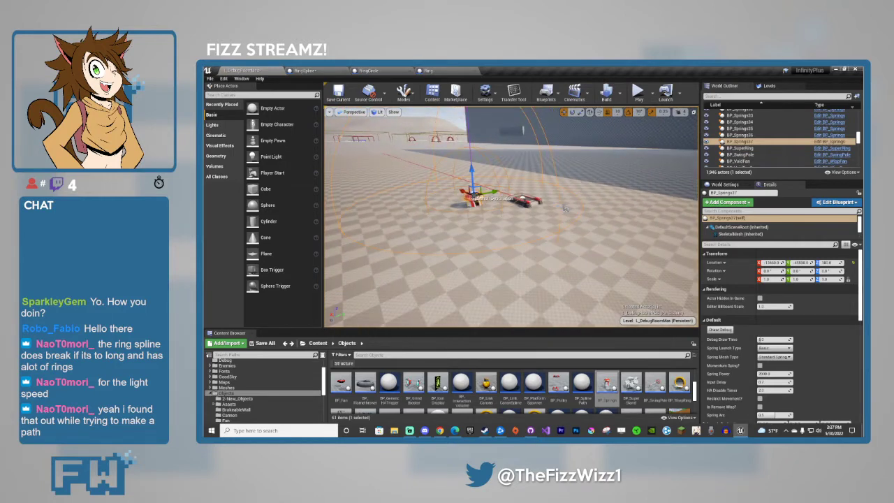
{"action": "key", "text": "Delete"}
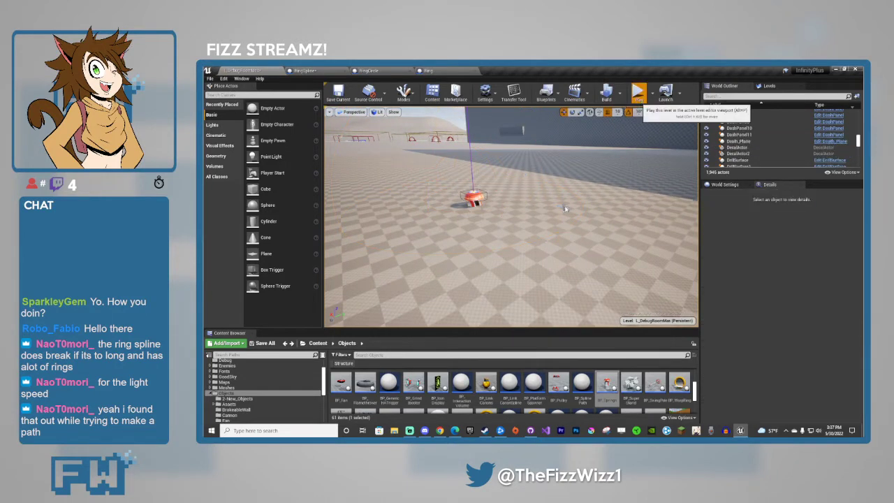
Play-test the level by giving the character a wisp and bouncing on the new spring.
{"action": "left_click", "coordinate": [639, 91]}
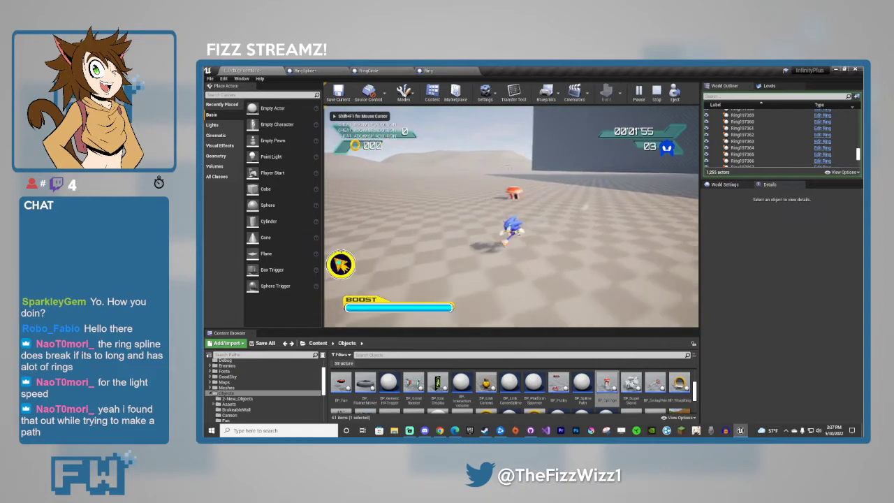
{"action": "key", "text": "space"}
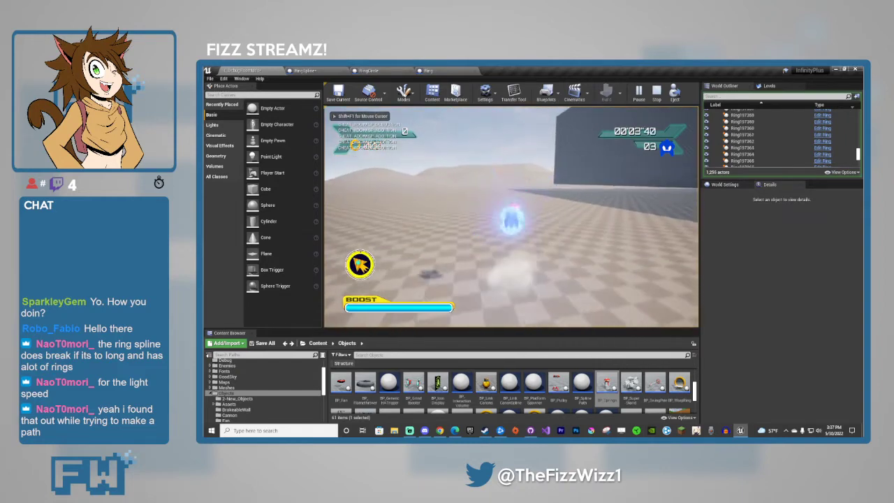
{"action": "key", "text": "e"}
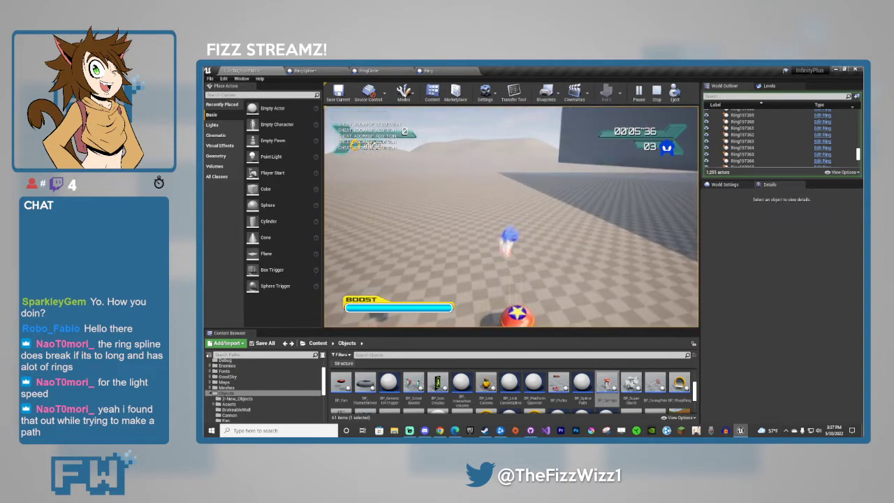
{"action": "key", "text": "Escape"}
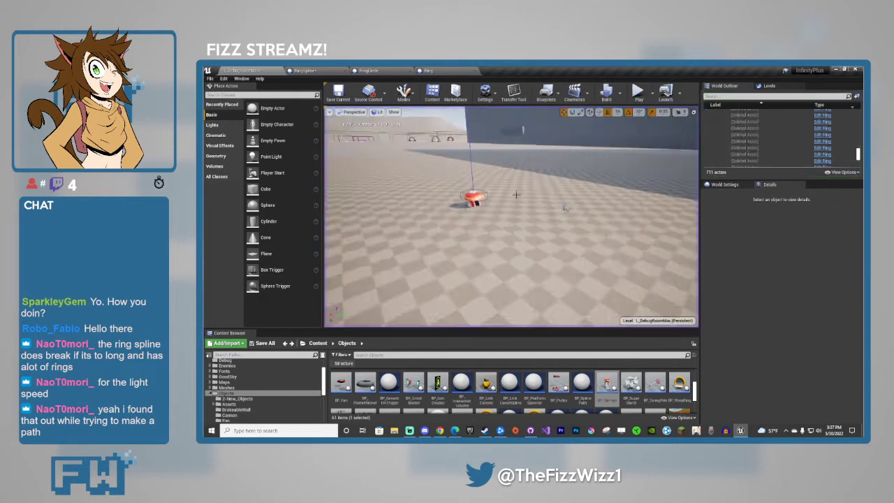
Play-test the level again by giving the character a wisp and jumping towards the spring.
{"action": "scroll", "coordinate": [749, 369], "scroll_direction": "down", "scroll_amount": 3}
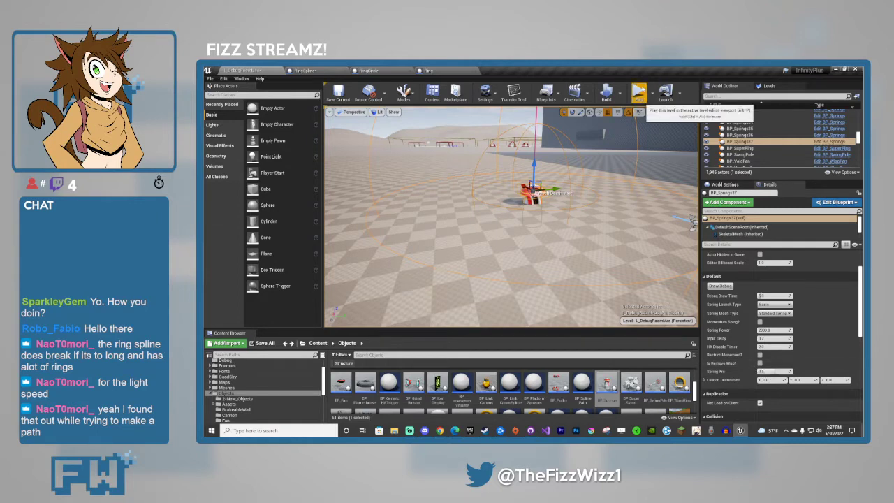
{"action": "key", "text": "alt+p"}
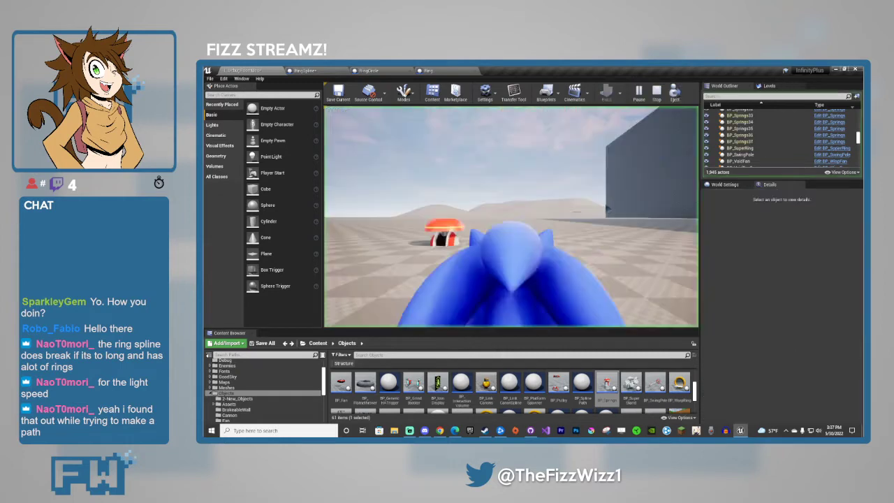
{"action": "left_click", "coordinate": [607, 208]}
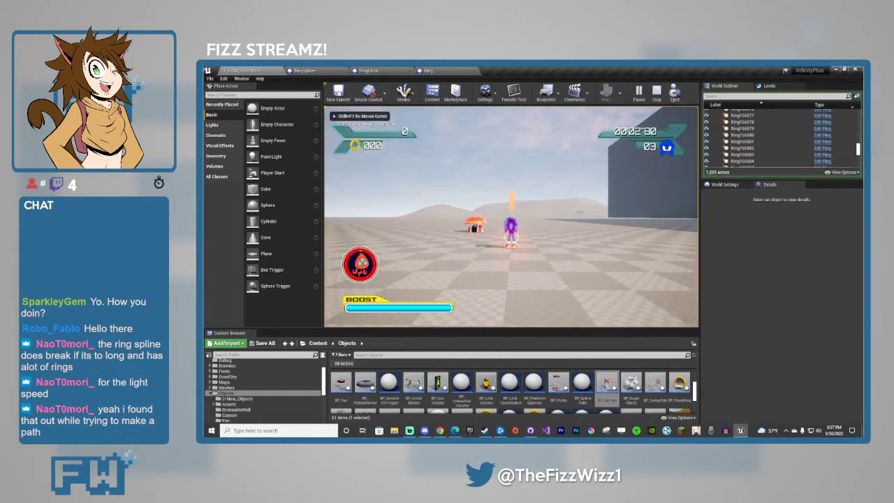
{"action": "key", "text": "w"}
{"action": "key", "text": "space"}
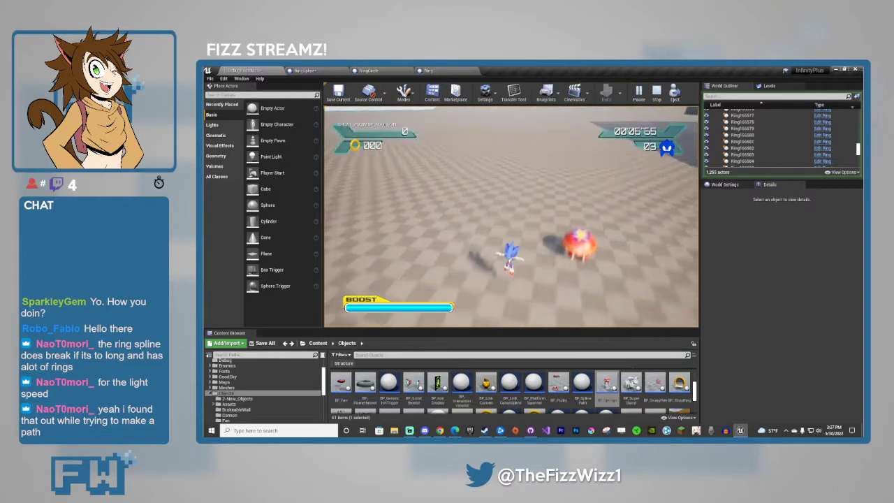
{"action": "key", "text": "Escape"}
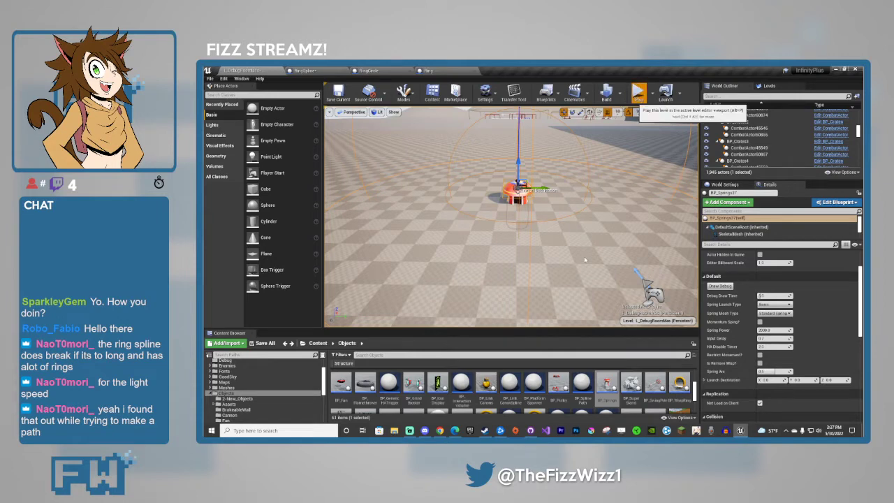
Play-test the level with a different wisp, activating its power while running up to the spring.
{"action": "key", "text": "plus"}
{"action": "key", "text": "plus"}
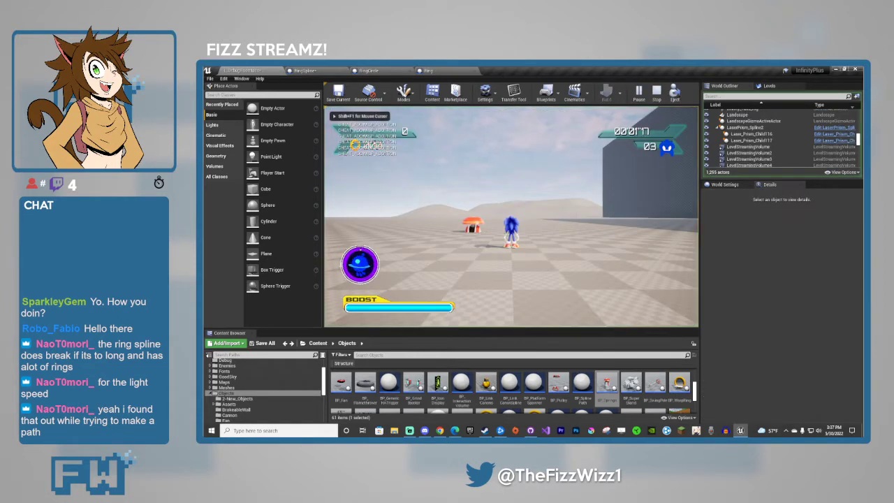
{"action": "key", "text": "minus"}
{"action": "key", "text": "e"}
{"action": "key", "text": "w"}
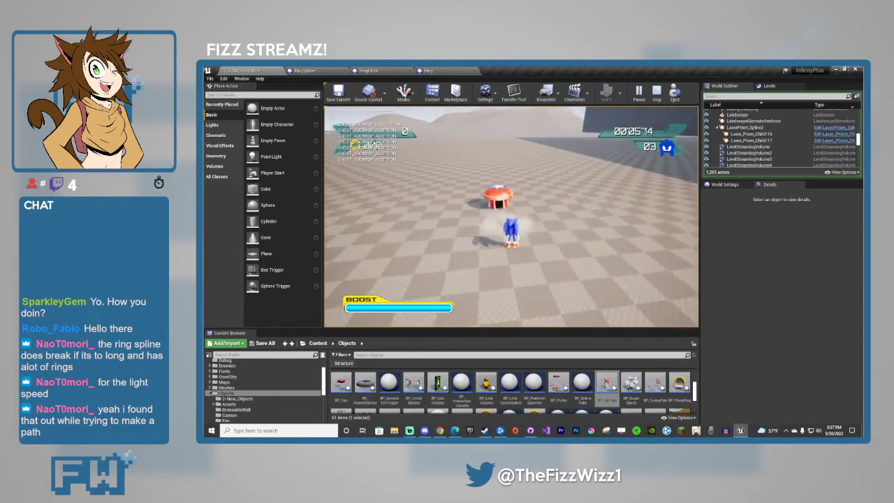
{"action": "key", "text": "Escape"}
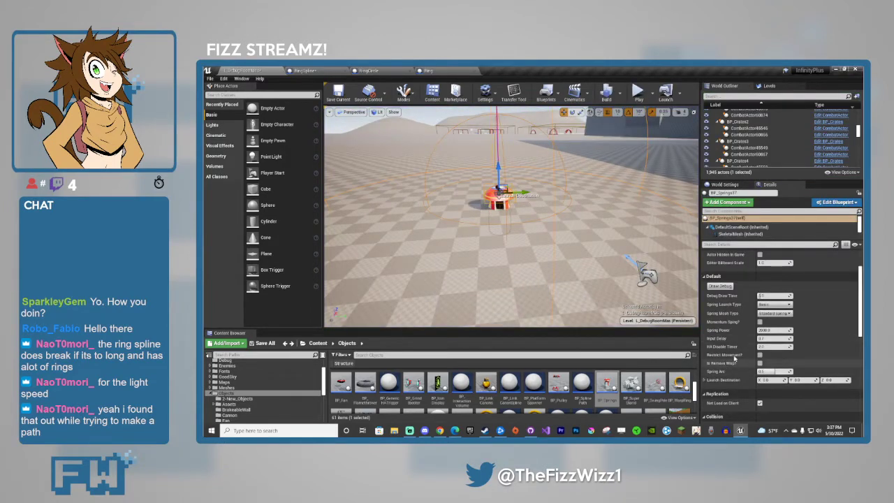
Delete the BP_Springs spring from the checkered floor.
{"action": "left_click", "coordinate": [430, 113]}
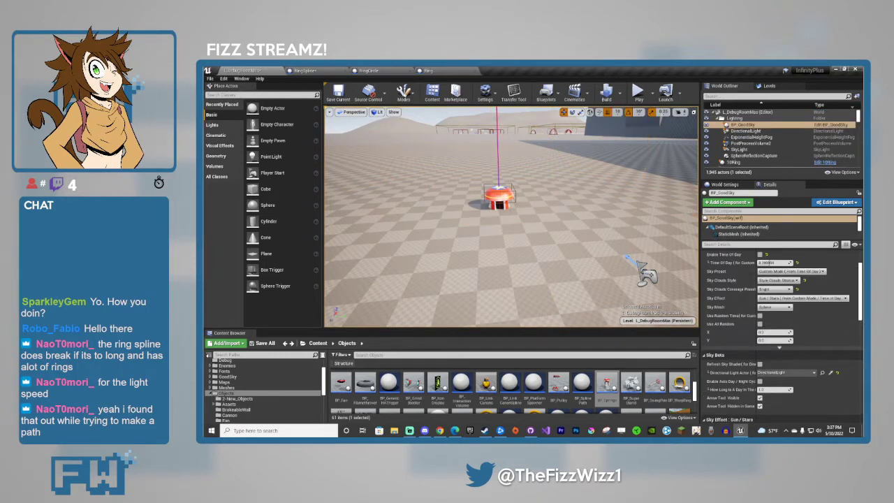
{"action": "left_click", "coordinate": [499, 195]}
{"action": "key", "text": "f"}
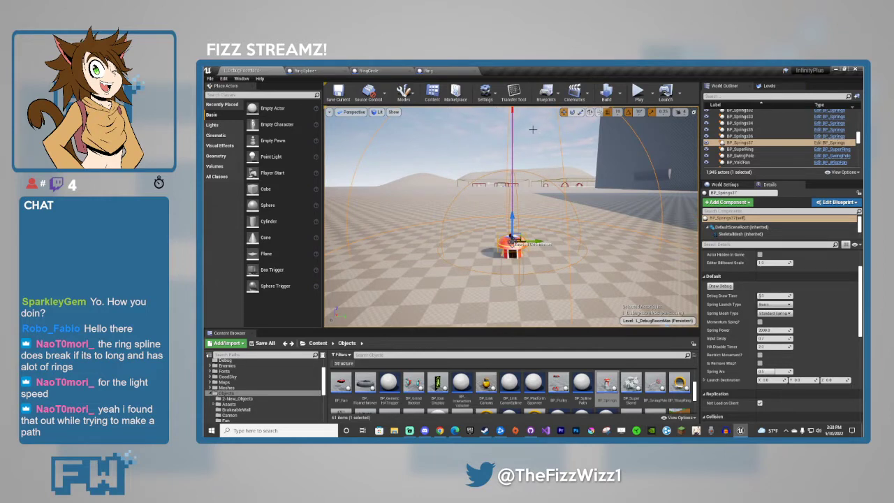
{"action": "mouse_move", "coordinate": [519, 205]}
{"action": "right_mouse_down"}
{"action": "mouse_move", "coordinate": [539, 148]}
{"action": "mouse_move", "coordinate": [514, 212]}
{"action": "mouse_move", "coordinate": [518, 205]}
{"action": "right_mouse_up"}
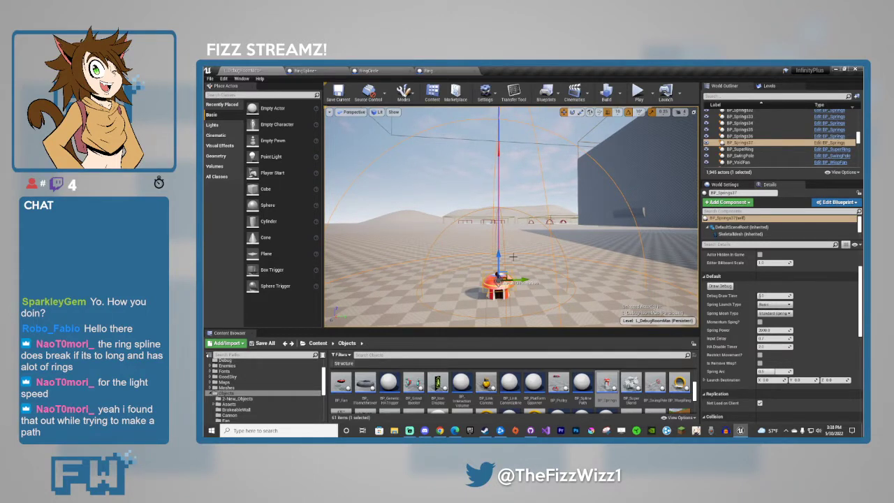
{"action": "key", "text": "Delete"}
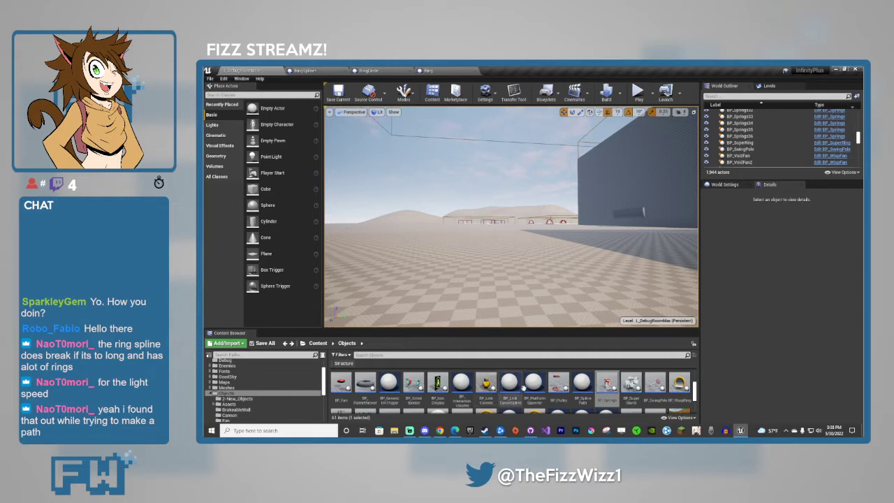
Place a BP_DashRamps dash ramp from the Objects folder on the checkered floor and view it from behind.
{"action": "scroll", "coordinate": [524, 389], "scroll_direction": "down", "scroll_amount": 2}
{"action": "scroll", "coordinate": [568, 401], "scroll_direction": "up", "scroll_amount": 2}
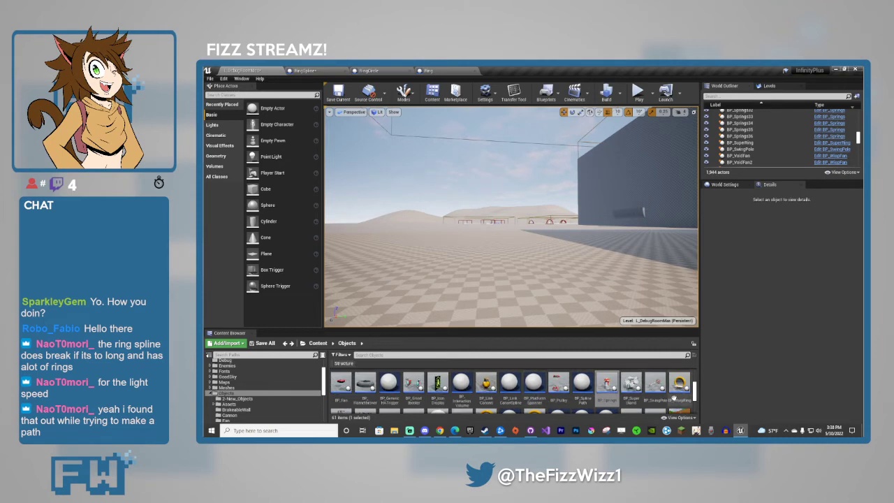
{"action": "scroll", "coordinate": [657, 395], "scroll_direction": "down", "scroll_amount": 1}
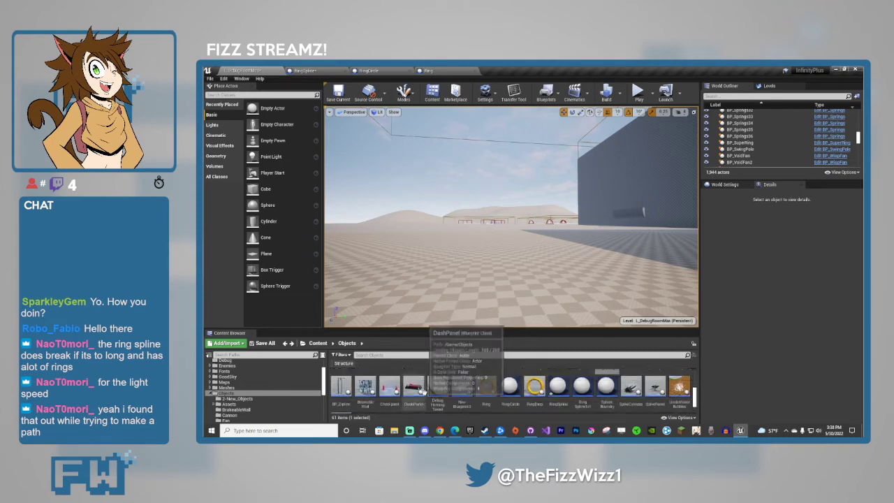
{"action": "scroll", "coordinate": [447, 391], "scroll_direction": "up", "scroll_amount": 2}
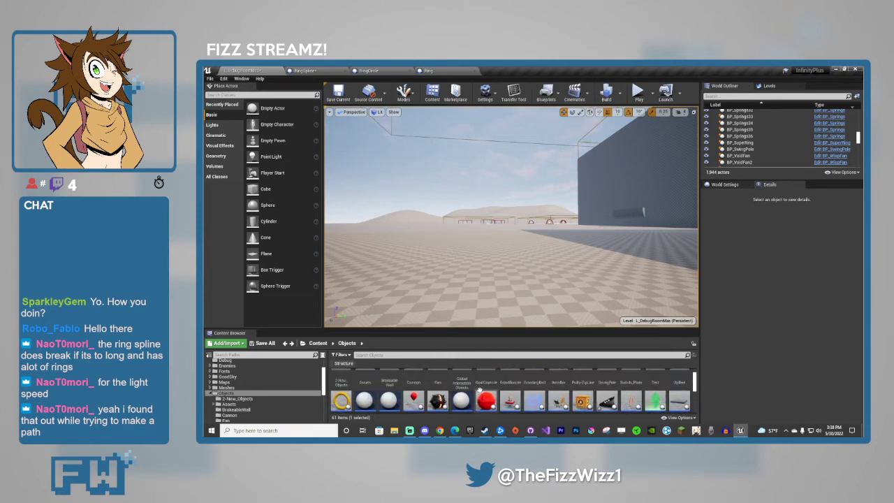
{"action": "scroll", "coordinate": [608, 391], "scroll_direction": "down", "scroll_amount": 1}
{"action": "left_click_drag", "start_coordinate": [607, 381], "coordinate": [567, 287]}
{"action": "key", "text": "d"}
{"action": "right_click_drag", "start_coordinate": [567, 287], "coordinate": [579, 303]}
{"action": "key", "text": "w"}
{"action": "key", "text": "w"}
{"action": "key", "text": "d"}
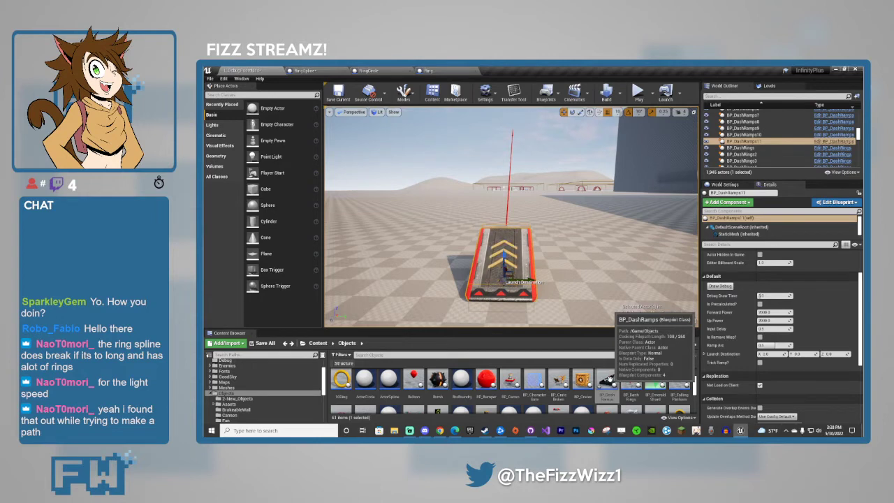
Try the dash ramp's Is Precalculated option by switching it on and back off.
{"action": "scroll", "coordinate": [607, 381], "scroll_direction": "down", "scroll_amount": 1}
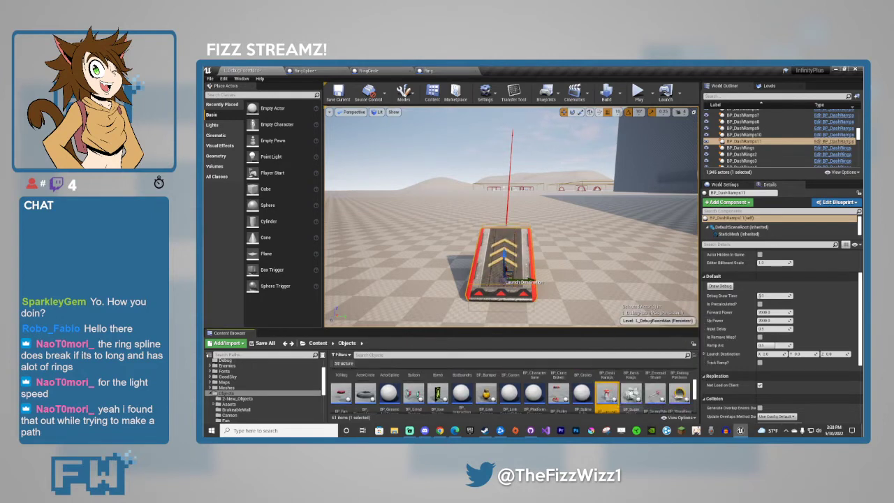
{"action": "scroll", "coordinate": [608, 388], "scroll_direction": "up", "scroll_amount": 1}
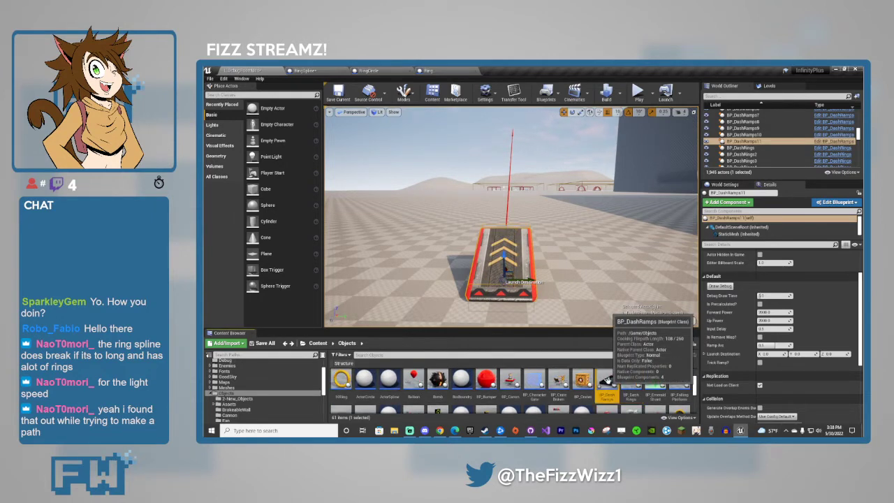
{"action": "scroll", "coordinate": [607, 380], "scroll_direction": "down", "scroll_amount": 1}
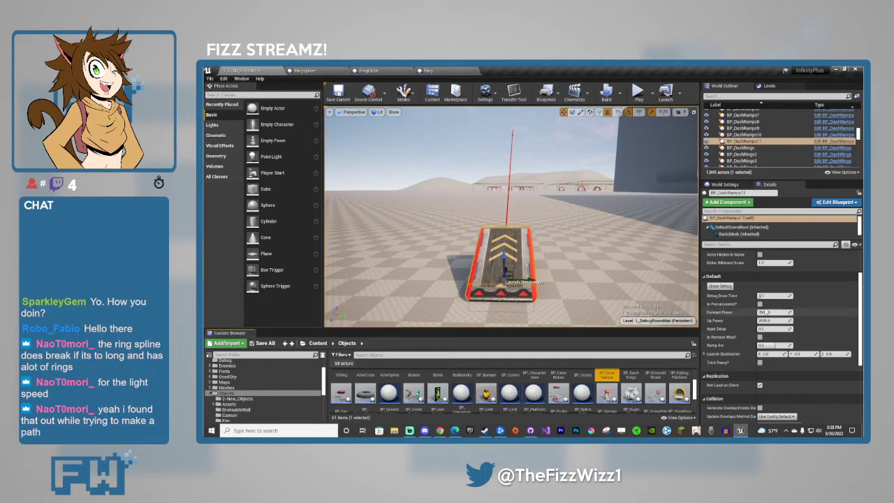
{"action": "type", "text": "2000"}
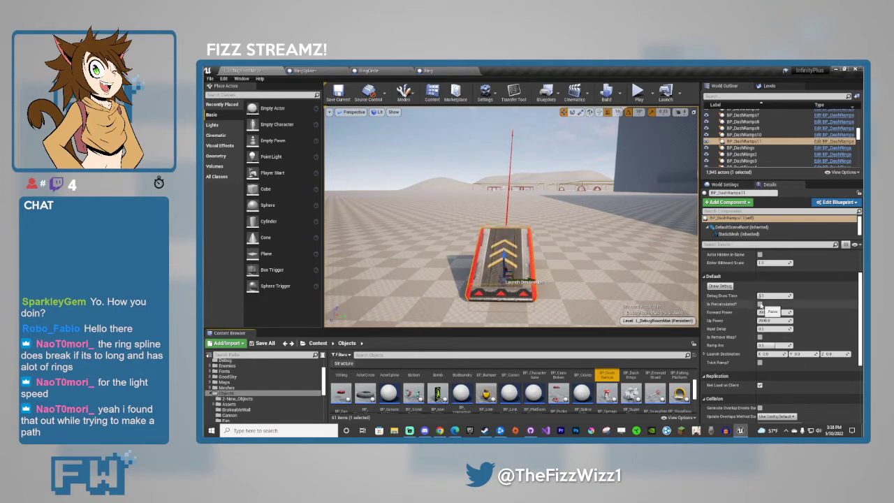
{"action": "scroll", "coordinate": [657, 227], "scroll_direction": "up", "scroll_amount": 1}
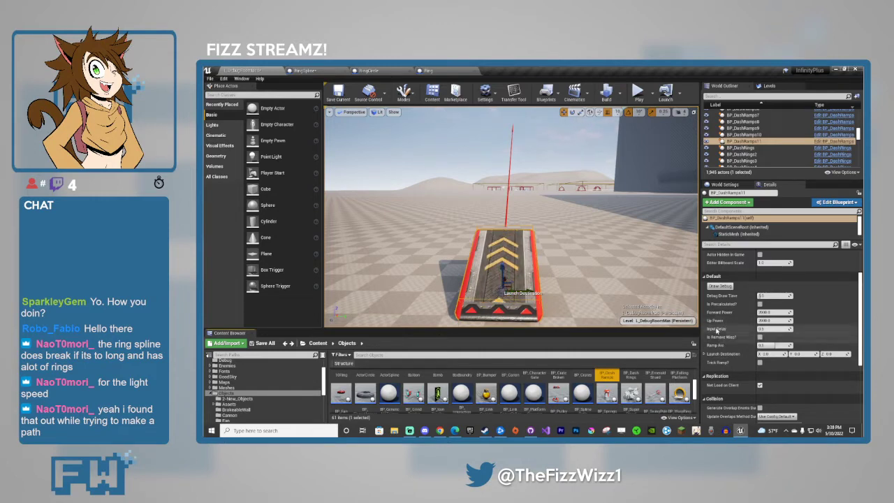
{"action": "left_click", "coordinate": [760, 304]}
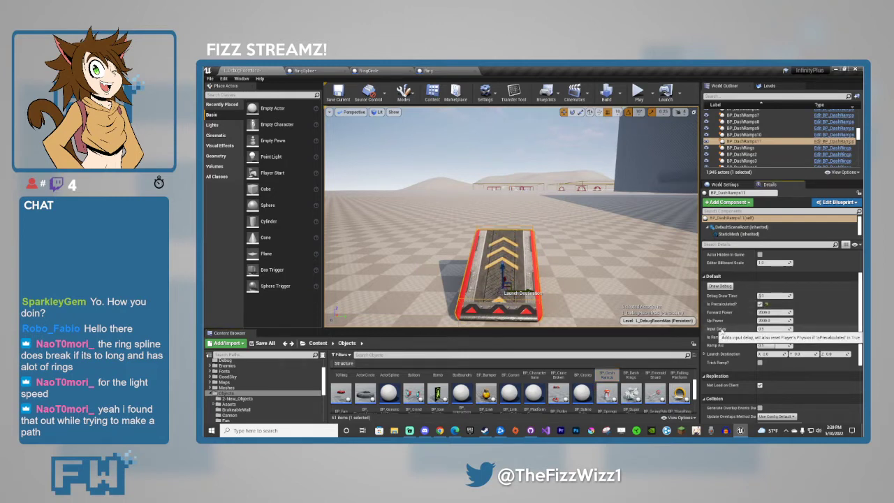
{"action": "left_click", "coordinate": [760, 304]}
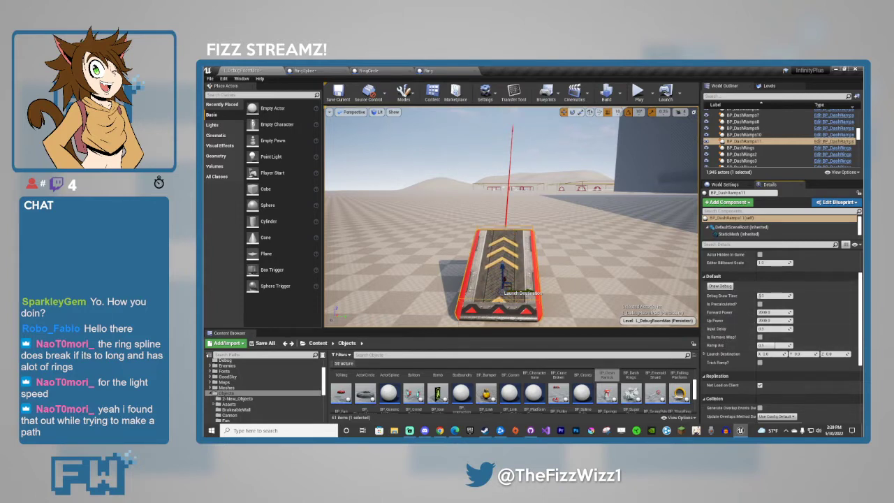
Move the dash ramp's Launch Destination point up and farther ahead of the ramp.
{"action": "key", "text": "a"}
{"action": "right_click_drag", "start_coordinate": [500, 299], "coordinate": [568, 192]}
{"action": "left_click", "coordinate": [563, 233]}
{"action": "key", "text": "s"}
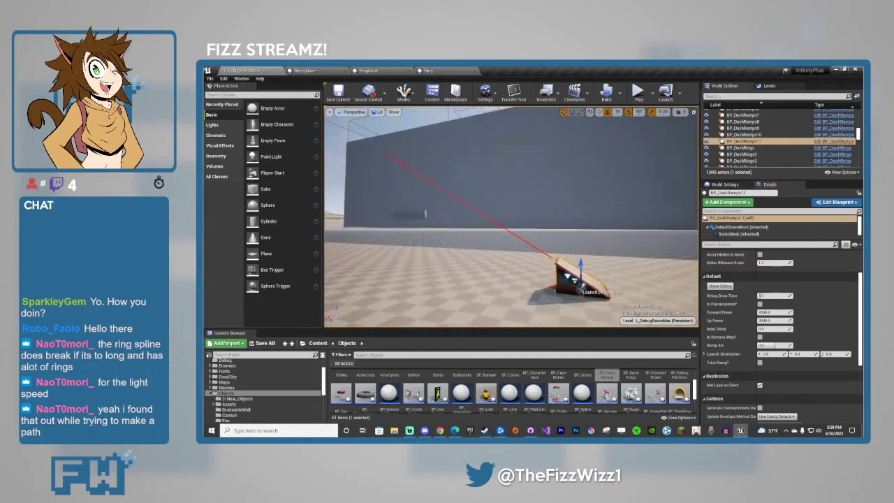
{"action": "left_click_drag", "start_coordinate": [421, 186], "coordinate": [347, 151]}
{"action": "key", "text": "d"}
{"action": "right_click_drag", "start_coordinate": [522, 254], "coordinate": [458, 264]}
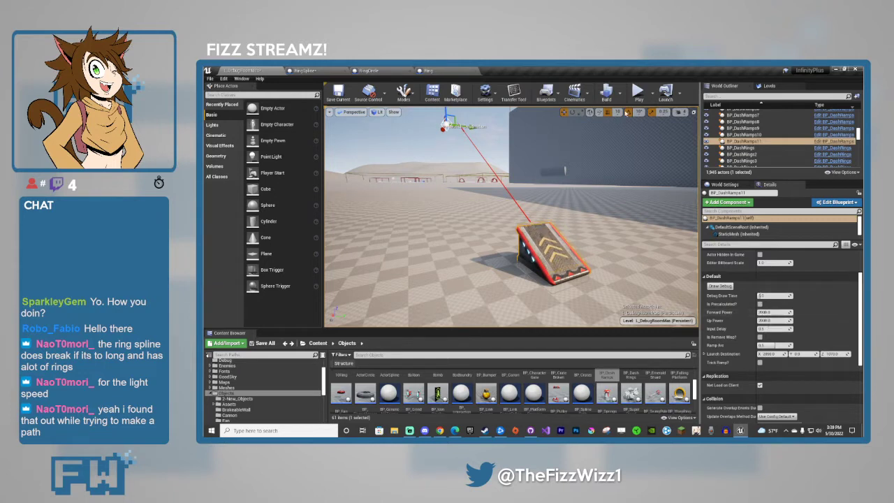
Play-test the level by running the character over the dash ramp with Is Precalculated turned off.
{"action": "left_click", "coordinate": [638, 92]}
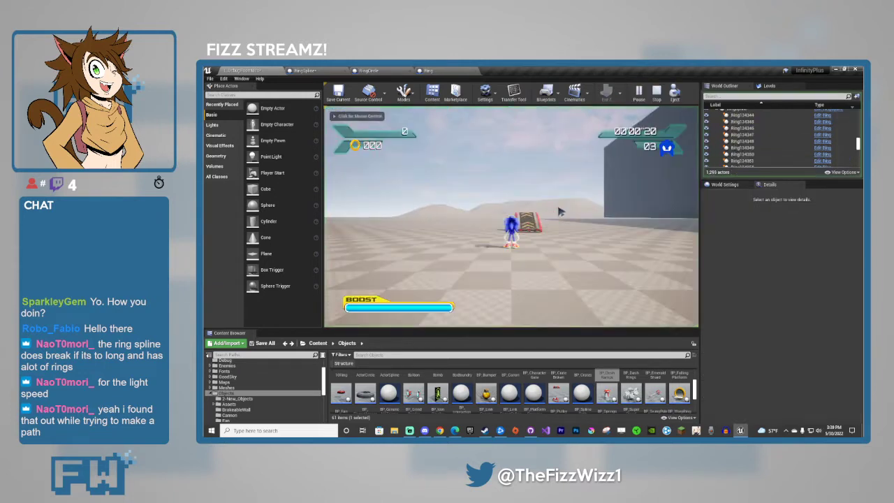
{"action": "key", "text": "w"}
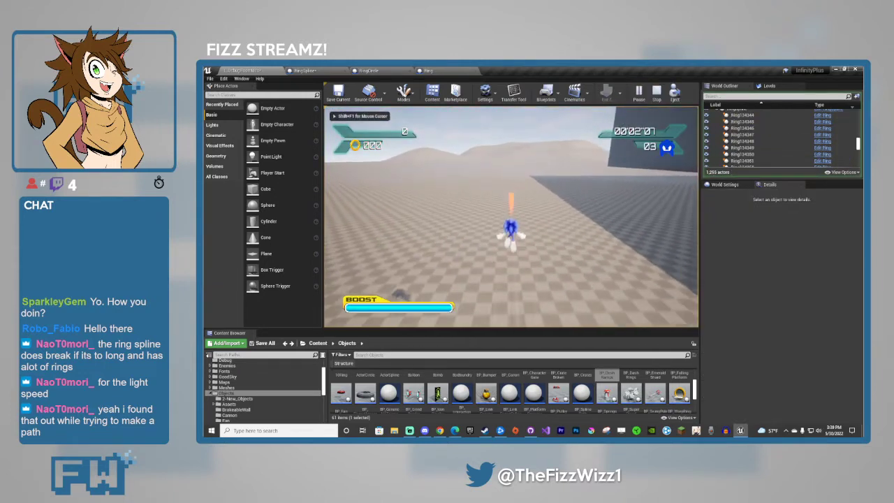
{"action": "key", "text": "w"}
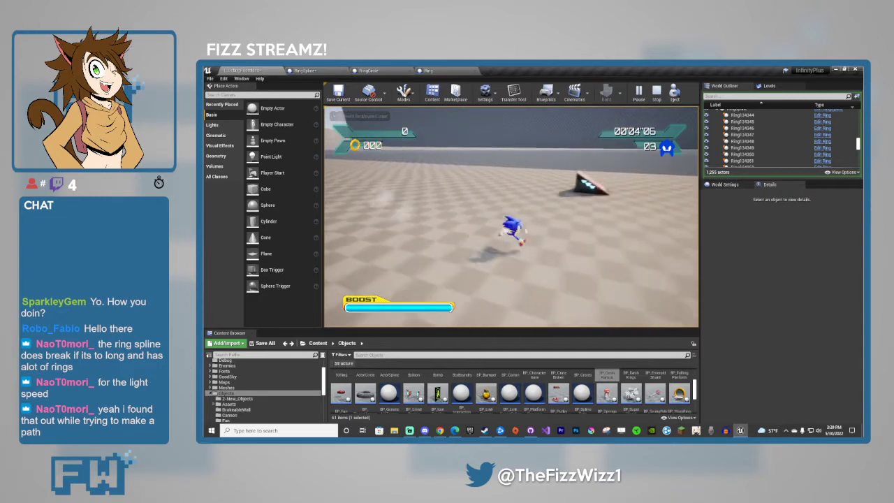
{"action": "key", "text": "Escape"}
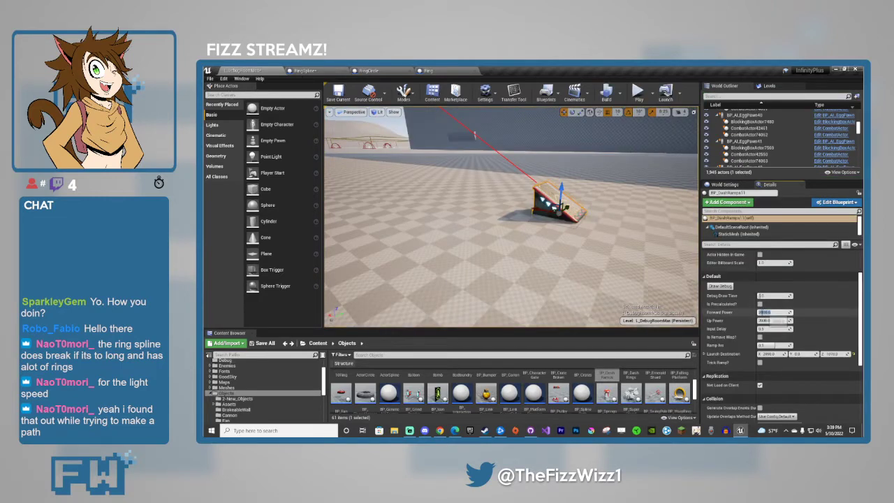
Set the dash ramp's Forward Power to 4000 and play-test launching the character off the ramp.
{"action": "left_click", "coordinate": [766, 320]}
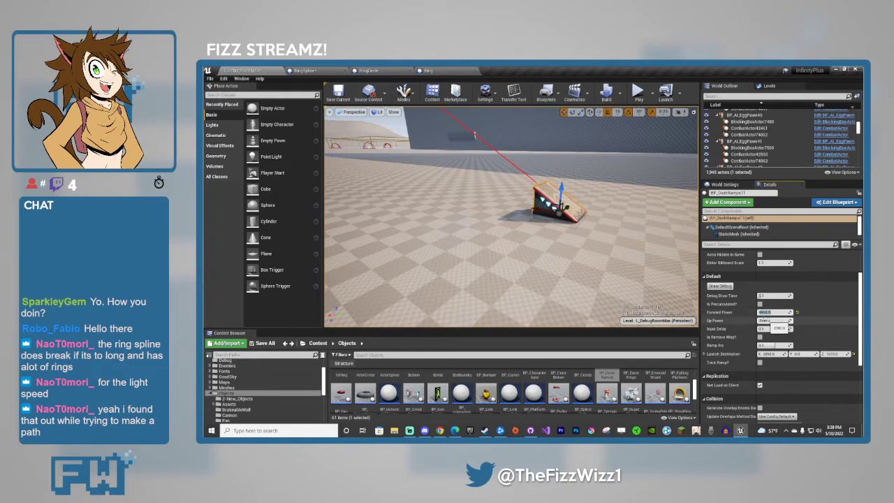
{"action": "key", "text": "Return"}
{"action": "left_click", "coordinate": [638, 93]}
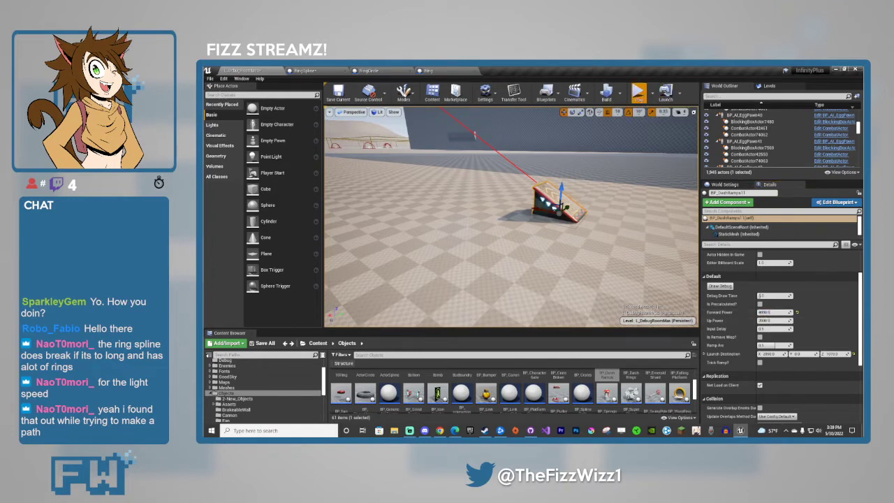
{"action": "left_click", "coordinate": [577, 244]}
{"action": "key", "text": "w"}
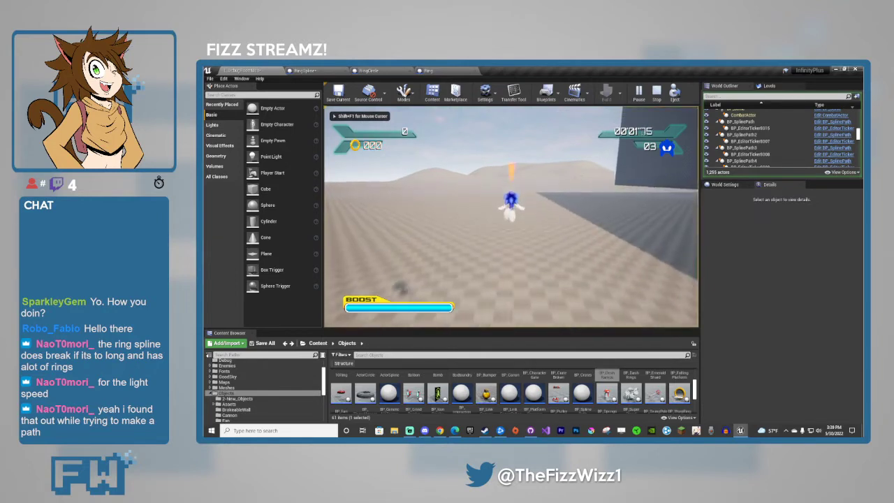
{"action": "key", "text": "d"}
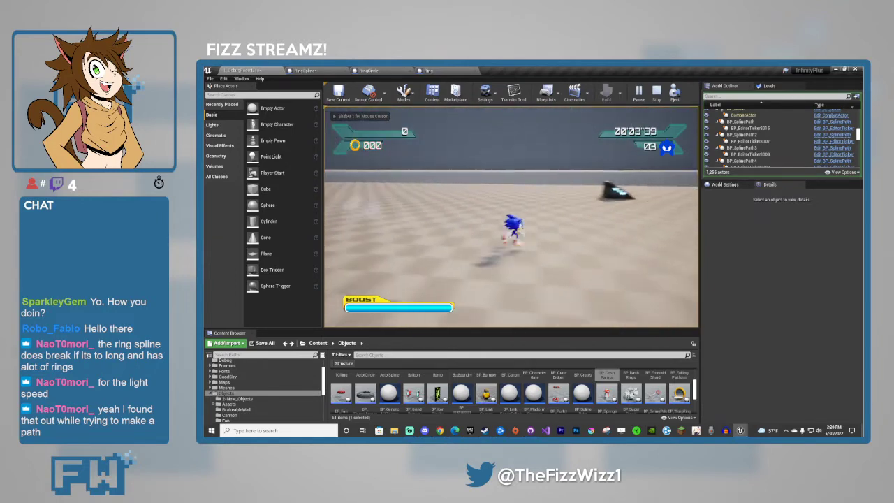
{"action": "key", "text": "w"}
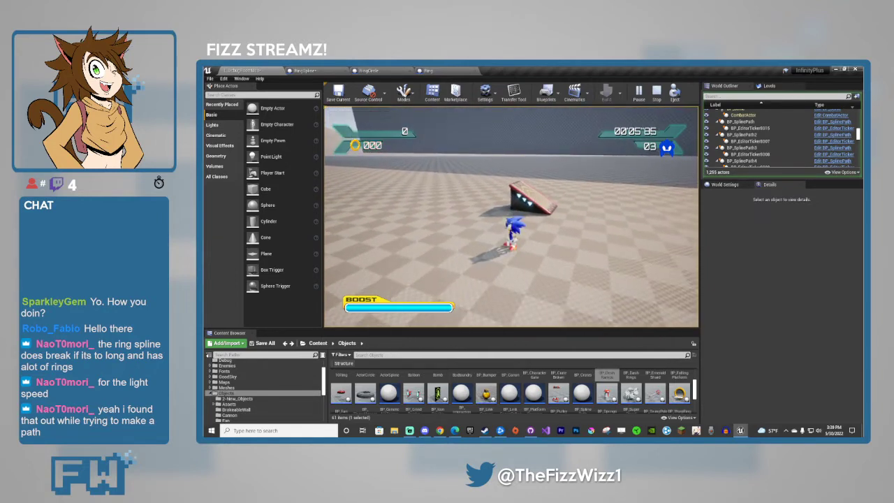
Set the dash ramp's Forward Power to 2000 and Up Power to 4000, and play-test running the character over it.
{"action": "key", "text": "F8"}
{"action": "left_click", "coordinate": [531, 199]}
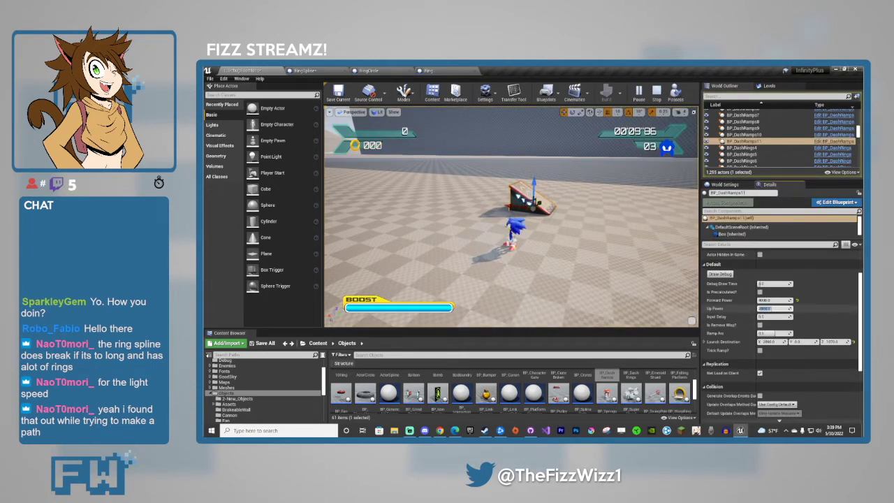
{"action": "left_click", "coordinate": [514, 231]}
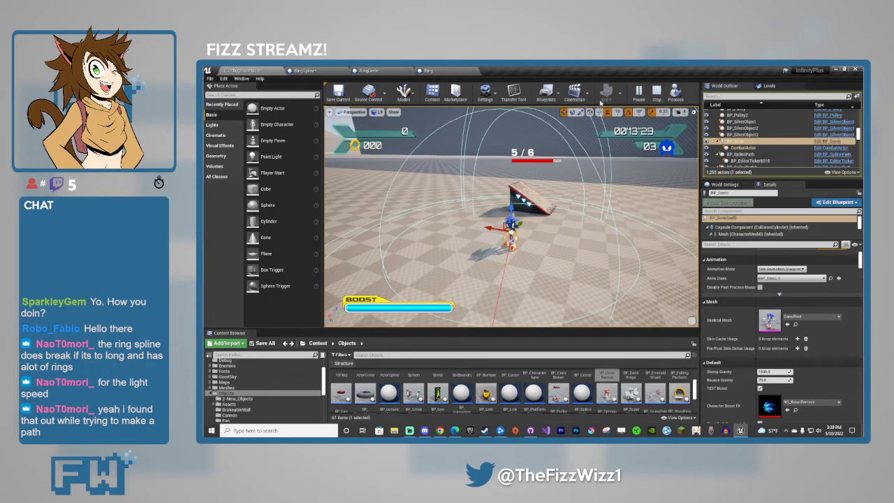
{"action": "left_click", "coordinate": [675, 92]}
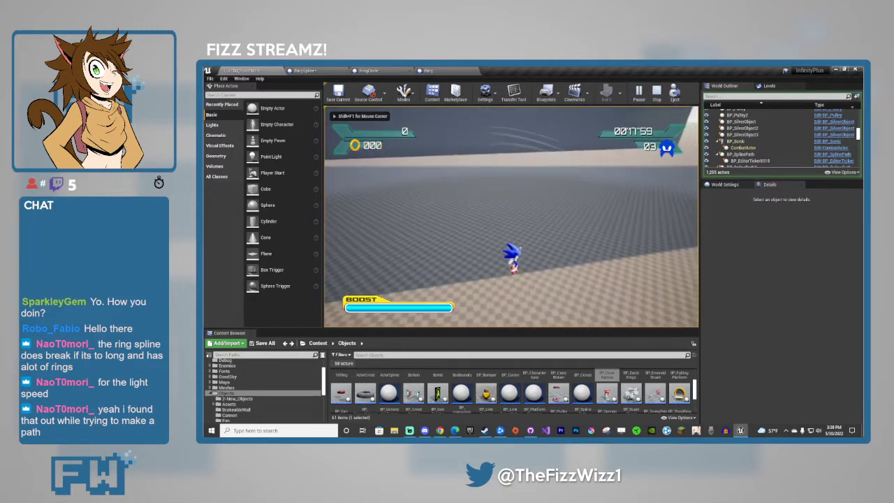
{"action": "key", "text": "w"}
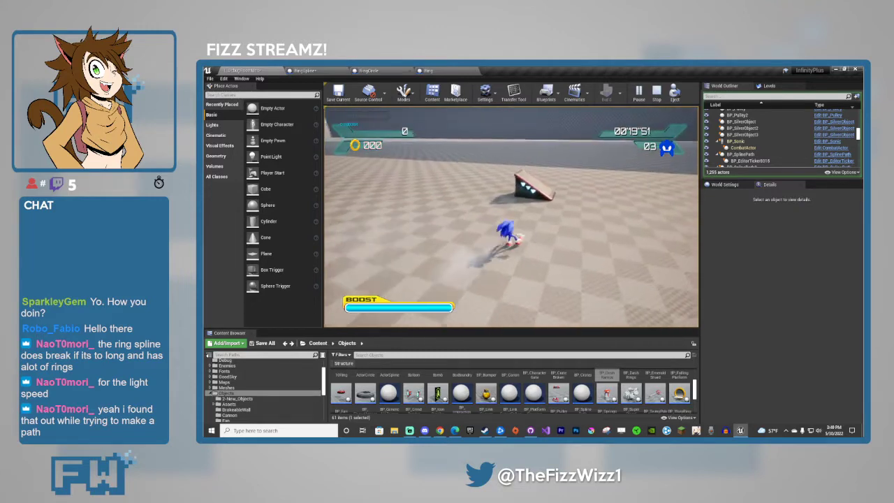
Set the dash ramp's Up Power to 10000 and play-test launching the character off the ramp.
{"action": "key", "text": "F8"}
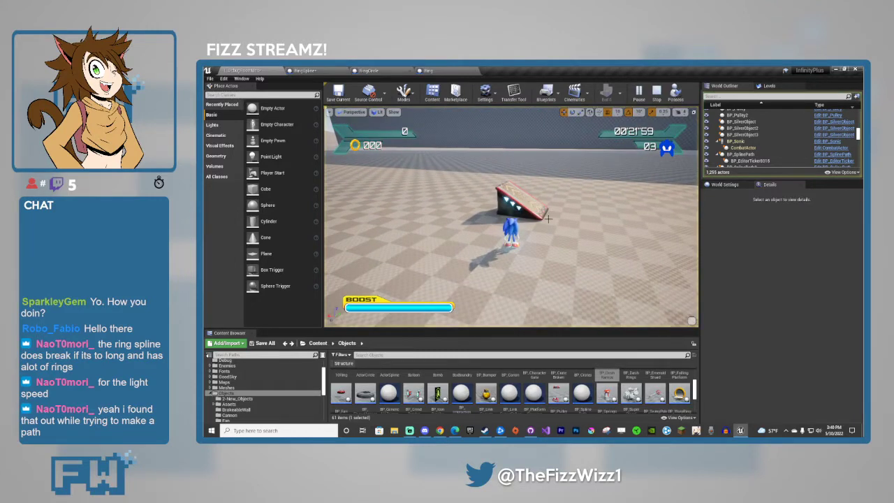
{"action": "left_click", "coordinate": [547, 218]}
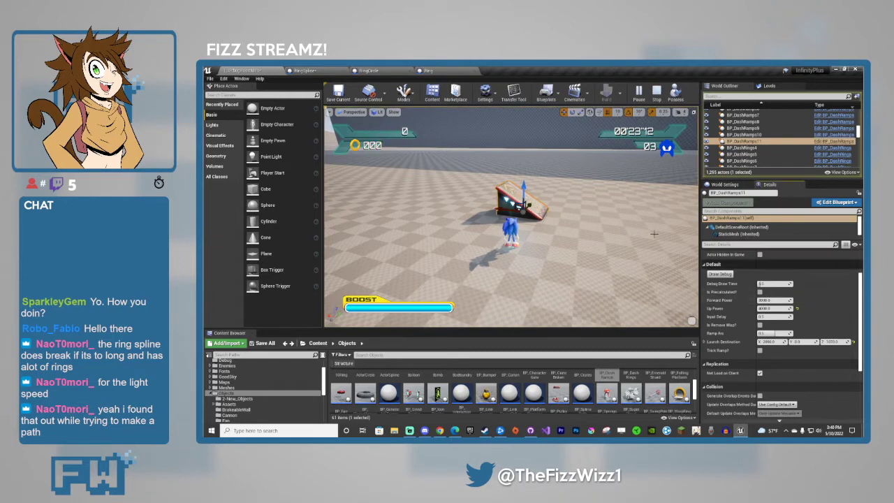
{"action": "left_click", "coordinate": [509, 228]}
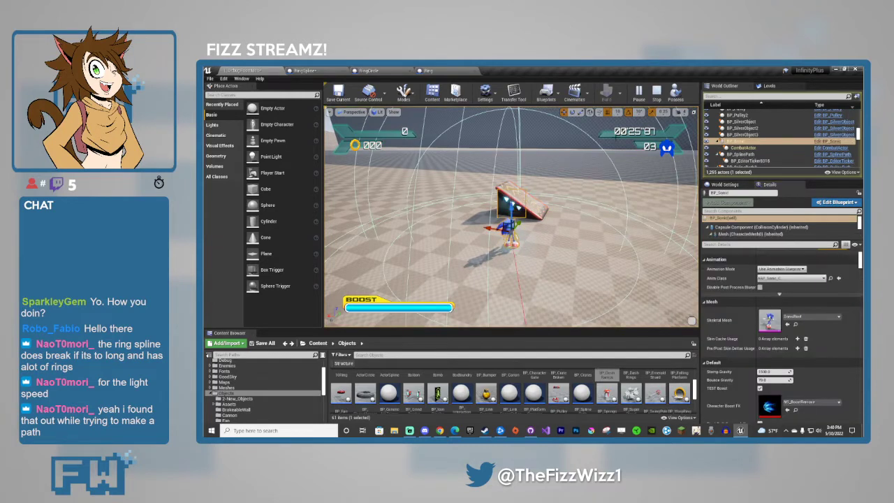
{"action": "left_click", "coordinate": [676, 93]}
{"action": "key", "text": "w"}
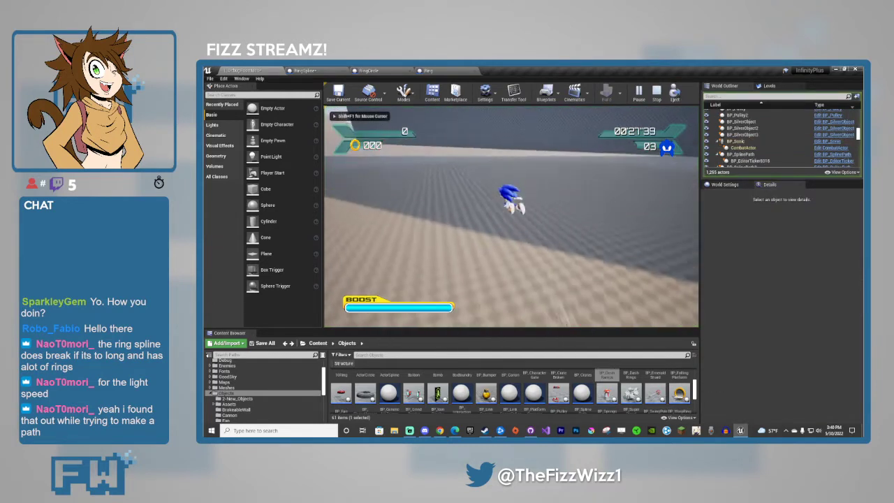
{"action": "key", "text": "w"}
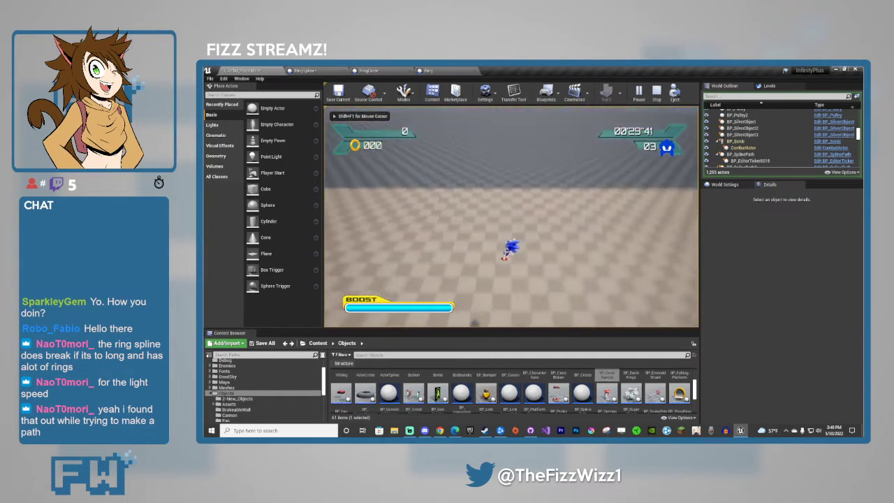
{"action": "key", "text": "w"}
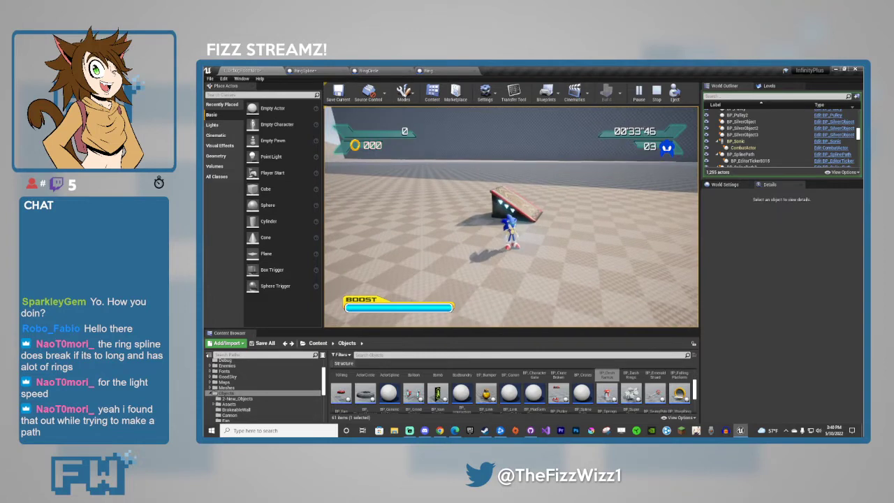
Turn on Is Precalculated for the dash ramp and play-test the launch toward its Launch Destination point.
{"action": "key", "text": "F8"}
{"action": "left_click", "coordinate": [518, 204]}
{"action": "right_click_drag", "start_coordinate": [518, 204], "coordinate": [490, 176]}
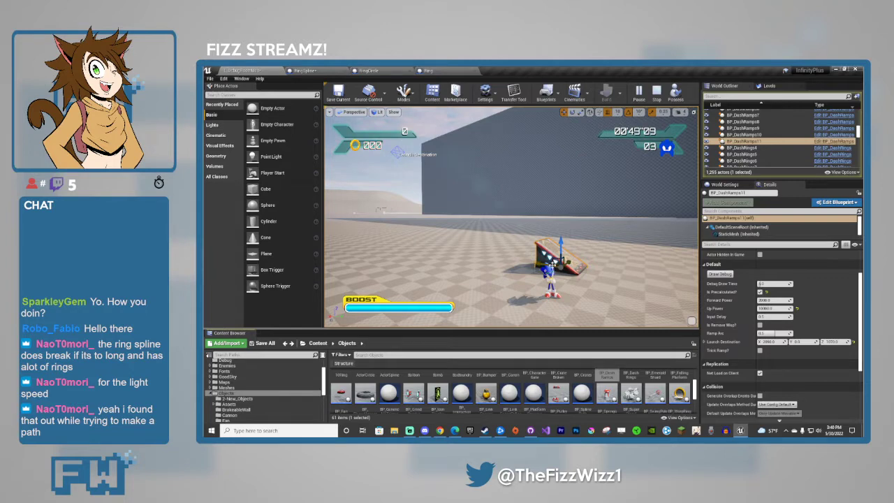
{"action": "left_click", "coordinate": [675, 90]}
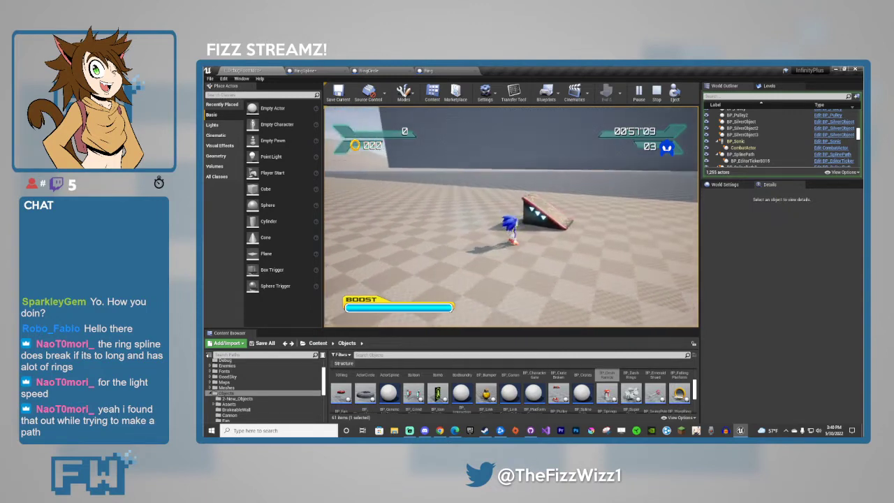
Draw the dash ramp's debug launch arc and examine its path relative to the Launch Destination point.
{"action": "key", "text": "F8"}
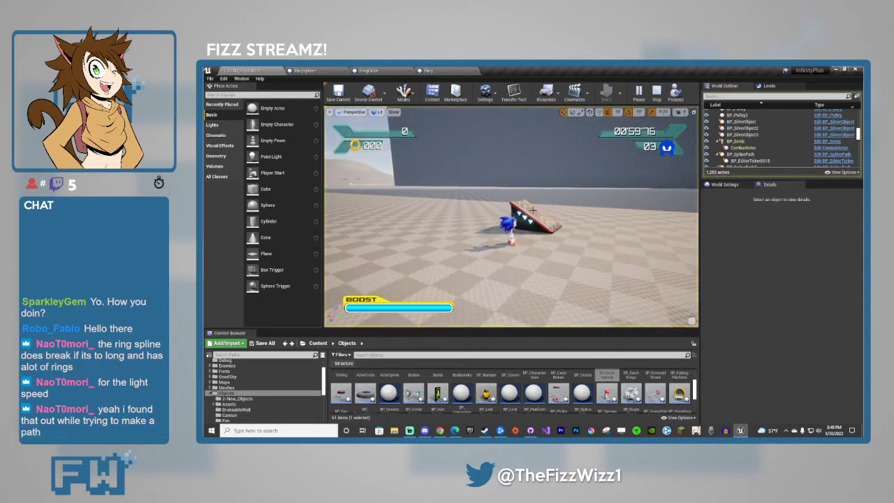
{"action": "left_click", "coordinate": [534, 218]}
{"action": "right_click_drag", "start_coordinate": [534, 218], "coordinate": [482, 150]}
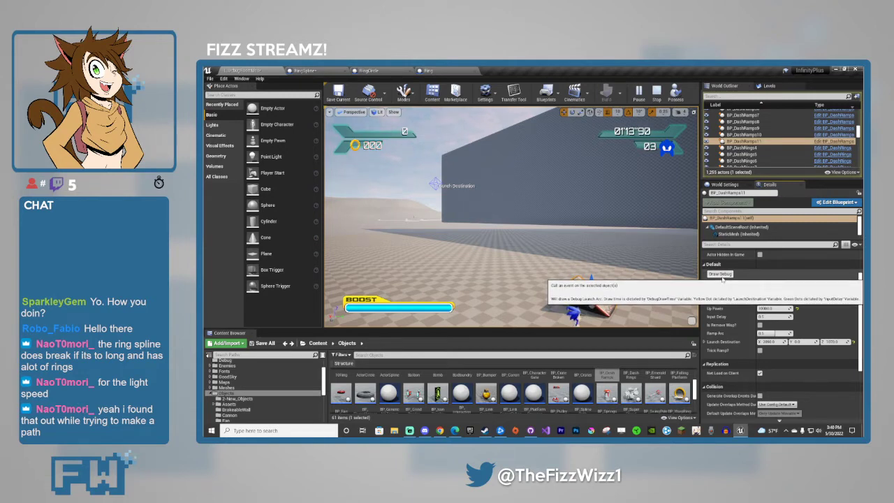
{"action": "right_click_drag", "start_coordinate": [601, 237], "coordinate": [660, 239]}
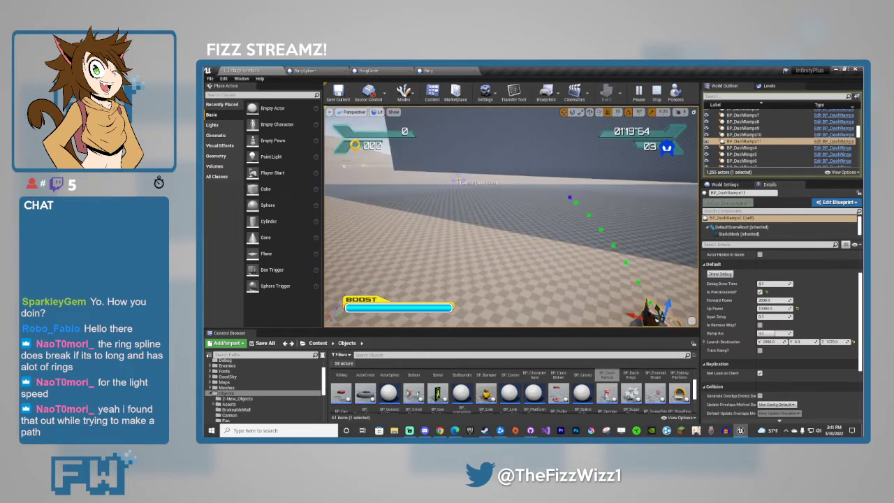
{"action": "right_click", "coordinate": [556, 204]}
{"action": "mouse_move", "coordinate": [584, 292]}
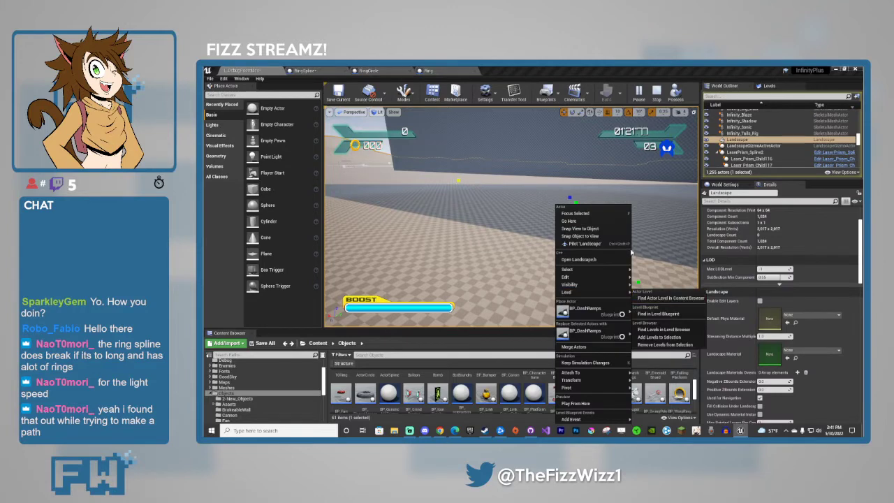
{"action": "left_click", "coordinate": [657, 298]}
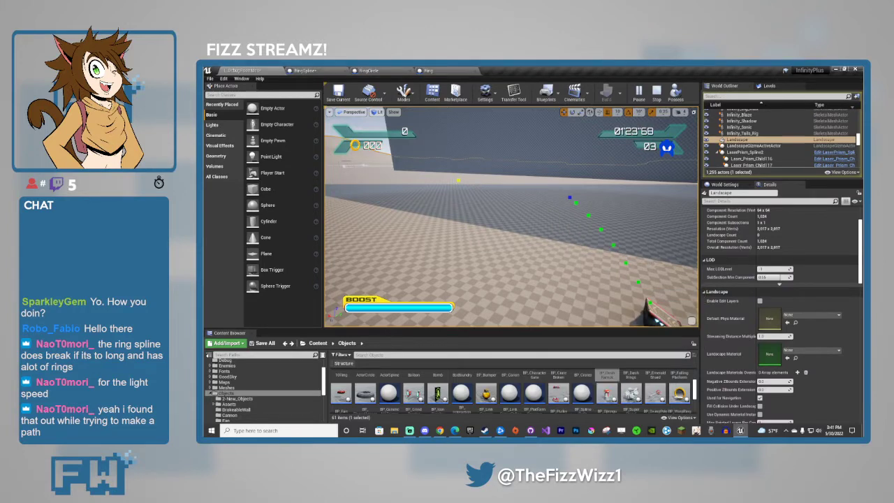
{"action": "key", "text": "alt+Tab"}
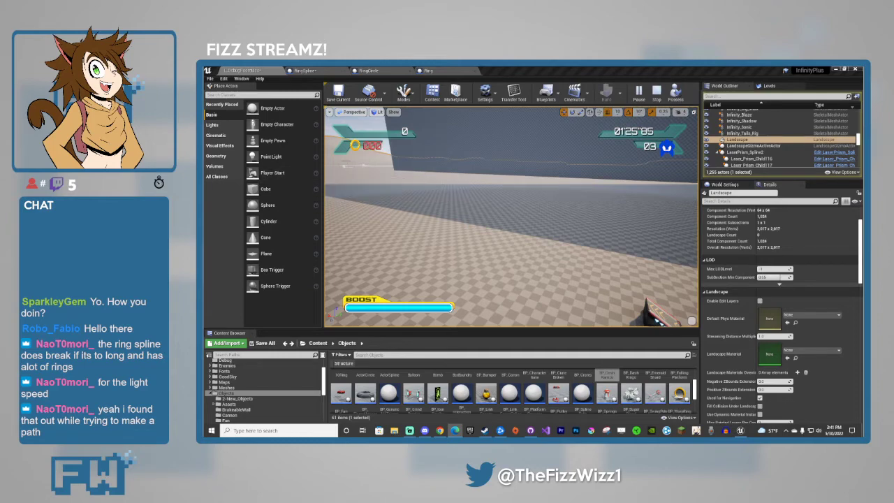
{"action": "key", "text": "alt+Tab"}
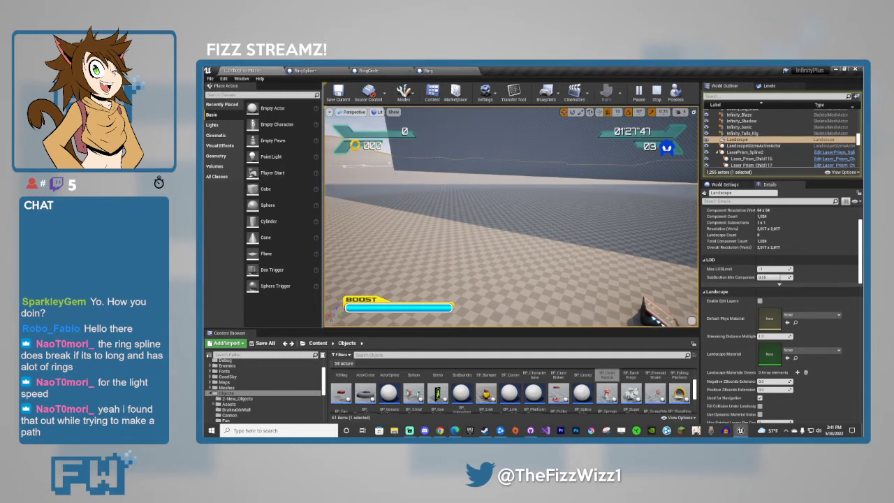
Reselect the dash ramp and redraw its debug launch arc to examine the dots between ramp and Launch Destination.
{"action": "mouse_move", "coordinate": [658, 243]}
{"action": "right_mouse_down"}
{"action": "mouse_move", "coordinate": [684, 269]}
{"action": "mouse_move", "coordinate": [658, 242]}
{"action": "right_mouse_up"}
{"action": "left_click", "coordinate": [548, 206]}
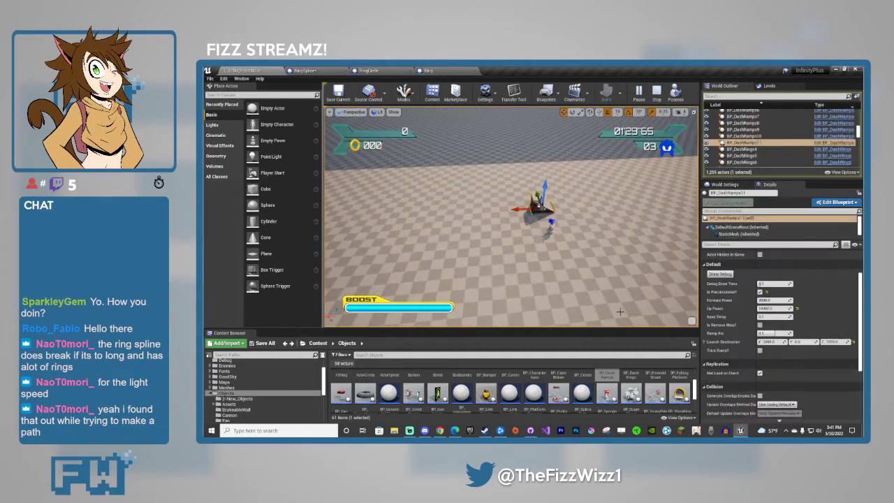
{"action": "right_click_drag", "start_coordinate": [549, 207], "coordinate": [522, 176]}
{"action": "left_click", "coordinate": [718, 274]}
{"action": "key", "text": "w"}
{"action": "mouse_move", "coordinate": [582, 288]}
{"action": "right_mouse_down"}
{"action": "mouse_move", "coordinate": [570, 264]}
{"action": "mouse_move", "coordinate": [582, 289]}
{"action": "right_mouse_up"}
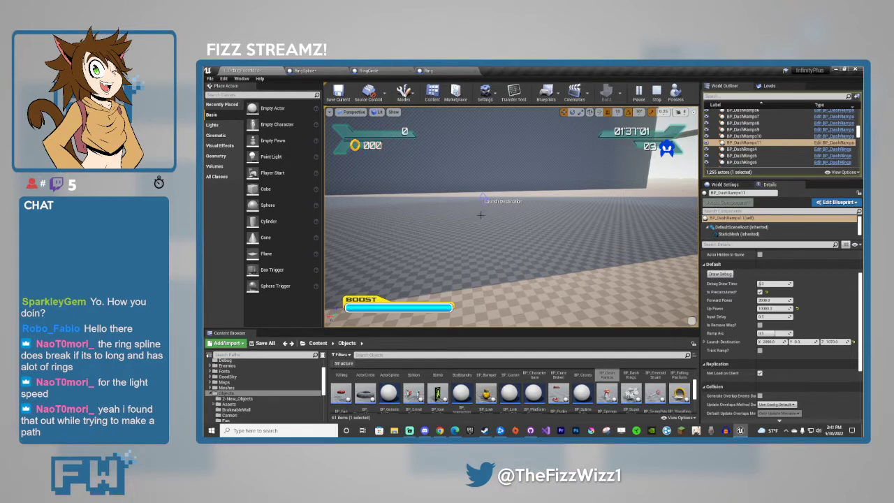
{"action": "right_click_drag", "start_coordinate": [480, 215], "coordinate": [524, 241]}
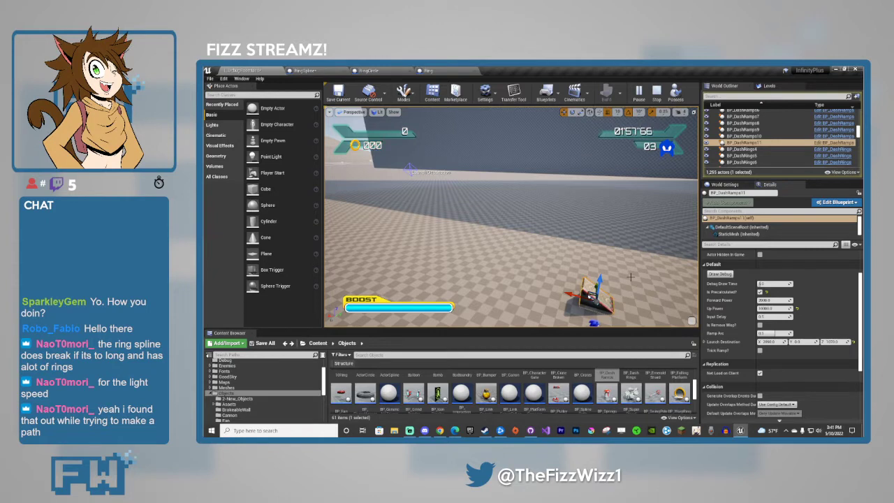
{"action": "scroll", "coordinate": [723, 309], "scroll_direction": "up", "scroll_amount": 2}
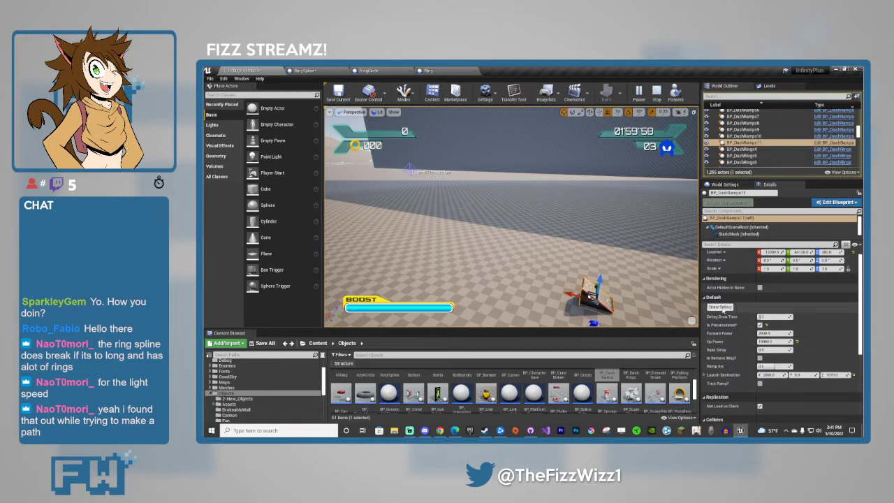
{"action": "left_click", "coordinate": [721, 307]}
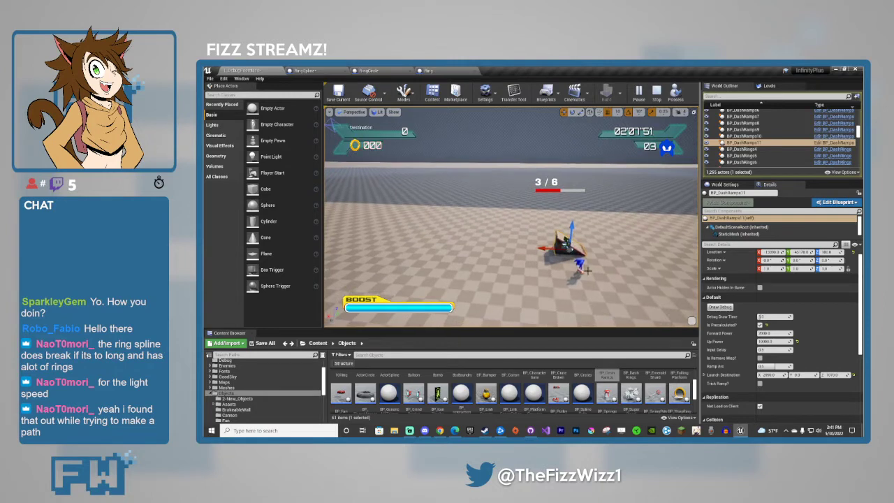
Stop the play session and draw the dash ramp's debug path in the editor with Is Precalculated off.
{"action": "left_click", "coordinate": [564, 286]}
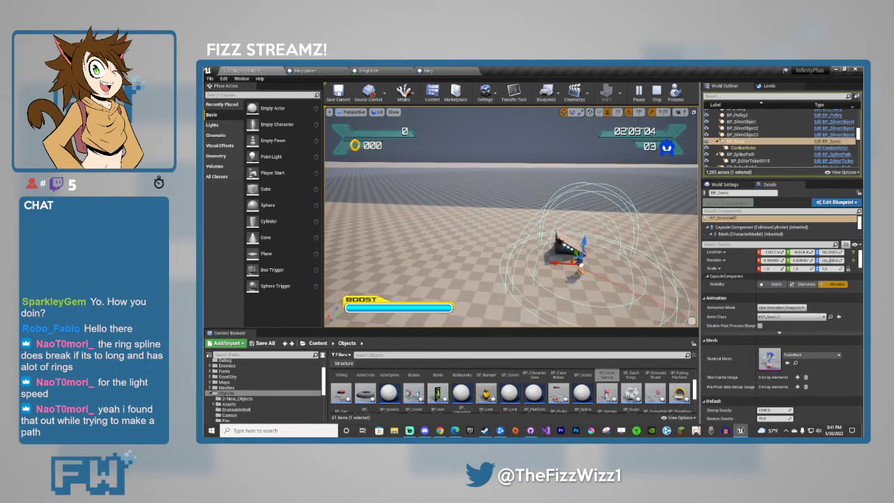
{"action": "left_click", "coordinate": [657, 92]}
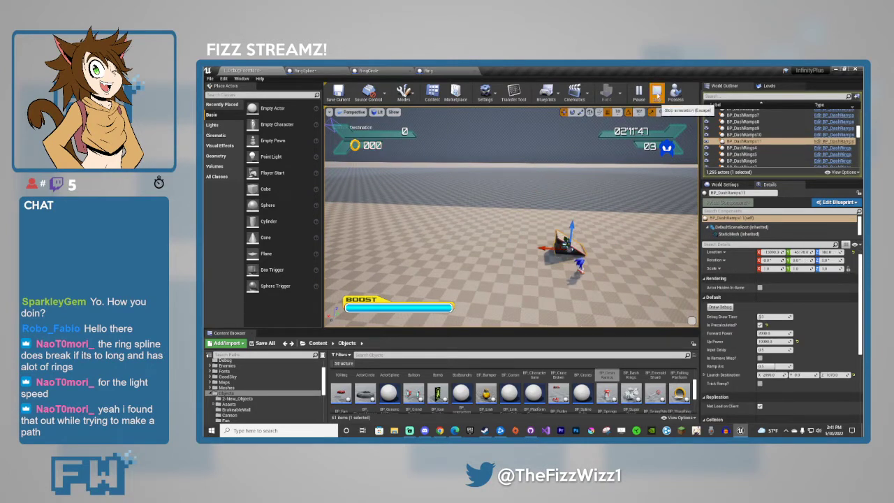
{"action": "right_click_drag", "start_coordinate": [520, 215], "coordinate": [489, 201]}
{"action": "left_click", "coordinate": [728, 320]}
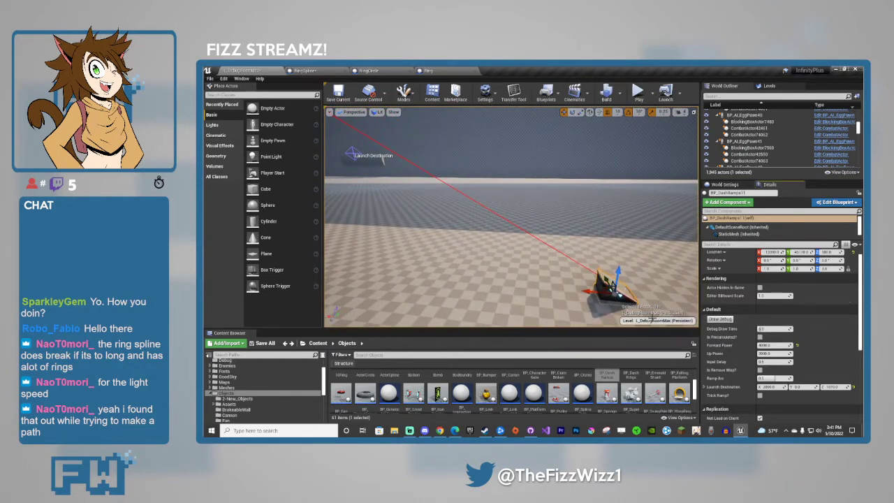
{"action": "left_click", "coordinate": [728, 320]}
Turn on Is Precalculated for the dash ramp in the editor and draw its debug launch arc.
{"action": "right_click_drag", "start_coordinate": [594, 269], "coordinate": [549, 273]}
{"action": "left_click", "coordinate": [636, 300]}
{"action": "left_click", "coordinate": [665, 295]}
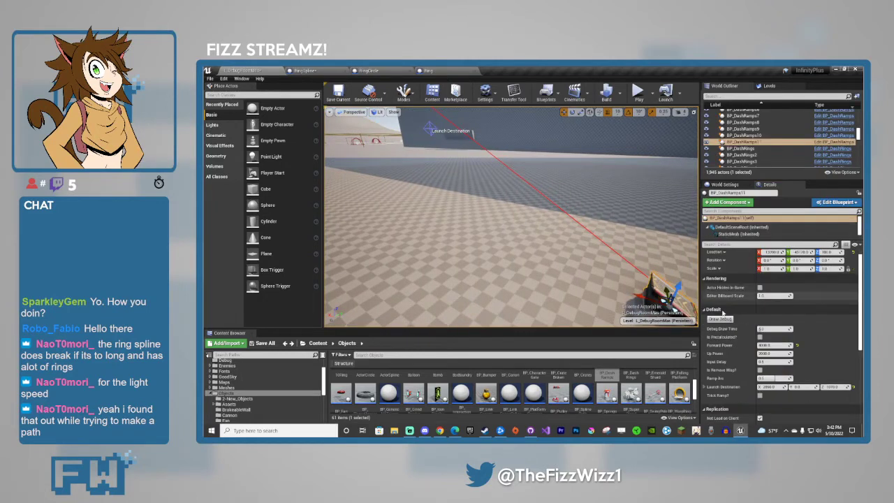
{"action": "left_click", "coordinate": [760, 337]}
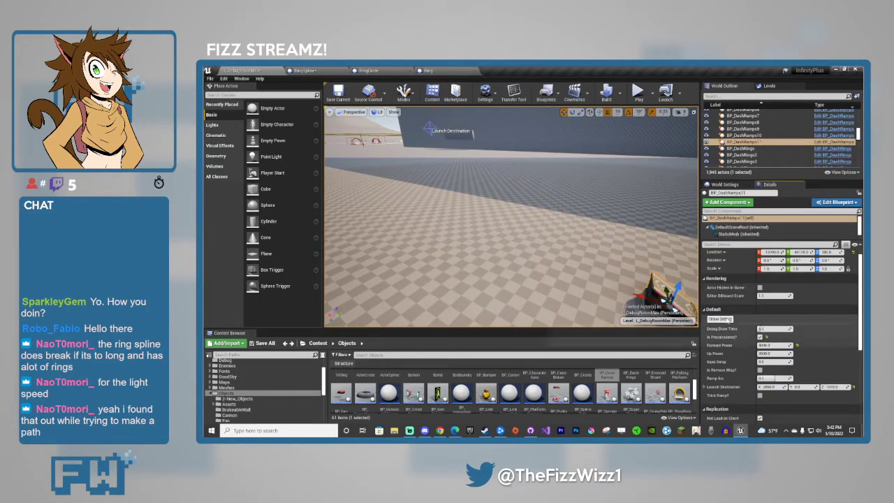
{"action": "right_click_drag", "start_coordinate": [577, 276], "coordinate": [622, 280]}
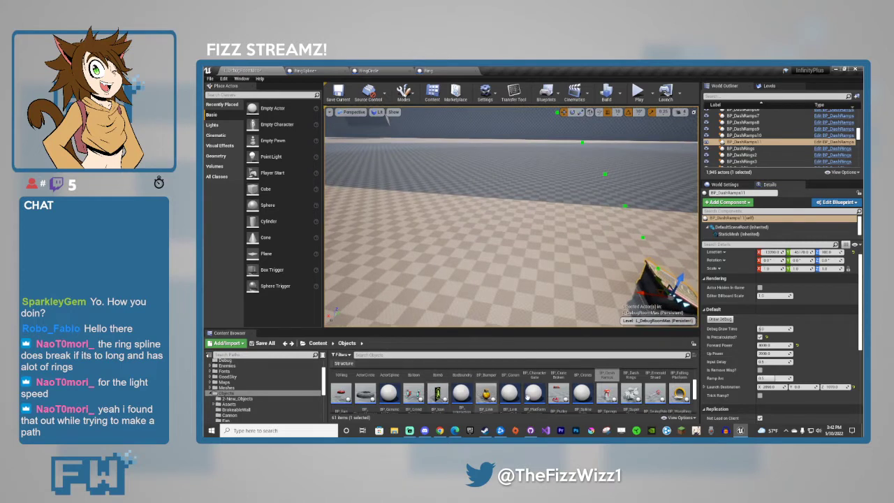
Place a Ring from the Objects folder ahead of the dash ramp and raise it to the launch arc's height.
{"action": "scroll", "coordinate": [513, 398], "scroll_direction": "down", "scroll_amount": 5}
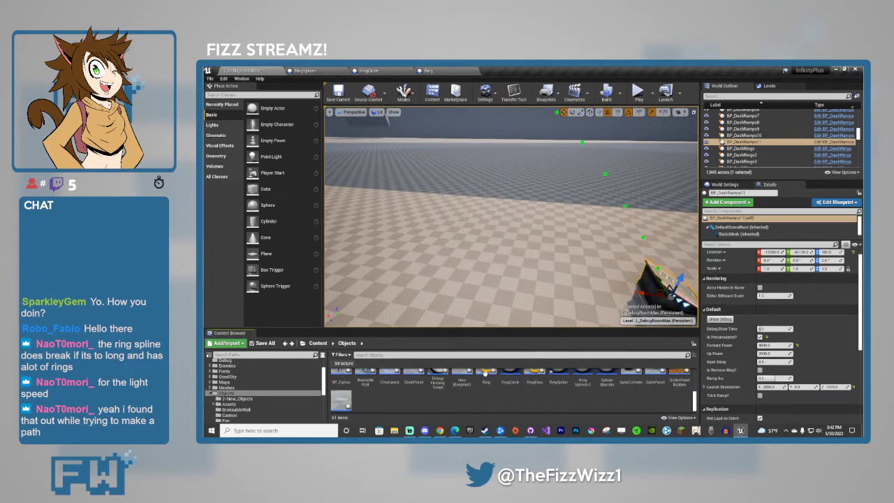
{"action": "left_click_drag", "start_coordinate": [487, 381], "coordinate": [537, 277]}
{"action": "key", "text": "s"}
{"action": "right_click_drag", "start_coordinate": [537, 276], "coordinate": [512, 299]}
{"action": "left_click_drag", "start_coordinate": [523, 288], "coordinate": [526, 174]}
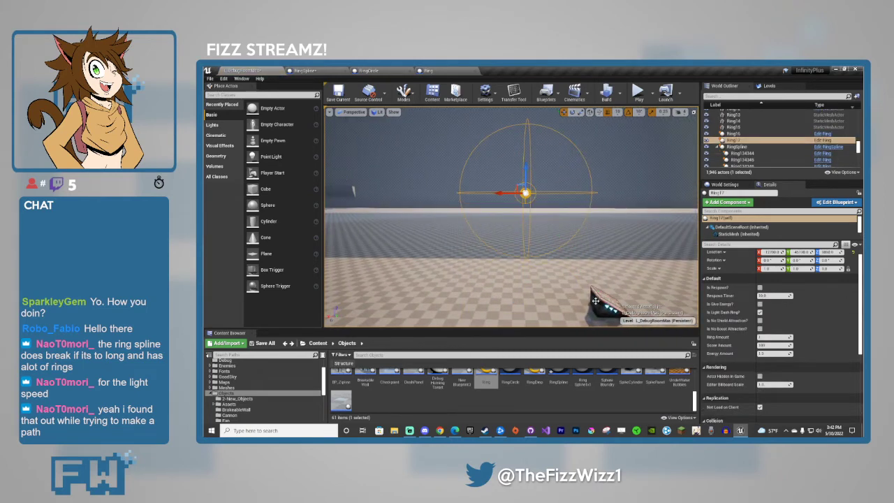
Align the ring with the blue dot of the dash ramp's debug arc and start a play-test of the level.
{"action": "left_click", "coordinate": [596, 301]}
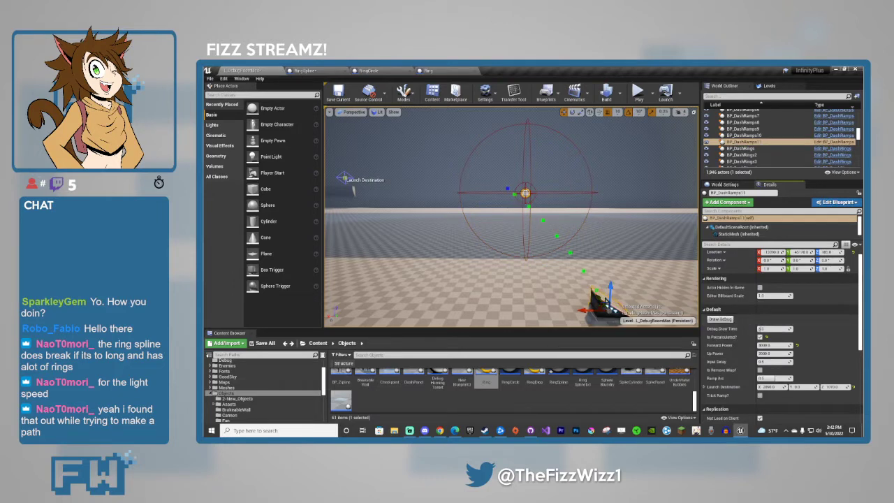
{"action": "left_click", "coordinate": [526, 194]}
{"action": "left_click_drag", "start_coordinate": [510, 193], "coordinate": [507, 171]}
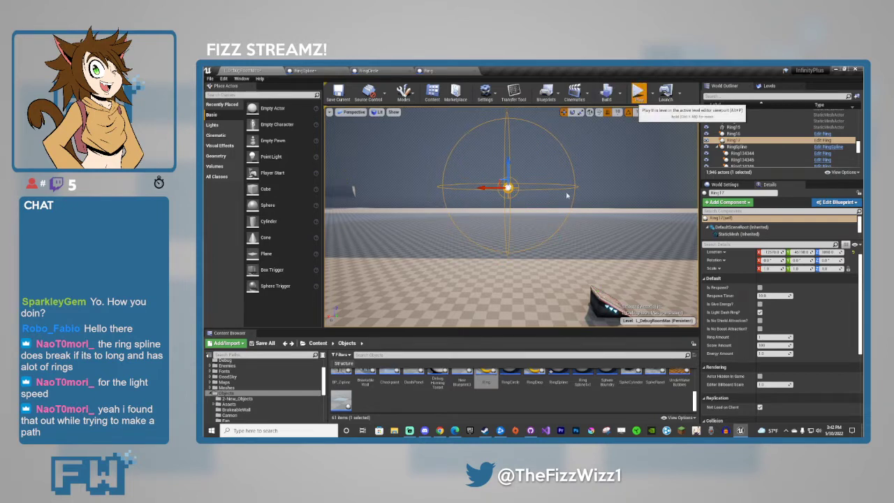
{"action": "key", "text": "alt+p"}
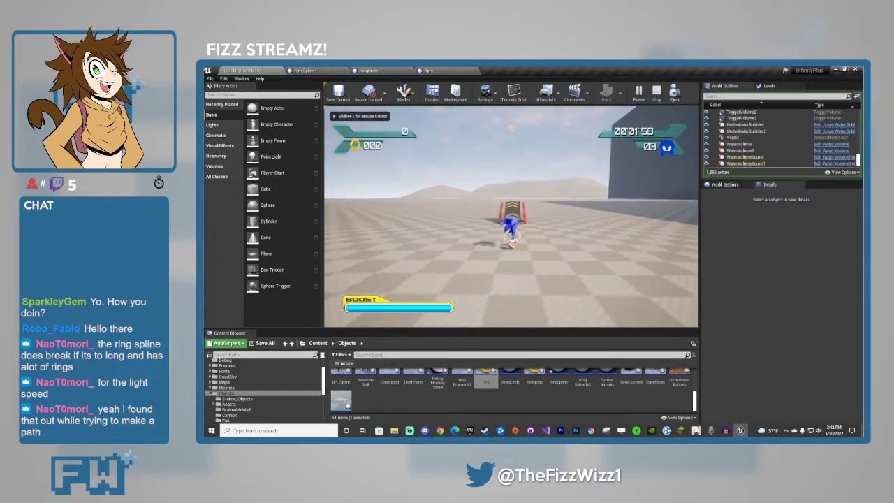
Run the character over the dash ramp through the ring on its launch arc and end the play-test.
{"action": "key", "text": "w"}
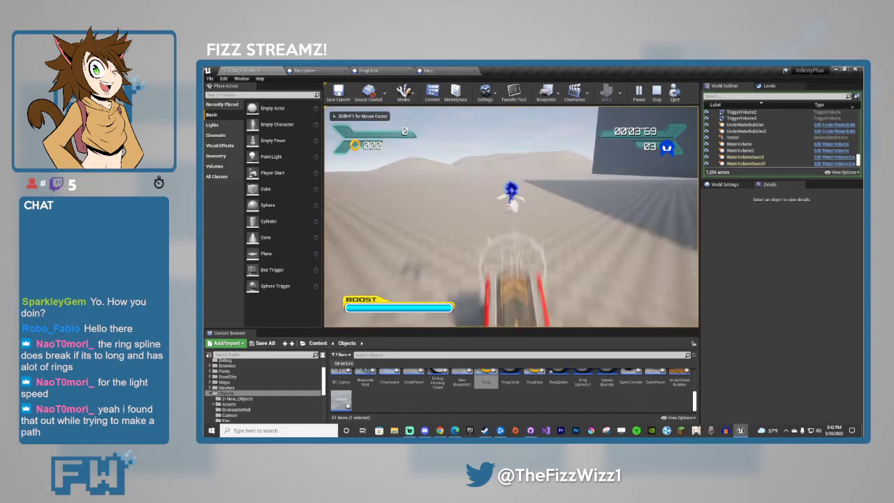
{"action": "key", "text": "w"}
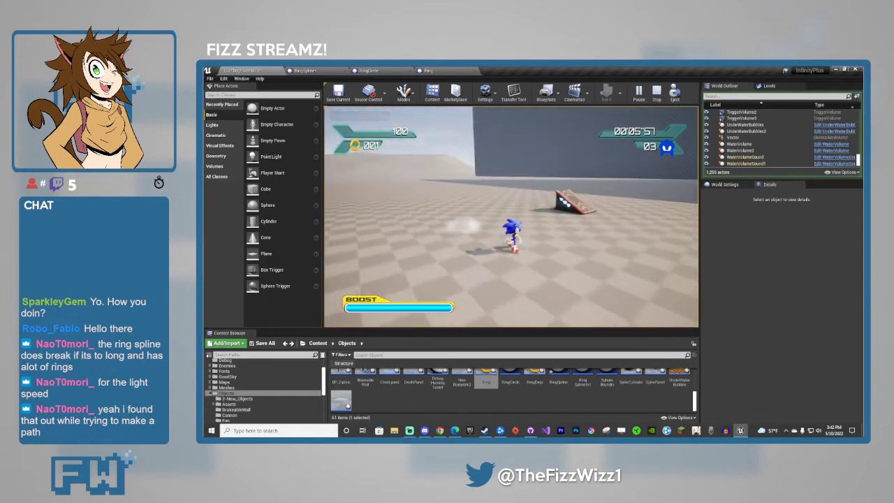
{"action": "key", "text": "w"}
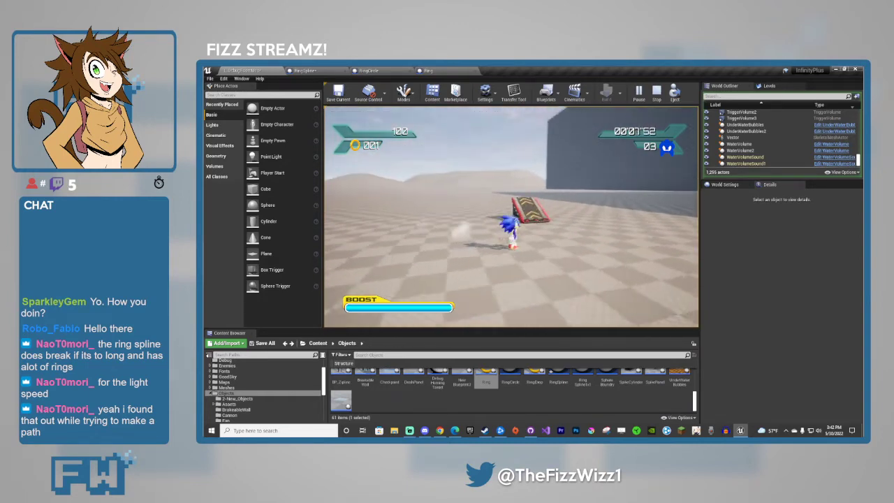
{"action": "key", "text": "Escape"}
Delete the test ring above the floor ahead of the dash ramp and select the ramp.
{"action": "right_click_drag", "start_coordinate": [624, 278], "coordinate": [671, 293]}
{"action": "key", "text": "s"}
{"action": "mouse_move", "coordinate": [616, 255]}
{"action": "right_mouse_down"}
{"action": "mouse_move", "coordinate": [593, 249]}
{"action": "mouse_move", "coordinate": [616, 255]}
{"action": "right_mouse_up"}
{"action": "left_click", "coordinate": [622, 279]}
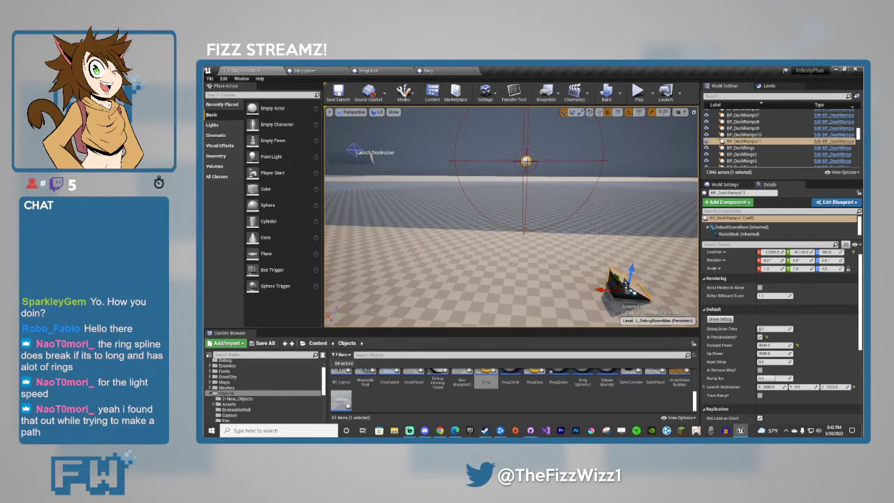
{"action": "left_click", "coordinate": [527, 161]}
{"action": "left_click", "coordinate": [624, 282]}
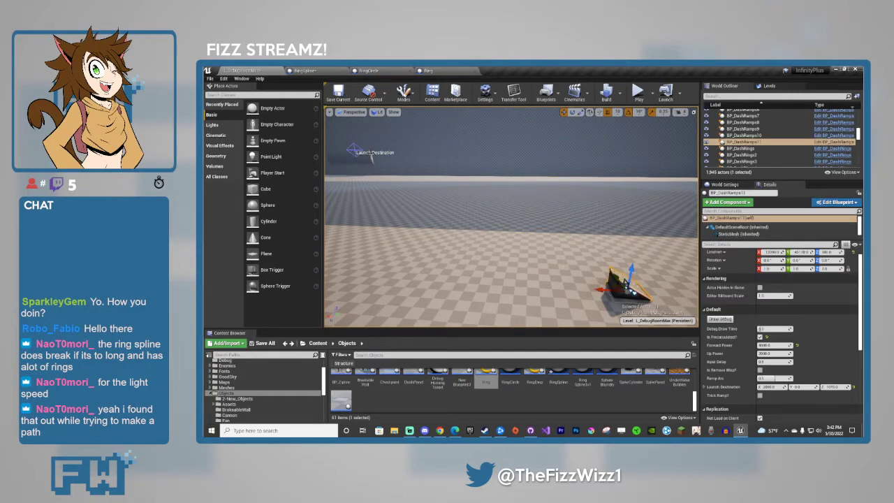
Increase the dash ramp's Input Delay and draw its debug launch arc to adjust the delay against the Launch Destination.
{"action": "left_click", "coordinate": [720, 319]}
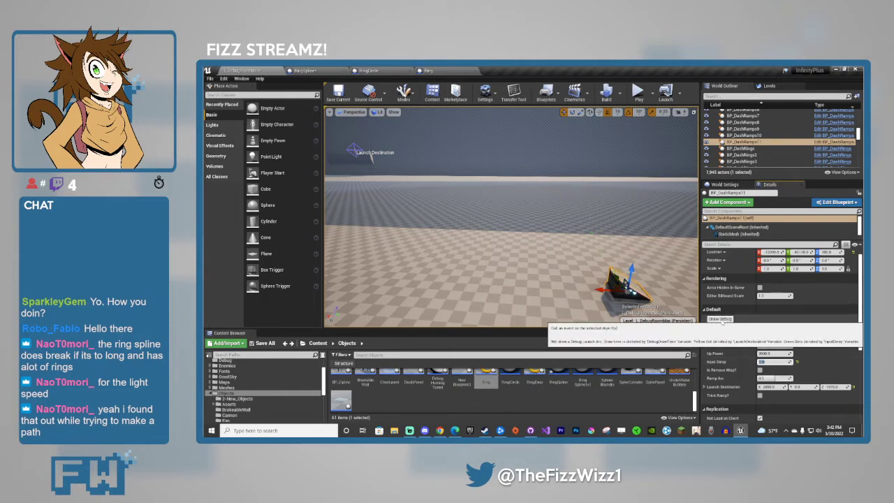
{"action": "left_click", "coordinate": [721, 319]}
{"action": "right_click_drag", "start_coordinate": [622, 244], "coordinate": [574, 227]}
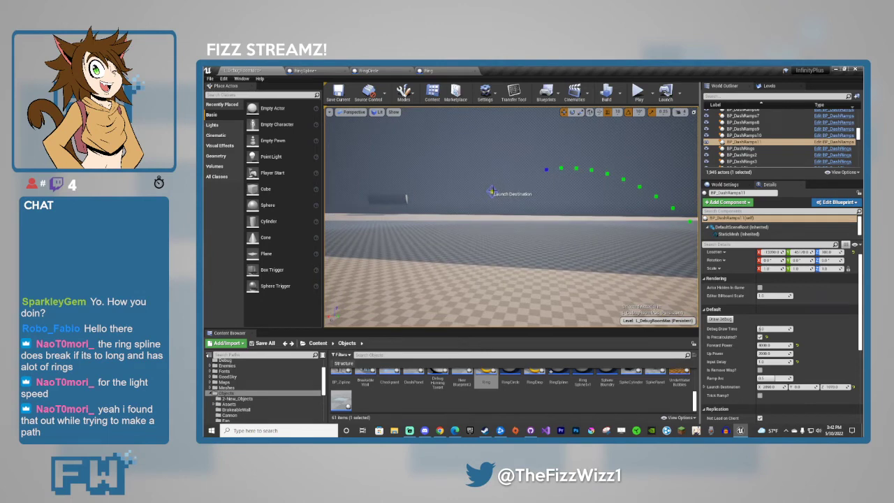
{"action": "left_click", "coordinate": [774, 362]}
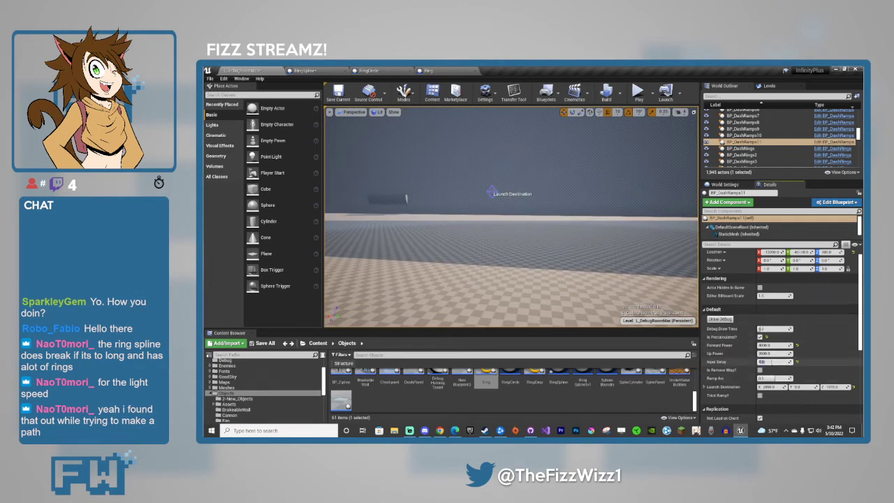
{"action": "type", "text": "1"}
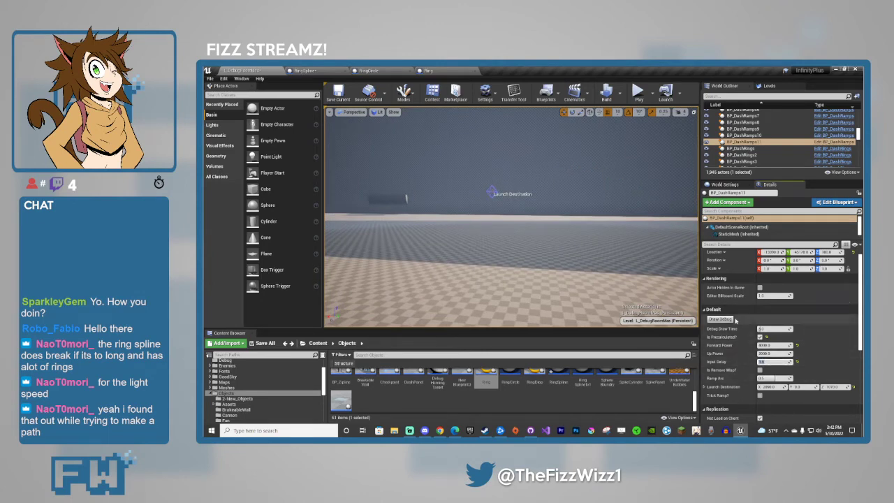
{"action": "key", "text": "Return"}
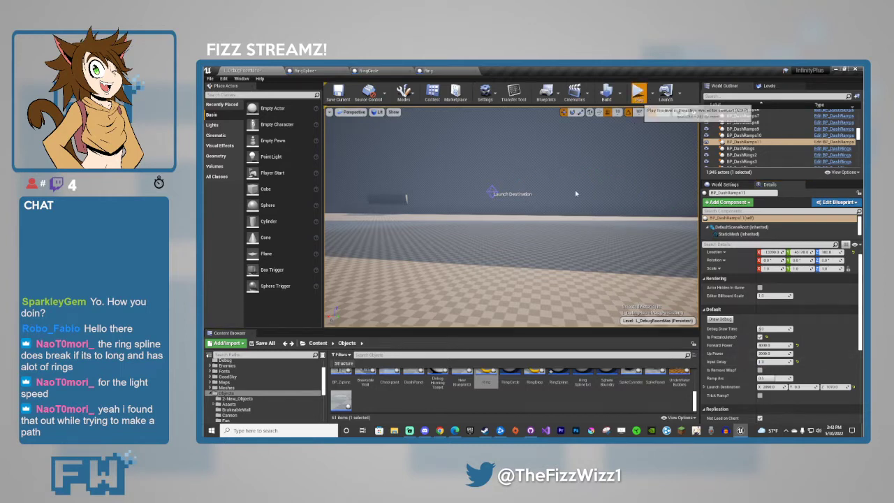
Play-test the dash ramp with the longer Input Delay and stop the session.
{"action": "left_click", "coordinate": [638, 95]}
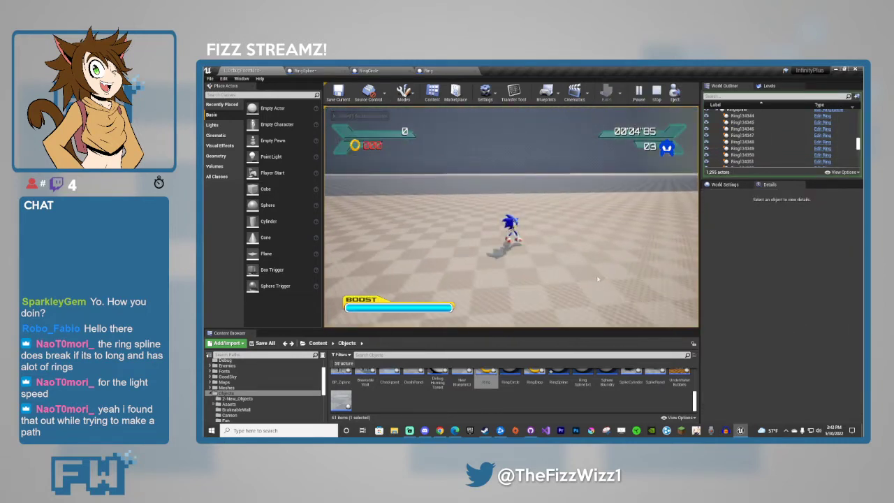
{"action": "key", "text": "Escape"}
{"action": "right_click_drag", "start_coordinate": [564, 240], "coordinate": [552, 257]}
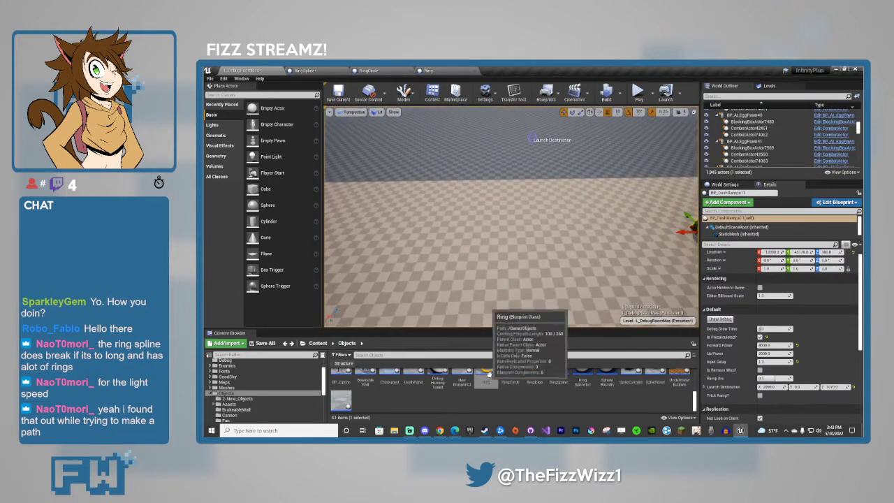
Place a Ring from the Objects folder ahead of the dash ramp and align it with the blue dot of the ramp's debug arc.
{"action": "left_click_drag", "start_coordinate": [487, 377], "coordinate": [536, 241]}
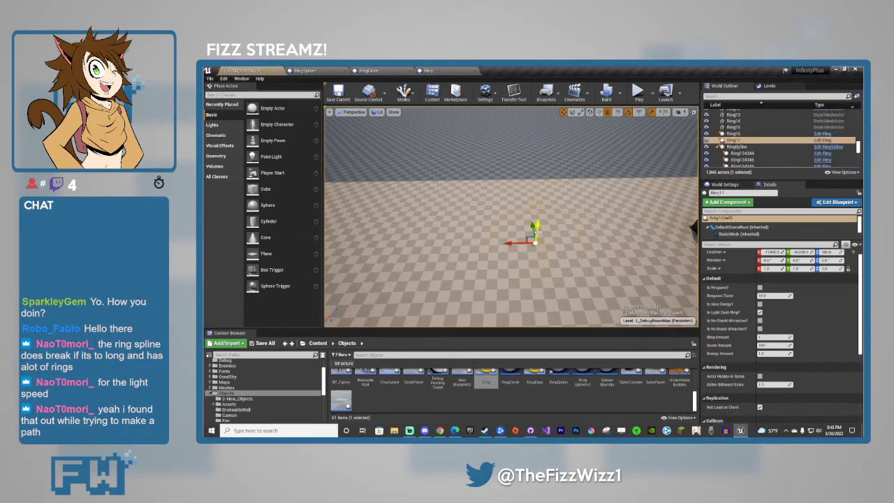
{"action": "left_click_drag", "start_coordinate": [538, 153], "coordinate": [538, 131]}
{"action": "left_click", "coordinate": [694, 225]}
{"action": "right_click_drag", "start_coordinate": [694, 224], "coordinate": [695, 168]}
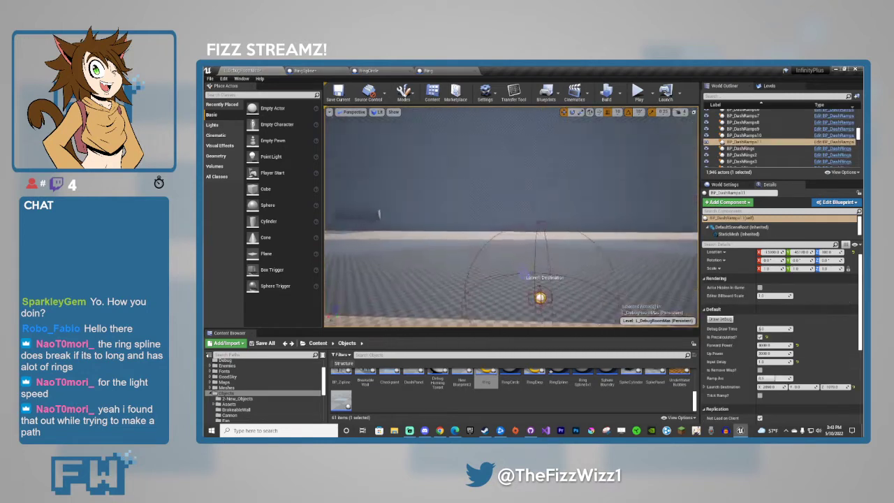
{"action": "left_click", "coordinate": [720, 318]}
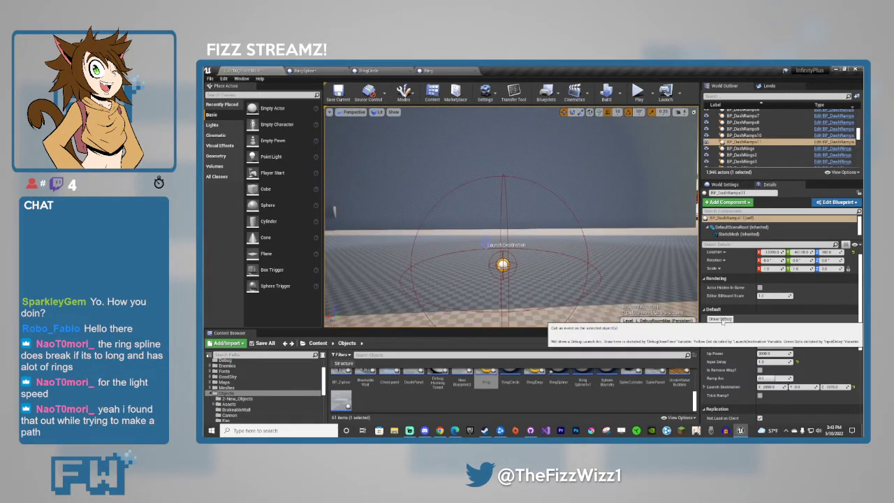
{"action": "left_click", "coordinate": [721, 319]}
{"action": "left_click", "coordinate": [504, 265]}
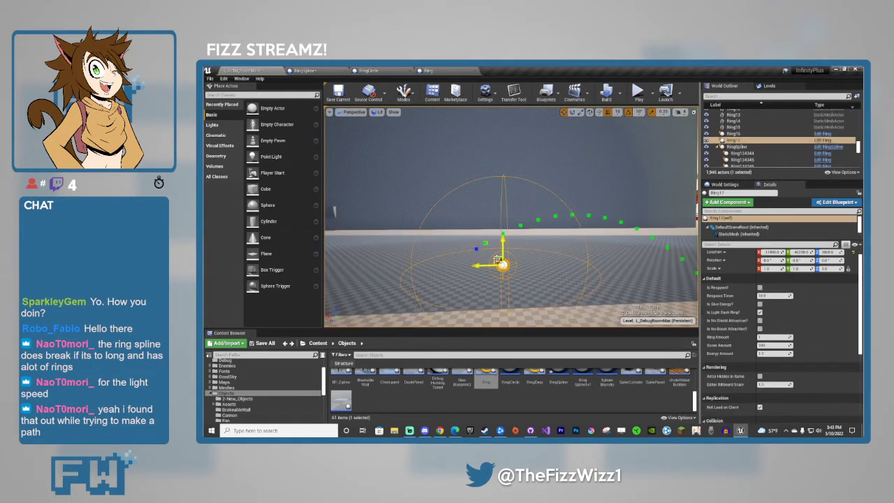
{"action": "left_click_drag", "start_coordinate": [497, 260], "coordinate": [479, 235]}
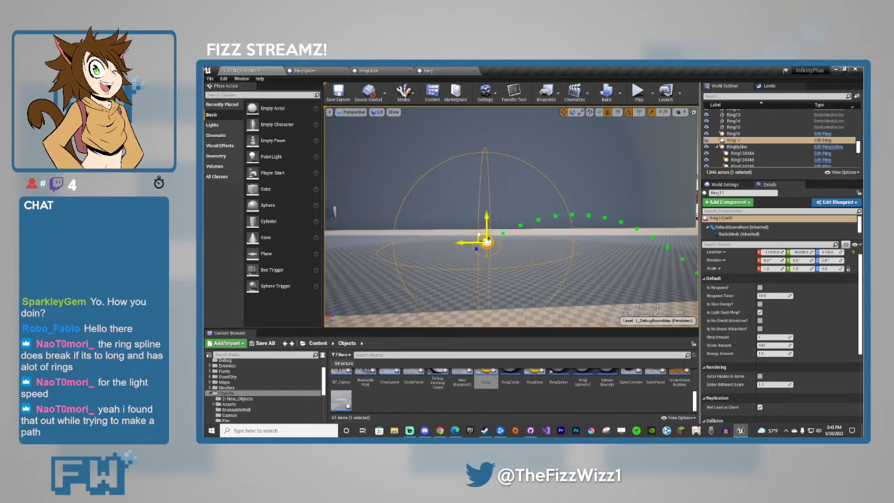
Play-test the launch toward the newly placed ring and stop the session.
{"action": "left_click", "coordinate": [638, 95]}
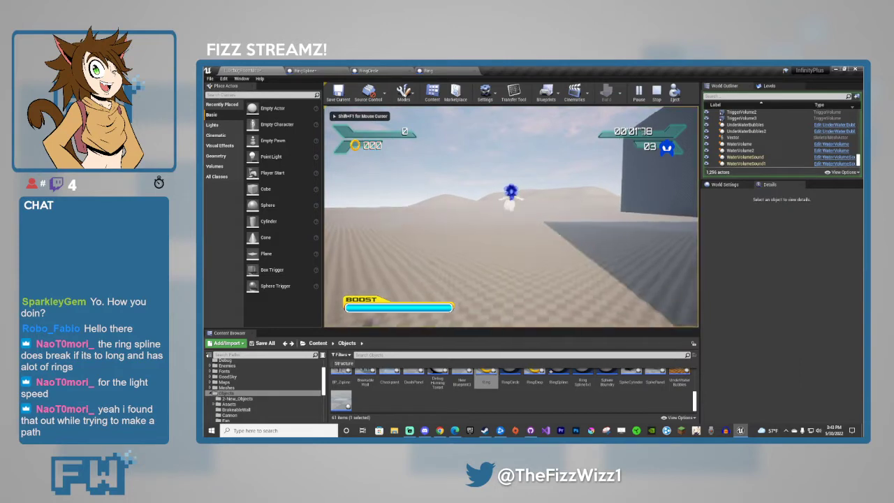
{"action": "key", "text": "Escape"}
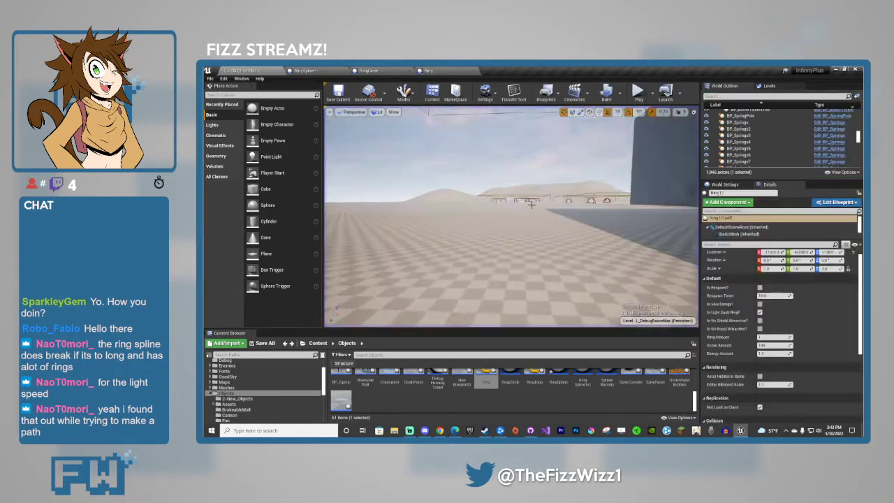
Redraw the dash ramp's debug arc and shift the ring sideways into line with the ramp's launch path.
{"action": "right_click_drag", "start_coordinate": [531, 205], "coordinate": [530, 273]}
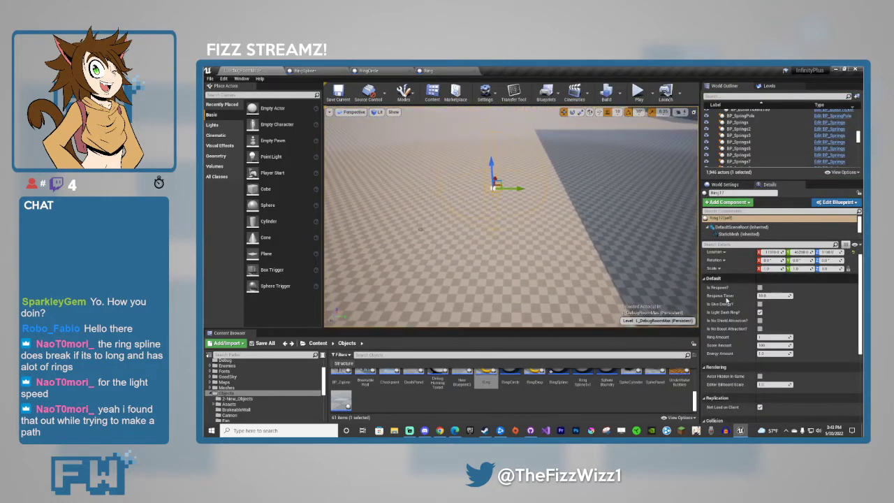
{"action": "scroll", "coordinate": [728, 304], "scroll_direction": "up", "scroll_amount": 1}
{"action": "mouse_move", "coordinate": [491, 210]}
{"action": "right_mouse_down"}
{"action": "mouse_move", "coordinate": [488, 252]}
{"action": "mouse_move", "coordinate": [500, 252]}
{"action": "mouse_move", "coordinate": [505, 222]}
{"action": "right_mouse_up"}
{"action": "left_click", "coordinate": [500, 282]}
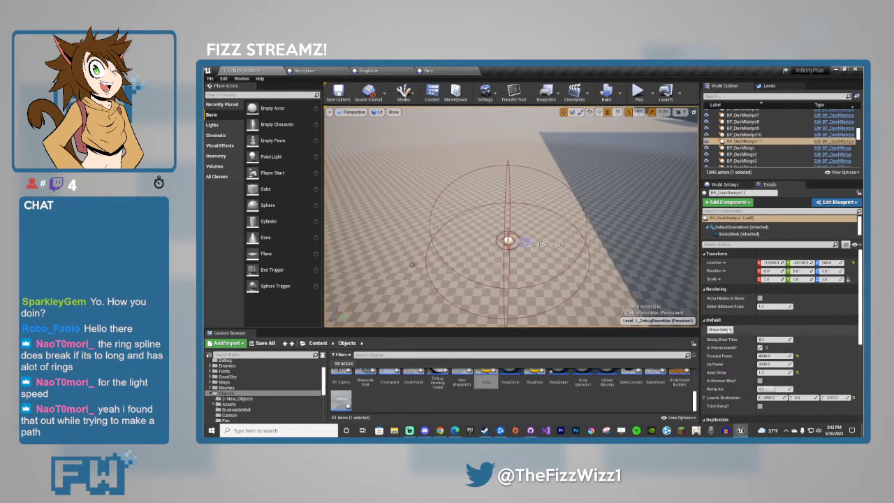
{"action": "left_click", "coordinate": [720, 329]}
{"action": "left_click", "coordinate": [511, 242]}
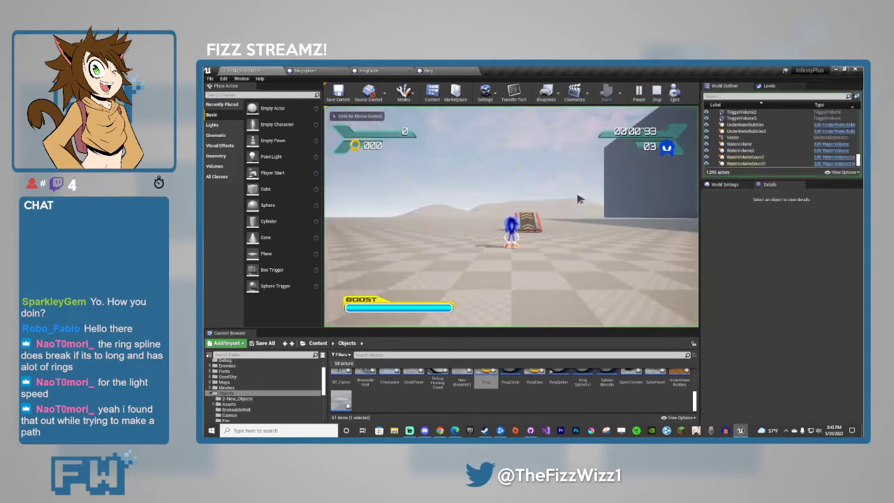
Launch the character off the dash ramp through the realigned ring and end the play-test.
{"action": "left_click", "coordinate": [579, 198]}
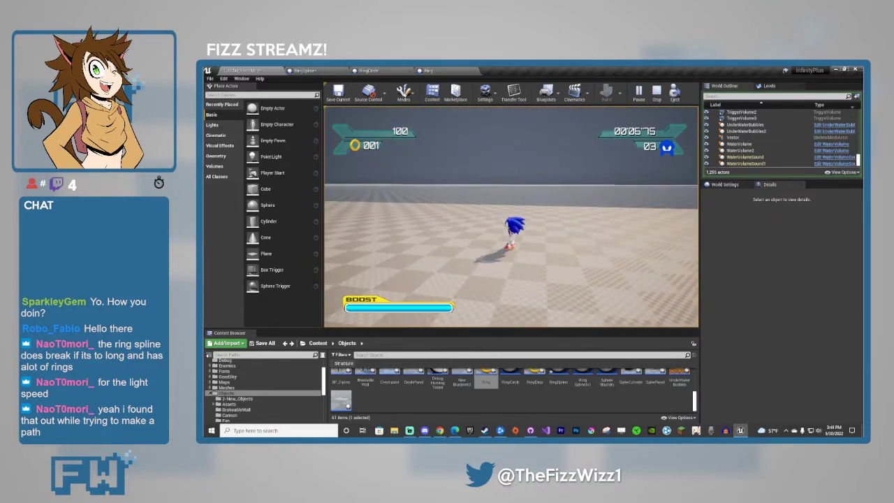
{"action": "key", "text": "Escape"}
Delete the realigned ring and select the dash ramp again.
{"action": "right_click_drag", "start_coordinate": [511, 217], "coordinate": [608, 220]}
{"action": "right_click_drag", "start_coordinate": [674, 263], "coordinate": [649, 256]}
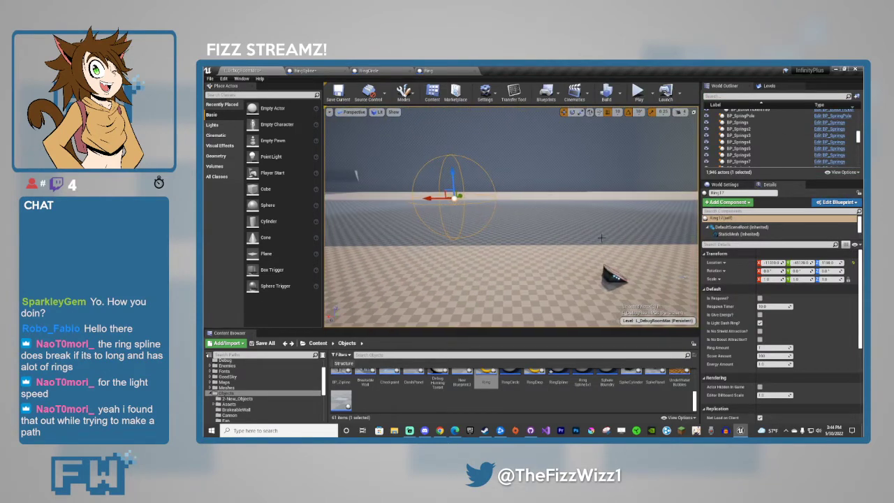
{"action": "key", "text": "Delete"}
{"action": "left_click", "coordinate": [614, 277]}
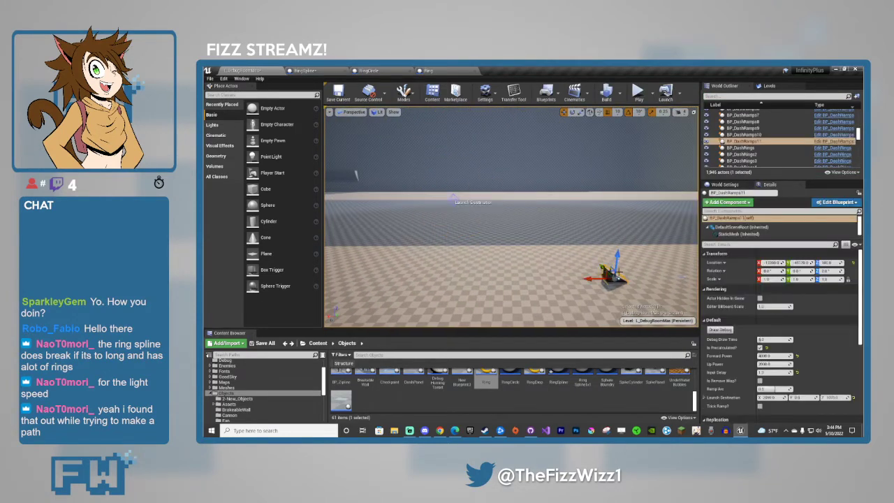
Set the dash ramp's Debug Draw Time to 10 and redraw its debug launch arc.
{"action": "scroll", "coordinate": [621, 385], "scroll_direction": "up", "scroll_amount": 5}
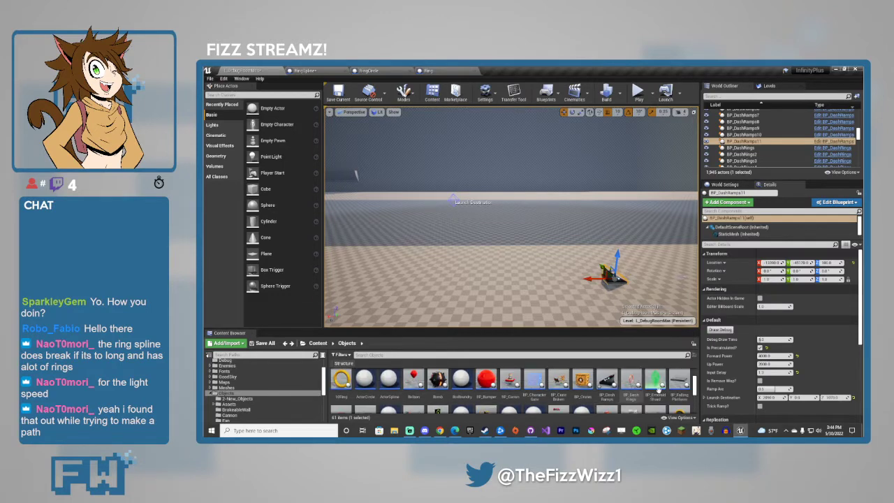
{"action": "scroll", "coordinate": [627, 388], "scroll_direction": "down", "scroll_amount": 1}
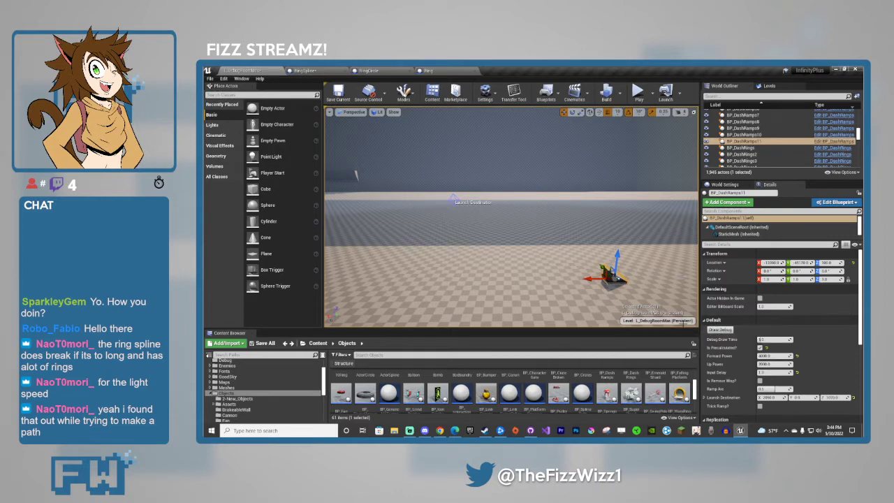
{"action": "left_click", "coordinate": [719, 329]}
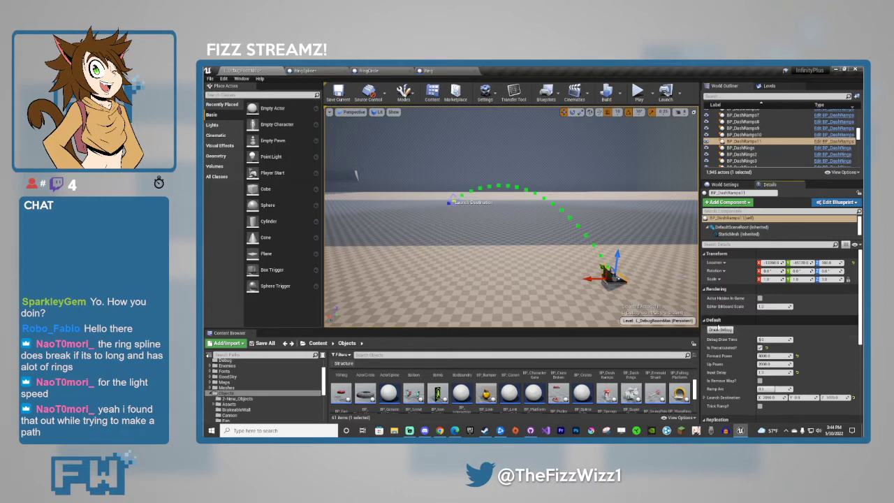
{"action": "right_click_drag", "start_coordinate": [558, 236], "coordinate": [578, 264]}
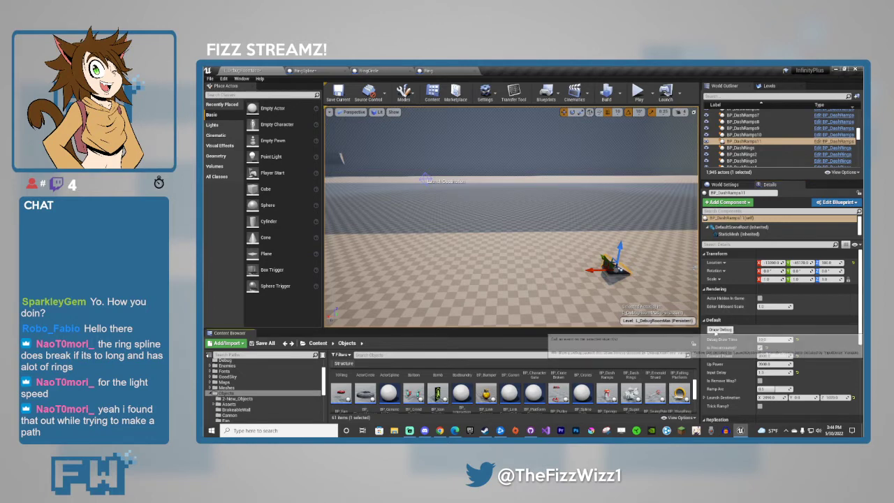
{"action": "left_click", "coordinate": [717, 331]}
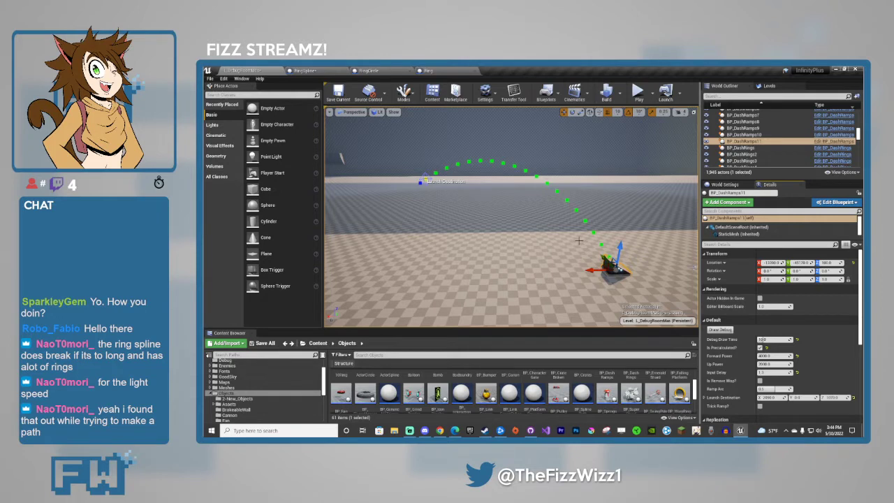
Examine the yellow and blue dots at the end of the debug arc with the dash ramp deselected.
{"action": "left_click", "coordinate": [538, 313]}
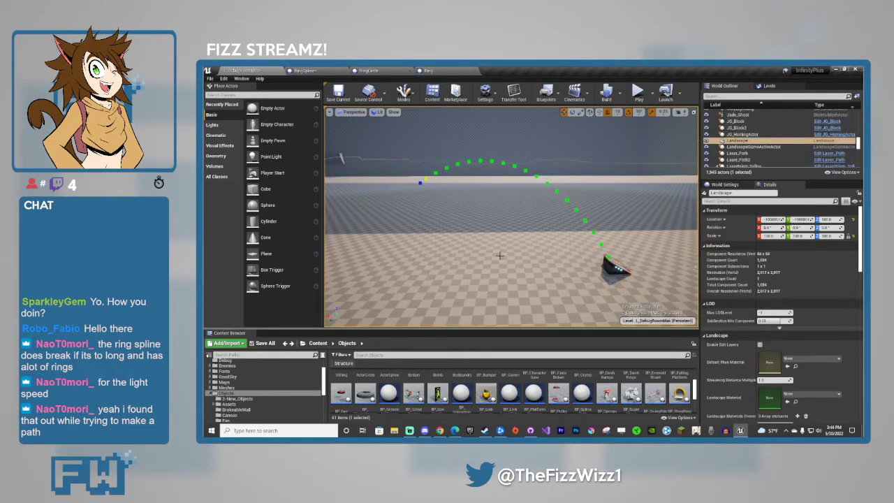
{"action": "right_click_drag", "start_coordinate": [500, 256], "coordinate": [482, 224]}
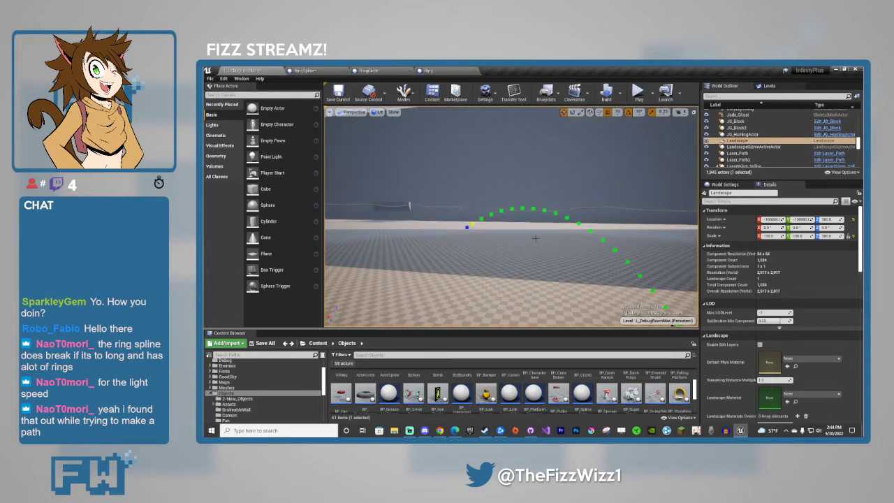
{"action": "right_click_drag", "start_coordinate": [605, 256], "coordinate": [664, 297]}
Select the dash ramp, lower its Ramp Arc and redraw its debug launch arc.
{"action": "left_click", "coordinate": [599, 255]}
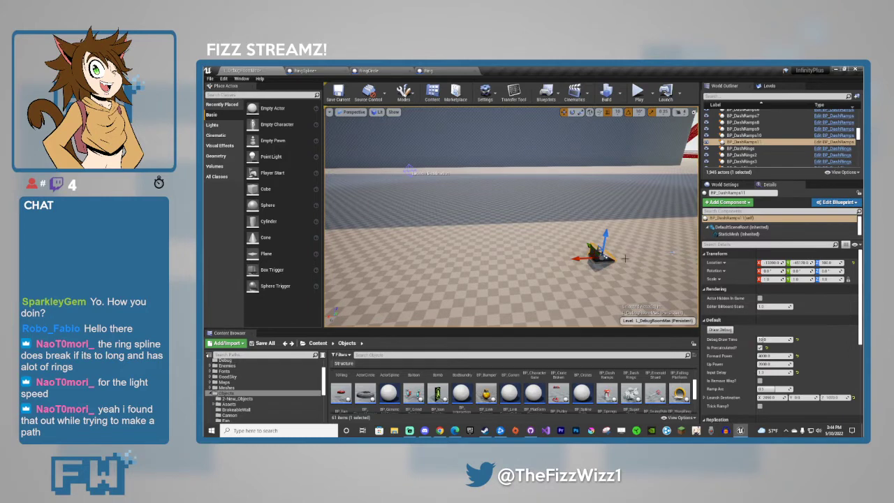
{"action": "right_click_drag", "start_coordinate": [599, 255], "coordinate": [591, 245]}
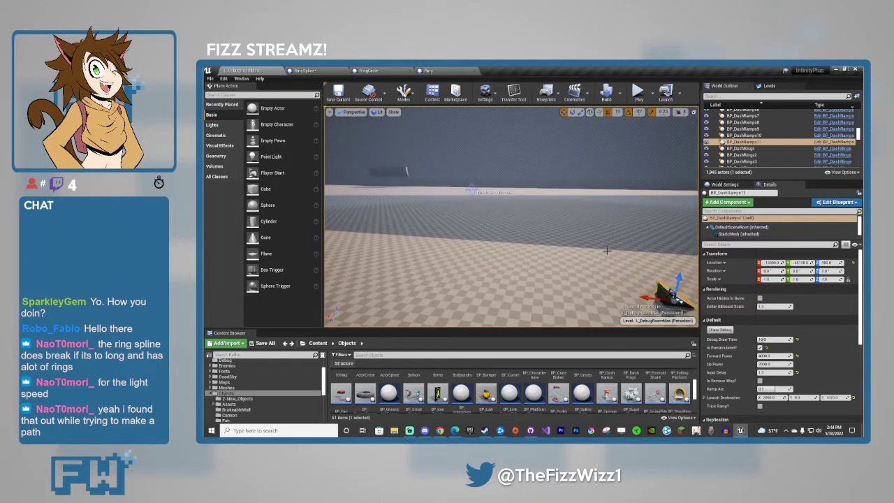
{"action": "scroll", "coordinate": [774, 377], "scroll_direction": "down", "scroll_amount": 2}
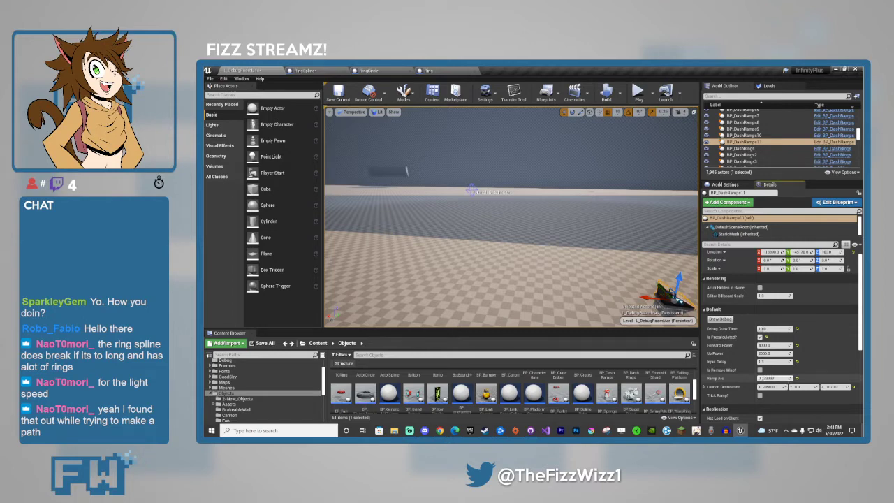
{"action": "left_click", "coordinate": [726, 319]}
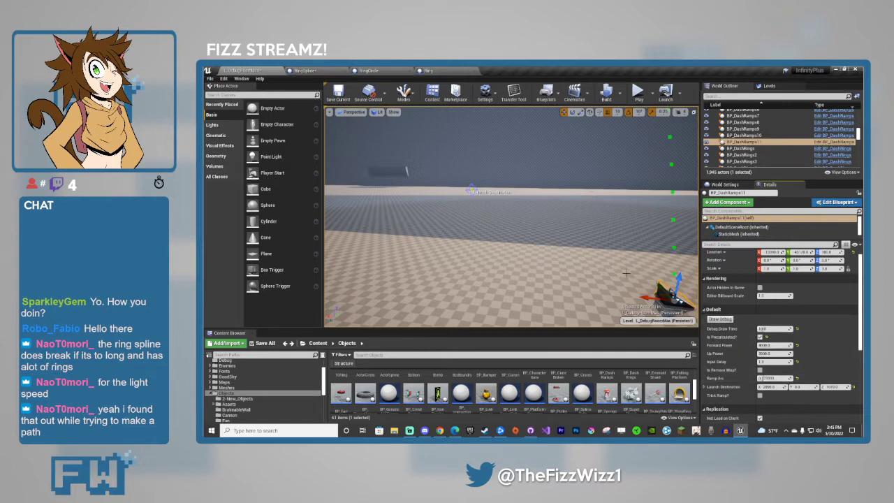
{"action": "right_click_drag", "start_coordinate": [616, 293], "coordinate": [623, 223]}
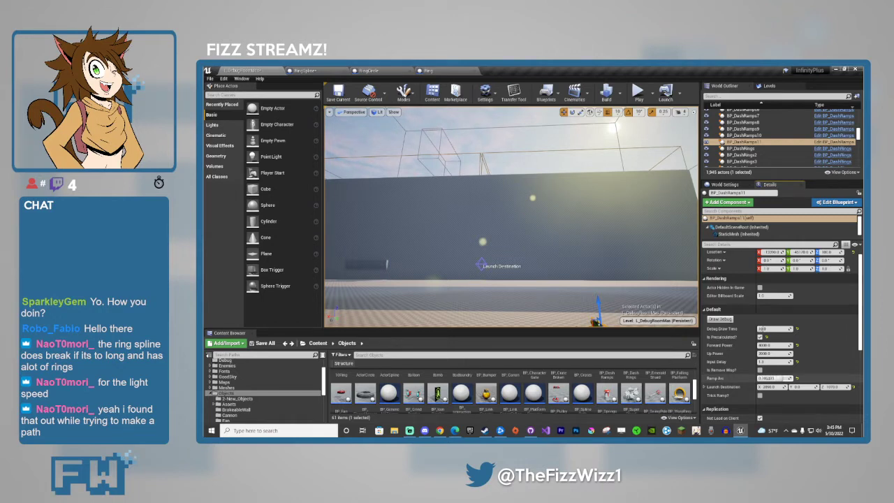
Redraw the dash ramp's debug arc with a higher Ramp Arc and again with Ramp Arc reset to its default.
{"action": "left_click_drag", "start_coordinate": [781, 378], "coordinate": [783, 378]}
{"action": "left_click", "coordinate": [726, 320]}
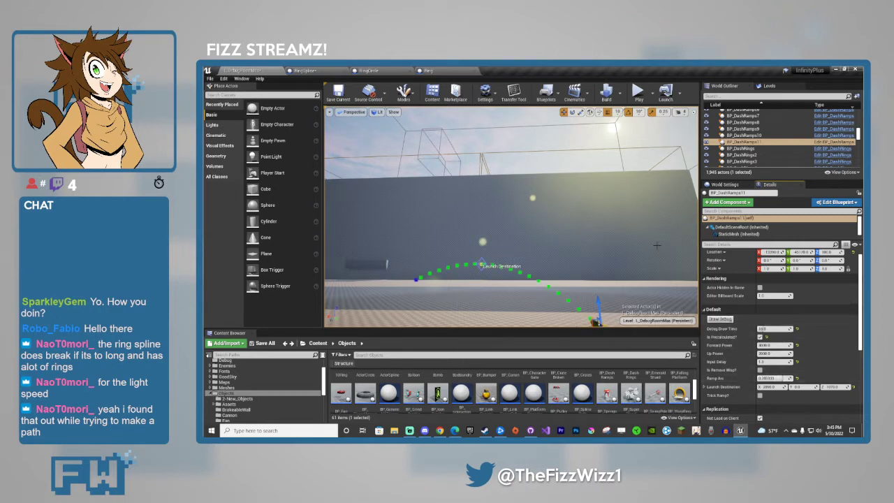
{"action": "right_click_drag", "start_coordinate": [656, 245], "coordinate": [656, 269]}
{"action": "key", "text": "w"}
{"action": "left_click", "coordinate": [797, 378]}
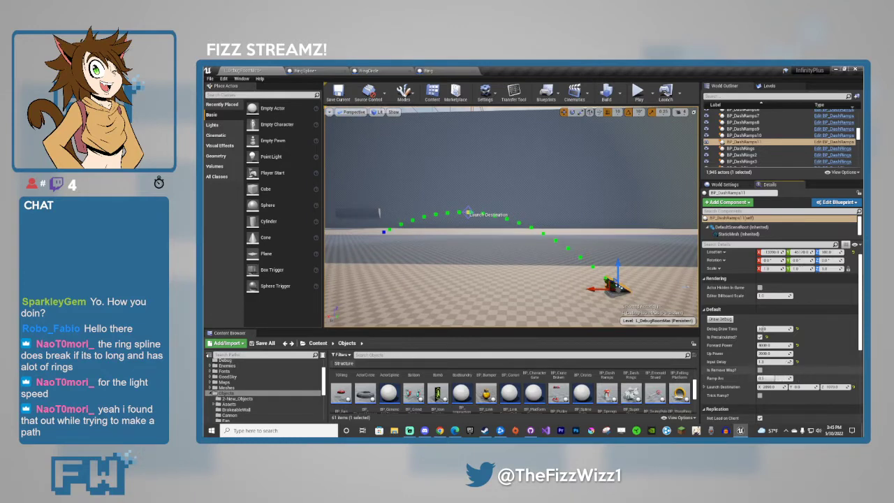
{"action": "left_click", "coordinate": [724, 320]}
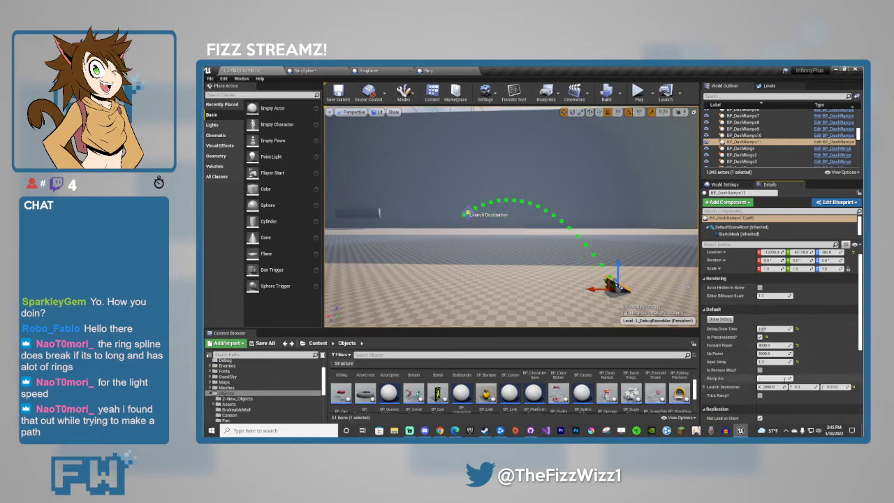
Raise the dash ramp's Ramp Arc above its default, redraw the flatter debug arc and follow it into the distance.
{"action": "type", "text": "0.7"}
{"action": "left_click", "coordinate": [721, 319]}
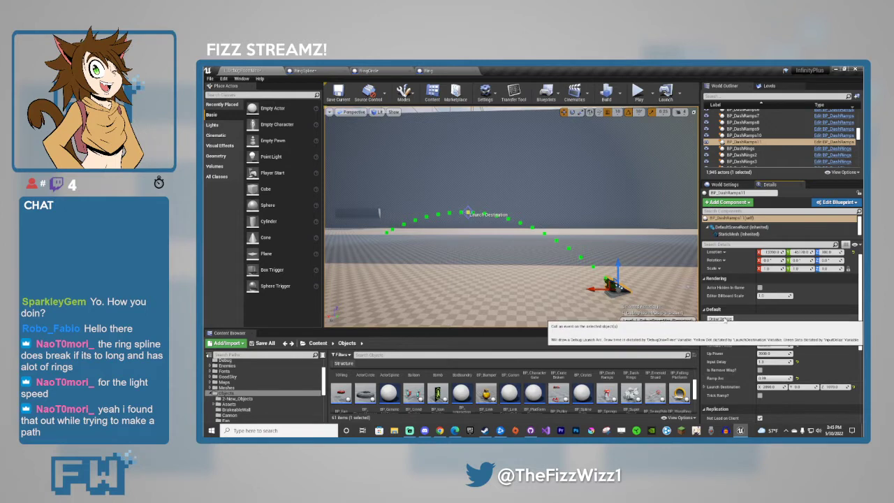
{"action": "right_click_drag", "start_coordinate": [613, 273], "coordinate": [531, 269]}
{"action": "right_click_drag", "start_coordinate": [342, 205], "coordinate": [521, 208]}
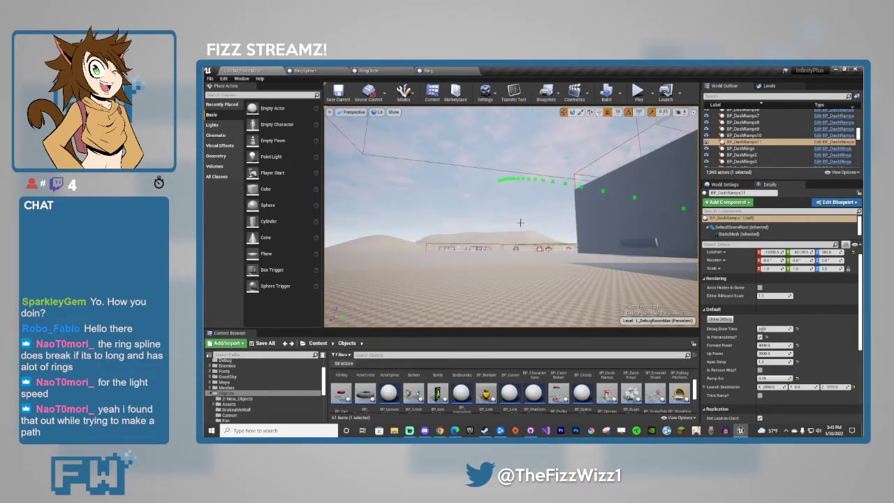
{"action": "right_click_drag", "start_coordinate": [608, 278], "coordinate": [643, 288]}
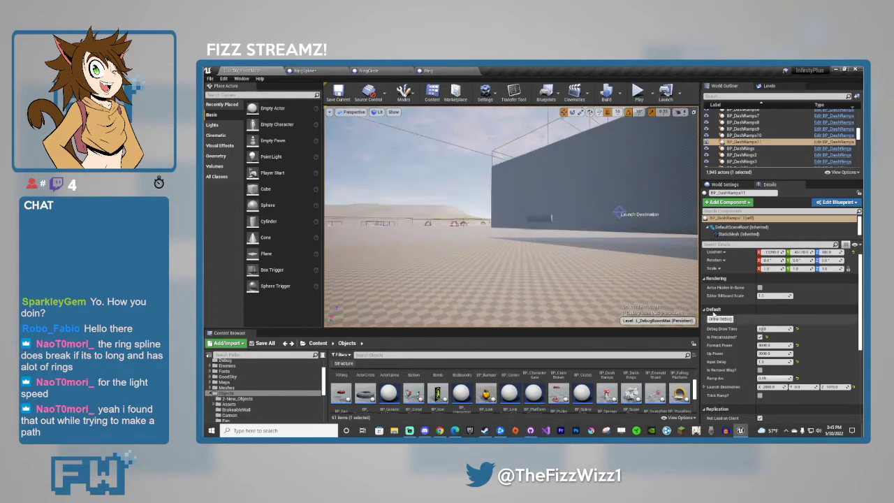
Redraw the dash ramp's debug arc and examine its course from the ramp to its far end.
{"action": "left_click", "coordinate": [720, 320]}
{"action": "right_click_drag", "start_coordinate": [523, 229], "coordinate": [553, 231]}
{"action": "key", "text": "w"}
{"action": "key", "text": "s"}
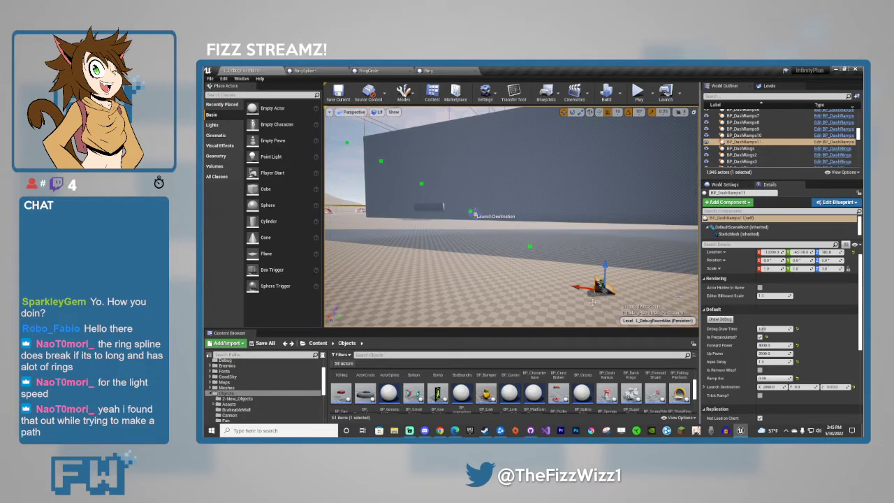
{"action": "right_click_drag", "start_coordinate": [560, 295], "coordinate": [514, 284]}
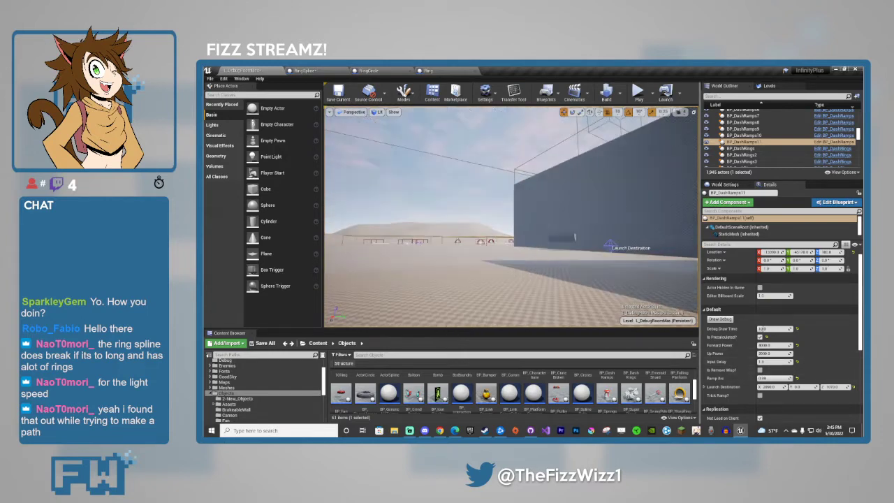
{"action": "left_click", "coordinate": [720, 319]}
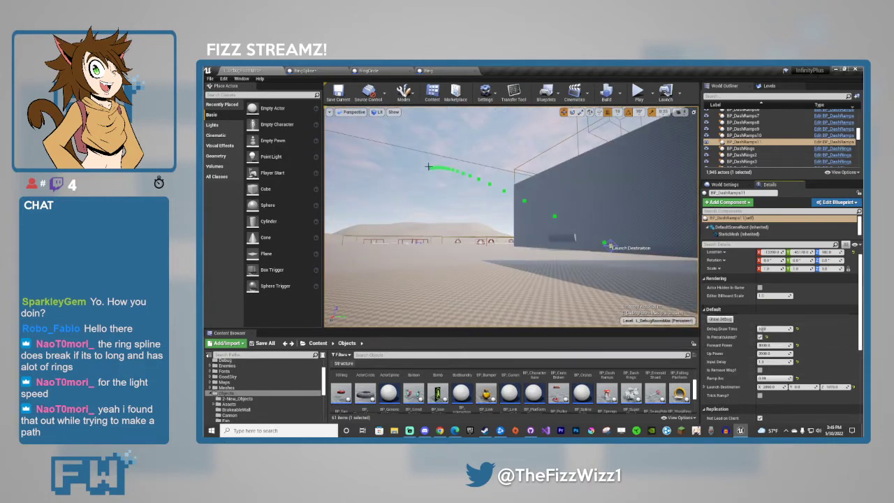
{"action": "right_click_drag", "start_coordinate": [433, 186], "coordinate": [517, 202]}
Shorten the dash ramp's Input Delay to 0.1, redrawing the debug arc to show the blue dot's position.
{"action": "left_click", "coordinate": [776, 361]}
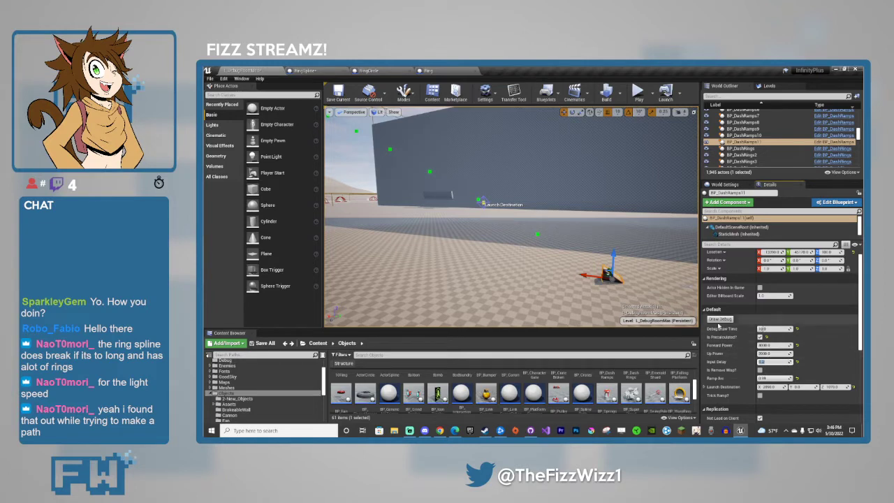
{"action": "left_click", "coordinate": [720, 320]}
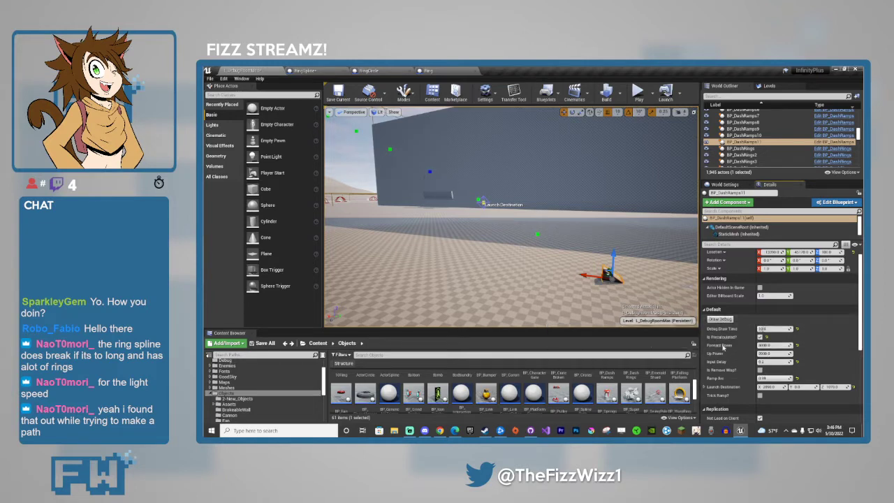
{"action": "key", "text": "Return"}
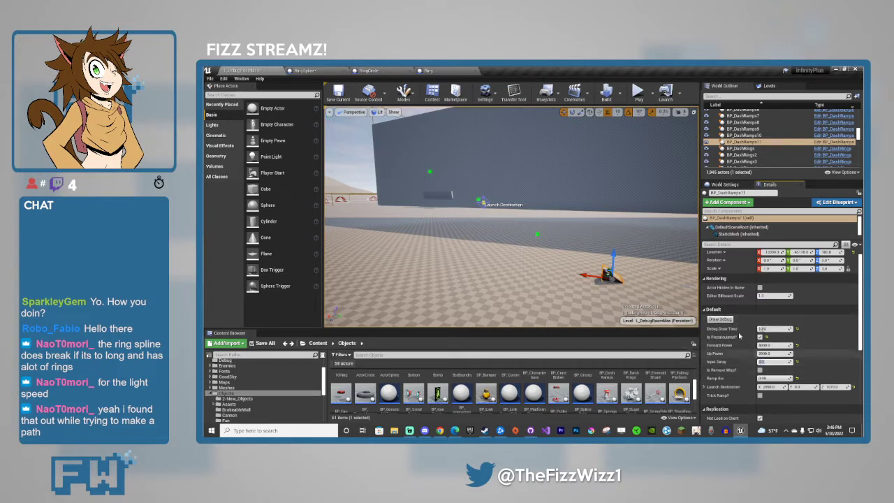
{"action": "left_click", "coordinate": [720, 320]}
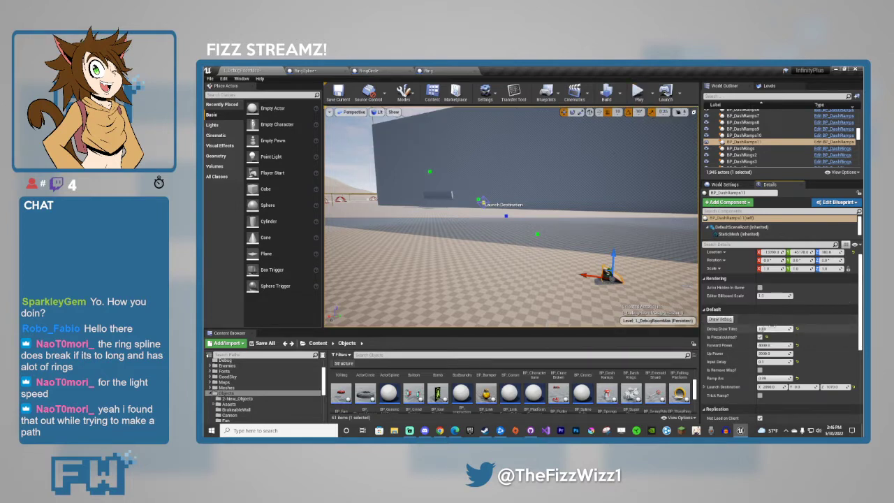
Set the dash ramp's Debug Draw Time to 5 and redraw its debug arc.
{"action": "left_click", "coordinate": [771, 329]}
{"action": "type", "text": "5"}
{"action": "left_click", "coordinate": [615, 346]}
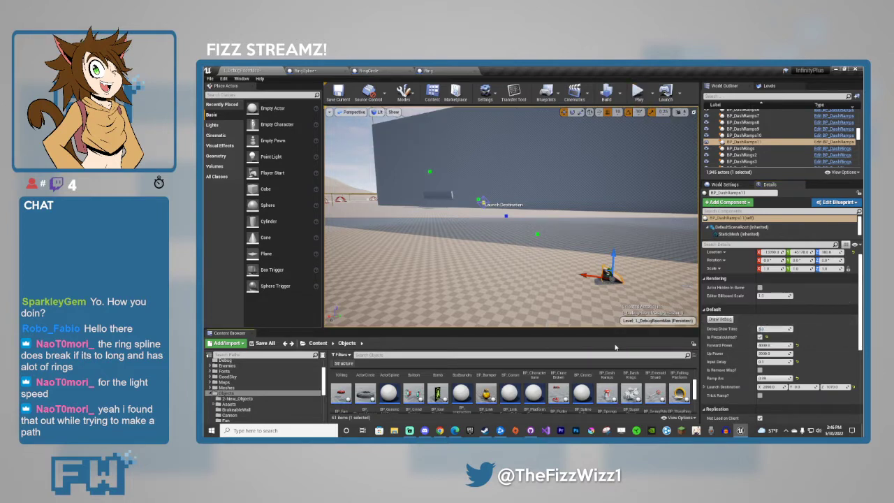
{"action": "left_click", "coordinate": [726, 320]}
Play-test the level by launching the character off the dash ramp, steering in mid-air, and end the play-test.
{"action": "left_click", "coordinate": [639, 95]}
{"action": "left_click", "coordinate": [638, 93]}
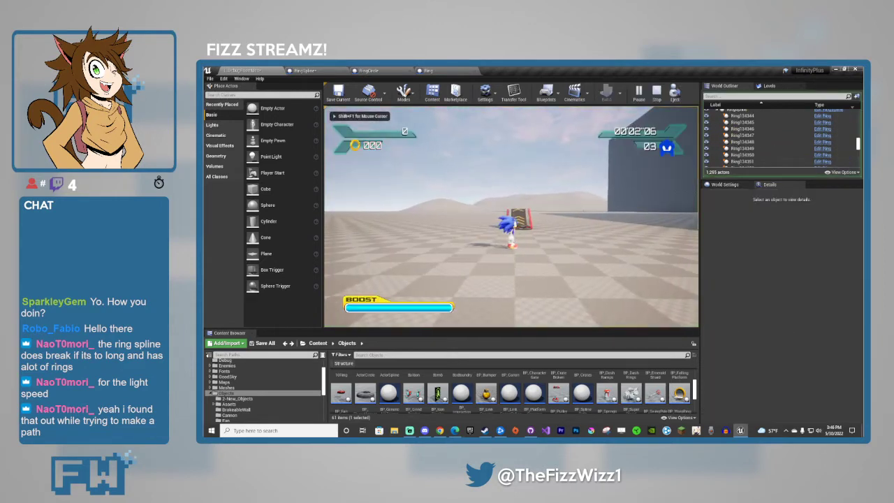
{"action": "key", "text": "w"}
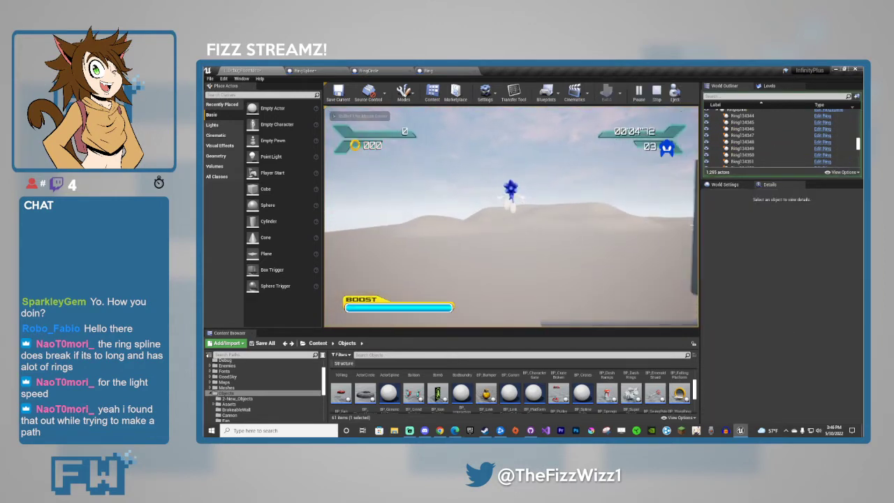
{"action": "key", "text": "d"}
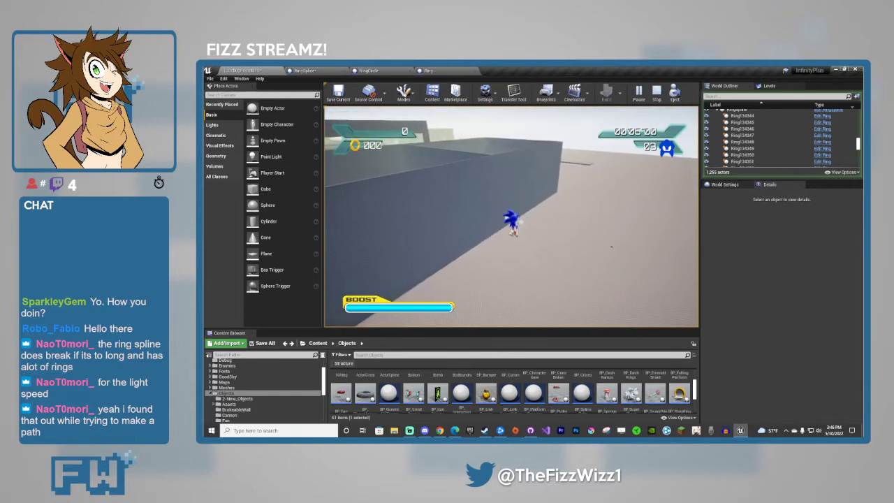
{"action": "key", "text": "d"}
{"action": "key", "text": "d"}
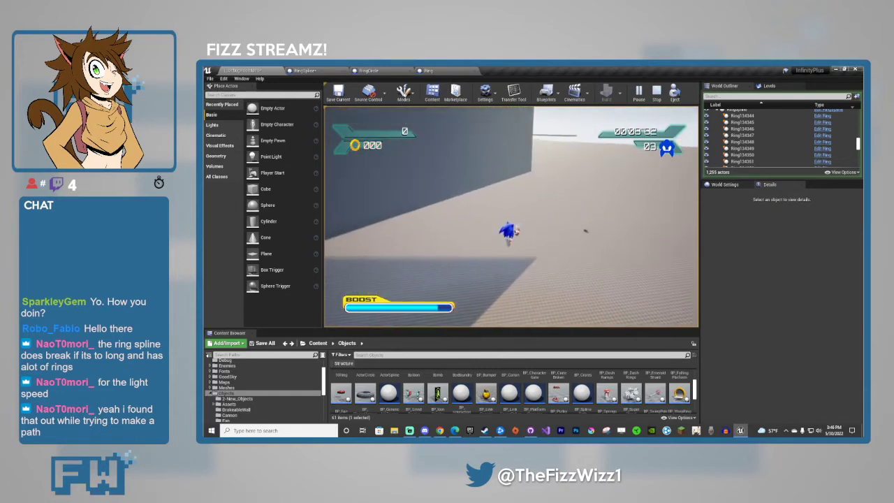
{"action": "key", "text": "w"}
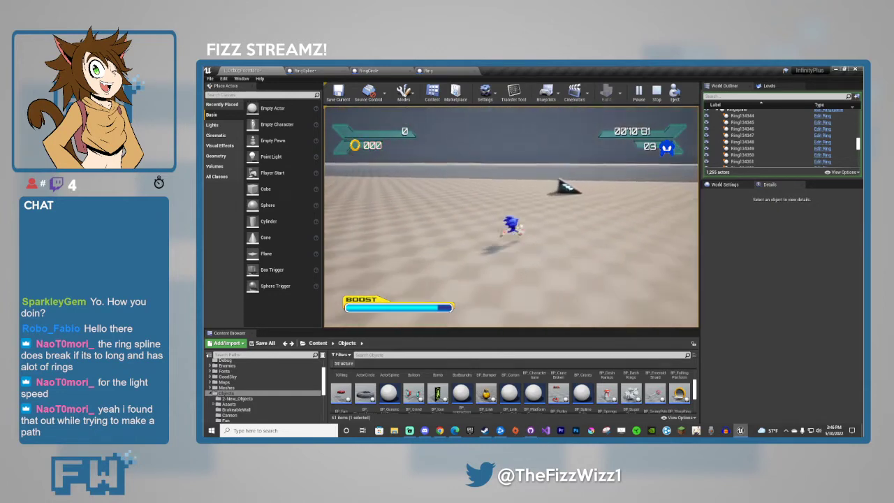
{"action": "key", "text": "Escape"}
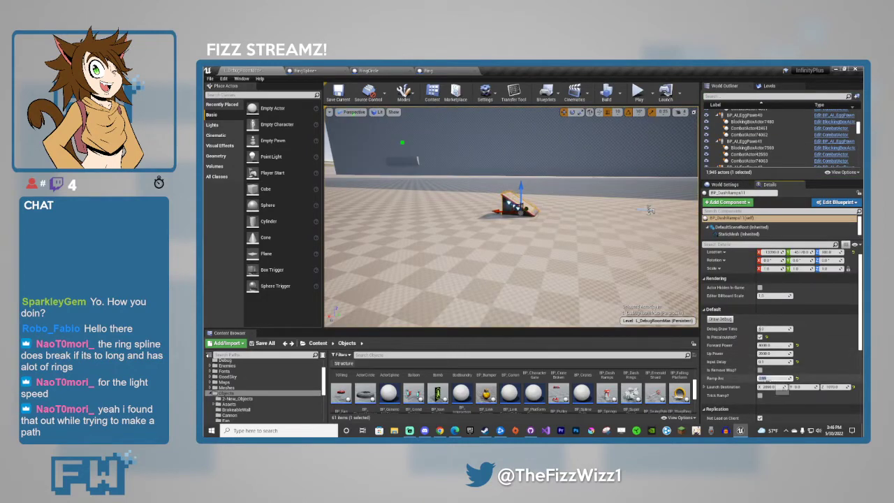
Redraw the debug arc with the dash ramp's changed Ramp Arc and run a short play-test with it.
{"action": "left_click", "coordinate": [720, 319]}
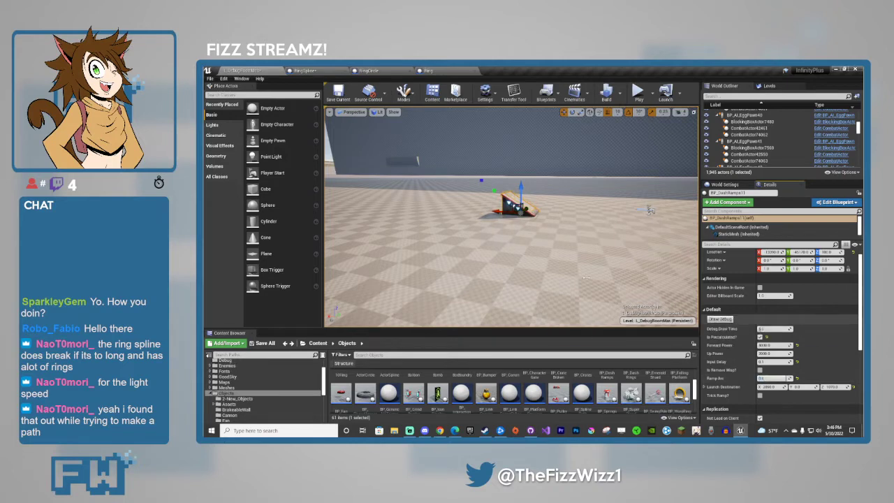
{"action": "right_click_drag", "start_coordinate": [594, 238], "coordinate": [538, 210]}
{"action": "mouse_move", "coordinate": [593, 219]}
{"action": "right_mouse_down"}
{"action": "mouse_move", "coordinate": [615, 236]}
{"action": "mouse_move", "coordinate": [593, 219]}
{"action": "right_mouse_up"}
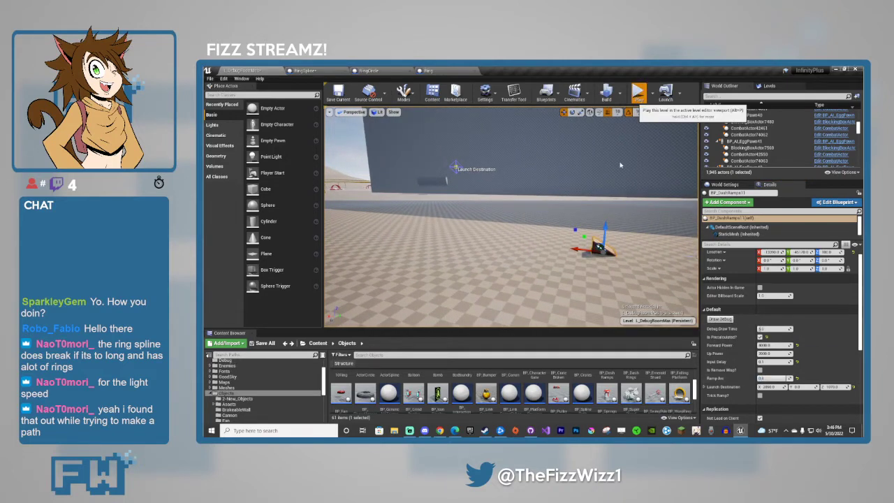
{"action": "left_click", "coordinate": [638, 94]}
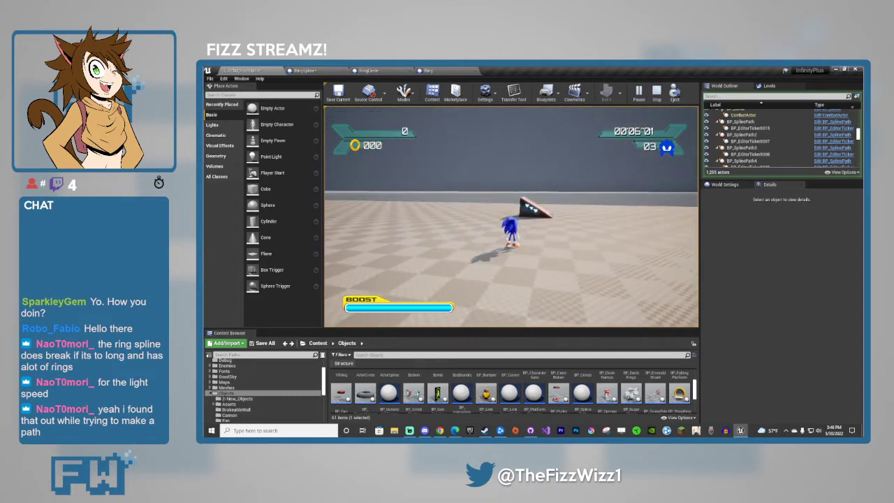
{"action": "key", "text": "Escape"}
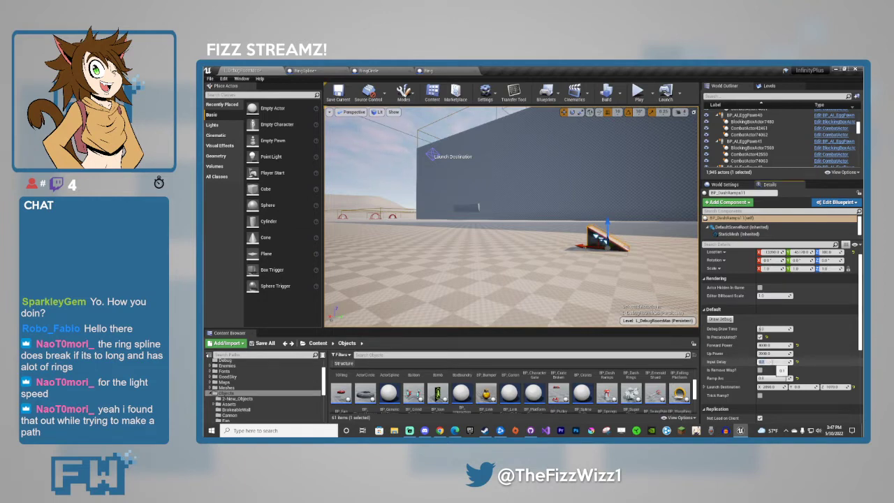
Set the dash ramp's Input Delay to 0.5 and its Ramp Arc to 0.2, redrawing the debug arc after each change.
{"action": "left_click", "coordinate": [725, 319]}
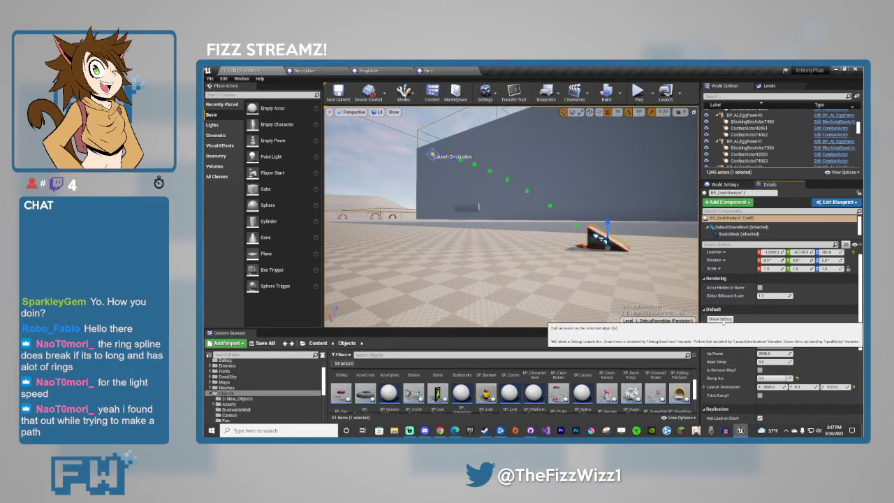
{"action": "right_click_drag", "start_coordinate": [629, 295], "coordinate": [632, 309]}
{"action": "left_click", "coordinate": [772, 378]}
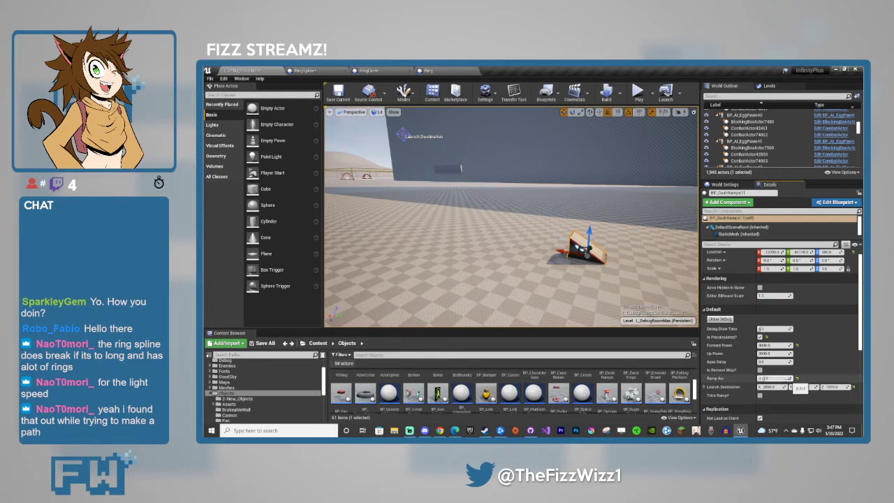
{"action": "type", "text": ".2"}
{"action": "left_click", "coordinate": [720, 319]}
{"action": "mouse_move", "coordinate": [657, 287]}
{"action": "right_mouse_down"}
{"action": "mouse_move", "coordinate": [661, 224]}
{"action": "mouse_move", "coordinate": [660, 269]}
{"action": "right_mouse_up"}
{"action": "key", "text": "s"}
Increase the dash ramp's Input Delay until the redrawn debug arc extends past the launch destination.
{"action": "left_click", "coordinate": [769, 362]}
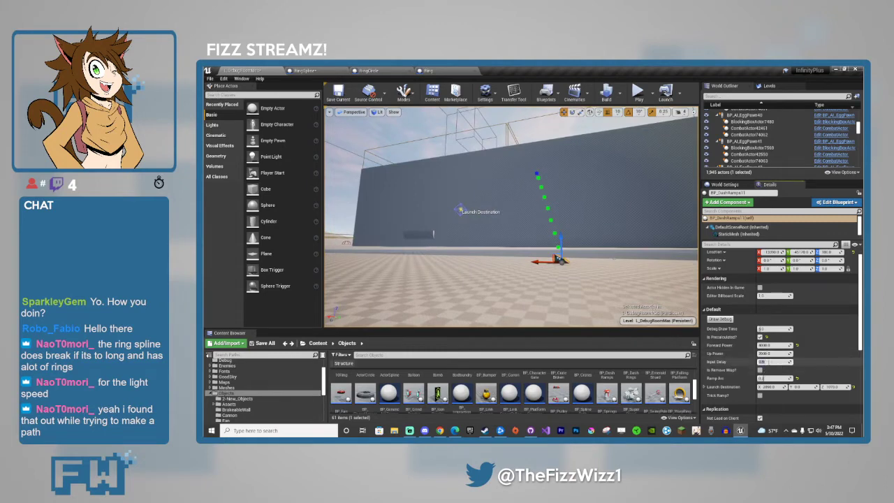
{"action": "left_click", "coordinate": [720, 319]}
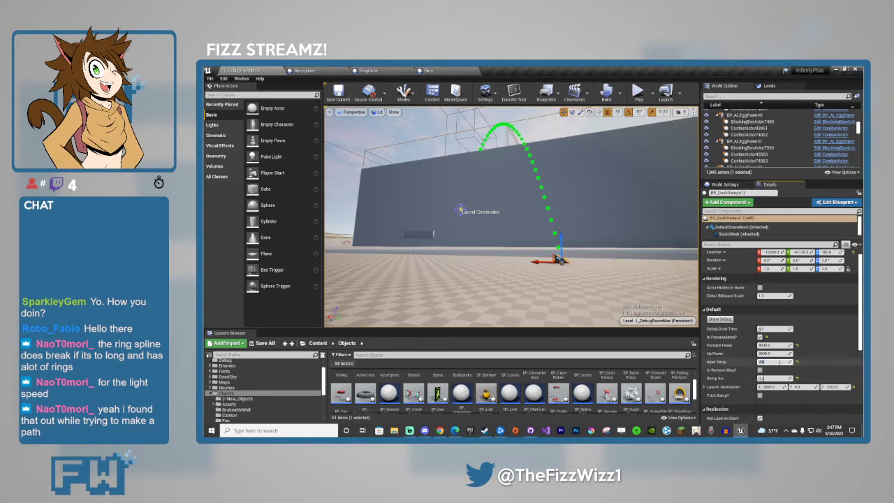
{"action": "left_click", "coordinate": [721, 319]}
{"action": "left_click", "coordinate": [721, 319]}
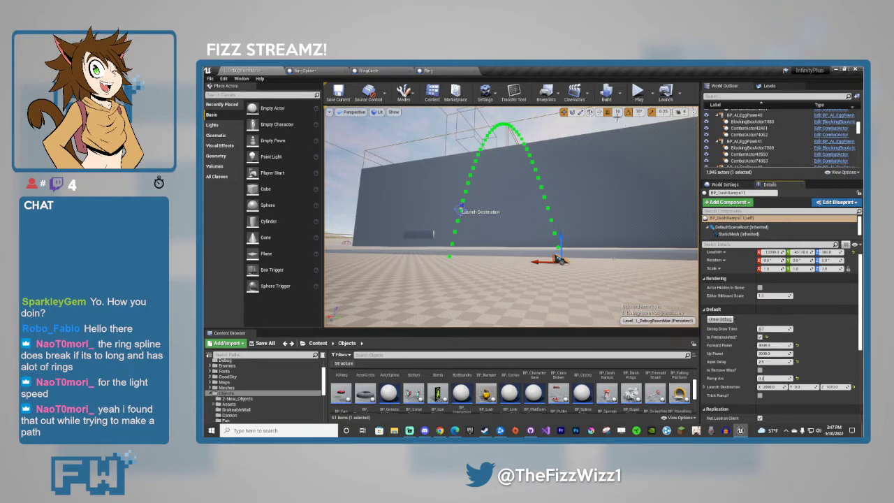
Play-test the dash ramp launch with its increased Input Delay and end the play-test.
{"action": "left_click", "coordinate": [638, 90]}
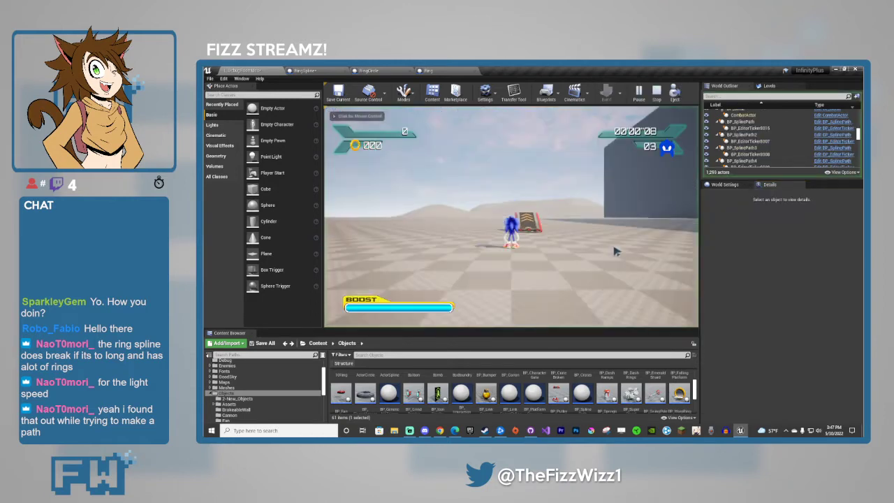
{"action": "left_click", "coordinate": [615, 252]}
{"action": "key", "text": "w"}
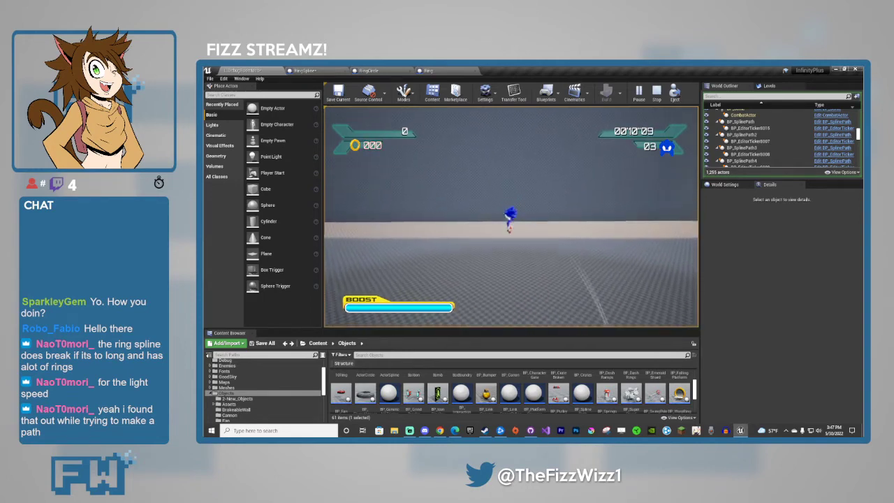
{"action": "key", "text": "Escape"}
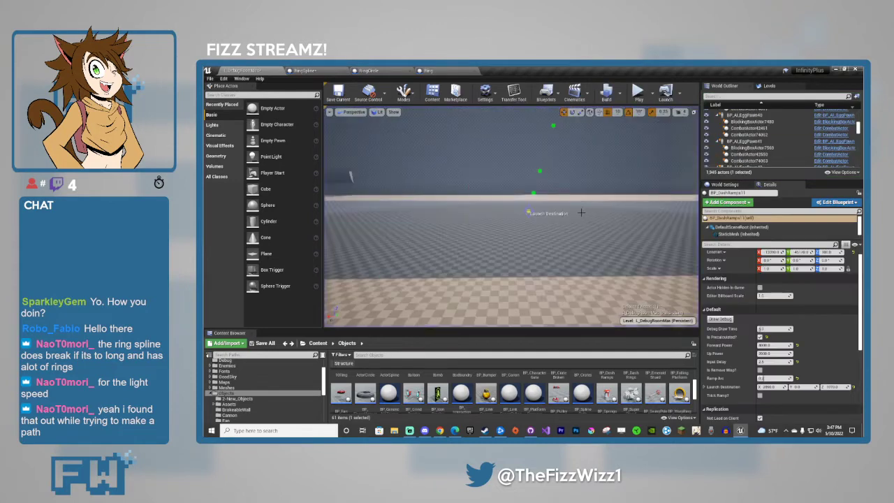
Enable Trick Ramp on the dash ramp and run a short play-test of its launch.
{"action": "key", "text": "s"}
{"action": "right_click_drag", "start_coordinate": [511, 216], "coordinate": [529, 211]}
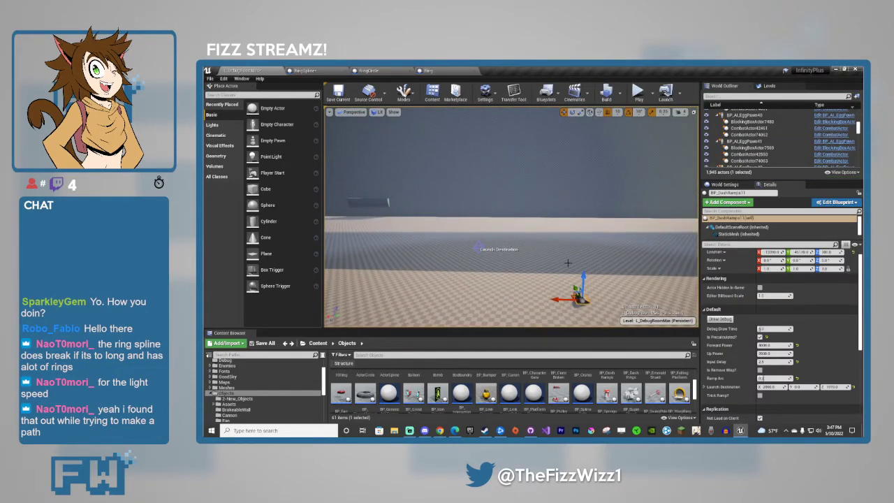
{"action": "key", "text": "d"}
{"action": "right_click_drag", "start_coordinate": [611, 285], "coordinate": [536, 294]}
{"action": "key", "text": "q"}
{"action": "left_click", "coordinate": [761, 395]}
{"action": "right_click_drag", "start_coordinate": [614, 286], "coordinate": [563, 307]}
{"action": "key", "text": "d"}
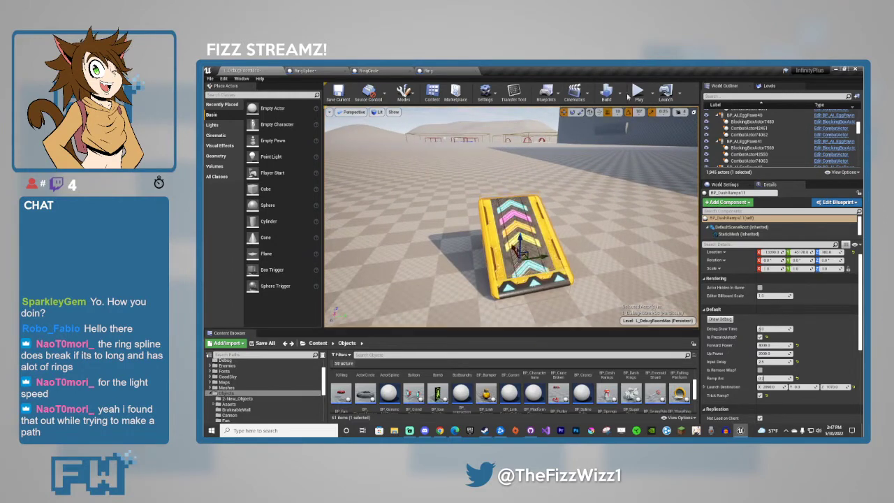
{"action": "left_click", "coordinate": [638, 92]}
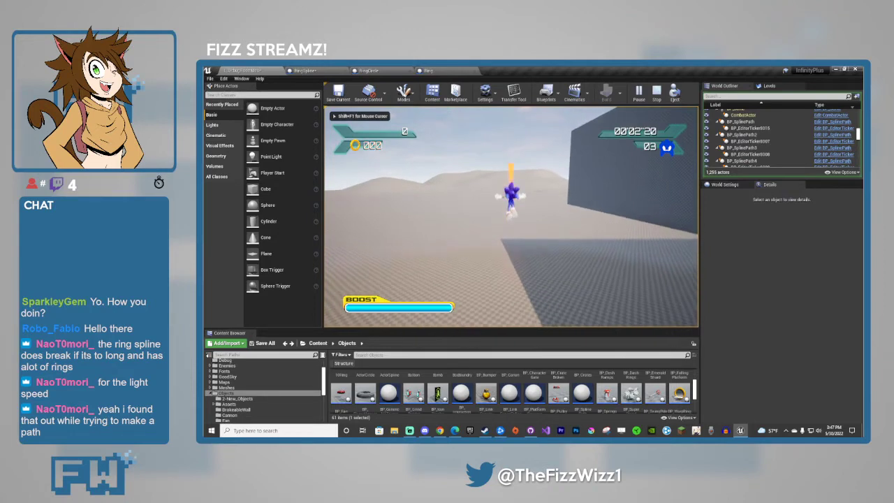
{"action": "key", "text": "Escape"}
Turn off Is Precalculated on the dash ramp and frame the ramp with its debug launch line.
{"action": "key", "text": "s"}
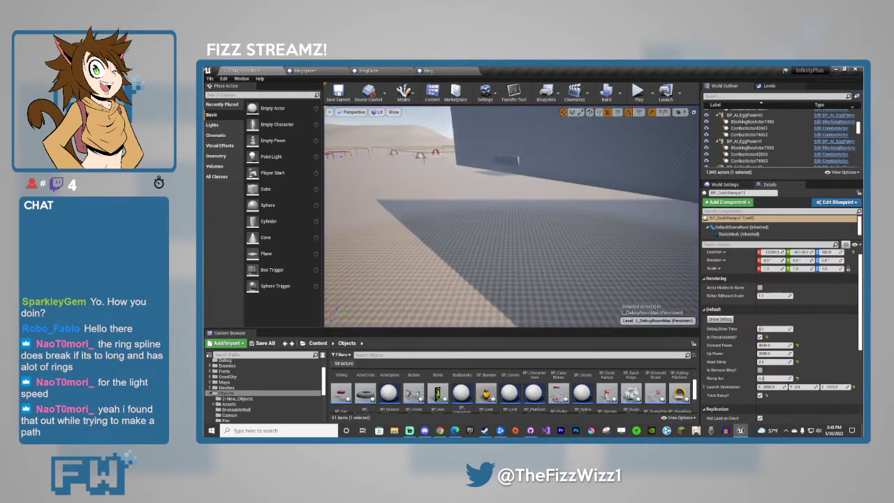
{"action": "key", "text": "w"}
{"action": "right_click_drag", "start_coordinate": [571, 218], "coordinate": [571, 217]}
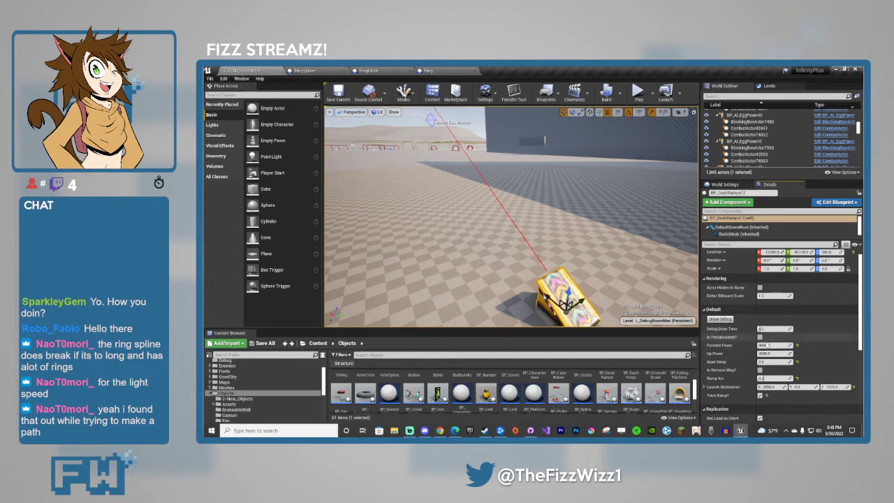
{"action": "scroll", "coordinate": [545, 316], "scroll_direction": "down", "scroll_amount": 5}
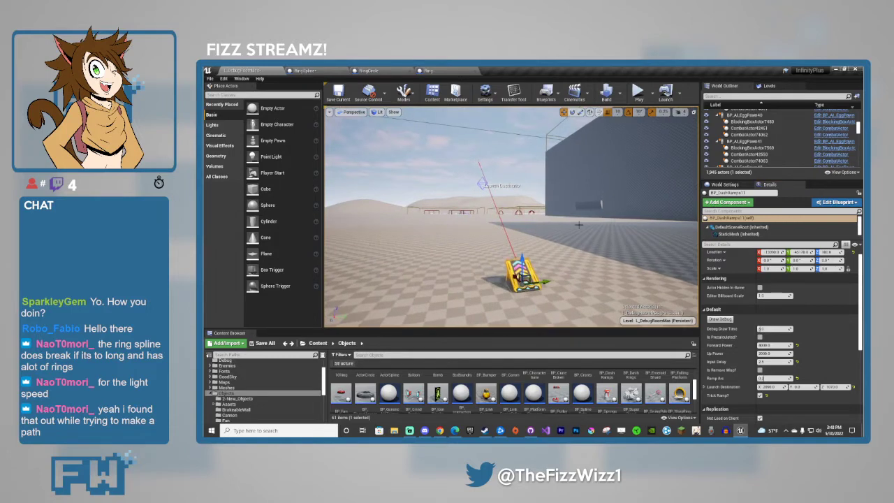
Play-test the trick ramp without precalculation, running the character back into it for another launch, and end the play-test.
{"action": "left_click", "coordinate": [638, 93]}
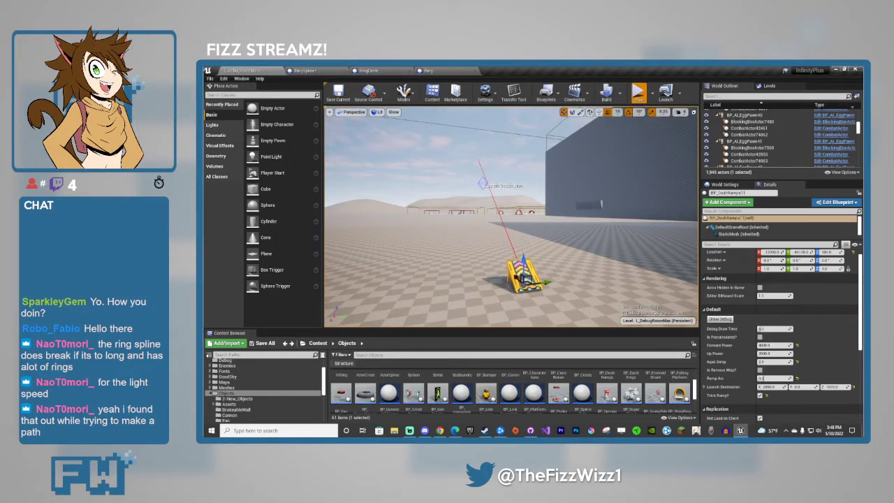
{"action": "key", "text": "w"}
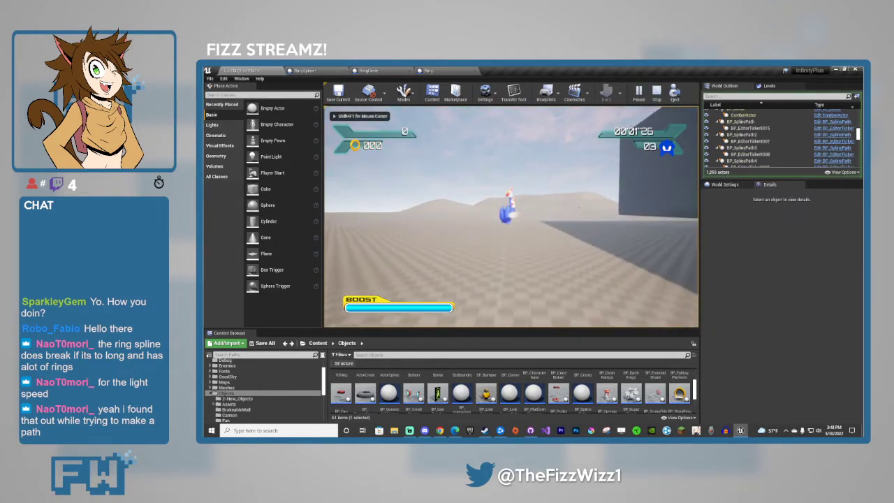
{"action": "key", "text": "w"}
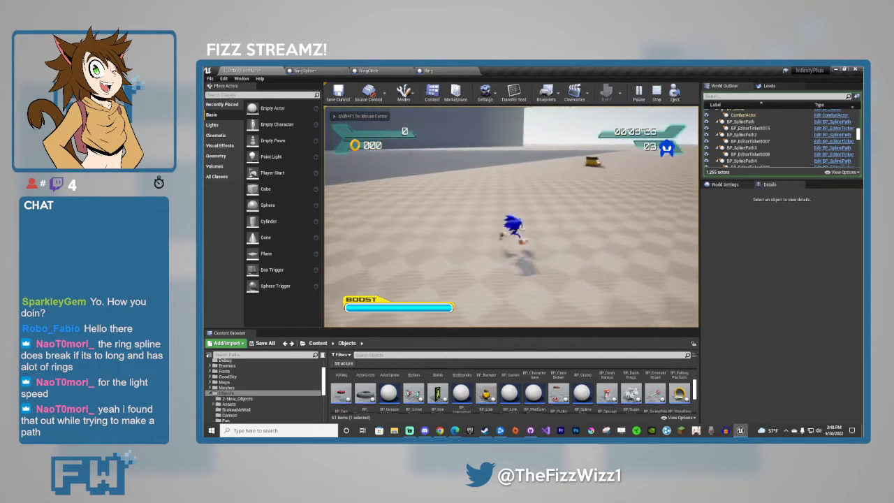
{"action": "key", "text": "w"}
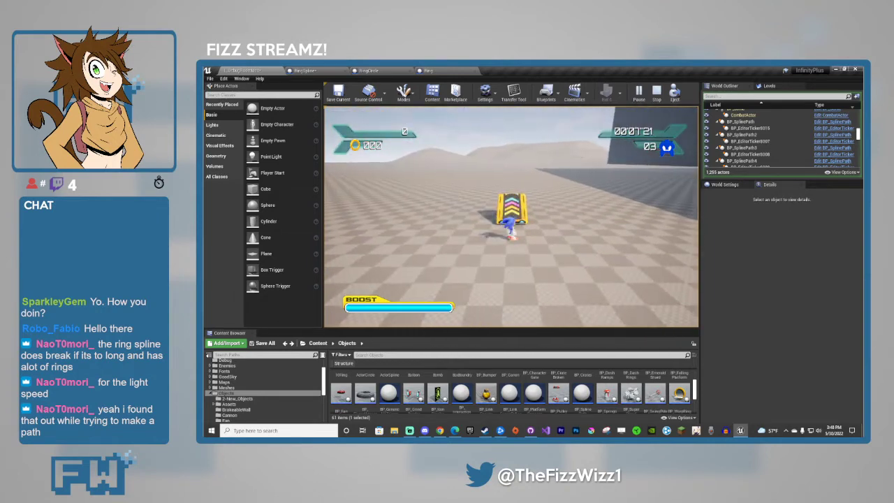
{"action": "key", "text": "w"}
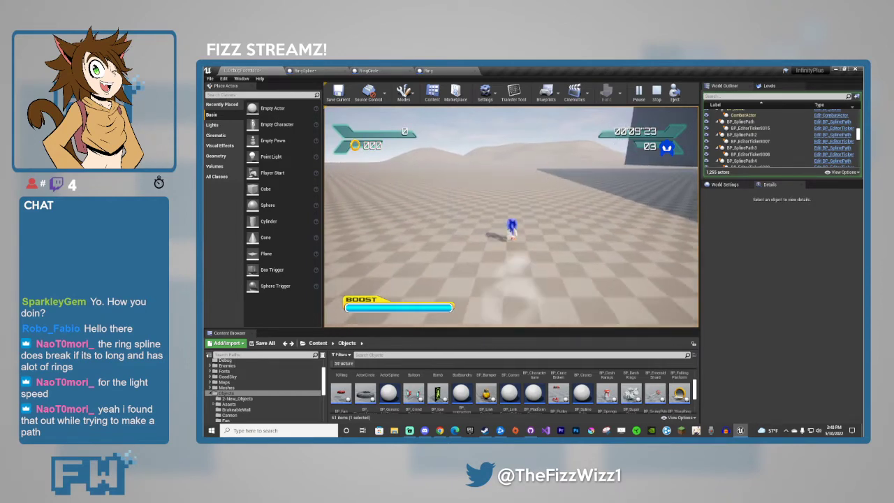
{"action": "key", "text": "Escape"}
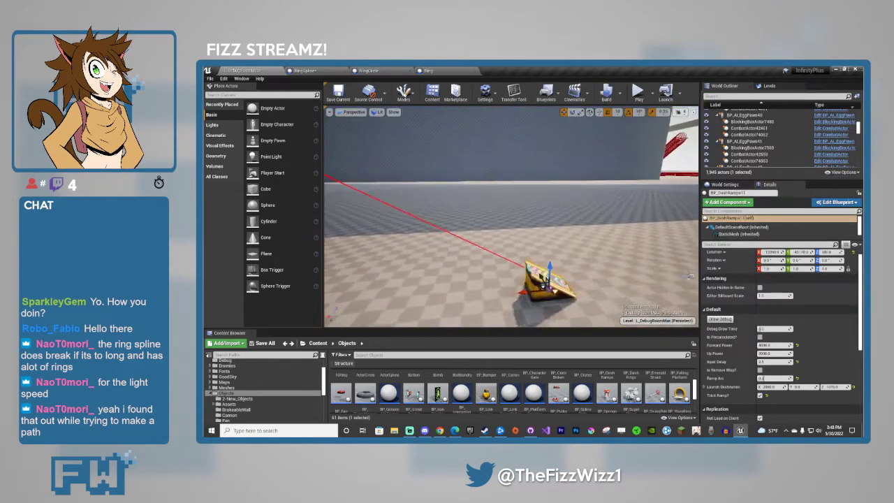
Replace the dash ramp with a BP_Springs object and move the spring's launch destination up and away from it.
{"action": "right_click_drag", "start_coordinate": [607, 280], "coordinate": [594, 297]}
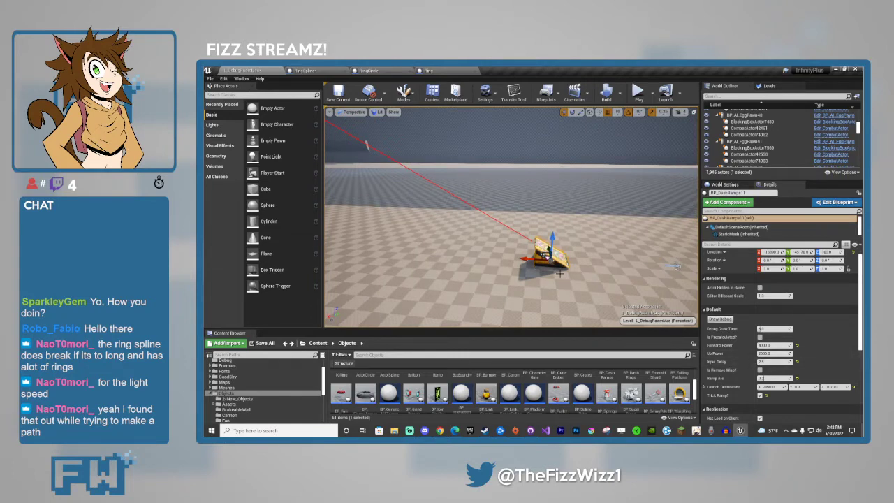
{"action": "key", "text": "Delete"}
{"action": "scroll", "coordinate": [583, 391], "scroll_direction": "down", "scroll_amount": 1}
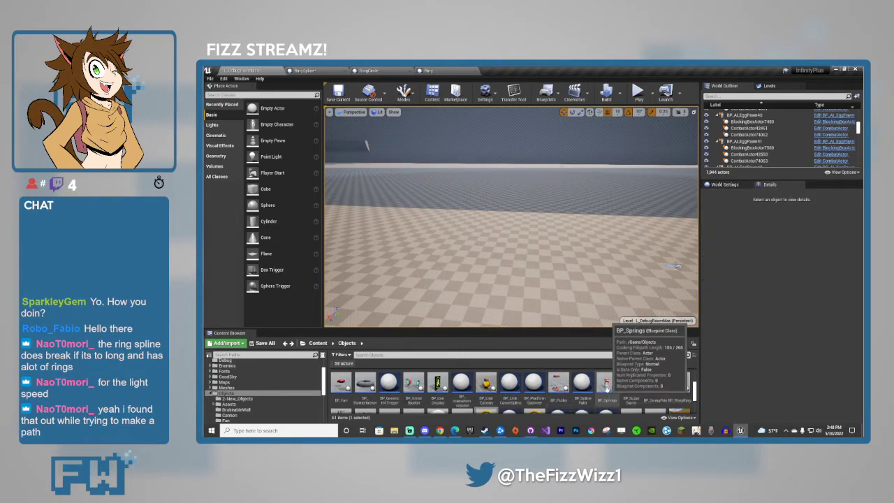
{"action": "left_click_drag", "start_coordinate": [606, 384], "coordinate": [537, 256]}
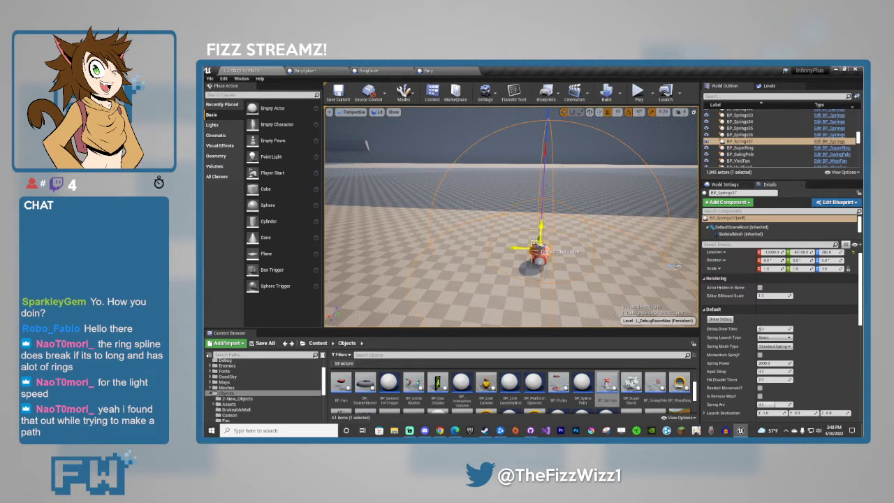
{"action": "left_click_drag", "start_coordinate": [536, 242], "coordinate": [343, 126]}
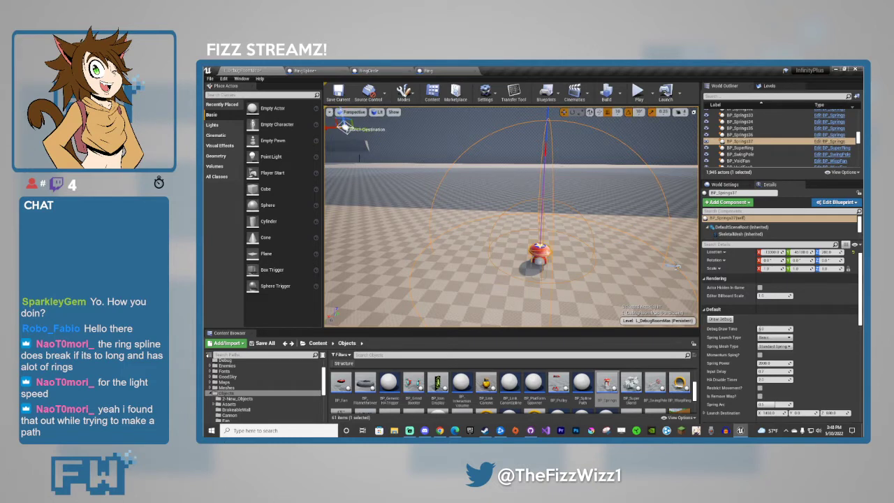
{"action": "left_click", "coordinate": [546, 260]}
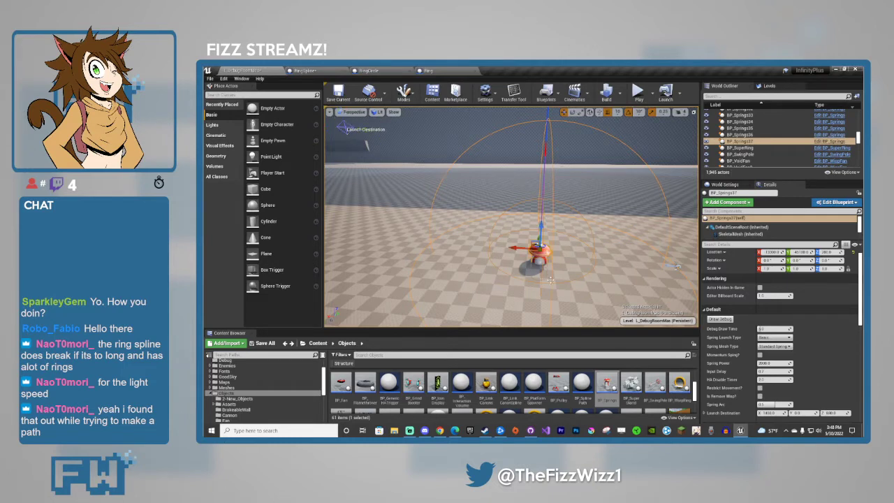
Tilt the spring over toward the dark wall by rotating it.
{"action": "right_click_drag", "start_coordinate": [576, 269], "coordinate": [549, 281]}
{"action": "key", "text": "s"}
{"action": "key", "text": "e"}
{"action": "left_click_drag", "start_coordinate": [549, 280], "coordinate": [486, 250]}
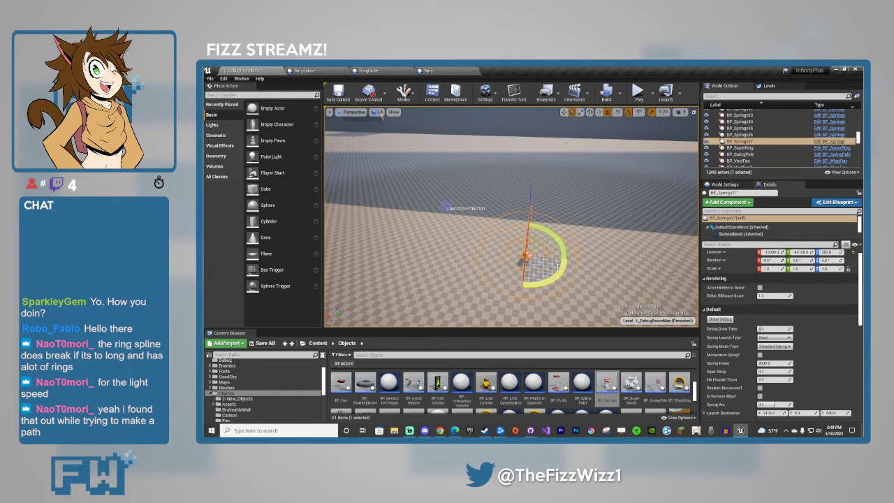
{"action": "right_click_drag", "start_coordinate": [493, 223], "coordinate": [444, 227]}
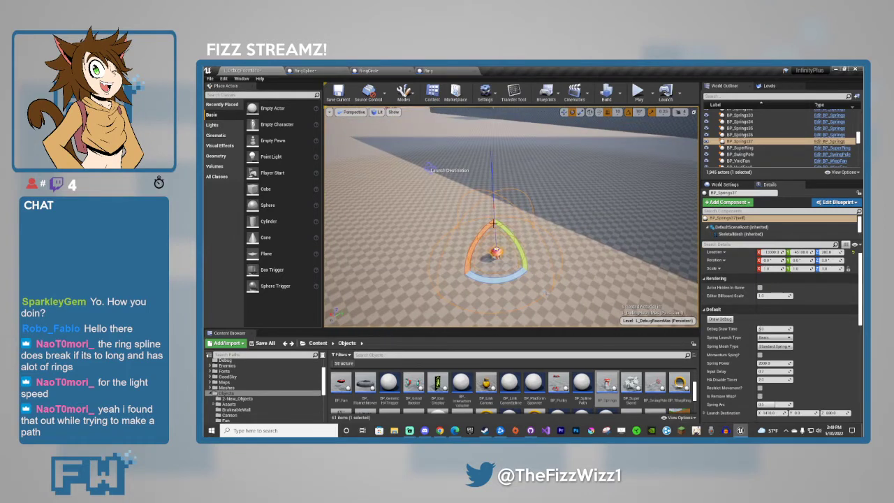
{"action": "mouse_move", "coordinate": [474, 241]}
{"action": "left_mouse_down"}
{"action": "mouse_move", "coordinate": [493, 211]}
{"action": "mouse_move", "coordinate": [519, 253]}
{"action": "left_mouse_up"}
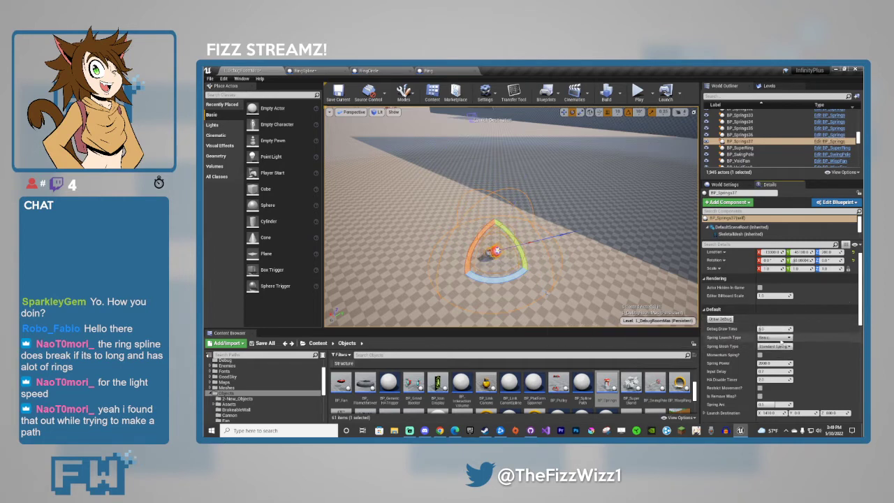
Set the spring's Spring Launch Type to Precalculated and draw its debug arc.
{"action": "left_click", "coordinate": [781, 338]}
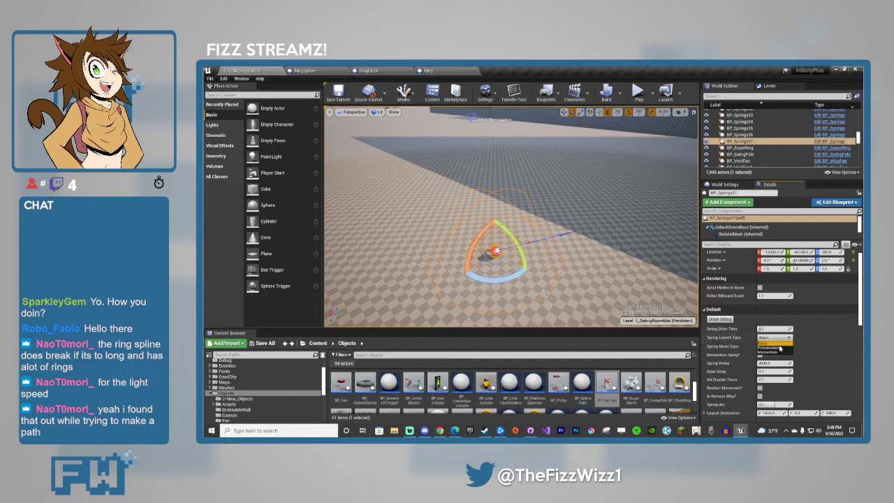
{"action": "left_click", "coordinate": [781, 348]}
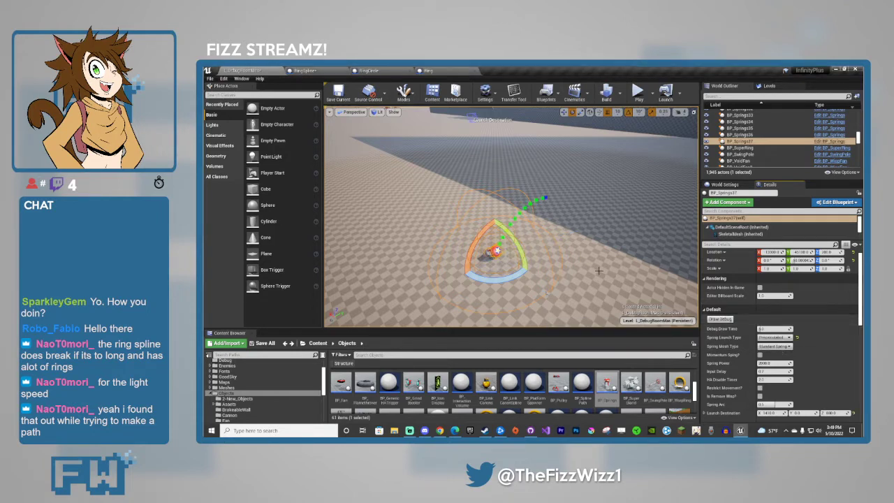
{"action": "right_click_drag", "start_coordinate": [511, 216], "coordinate": [556, 183]}
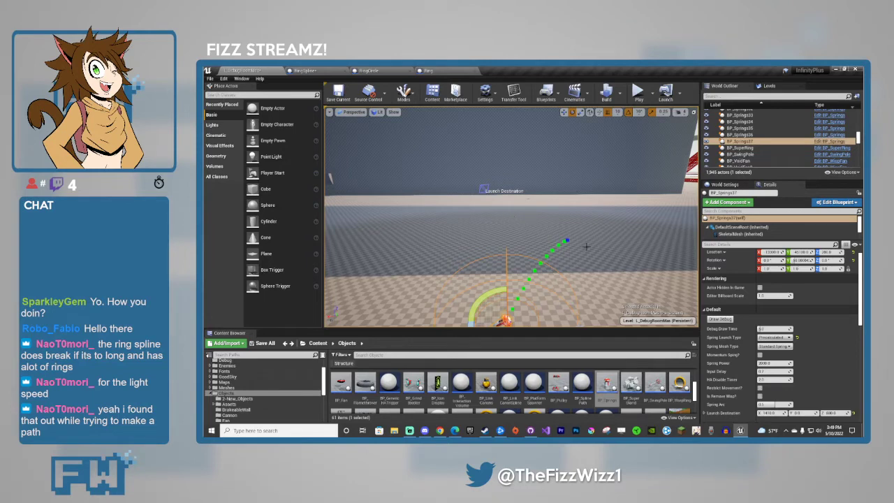
Undo the spring's tilt and redraw its debug arc.
{"action": "key", "text": "w"}
{"action": "mouse_move", "coordinate": [555, 290]}
{"action": "right_mouse_down"}
{"action": "mouse_move", "coordinate": [556, 308]}
{"action": "mouse_move", "coordinate": [553, 301]}
{"action": "right_mouse_up"}
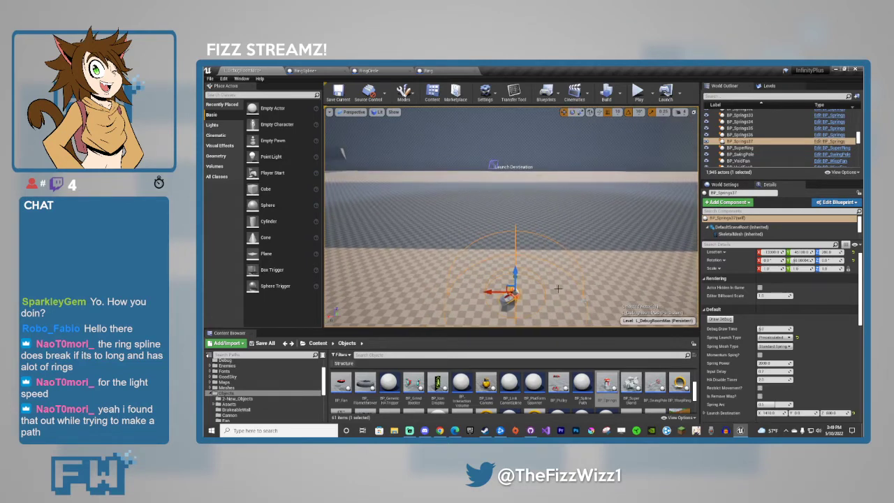
{"action": "key", "text": "ctrl+z"}
{"action": "key", "text": "ctrl+z"}
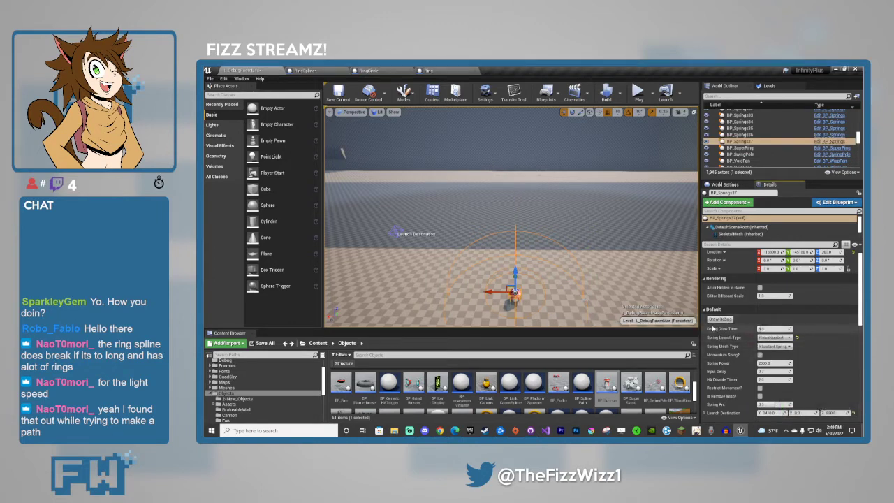
{"action": "left_click", "coordinate": [719, 319]}
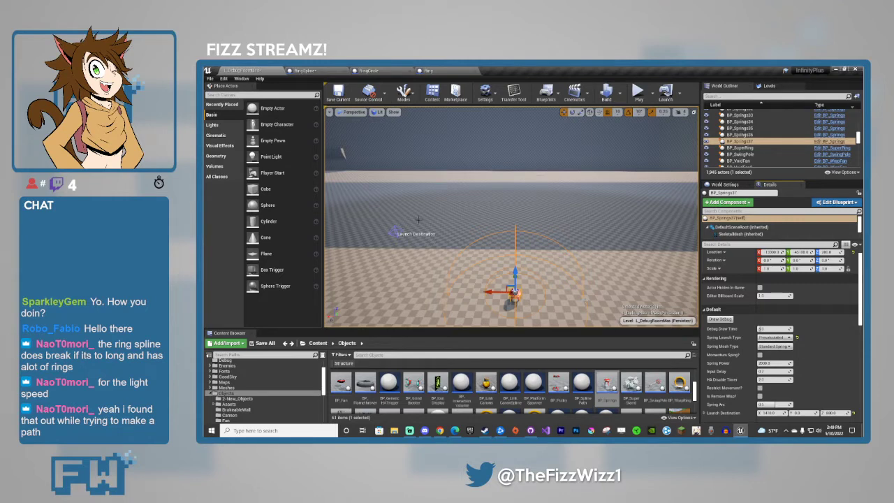
Try rotating the spring about its vertical axis and check its redrawn debug arc.
{"action": "key", "text": "w"}
{"action": "right_click_drag", "start_coordinate": [553, 253], "coordinate": [496, 234]}
{"action": "key", "text": "e"}
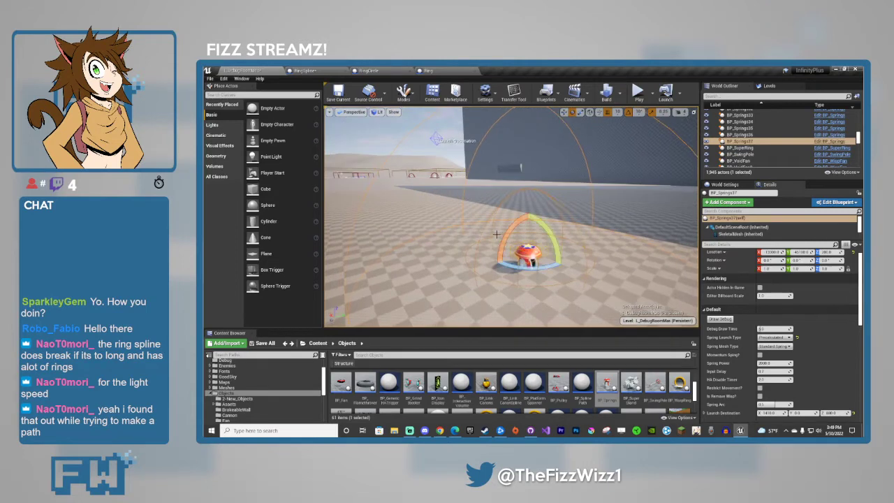
{"action": "mouse_move", "coordinate": [510, 237]}
{"action": "left_mouse_down"}
{"action": "mouse_move", "coordinate": [520, 231]}
{"action": "mouse_move", "coordinate": [497, 248]}
{"action": "mouse_move", "coordinate": [511, 236]}
{"action": "left_mouse_up"}
{"action": "key", "text": "s"}
{"action": "right_click_drag", "start_coordinate": [520, 241], "coordinate": [526, 259]}
{"action": "left_click_drag", "start_coordinate": [545, 259], "coordinate": [562, 218]}
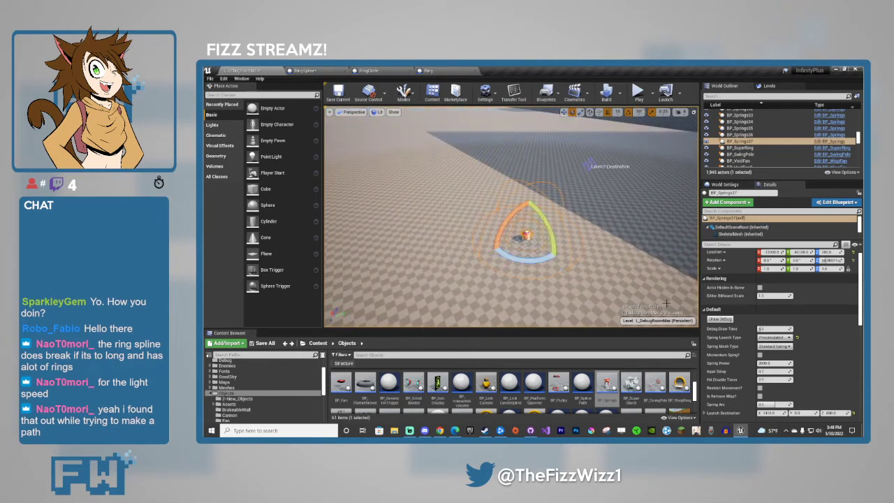
{"action": "left_click", "coordinate": [721, 320]}
{"action": "key", "text": "ctrl+z"}
{"action": "key", "text": "w"}
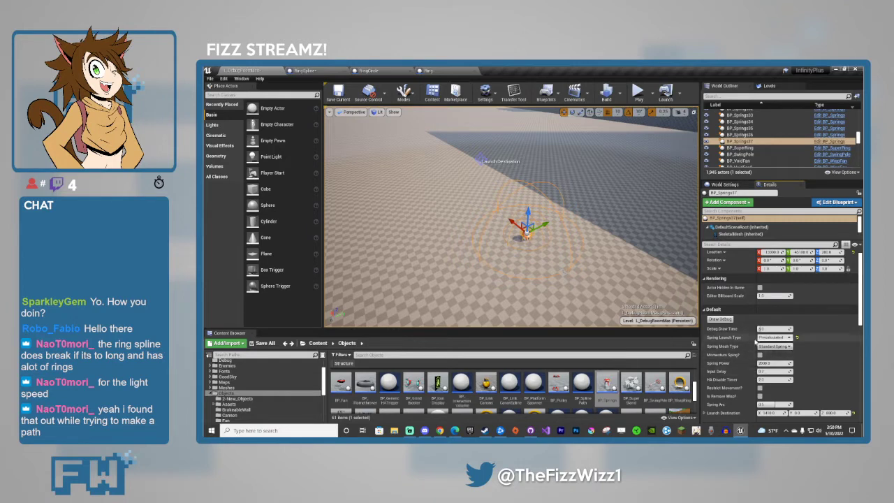
Place a dash ramp and a dash ring beside the spring, leaving the dash ramp selected.
{"action": "right_click_drag", "start_coordinate": [592, 270], "coordinate": [591, 235]}
{"action": "key", "text": "w"}
{"action": "key", "text": "s"}
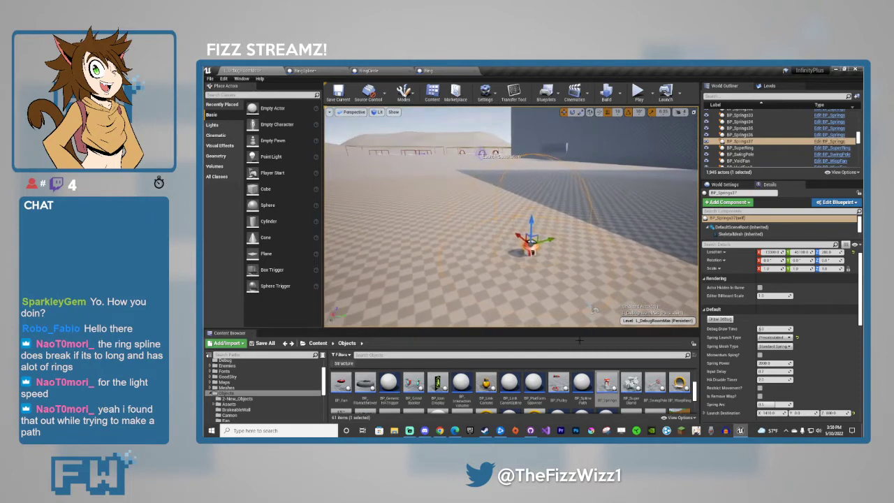
{"action": "scroll", "coordinate": [559, 400], "scroll_direction": "up", "scroll_amount": 2}
{"action": "left_click_drag", "start_coordinate": [607, 390], "coordinate": [460, 219]}
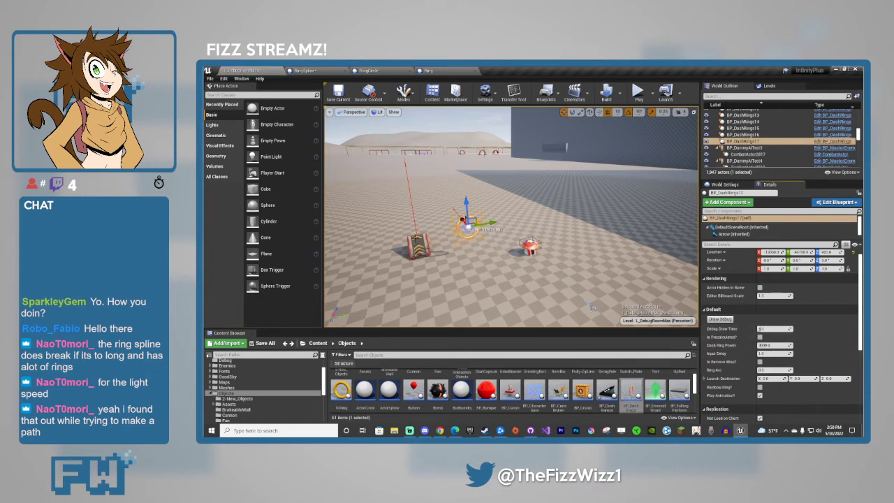
{"action": "left_click", "coordinate": [418, 241]}
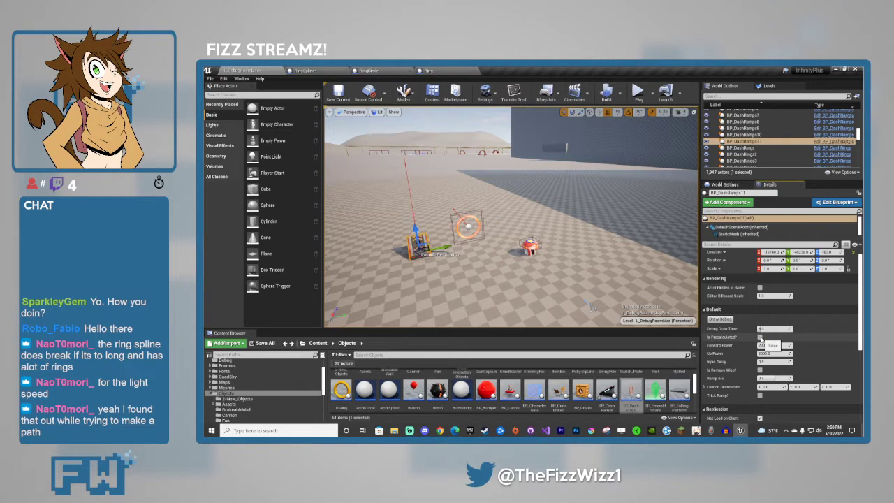
Draw the spring's precalculated debug arc, then play-test the level by running the character towards the spring.
{"action": "left_click", "coordinate": [529, 245]}
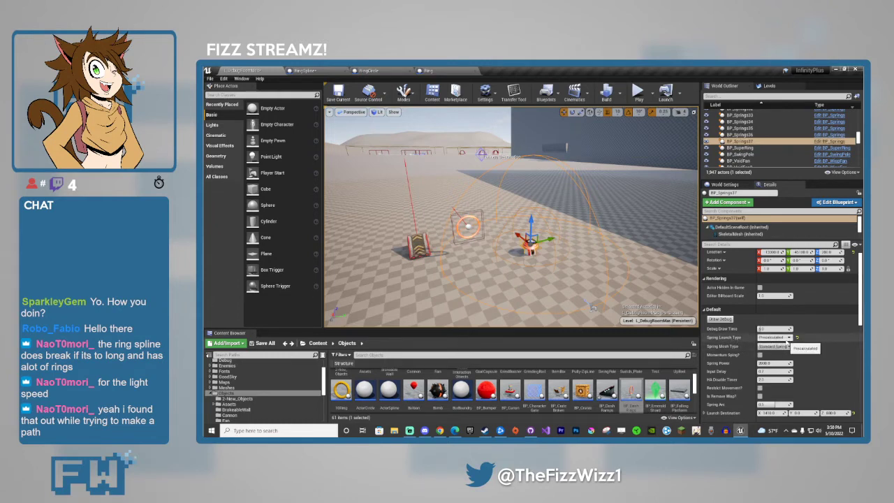
{"action": "left_click", "coordinate": [720, 319]}
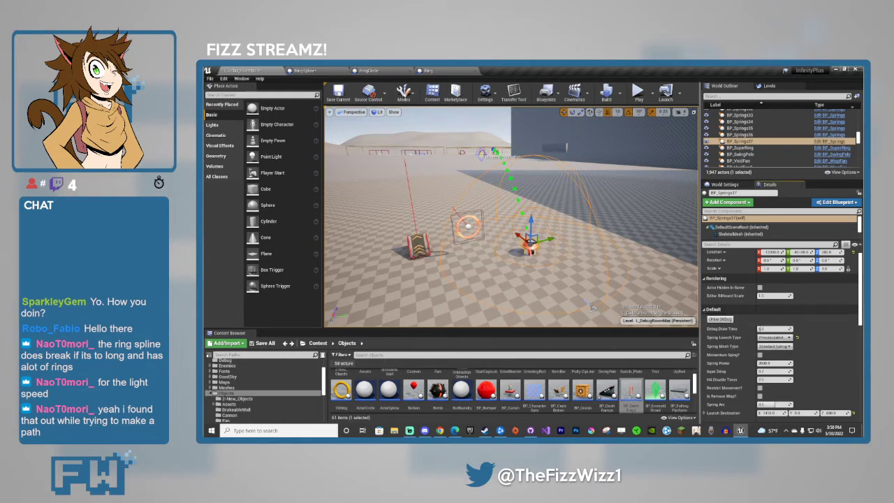
{"action": "right_click_drag", "start_coordinate": [650, 286], "coordinate": [685, 274]}
{"action": "key", "text": "a"}
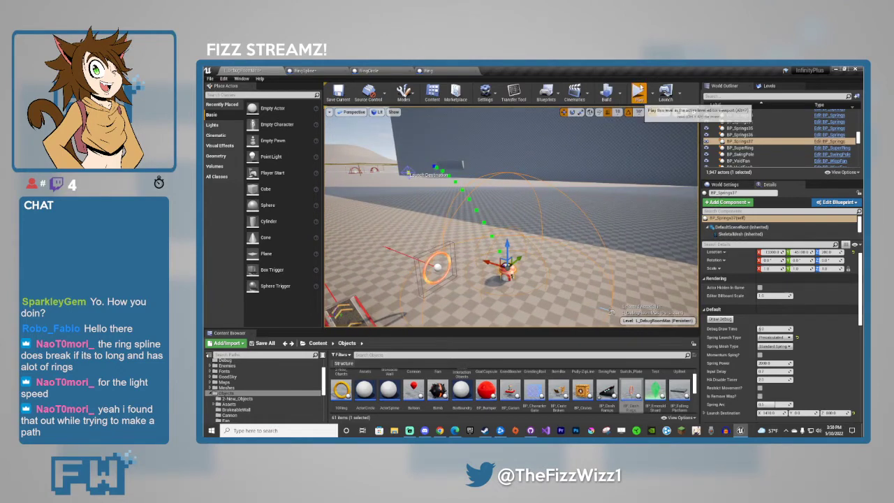
{"action": "left_click", "coordinate": [604, 254]}
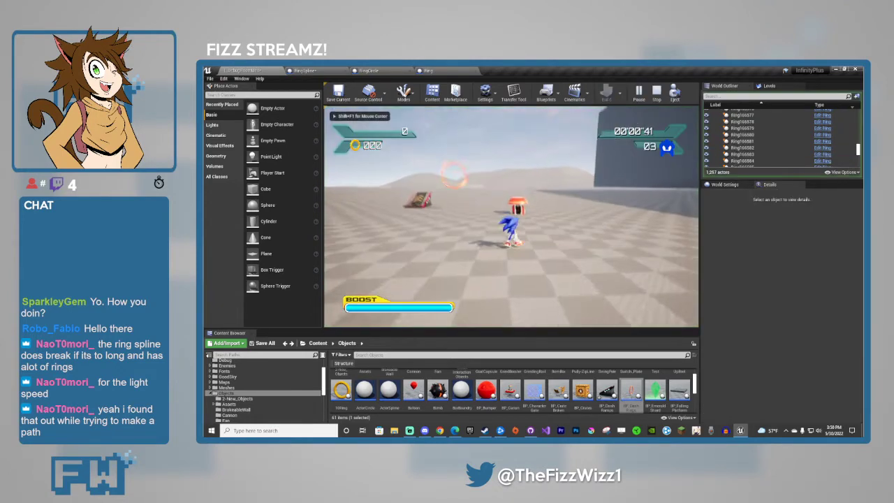
{"action": "key", "text": "w"}
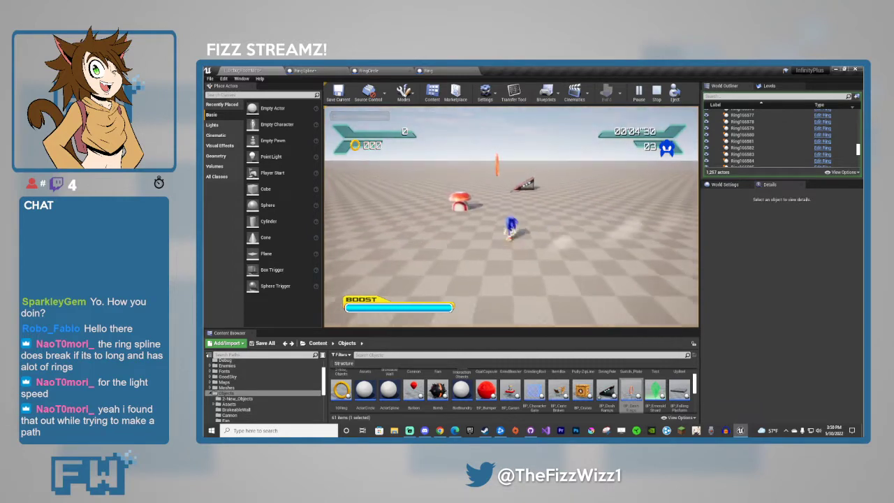
Try switching the spring's Spring Launch Type to Basic during the play session, then stop playing and close the message log.
{"action": "key", "text": "F8"}
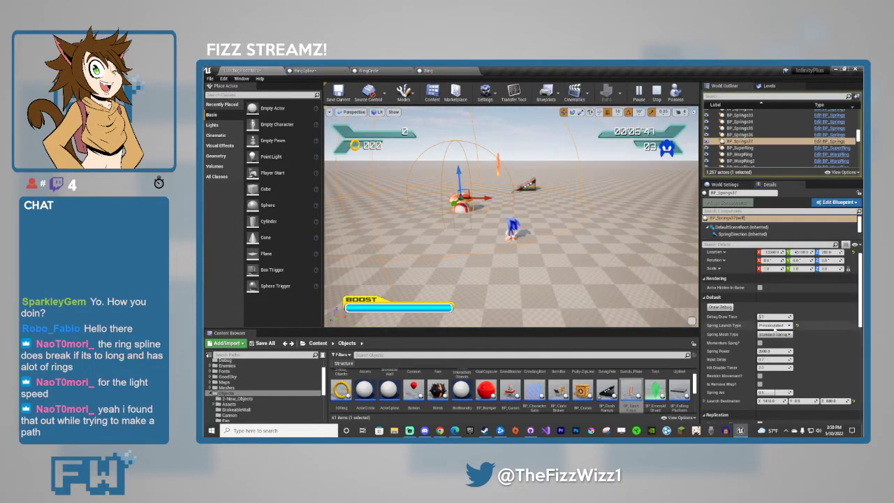
{"action": "left_click", "coordinate": [774, 326]}
{"action": "left_click", "coordinate": [768, 332]}
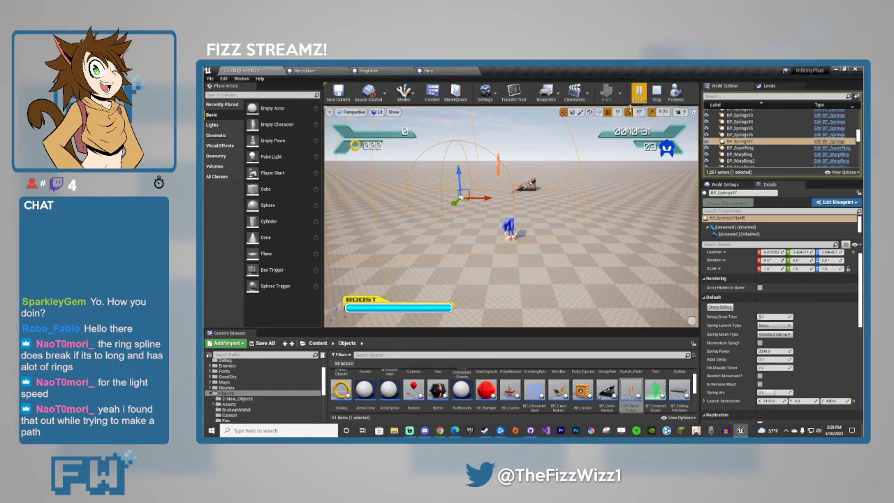
{"action": "left_click", "coordinate": [511, 221]}
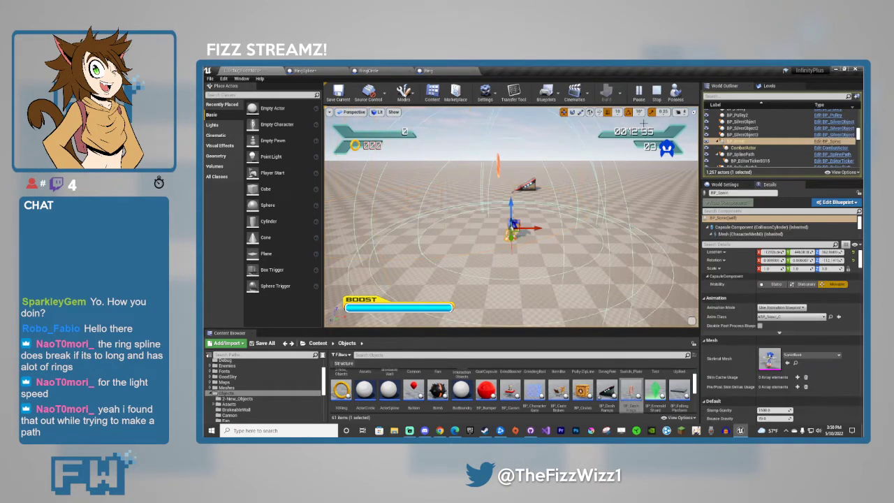
{"action": "left_click", "coordinate": [675, 94]}
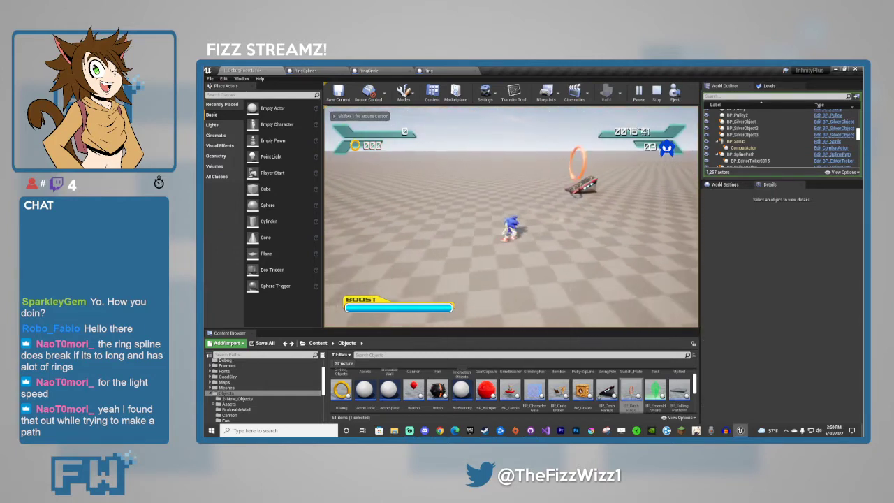
{"action": "key", "text": "Escape"}
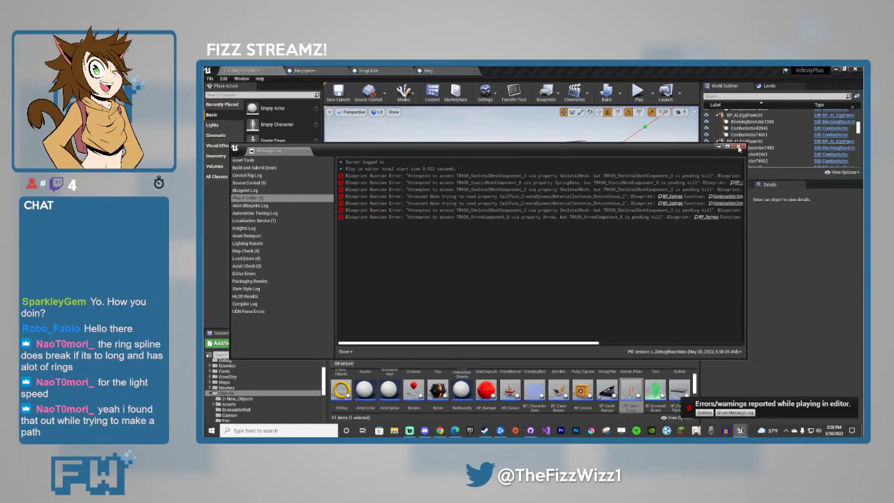
{"action": "left_click", "coordinate": [739, 149]}
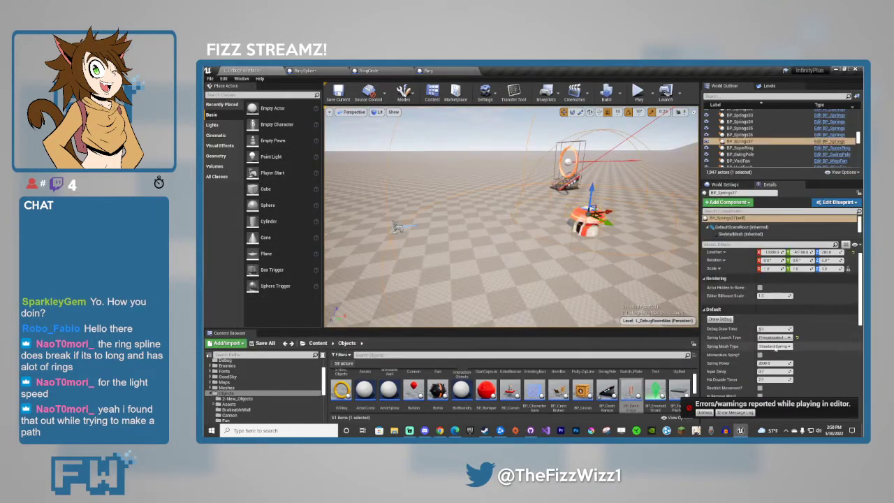
Set the spring's Spring Launch Type to Basic in the editor and play-test its launch.
{"action": "left_click", "coordinate": [775, 338]}
{"action": "left_click", "coordinate": [776, 343]}
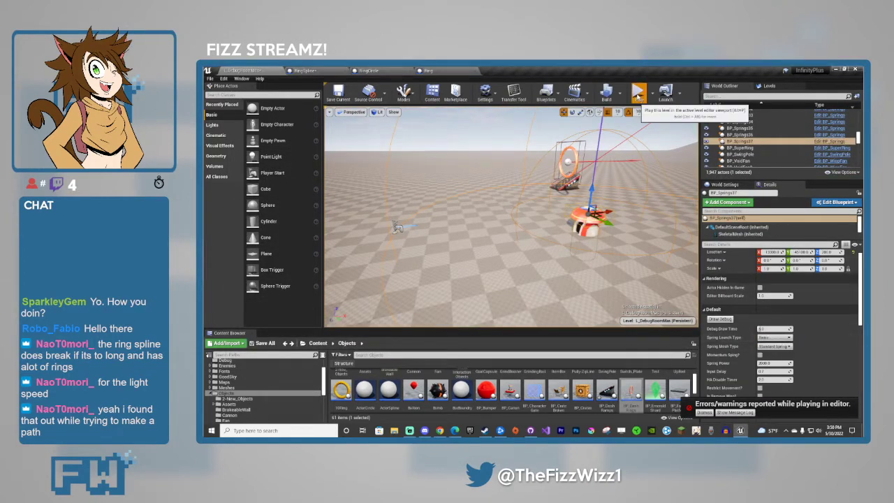
{"action": "left_click", "coordinate": [639, 91]}
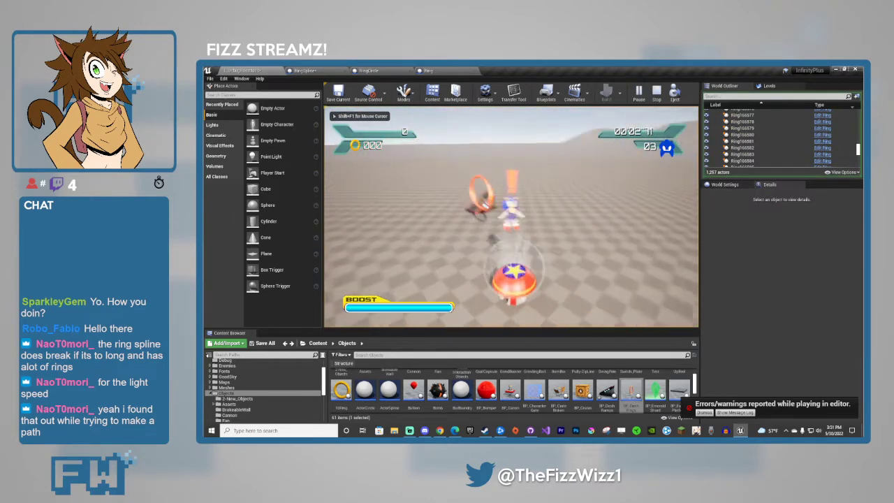
{"action": "key", "text": "Escape"}
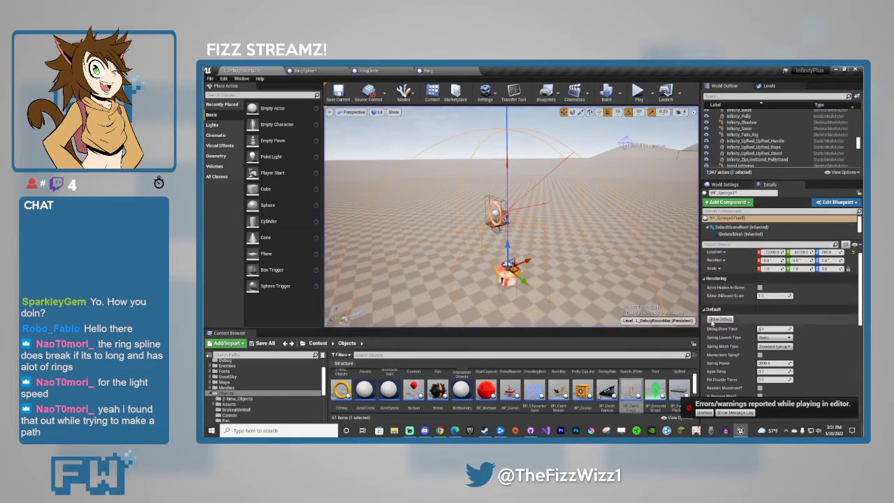
Set the spring's Spring Power to 4000 and play-test the stronger launch.
{"action": "scroll", "coordinate": [772, 339], "scroll_direction": "down", "scroll_amount": 2}
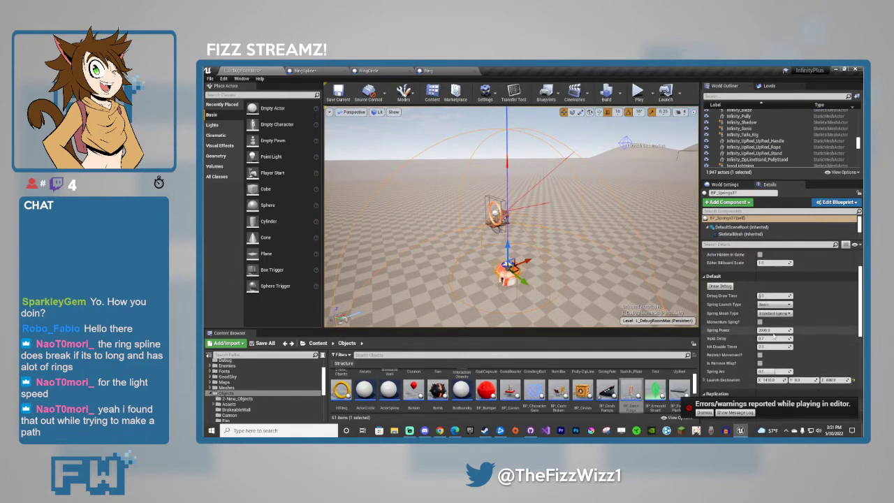
{"action": "left_click", "coordinate": [776, 329]}
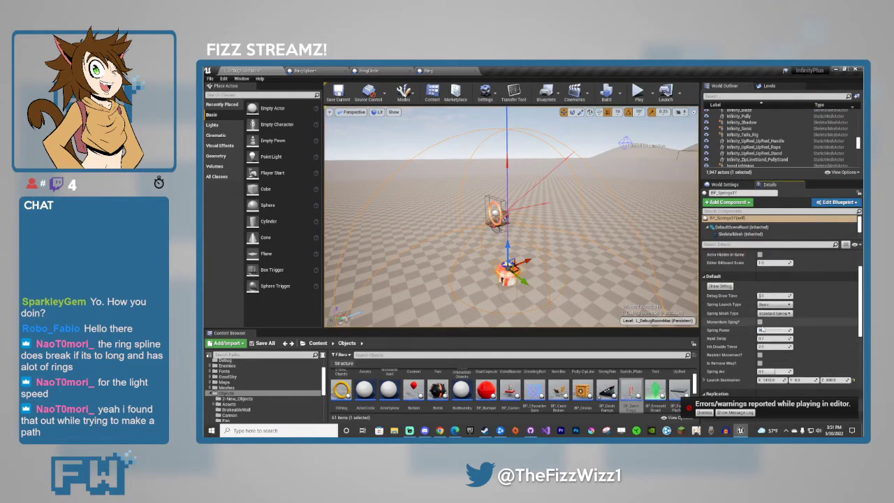
{"action": "type", "text": "4000"}
{"action": "key", "text": "Return"}
{"action": "left_click", "coordinate": [705, 412]}
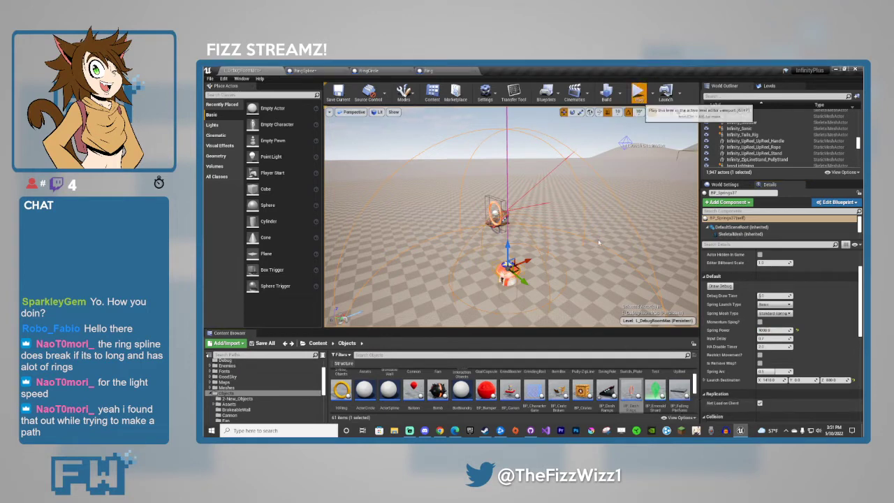
{"action": "left_click", "coordinate": [639, 94]}
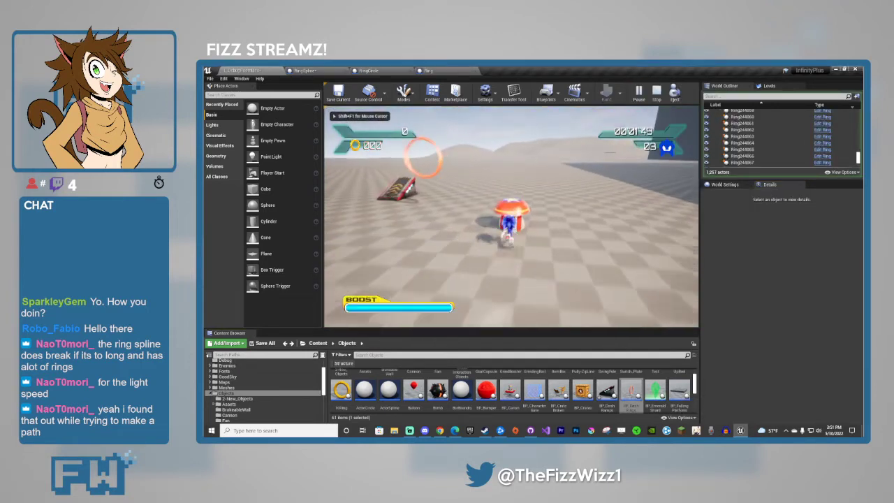
{"action": "key", "text": "w"}
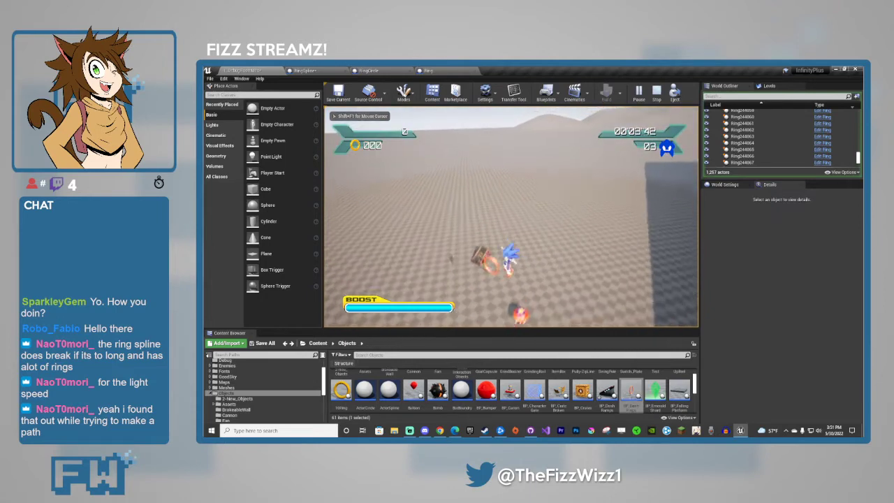
{"action": "key", "text": "w"}
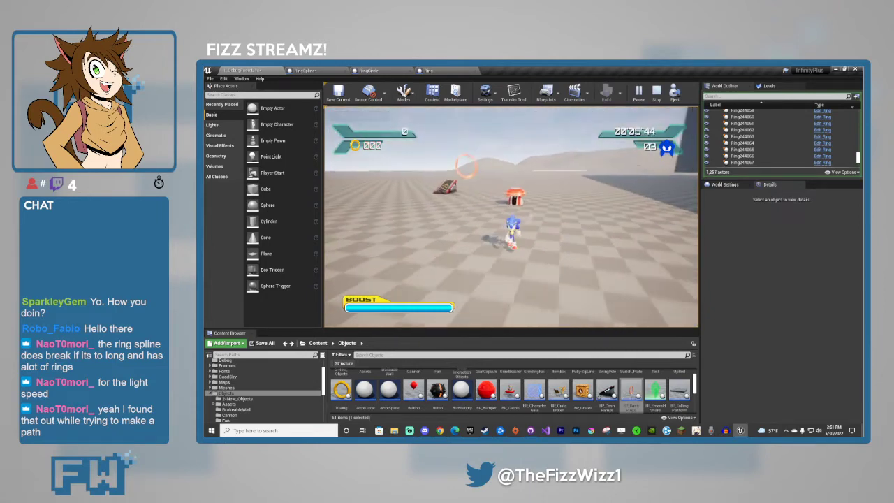
{"action": "key", "text": "Escape"}
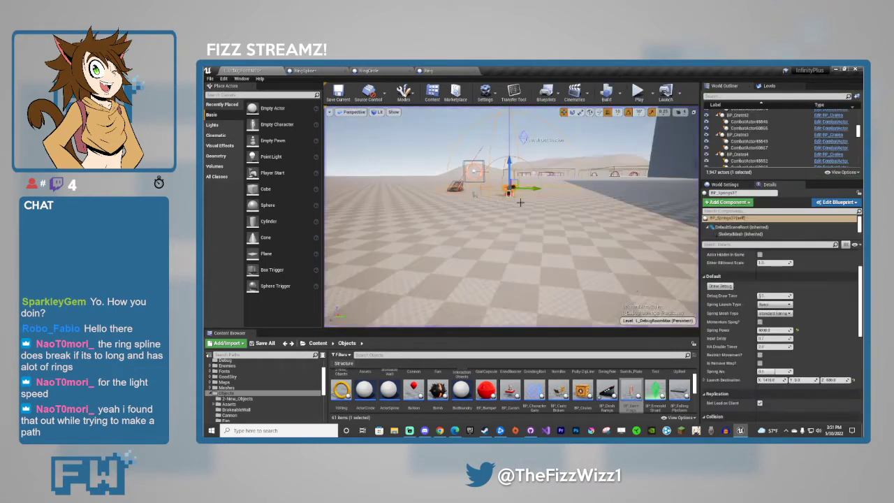
Try the Momentum option as the spring's Spring Launch Type and play-test it.
{"action": "left_click", "coordinate": [776, 305]}
{"action": "left_click", "coordinate": [778, 321]}
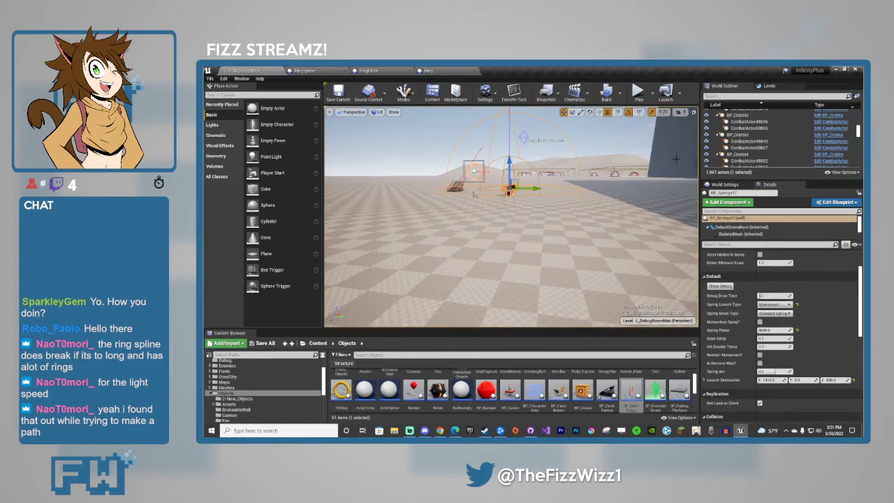
{"action": "left_click", "coordinate": [638, 91]}
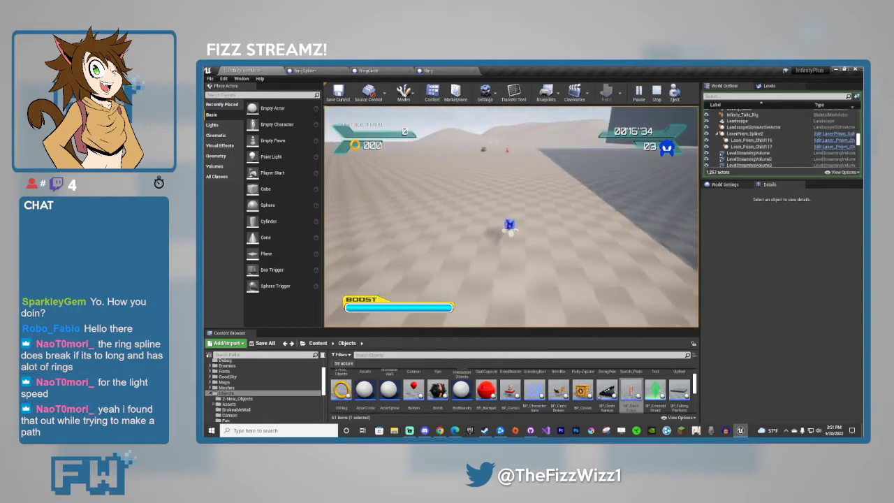
{"action": "key", "text": "Escape"}
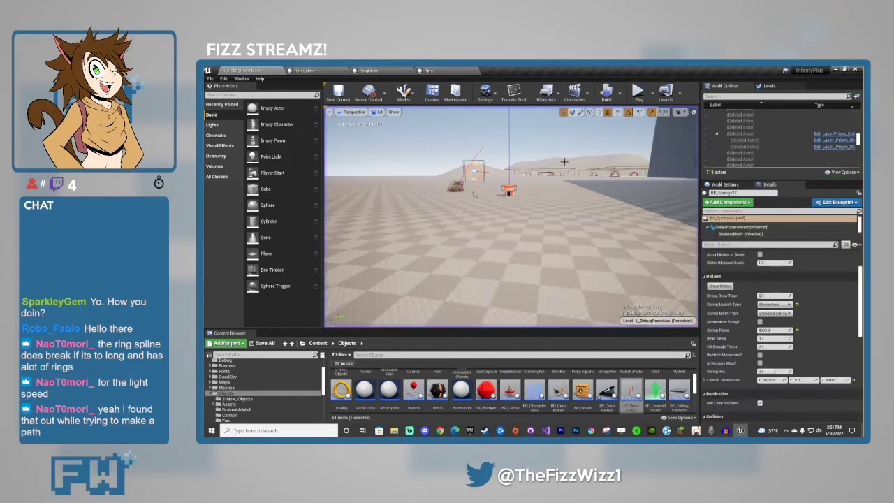
Return the spring's Spring Launch Type to Basic and play-test the launch again.
{"action": "left_click", "coordinate": [767, 310]}
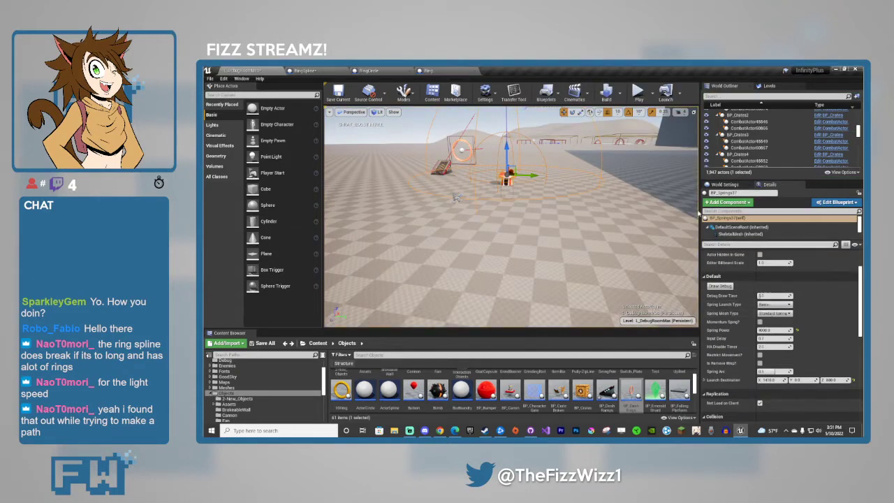
{"action": "left_click", "coordinate": [638, 93]}
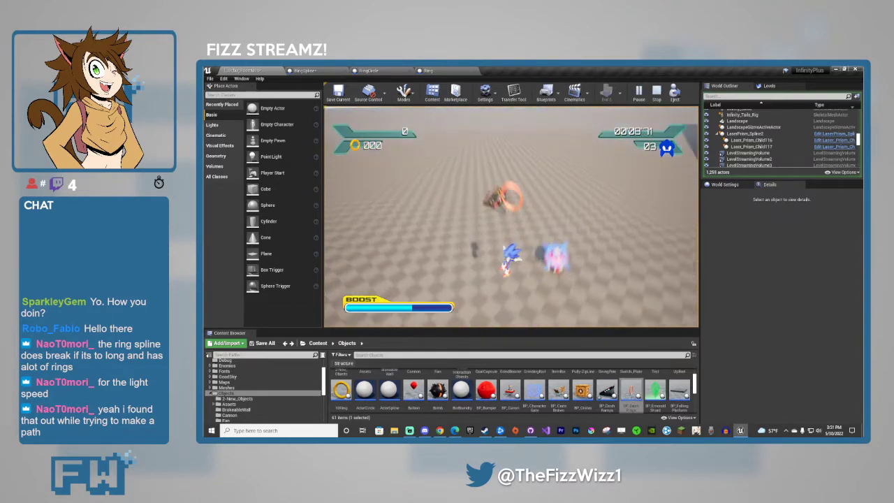
{"action": "key", "text": "Escape"}
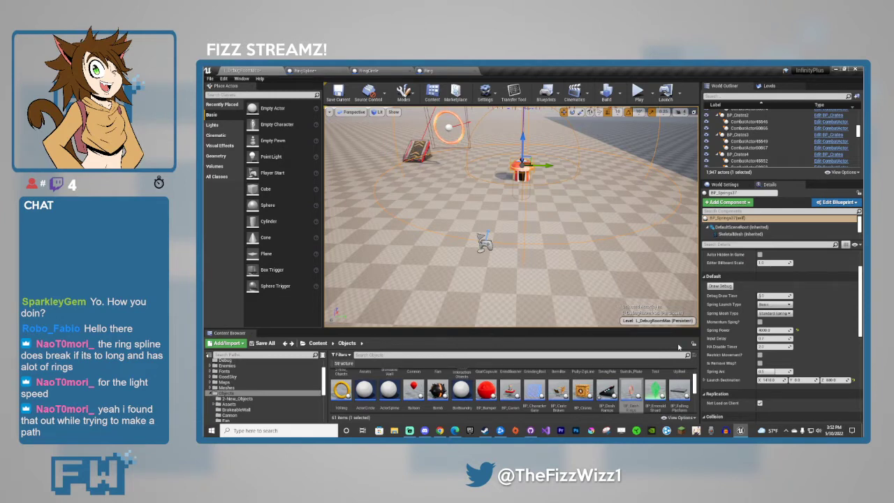
Change the spring's Spring Mesh Type to Wide Spring.
{"action": "key", "text": "f"}
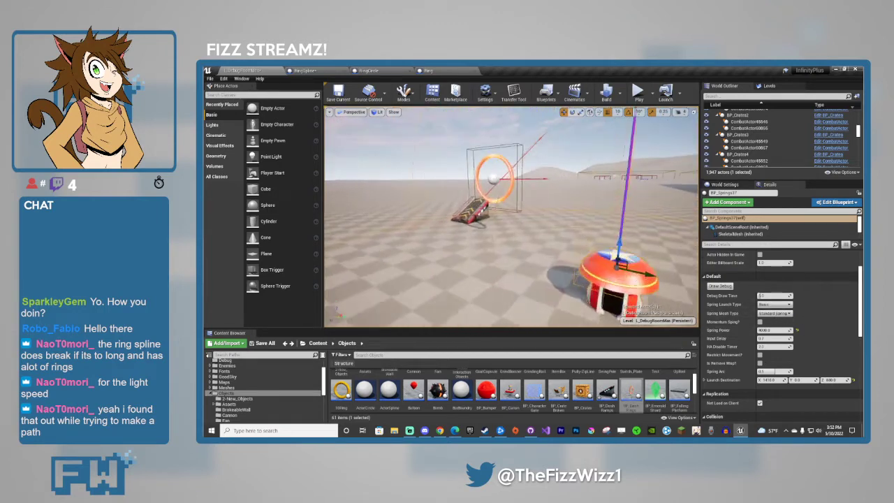
{"action": "key", "text": "w"}
{"action": "right_click_drag", "start_coordinate": [512, 216], "coordinate": [577, 243]}
{"action": "key", "text": "s"}
{"action": "left_click", "coordinate": [781, 313]}
{"action": "key", "text": "s"}
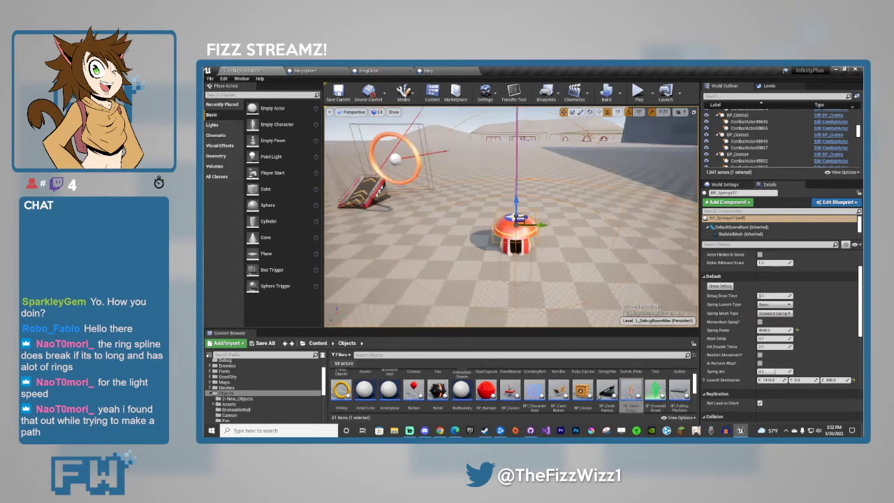
{"action": "right_click_drag", "start_coordinate": [489, 232], "coordinate": [461, 232]}
{"action": "left_click", "coordinate": [775, 313]}
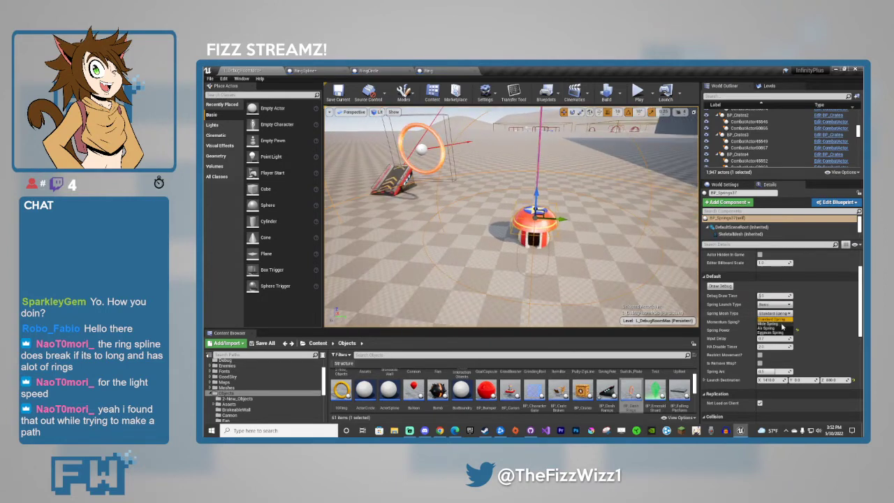
{"action": "left_click", "coordinate": [777, 324]}
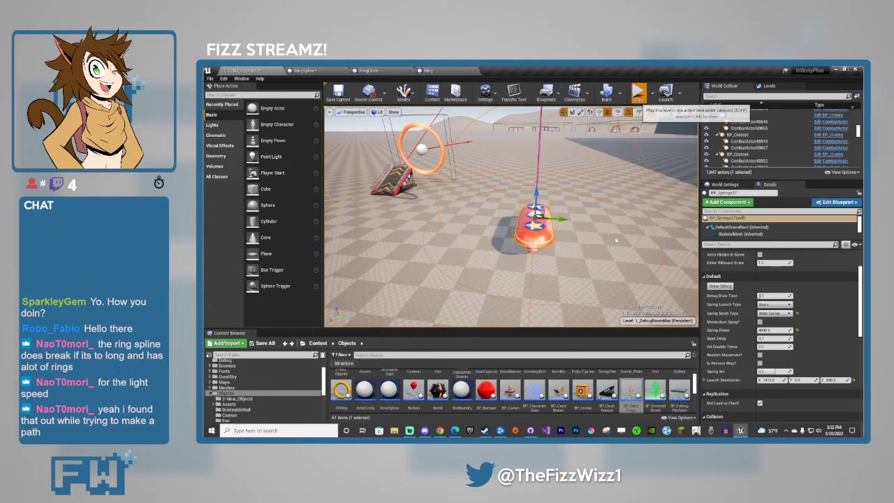
Play-test a launch from the wide spring, then rotate the spring about its vertical axis.
{"action": "left_click", "coordinate": [639, 94]}
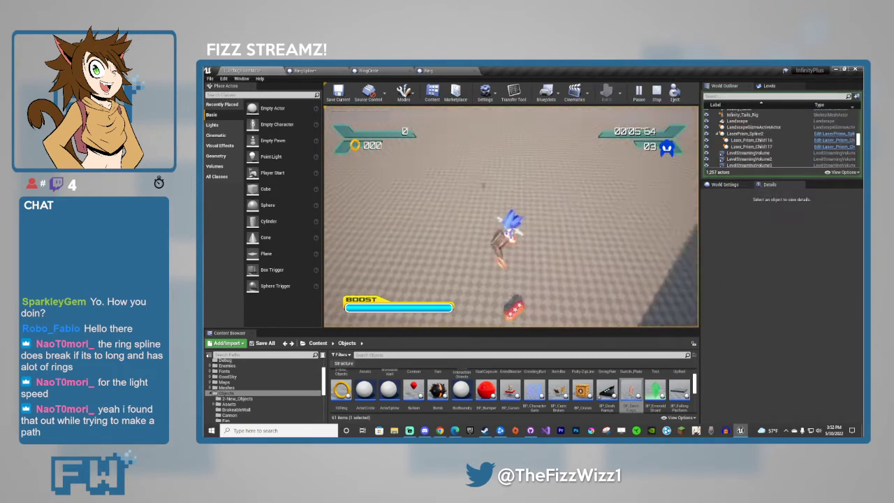
{"action": "key", "text": "Escape"}
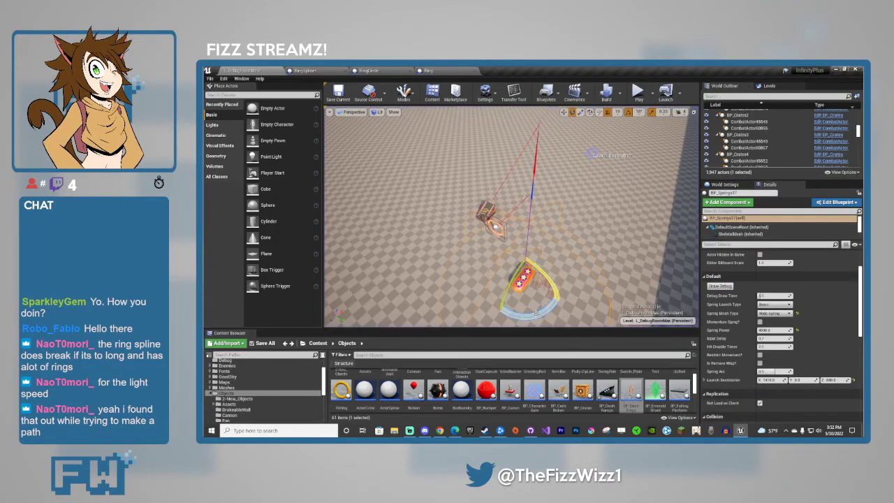
{"action": "left_click_drag", "start_coordinate": [536, 313], "coordinate": [563, 302]}
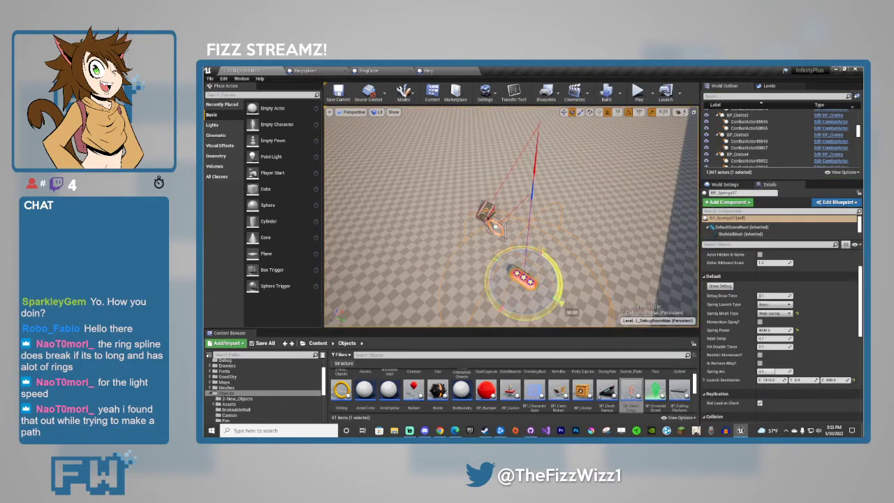
Set the spring's Spring Mesh Type to Air Spring and view the new mesh from the side.
{"action": "key", "text": "w"}
{"action": "right_click_drag", "start_coordinate": [615, 272], "coordinate": [607, 253]}
{"action": "key", "text": "w"}
{"action": "left_click", "coordinate": [776, 314]}
{"action": "left_click", "coordinate": [771, 328]}
{"action": "key", "text": "q"}
{"action": "key", "text": "s"}
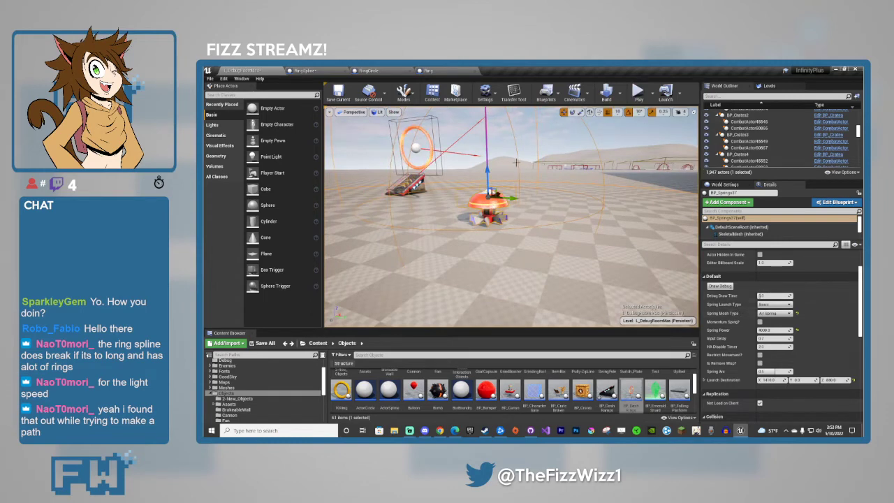
Raise the spring above the ground and change its Spring Mesh Type to Standard Spring.
{"action": "left_click_drag", "start_coordinate": [488, 171], "coordinate": [480, 128]}
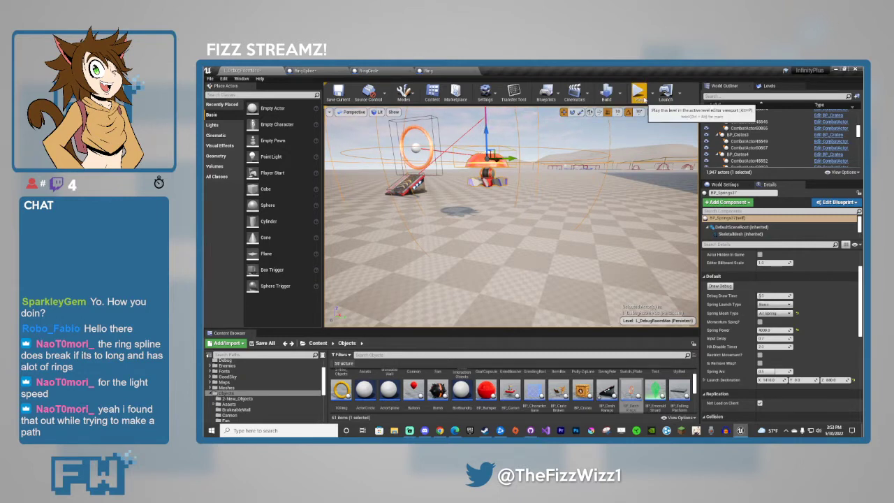
{"action": "left_click", "coordinate": [785, 315]}
{"action": "left_click", "coordinate": [780, 322]}
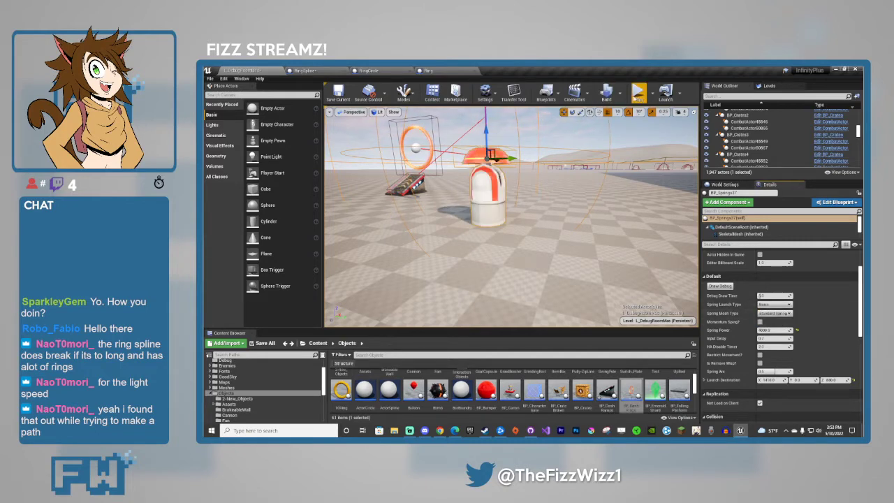
Play-test a launch from the raised standard spring and end the play session.
{"action": "left_click", "coordinate": [580, 229]}
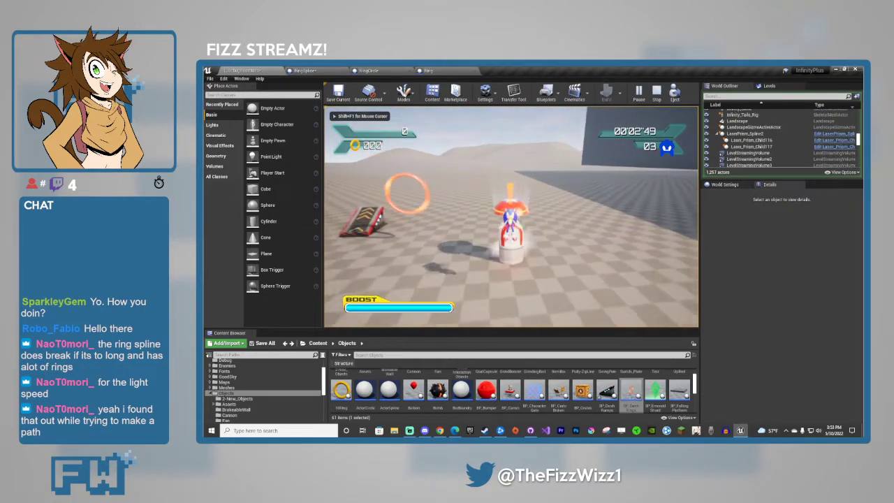
{"action": "key", "text": "space"}
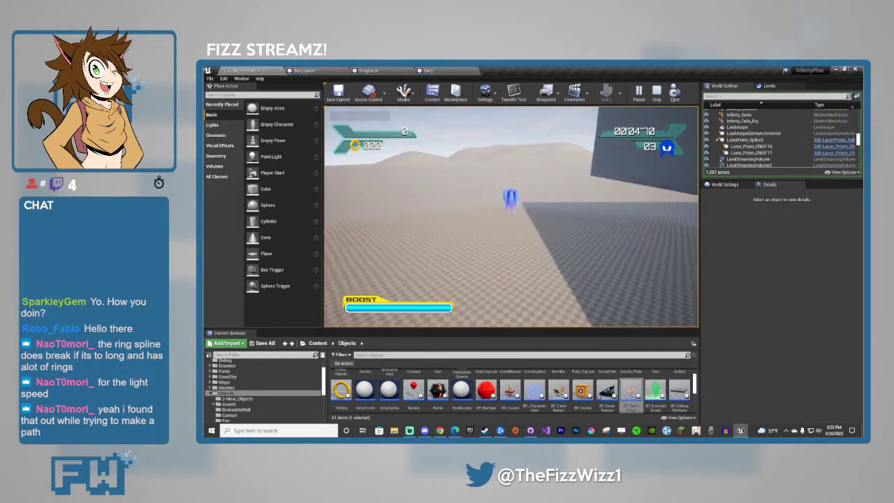
{"action": "key", "text": "Escape"}
{"action": "key", "text": "q"}
{"action": "right_click_drag", "start_coordinate": [579, 225], "coordinate": [579, 225]}
Set the raised spring's Spring Mesh Type to Wide Spring and play-test a launch from it.
{"action": "left_click", "coordinate": [774, 305]}
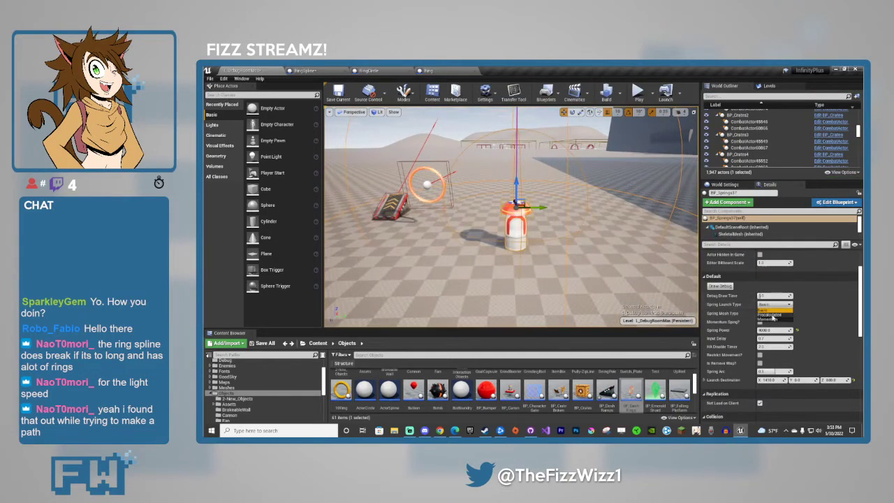
{"action": "left_click", "coordinate": [774, 319]}
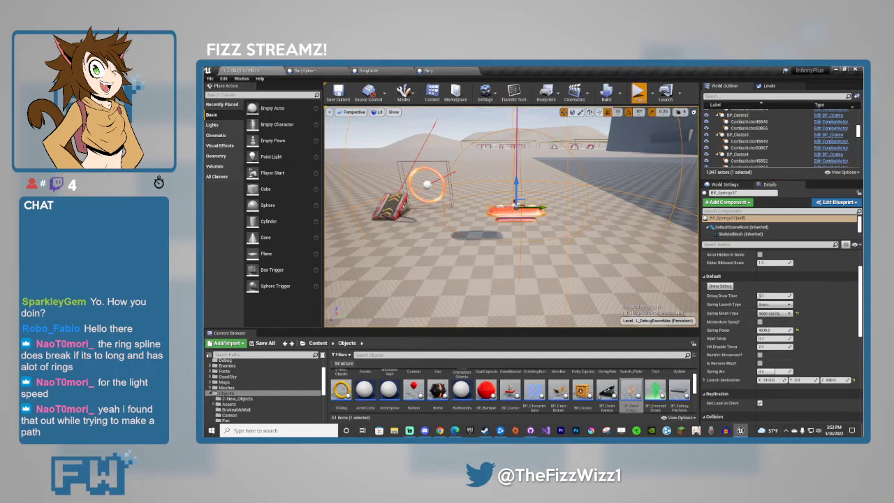
{"action": "left_click", "coordinate": [639, 93]}
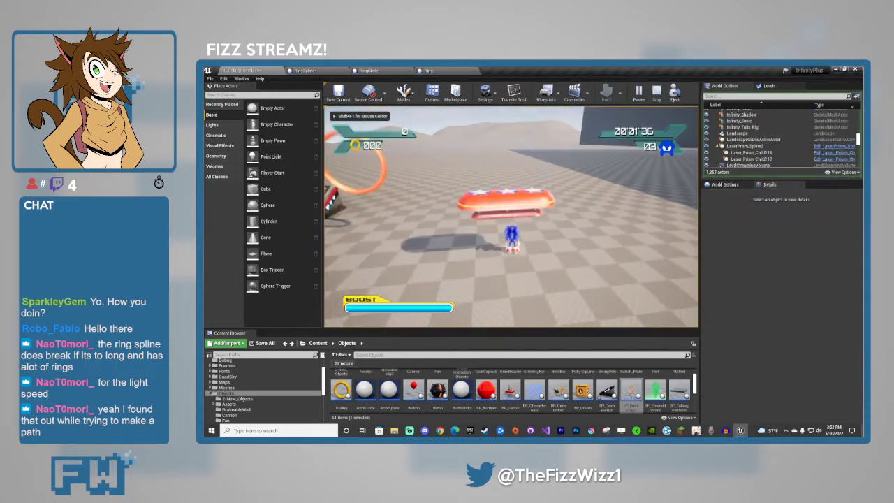
{"action": "key", "text": "space"}
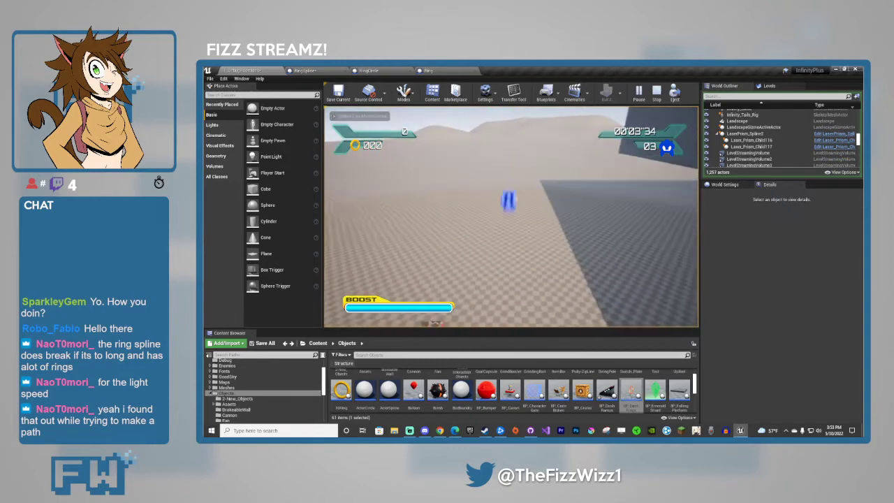
{"action": "key", "text": "Escape"}
{"action": "key", "text": "f"}
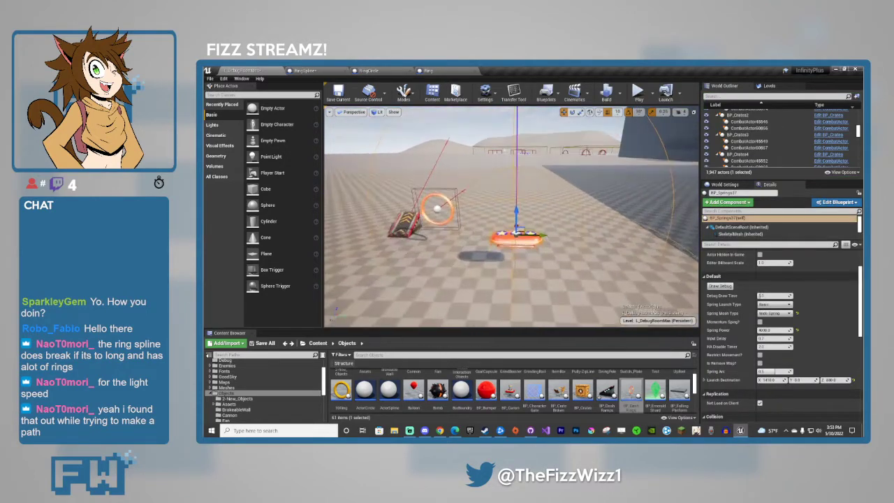
Switch the spring's Spring Mesh Type to Air Spring, then play-test by running around it and launching from it.
{"action": "left_click", "coordinate": [775, 313]}
{"action": "left_click", "coordinate": [767, 330]}
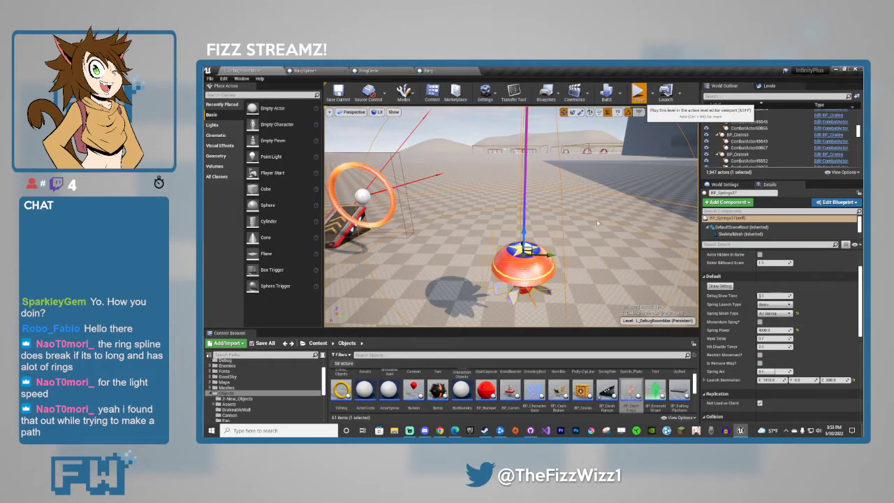
{"action": "left_click", "coordinate": [590, 253]}
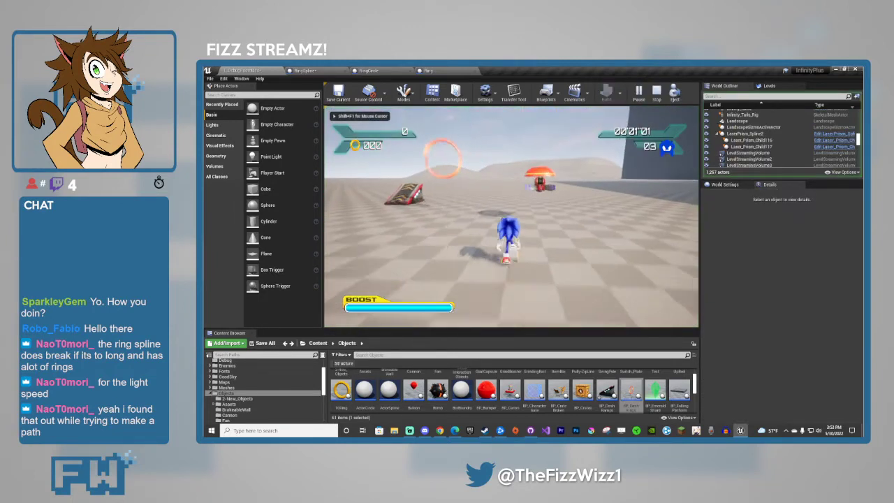
{"action": "key", "text": "w"}
{"action": "key", "text": "s"}
{"action": "key", "text": "d"}
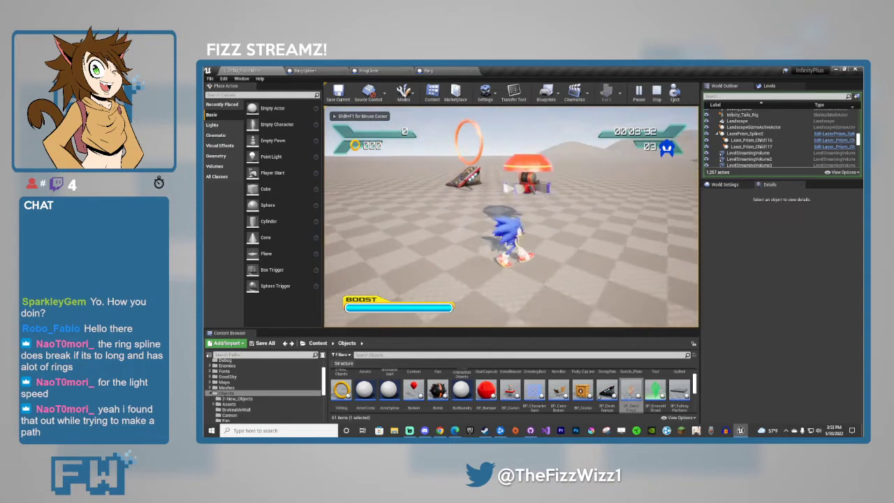
{"action": "key", "text": "w"}
{"action": "key", "text": "d"}
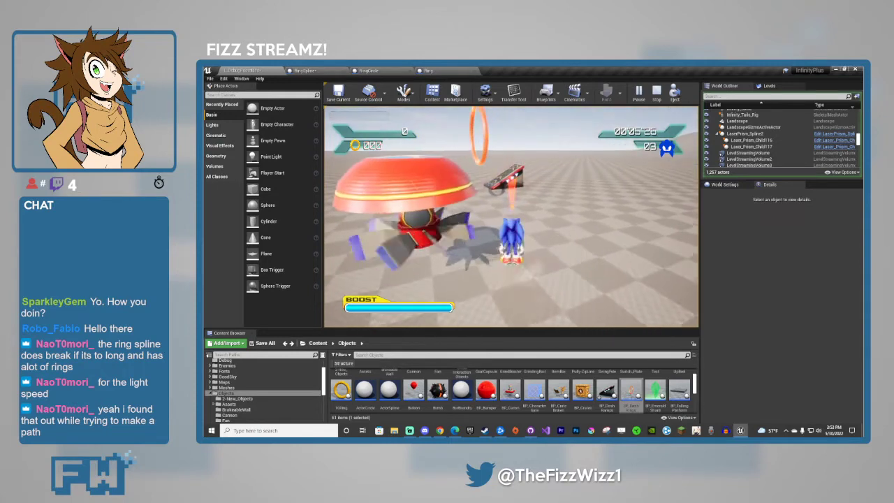
{"action": "key", "text": "s"}
{"action": "key", "text": "space"}
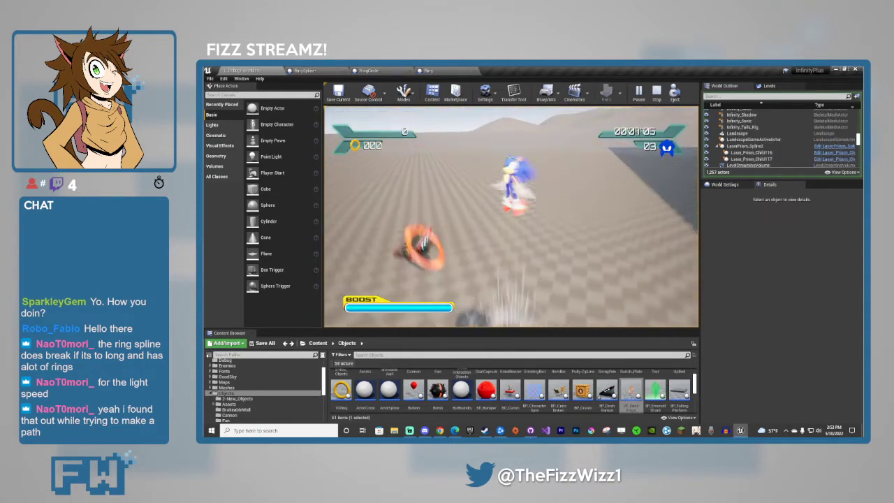
{"action": "key", "text": "w"}
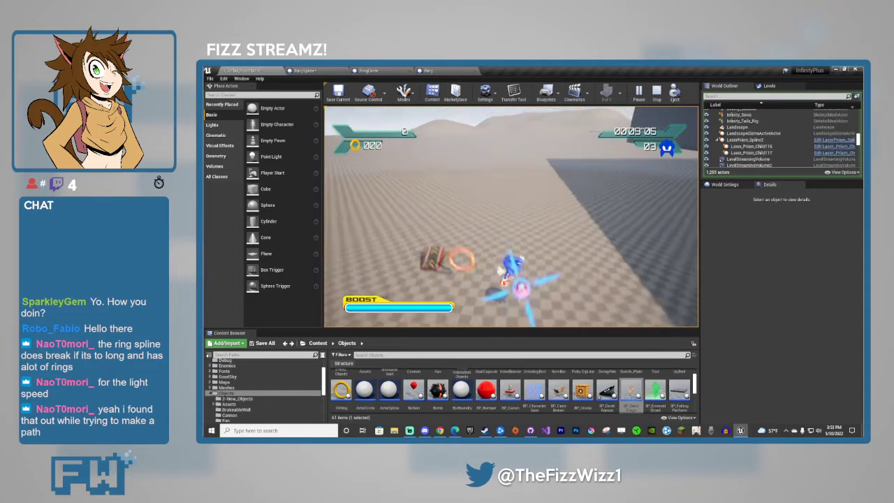
{"action": "key", "text": "Escape"}
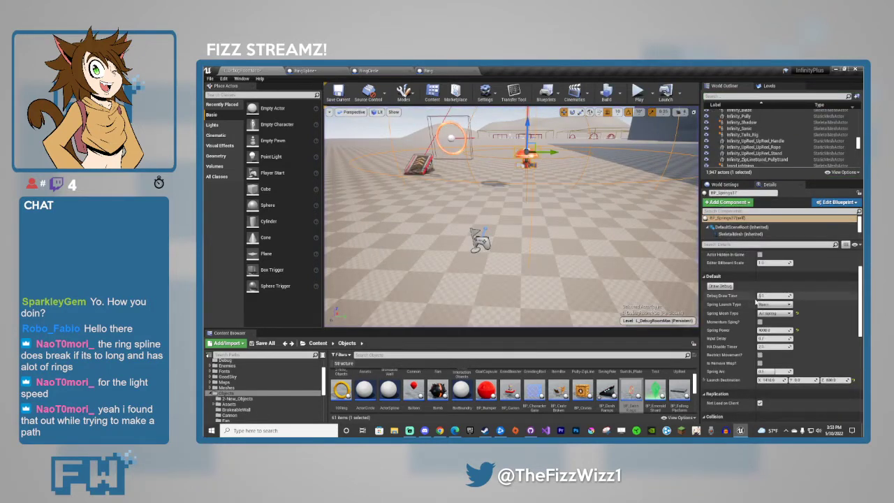
Change the spring's Spring Mesh Type to Eggman Spring and play-test a launch from it.
{"action": "left_click", "coordinate": [774, 313]}
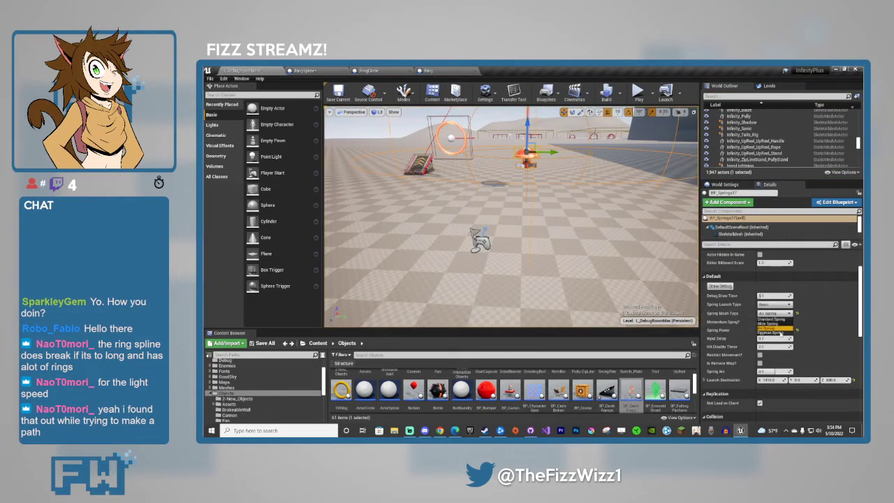
{"action": "left_click", "coordinate": [776, 332]}
{"action": "right_click_drag", "start_coordinate": [557, 229], "coordinate": [557, 216]}
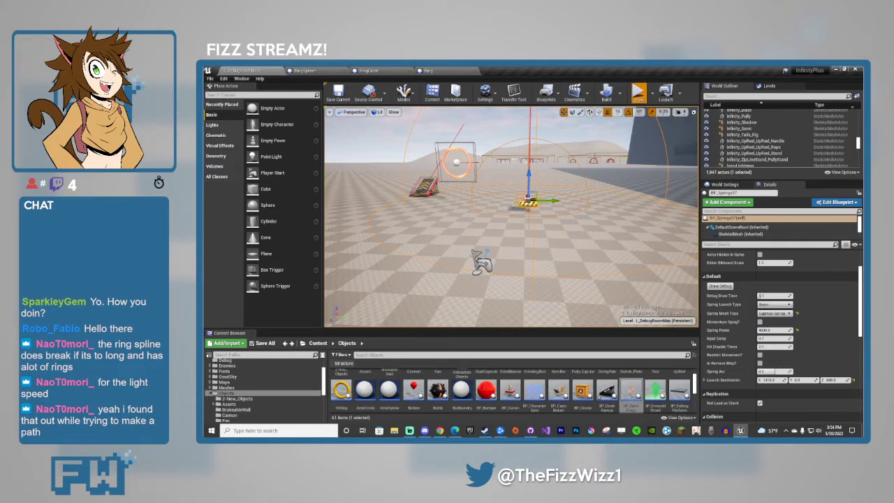
{"action": "key", "text": "alt+p"}
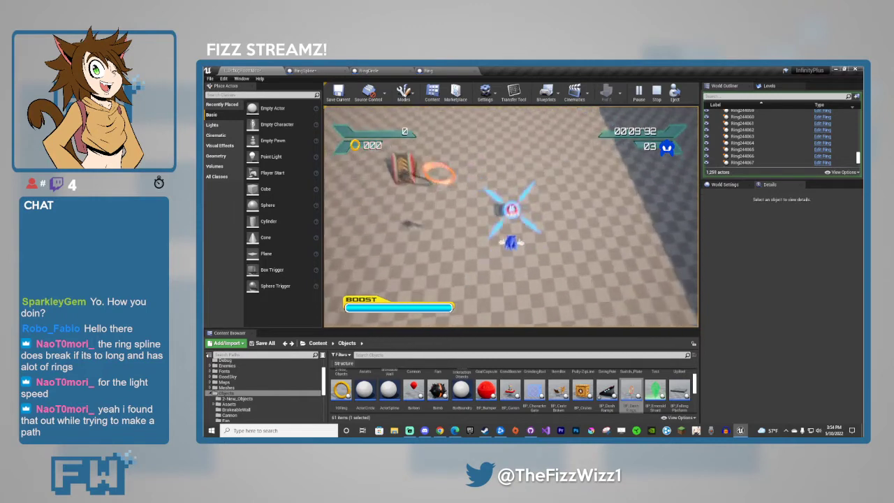
{"action": "key", "text": "Escape"}
{"action": "mouse_move", "coordinate": [554, 256]}
{"action": "right_mouse_down"}
{"action": "mouse_move", "coordinate": [554, 168]}
{"action": "mouse_move", "coordinate": [568, 168]}
{"action": "mouse_move", "coordinate": [575, 171]}
{"action": "mouse_move", "coordinate": [553, 258]}
{"action": "right_mouse_up"}
{"action": "key", "text": "s"}
{"action": "key", "text": "w"}
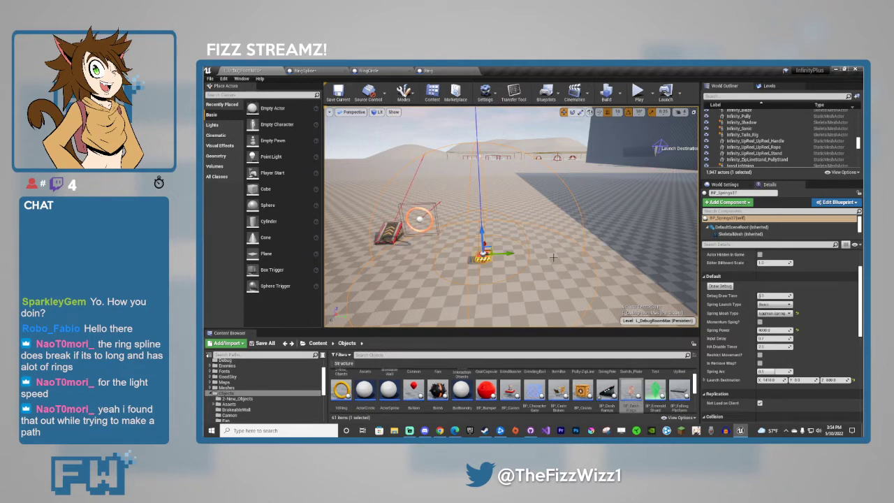
Return the spring's mesh to Standard Spring and enable its Momentum Spring option.
{"action": "left_click", "coordinate": [781, 314]}
{"action": "left_click", "coordinate": [778, 323]}
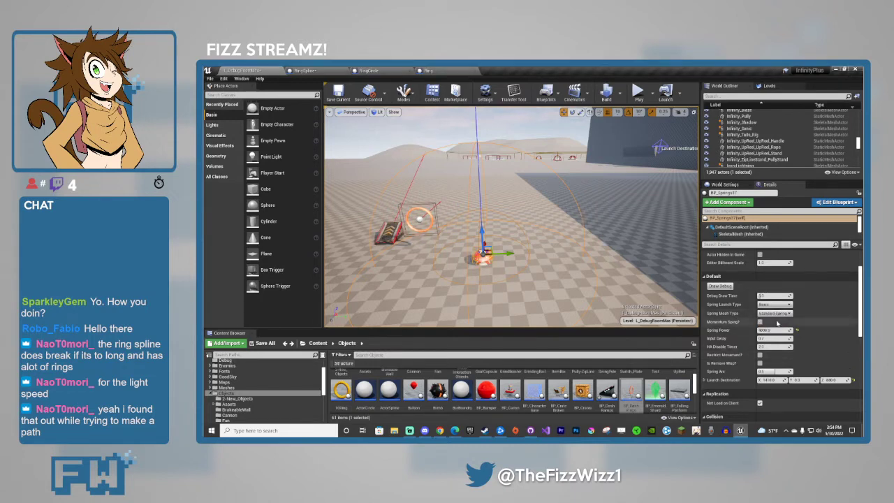
{"action": "left_click", "coordinate": [760, 323]}
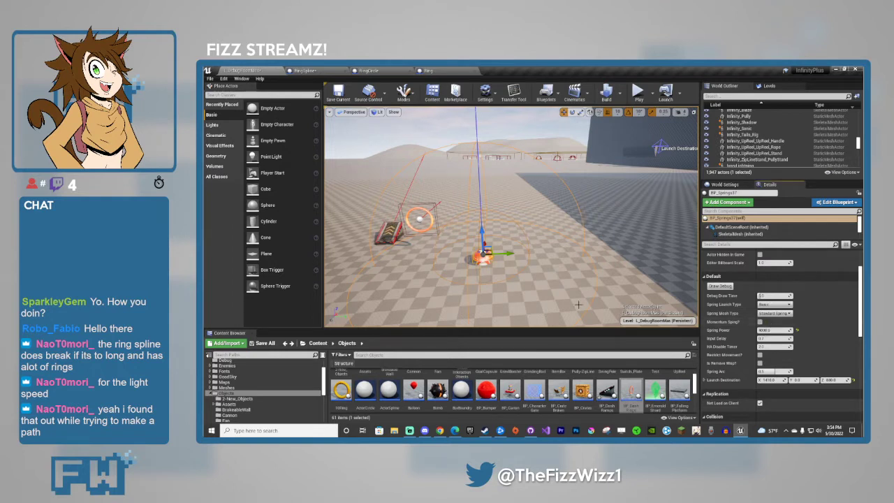
{"action": "key", "text": "w"}
{"action": "mouse_move", "coordinate": [593, 244]}
{"action": "right_mouse_down"}
{"action": "mouse_move", "coordinate": [538, 238]}
{"action": "mouse_move", "coordinate": [594, 234]}
{"action": "right_mouse_up"}
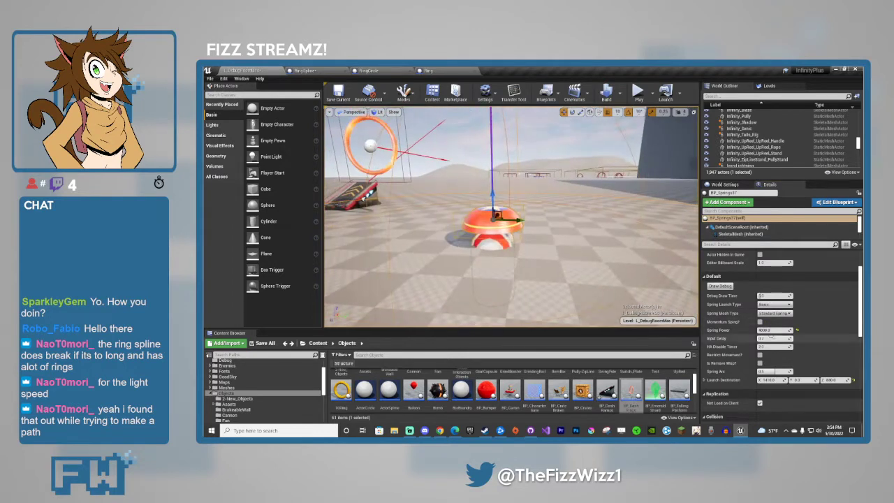
{"action": "left_click", "coordinate": [761, 322]}
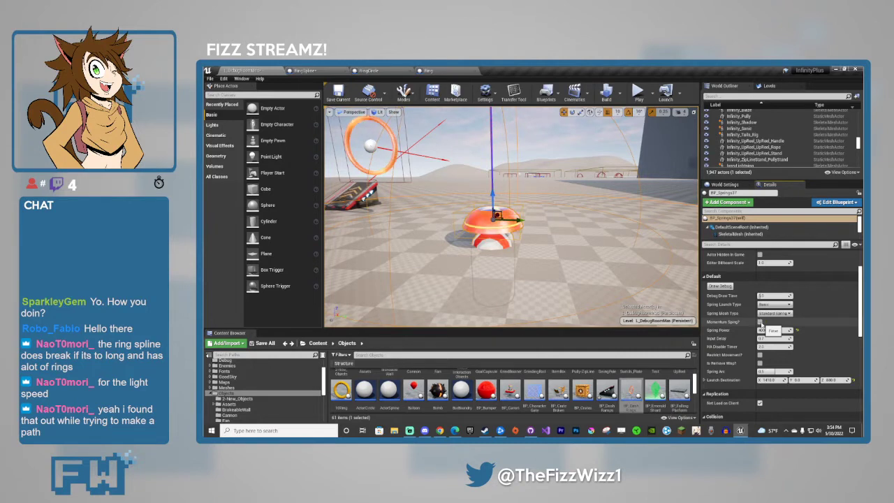
{"action": "left_click", "coordinate": [761, 323]}
{"action": "left_click", "coordinate": [761, 323]}
{"action": "left_click", "coordinate": [761, 322]}
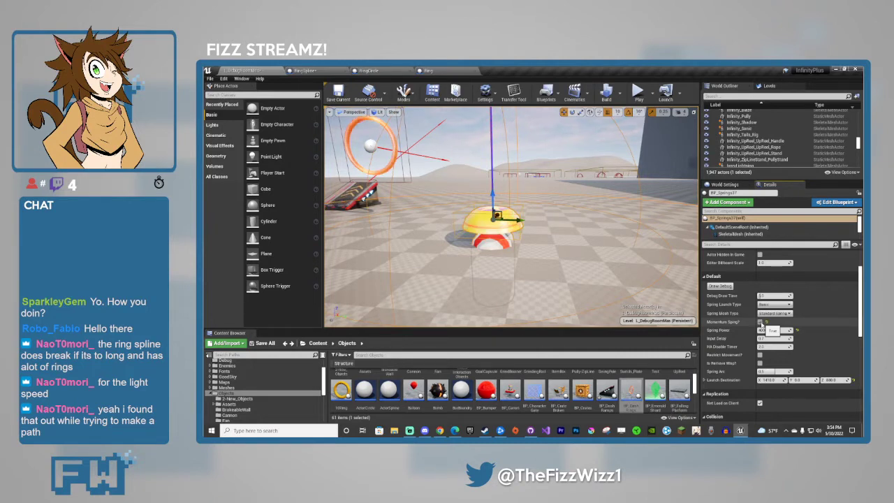
Set the momentum spring's Spring Mesh Type to Wide Spring and view its momentum colouring from above.
{"action": "left_click", "coordinate": [774, 305]}
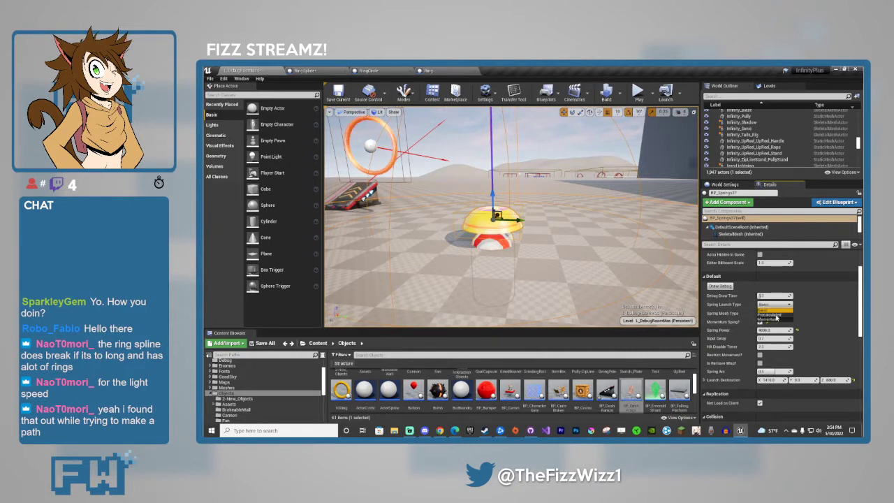
{"action": "left_click", "coordinate": [776, 306]}
{"action": "left_click", "coordinate": [775, 313]}
{"action": "left_click", "coordinate": [777, 324]}
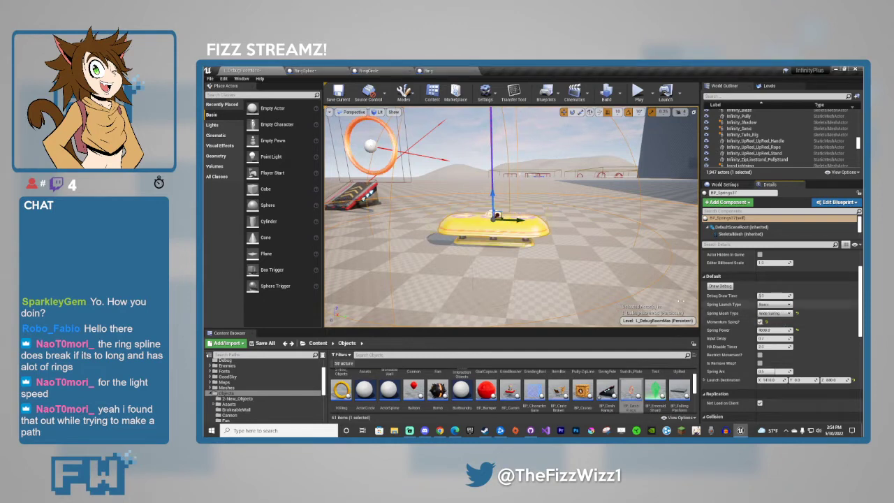
{"action": "right_click_drag", "start_coordinate": [615, 259], "coordinate": [614, 278]}
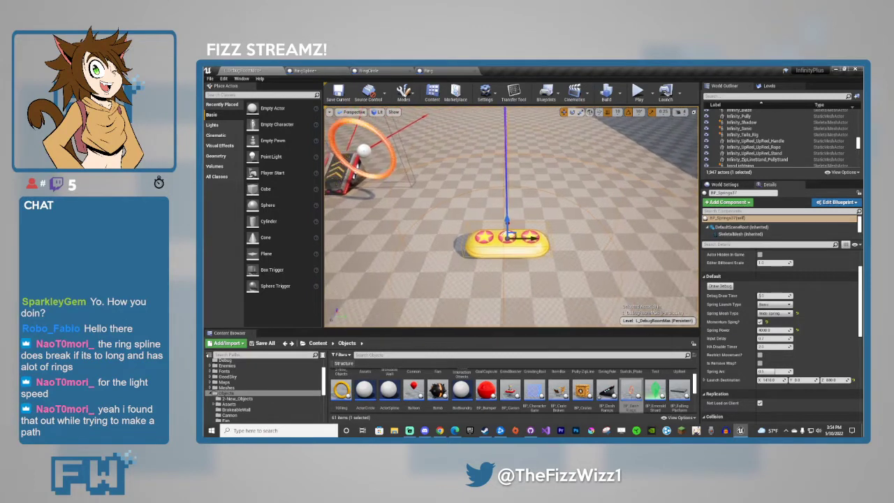
{"action": "right_click_drag", "start_coordinate": [486, 222], "coordinate": [484, 222]}
Keep the Wide Spring mesh and disable the spring's Momentum Spring option.
{"action": "left_click", "coordinate": [775, 313]}
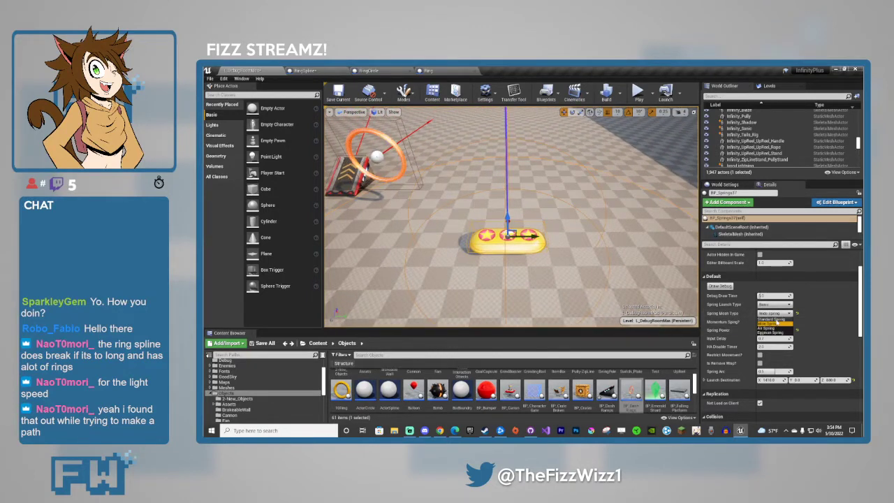
{"action": "left_click", "coordinate": [766, 323]}
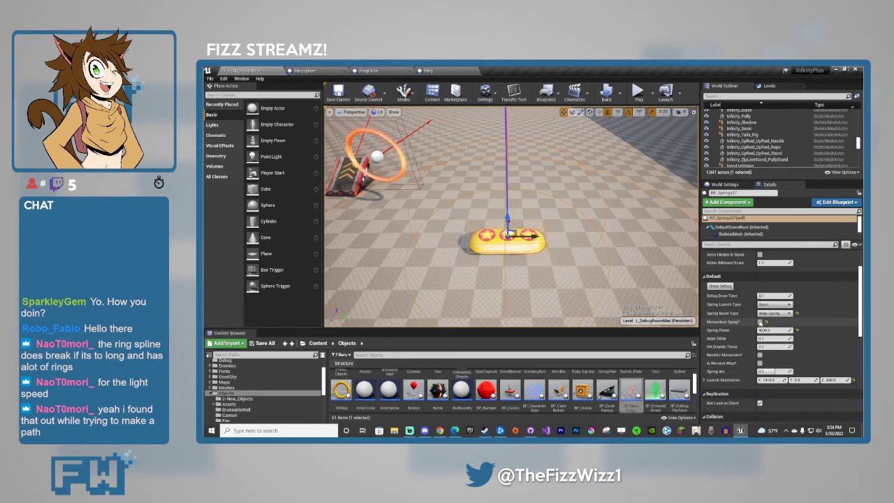
{"action": "left_click", "coordinate": [761, 323]}
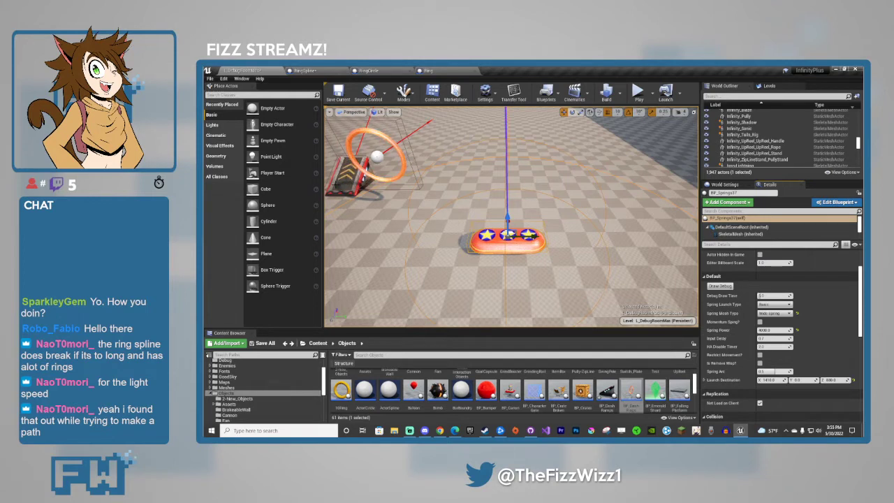
Select the dash ramp, spring and dash ring in turn to compare their Default settings.
{"action": "left_click", "coordinate": [352, 178]}
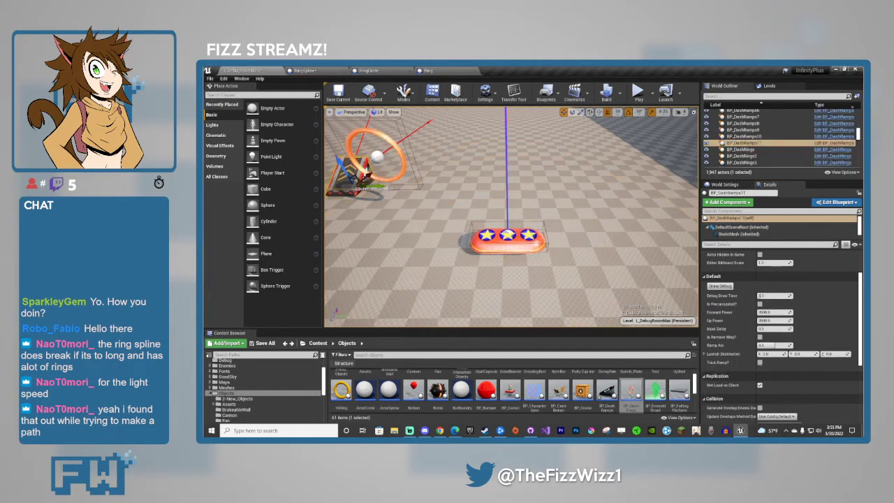
{"action": "left_click", "coordinate": [399, 155]}
{"action": "left_click", "coordinate": [517, 239]}
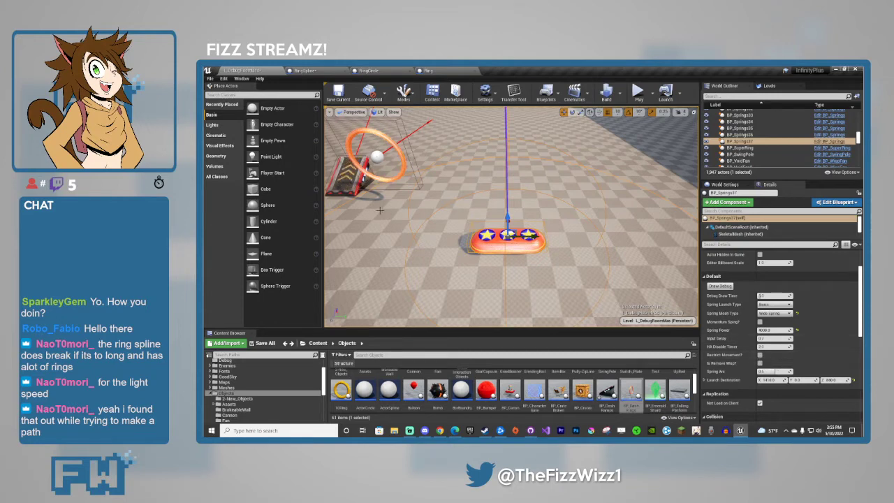
{"action": "left_click", "coordinate": [362, 179]}
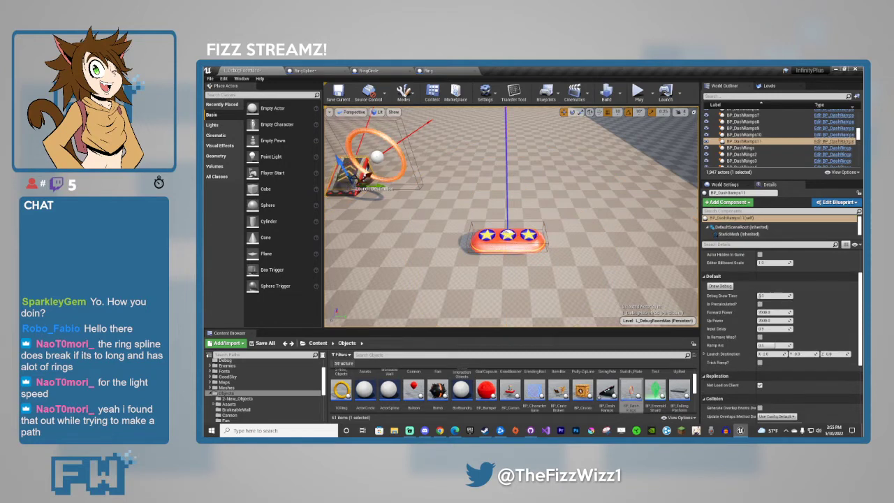
{"action": "left_click", "coordinate": [376, 156]}
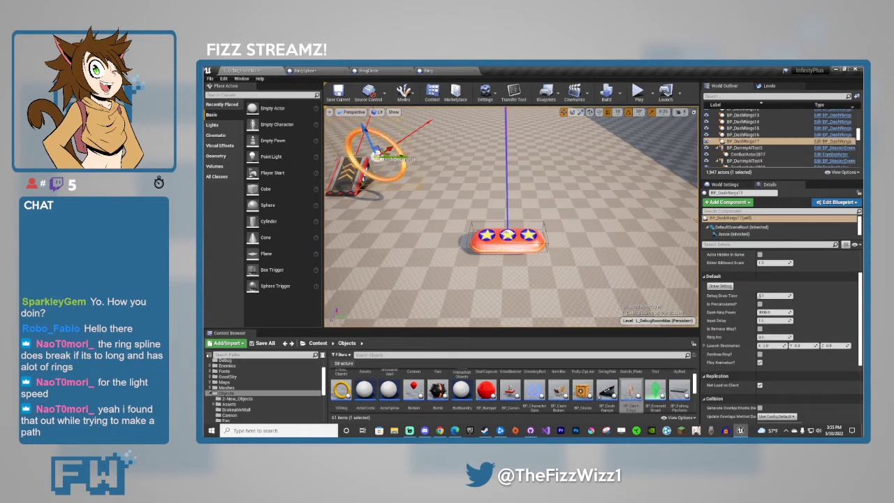
Place a DashPanel from the Objects folder on the floor beside the wide spring.
{"action": "left_click", "coordinate": [503, 241]}
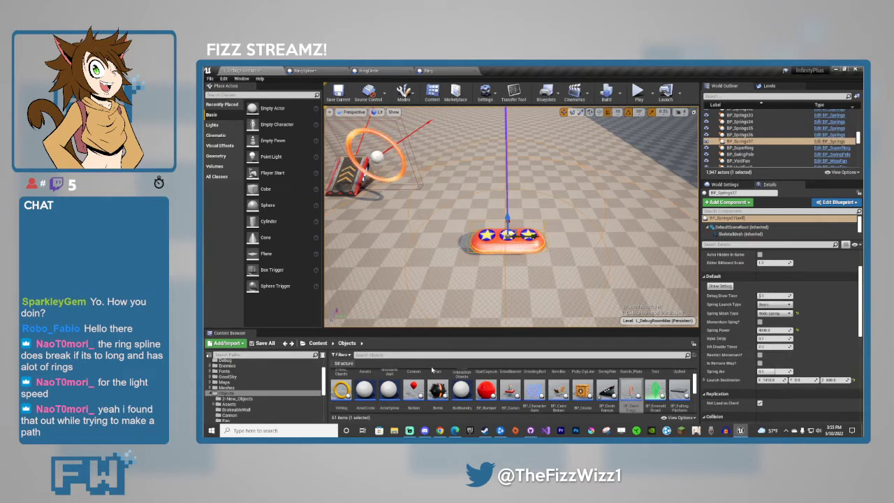
{"action": "scroll", "coordinate": [524, 396], "scroll_direction": "down", "scroll_amount": 3}
{"action": "scroll", "coordinate": [489, 392], "scroll_direction": "down", "scroll_amount": 3}
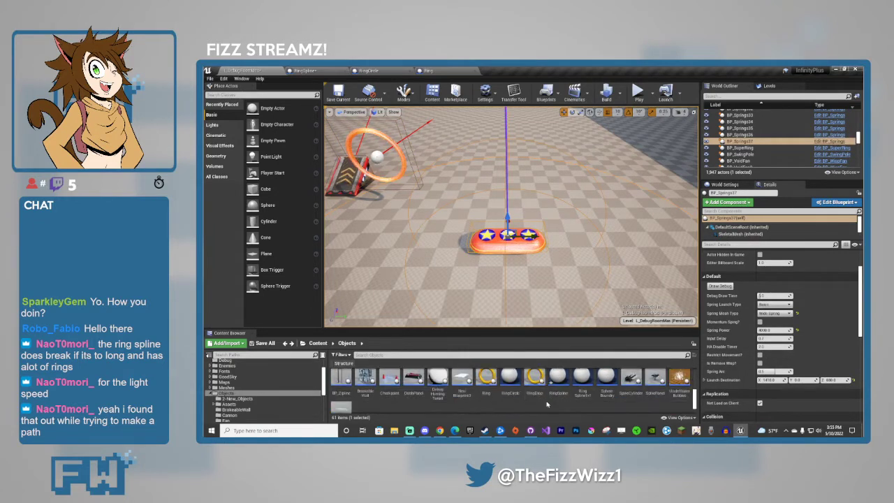
{"action": "left_click_drag", "start_coordinate": [413, 386], "coordinate": [615, 232]}
{"action": "scroll", "coordinate": [750, 345], "scroll_direction": "up", "scroll_amount": 3}
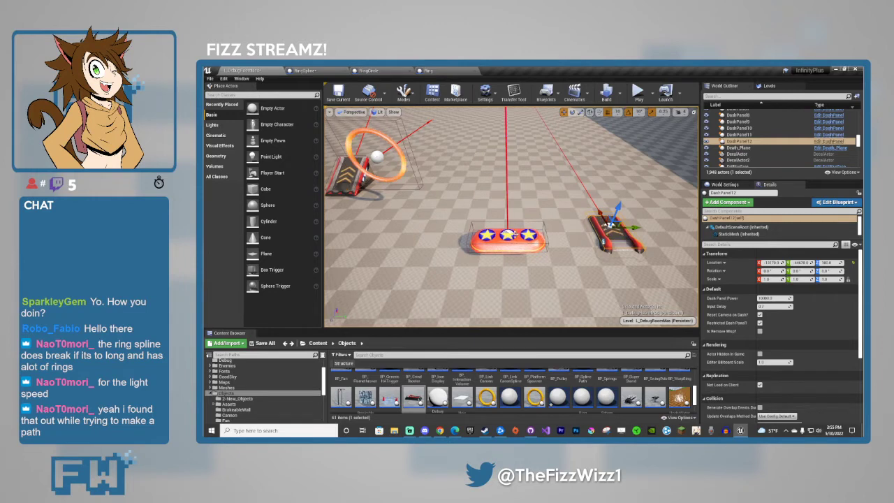
Change the wide spring's Input Delay and play-test the level briefly.
{"action": "left_click", "coordinate": [514, 235]}
{"action": "scroll", "coordinate": [767, 360], "scroll_direction": "down", "scroll_amount": 3}
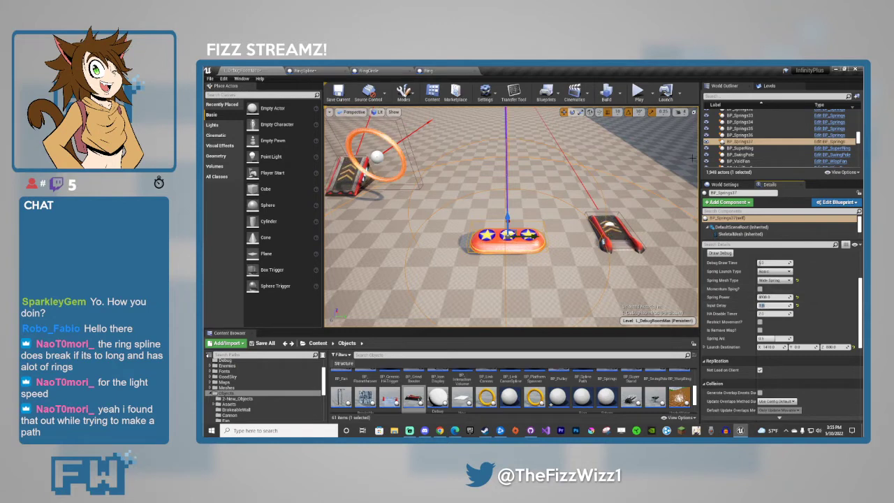
{"action": "left_click", "coordinate": [638, 93]}
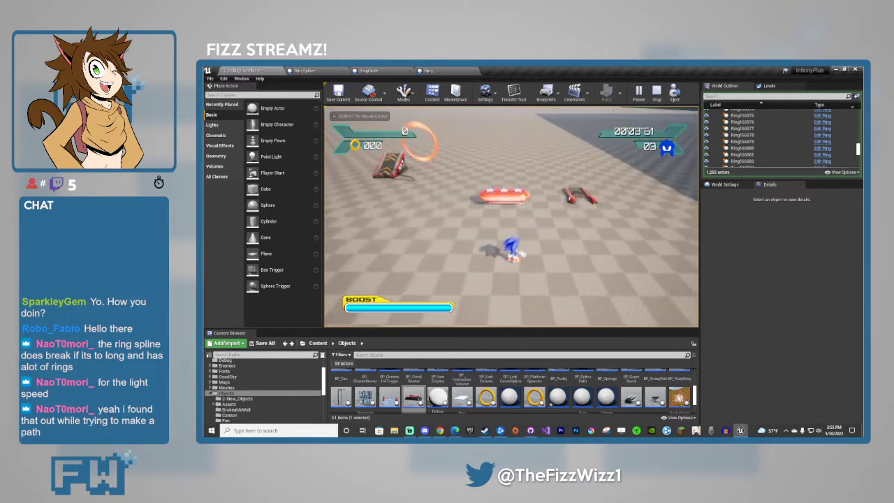
{"action": "key", "text": "Escape"}
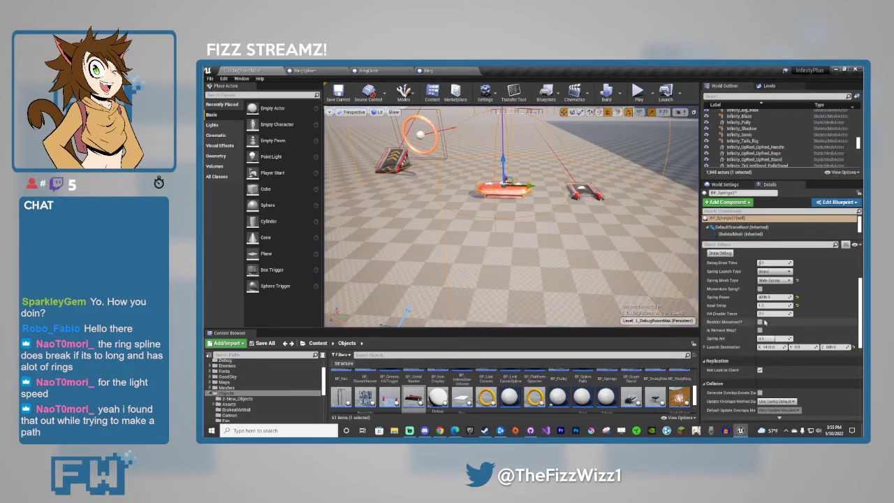
Enable the wide spring's Restrict Movement option and run a short play-test.
{"action": "left_click", "coordinate": [760, 321]}
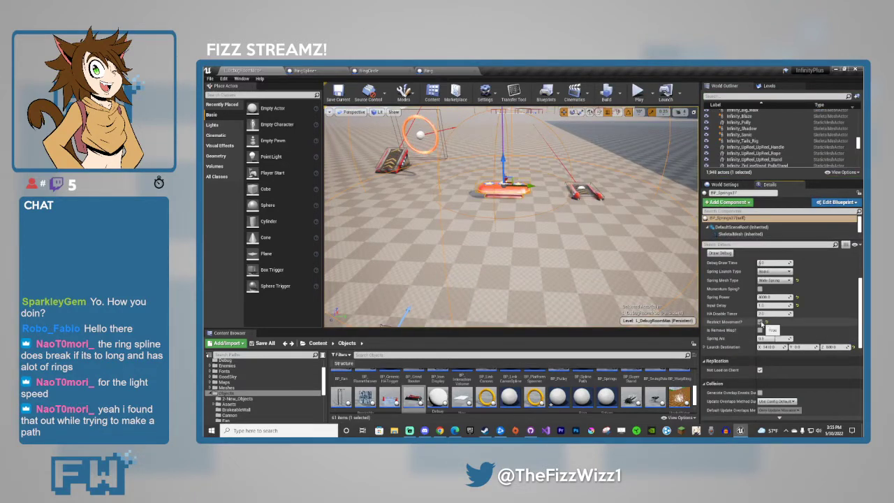
{"action": "left_click", "coordinate": [625, 227]}
{"action": "key", "text": "w"}
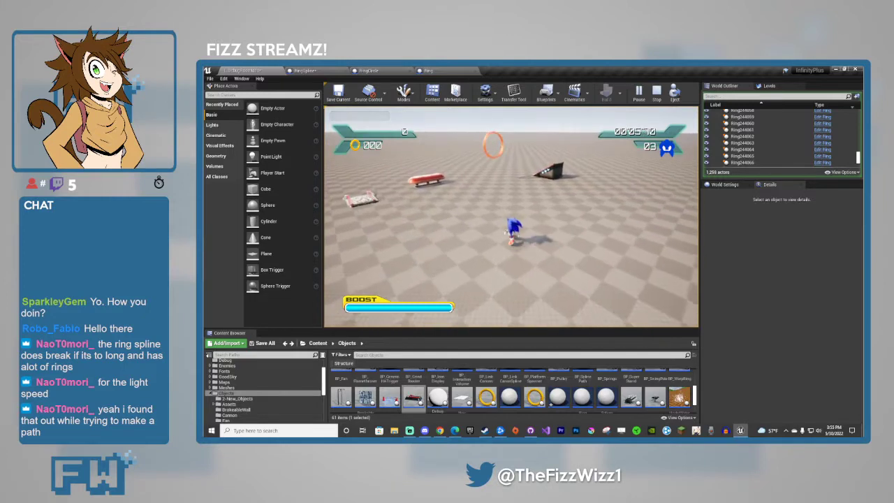
{"action": "key", "text": "Escape"}
Disable the wide spring's Restrict Movement option and compare its Default settings with the dash ramp's.
{"action": "key", "text": "w"}
{"action": "right_click_drag", "start_coordinate": [461, 226], "coordinate": [513, 241]}
{"action": "key", "text": "s"}
{"action": "right_click_drag", "start_coordinate": [447, 297], "coordinate": [447, 301]}
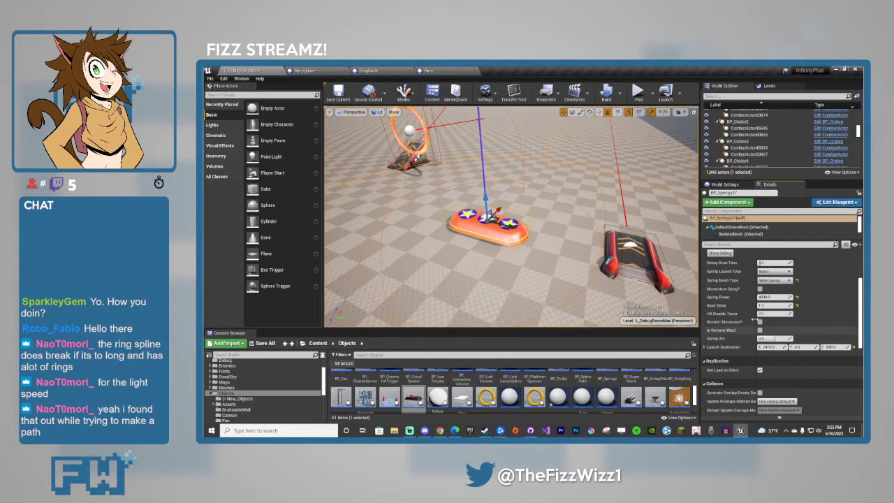
{"action": "scroll", "coordinate": [745, 341], "scroll_direction": "up", "scroll_amount": 2}
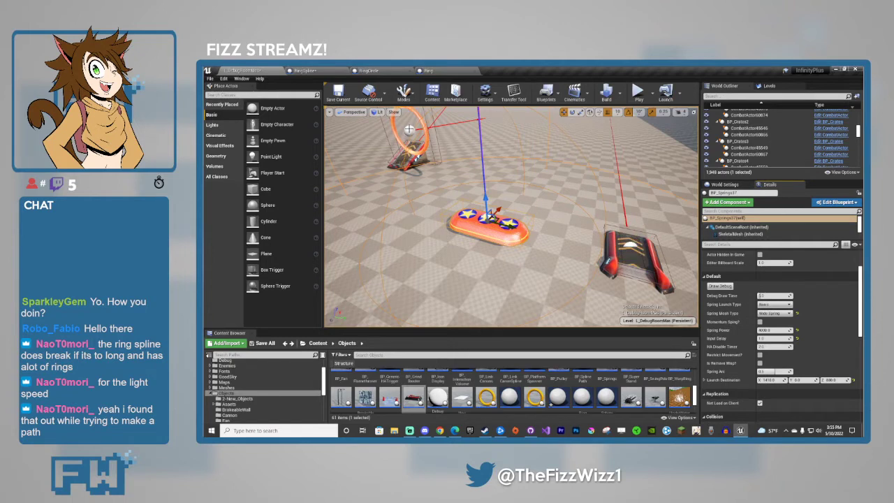
{"action": "left_click", "coordinate": [404, 162]}
{"action": "left_click", "coordinate": [501, 232]}
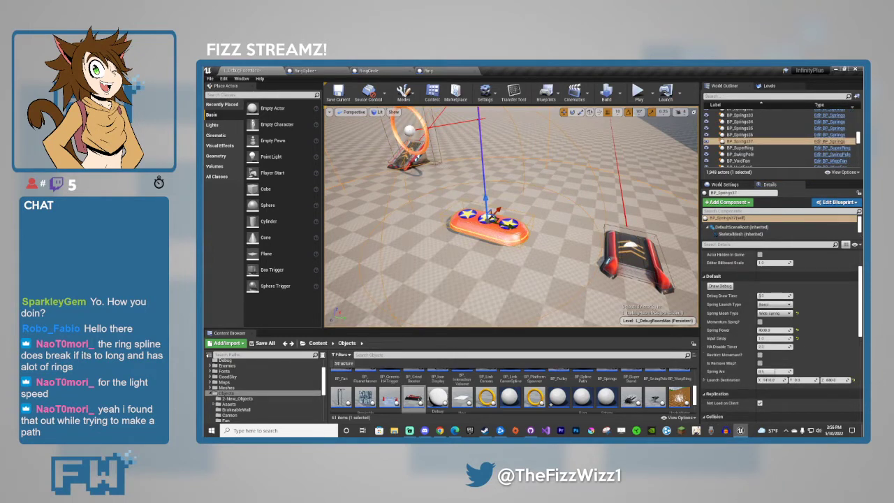
Delete the dash panel, the wide spring and the dash ramp, leaving only the dash ring.
{"action": "left_click", "coordinate": [622, 260]}
{"action": "key", "text": "Delete"}
{"action": "left_click", "coordinate": [484, 236]}
{"action": "key", "text": "Delete"}
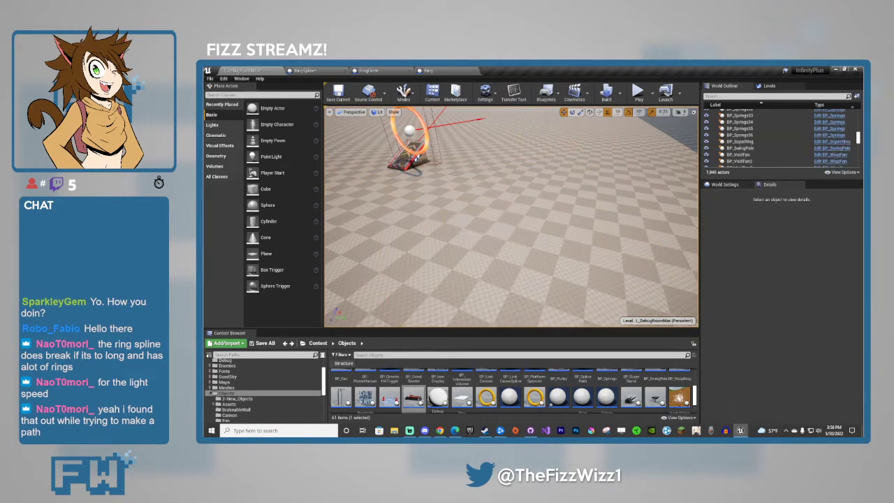
{"action": "left_click", "coordinate": [407, 164]}
{"action": "key", "text": "Delete"}
Enable the Rainbow Ring option on the remaining dash ring and view it up close.
{"action": "left_click", "coordinate": [409, 130]}
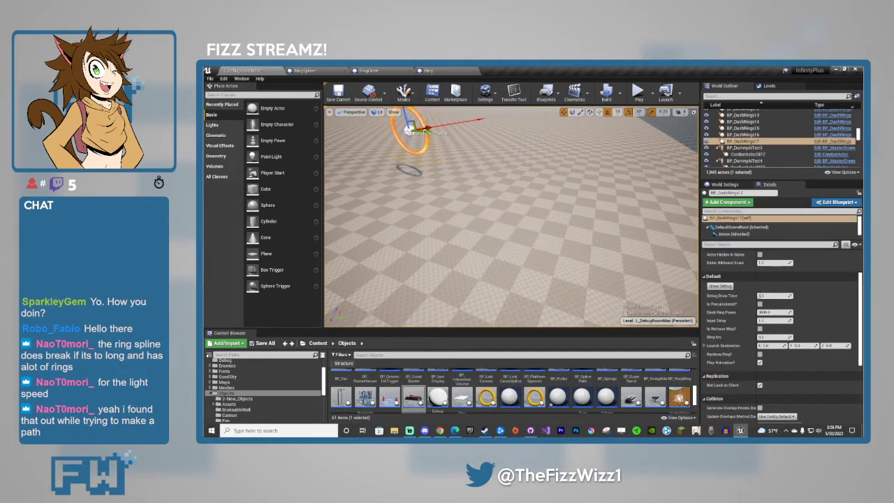
{"action": "key", "text": "f"}
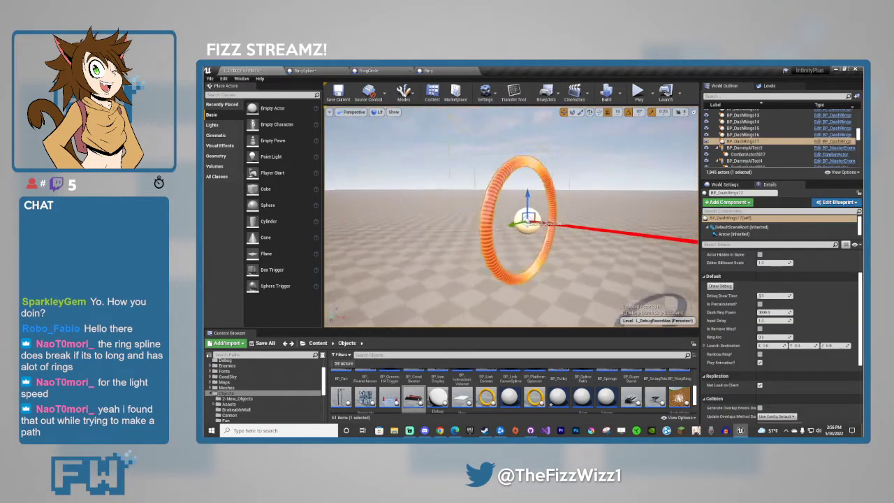
{"action": "right_click_drag", "start_coordinate": [511, 217], "coordinate": [644, 212]}
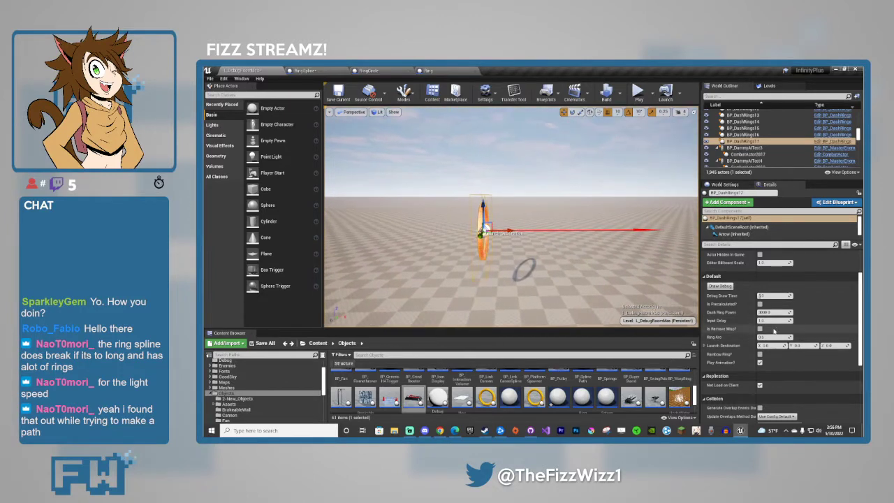
{"action": "right_click_drag", "start_coordinate": [614, 279], "coordinate": [633, 291]}
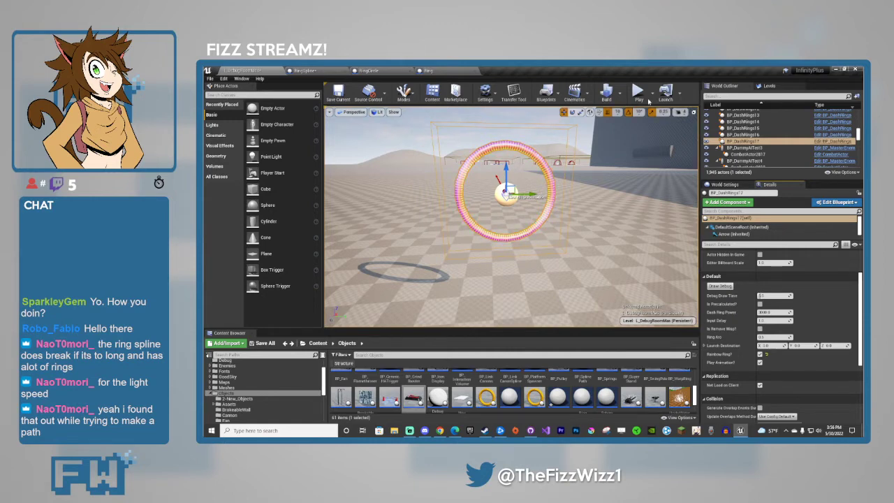
Play-test the rainbow ring by jumping the character through it.
{"action": "key", "text": "alt+p"}
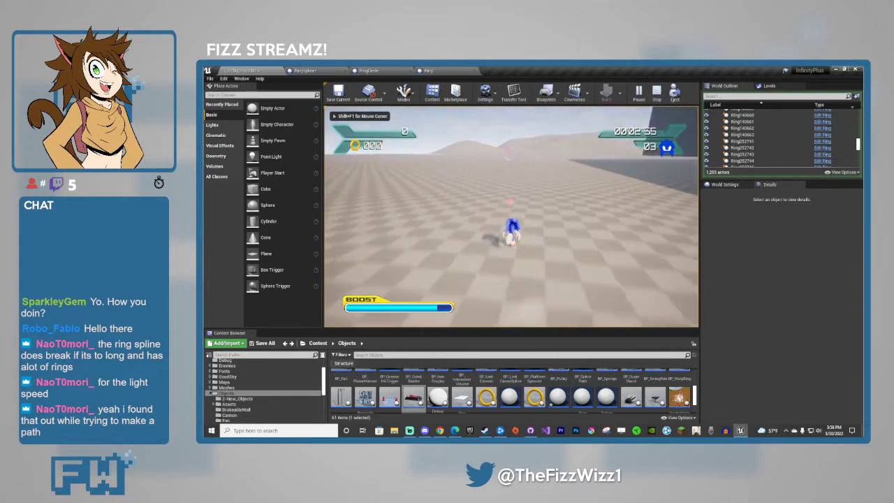
{"action": "key", "text": "space"}
{"action": "key", "text": "w"}
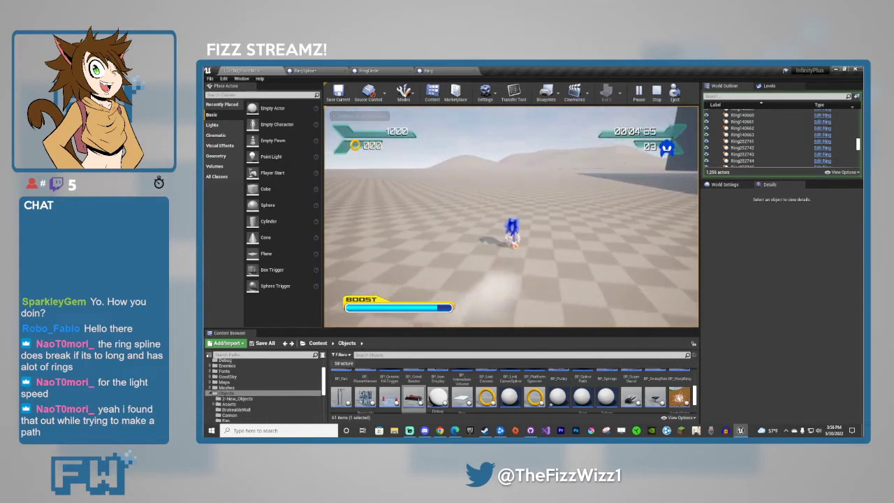
{"action": "key", "text": "w"}
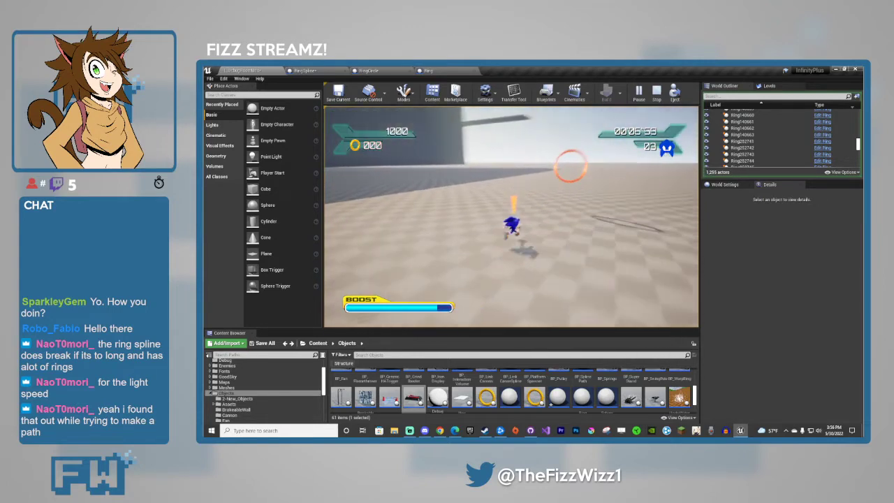
{"action": "key", "text": "Escape"}
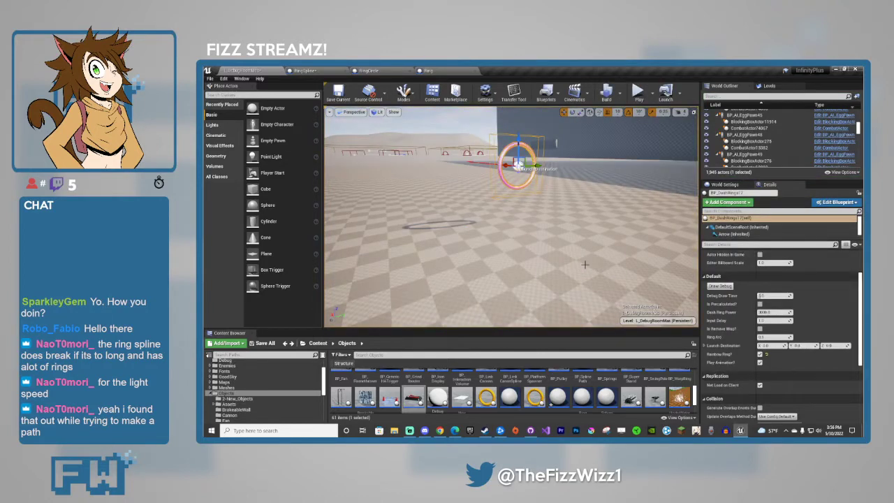
Try tilting the rainbow ring's launch direction while viewing it from the side.
{"action": "key", "text": "a"}
{"action": "right_click_drag", "start_coordinate": [580, 254], "coordinate": [692, 215]}
{"action": "key", "text": "e"}
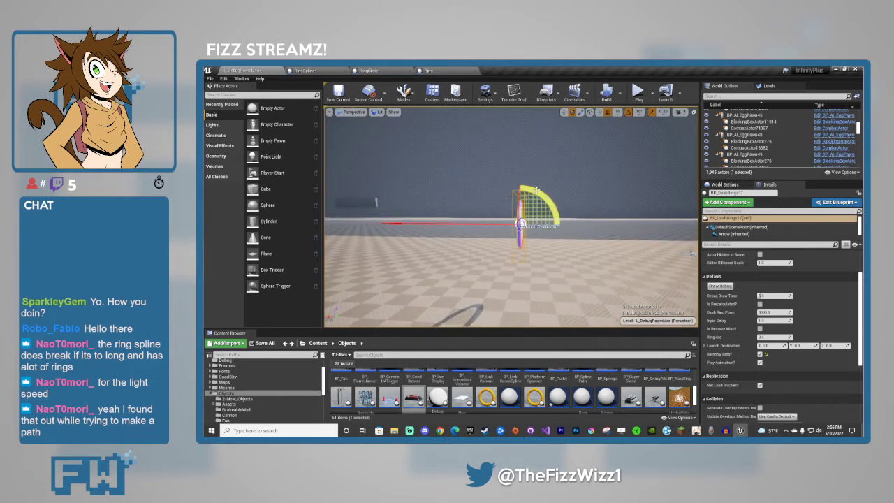
{"action": "left_click_drag", "start_coordinate": [549, 202], "coordinate": [482, 227]}
{"action": "key", "text": "w"}
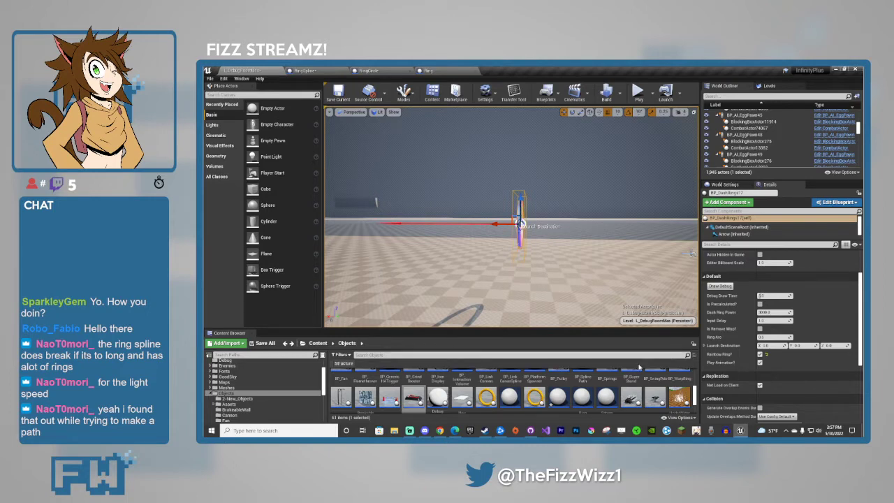
Place a new BP_Springs spring on the floor beneath the rainbow ring.
{"action": "scroll", "coordinate": [622, 391], "scroll_direction": "up", "scroll_amount": 2}
{"action": "left_click_drag", "start_coordinate": [611, 403], "coordinate": [503, 299]}
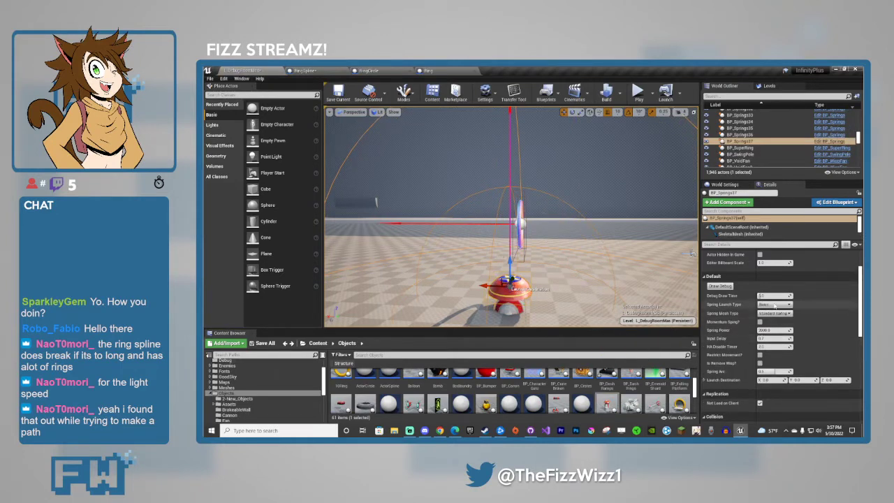
{"action": "right_click_drag", "start_coordinate": [629, 255], "coordinate": [559, 255]}
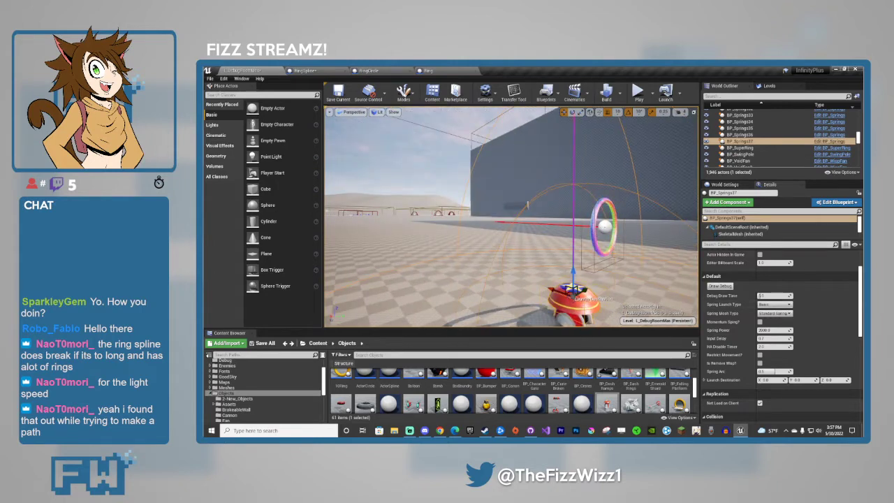
Move the rainbow ring sideways away from the spring and tilt its launch direction upward.
{"action": "left_click", "coordinate": [612, 238]}
{"action": "key", "text": "f"}
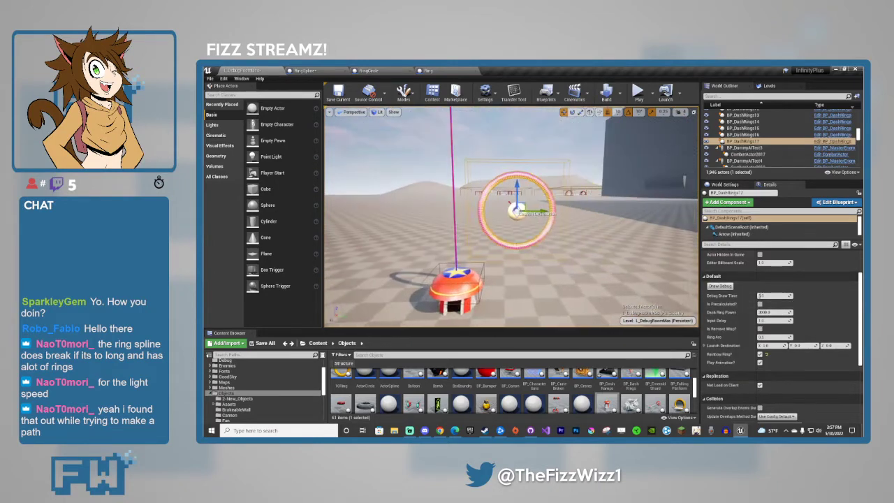
{"action": "left_click_drag", "start_coordinate": [545, 211], "coordinate": [624, 211]}
{"action": "right_click_drag", "start_coordinate": [623, 211], "coordinate": [681, 238]}
{"action": "key", "text": "e"}
{"action": "left_click_drag", "start_coordinate": [543, 233], "coordinate": [557, 244]}
{"action": "key", "text": "w"}
{"action": "right_click_drag", "start_coordinate": [557, 245], "coordinate": [544, 232]}
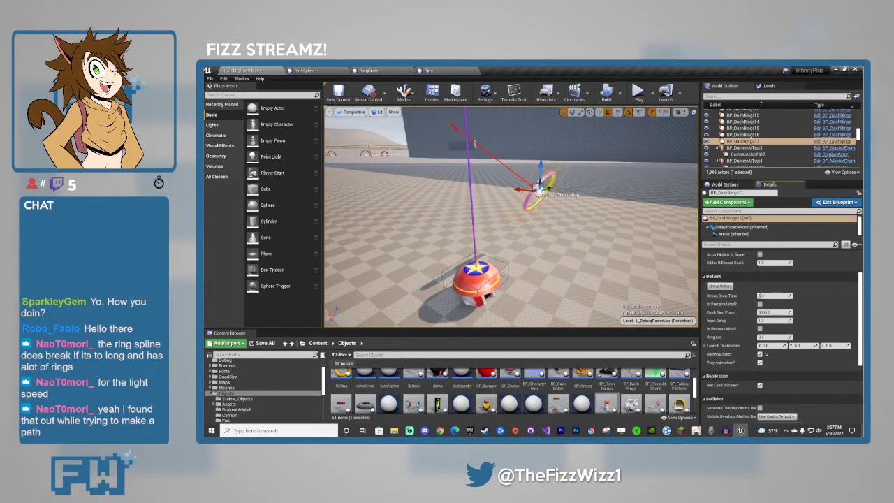
Try the new spring's Precalculated launch type and return Spring Launch Type to Basic.
{"action": "left_click", "coordinate": [501, 281]}
{"action": "left_click", "coordinate": [776, 305]}
{"action": "left_click", "coordinate": [770, 316]}
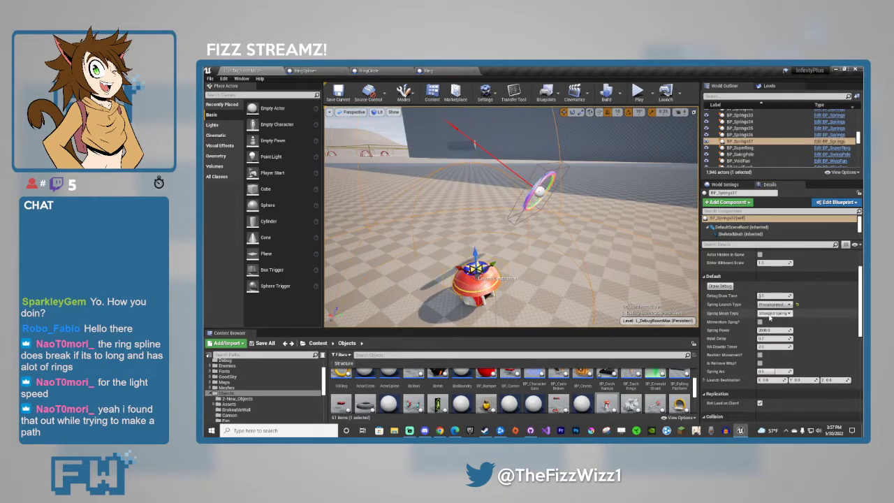
{"action": "left_click", "coordinate": [775, 305]}
{"action": "left_click", "coordinate": [771, 311]}
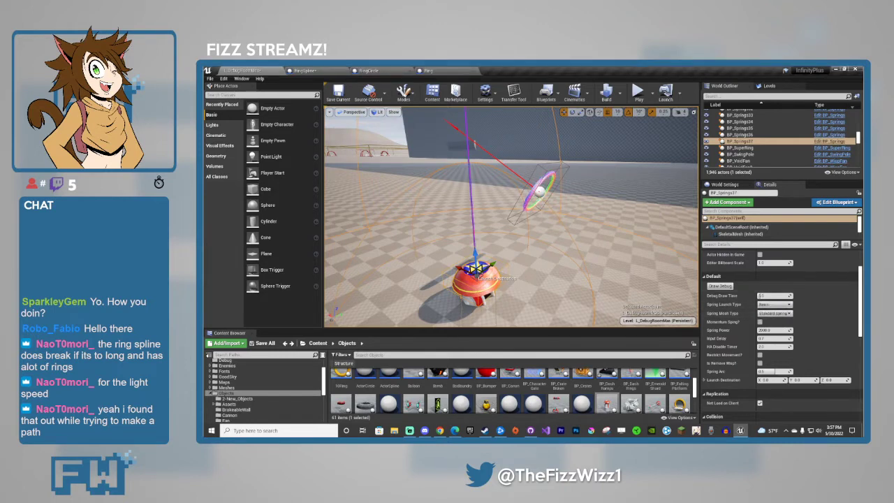
Level the rainbow ring and rotate it 50 degrees so its launch direction points steeply upward.
{"action": "left_click", "coordinate": [570, 196]}
{"action": "left_click_drag", "start_coordinate": [498, 189], "coordinate": [504, 212]}
{"action": "key", "text": "w"}
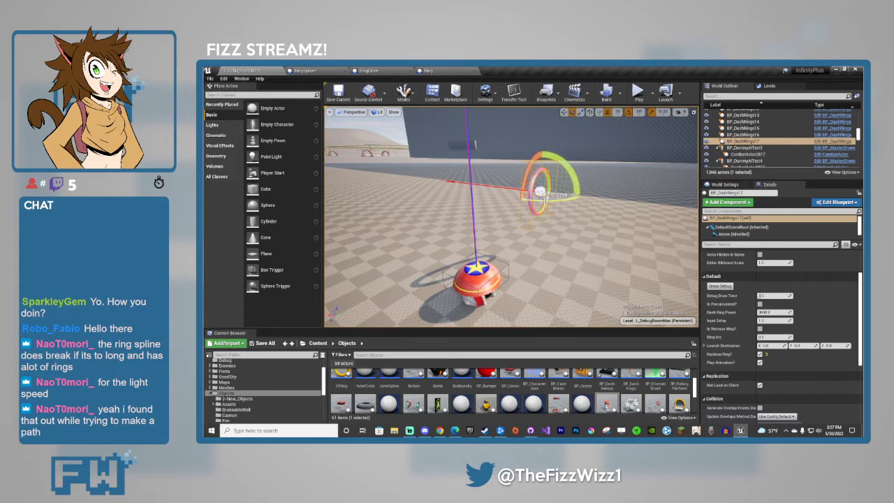
{"action": "mouse_move", "coordinate": [545, 200]}
{"action": "left_mouse_down"}
{"action": "mouse_move", "coordinate": [574, 197]}
{"action": "mouse_move", "coordinate": [552, 200]}
{"action": "left_mouse_up"}
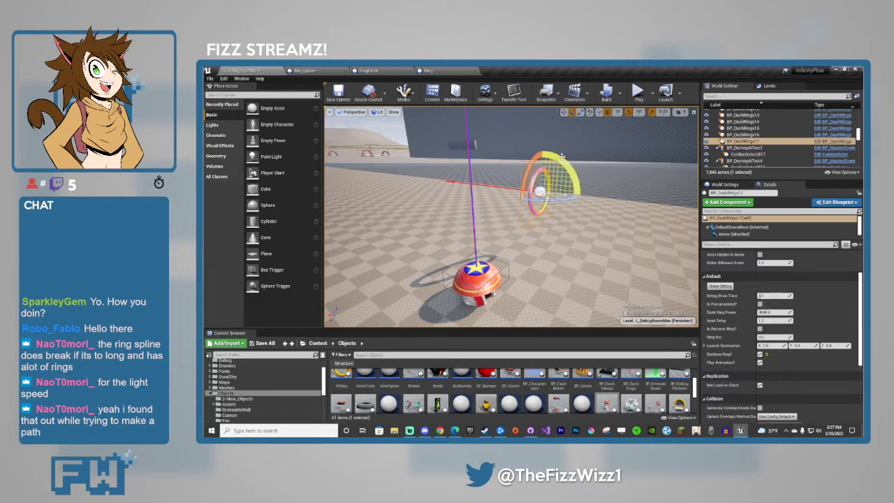
{"action": "left_click_drag", "start_coordinate": [561, 156], "coordinate": [580, 173]}
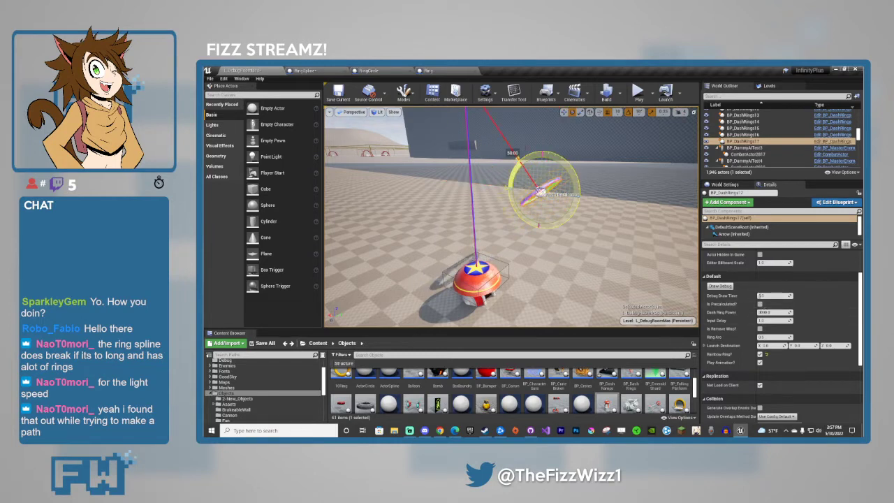
{"action": "key", "text": "w"}
Play-test the level around the spring and the tilted rainbow ring, then stop the session.
{"action": "left_click", "coordinate": [638, 97]}
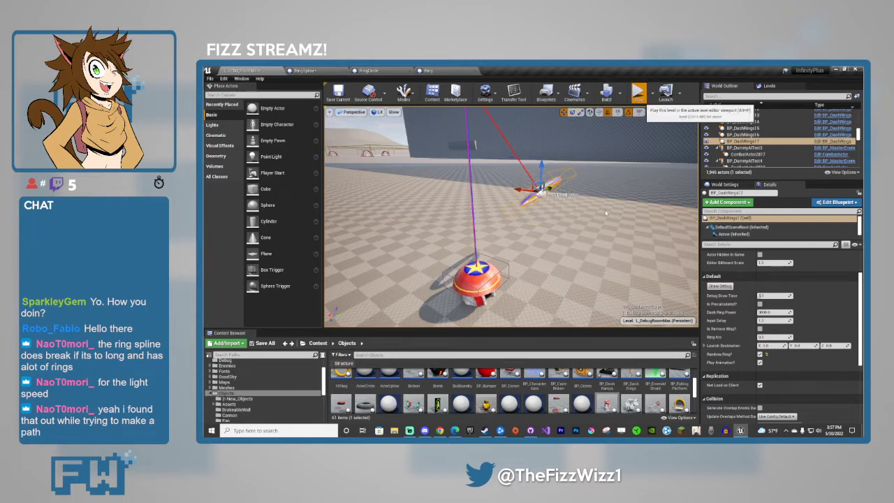
{"action": "key", "text": "space"}
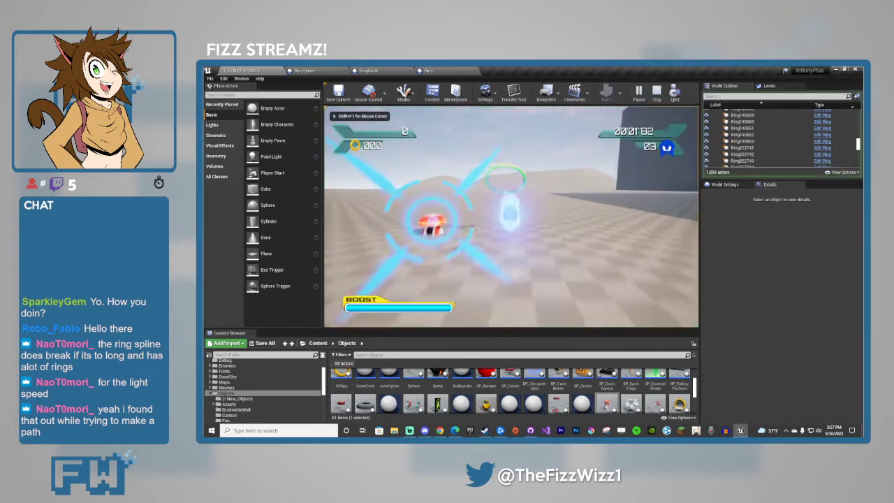
{"action": "key", "text": "space"}
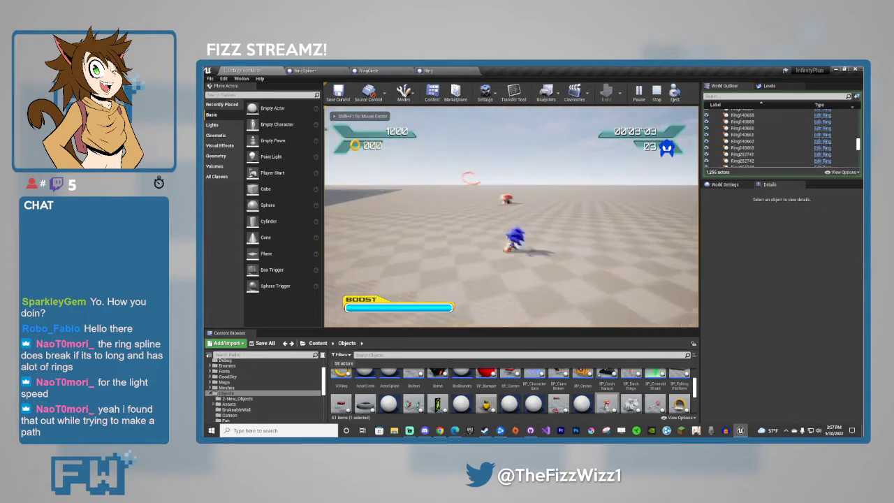
{"action": "key", "text": "w"}
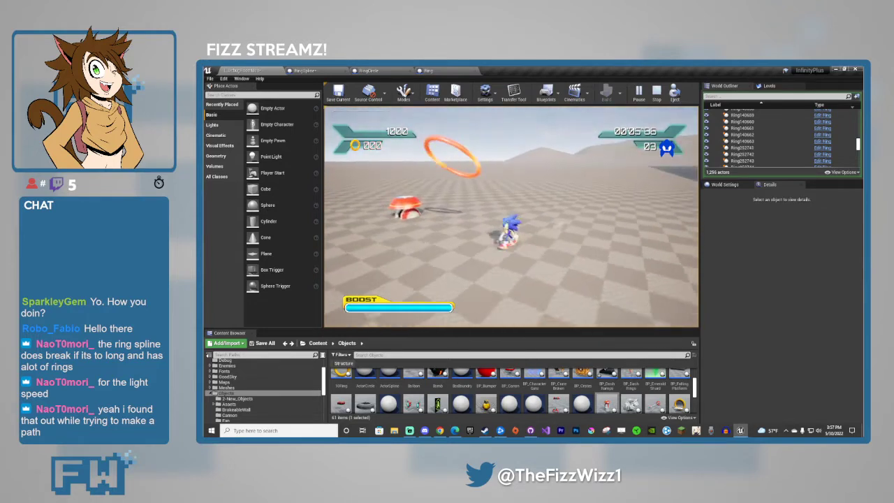
{"action": "key", "text": "Escape"}
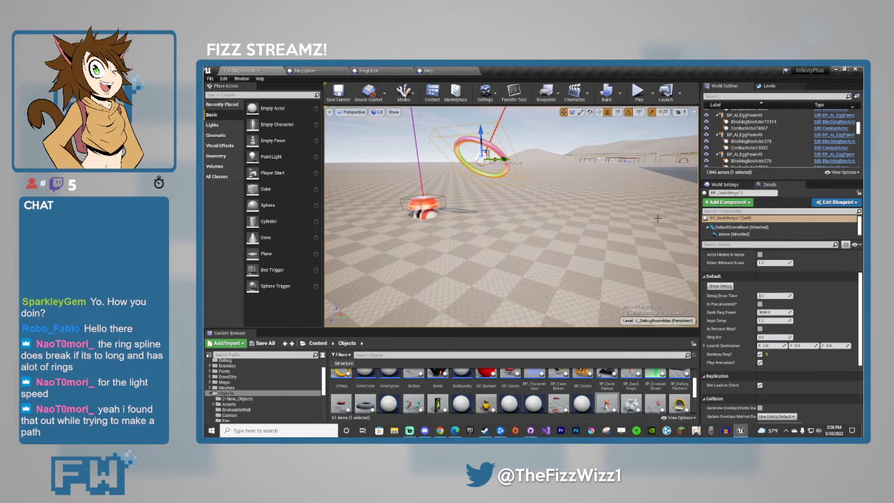
Reset the rainbow ring's rotation to its default.
{"action": "scroll", "coordinate": [824, 297], "scroll_direction": "up", "scroll_amount": 2}
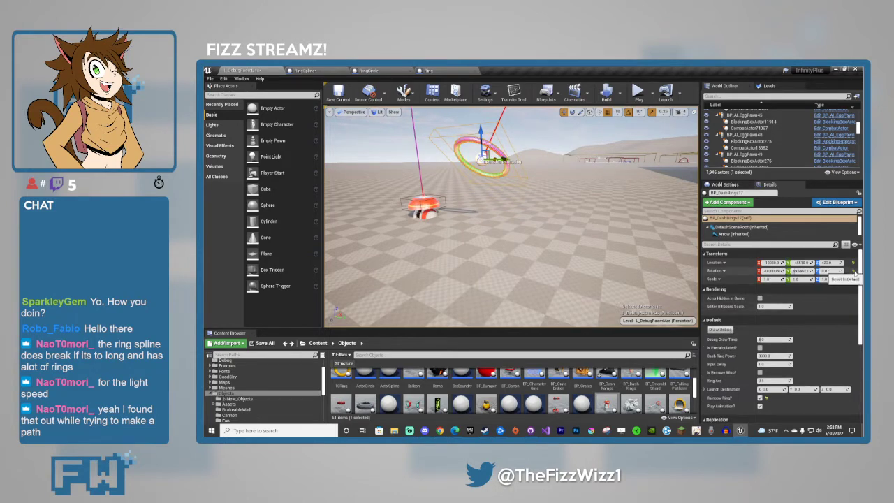
{"action": "left_click", "coordinate": [853, 271]}
{"action": "mouse_move", "coordinate": [516, 222]}
{"action": "right_mouse_down"}
{"action": "mouse_move", "coordinate": [517, 262]}
{"action": "mouse_move", "coordinate": [516, 221]}
{"action": "right_mouse_up"}
{"action": "key", "text": "e"}
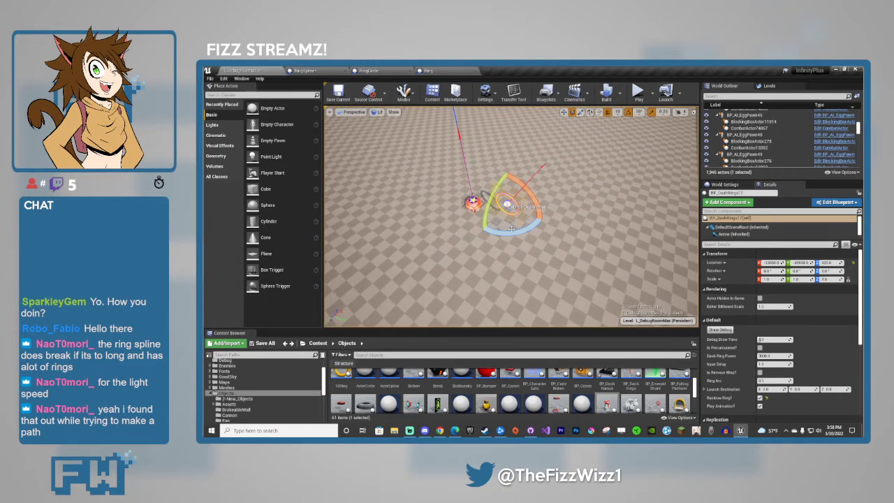
{"action": "mouse_move", "coordinate": [514, 232]}
{"action": "left_mouse_down"}
{"action": "mouse_move", "coordinate": [541, 229]}
{"action": "mouse_move", "coordinate": [441, 234]}
{"action": "mouse_move", "coordinate": [590, 230]}
{"action": "mouse_move", "coordinate": [573, 171]}
{"action": "mouse_move", "coordinate": [545, 165]}
{"action": "mouse_move", "coordinate": [513, 227]}
{"action": "left_mouse_up"}
{"action": "key", "text": "w"}
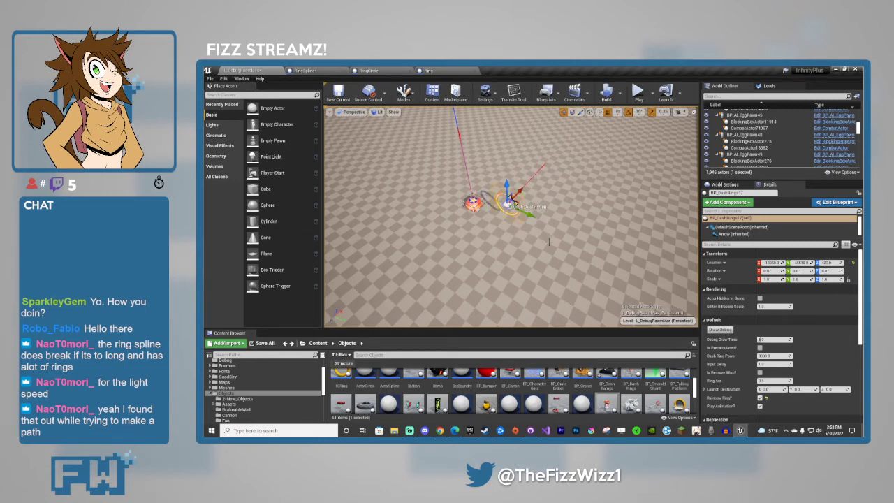
Delete the rainbow ring and the spring from the level.
{"action": "key", "text": "Delete"}
{"action": "left_click", "coordinate": [475, 204]}
{"action": "key", "text": "Delete"}
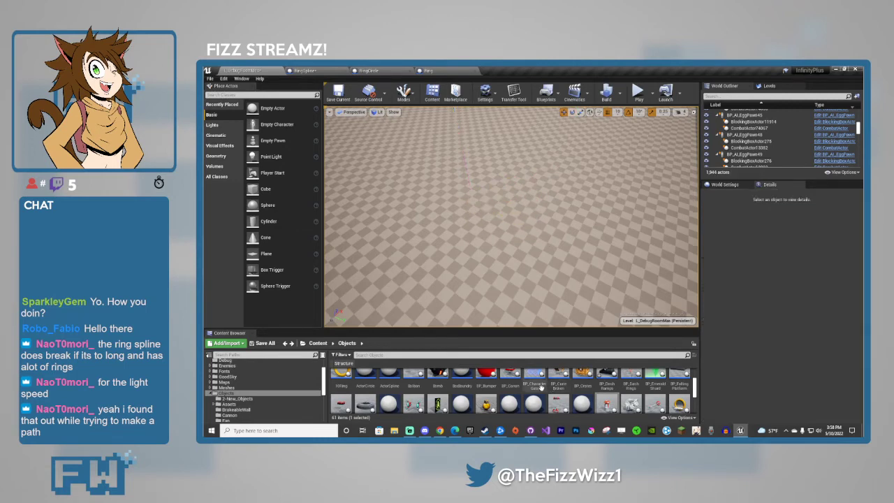
Find the ActorSpline blueprint among the Objects assets and place it on the cleared checkered floor.
{"action": "scroll", "coordinate": [578, 398], "scroll_direction": "up", "scroll_amount": 4}
{"action": "scroll", "coordinate": [579, 398], "scroll_direction": "down", "scroll_amount": 3}
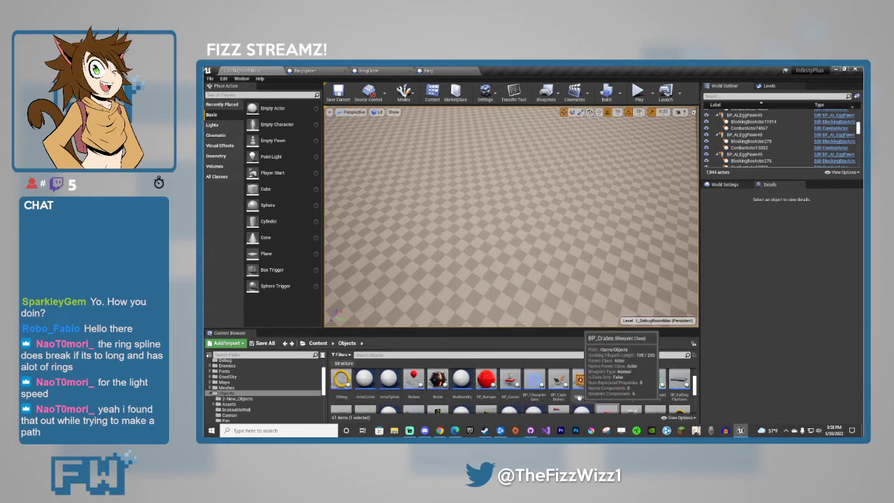
{"action": "scroll", "coordinate": [577, 391], "scroll_direction": "down", "scroll_amount": 2}
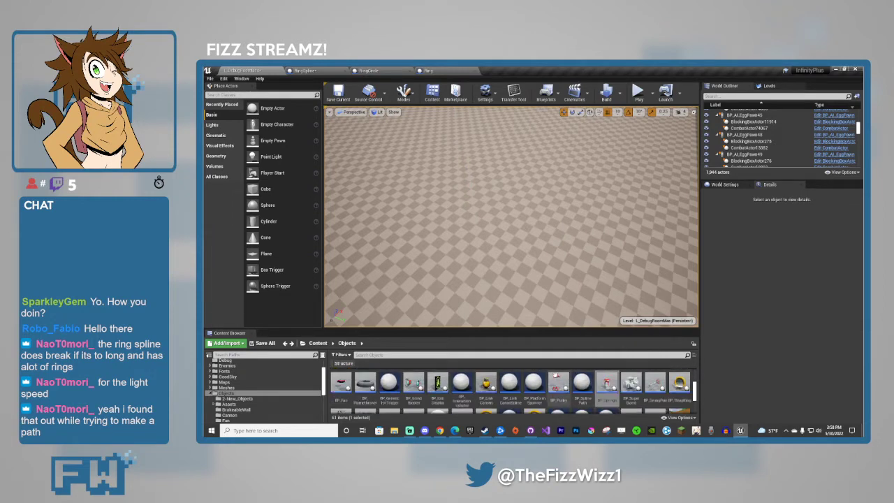
{"action": "scroll", "coordinate": [575, 386], "scroll_direction": "down", "scroll_amount": 2}
{"action": "scroll", "coordinate": [521, 388], "scroll_direction": "up", "scroll_amount": 3}
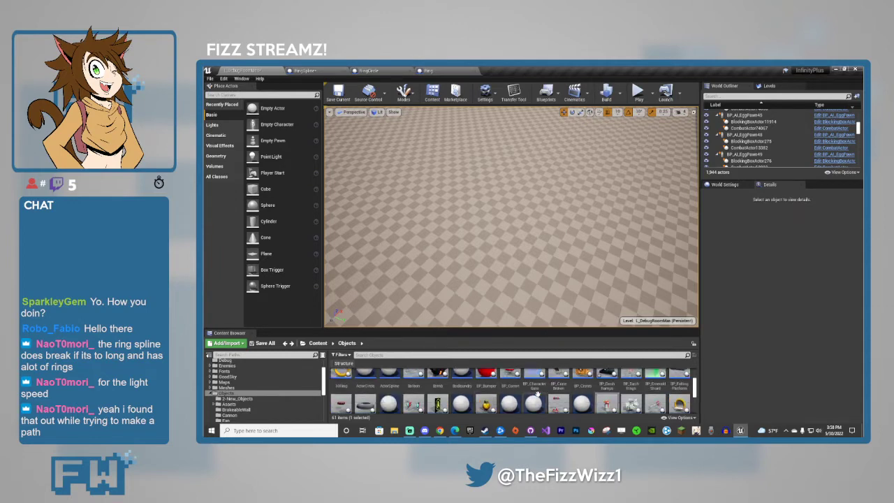
{"action": "scroll", "coordinate": [537, 393], "scroll_direction": "down", "scroll_amount": 2}
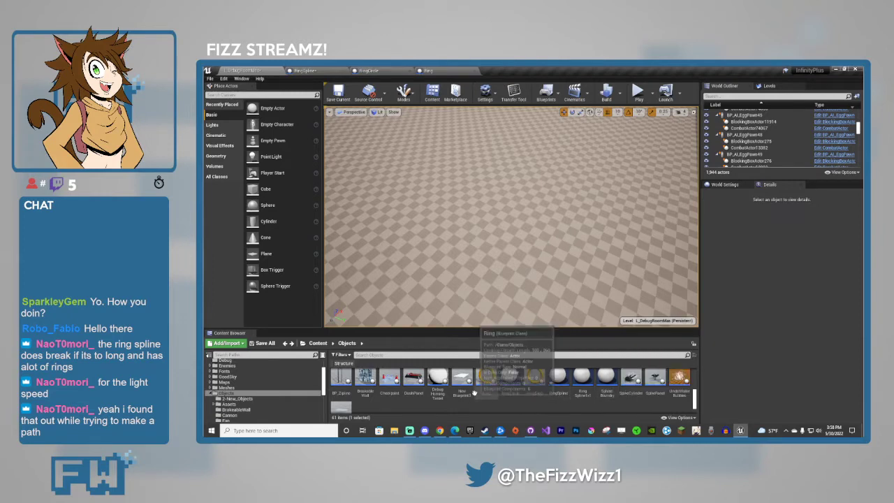
{"action": "scroll", "coordinate": [593, 390], "scroll_direction": "up", "scroll_amount": 2}
{"action": "scroll", "coordinate": [596, 389], "scroll_direction": "down", "scroll_amount": 2}
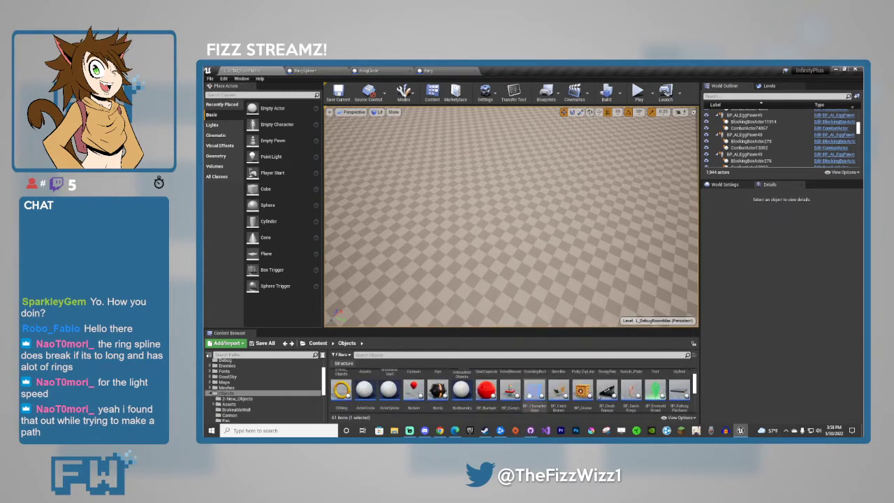
{"action": "left_click_drag", "start_coordinate": [389, 390], "coordinate": [535, 213]}
{"action": "right_click_drag", "start_coordinate": [534, 213], "coordinate": [535, 212]}
{"action": "key", "text": "w"}
{"action": "key", "text": "s"}
Set the actor spline's Actor class to 10Ring.
{"action": "scroll", "coordinate": [534, 380], "scroll_direction": "down", "scroll_amount": 3}
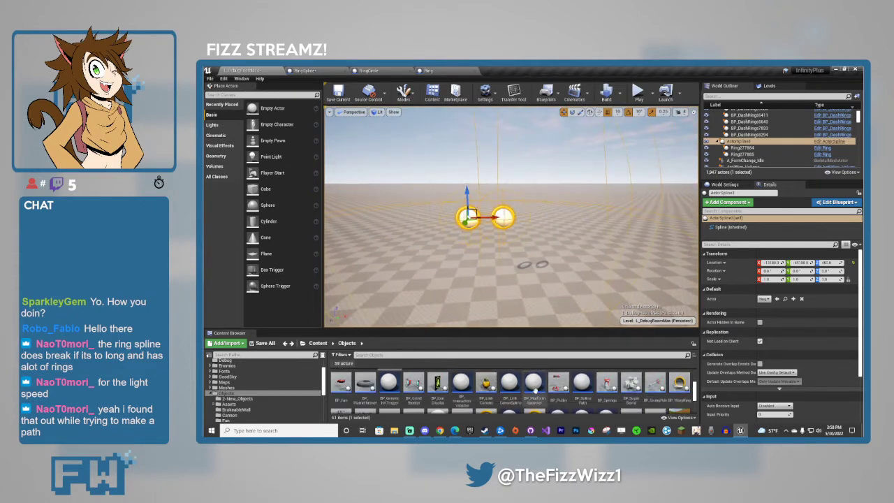
{"action": "scroll", "coordinate": [534, 390], "scroll_direction": "down", "scroll_amount": 1}
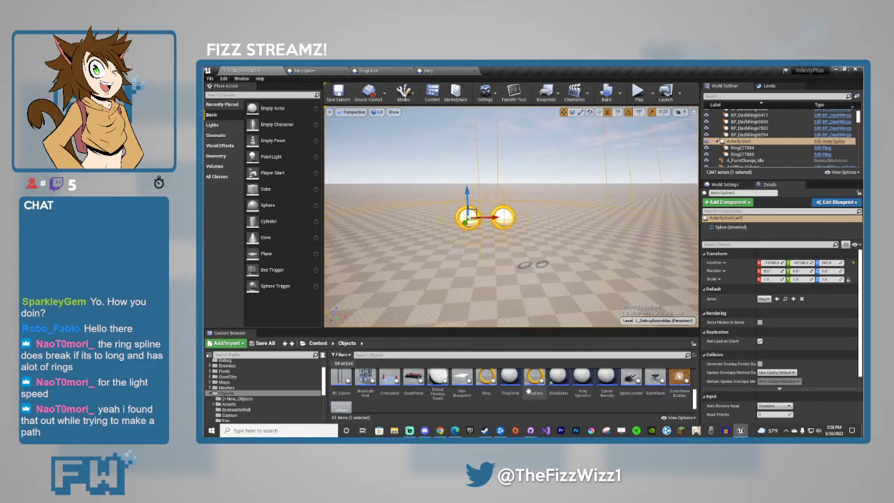
{"action": "key", "text": "w"}
{"action": "right_click_drag", "start_coordinate": [543, 273], "coordinate": [543, 273]}
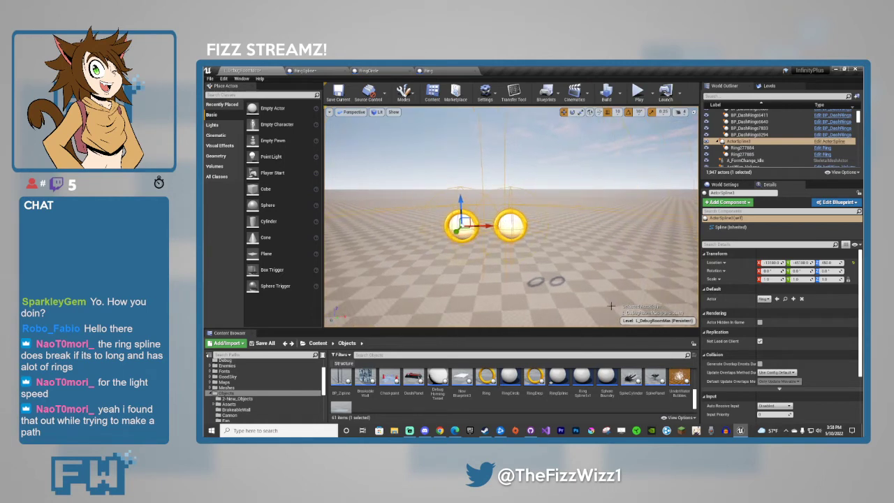
{"action": "left_click", "coordinate": [765, 299]}
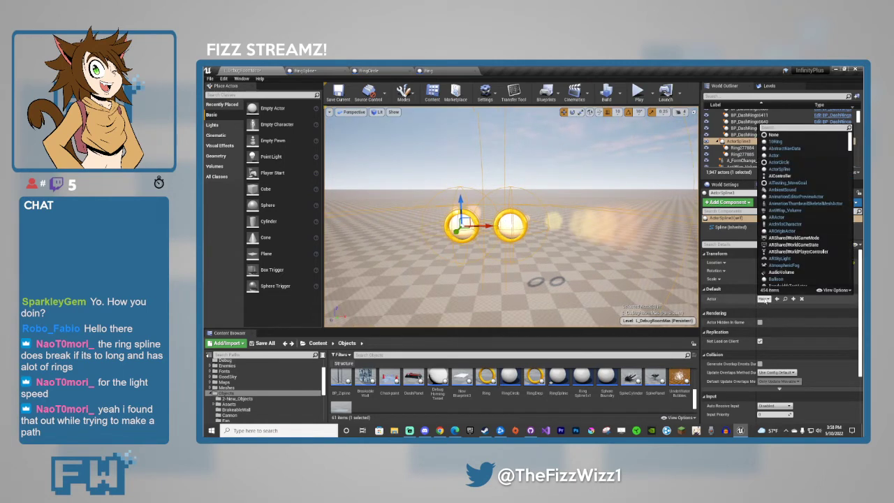
{"action": "left_click", "coordinate": [774, 141]}
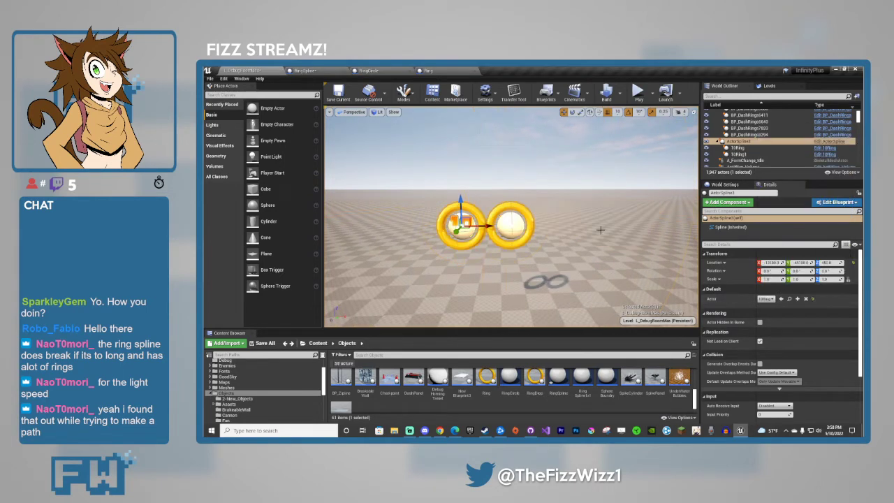
Pull the actor spline's second point farther from the first and change its Actor class to Balloon.
{"action": "left_click", "coordinate": [505, 223]}
{"action": "left_click_drag", "start_coordinate": [538, 224], "coordinate": [636, 224]}
{"action": "left_click", "coordinate": [766, 298]}
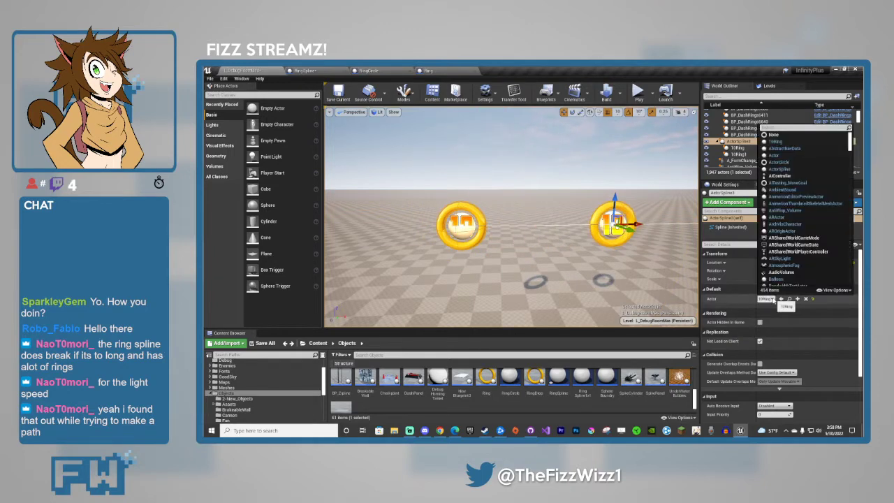
{"action": "scroll", "coordinate": [786, 281], "scroll_direction": "down", "scroll_amount": 3}
{"action": "left_click", "coordinate": [781, 247]}
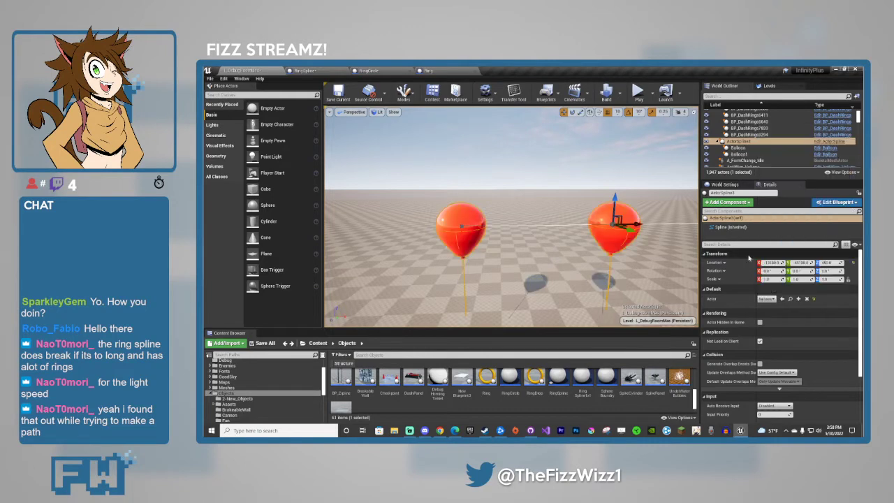
Place a RingSpline on the floor in front of the balloons for comparison and delete it.
{"action": "right_click_drag", "start_coordinate": [614, 253], "coordinate": [654, 258]}
{"action": "key", "text": "s"}
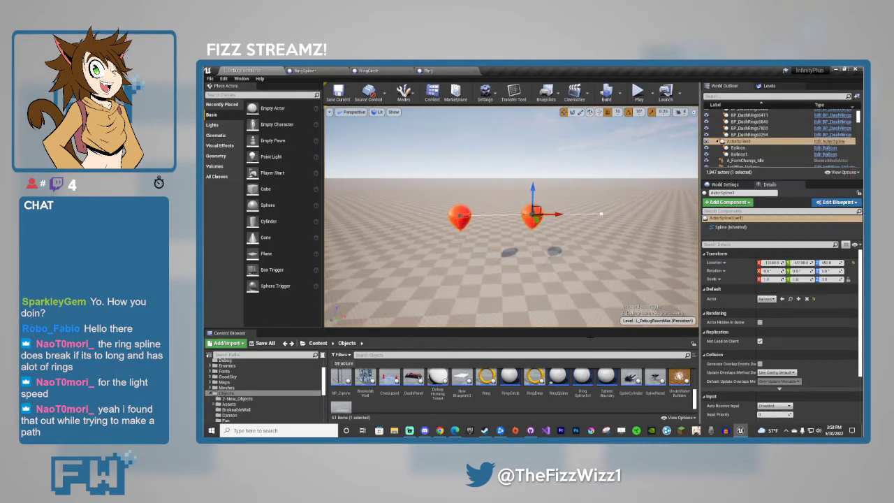
{"action": "right_click_drag", "start_coordinate": [548, 308], "coordinate": [534, 326]}
{"action": "key", "text": "s"}
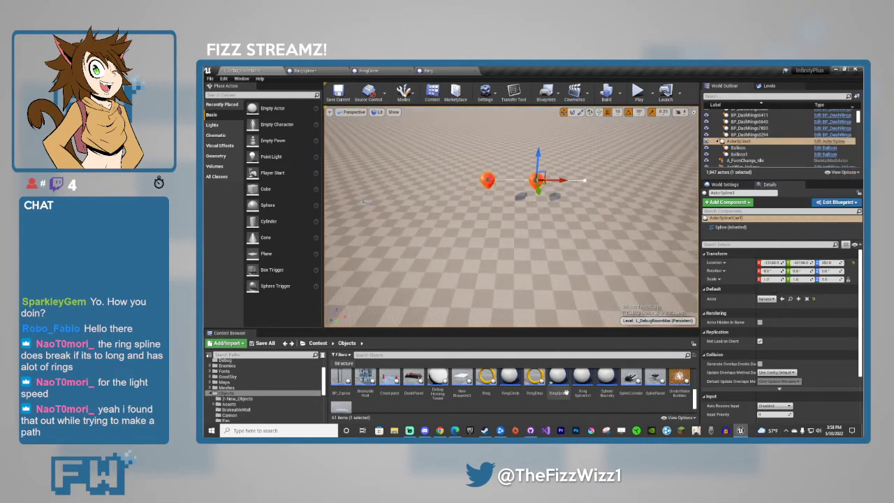
{"action": "left_click_drag", "start_coordinate": [566, 393], "coordinate": [481, 265]}
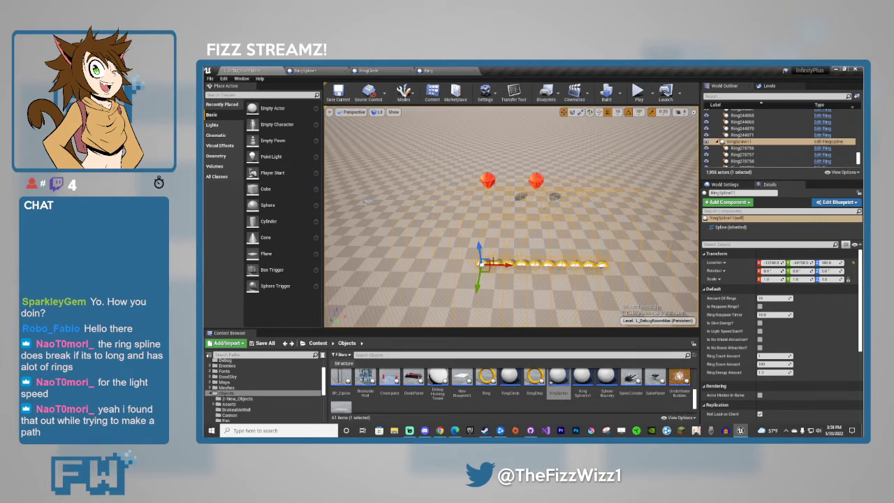
{"action": "key", "text": "Delete"}
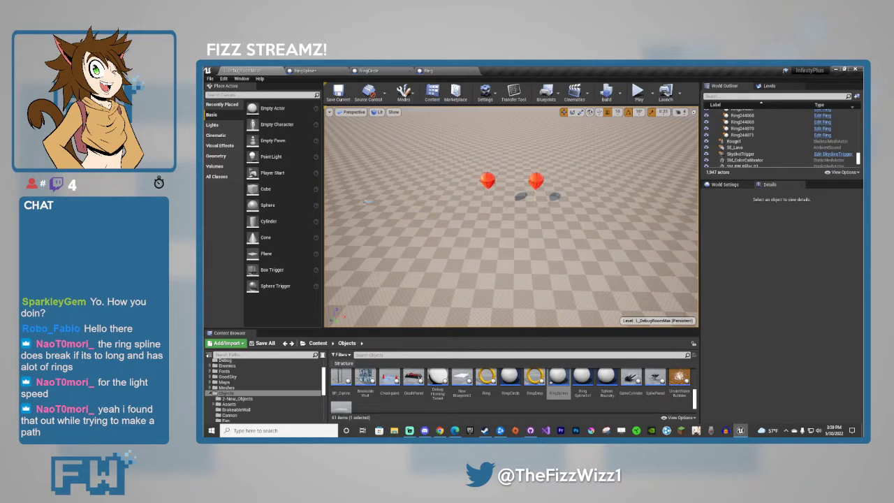
Extend the balloon spline with a third point beyond its end and shift the middle point between the other two.
{"action": "left_click", "coordinate": [538, 196]}
{"action": "left_click", "coordinate": [535, 180]}
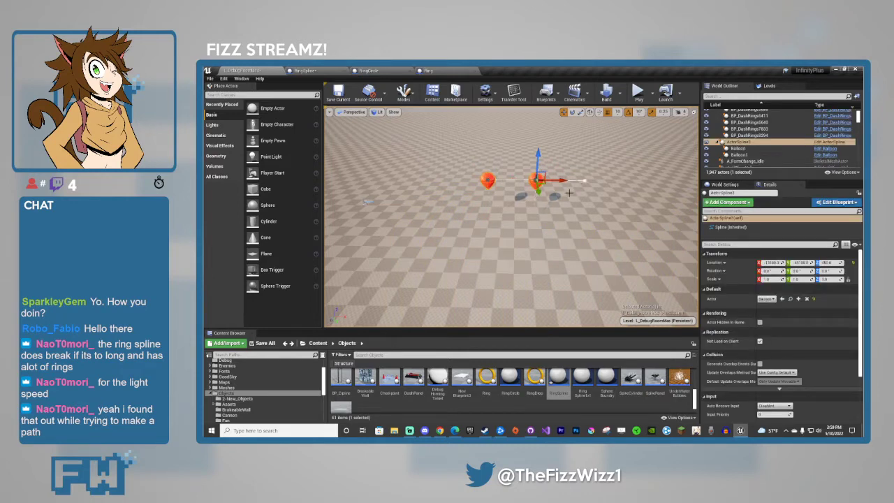
{"action": "left_click_drag", "start_coordinate": [557, 180], "coordinate": [637, 181], "text": "alt"}
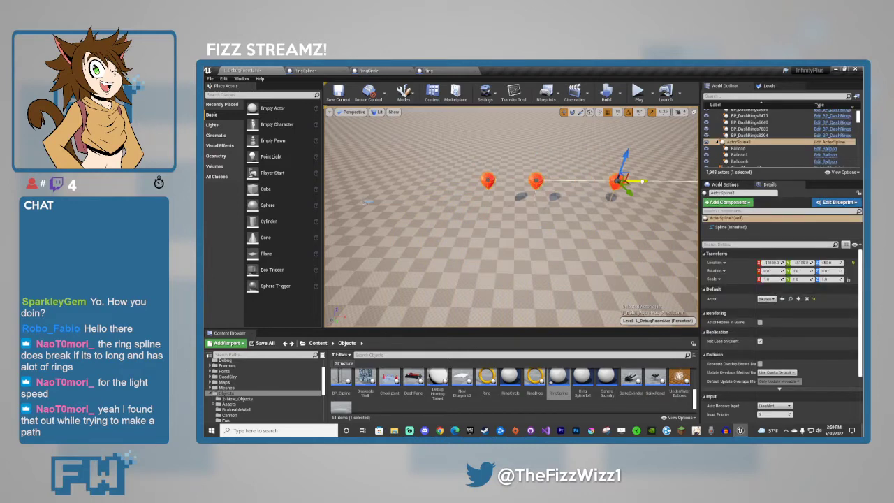
{"action": "left_click", "coordinate": [537, 181]}
{"action": "left_click_drag", "start_coordinate": [560, 181], "coordinate": [577, 180]}
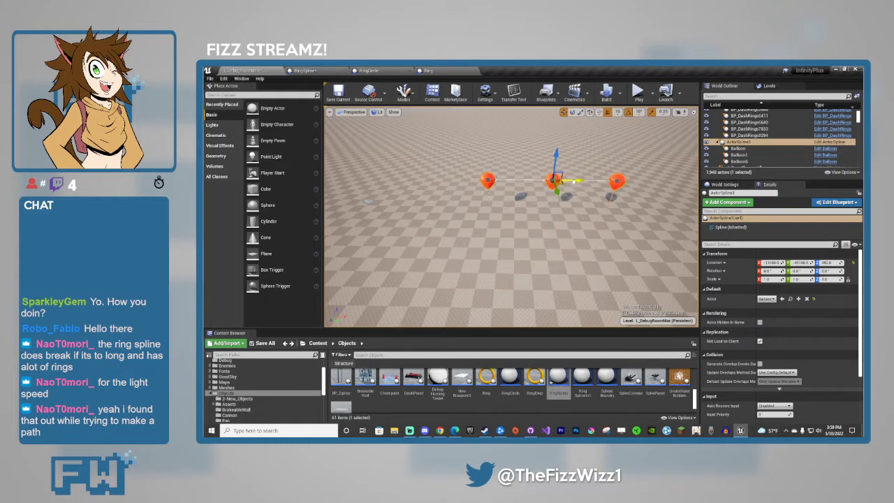
Place a second ActorSpline in front of the balloons, extend it to three ring points and shift its middle point.
{"action": "scroll", "coordinate": [489, 391], "scroll_direction": "up", "scroll_amount": 2}
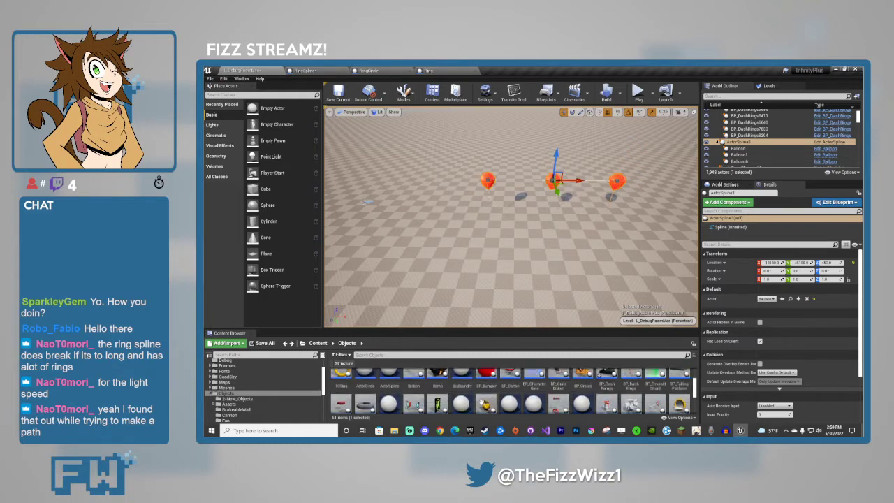
{"action": "left_click_drag", "start_coordinate": [389, 395], "coordinate": [706, 233]}
{"action": "left_click", "coordinate": [556, 231]}
{"action": "right_click_drag", "start_coordinate": [657, 241], "coordinate": [674, 253]}
{"action": "left_click", "coordinate": [528, 215]}
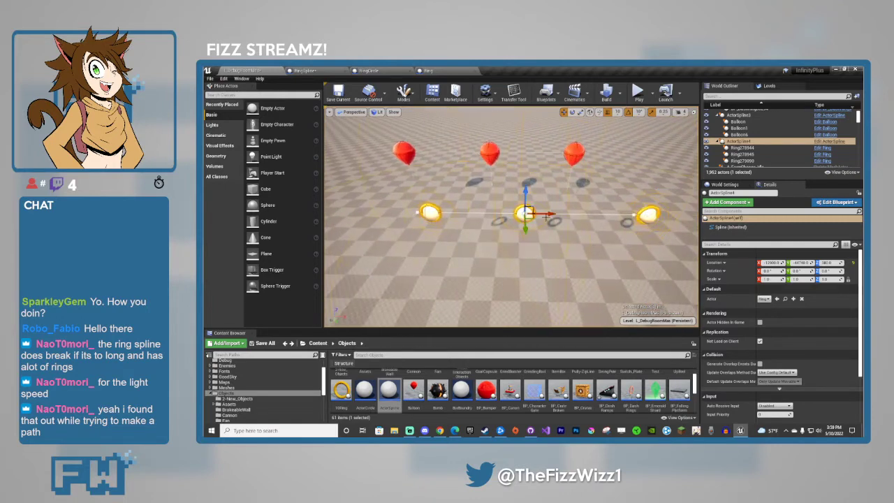
{"action": "left_click_drag", "start_coordinate": [551, 214], "coordinate": [563, 215]}
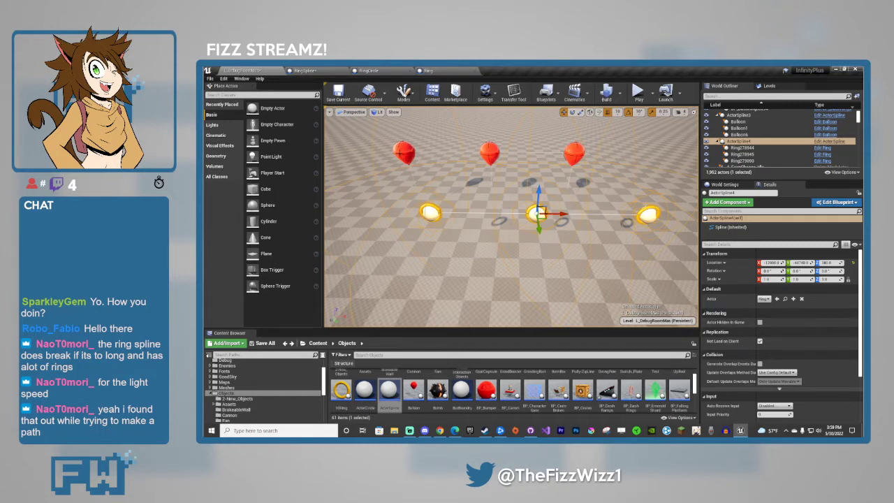
Shift the whole balloon spline sideways, delete the ring actor spline in front of it and reselect the balloon spline.
{"action": "left_click", "coordinate": [402, 151]}
{"action": "left_click_drag", "start_coordinate": [424, 153], "coordinate": [466, 164]}
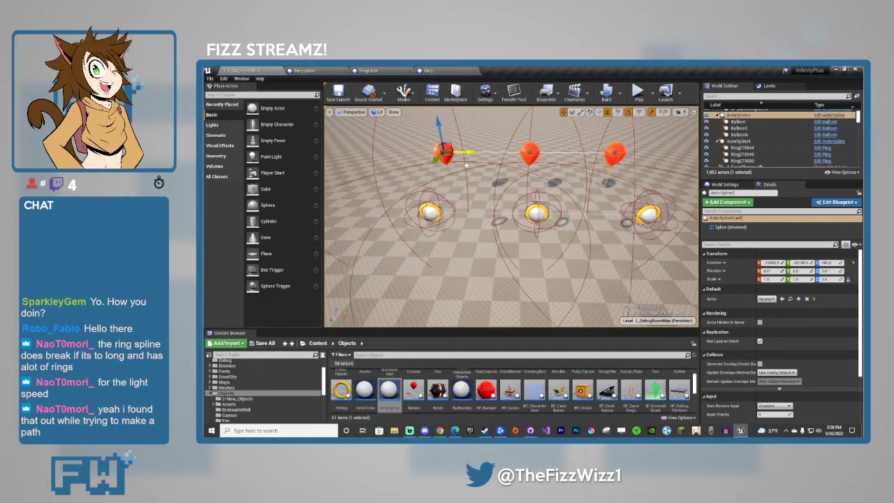
{"action": "left_click", "coordinate": [431, 212]}
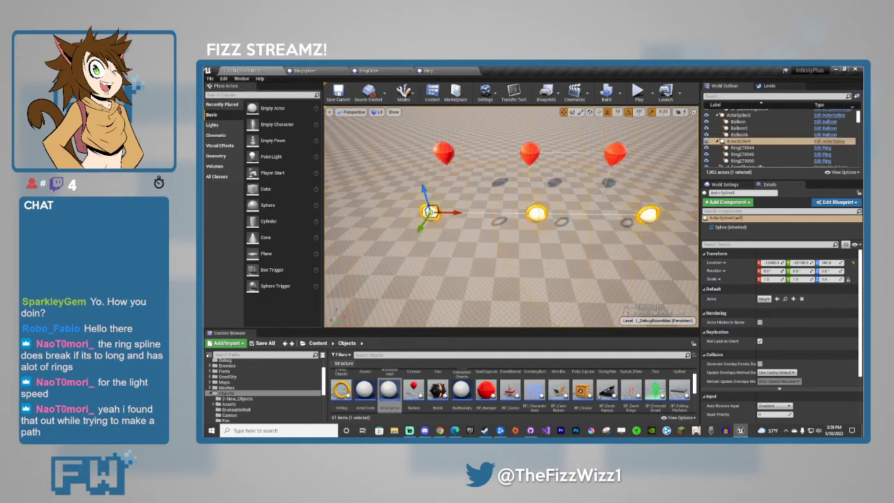
{"action": "key", "text": "Delete"}
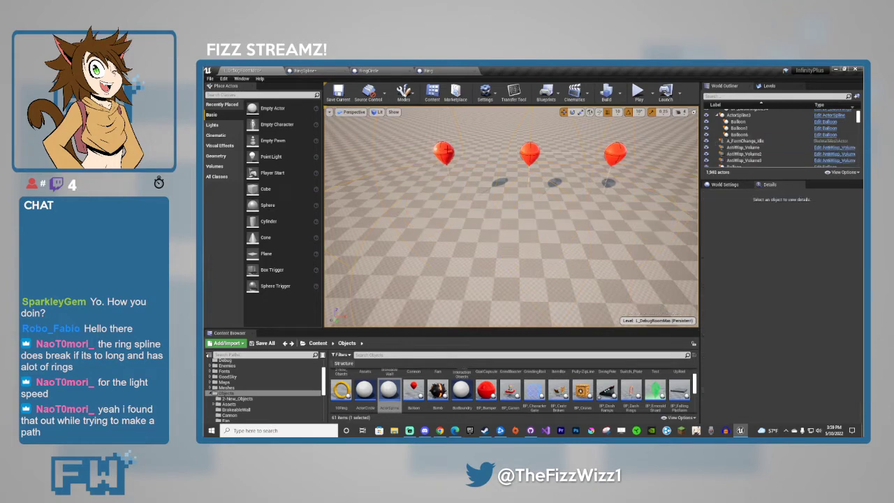
{"action": "left_click", "coordinate": [442, 149]}
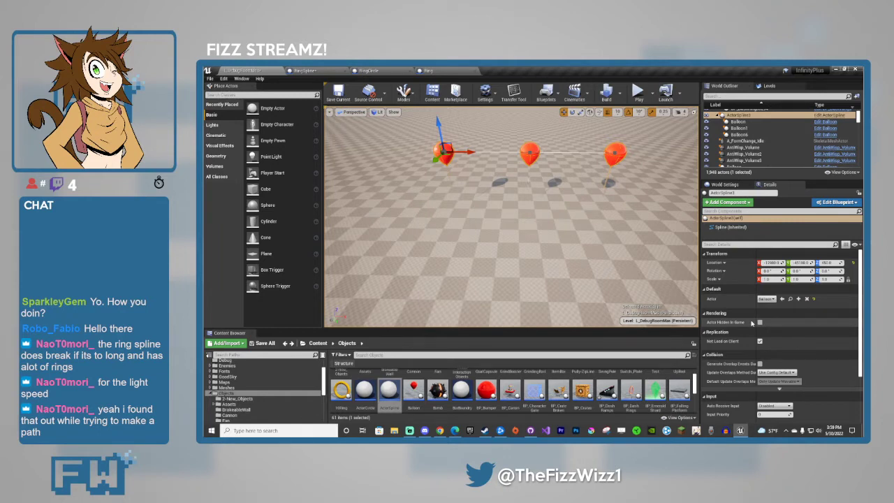
Switch the balloon spline's Actor setting to Ring and back to Balloon.
{"action": "left_click", "coordinate": [766, 299]}
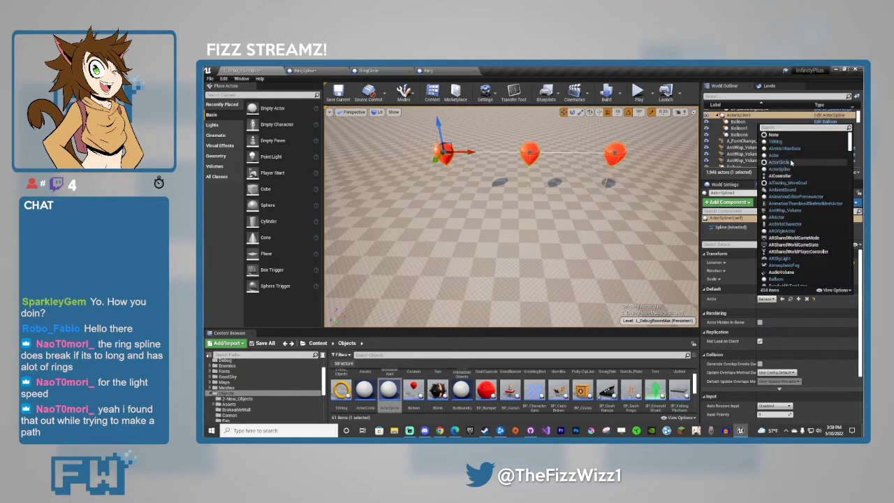
{"action": "type", "text": "ti"}
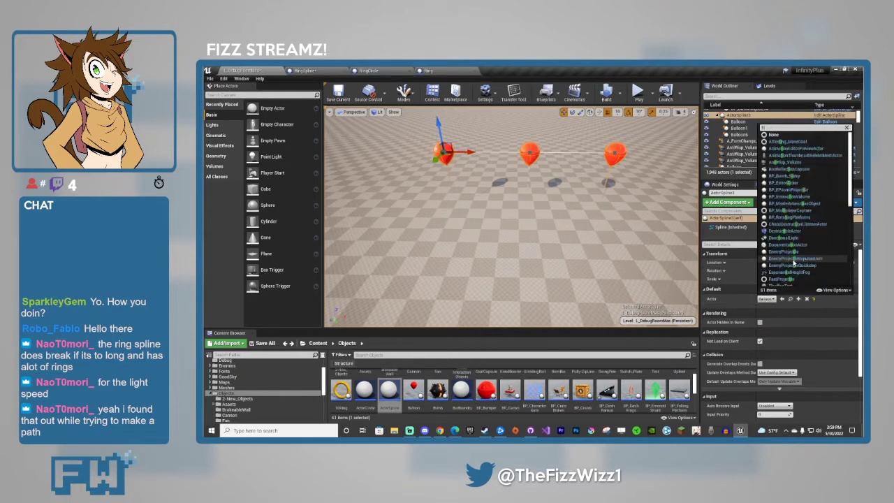
{"action": "key", "text": "BackSpace"}
{"action": "key", "text": "BackSpace"}
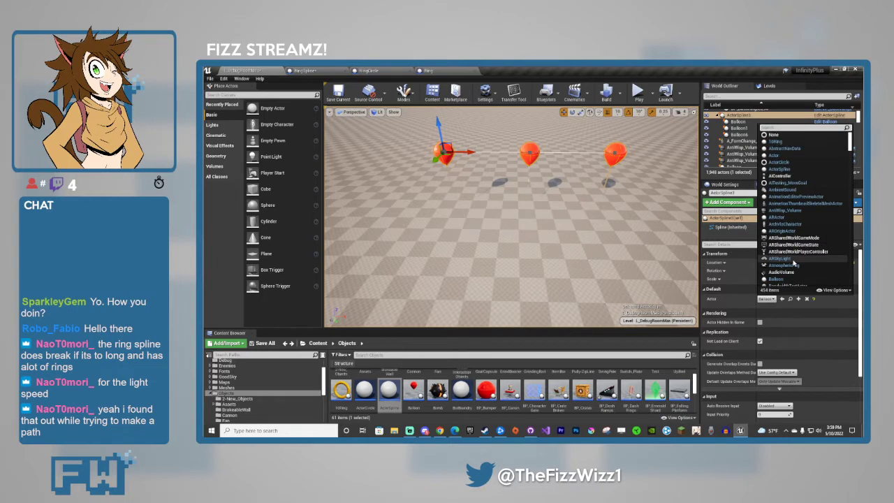
{"action": "type", "text": "ring"}
{"action": "left_click", "coordinate": [779, 251]}
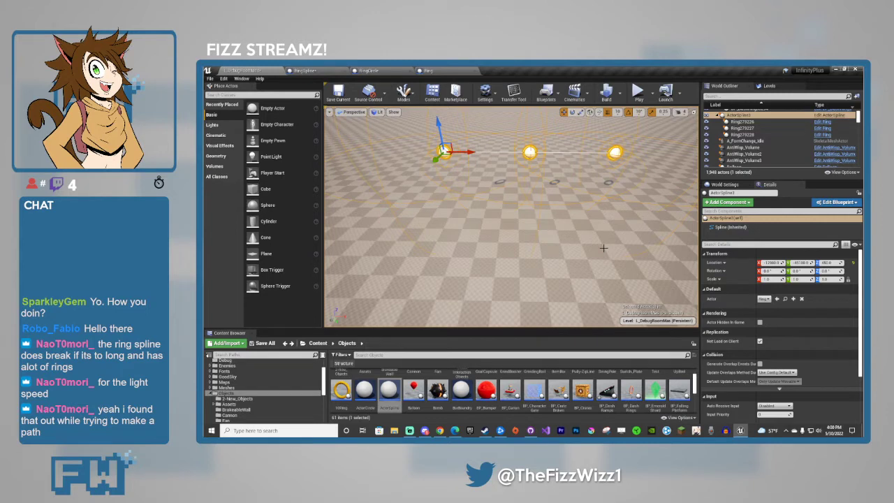
{"action": "left_click", "coordinate": [764, 298]}
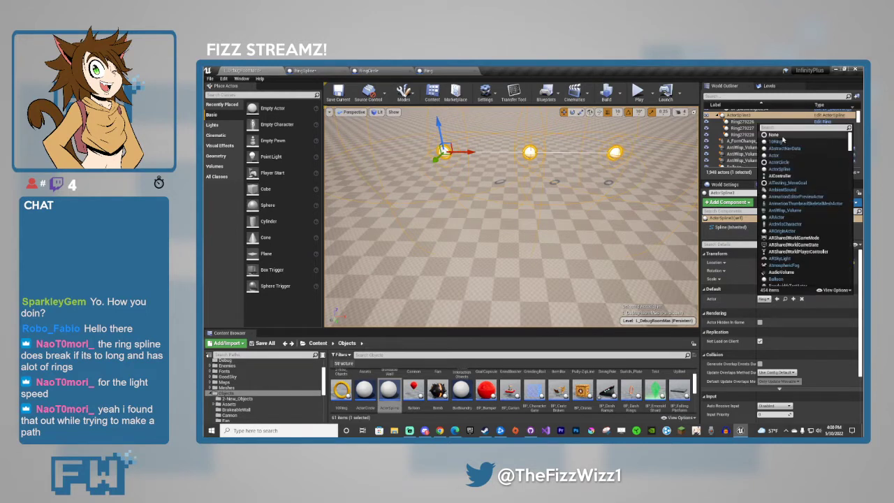
{"action": "left_click", "coordinate": [775, 279]}
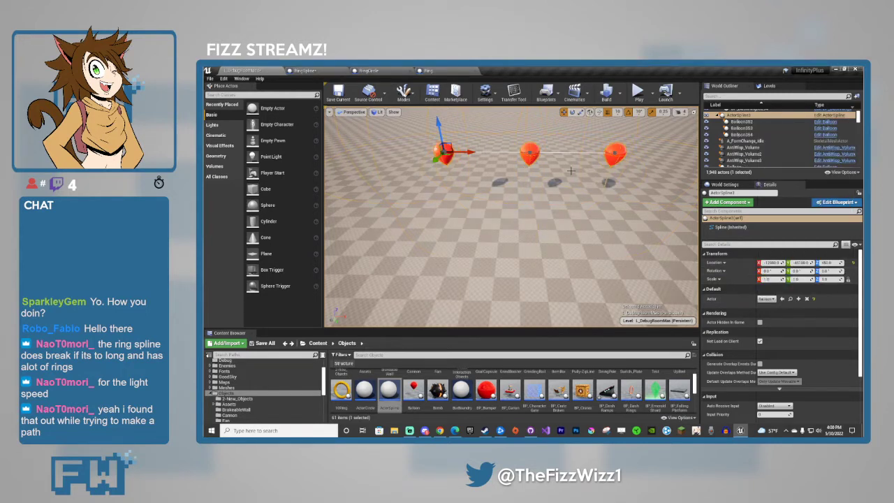
Raise the balloon spline's middle point high above its two end points, shifting it sideways towards the last point.
{"action": "key", "text": "s"}
{"action": "right_click_drag", "start_coordinate": [567, 206], "coordinate": [578, 162]}
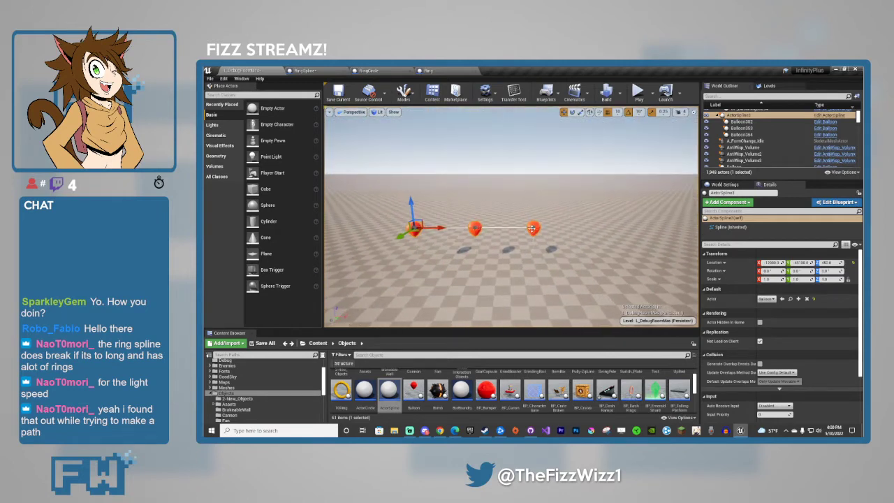
{"action": "left_click", "coordinate": [475, 228]}
{"action": "left_click_drag", "start_coordinate": [474, 227], "coordinate": [524, 123]}
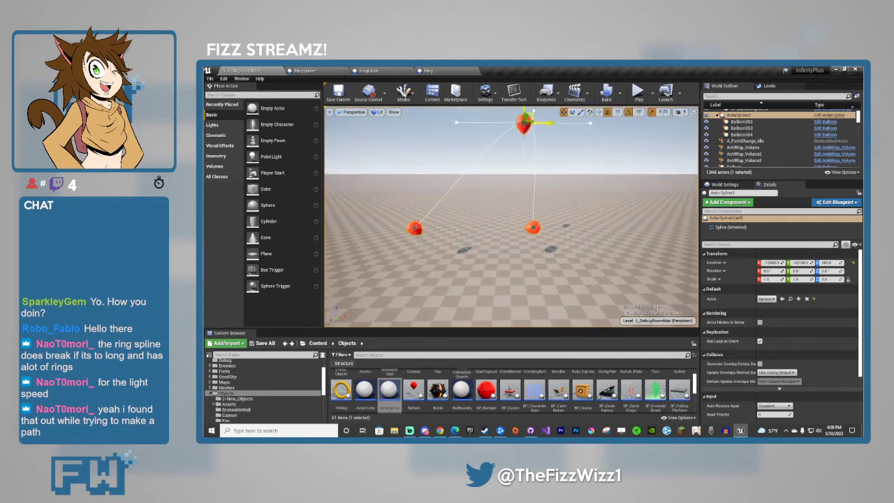
Move the balloon spline's last point farther out from the middle balloon.
{"action": "left_click", "coordinate": [534, 226]}
{"action": "left_click_drag", "start_coordinate": [540, 222], "coordinate": [621, 212]}
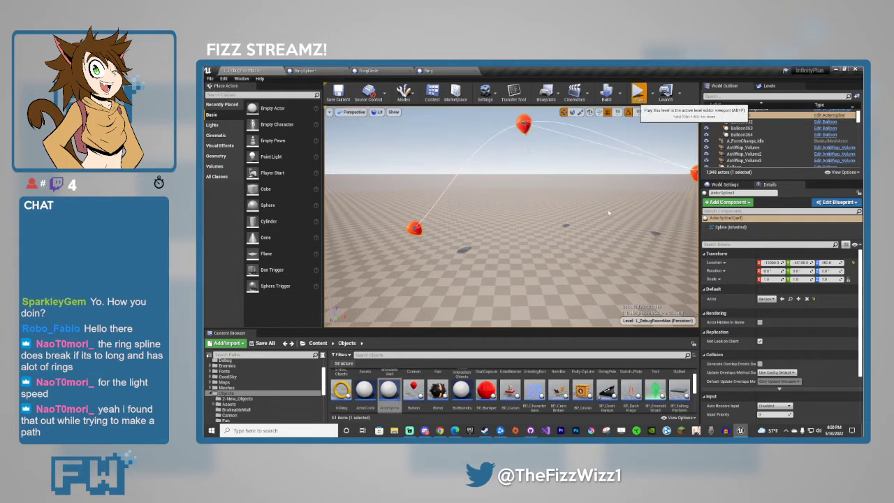
Playtest the level with repeated homing attacks along the balloon spline, and end the session.
{"action": "left_click", "coordinate": [638, 91]}
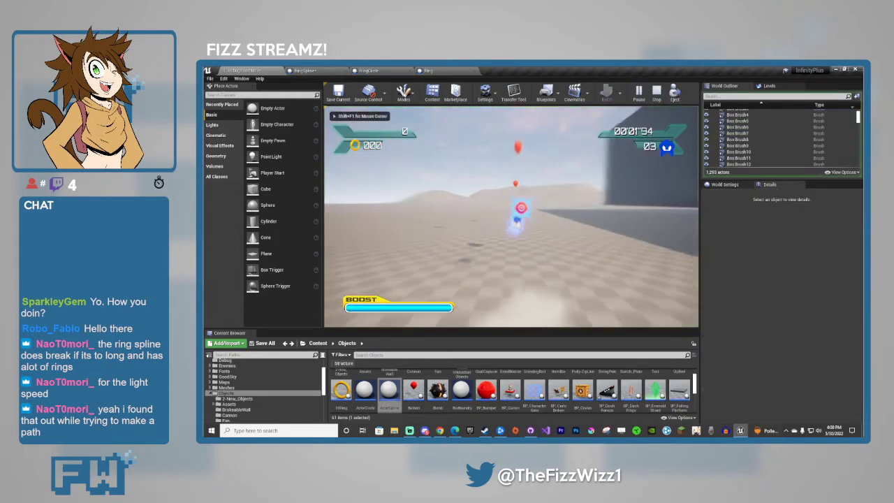
{"action": "key", "text": "space"}
{"action": "key", "text": "space"}
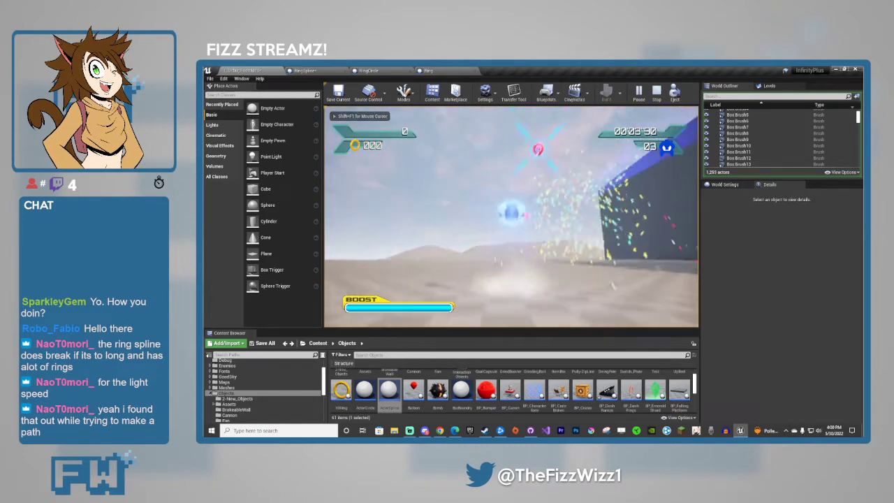
{"action": "key", "text": "space"}
{"action": "key", "text": "space"}
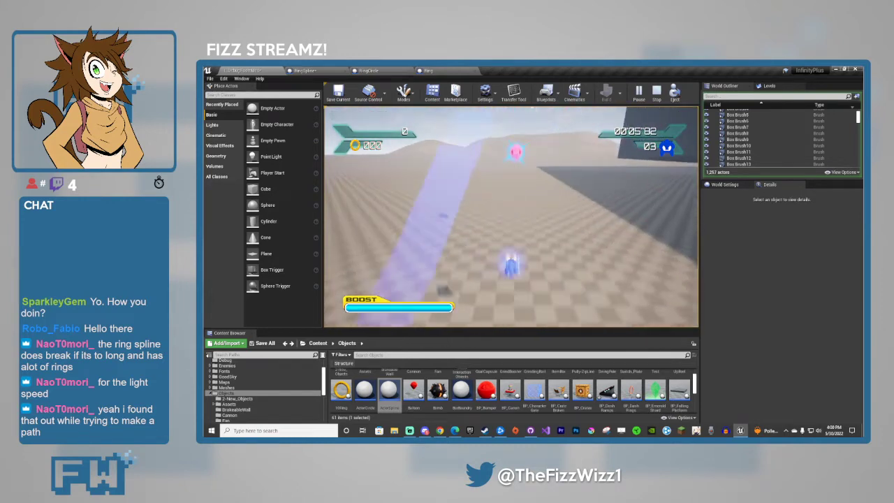
{"action": "key", "text": "space"}
{"action": "key", "text": "space"}
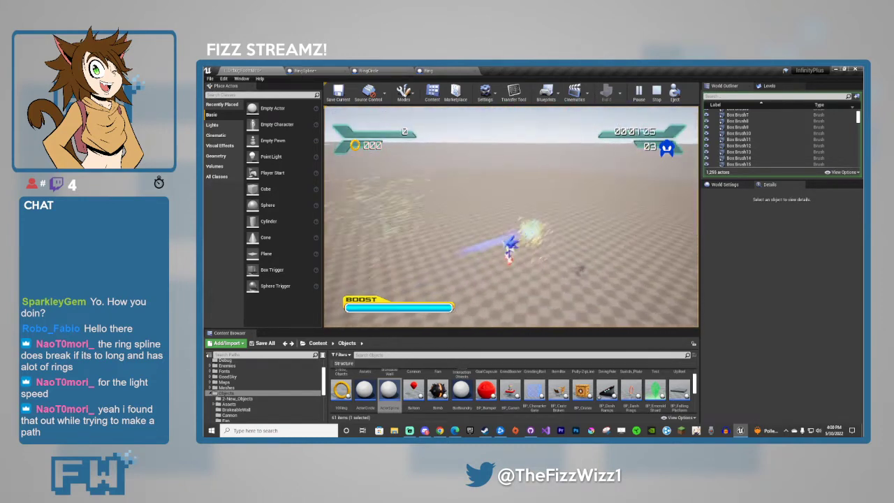
{"action": "key", "text": "Escape"}
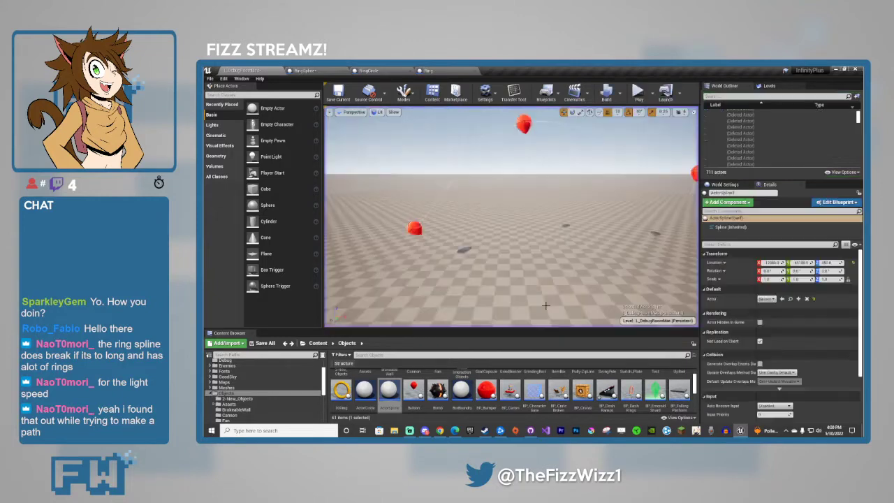
Set the selected spline's Actor class to BP_DashRings in place of the balloons.
{"action": "key", "text": "s"}
{"action": "right_click_drag", "start_coordinate": [511, 218], "coordinate": [526, 258]}
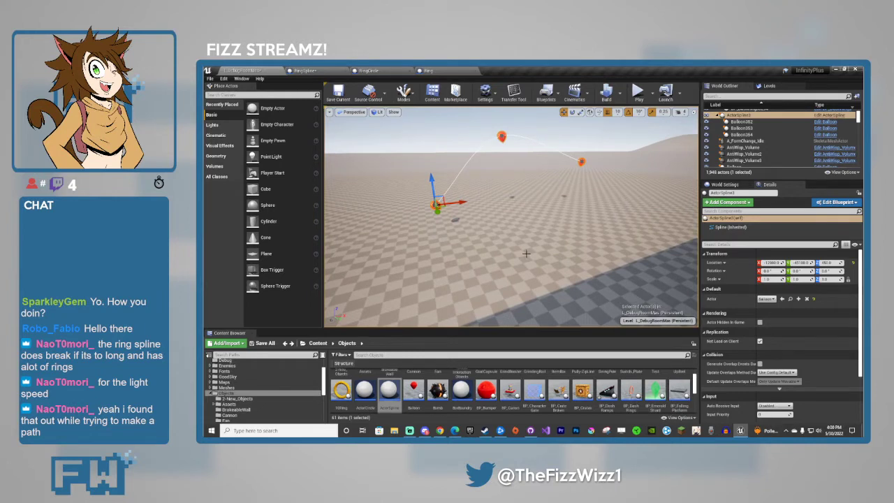
{"action": "left_click", "coordinate": [766, 299]}
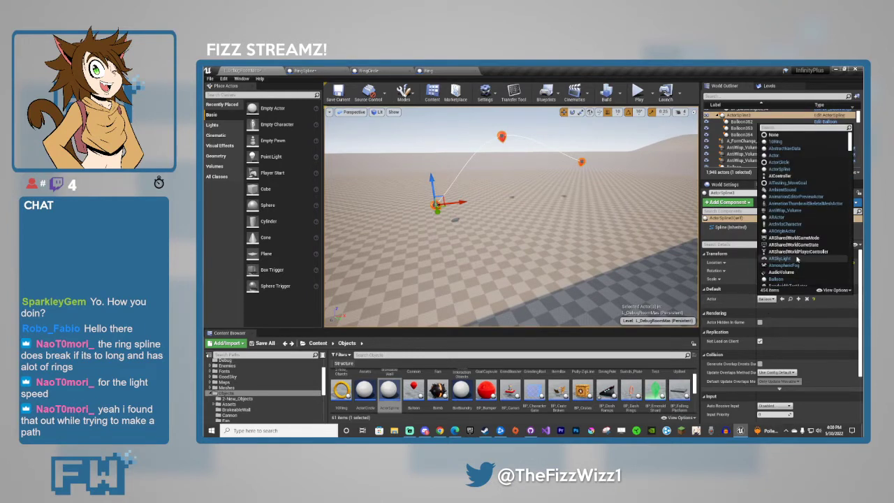
{"action": "type", "text": "ball"}
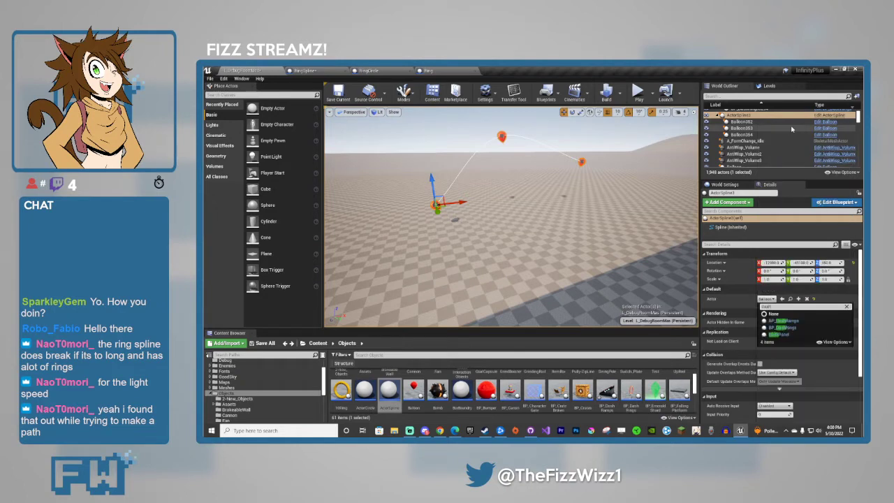
{"action": "left_click", "coordinate": [783, 328]}
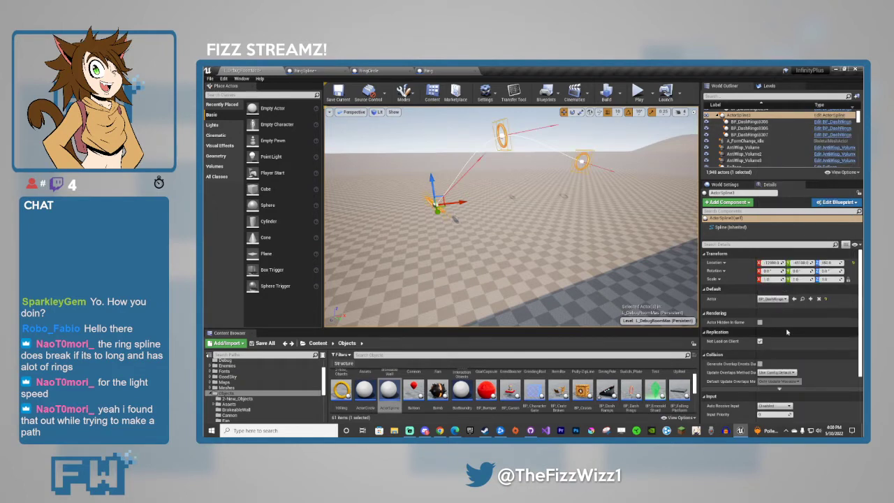
Raise the last point of the dash ring spline slightly above the middle ring.
{"action": "mouse_move", "coordinate": [621, 259]}
{"action": "right_mouse_down"}
{"action": "mouse_move", "coordinate": [581, 242]}
{"action": "mouse_move", "coordinate": [632, 247]}
{"action": "right_mouse_up"}
{"action": "key", "text": "w"}
{"action": "left_click", "coordinate": [493, 133]}
{"action": "right_click_drag", "start_coordinate": [623, 217], "coordinate": [623, 218]}
{"action": "key", "text": "s"}
{"action": "left_click", "coordinate": [605, 201]}
{"action": "left_click_drag", "start_coordinate": [606, 178], "coordinate": [595, 150]}
{"action": "left_click", "coordinate": [501, 174]}
{"action": "left_click", "coordinate": [591, 136]}
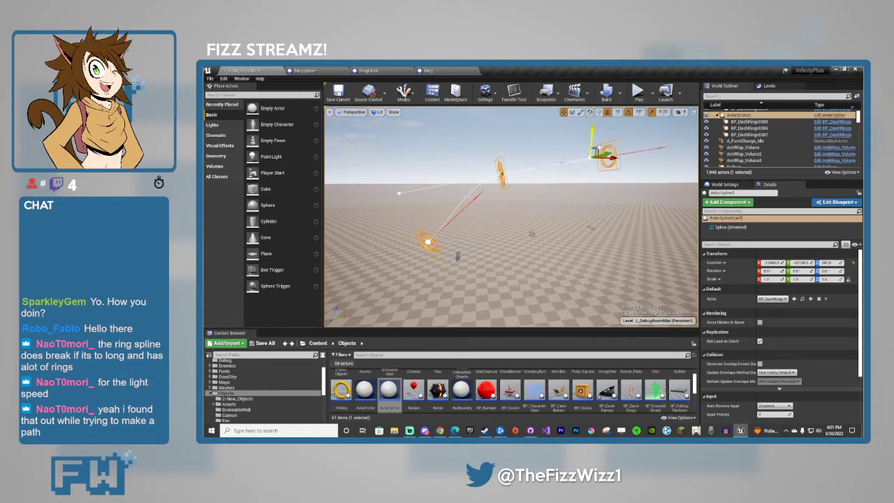
Rotate the spline's first point slightly to adjust its tangent toward the middle ring.
{"action": "left_click", "coordinate": [429, 240]}
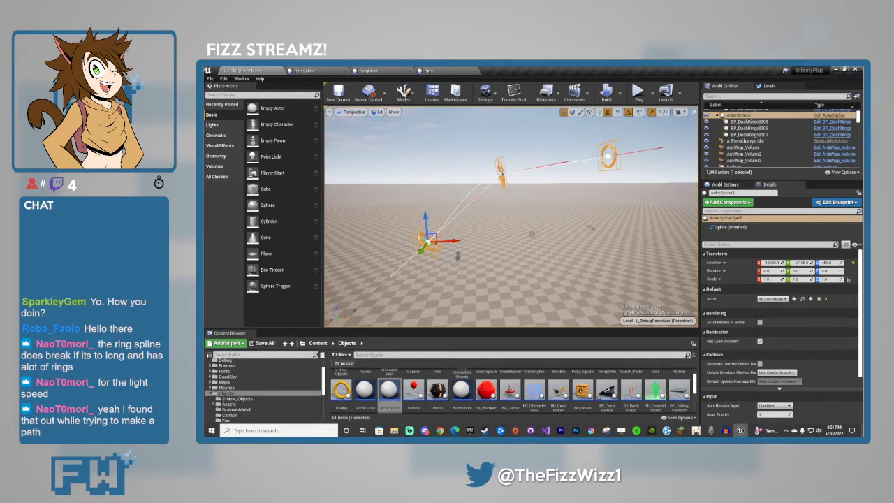
{"action": "left_click", "coordinate": [501, 171]}
{"action": "left_click", "coordinate": [428, 243]}
{"action": "key", "text": "e"}
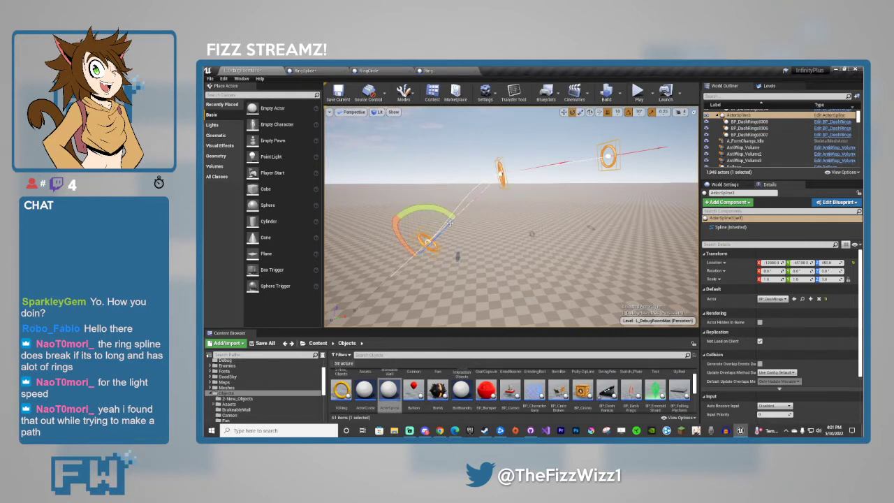
{"action": "left_click_drag", "start_coordinate": [432, 215], "coordinate": [440, 216]}
{"action": "key", "text": "w"}
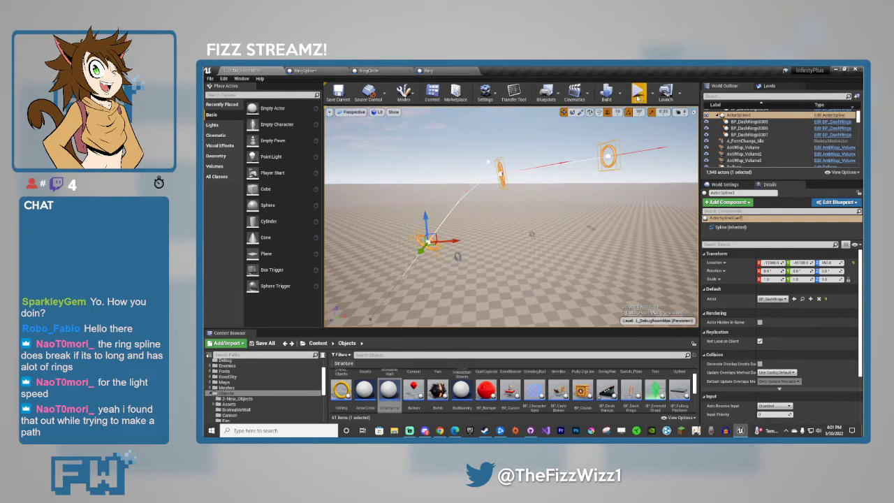
Playtest the character's launch through the dash ring spline, and end the session.
{"action": "key", "text": "alt+p"}
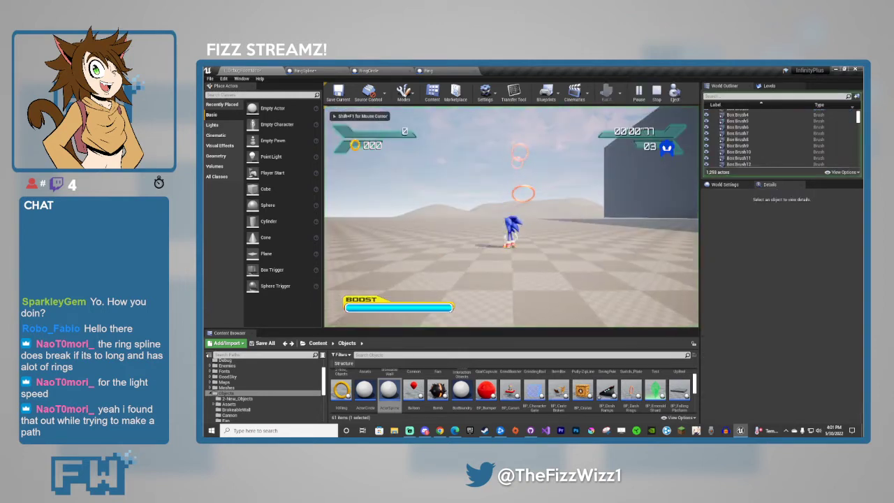
{"action": "key", "text": "w"}
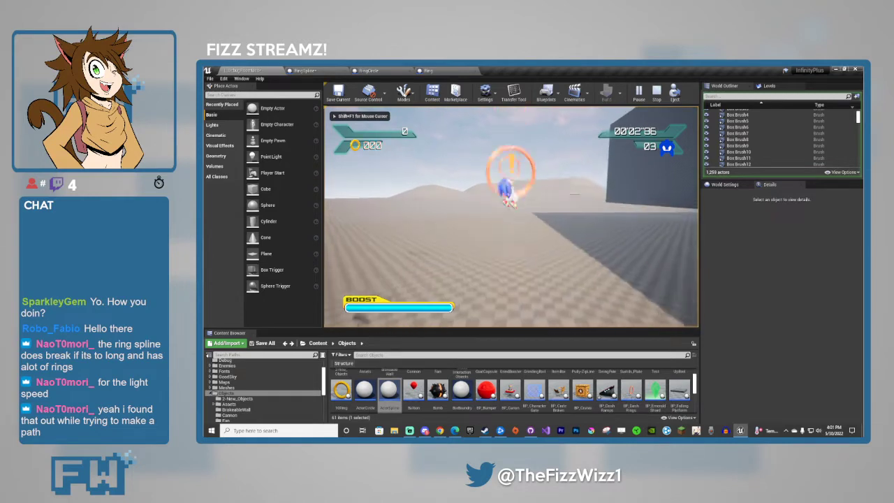
{"action": "key", "text": "s"}
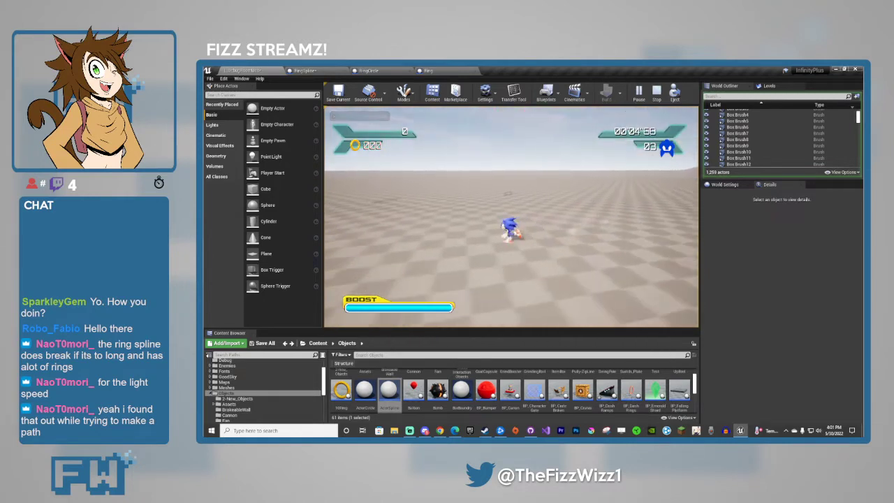
{"action": "key", "text": "Escape"}
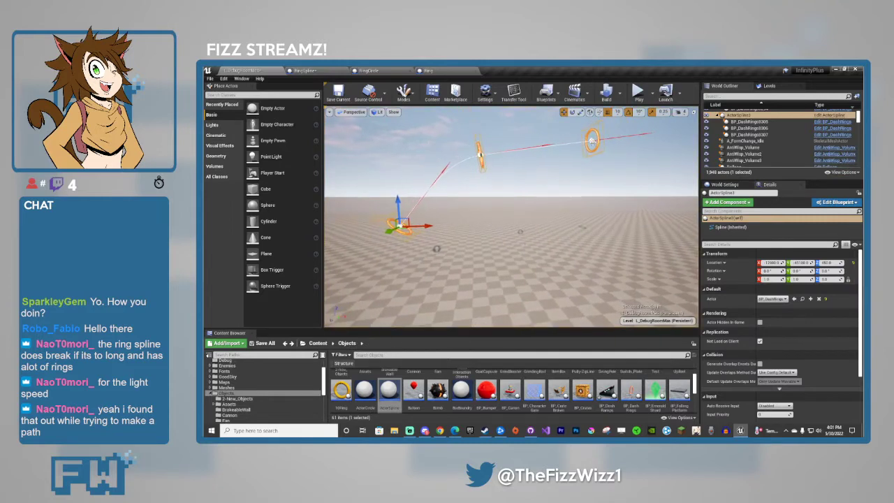
Move the spline's last ring point closer to the middle ring.
{"action": "left_click", "coordinate": [592, 140]}
{"action": "left_click_drag", "start_coordinate": [612, 143], "coordinate": [542, 124]}
{"action": "left_click_drag", "start_coordinate": [576, 149], "coordinate": [585, 147]}
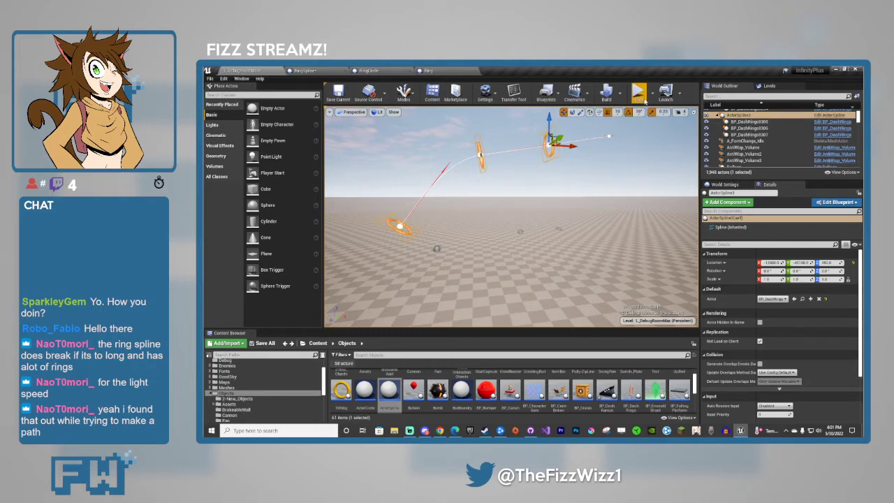
Playtest the dash rings with the shortened spacing between the last two, and stop playing.
{"action": "left_click", "coordinate": [525, 248]}
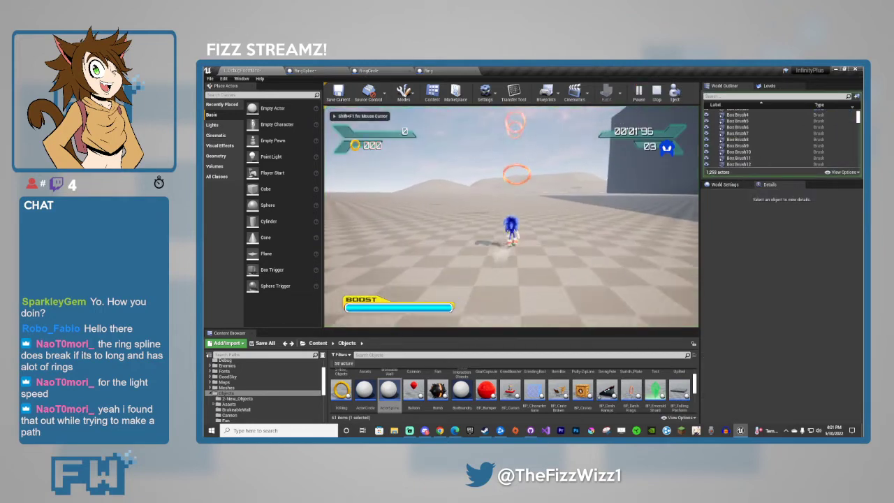
{"action": "key", "text": "w"}
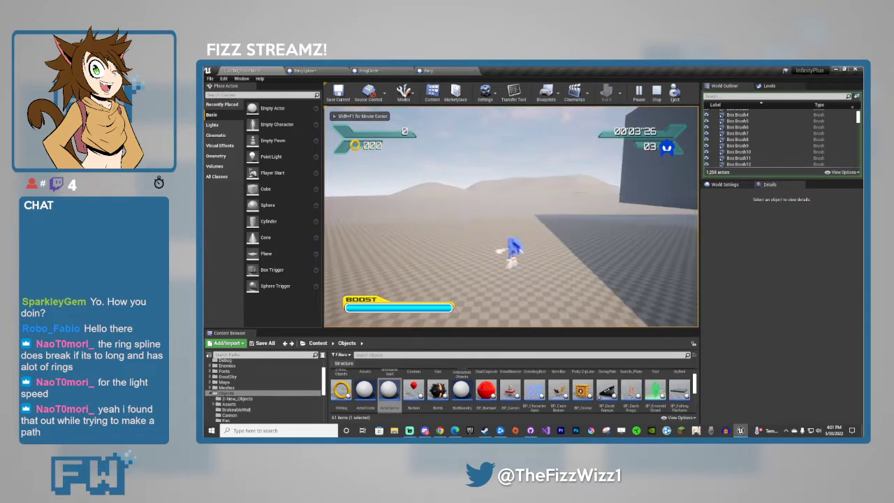
{"action": "key", "text": "Escape"}
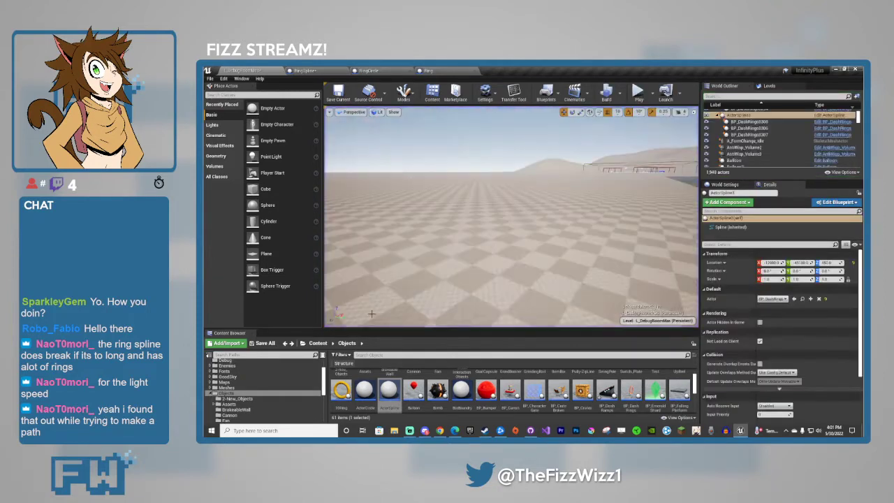
Place a standalone BP_DashRings actor beyond the end of the ring spline and raise it to the rings' height.
{"action": "key", "text": "f"}
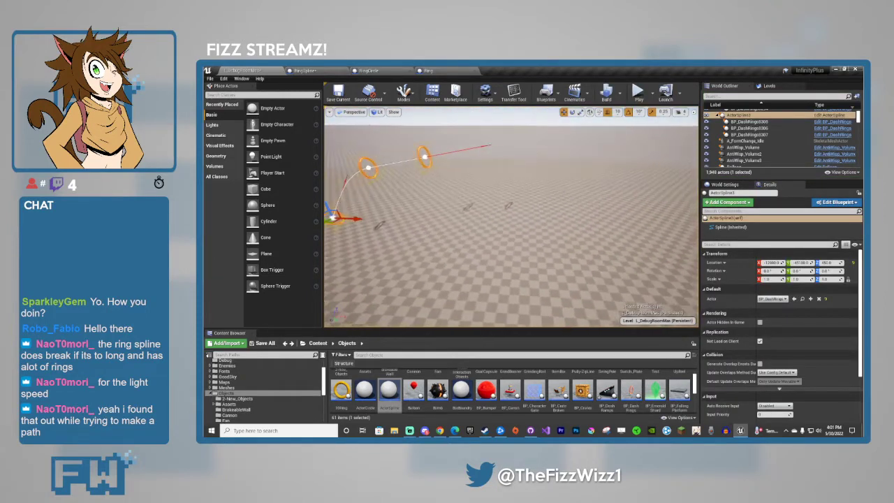
{"action": "key", "text": "w"}
{"action": "mouse_move", "coordinate": [523, 260]}
{"action": "right_mouse_down"}
{"action": "mouse_move", "coordinate": [503, 263]}
{"action": "mouse_move", "coordinate": [524, 260]}
{"action": "right_mouse_up"}
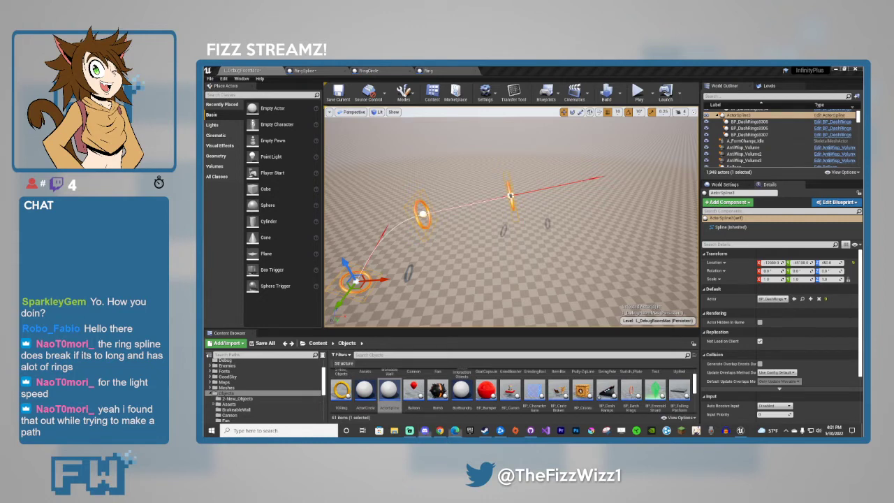
{"action": "scroll", "coordinate": [479, 398], "scroll_direction": "up", "scroll_amount": 2}
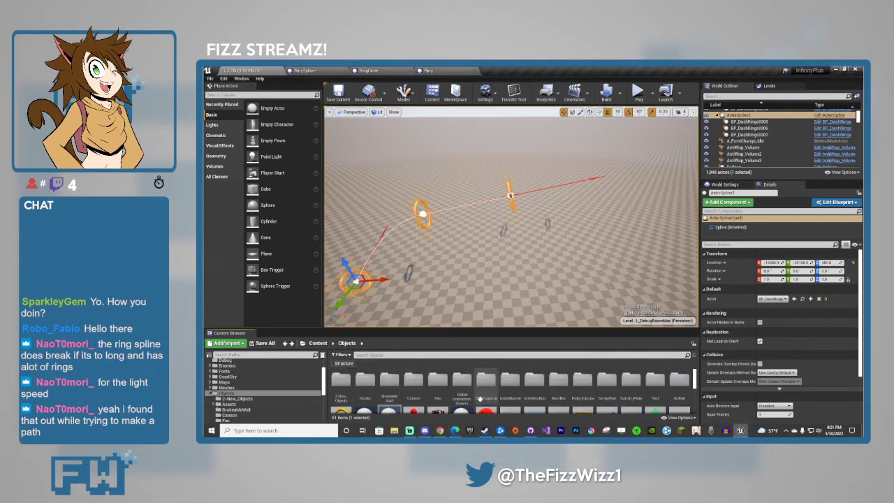
{"action": "scroll", "coordinate": [480, 398], "scroll_direction": "down", "scroll_amount": 3}
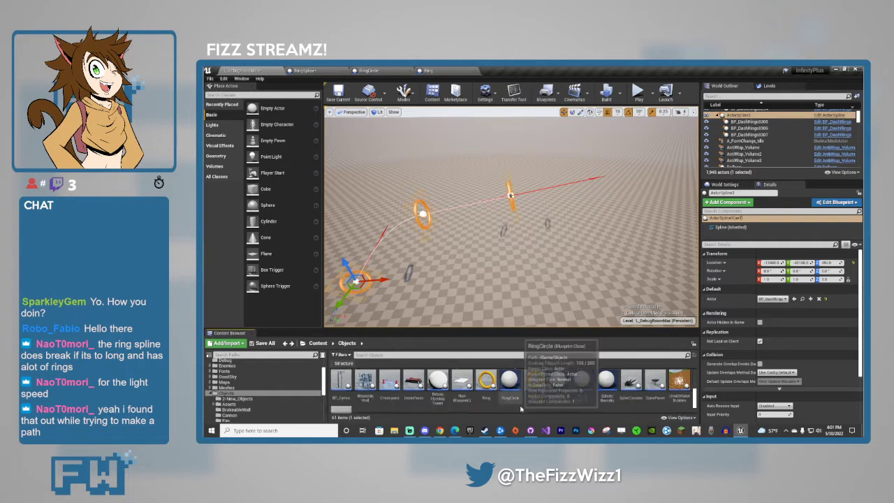
{"action": "scroll", "coordinate": [653, 397], "scroll_direction": "up", "scroll_amount": 3}
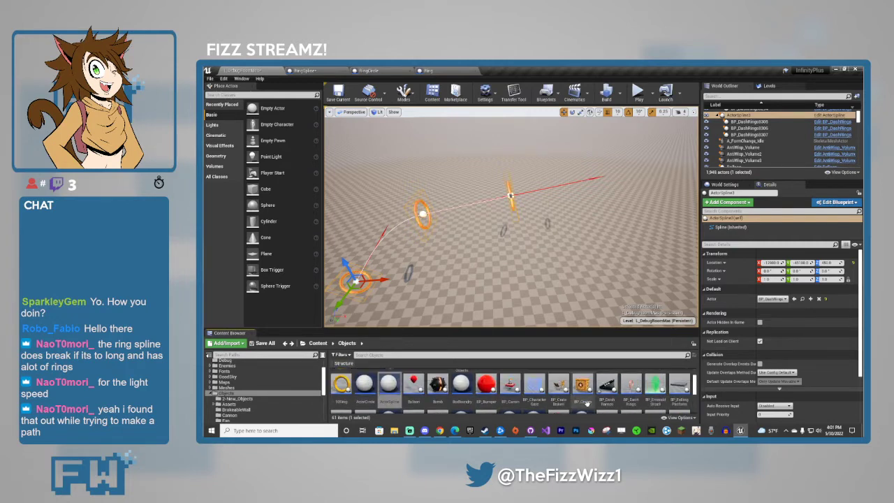
{"action": "left_click_drag", "start_coordinate": [631, 388], "coordinate": [561, 286]}
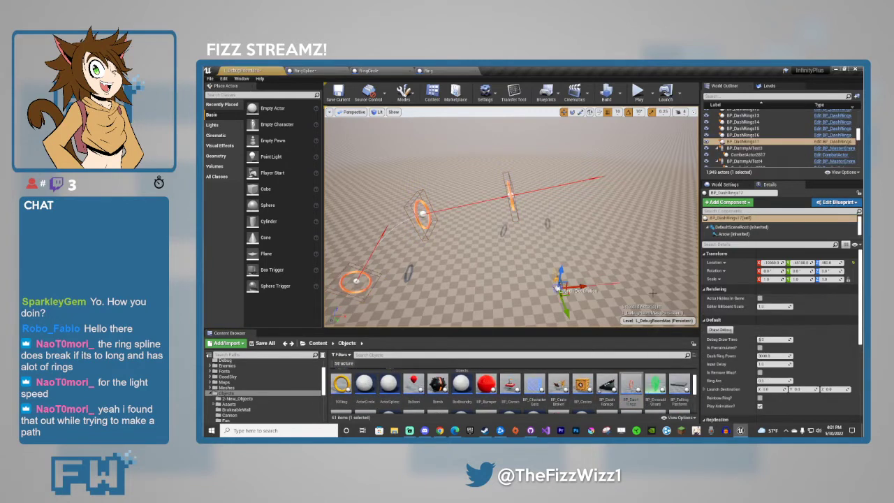
{"action": "right_click_drag", "start_coordinate": [561, 287], "coordinate": [405, 293]}
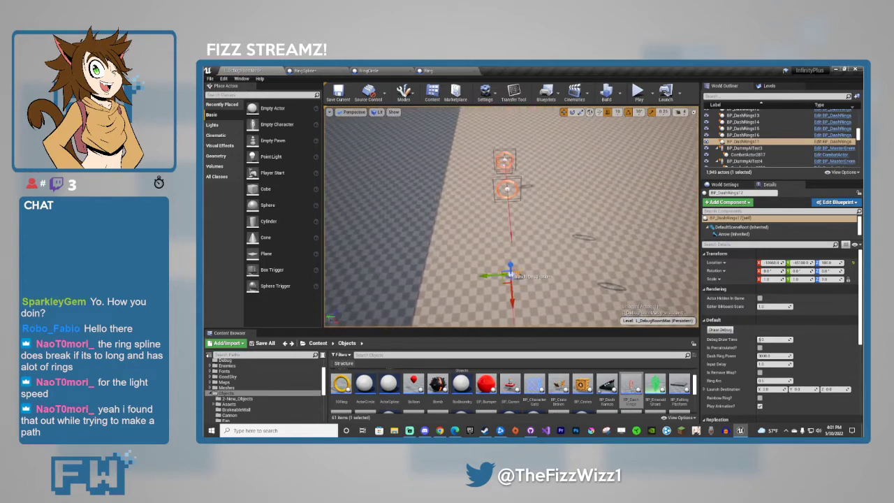
{"action": "left_click_drag", "start_coordinate": [511, 265], "coordinate": [510, 200]}
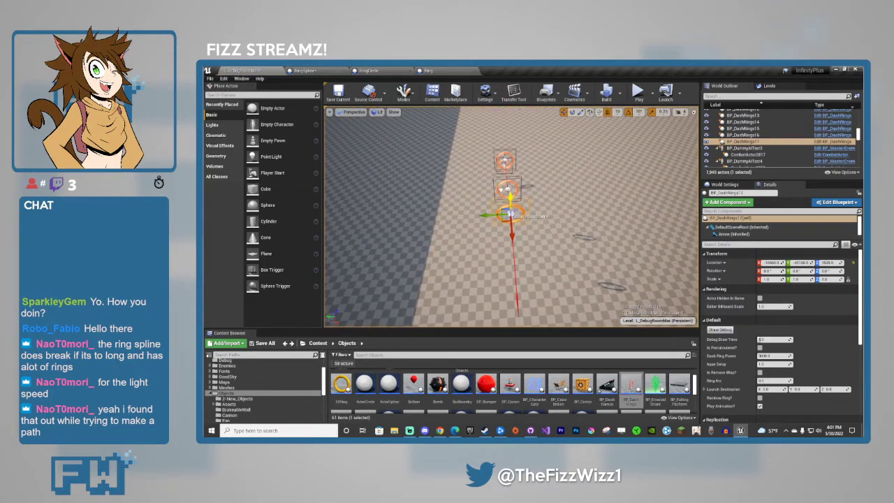
Move the new dash ring's launch destination ahead and above it, and enable Is Precalculated with its debug trajectory drawn.
{"action": "right_click_drag", "start_coordinate": [547, 259], "coordinate": [664, 220]}
{"action": "left_click_drag", "start_coordinate": [502, 183], "coordinate": [661, 154]}
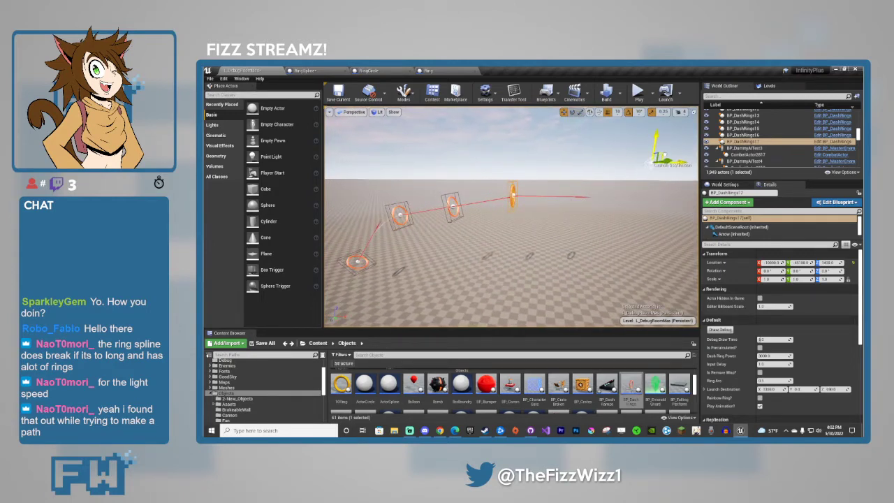
{"action": "left_click", "coordinate": [760, 347]}
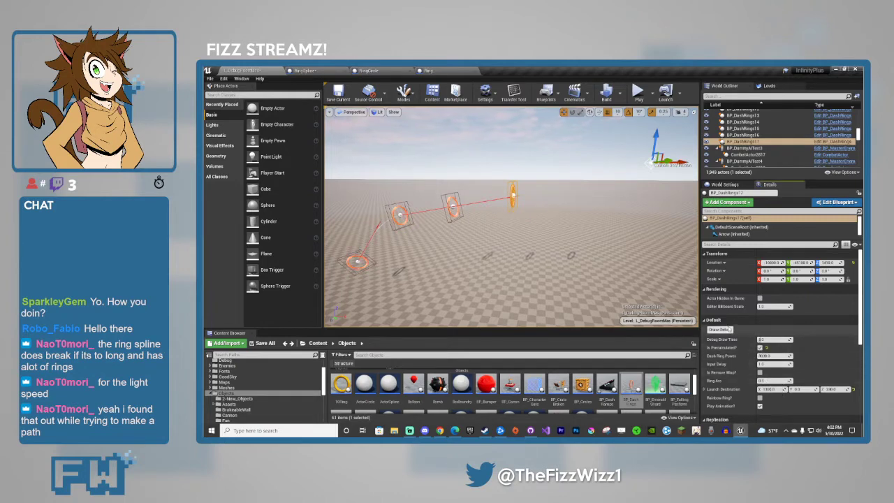
{"action": "left_click", "coordinate": [720, 329]}
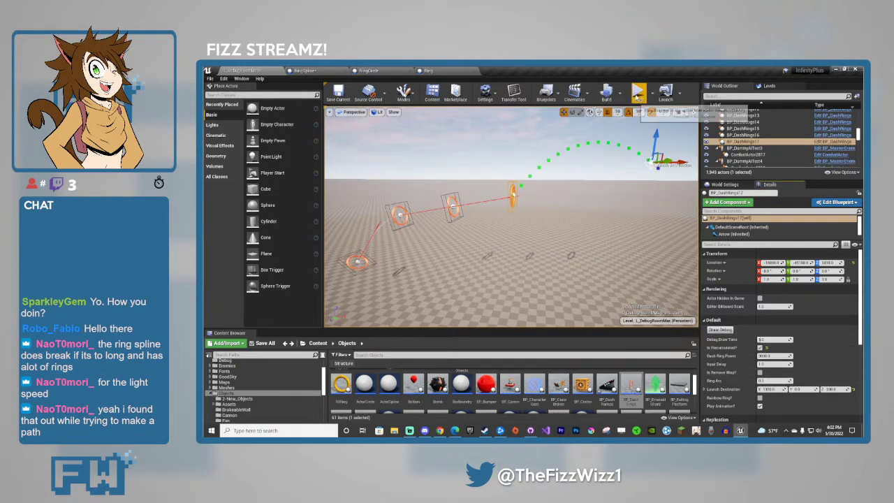
Playtest the level with the precalculated dash ring, and end the session.
{"action": "key", "text": "alt+p"}
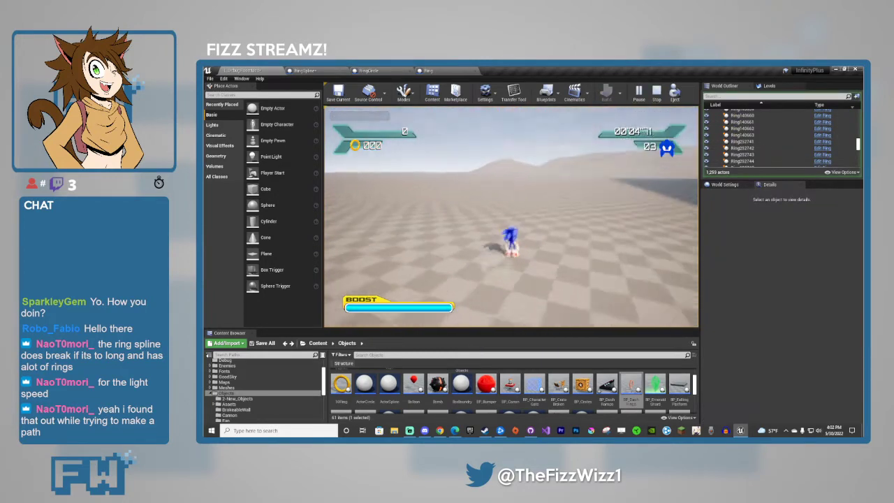
{"action": "key", "text": "Escape"}
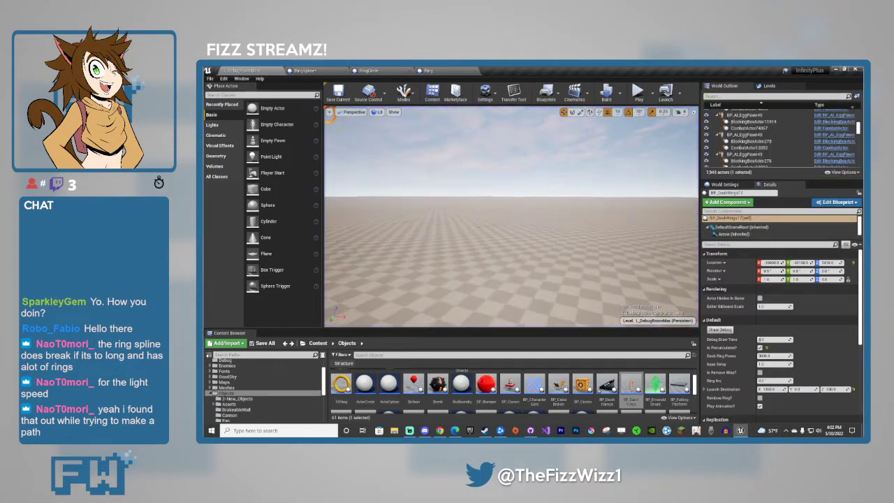
Delete the dash ring actor spline and the standalone precalculated dash ring beyond its end.
{"action": "right_click_drag", "start_coordinate": [505, 226], "coordinate": [482, 225]}
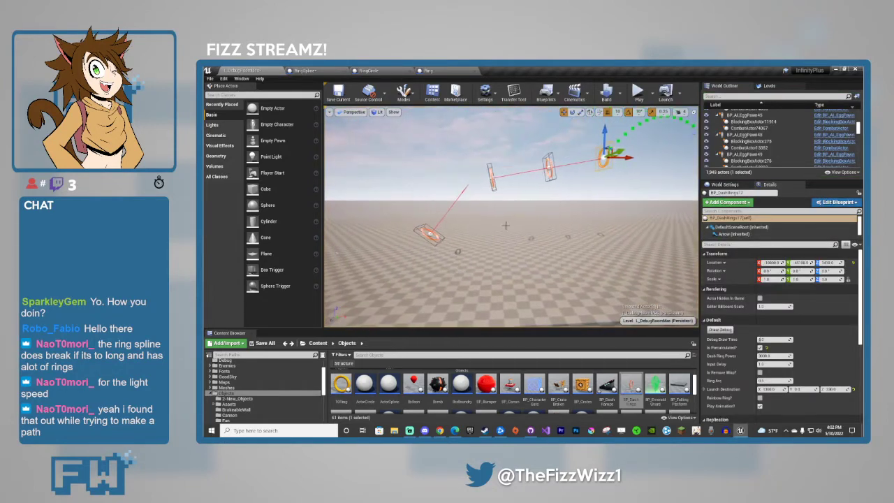
{"action": "left_click", "coordinate": [539, 181]}
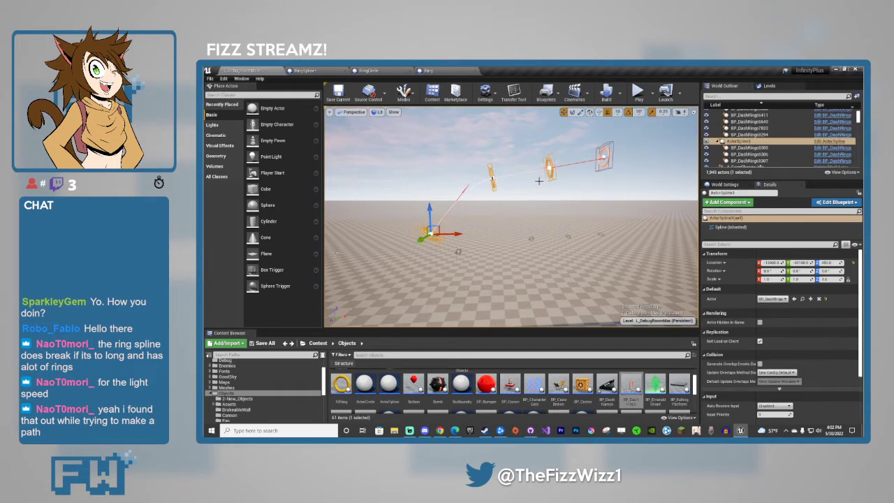
{"action": "key", "text": "Delete"}
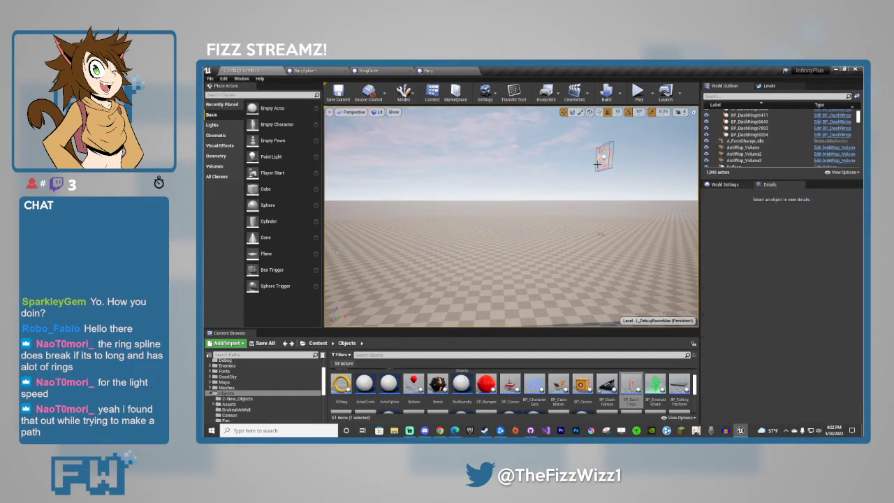
{"action": "left_click", "coordinate": [605, 157]}
{"action": "key", "text": "Delete"}
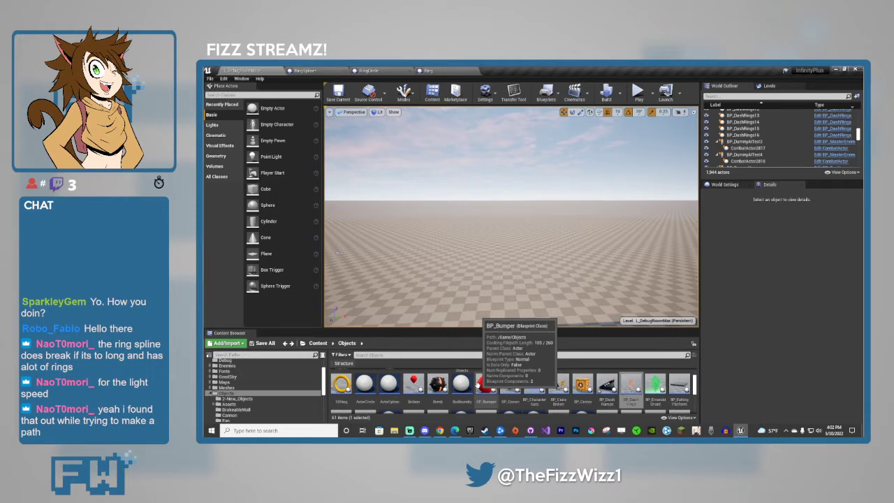
Close all the blueprint editor tabs that follow the level editor's tab.
{"action": "right_click", "coordinate": [255, 70]}
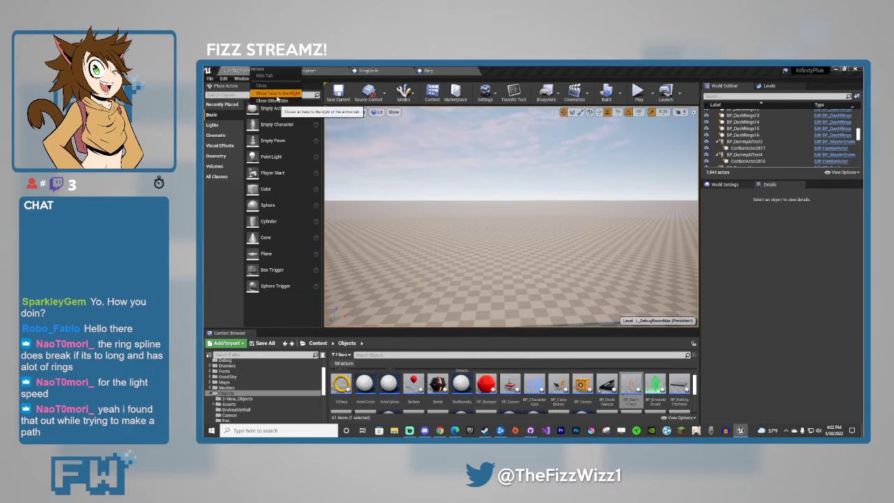
{"action": "left_click", "coordinate": [278, 94]}
{"action": "left_click", "coordinate": [488, 151]}
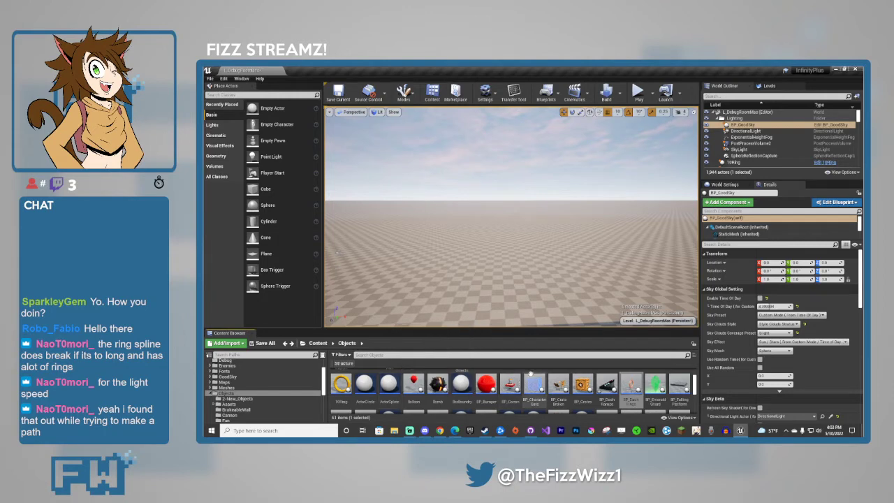
Place a BP_Bumper actor above the open checkered floor of the debug level.
{"action": "left_click_drag", "start_coordinate": [485, 385], "coordinate": [520, 235]}
{"action": "key", "text": "w"}
{"action": "mouse_move", "coordinate": [549, 259]}
{"action": "right_mouse_down"}
{"action": "mouse_move", "coordinate": [554, 277]}
{"action": "mouse_move", "coordinate": [547, 234]}
{"action": "mouse_move", "coordinate": [548, 264]}
{"action": "right_mouse_up"}
{"action": "key", "text": "w"}
{"action": "key", "text": "e"}
Playtest the newly placed bumper by running up to it and jumping, and end the session.
{"action": "left_click", "coordinate": [639, 97]}
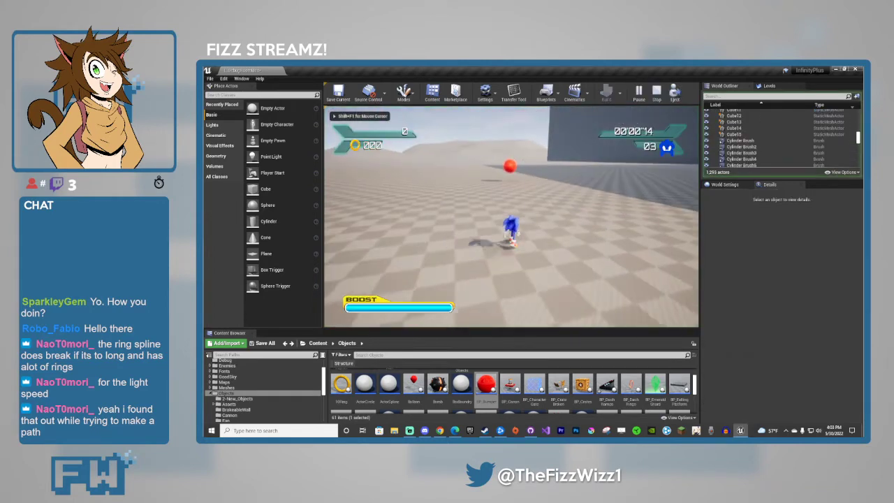
{"action": "key", "text": "space"}
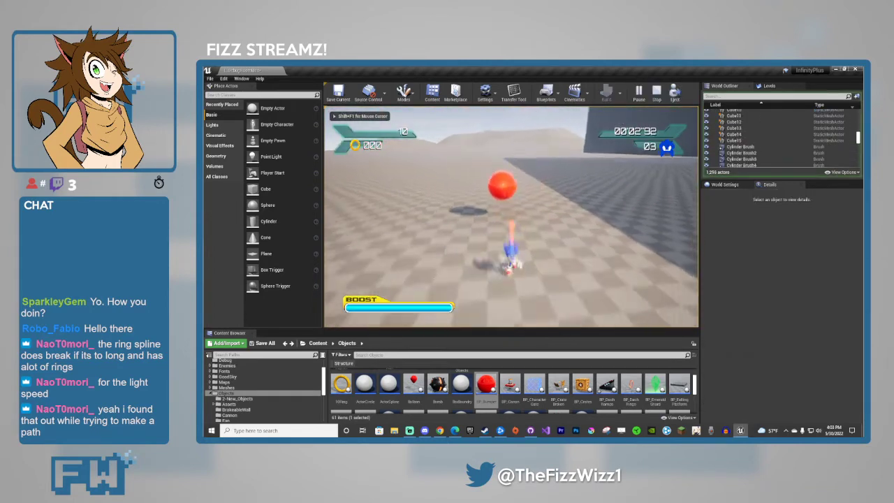
{"action": "key", "text": "Escape"}
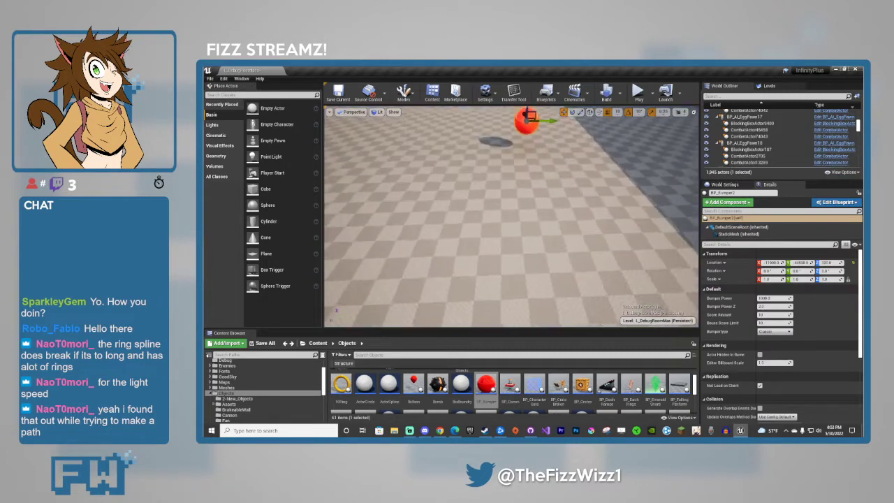
Move the bumper to another spot on the open floor and bring the viewpoint level in front of it.
{"action": "right_click_drag", "start_coordinate": [627, 157], "coordinate": [538, 158]}
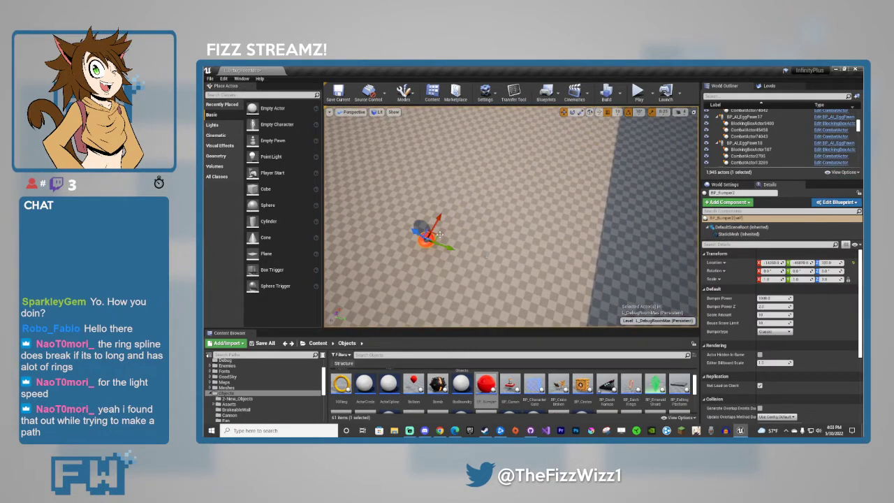
{"action": "right_click_drag", "start_coordinate": [665, 282], "coordinate": [660, 210]}
{"action": "key", "text": "w"}
{"action": "key", "text": "s"}
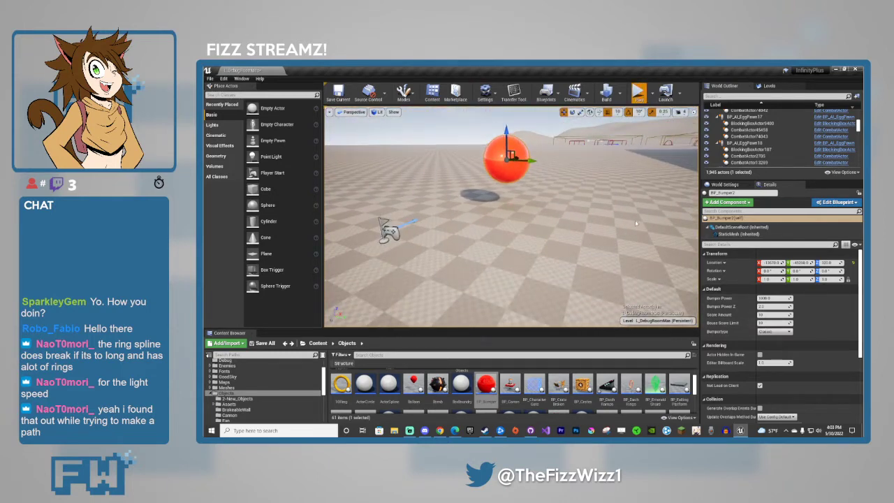
Playtest the repositioned bumper by bouncing off it repeatedly with jumps and homing attacks, and stop playing.
{"action": "left_click", "coordinate": [638, 93]}
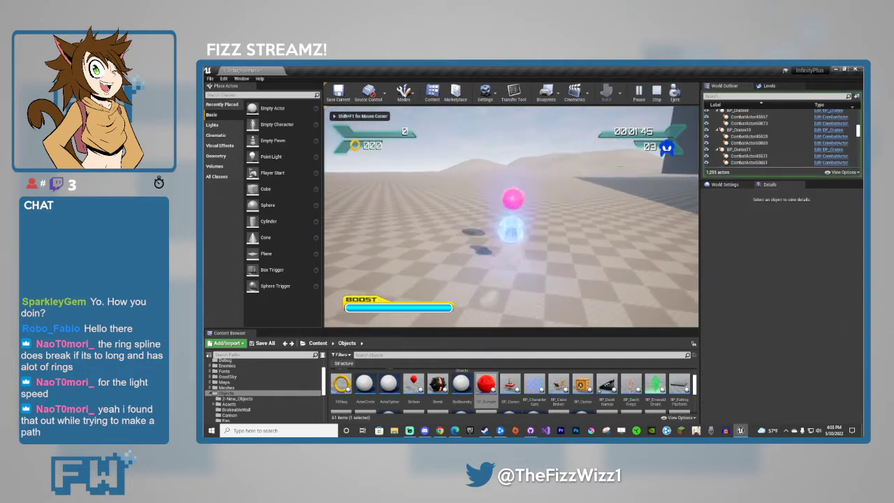
{"action": "key", "text": "space"}
{"action": "key", "text": "space"}
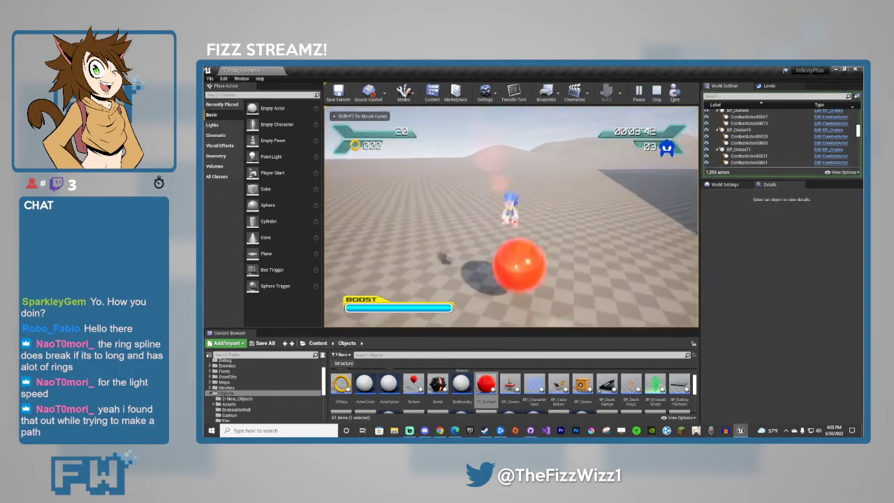
{"action": "key", "text": "space"}
{"action": "key", "text": "space"}
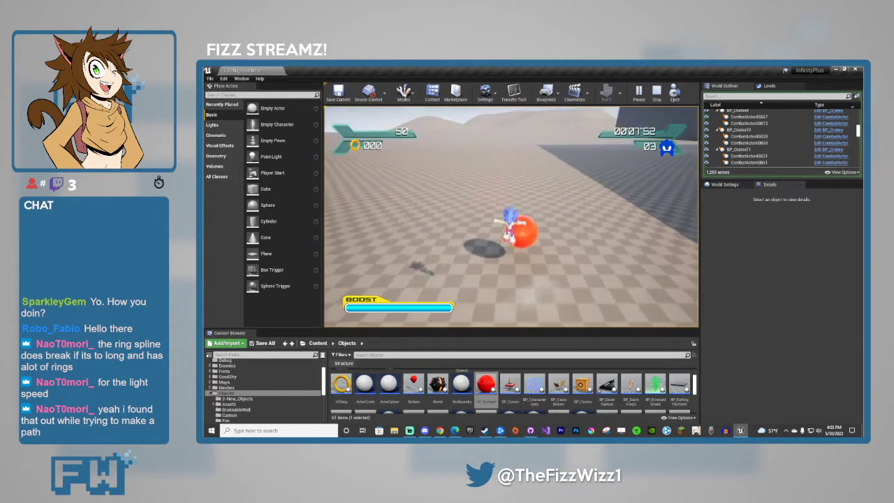
{"action": "key", "text": "Escape"}
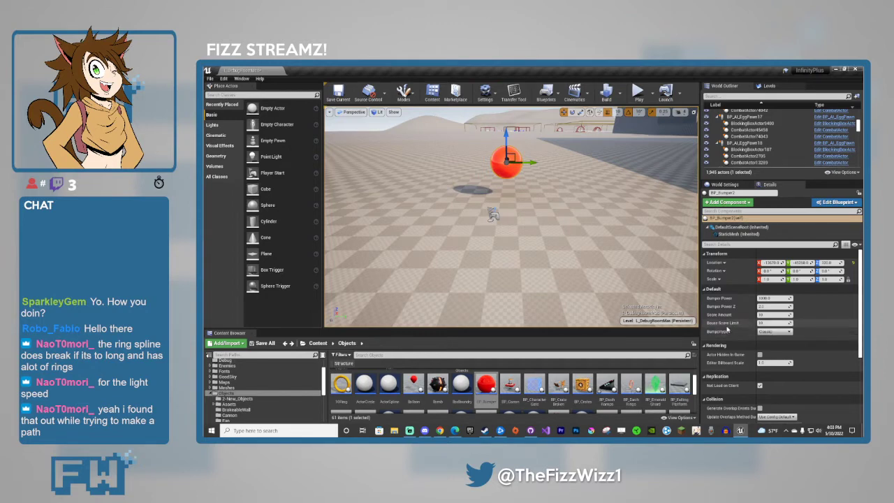
Switch the Bumpertype to the star-decorated model to inspect it, and return it to the plain red ball.
{"action": "left_click", "coordinate": [774, 331]}
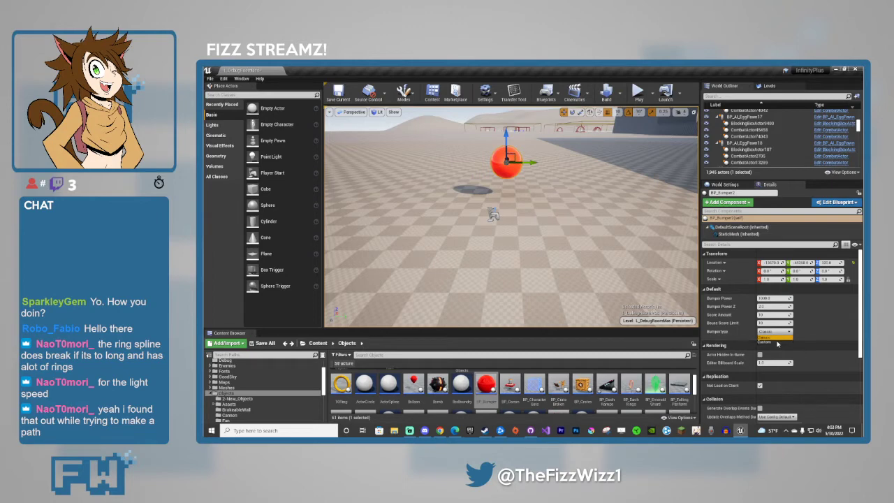
{"action": "left_click", "coordinate": [778, 342]}
{"action": "right_click_drag", "start_coordinate": [512, 216], "coordinate": [428, 212]}
{"action": "left_click", "coordinate": [790, 332]}
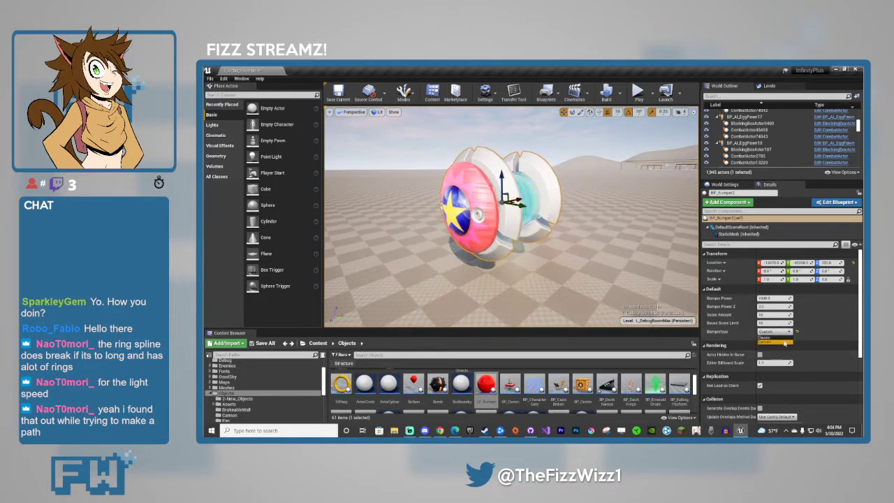
{"action": "left_click", "coordinate": [775, 341]}
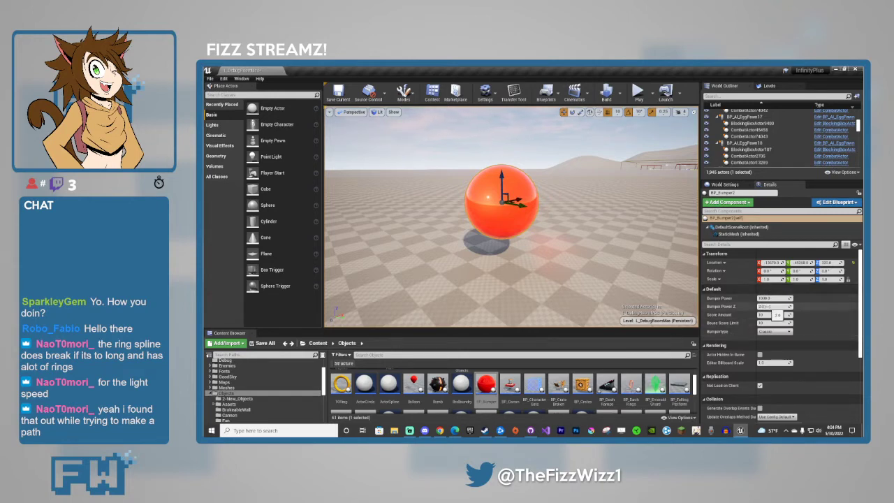
Set the bumper's Bumper Power Z to 1000, playtest the launch, and end the session.
{"action": "left_click", "coordinate": [769, 306]}
{"action": "left_click", "coordinate": [638, 93]}
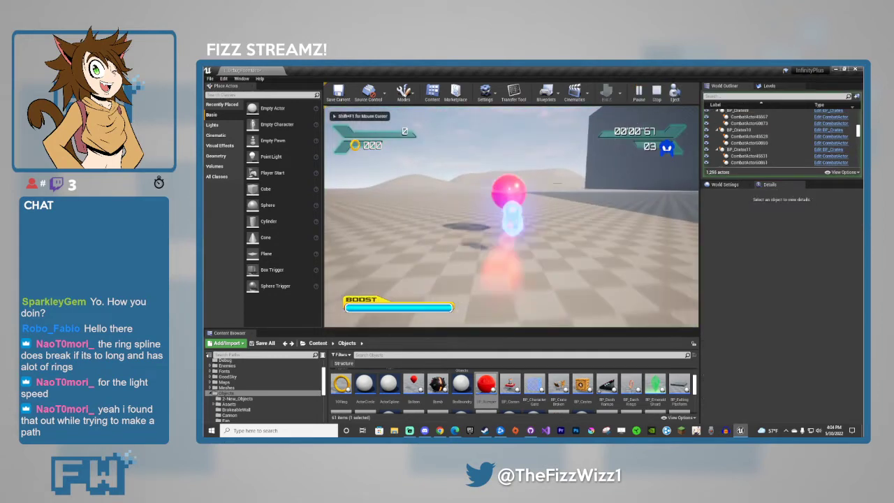
{"action": "key", "text": "w"}
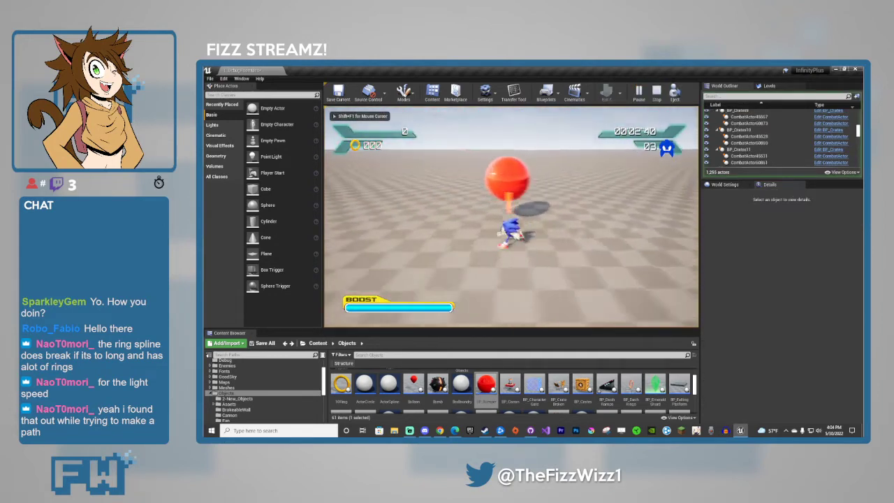
{"action": "key", "text": "space"}
{"action": "key", "text": "space"}
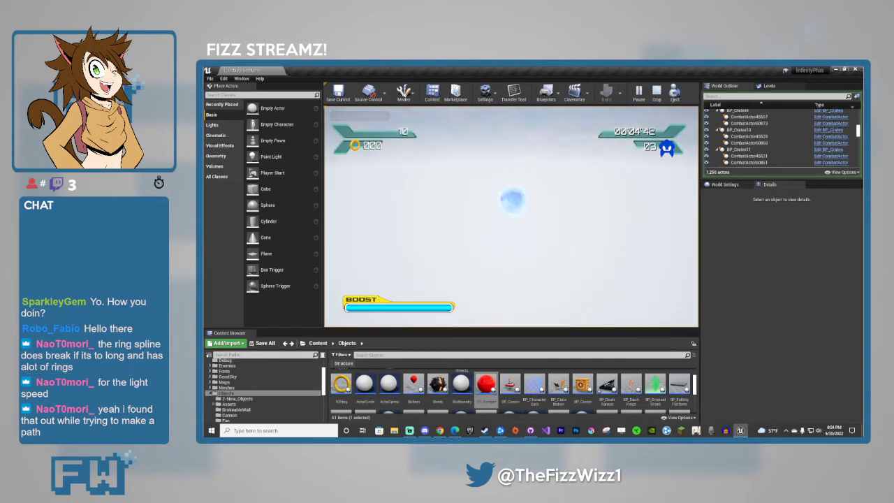
{"action": "key", "text": "shift+F1"}
{"action": "key", "text": "Escape"}
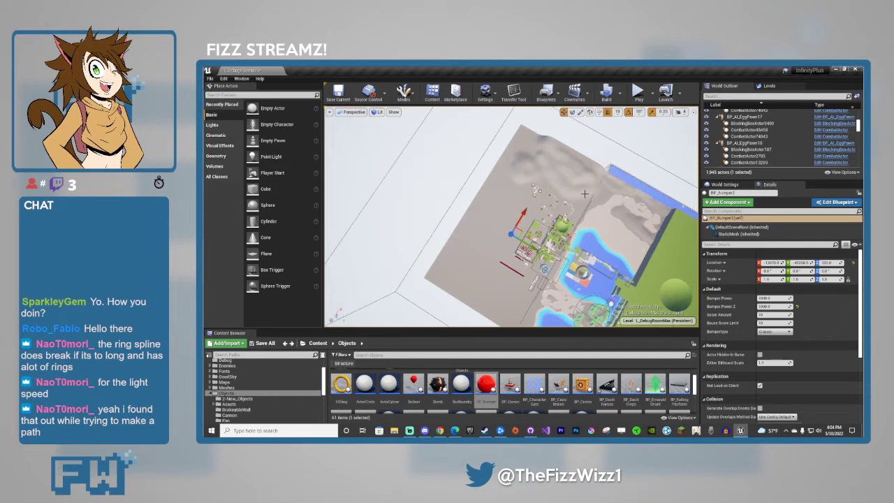
Restore Bumper Power Z to 2, set Bumper Power to 5000, and playtest the bumper.
{"action": "right_click_drag", "start_coordinate": [555, 230], "coordinate": [554, 154]}
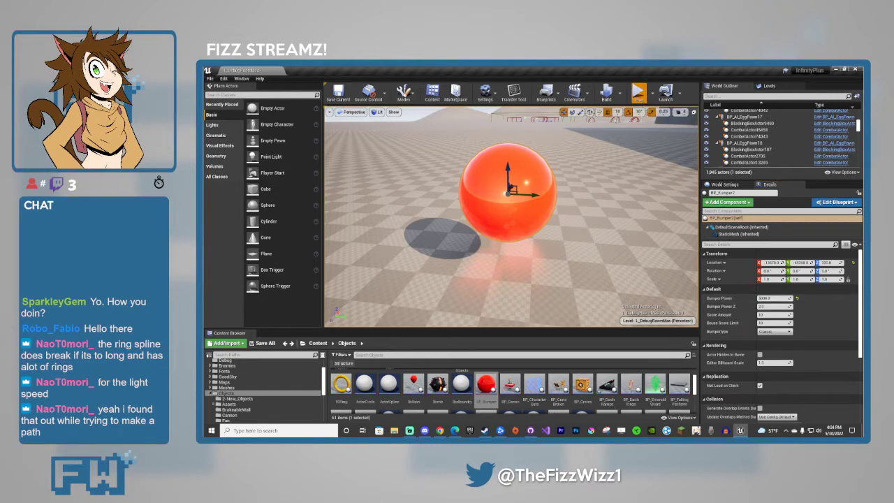
{"action": "left_click", "coordinate": [581, 234]}
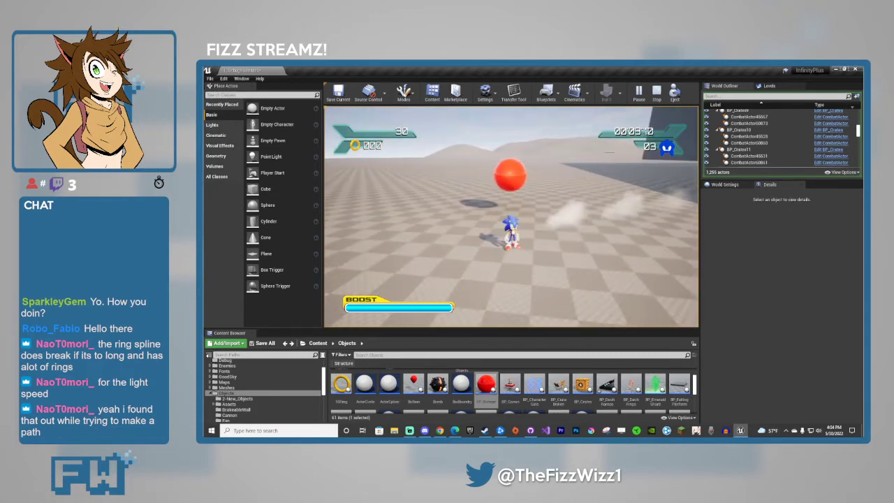
{"action": "key", "text": "Escape"}
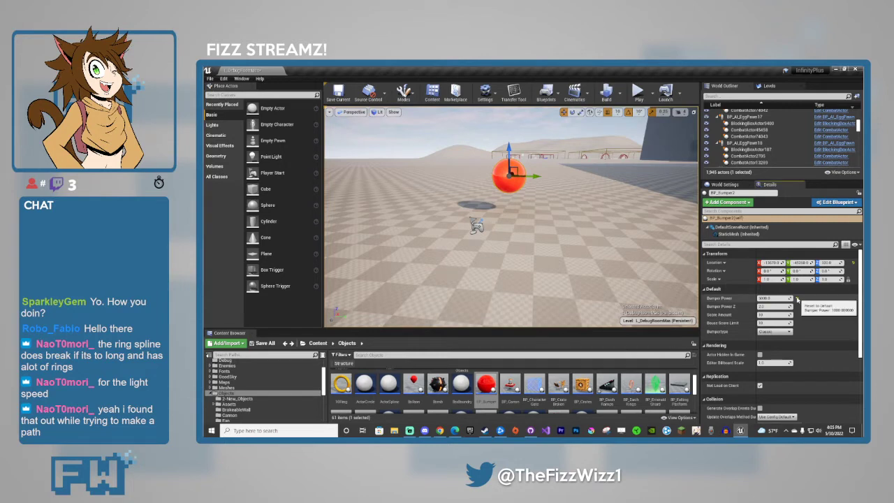
Reset Bumper Power to its default and delete the bumper from the level.
{"action": "key", "text": "f"}
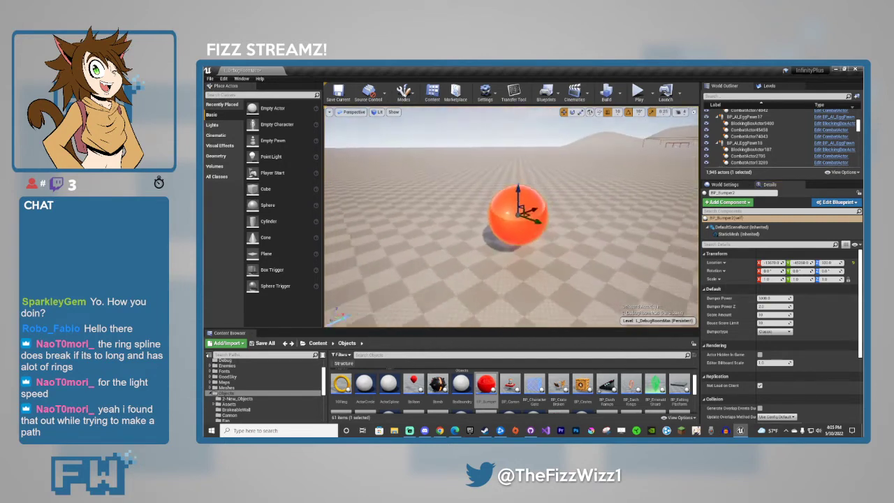
{"action": "right_click_drag", "start_coordinate": [592, 257], "coordinate": [591, 263]}
{"action": "key", "text": "Delete"}
Place a Bomb actor on the open floor, set its Bomb Type to DamagePanel, and lower it toward the ground.
{"action": "left_click_drag", "start_coordinate": [438, 385], "coordinate": [552, 210]}
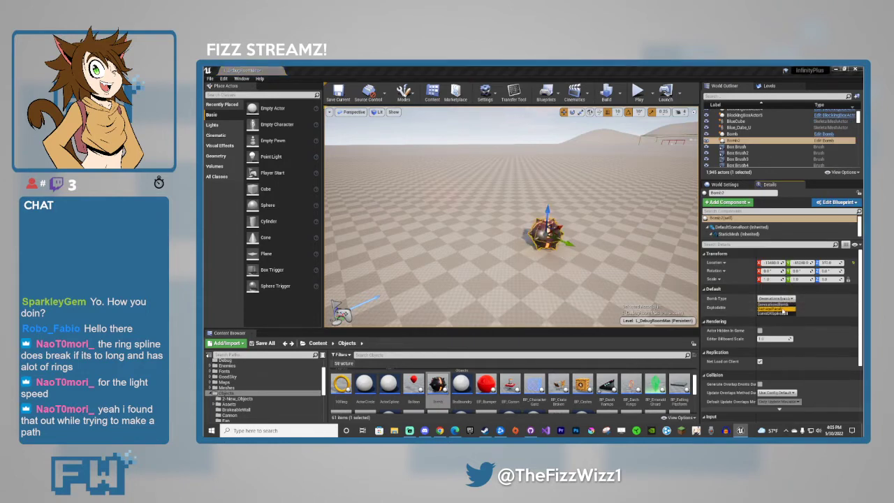
{"action": "left_click", "coordinate": [774, 308]}
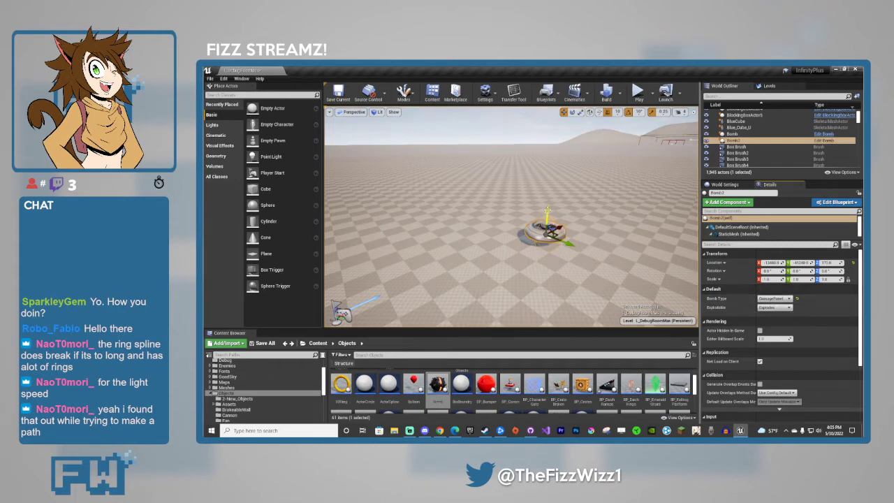
{"action": "left_click_drag", "start_coordinate": [548, 211], "coordinate": [550, 227]}
Change the Bomb Type to the spike ball, keep it set to explode, and briefly playtest it.
{"action": "left_click", "coordinate": [774, 298]}
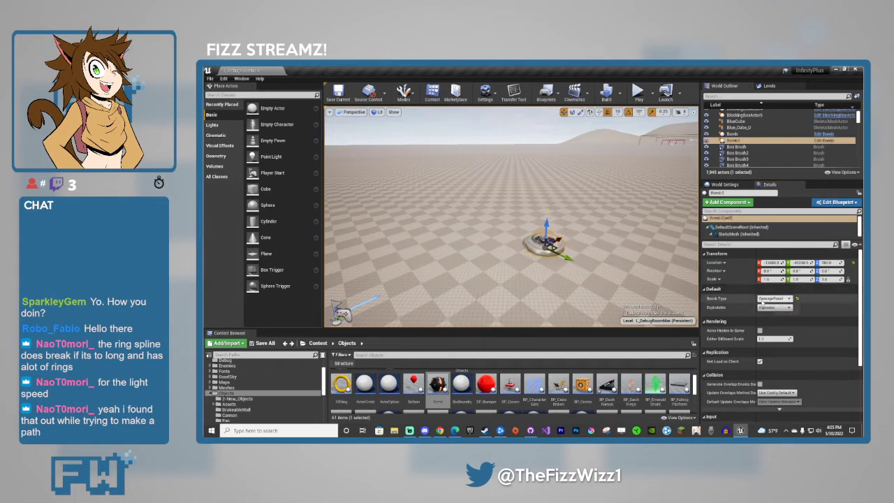
{"action": "left_click", "coordinate": [780, 313]}
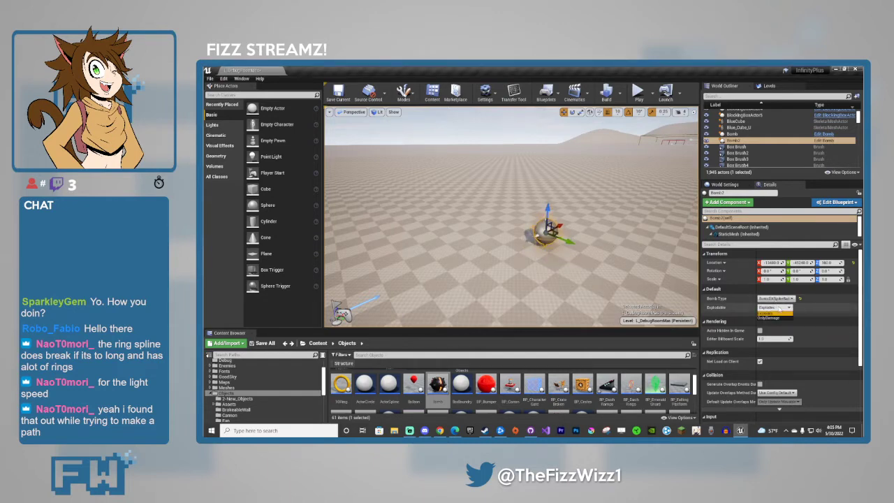
{"action": "left_click", "coordinate": [776, 312]}
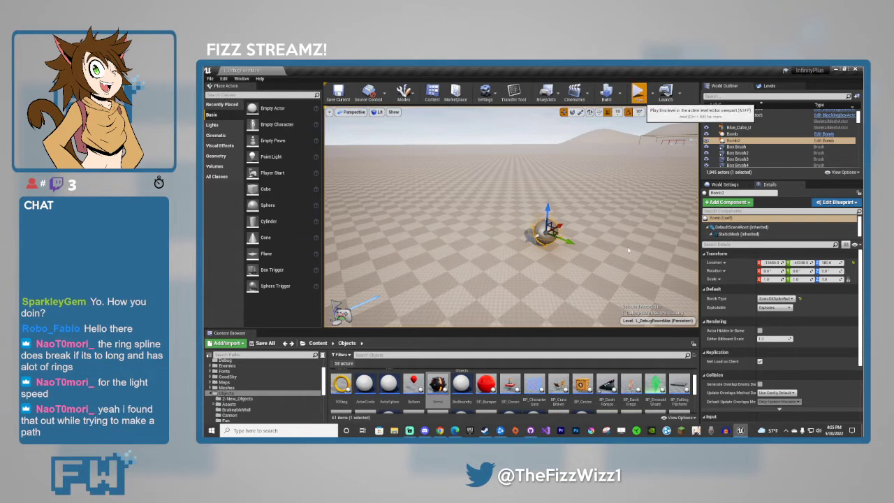
{"action": "left_click", "coordinate": [638, 92]}
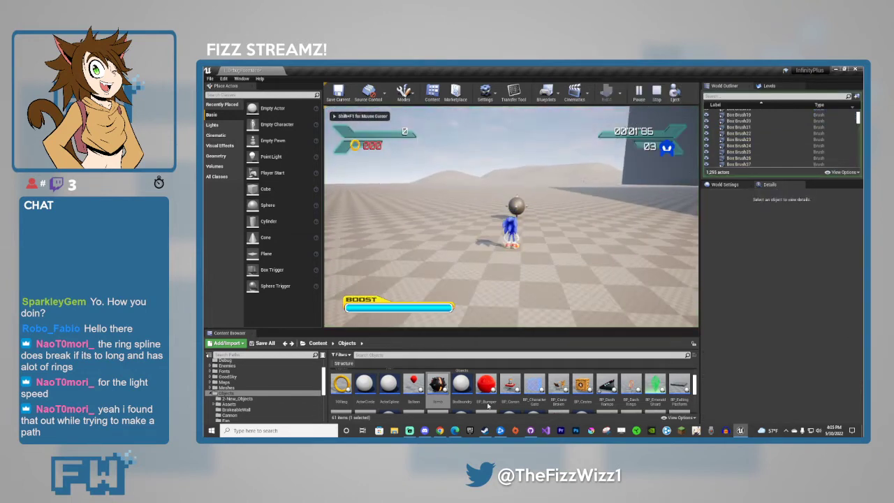
{"action": "key", "text": "Escape"}
Place a 10Ring actor near the spike ball, playtest the level with both objects, and stop playing.
{"action": "left_click_drag", "start_coordinate": [342, 391], "coordinate": [470, 224]}
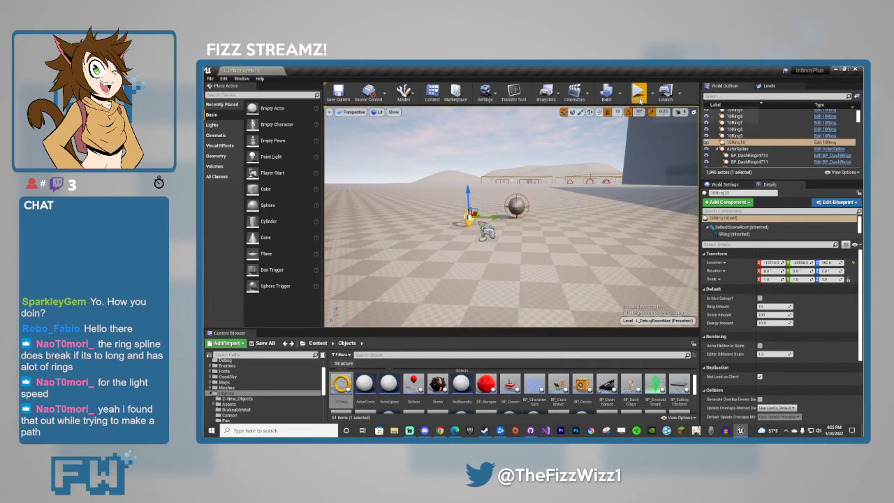
{"action": "left_click", "coordinate": [638, 92]}
{"action": "left_click", "coordinate": [576, 210]}
{"action": "key", "text": "w"}
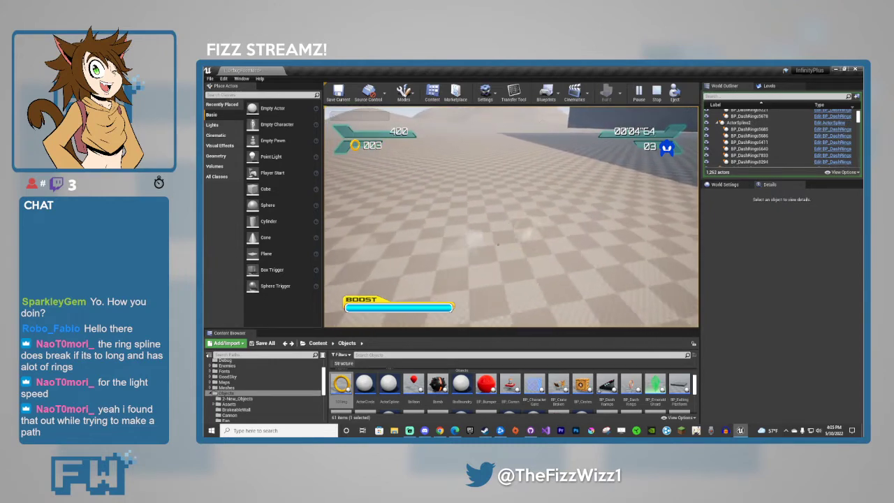
{"action": "key", "text": "Escape"}
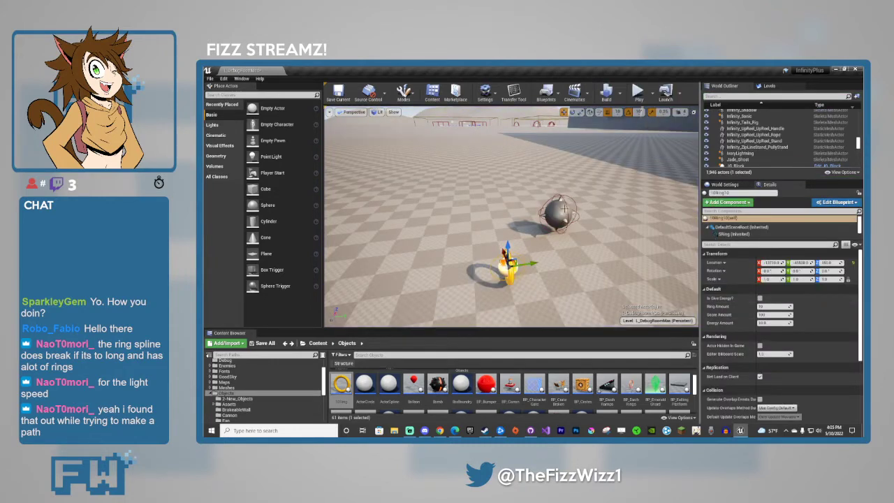
Change the Explodable option of the spike ball near the ring, playtest the level, and stop playing.
{"action": "left_click", "coordinate": [562, 209]}
{"action": "left_click", "coordinate": [774, 307]}
{"action": "left_click", "coordinate": [771, 318]}
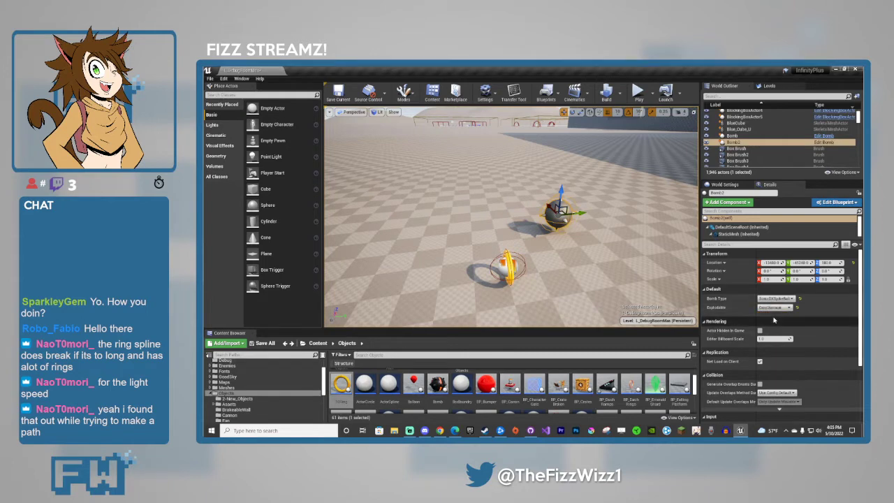
{"action": "key", "text": "alt+p"}
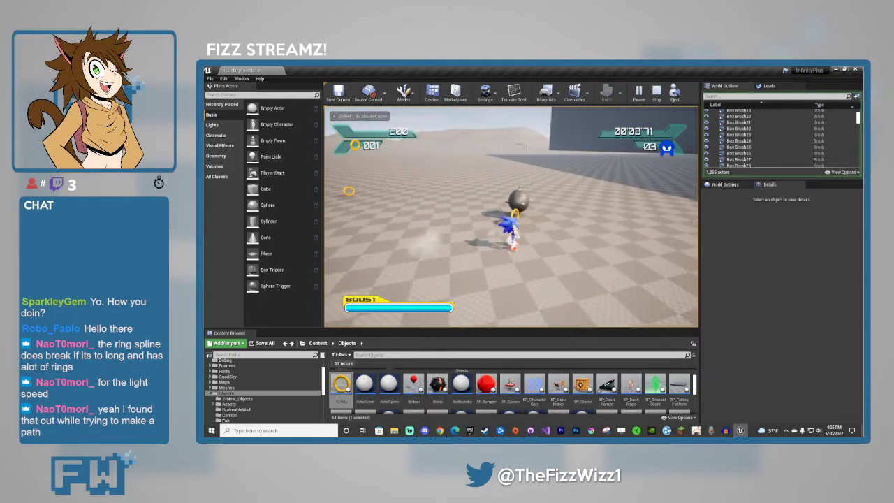
{"action": "key", "text": "Escape"}
Set the bomb's Bomb Type to the Generations bomb and its Explodable option to damage only, and start a playtest.
{"action": "left_click", "coordinate": [770, 299]}
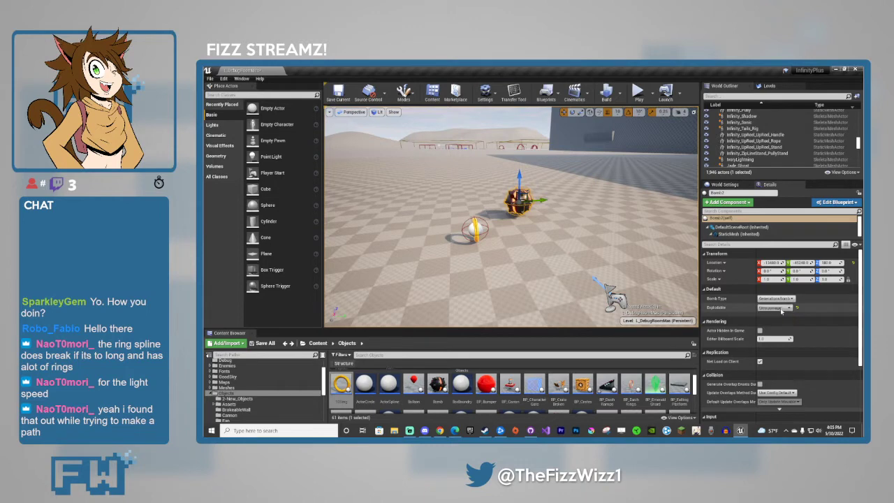
{"action": "left_click", "coordinate": [637, 93]}
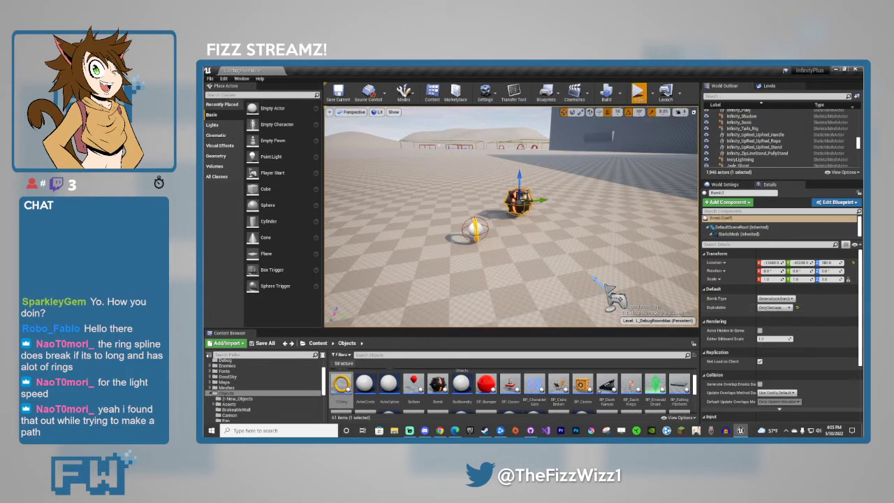
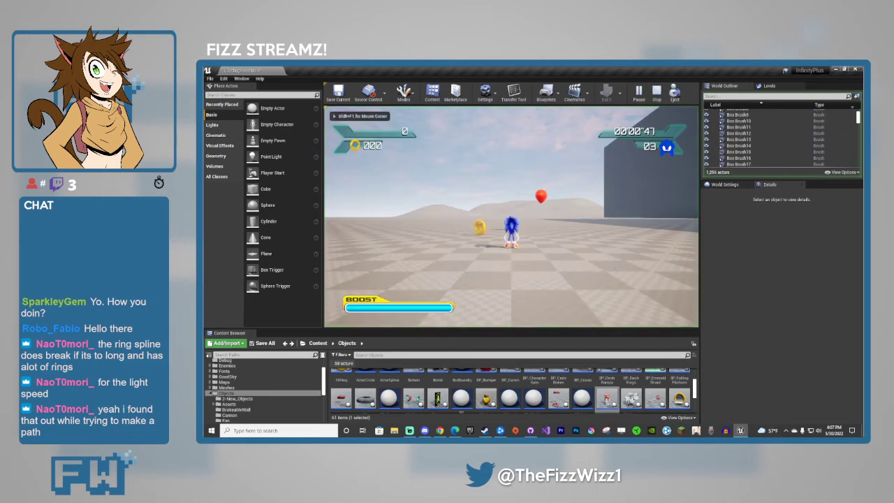
Playtest the respawning balloon by running around it and popping it with jump attacks, and stop playing.
{"action": "key", "text": "w"}
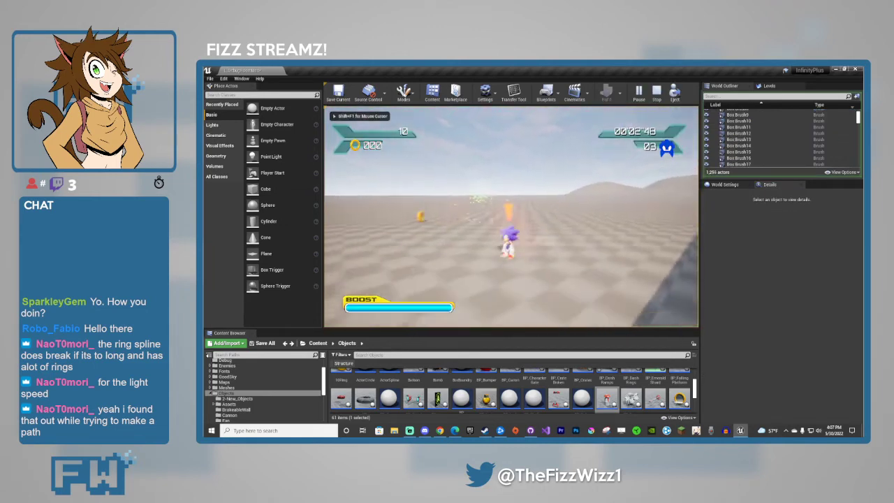
{"action": "key", "text": "w"}
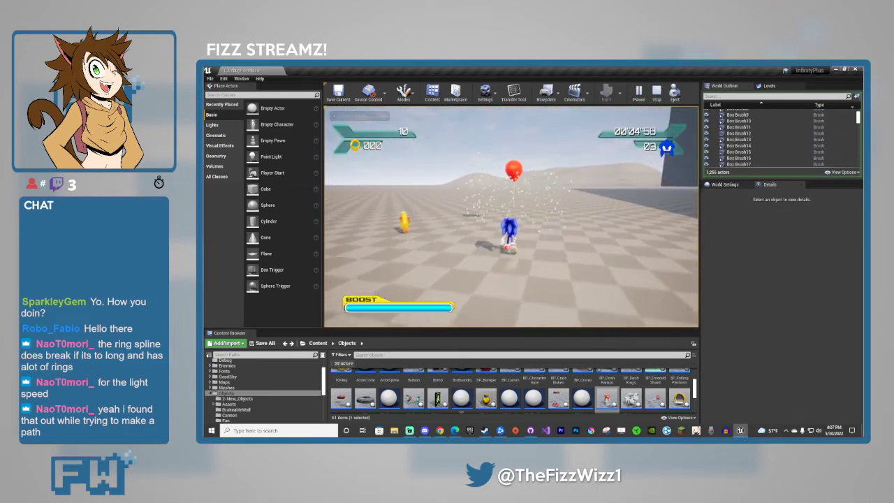
{"action": "key", "text": "w"}
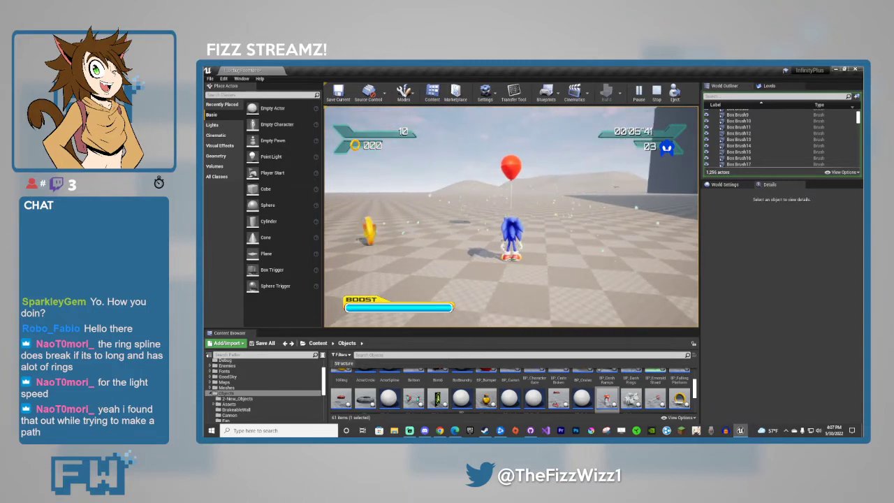
{"action": "key", "text": "s"}
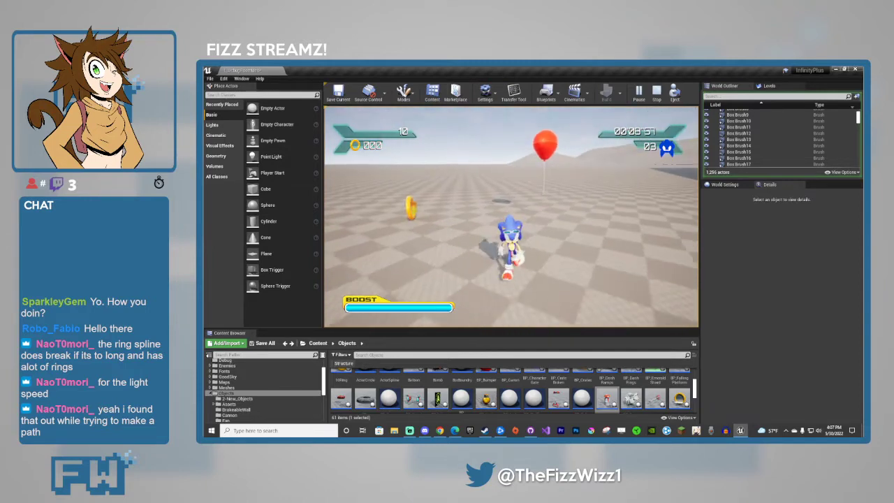
{"action": "key", "text": "w"}
{"action": "key", "text": "s"}
{"action": "key", "text": "w"}
{"action": "key", "text": "space"}
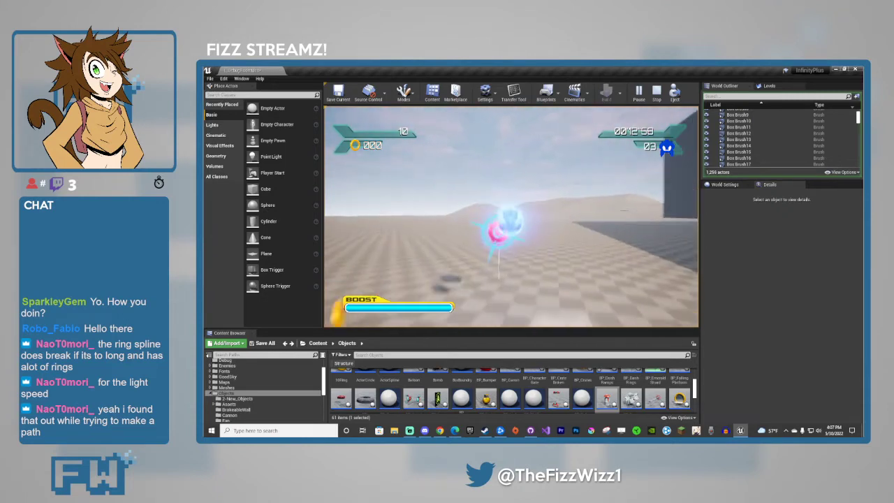
{"action": "key", "text": "space"}
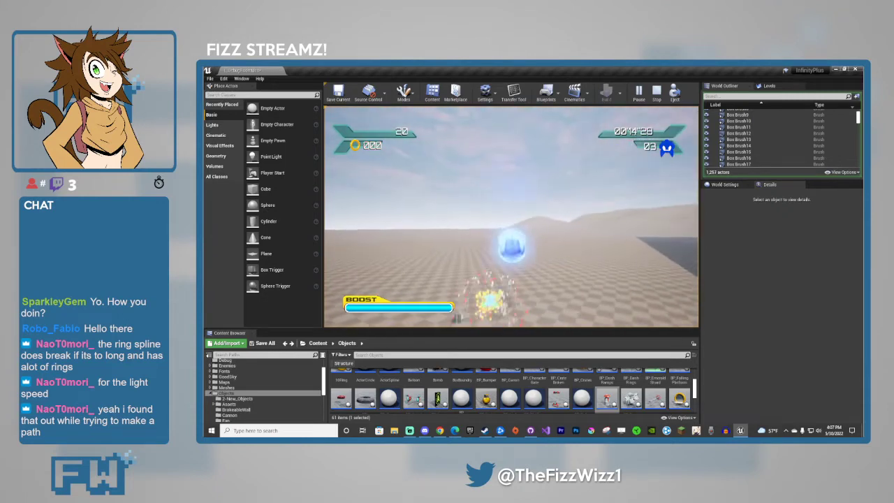
{"action": "key", "text": "s"}
{"action": "key", "text": "w"}
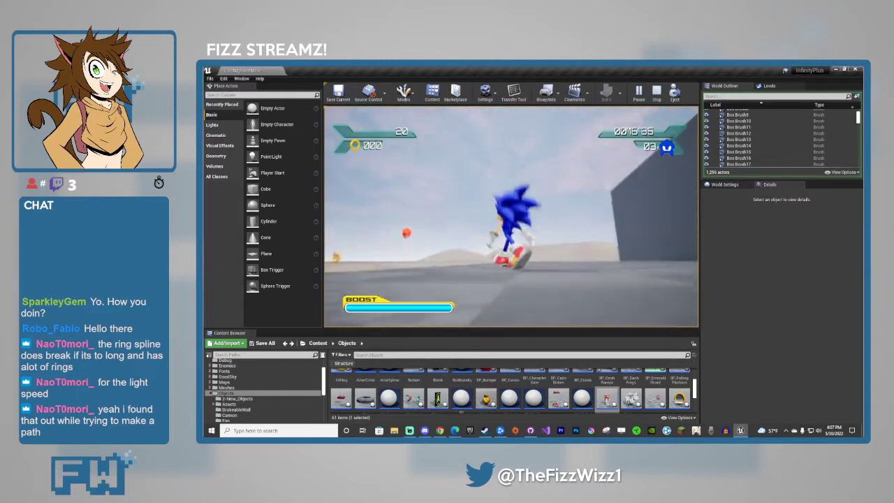
{"action": "key", "text": "Escape"}
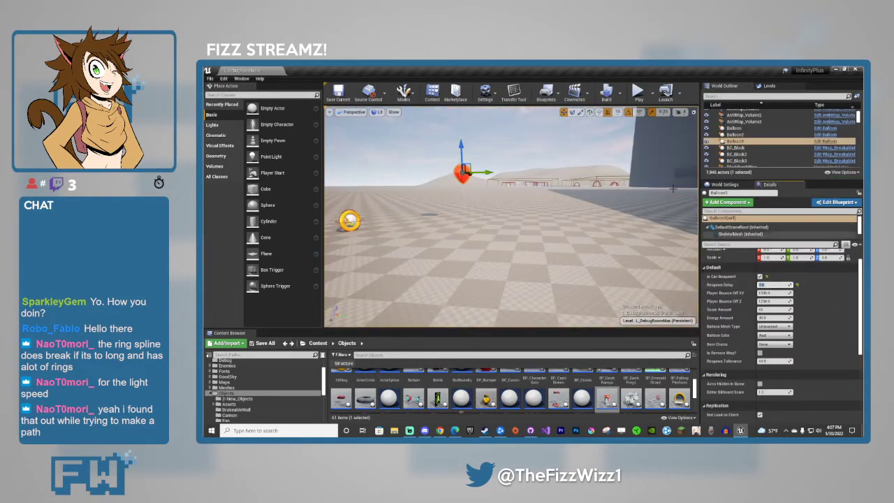
Restart the playtest, pop the balloon and watch its respawn from a different angle, and end the session.
{"action": "left_click", "coordinate": [642, 96]}
{"action": "left_click", "coordinate": [639, 93]}
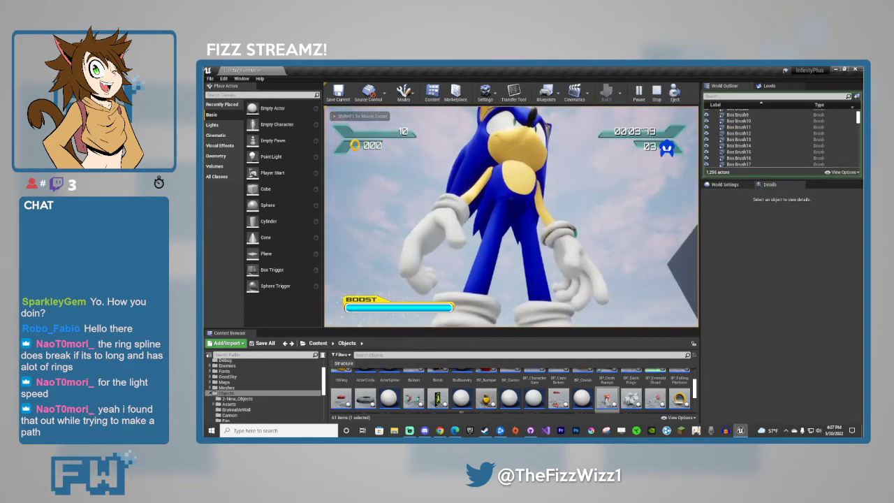
{"action": "key", "text": "w"}
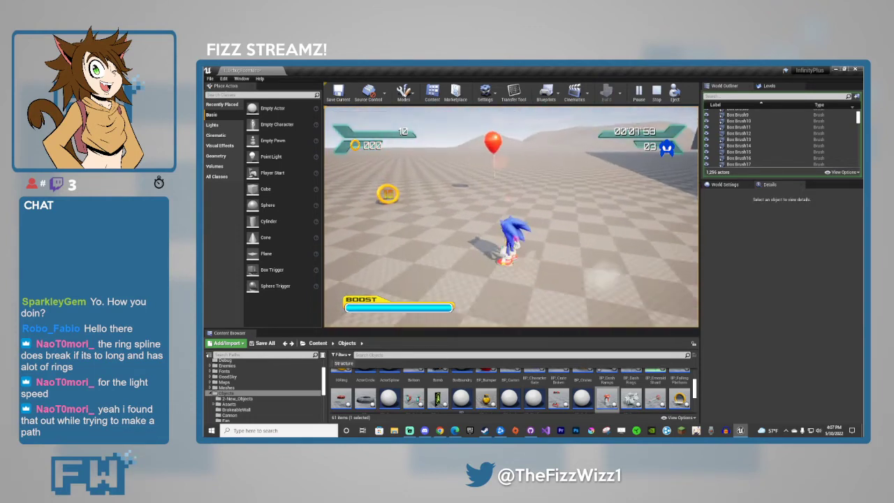
{"action": "key", "text": "Escape"}
Preview the Balloon Color options Blue, Green and Yellow on the balloon, and set it back to Red.
{"action": "right_click_drag", "start_coordinate": [512, 216], "coordinate": [494, 183]}
{"action": "key", "text": "w"}
{"action": "key", "text": "s"}
{"action": "key", "text": "w"}
{"action": "left_click", "coordinate": [775, 335]}
{"action": "left_click", "coordinate": [774, 345]}
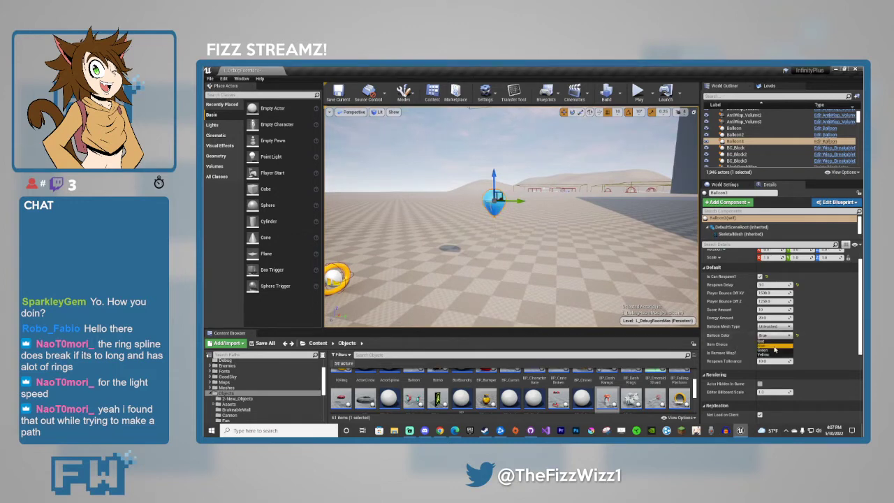
{"action": "left_click", "coordinate": [771, 349]}
{"action": "left_click", "coordinate": [776, 335]}
{"action": "left_click", "coordinate": [774, 353]}
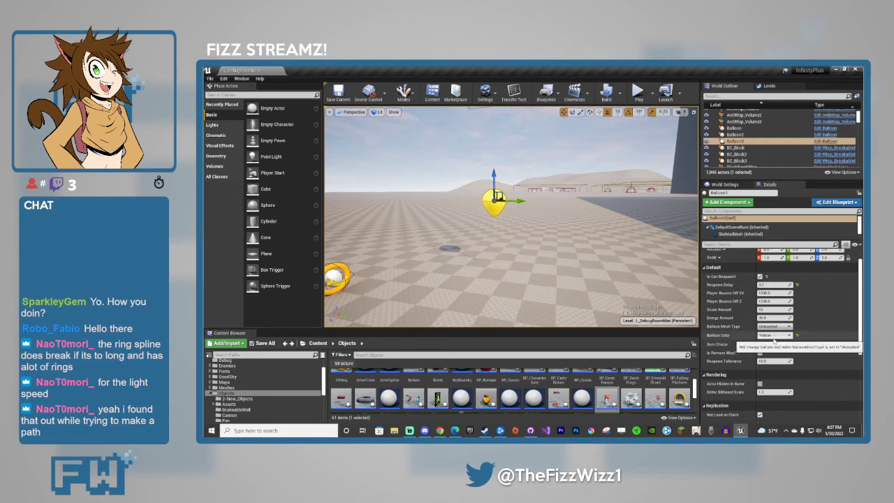
{"action": "left_click", "coordinate": [775, 335]}
{"action": "left_click", "coordinate": [775, 344]}
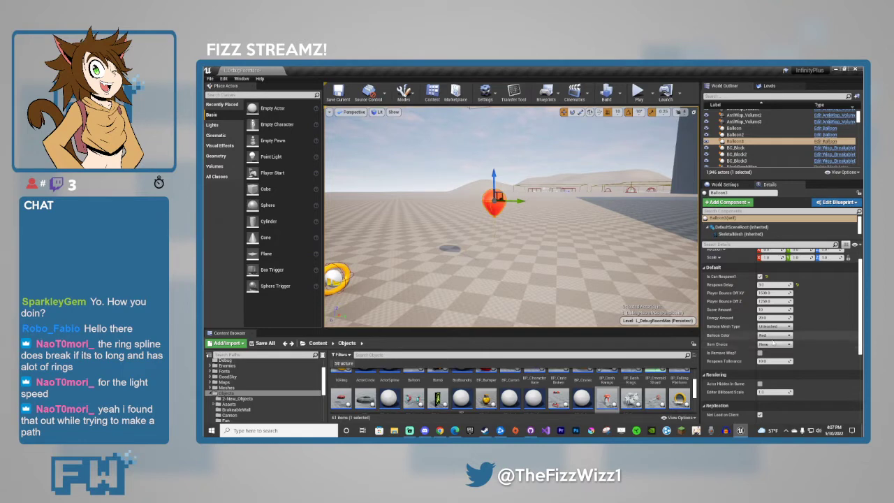
Try the Generations option for Balloon Mesh Type, inspect the balloon cluster, and return the type to Unleashed.
{"action": "right_click_drag", "start_coordinate": [582, 242], "coordinate": [555, 221]}
{"action": "key", "text": "w"}
{"action": "key", "text": "a"}
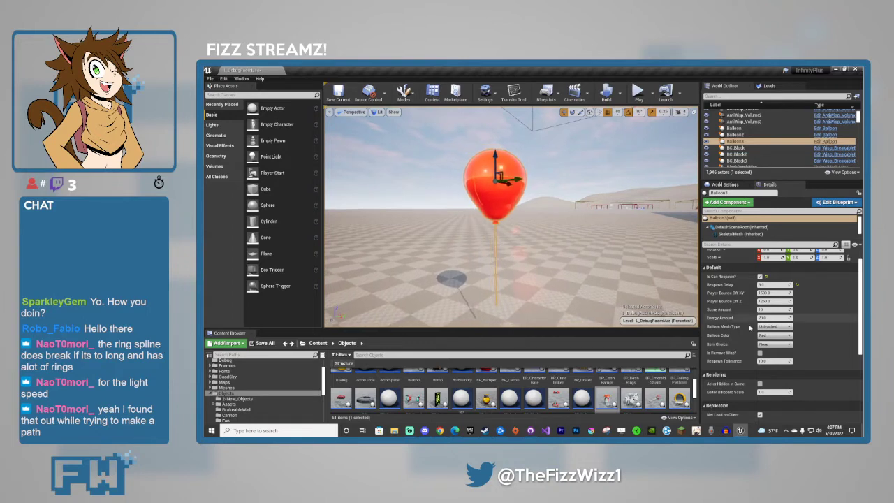
{"action": "left_click", "coordinate": [774, 326]}
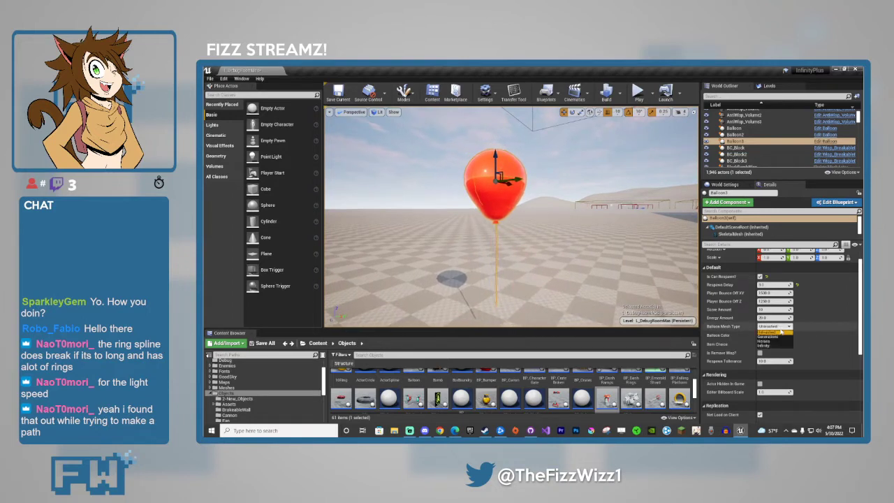
{"action": "left_click", "coordinate": [774, 337]}
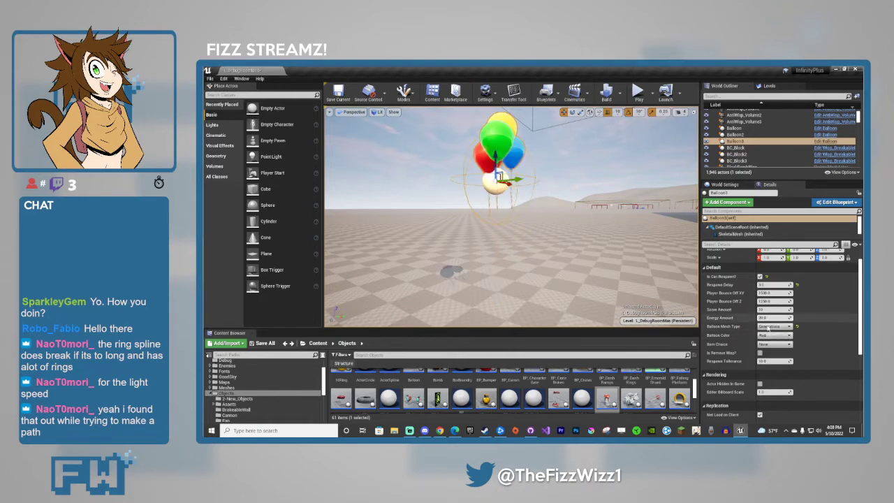
{"action": "right_click_drag", "start_coordinate": [572, 238], "coordinate": [569, 275]}
{"action": "key", "text": "e"}
{"action": "key", "text": "w"}
{"action": "left_click", "coordinate": [774, 326]}
{"action": "left_click", "coordinate": [772, 332]}
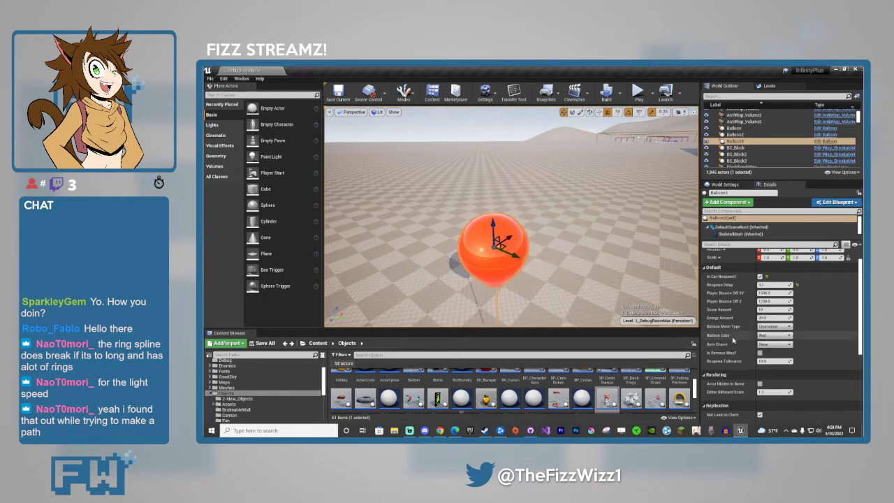
Set the Balloon Mesh Type to Heroes and inspect the star balloon from different sides.
{"action": "left_click", "coordinate": [774, 326]}
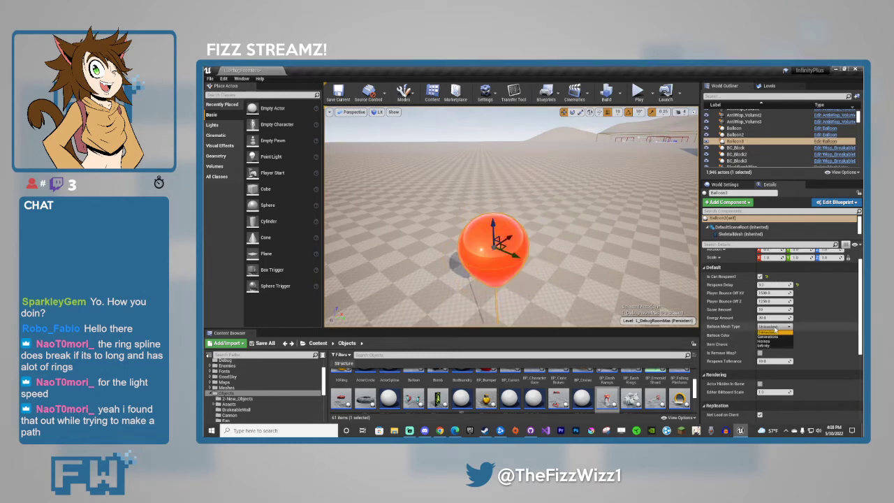
{"action": "left_click", "coordinate": [774, 341]}
{"action": "left_click", "coordinate": [774, 326]}
{"action": "left_click", "coordinate": [774, 341]}
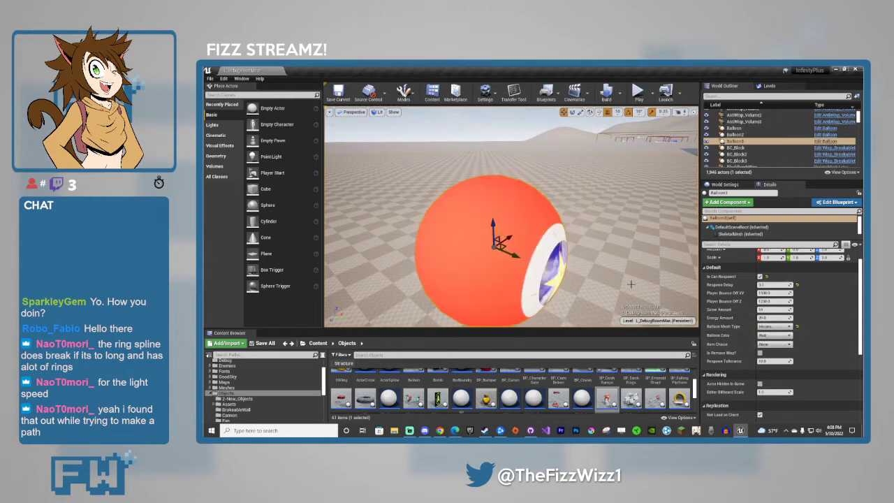
{"action": "right_click_drag", "start_coordinate": [511, 217], "coordinate": [538, 234]}
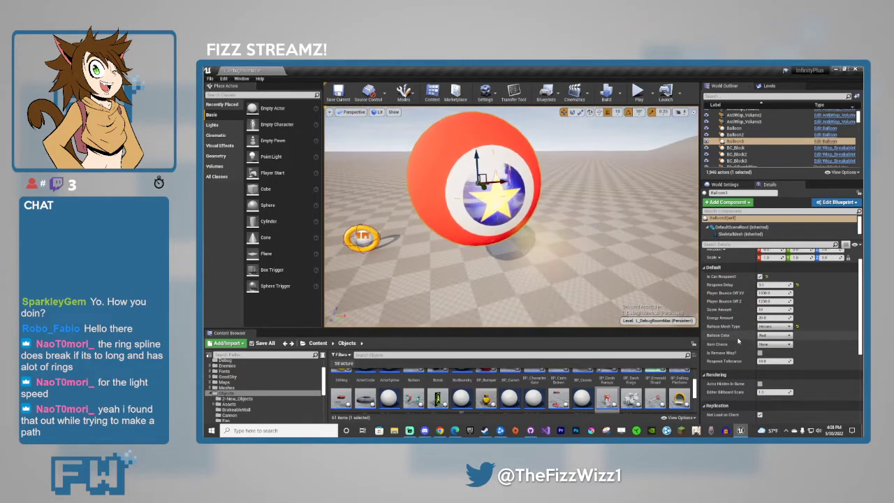
{"action": "right_click_drag", "start_coordinate": [601, 245], "coordinate": [626, 227]}
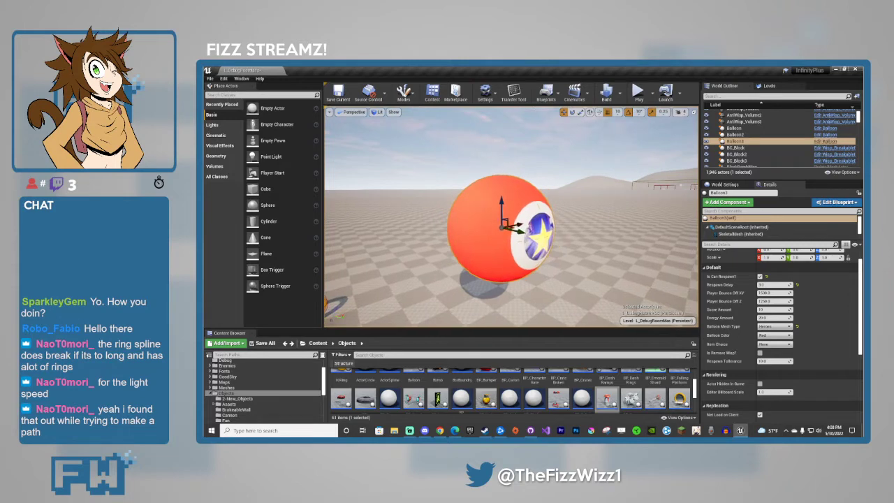
Try the Infinity option for Balloon Mesh Type, and restore the Unleashed mesh.
{"action": "left_click", "coordinate": [775, 326]}
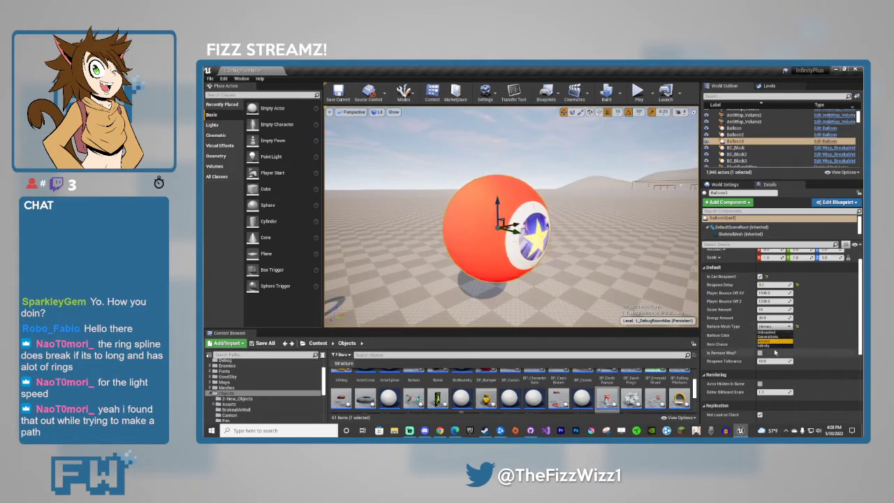
{"action": "left_click", "coordinate": [775, 349]}
{"action": "right_click_drag", "start_coordinate": [598, 266], "coordinate": [573, 280]}
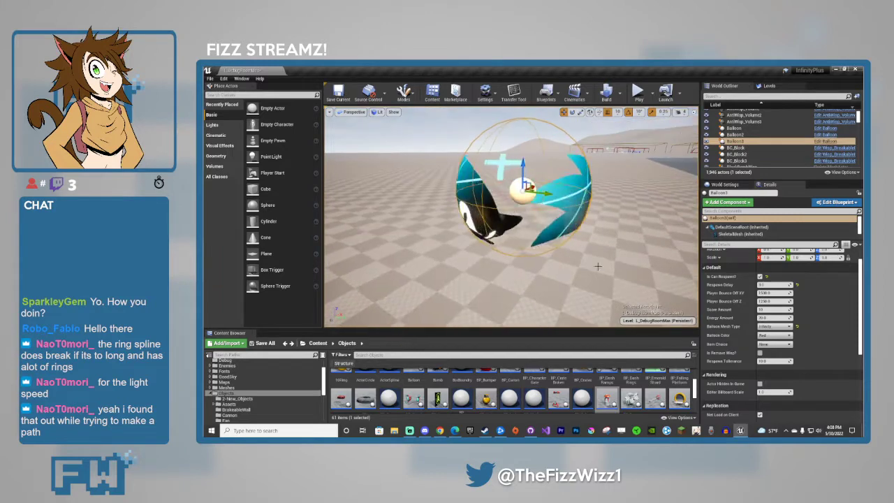
{"action": "left_click", "coordinate": [786, 326]}
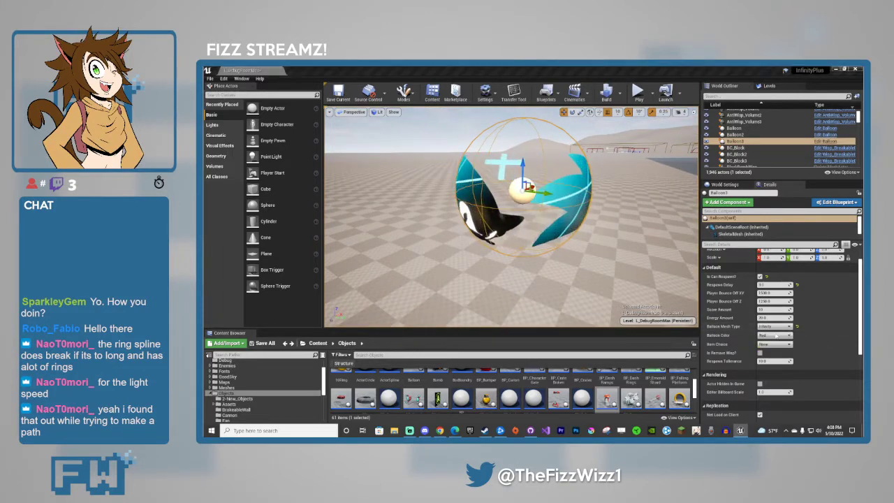
{"action": "left_click", "coordinate": [776, 333]}
Check the balloon's Item Choice and Respawn Tolerance settings and read the tolerance description.
{"action": "left_click", "coordinate": [773, 344]}
{"action": "left_click", "coordinate": [768, 355]}
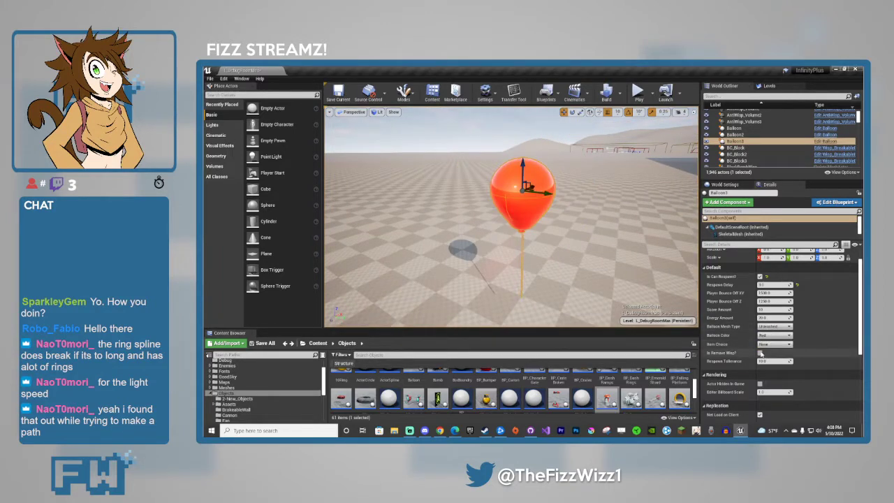
{"action": "left_click", "coordinate": [769, 361]}
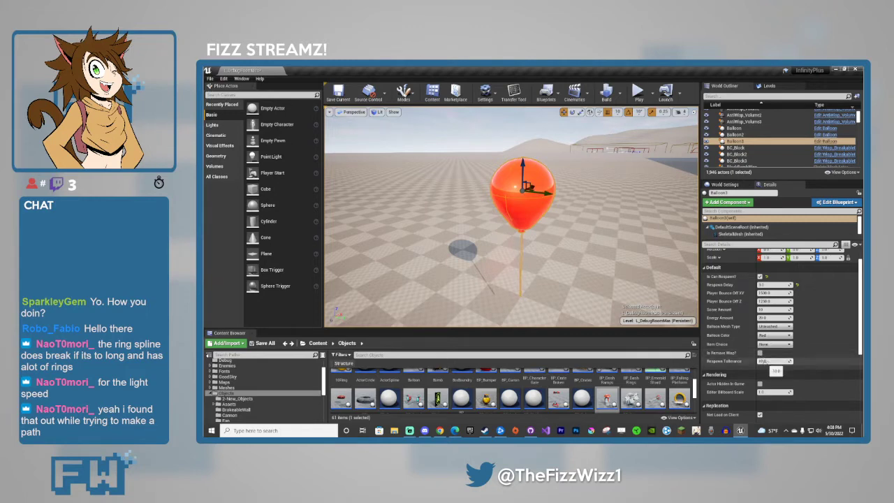
{"action": "mouse_move", "coordinate": [725, 363]}
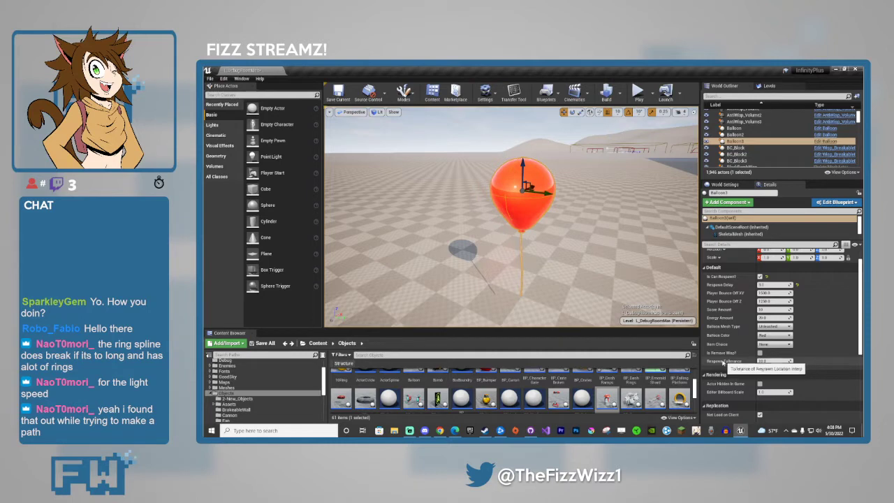
Open the Balloon blueprint from the level's actor list and examine the Respawn Code section of its Event Graph.
{"action": "right_click_drag", "start_coordinate": [594, 262], "coordinate": [605, 231]}
{"action": "key", "text": "s"}
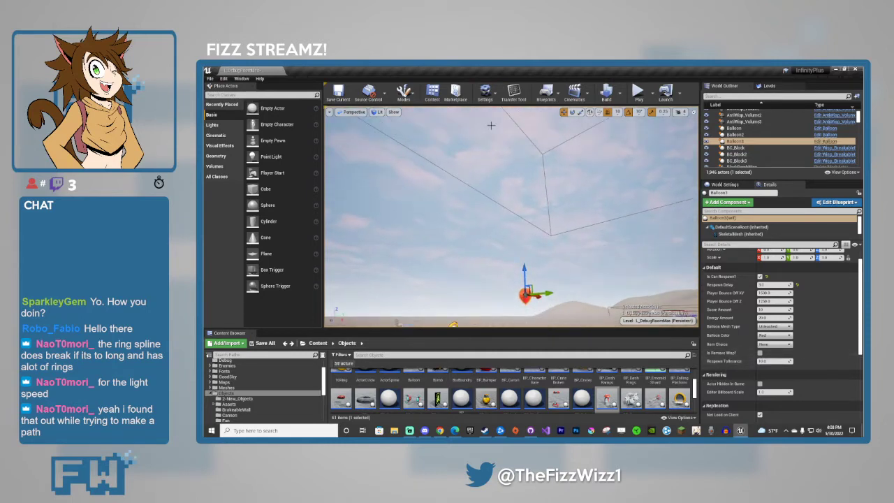
{"action": "left_click", "coordinate": [819, 142]}
{"action": "scroll", "coordinate": [552, 272], "scroll_direction": "down", "scroll_amount": 12}
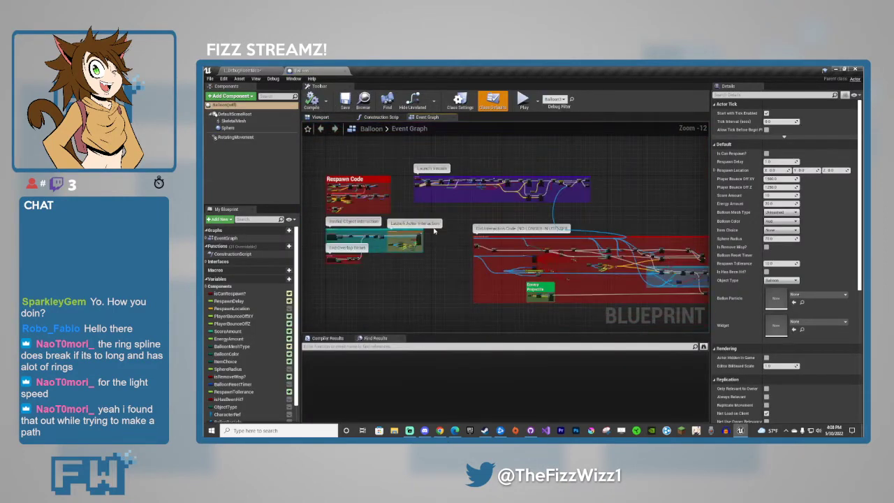
{"action": "scroll", "coordinate": [360, 196], "scroll_direction": "up", "scroll_amount": 12}
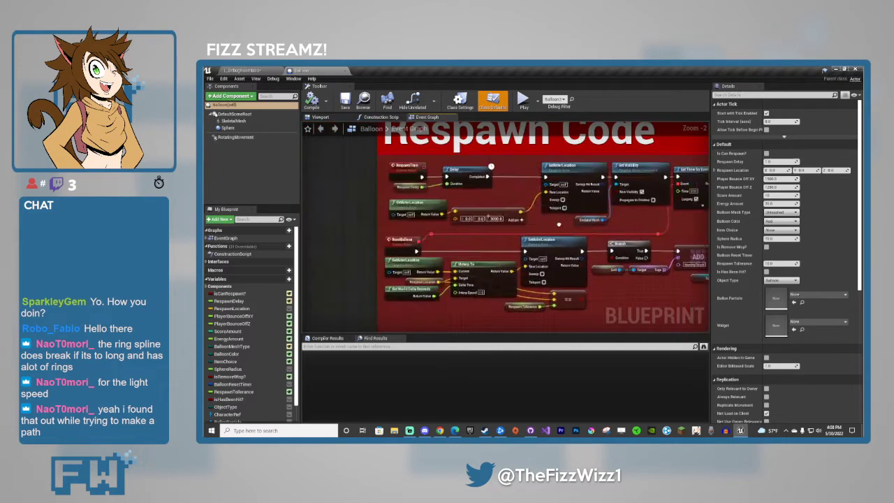
Examine the ResetBalloon logic in the Event Graph, including its Respawn Location and Respawn Tolerance variables.
{"action": "right_click_drag", "start_coordinate": [529, 225], "coordinate": [363, 225]}
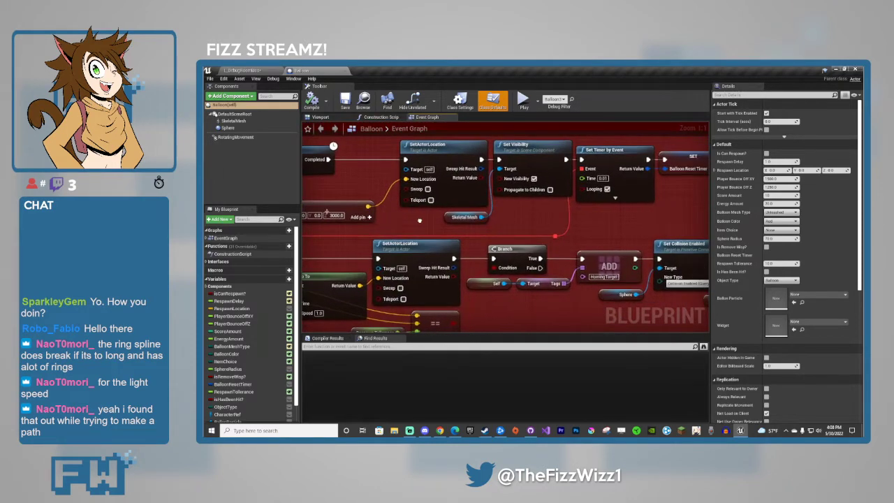
{"action": "right_click_drag", "start_coordinate": [336, 312], "coordinate": [495, 245]}
{"action": "mouse_move", "coordinate": [464, 296]}
{"action": "right_mouse_down"}
{"action": "mouse_move", "coordinate": [472, 258]}
{"action": "mouse_move", "coordinate": [466, 282]}
{"action": "right_mouse_up"}
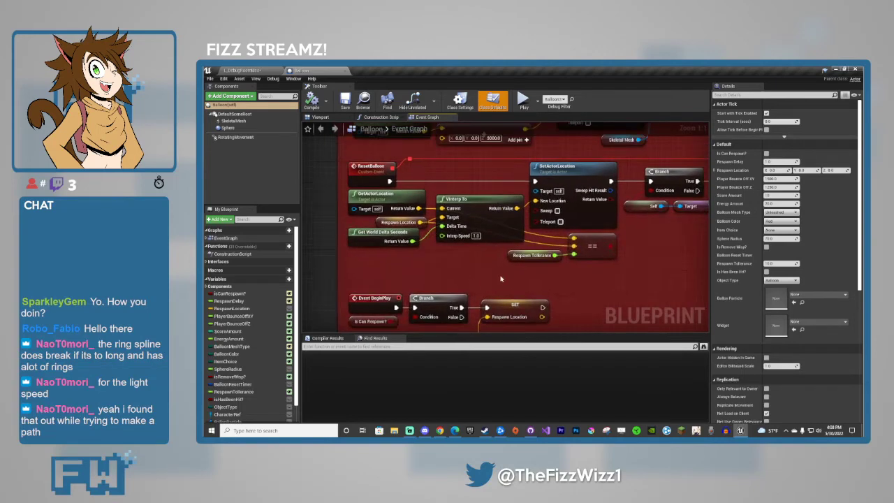
{"action": "left_click", "coordinate": [509, 255]}
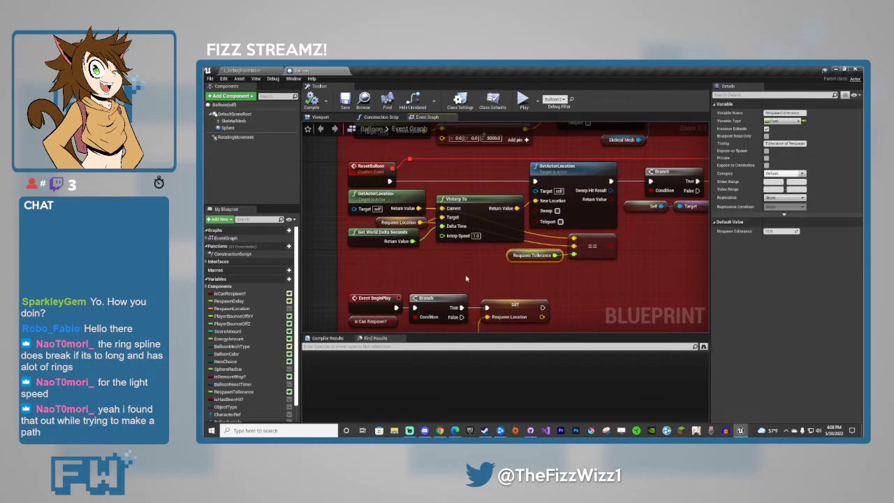
{"action": "left_click", "coordinate": [383, 222]}
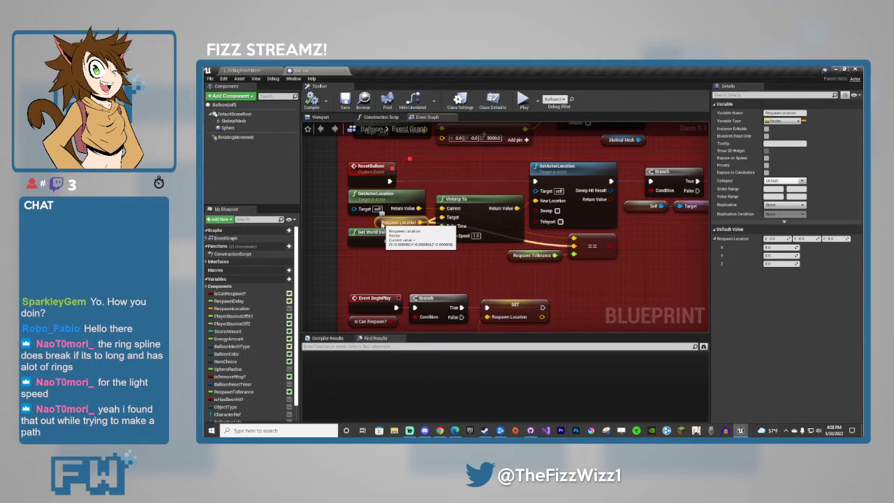
{"action": "left_click", "coordinate": [444, 277]}
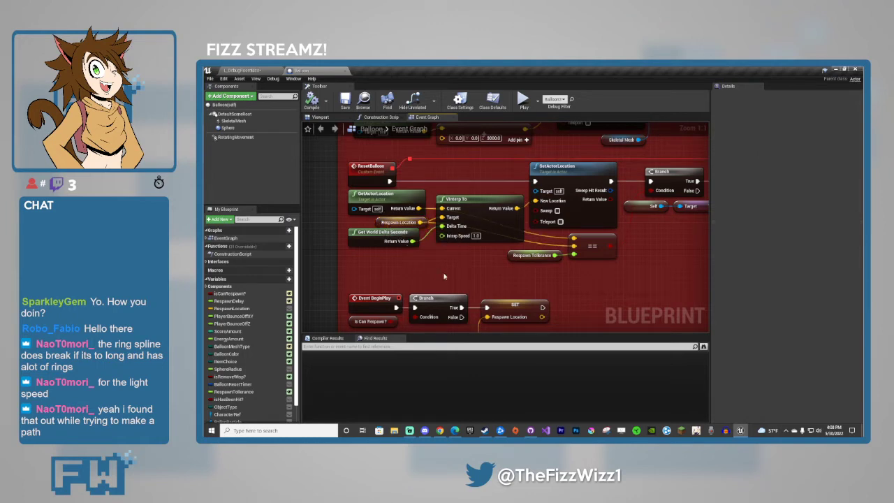
{"action": "left_click", "coordinate": [517, 255]}
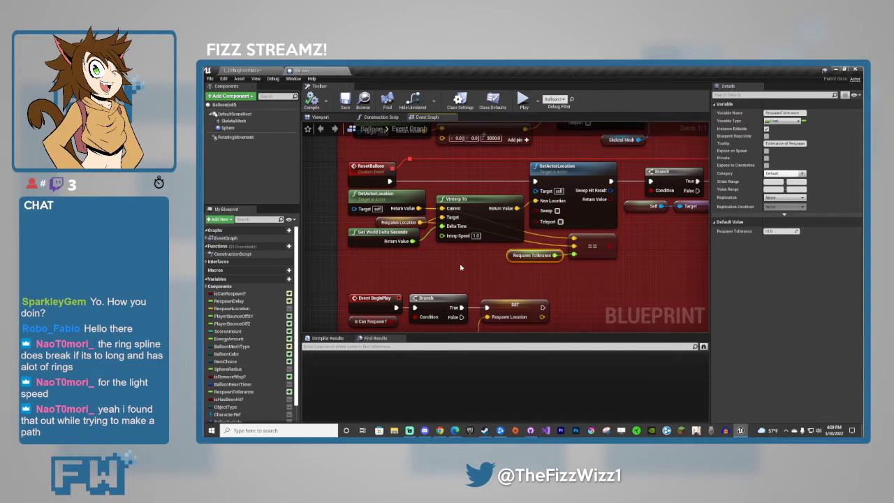
{"action": "left_click", "coordinate": [512, 279]}
{"action": "left_click", "coordinate": [511, 258]}
{"action": "left_click", "coordinate": [494, 268]}
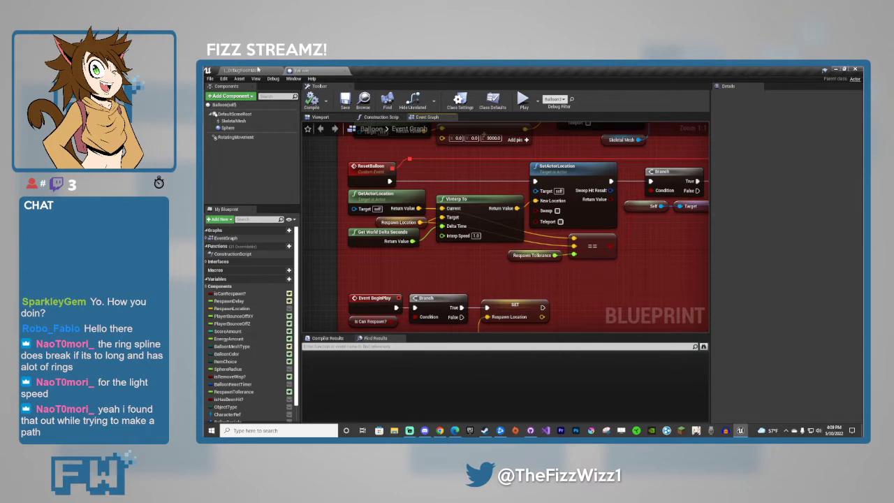
Return to the debug level and view the selected balloon up close with its transform and default settings.
{"action": "left_click", "coordinate": [257, 72]}
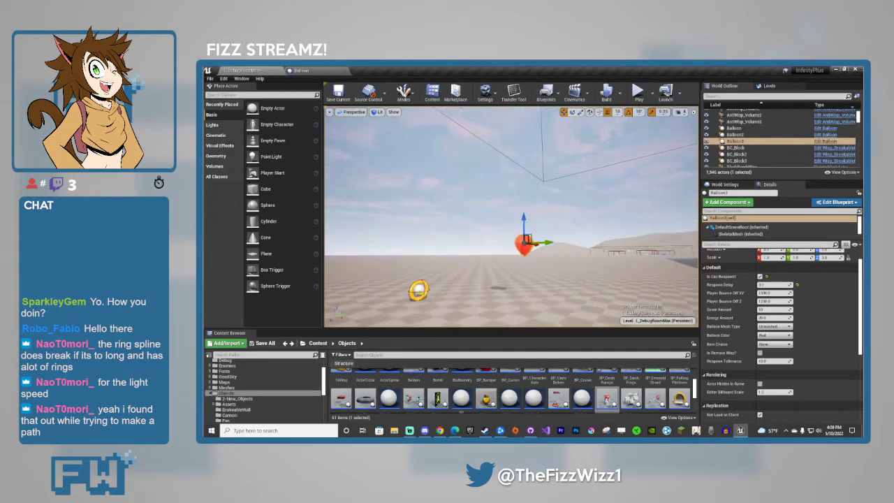
{"action": "right_click_drag", "start_coordinate": [577, 253], "coordinate": [586, 268]}
{"action": "key", "text": "w"}
{"action": "scroll", "coordinate": [815, 324], "scroll_direction": "up", "scroll_amount": 2}
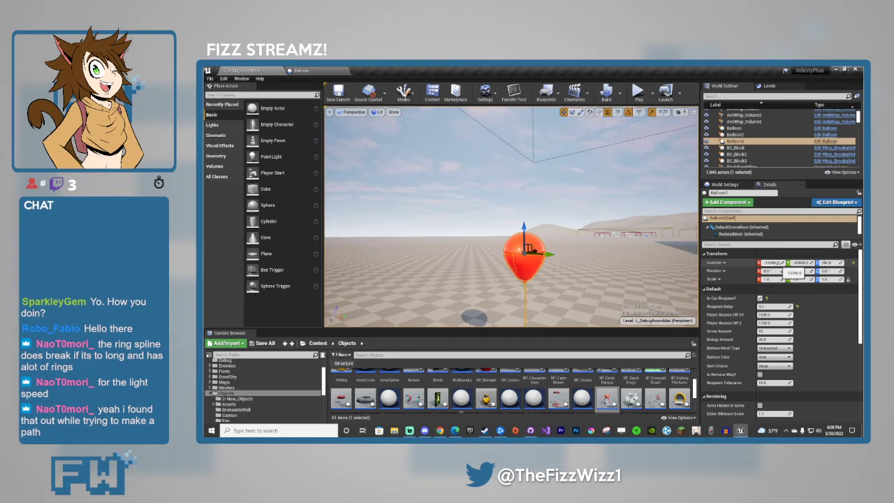
Try a Respawn Tolerance of 50 on the balloon, and restore the default tolerance.
{"action": "left_click", "coordinate": [771, 383]}
{"action": "type", "text": "50"}
{"action": "key", "text": "Return"}
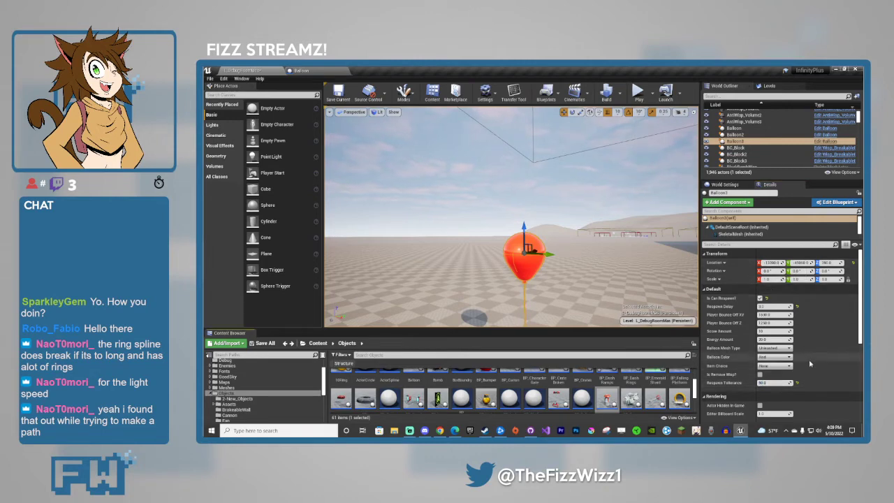
{"action": "left_click", "coordinate": [797, 382]}
{"action": "type", "text": "100"}
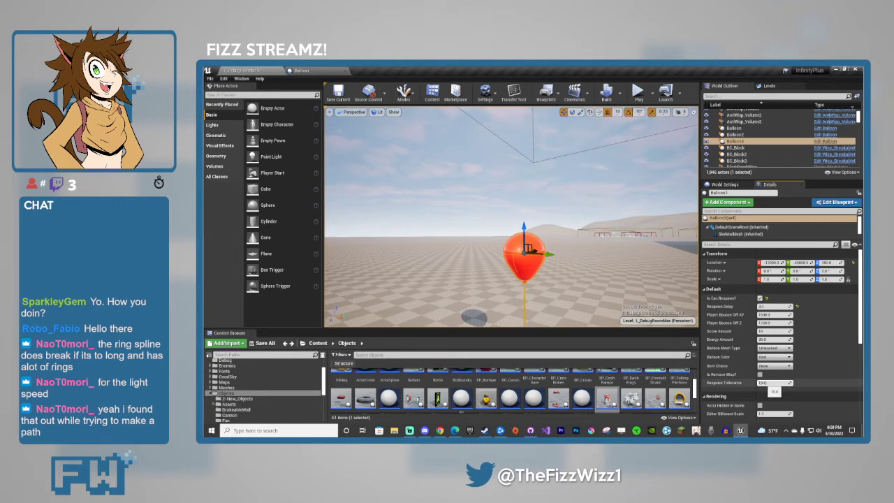
{"action": "key", "text": "Return"}
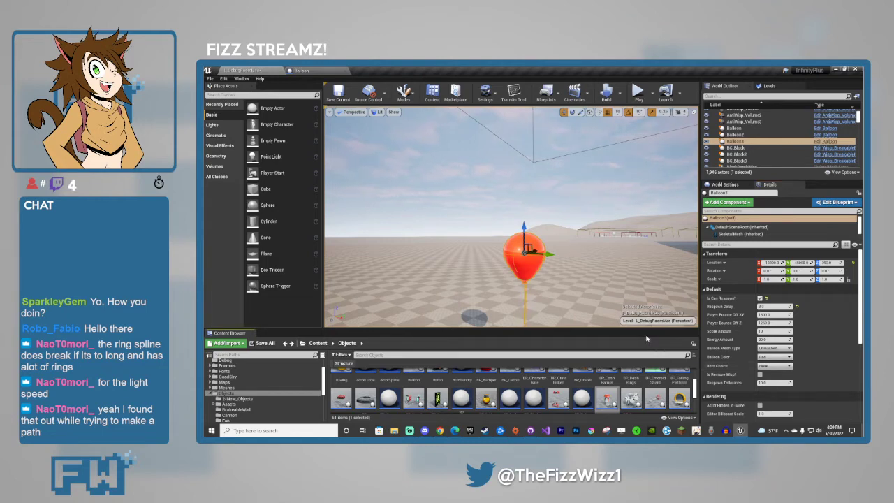
Playtest the level near the balloon, hit it with the character to test the default bounce, and end the session.
{"action": "right_click_drag", "start_coordinate": [594, 252], "coordinate": [618, 314]}
{"action": "right_click_drag", "start_coordinate": [503, 265], "coordinate": [531, 259]}
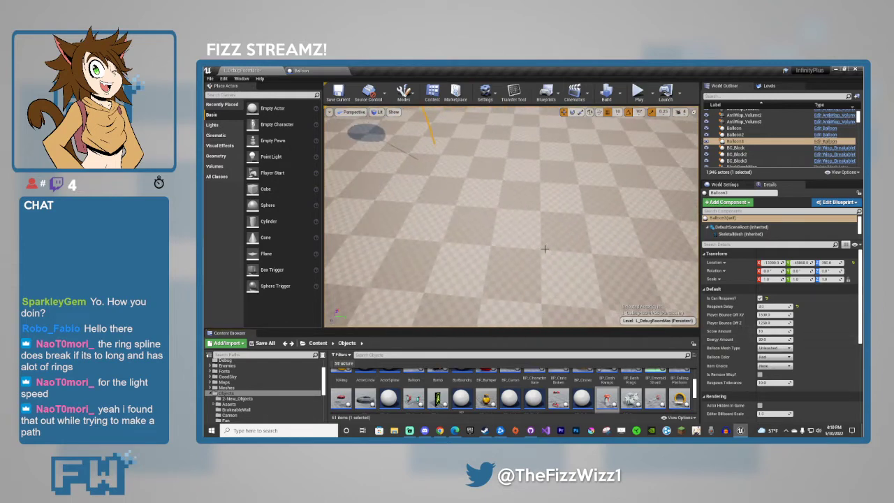
{"action": "key", "text": "f"}
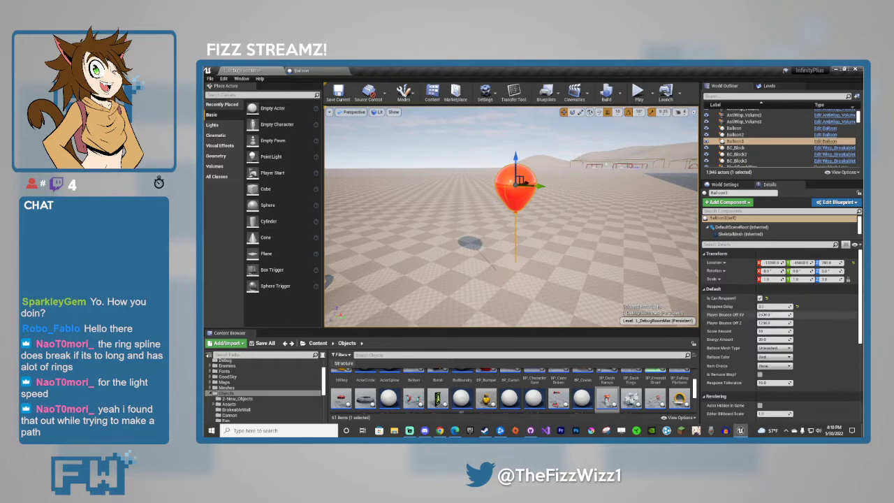
{"action": "left_click", "coordinate": [623, 233]}
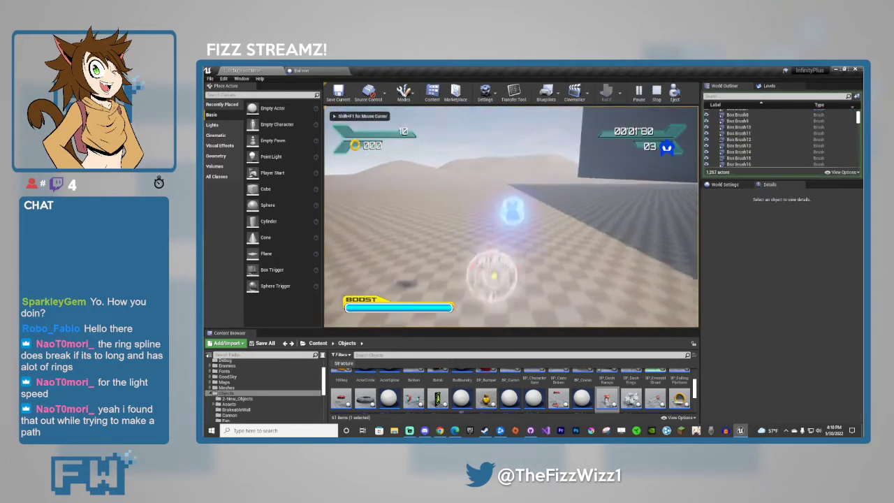
{"action": "key", "text": "w"}
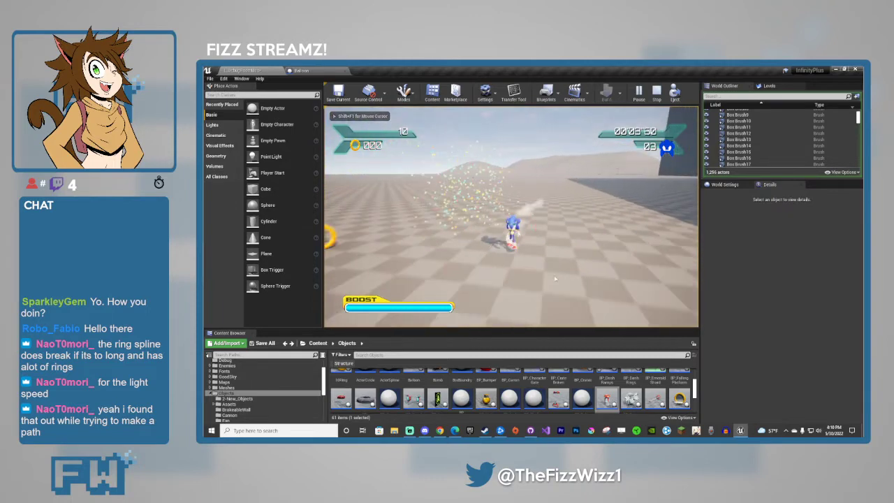
{"action": "key", "text": "Escape"}
Set the balloon's Player Bounce Off XY to 3000 and playtest the horizontal bounce.
{"action": "left_click", "coordinate": [774, 314]}
{"action": "type", "text": "1500.0"}
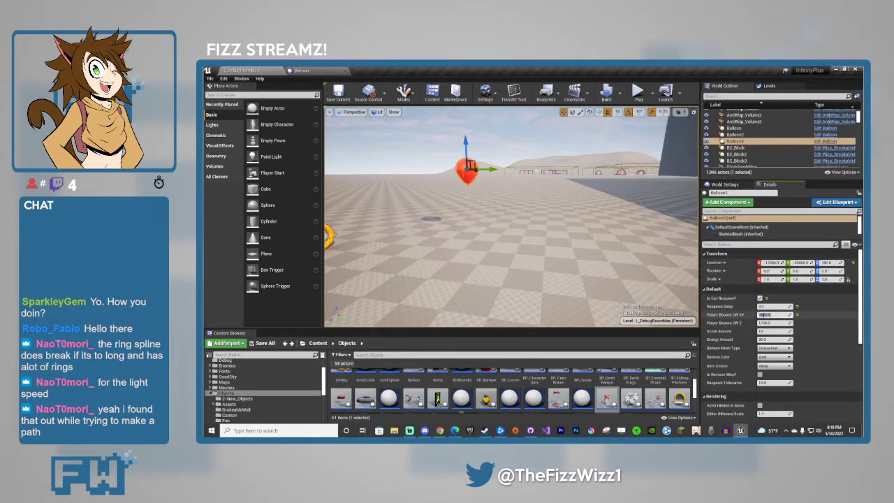
{"action": "left_click", "coordinate": [639, 103]}
{"action": "left_click", "coordinate": [639, 93]}
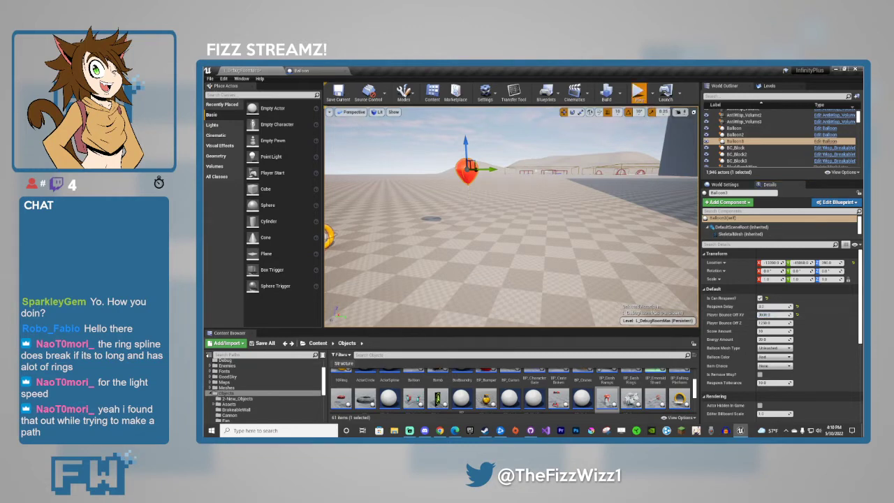
{"action": "key", "text": "w"}
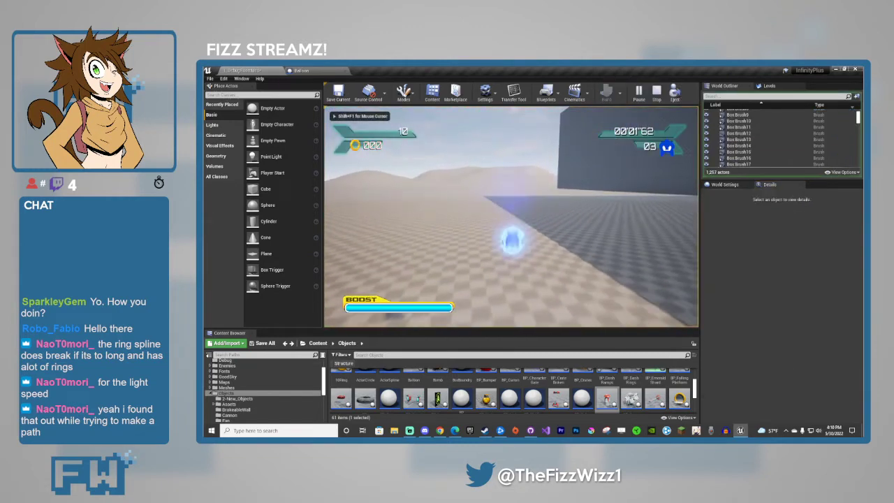
{"action": "key", "text": "Escape"}
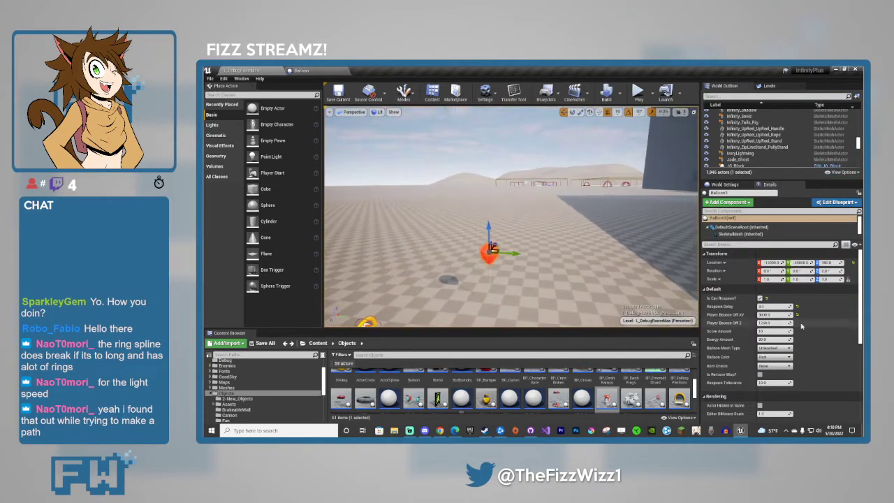
Try a Player Bounce Off Z of 3000 in a playtest, and restore both bounce values to their defaults.
{"action": "left_click", "coordinate": [767, 322]}
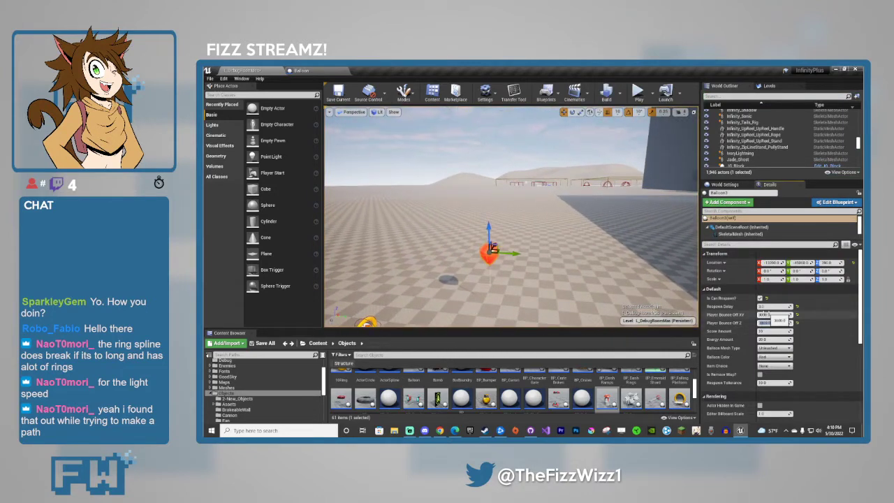
{"action": "key", "text": "alt+p"}
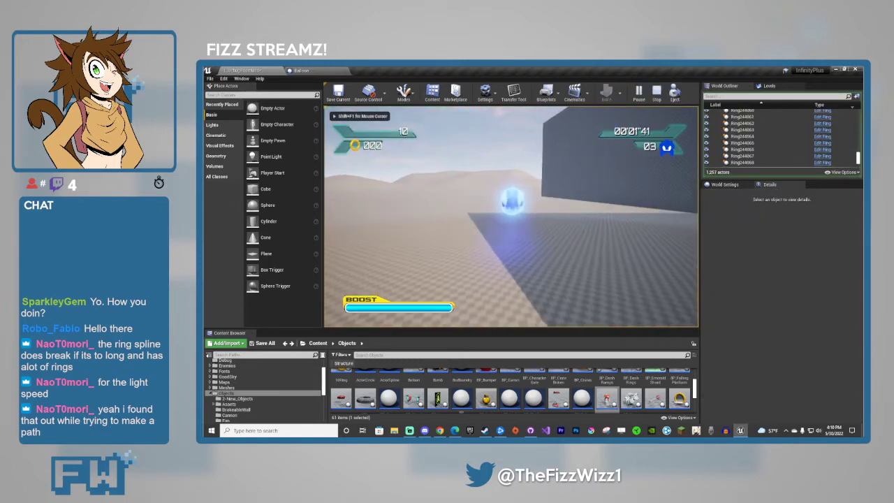
{"action": "key", "text": "Escape"}
{"action": "right_click_drag", "start_coordinate": [597, 236], "coordinate": [618, 243]}
{"action": "key", "text": "f"}
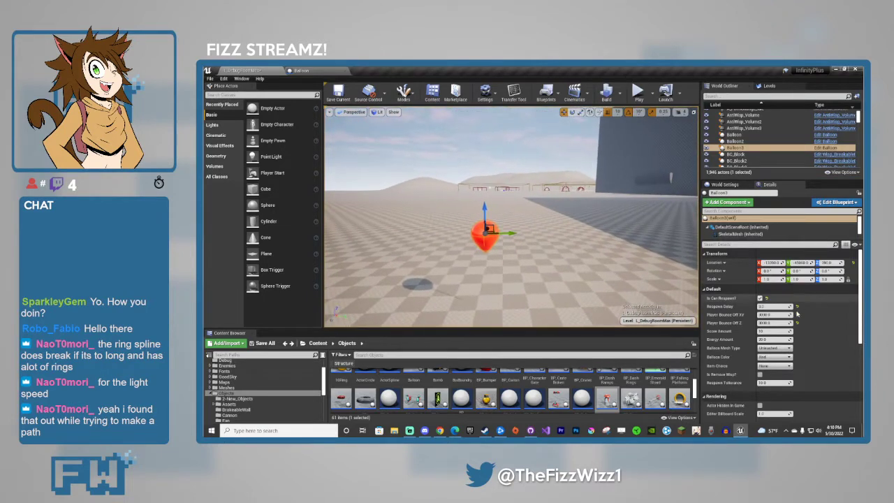
{"action": "left_click", "coordinate": [797, 323]}
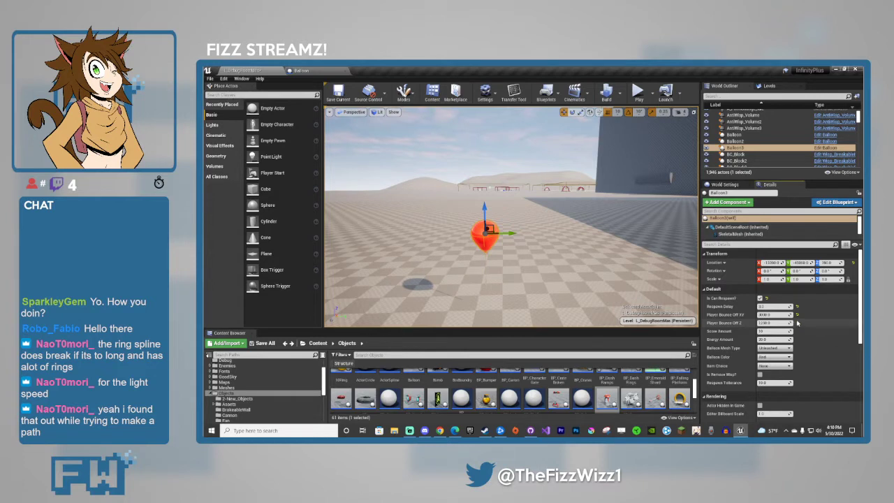
{"action": "left_click", "coordinate": [798, 315]}
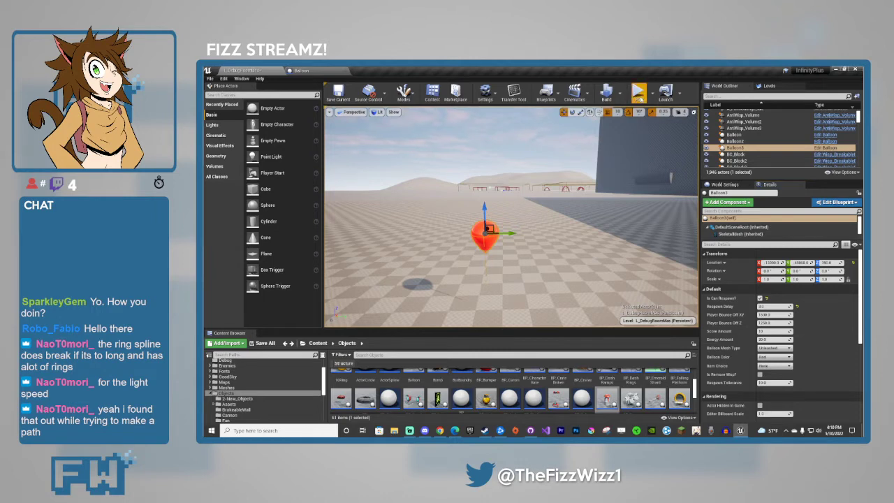
Playtest jumping and attacking the balloon with the restored bounce settings, and end the session.
{"action": "left_click", "coordinate": [620, 244]}
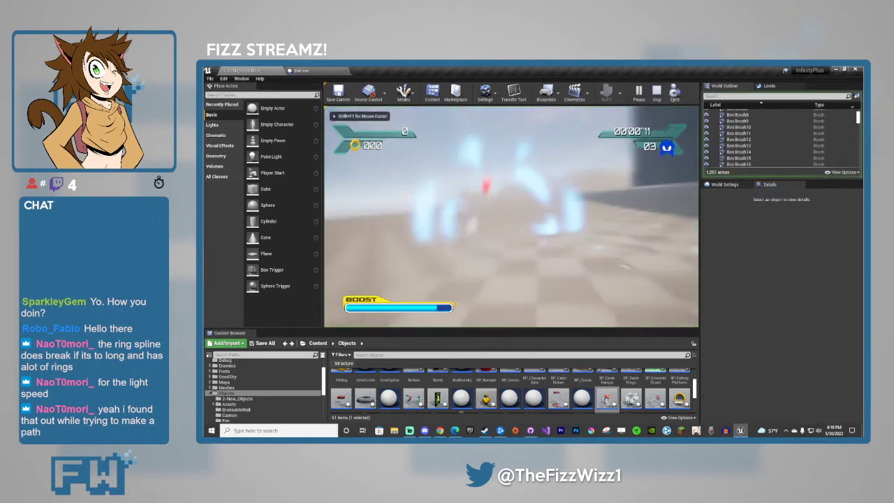
{"action": "key", "text": "space"}
{"action": "key", "text": "space"}
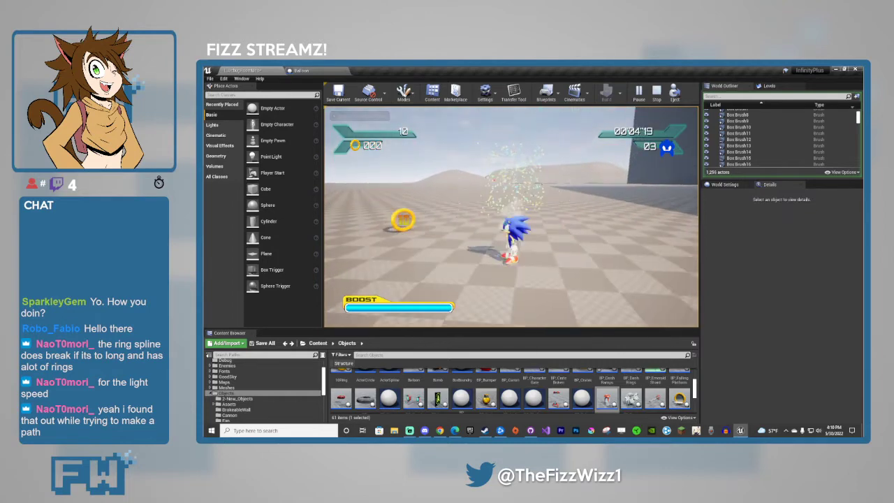
{"action": "key", "text": "Escape"}
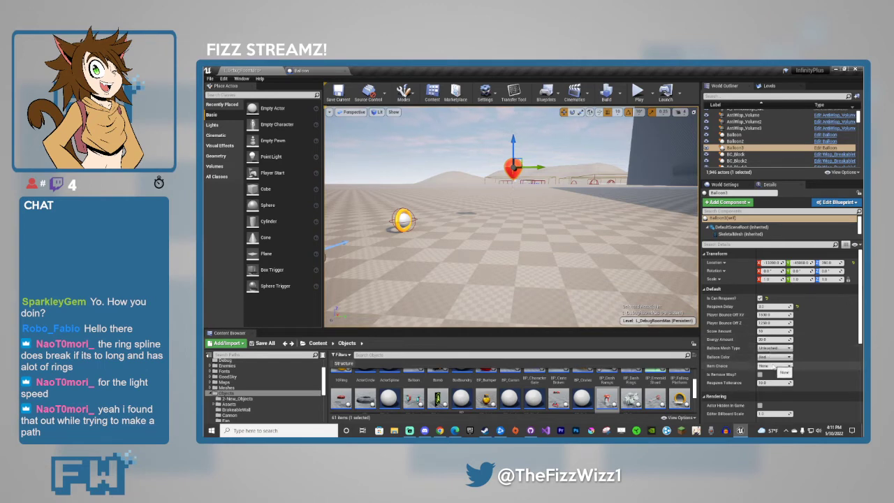
Set the balloon's Item Choice to 10Rings and playtest popping it for the ring reward.
{"action": "right_click_drag", "start_coordinate": [552, 234], "coordinate": [406, 213]}
{"action": "key", "text": "w"}
{"action": "key", "text": "d"}
{"action": "key", "text": "d"}
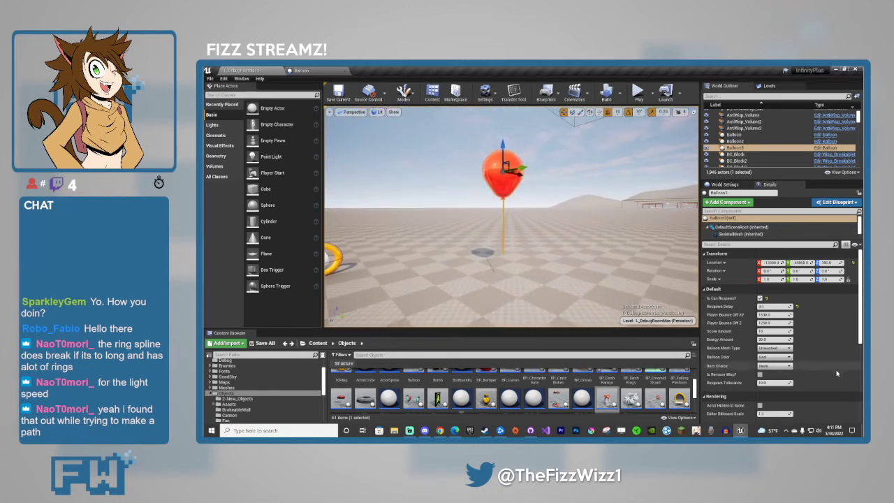
{"action": "left_click", "coordinate": [777, 366]}
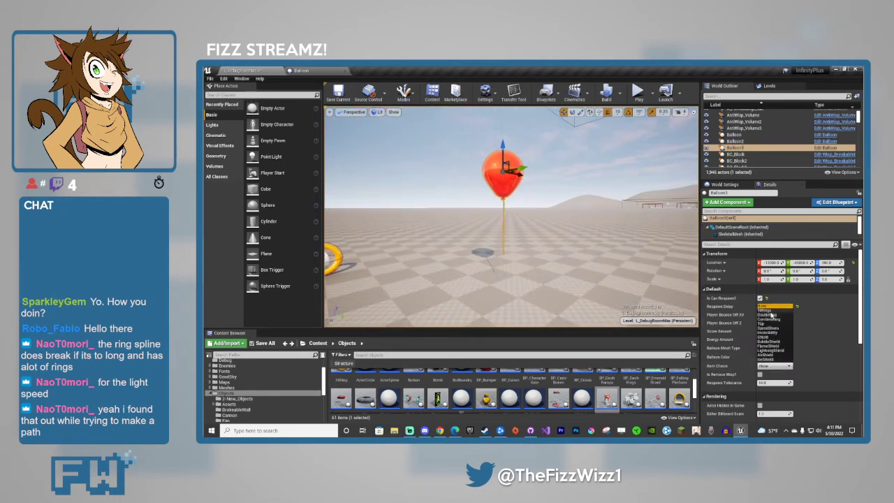
{"action": "left_click", "coordinate": [768, 310]}
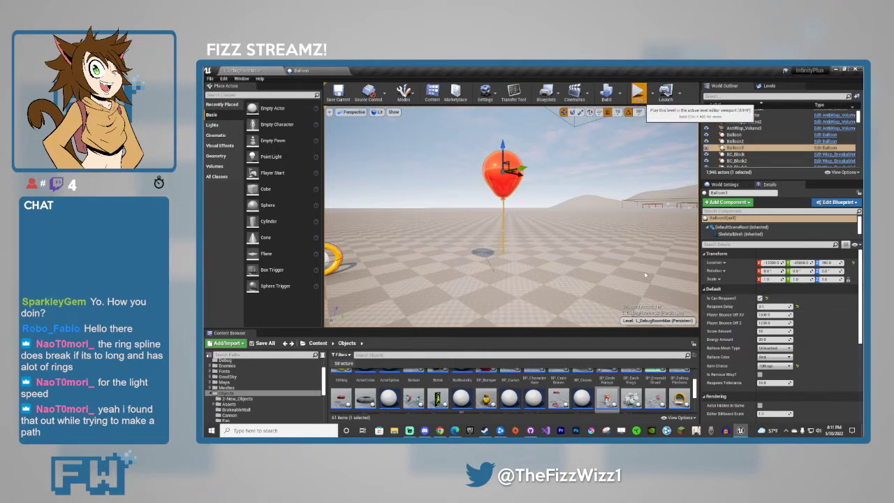
{"action": "left_click", "coordinate": [639, 92]}
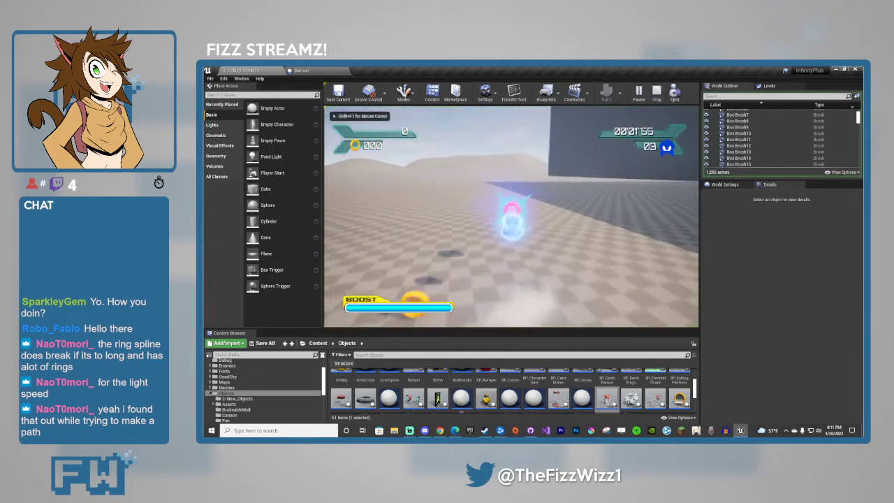
{"action": "key", "text": "w"}
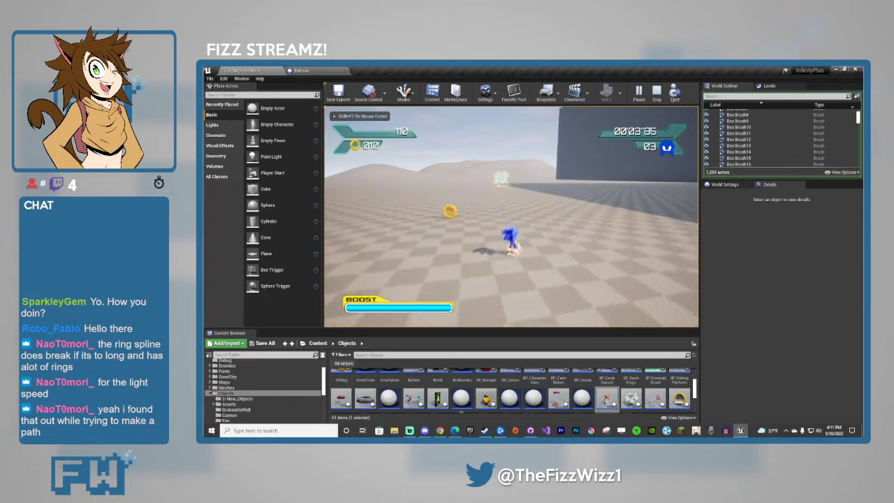
{"action": "key", "text": "Escape"}
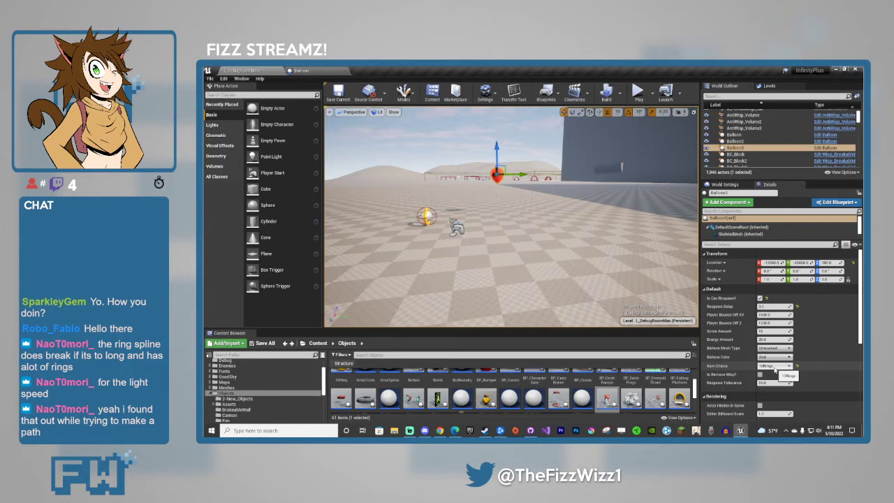
Set the balloon's Item Choice to 1Up, playtest popping it for the extra life, and end the session.
{"action": "left_click", "coordinate": [775, 366]}
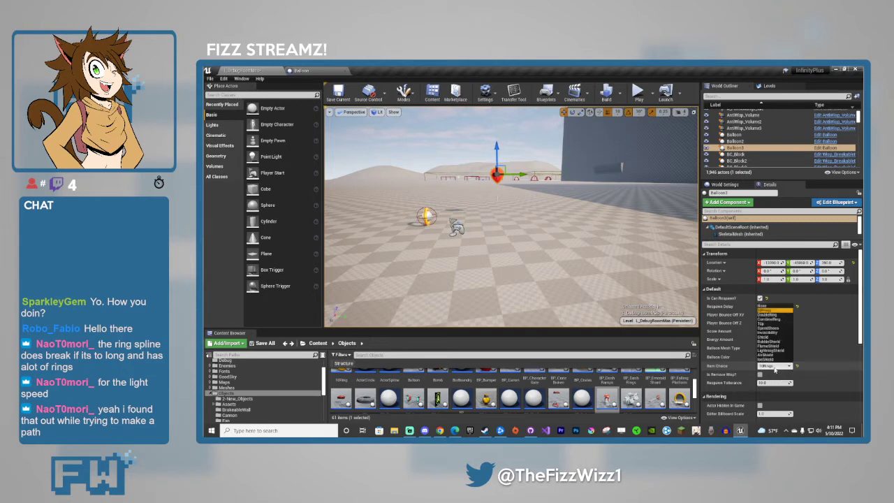
{"action": "left_click", "coordinate": [769, 329]}
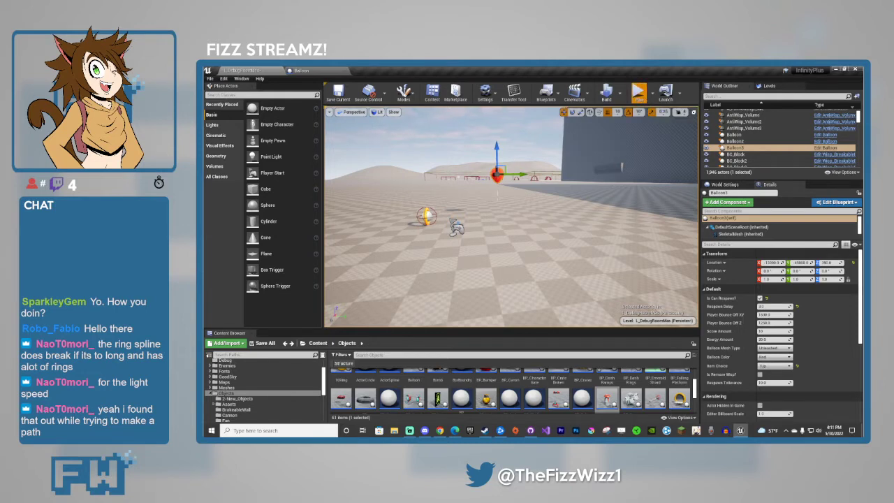
{"action": "key", "text": "alt+p"}
{"action": "key", "text": "space"}
{"action": "key", "text": "space"}
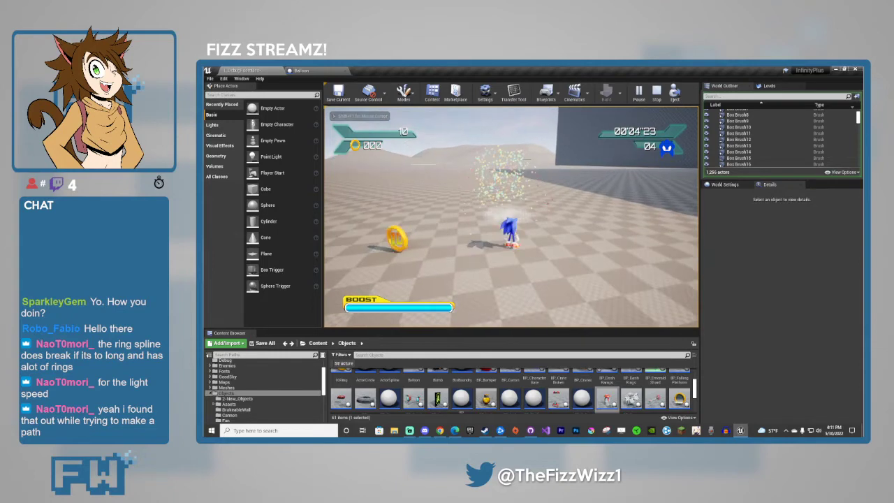
{"action": "key", "text": "Escape"}
Reset the balloon's Item Choice to None and duplicate it into a row of four balloons across the floor.
{"action": "key", "text": "e"}
{"action": "right_click_drag", "start_coordinate": [589, 244], "coordinate": [589, 259]}
{"action": "key", "text": "ctrl+w"}
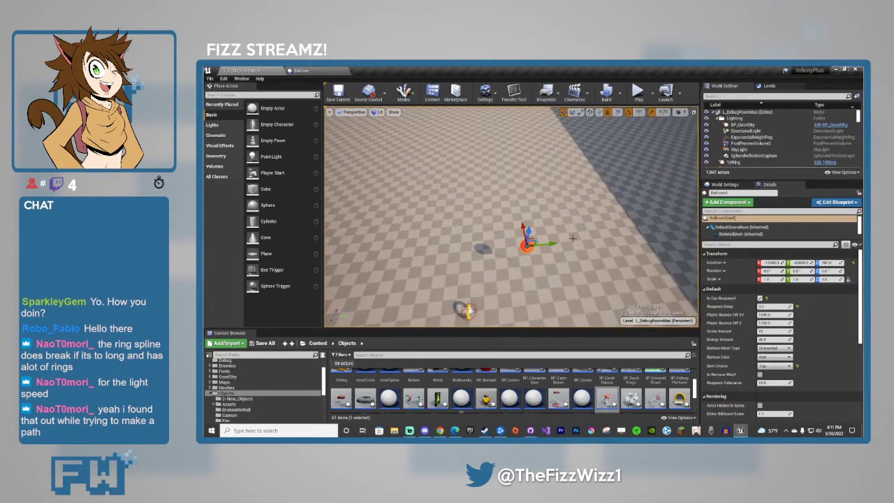
{"action": "left_click", "coordinate": [776, 365]}
{"action": "left_click", "coordinate": [772, 308]}
{"action": "left_click", "coordinate": [527, 245]}
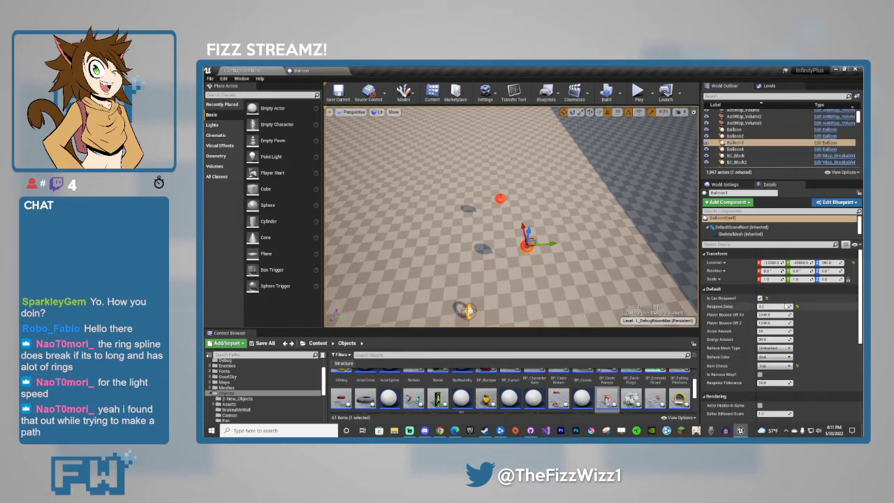
{"action": "left_click", "coordinate": [775, 366]}
{"action": "left_click", "coordinate": [764, 308]}
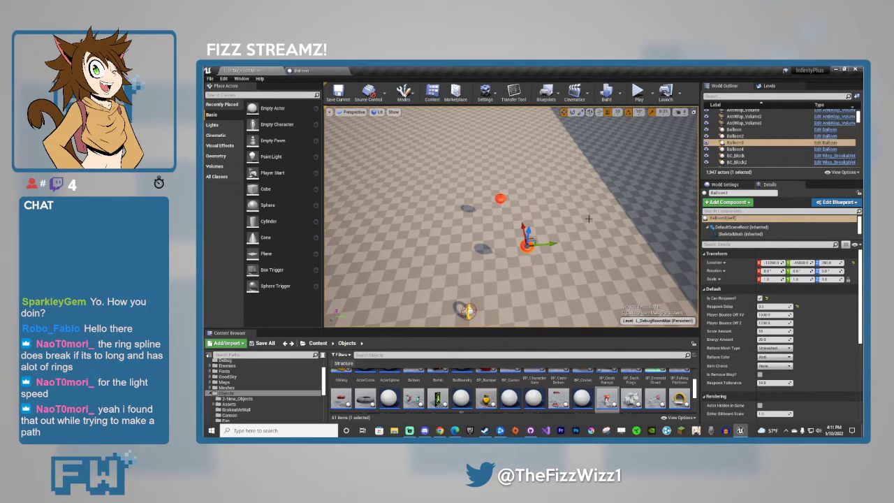
{"action": "key", "text": "ctrl+v"}
{"action": "left_click_drag", "start_coordinate": [540, 232], "coordinate": [542, 150], "text": "alt"}
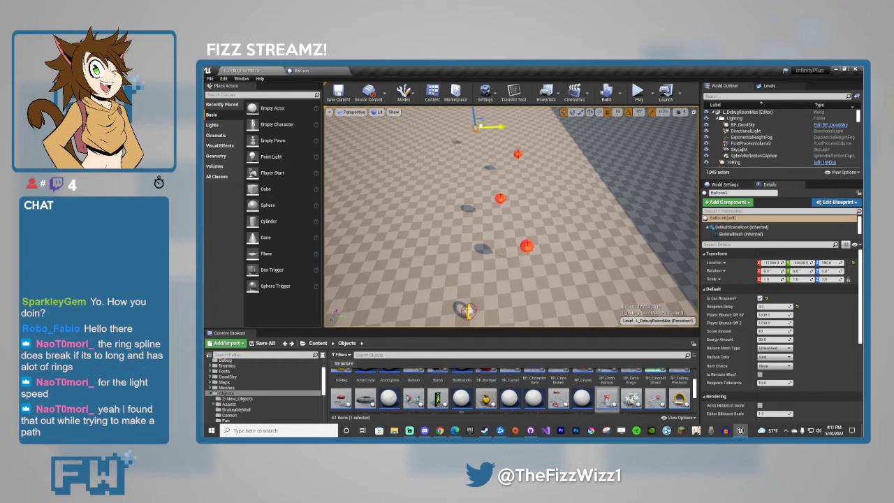
Set the farthest balloon's mesh type to Heroes, and color the third balloon blue and the second yellow.
{"action": "left_click", "coordinate": [775, 348]}
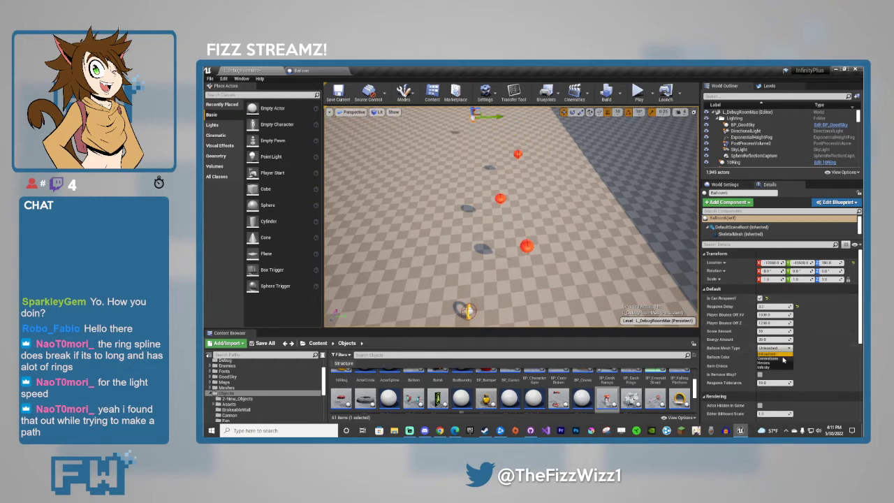
{"action": "left_click", "coordinate": [778, 363]}
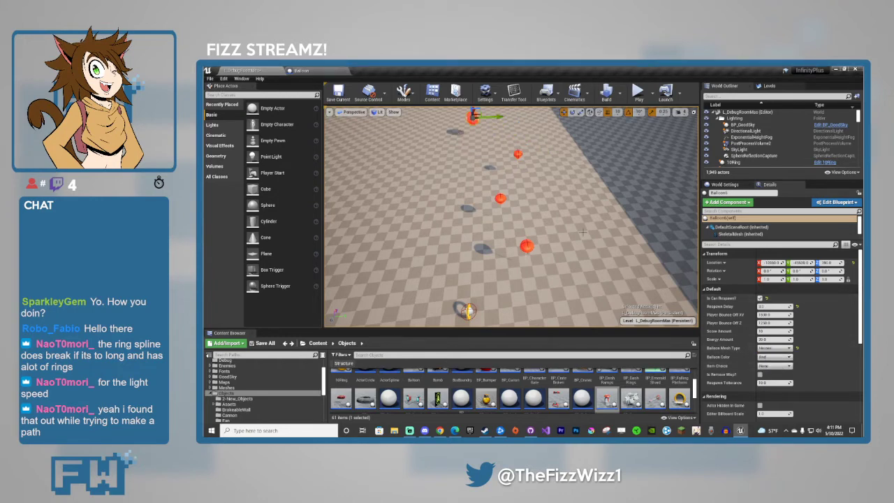
{"action": "left_click", "coordinate": [518, 152]}
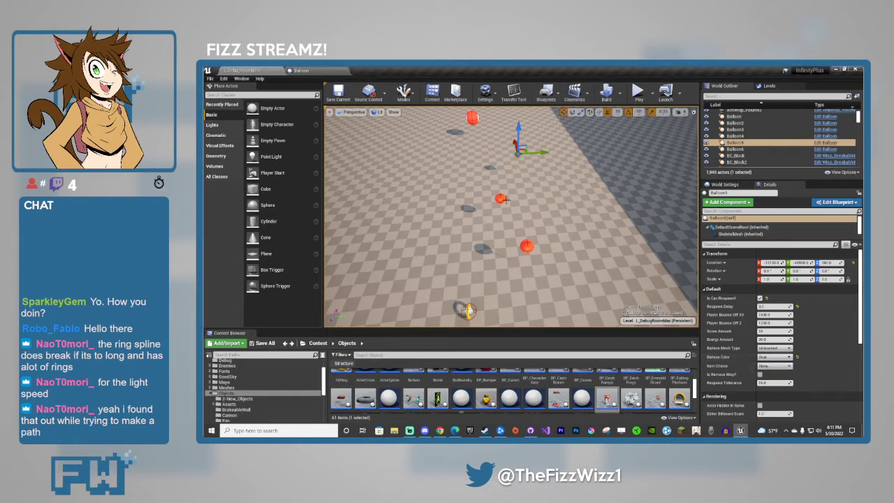
{"action": "left_click", "coordinate": [502, 199]}
{"action": "left_click", "coordinate": [774, 357]}
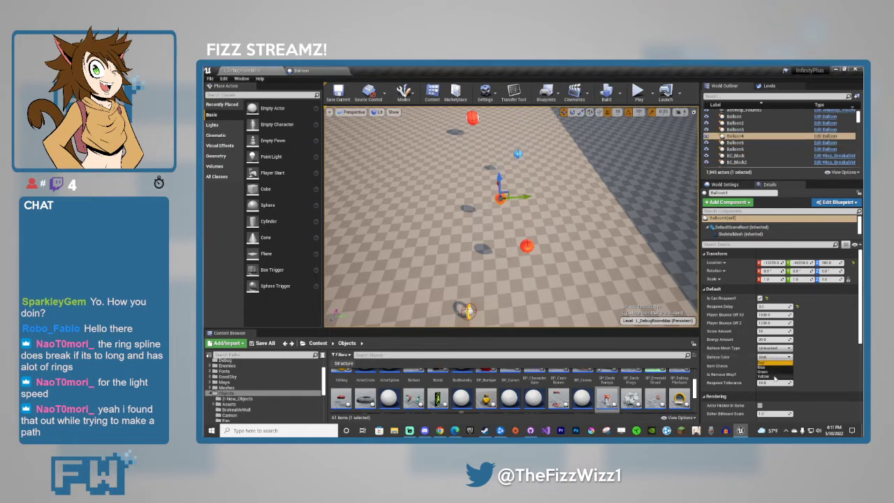
{"action": "left_click", "coordinate": [768, 377]}
Set the Item Choice of the farthest balloon, the one with the Heroes mesh, to 1Up.
{"action": "left_click", "coordinate": [473, 118]}
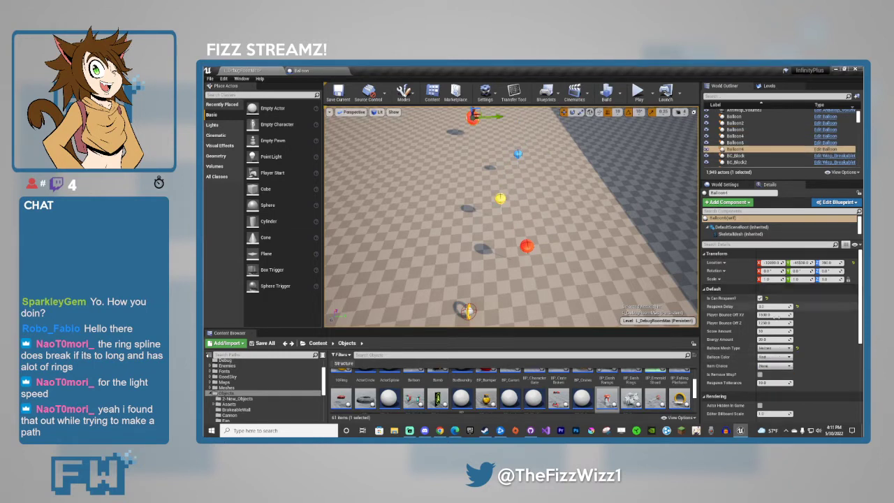
{"action": "left_click", "coordinate": [775, 366]}
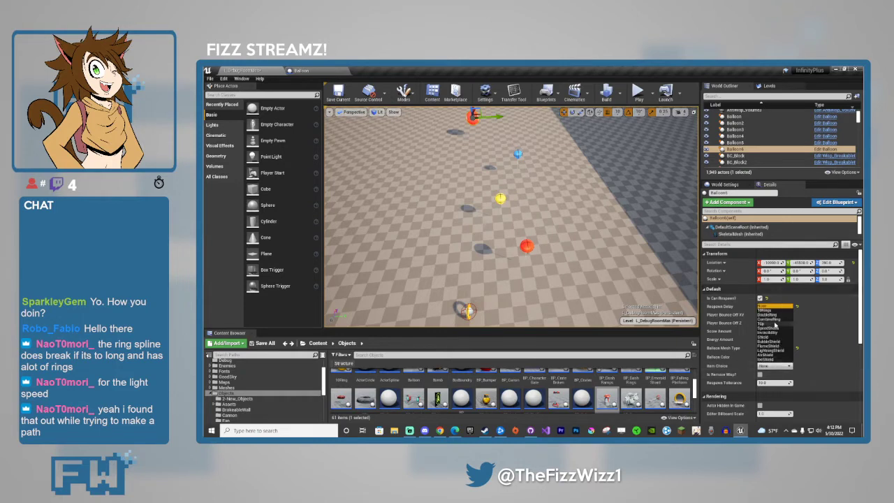
{"action": "left_click", "coordinate": [774, 324]}
Playtest chaining homing attacks along the row of colored balloons, and end the session.
{"action": "left_click", "coordinate": [638, 93]}
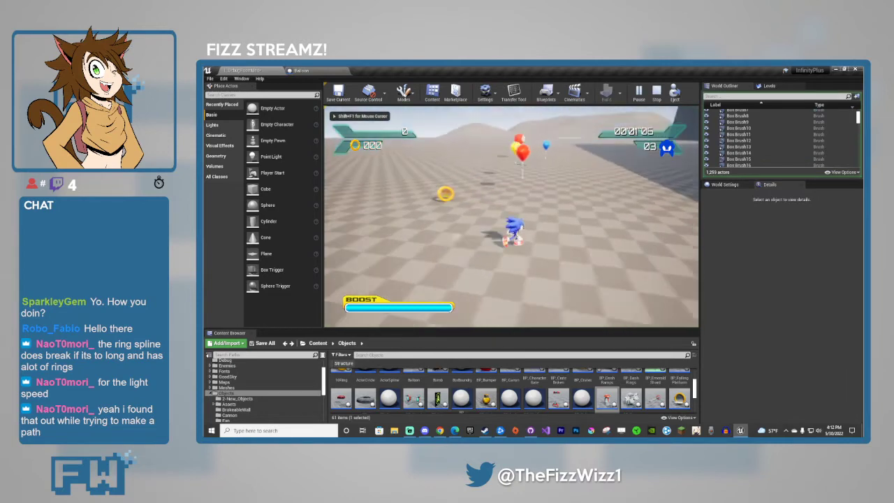
{"action": "key", "text": "space"}
{"action": "key", "text": "space"}
{"action": "key", "text": "space"}
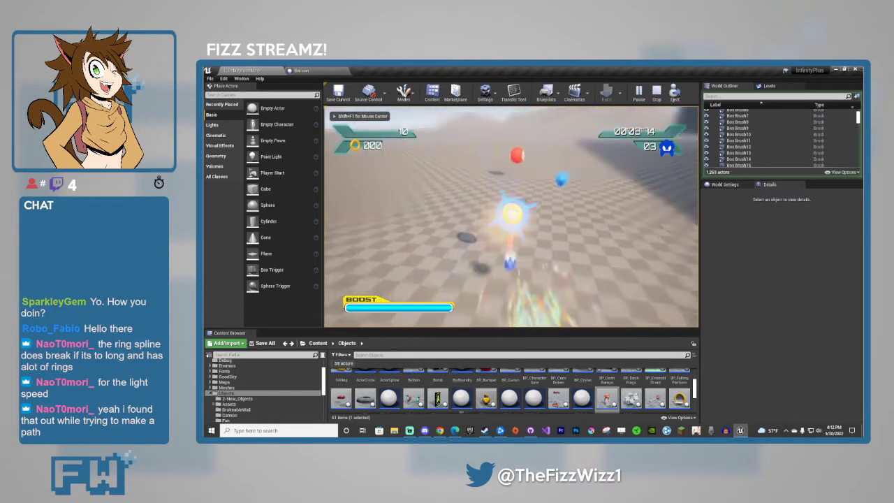
{"action": "key", "text": "space"}
{"action": "key", "text": "space"}
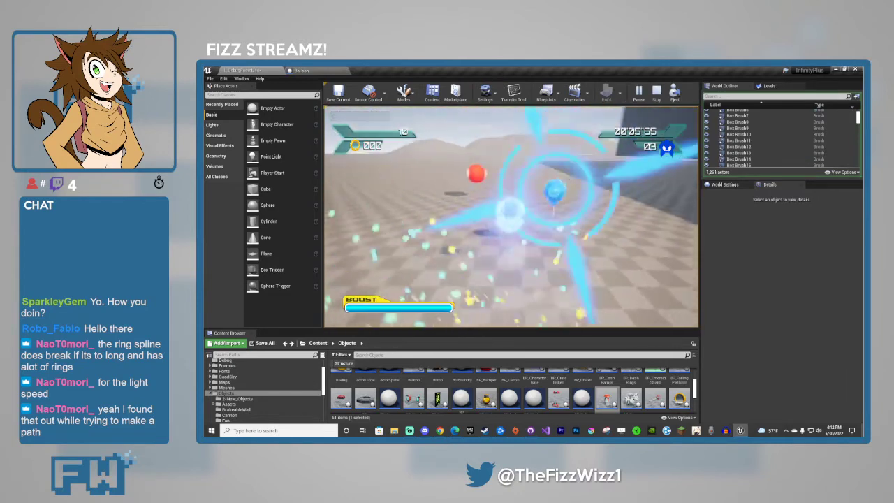
{"action": "key", "text": "space"}
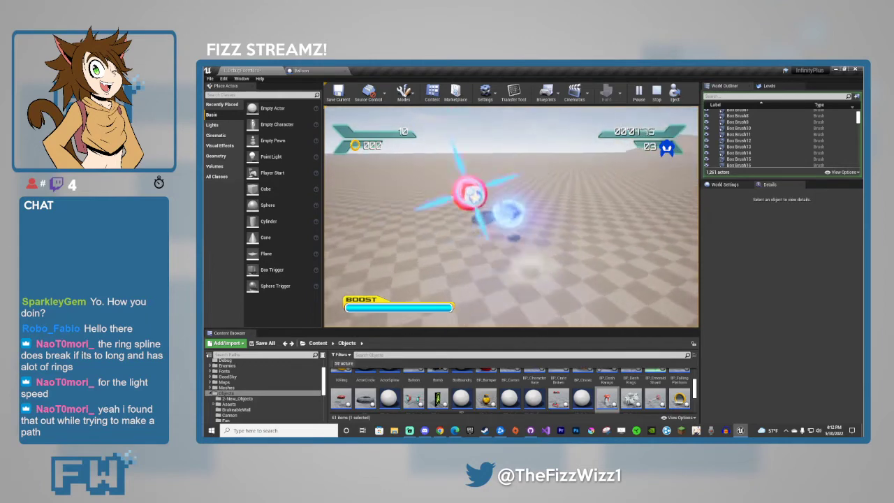
{"action": "key", "text": "w"}
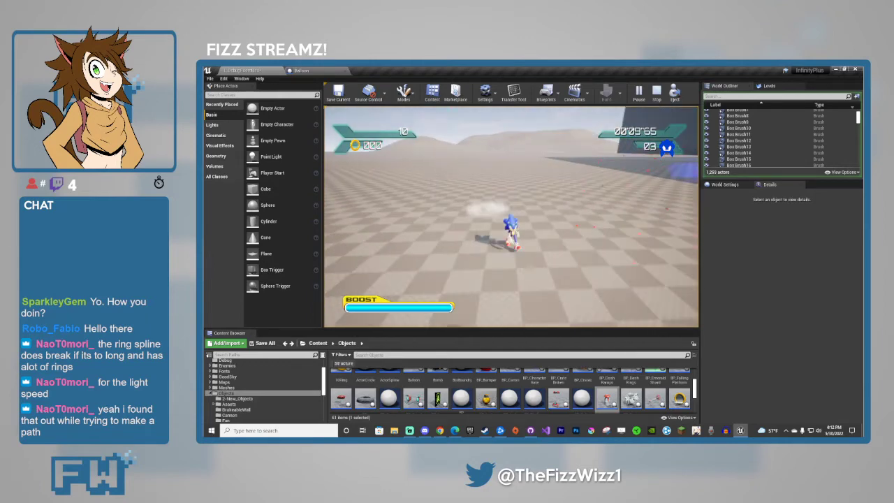
{"action": "key", "text": "Escape"}
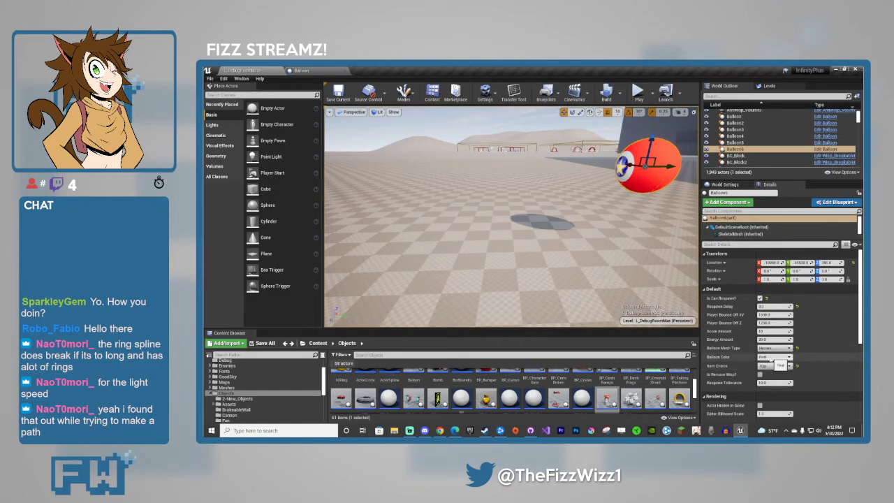
Playtest popping the Heroes-mesh balloon for its 1Up reward, and end the session.
{"action": "key", "text": "s"}
{"action": "right_click_drag", "start_coordinate": [615, 258], "coordinate": [639, 269]}
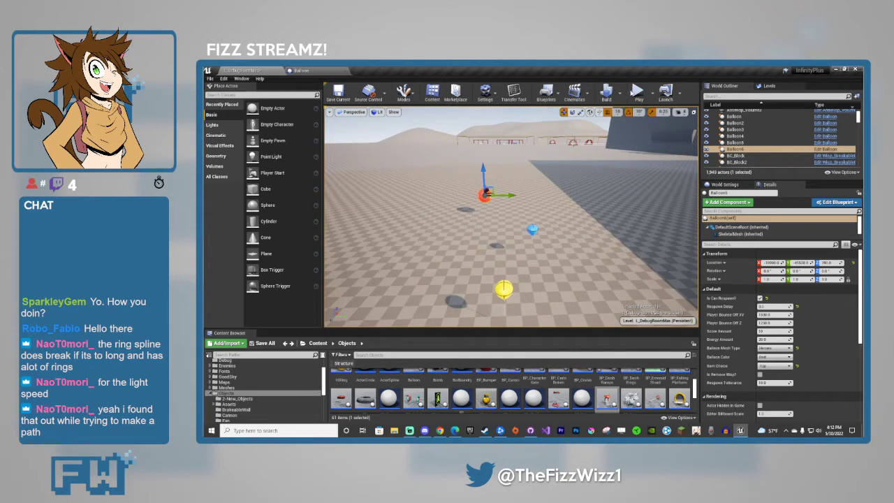
{"action": "left_click", "coordinate": [637, 92]}
{"action": "key", "text": "alt+p"}
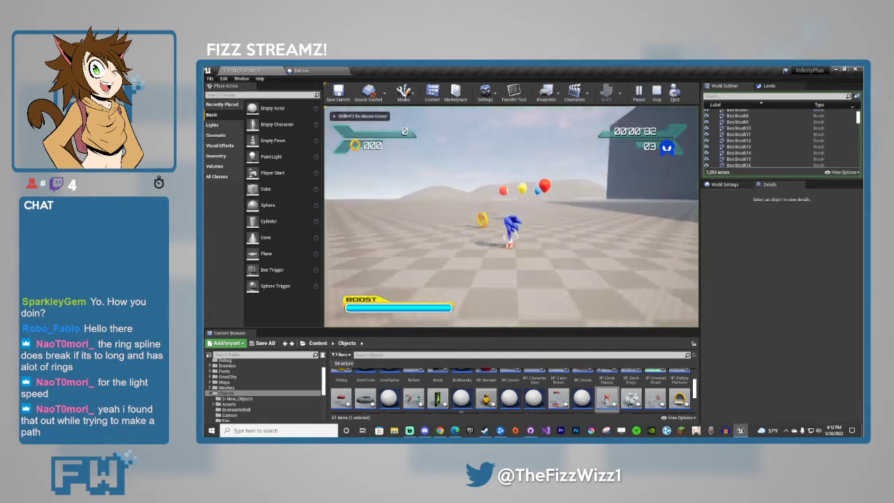
{"action": "key", "text": "space"}
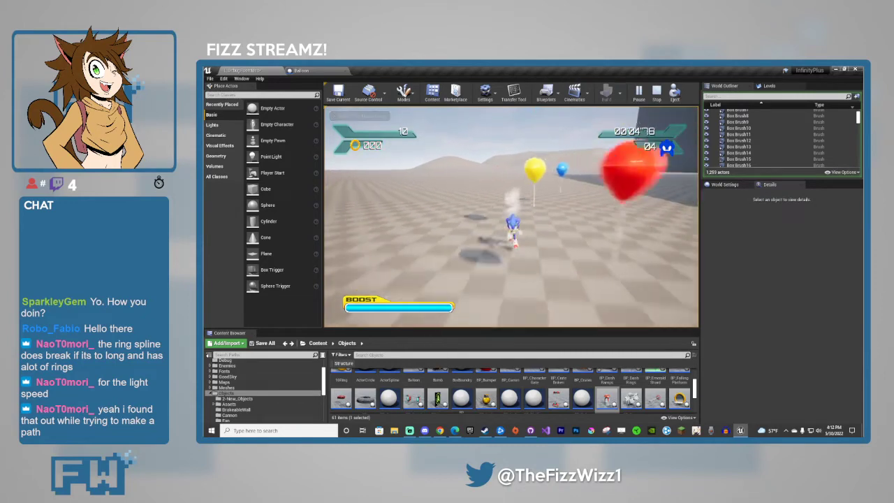
{"action": "key", "text": "Escape"}
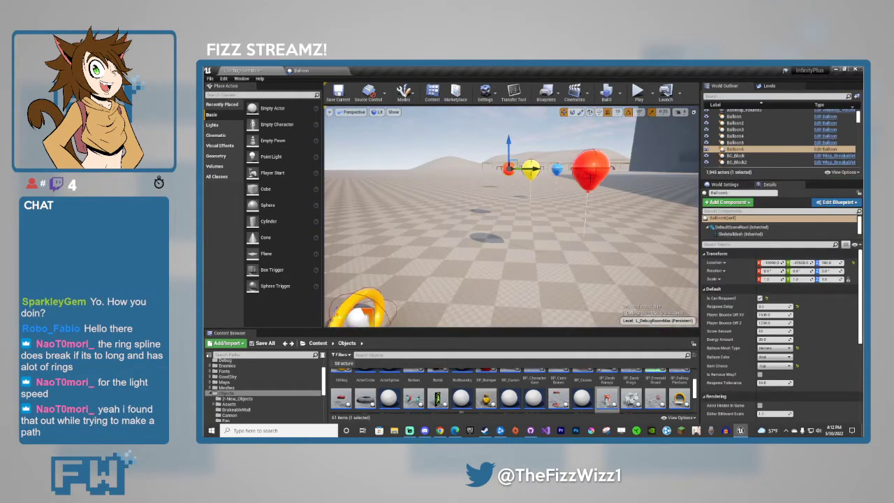
Delete all four test balloons from the debug level.
{"action": "key", "text": "Delete"}
{"action": "left_click", "coordinate": [591, 177]}
{"action": "key", "text": "Delete"}
{"action": "left_click", "coordinate": [557, 169]}
{"action": "key", "text": "Delete"}
{"action": "key", "text": "ctrl+z"}
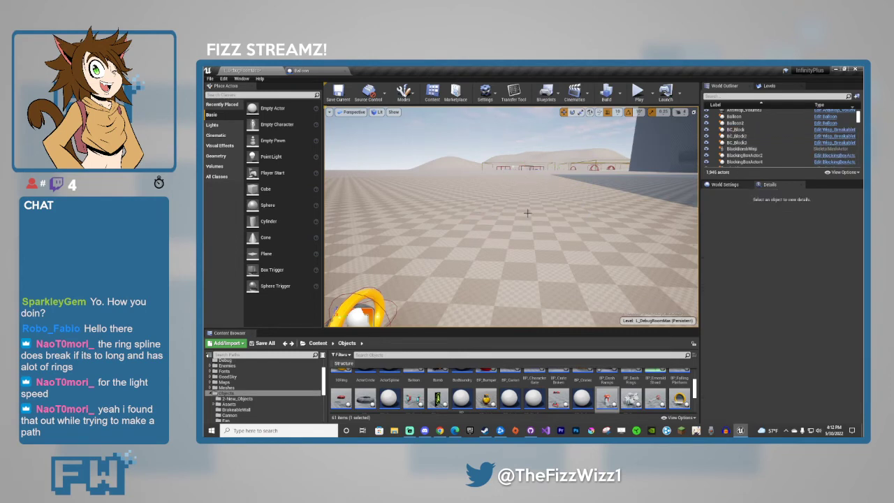
Try placing a fresh default balloon in the level, delete it again, and postpone the autosave.
{"action": "scroll", "coordinate": [580, 402], "scroll_direction": "up", "scroll_amount": 3}
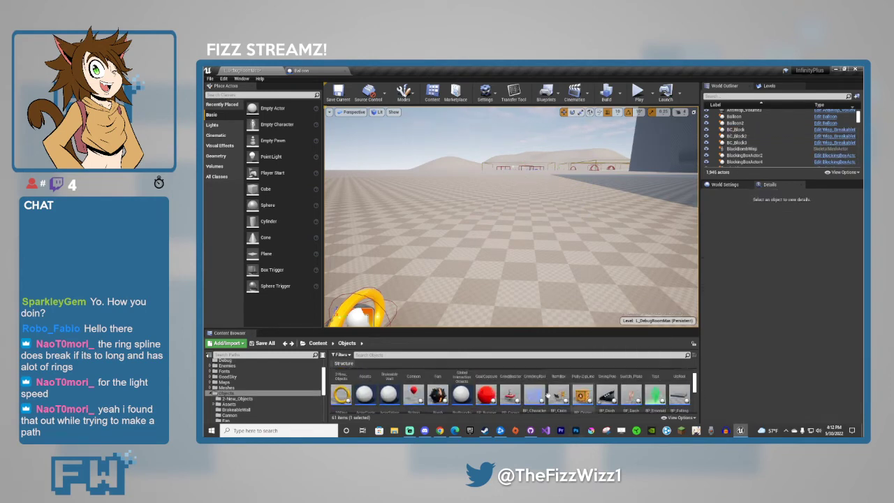
{"action": "left_click_drag", "start_coordinate": [413, 394], "coordinate": [572, 138]}
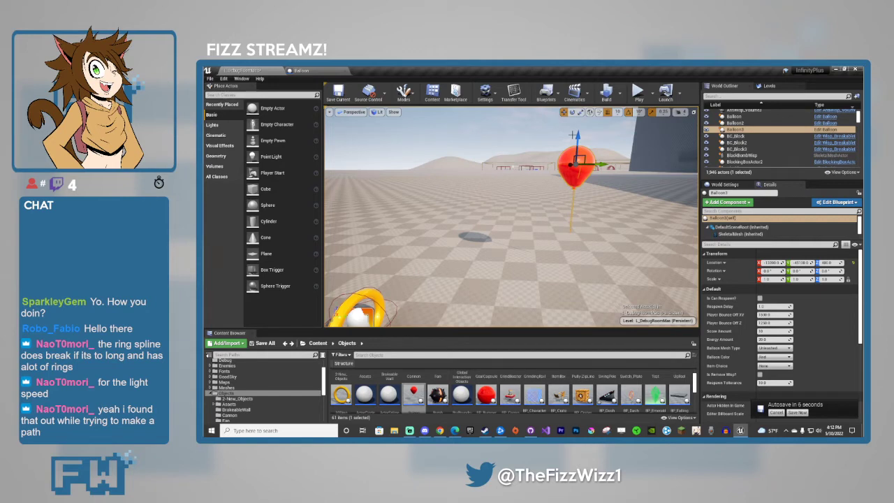
{"action": "key", "text": "Delete"}
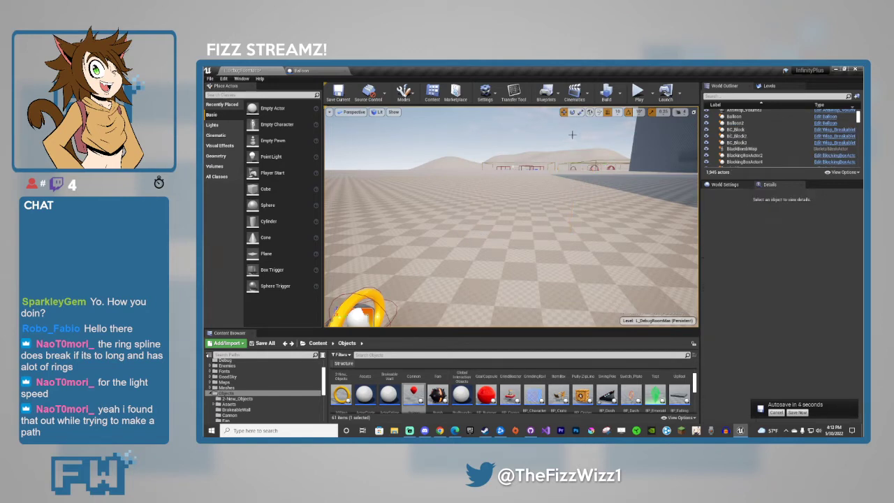
{"action": "left_click", "coordinate": [776, 412]}
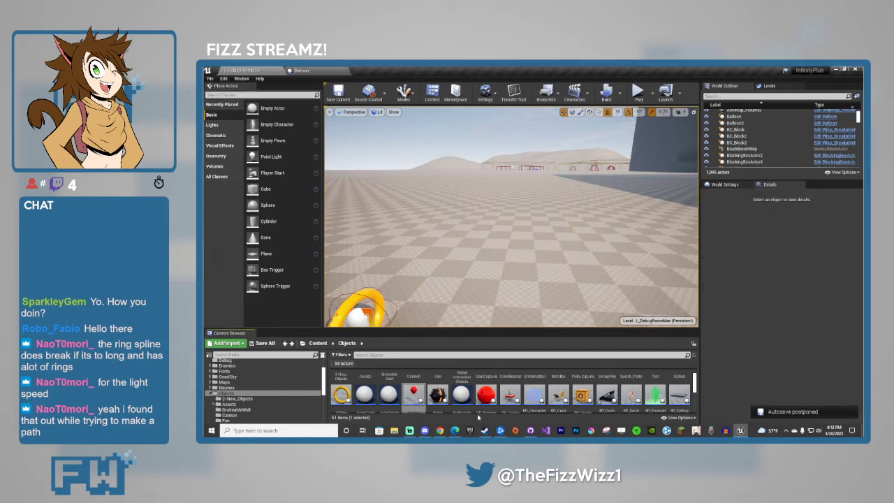
Place a BP_ItemBox from the 2-New_Objects folder on the open checkered floor.
{"action": "scroll", "coordinate": [479, 397], "scroll_direction": "down", "scroll_amount": 3}
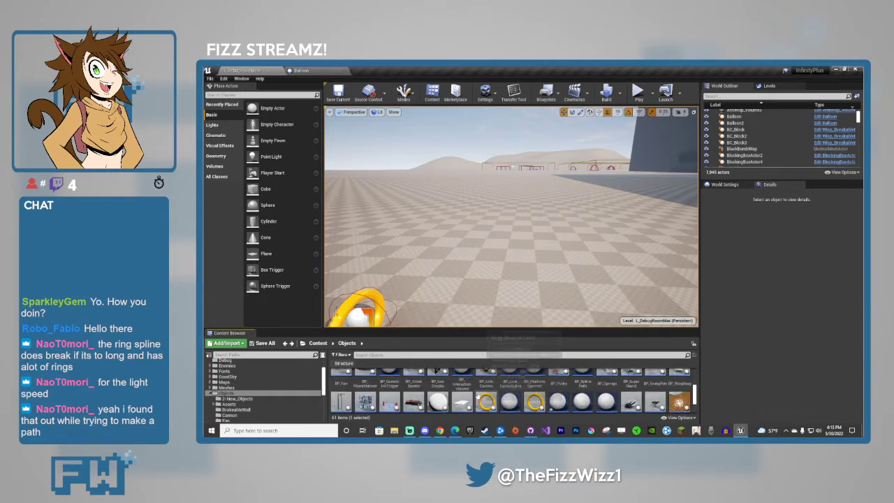
{"action": "scroll", "coordinate": [341, 383], "scroll_direction": "up", "scroll_amount": 3}
{"action": "double_click", "coordinate": [341, 383]}
{"action": "left_click_drag", "start_coordinate": [533, 380], "coordinate": [589, 254]}
{"action": "key", "text": "w"}
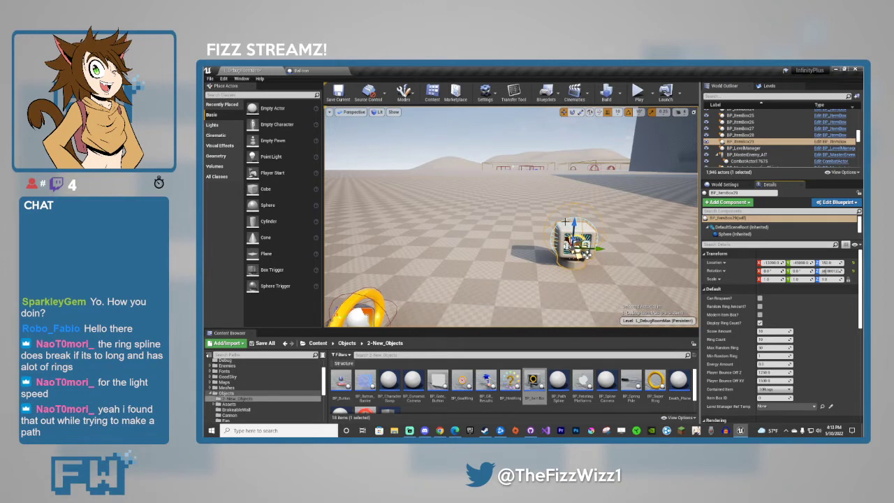
Examine the rows of item boxes in the object testing area, playtest their contained items, and end the session.
{"action": "key", "text": "w"}
{"action": "mouse_move", "coordinate": [601, 229]}
{"action": "right_mouse_down"}
{"action": "mouse_move", "coordinate": [674, 229]}
{"action": "mouse_move", "coordinate": [584, 236]}
{"action": "mouse_move", "coordinate": [601, 241]}
{"action": "right_mouse_up"}
{"action": "left_click", "coordinate": [515, 225]}
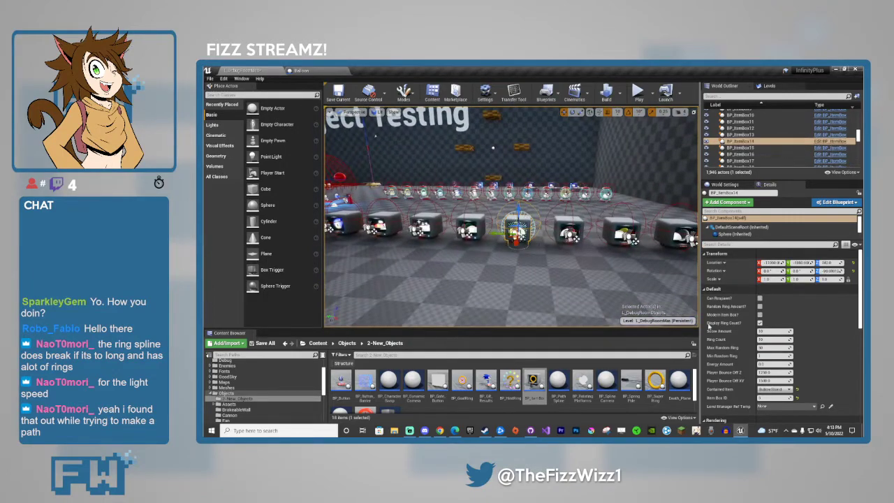
{"action": "right_click_drag", "start_coordinate": [642, 286], "coordinate": [643, 294]}
{"action": "right_click_drag", "start_coordinate": [523, 265], "coordinate": [523, 265]}
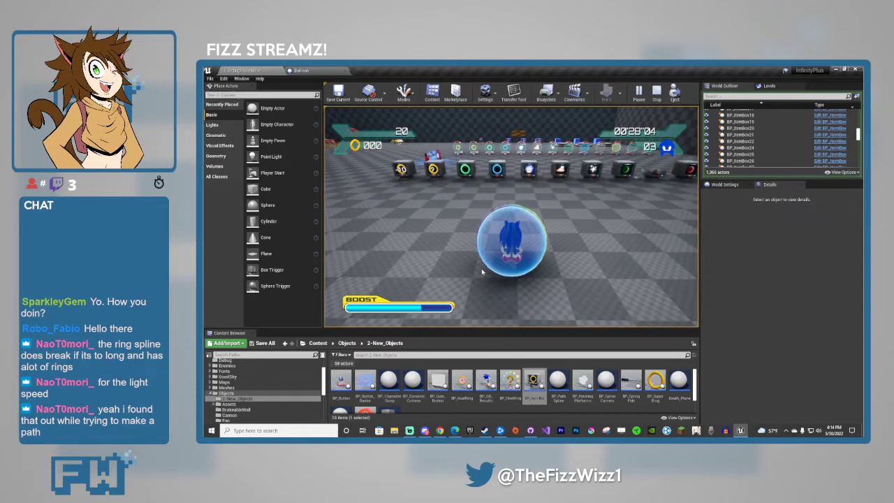
{"action": "key", "text": "Escape"}
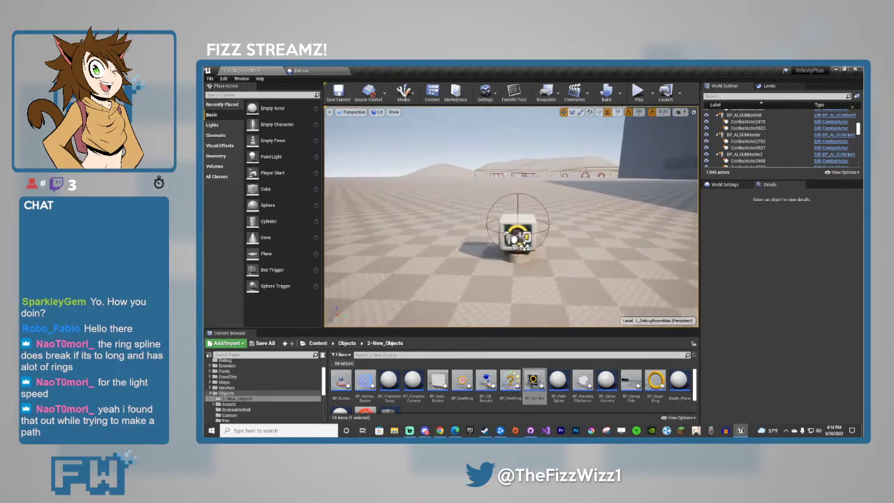
Select the newly placed item box and examine its ring display and Contained Item options, keeping the current choice.
{"action": "left_click", "coordinate": [502, 245]}
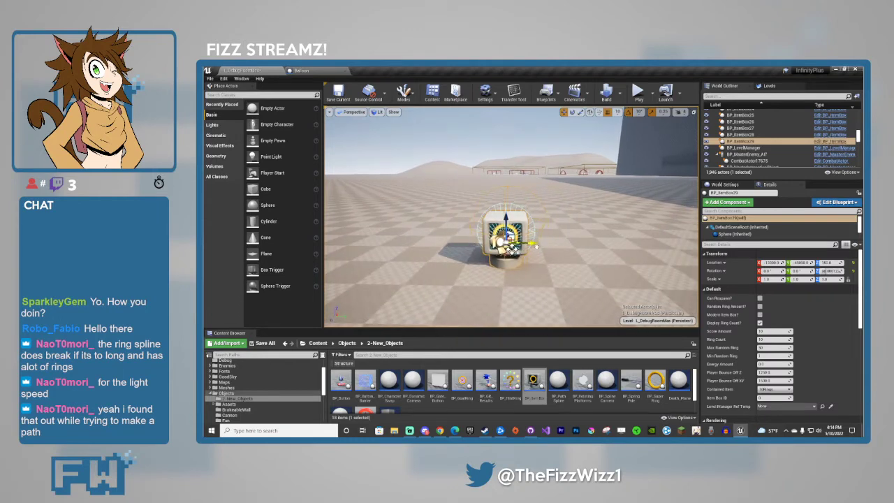
{"action": "mouse_move", "coordinate": [536, 248]}
{"action": "right_mouse_down"}
{"action": "mouse_move", "coordinate": [468, 264]}
{"action": "mouse_move", "coordinate": [536, 249]}
{"action": "right_mouse_up"}
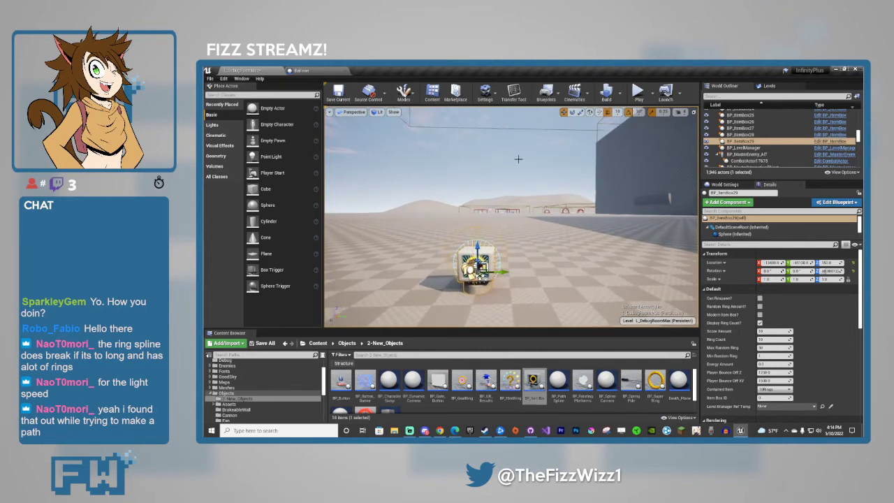
{"action": "left_click", "coordinate": [526, 179]}
{"action": "left_click", "coordinate": [477, 260]}
{"action": "right_click_drag", "start_coordinate": [477, 260], "coordinate": [500, 241]}
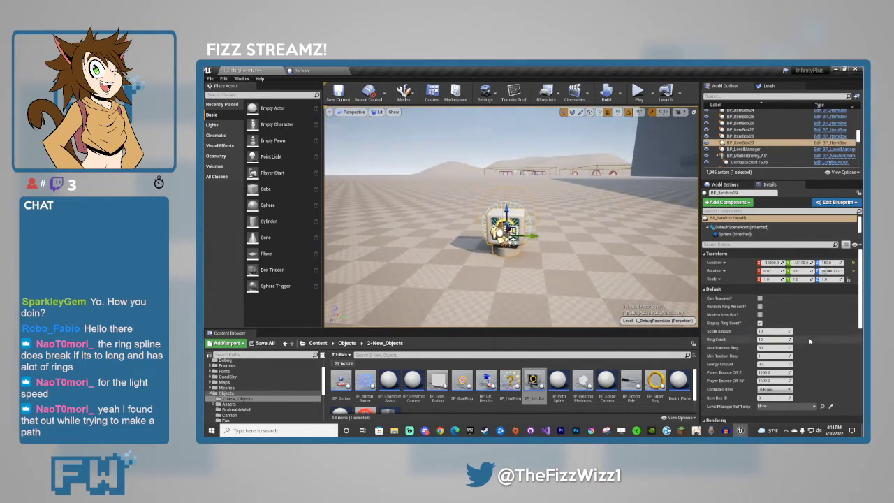
{"action": "right_click_drag", "start_coordinate": [626, 299], "coordinate": [626, 298]}
{"action": "left_click", "coordinate": [773, 391]}
{"action": "left_click", "coordinate": [767, 392]}
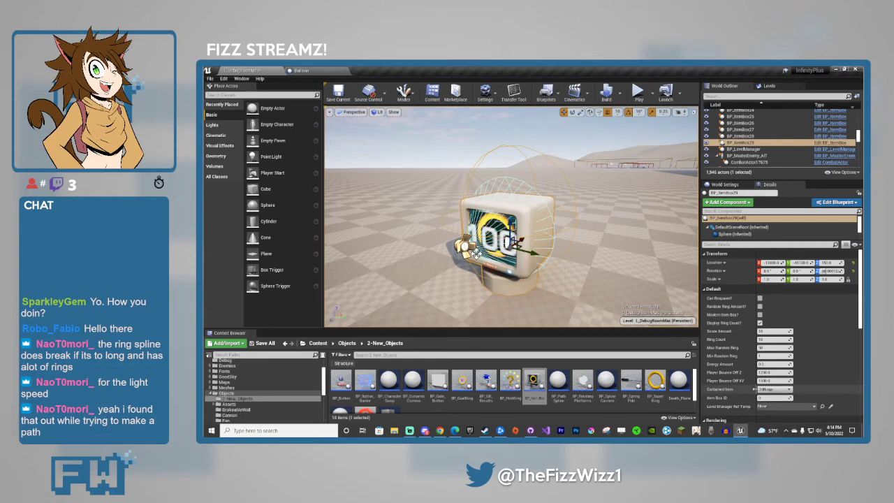
{"action": "left_click", "coordinate": [768, 389]}
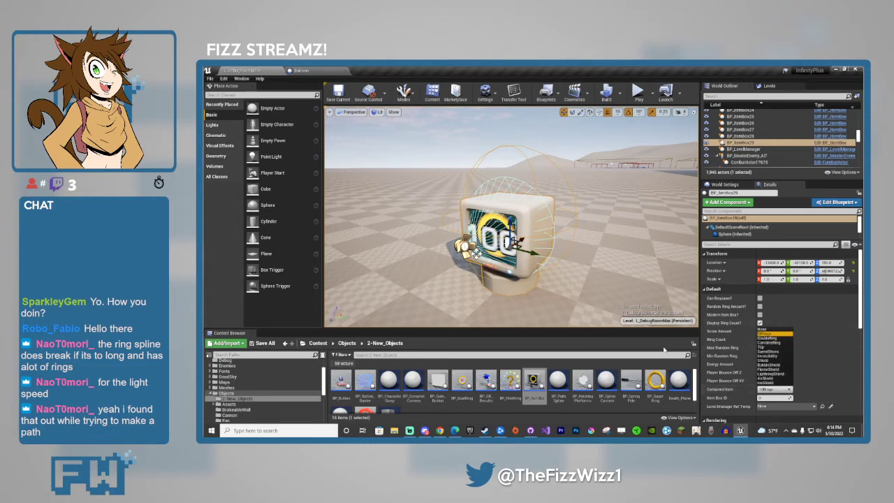
{"action": "left_click", "coordinate": [775, 395]}
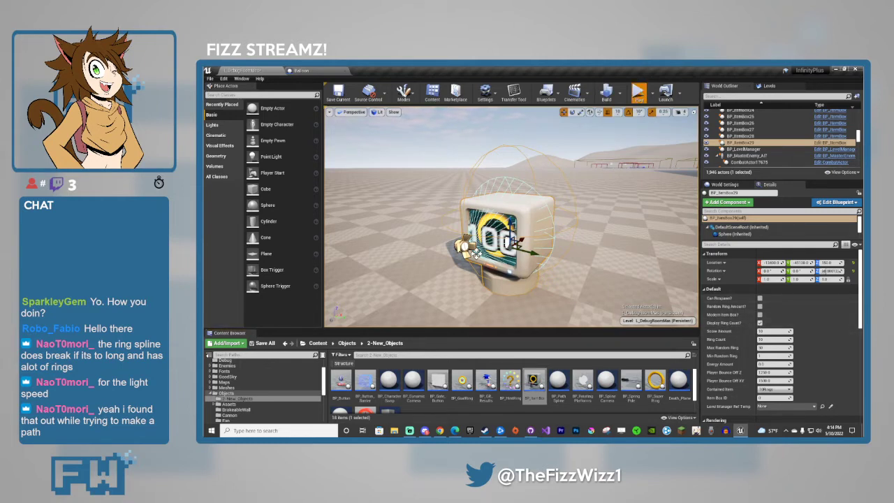
Playtest the default item box, set its Ring Count to 50, and playtest it again with a jump attack.
{"action": "key", "text": "alt+p"}
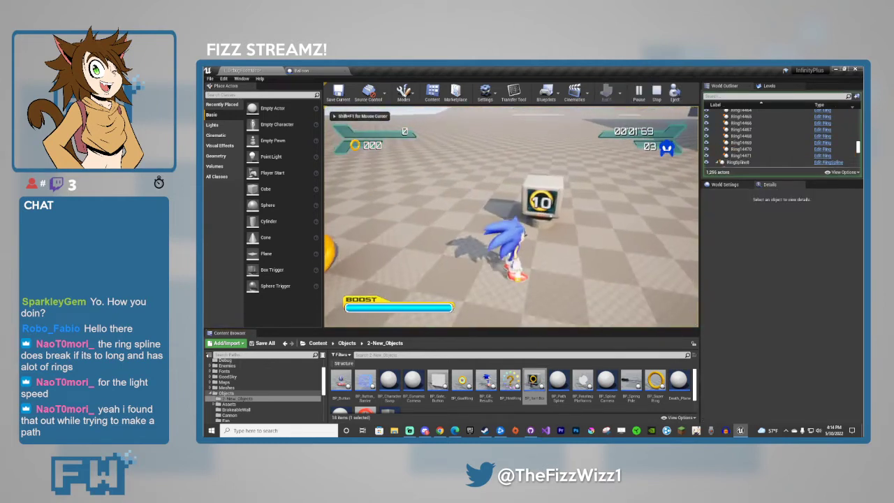
{"action": "key", "text": "Escape"}
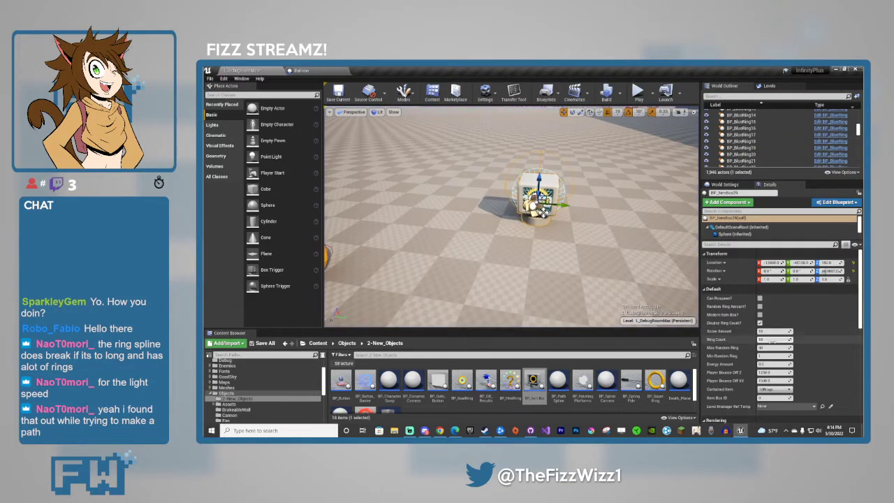
{"action": "left_click", "coordinate": [770, 340]}
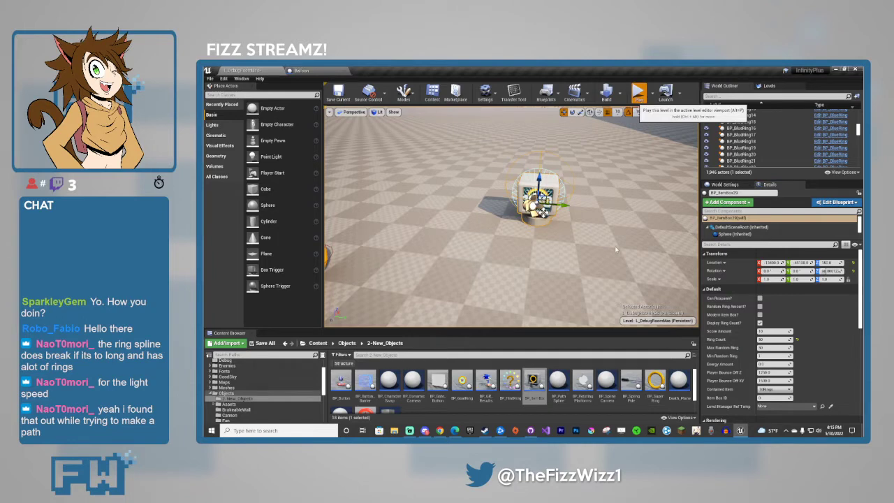
{"action": "key", "text": "alt+p"}
{"action": "key", "text": "w"}
{"action": "key", "text": "space"}
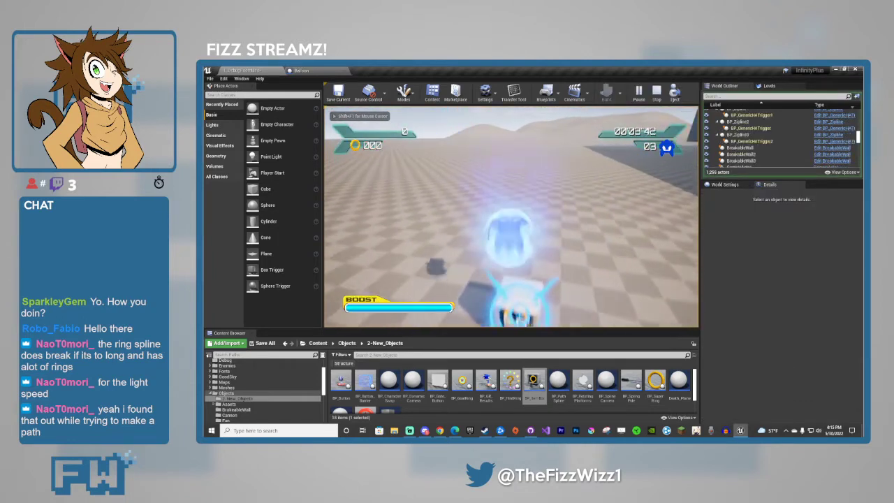
{"action": "key", "text": "Escape"}
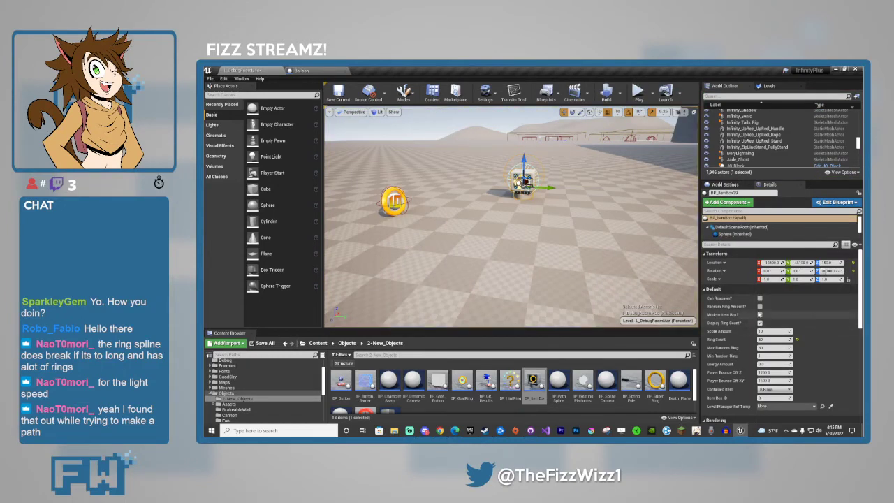
Enable Random Ring Amount on the item box and playtest breaking it open.
{"action": "left_click", "coordinate": [760, 307]}
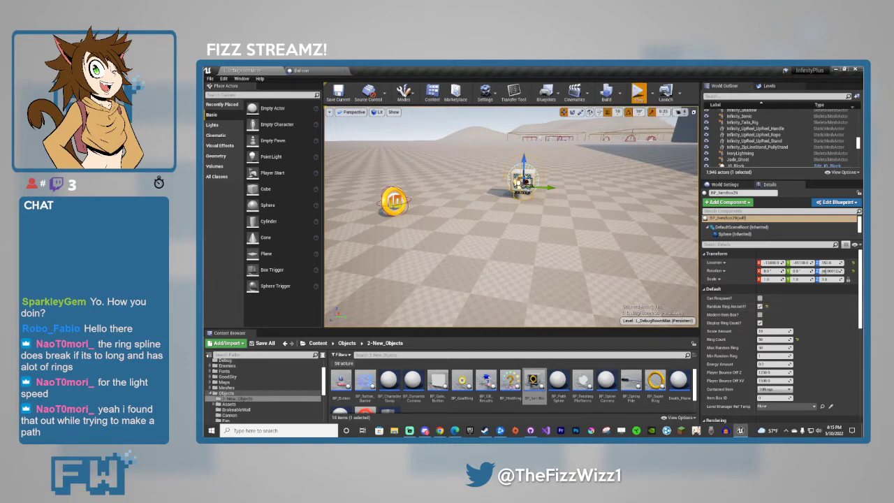
{"action": "left_click", "coordinate": [621, 244]}
{"action": "key", "text": "w"}
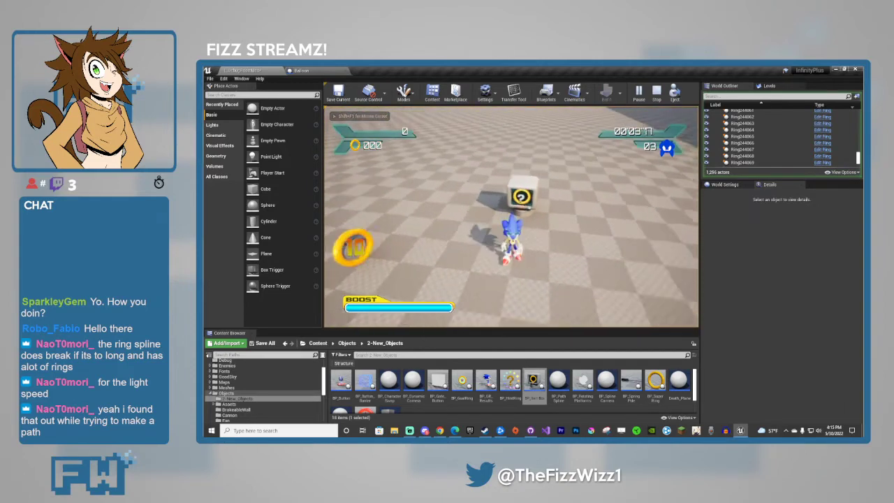
{"action": "key", "text": "space"}
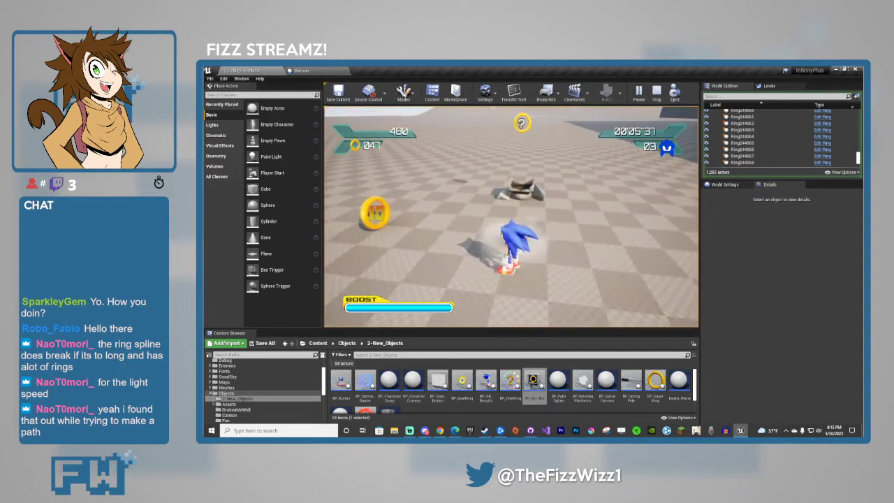
{"action": "key", "text": "Escape"}
Playtest the random-ring item box once more by breaking it, and end the session.
{"action": "scroll", "coordinate": [729, 318], "scroll_direction": "down", "scroll_amount": 2}
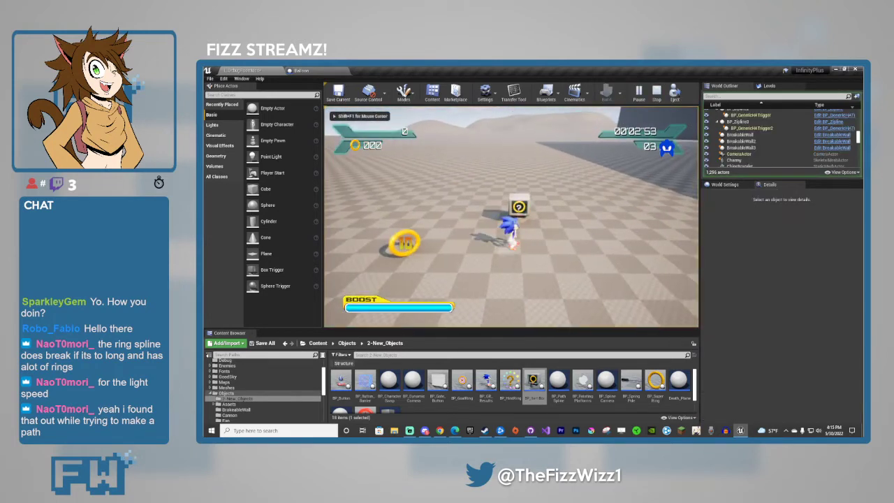
{"action": "key", "text": "space"}
{"action": "key", "text": "w"}
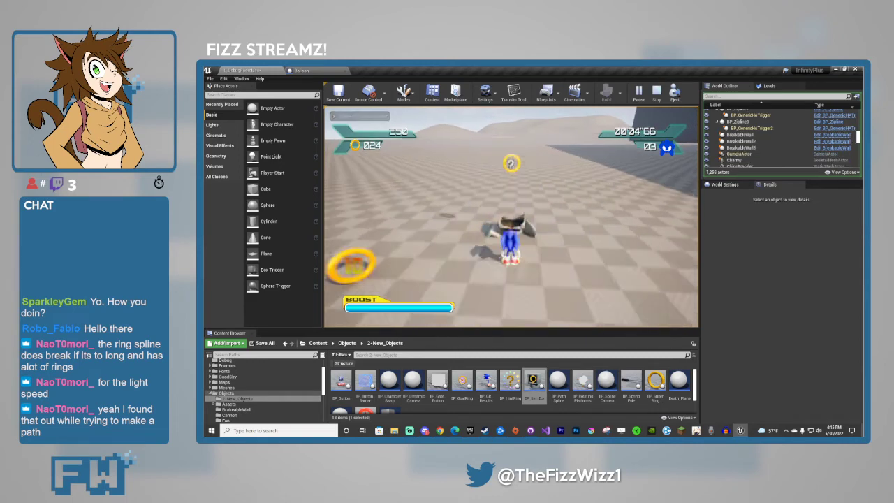
{"action": "key", "text": "s"}
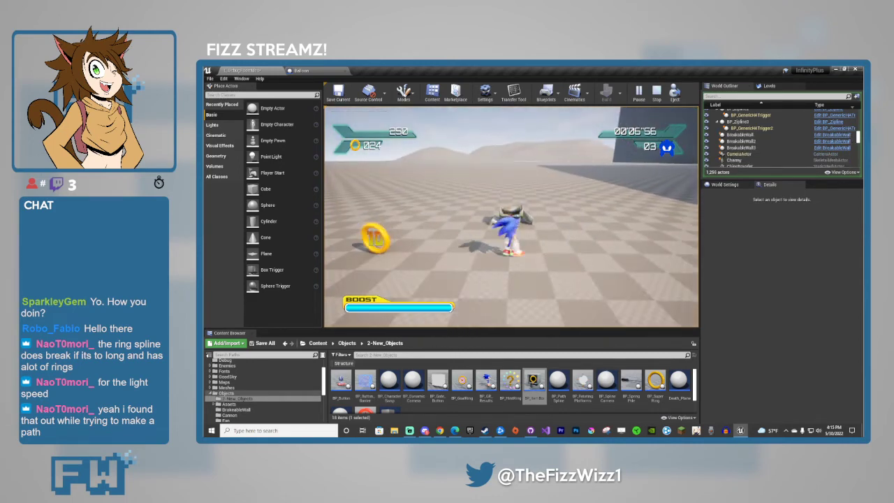
{"action": "key", "text": "Escape"}
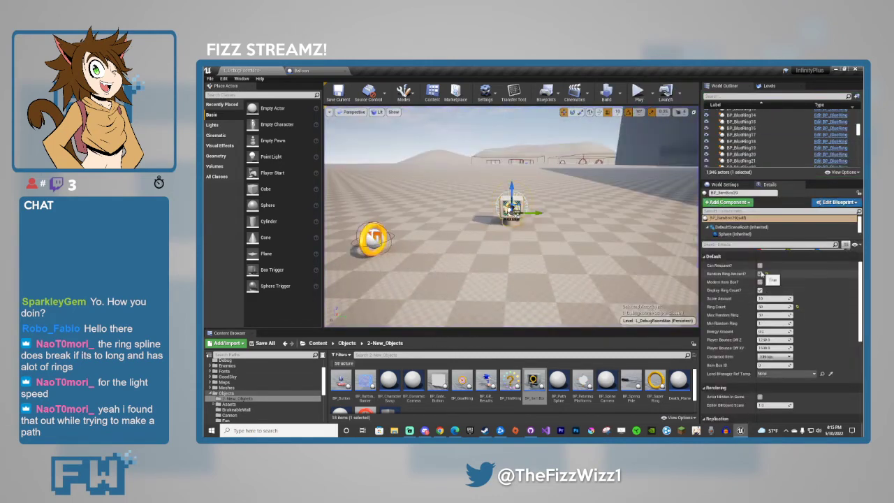
Enable Modern Item Box on the selected box, playtest breaking it and running over its base, and stop the session.
{"action": "left_click", "coordinate": [761, 283]}
{"action": "mouse_move", "coordinate": [641, 137]}
{"action": "right_mouse_down"}
{"action": "mouse_move", "coordinate": [615, 134]}
{"action": "mouse_move", "coordinate": [641, 137]}
{"action": "right_mouse_up"}
{"action": "key", "text": "w"}
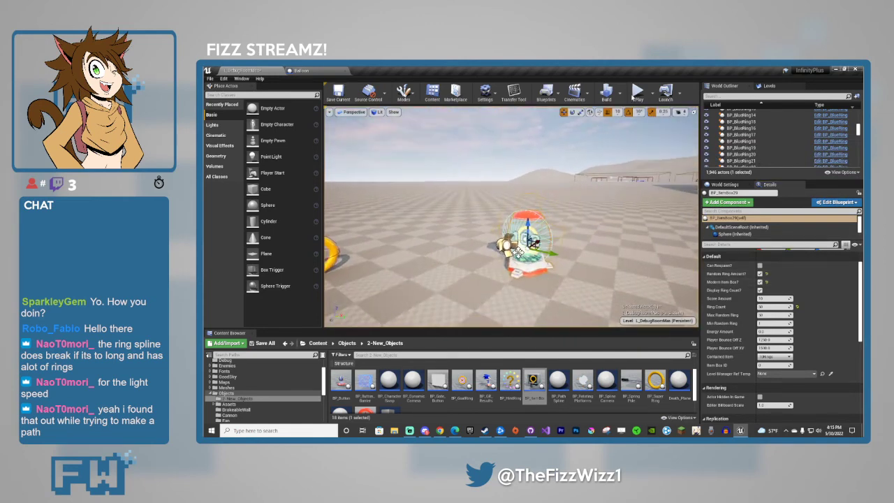
{"action": "left_click", "coordinate": [638, 93]}
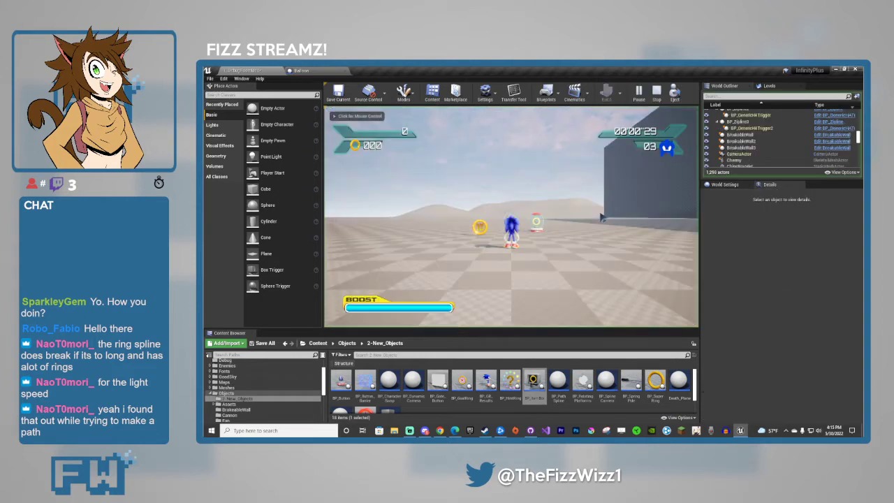
{"action": "key", "text": "w"}
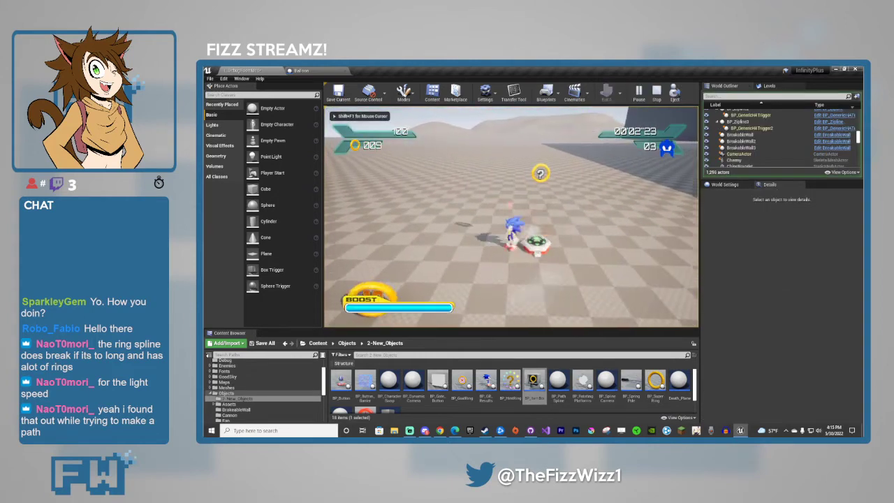
{"action": "key", "text": "s"}
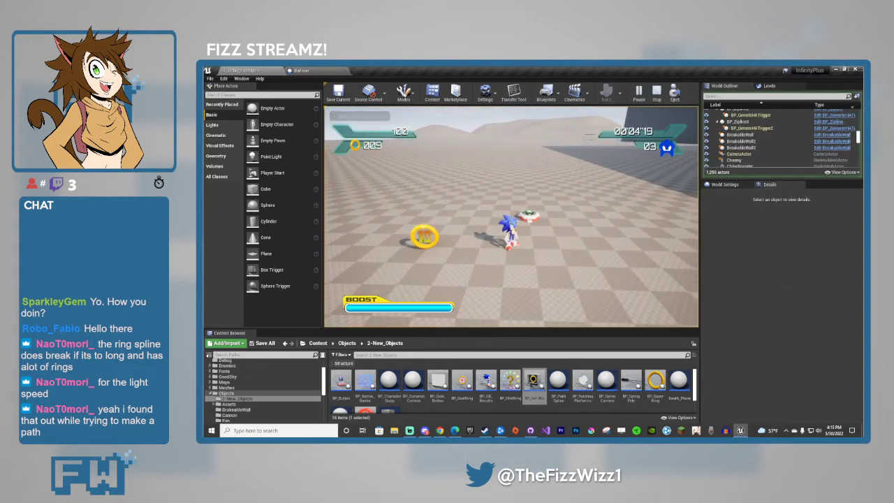
{"action": "key", "text": "w"}
{"action": "key", "text": "w"}
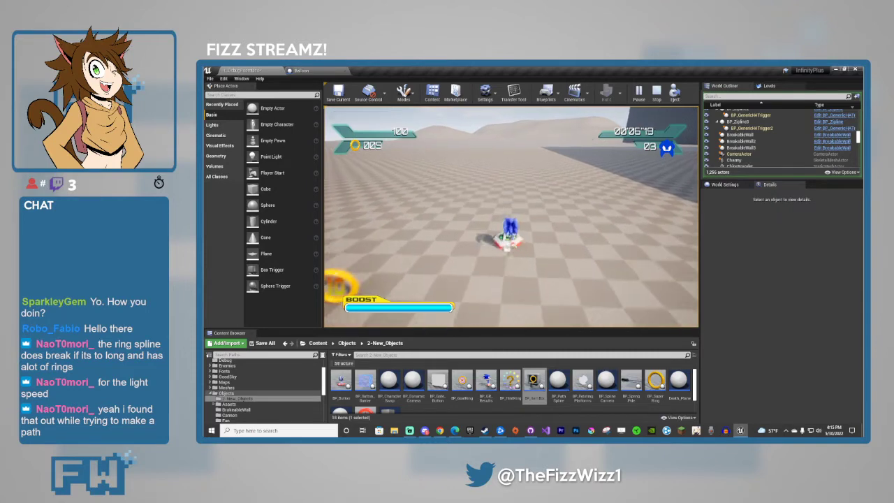
{"action": "key", "text": "s"}
{"action": "key", "text": "w"}
{"action": "key", "text": "s"}
{"action": "key", "text": "shift+F1"}
{"action": "key", "text": "Escape"}
Examine the modern item box up close, playtest hitting it with a jump attack, and end the session.
{"action": "right_click_drag", "start_coordinate": [569, 242], "coordinate": [598, 242]}
{"action": "key", "text": "w"}
{"action": "key", "text": "w"}
{"action": "right_click_drag", "start_coordinate": [401, 195], "coordinate": [505, 261]}
{"action": "key", "text": "s"}
{"action": "key", "text": "w"}
{"action": "key", "text": "d"}
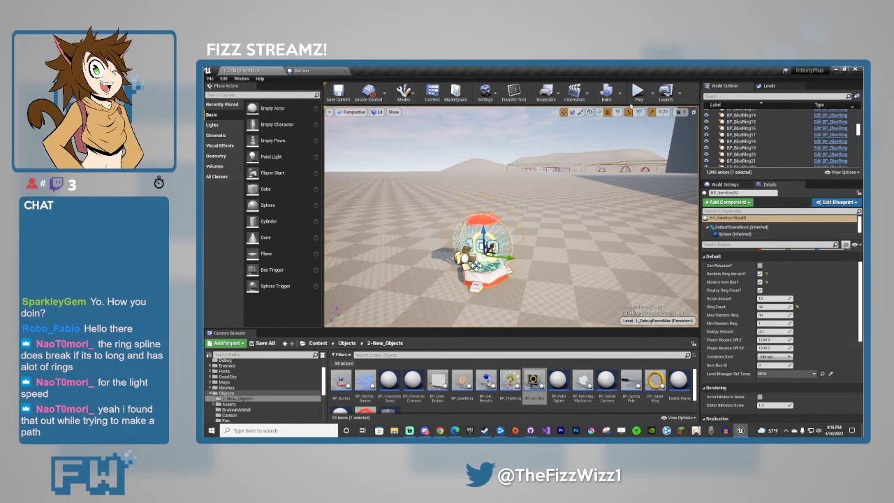
{"action": "key", "text": "alt+p"}
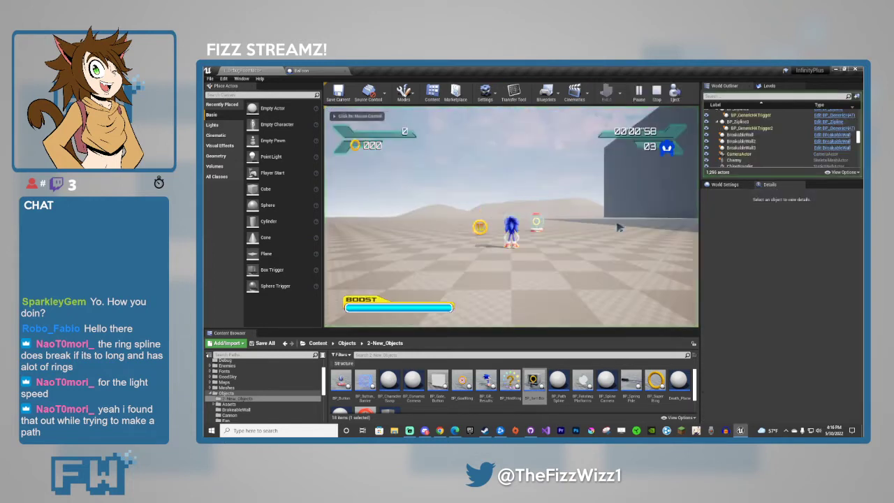
{"action": "key", "text": "space"}
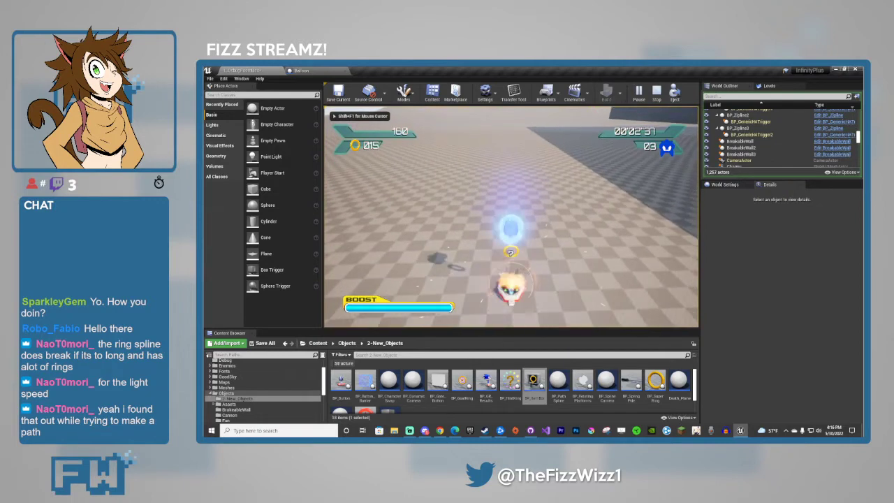
{"action": "key", "text": "Escape"}
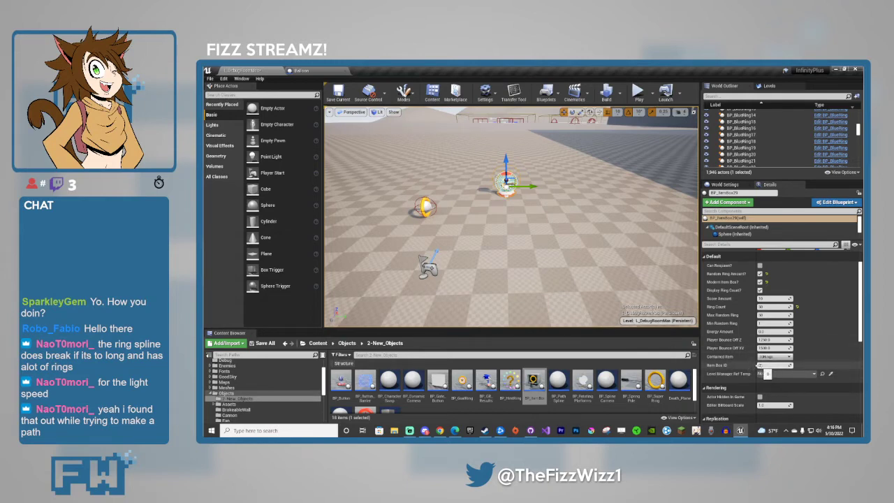
Select the BP_LevelManager actor near the Combat Room area and run its Assign Item Box IDs function.
{"action": "mouse_move", "coordinate": [580, 251]}
{"action": "right_mouse_down"}
{"action": "mouse_move", "coordinate": [660, 204]}
{"action": "mouse_move", "coordinate": [684, 215]}
{"action": "mouse_move", "coordinate": [513, 255]}
{"action": "mouse_move", "coordinate": [580, 241]}
{"action": "right_mouse_up"}
{"action": "key", "text": "w"}
{"action": "key", "text": "w"}
{"action": "key", "text": "w"}
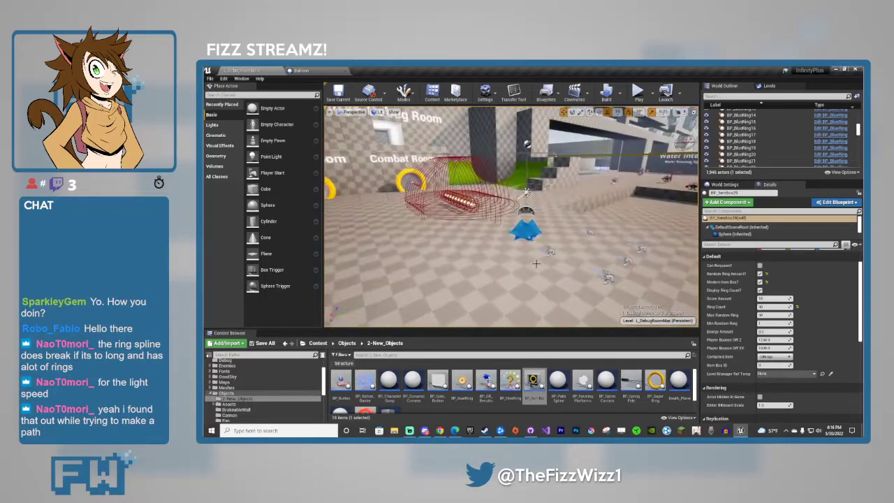
{"action": "left_click", "coordinate": [532, 234]}
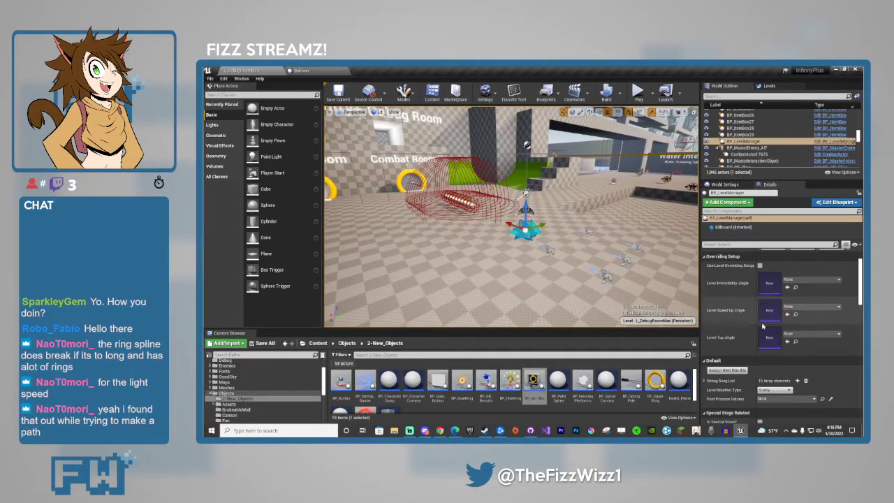
{"action": "scroll", "coordinate": [762, 324], "scroll_direction": "up", "scroll_amount": 3}
{"action": "scroll", "coordinate": [762, 326], "scroll_direction": "down", "scroll_amount": 4}
{"action": "right_click_drag", "start_coordinate": [593, 229], "coordinate": [606, 252]}
{"action": "key", "text": "w"}
{"action": "key", "text": "Up"}
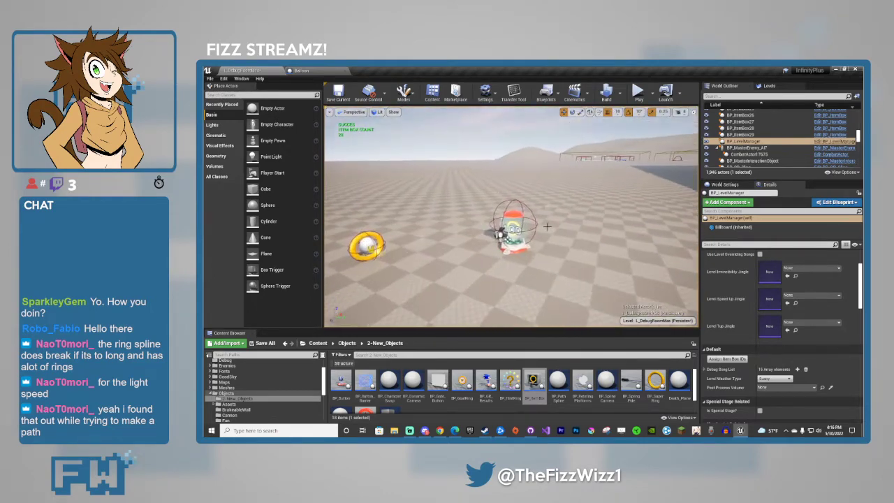
Select the modern item box on the checkered floor and check its assigned Item Box ID.
{"action": "left_click", "coordinate": [512, 231]}
{"action": "left_click", "coordinate": [768, 354]}
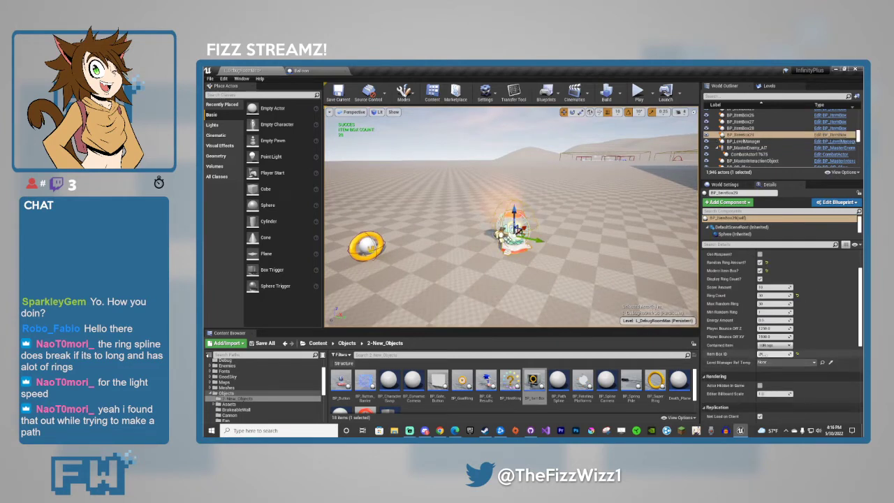
{"action": "key", "text": "Return"}
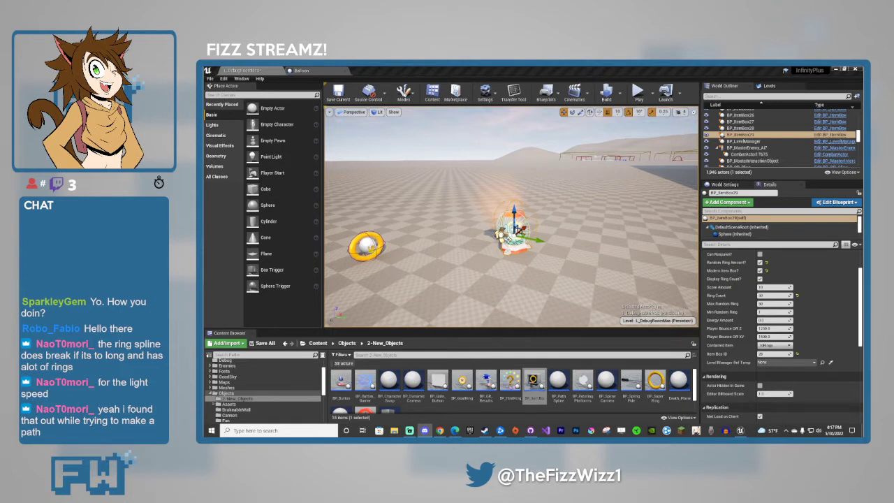
{"action": "left_click", "coordinate": [229, 277]}
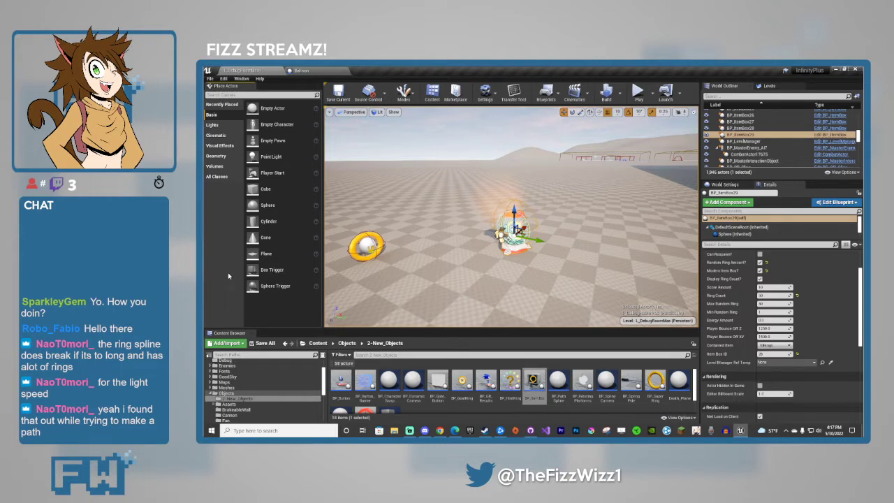
{"action": "left_click", "coordinate": [445, 143]}
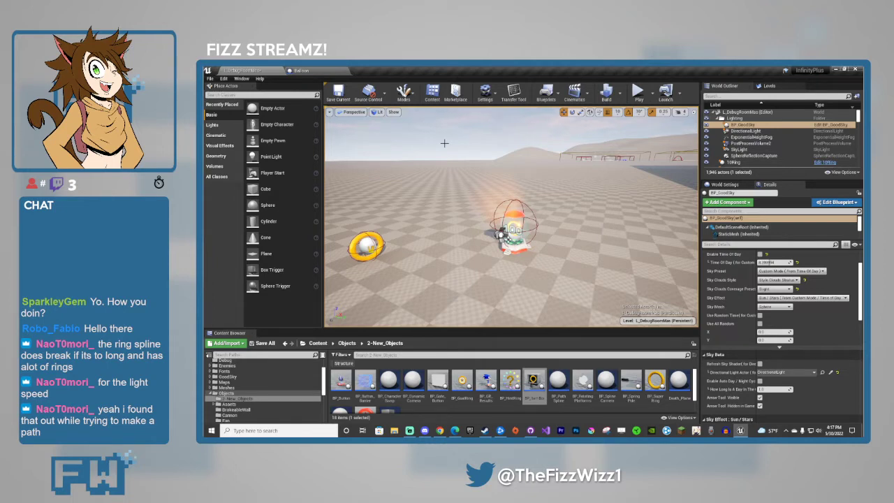
{"action": "left_click", "coordinate": [517, 242]}
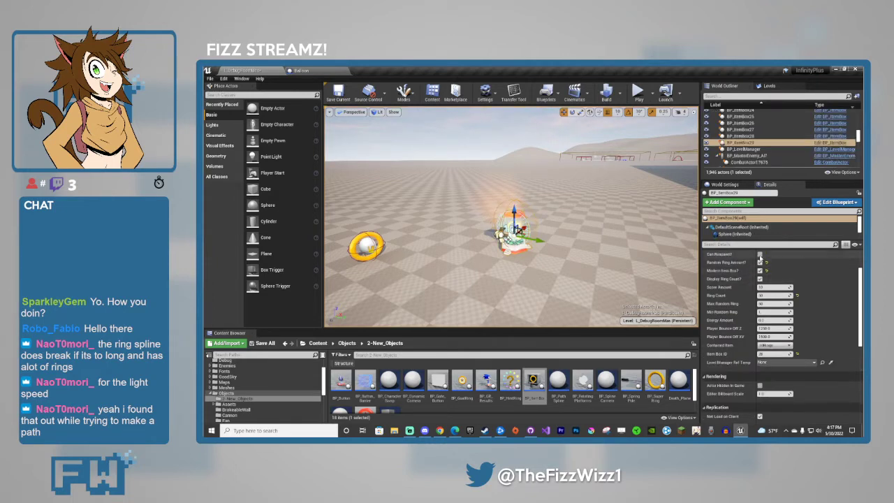
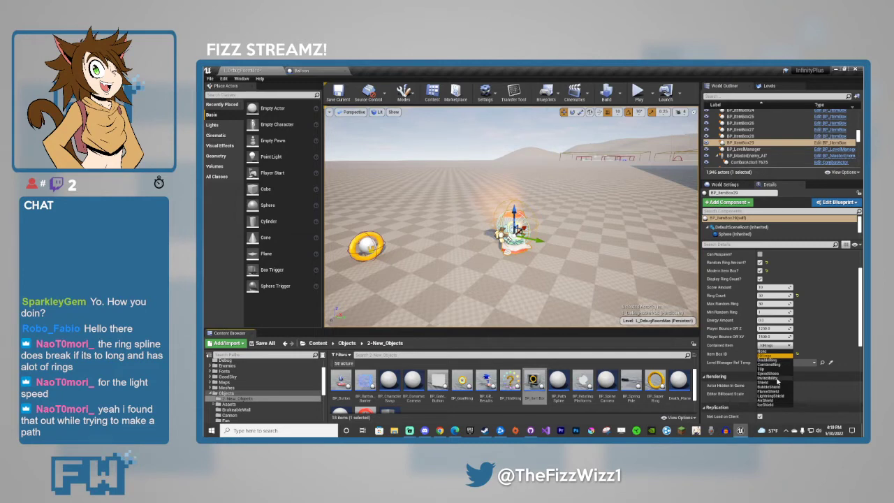
Try Invincibility as the selected item box's Contained Item, and switch it to SpeedShoes.
{"action": "left_click", "coordinate": [642, 347]}
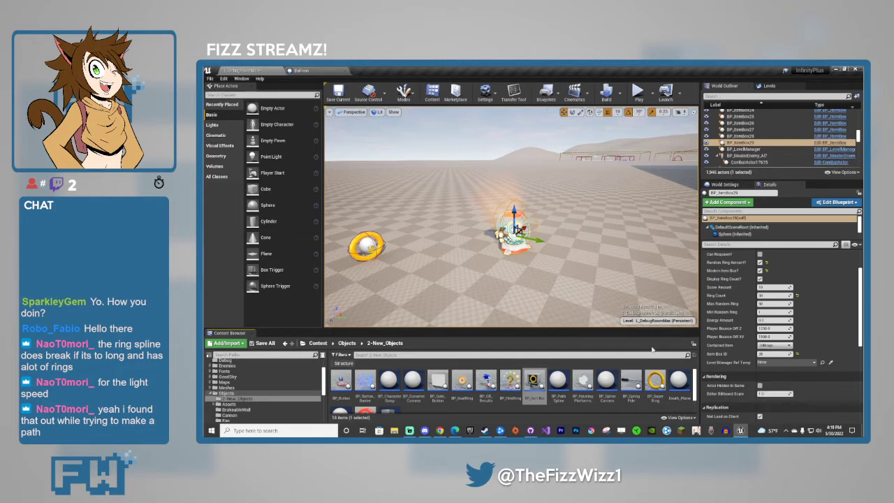
{"action": "left_click", "coordinate": [767, 346]}
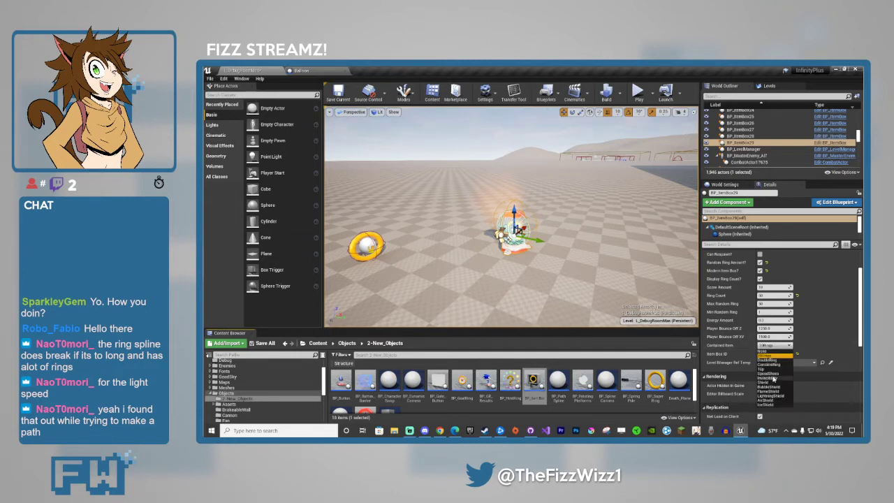
{"action": "left_click", "coordinate": [774, 379]}
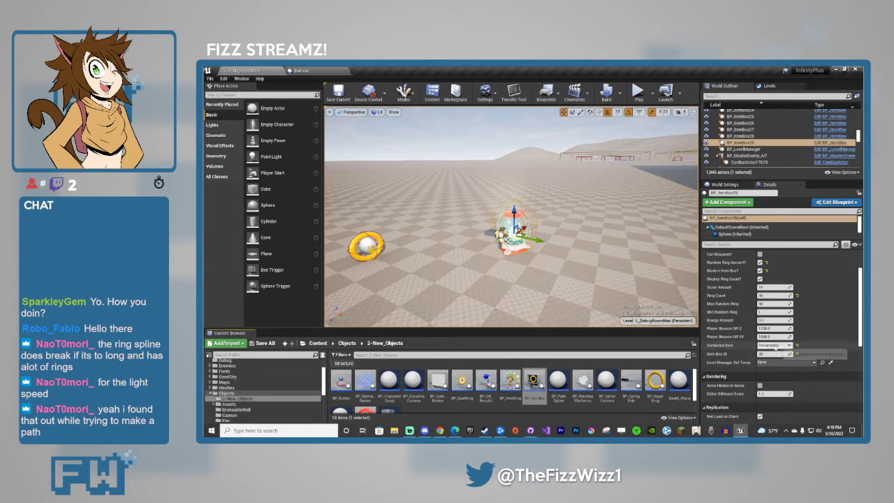
{"action": "left_click", "coordinate": [775, 345]}
{"action": "left_click", "coordinate": [775, 374]}
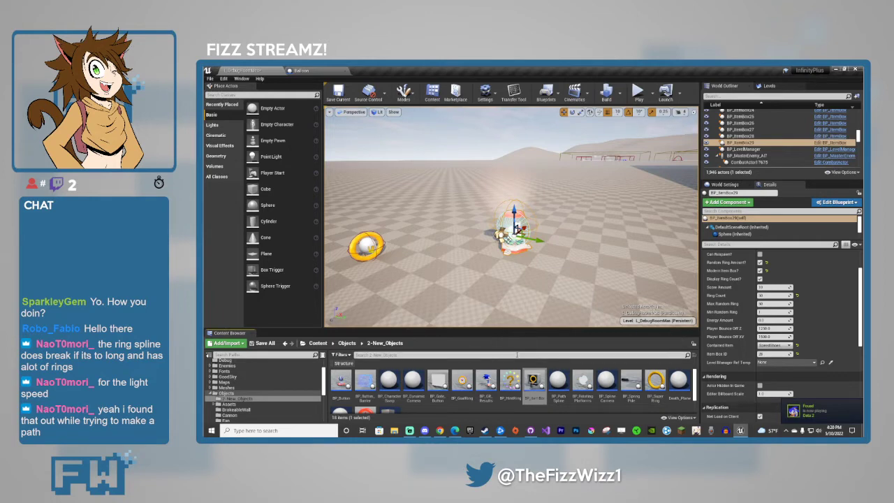
Delete the item box and place a BP_HintRing in its spot, raised slightly above the checkered floor.
{"action": "key", "text": "Delete"}
{"action": "left_click_drag", "start_coordinate": [533, 381], "coordinate": [514, 243]}
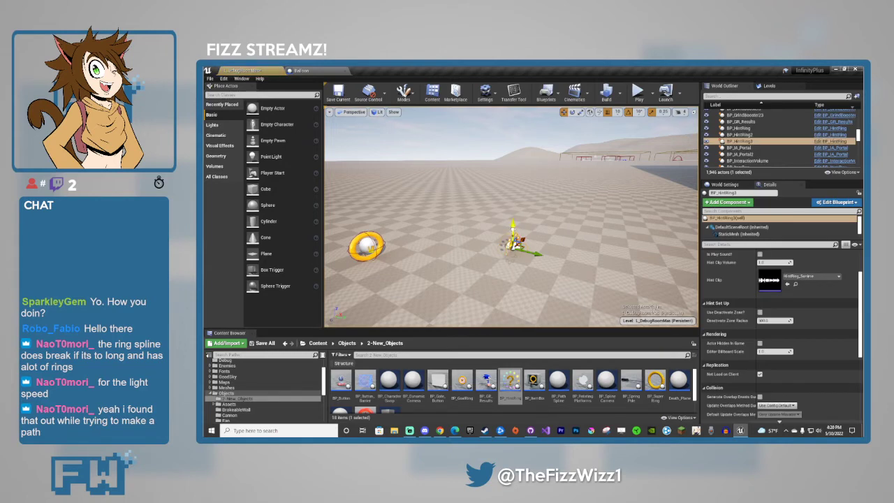
{"action": "scroll", "coordinate": [764, 333], "scroll_direction": "up", "scroll_amount": 3}
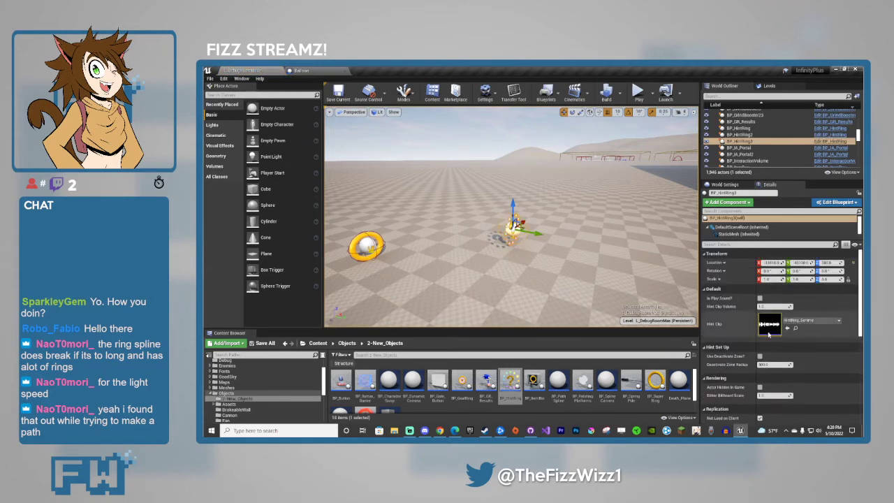
Review the hint ring's properties and set its Hint Text to "this is text".
{"action": "scroll", "coordinate": [764, 334], "scroll_direction": "down", "scroll_amount": 3}
{"action": "scroll", "coordinate": [764, 339], "scroll_direction": "down", "scroll_amount": 2}
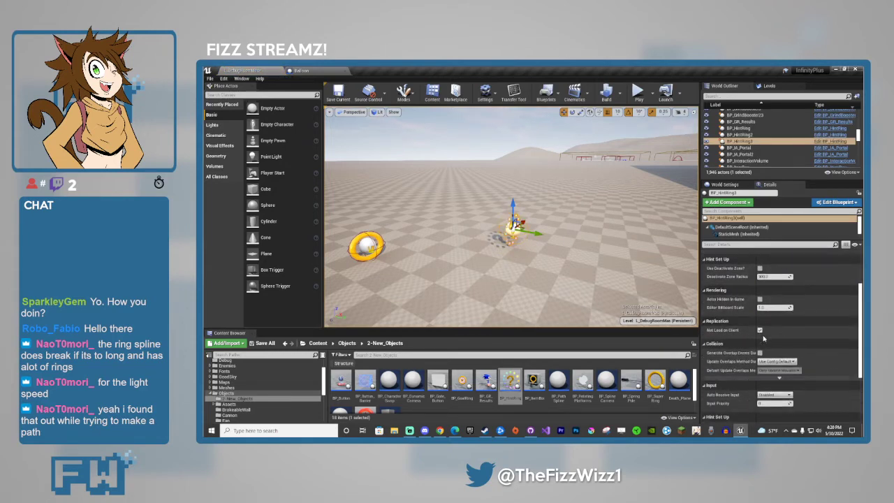
{"action": "scroll", "coordinate": [764, 339], "scroll_direction": "up", "scroll_amount": 4}
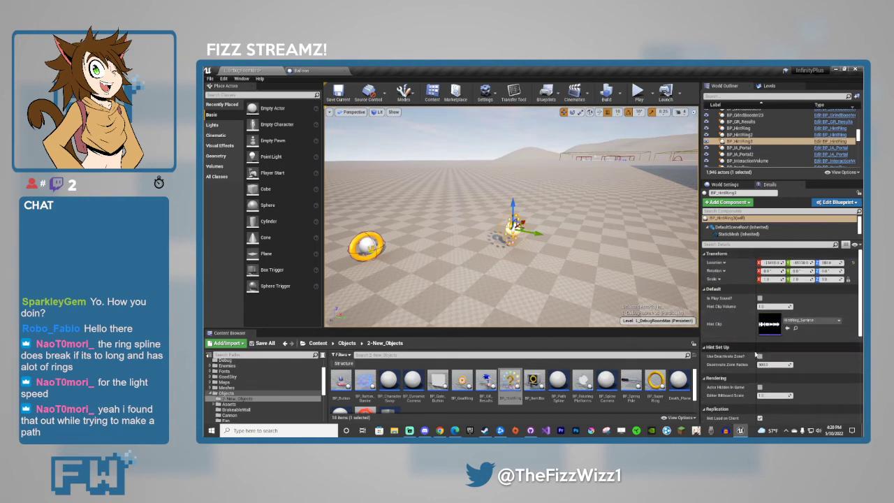
{"action": "scroll", "coordinate": [761, 346], "scroll_direction": "down", "scroll_amount": 8}
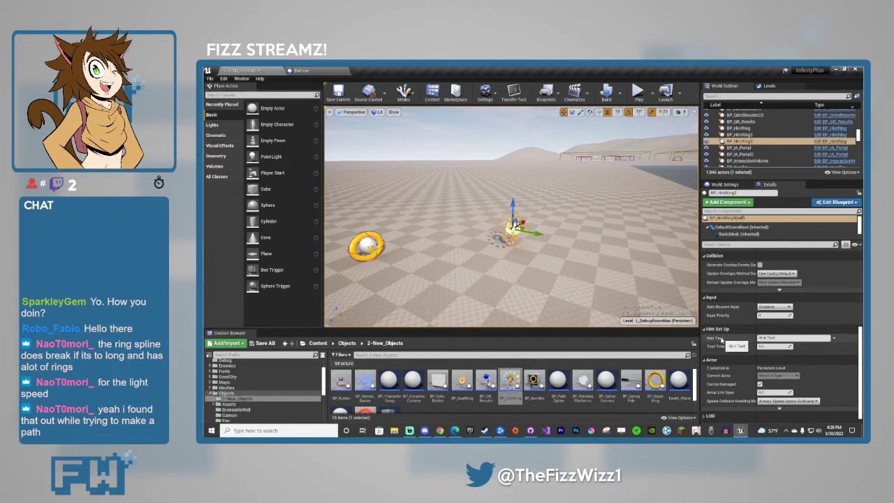
{"action": "left_click", "coordinate": [788, 307]}
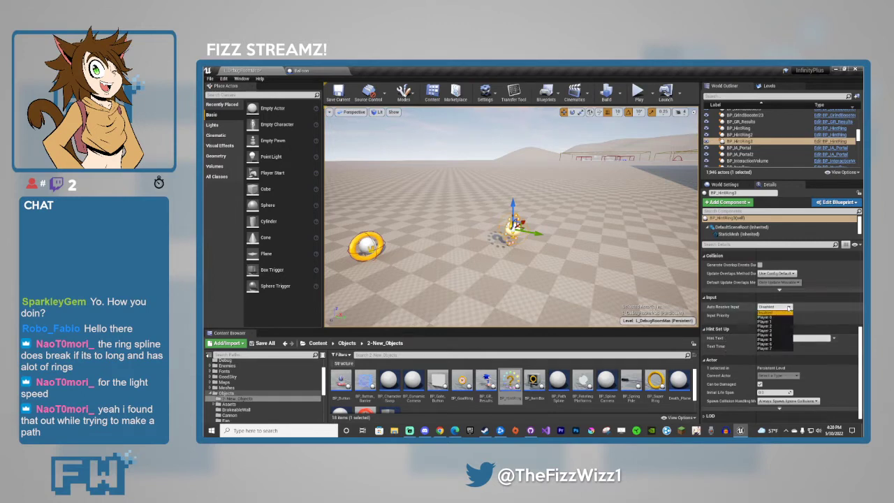
{"action": "left_click", "coordinate": [788, 308]}
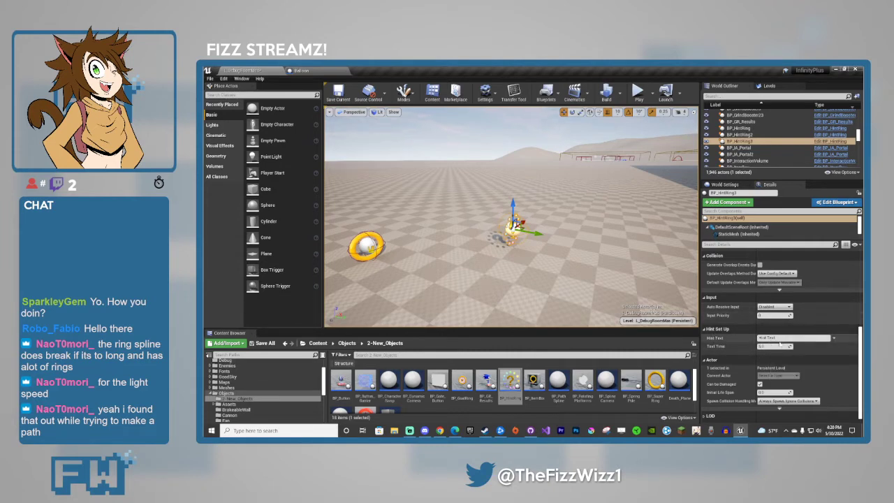
{"action": "scroll", "coordinate": [768, 347], "scroll_direction": "up", "scroll_amount": 2}
{"action": "scroll", "coordinate": [771, 347], "scroll_direction": "down", "scroll_amount": 1}
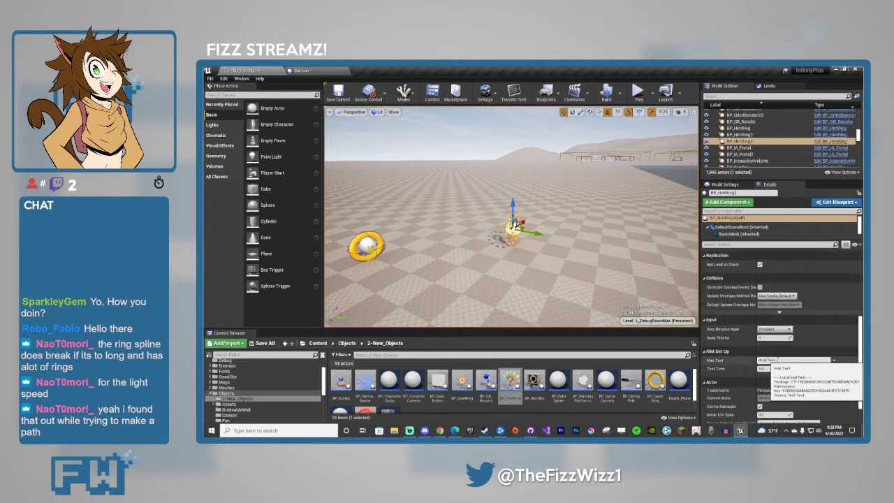
{"action": "left_click", "coordinate": [803, 360]}
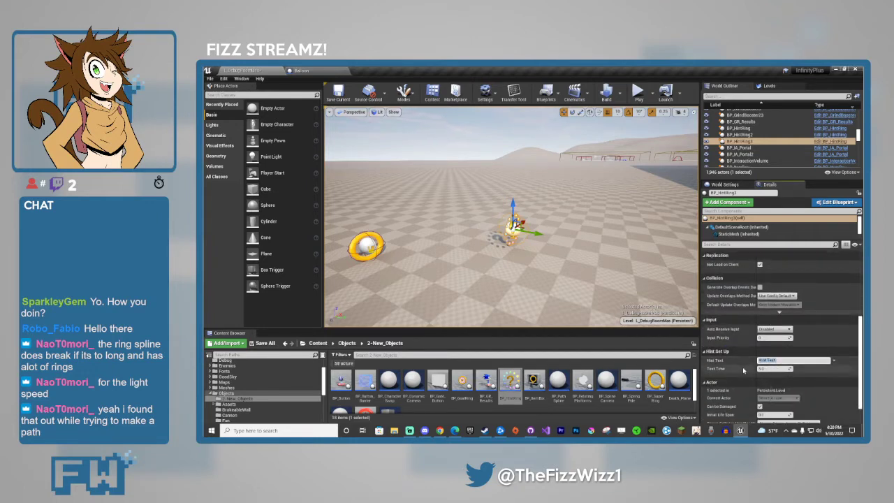
{"action": "type", "text": "This is"}
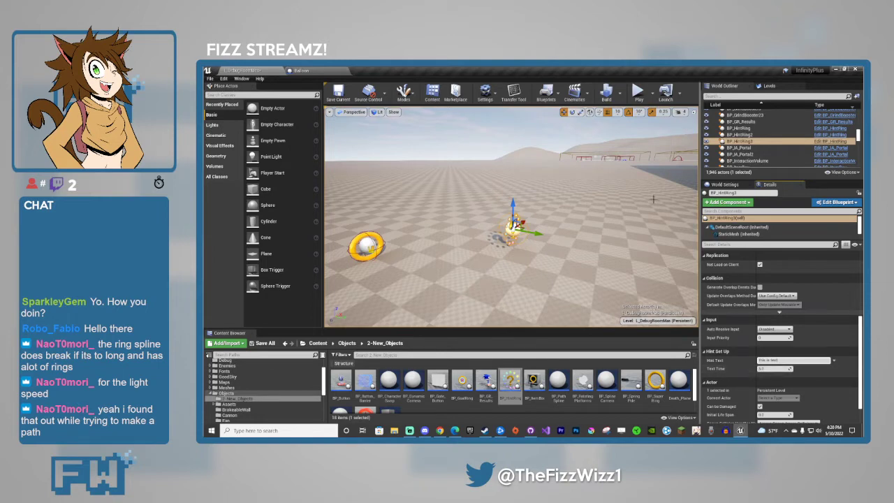
Playtest running the character through the hint ring to view its text box, and end the session.
{"action": "key", "text": "alt+p"}
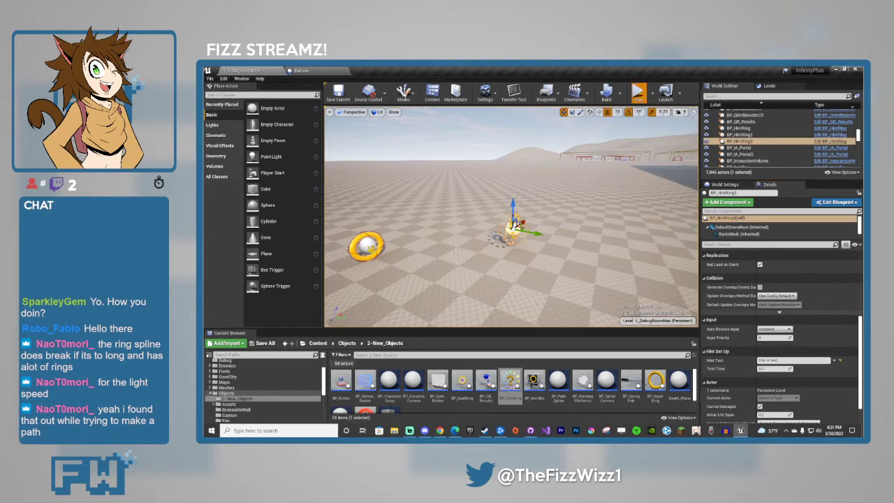
{"action": "key", "text": "w"}
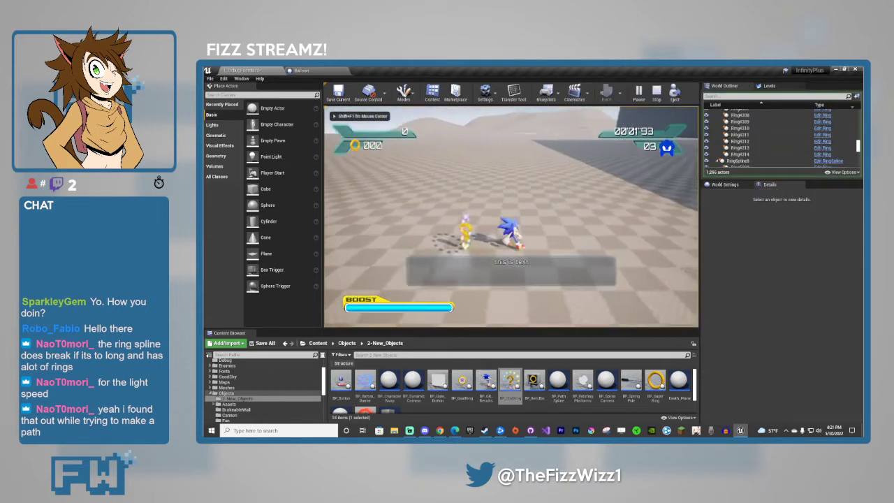
{"action": "key", "text": "s"}
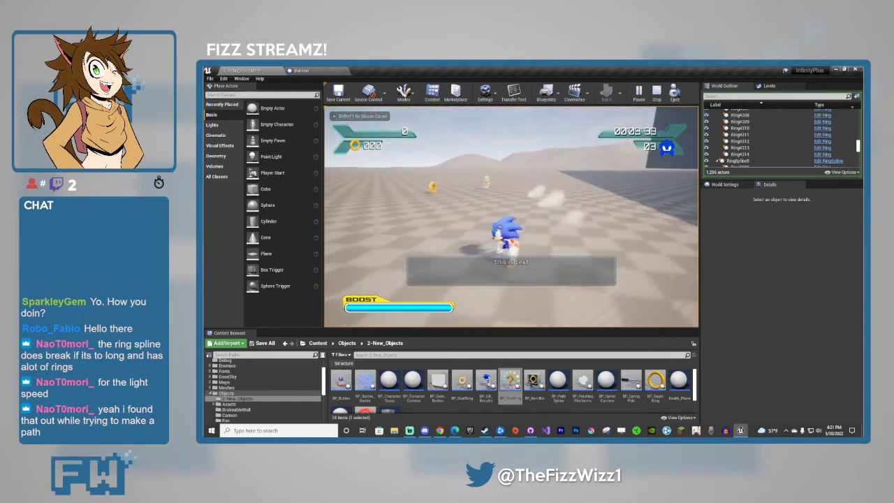
{"action": "key", "text": "w"}
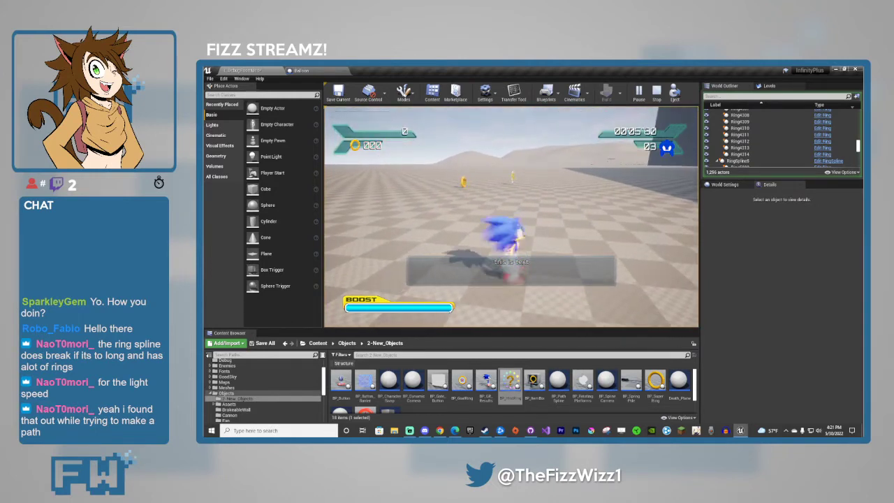
{"action": "key", "text": "s"}
{"action": "key", "text": "w"}
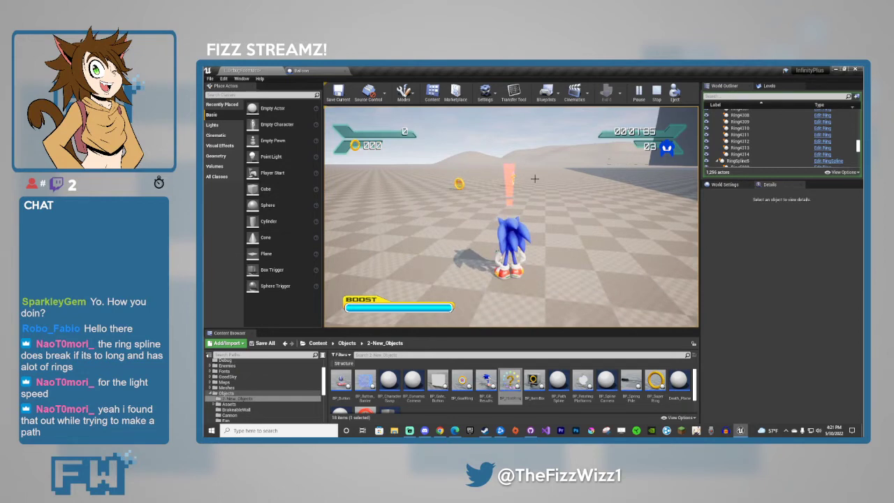
{"action": "key", "text": "Escape"}
Enable Is Play Sound on the selected hint ring.
{"action": "scroll", "coordinate": [754, 332], "scroll_direction": "up", "scroll_amount": 4}
{"action": "scroll", "coordinate": [754, 332], "scroll_direction": "up", "scroll_amount": 2}
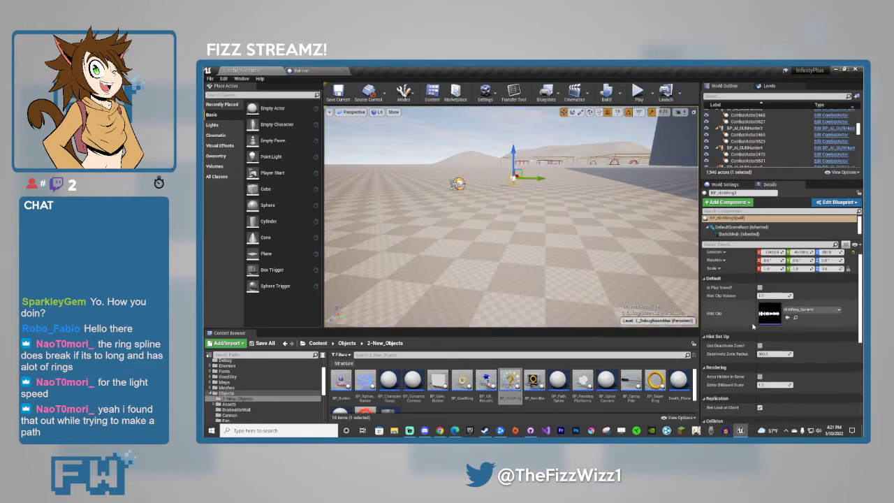
{"action": "key", "text": "w"}
{"action": "right_click_drag", "start_coordinate": [621, 269], "coordinate": [611, 250]}
{"action": "left_click", "coordinate": [760, 288]}
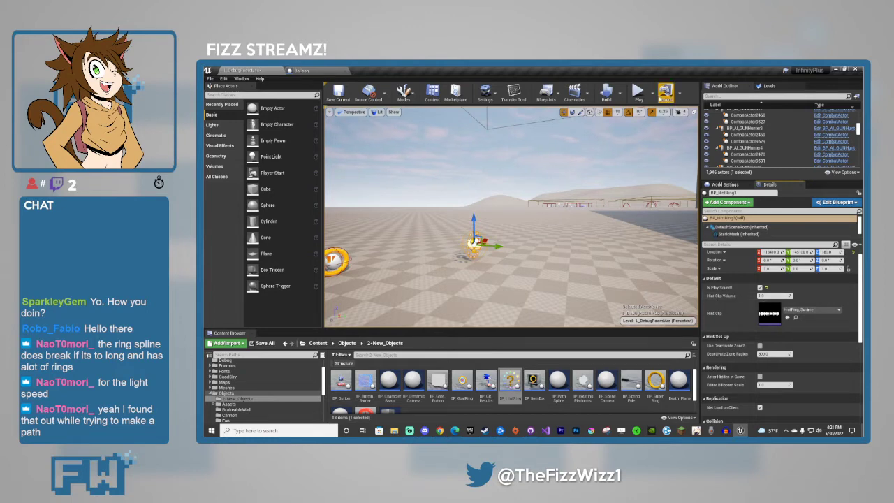
Playtest the hint ring with its sound enabled by running through it repeatedly, and stop the session.
{"action": "left_click", "coordinate": [607, 272]}
{"action": "key", "text": "w"}
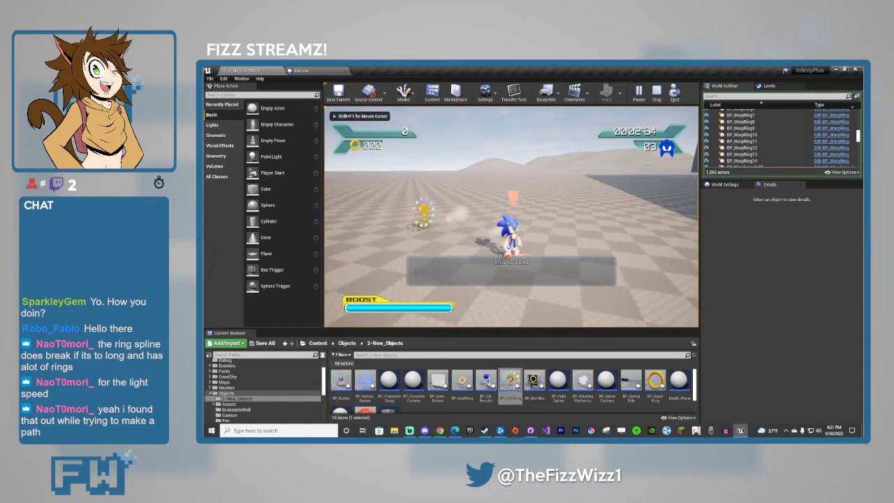
{"action": "key", "text": "w"}
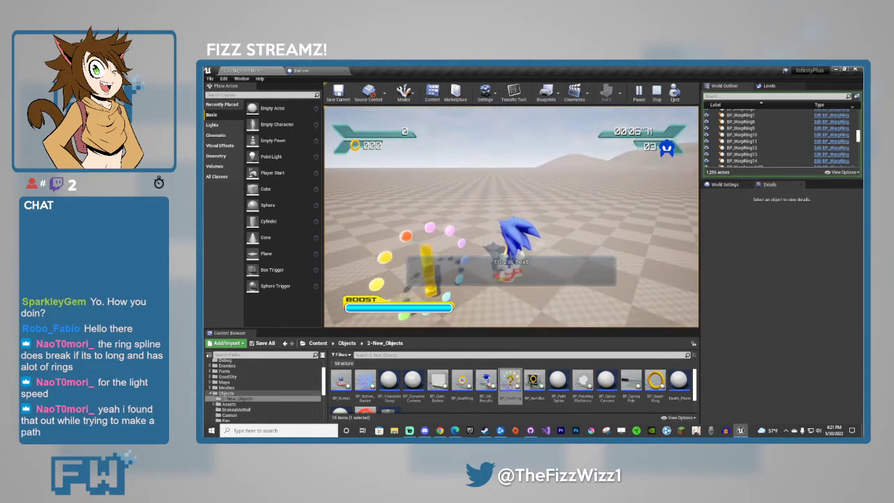
{"action": "key", "text": "s"}
{"action": "key", "text": "w"}
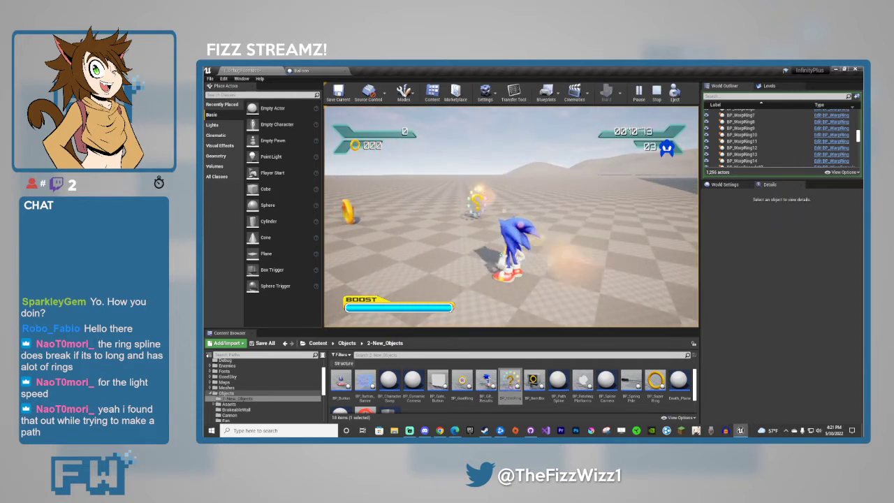
{"action": "key", "text": "s"}
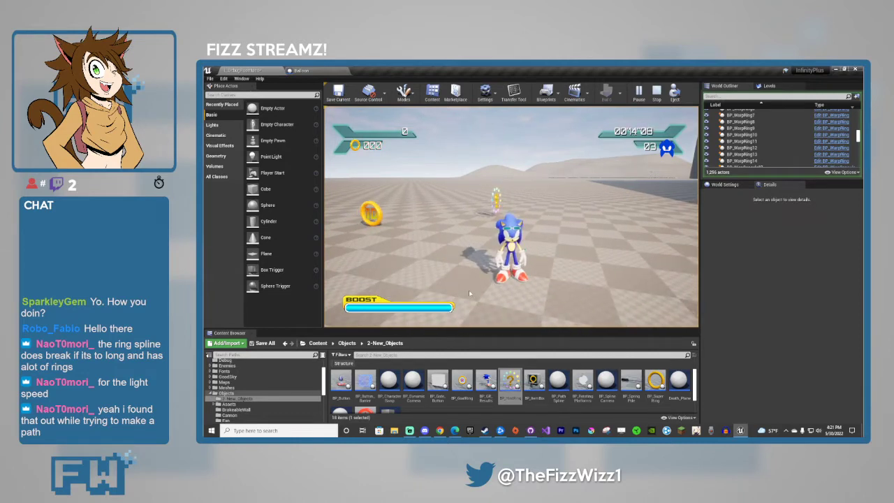
{"action": "key", "text": "Escape"}
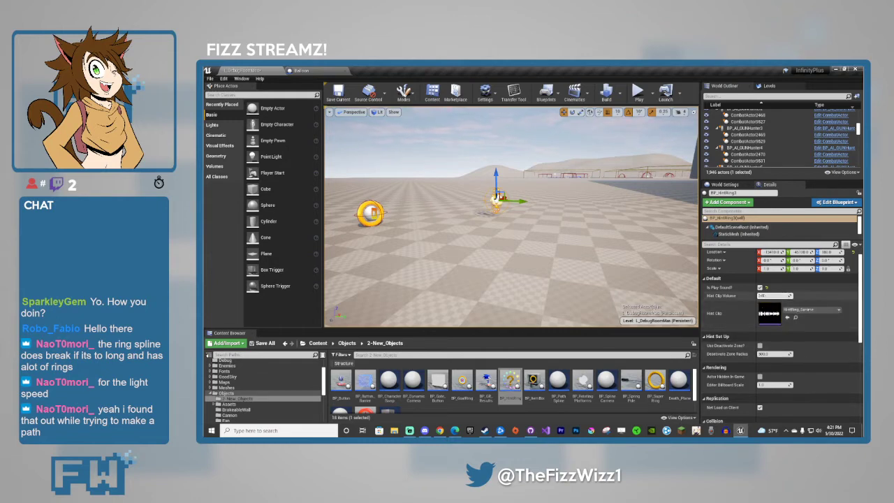
Enable Use Deactivate Zone on the hint ring and shift the ring sideways along the Y axis, away from the gold ring.
{"action": "left_click", "coordinate": [760, 347]}
{"action": "left_click_drag", "start_coordinate": [521, 205], "coordinate": [548, 205]}
{"action": "scroll", "coordinate": [764, 332], "scroll_direction": "down", "scroll_amount": 1}
{"action": "scroll", "coordinate": [746, 364], "scroll_direction": "down", "scroll_amount": 5}
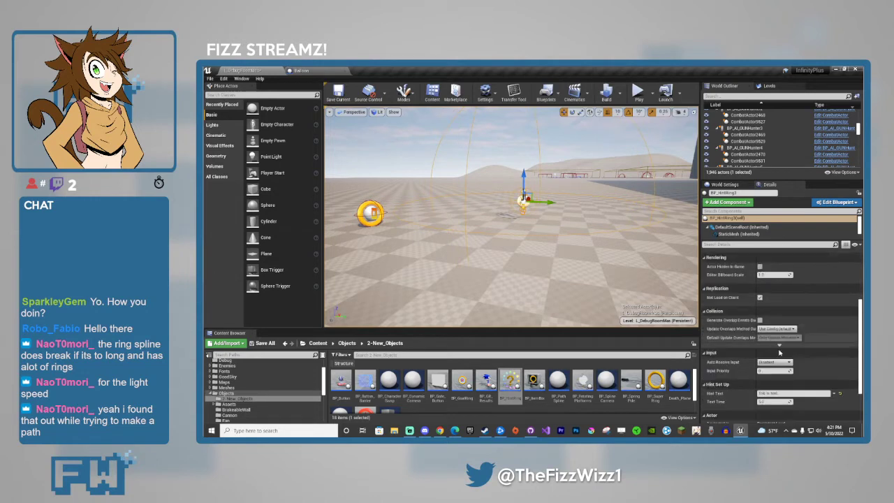
{"action": "scroll", "coordinate": [746, 364], "scroll_direction": "up", "scroll_amount": 5}
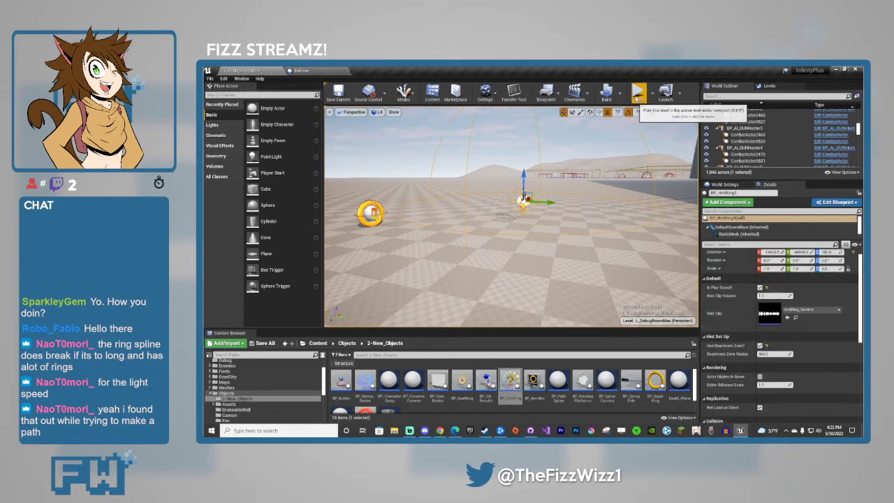
Try a larger Deactivate Zone Radius on the hint ring and reset it to the default.
{"action": "left_click_drag", "start_coordinate": [772, 354], "coordinate": [787, 354]}
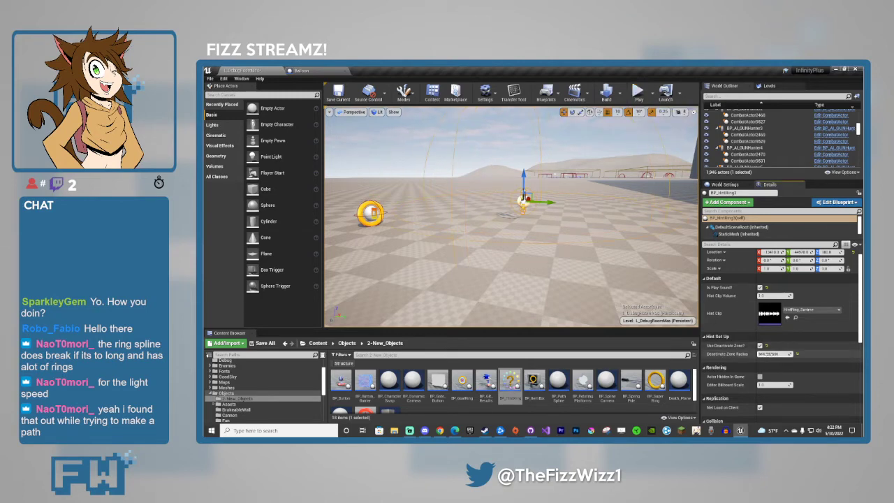
{"action": "left_click", "coordinate": [798, 354]}
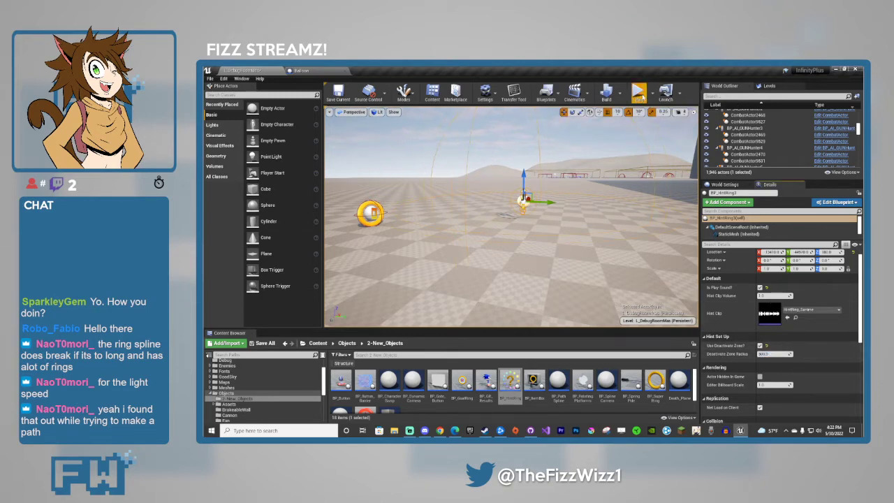
Playtest the hint ring with its deactivate zone enabled by running through it and back out of the zone, and stop the session.
{"action": "left_click", "coordinate": [595, 234]}
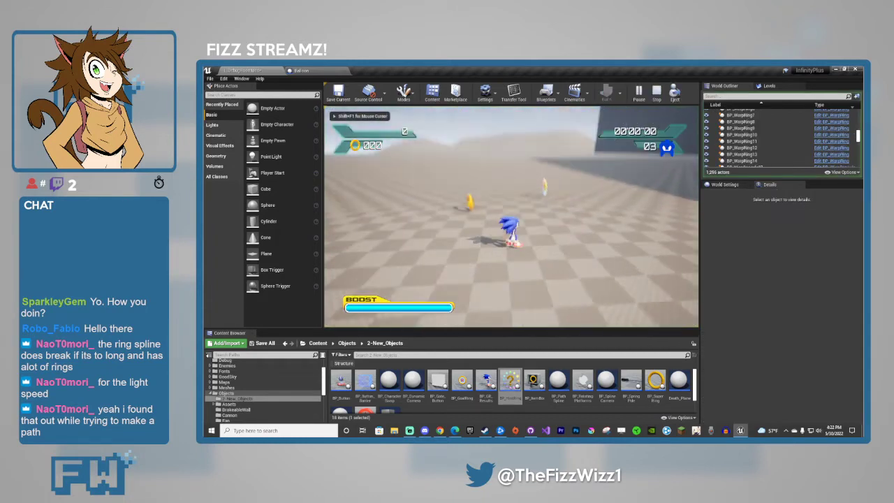
{"action": "key", "text": "d"}
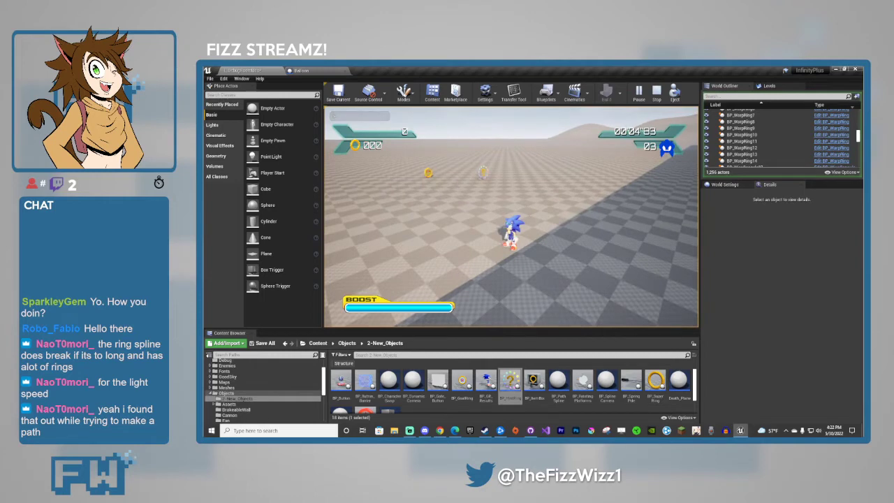
{"action": "key", "text": "a"}
{"action": "key", "text": "w"}
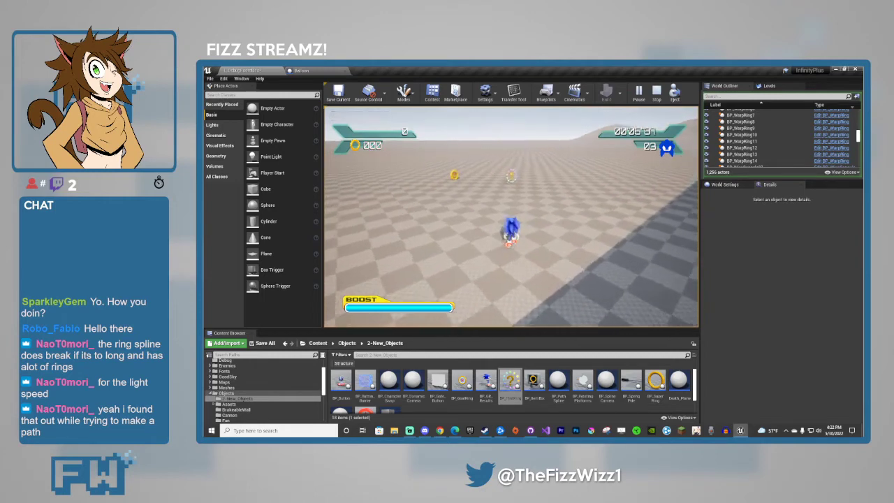
{"action": "key", "text": "d"}
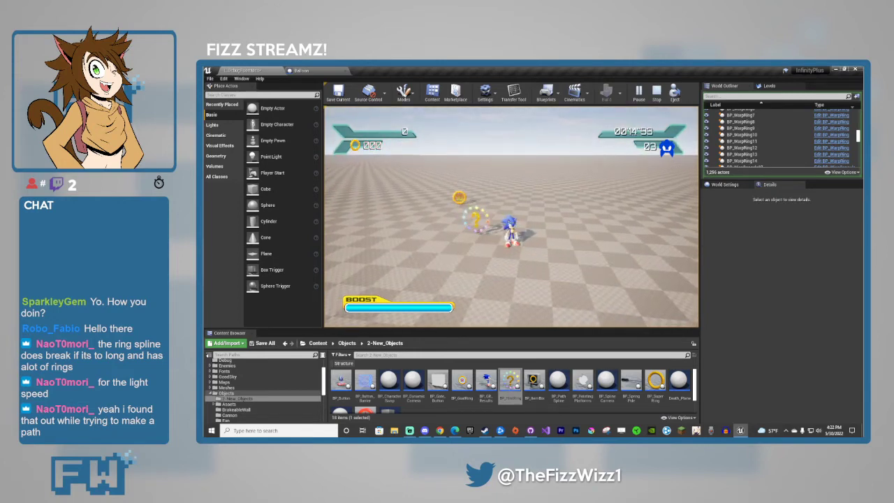
{"action": "key", "text": "s"}
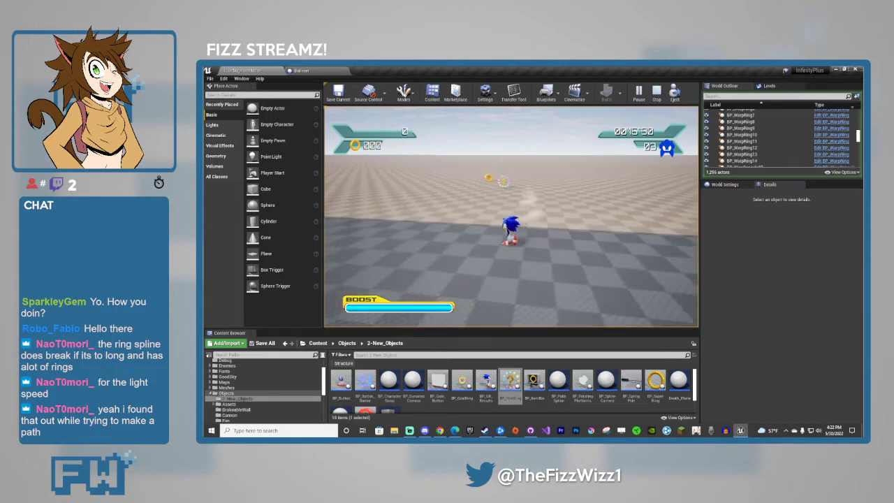
{"action": "key", "text": "d"}
{"action": "key", "text": "w"}
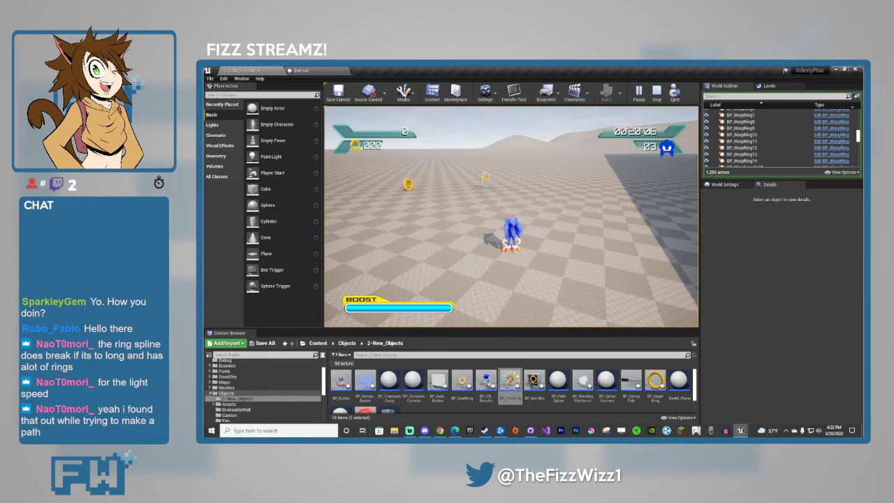
{"action": "key", "text": "Escape"}
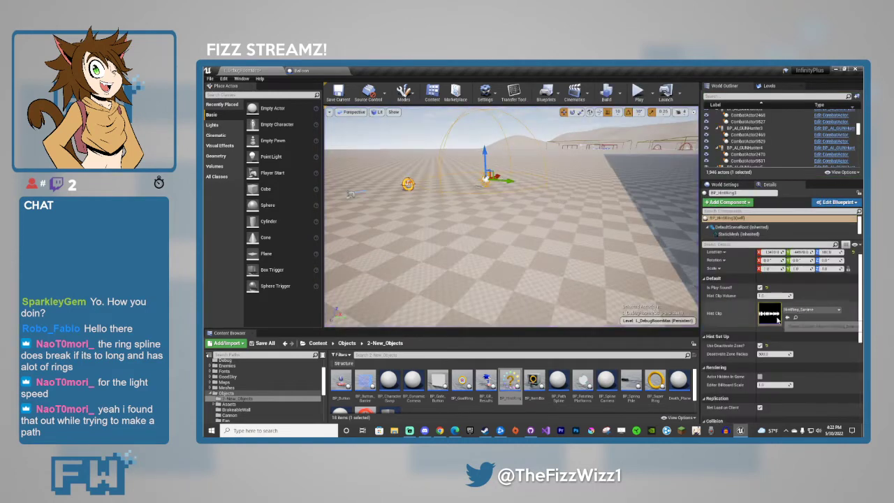
Examine the hint ring's remaining settings, including Hint Text and Text Time.
{"action": "scroll", "coordinate": [778, 327], "scroll_direction": "down", "scroll_amount": 3}
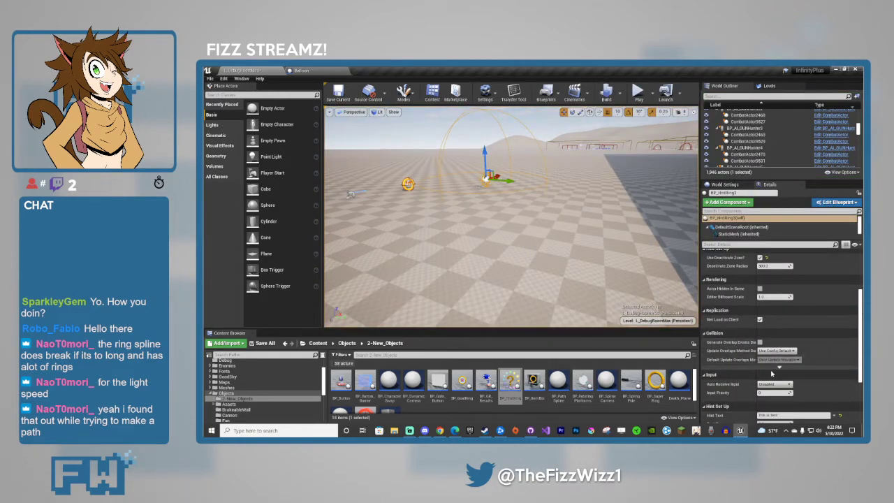
{"action": "scroll", "coordinate": [761, 353], "scroll_direction": "down", "scroll_amount": 2}
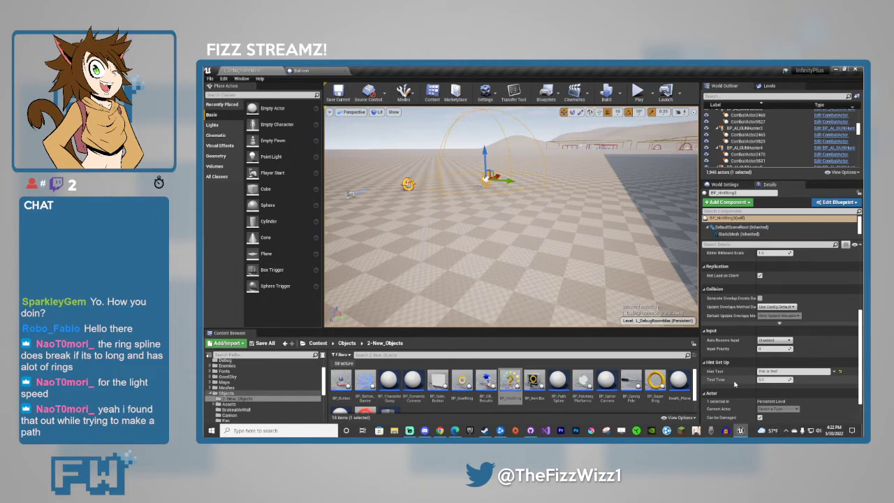
{"action": "scroll", "coordinate": [734, 380], "scroll_direction": "down", "scroll_amount": 1}
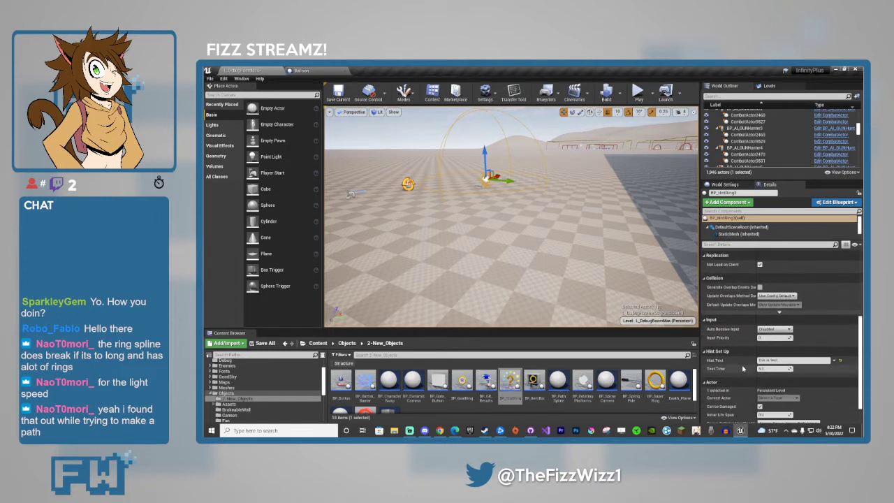
{"action": "scroll", "coordinate": [727, 371], "scroll_direction": "up", "scroll_amount": 5}
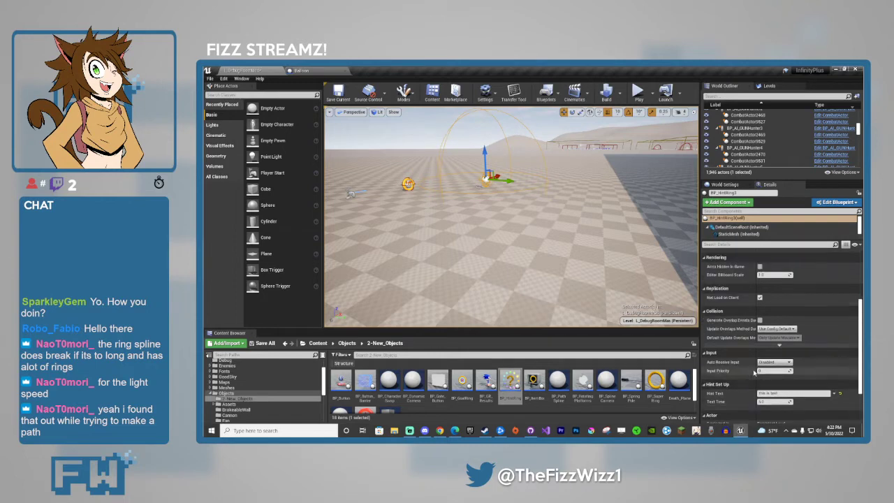
{"action": "scroll", "coordinate": [756, 373], "scroll_direction": "down", "scroll_amount": 5}
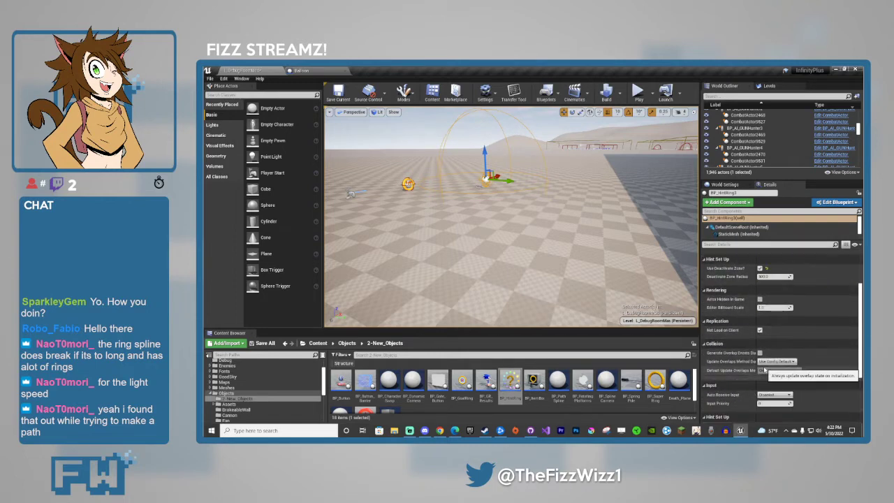
{"action": "scroll", "coordinate": [750, 374], "scroll_direction": "up", "scroll_amount": 3}
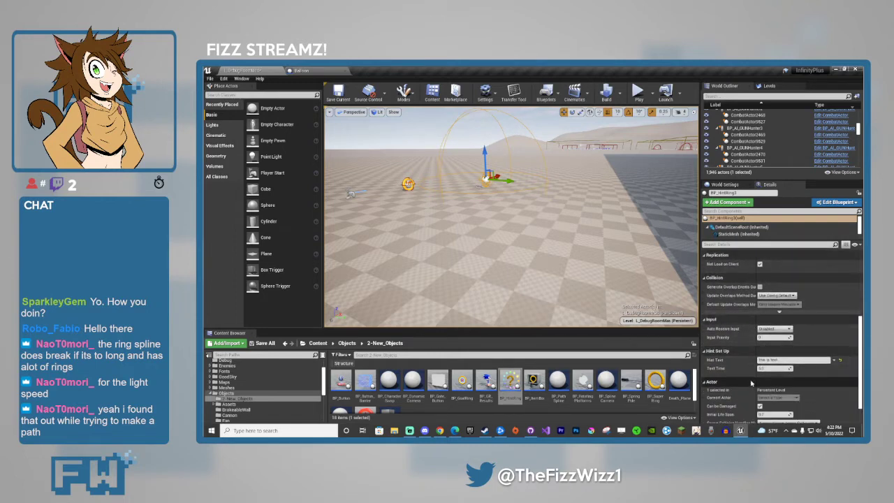
{"action": "scroll", "coordinate": [751, 383], "scroll_direction": "up", "scroll_amount": 3}
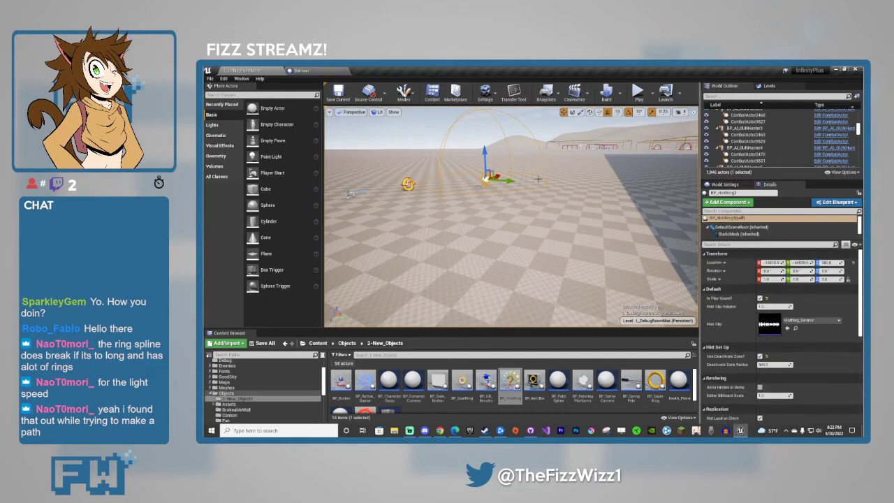
Delete the hint ring, place a BP_SpringPole near the gold ring and rotate the pole 180° about the Z axis.
{"action": "left_click", "coordinate": [576, 269]}
{"action": "right_click_drag", "start_coordinate": [576, 269], "coordinate": [572, 247]}
{"action": "key", "text": "w"}
{"action": "left_click_drag", "start_coordinate": [628, 388], "coordinate": [544, 189]}
{"action": "key", "text": "e"}
{"action": "left_click_drag", "start_coordinate": [558, 221], "coordinate": [583, 222]}
{"action": "key", "text": "w"}
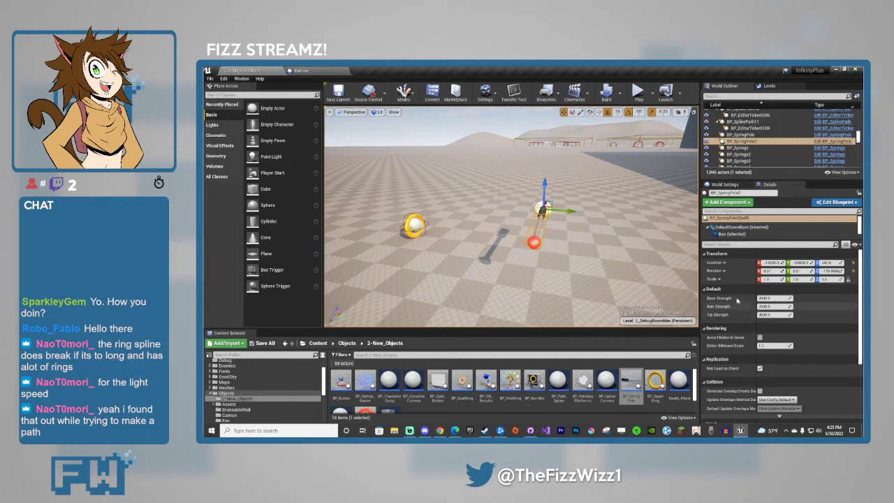
Inspect the spring pole from the side and playtest it by bouncing off it, and stop the session.
{"action": "key", "text": "d"}
{"action": "right_click_drag", "start_coordinate": [587, 237], "coordinate": [446, 212]}
{"action": "key", "text": "s"}
{"action": "key", "text": "q"}
{"action": "key", "text": "d"}
{"action": "key", "text": "e"}
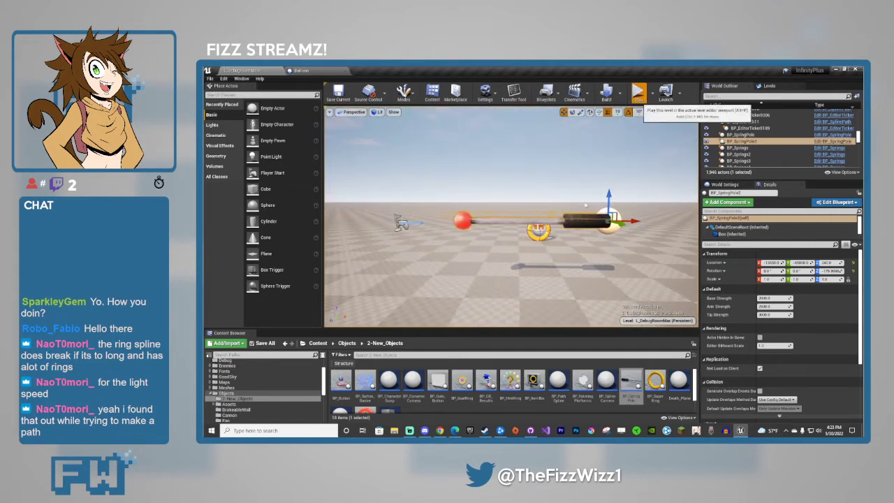
{"action": "left_click", "coordinate": [639, 94]}
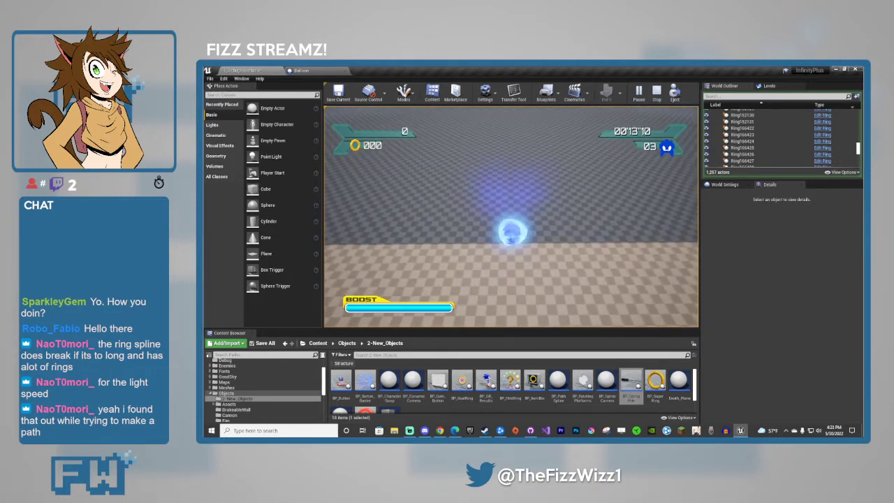
{"action": "key", "text": "Escape"}
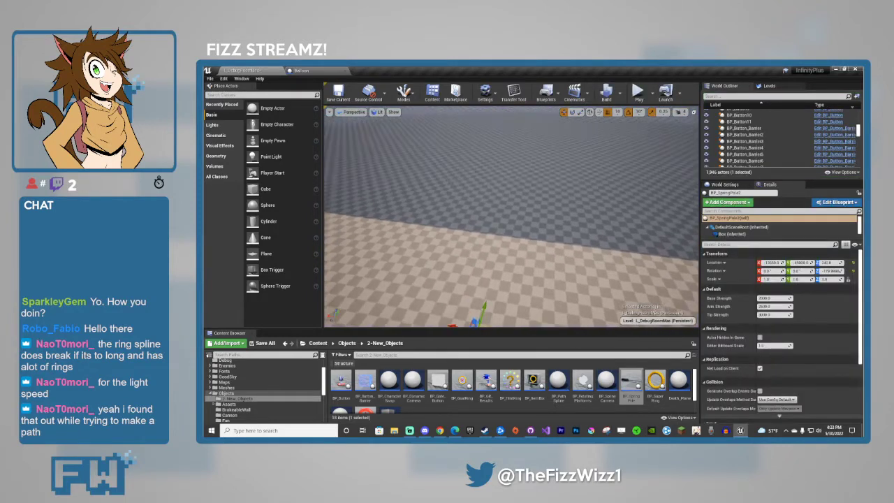
Replace the spring pole with a new BP_SpringPole above the floor, raise its Tip Strength and set its Arm Strength to 3000.
{"action": "key", "text": "f"}
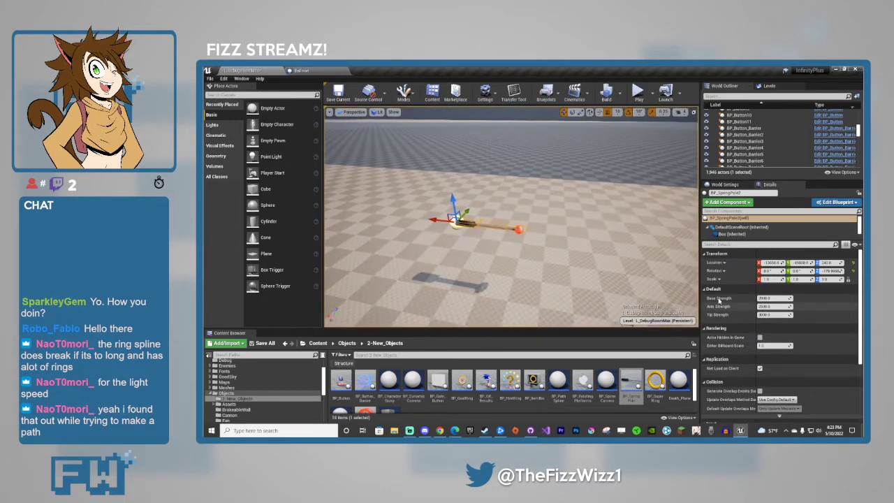
{"action": "key", "text": "Delete"}
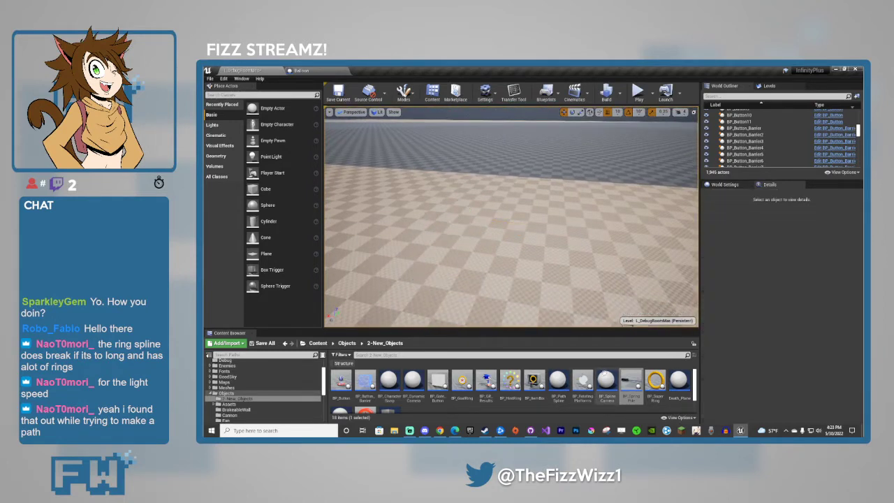
{"action": "left_click_drag", "start_coordinate": [631, 383], "coordinate": [538, 248]}
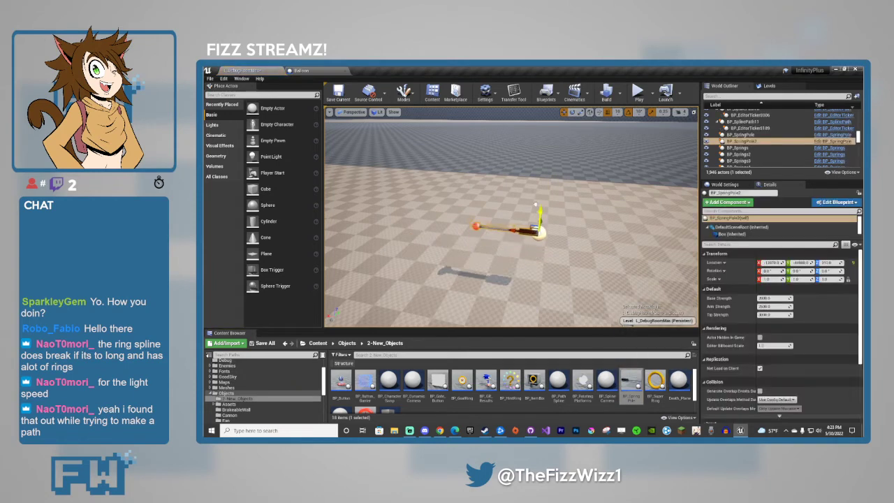
{"action": "left_click", "coordinate": [761, 315]}
{"action": "type", "text": "50"}
{"action": "left_click", "coordinate": [769, 306]}
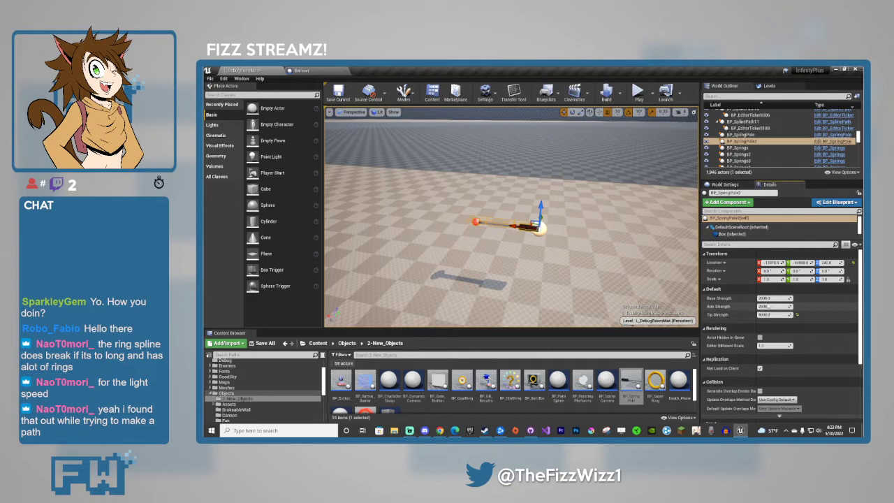
{"action": "type", "text": "3000"}
Playtest the new spring pole with its increased strengths, and stop the session.
{"action": "right_click_drag", "start_coordinate": [629, 190], "coordinate": [632, 176]}
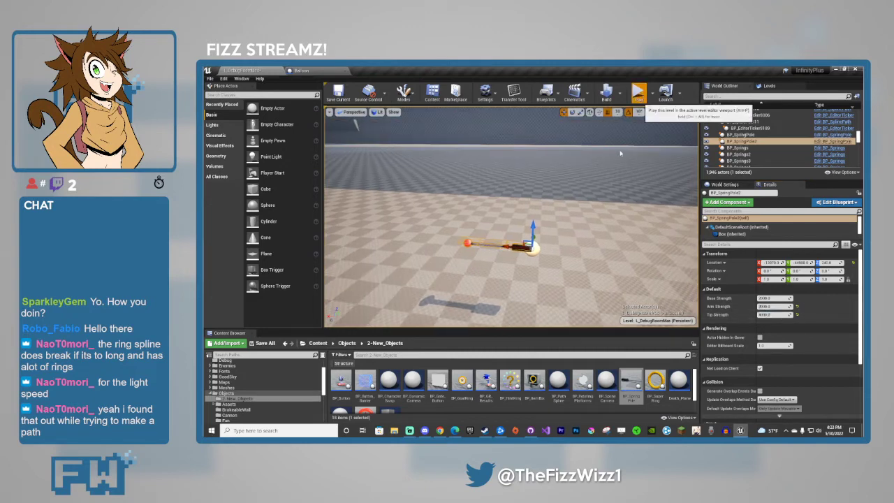
{"action": "left_click", "coordinate": [639, 92]}
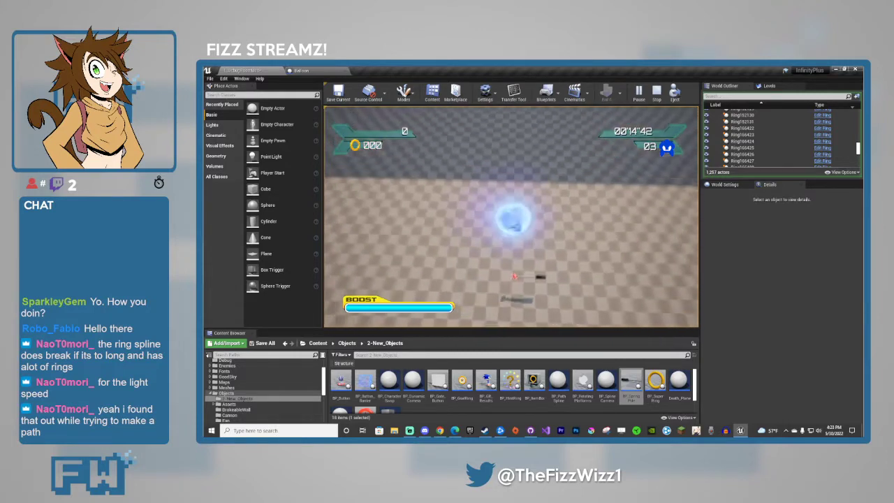
{"action": "key", "text": "Escape"}
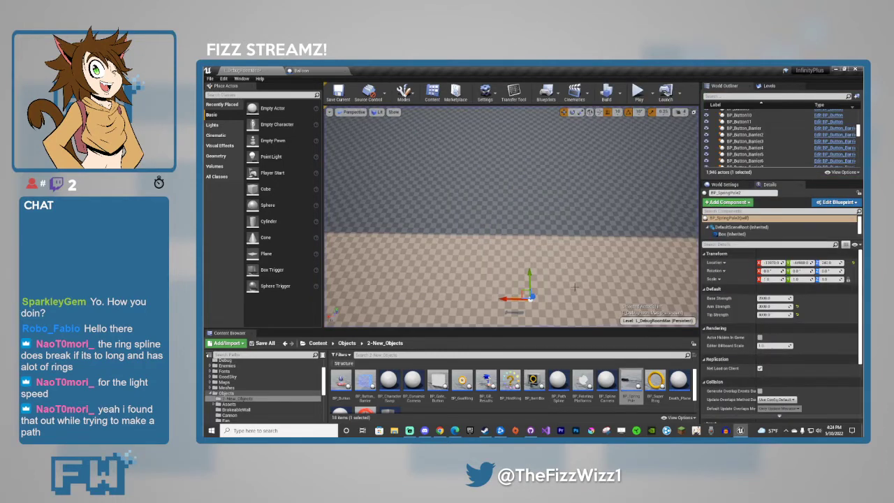
Delete the spring pole and place a RedStar_Ring on the checkered floor.
{"action": "key", "text": "Delete"}
{"action": "right_click_drag", "start_coordinate": [579, 287], "coordinate": [505, 258]}
{"action": "scroll", "coordinate": [494, 412], "scroll_direction": "down", "scroll_amount": 2}
{"action": "left_click_drag", "start_coordinate": [365, 391], "coordinate": [552, 257]}
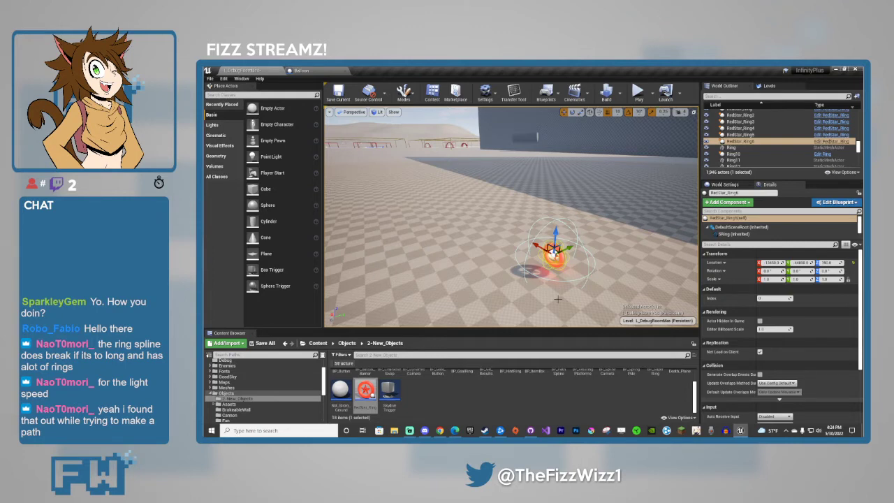
Delete the newly placed red star ring and go to the existing row of five red star rings.
{"action": "key", "text": "Delete"}
{"action": "right_click_drag", "start_coordinate": [572, 303], "coordinate": [676, 248]}
{"action": "key", "text": "w"}
{"action": "mouse_move", "coordinate": [572, 277]}
{"action": "right_mouse_down"}
{"action": "mouse_move", "coordinate": [579, 286]}
{"action": "mouse_move", "coordinate": [688, 286]}
{"action": "mouse_move", "coordinate": [554, 280]}
{"action": "right_mouse_up"}
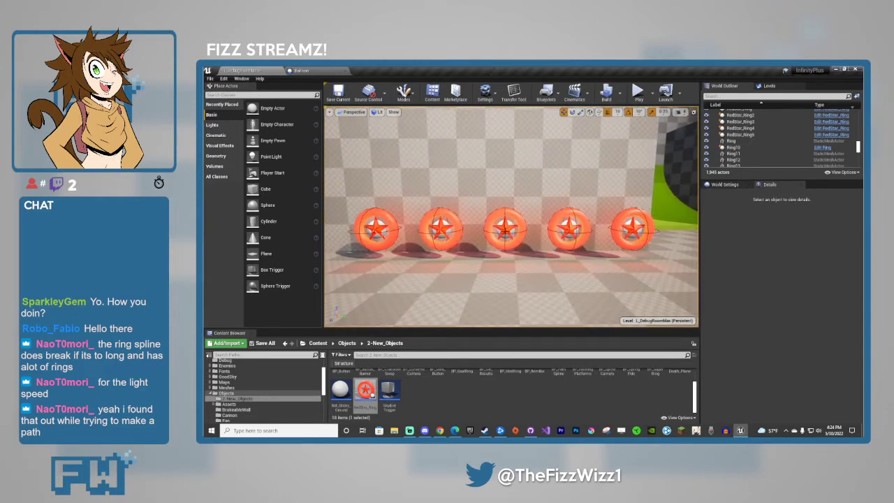
Examine the Index setting of each of the five red star rings in the row.
{"action": "left_click", "coordinate": [504, 231]}
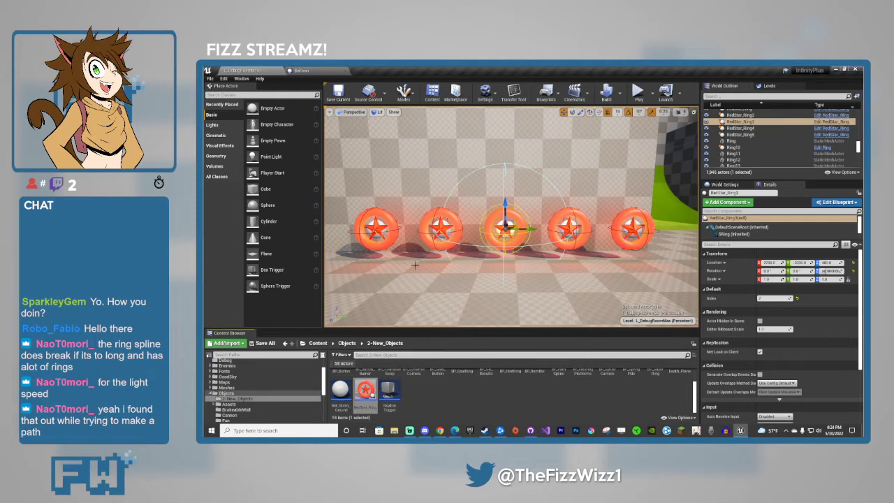
{"action": "left_click", "coordinate": [373, 230]}
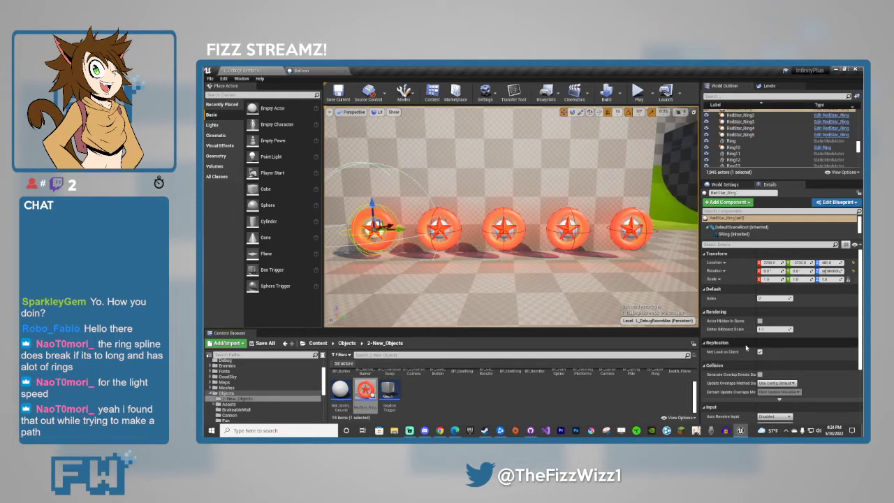
{"action": "left_click", "coordinate": [773, 298]}
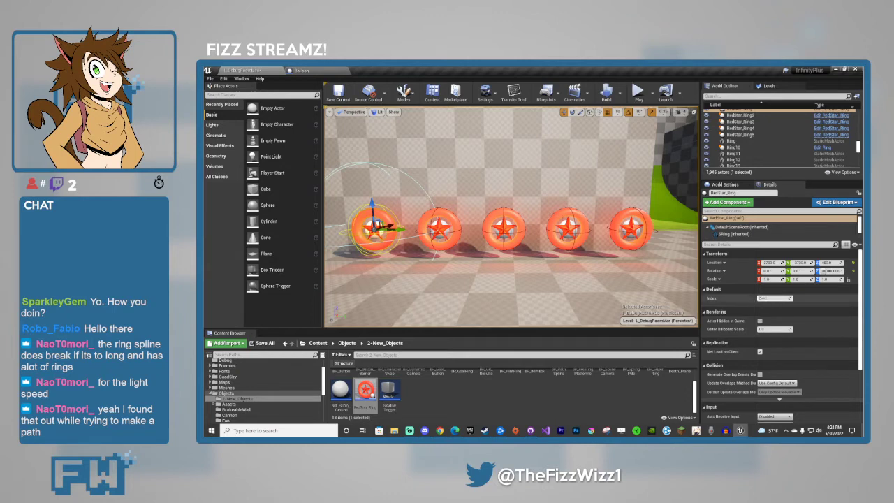
{"action": "key", "text": "Return"}
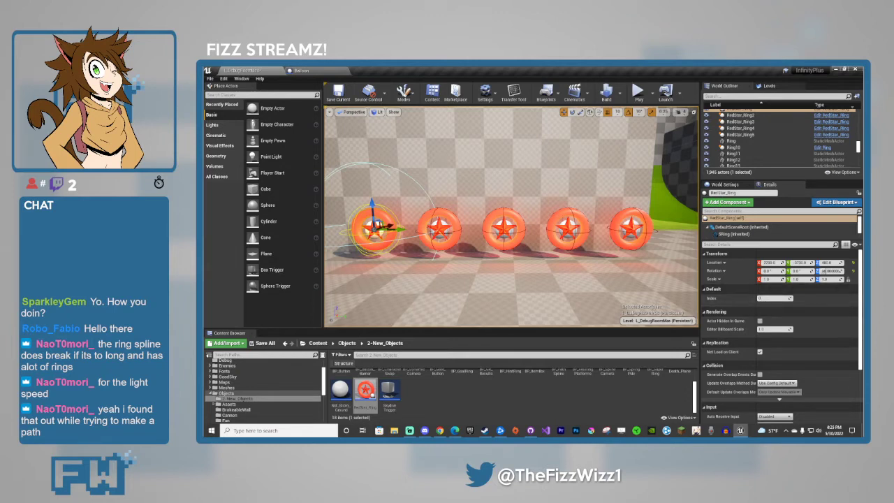
{"action": "left_click", "coordinate": [447, 233]}
{"action": "left_click", "coordinate": [504, 230]}
{"action": "left_click", "coordinate": [568, 236]}
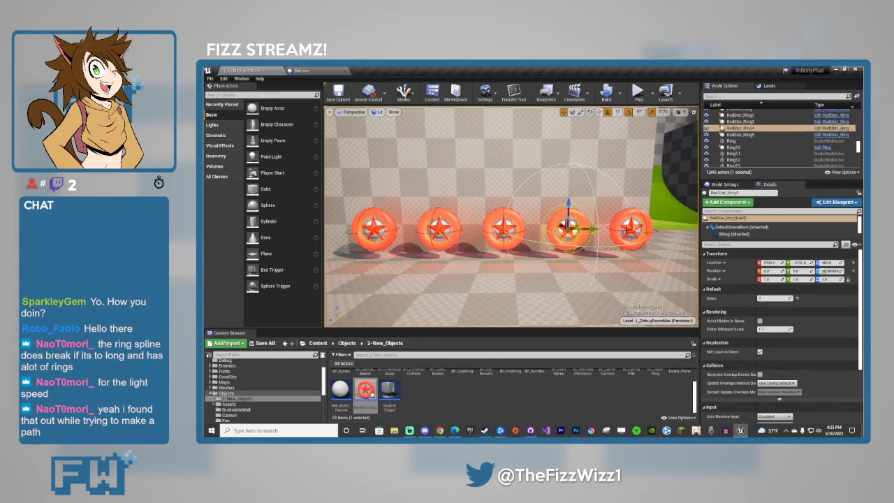
{"action": "left_click", "coordinate": [629, 229]}
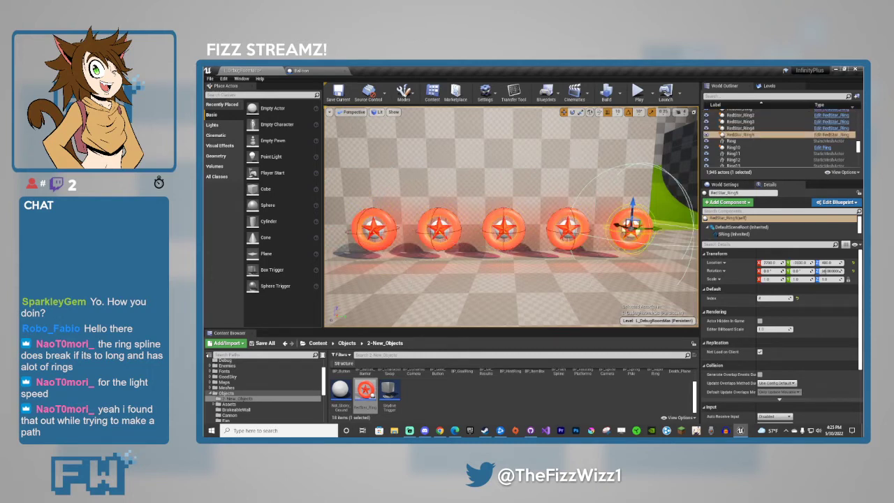
{"action": "left_click", "coordinate": [373, 235]}
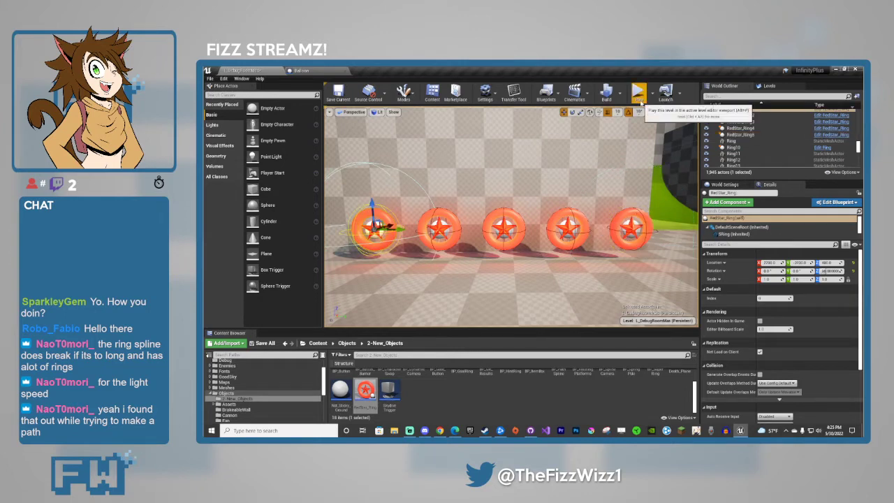
Playtest the level by running to the row of red star rings and collecting some of them, and stop the session.
{"action": "left_click", "coordinate": [593, 269]}
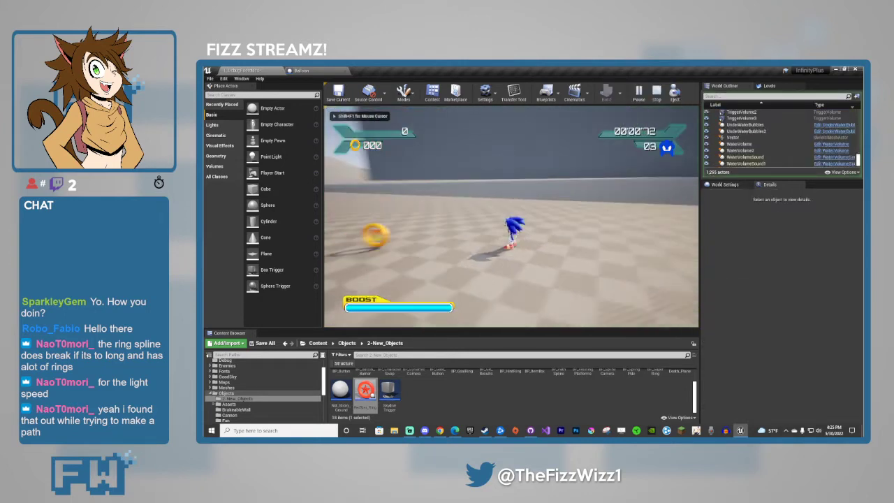
{"action": "key", "text": "w"}
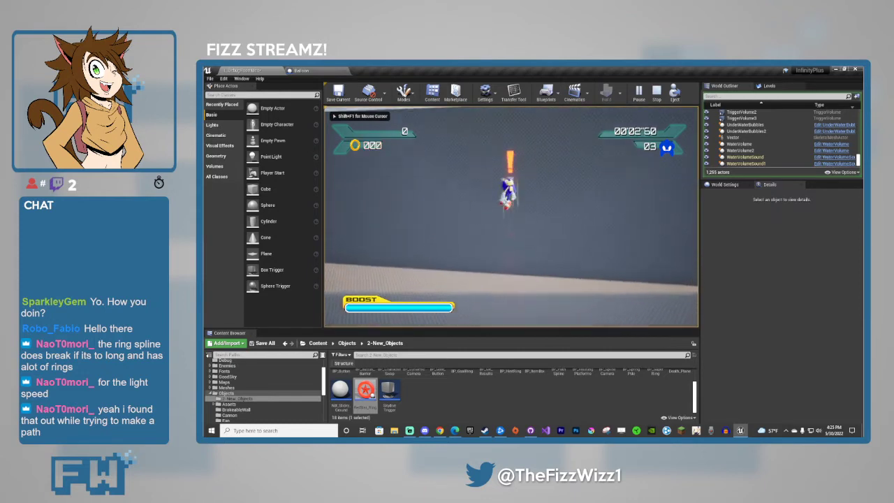
{"action": "key", "text": "shift"}
{"action": "key", "text": "space"}
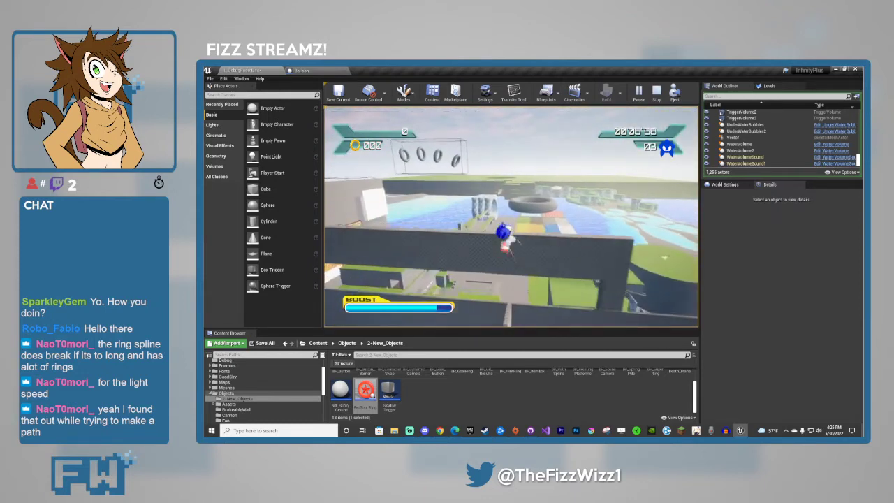
{"action": "key", "text": "w"}
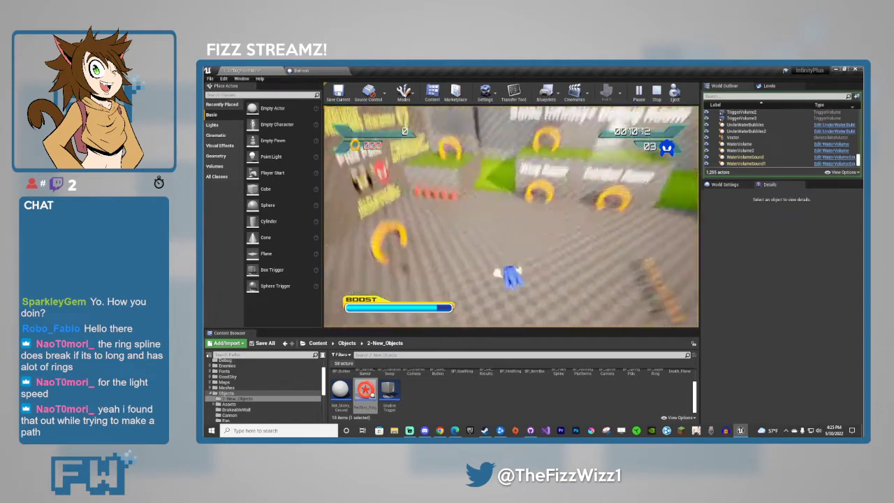
{"action": "key", "text": "w"}
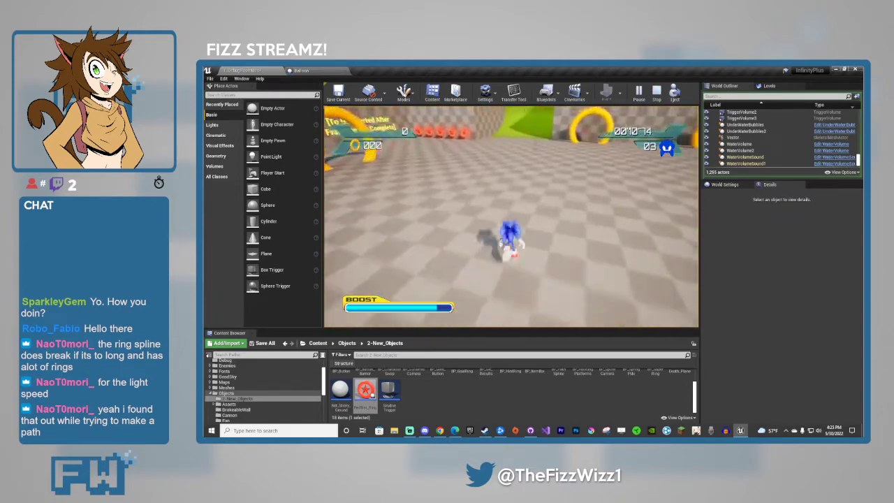
{"action": "key", "text": "w"}
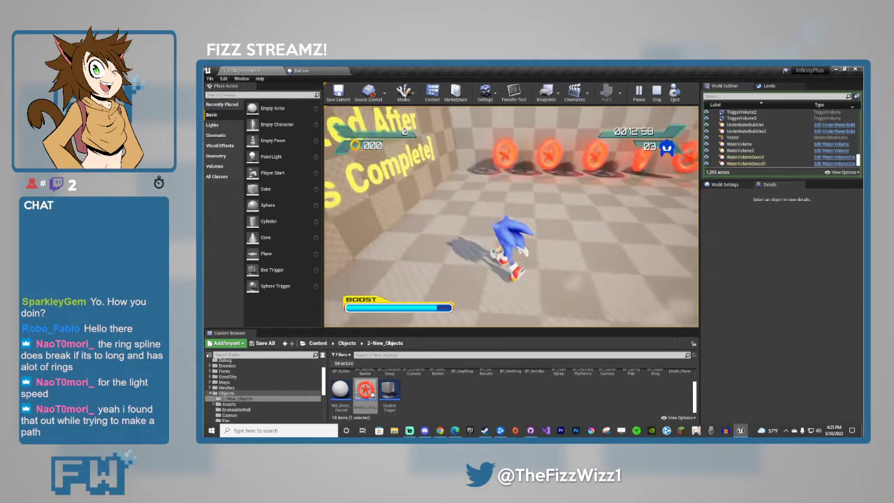
{"action": "key", "text": "d"}
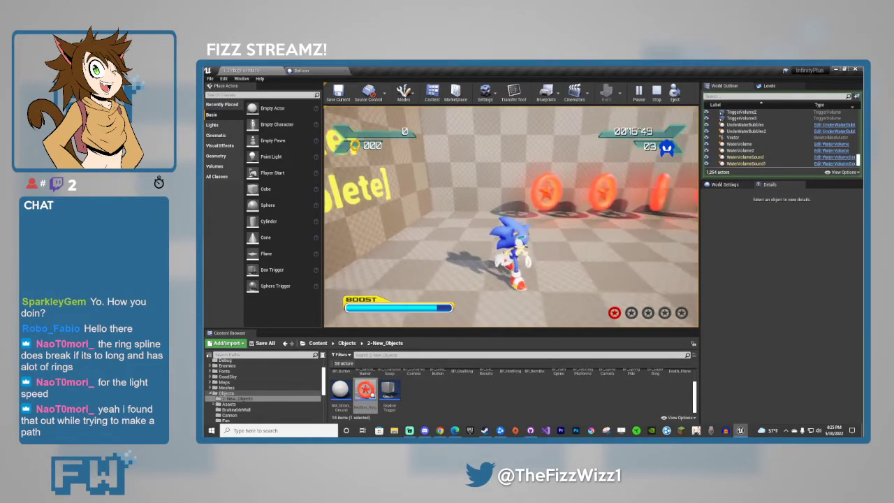
{"action": "key", "text": "d"}
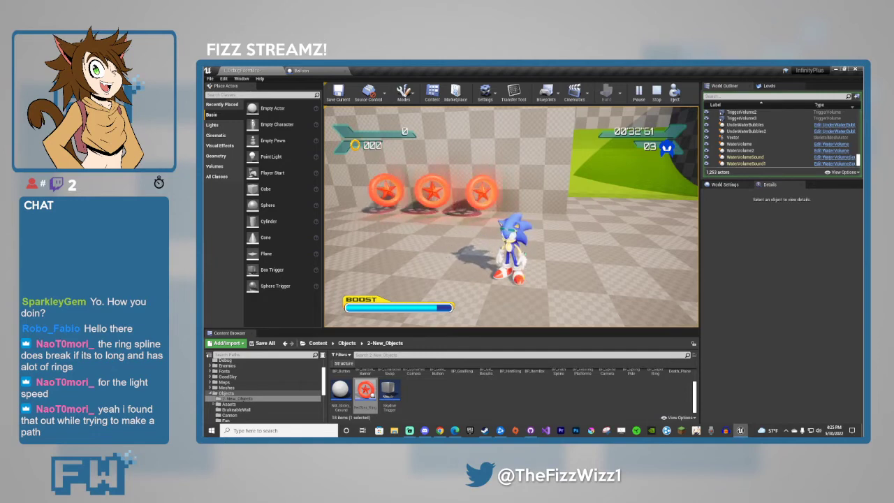
{"action": "key", "text": "Escape"}
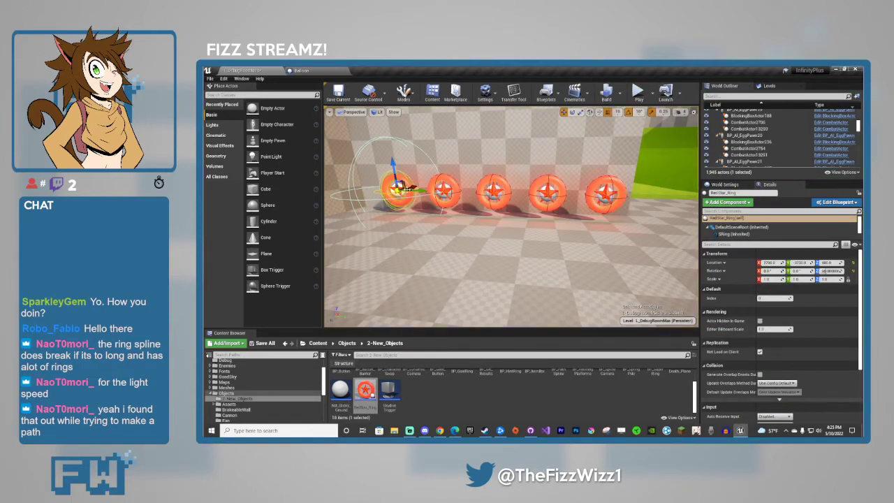
Check the Index setting of the last red star ring in the row, and move away to the open floor.
{"action": "left_click", "coordinate": [605, 195]}
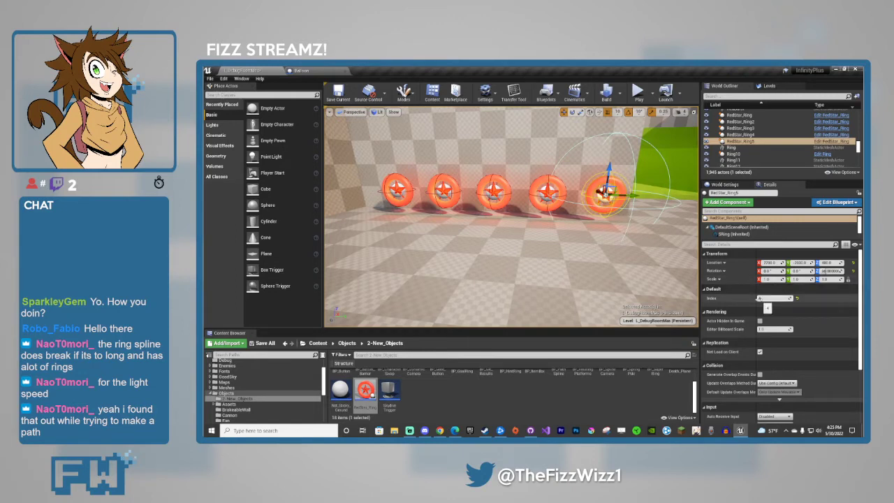
{"action": "key", "text": "w"}
{"action": "right_click_drag", "start_coordinate": [580, 258], "coordinate": [688, 257]}
{"action": "right_click_drag", "start_coordinate": [482, 224], "coordinate": [552, 230]}
{"action": "left_click", "coordinate": [584, 239]}
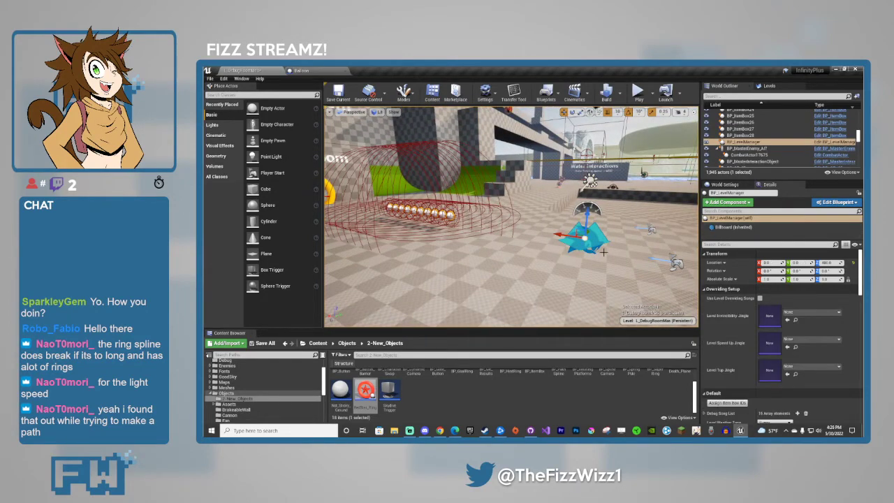
{"action": "right_click_drag", "start_coordinate": [584, 239], "coordinate": [332, 238]}
{"action": "key", "text": "w"}
{"action": "right_click_drag", "start_coordinate": [482, 251], "coordinate": [554, 204]}
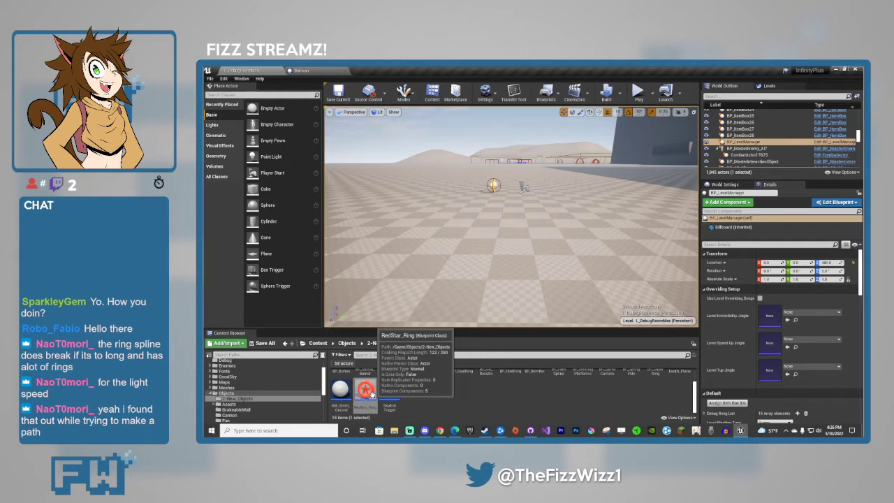
Place a BP_Fan from the Objects folder on the open checkered floor near the lone ring.
{"action": "key", "text": "w"}
{"action": "mouse_move", "coordinate": [519, 234]}
{"action": "right_mouse_down"}
{"action": "mouse_move", "coordinate": [518, 204]}
{"action": "mouse_move", "coordinate": [499, 241]}
{"action": "mouse_move", "coordinate": [518, 241]}
{"action": "mouse_move", "coordinate": [509, 248]}
{"action": "right_mouse_up"}
{"action": "key", "text": "s"}
{"action": "key", "text": "e"}
{"action": "mouse_move", "coordinate": [543, 316]}
{"action": "right_mouse_down"}
{"action": "mouse_move", "coordinate": [510, 291]}
{"action": "mouse_move", "coordinate": [528, 311]}
{"action": "mouse_move", "coordinate": [531, 303]}
{"action": "right_mouse_up"}
{"action": "scroll", "coordinate": [511, 398], "scroll_direction": "up", "scroll_amount": 2}
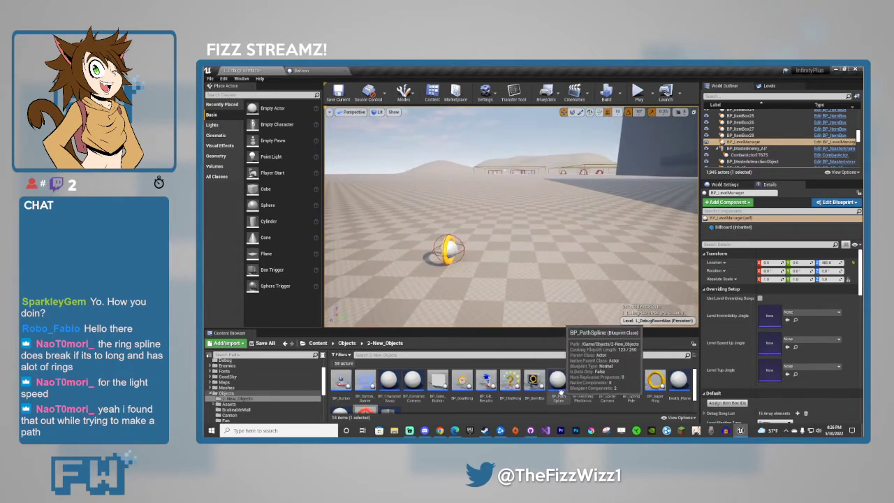
{"action": "scroll", "coordinate": [454, 383], "scroll_direction": "down", "scroll_amount": 2}
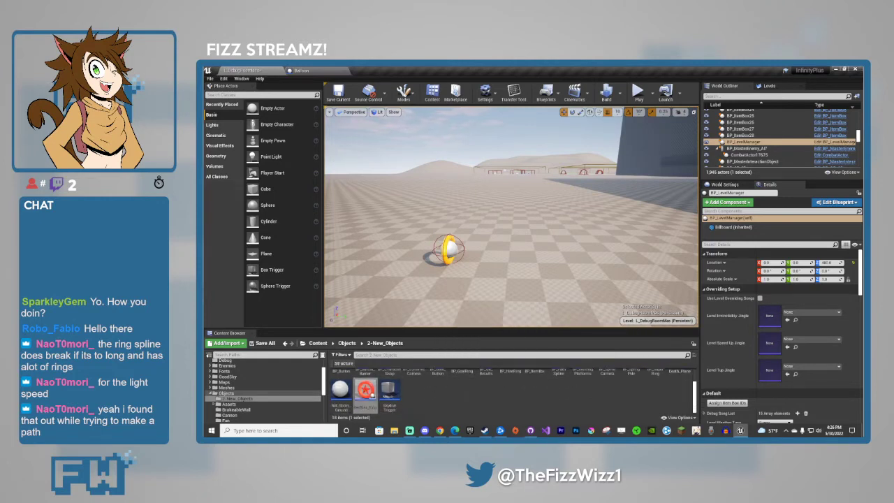
{"action": "left_click", "coordinate": [348, 343]}
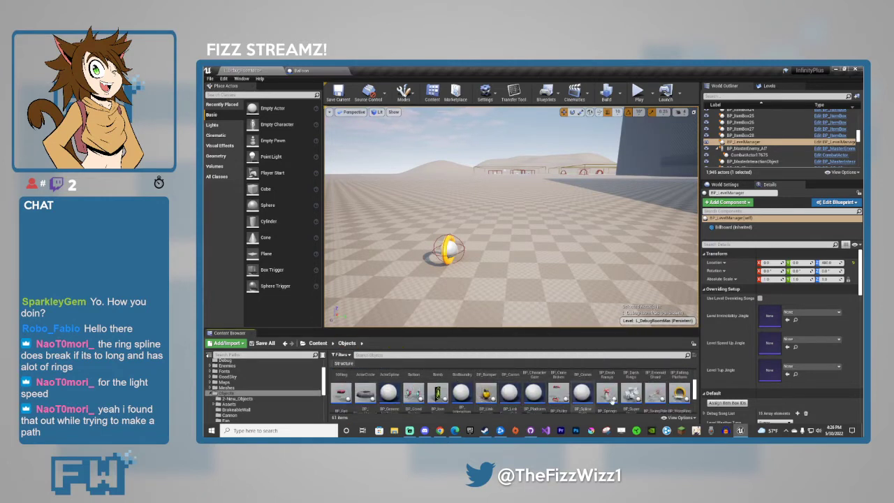
{"action": "left_click_drag", "start_coordinate": [341, 393], "coordinate": [549, 217]}
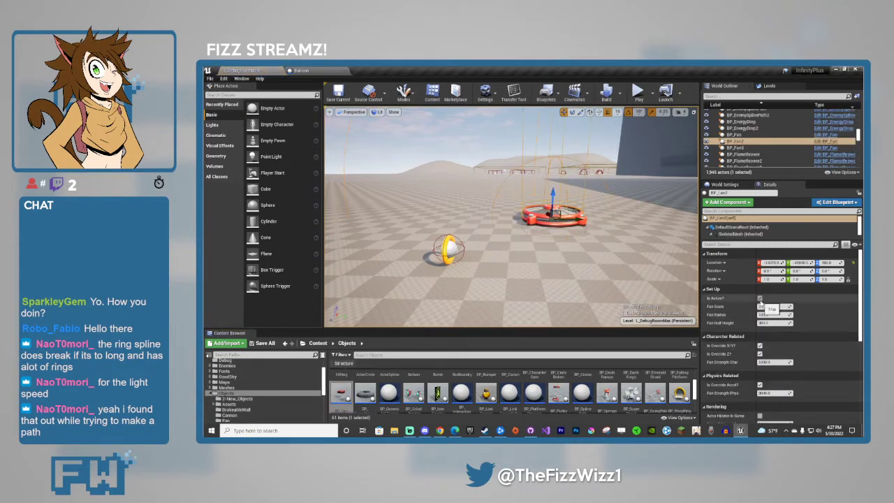
Try different Fan Scale, Fan Radius and Fan Half Height values on the new fan, resetting each to its default.
{"action": "mouse_move", "coordinate": [767, 306]}
{"action": "left_mouse_down"}
{"action": "mouse_move", "coordinate": [811, 307]}
{"action": "mouse_move", "coordinate": [772, 306]}
{"action": "mouse_move", "coordinate": [788, 307]}
{"action": "mouse_move", "coordinate": [780, 307]}
{"action": "left_mouse_up"}
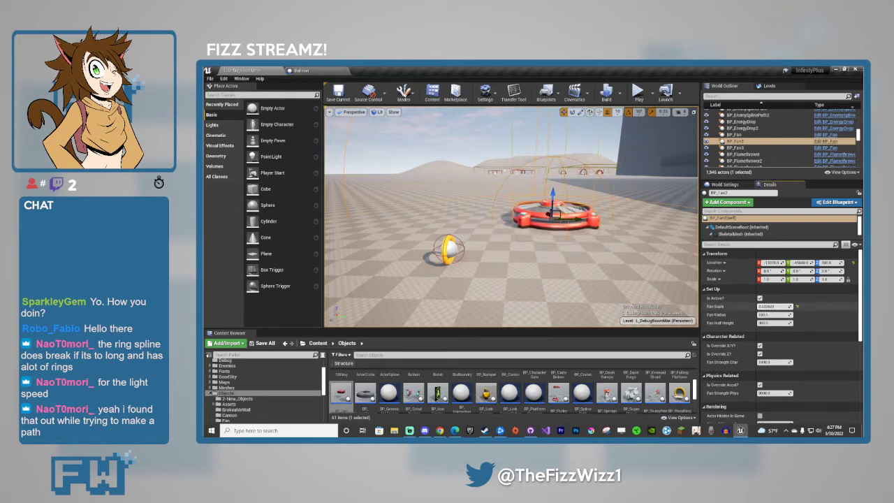
{"action": "left_click", "coordinate": [797, 307]}
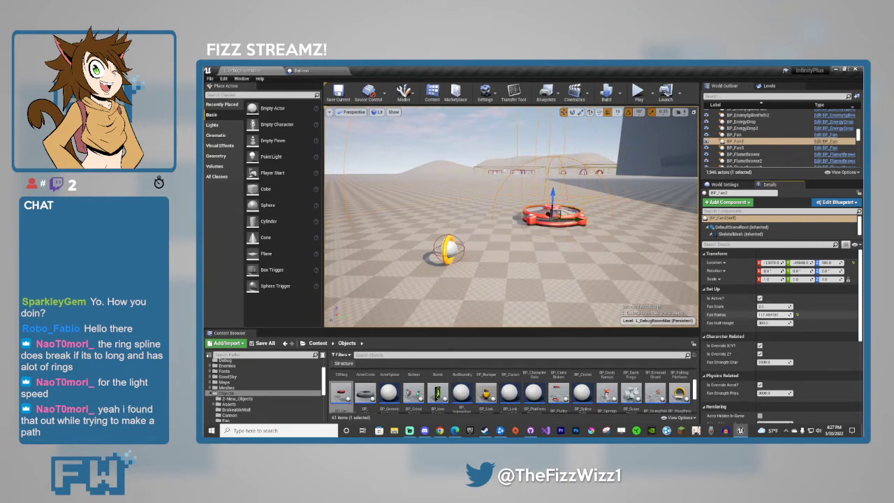
{"action": "left_click_drag", "start_coordinate": [772, 315], "coordinate": [783, 315]}
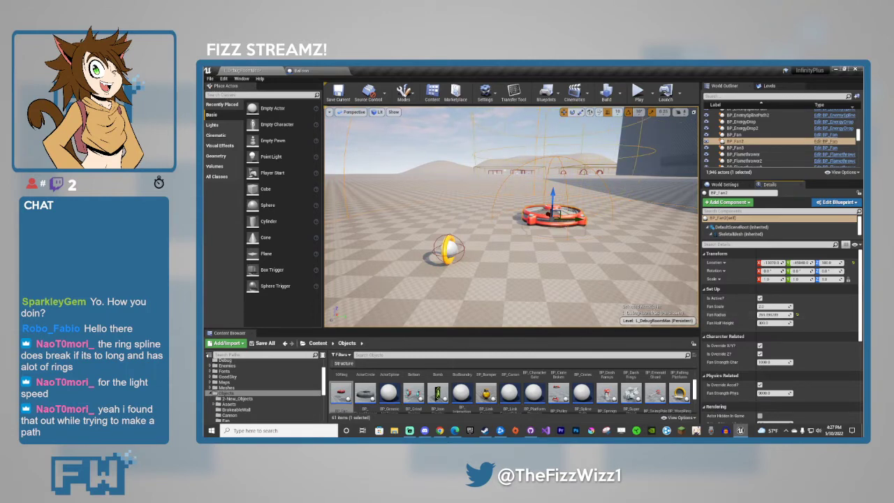
{"action": "left_click", "coordinate": [798, 315]}
{"action": "right_click_drag", "start_coordinate": [593, 266], "coordinate": [604, 216]}
{"action": "key", "text": "s"}
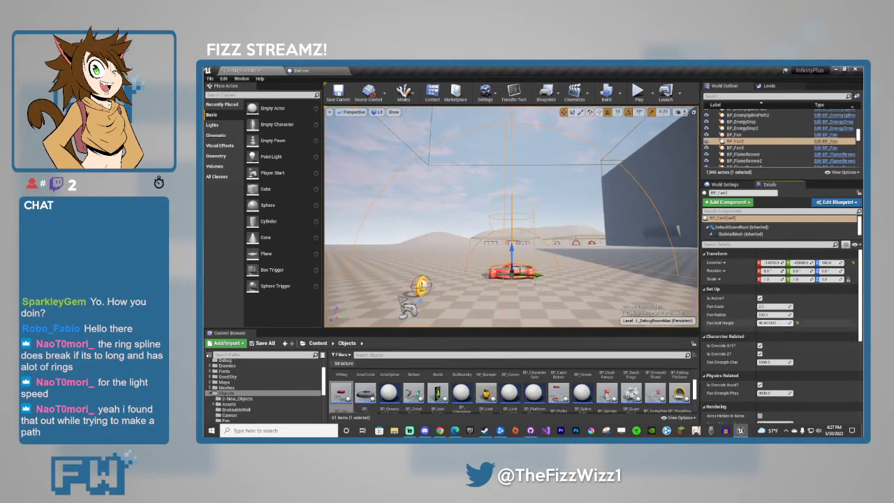
{"action": "left_click", "coordinate": [797, 323]}
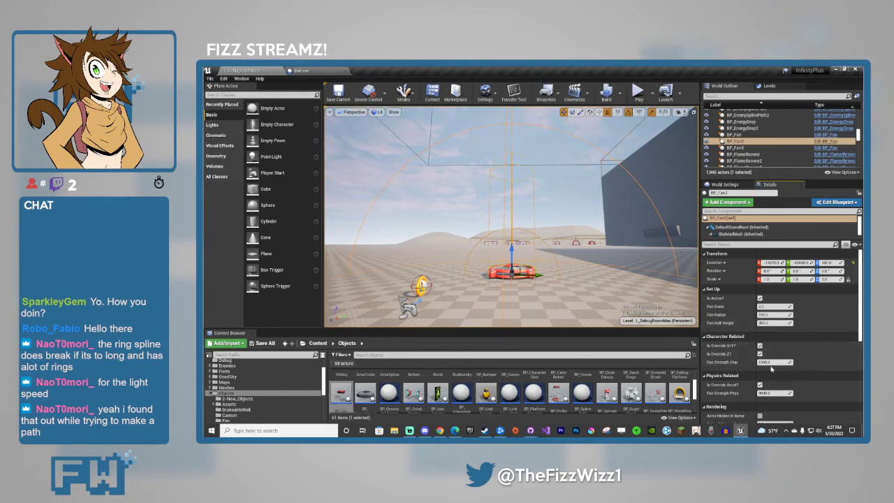
Review the fan's character and physics settings, playtest riding its updraft with the character, and stop the session.
{"action": "scroll", "coordinate": [742, 375], "scroll_direction": "down", "scroll_amount": 2}
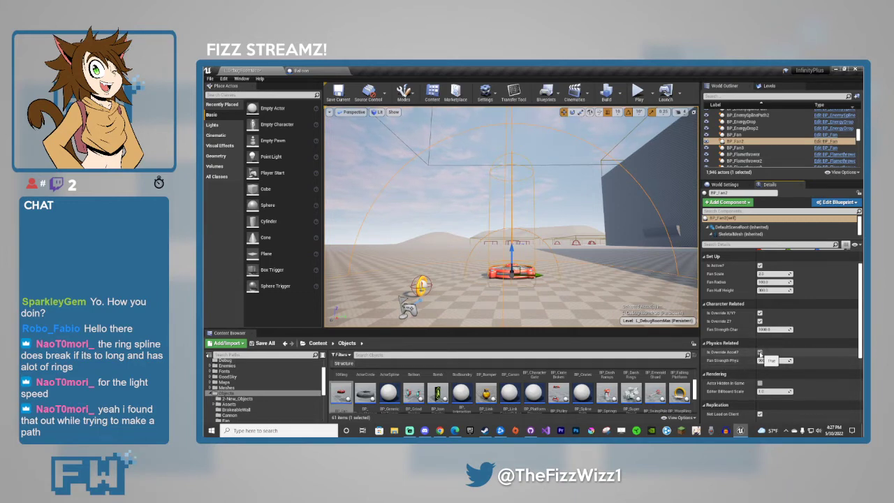
{"action": "left_click", "coordinate": [760, 353]}
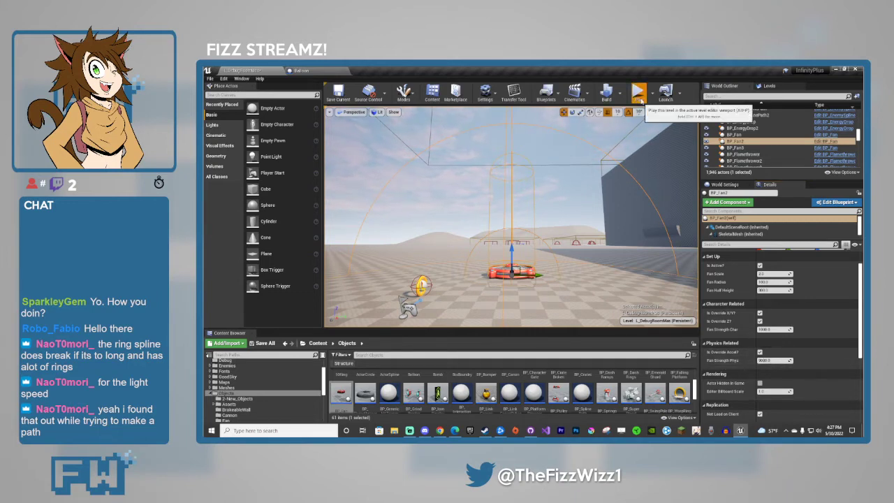
{"action": "left_click", "coordinate": [638, 93]}
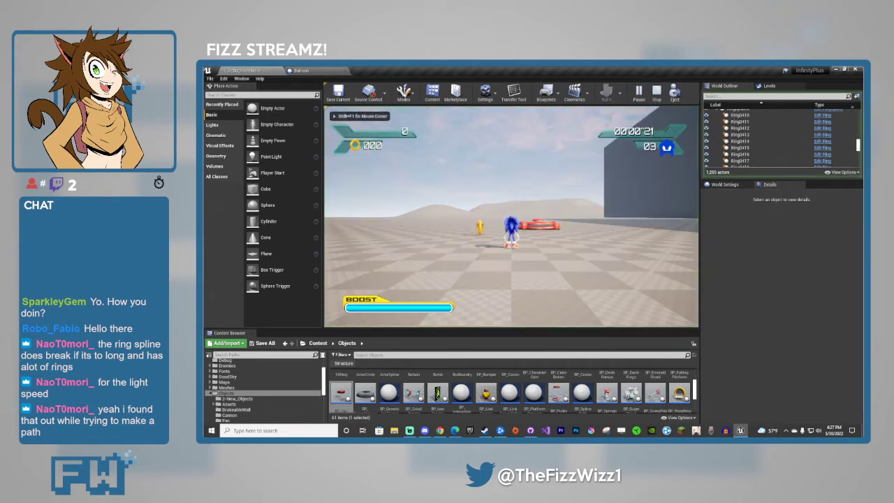
{"action": "key", "text": "w"}
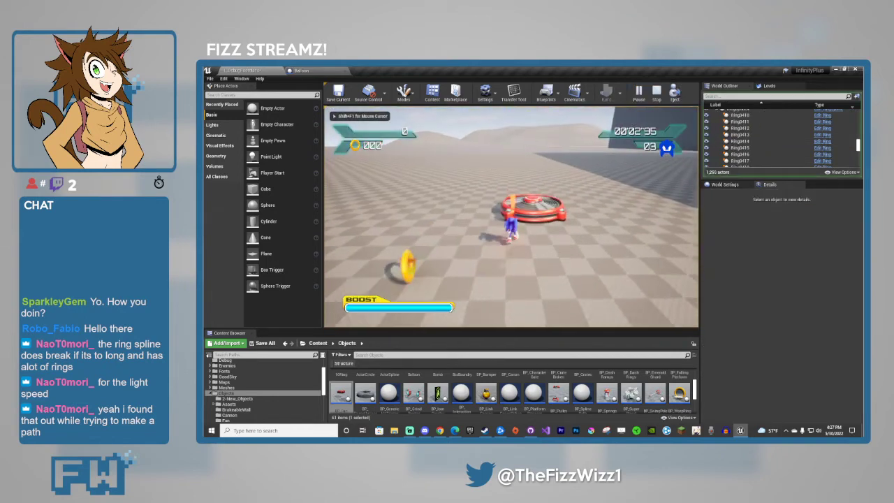
{"action": "key", "text": "w"}
{"action": "key", "text": "space"}
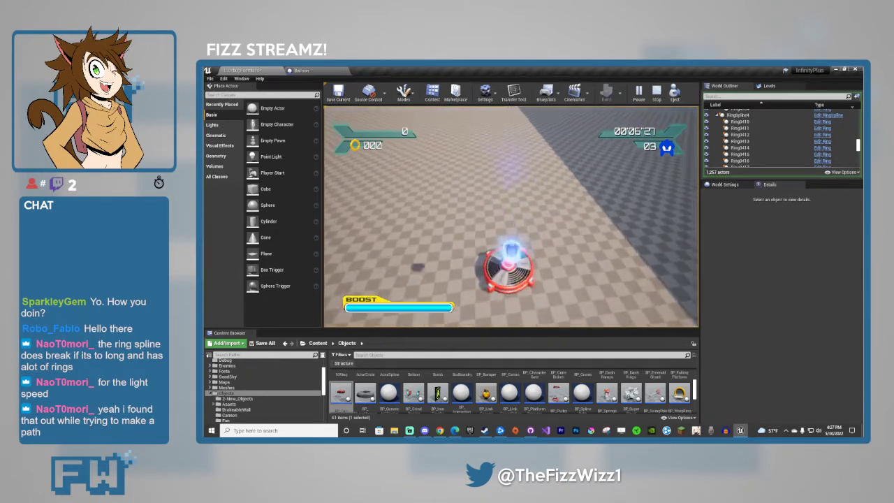
{"action": "key", "text": "space"}
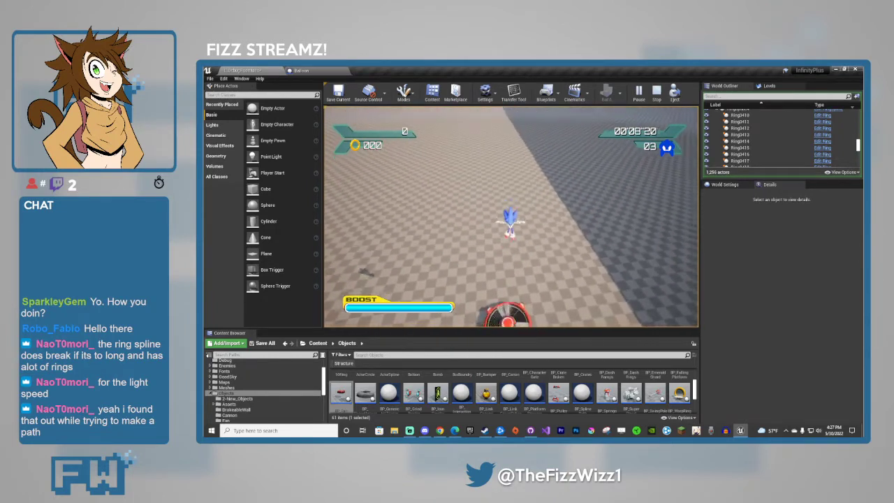
{"action": "key", "text": "s"}
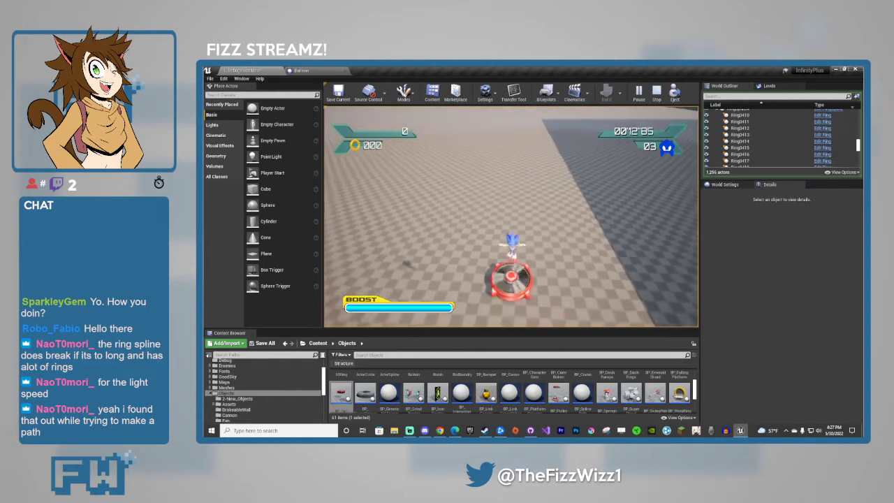
{"action": "key", "text": "s"}
{"action": "key", "text": "Escape"}
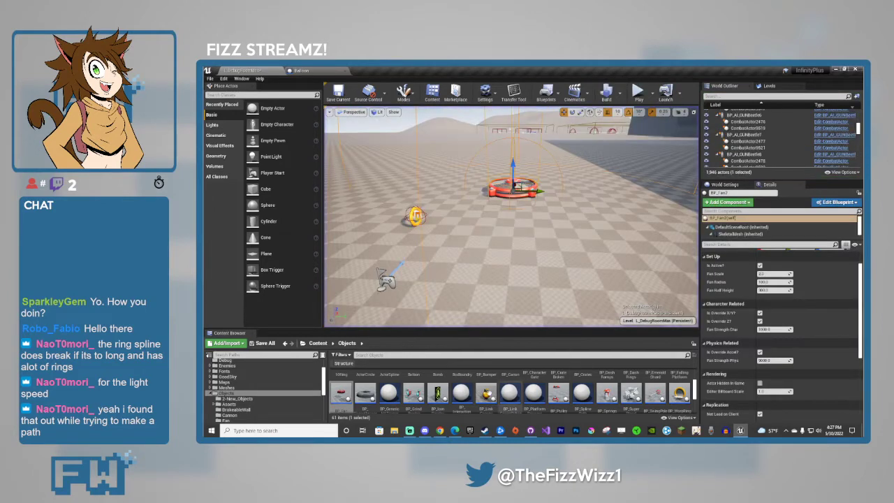
Place a BP_ItemBox from the 2-New_Objects folder beside the fan and set its Contained Item to a shield.
{"action": "scroll", "coordinate": [344, 389], "scroll_direction": "up", "scroll_amount": 3}
{"action": "double_click", "coordinate": [342, 384]}
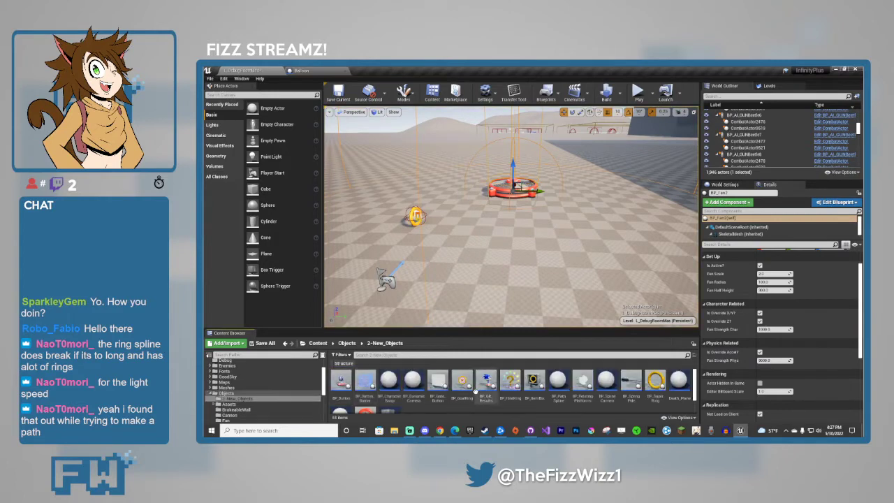
{"action": "left_click_drag", "start_coordinate": [533, 381], "coordinate": [615, 224]}
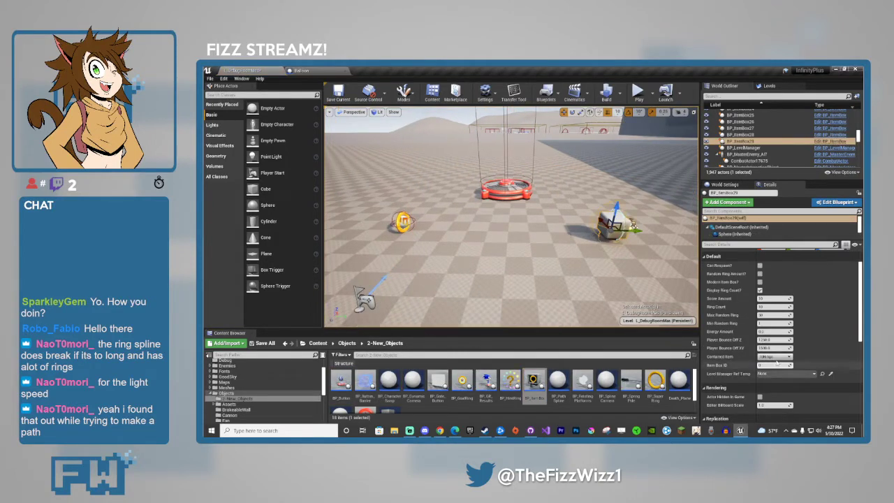
{"action": "left_click", "coordinate": [774, 357]}
{"action": "left_click", "coordinate": [772, 414]}
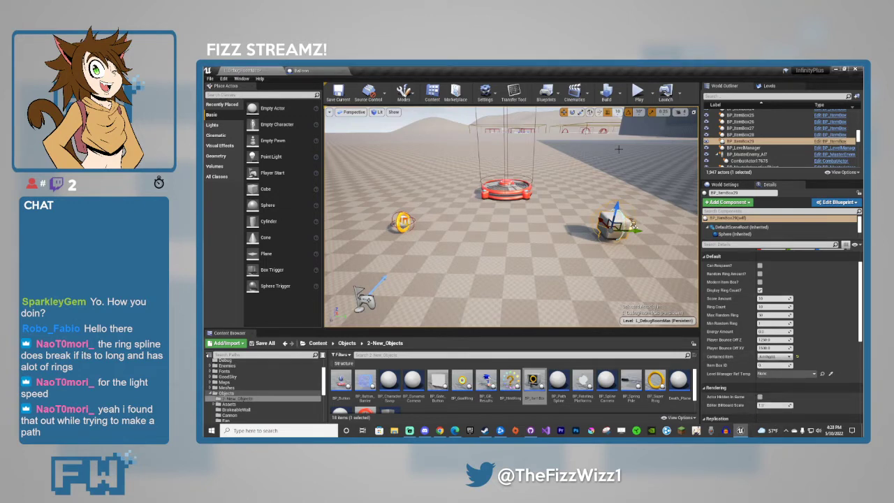
Playtest breaking the new item box and using the fan with the shield, and stop the session.
{"action": "left_click", "coordinate": [638, 93]}
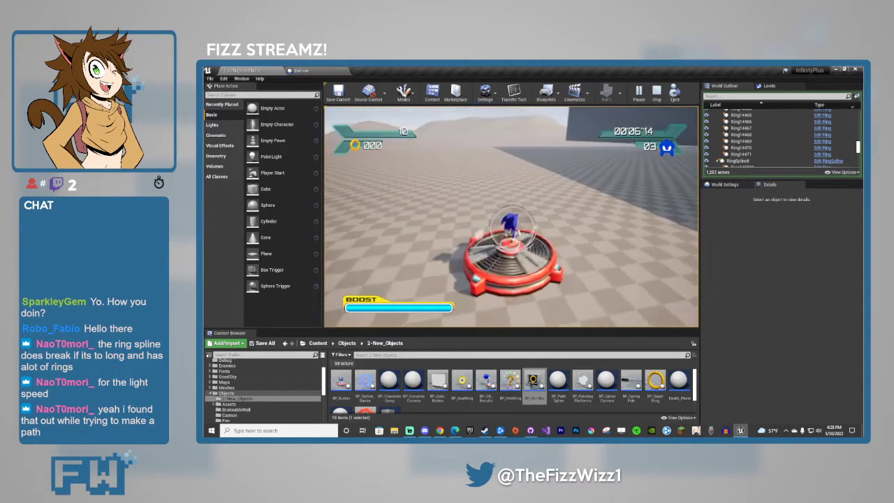
{"action": "key", "text": "Escape"}
Select the fan and set its character fan strength (Fan Strength Char) to 2000.
{"action": "left_click", "coordinate": [506, 234]}
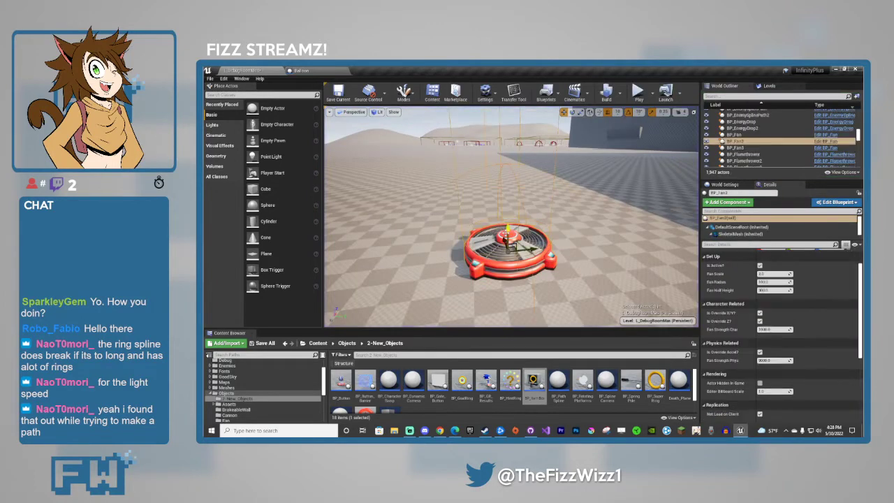
{"action": "left_click", "coordinate": [775, 330]}
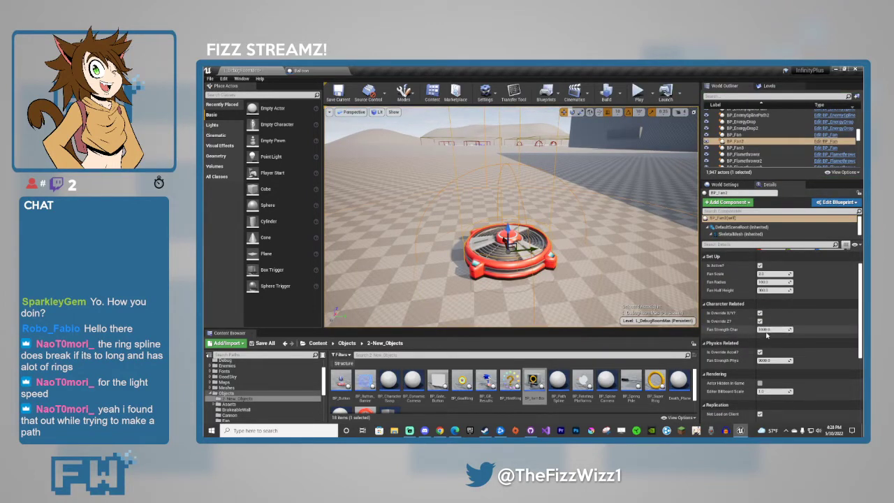
{"action": "type", "text": "2000"}
{"action": "key", "text": "Return"}
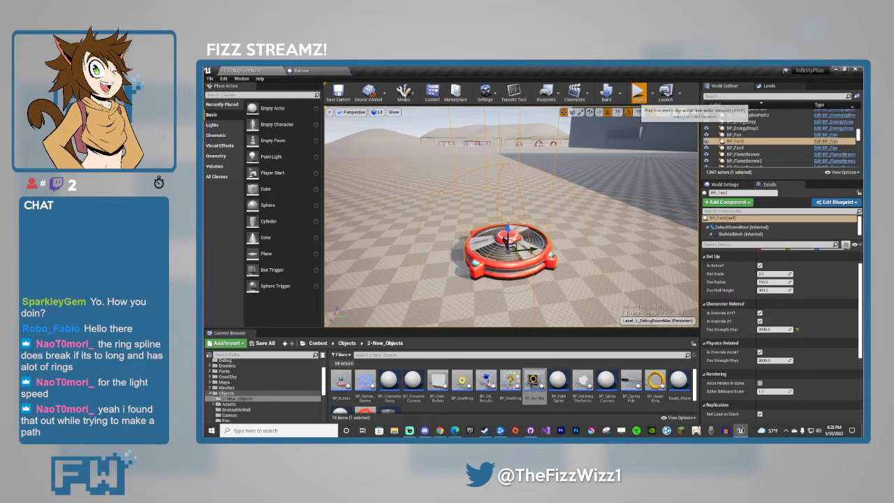
Playtest riding the fan's updraft with the changed character strength and stop the session.
{"action": "left_click", "coordinate": [638, 99]}
{"action": "key", "text": "w"}
{"action": "key", "text": "space"}
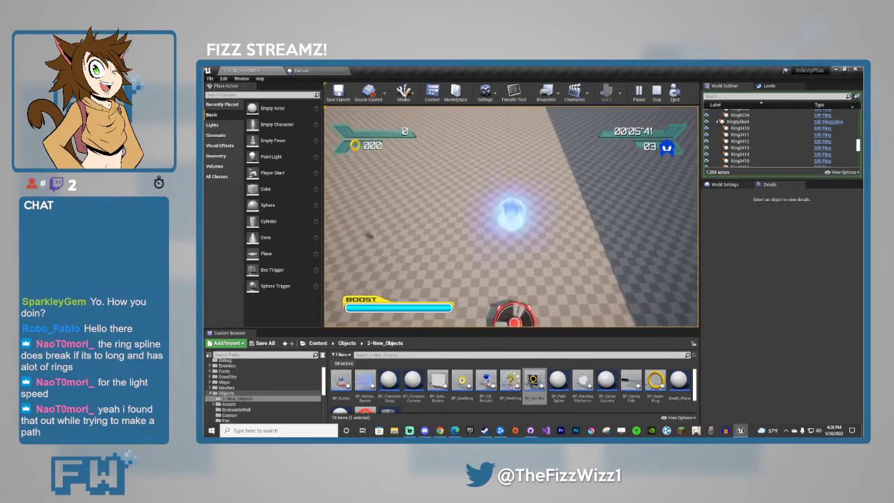
{"action": "key", "text": "w"}
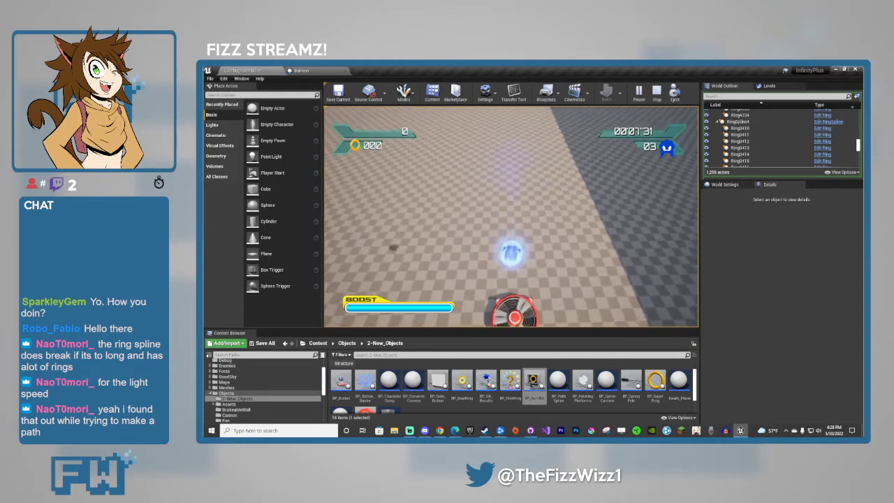
{"action": "key", "text": "Escape"}
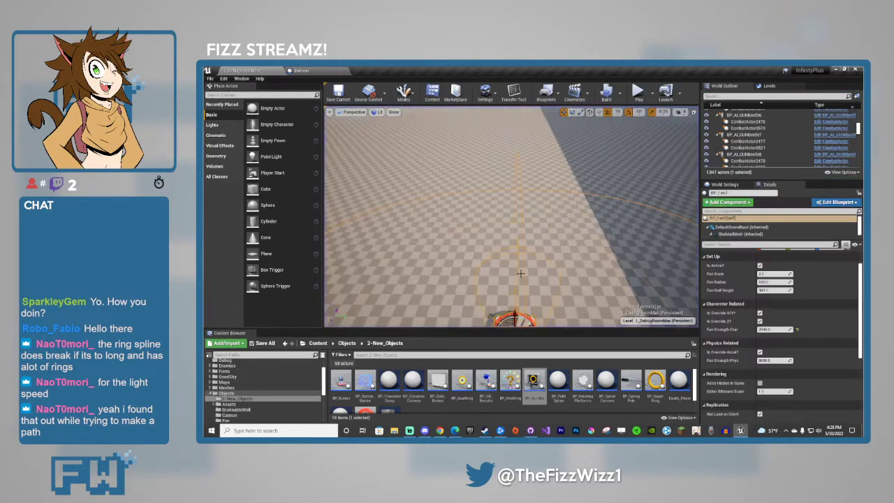
Delete the fan from the level and go up to the parent Objects folder.
{"action": "key", "text": "f"}
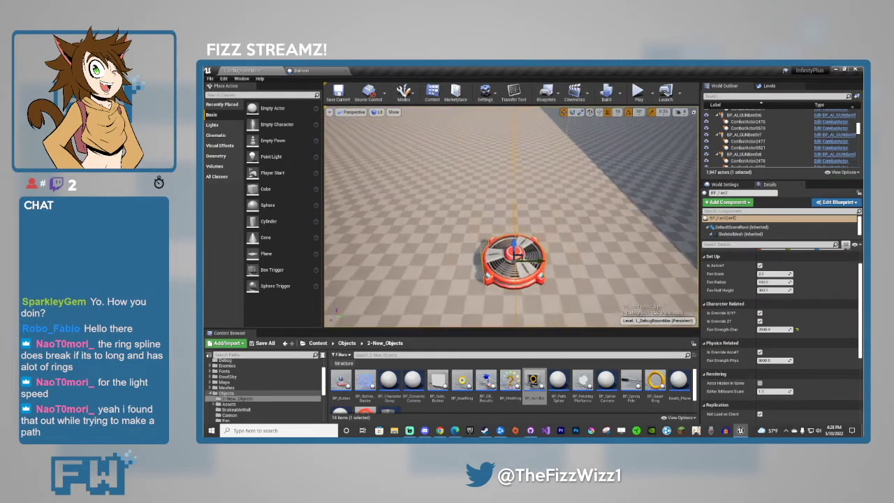
{"action": "key", "text": "Delete"}
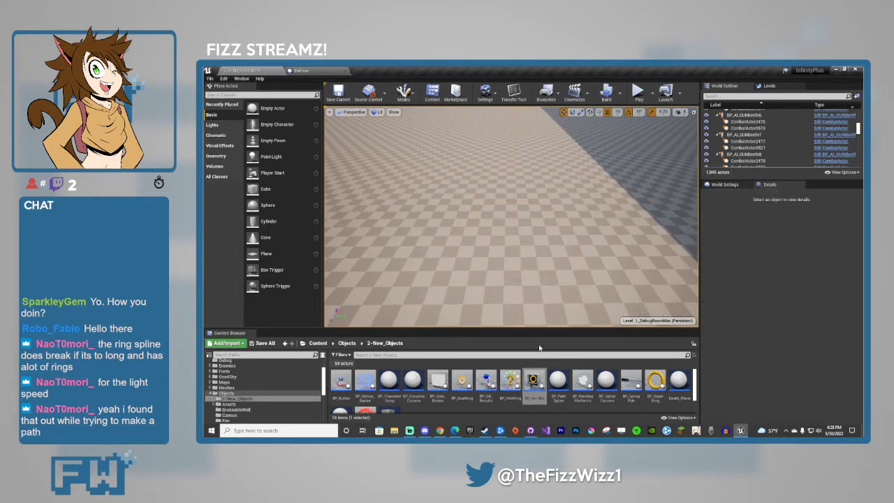
{"action": "scroll", "coordinate": [454, 395], "scroll_direction": "down", "scroll_amount": 2}
{"action": "scroll", "coordinate": [372, 394], "scroll_direction": "up", "scroll_amount": 2}
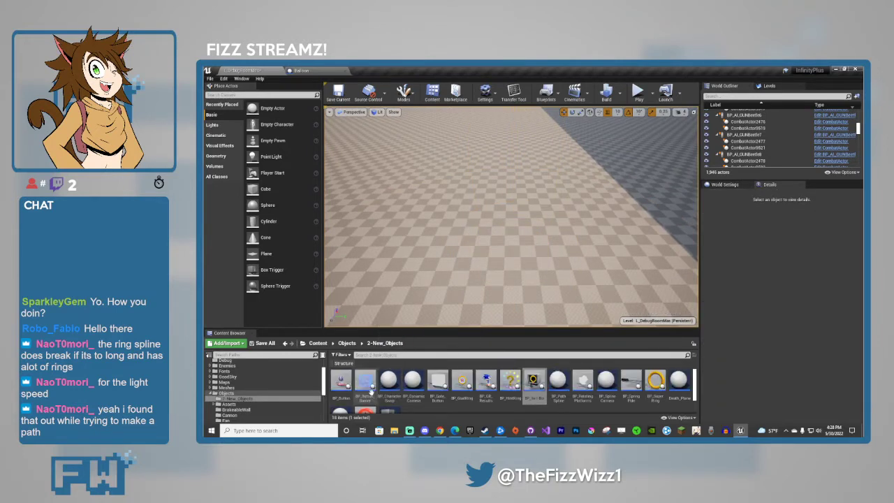
{"action": "left_click", "coordinate": [346, 343]}
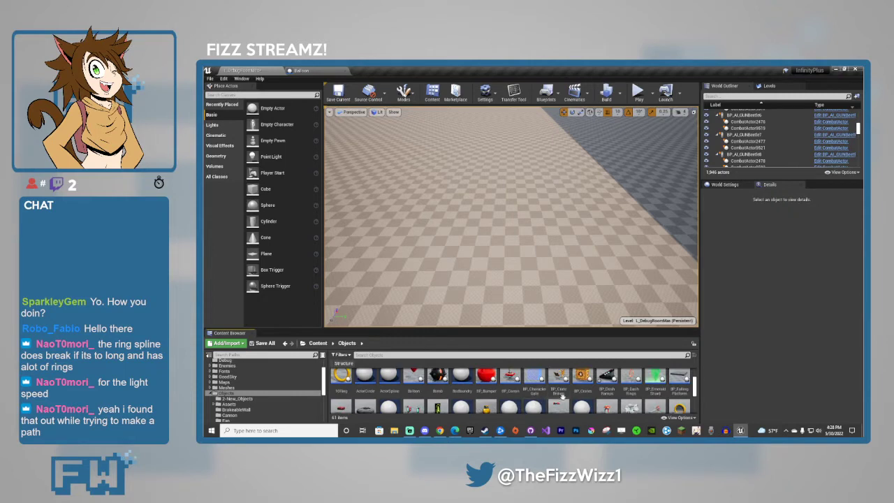
Place a BP_Crates object on the checkered floor and lower it closer to the ground.
{"action": "scroll", "coordinate": [563, 396], "scroll_direction": "down", "scroll_amount": 1}
{"action": "scroll", "coordinate": [640, 396], "scroll_direction": "up", "scroll_amount": 1}
{"action": "left_click_drag", "start_coordinate": [581, 386], "coordinate": [513, 220]}
{"action": "key", "text": "w"}
{"action": "right_click_drag", "start_coordinate": [604, 302], "coordinate": [517, 225]}
{"action": "key", "text": "d"}
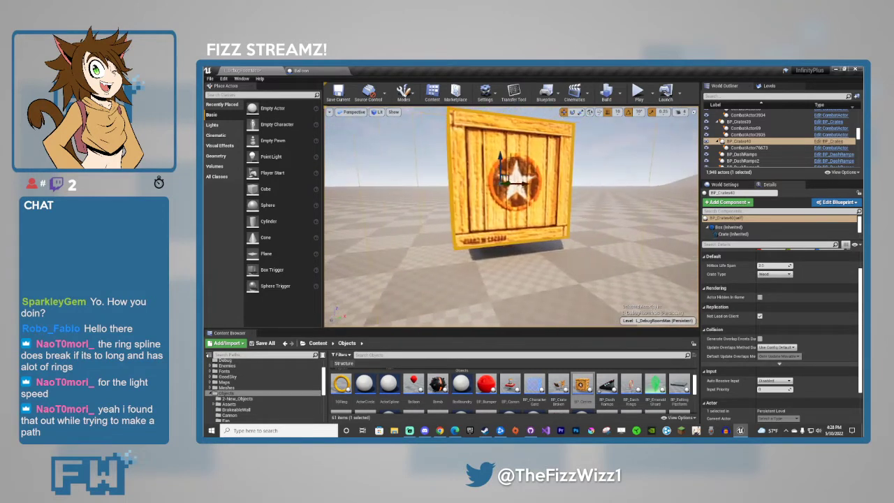
{"action": "left_click_drag", "start_coordinate": [499, 156], "coordinate": [504, 176]}
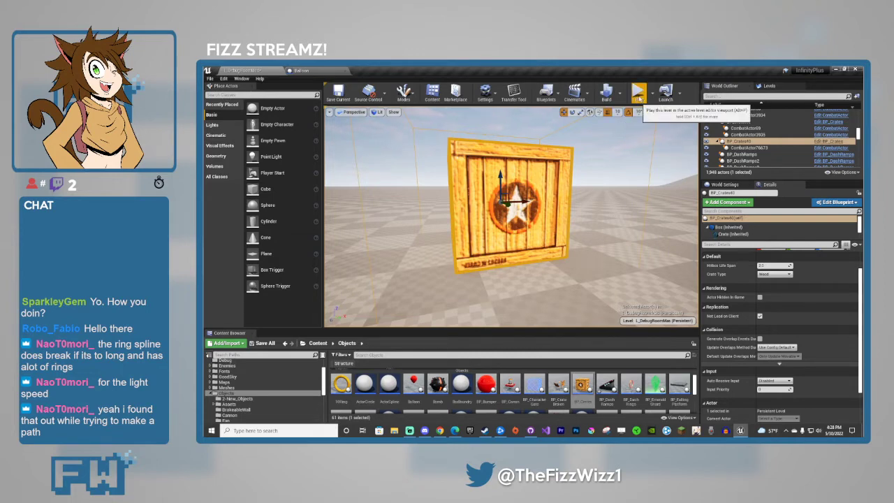
Playtest attacking the wooden crate in two sessions, reviewing its default settings in between, and stop playing.
{"action": "left_click", "coordinate": [639, 93]}
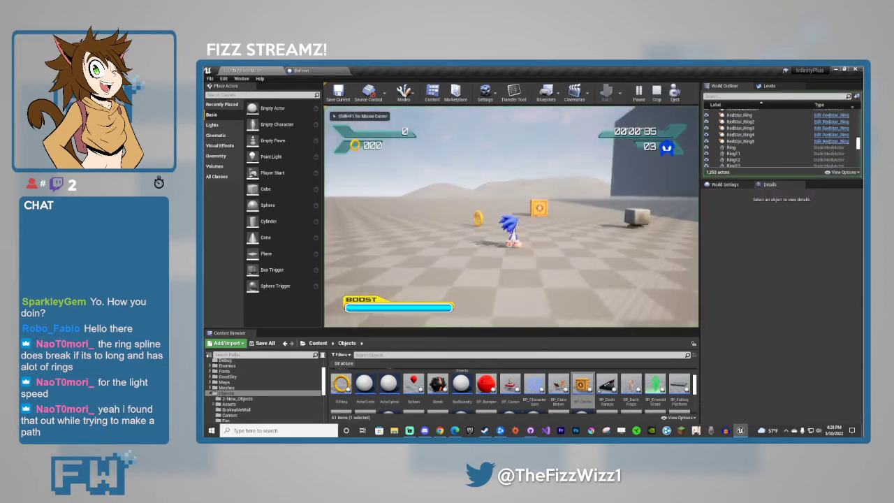
{"action": "key", "text": "space"}
{"action": "key", "text": "space"}
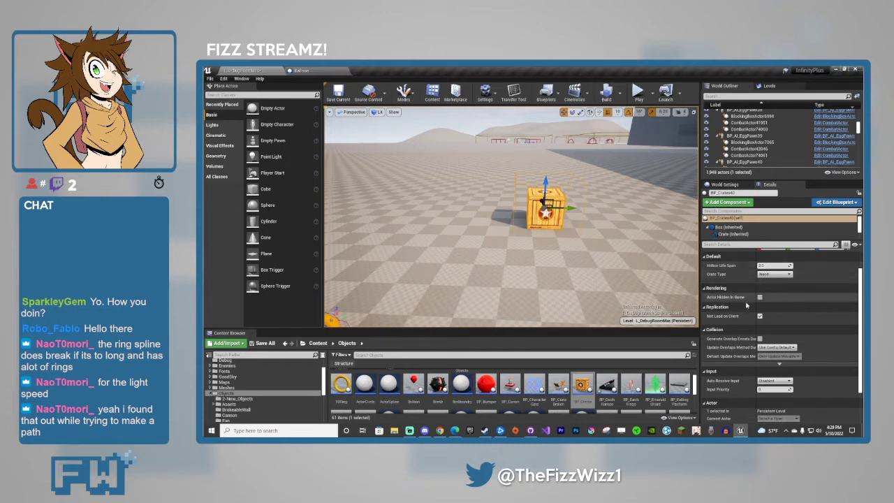
{"action": "scroll", "coordinate": [739, 293], "scroll_direction": "up", "scroll_amount": 2}
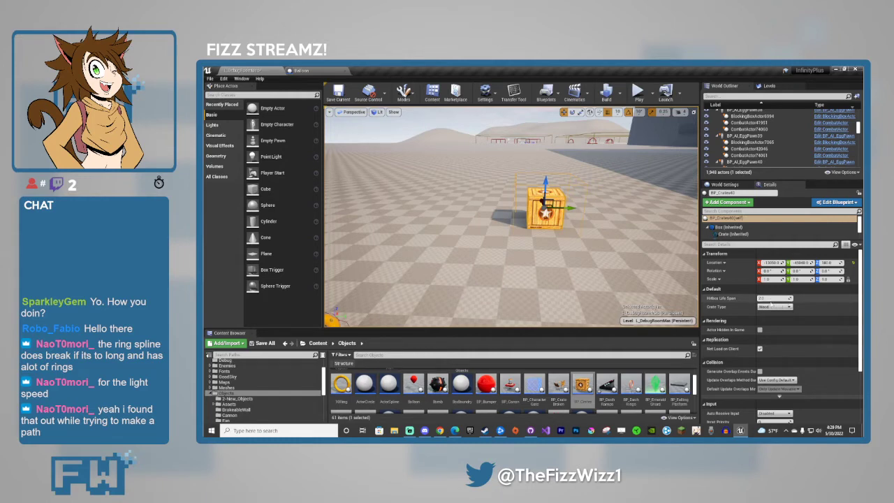
{"action": "left_click", "coordinate": [639, 93]}
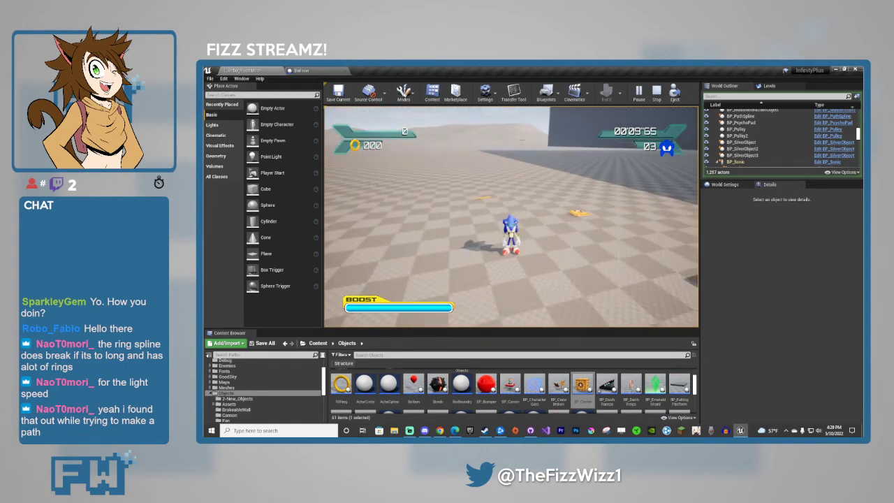
{"action": "key", "text": "Escape"}
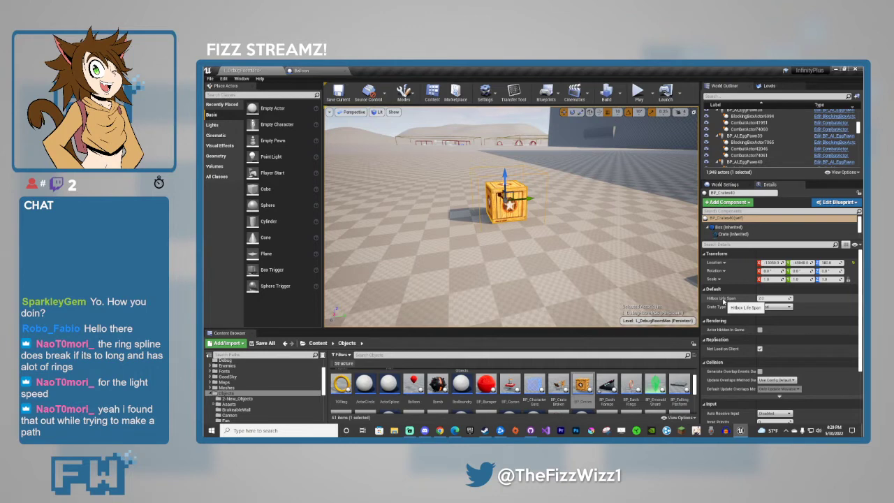
Open the new crate's BP_Crates blueprint and examine the node groups in its Event Graph.
{"action": "left_click", "coordinate": [510, 198]}
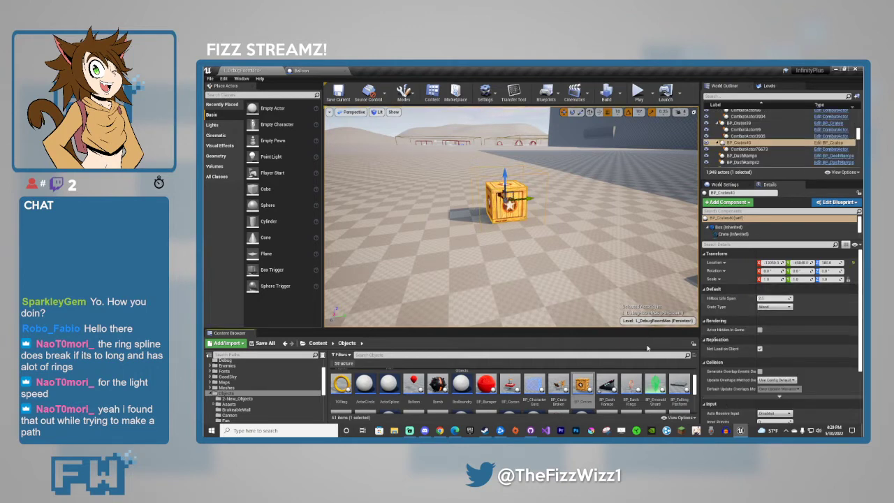
{"action": "left_click", "coordinate": [830, 143]}
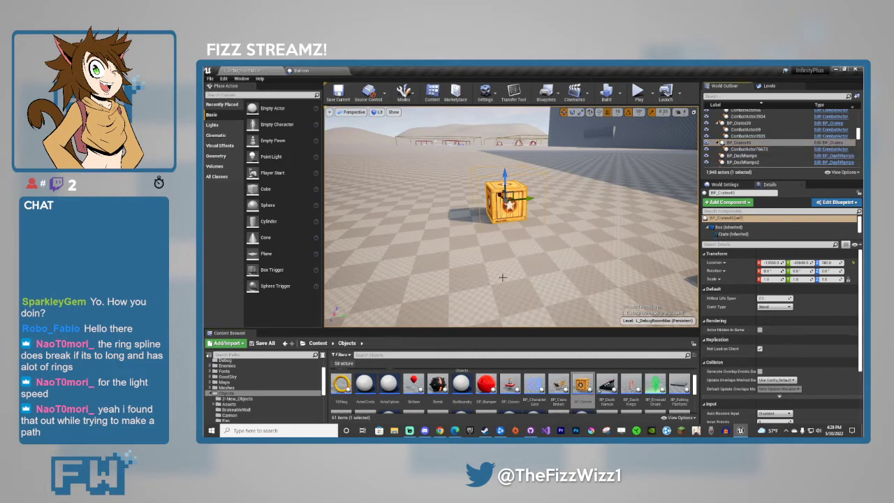
{"action": "key", "text": "ctrl+e"}
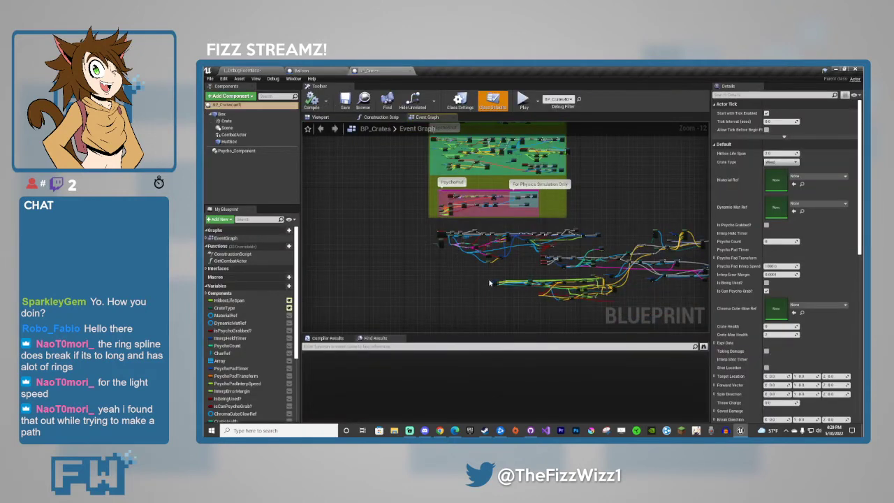
{"action": "scroll", "coordinate": [491, 282], "scroll_direction": "up", "scroll_amount": 6}
{"action": "scroll", "coordinate": [583, 221], "scroll_direction": "up", "scroll_amount": 3}
{"action": "right_click_drag", "start_coordinate": [594, 222], "coordinate": [454, 300]}
{"action": "scroll", "coordinate": [459, 294], "scroll_direction": "down", "scroll_amount": 4}
{"action": "right_click_drag", "start_coordinate": [621, 286], "coordinate": [545, 200]}
{"action": "scroll", "coordinate": [398, 258], "scroll_direction": "up", "scroll_amount": 3}
{"action": "scroll", "coordinate": [398, 255], "scroll_direction": "down", "scroll_amount": 3}
{"action": "right_click_drag", "start_coordinate": [399, 256], "coordinate": [578, 234]}
{"action": "right_click_drag", "start_coordinate": [635, 272], "coordinate": [605, 264]}
Inspect the nodes around Break S_DamageData, then return to the level and close the open blueprints.
{"action": "scroll", "coordinate": [469, 259], "scroll_direction": "up", "scroll_amount": 4}
{"action": "left_click_drag", "start_coordinate": [396, 229], "coordinate": [520, 254]}
{"action": "scroll", "coordinate": [398, 237], "scroll_direction": "down", "scroll_amount": 3}
{"action": "scroll", "coordinate": [545, 246], "scroll_direction": "up", "scroll_amount": 3}
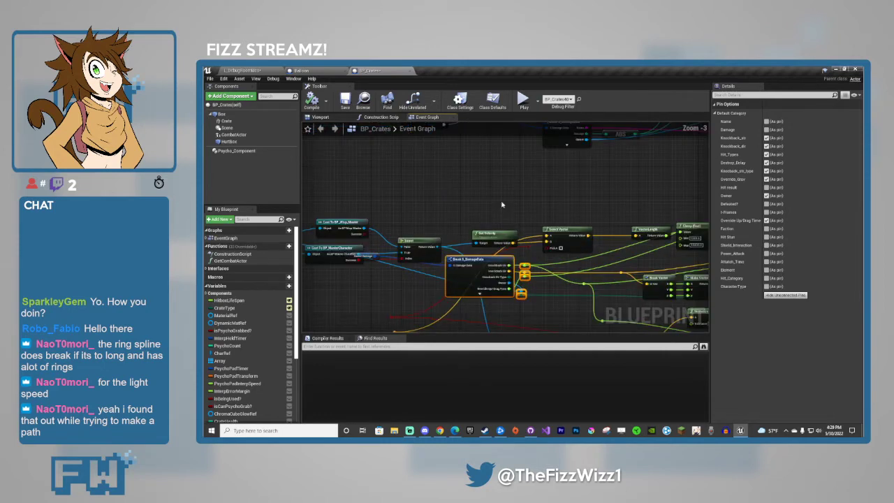
{"action": "left_click", "coordinate": [501, 204]}
{"action": "right_click_drag", "start_coordinate": [439, 216], "coordinate": [523, 268]}
{"action": "scroll", "coordinate": [521, 260], "scroll_direction": "down", "scroll_amount": 2}
{"action": "left_click", "coordinate": [307, 71]}
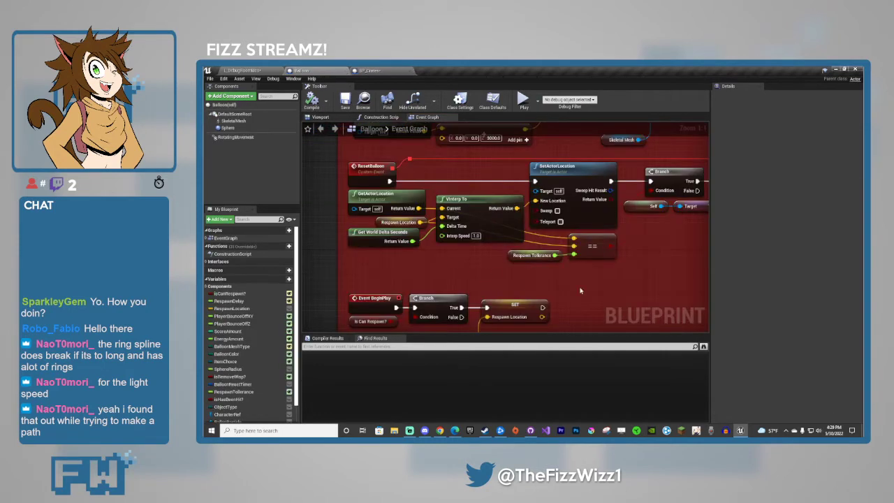
{"action": "left_click", "coordinate": [253, 71]}
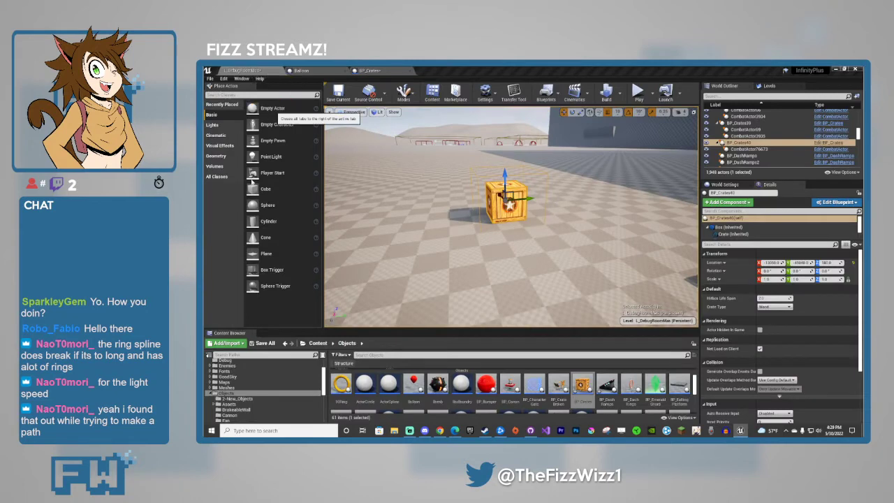
Try the Metal, Cage, Unbreakable and three further Crate Type options in turn on the new crate.
{"action": "left_click", "coordinate": [769, 308]}
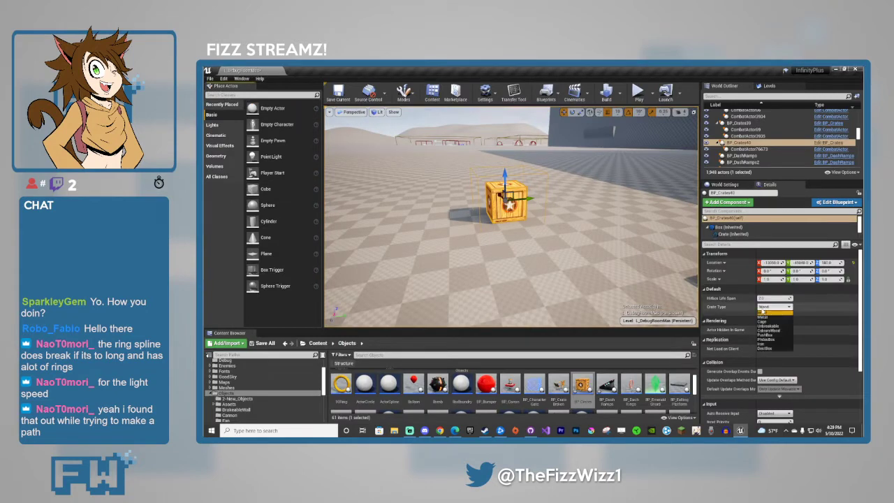
{"action": "left_click", "coordinate": [765, 318]}
{"action": "left_click", "coordinate": [770, 308]}
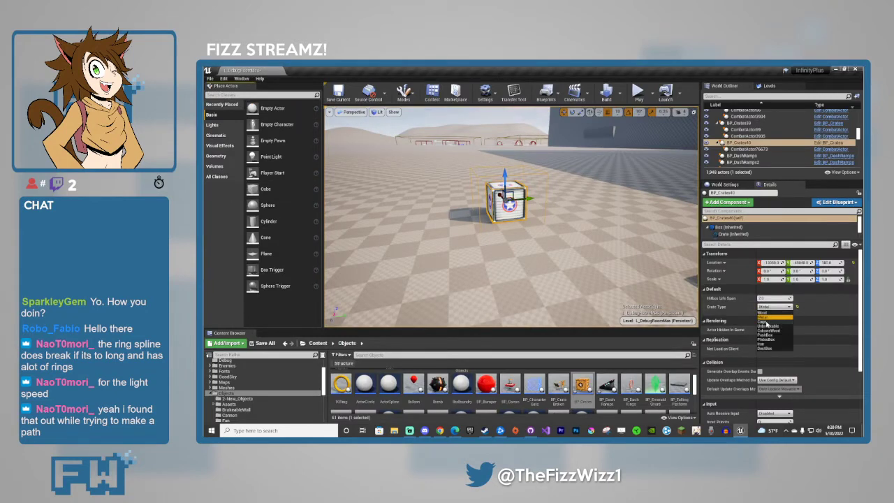
{"action": "left_click", "coordinate": [766, 322]}
{"action": "left_click", "coordinate": [771, 308]}
{"action": "left_click", "coordinate": [768, 326]}
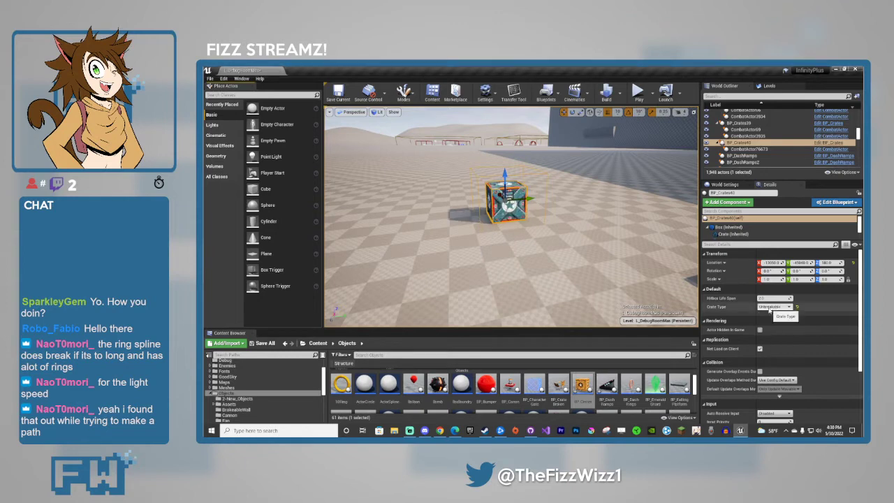
{"action": "left_click", "coordinate": [769, 309]}
{"action": "left_click", "coordinate": [772, 332]}
{"action": "left_click", "coordinate": [775, 308]}
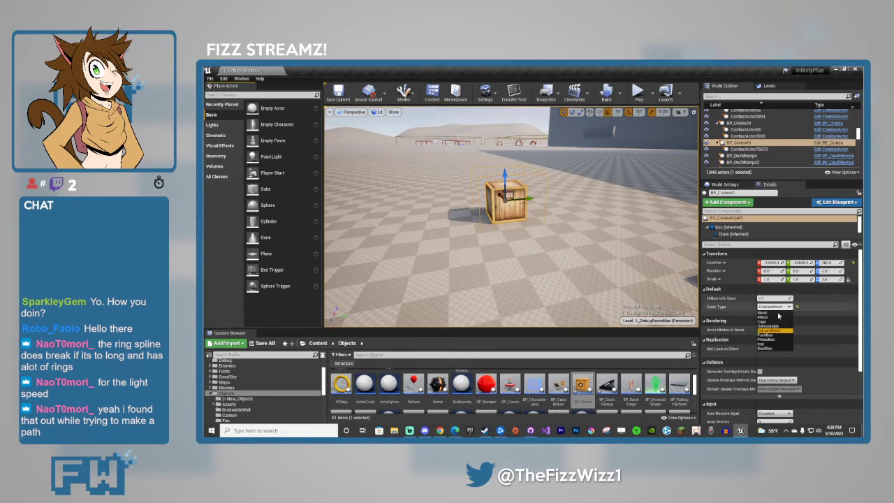
{"action": "left_click", "coordinate": [773, 335]}
{"action": "left_click", "coordinate": [774, 308]}
{"action": "left_click", "coordinate": [768, 335]}
Set the crate's Crate Type to Iron, playtest attacking and moving around it with the character, and stop the session.
{"action": "left_click", "coordinate": [774, 307]}
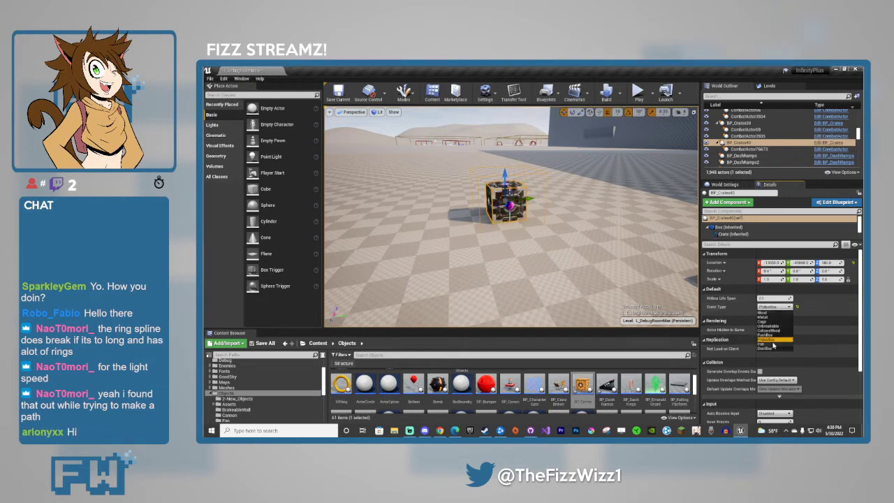
{"action": "left_click", "coordinate": [768, 341]}
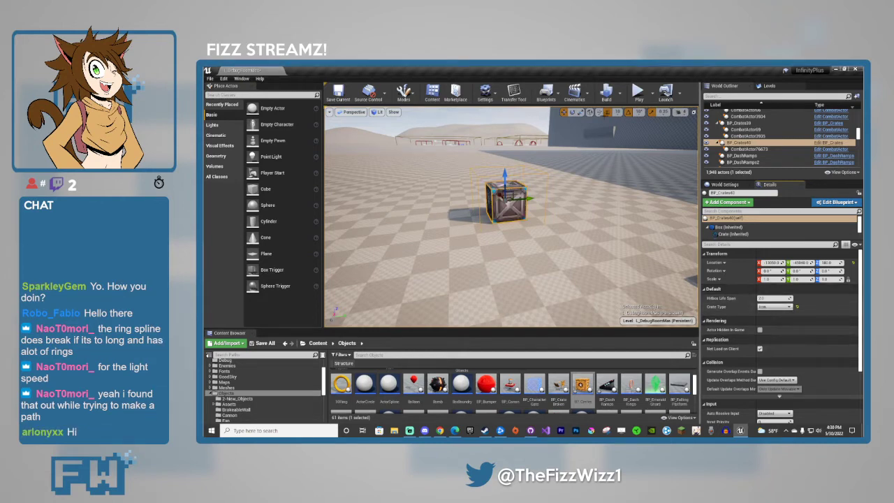
{"action": "left_click", "coordinate": [638, 93]}
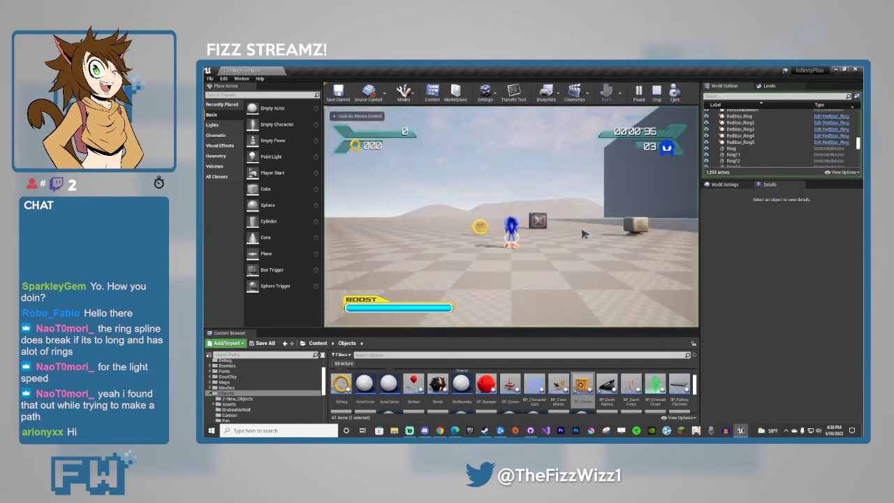
{"action": "key", "text": "w"}
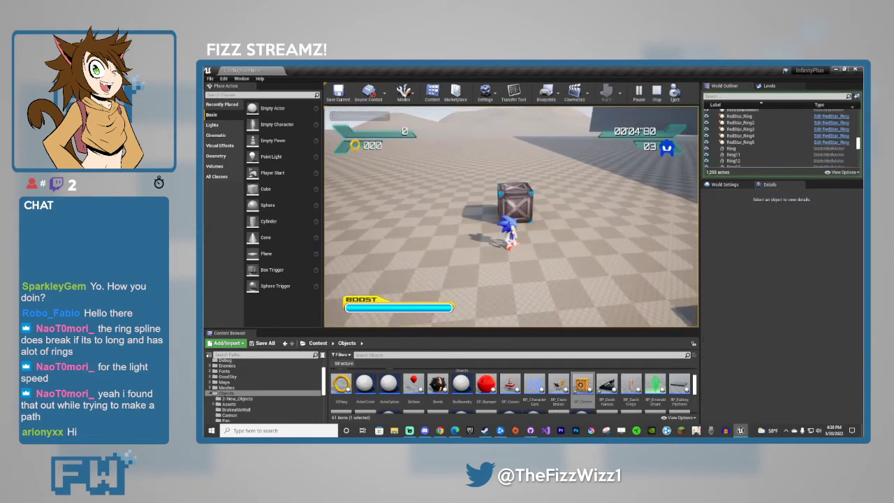
{"action": "key", "text": "space"}
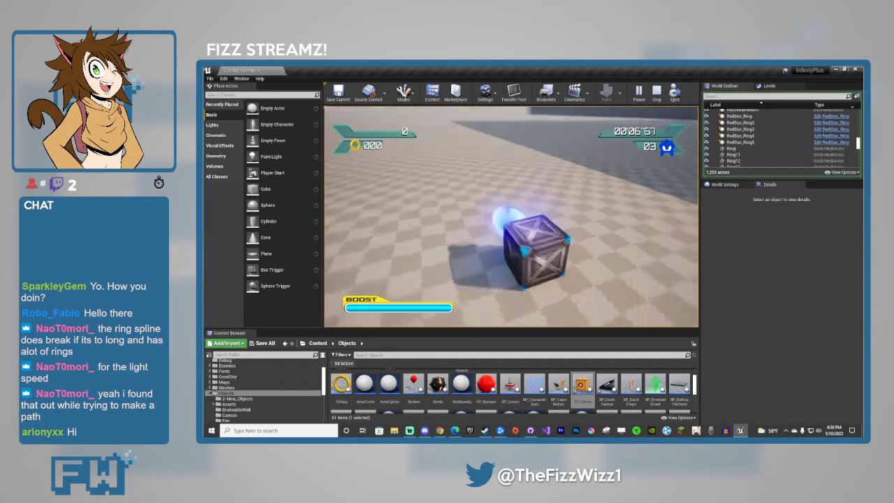
{"action": "key", "text": "space"}
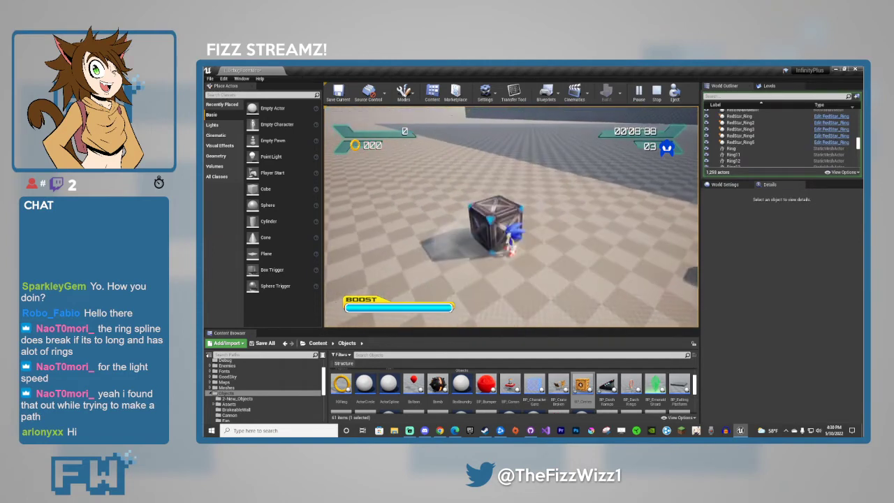
{"action": "key", "text": "w"}
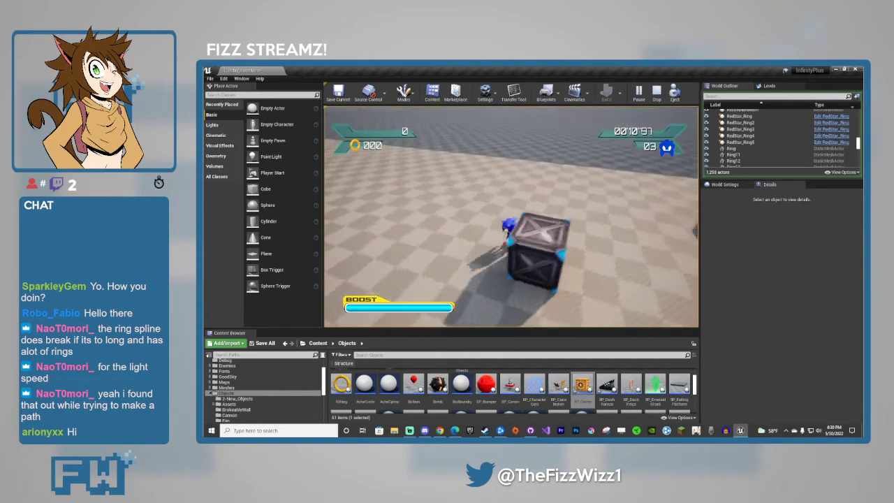
{"action": "key", "text": "Escape"}
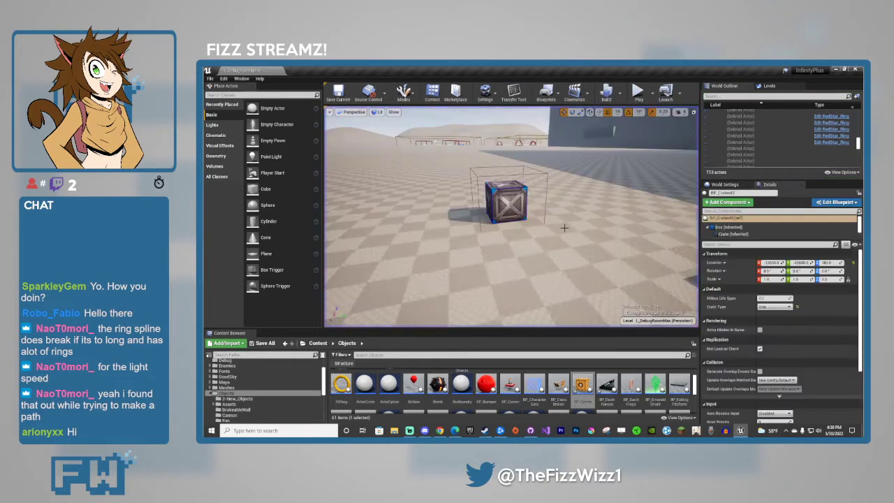
Try the Crate Type option listed after Iron on the crate, then switch it to the option just before Iron.
{"action": "left_click", "coordinate": [776, 307]}
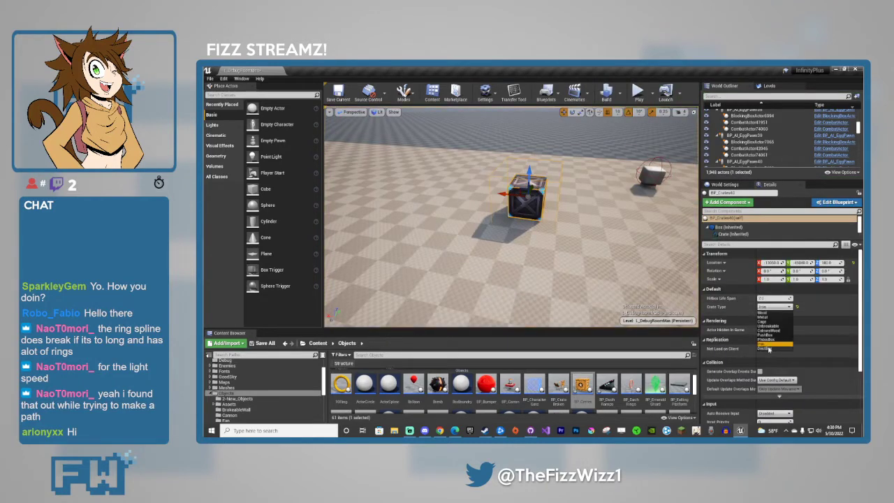
{"action": "left_click", "coordinate": [768, 349]}
{"action": "left_click", "coordinate": [775, 306]}
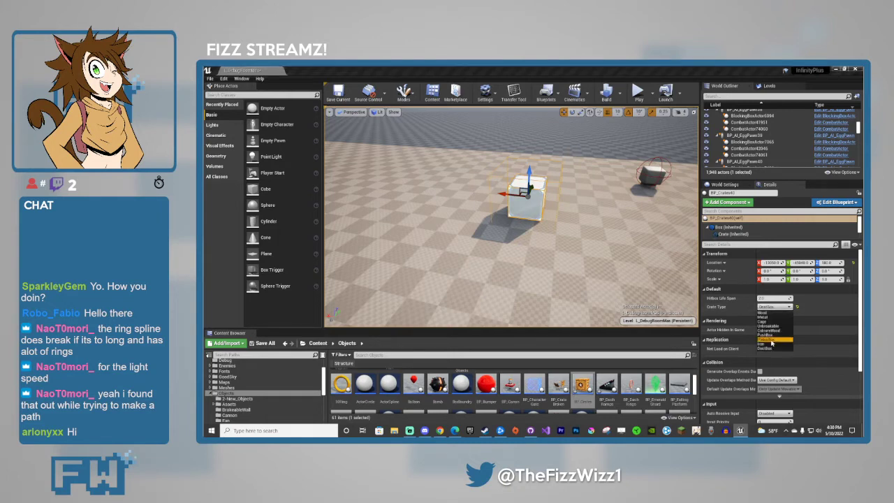
{"action": "left_click", "coordinate": [769, 343]}
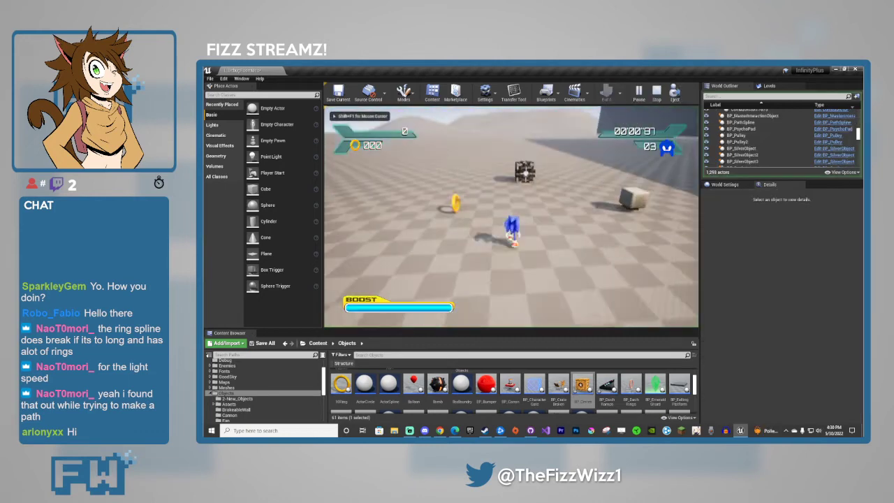
Playtest the black crate by running into and around it with the character, then stop the session.
{"action": "key", "text": "w"}
{"action": "key", "text": "w"}
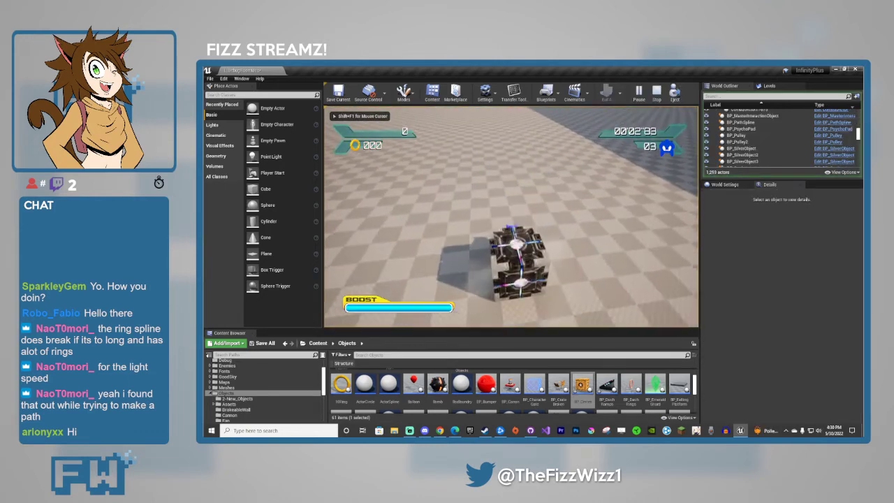
{"action": "key", "text": "s"}
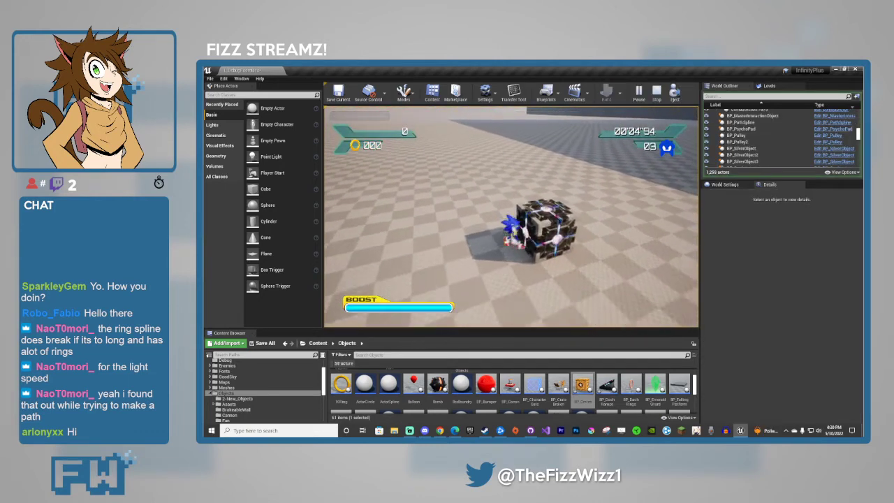
{"action": "key", "text": "w"}
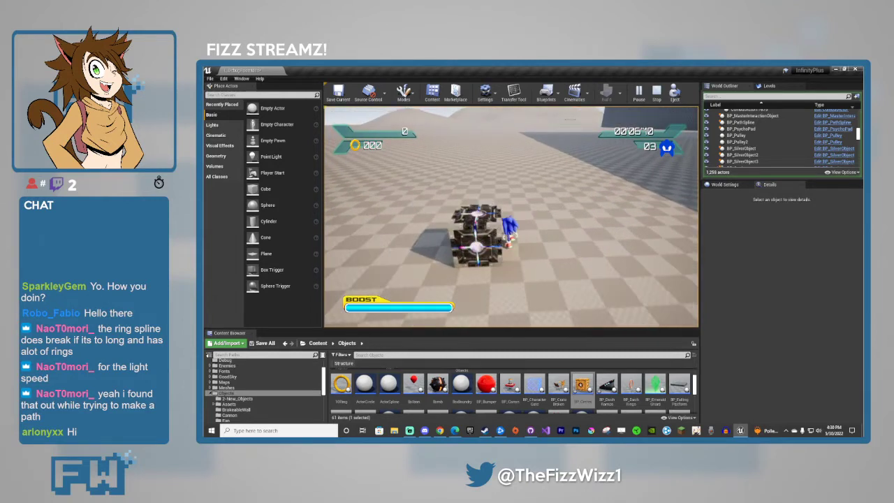
{"action": "key", "text": "a"}
{"action": "key", "text": "s"}
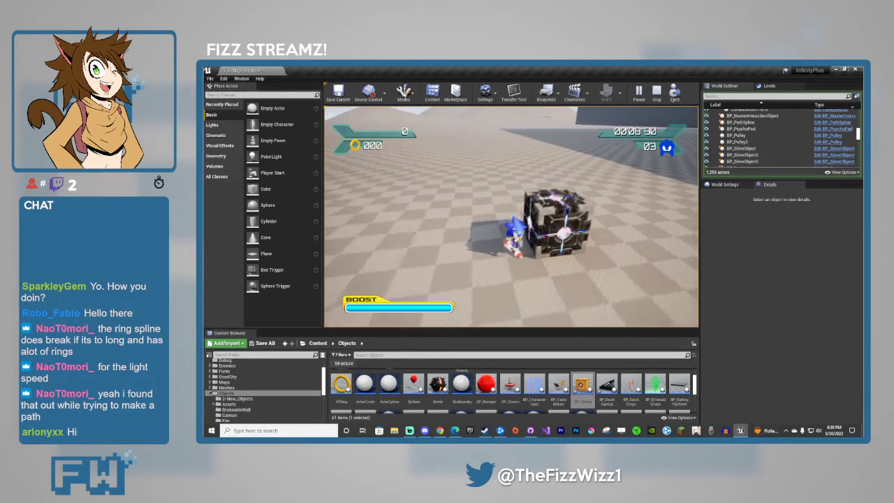
{"action": "key", "text": "Escape"}
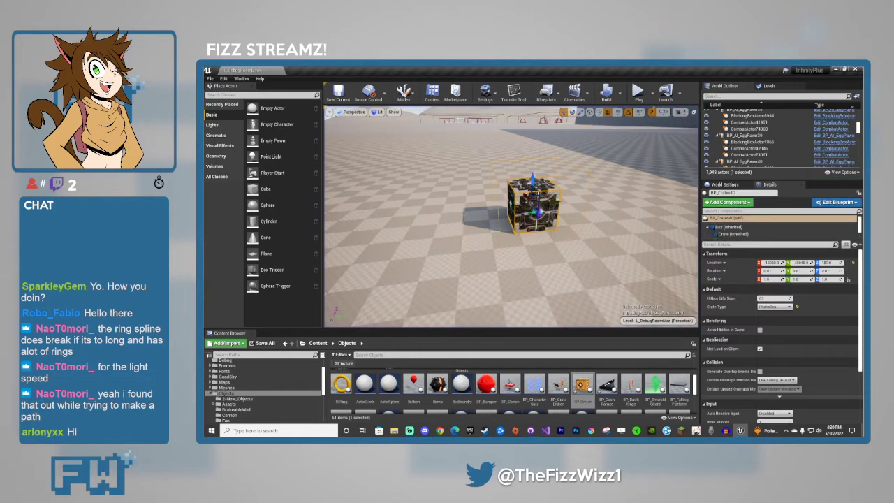
Delete the crate and place a BP_SwingPole from the Objects folder on the open floor.
{"action": "key", "text": "Delete"}
{"action": "right_click_drag", "start_coordinate": [591, 252], "coordinate": [600, 196]}
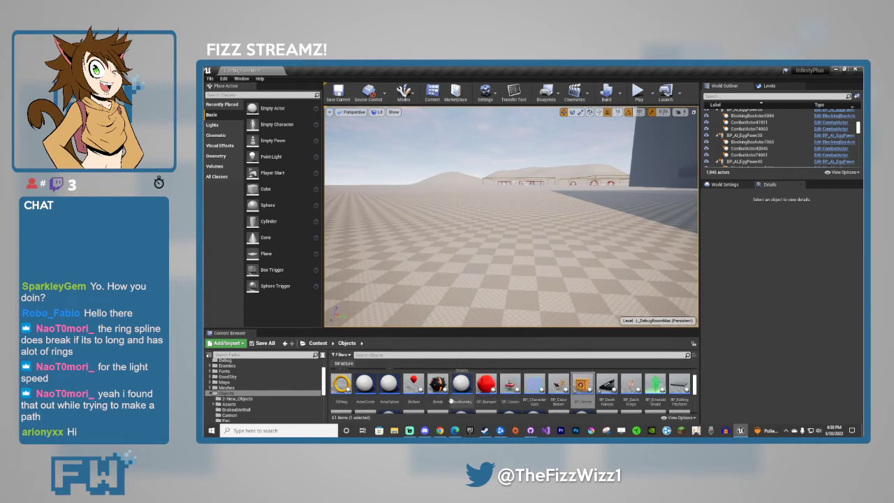
{"action": "scroll", "coordinate": [460, 395], "scroll_direction": "down", "scroll_amount": 2}
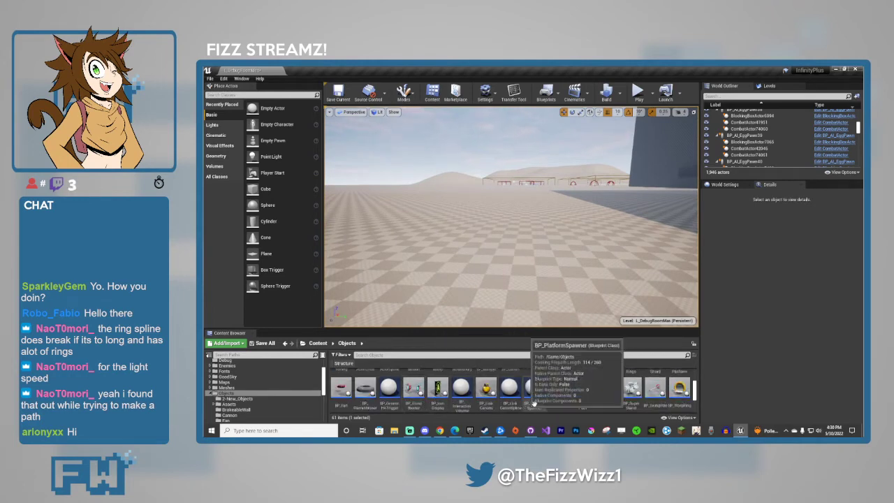
{"action": "left_click_drag", "start_coordinate": [655, 389], "coordinate": [477, 171]}
{"action": "right_click_drag", "start_coordinate": [548, 253], "coordinate": [443, 239]}
{"action": "key", "text": "w"}
{"action": "key", "text": "d"}
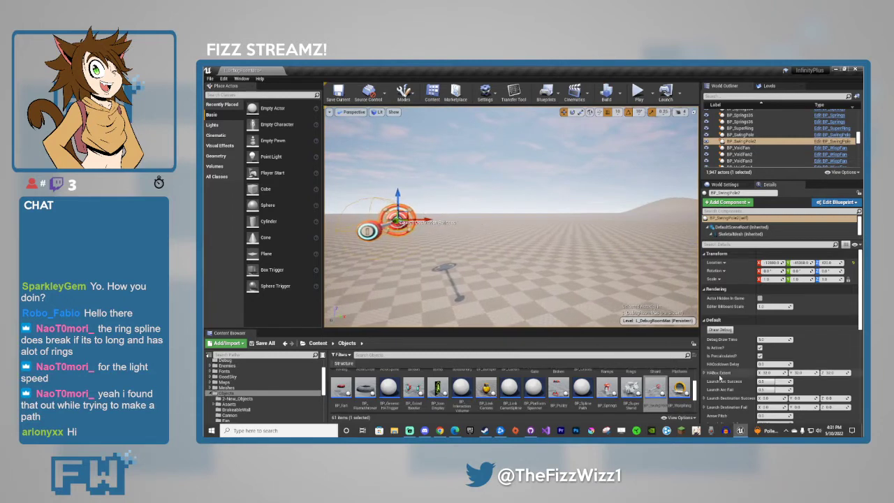
Position the swing pole's Launch Destination Fail and Launch Destination Success markers in front of the pole, with the success point farther and higher.
{"action": "scroll", "coordinate": [722, 378], "scroll_direction": "down", "scroll_amount": 4}
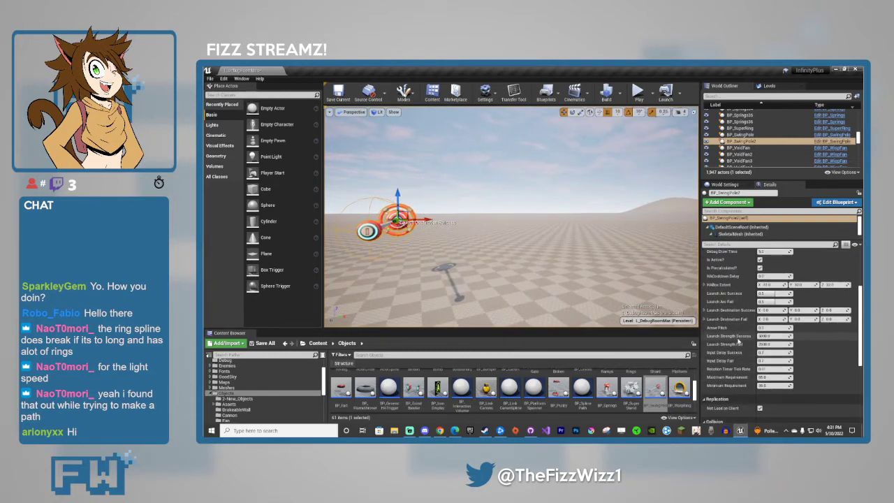
{"action": "scroll", "coordinate": [736, 357], "scroll_direction": "up", "scroll_amount": 1}
{"action": "right_click_drag", "start_coordinate": [509, 250], "coordinate": [482, 269]}
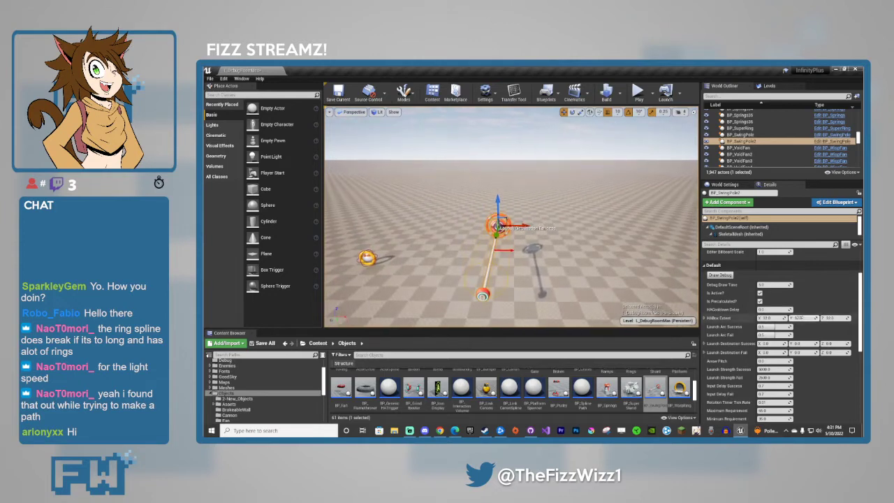
{"action": "scroll", "coordinate": [797, 318], "scroll_direction": "up", "scroll_amount": 1}
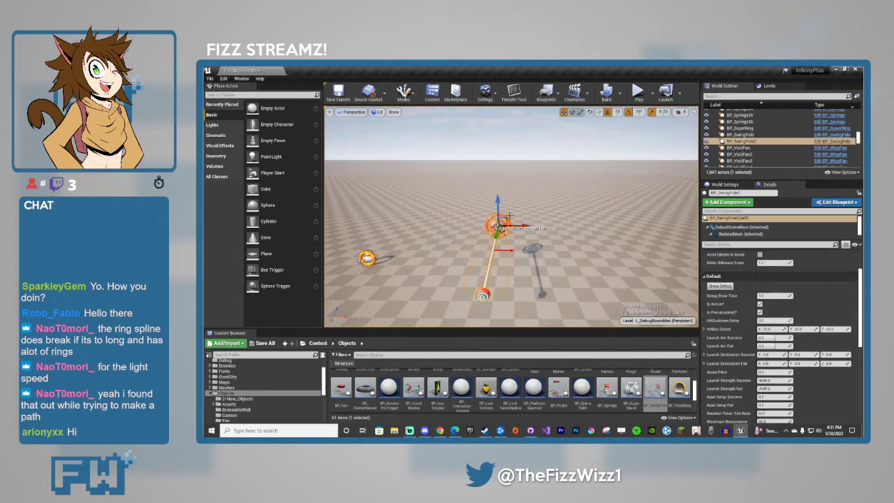
{"action": "left_click_drag", "start_coordinate": [497, 225], "coordinate": [637, 176]}
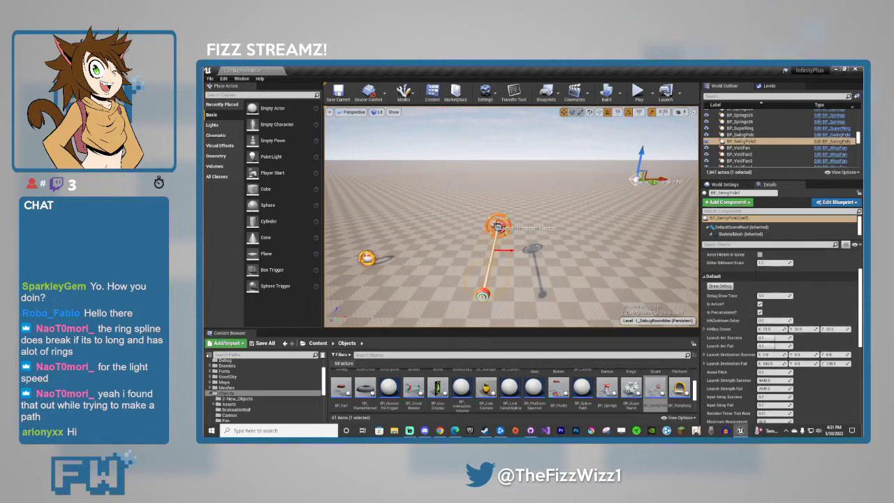
{"action": "left_click_drag", "start_coordinate": [509, 218], "coordinate": [684, 156]}
{"action": "right_click_drag", "start_coordinate": [512, 217], "coordinate": [622, 218]}
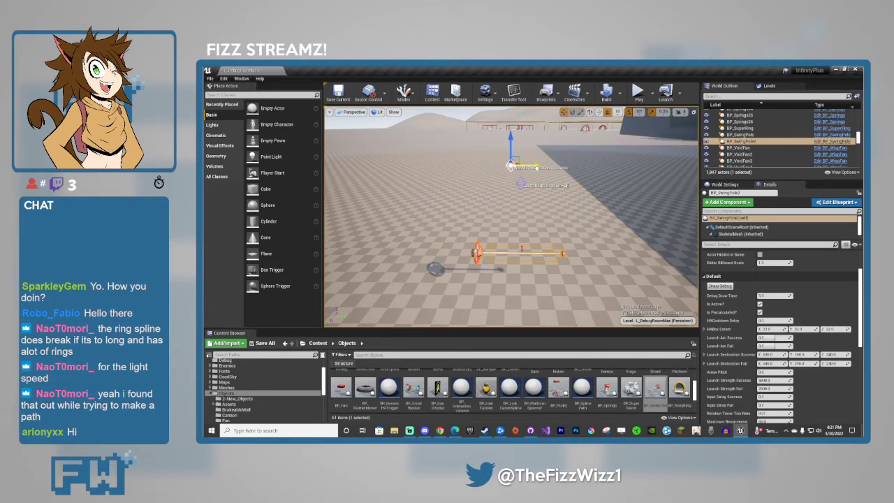
{"action": "right_click_drag", "start_coordinate": [570, 223], "coordinate": [549, 185]}
{"action": "left_click_drag", "start_coordinate": [543, 193], "coordinate": [614, 156]}
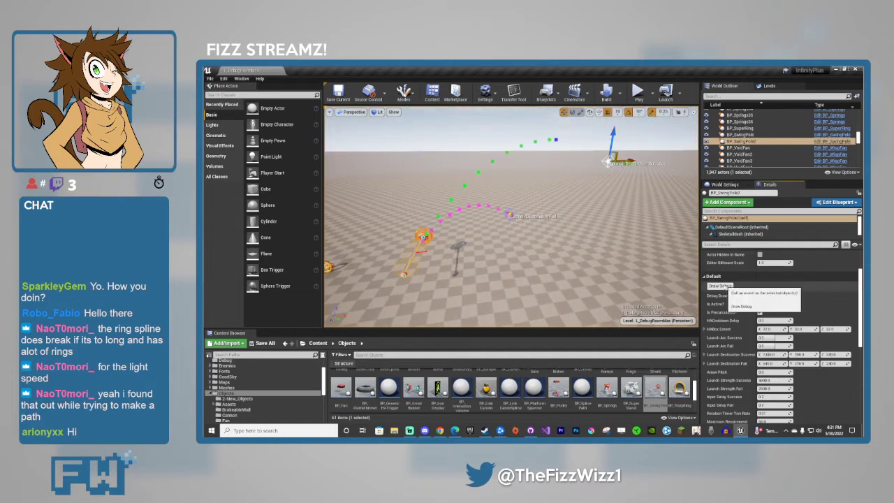
Draw the swing pole's debug trajectories and examine both launch arcs against their destination markers.
{"action": "right_click_drag", "start_coordinate": [687, 264], "coordinate": [679, 243]}
{"action": "right_click_drag", "start_coordinate": [461, 253], "coordinate": [455, 268]}
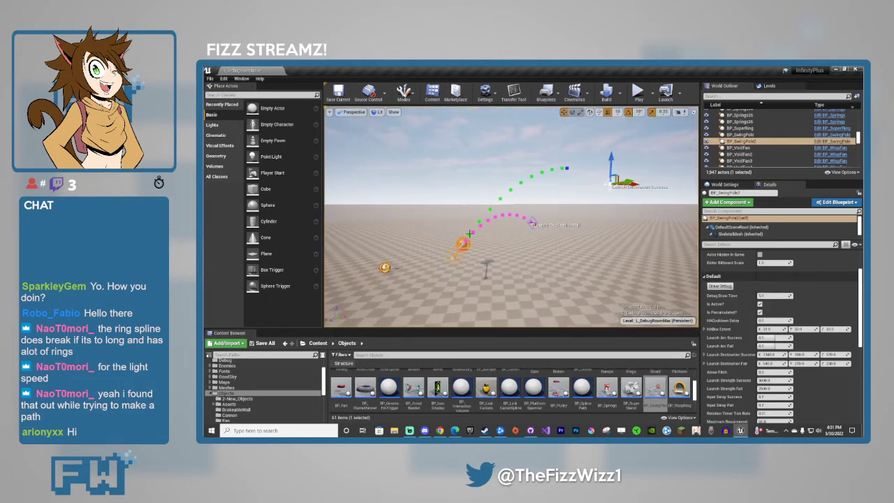
{"action": "mouse_move", "coordinate": [567, 154]}
{"action": "right_mouse_down"}
{"action": "mouse_move", "coordinate": [687, 290]}
{"action": "mouse_move", "coordinate": [601, 245]}
{"action": "mouse_move", "coordinate": [614, 245]}
{"action": "mouse_move", "coordinate": [604, 248]}
{"action": "right_mouse_up"}
{"action": "left_click", "coordinate": [720, 285]}
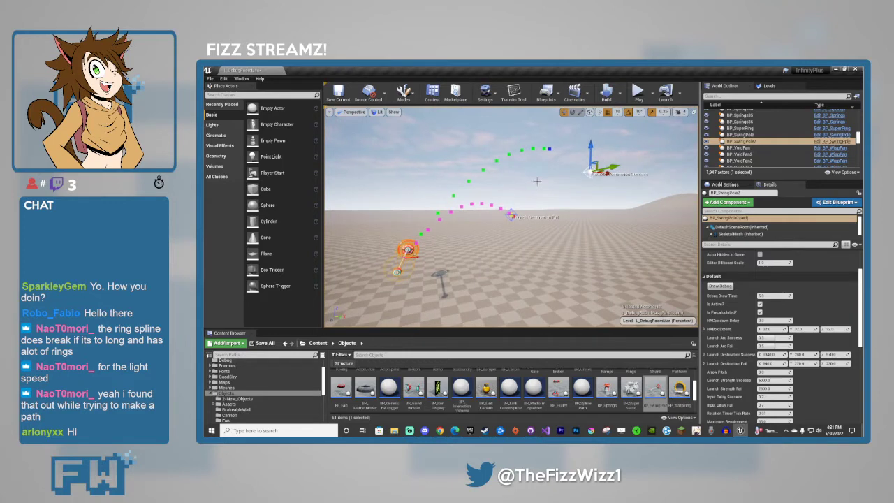
Turn off Is Precalculated for the swing pole, playtest swinging from it, and stop the session.
{"action": "scroll", "coordinate": [739, 342], "scroll_direction": "down", "scroll_amount": 2}
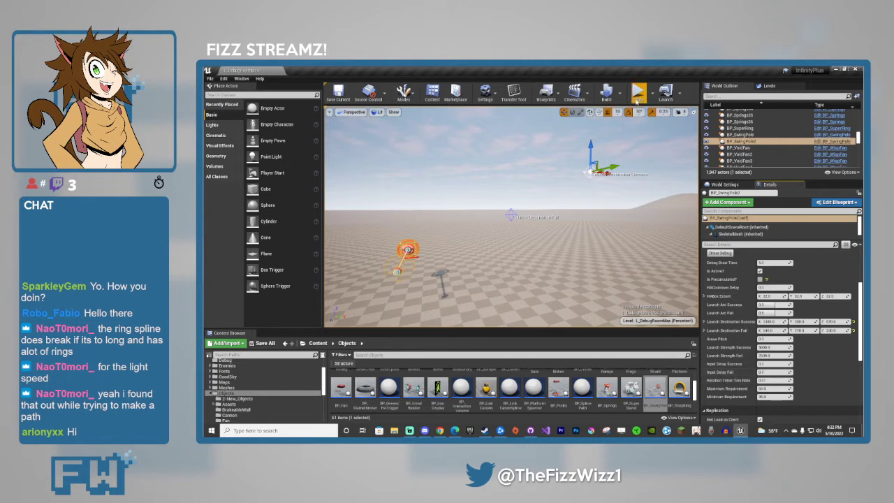
{"action": "key", "text": "alt+p"}
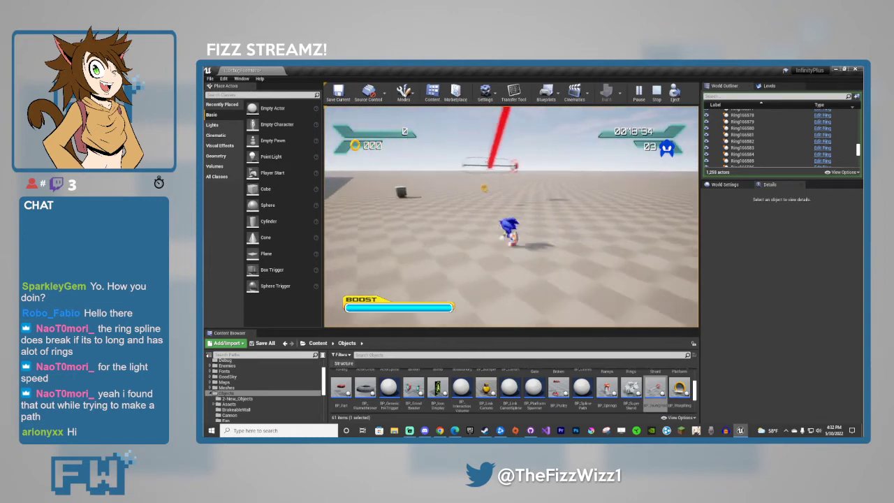
{"action": "key", "text": "Escape"}
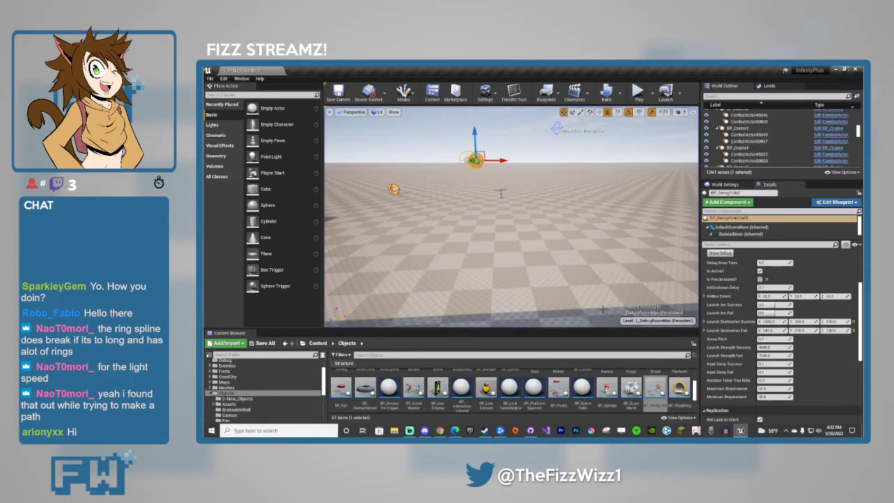
Set the swing pole's Arrow Pitch to about 39, playtest the launch, and stop the session.
{"action": "key", "text": "w"}
{"action": "right_click_drag", "start_coordinate": [512, 216], "coordinate": [459, 237]}
{"action": "left_click", "coordinate": [774, 339]}
{"action": "mouse_move", "coordinate": [774, 339]}
{"action": "left_mouse_down"}
{"action": "mouse_move", "coordinate": [793, 339]}
{"action": "mouse_move", "coordinate": [783, 338]}
{"action": "left_mouse_up"}
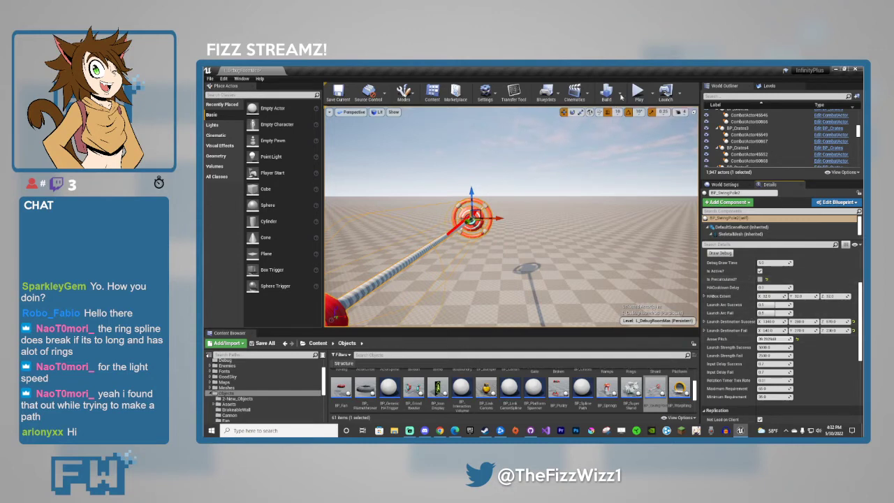
{"action": "left_click", "coordinate": [638, 96]}
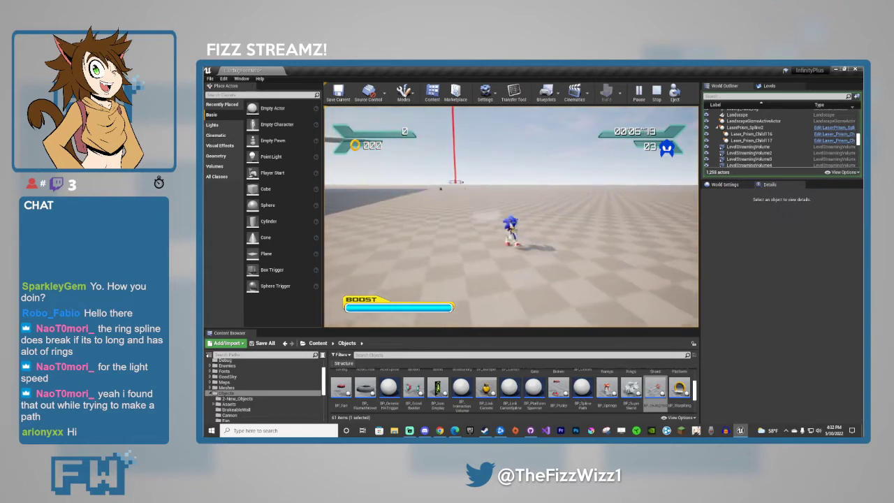
{"action": "key", "text": "Escape"}
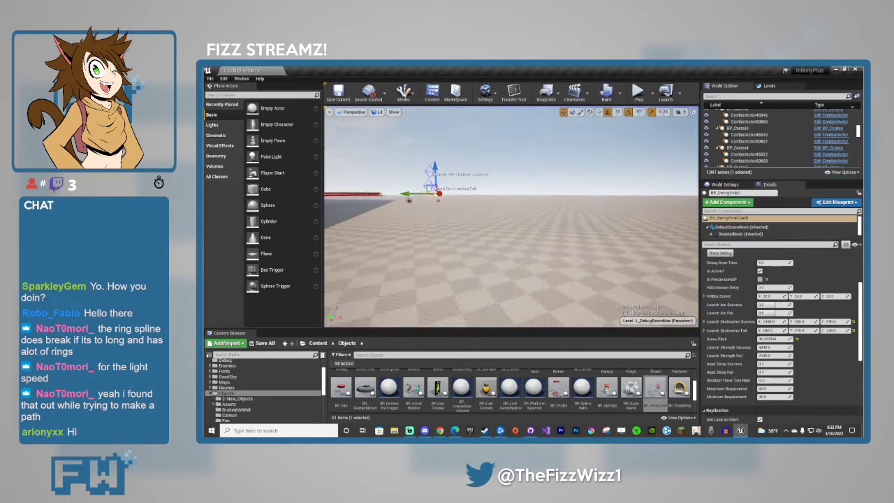
Adjust the swing pole's Arrow Pitch again, playtest jumping onto the pole with the character, and stop the session.
{"action": "key", "text": "w"}
{"action": "right_click_drag", "start_coordinate": [440, 255], "coordinate": [440, 255]}
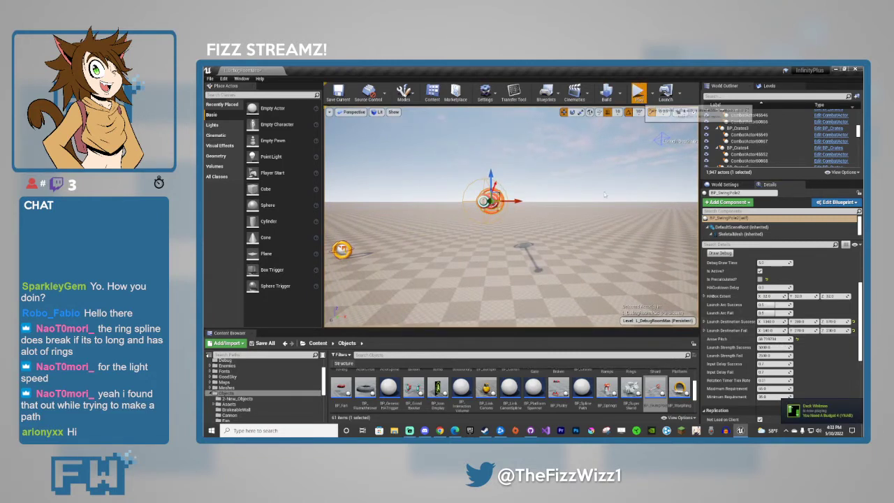
{"action": "left_click", "coordinate": [569, 233]}
{"action": "key", "text": "space"}
{"action": "key", "text": "space"}
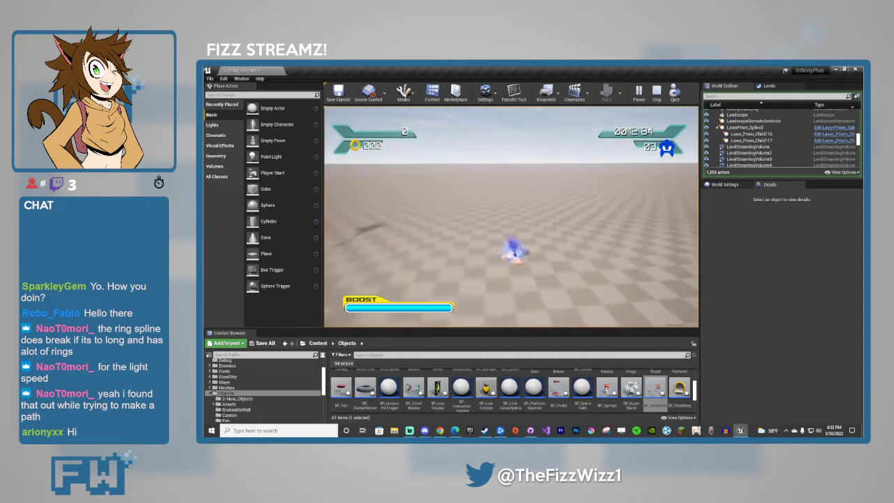
{"action": "key", "text": "Escape"}
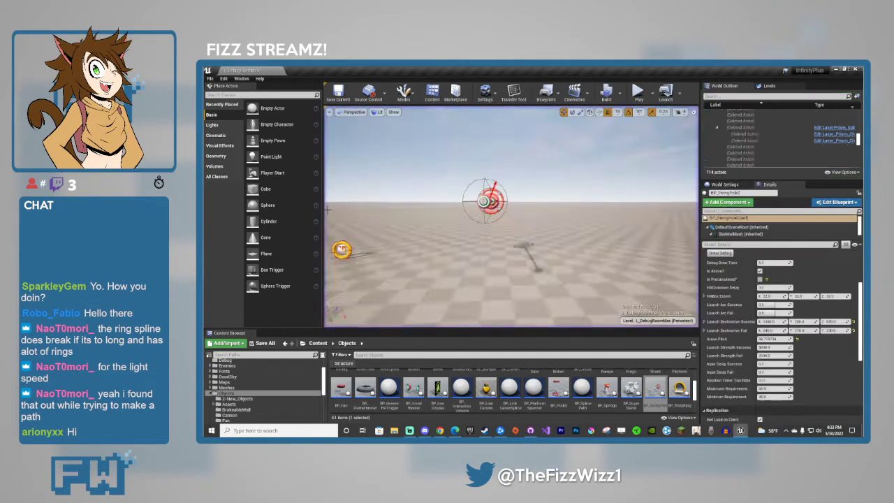
Delete the new swing pole, then place a BP_LinkCannon in the level and remove it again.
{"action": "right_click_drag", "start_coordinate": [447, 217], "coordinate": [516, 207]}
{"action": "key", "text": "w"}
{"action": "key", "text": "s"}
{"action": "key", "text": "a"}
{"action": "key", "text": "d"}
{"action": "right_click", "coordinate": [586, 204]}
{"action": "left_click", "coordinate": [448, 216]}
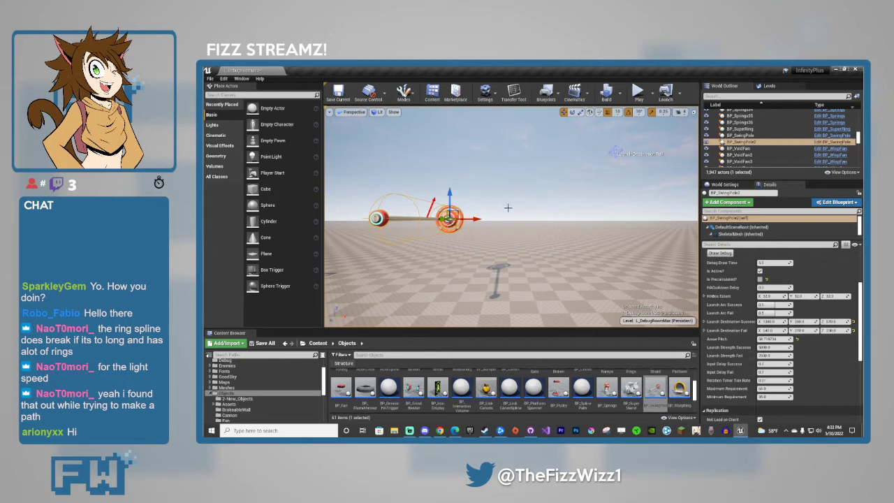
{"action": "key", "text": "Delete"}
{"action": "left_click_drag", "start_coordinate": [486, 390], "coordinate": [516, 175]}
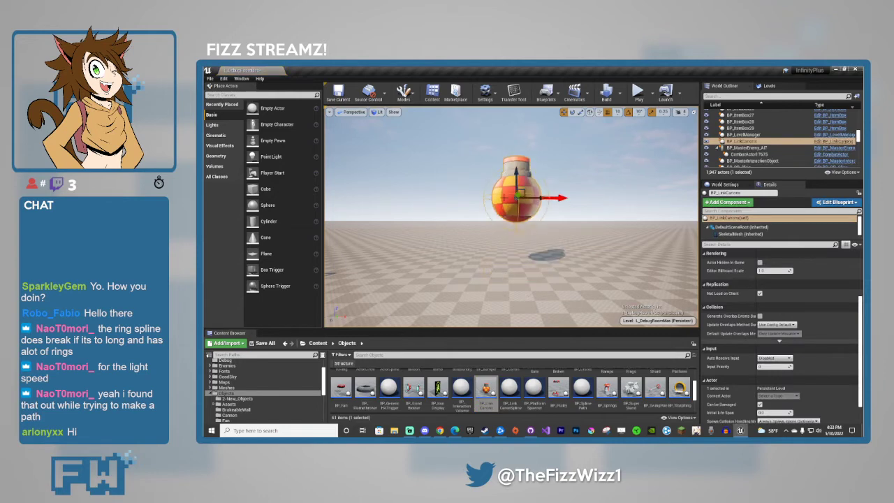
{"action": "key", "text": "Delete"}
Place a BP_Pulley in the open area and raise it high above the floor.
{"action": "left_click_drag", "start_coordinate": [558, 390], "coordinate": [538, 122]}
{"action": "right_click_drag", "start_coordinate": [532, 207], "coordinate": [531, 208]}
{"action": "left_click_drag", "start_coordinate": [517, 213], "coordinate": [519, 106]}
{"action": "scroll", "coordinate": [761, 302], "scroll_direction": "up", "scroll_amount": 4}
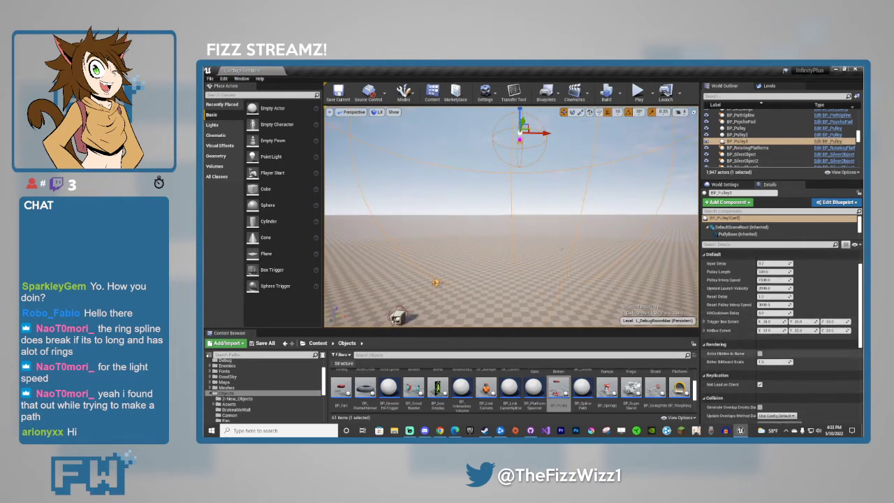
Increase the new pulley's Pulley Length so that its handle hangs down close to the floor.
{"action": "scroll", "coordinate": [419, 391], "scroll_direction": "down", "scroll_amount": 2}
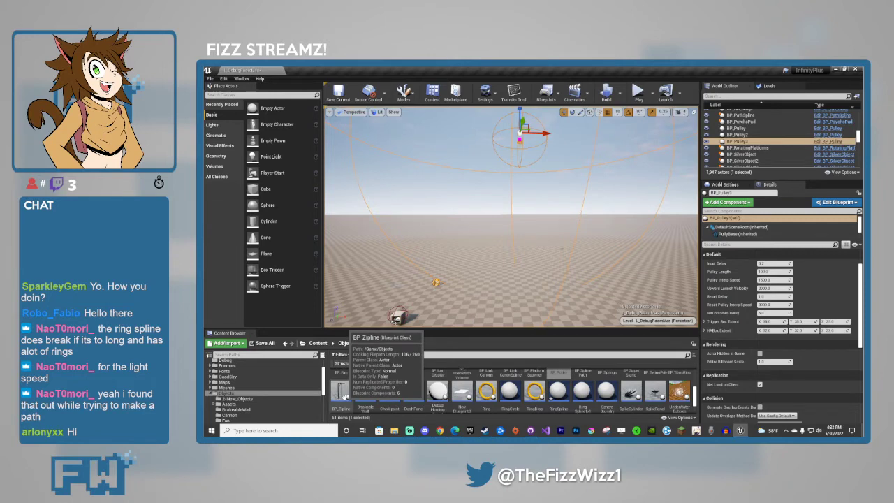
{"action": "scroll", "coordinate": [364, 395], "scroll_direction": "up", "scroll_amount": 1}
{"action": "mouse_move", "coordinate": [656, 308]}
{"action": "right_mouse_down"}
{"action": "mouse_move", "coordinate": [655, 298]}
{"action": "mouse_move", "coordinate": [657, 306]}
{"action": "right_mouse_up"}
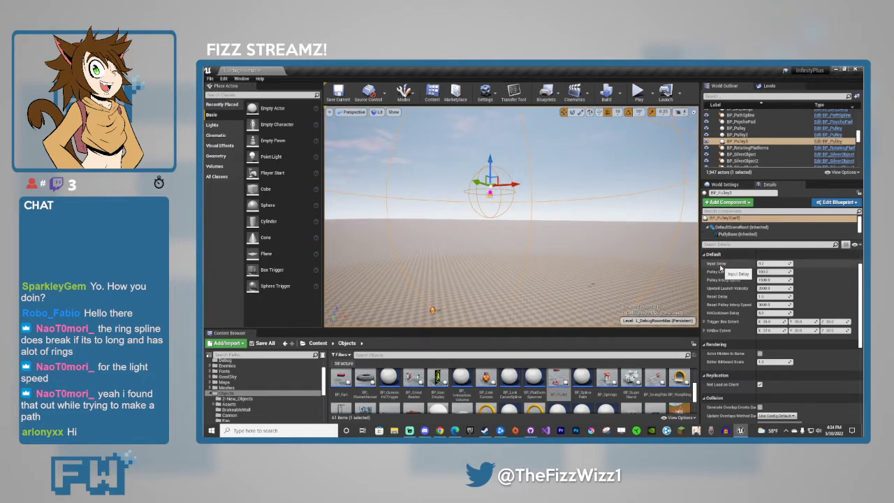
{"action": "left_click_drag", "start_coordinate": [772, 271], "coordinate": [839, 271]}
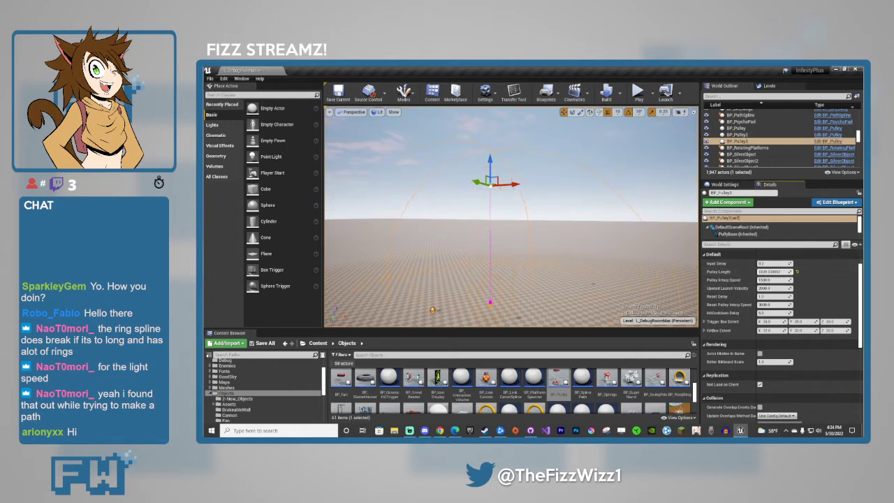
{"action": "right_click_drag", "start_coordinate": [613, 253], "coordinate": [676, 275]}
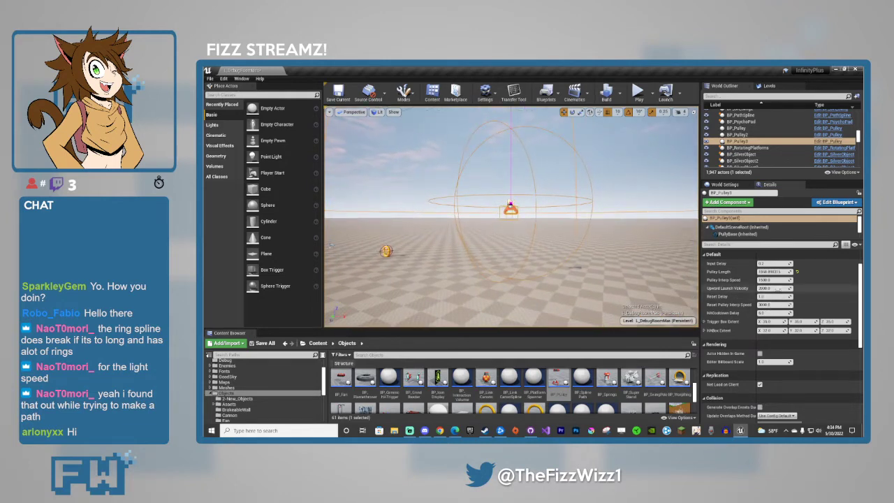
Undo the last change to the new pulley's Trigger Box Extent.
{"action": "scroll", "coordinate": [780, 296], "scroll_direction": "up", "scroll_amount": 2}
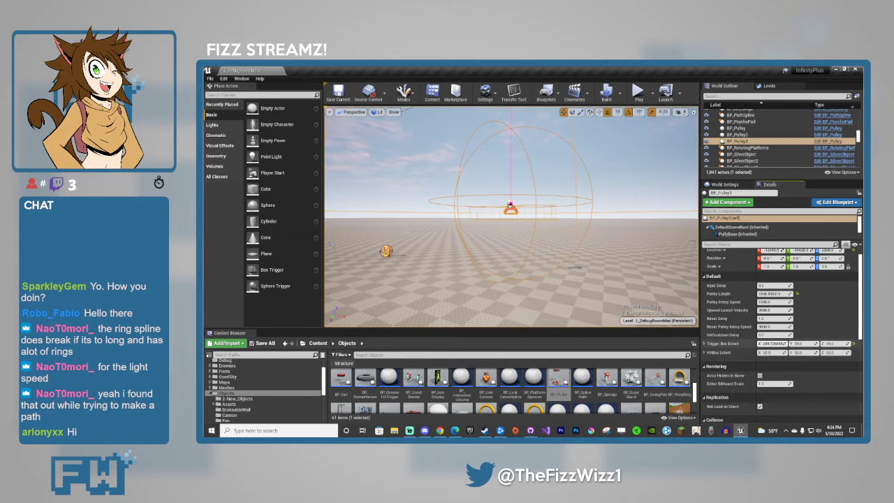
{"action": "key", "text": "ctrl+z"}
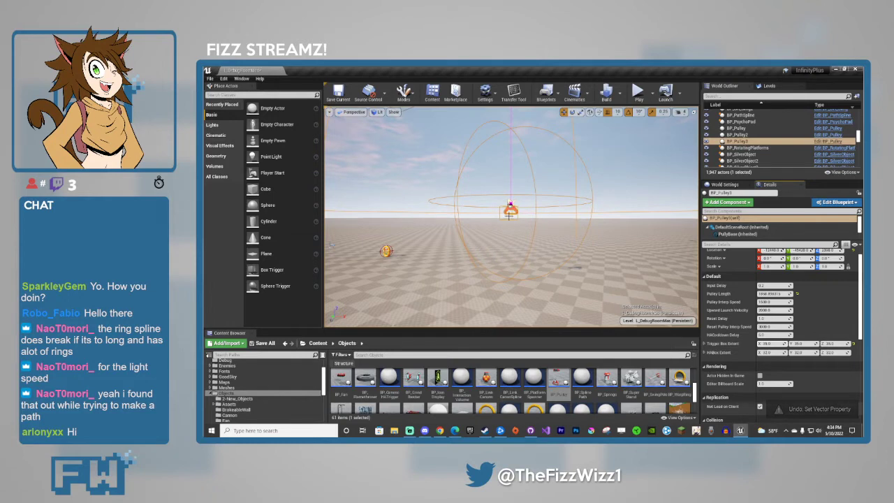
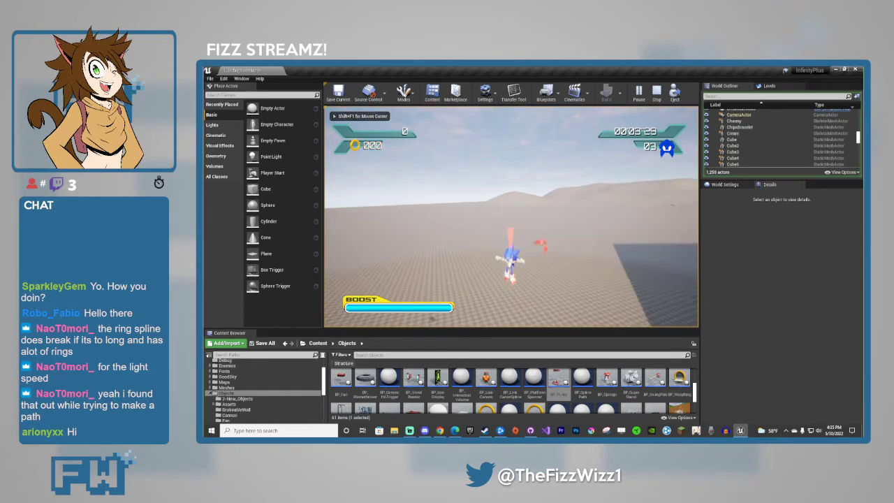
Change the new pulley's Pulley Interp Speed, playtest riding it with the character, and stop the session.
{"action": "key", "text": "Escape"}
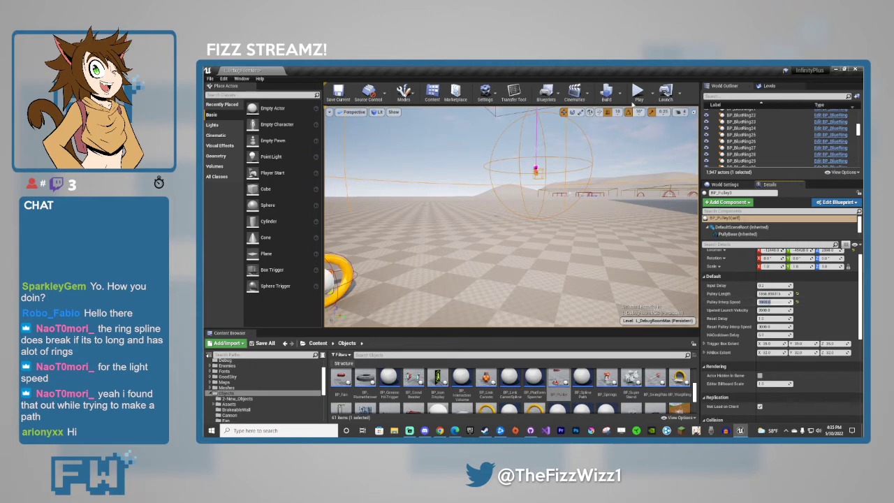
{"action": "key", "text": "alt+p"}
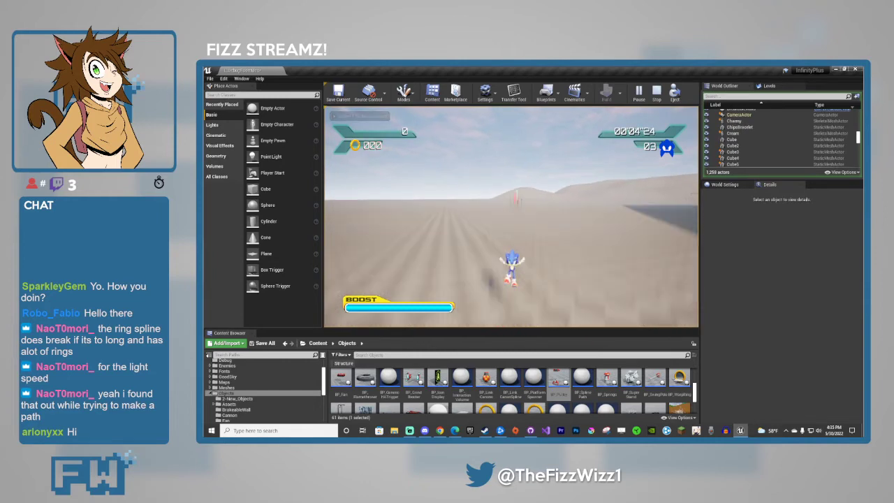
{"action": "key", "text": "Escape"}
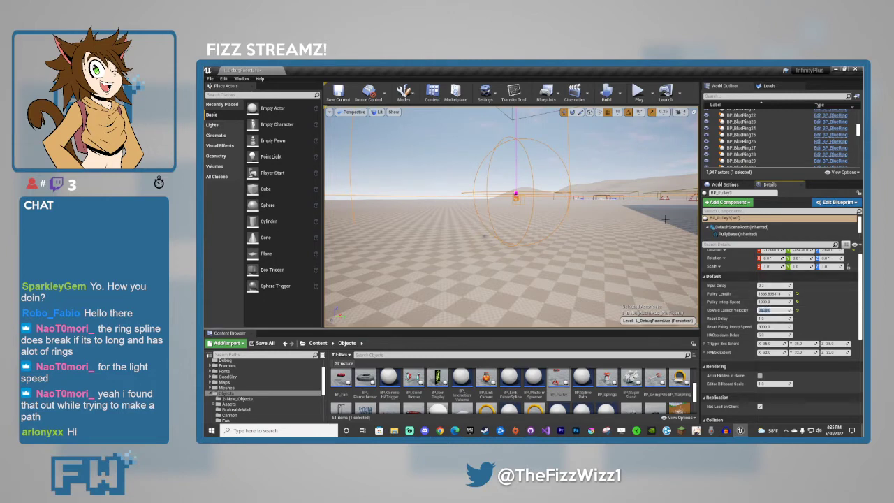
Increase the pulley's Upward Launch Velocity, playtest the launch with the character, stop the session and focus on the pulley.
{"action": "key", "text": "alt+p"}
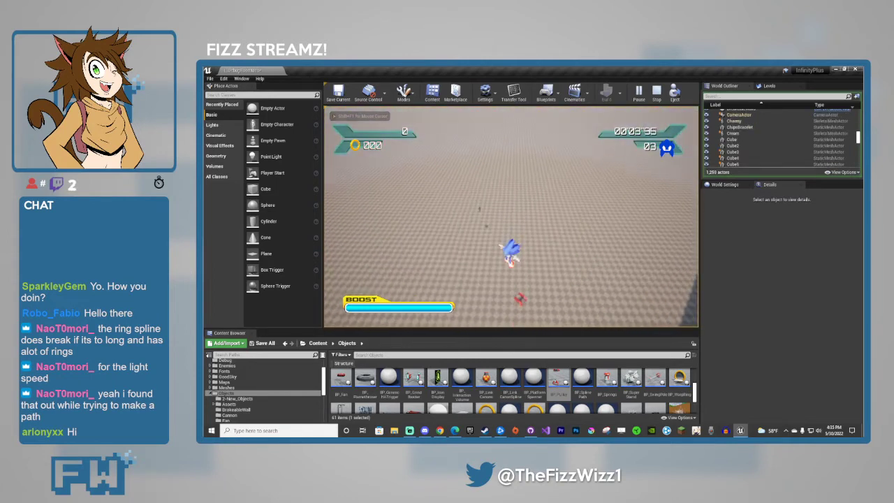
{"action": "key", "text": "Escape"}
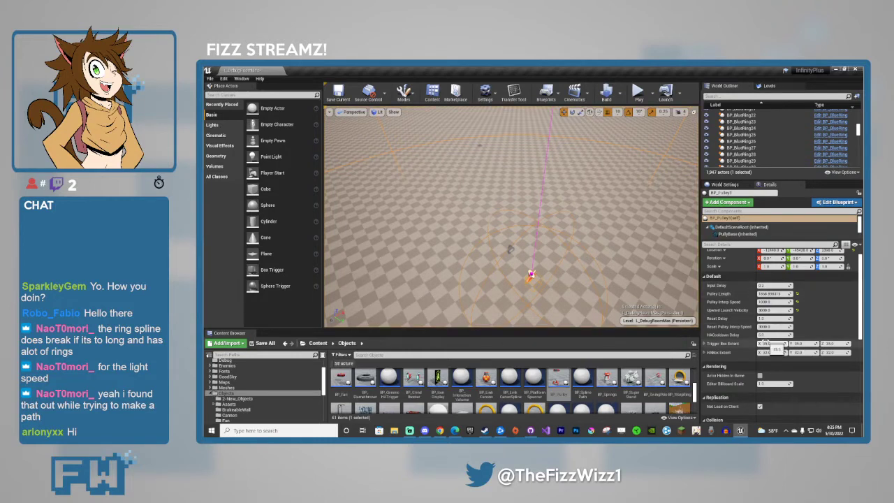
{"action": "key", "text": "f"}
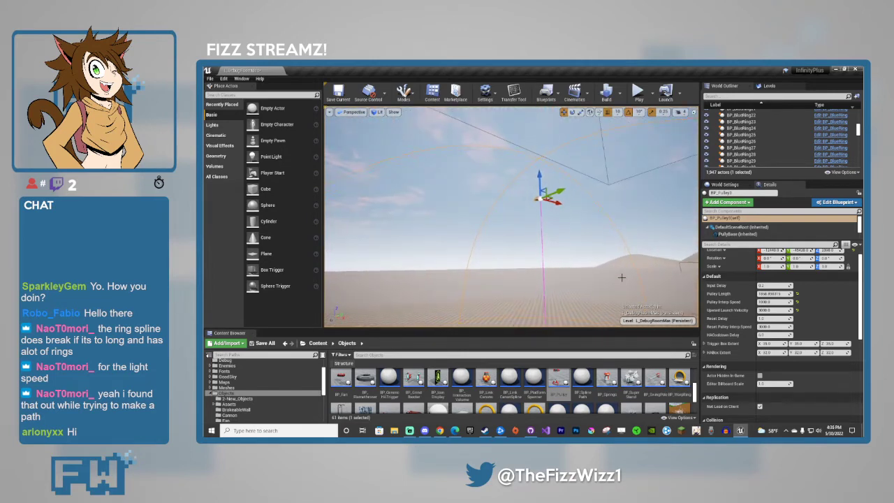
Delete the selected pulley actor and place a BP_Zipline on the checkered floor of the level.
{"action": "key", "text": "Delete"}
{"action": "right_click_drag", "start_coordinate": [527, 287], "coordinate": [507, 308]}
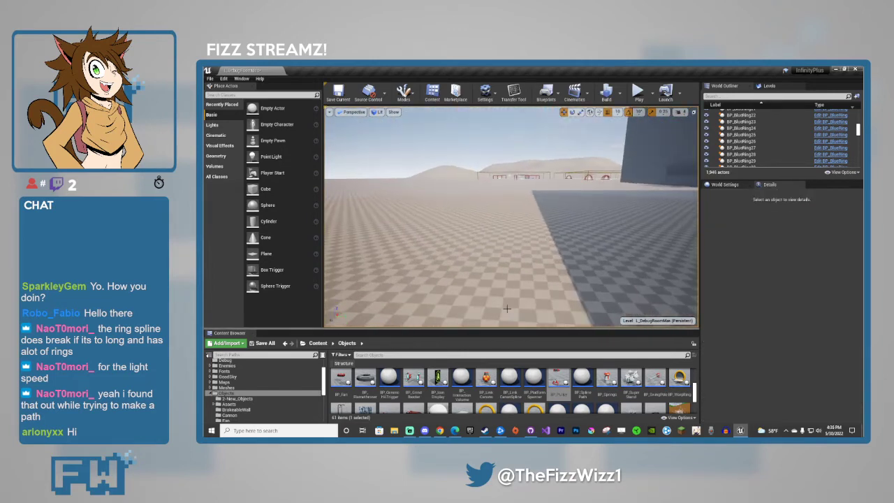
{"action": "left_click_drag", "start_coordinate": [438, 290], "coordinate": [493, 291]}
{"action": "right_click_drag", "start_coordinate": [494, 291], "coordinate": [495, 324]}
{"action": "key", "text": "w"}
{"action": "key", "text": "e"}
{"action": "left_click_drag", "start_coordinate": [532, 260], "coordinate": [531, 280]}
{"action": "key", "text": "w"}
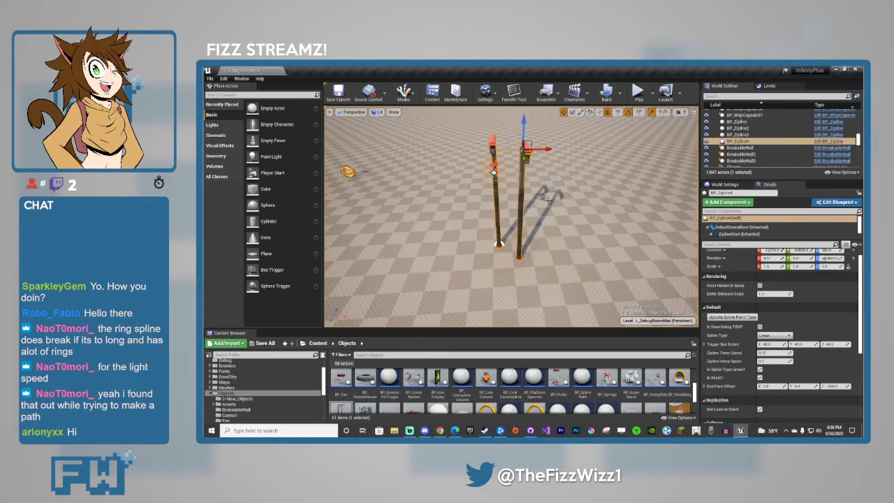
Stretch the new zipline by moving its end spline point away from the start pole, and add a middle spline point.
{"action": "key", "text": "s"}
{"action": "right_click_drag", "start_coordinate": [547, 200], "coordinate": [545, 180]}
{"action": "key", "text": "w"}
{"action": "key", "text": "w"}
{"action": "key", "text": "q"}
{"action": "key", "text": "s"}
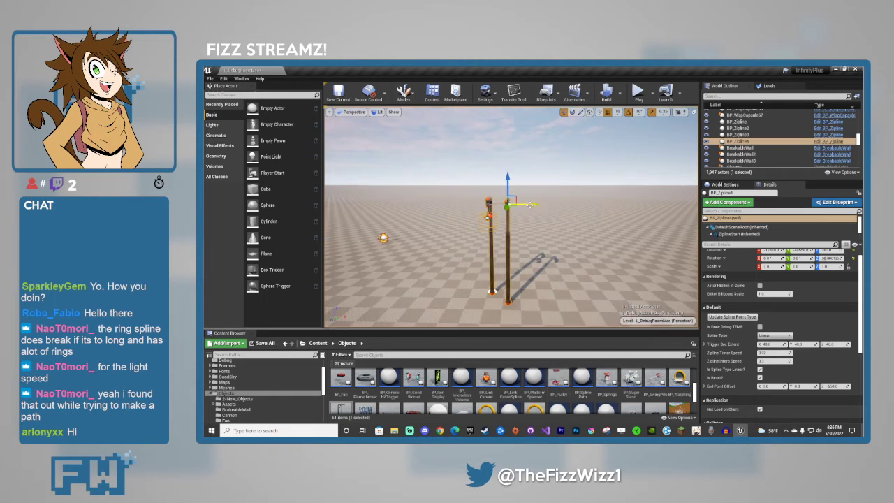
{"action": "left_click_drag", "start_coordinate": [530, 205], "coordinate": [687, 205]}
{"action": "right_click_drag", "start_coordinate": [595, 250], "coordinate": [595, 292]}
{"action": "key", "text": "e"}
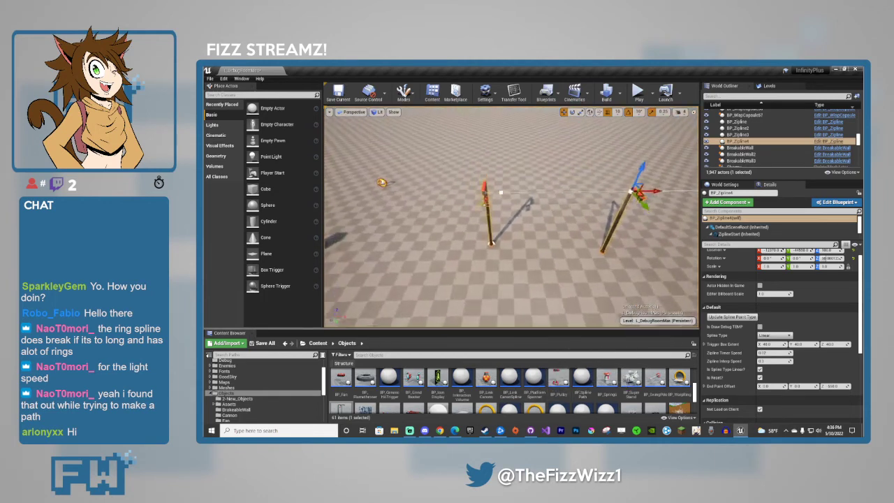
{"action": "right_click_drag", "start_coordinate": [509, 209], "coordinate": [509, 202]}
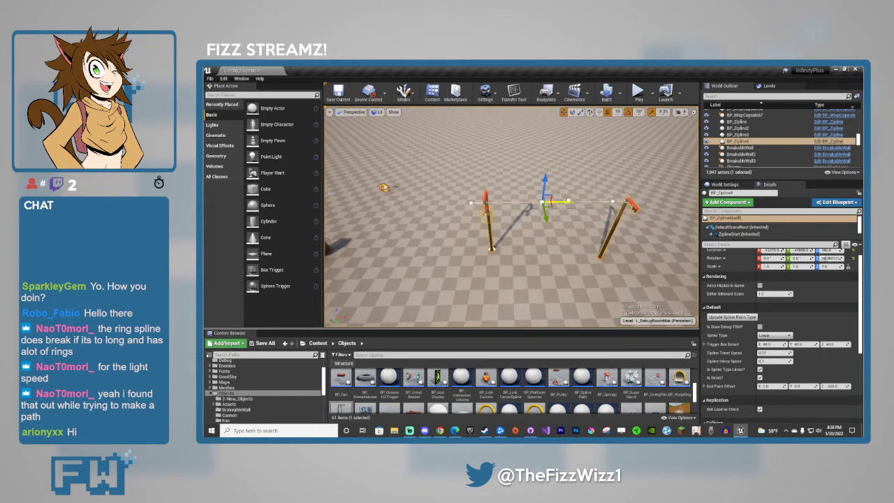
Extend the zipline with another spline point and offset the two intermediate points to opposite sides, forming an S-shaped path.
{"action": "right_click_drag", "start_coordinate": [567, 239], "coordinate": [667, 248]}
{"action": "key", "text": "s"}
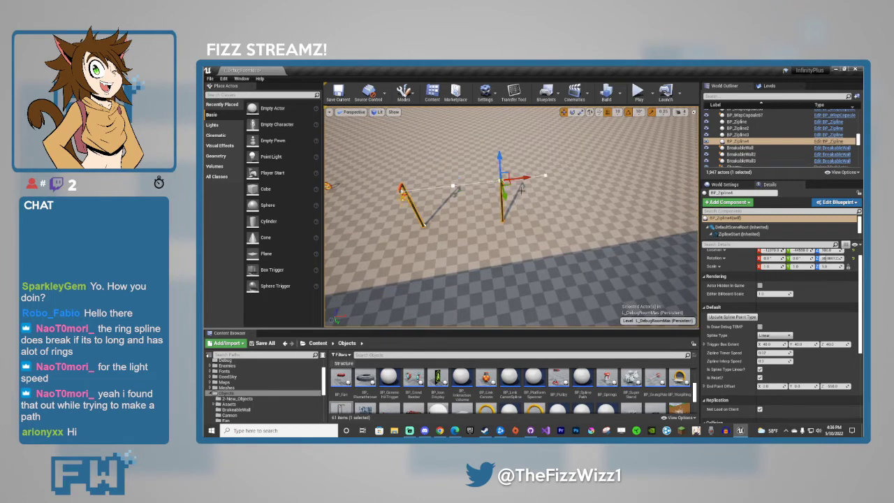
{"action": "left_click_drag", "start_coordinate": [510, 183], "coordinate": [556, 132]}
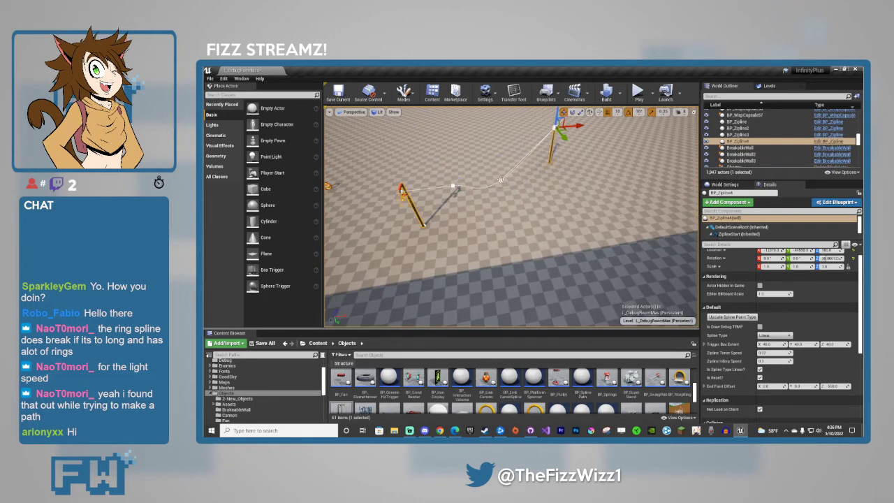
{"action": "left_click_drag", "start_coordinate": [512, 183], "coordinate": [562, 187]}
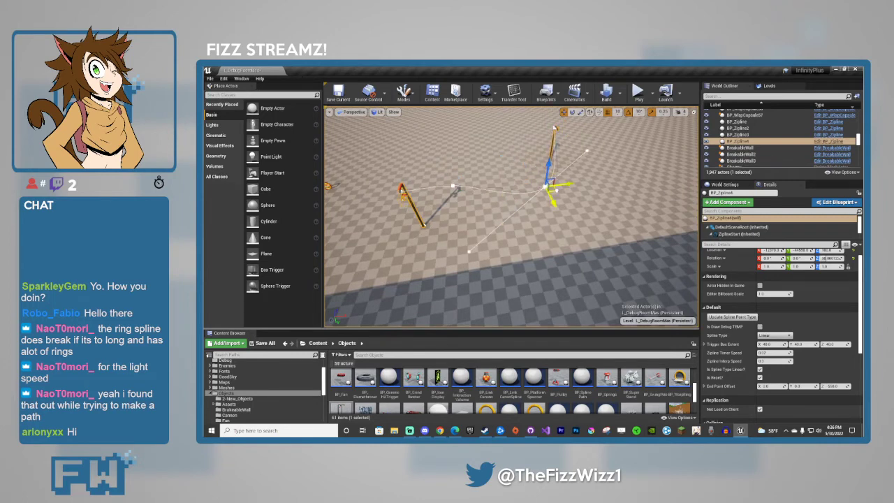
{"action": "mouse_move", "coordinate": [530, 241]}
{"action": "right_mouse_down"}
{"action": "mouse_move", "coordinate": [510, 240]}
{"action": "mouse_move", "coordinate": [531, 241]}
{"action": "right_mouse_up"}
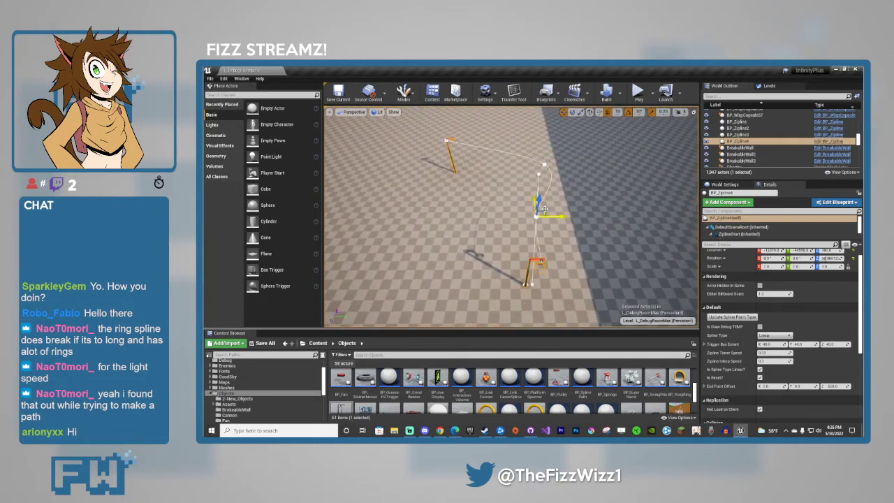
{"action": "left_click_drag", "start_coordinate": [544, 208], "coordinate": [470, 212]}
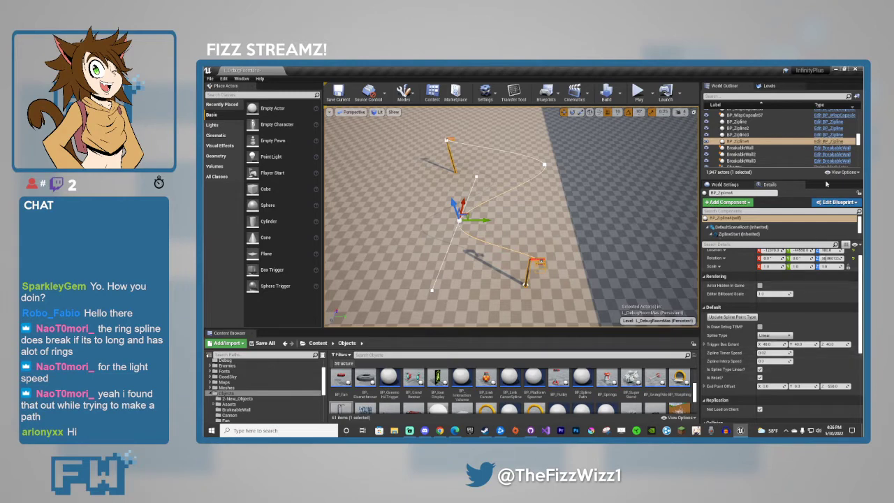
Open the BP_Zipline blueprint and review the node groups in its Construction Script.
{"action": "left_click", "coordinate": [827, 141]}
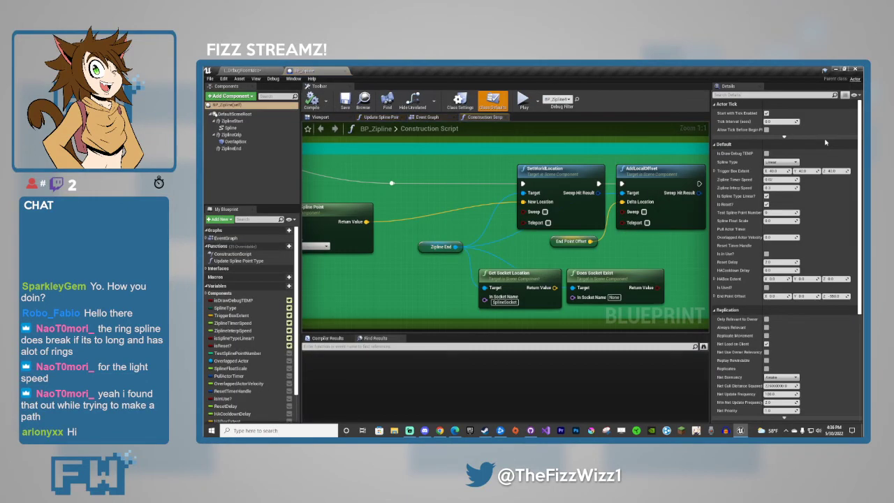
{"action": "scroll", "coordinate": [549, 270], "scroll_direction": "down", "scroll_amount": 4}
{"action": "right_click_drag", "start_coordinate": [453, 273], "coordinate": [573, 283]}
{"action": "scroll", "coordinate": [573, 284], "scroll_direction": "down", "scroll_amount": 2}
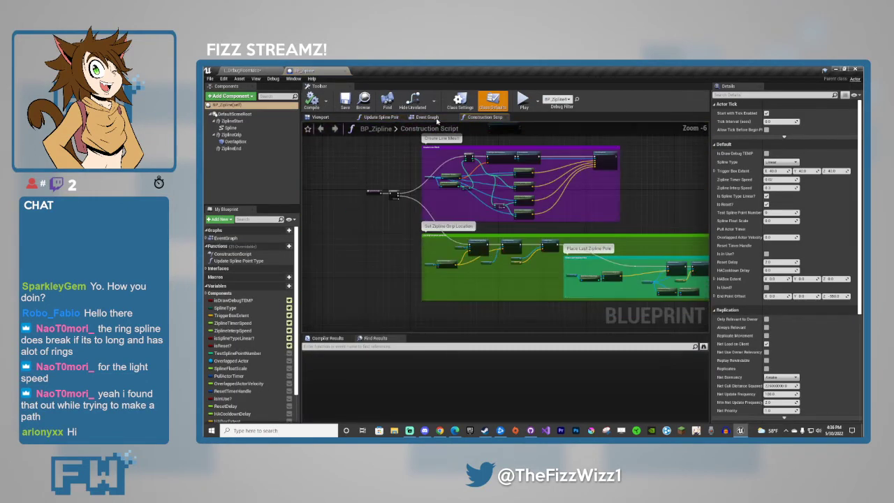
Examine the BP_Zipline Event Graph, focusing on the nodes that pull the actor along the spline.
{"action": "left_click", "coordinate": [434, 118]}
{"action": "scroll", "coordinate": [421, 299], "scroll_direction": "down", "scroll_amount": 8}
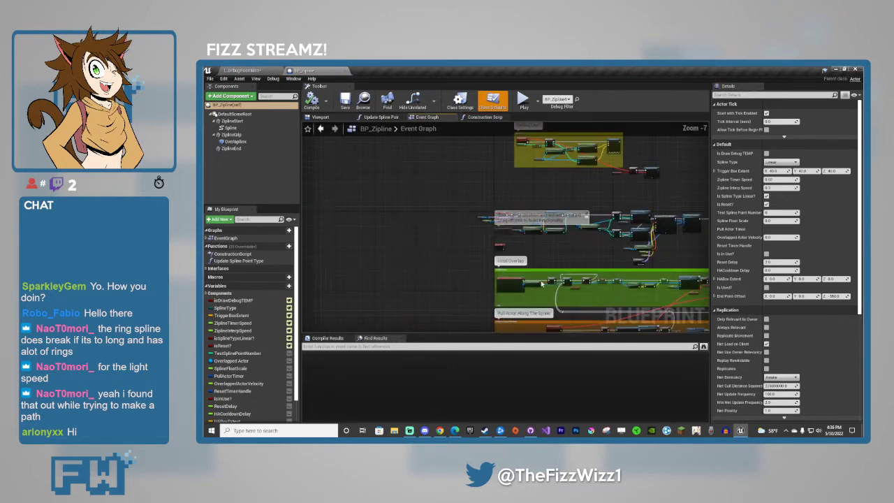
{"action": "right_click_drag", "start_coordinate": [587, 299], "coordinate": [481, 228]}
{"action": "scroll", "coordinate": [522, 292], "scroll_direction": "up", "scroll_amount": 4}
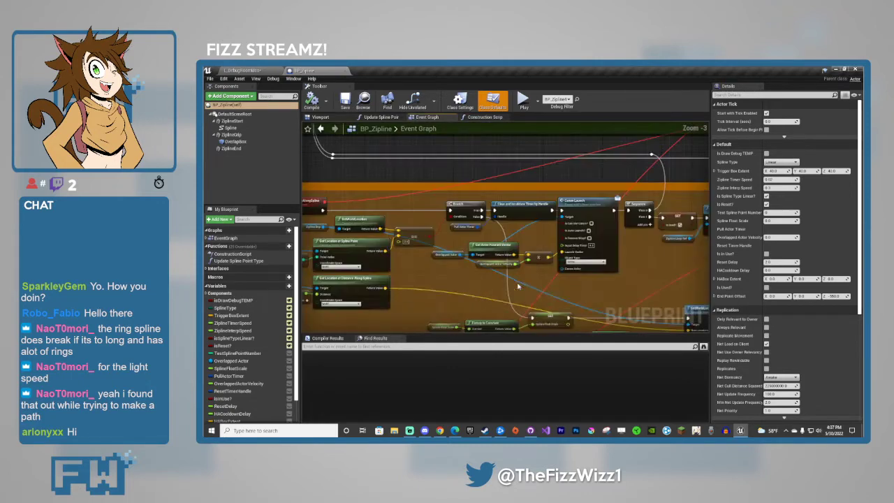
{"action": "scroll", "coordinate": [456, 306], "scroll_direction": "up", "scroll_amount": 3}
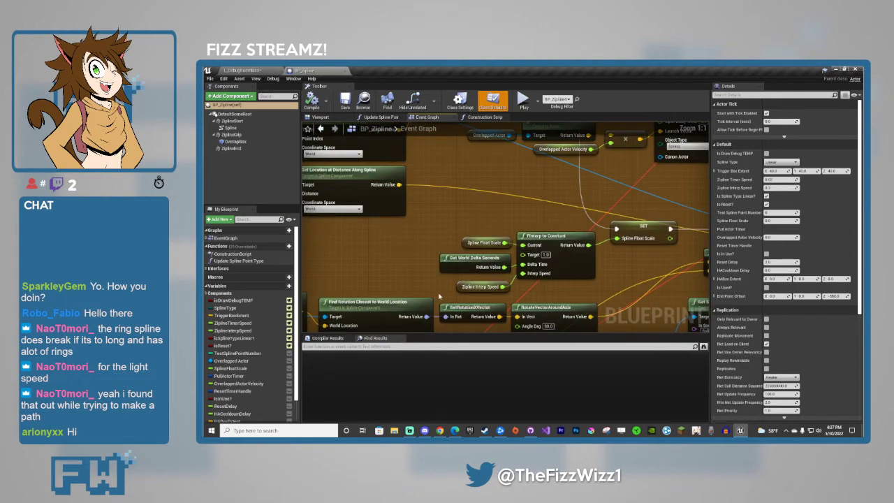
{"action": "scroll", "coordinate": [443, 291], "scroll_direction": "down", "scroll_amount": 3}
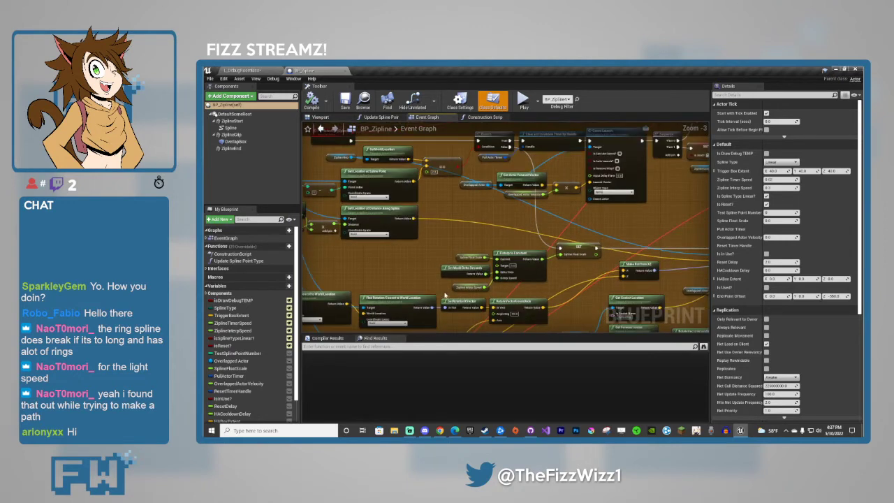
{"action": "right_click_drag", "start_coordinate": [444, 295], "coordinate": [355, 281]}
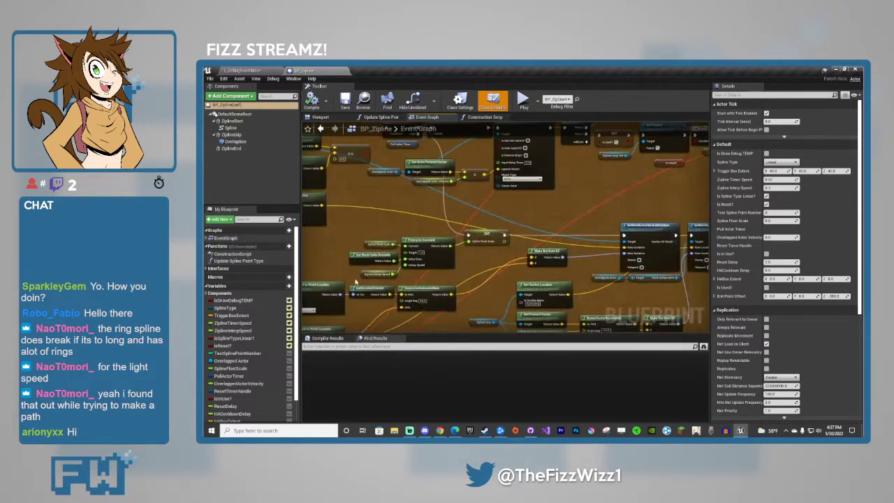
{"action": "right_click_drag", "start_coordinate": [559, 213], "coordinate": [419, 268]}
{"action": "right_click_drag", "start_coordinate": [423, 181], "coordinate": [574, 255]}
{"action": "scroll", "coordinate": [575, 256], "scroll_direction": "down", "scroll_amount": 2}
{"action": "right_click_drag", "start_coordinate": [647, 224], "coordinate": [682, 184]}
{"action": "scroll", "coordinate": [594, 260], "scroll_direction": "up", "scroll_amount": 3}
{"action": "scroll", "coordinate": [503, 289], "scroll_direction": "down", "scroll_amount": 2}
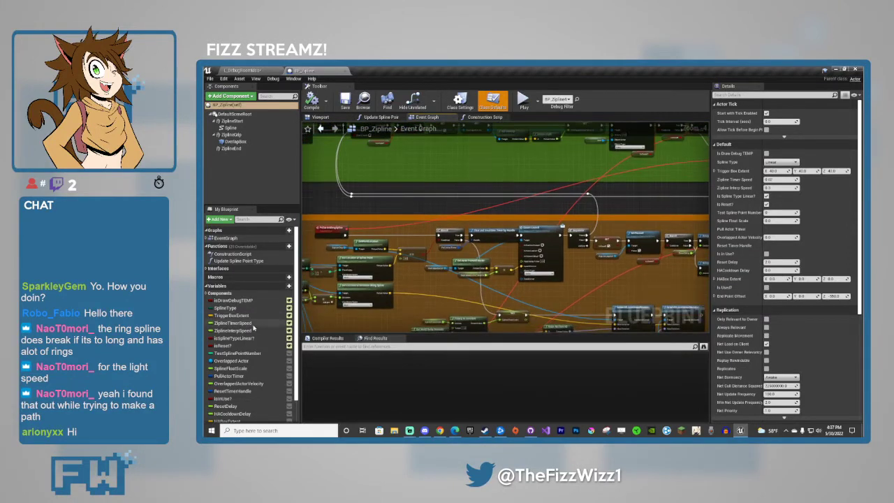
Find references to the ZiplineTimerSpeed variable in the blueprint and return to the level editor.
{"action": "right_click", "coordinate": [253, 324]}
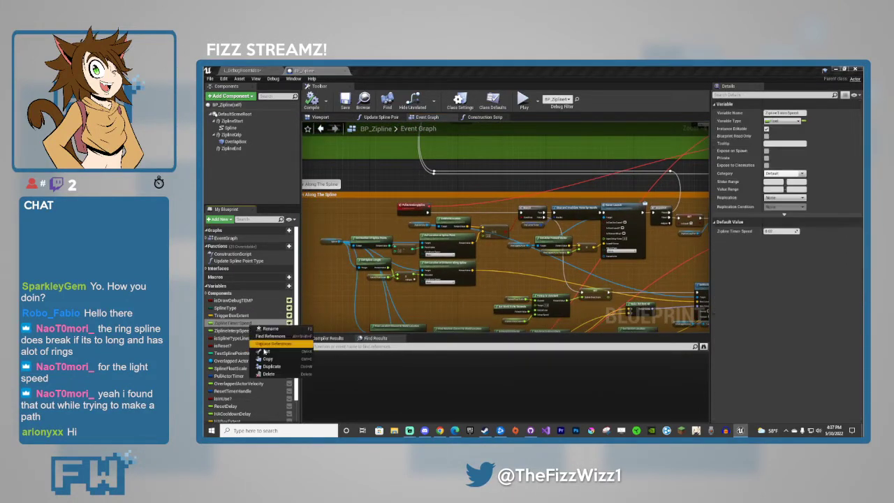
{"action": "left_click", "coordinate": [270, 336]}
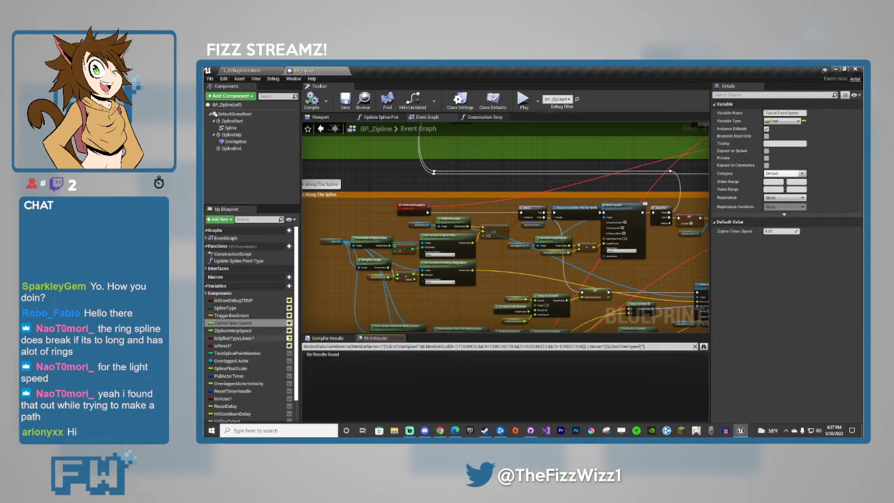
{"action": "left_click", "coordinate": [251, 71]}
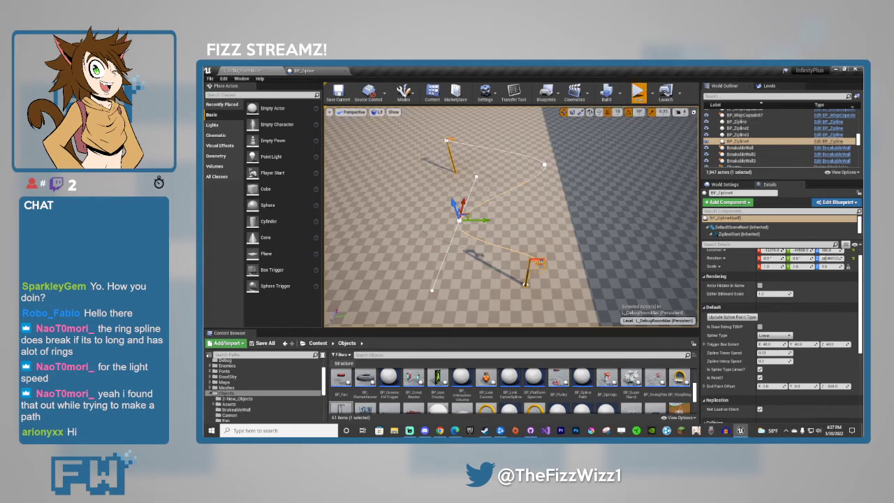
Play-test the level by riding the character along the S-shaped zipline, and stop the session.
{"action": "key", "text": "w"}
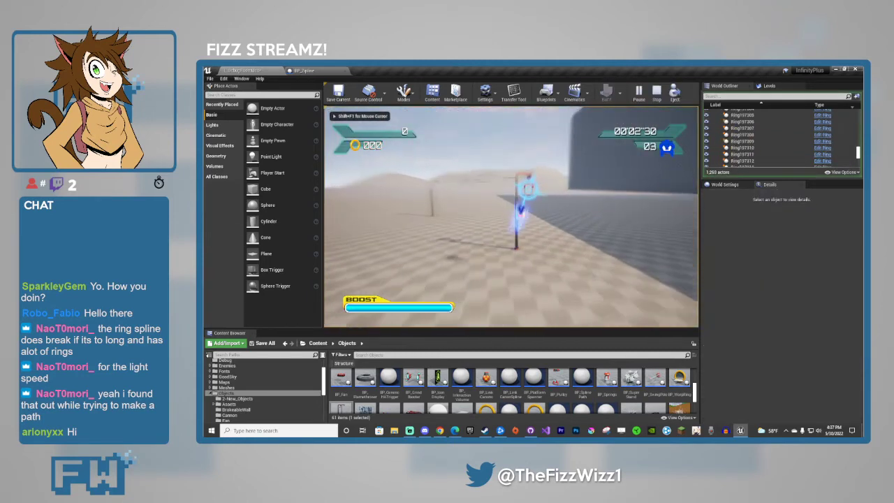
{"action": "key", "text": "w"}
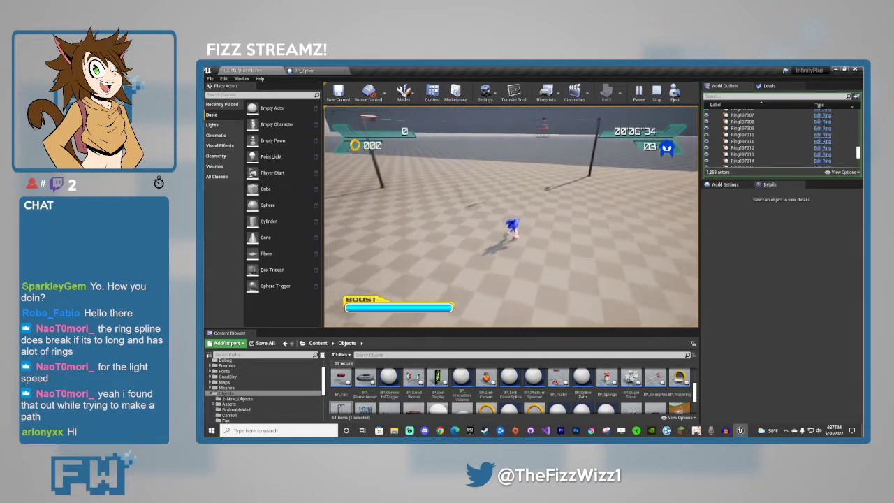
{"action": "key", "text": "Escape"}
Apply the Linear spline type to the zipline and update its spline points.
{"action": "right_click_drag", "start_coordinate": [511, 230], "coordinate": [454, 260]}
{"action": "left_click", "coordinate": [781, 335]}
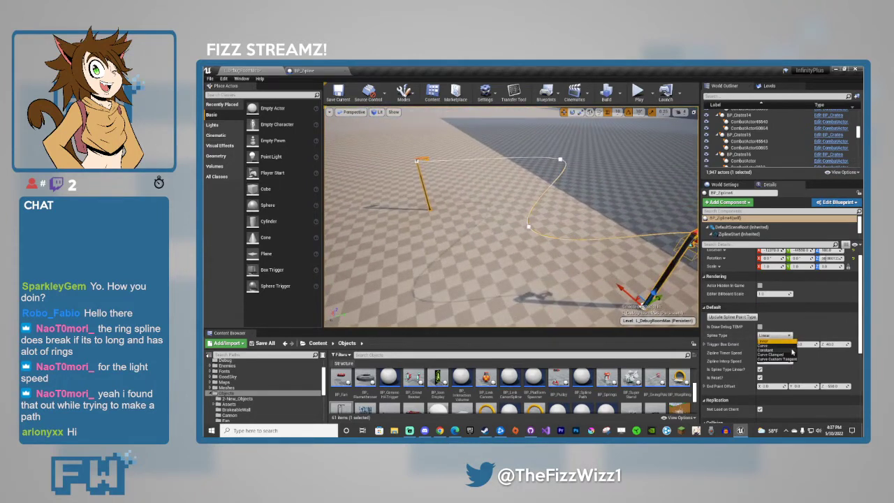
{"action": "left_click", "coordinate": [777, 346]}
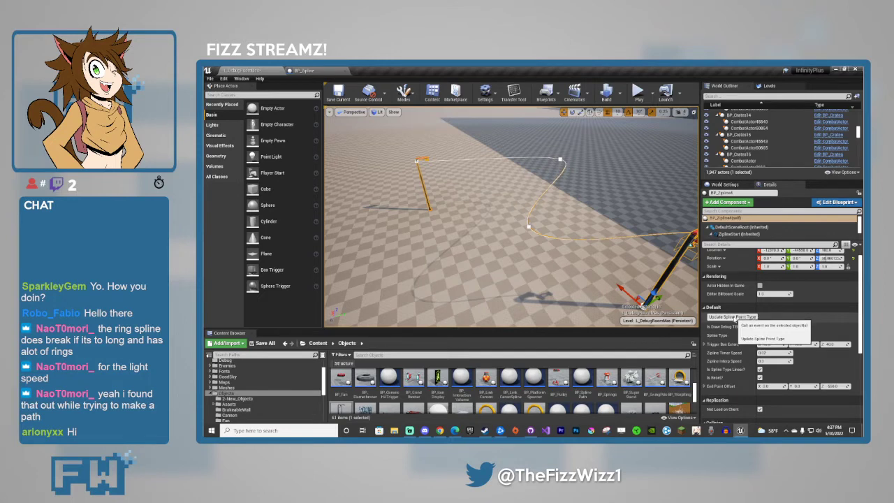
{"action": "right_click_drag", "start_coordinate": [531, 142], "coordinate": [549, 179]}
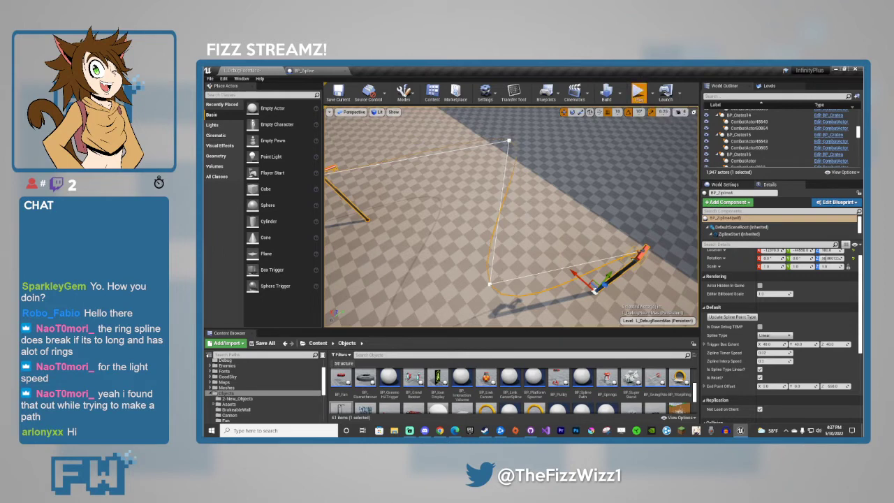
Play-test the zipline with its linear spline points and stop the session.
{"action": "left_click", "coordinate": [601, 224]}
{"action": "key", "text": "w"}
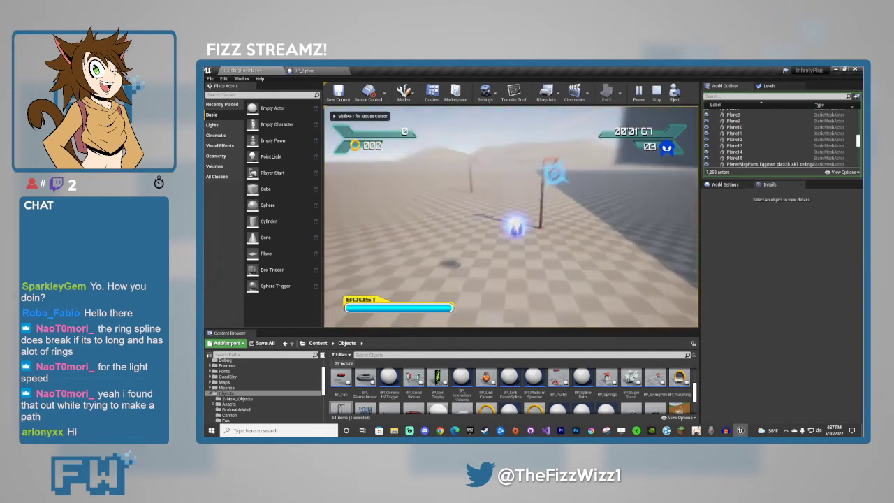
{"action": "key", "text": "w"}
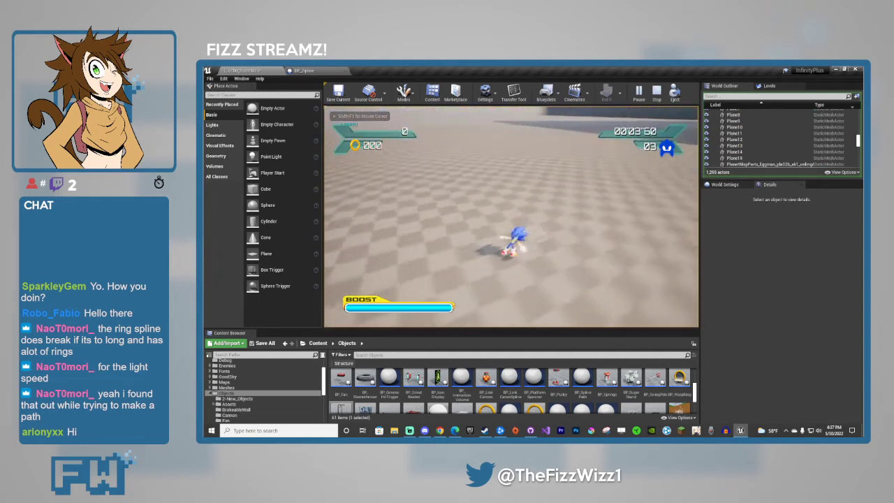
{"action": "key", "text": "Escape"}
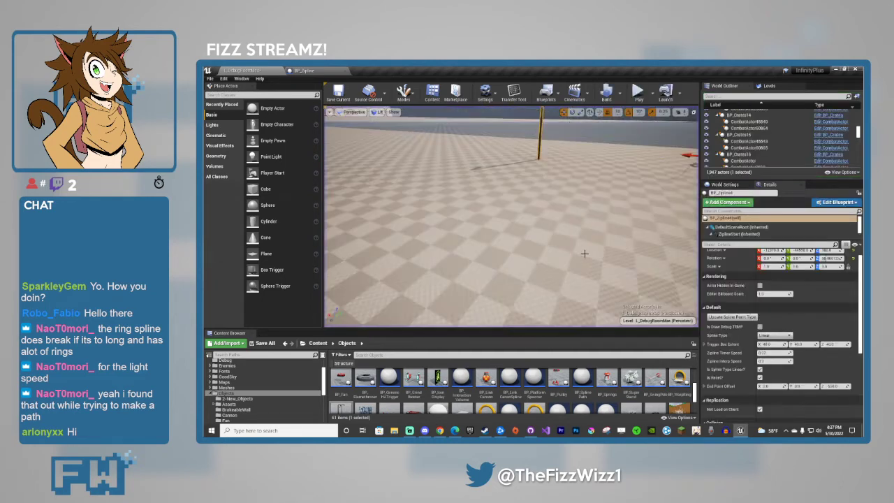
Set the zipline's spline type to Curve and update its spline points.
{"action": "key", "text": "s"}
{"action": "right_click_drag", "start_coordinate": [616, 278], "coordinate": [634, 233]}
{"action": "key", "text": "w"}
{"action": "left_click", "coordinate": [775, 336]}
{"action": "left_click", "coordinate": [777, 345]}
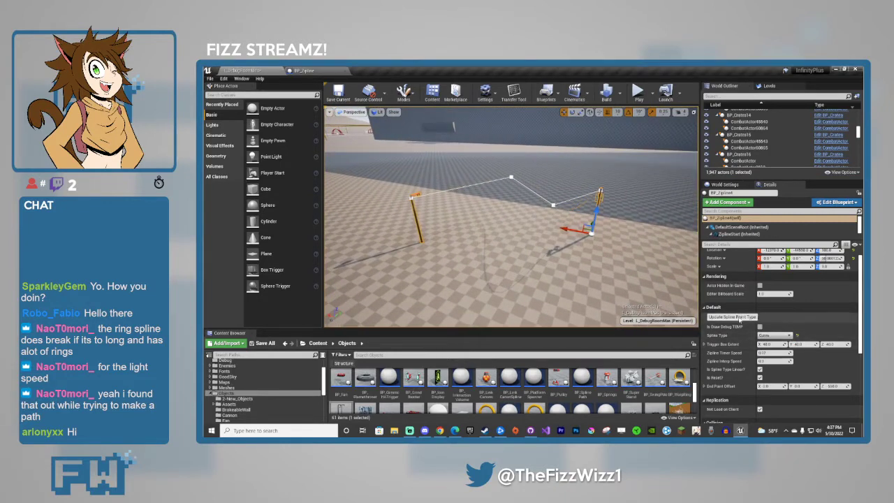
{"action": "left_click", "coordinate": [737, 317]}
Inspect the zipline's curved path and play-test the level by riding the character along it.
{"action": "right_click_drag", "start_coordinate": [601, 272], "coordinate": [601, 300]}
{"action": "key", "text": "e"}
{"action": "right_click_drag", "start_coordinate": [495, 221], "coordinate": [532, 234]}
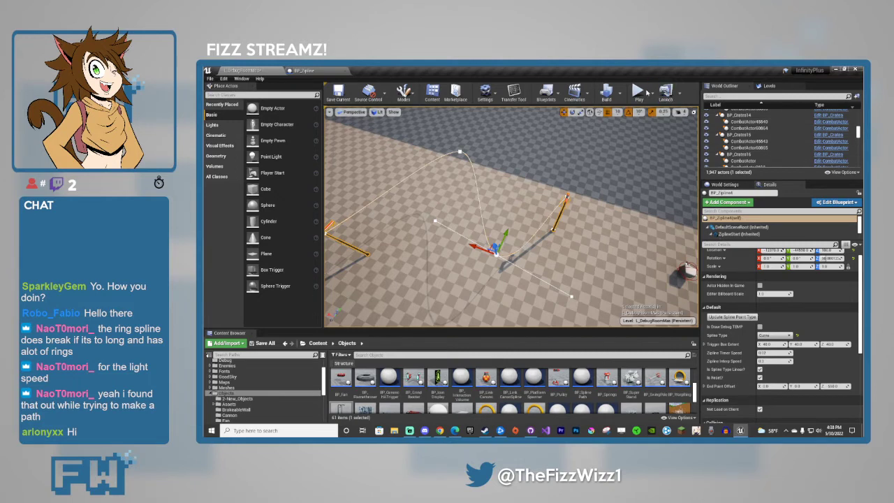
{"action": "left_click", "coordinate": [639, 92]}
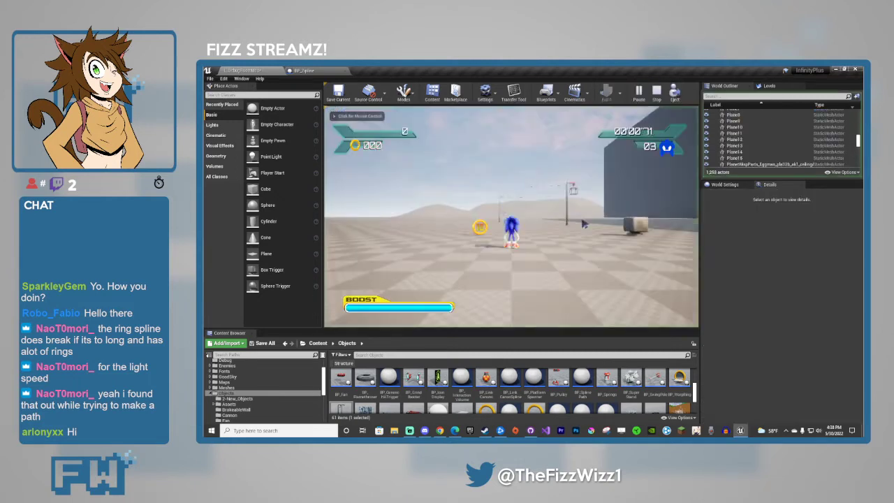
{"action": "key", "text": "w"}
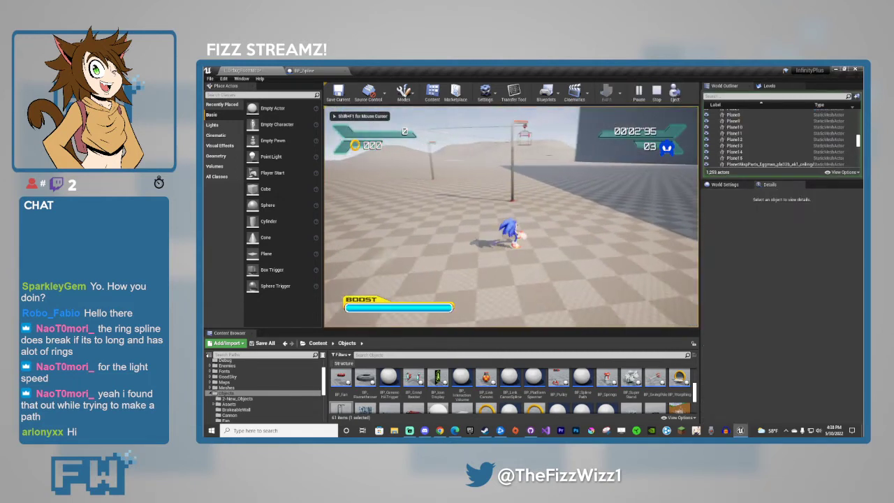
{"action": "key", "text": "w"}
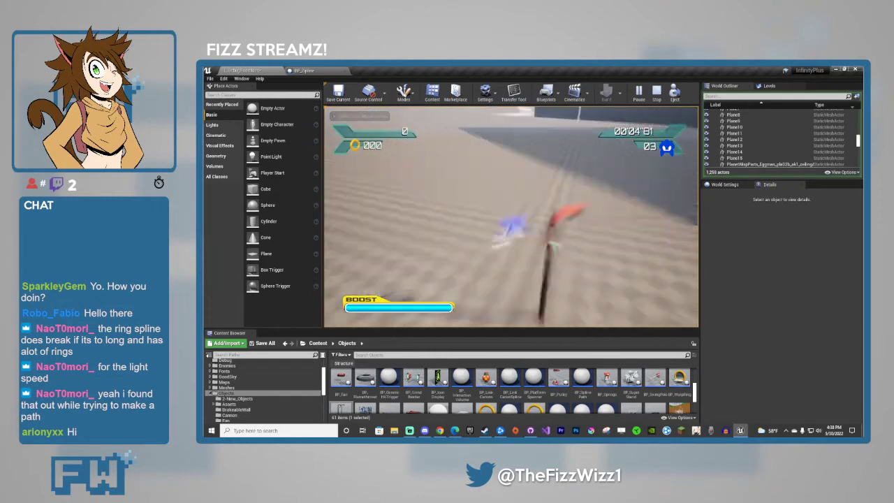
{"action": "key", "text": "w"}
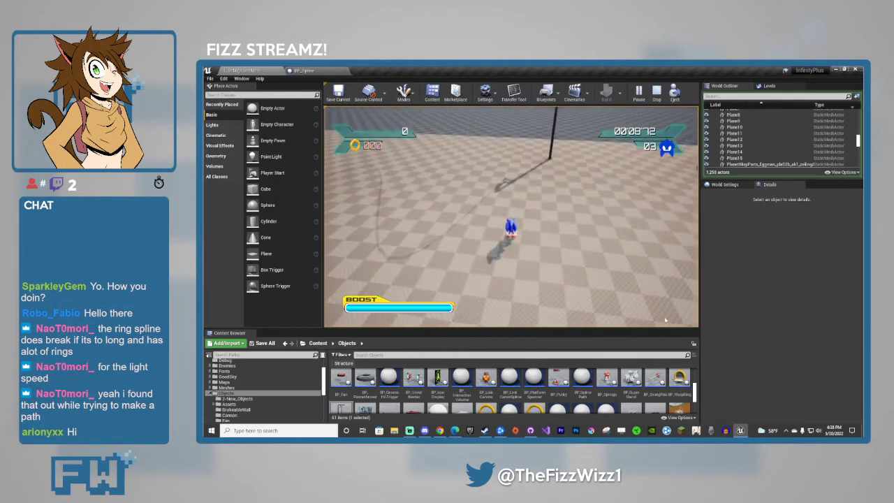
Turn off the zipline's Is Reset option and play-test riding it in the debug level.
{"action": "key", "text": "Escape"}
{"action": "mouse_move", "coordinate": [510, 185]}
{"action": "right_mouse_down"}
{"action": "mouse_move", "coordinate": [504, 209]}
{"action": "mouse_move", "coordinate": [510, 185]}
{"action": "right_mouse_up"}
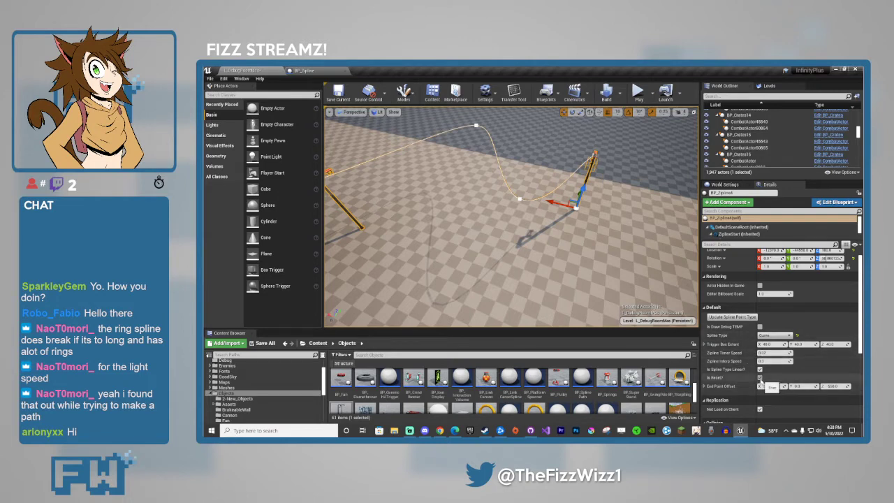
{"action": "right_click_drag", "start_coordinate": [629, 245], "coordinate": [552, 241]}
{"action": "left_click", "coordinate": [760, 377]}
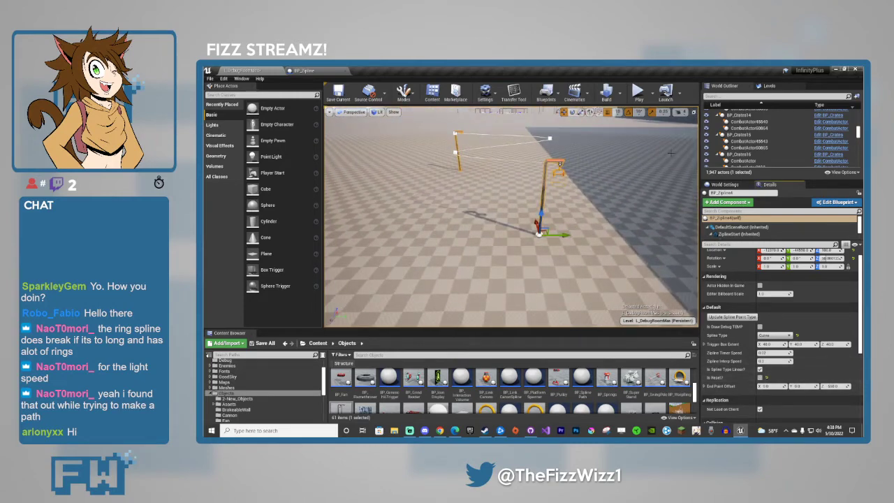
{"action": "left_click", "coordinate": [638, 93]}
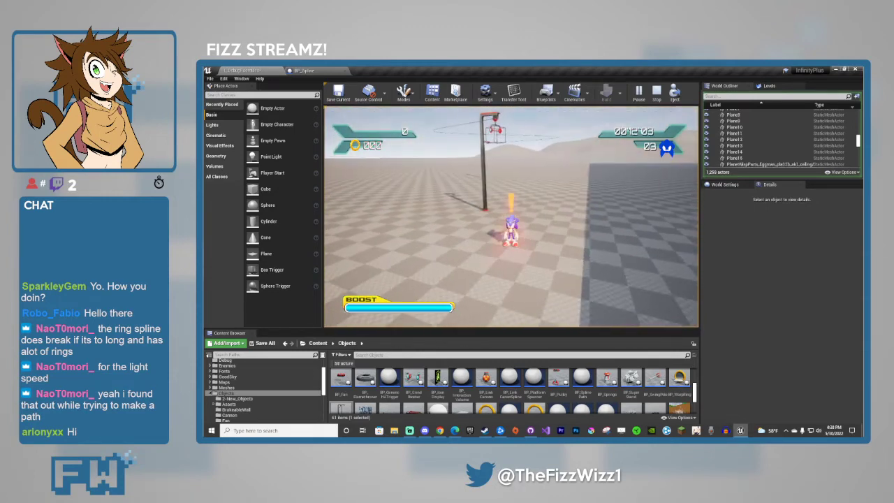
{"action": "key", "text": "Escape"}
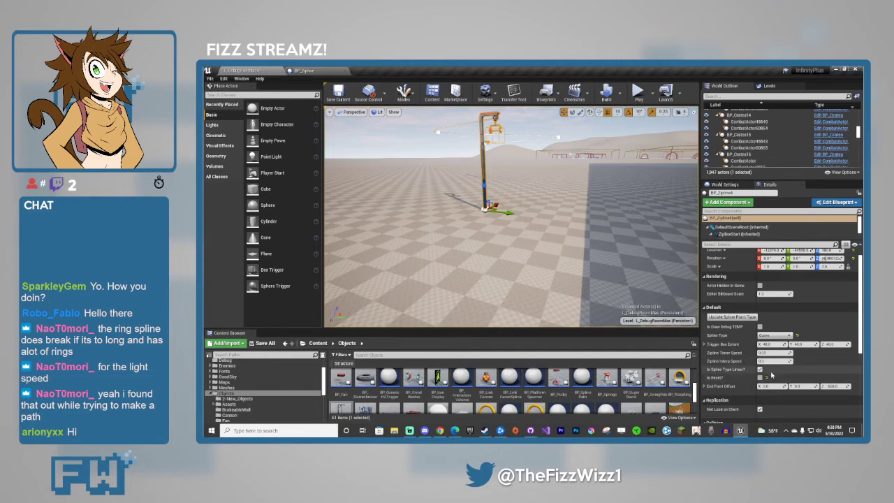
Review the zipline's remaining settings and delete the zipline from the level.
{"action": "scroll", "coordinate": [772, 376], "scroll_direction": "down", "scroll_amount": 5}
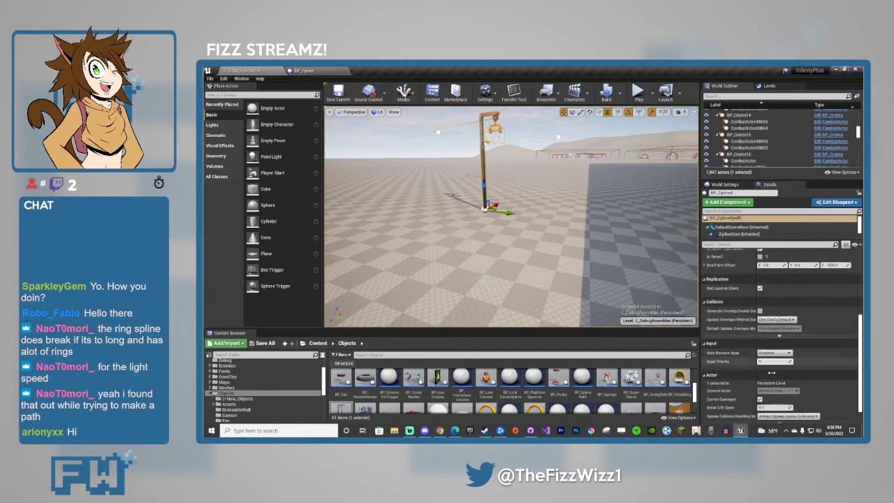
{"action": "scroll", "coordinate": [771, 372], "scroll_direction": "up", "scroll_amount": 4}
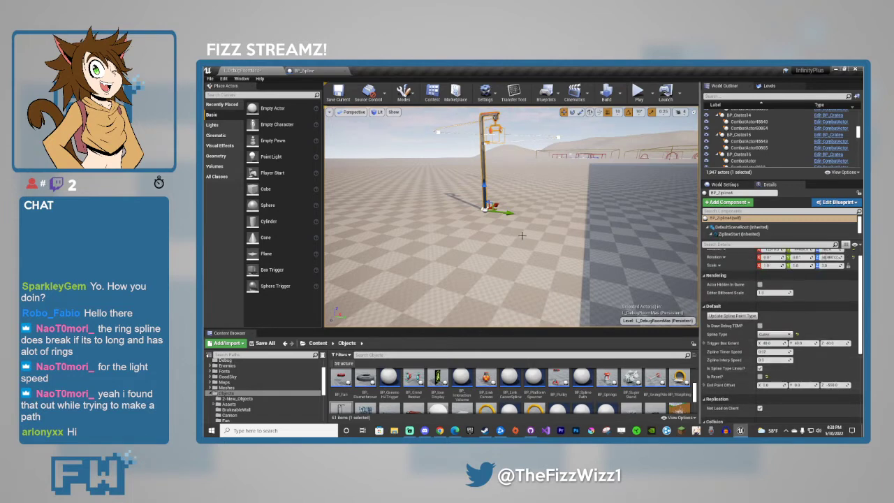
{"action": "key", "text": "Delete"}
Place a BP_Flamethrower on the checkered floor and keep its type as Flame.
{"action": "scroll", "coordinate": [383, 392], "scroll_direction": "down", "scroll_amount": 1}
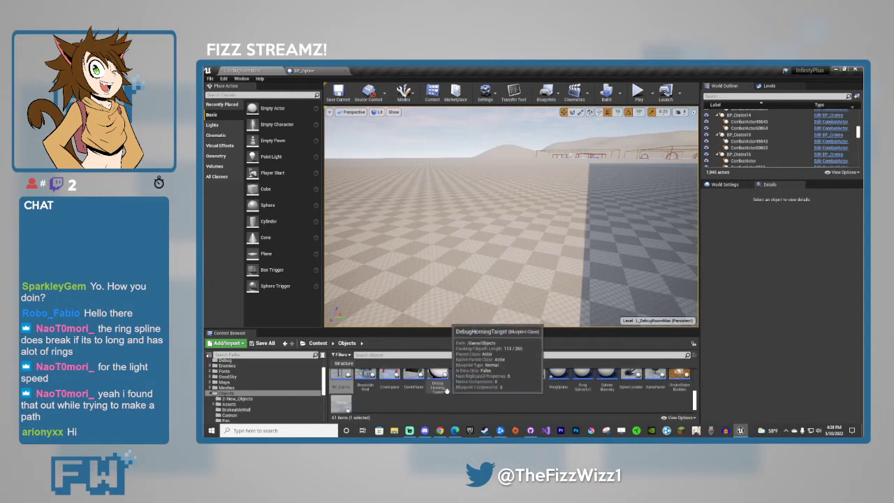
{"action": "scroll", "coordinate": [383, 391], "scroll_direction": "up", "scroll_amount": 1}
{"action": "left_click_drag", "start_coordinate": [365, 388], "coordinate": [515, 241]}
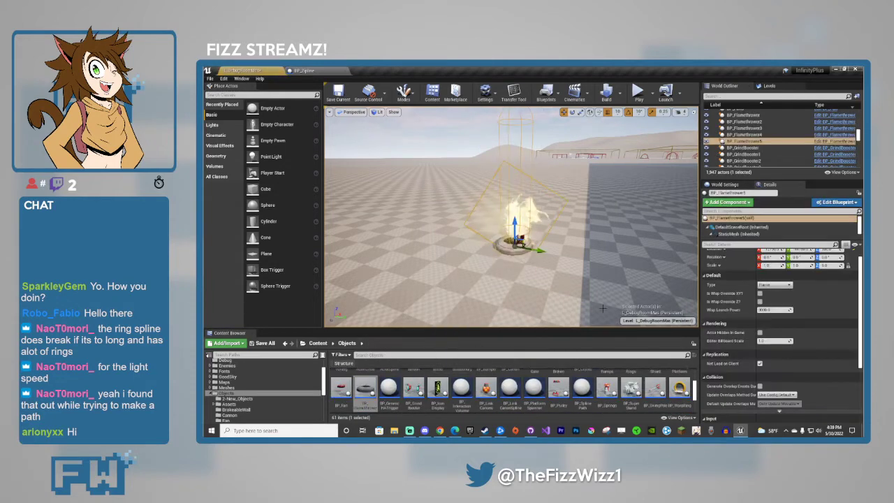
{"action": "left_click", "coordinate": [776, 285]}
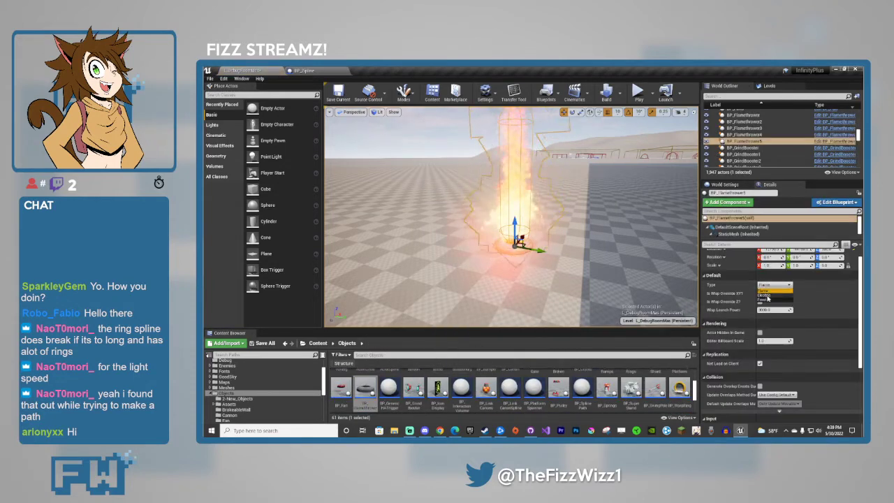
{"action": "left_click", "coordinate": [766, 286]}
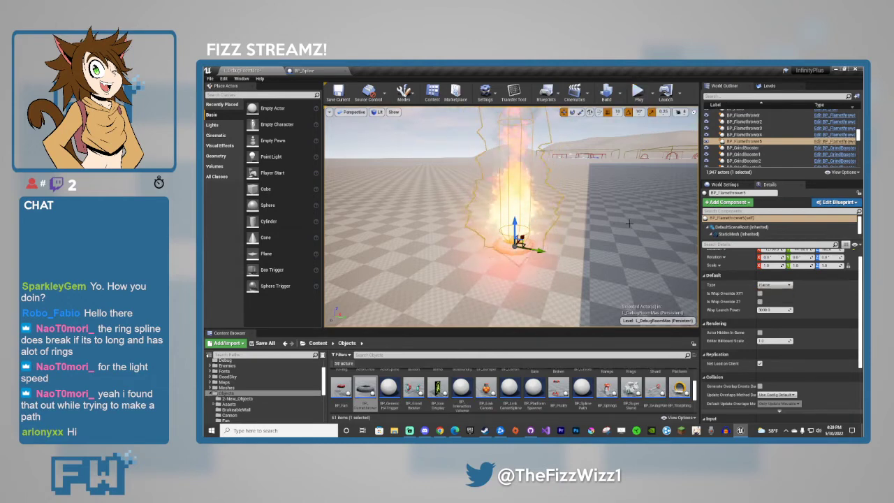
Set the nearby item box's contained item to FlameShield and play-test the shield against the flamethrower.
{"action": "right_click_drag", "start_coordinate": [545, 203], "coordinate": [585, 220]}
{"action": "left_click", "coordinate": [519, 260]}
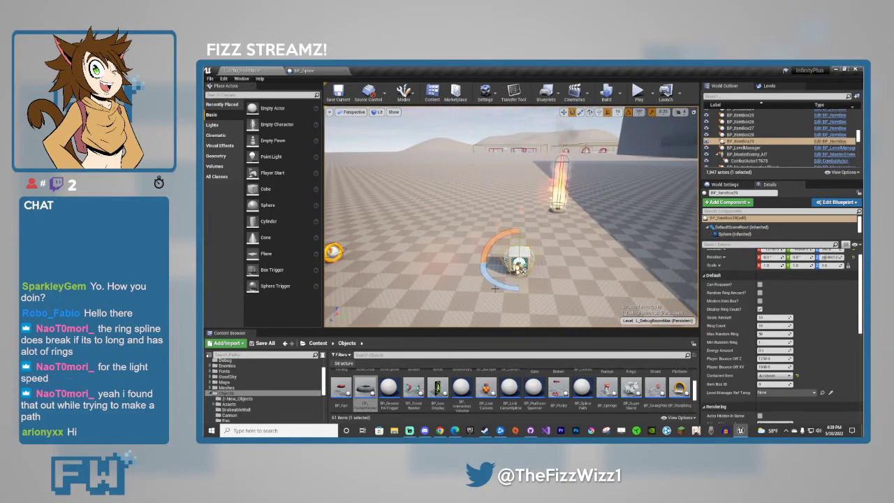
{"action": "left_click", "coordinate": [773, 376]}
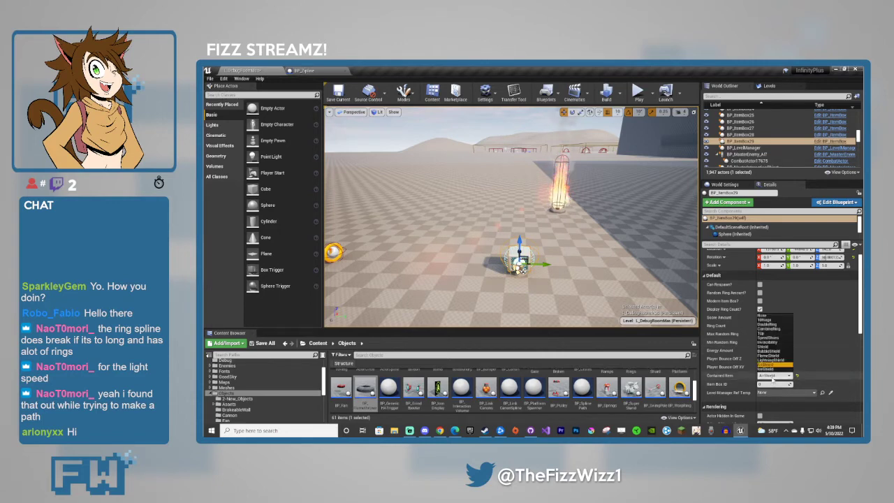
{"action": "left_click", "coordinate": [768, 356]}
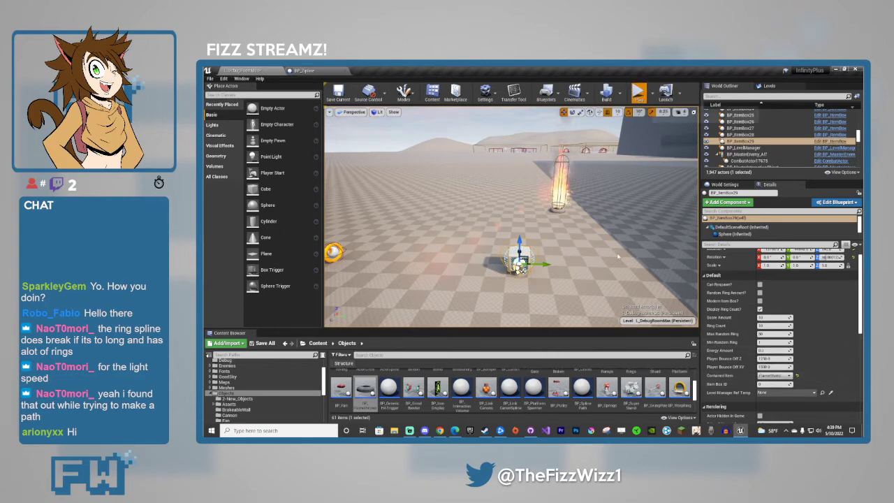
{"action": "left_click", "coordinate": [638, 94]}
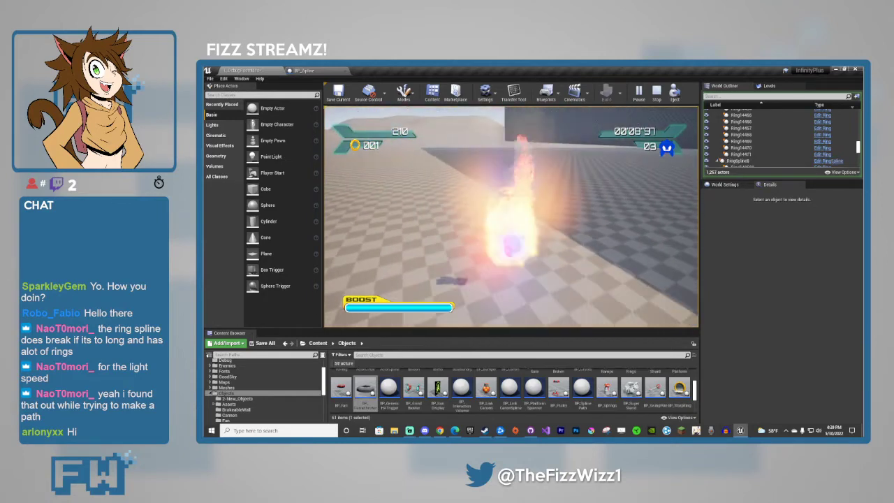
{"action": "key", "text": "Escape"}
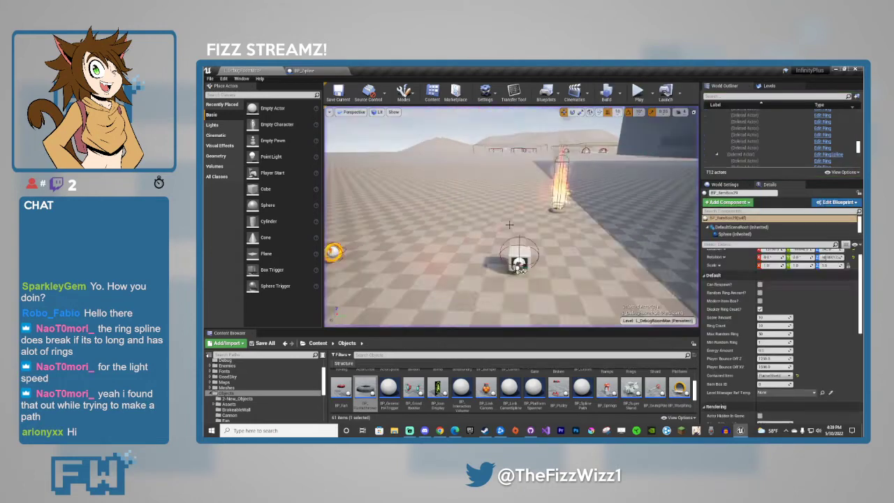
Set the flamethrower's type to Electric and the item box's contained item to LightningShield.
{"action": "left_click", "coordinate": [490, 223]}
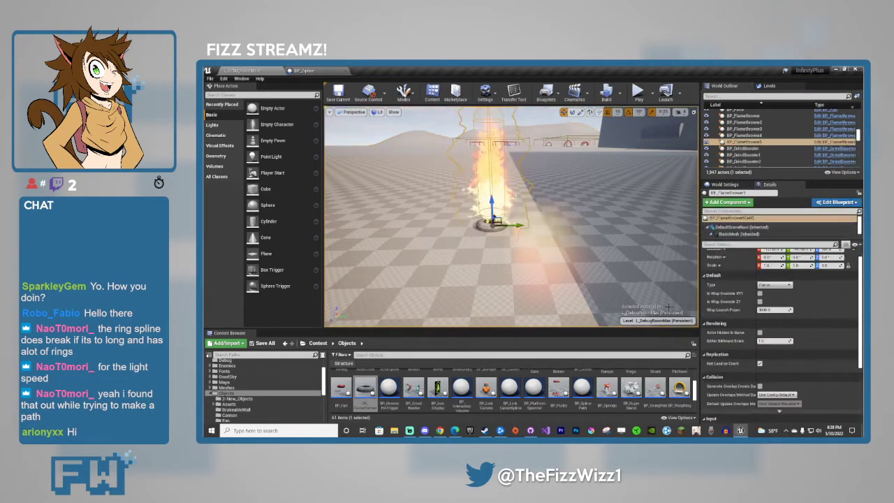
{"action": "left_click", "coordinate": [779, 285]}
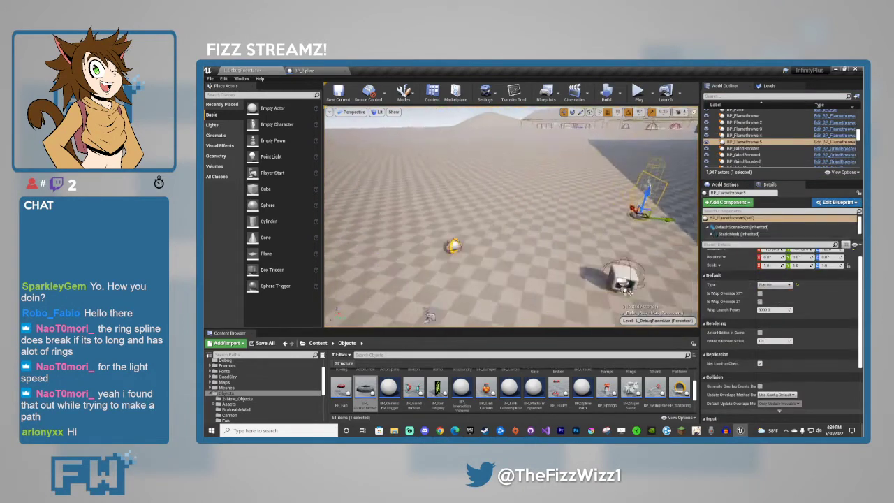
{"action": "left_click", "coordinate": [559, 230]}
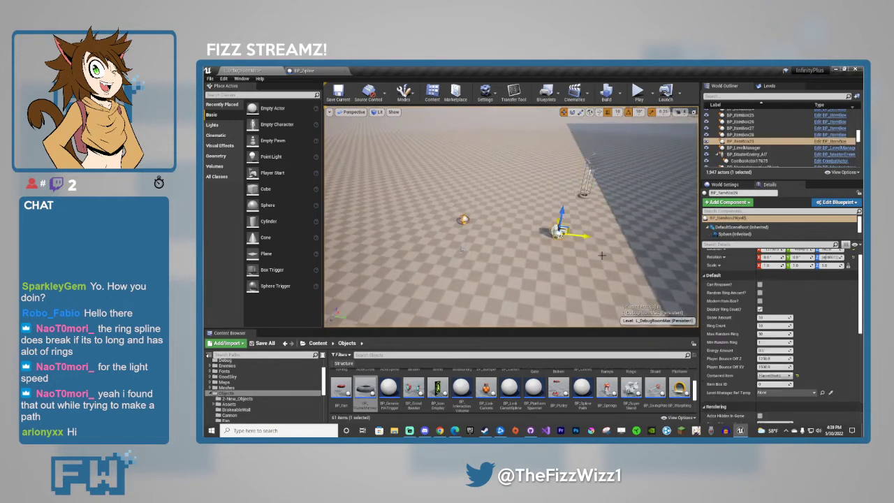
{"action": "left_click", "coordinate": [781, 375]}
{"action": "left_click", "coordinate": [780, 359]}
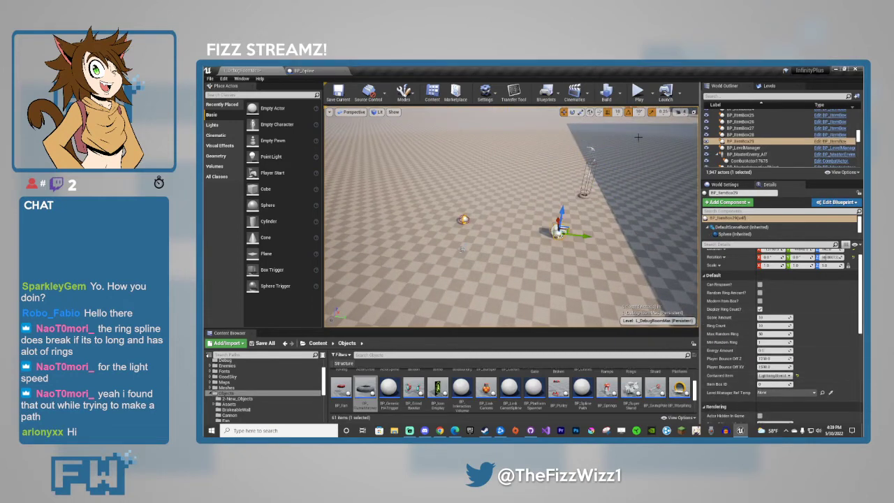
Play-test the level by breaking the item box and entering the electric jet with the lightning shield.
{"action": "key", "text": "alt+p"}
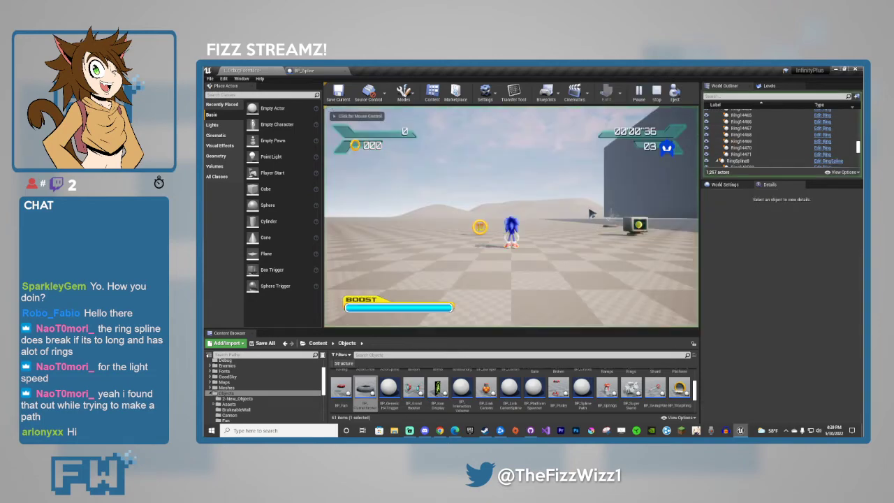
{"action": "key", "text": "w"}
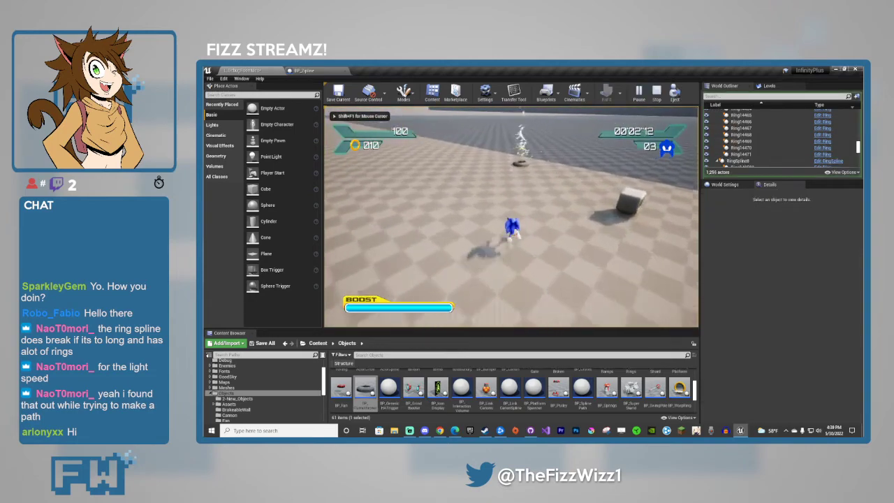
{"action": "key", "text": "w"}
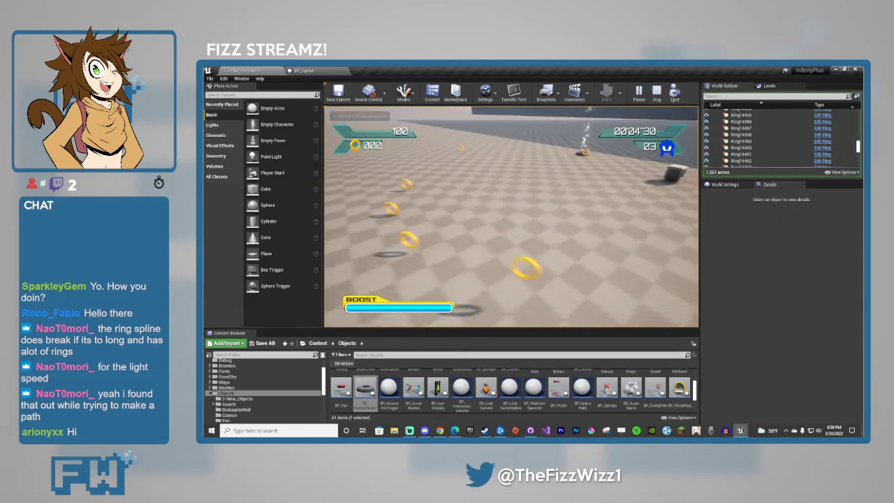
{"action": "key", "text": "w"}
{"action": "key", "text": "space"}
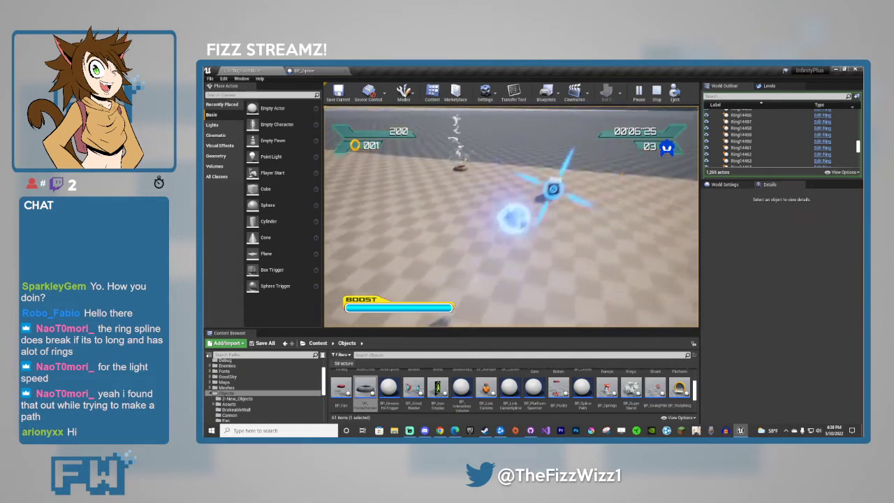
{"action": "key", "text": "space"}
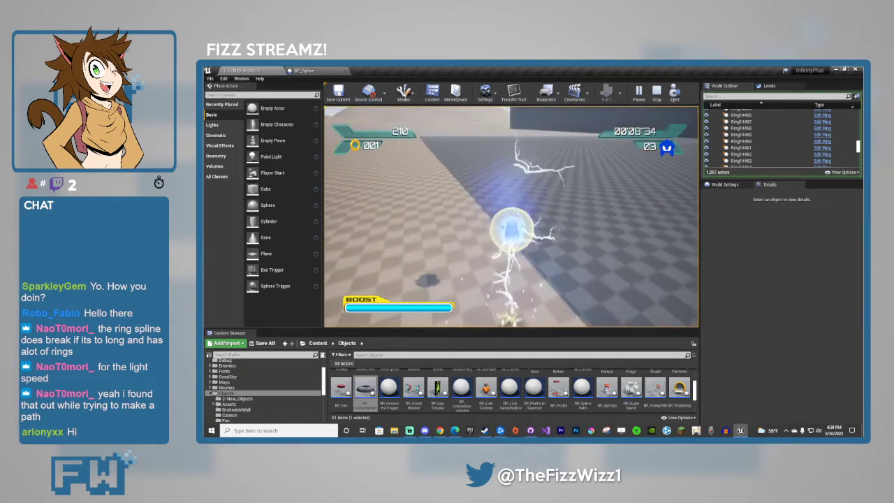
{"action": "key", "text": "Escape"}
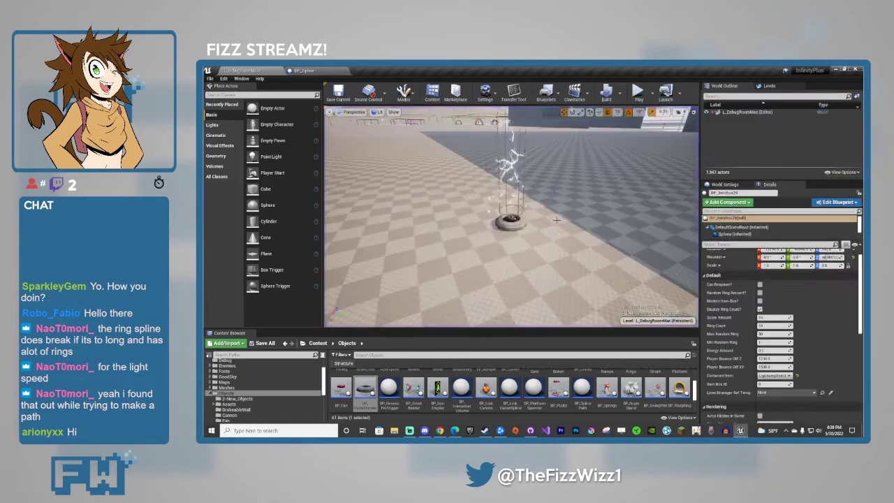
Set the flamethrower's type to Frost and the item box's contained item to IceShield.
{"action": "left_click", "coordinate": [766, 286]}
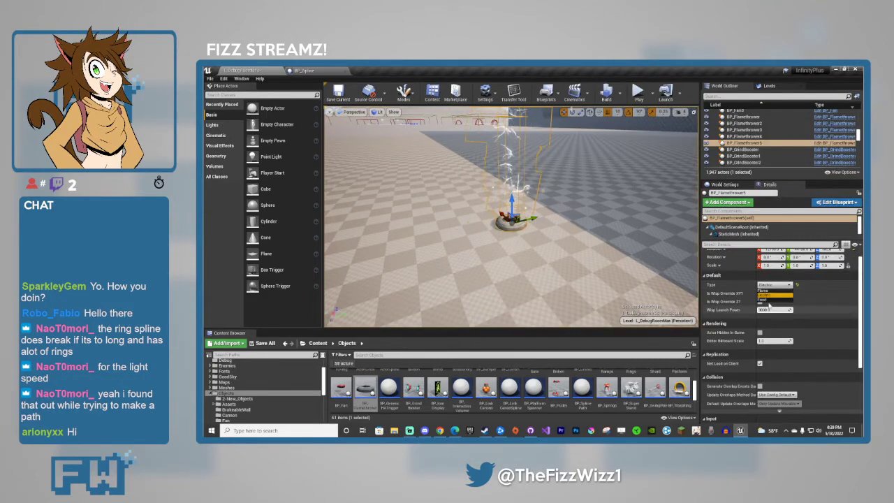
{"action": "left_click", "coordinate": [768, 302]}
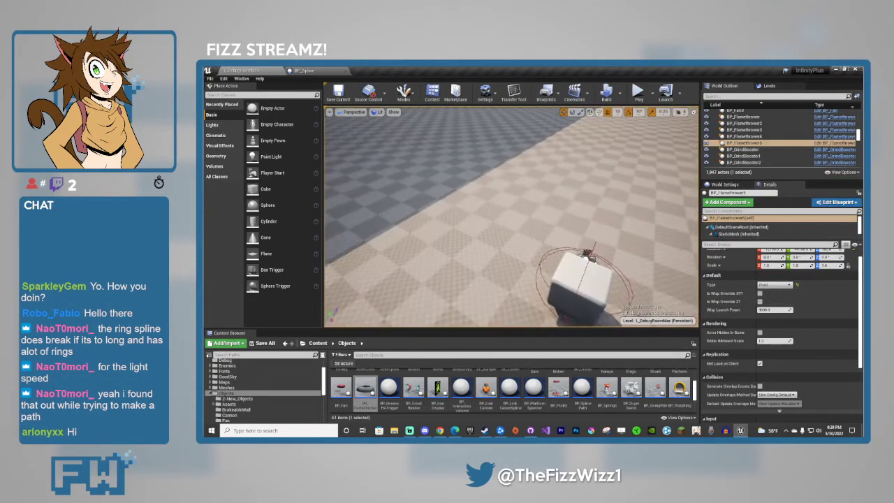
{"action": "left_click", "coordinate": [546, 271]}
{"action": "left_click", "coordinate": [772, 376]}
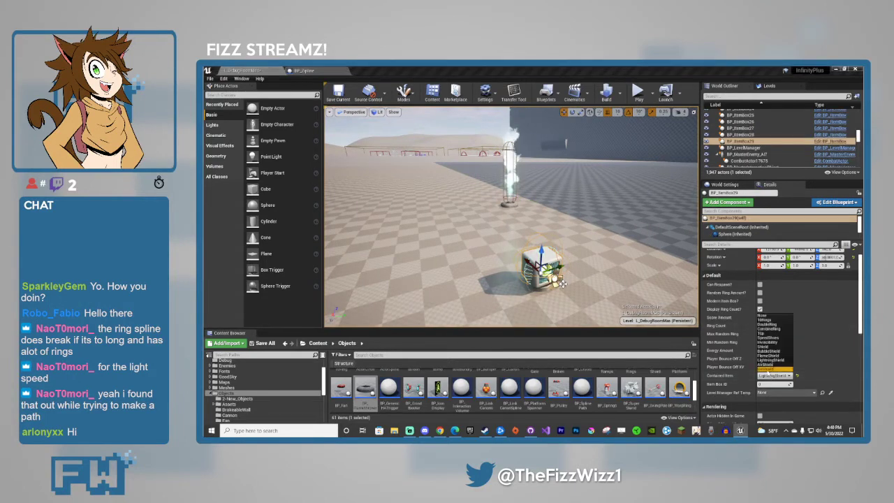
{"action": "left_click", "coordinate": [767, 370]}
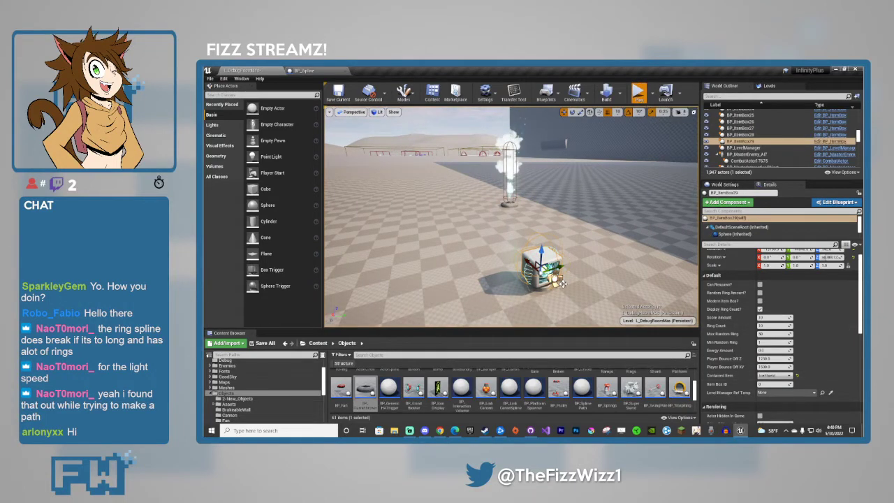
Play-test the level by collecting the ice shield and entering the frost jet, ending the session when done.
{"action": "key", "text": "alt+p"}
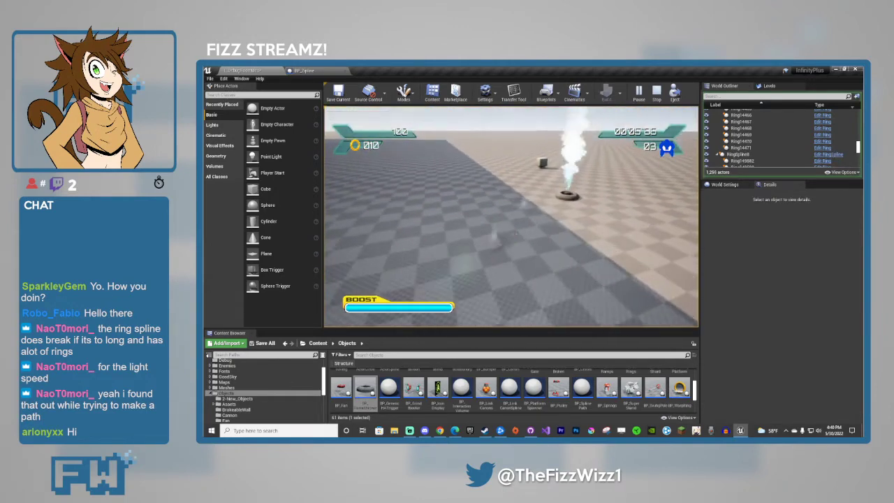
{"action": "key", "text": "w"}
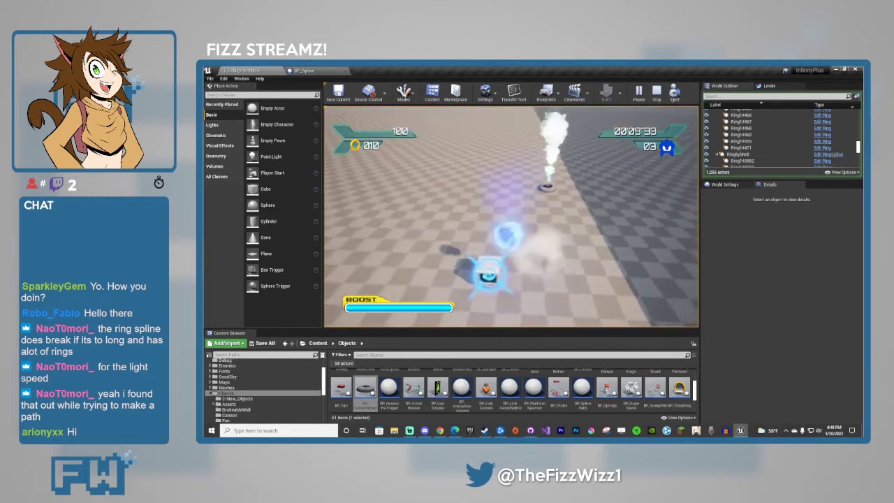
{"action": "key", "text": "w"}
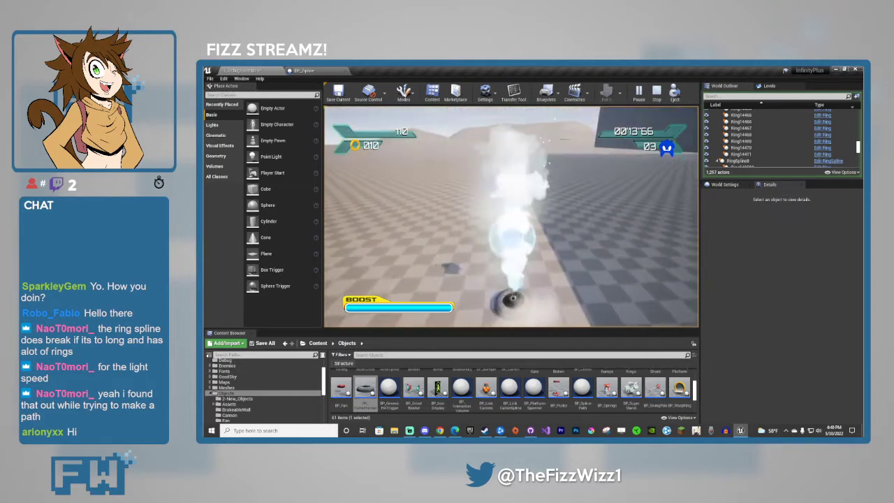
{"action": "key", "text": "Escape"}
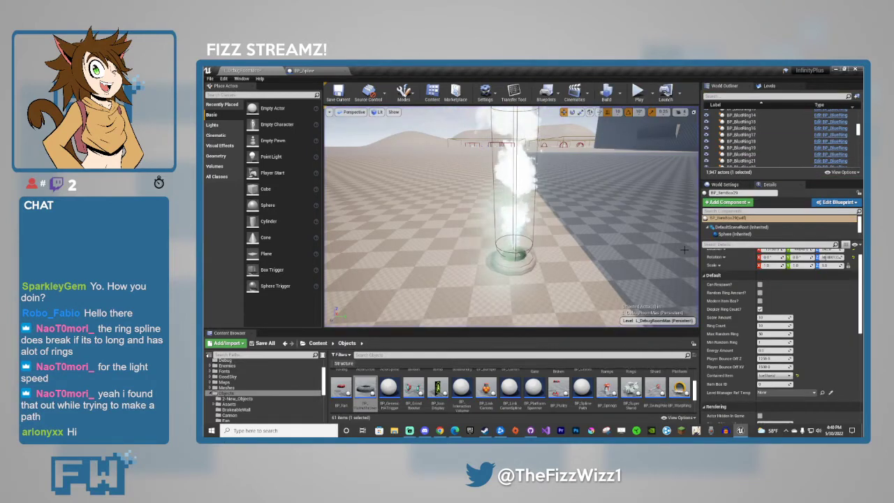
Set the flamethrower's type back to Flame.
{"action": "left_click", "coordinate": [518, 247]}
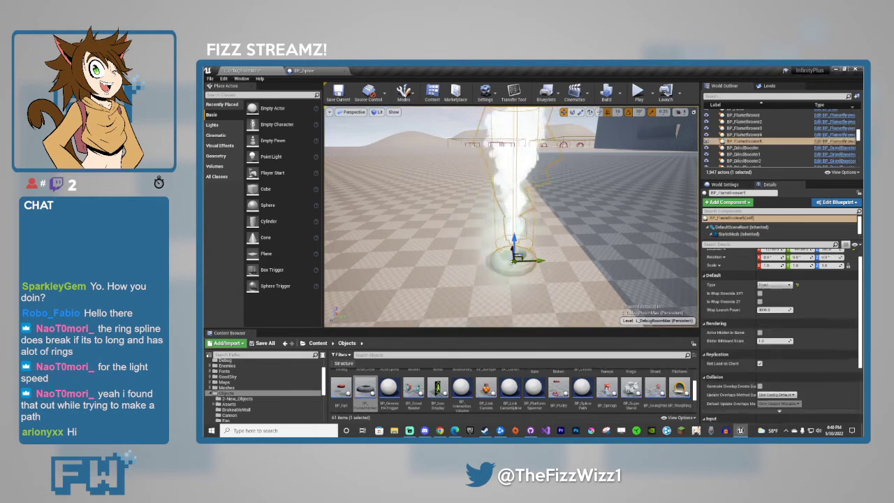
{"action": "key", "text": "f"}
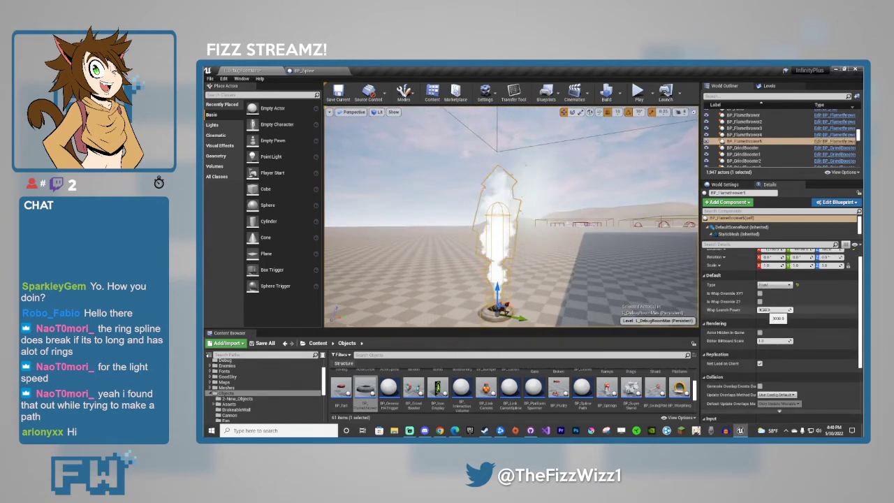
{"action": "left_click", "coordinate": [772, 299]}
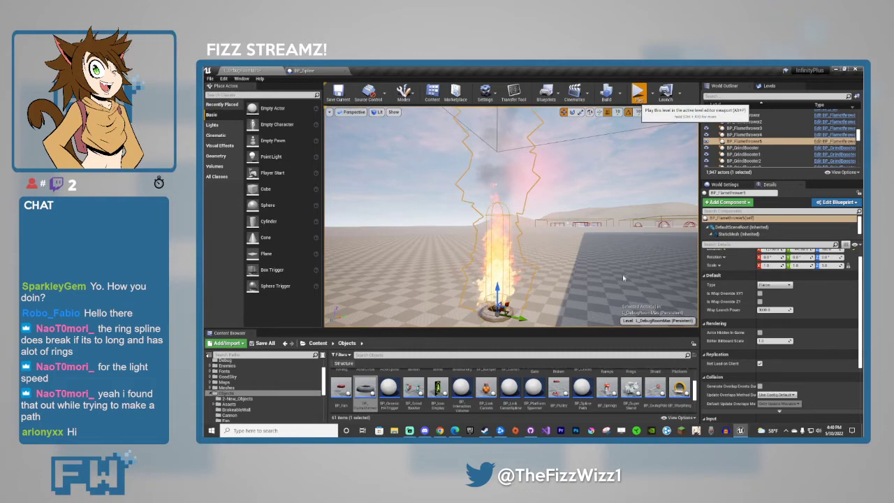
Play-test the level by repeatedly jumping into the flame jet with the fire shield active, ending the session when done.
{"action": "left_click", "coordinate": [639, 93]}
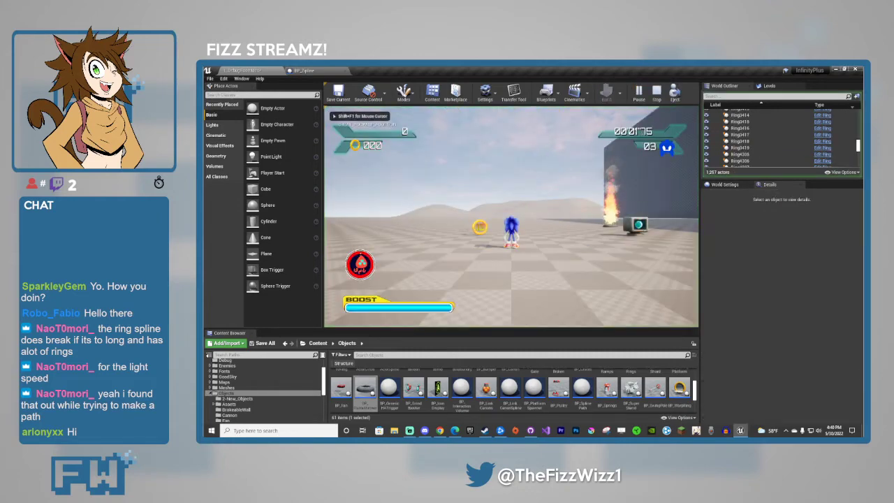
{"action": "key", "text": "space"}
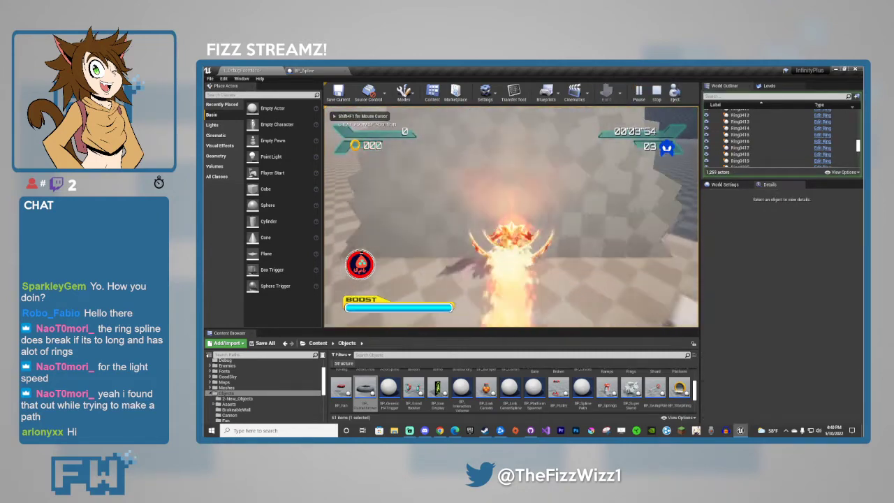
{"action": "key", "text": "w"}
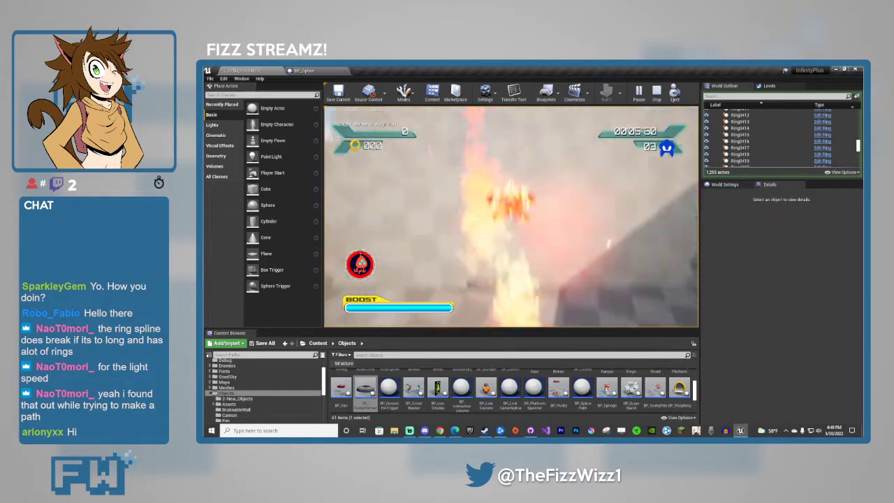
{"action": "key", "text": "w"}
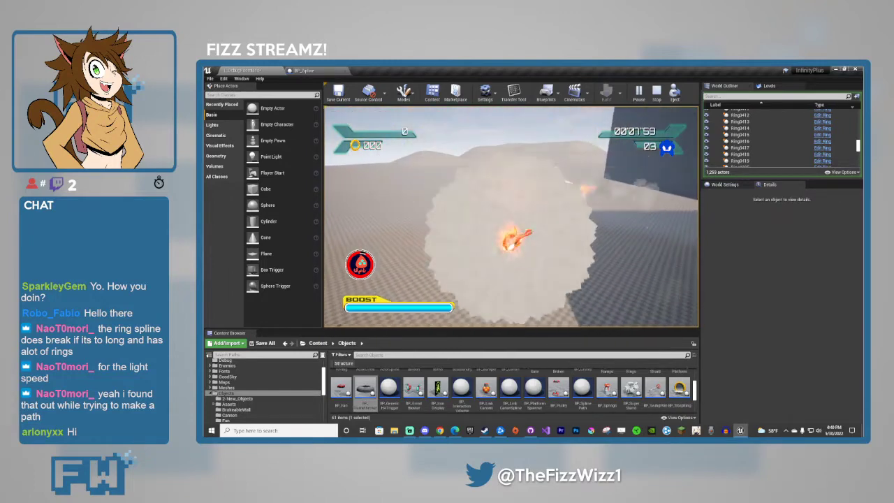
{"action": "key", "text": "space"}
{"action": "key", "text": "w"}
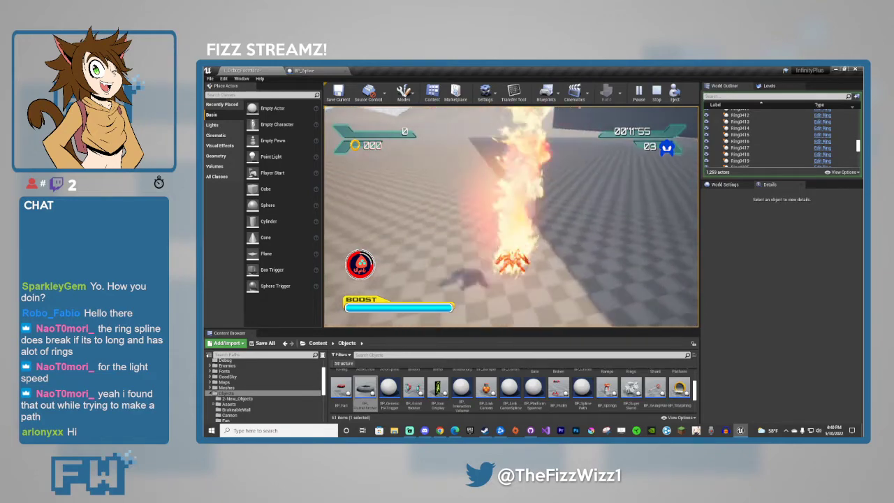
{"action": "key", "text": "space"}
{"action": "key", "text": "space"}
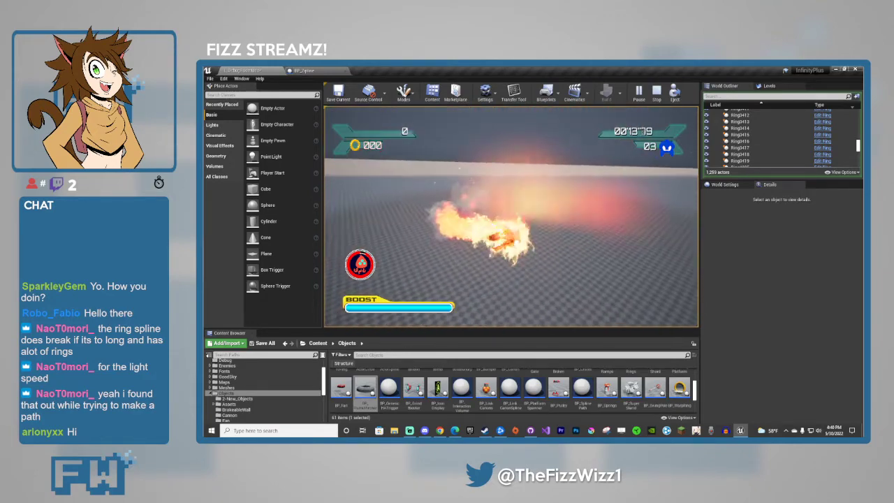
{"action": "key", "text": "space"}
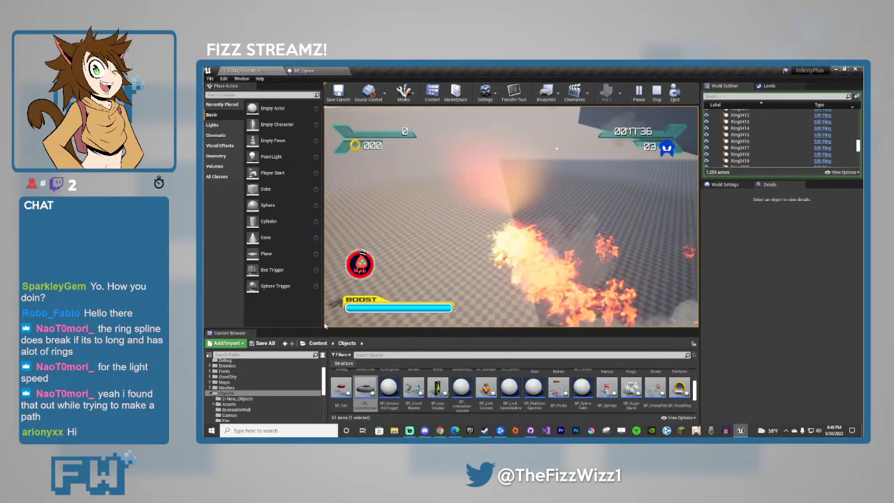
{"action": "key", "text": "Escape"}
Set the flamethrower's type to Electric.
{"action": "key", "text": "w"}
{"action": "right_click_drag", "start_coordinate": [529, 288], "coordinate": [665, 300]}
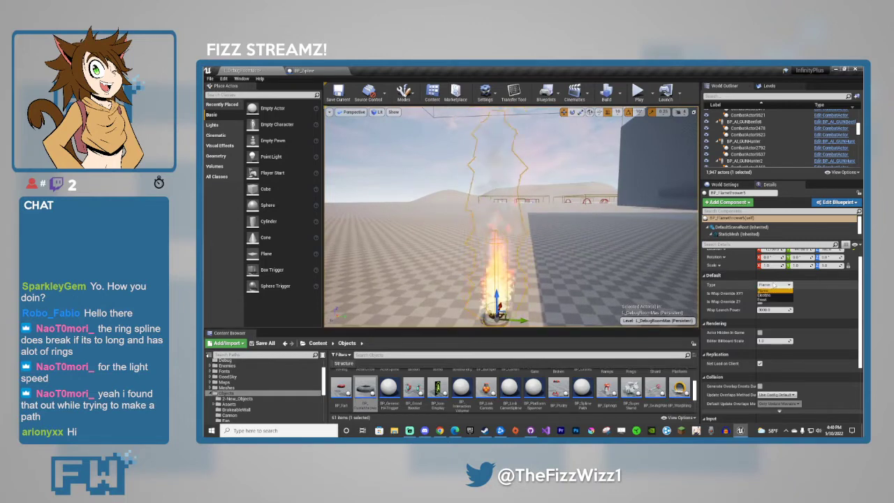
{"action": "left_click", "coordinate": [764, 295]}
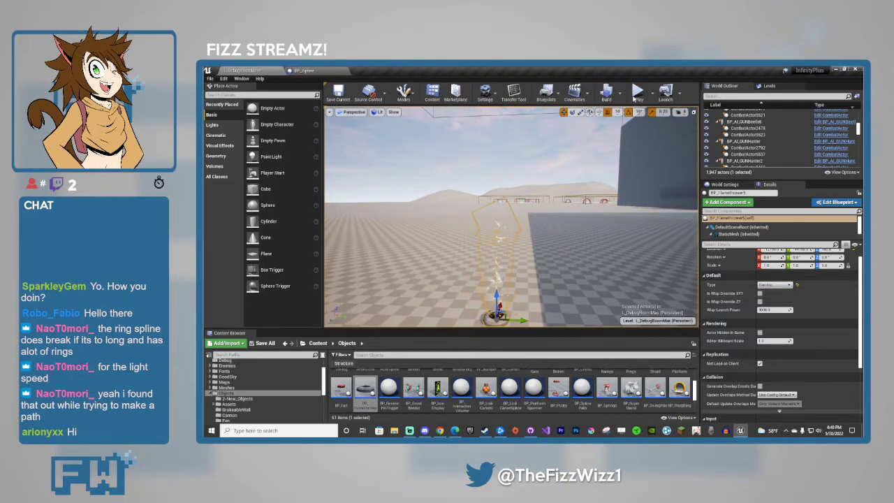
Play-test the level by entering the electric jet with the lightning power active, ending the session when done.
{"action": "key", "text": "alt+p"}
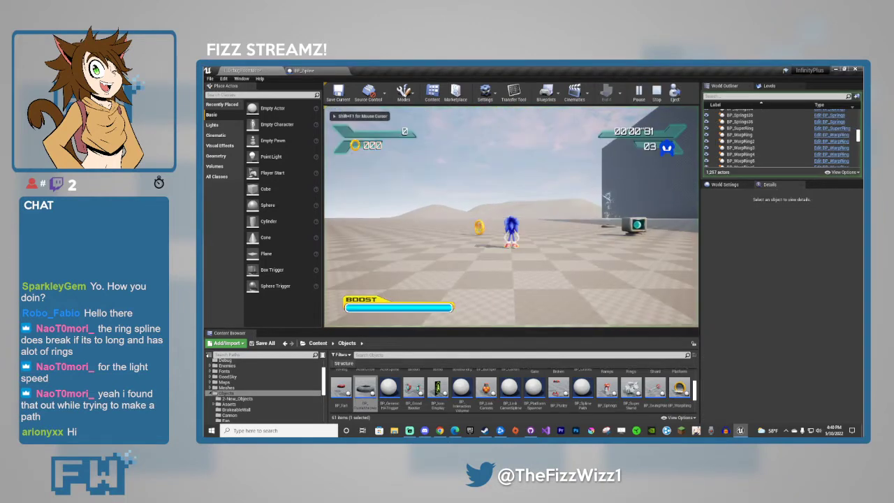
{"action": "key", "text": "w"}
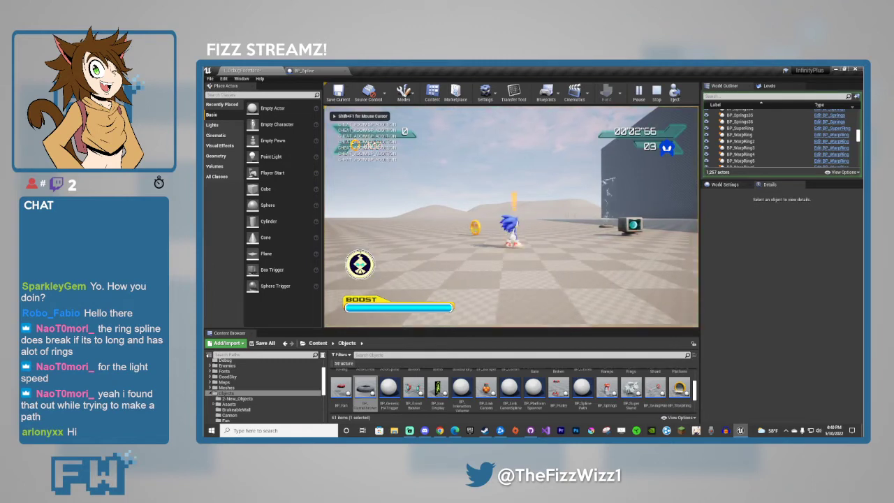
{"action": "key", "text": "space"}
{"action": "key", "text": "w"}
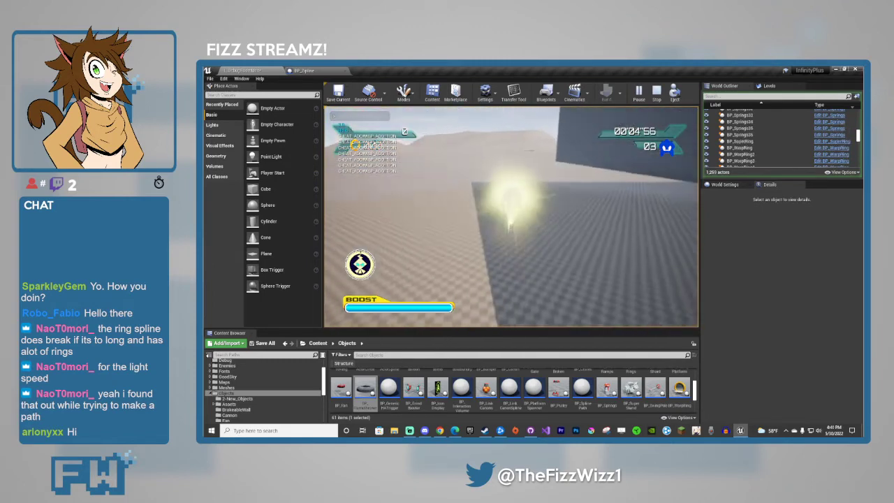
{"action": "key", "text": "w"}
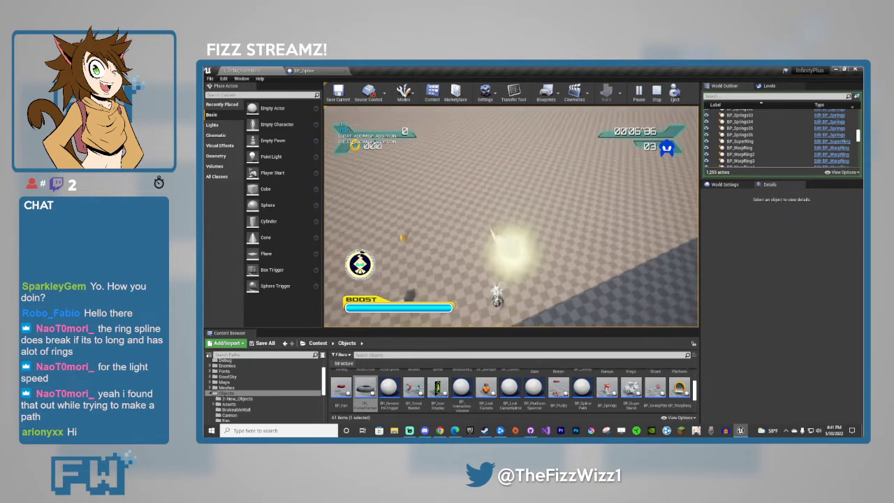
{"action": "key", "text": "w"}
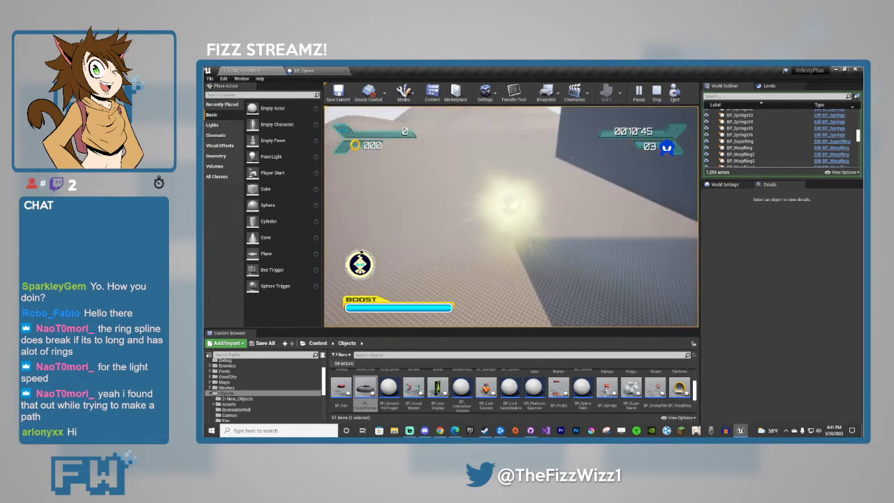
{"action": "key", "text": "Escape"}
Delete the flamethrower and the shield item box from the debug level.
{"action": "right_click_drag", "start_coordinate": [512, 216], "coordinate": [545, 196]}
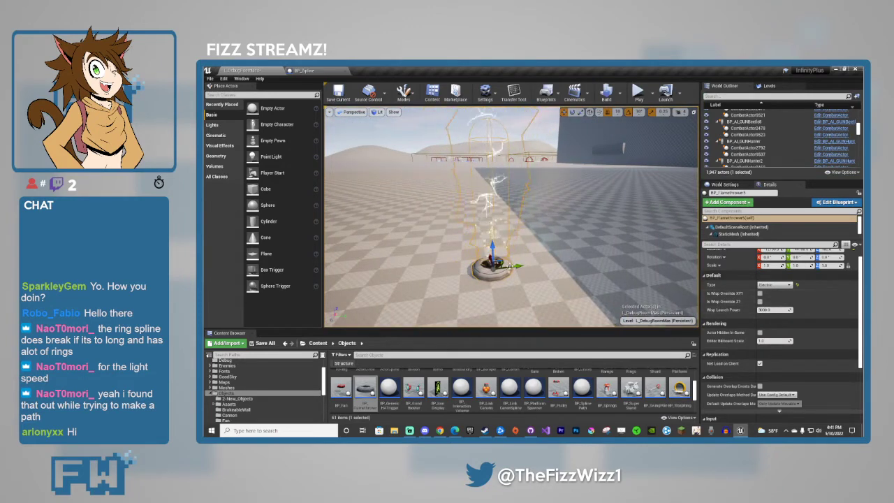
{"action": "key", "text": "Delete"}
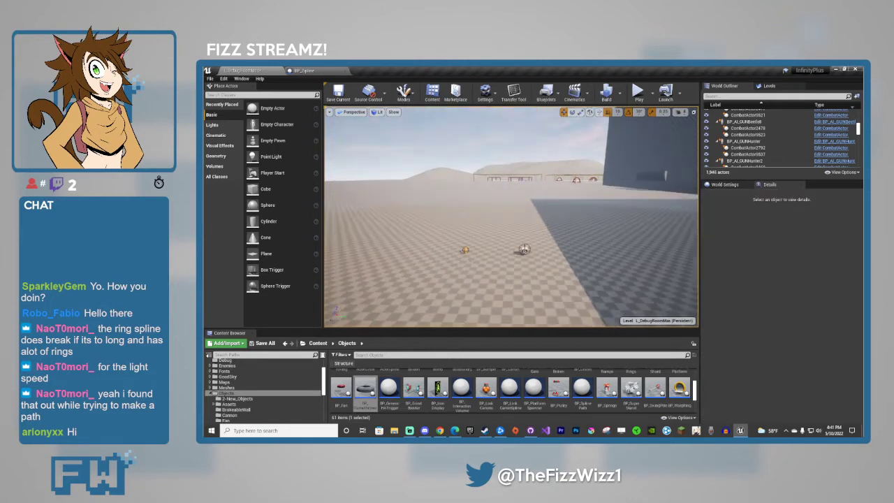
{"action": "key", "text": "w"}
{"action": "right_click_drag", "start_coordinate": [576, 236], "coordinate": [575, 283]}
{"action": "left_click", "coordinate": [543, 229]}
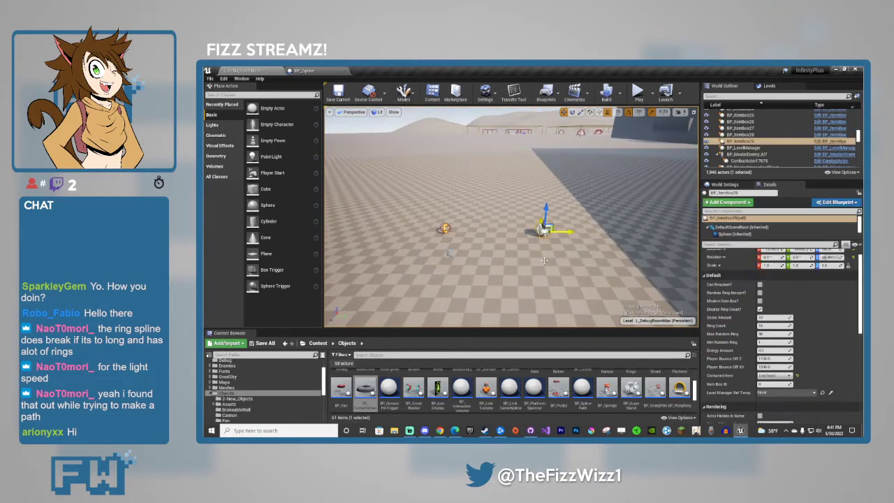
{"action": "key", "text": "Delete"}
Place a BreakableWall object on the checkered floor near the player start and scale it uniformly to 3.5.
{"action": "scroll", "coordinate": [608, 395], "scroll_direction": "down", "scroll_amount": 2}
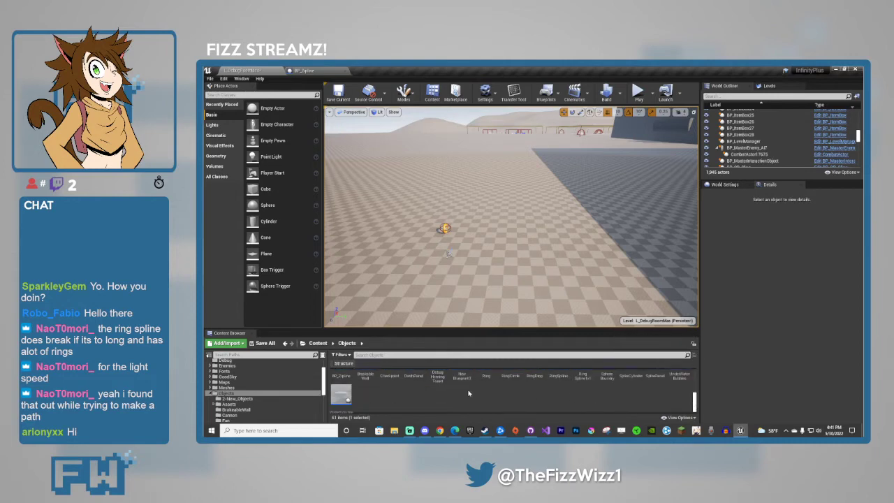
{"action": "left_click_drag", "start_coordinate": [363, 388], "coordinate": [500, 199]}
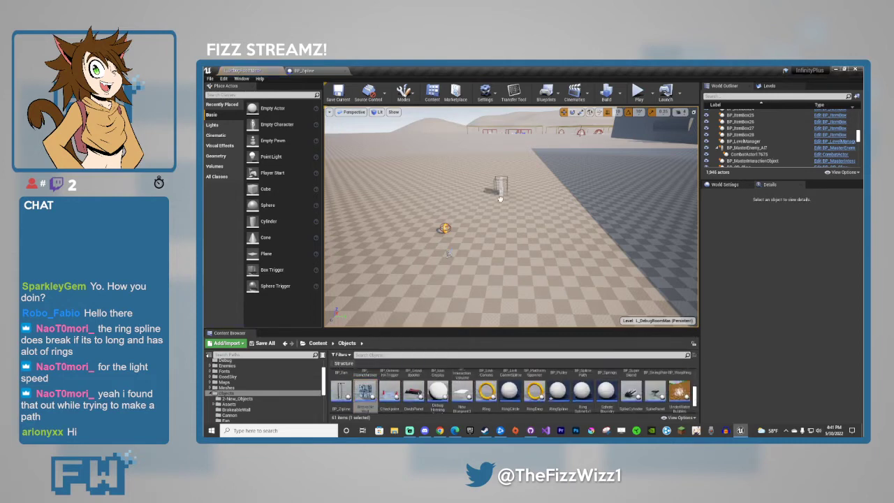
{"action": "left_click", "coordinate": [509, 187]}
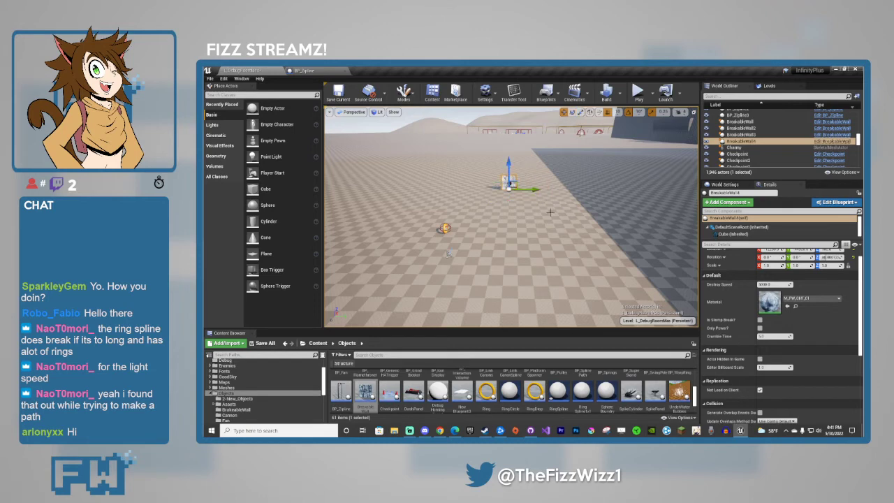
{"action": "key", "text": "f"}
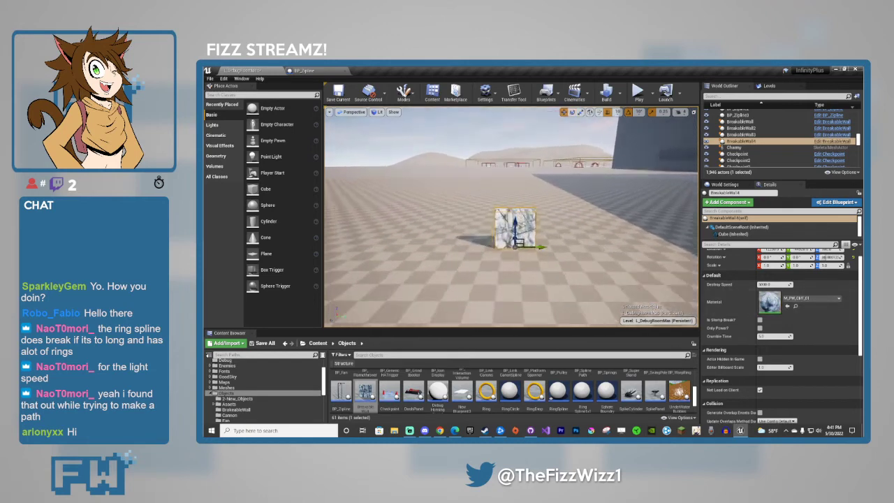
{"action": "right_click_drag", "start_coordinate": [546, 234], "coordinate": [537, 241]}
{"action": "key", "text": "r"}
{"action": "left_click_drag", "start_coordinate": [521, 252], "coordinate": [552, 224]}
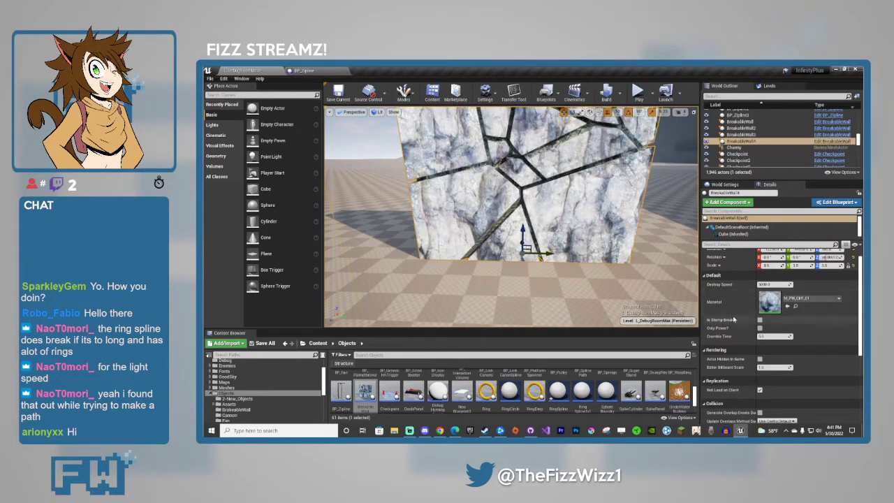
Review the breakable wall's properties and play-test the level with the wall in place, ending the session when done.
{"action": "scroll", "coordinate": [732, 297], "scroll_direction": "down", "scroll_amount": 3}
{"action": "scroll", "coordinate": [732, 294], "scroll_direction": "up", "scroll_amount": 4}
{"action": "key", "text": "s"}
{"action": "right_click_drag", "start_coordinate": [629, 273], "coordinate": [642, 296]}
{"action": "key", "text": "e"}
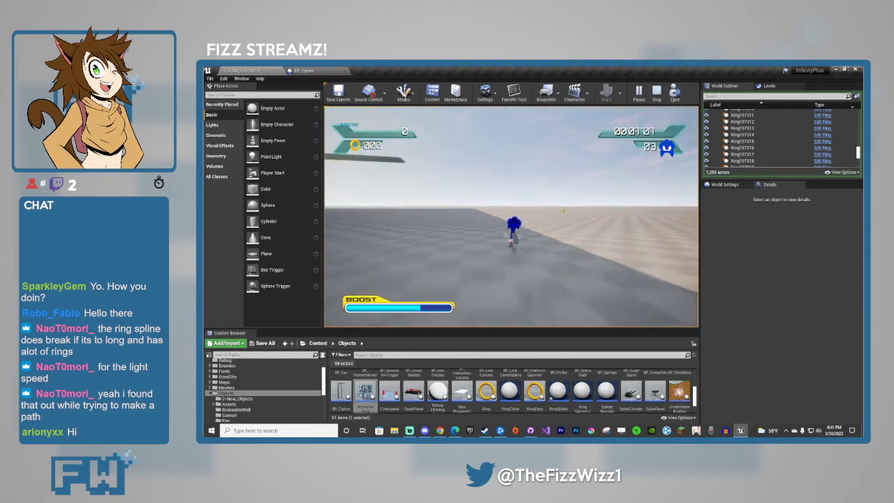
{"action": "key", "text": "Escape"}
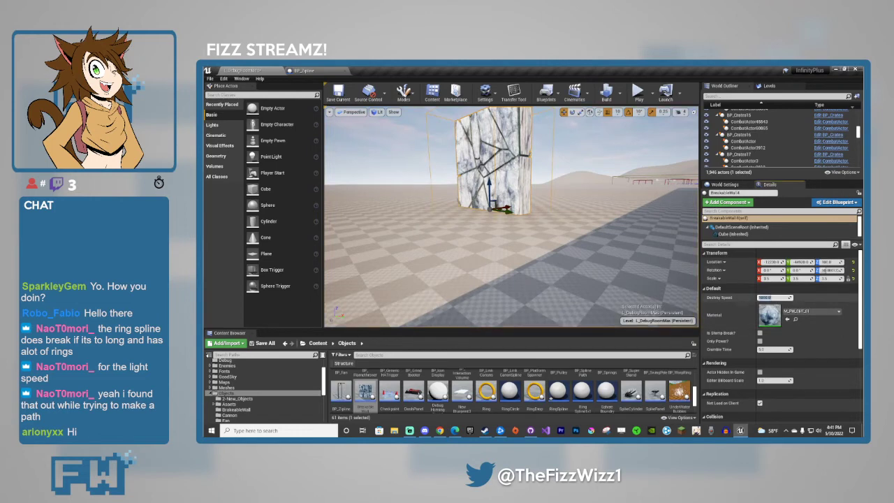
Set the breakable wall's Destroy Speed to 8000 and play-test running and boosting into it, ending the session when done.
{"action": "left_click", "coordinate": [772, 298]}
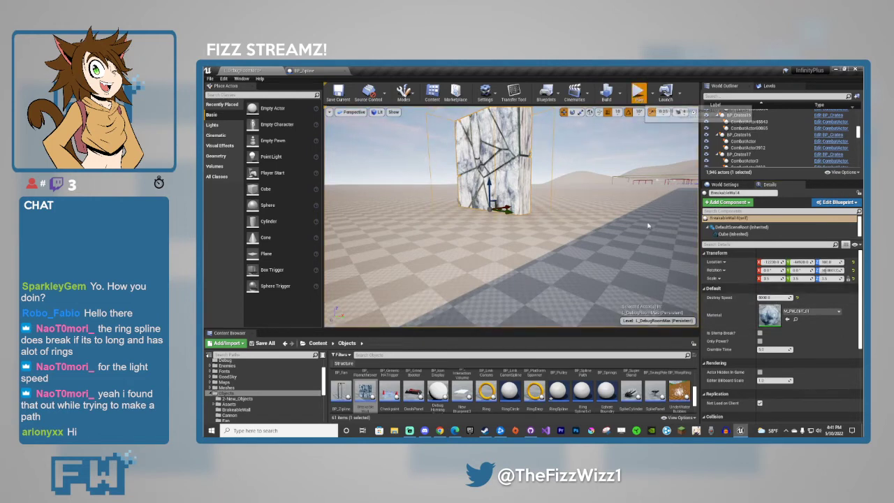
{"action": "left_click", "coordinate": [639, 93]}
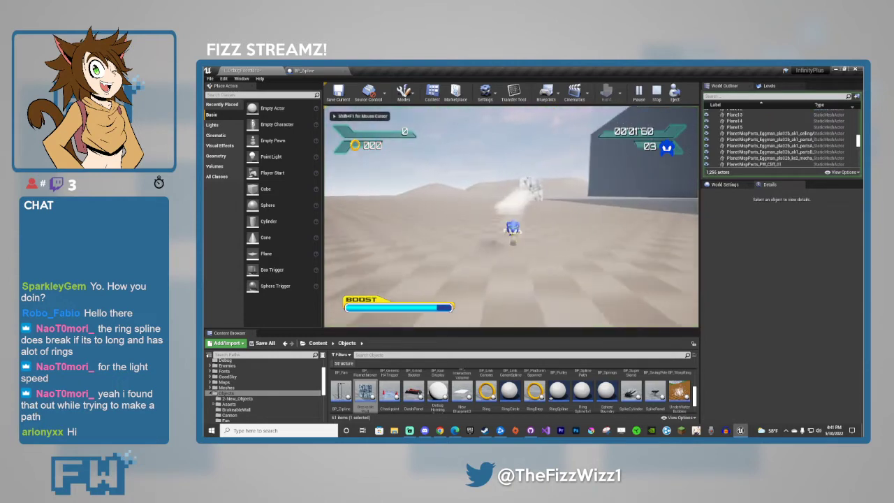
{"action": "key", "text": "w"}
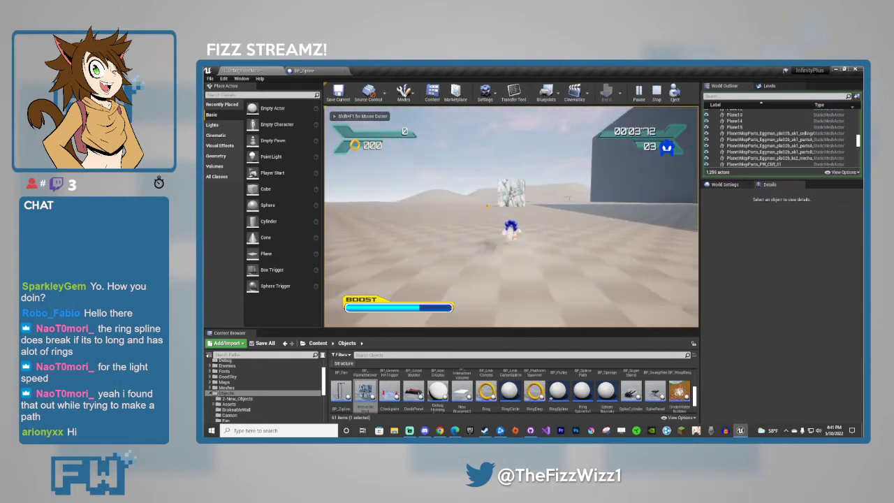
{"action": "key", "text": "s"}
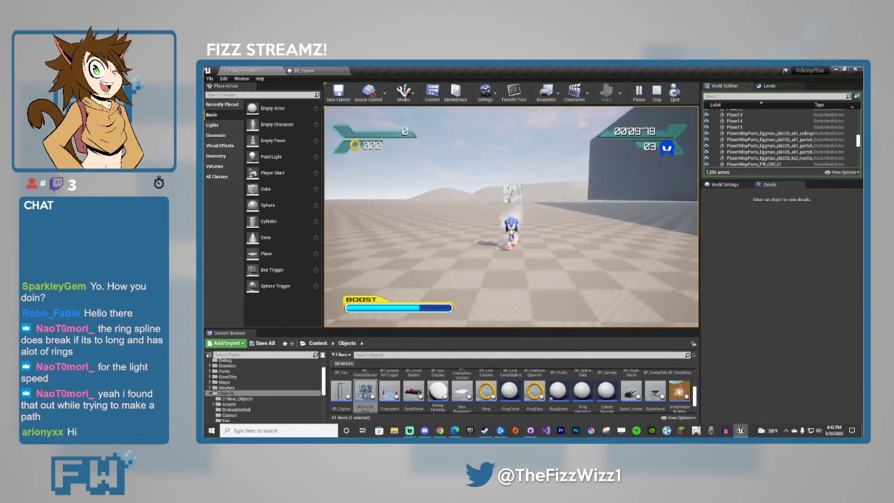
{"action": "key", "text": "shift"}
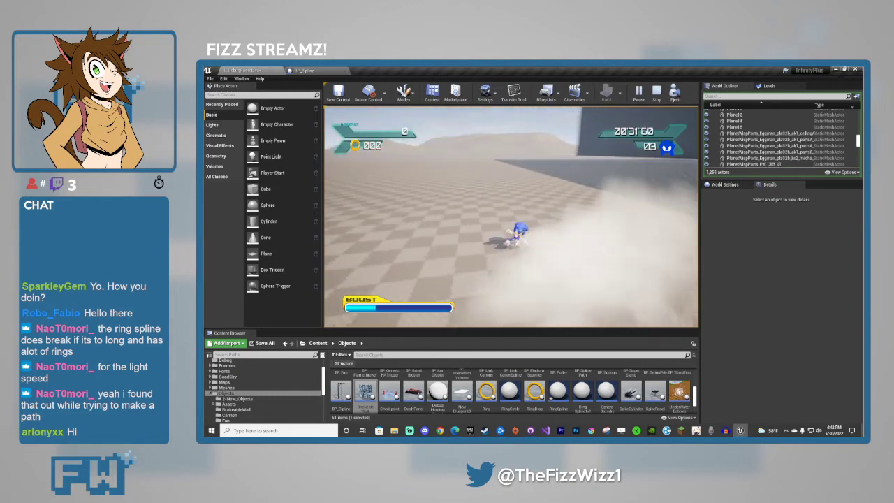
{"action": "key", "text": "Escape"}
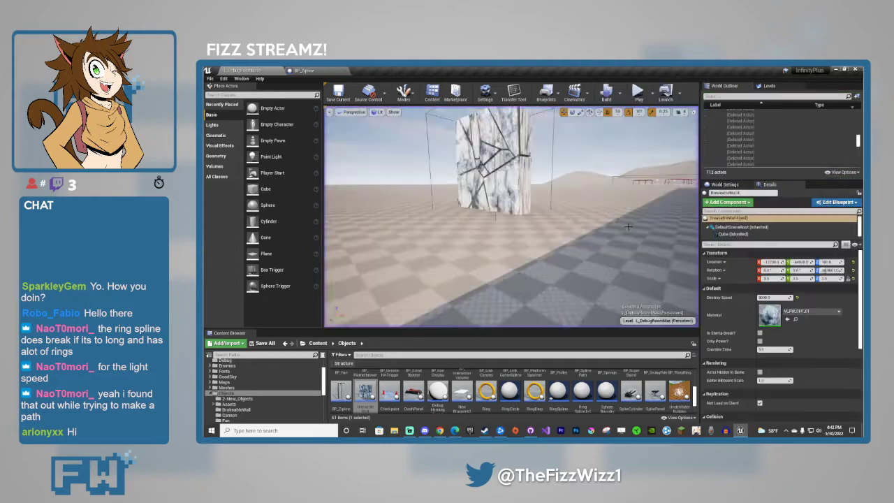
Raise the breakable wall above the floor and rotate it 90 degrees so that it lies flat.
{"action": "right_click_drag", "start_coordinate": [512, 217], "coordinate": [619, 239]}
{"action": "right_click_drag", "start_coordinate": [558, 230], "coordinate": [489, 245]}
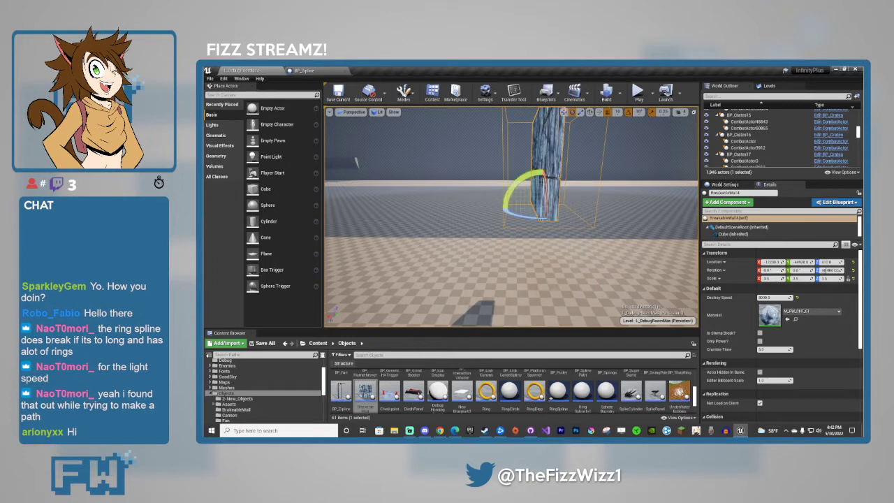
{"action": "left_click_drag", "start_coordinate": [534, 173], "coordinate": [524, 248]}
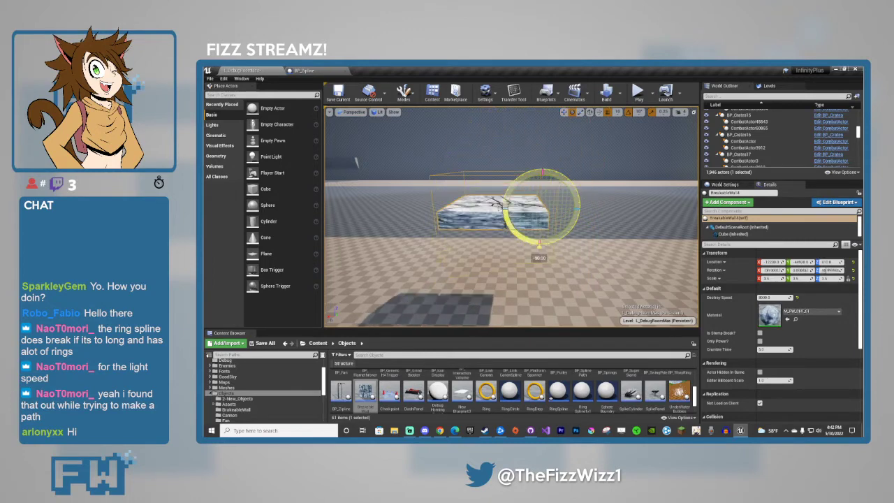
Enable Is Stomp Break on the raised breakable wall and play-test stomping through it from above, ending the session when done.
{"action": "left_click", "coordinate": [760, 334]}
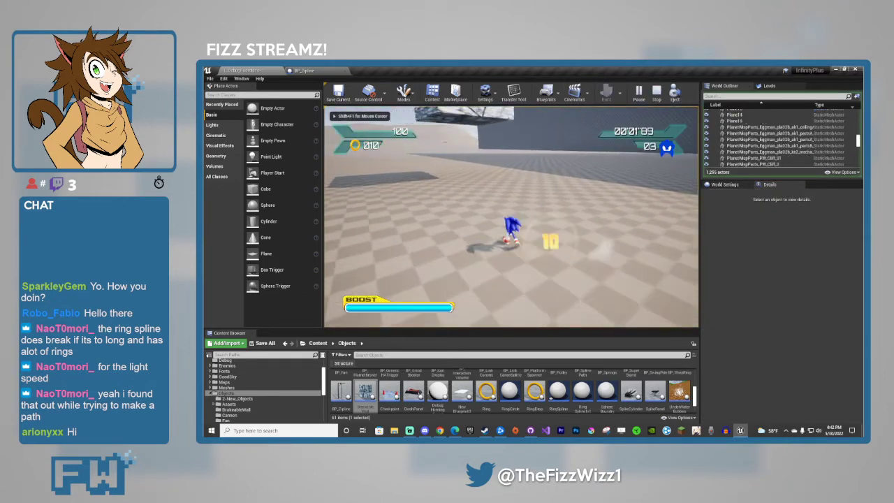
{"action": "key", "text": "space"}
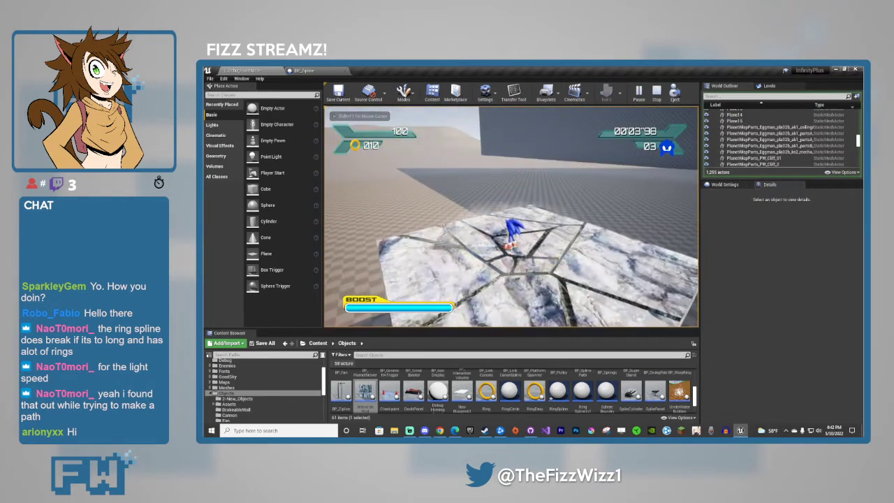
{"action": "key", "text": "space"}
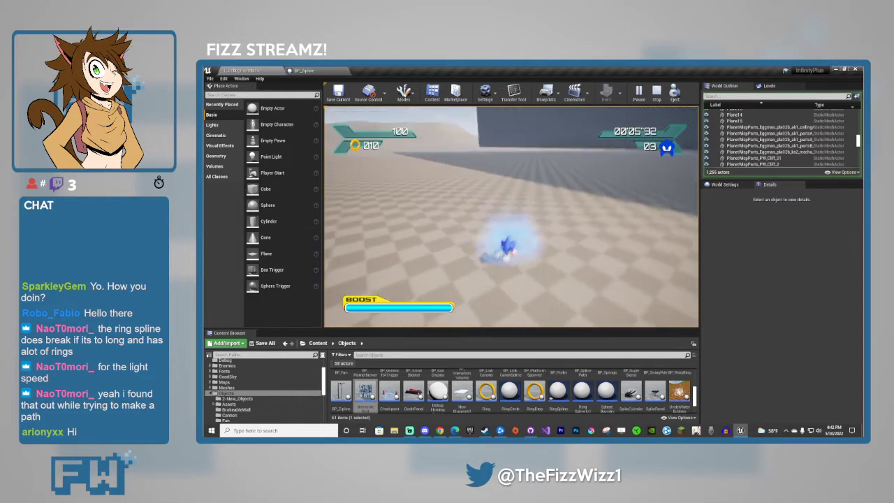
{"action": "key", "text": "w"}
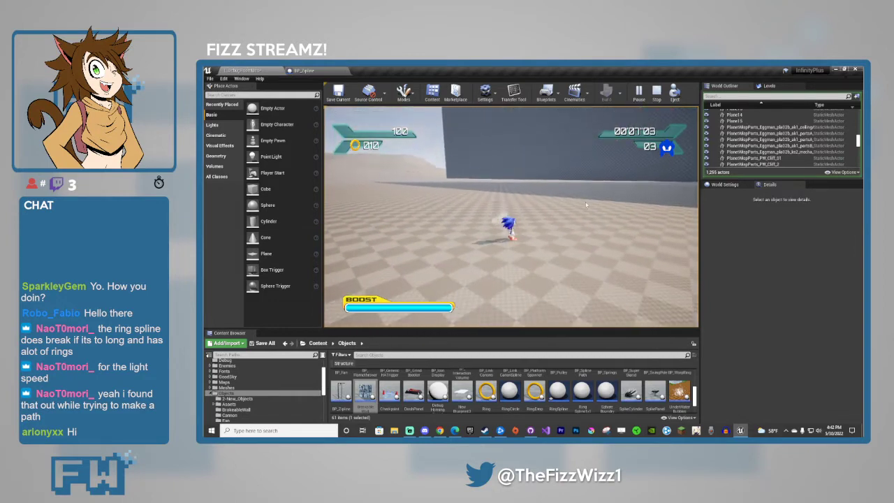
{"action": "key", "text": "Escape"}
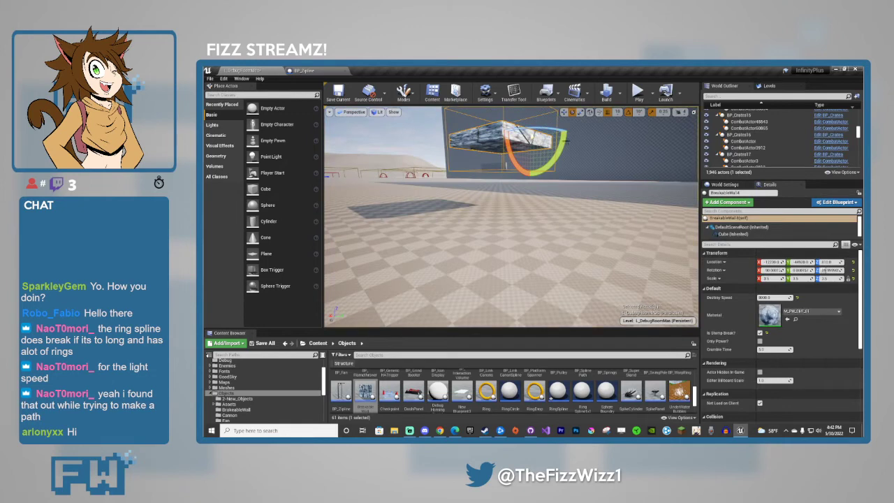
Rotate the breakable wall 90 degrees back upright, lower it to the floor, and play-test approaching it with another character.
{"action": "left_click_drag", "start_coordinate": [566, 140], "coordinate": [501, 142]}
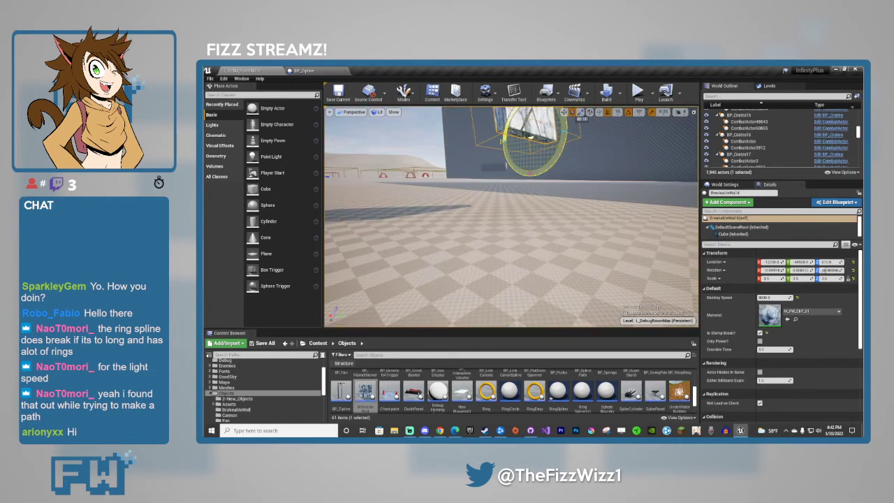
{"action": "key", "text": "w"}
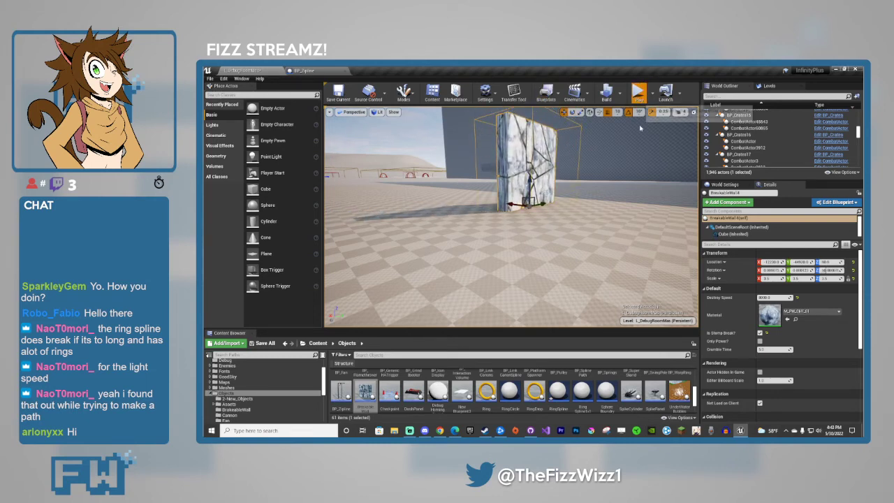
{"action": "left_click", "coordinate": [638, 92]}
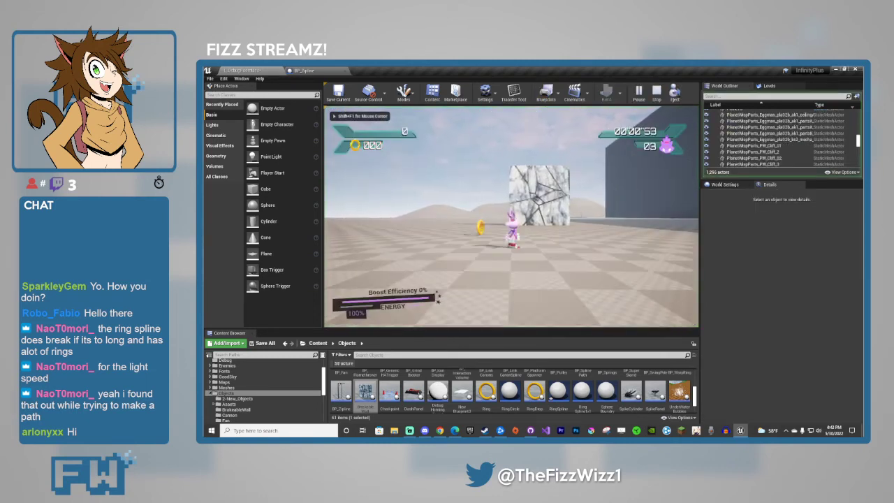
{"action": "key", "text": "w"}
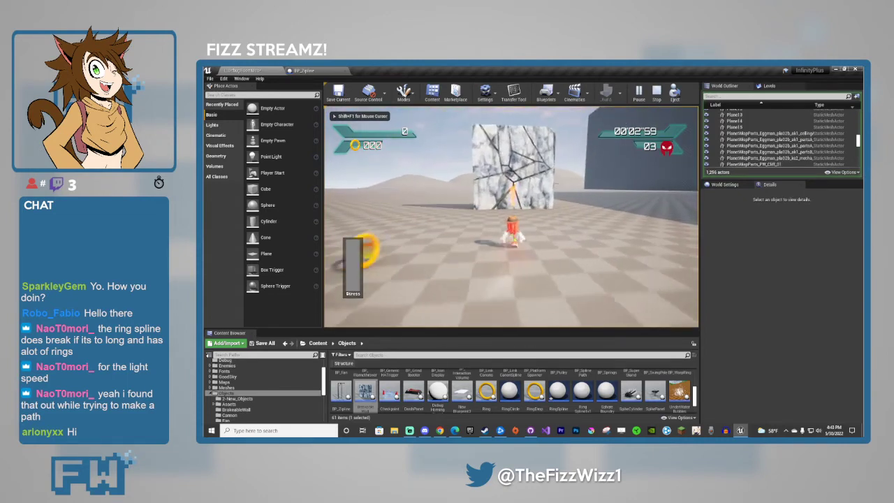
{"action": "key", "text": "Escape"}
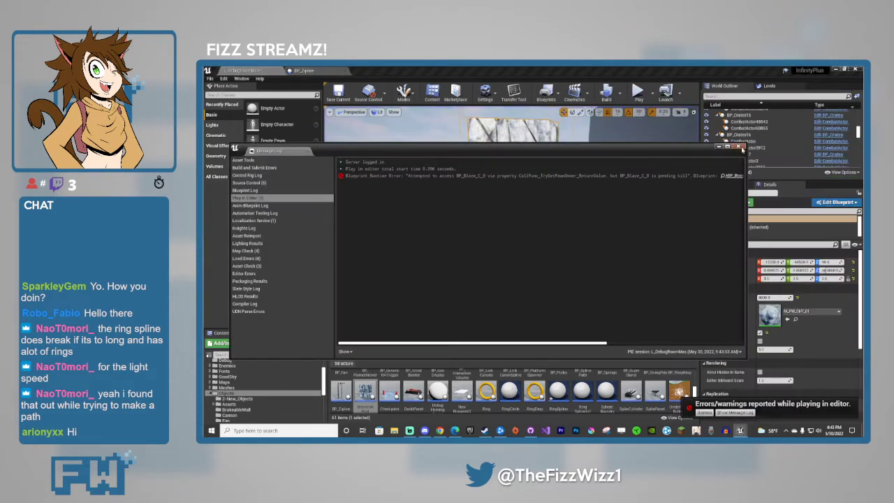
{"action": "left_click", "coordinate": [740, 148]}
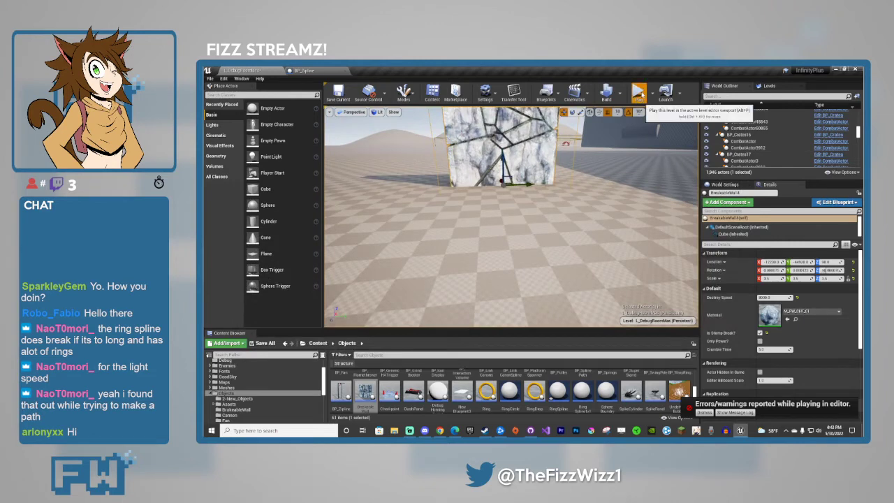
Play-test the upright wall again, switching from Sonic to the red-coated character in front of it, and end the session.
{"action": "left_click", "coordinate": [637, 93]}
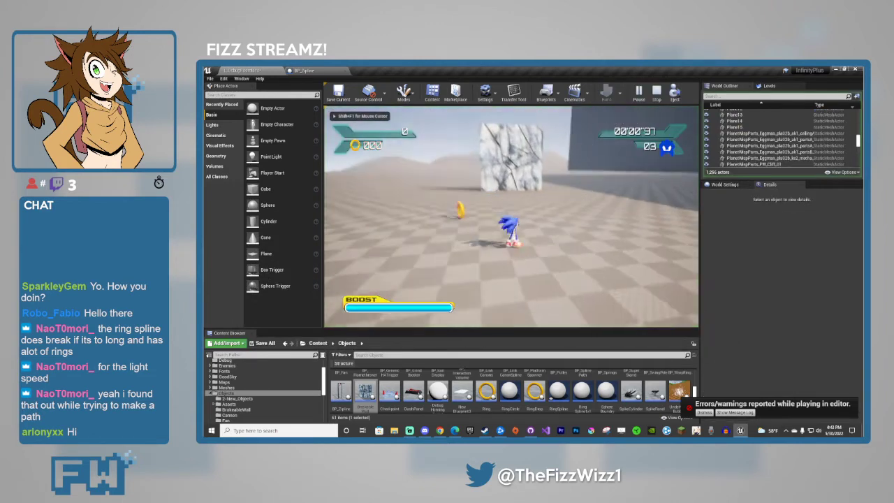
{"action": "key", "text": "w"}
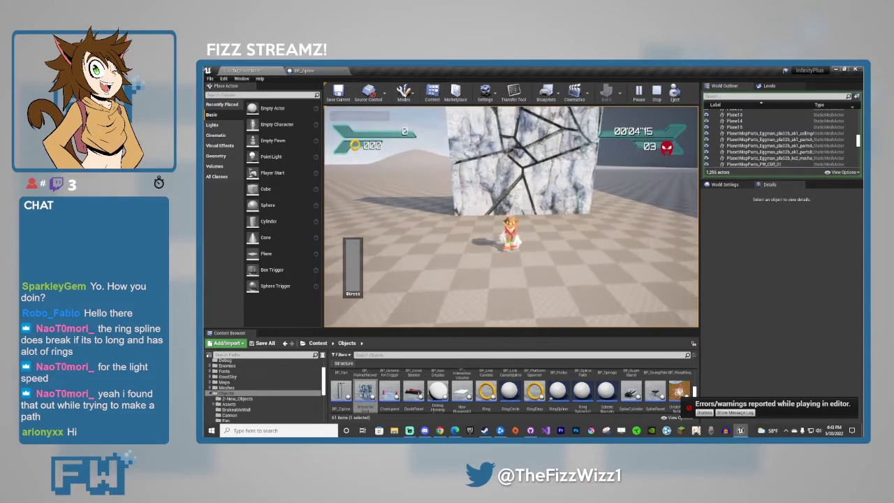
{"action": "key", "text": "Escape"}
{"action": "left_click", "coordinate": [738, 147]}
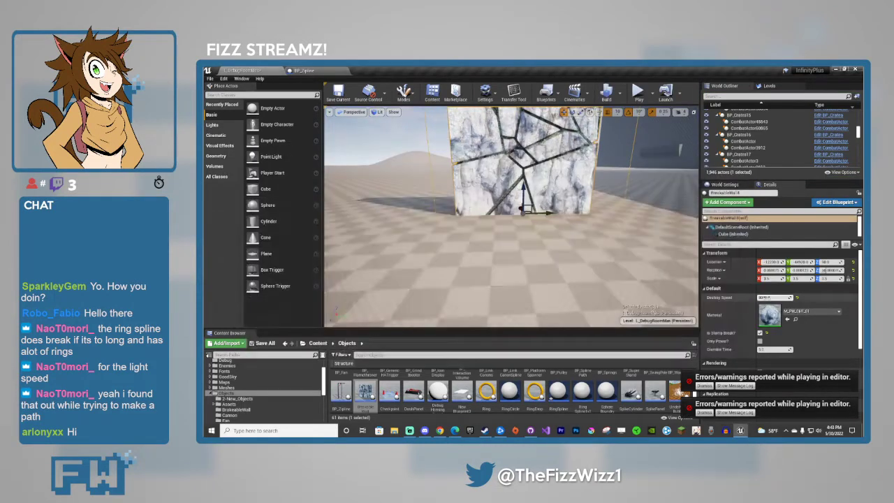
Enable Only Power on the breakable wall and play-test breaking it with the red-coated character, ending the session when done.
{"action": "left_click", "coordinate": [760, 342]}
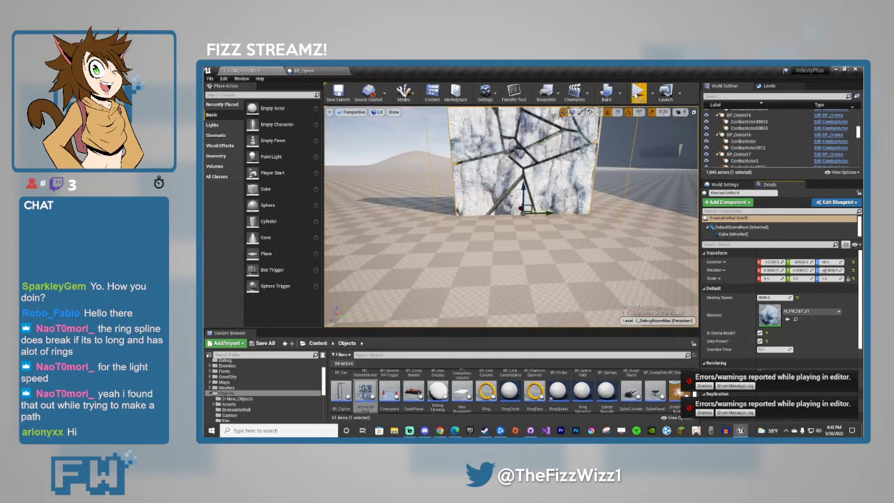
{"action": "left_click", "coordinate": [637, 93]}
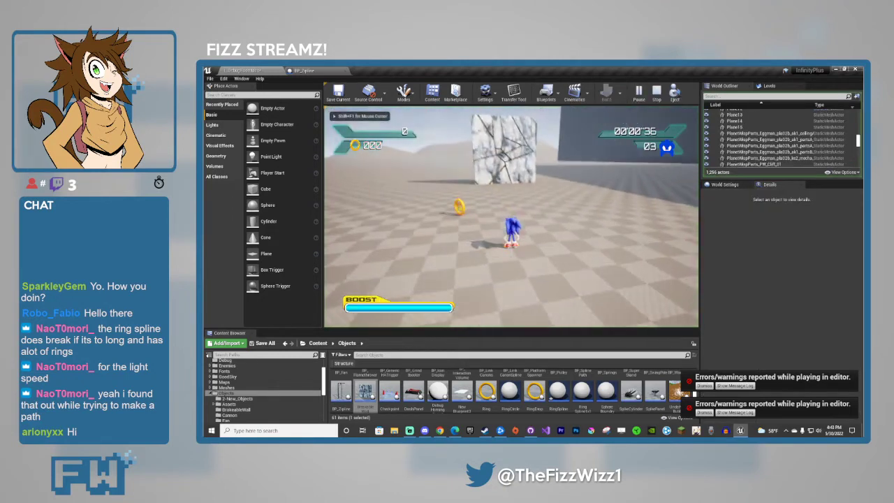
{"action": "key", "text": "w"}
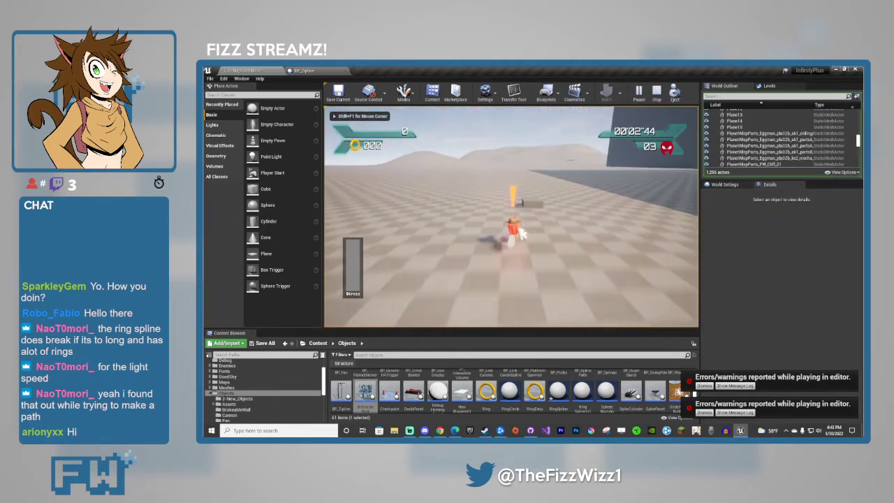
{"action": "key", "text": "Escape"}
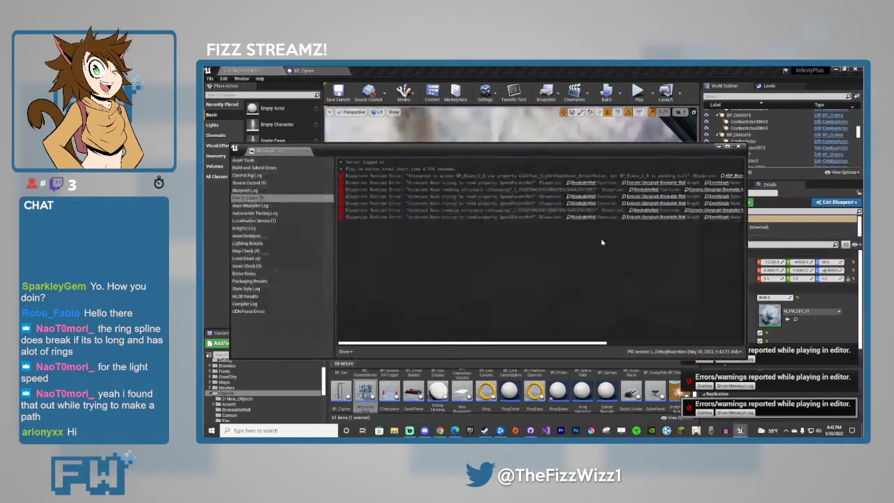
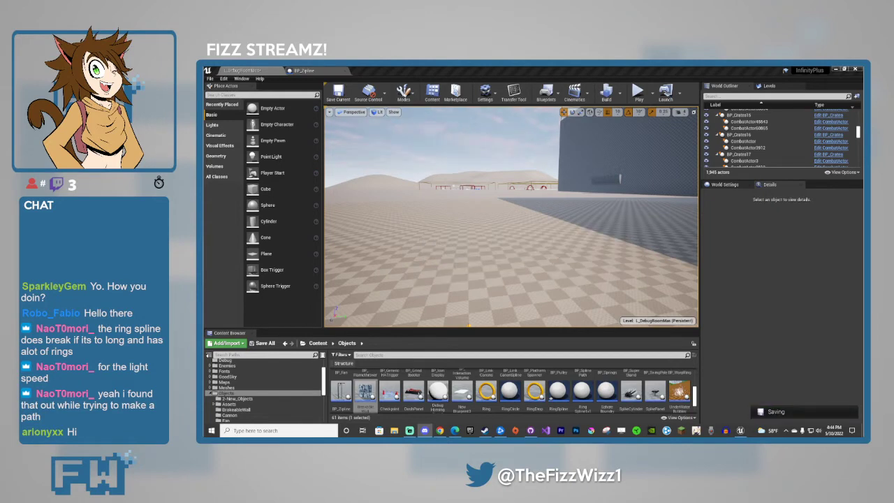
{"action": "key", "text": "alt+Tab"}
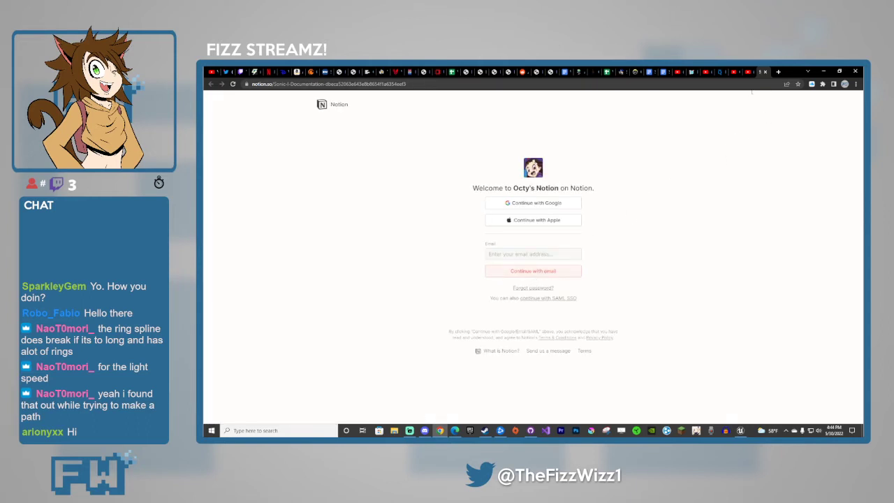
{"action": "left_click", "coordinate": [765, 71]}
{"action": "left_click", "coordinate": [218, 72]}
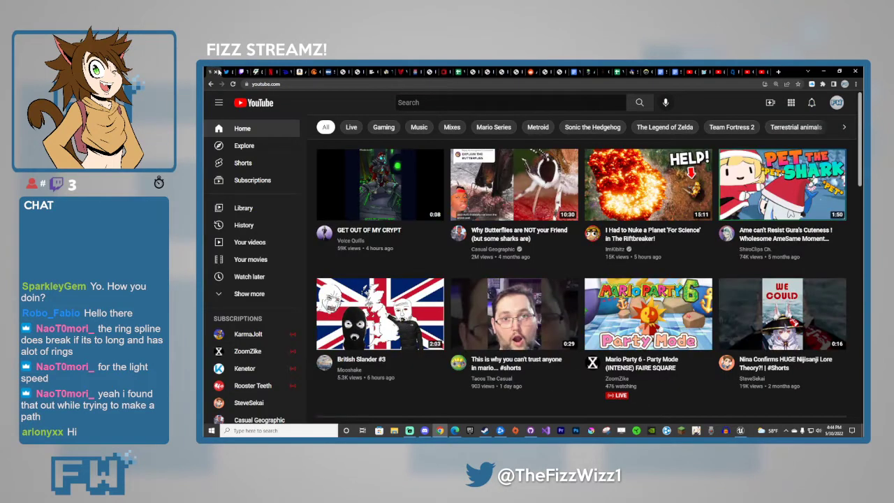
{"action": "left_click", "coordinate": [741, 430]}
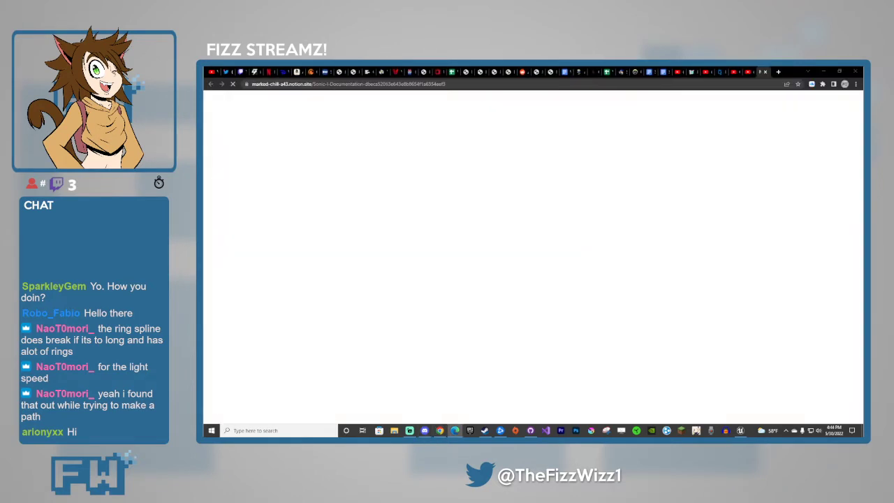
Review the sections of the Sonic I+ Documentation page in the browser and switch back to Unreal Editor.
{"action": "scroll", "coordinate": [373, 315], "scroll_direction": "down", "scroll_amount": 3}
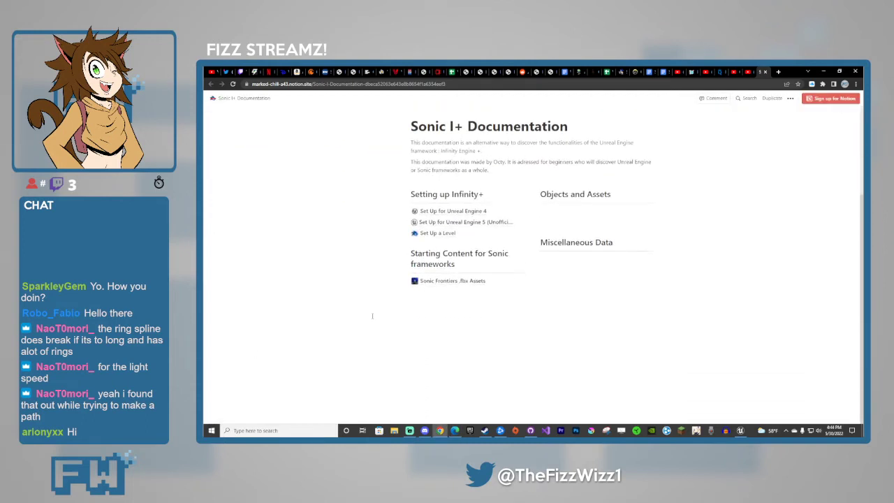
{"action": "scroll", "coordinate": [372, 316], "scroll_direction": "up", "scroll_amount": 3}
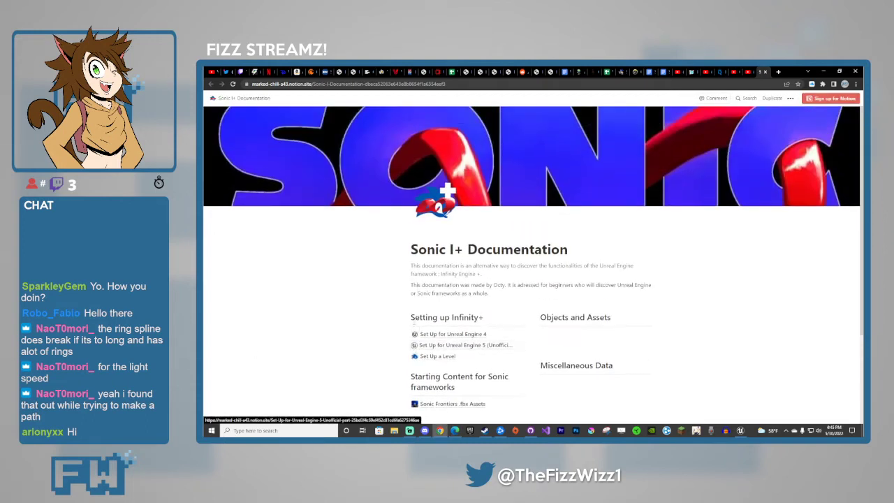
{"action": "scroll", "coordinate": [402, 312], "scroll_direction": "down", "scroll_amount": 1}
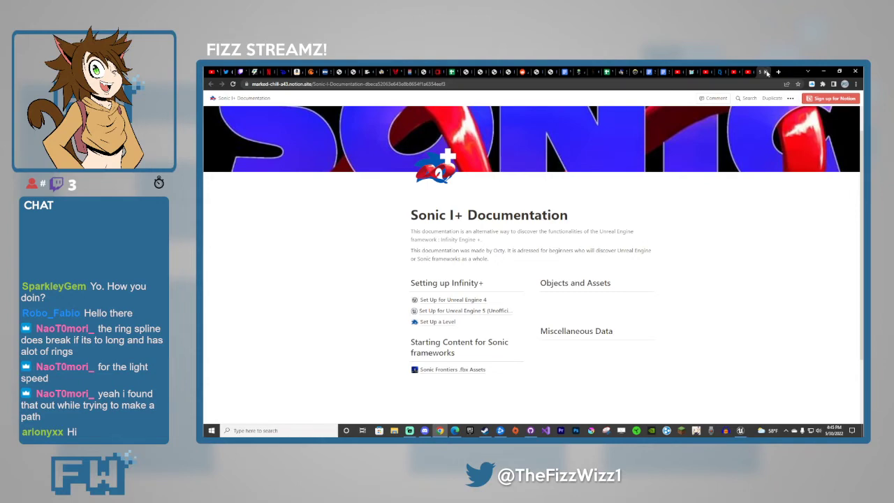
{"action": "left_click", "coordinate": [741, 431]}
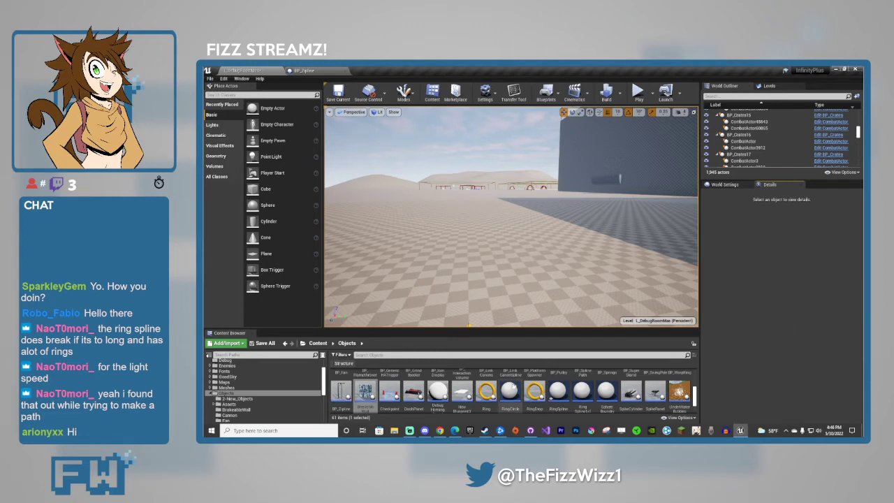
Browse the assets and subfolders of the Objects folder and close the BP_Zipline blueprint.
{"action": "scroll", "coordinate": [515, 403], "scroll_direction": "down", "scroll_amount": 2}
{"action": "left_click", "coordinate": [533, 406]}
{"action": "scroll", "coordinate": [486, 406], "scroll_direction": "up", "scroll_amount": 2}
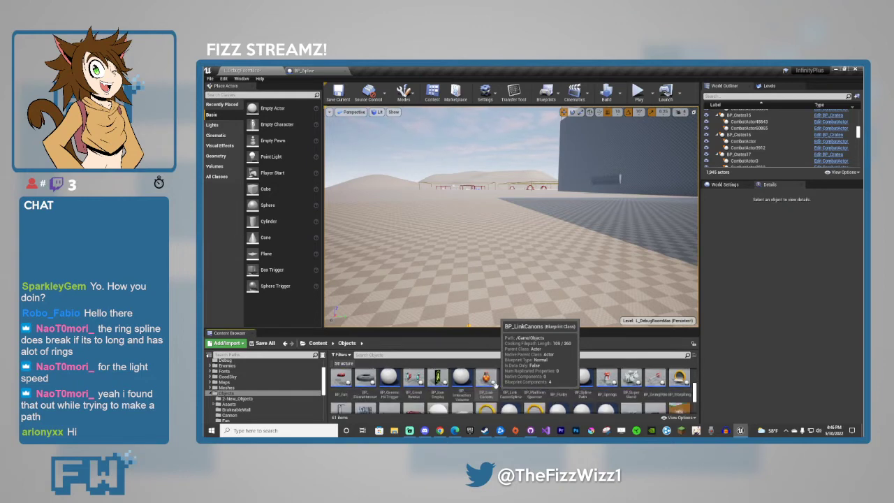
{"action": "scroll", "coordinate": [495, 383], "scroll_direction": "up", "scroll_amount": 3}
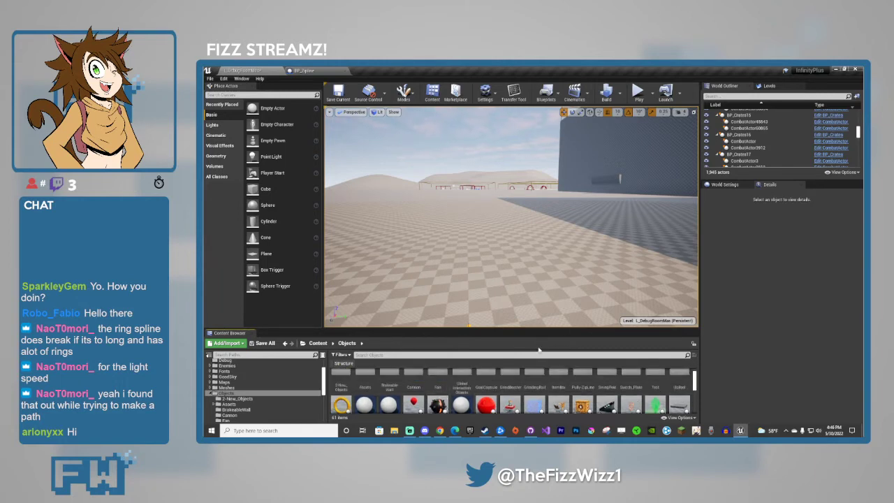
{"action": "scroll", "coordinate": [447, 398], "scroll_direction": "up", "scroll_amount": 2}
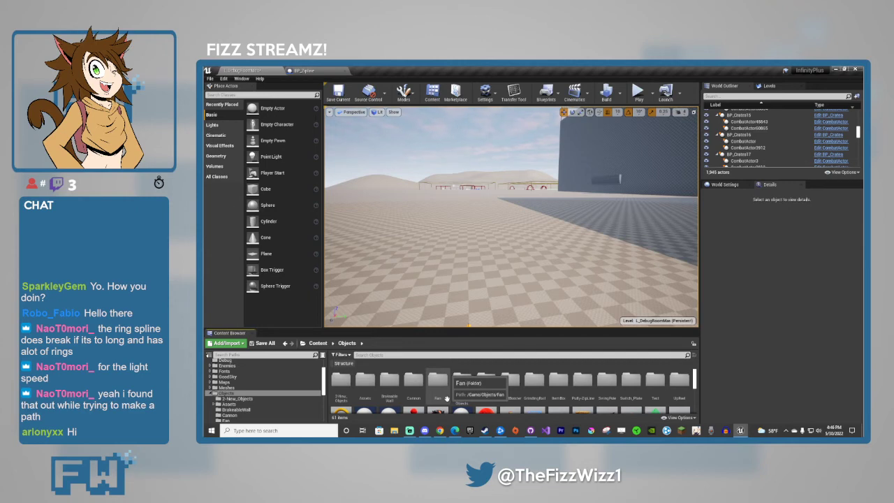
{"action": "left_click", "coordinate": [347, 70]}
{"action": "left_click", "coordinate": [489, 140]}
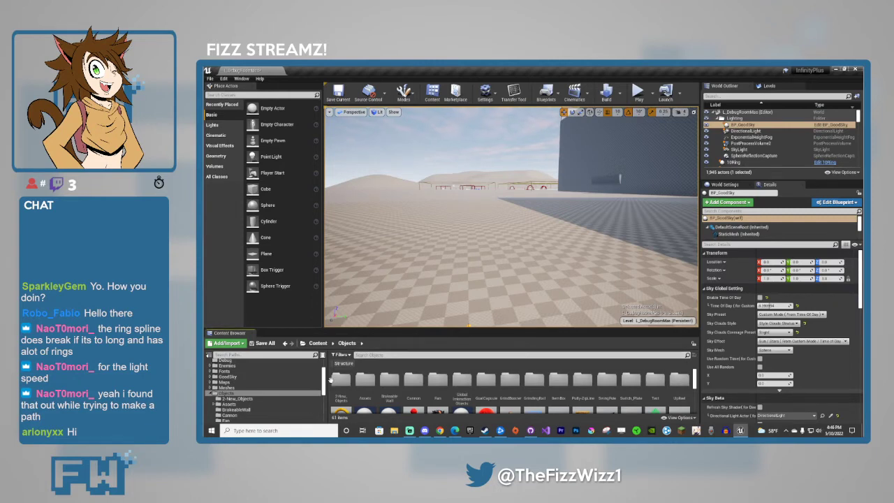
Look through the blueprints in the 2-New_Objects folder and return to the Objects folder.
{"action": "double_click", "coordinate": [341, 381]}
{"action": "scroll", "coordinate": [512, 394], "scroll_direction": "down", "scroll_amount": 1}
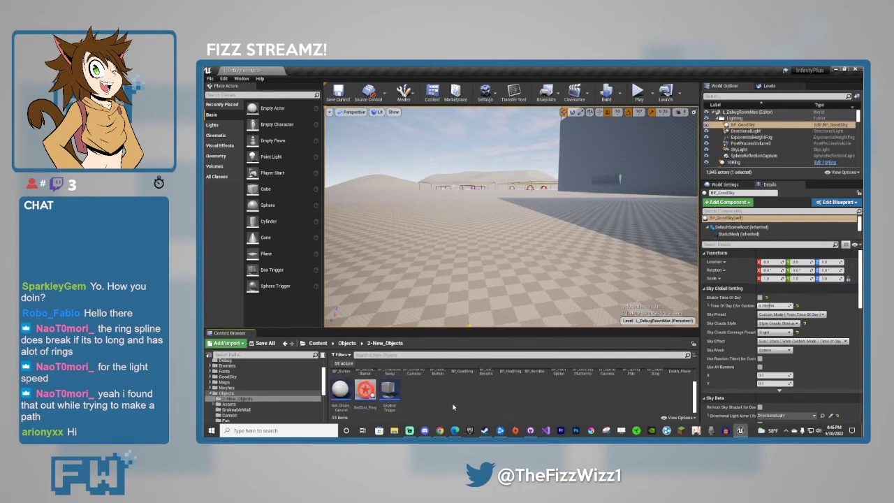
{"action": "scroll", "coordinate": [453, 407], "scroll_direction": "up", "scroll_amount": 1}
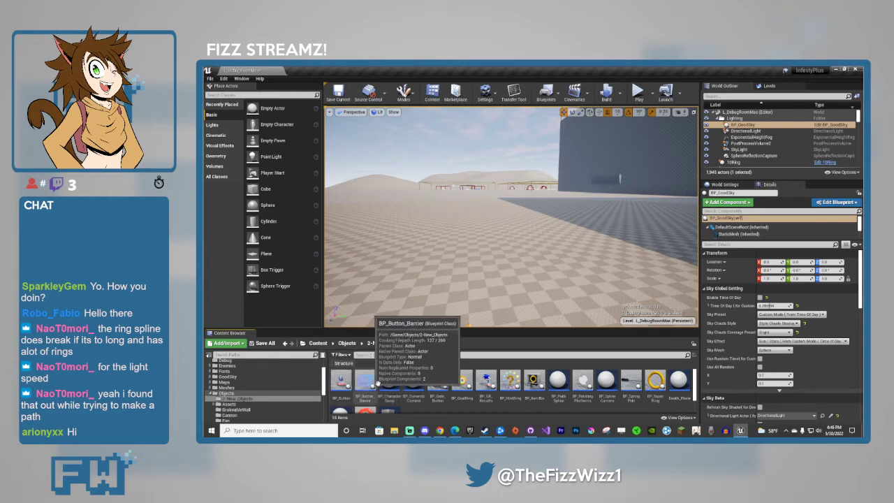
{"action": "scroll", "coordinate": [505, 402], "scroll_direction": "down", "scroll_amount": 2}
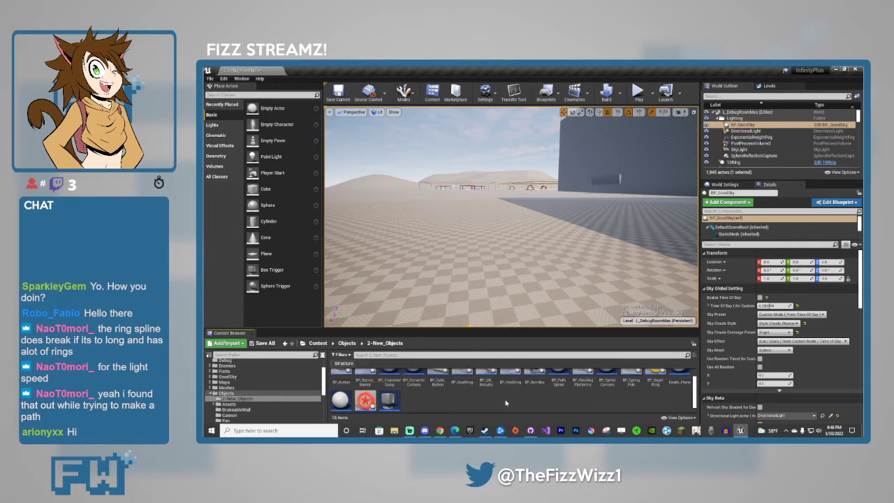
{"action": "scroll", "coordinate": [505, 402], "scroll_direction": "up", "scroll_amount": 2}
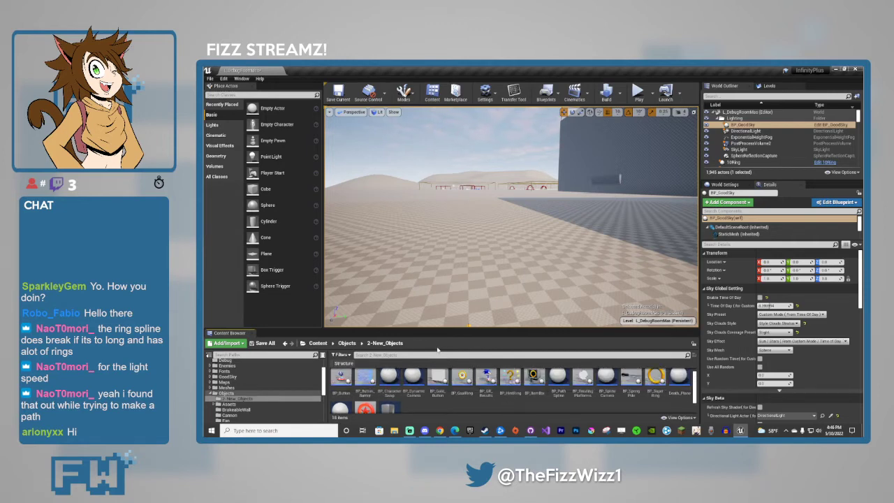
{"action": "left_click", "coordinate": [286, 343]}
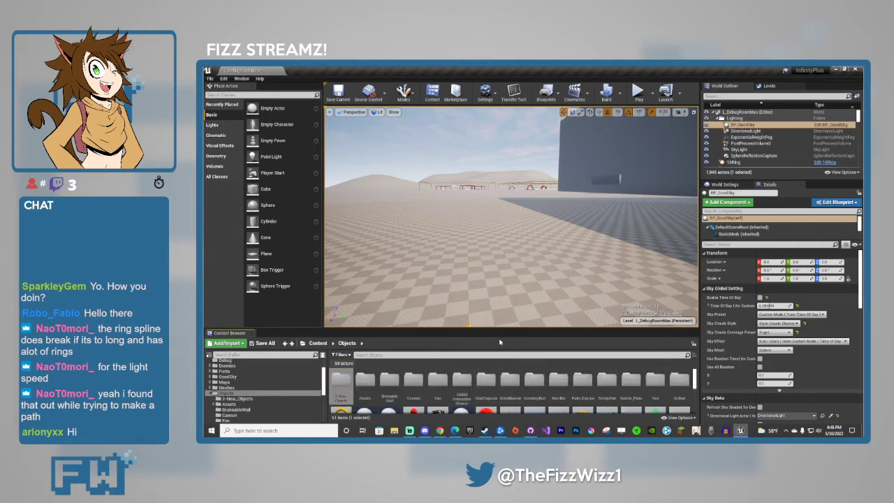
Open the GrindingRail folder in Objects and place a GrindRail actor on the checkered floor of the level.
{"action": "scroll", "coordinate": [504, 398], "scroll_direction": "up", "scroll_amount": 1}
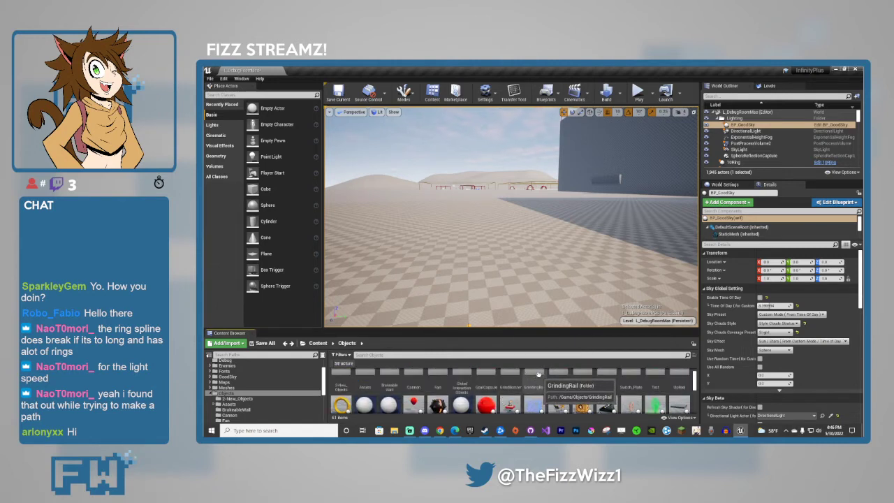
{"action": "double_click", "coordinate": [539, 378]}
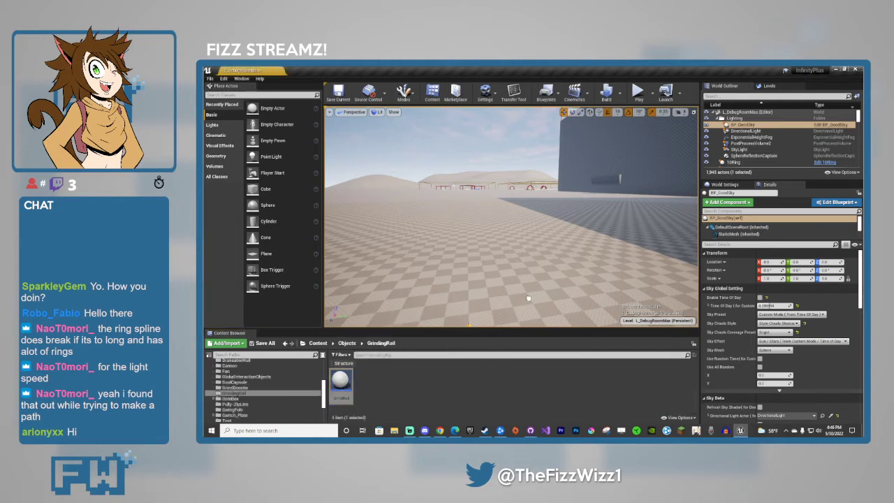
{"action": "left_click_drag", "start_coordinate": [340, 380], "coordinate": [545, 201]}
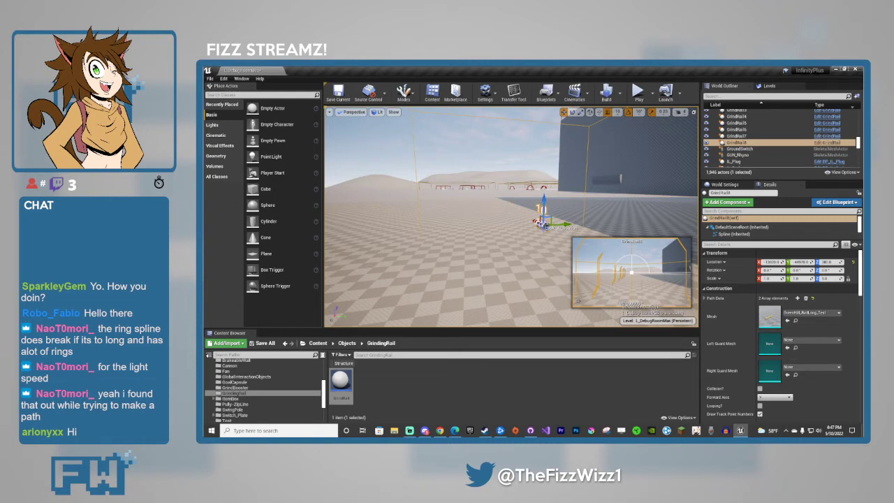
{"action": "key", "text": "alt+Tab"}
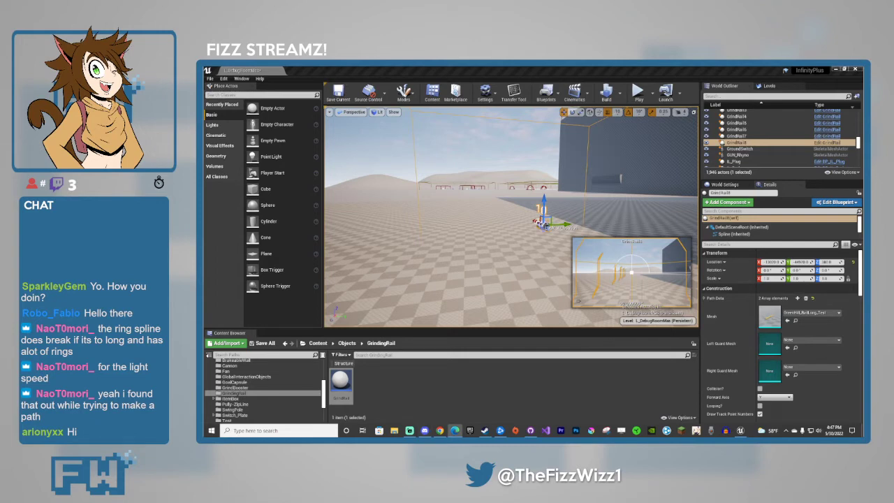
{"action": "left_click", "coordinate": [499, 396]}
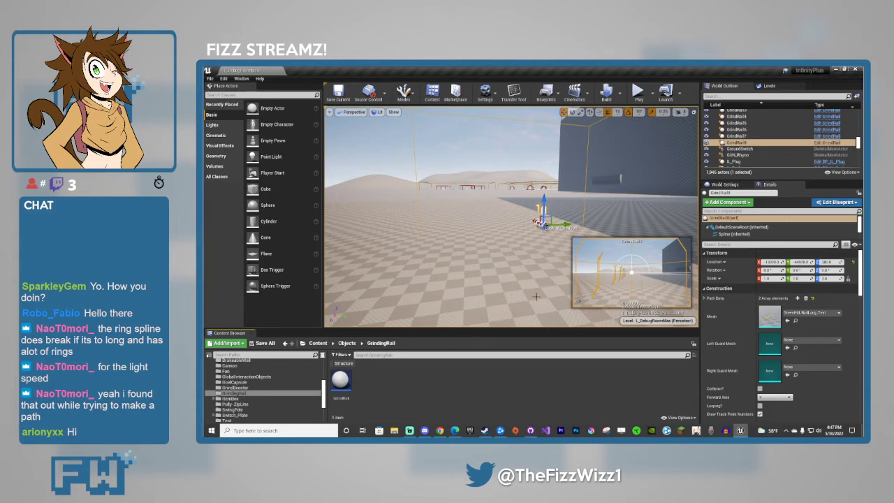
Inspect the placed grind rail and its spline points from both ends and from the side.
{"action": "right_click_drag", "start_coordinate": [543, 290], "coordinate": [656, 314]}
{"action": "key", "text": "w"}
{"action": "key", "text": "a"}
{"action": "left_click", "coordinate": [543, 234]}
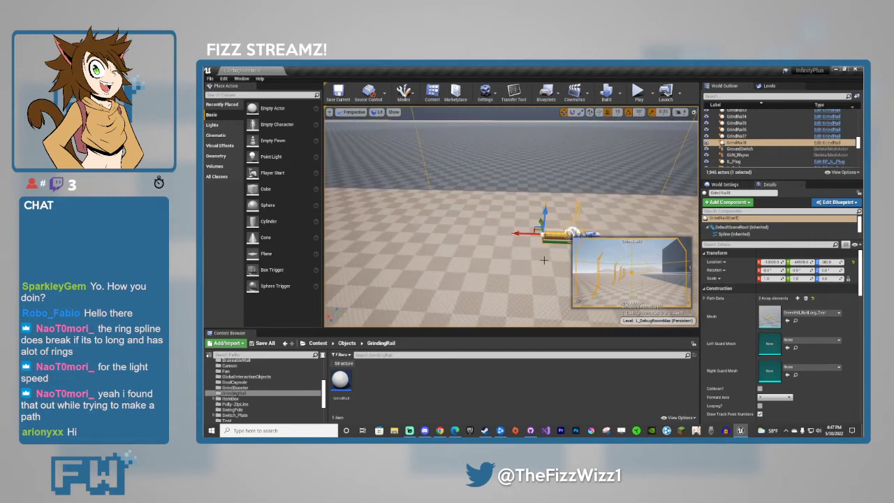
{"action": "key", "text": "s"}
{"action": "mouse_move", "coordinate": [544, 262]}
{"action": "right_mouse_down"}
{"action": "mouse_move", "coordinate": [544, 253]}
{"action": "mouse_move", "coordinate": [526, 257]}
{"action": "right_mouse_up"}
{"action": "key", "text": "w"}
{"action": "mouse_move", "coordinate": [525, 193]}
{"action": "right_mouse_down"}
{"action": "mouse_move", "coordinate": [559, 193]}
{"action": "mouse_move", "coordinate": [537, 194]}
{"action": "mouse_move", "coordinate": [536, 181]}
{"action": "mouse_move", "coordinate": [536, 204]}
{"action": "right_mouse_up"}
{"action": "key", "text": "a"}
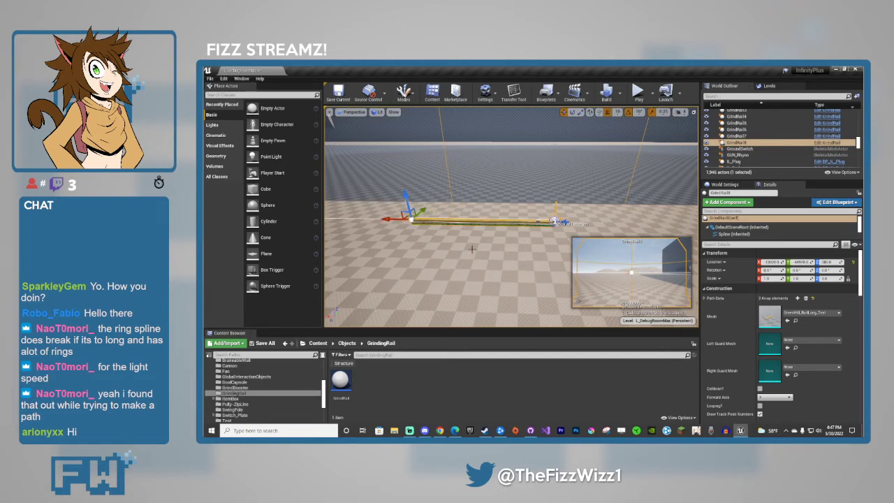
{"action": "right_click_drag", "start_coordinate": [473, 249], "coordinate": [418, 293]}
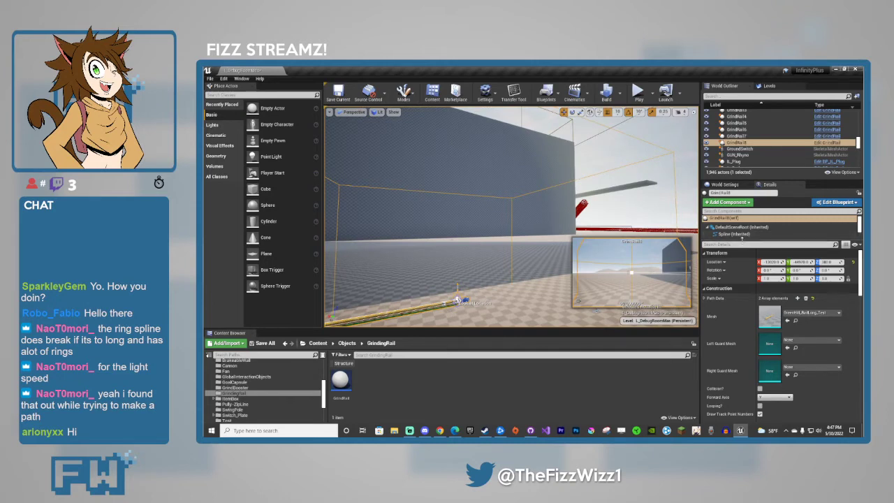
Select the grind rail's CamSpline component and move it off the rail's start point.
{"action": "left_click", "coordinate": [458, 300]}
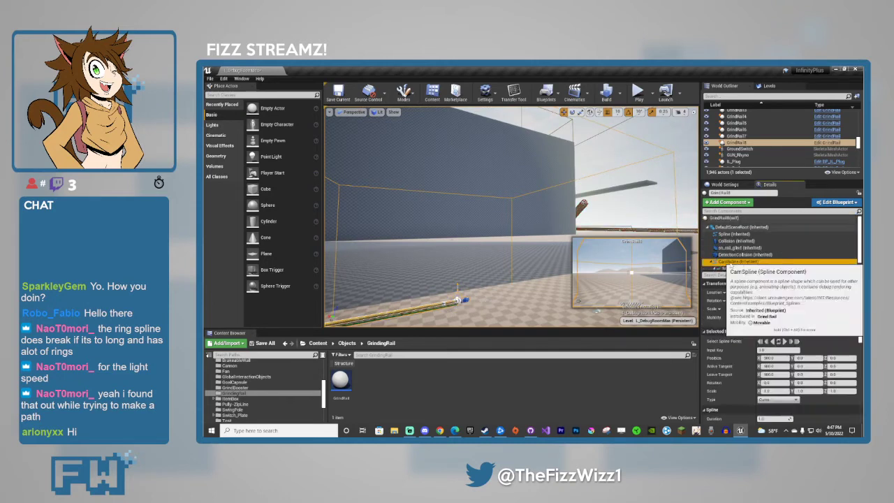
{"action": "right_click_drag", "start_coordinate": [516, 288], "coordinate": [459, 325]}
{"action": "left_click", "coordinate": [506, 251]}
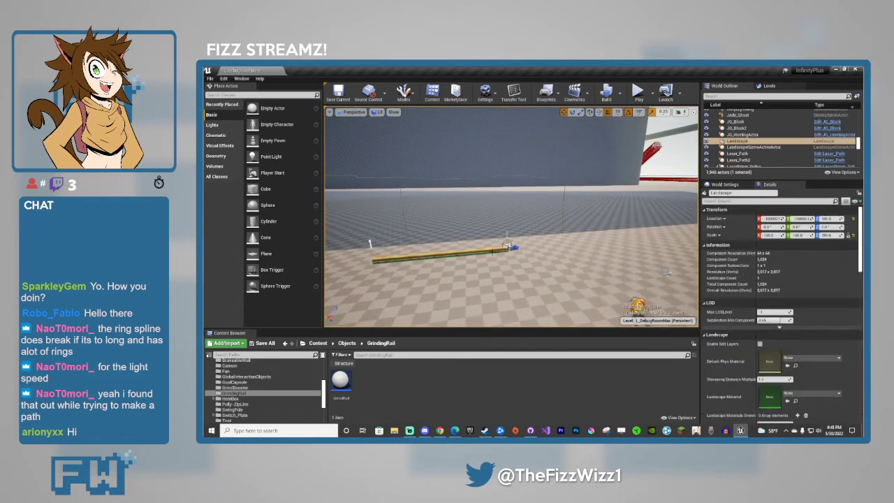
{"action": "left_click", "coordinate": [493, 251]}
{"action": "left_click", "coordinate": [748, 262]}
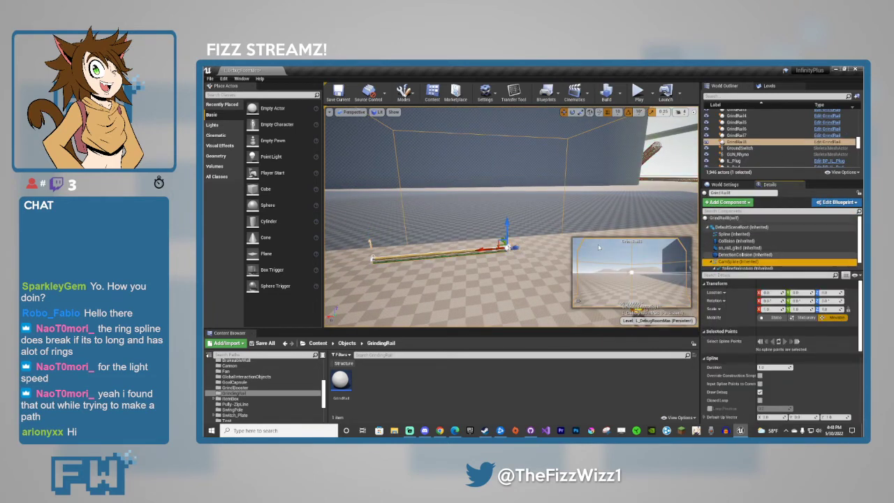
{"action": "left_click_drag", "start_coordinate": [506, 231], "coordinate": [527, 265]}
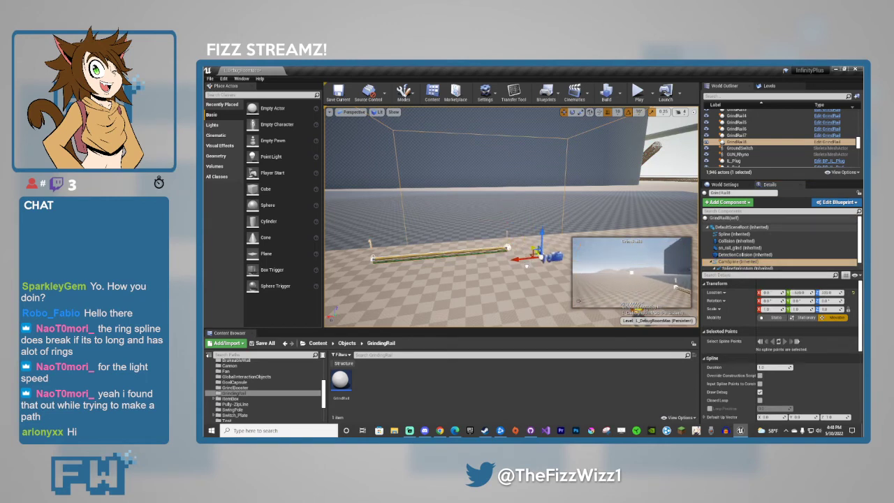
Raise the whole grind rail high above the floor and show the viewport in full screen.
{"action": "right_click_drag", "start_coordinate": [619, 154], "coordinate": [664, 142]}
{"action": "left_click", "coordinate": [565, 210]}
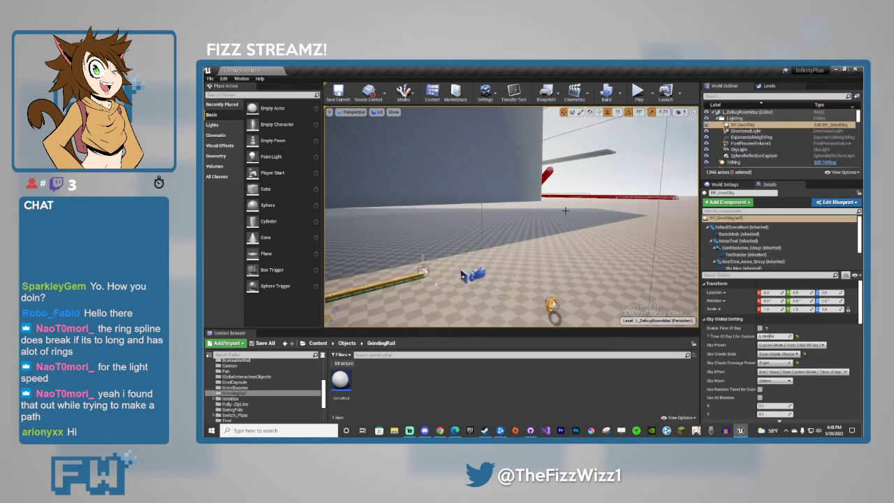
{"action": "mouse_move", "coordinate": [565, 210]}
{"action": "right_mouse_down"}
{"action": "mouse_move", "coordinate": [516, 234]}
{"action": "mouse_move", "coordinate": [501, 231]}
{"action": "mouse_move", "coordinate": [523, 238]}
{"action": "mouse_move", "coordinate": [521, 211]}
{"action": "mouse_move", "coordinate": [571, 204]}
{"action": "mouse_move", "coordinate": [567, 192]}
{"action": "right_mouse_up"}
{"action": "key", "text": "w"}
{"action": "key", "text": "s"}
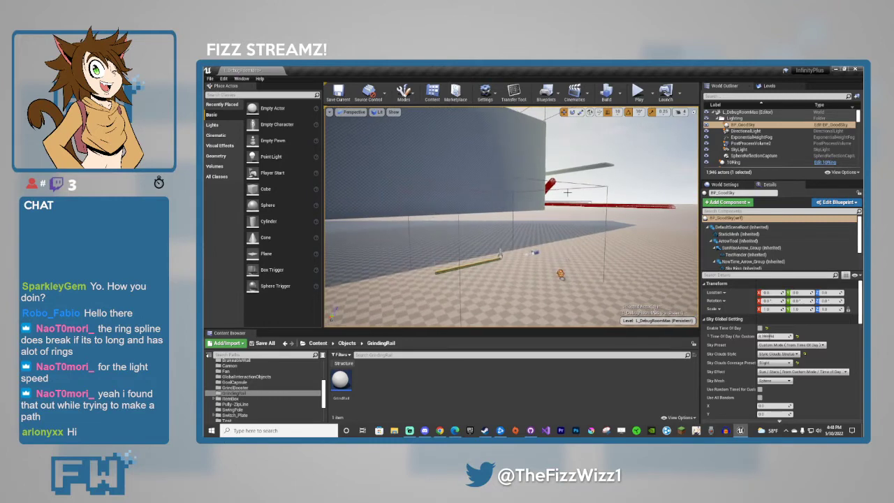
{"action": "left_click", "coordinate": [562, 209]}
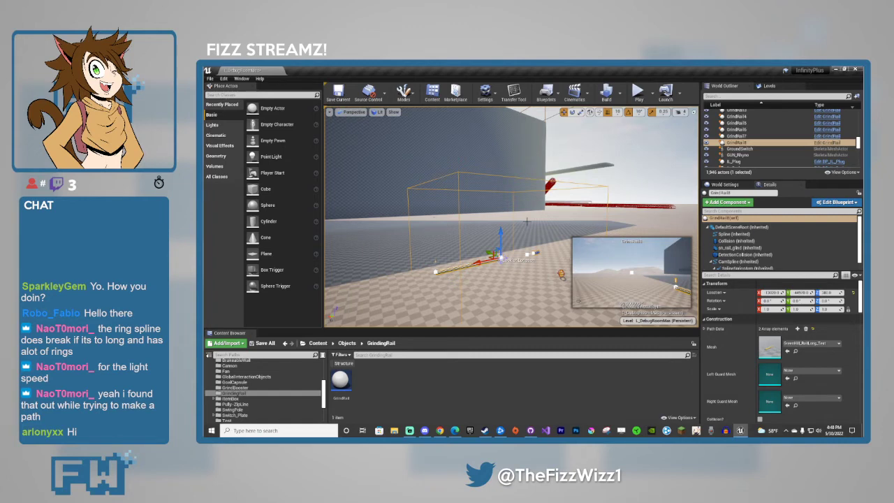
{"action": "right_click_drag", "start_coordinate": [521, 212], "coordinate": [526, 204]}
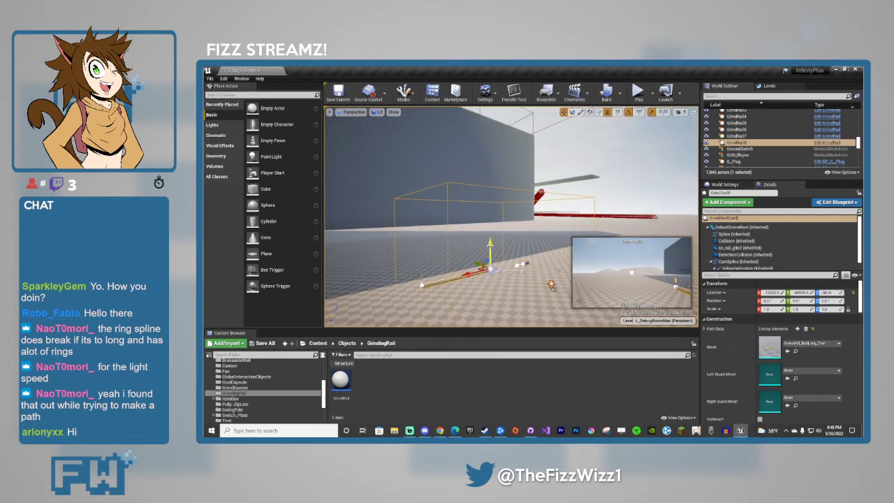
{"action": "left_click_drag", "start_coordinate": [491, 245], "coordinate": [490, 168]}
{"action": "mouse_move", "coordinate": [491, 168]}
{"action": "right_mouse_down"}
{"action": "mouse_move", "coordinate": [478, 159]}
{"action": "mouse_move", "coordinate": [496, 173]}
{"action": "right_mouse_up"}
{"action": "key", "text": "F11"}
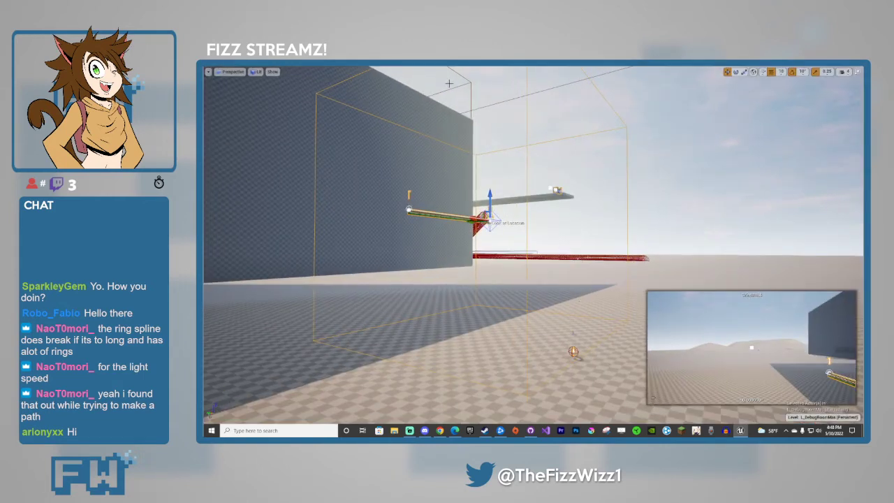
Lengthen the grind rail to nearly three times its length by moving its end spline point outward along the rail.
{"action": "right_click_drag", "start_coordinate": [471, 304], "coordinate": [519, 313]}
{"action": "key", "text": "d"}
{"action": "key", "text": "d"}
{"action": "key", "text": "s"}
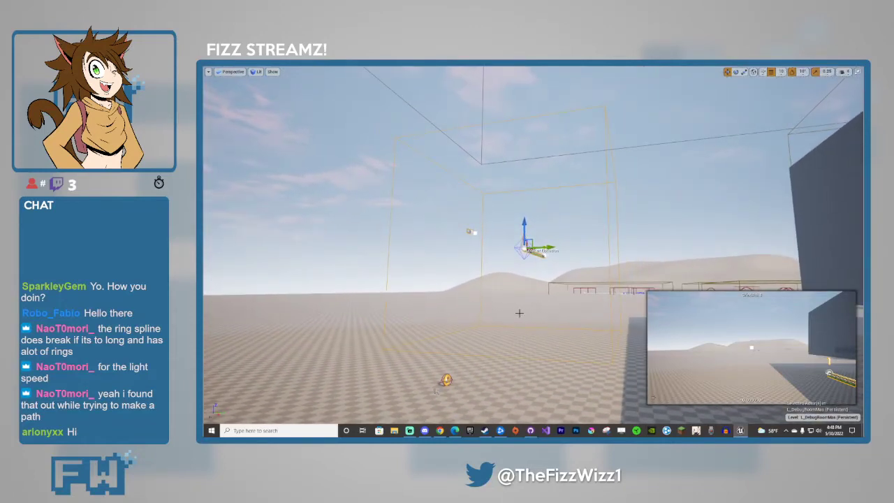
{"action": "right_click_drag", "start_coordinate": [528, 298], "coordinate": [587, 312]}
{"action": "left_click", "coordinate": [538, 246]}
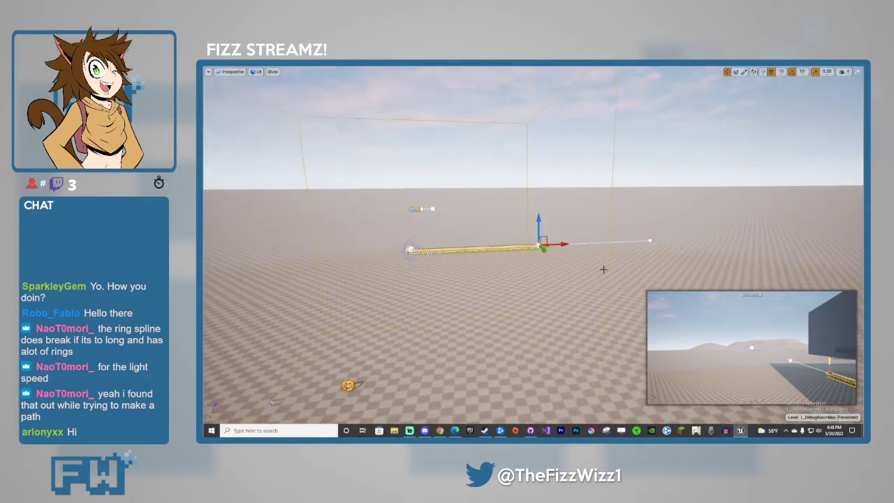
{"action": "right_click_drag", "start_coordinate": [605, 269], "coordinate": [603, 296]}
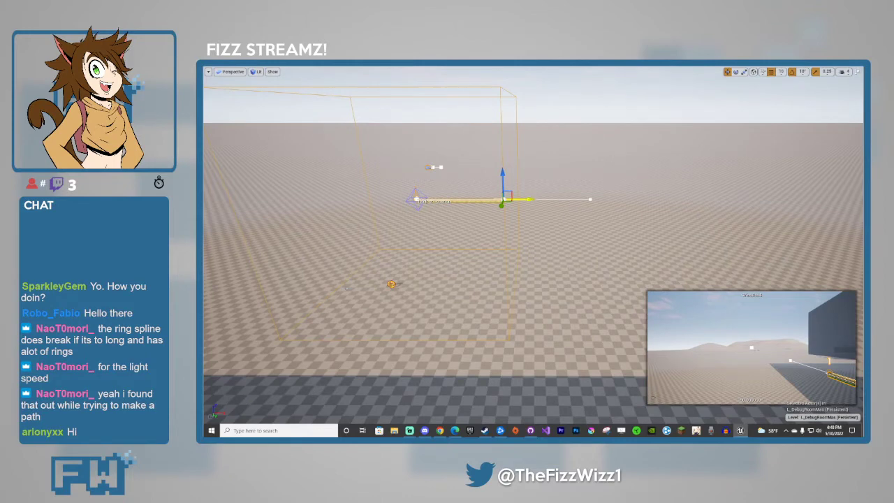
{"action": "left_click_drag", "start_coordinate": [538, 203], "coordinate": [661, 213]}
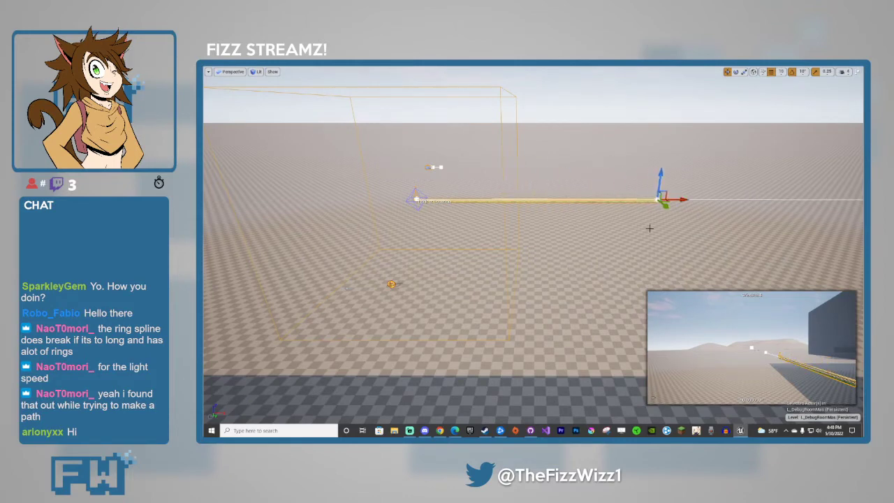
Select the whole lengthened grind rail and lower it close to the floor.
{"action": "left_click", "coordinate": [485, 200]}
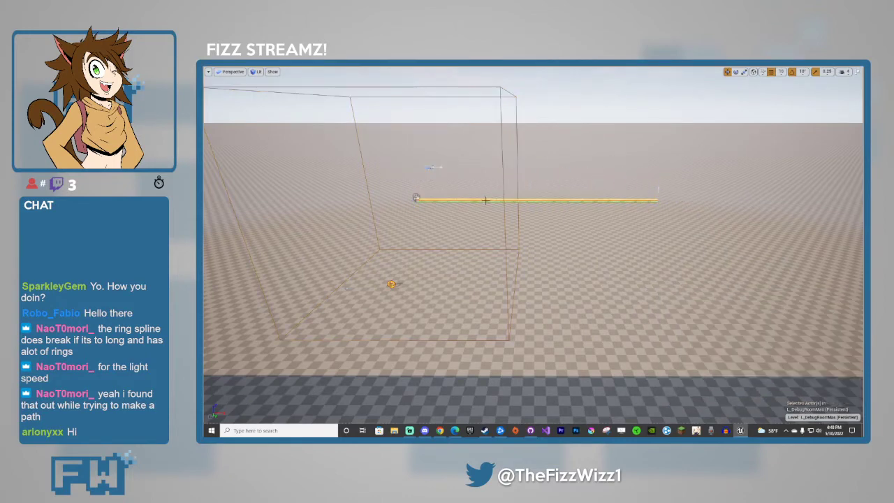
{"action": "left_click", "coordinate": [477, 200]}
{"action": "left_click_drag", "start_coordinate": [424, 192], "coordinate": [485, 267]}
{"action": "right_click_drag", "start_coordinate": [485, 268], "coordinate": [484, 231]}
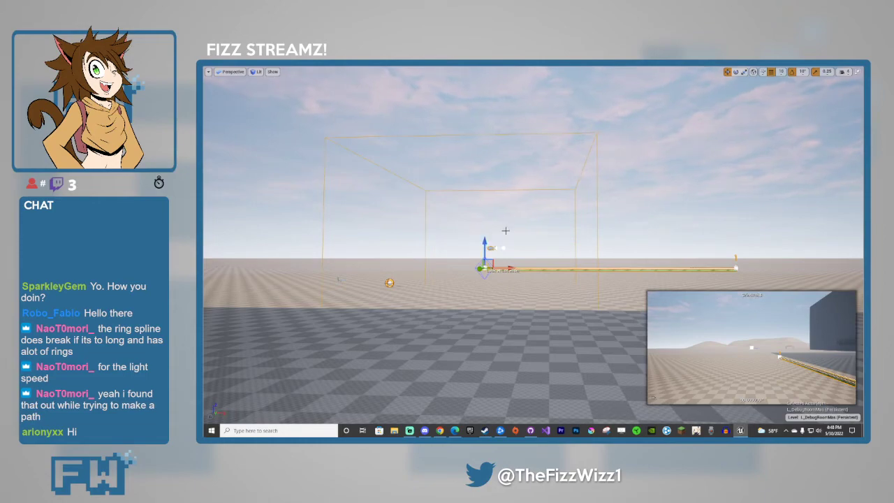
Play-test the level by running Sonic to the rail, jumping onto it and grinding along it.
{"action": "key", "text": "alt+p"}
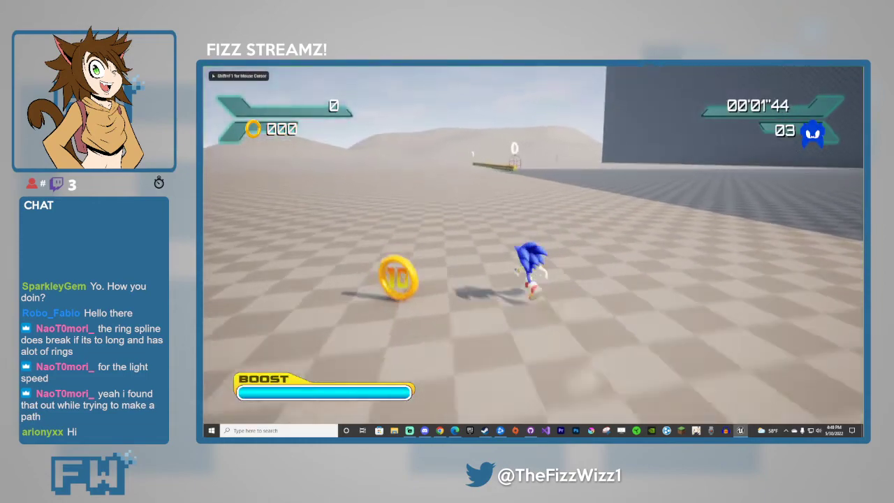
{"action": "key", "text": "space"}
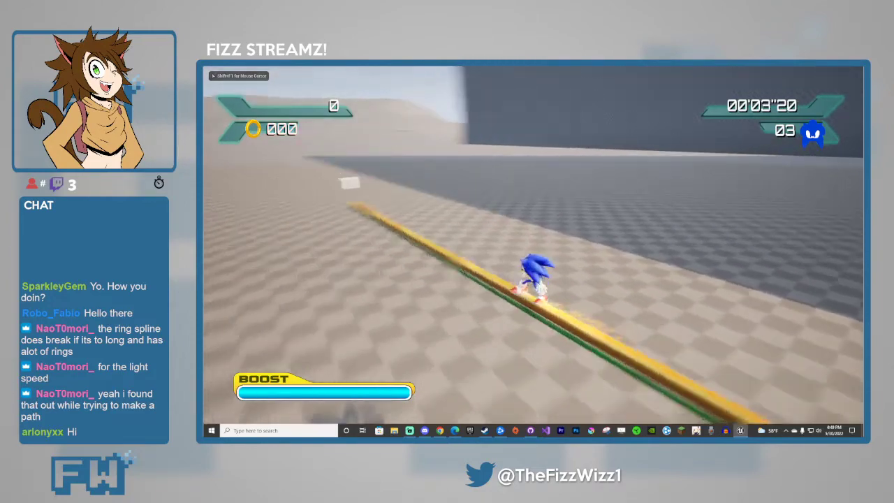
{"action": "key", "text": "w"}
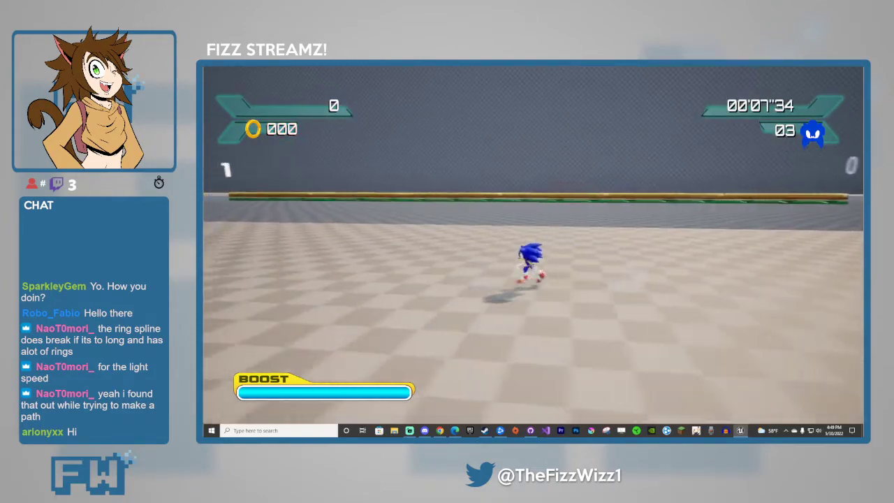
{"action": "key", "text": "w"}
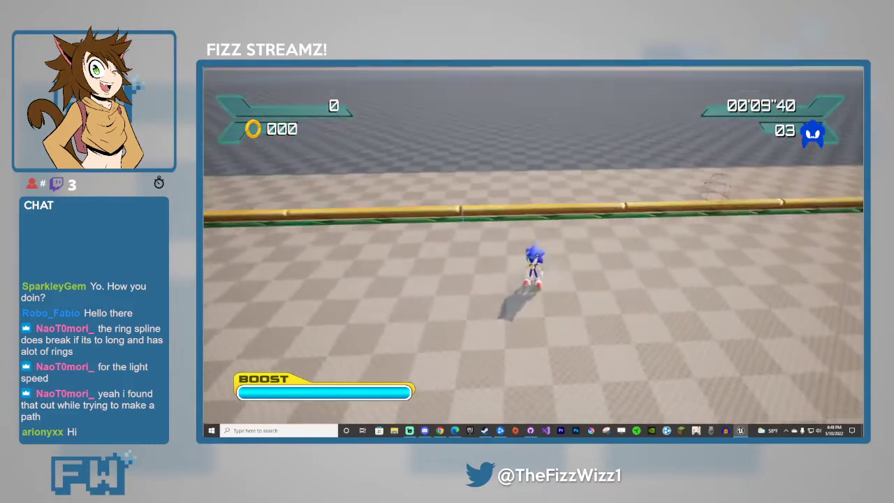
{"action": "key", "text": "space"}
{"action": "key", "text": "d"}
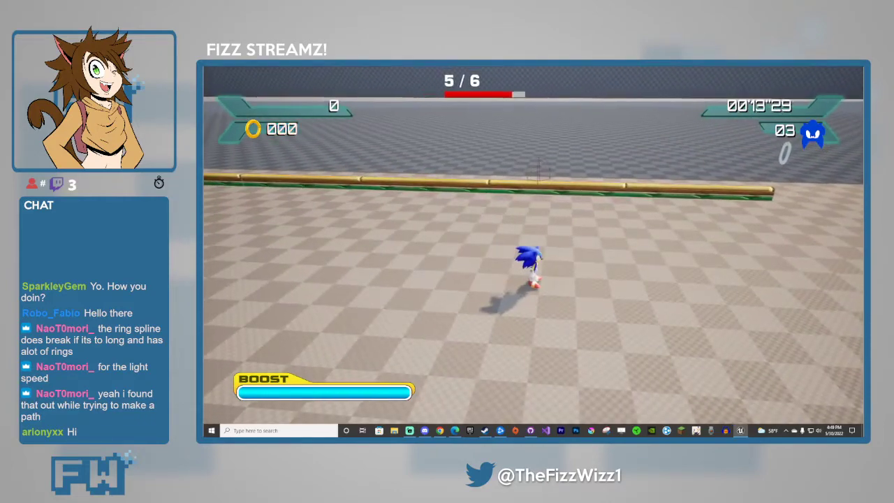
Keep running Sonic around the rail's ends, test jumps and homing attacks onto it, and end the play session.
{"action": "key", "text": "a"}
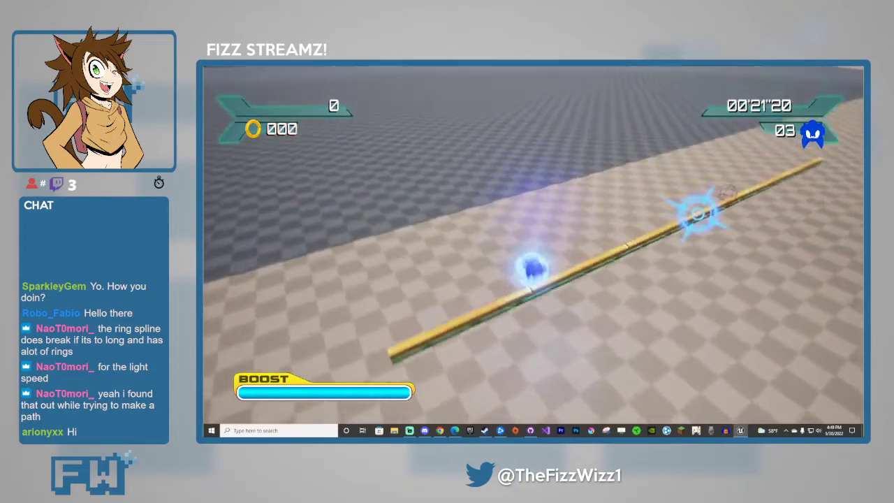
{"action": "key", "text": "space"}
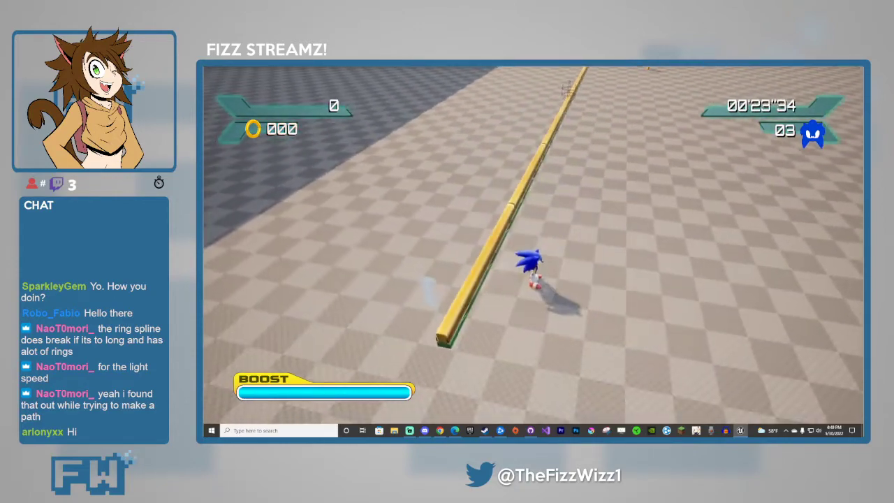
{"action": "key", "text": "space"}
{"action": "key", "text": "space"}
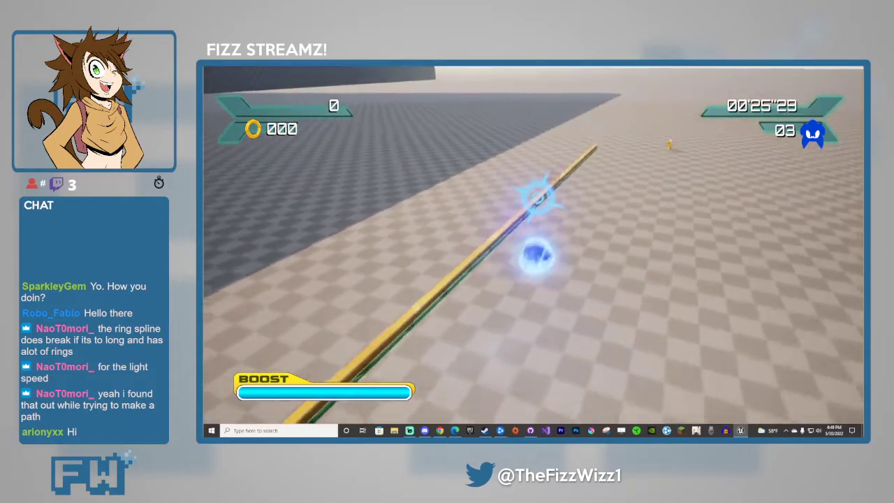
{"action": "key", "text": "space"}
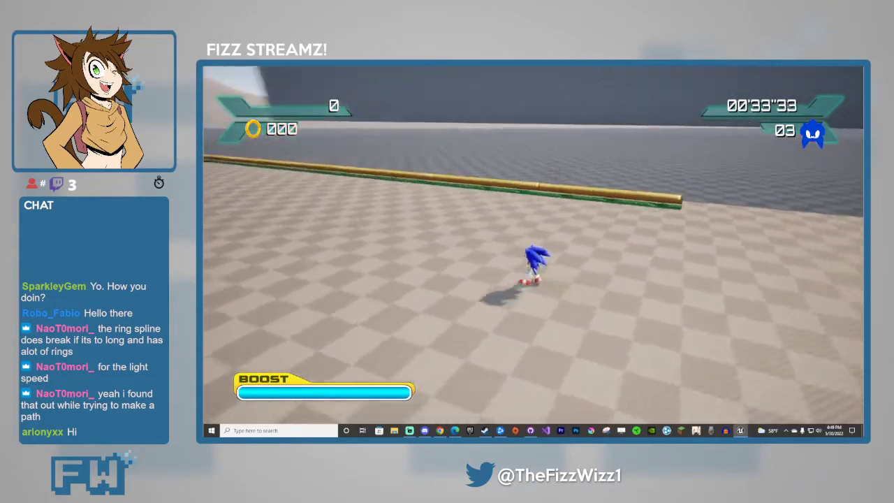
{"action": "key", "text": "space"}
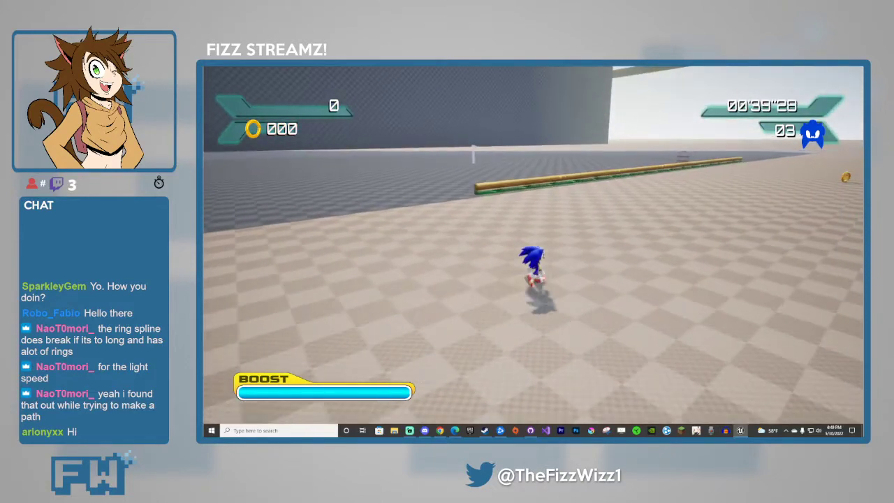
{"action": "key", "text": "space"}
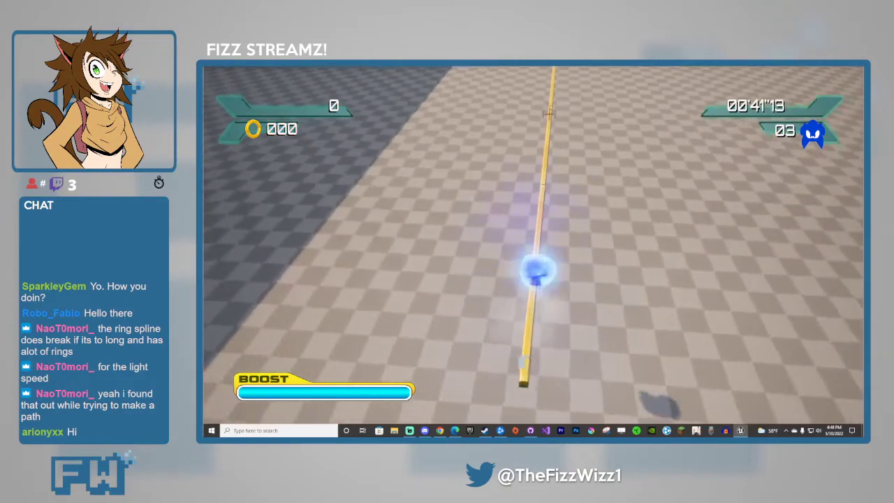
{"action": "key", "text": "space"}
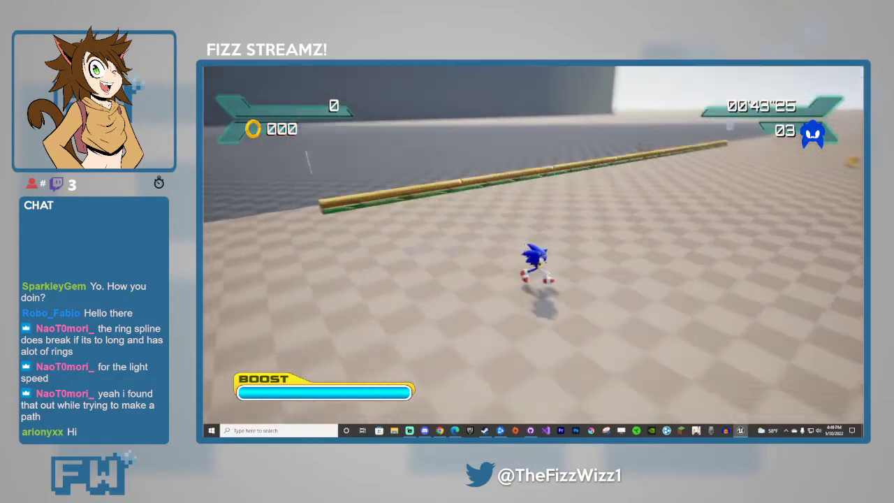
{"action": "key", "text": "Escape"}
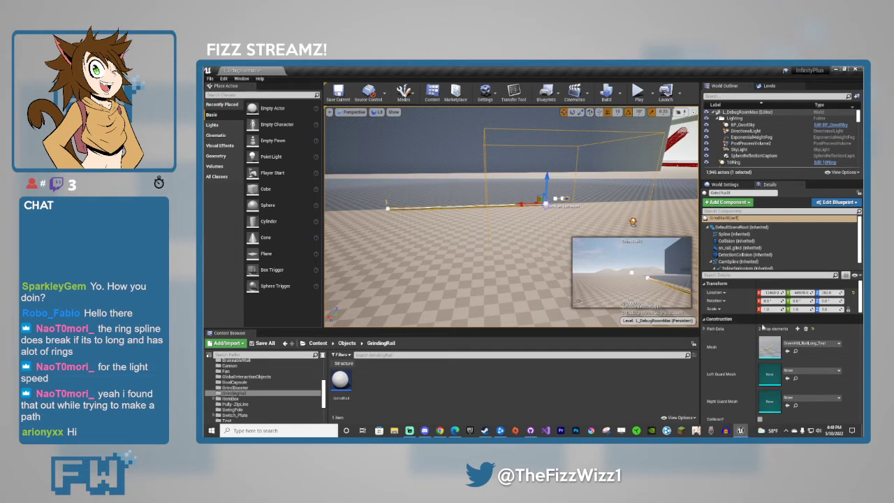
Select the rail's DetectionCollision component and inspect its box around the rail.
{"action": "left_click", "coordinate": [738, 256]}
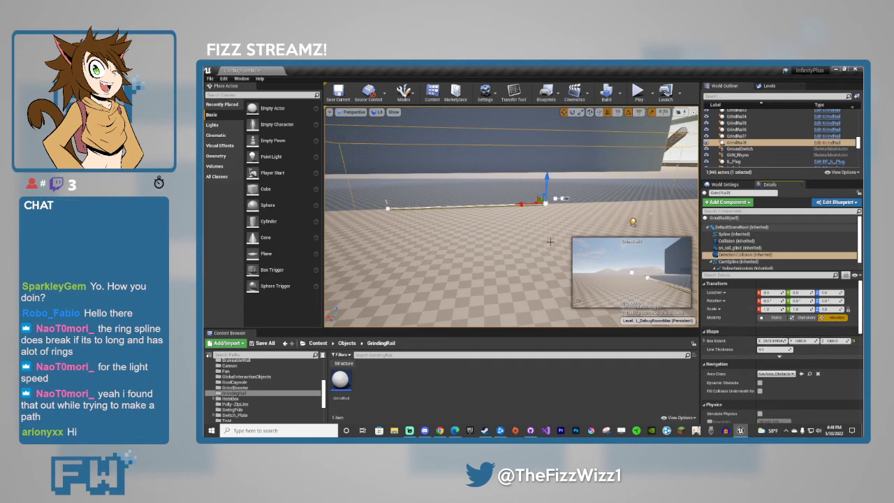
{"action": "key", "text": "a"}
{"action": "right_click_drag", "start_coordinate": [531, 237], "coordinate": [601, 229]}
{"action": "key", "text": "d"}
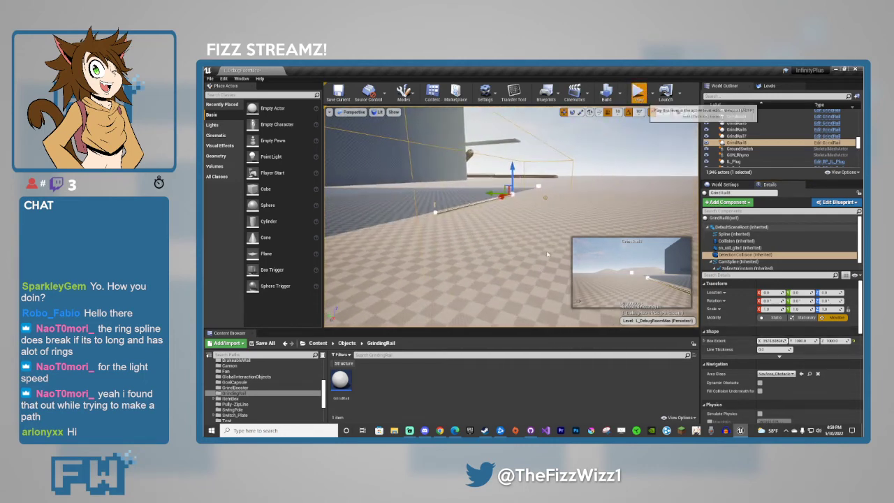
Play-test the level briefly by running Sonic up beside the grind rail, ending the session there.
{"action": "left_click", "coordinate": [638, 92]}
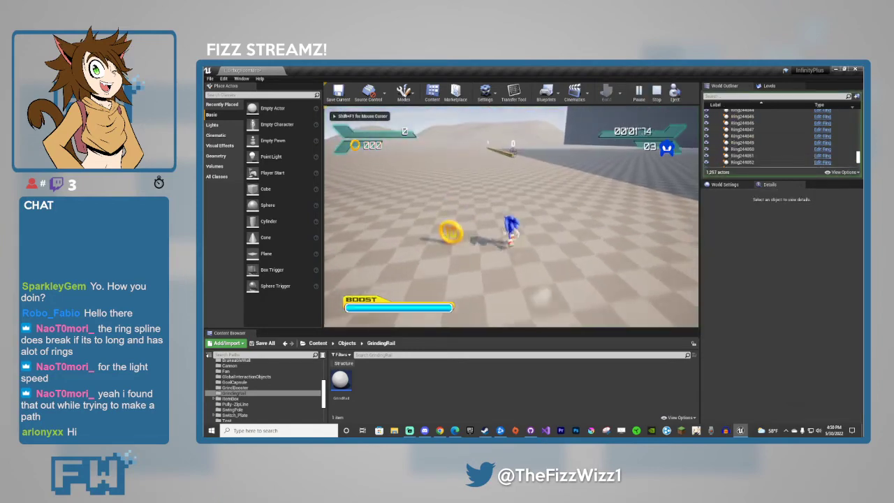
{"action": "key", "text": "w"}
{"action": "key", "text": "space"}
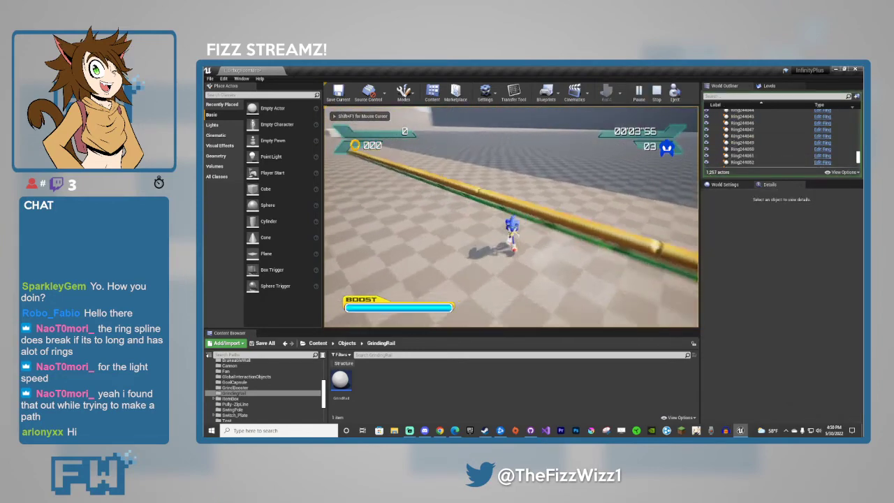
{"action": "key", "text": "Escape"}
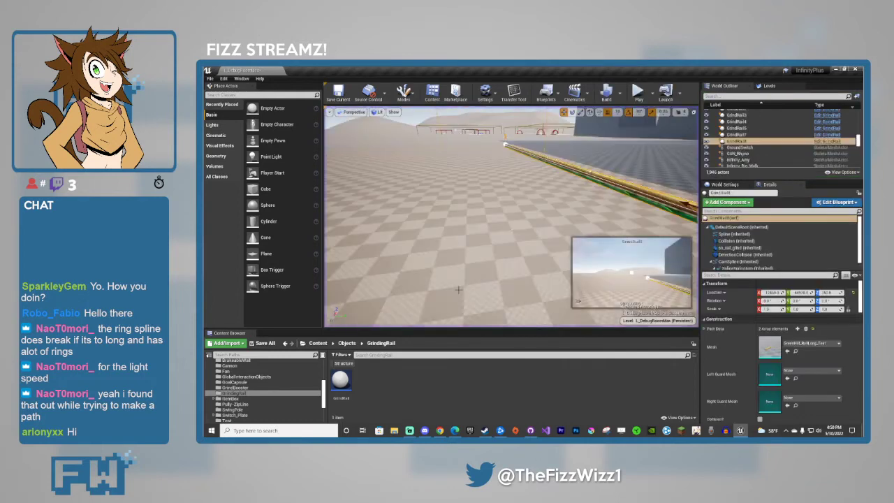
Relocate the grind rail to an open stretch of floor and play-test jumping and homing onto it from several sides.
{"action": "key", "text": "s"}
{"action": "right_click_drag", "start_coordinate": [458, 289], "coordinate": [514, 308]}
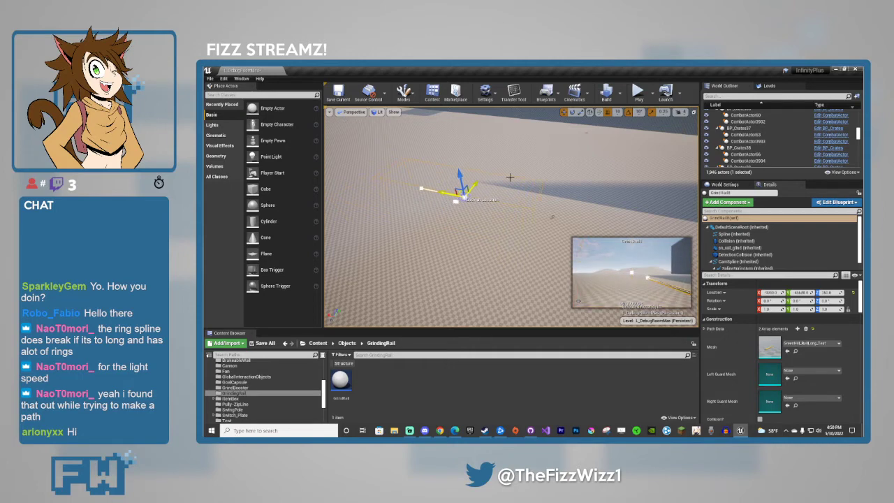
{"action": "key", "text": "alt+p"}
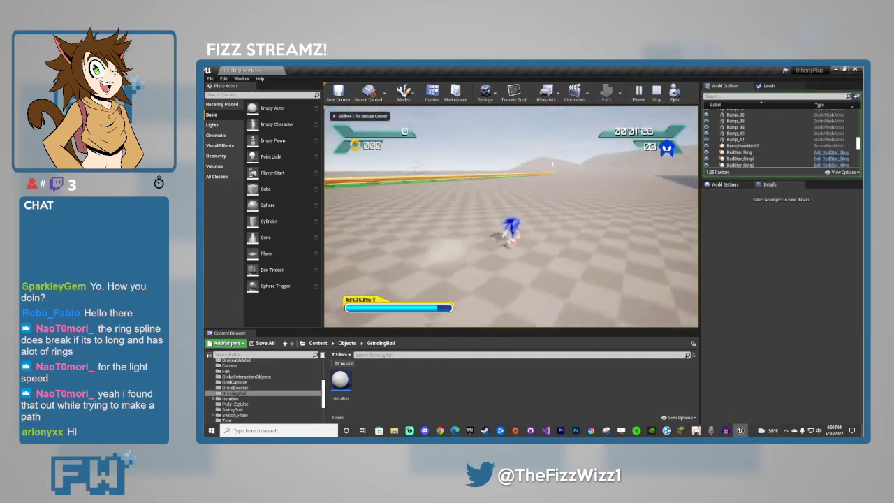
{"action": "key", "text": "space"}
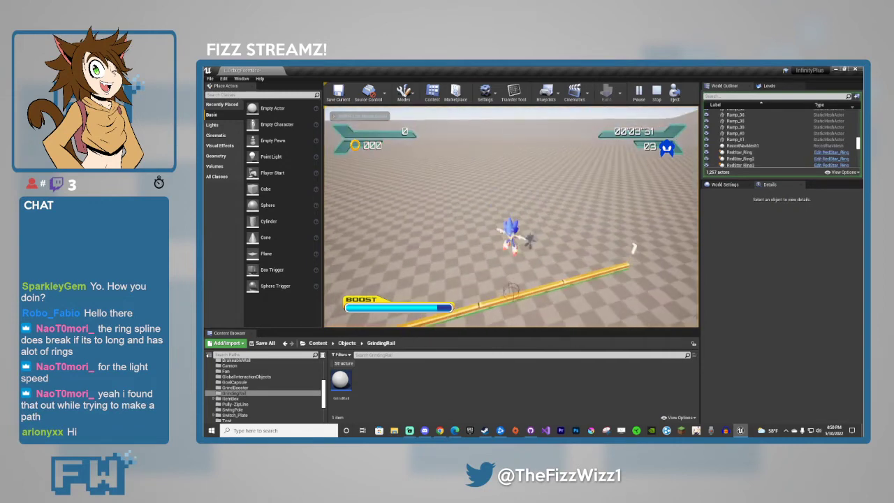
{"action": "key", "text": "space"}
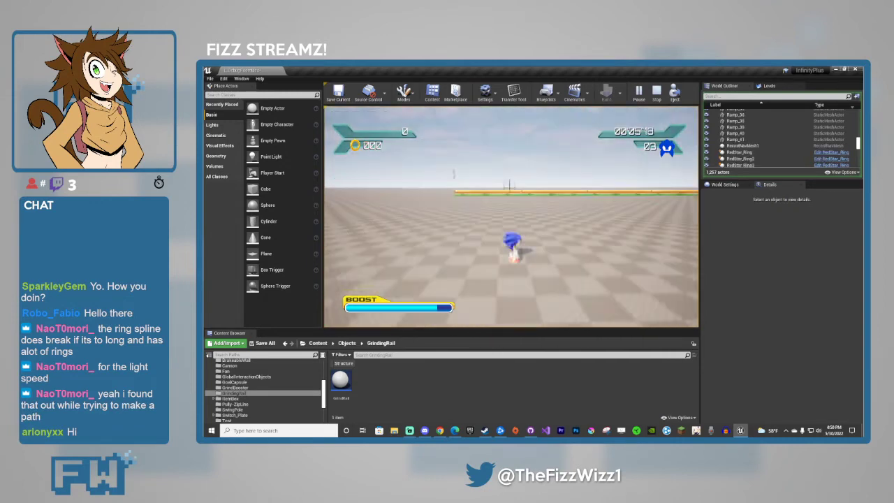
{"action": "key", "text": "space"}
{"action": "key", "text": "space"}
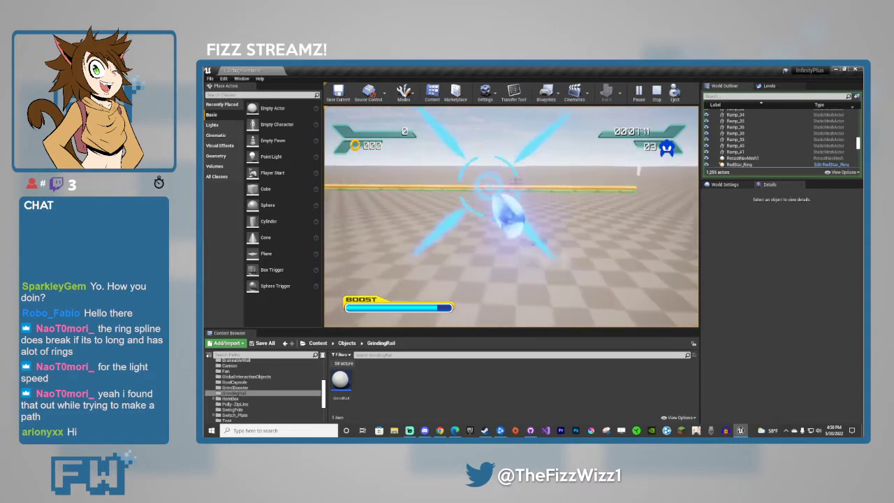
{"action": "key", "text": "space"}
{"action": "key", "text": "w"}
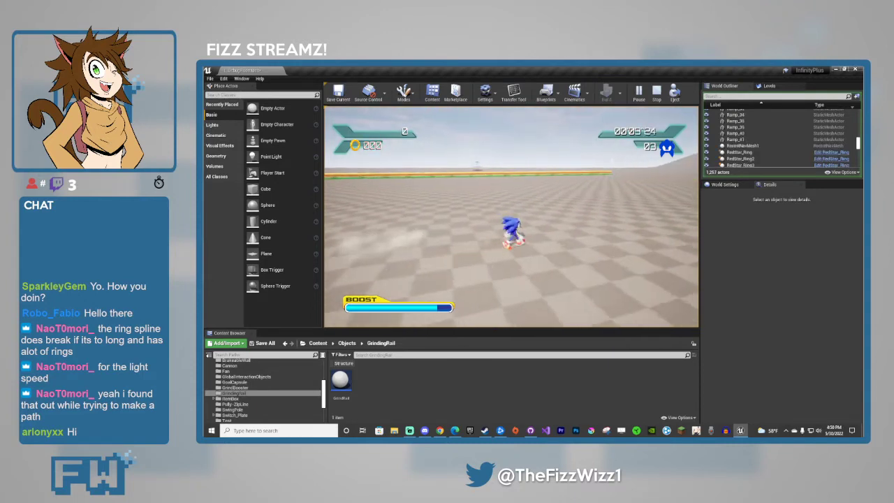
{"action": "key", "text": "space"}
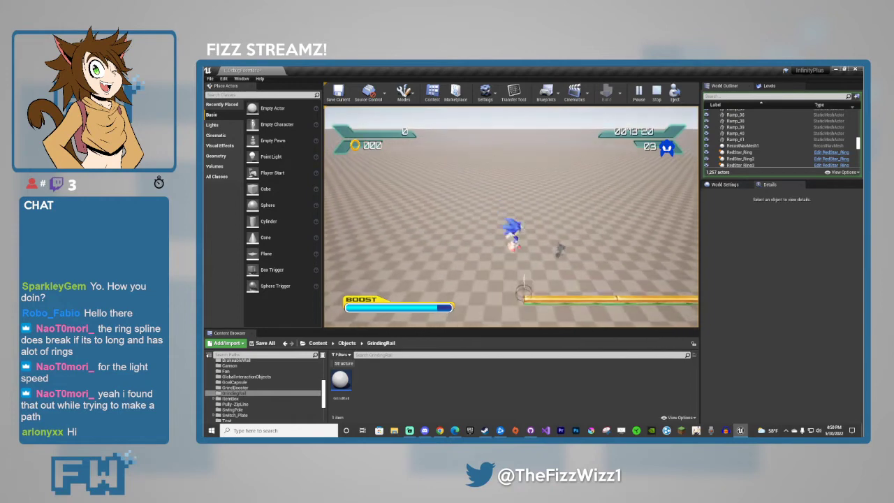
{"action": "key", "text": "space"}
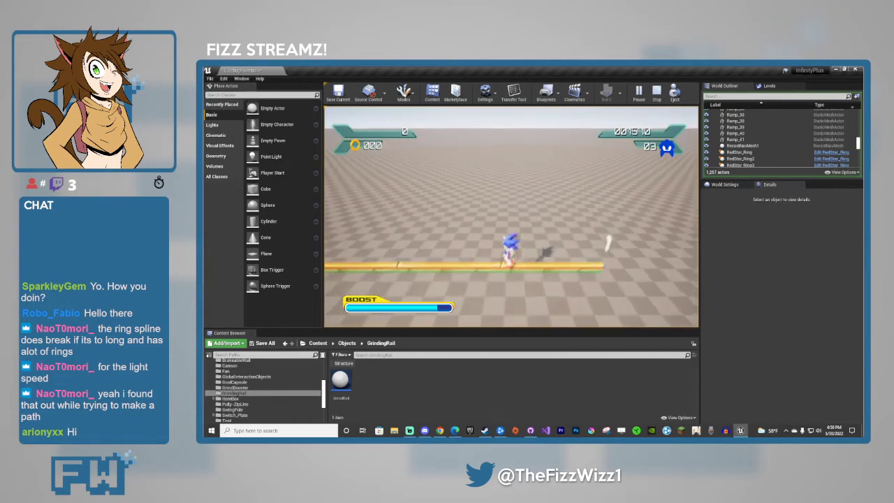
{"action": "key", "text": "Escape"}
Adjust the DetectionCollision box's X extent and shift the box toward the rail's middle, undoing the last adjustment.
{"action": "key", "text": "f"}
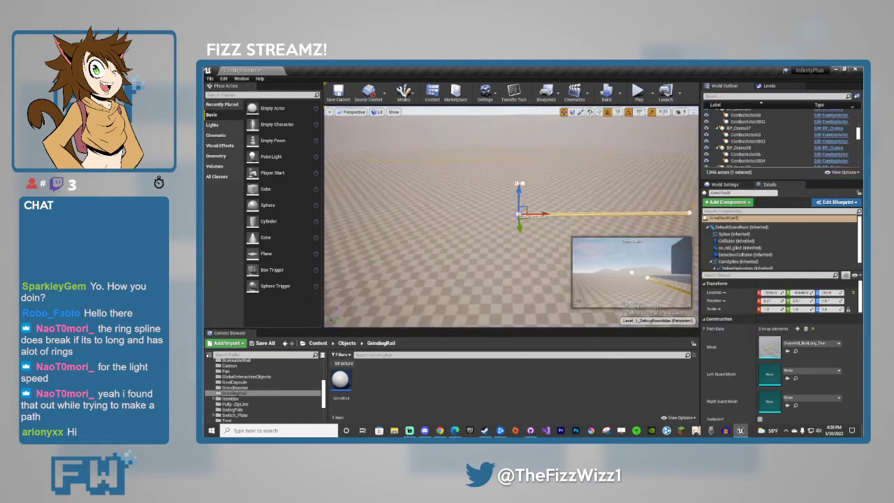
{"action": "left_click", "coordinate": [741, 254]}
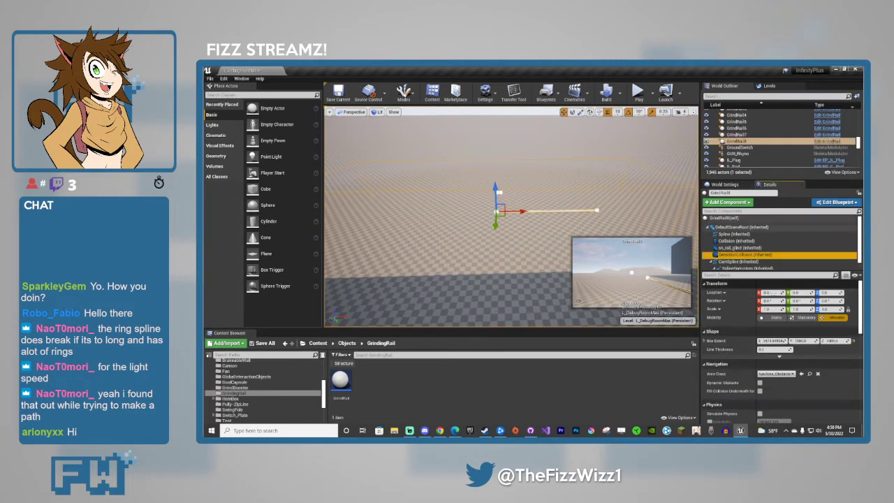
{"action": "left_click_drag", "start_coordinate": [774, 341], "coordinate": [782, 341]}
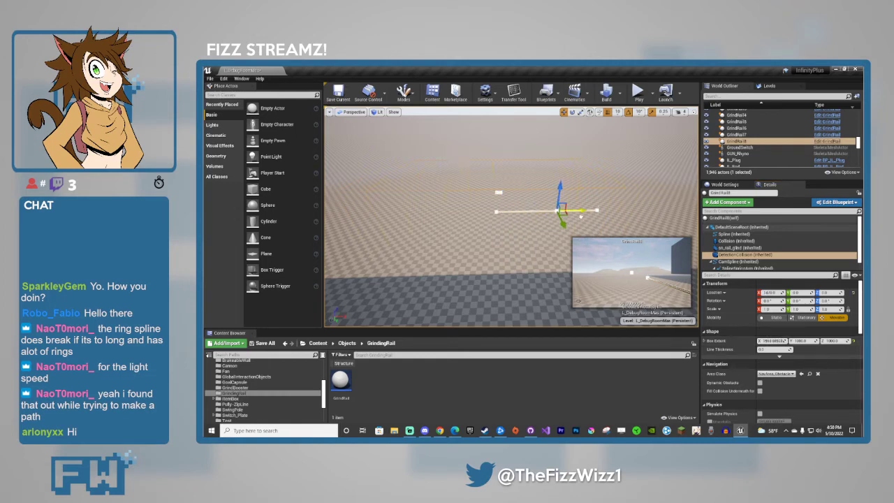
{"action": "key", "text": "w"}
{"action": "right_click_drag", "start_coordinate": [552, 263], "coordinate": [504, 229]}
{"action": "key", "text": "s"}
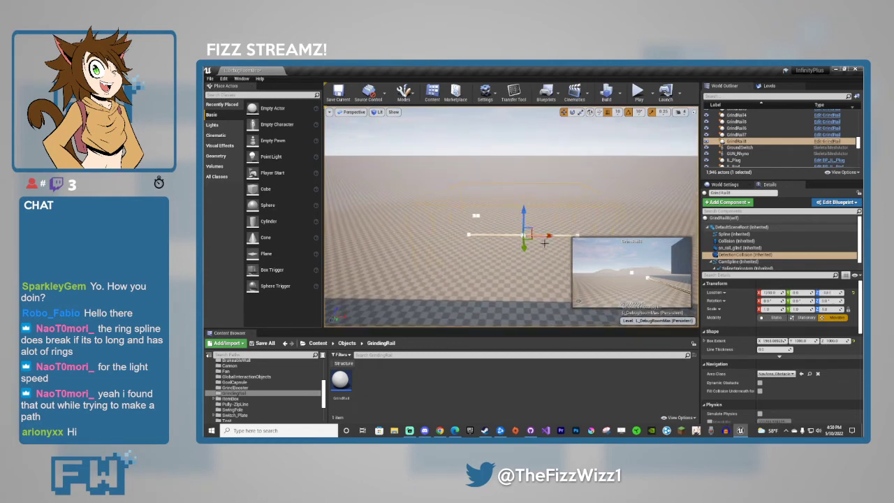
{"action": "key", "text": "ctrl+z"}
Select the whole grind rail and shift it across the open floor.
{"action": "left_click", "coordinate": [511, 139]}
{"action": "left_click", "coordinate": [503, 234]}
{"action": "key", "text": "s"}
{"action": "right_click_drag", "start_coordinate": [503, 234], "coordinate": [470, 278]}
{"action": "right_click_drag", "start_coordinate": [466, 187], "coordinate": [453, 196]}
{"action": "left_click_drag", "start_coordinate": [572, 190], "coordinate": [477, 199]}
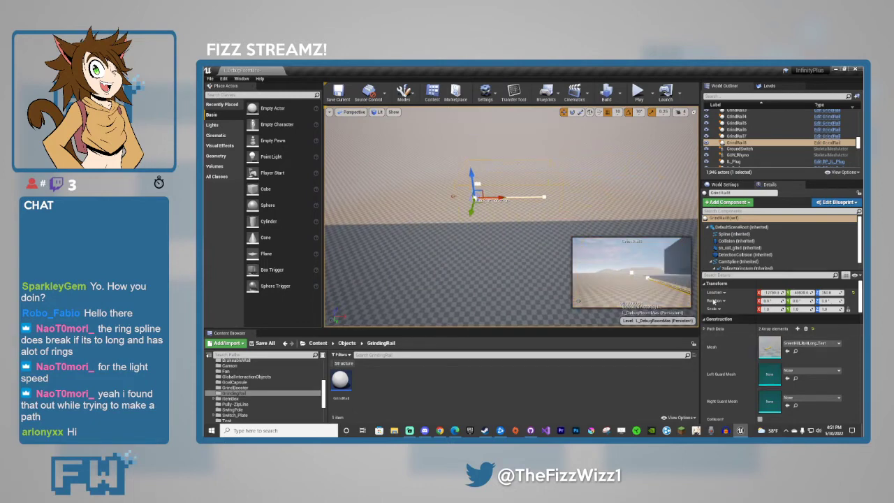
{"action": "right_click_drag", "start_coordinate": [528, 122], "coordinate": [530, 115]}
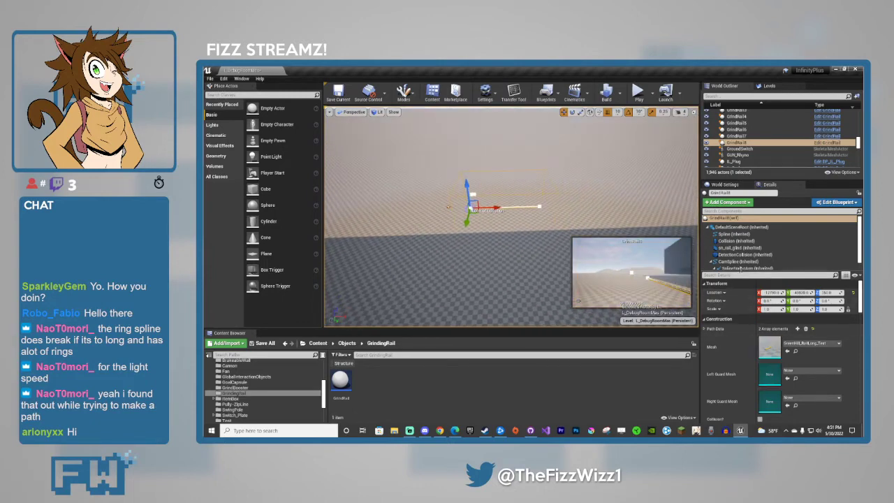
Enlarge the rail's property area to show its Construction settings and view the rail from closer up.
{"action": "left_click_drag", "start_coordinate": [737, 271], "coordinate": [739, 248]}
{"action": "scroll", "coordinate": [743, 339], "scroll_direction": "down", "scroll_amount": 3}
{"action": "scroll", "coordinate": [743, 341], "scroll_direction": "up", "scroll_amount": 1}
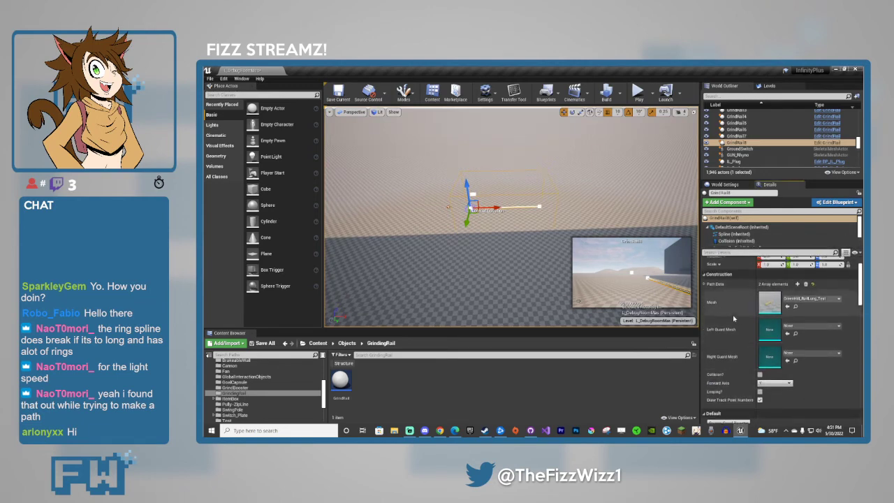
{"action": "right_click_drag", "start_coordinate": [518, 223], "coordinate": [493, 214]}
{"action": "key", "text": "w"}
{"action": "right_click_drag", "start_coordinate": [512, 216], "coordinate": [502, 188]}
Search the static meshes for "Rail" and set the grind rail's Mesh to GrindRailSHZTest, viewing it up close.
{"action": "left_click", "coordinate": [789, 299]}
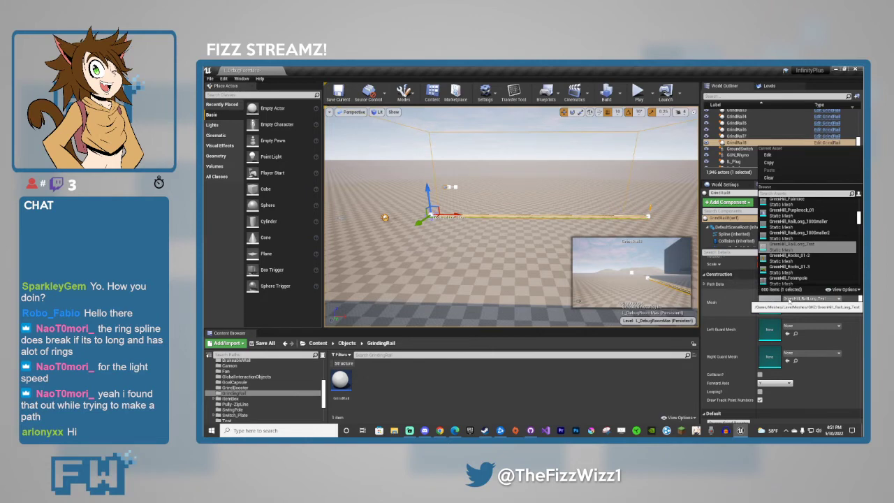
{"action": "type", "text": "Sea"}
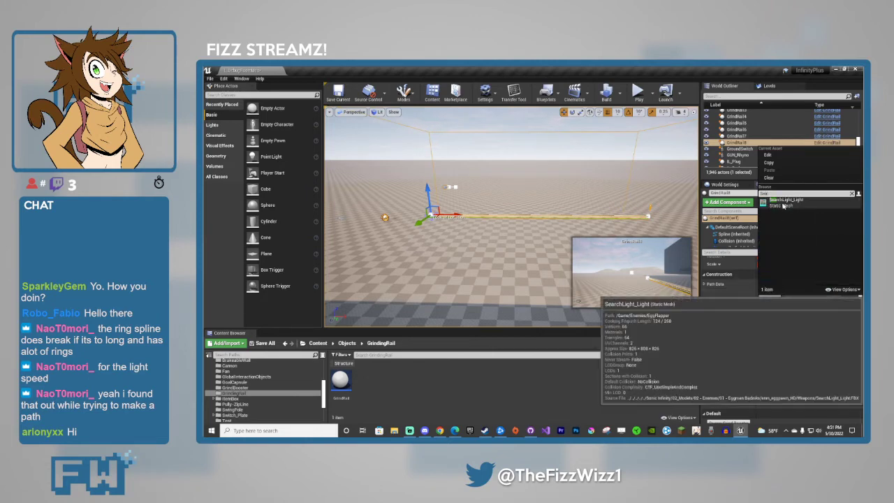
{"action": "key", "text": "BackSpace"}
{"action": "key", "text": "BackSpace"}
{"action": "key", "text": "BackSpace"}
{"action": "key", "text": "BackSpace"}
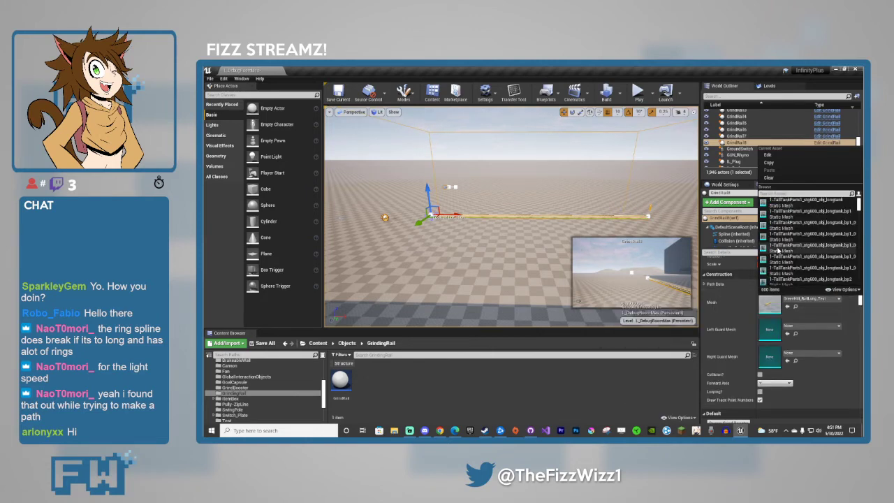
{"action": "type", "text": "Rail"}
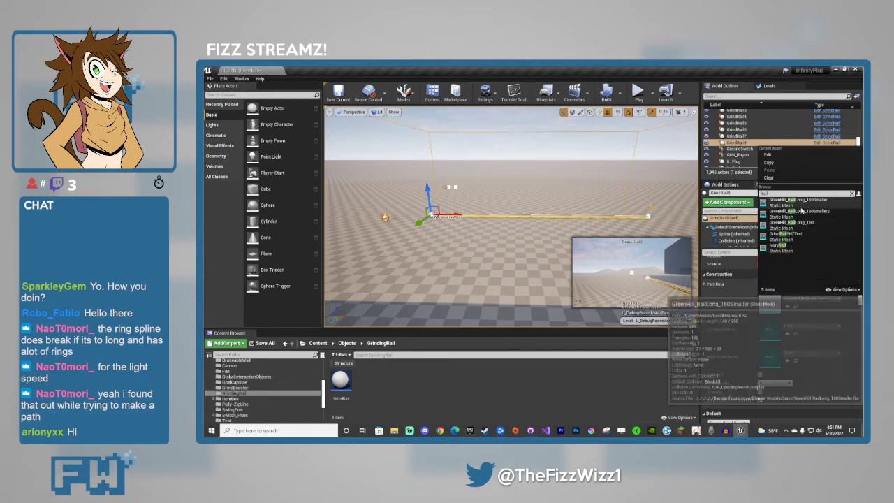
{"action": "mouse_move", "coordinate": [805, 229]}
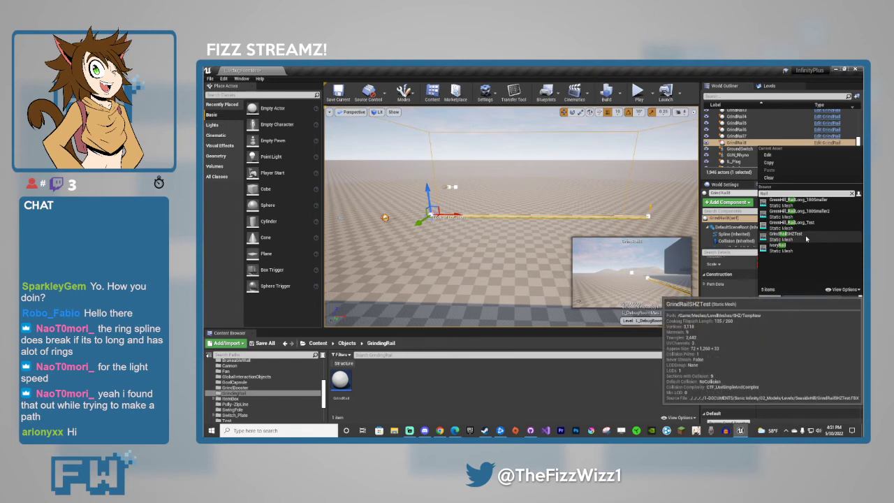
{"action": "left_click", "coordinate": [807, 239]}
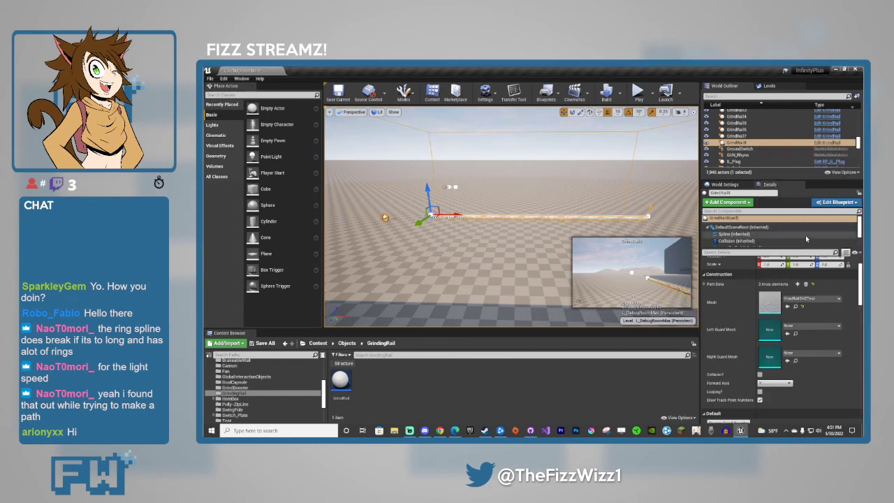
{"action": "key", "text": "w"}
{"action": "right_click_drag", "start_coordinate": [509, 216], "coordinate": [553, 212]}
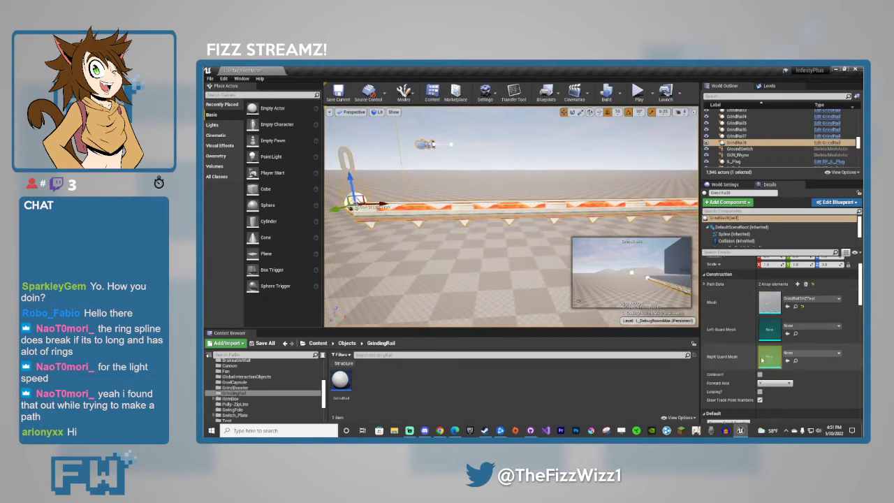
Reset the grind rail's Mesh to its default, GreenHill_RailLong_Test.
{"action": "left_click", "coordinate": [803, 306]}
{"action": "left_click", "coordinate": [660, 369]}
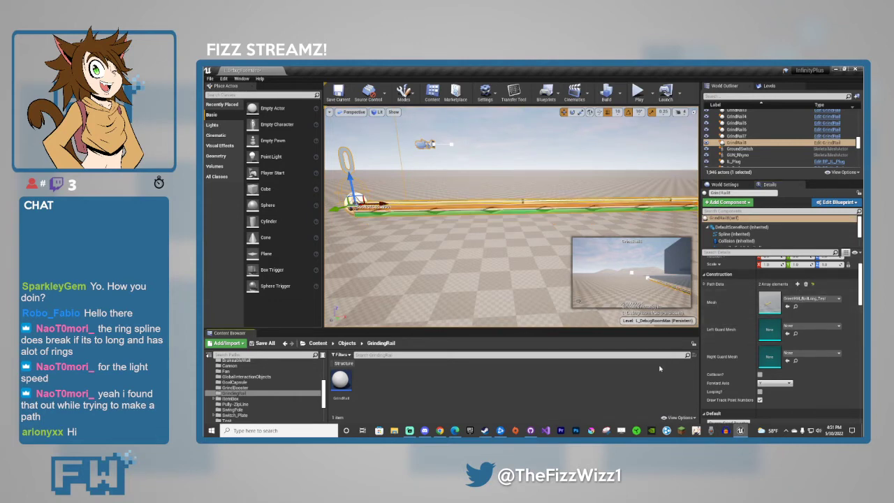
{"action": "right_click", "coordinate": [627, 375]}
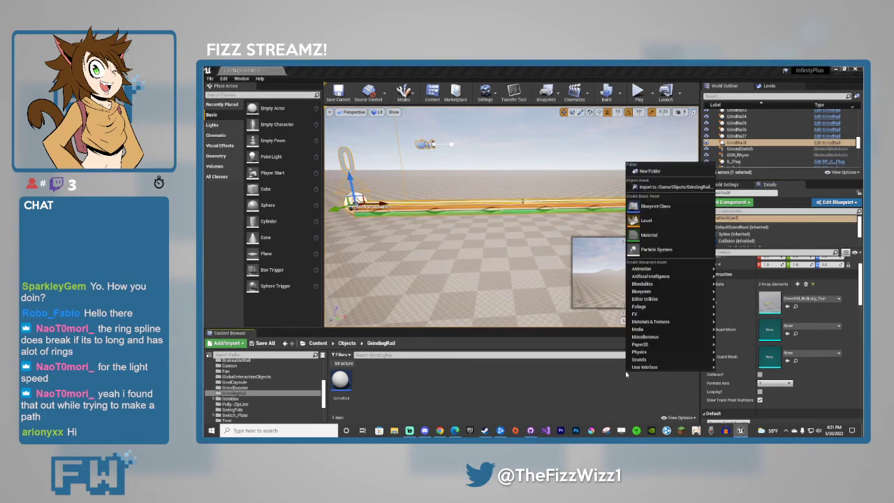
{"action": "left_click", "coordinate": [628, 375]}
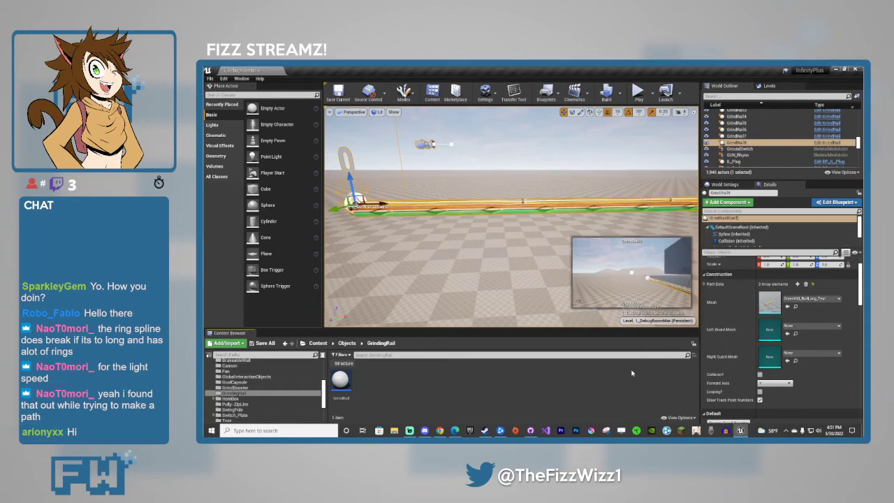
{"action": "right_click", "coordinate": [632, 373]}
{"action": "left_click", "coordinate": [630, 372]}
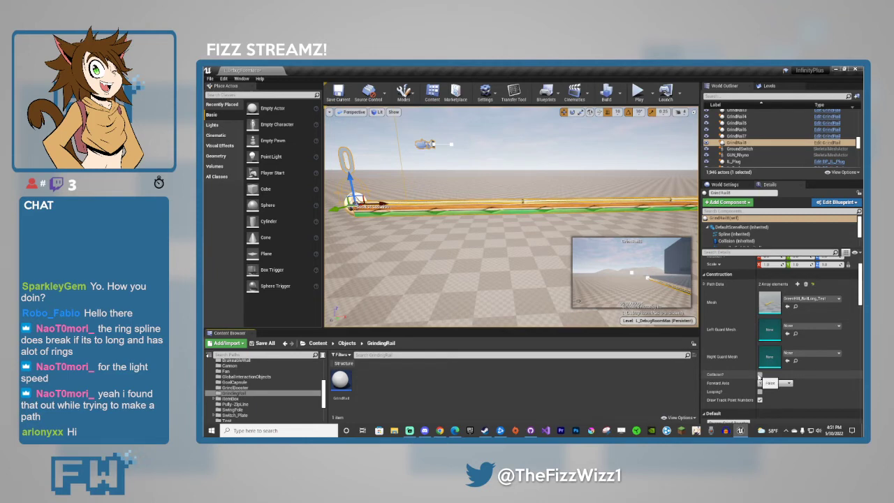
Switch the rail's Forward Axis to X and set it back to Y.
{"action": "scroll", "coordinate": [760, 378], "scroll_direction": "down", "scroll_amount": 1}
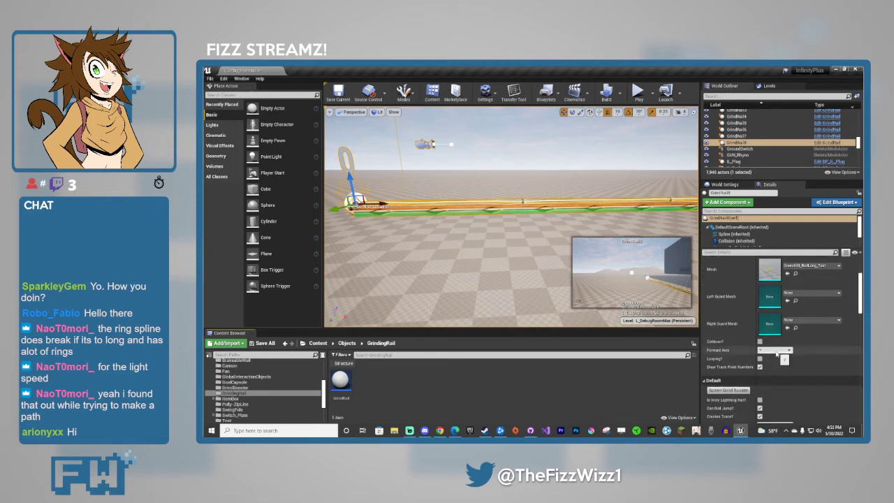
{"action": "left_click", "coordinate": [772, 350]}
{"action": "left_click", "coordinate": [767, 360]}
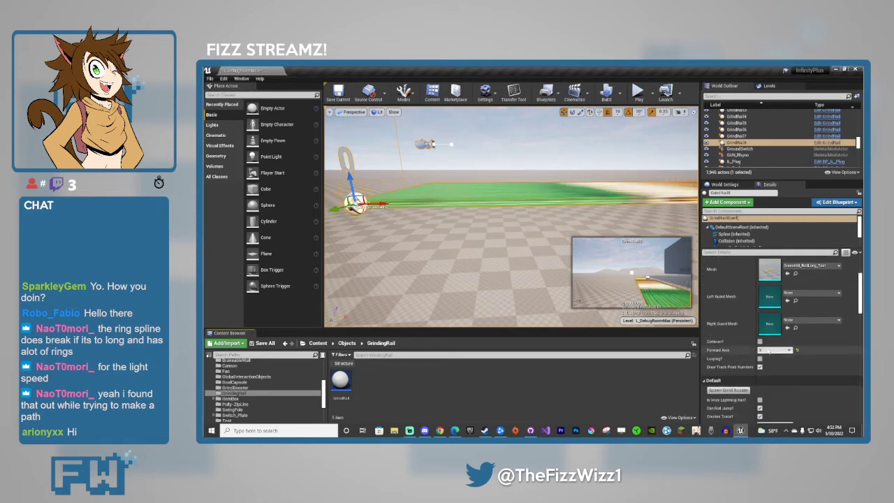
{"action": "left_click", "coordinate": [768, 361]}
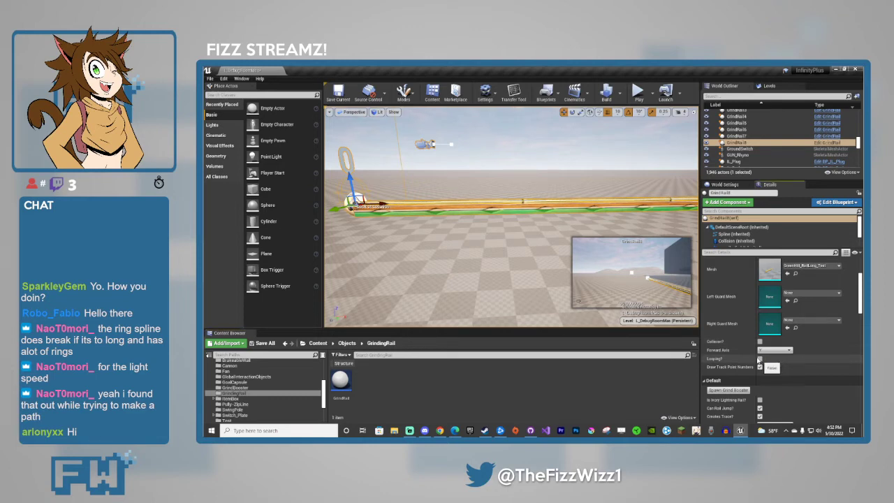
Shorten the rail by moving its end spline point inward, and add further spline points that bend it into a U-shaped curve.
{"action": "right_click_drag", "start_coordinate": [495, 258], "coordinate": [489, 304]}
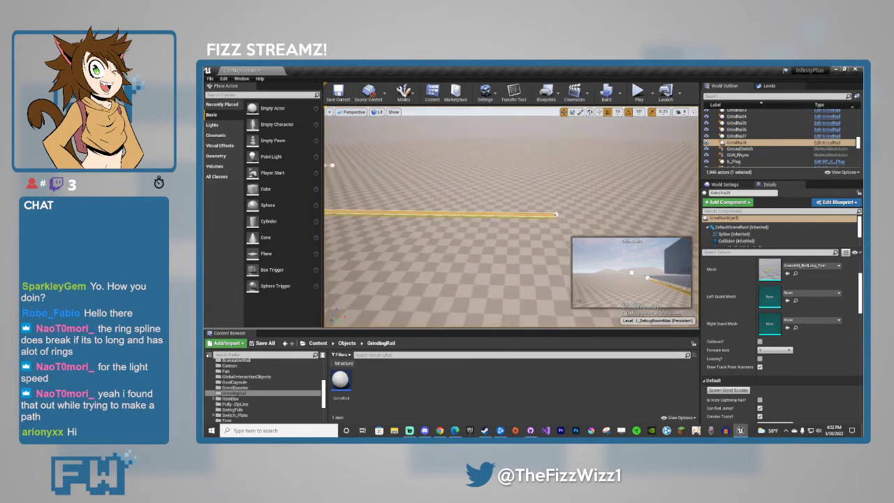
{"action": "right_click_drag", "start_coordinate": [447, 263], "coordinate": [440, 263]}
{"action": "left_click", "coordinate": [543, 202]}
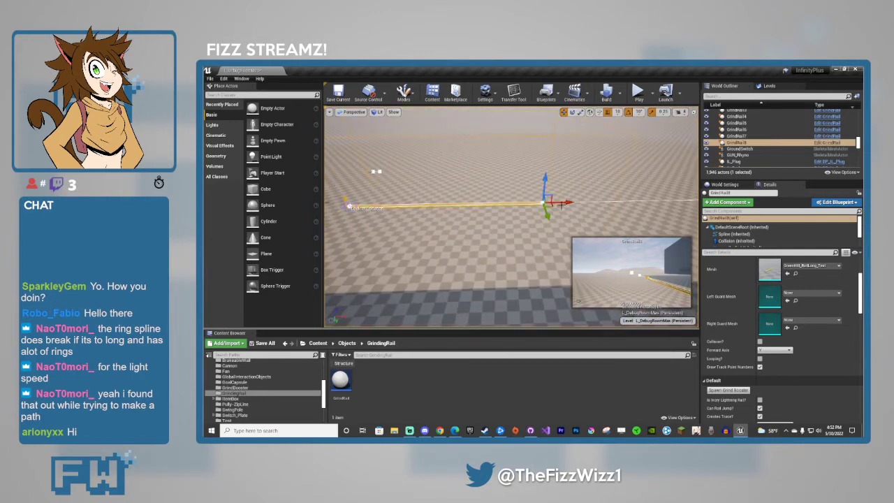
{"action": "left_click_drag", "start_coordinate": [563, 203], "coordinate": [500, 209]}
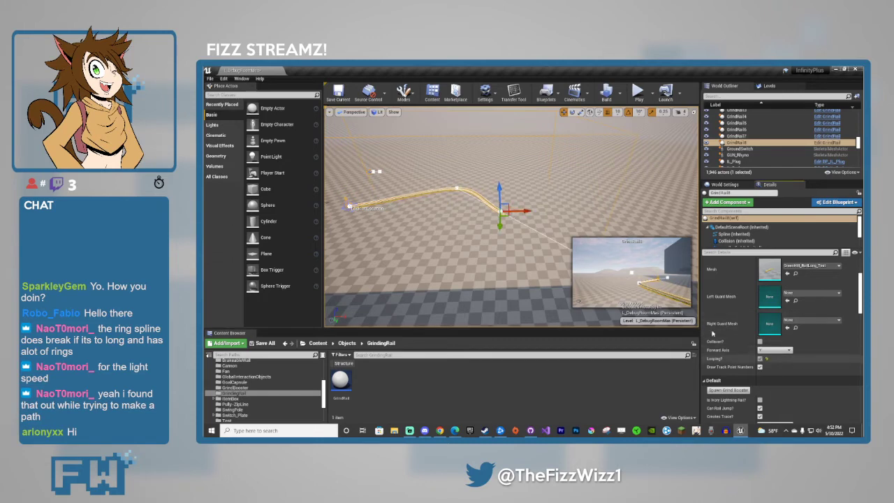
{"action": "left_click_drag", "start_coordinate": [506, 215], "coordinate": [426, 232]}
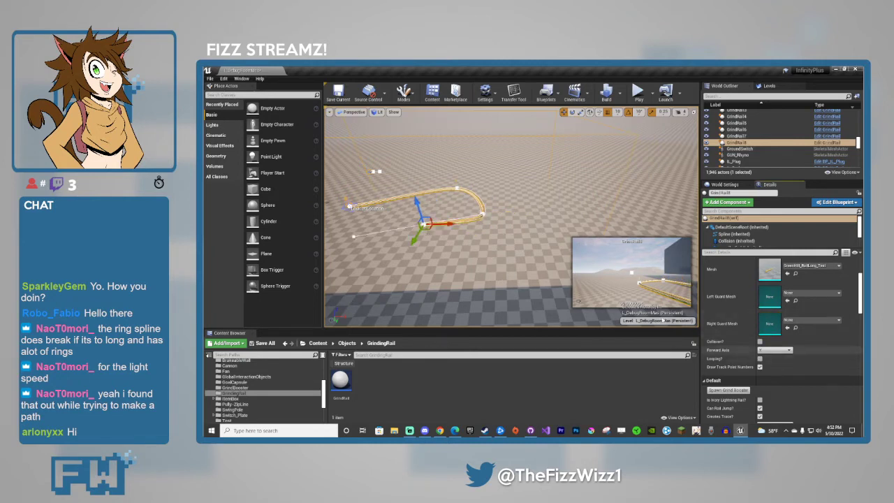
Undo the added spline points and their moves, keeping the shortened straight rail.
{"action": "key", "text": "ctrl+z"}
{"action": "key", "text": "ctrl+z"}
{"action": "key", "text": "ctrl+z"}
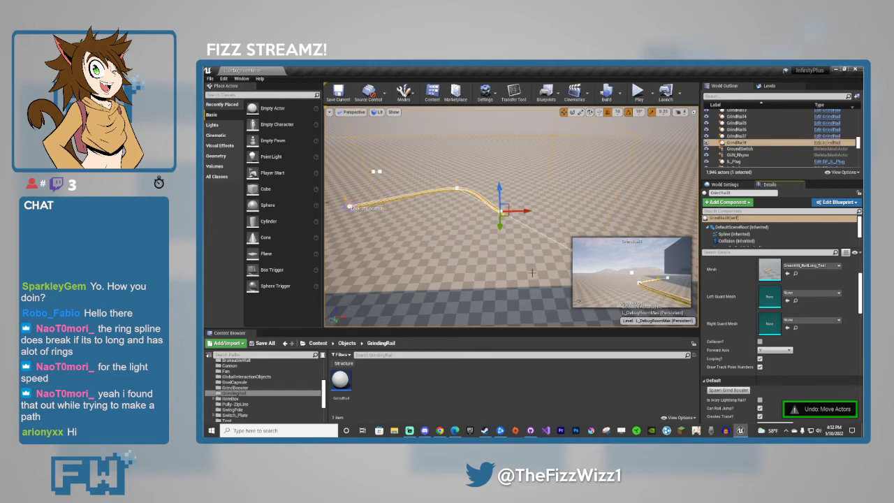
{"action": "key", "text": "ctrl+z"}
{"action": "key", "text": "ctrl+z"}
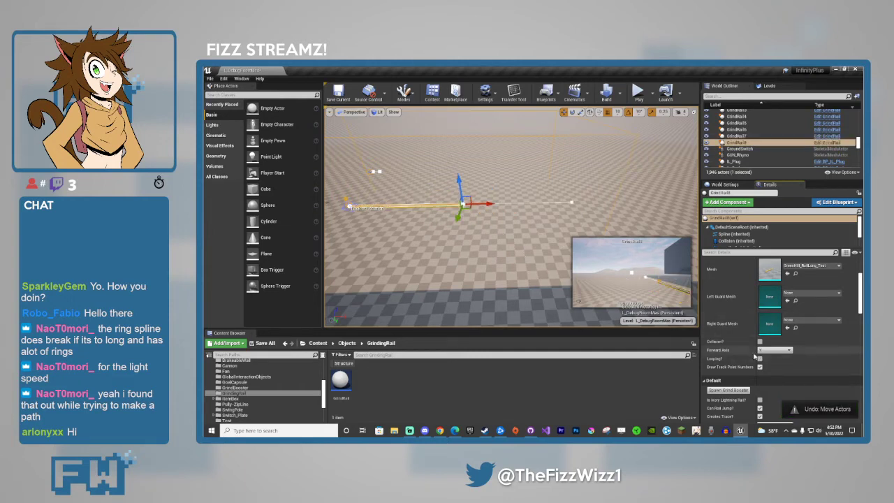
Turn the rail's Draw Track Point Numbers option off and back on while viewing both ends of the rail.
{"action": "key", "text": "w"}
{"action": "right_click_drag", "start_coordinate": [545, 251], "coordinate": [531, 223]}
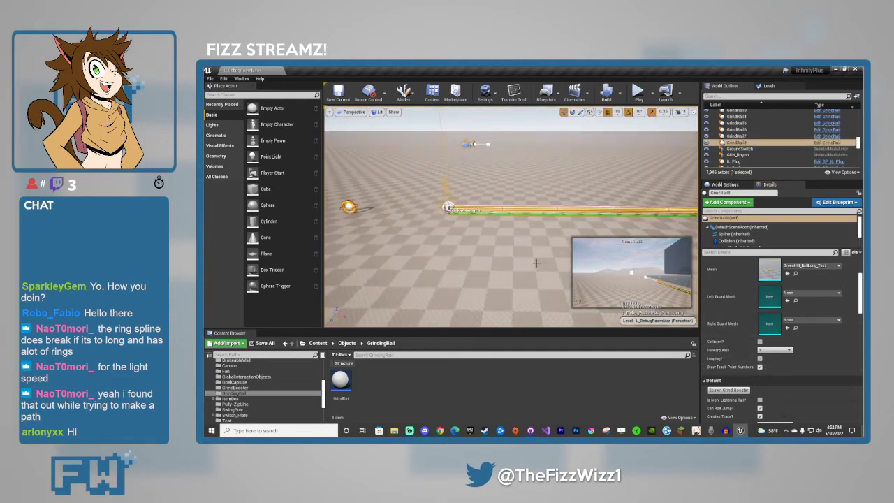
{"action": "left_click", "coordinate": [761, 369]}
{"action": "right_click_drag", "start_coordinate": [545, 237], "coordinate": [615, 220]}
{"action": "key", "text": "w"}
{"action": "key", "text": "d"}
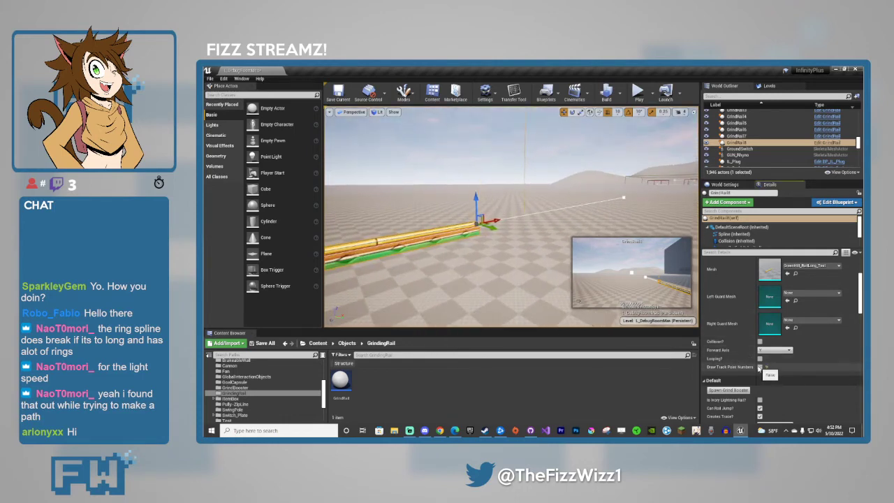
{"action": "left_click", "coordinate": [759, 369]}
{"action": "key", "text": "d"}
{"action": "right_click_drag", "start_coordinate": [609, 285], "coordinate": [534, 274]}
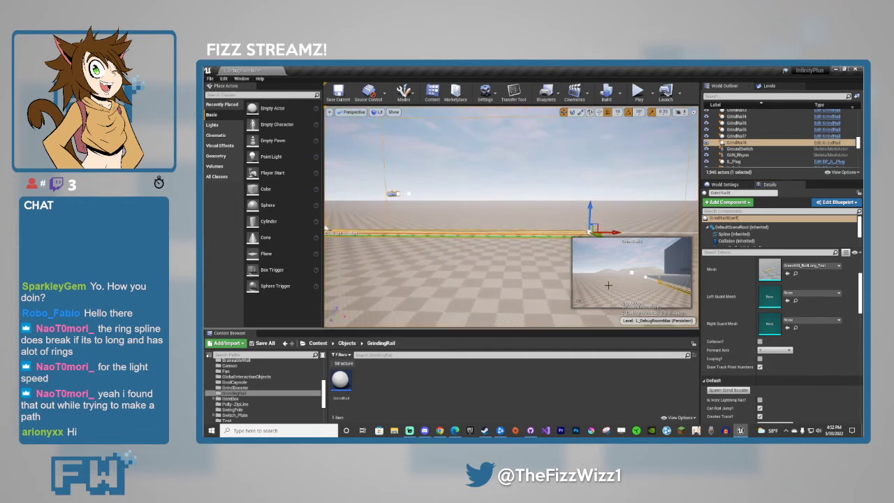
Review the rail's Default settings and open the GrindRail blueprint to examine its Construction Script and where the Event Graph uses Launch Force.
{"action": "scroll", "coordinate": [762, 353], "scroll_direction": "down", "scroll_amount": 5}
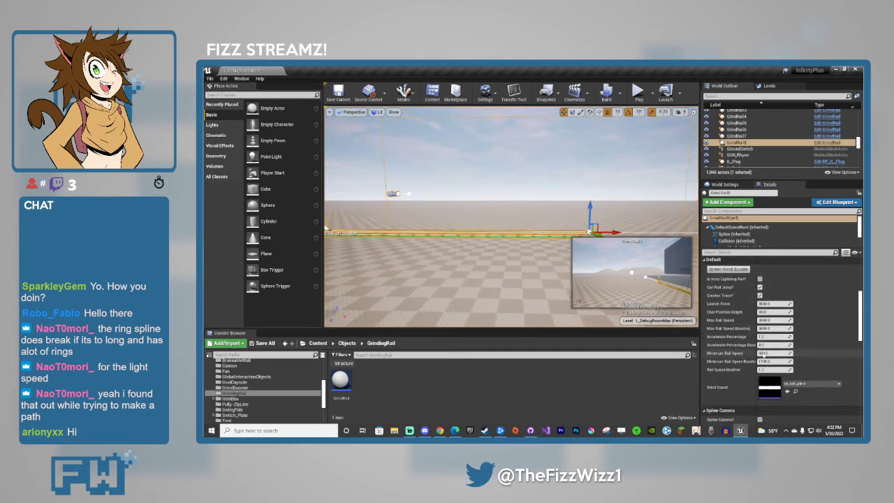
{"action": "right_click_drag", "start_coordinate": [559, 280], "coordinate": [532, 308]}
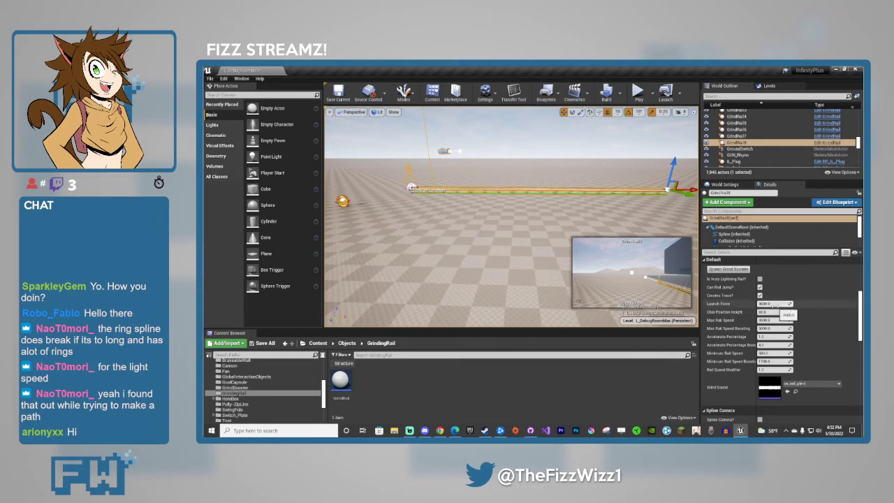
{"action": "left_click", "coordinate": [827, 142]}
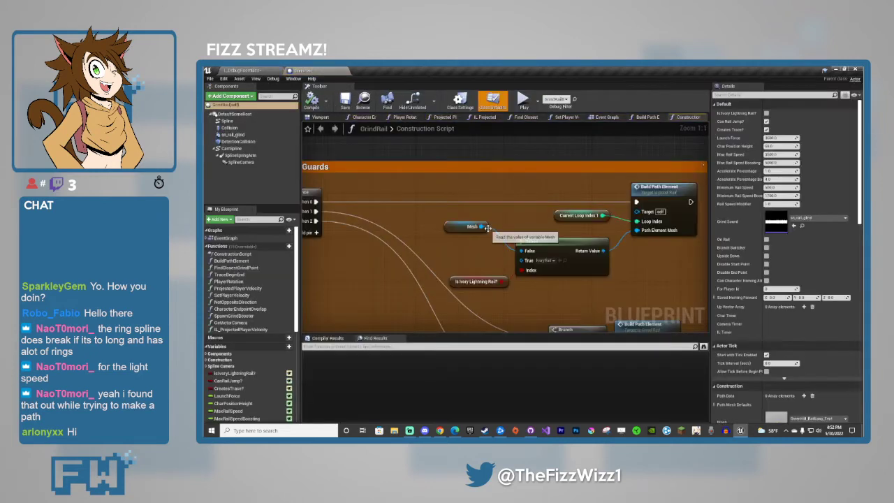
{"action": "scroll", "coordinate": [489, 231], "scroll_direction": "down", "scroll_amount": 6}
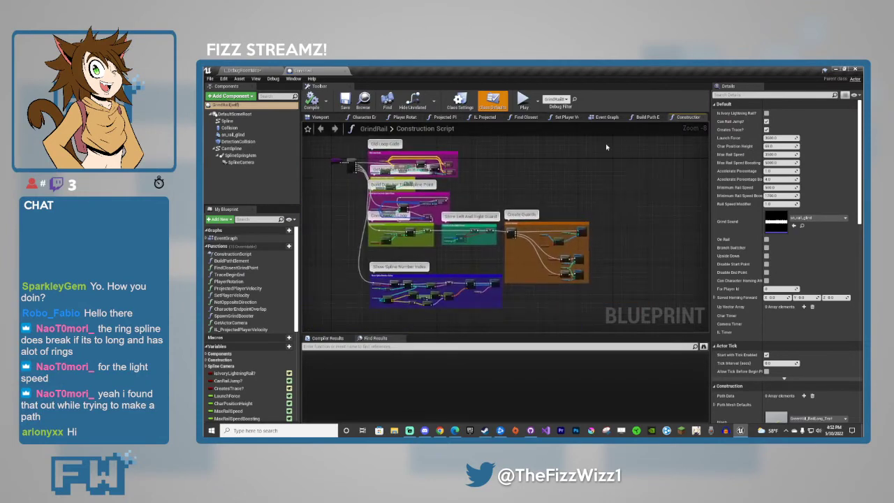
{"action": "left_click", "coordinate": [607, 116]}
{"action": "scroll", "coordinate": [479, 249], "scroll_direction": "down", "scroll_amount": 3}
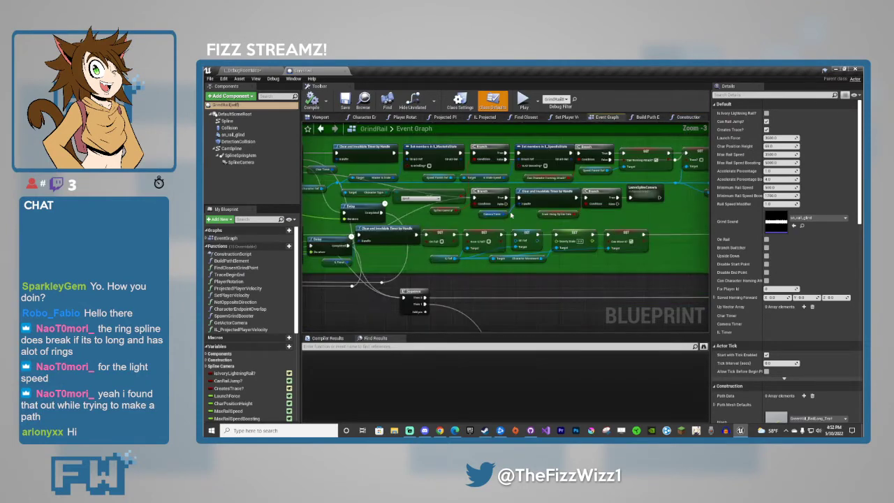
{"action": "right_click_drag", "start_coordinate": [459, 240], "coordinate": [491, 270]}
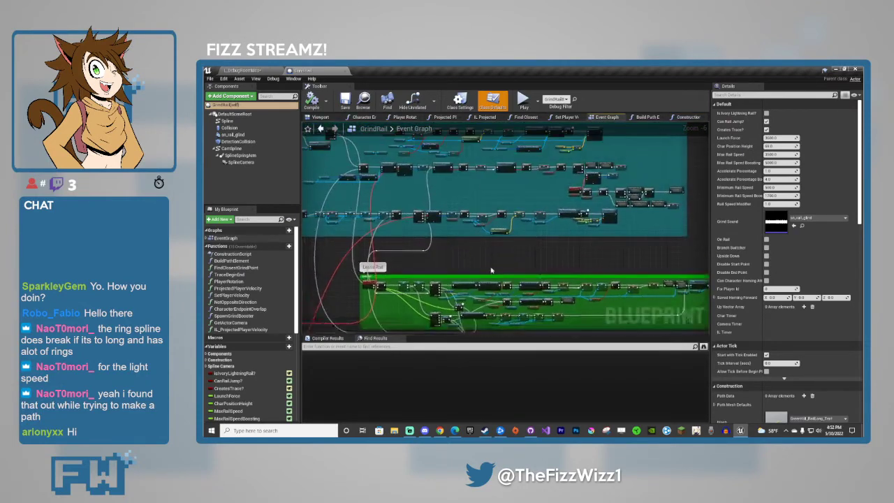
{"action": "scroll", "coordinate": [520, 203], "scroll_direction": "up", "scroll_amount": 7}
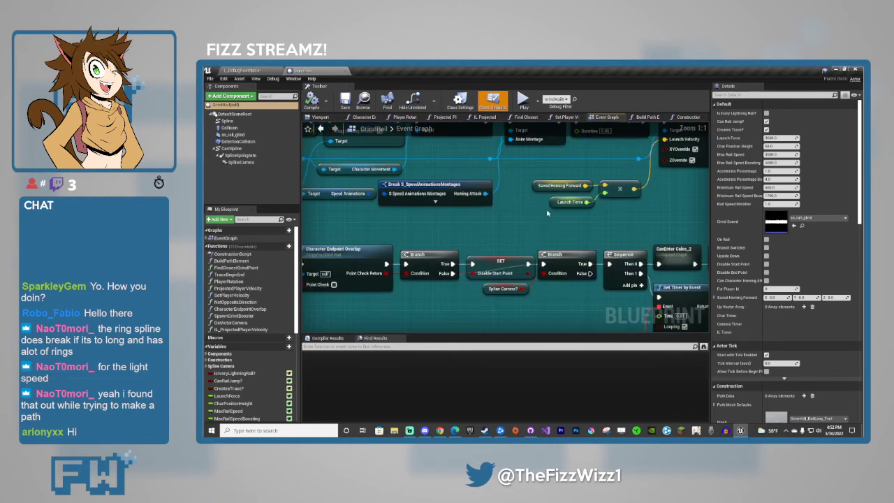
{"action": "left_click", "coordinate": [554, 203]}
{"action": "left_click", "coordinate": [514, 234]}
Return to the level and start a play-test, running and jumping Sonic onto the grind rail.
{"action": "left_click", "coordinate": [245, 71]}
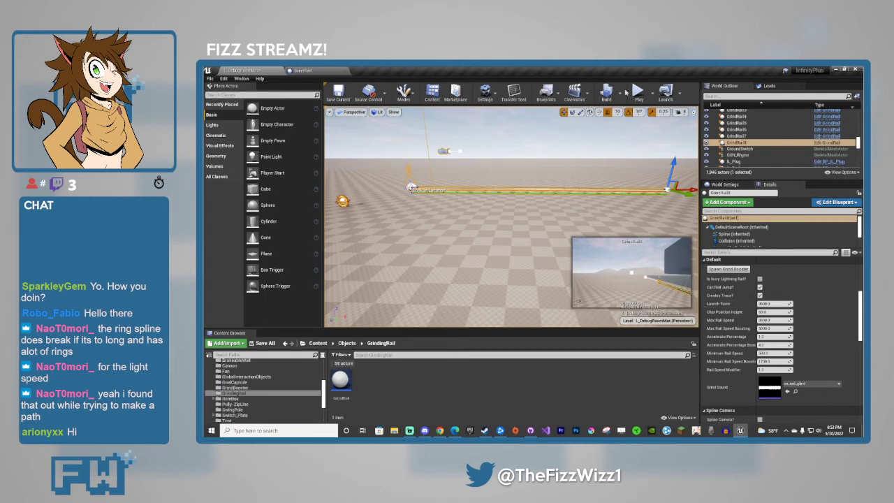
{"action": "left_click", "coordinate": [639, 93]}
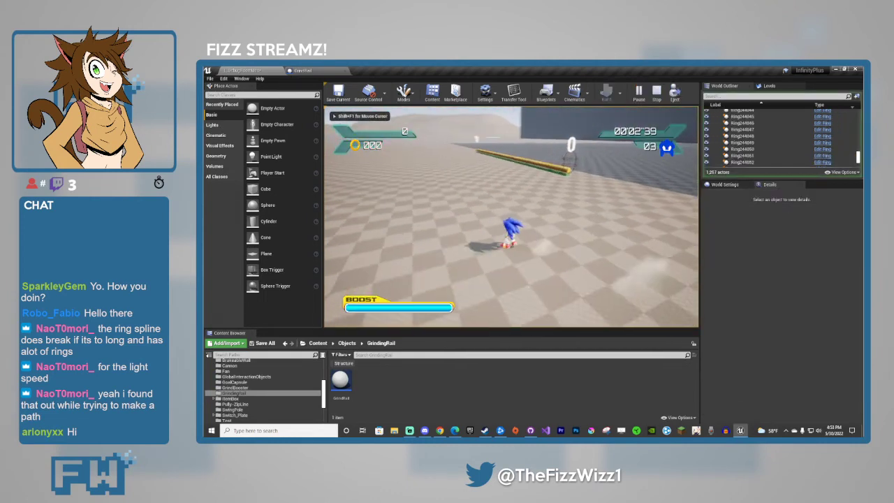
{"action": "key", "text": "space"}
{"action": "key", "text": "w"}
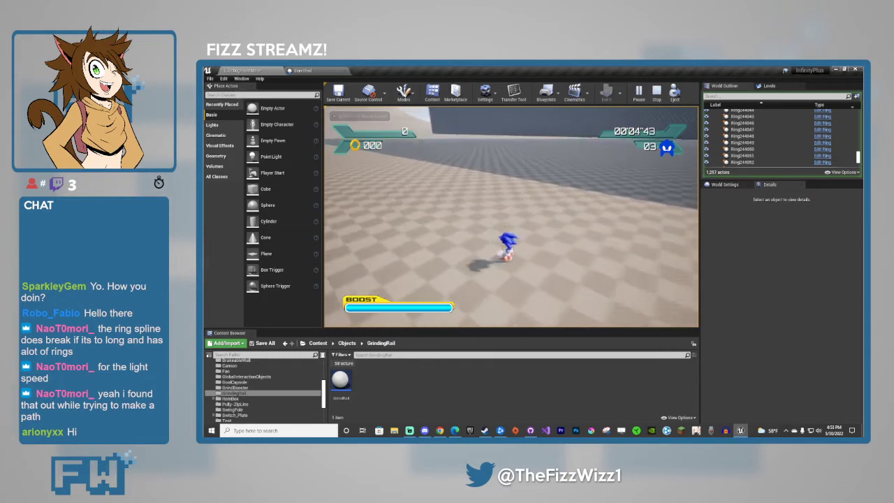
{"action": "key", "text": "w"}
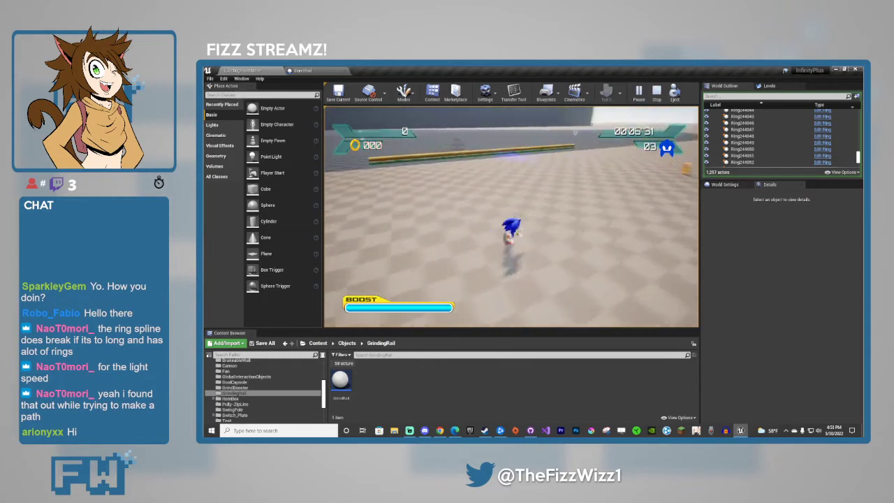
{"action": "key", "text": "space"}
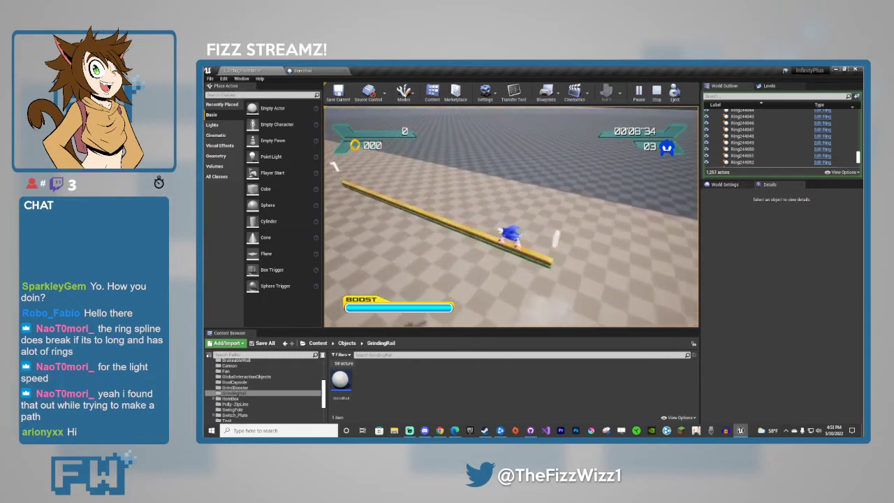
{"action": "key", "text": "w"}
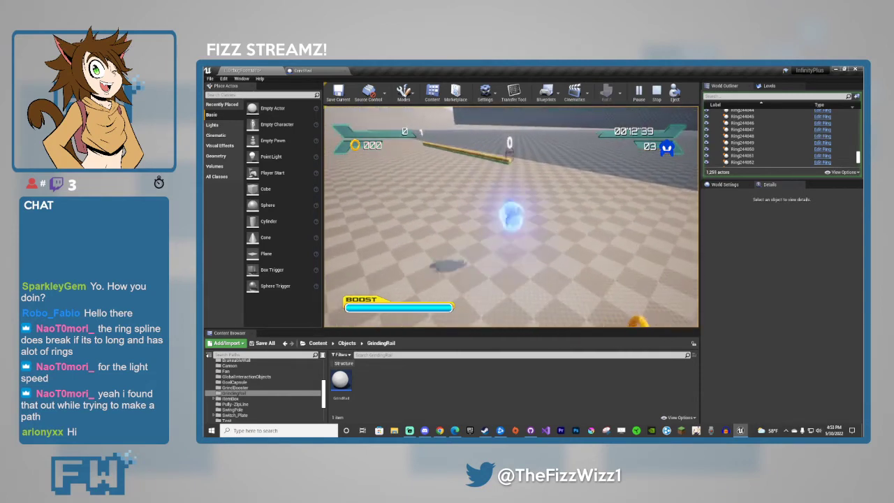
Play-test homing and jumping Sonic onto the straight grind rail from several approaches, and end the play-test.
{"action": "key", "text": "space"}
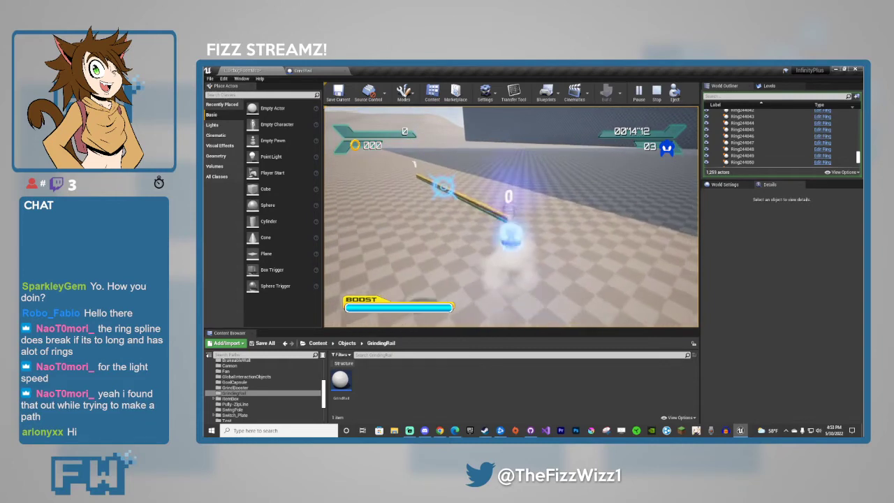
{"action": "key", "text": "space"}
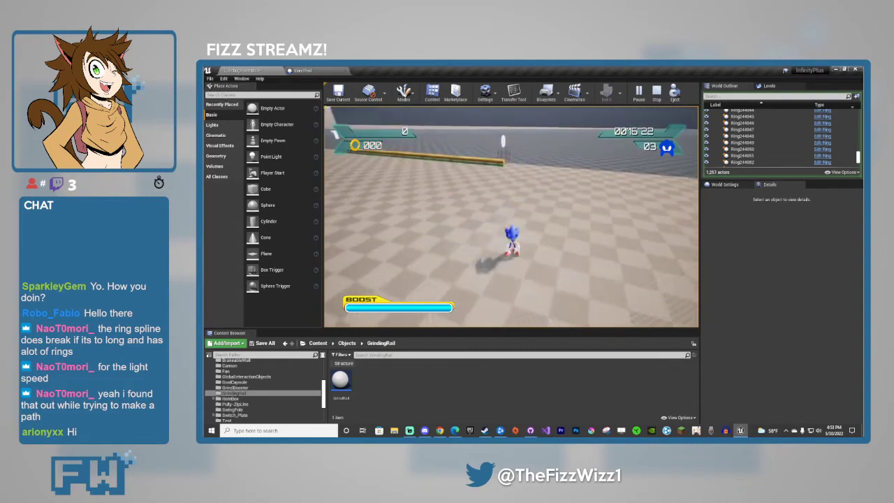
{"action": "key", "text": "space"}
{"action": "key", "text": "space"}
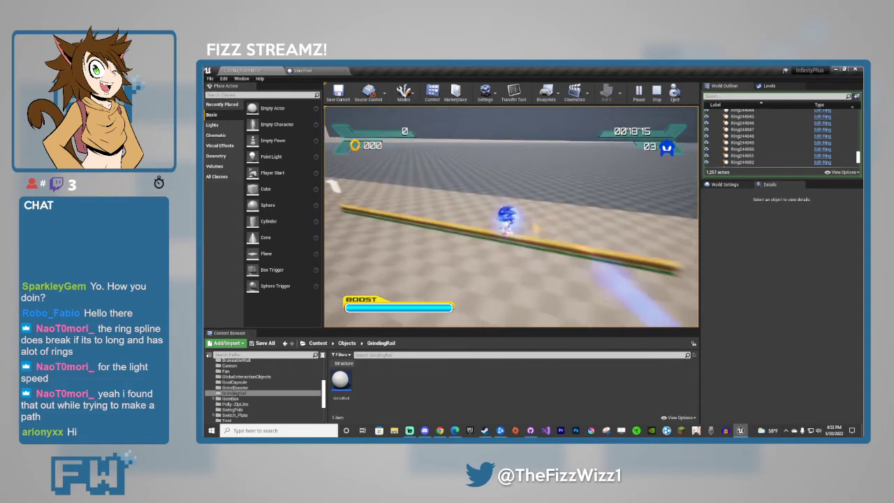
{"action": "key", "text": "w"}
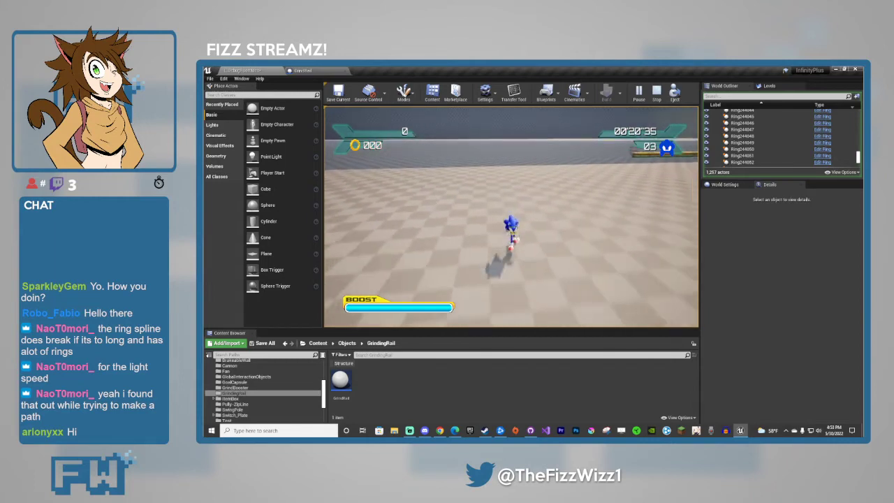
{"action": "key", "text": "w"}
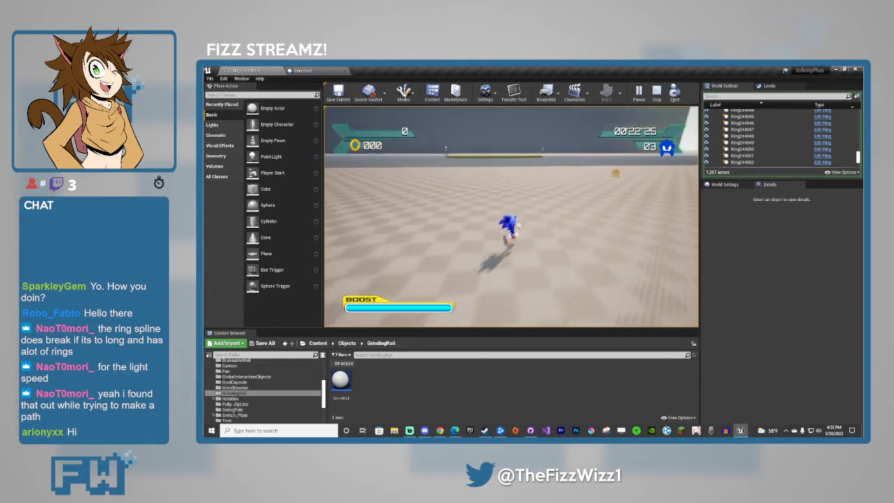
{"action": "key", "text": "space"}
{"action": "key", "text": "space"}
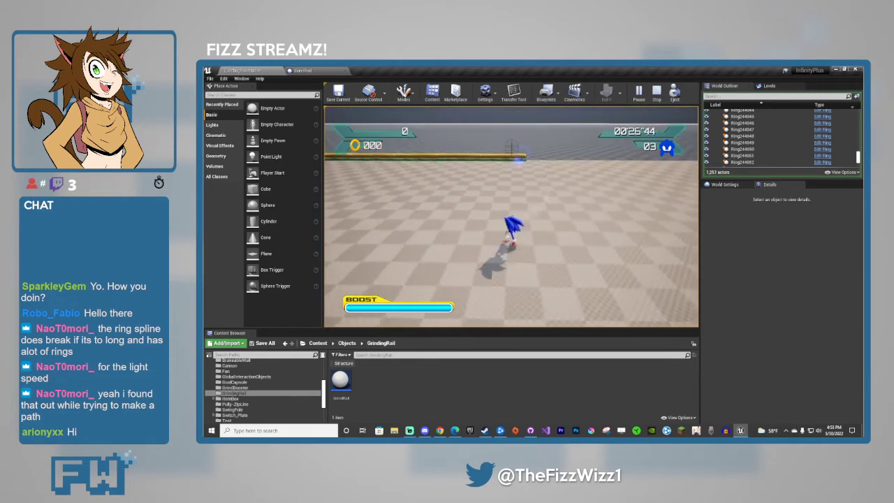
{"action": "key", "text": "space"}
{"action": "key", "text": "w"}
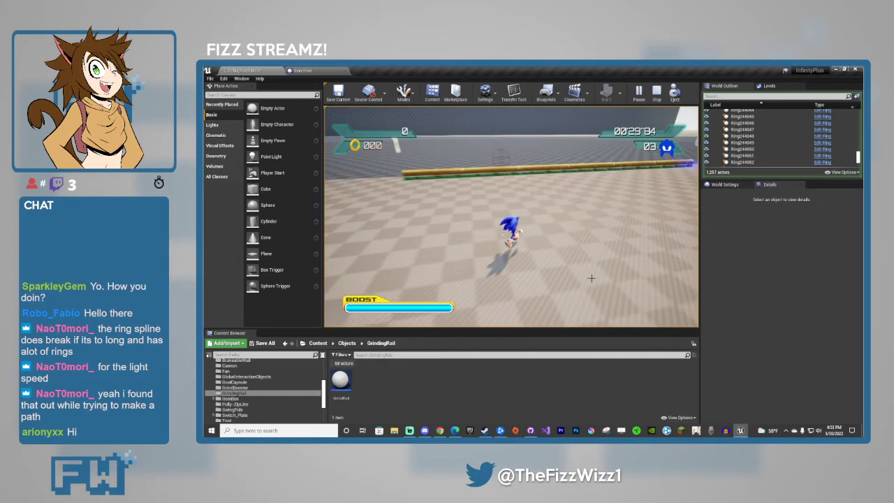
{"action": "key", "text": "Escape"}
Try a higher Char Position Height for the grind rail, inspect the rail's end, and undo the change.
{"action": "left_click", "coordinate": [771, 312]}
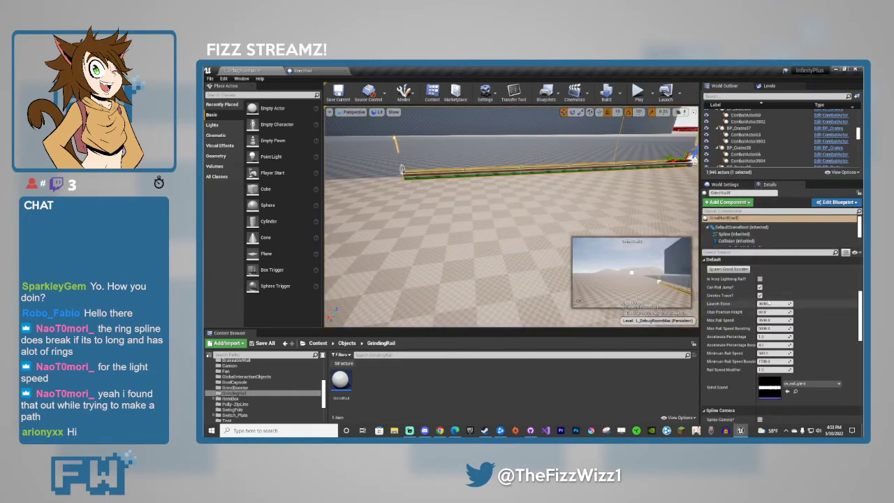
{"action": "type", "text": "95"}
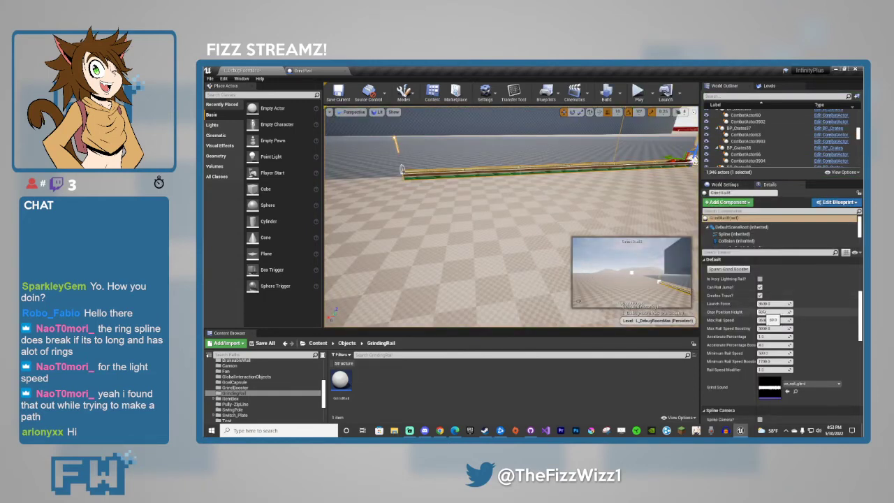
{"action": "key", "text": "w"}
{"action": "right_click_drag", "start_coordinate": [572, 209], "coordinate": [625, 201]}
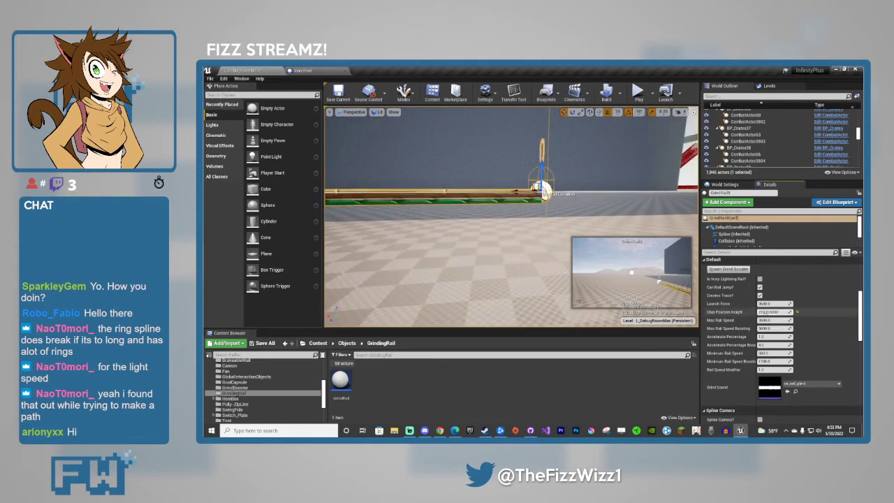
{"action": "key", "text": "ctrl+z"}
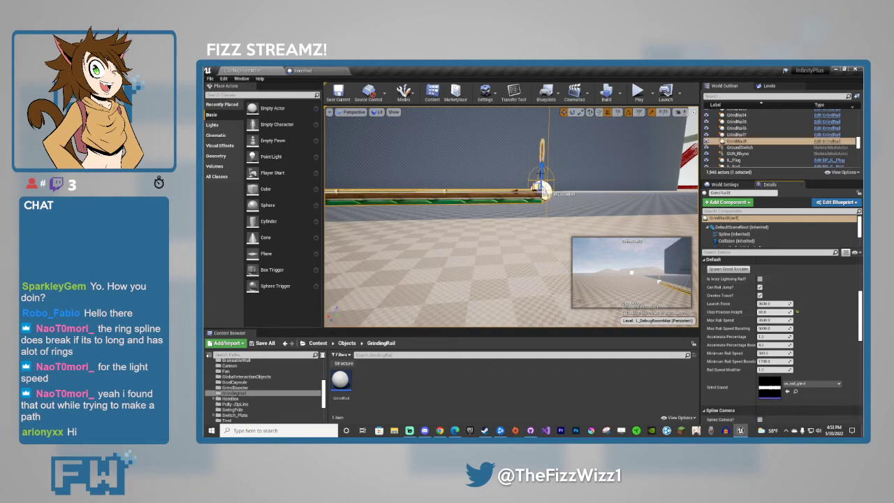
Reselect the grind rail and enlarge the Box Extent of its DetectionCollision component on all three axes.
{"action": "right_click_drag", "start_coordinate": [554, 248], "coordinate": [607, 211]}
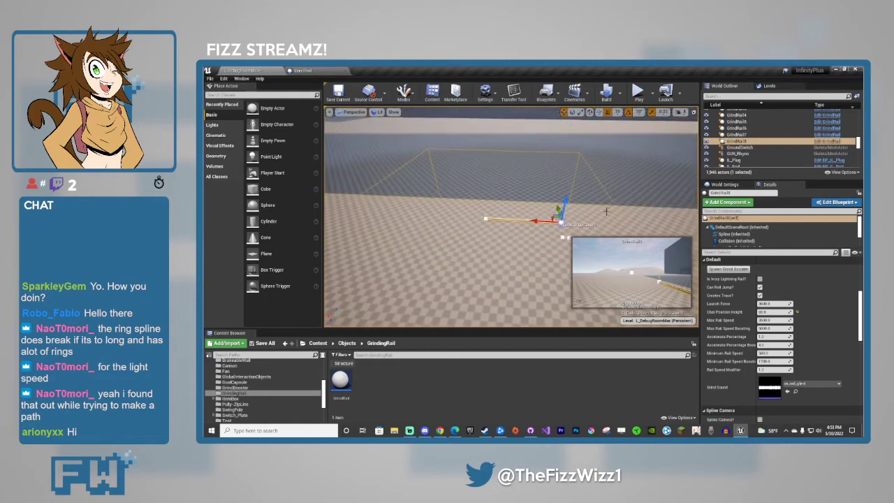
{"action": "left_click", "coordinate": [614, 207]}
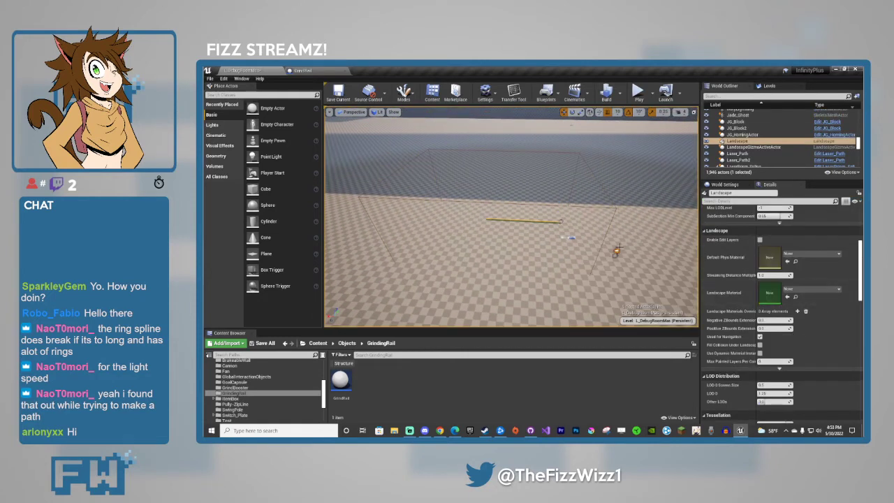
{"action": "left_click", "coordinate": [529, 221]}
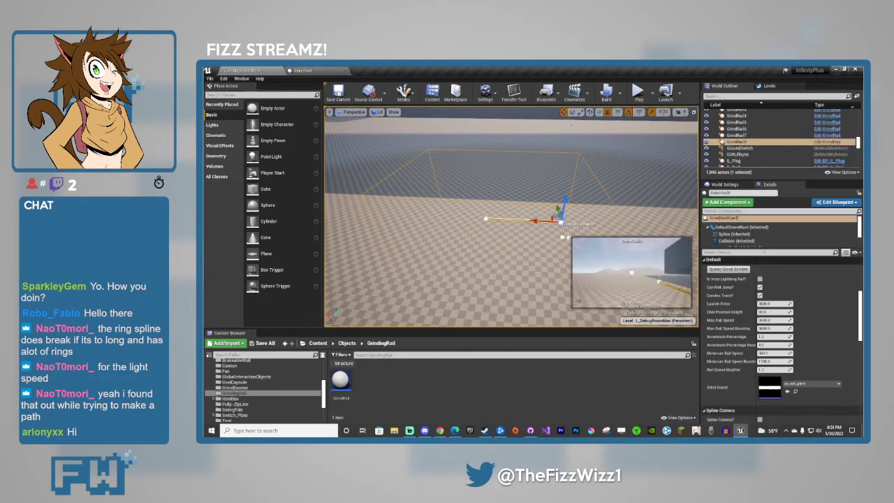
{"action": "scroll", "coordinate": [748, 236], "scroll_direction": "down", "scroll_amount": 3}
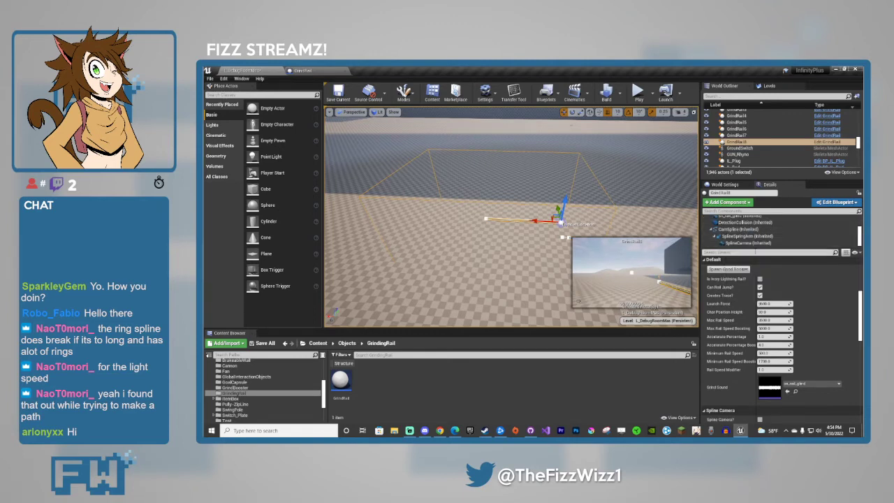
{"action": "left_click", "coordinate": [747, 224]}
{"action": "mouse_move", "coordinate": [559, 259]}
{"action": "right_mouse_down"}
{"action": "mouse_move", "coordinate": [559, 274]}
{"action": "mouse_move", "coordinate": [549, 273]}
{"action": "right_mouse_up"}
{"action": "key", "text": "s"}
{"action": "scroll", "coordinate": [799, 317], "scroll_direction": "up", "scroll_amount": 8}
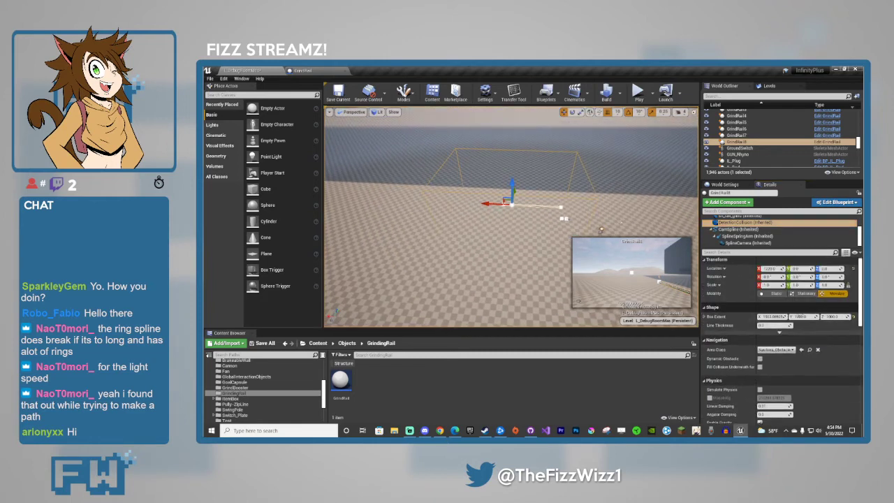
{"action": "left_click", "coordinate": [807, 317]}
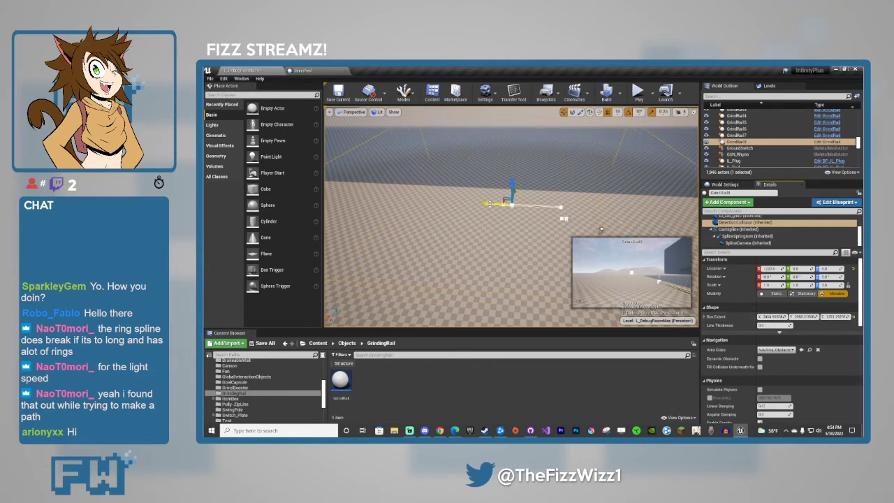
Extend the rail's spline with added points and reposition them into a winding six-point path, and reselect the whole rail.
{"action": "left_click_drag", "start_coordinate": [489, 204], "coordinate": [504, 206]}
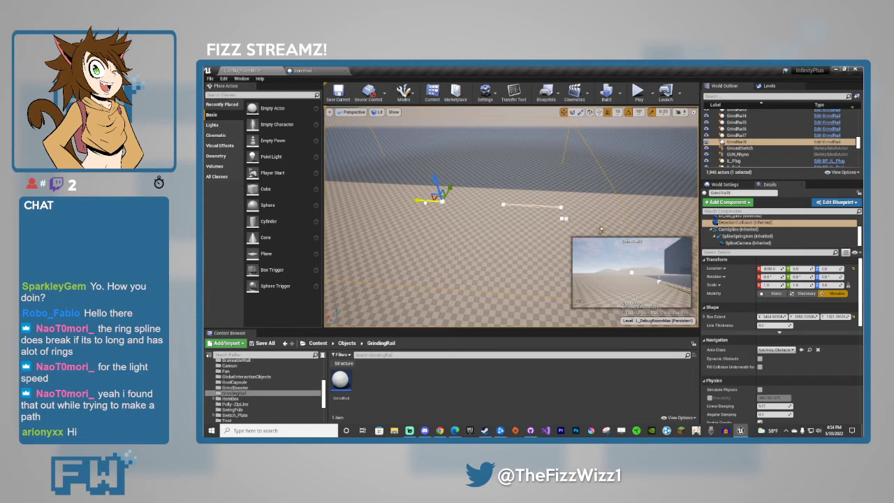
{"action": "left_click", "coordinate": [509, 204]}
{"action": "left_click", "coordinate": [504, 204]}
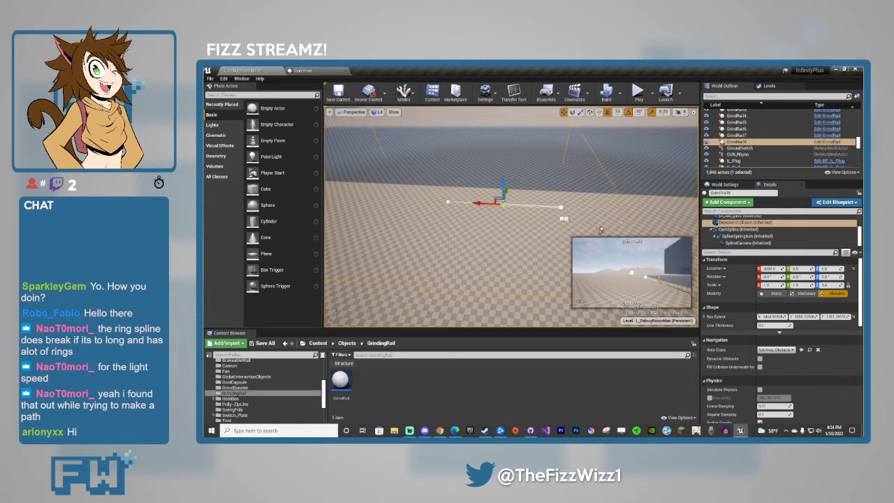
{"action": "left_click_drag", "start_coordinate": [503, 187], "coordinate": [401, 168]}
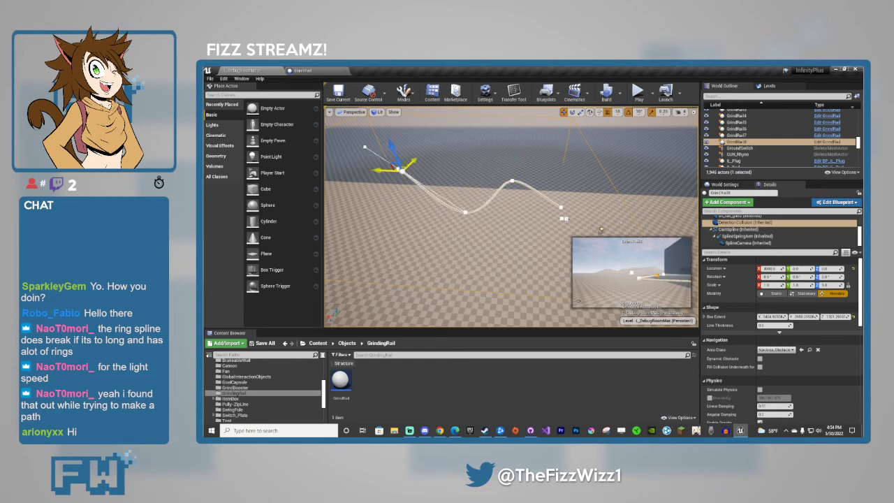
{"action": "left_click_drag", "start_coordinate": [399, 168], "coordinate": [461, 160]}
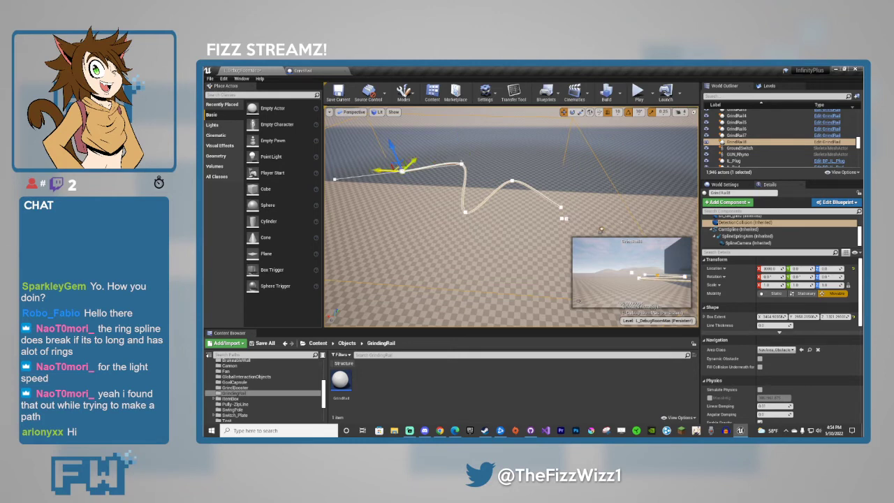
{"action": "left_click_drag", "start_coordinate": [384, 176], "coordinate": [398, 225]}
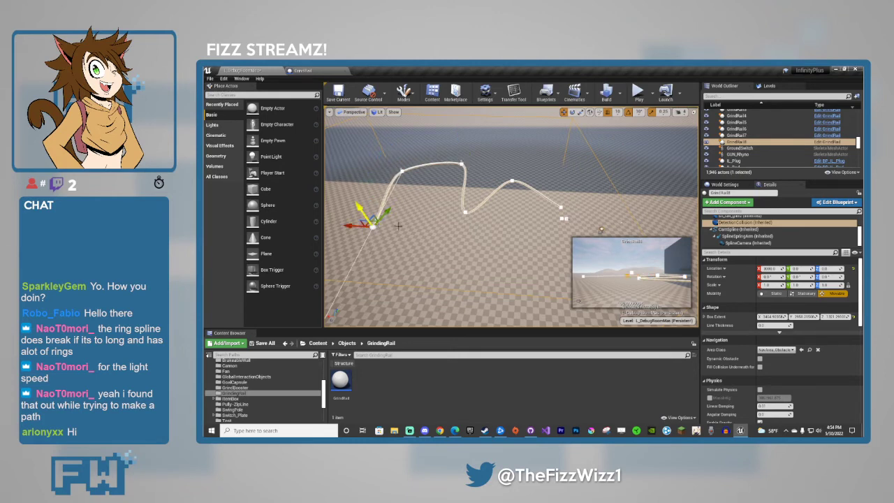
{"action": "right_click_drag", "start_coordinate": [637, 201], "coordinate": [637, 167]}
{"action": "left_click", "coordinate": [518, 237]}
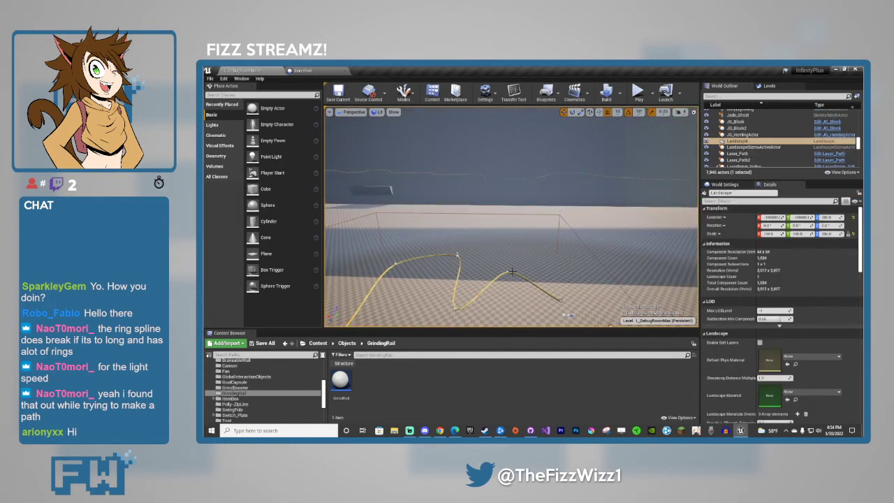
{"action": "left_click", "coordinate": [458, 255]}
{"action": "right_click_drag", "start_coordinate": [458, 255], "coordinate": [454, 295]}
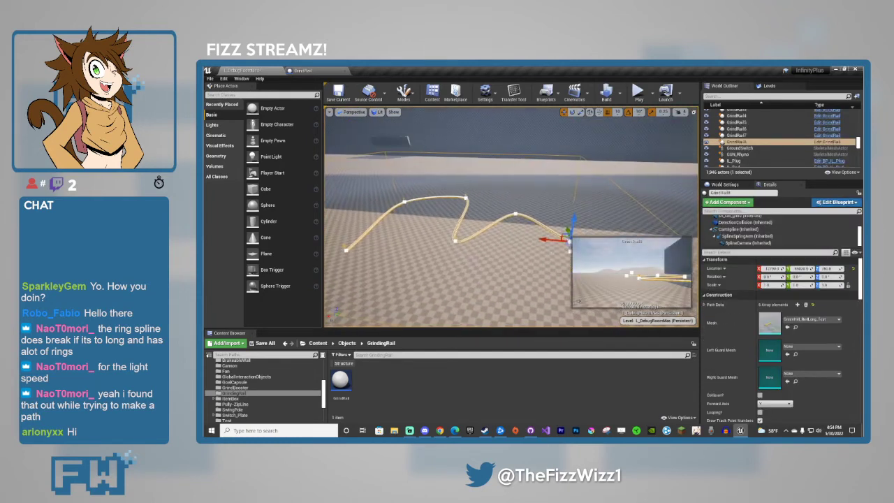
Review the rail's Max Rail Speed among its Default settings and play-test Sonic on the curved rail.
{"action": "scroll", "coordinate": [732, 325], "scroll_direction": "down", "scroll_amount": 2}
{"action": "scroll", "coordinate": [731, 325], "scroll_direction": "down", "scroll_amount": 5}
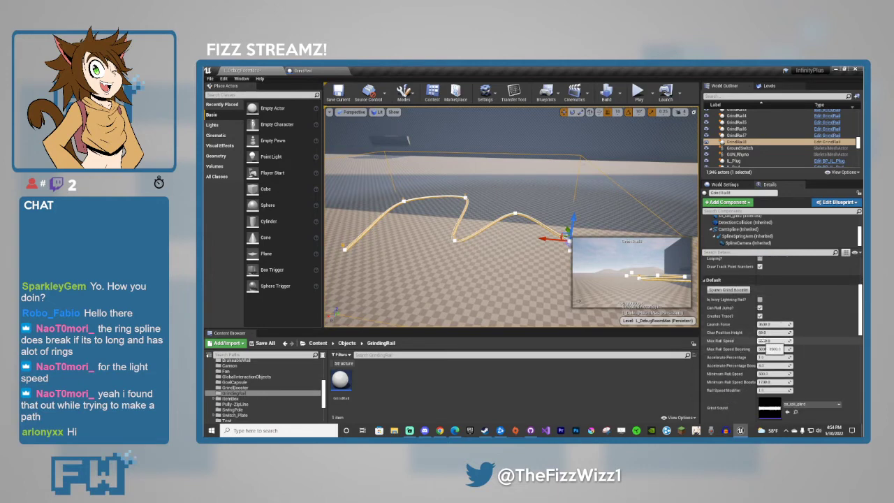
{"action": "right_click_drag", "start_coordinate": [633, 152], "coordinate": [646, 166]}
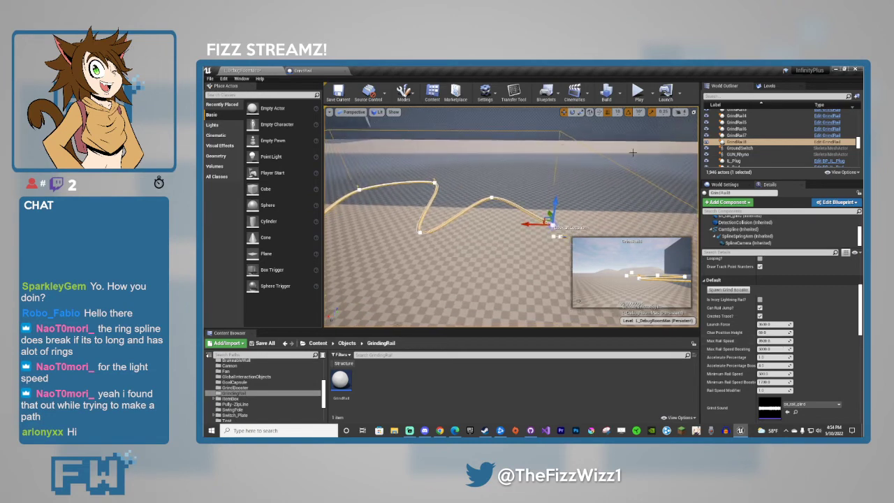
{"action": "left_click", "coordinate": [639, 93]}
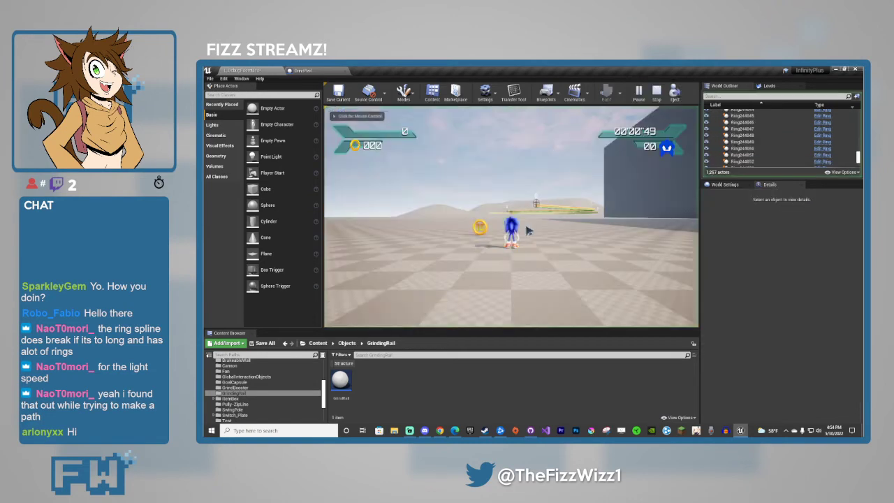
{"action": "key", "text": "space"}
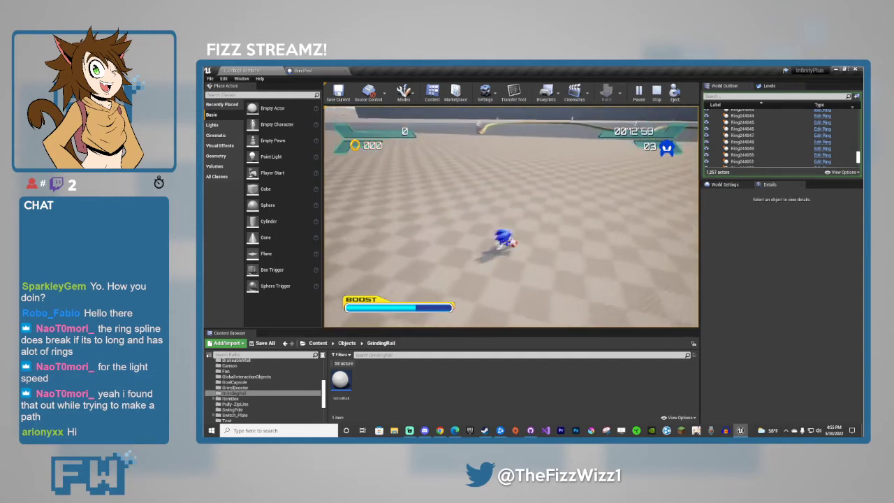
{"action": "key", "text": "shift+F1"}
{"action": "key", "text": "Escape"}
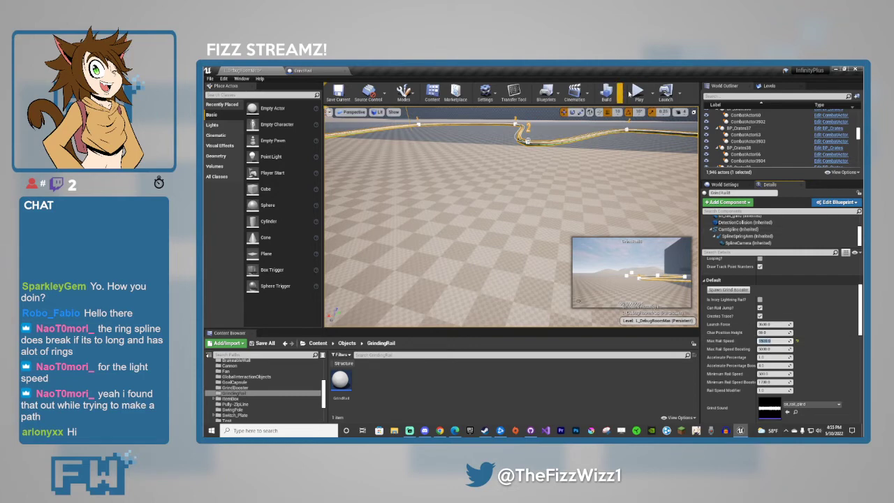
Play-test the curved rail with the modified Max Rail Speed, jumping and boosting Sonic along it.
{"action": "left_click", "coordinate": [638, 93]}
{"action": "key", "text": "alt+p"}
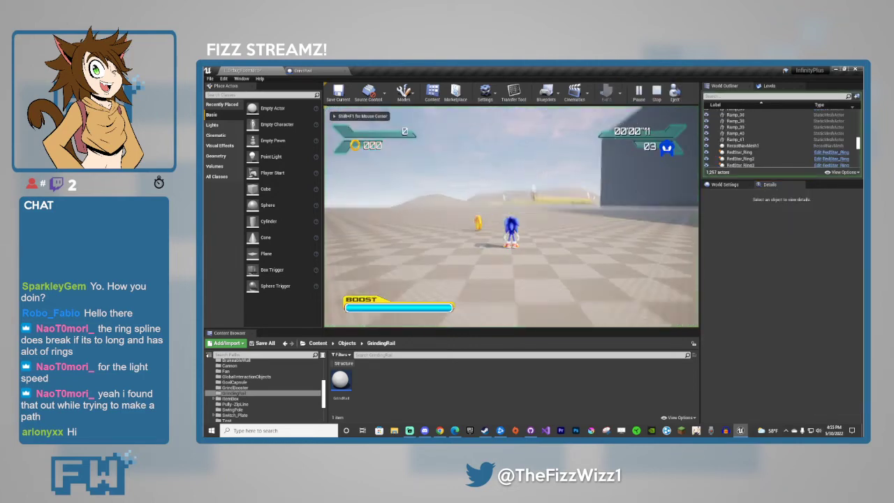
{"action": "key", "text": "space"}
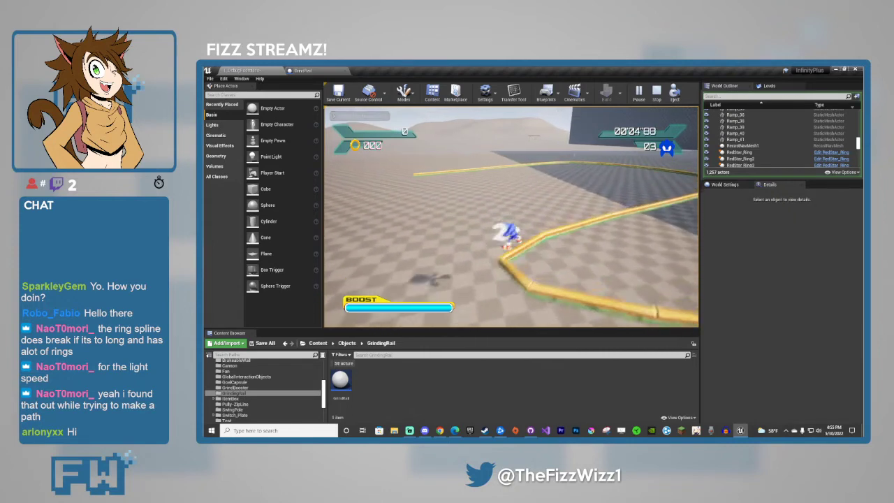
{"action": "key", "text": "shift"}
{"action": "key", "text": "space"}
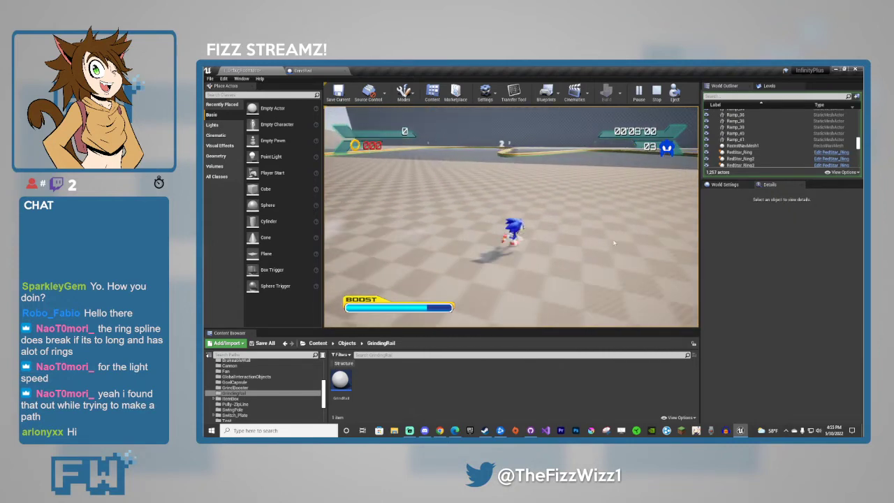
{"action": "key", "text": "Escape"}
Reset the rail's Max Rail Speed to its default and examine the Max Rail Speed Boosting setting.
{"action": "left_click", "coordinate": [798, 341]}
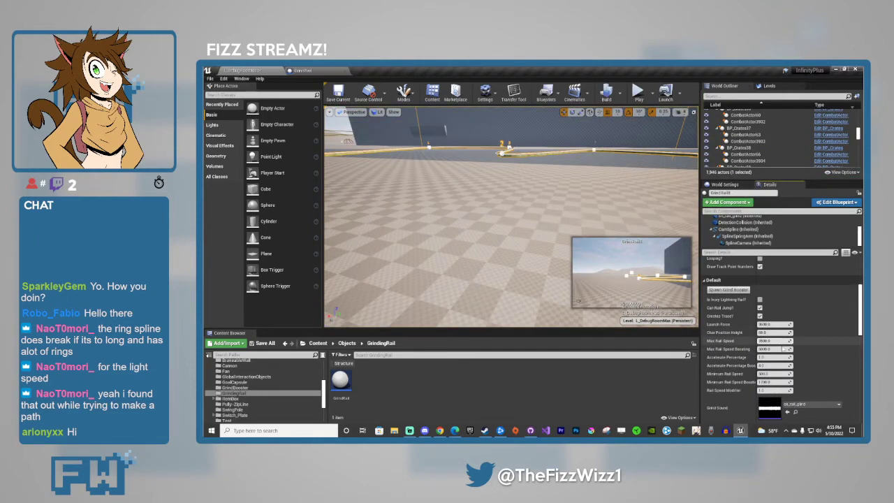
{"action": "key", "text": "Tab"}
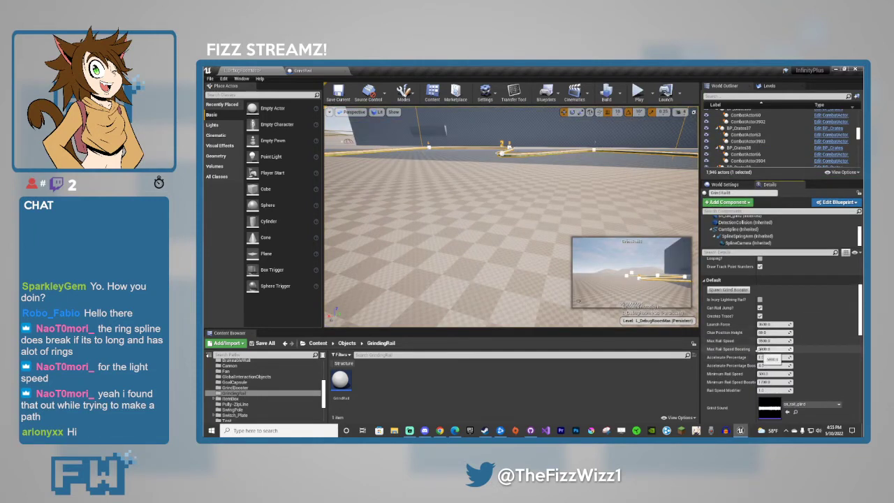
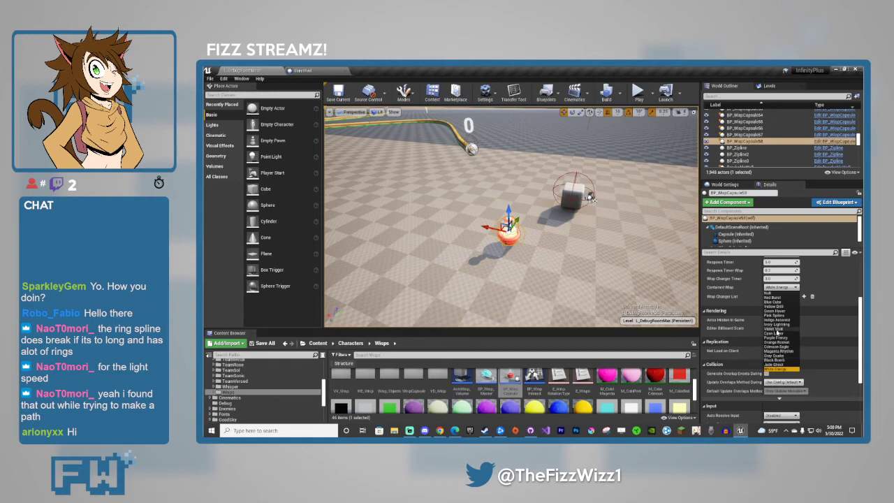
Set the wisp capsule's Contained Wisp to Ivory Lightning and enable Is Ivory Lightning Rail on the grind rail.
{"action": "left_click", "coordinate": [777, 326]}
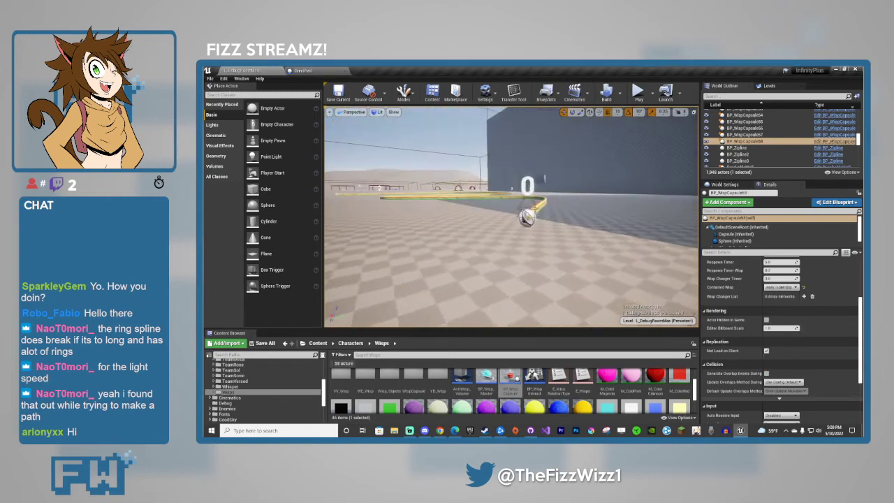
{"action": "mouse_move", "coordinate": [608, 261]}
{"action": "right_mouse_down"}
{"action": "mouse_move", "coordinate": [605, 278]}
{"action": "mouse_move", "coordinate": [607, 262]}
{"action": "right_mouse_up"}
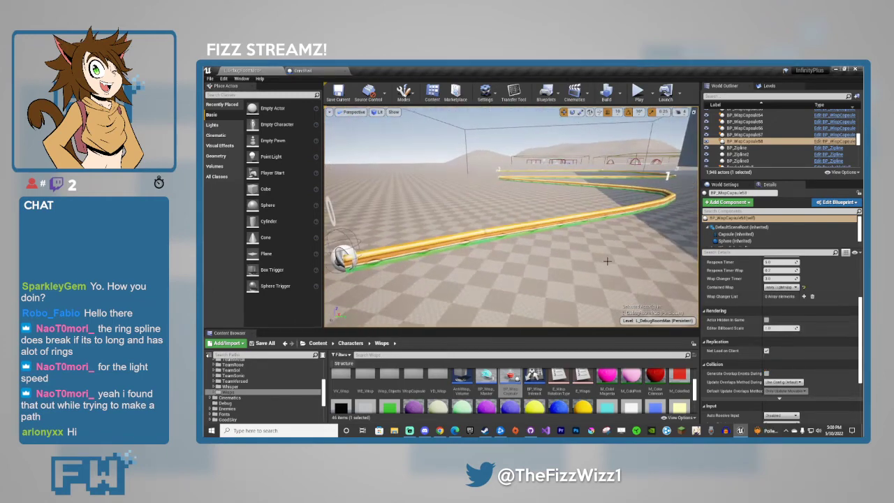
{"action": "left_click", "coordinate": [566, 222]}
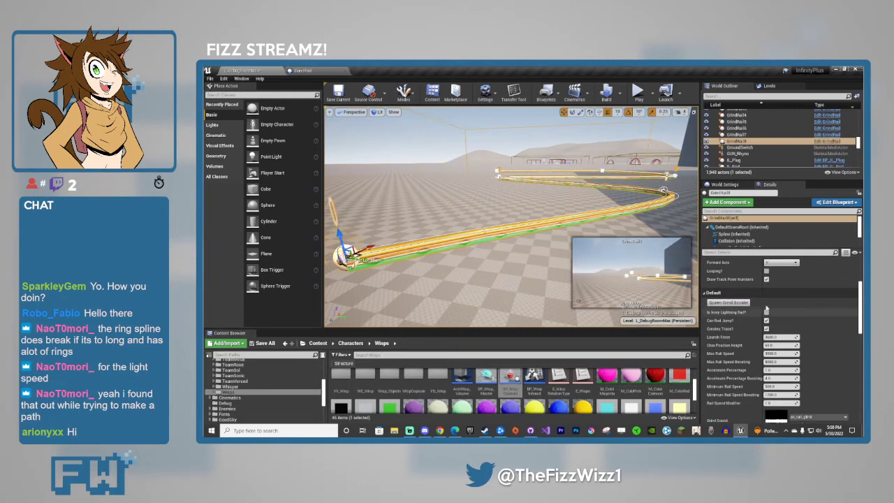
{"action": "left_click", "coordinate": [766, 313]}
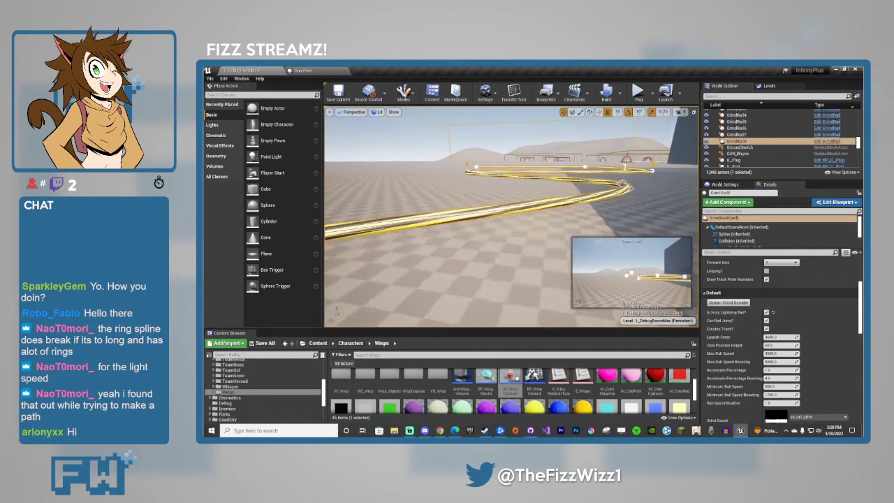
{"action": "right_click_drag", "start_coordinate": [511, 217], "coordinate": [479, 222]}
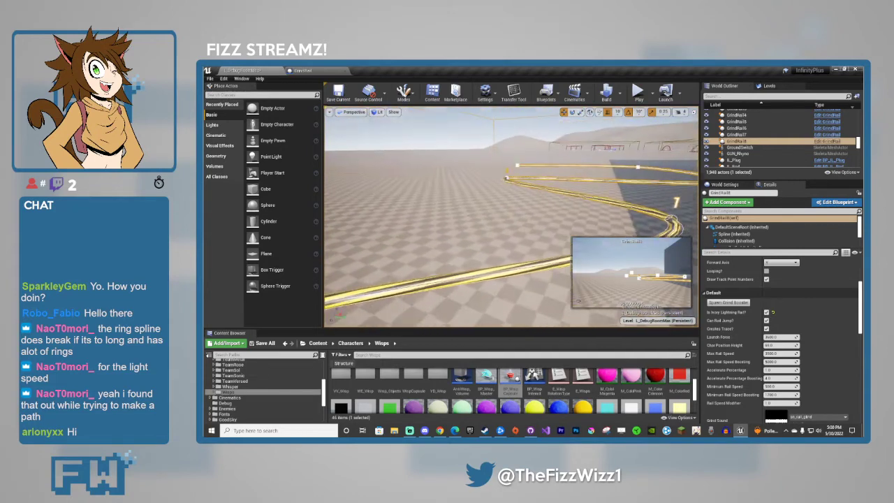
Play-test the Ivory Lightning setup, running Sonic through the rings, item box and wisp capsule near the rail.
{"action": "left_click", "coordinate": [454, 141]}
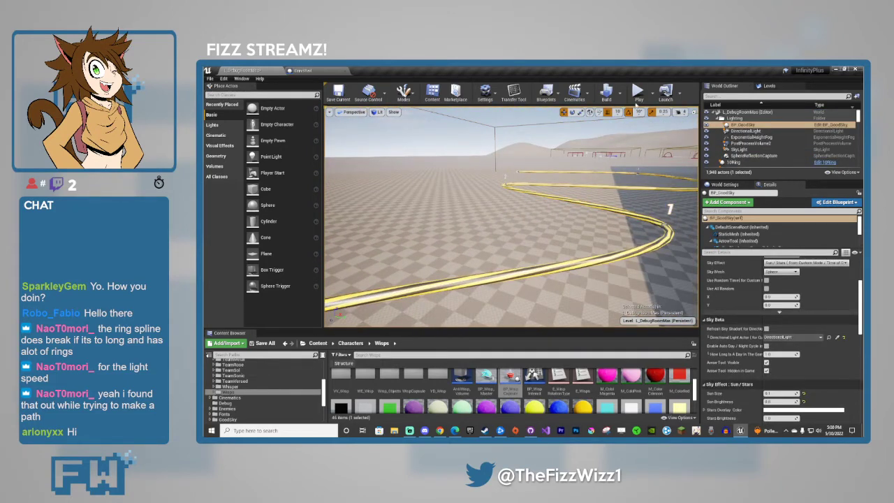
{"action": "key", "text": "alt+p"}
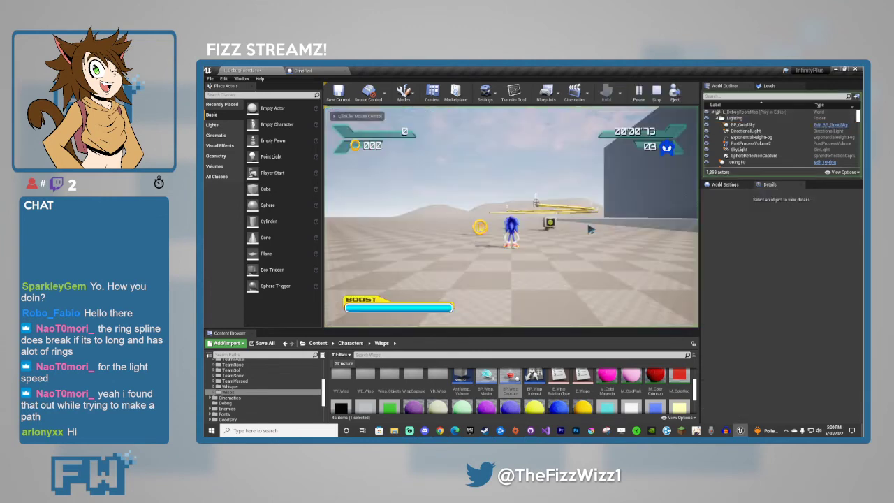
{"action": "key", "text": "w"}
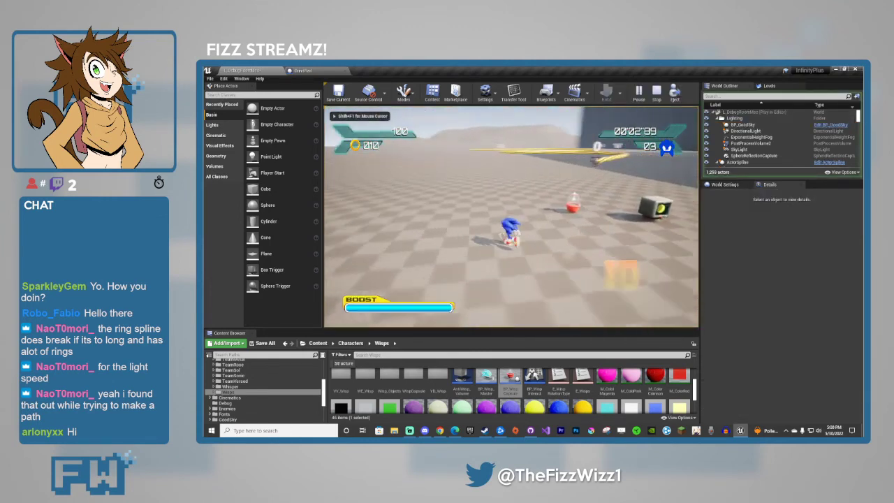
{"action": "key", "text": "w"}
{"action": "key", "text": "w"}
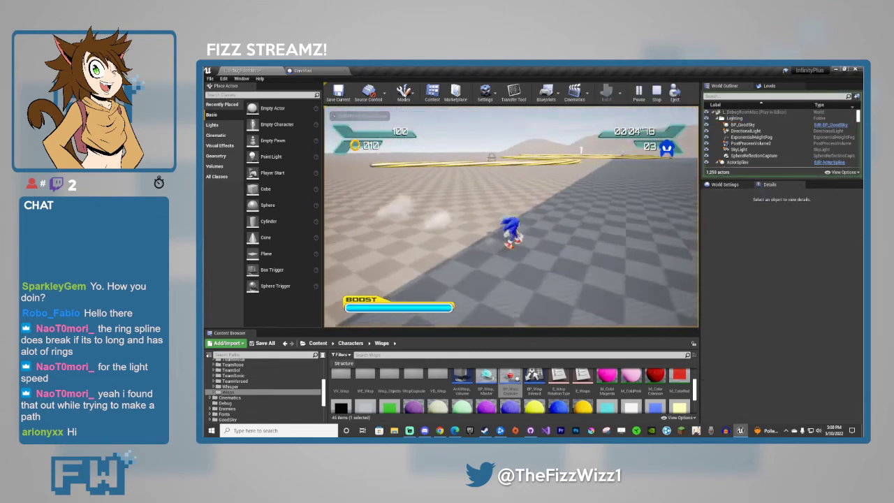
{"action": "key", "text": "w"}
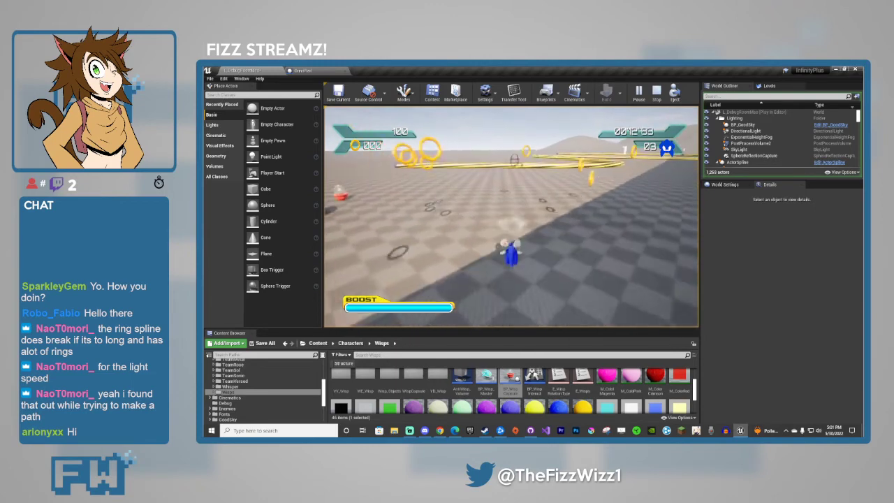
{"action": "key", "text": "w"}
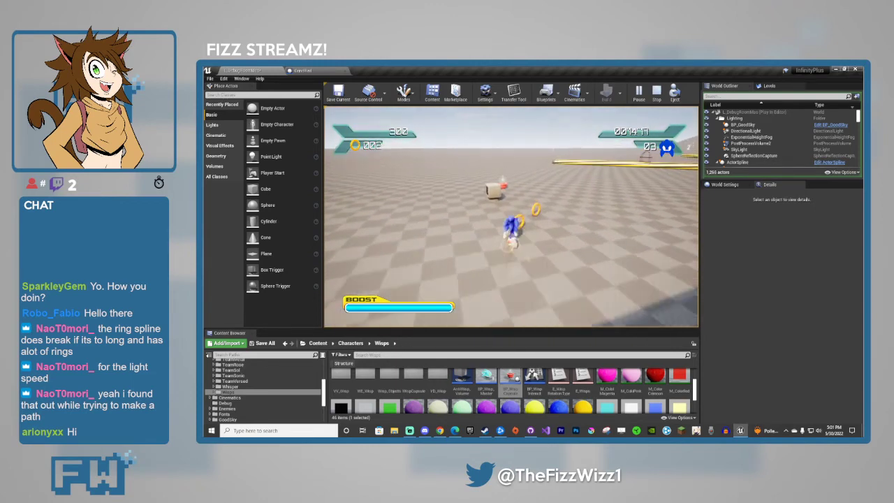
{"action": "key", "text": "w"}
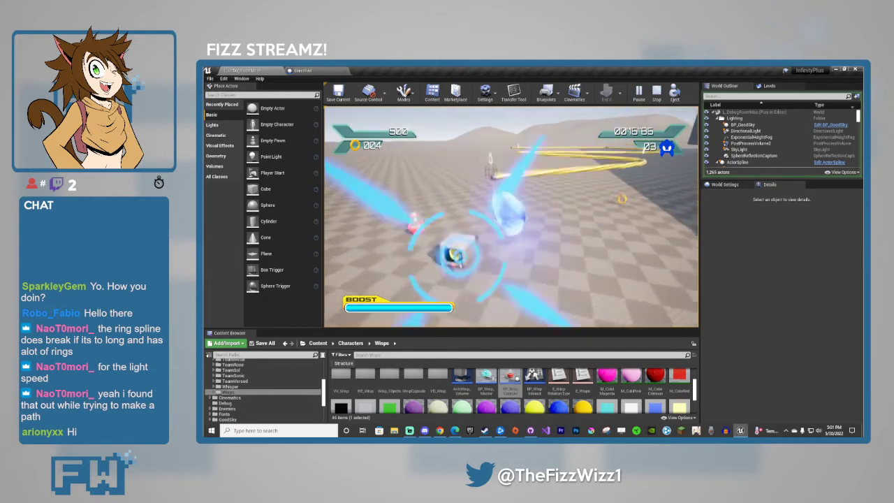
{"action": "key", "text": "w"}
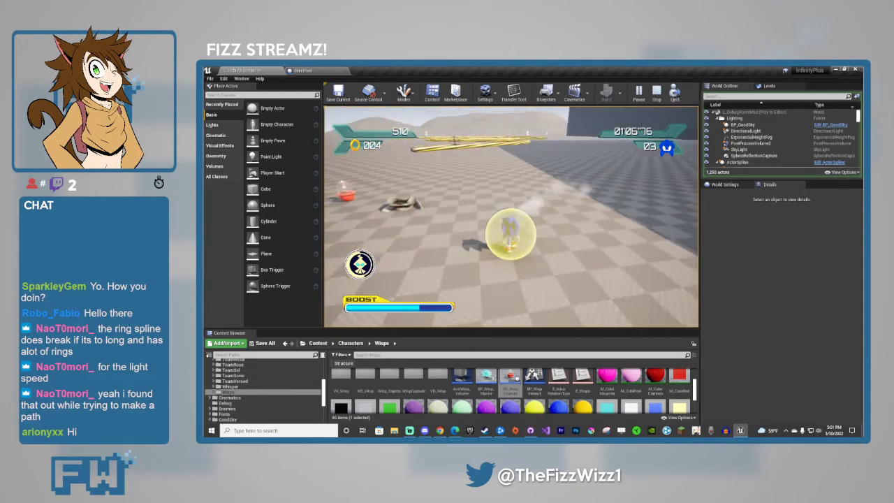
{"action": "key", "text": "Escape"}
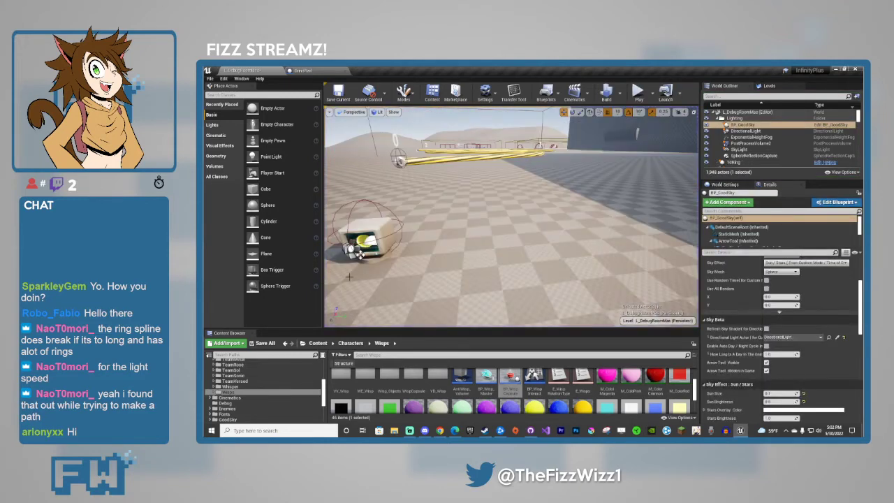
Check the item box's Default settings and disable Is Ivory Lightning Rail on the grind rail.
{"action": "key", "text": "a"}
{"action": "right_click_drag", "start_coordinate": [512, 216], "coordinate": [454, 217]}
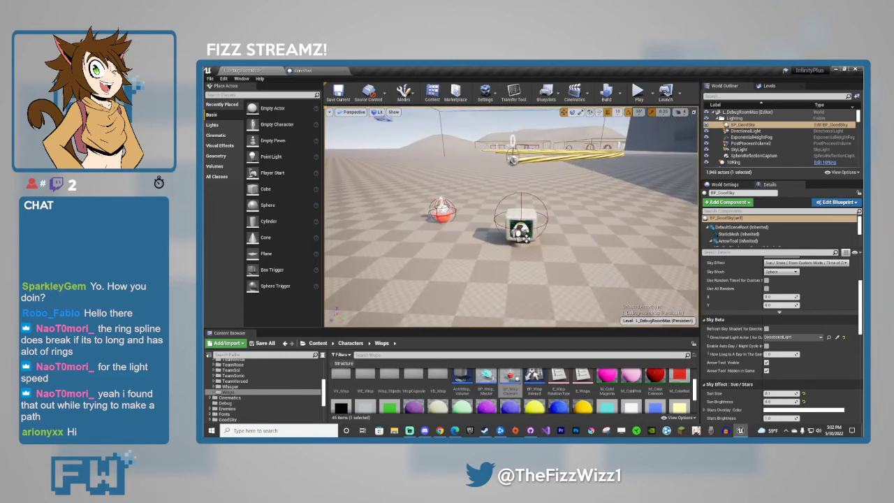
{"action": "left_click", "coordinate": [520, 232]}
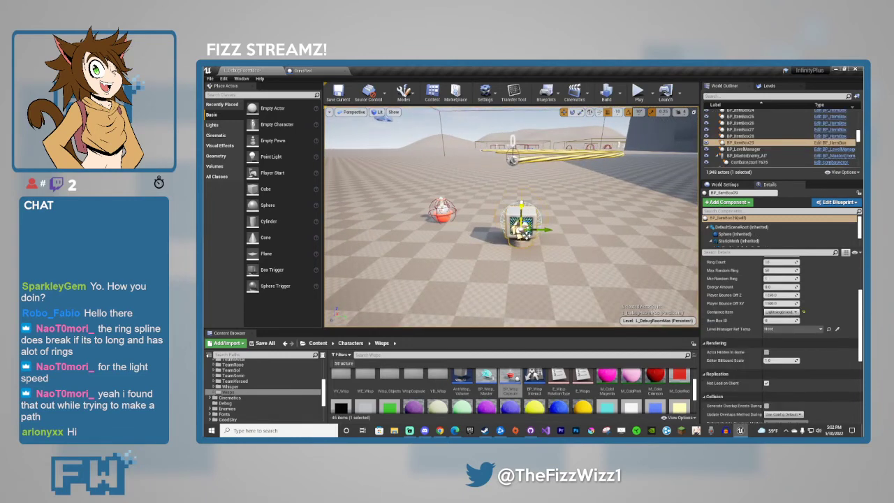
{"action": "scroll", "coordinate": [782, 321], "scroll_direction": "up", "scroll_amount": 2}
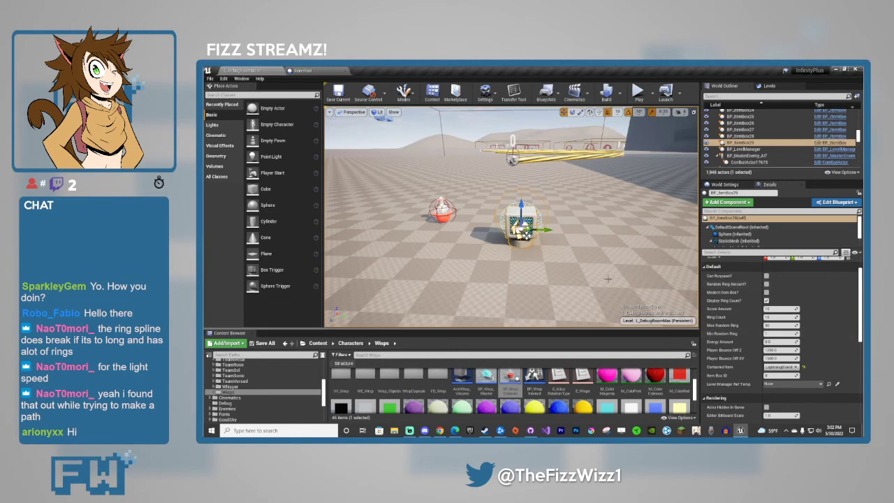
{"action": "left_click", "coordinate": [531, 159]}
{"action": "scroll", "coordinate": [741, 335], "scroll_direction": "down", "scroll_amount": 3}
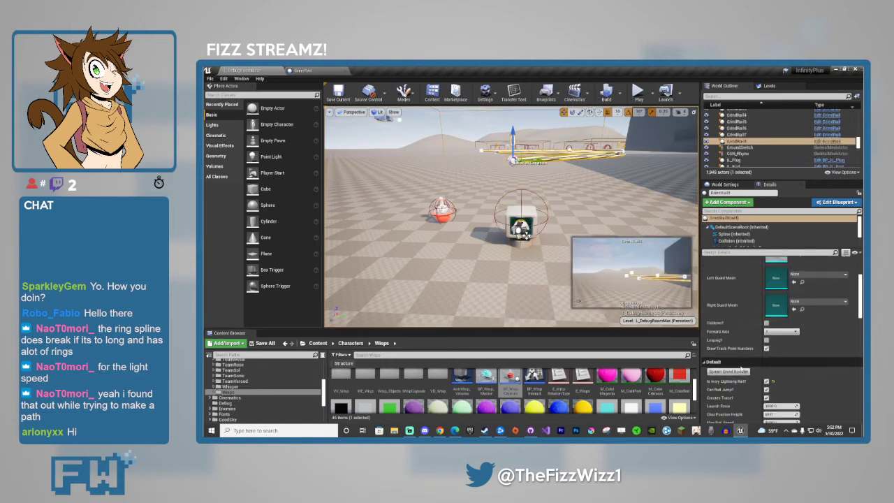
{"action": "scroll", "coordinate": [740, 367], "scroll_direction": "down", "scroll_amount": 2}
{"action": "right_click_drag", "start_coordinate": [553, 297], "coordinate": [552, 279]}
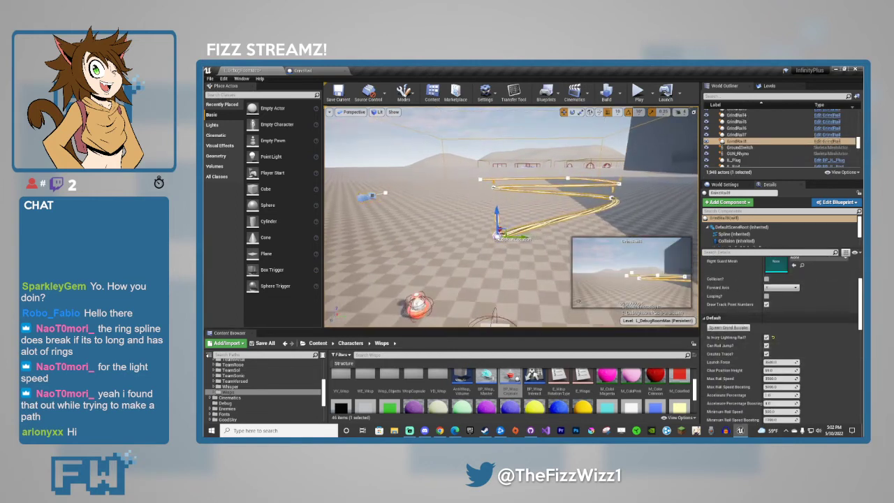
{"action": "left_click", "coordinate": [768, 337]}
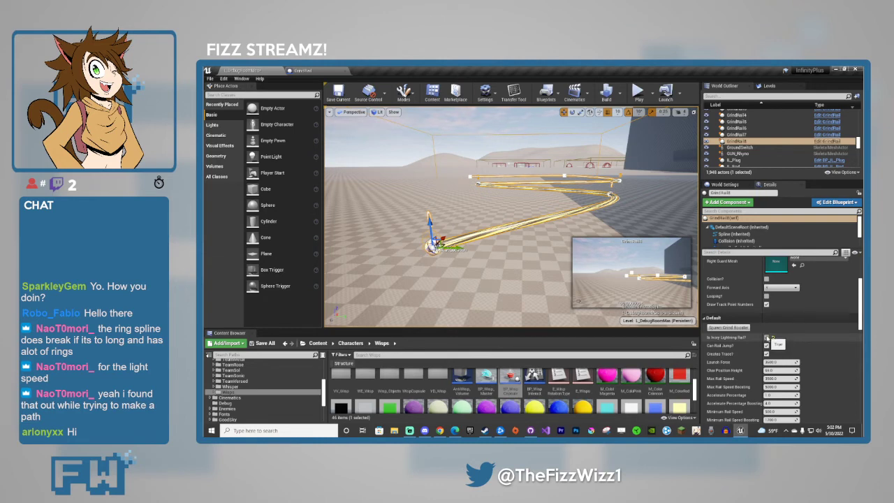
{"action": "left_click", "coordinate": [768, 338]}
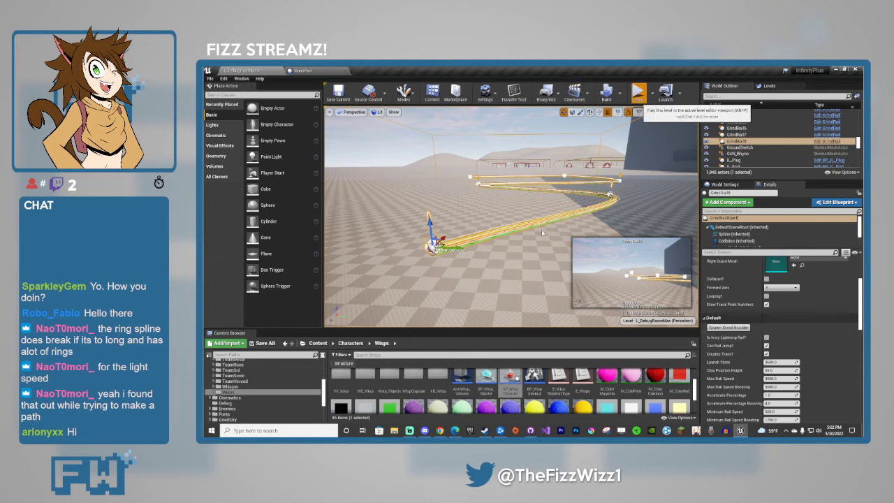
Play-test Sonic with the wisp power around the rail while its Ivory Lightning option is off.
{"action": "left_click", "coordinate": [639, 92]}
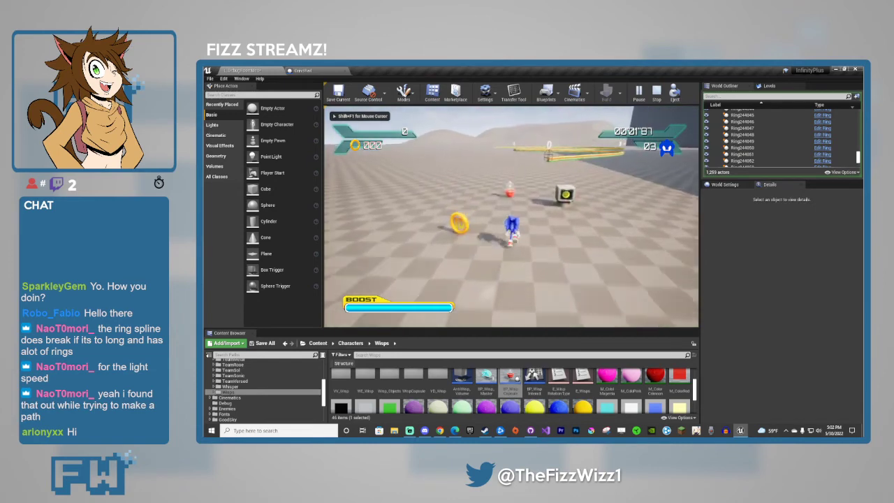
{"action": "key", "text": "w"}
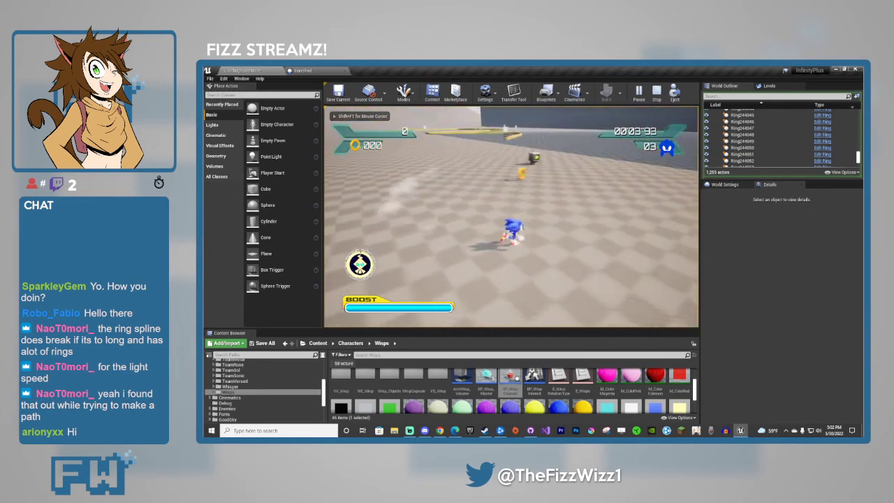
{"action": "key", "text": "w"}
{"action": "key", "text": "space"}
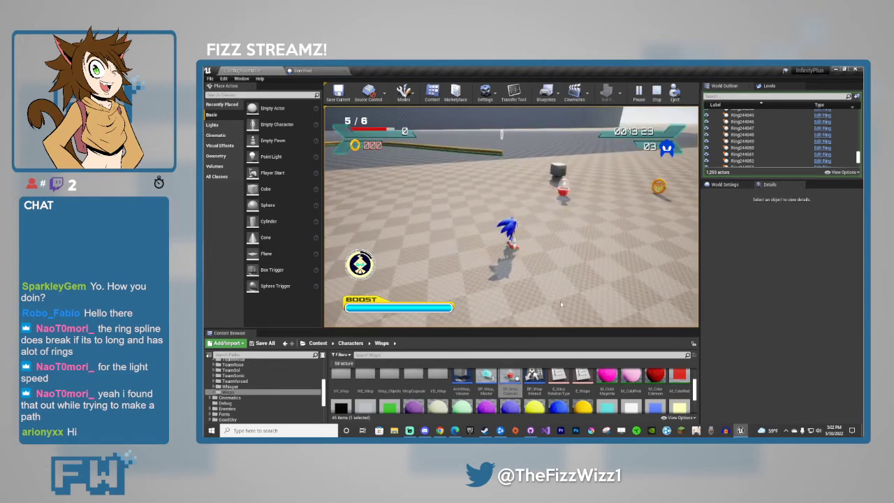
{"action": "key", "text": "Escape"}
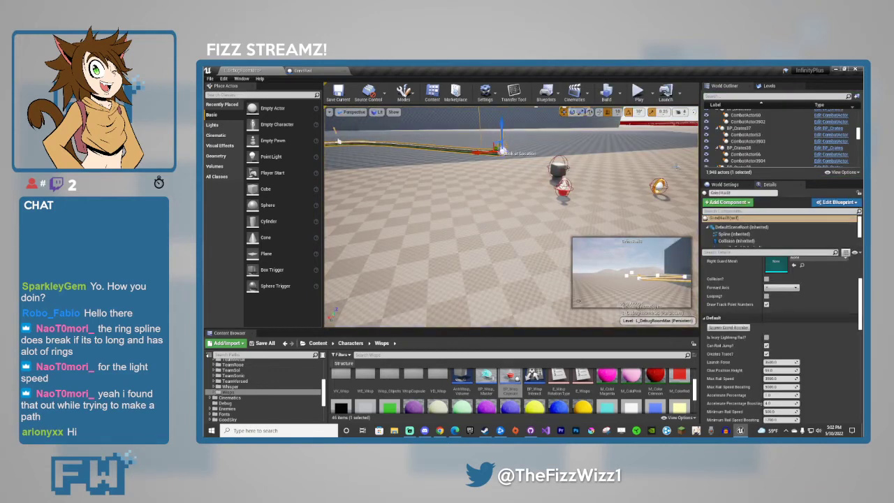
Delete the item box and the wisp capsule standing near the start of the grind rail.
{"action": "right_click_drag", "start_coordinate": [663, 137], "coordinate": [663, 128]}
{"action": "left_click", "coordinate": [648, 129]}
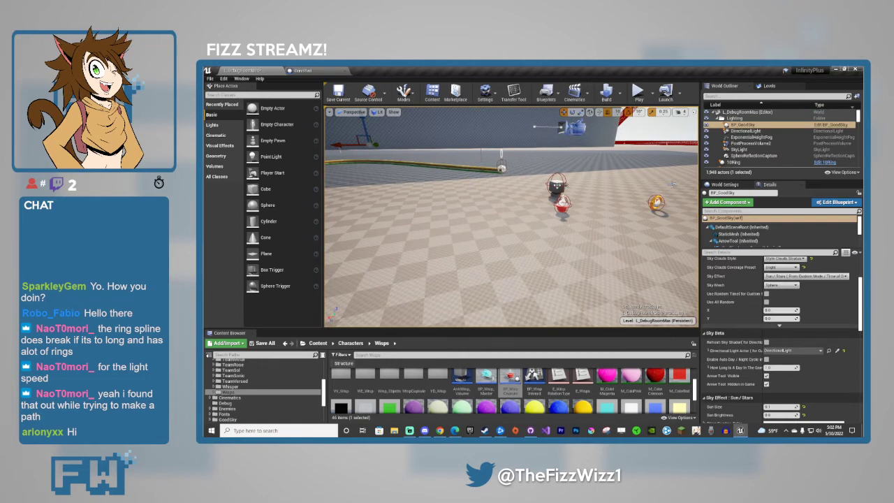
{"action": "left_click", "coordinate": [557, 186]}
{"action": "key", "text": "Delete"}
{"action": "left_click", "coordinate": [563, 204]}
{"action": "key", "text": "Delete"}
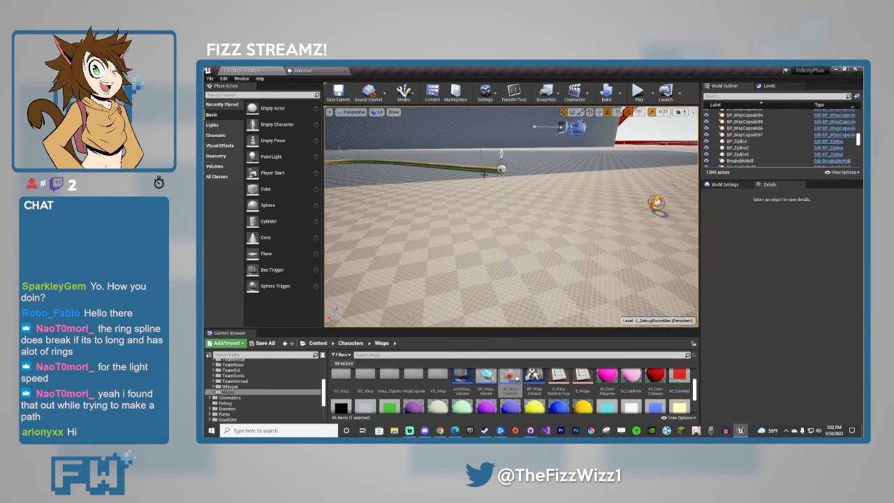
Review the grind rail's Spline Camera settings, frame the rail and select its CamSpline component.
{"action": "left_click", "coordinate": [478, 170]}
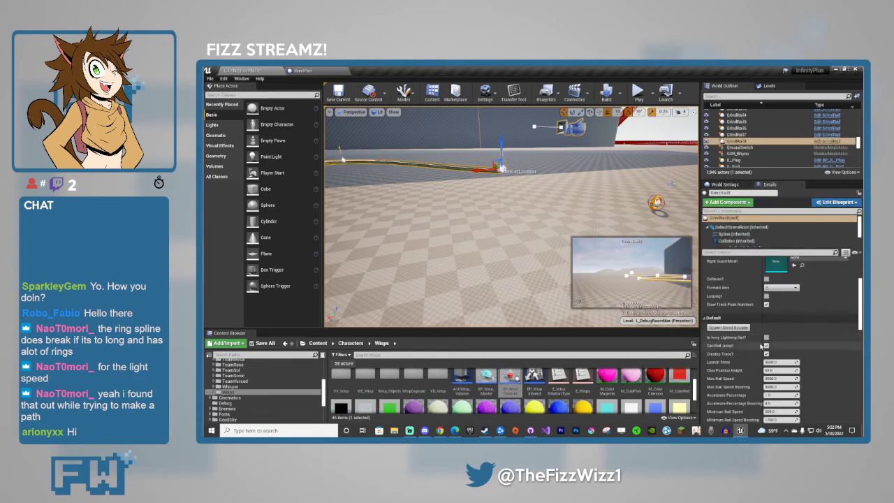
{"action": "scroll", "coordinate": [761, 344], "scroll_direction": "down", "scroll_amount": 5}
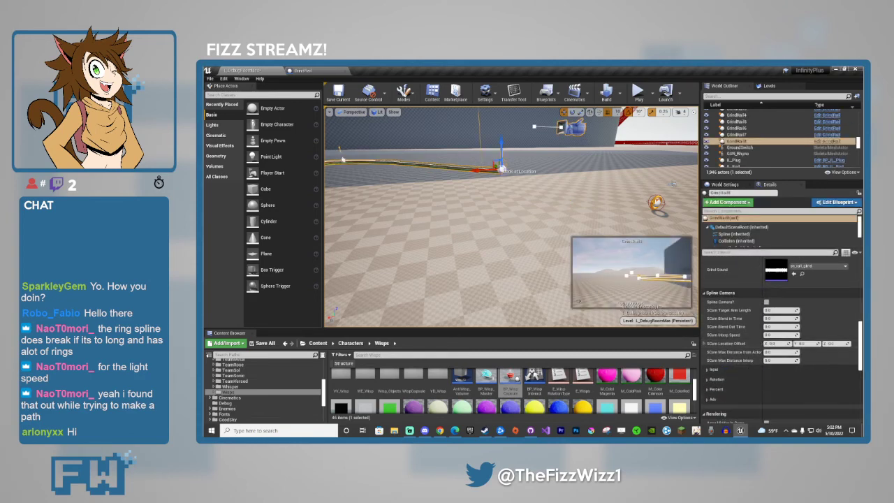
{"action": "key", "text": "f"}
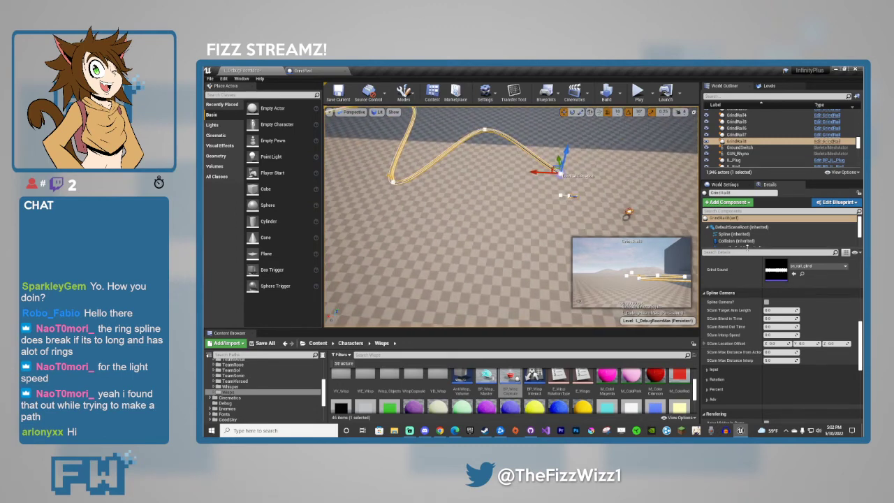
{"action": "left_click_drag", "start_coordinate": [749, 246], "coordinate": [749, 278]}
{"action": "left_click", "coordinate": [739, 261]}
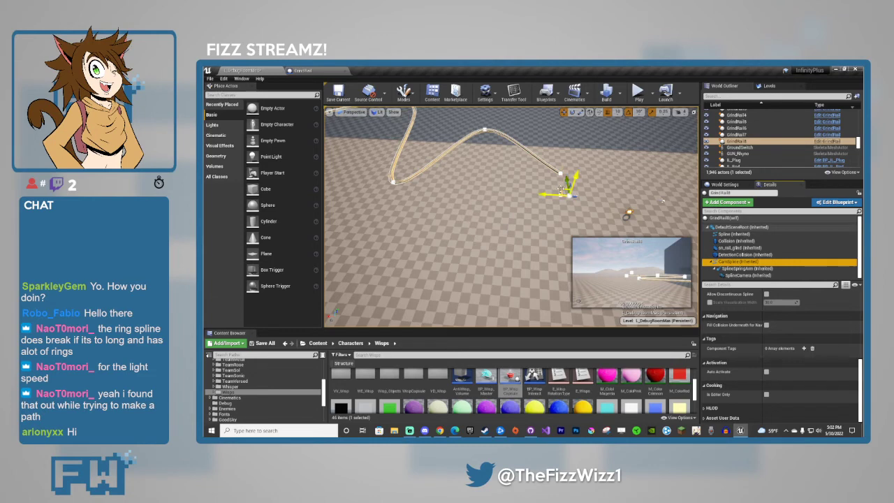
Reposition the CamSpline's points across the floor beside the grind rail to shape a curved camera path.
{"action": "left_click_drag", "start_coordinate": [562, 192], "coordinate": [406, 217]}
{"action": "left_click", "coordinate": [545, 224]}
{"action": "right_click_drag", "start_coordinate": [406, 220], "coordinate": [367, 221]}
{"action": "key", "text": "s"}
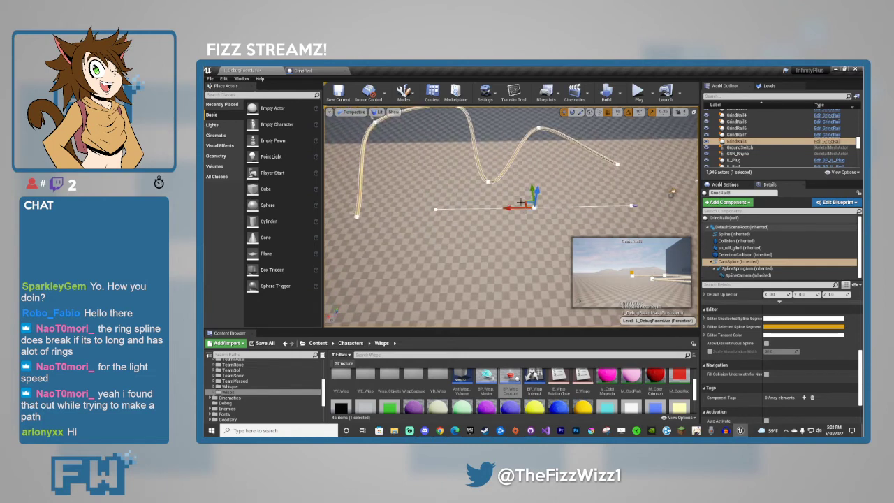
{"action": "left_click_drag", "start_coordinate": [521, 203], "coordinate": [388, 243]}
{"action": "left_click", "coordinate": [534, 208]}
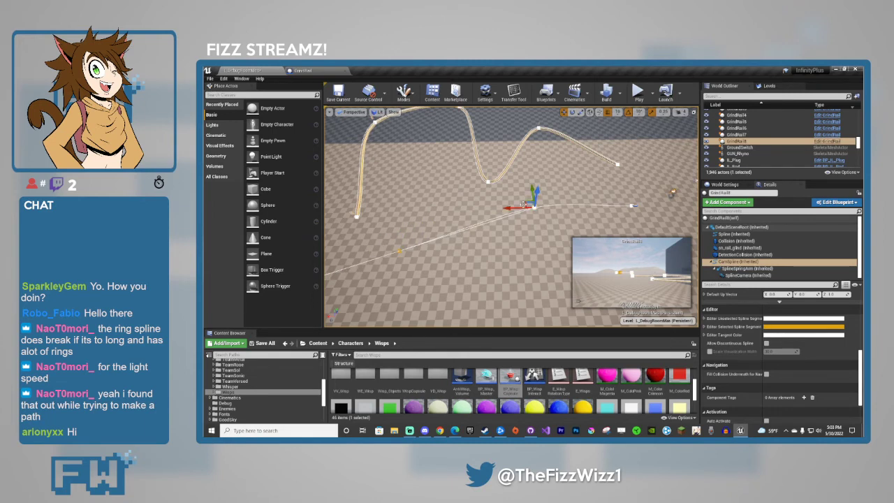
{"action": "left_click_drag", "start_coordinate": [526, 204], "coordinate": [503, 207]}
{"action": "left_click", "coordinate": [534, 207]}
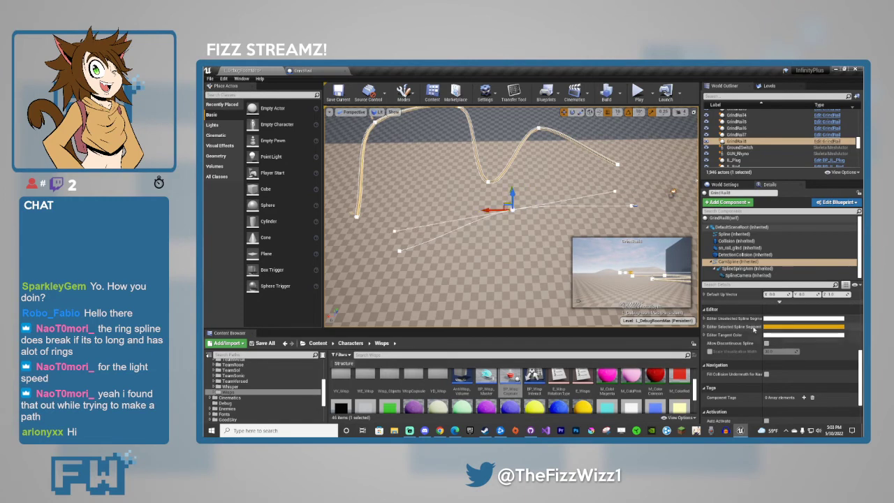
{"action": "scroll", "coordinate": [749, 349], "scroll_direction": "up", "scroll_amount": 3}
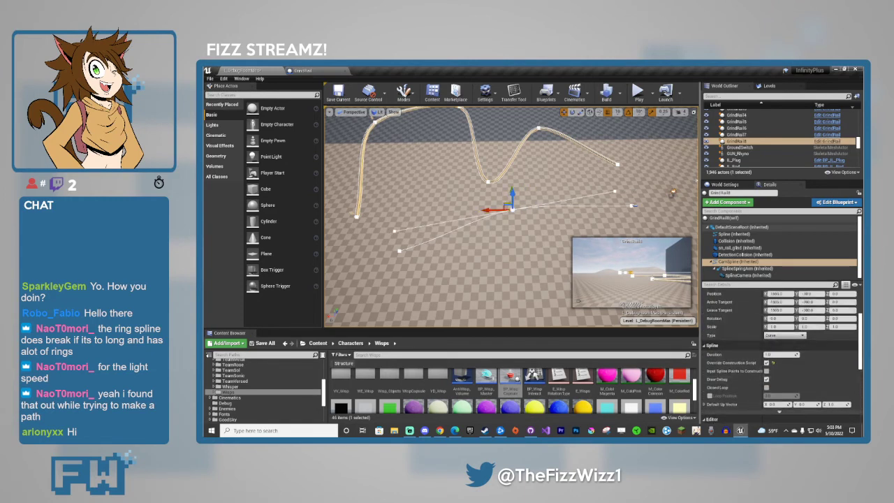
Select the grind rail and move its Look at Location marker from the rail's end to beside the dip.
{"action": "right_click_drag", "start_coordinate": [672, 185], "coordinate": [655, 130]}
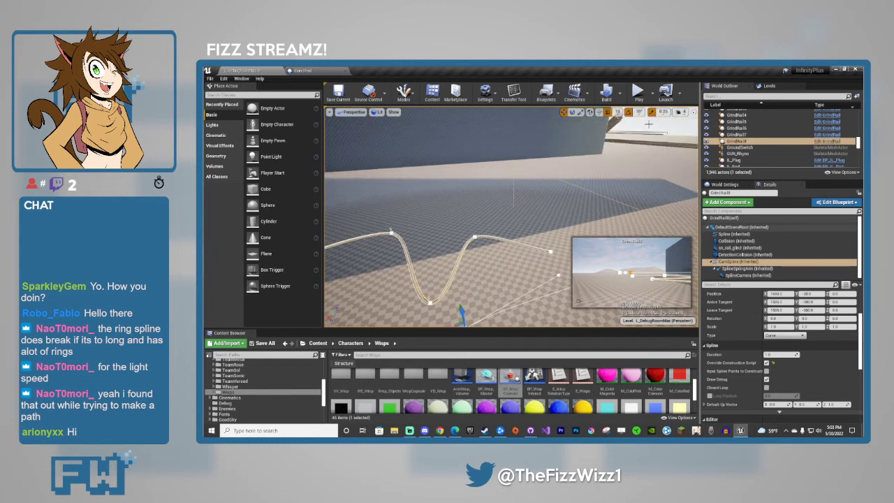
{"action": "left_click", "coordinate": [649, 124]}
{"action": "left_click", "coordinate": [552, 251]}
{"action": "right_click_drag", "start_coordinate": [553, 252], "coordinate": [516, 285]}
{"action": "scroll", "coordinate": [776, 383], "scroll_direction": "down", "scroll_amount": 3}
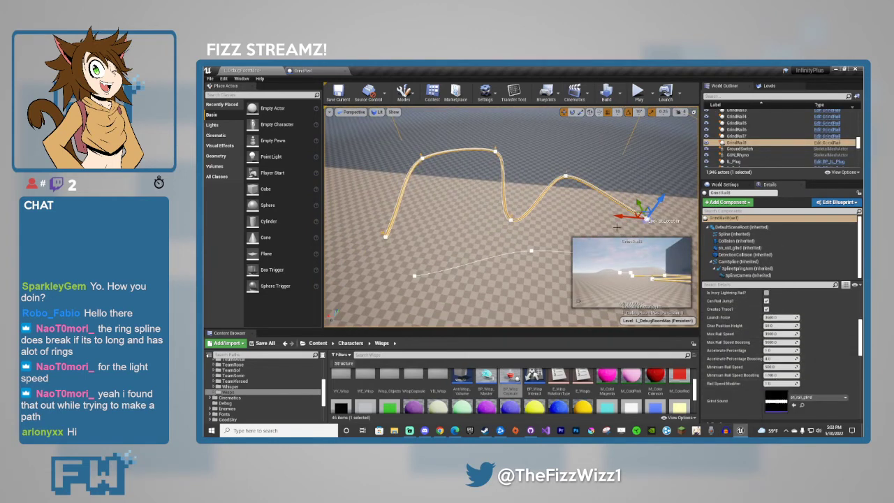
{"action": "key", "text": "w"}
{"action": "mouse_move", "coordinate": [593, 190]}
{"action": "right_mouse_down"}
{"action": "mouse_move", "coordinate": [609, 196]}
{"action": "mouse_move", "coordinate": [593, 190]}
{"action": "right_mouse_up"}
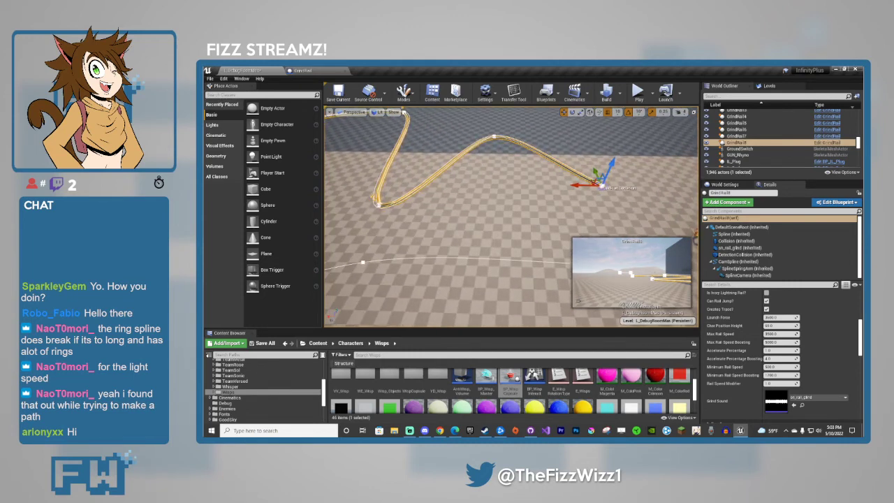
{"action": "left_click", "coordinate": [602, 187]}
{"action": "left_click_drag", "start_coordinate": [593, 182], "coordinate": [487, 189]}
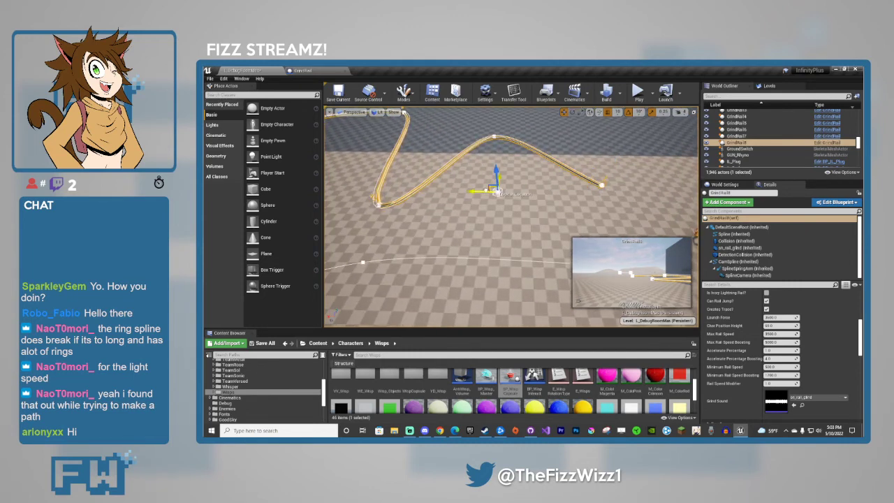
{"action": "left_click", "coordinate": [404, 146]}
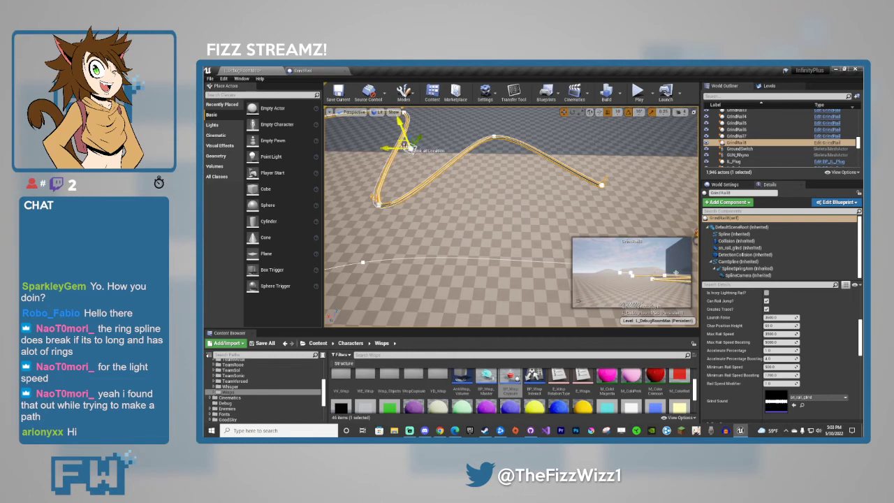
{"action": "left_click_drag", "start_coordinate": [403, 144], "coordinate": [400, 137]}
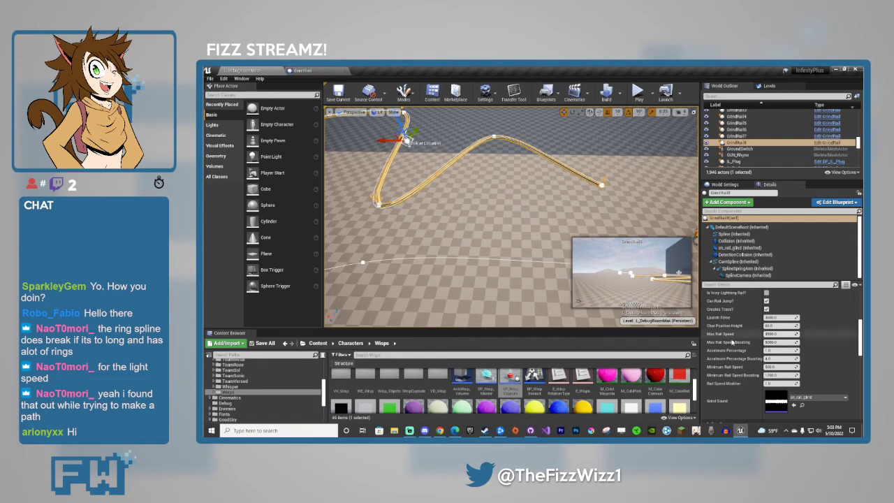
Reselect the grind rail at its end point and enable its Spline Camera option.
{"action": "left_click", "coordinate": [614, 199]}
{"action": "left_click", "coordinate": [601, 184]}
{"action": "right_click_drag", "start_coordinate": [601, 185], "coordinate": [555, 145]}
{"action": "key", "text": "s"}
{"action": "scroll", "coordinate": [762, 376], "scroll_direction": "down", "scroll_amount": 4}
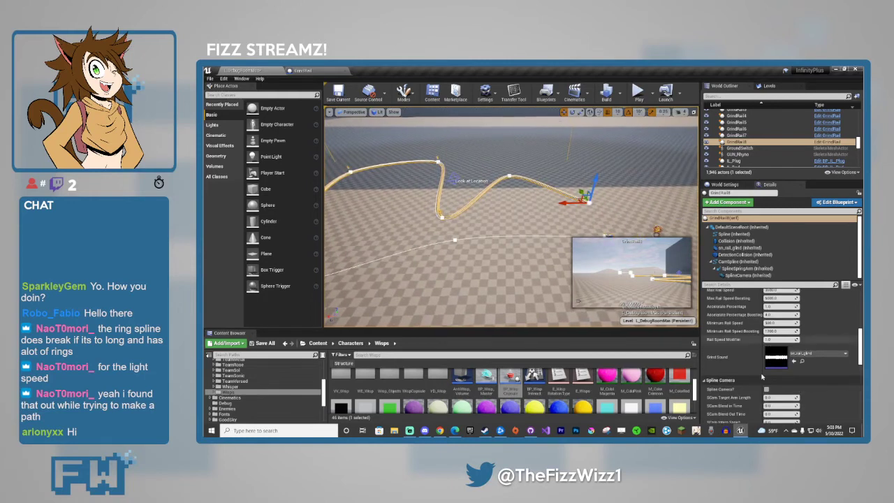
{"action": "scroll", "coordinate": [762, 378], "scroll_direction": "down", "scroll_amount": 5}
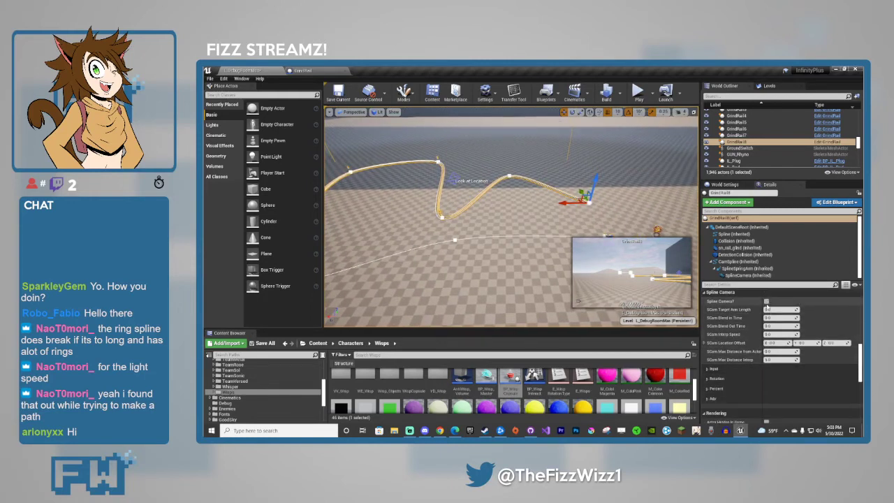
{"action": "left_click", "coordinate": [766, 301]}
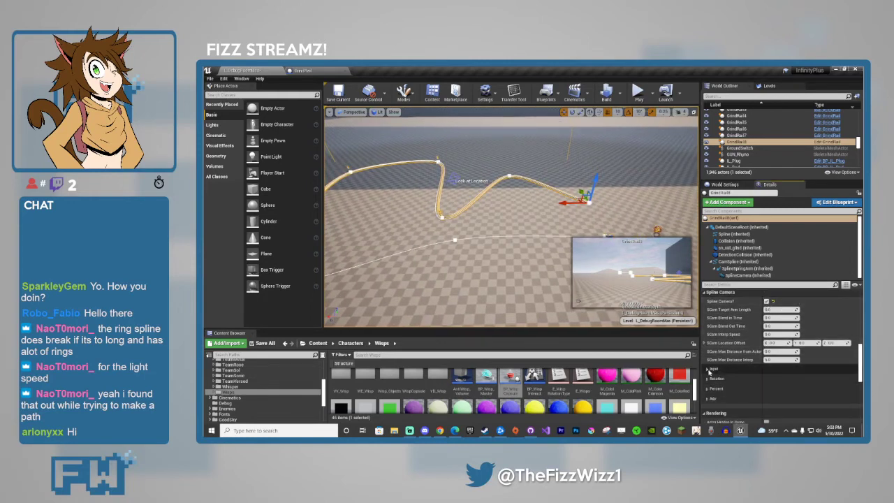
Examine the Input, Rotation, Percent and Adv groups of the rail's Spline Camera settings.
{"action": "scroll", "coordinate": [708, 342], "scroll_direction": "down", "scroll_amount": 5}
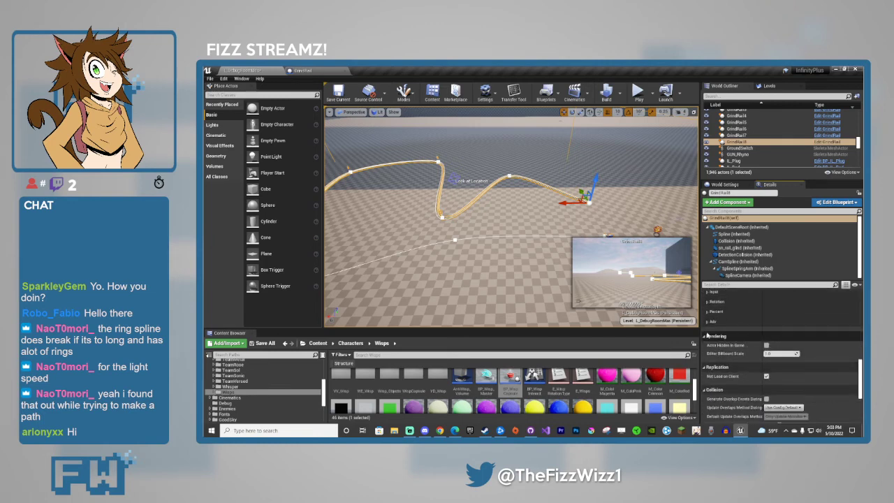
{"action": "left_click", "coordinate": [708, 312]}
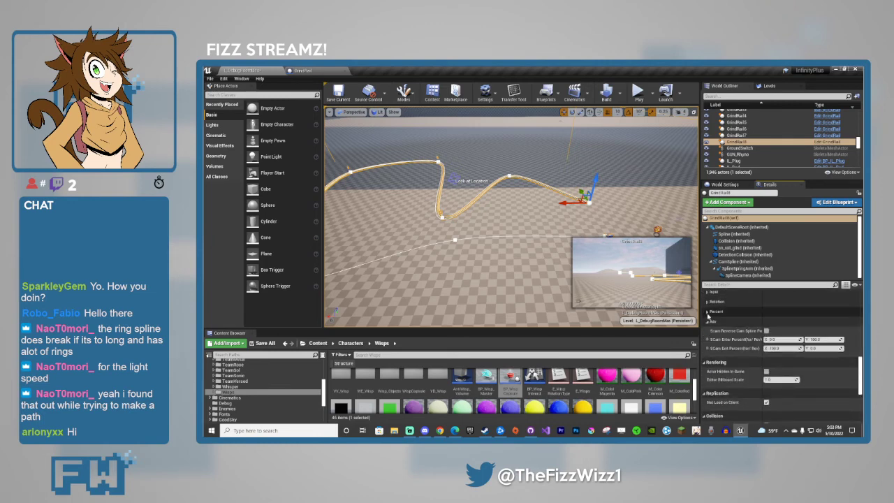
{"action": "left_click", "coordinate": [708, 314]}
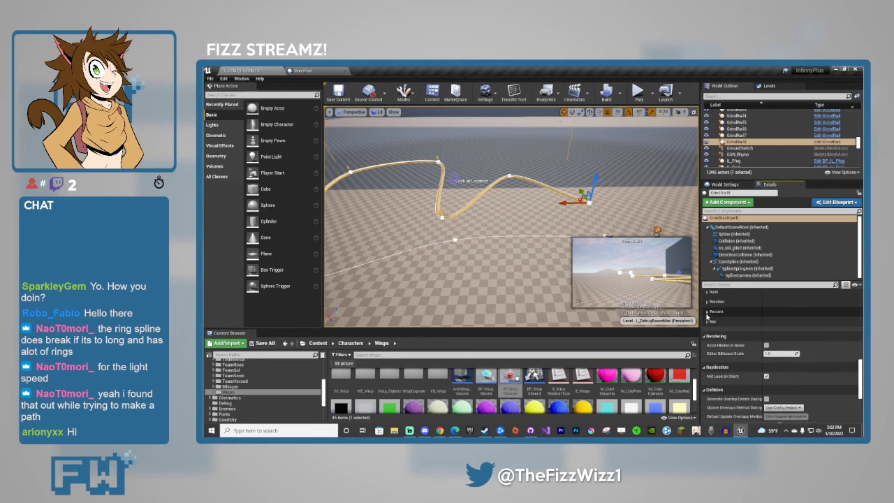
{"action": "left_click", "coordinate": [708, 314]}
{"action": "left_click", "coordinate": [708, 313]}
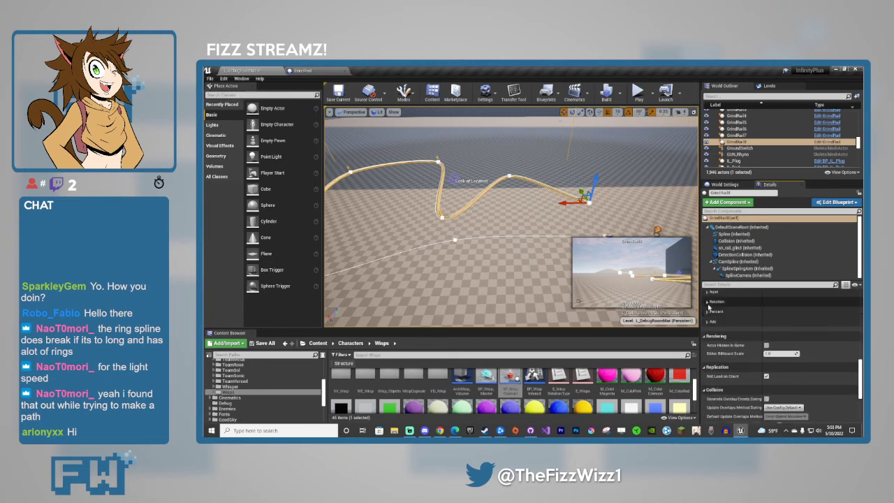
{"action": "left_click", "coordinate": [707, 301]}
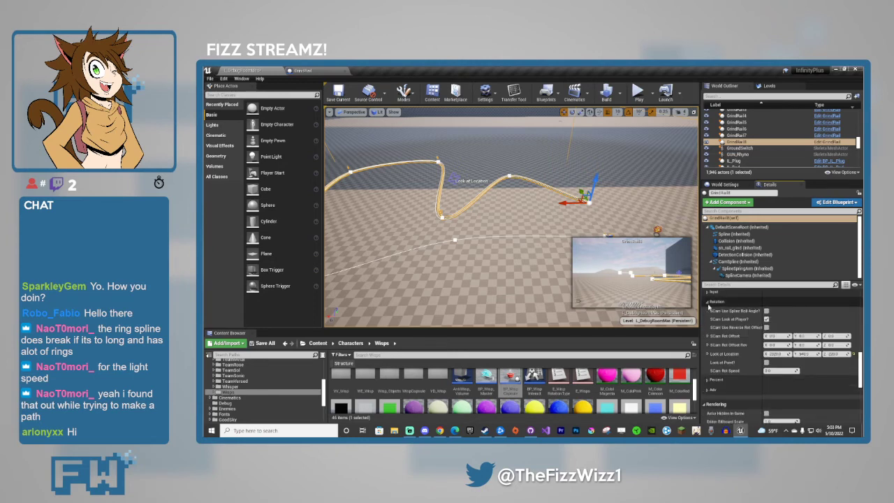
{"action": "left_click", "coordinate": [708, 302]}
{"action": "left_click", "coordinate": [708, 293]}
{"action": "scroll", "coordinate": [718, 326], "scroll_direction": "up", "scroll_amount": 4}
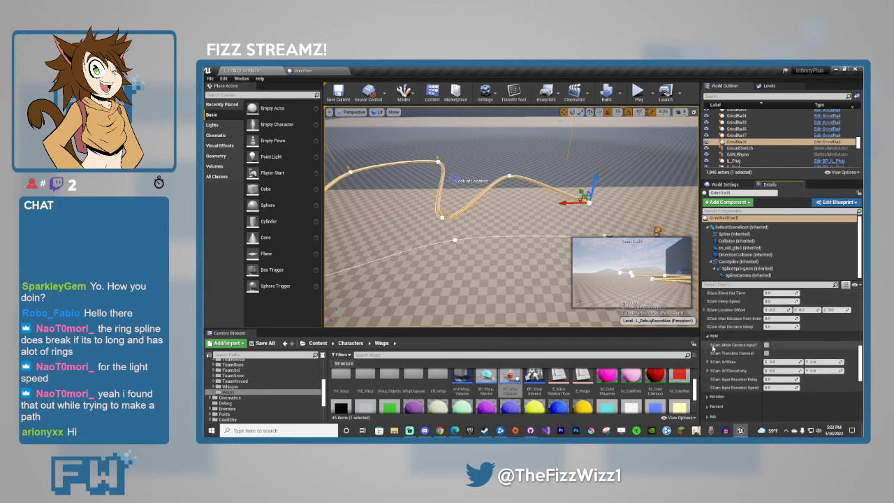
{"action": "scroll", "coordinate": [715, 364], "scroll_direction": "up", "scroll_amount": 3}
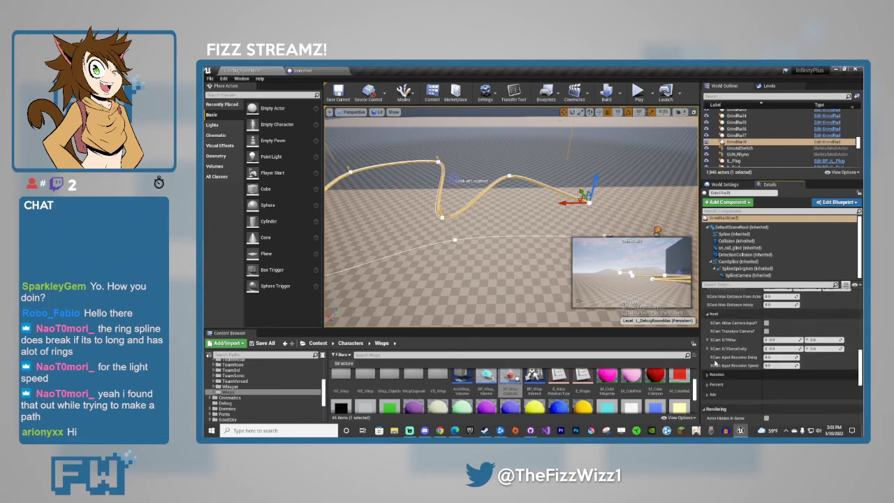
{"action": "scroll", "coordinate": [713, 346], "scroll_direction": "down", "scroll_amount": 3}
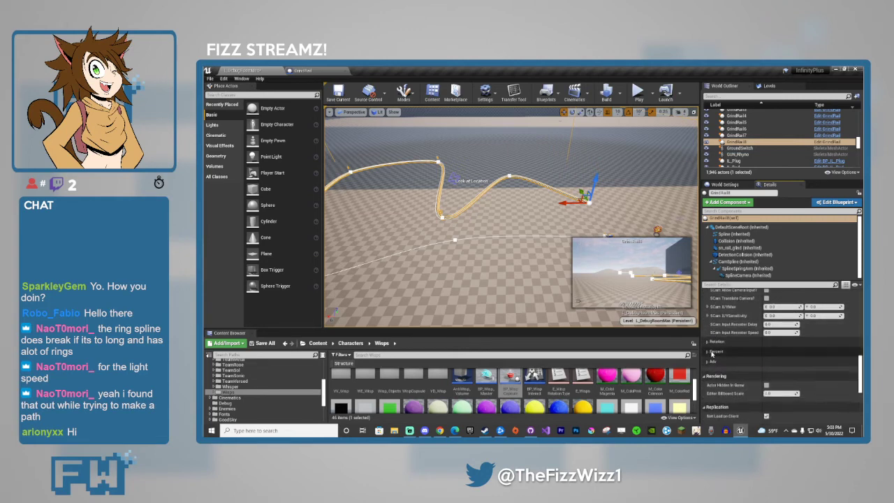
{"action": "left_click", "coordinate": [708, 350]}
{"action": "left_click", "coordinate": [708, 342]}
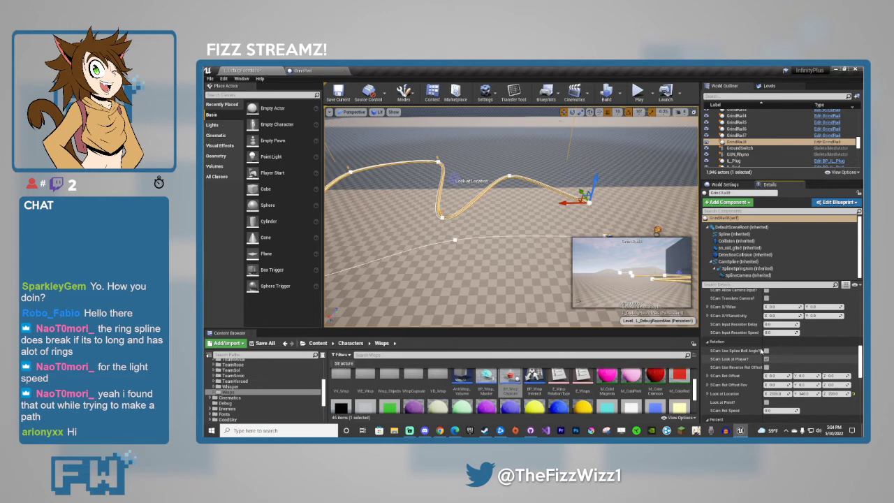
Play-test Sonic on the grind rail with the spline camera looking at the player, and stop the session.
{"action": "left_click", "coordinate": [638, 92]}
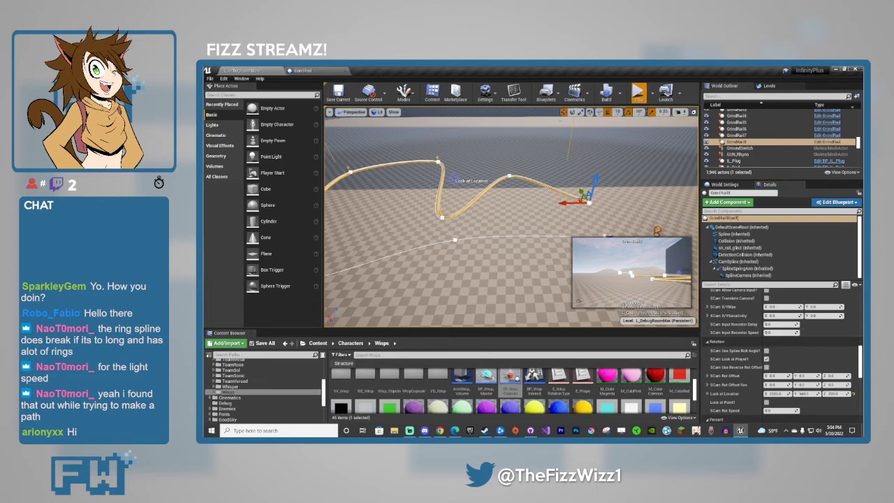
{"action": "key", "text": "w"}
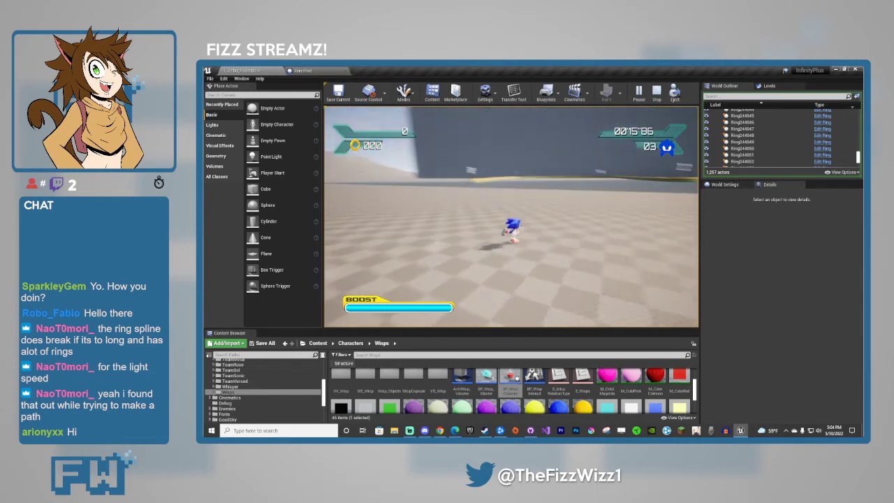
{"action": "key", "text": "Escape"}
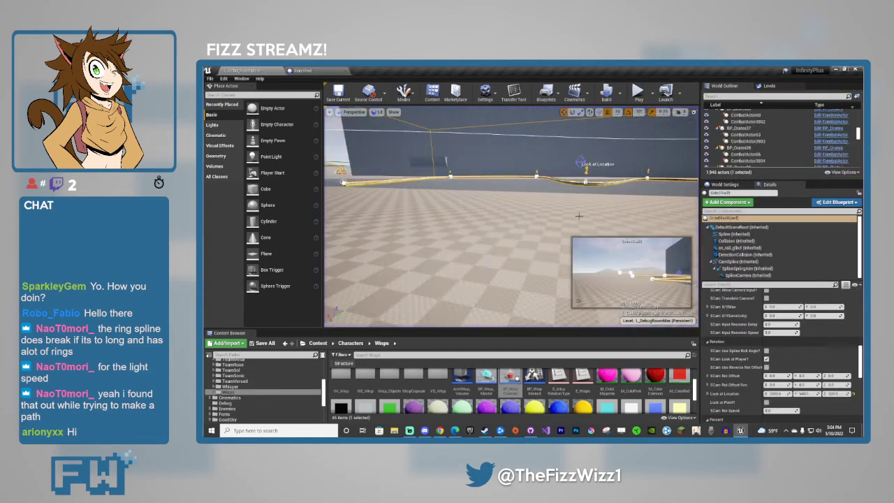
Disable SCam Look at Player on the rail and play-test Sonic on it again.
{"action": "left_click", "coordinate": [767, 360]}
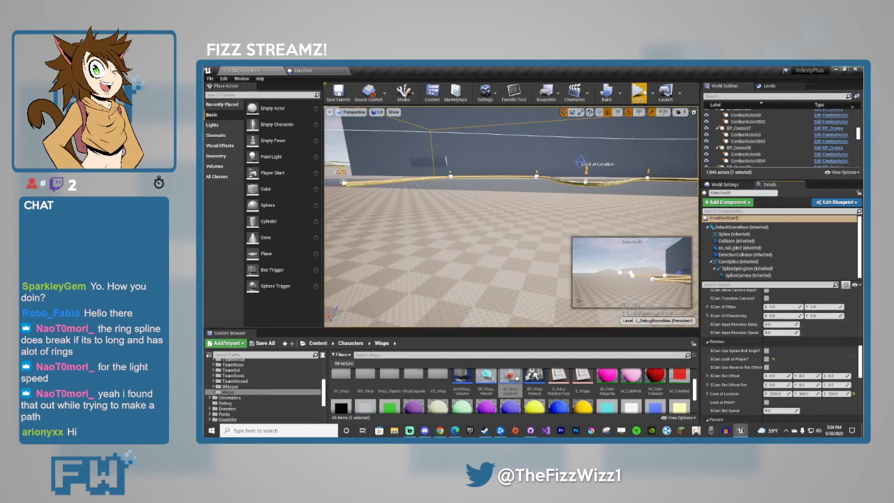
{"action": "left_click", "coordinate": [638, 91]}
{"action": "left_click", "coordinate": [607, 218]}
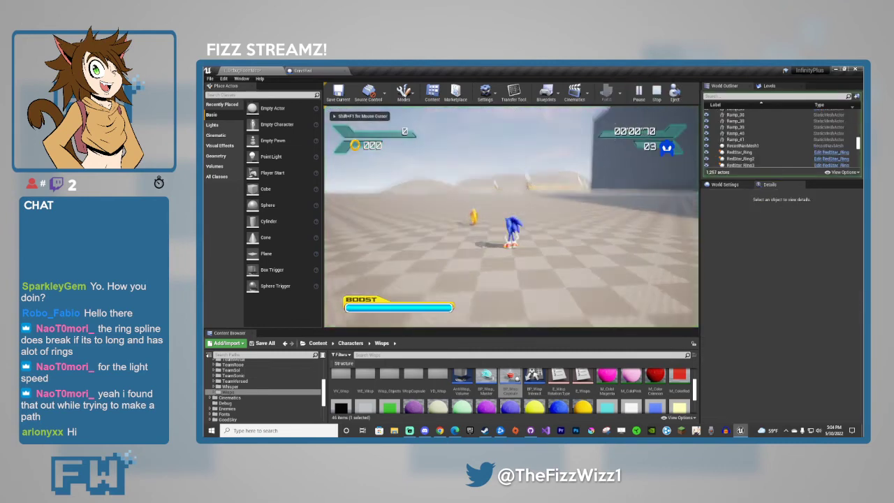
{"action": "key", "text": "space"}
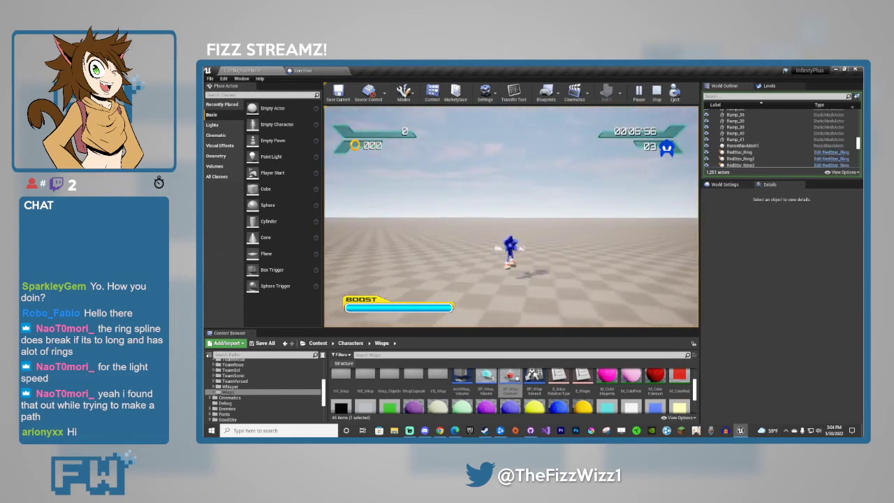
{"action": "key", "text": "w"}
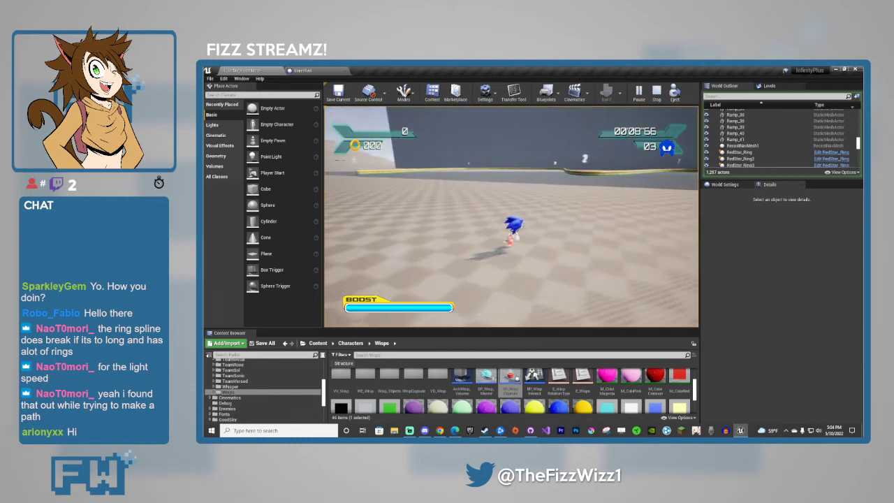
{"action": "key", "text": "shift+F1"}
{"action": "key", "text": "Escape"}
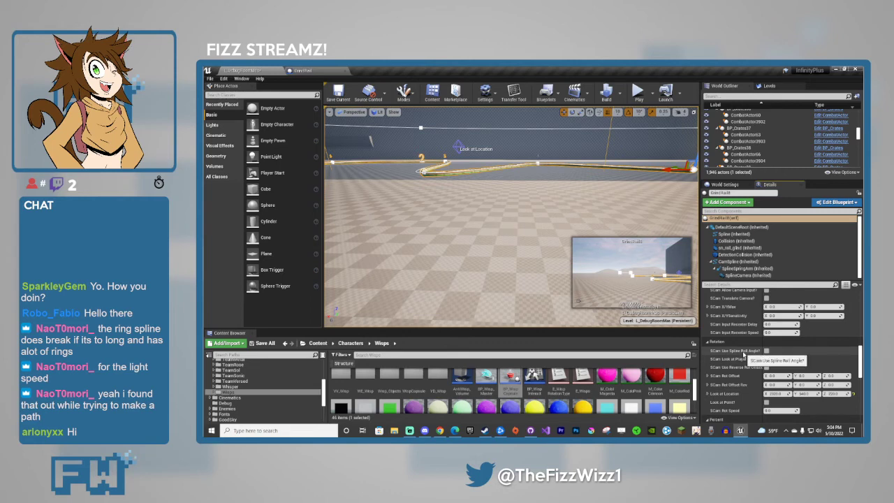
Collapse the Spline Camera subgroups and return to the grind rail's Default settings for review.
{"action": "left_click", "coordinate": [708, 342]}
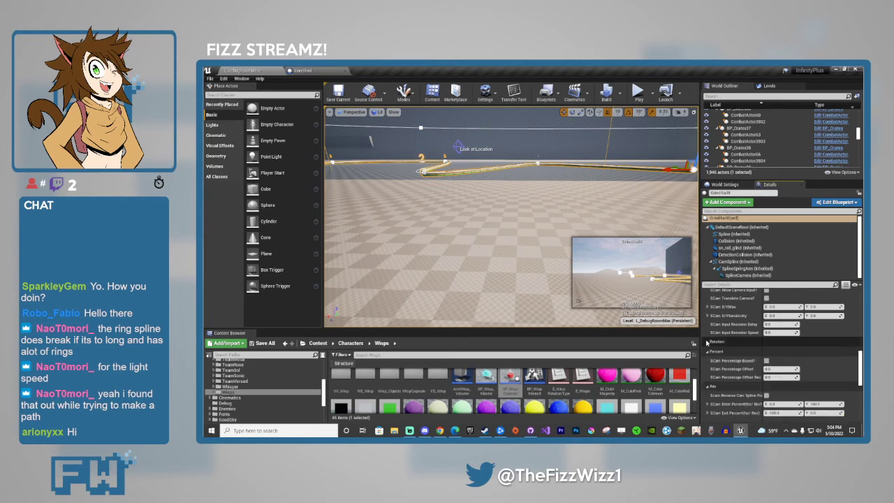
{"action": "left_click", "coordinate": [709, 353]}
{"action": "left_click", "coordinate": [710, 360]}
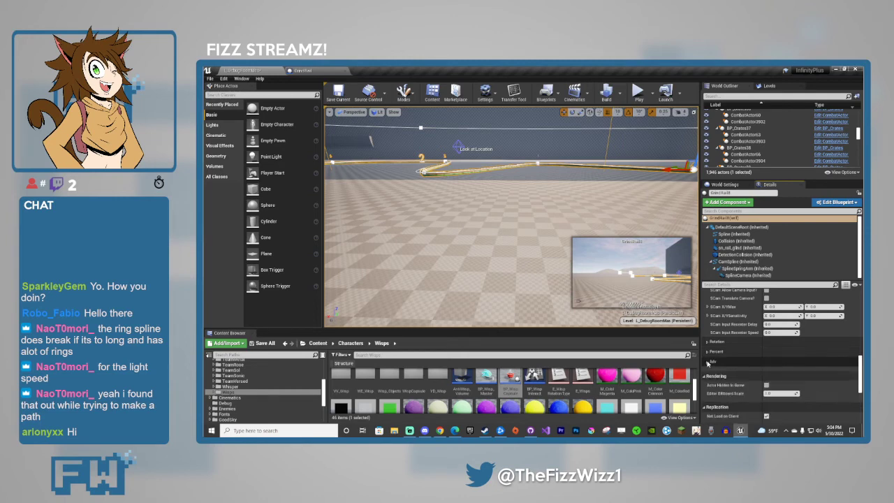
{"action": "scroll", "coordinate": [711, 363], "scroll_direction": "up", "scroll_amount": 2}
{"action": "scroll", "coordinate": [713, 362], "scroll_direction": "up", "scroll_amount": 1}
{"action": "left_click", "coordinate": [709, 357]}
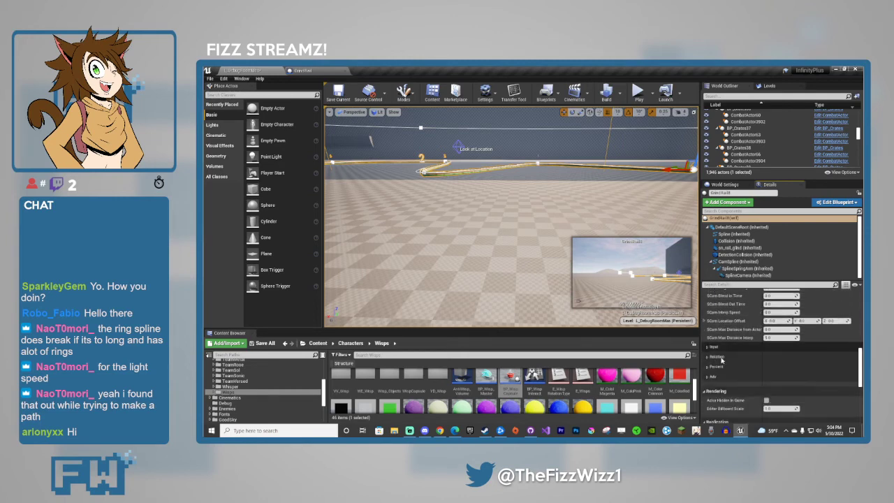
{"action": "scroll", "coordinate": [721, 359], "scroll_direction": "up", "scroll_amount": 1}
{"action": "left_click", "coordinate": [705, 304]}
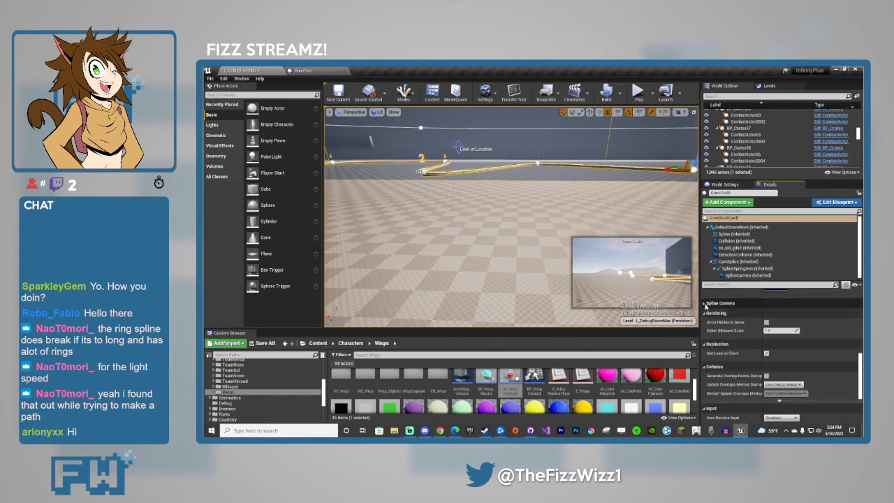
{"action": "left_click", "coordinate": [705, 304]}
{"action": "scroll", "coordinate": [733, 371], "scroll_direction": "up", "scroll_amount": 5}
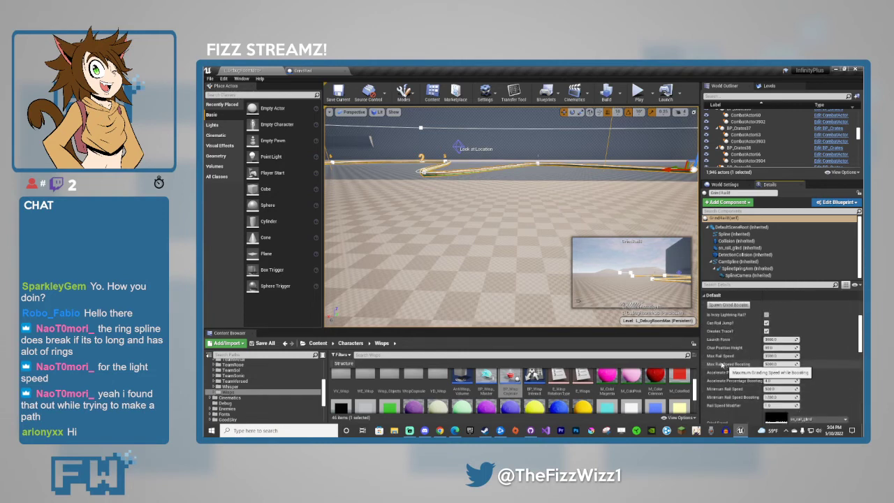
Delete the grind rail and the small leftover object on the checkered floor from the level.
{"action": "key", "text": "Delete"}
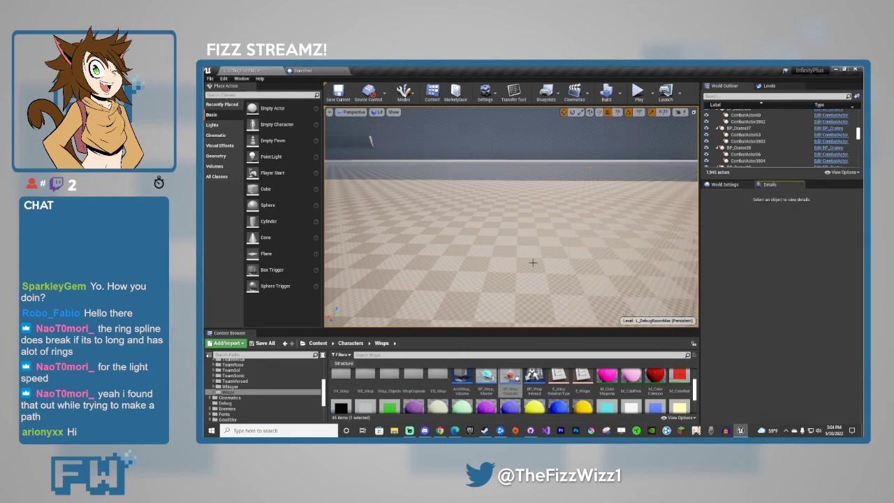
{"action": "right_click_drag", "start_coordinate": [530, 249], "coordinate": [657, 254]}
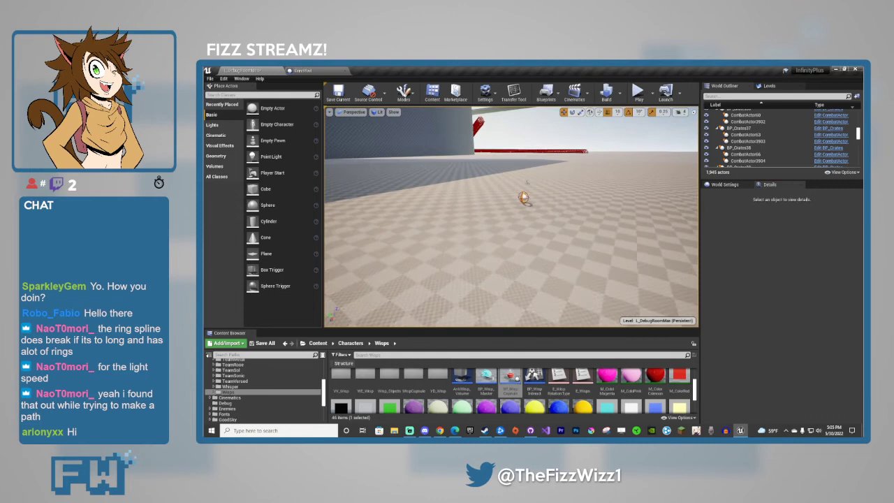
{"action": "left_click", "coordinate": [524, 198]}
{"action": "key", "text": "Delete"}
{"action": "right_click_drag", "start_coordinate": [535, 182], "coordinate": [549, 251]}
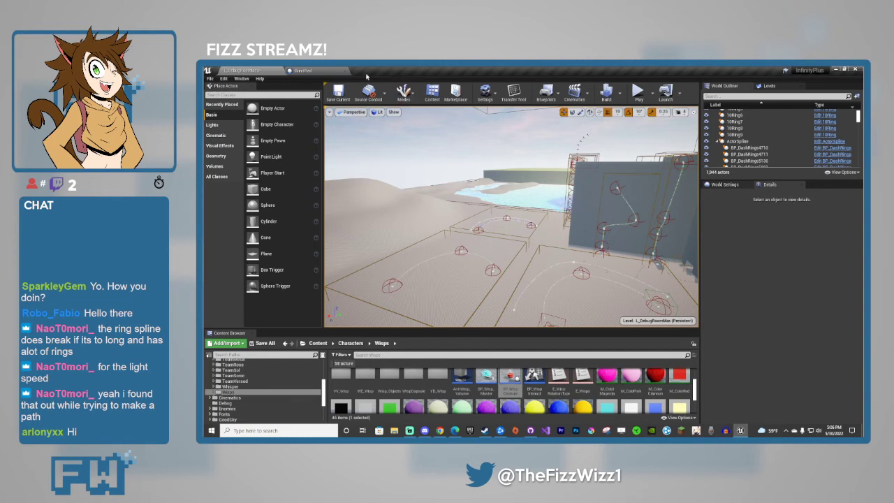
Close the GrindRail blueprint and open the project's Objects folder in the content browser.
{"action": "left_click", "coordinate": [343, 70]}
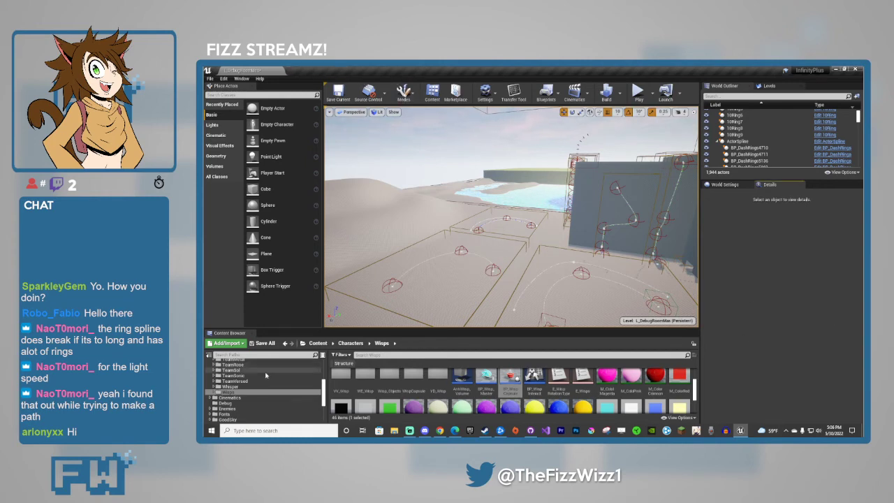
{"action": "scroll", "coordinate": [266, 373], "scroll_direction": "up", "scroll_amount": 5}
{"action": "left_click", "coordinate": [211, 365]}
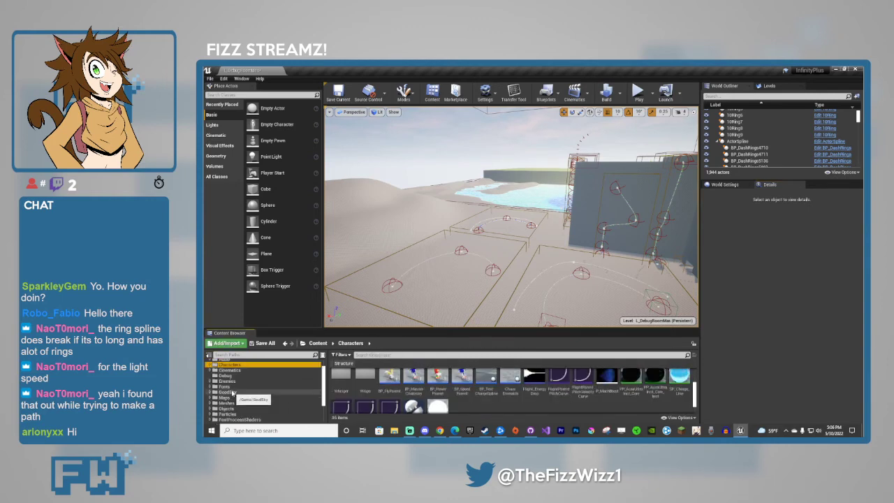
{"action": "left_click", "coordinate": [227, 409]}
Find the BP_Canon asset in the Objects folder and place one on the open checkered floor.
{"action": "scroll", "coordinate": [459, 396], "scroll_direction": "down", "scroll_amount": 3}
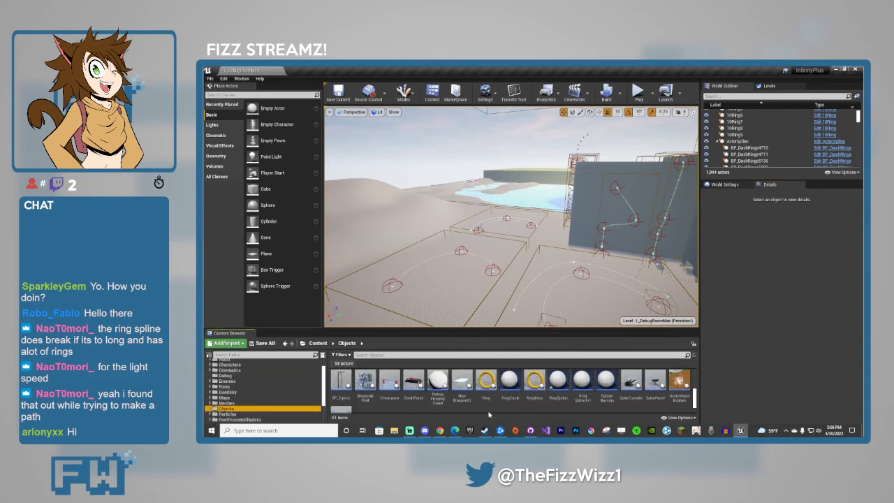
{"action": "scroll", "coordinate": [434, 409], "scroll_direction": "up", "scroll_amount": 2}
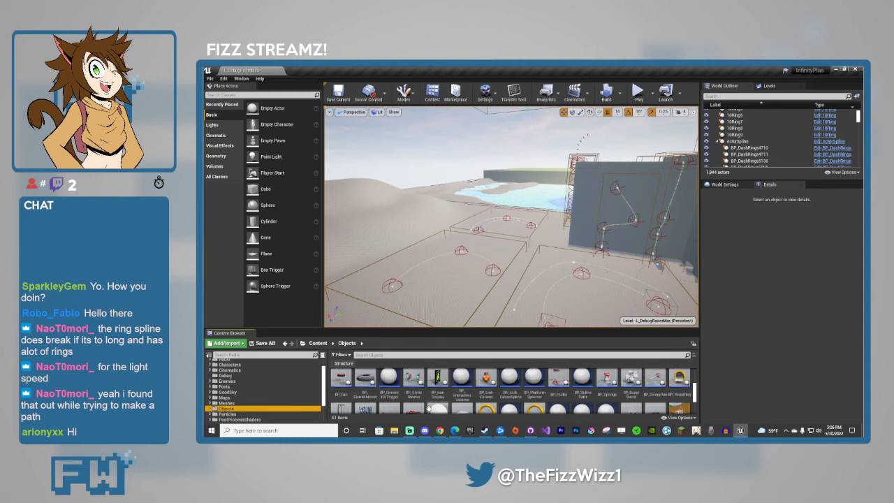
{"action": "scroll", "coordinate": [417, 392], "scroll_direction": "up", "scroll_amount": 1}
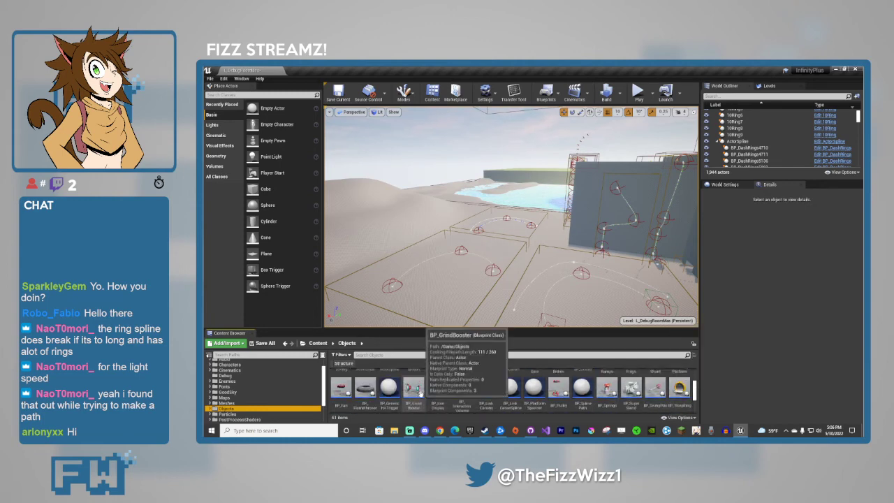
{"action": "left_click", "coordinate": [764, 358]}
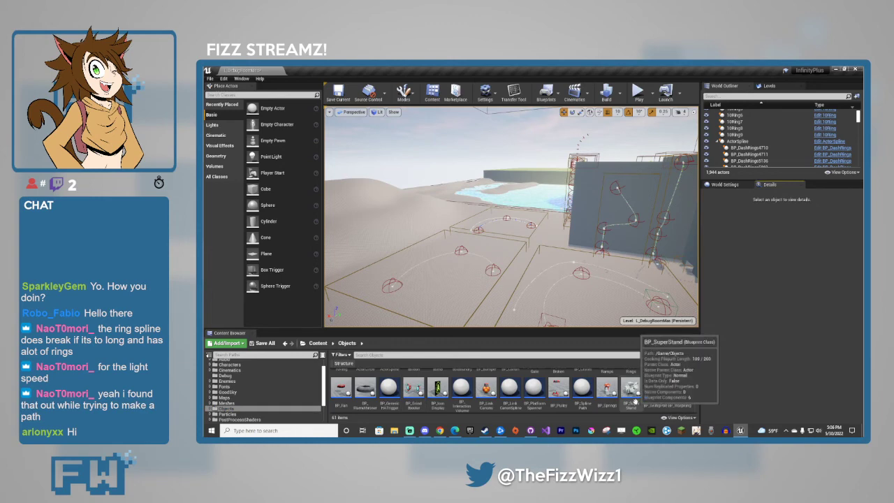
{"action": "scroll", "coordinate": [681, 394], "scroll_direction": "up", "scroll_amount": 1}
{"action": "scroll", "coordinate": [681, 403], "scroll_direction": "up", "scroll_amount": 1}
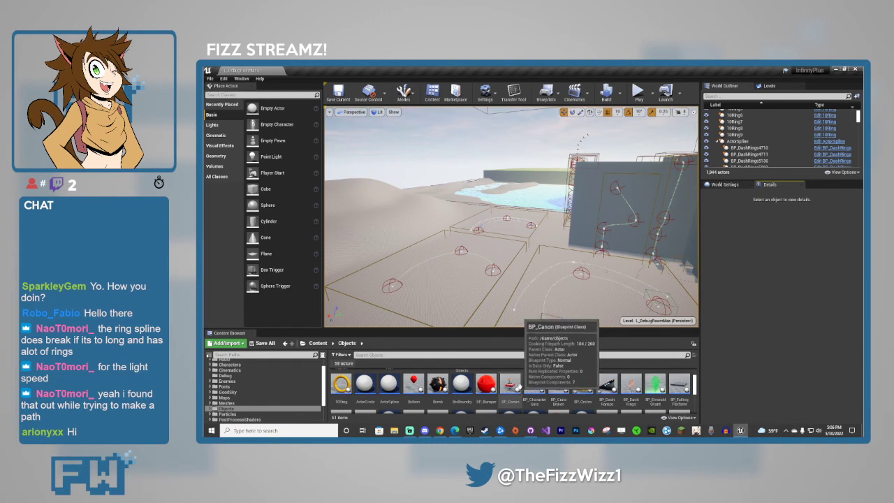
{"action": "right_click_drag", "start_coordinate": [492, 285], "coordinate": [614, 321]}
{"action": "key", "text": "w"}
{"action": "right_click_drag", "start_coordinate": [479, 269], "coordinate": [475, 266]}
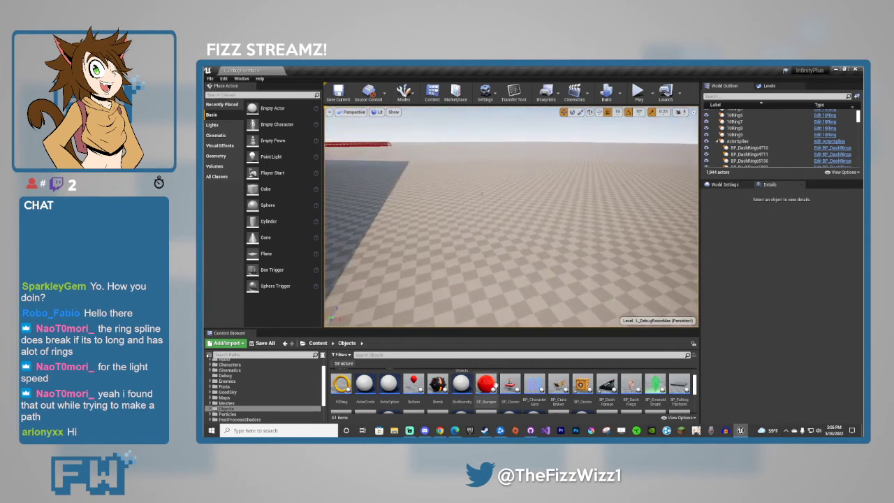
{"action": "left_click_drag", "start_coordinate": [510, 384], "coordinate": [501, 239]}
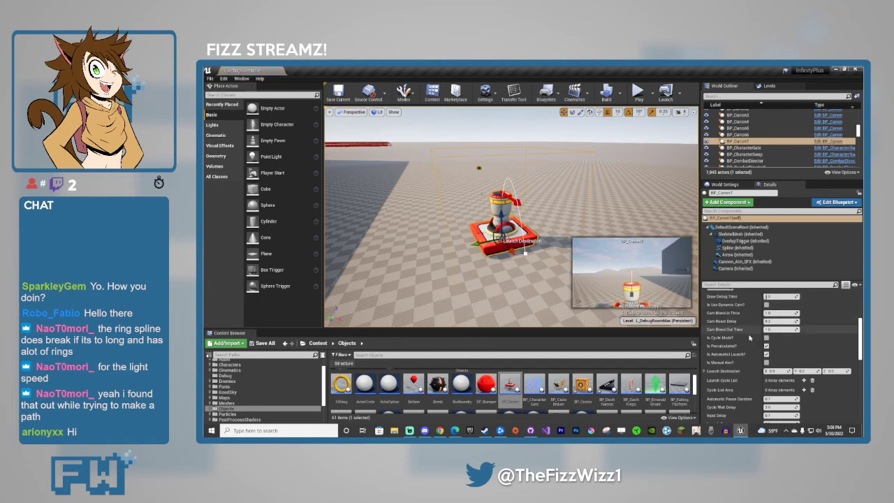
Examine the cannon's camera, automatic launch, manual aim, cycle and trigger settings, and delete the cannon from the level.
{"action": "scroll", "coordinate": [751, 339], "scroll_direction": "up", "scroll_amount": 5}
{"action": "scroll", "coordinate": [752, 340], "scroll_direction": "down", "scroll_amount": 4}
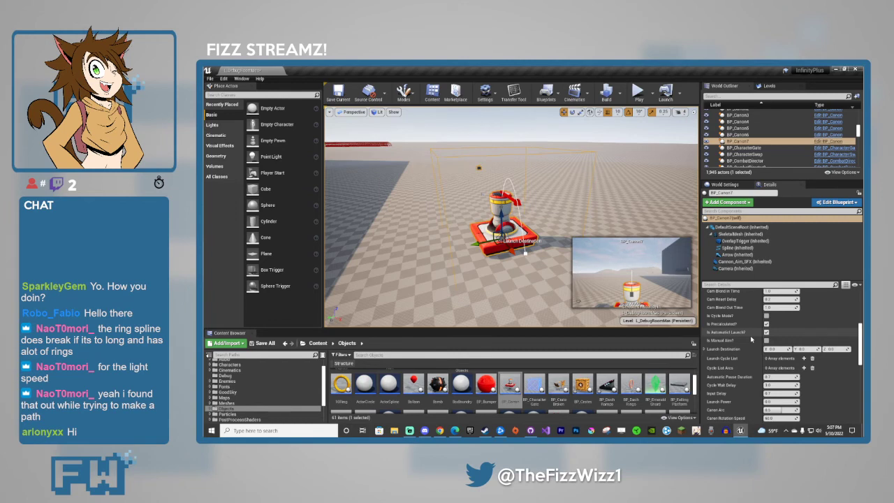
{"action": "scroll", "coordinate": [752, 339], "scroll_direction": "up", "scroll_amount": 1}
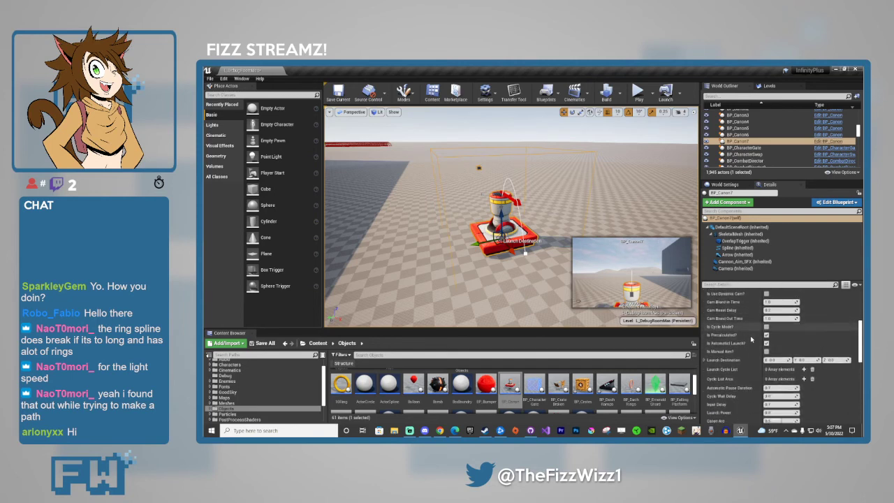
{"action": "scroll", "coordinate": [752, 340], "scroll_direction": "down", "scroll_amount": 4}
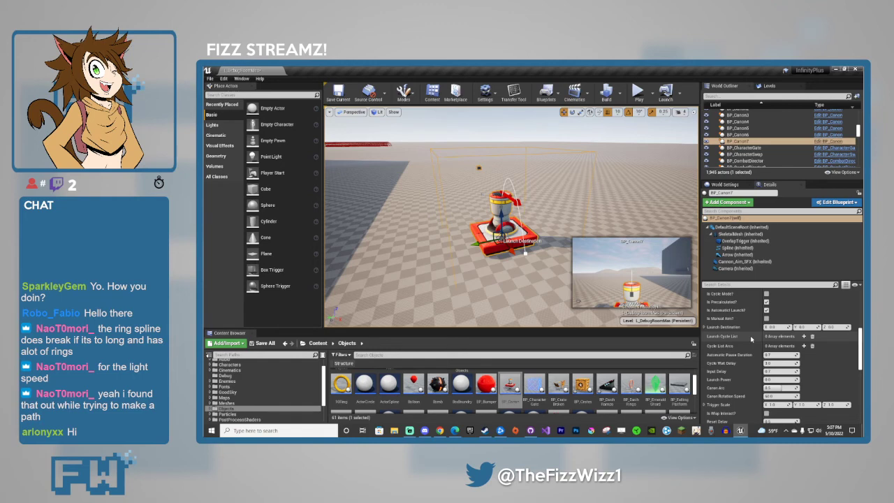
{"action": "scroll", "coordinate": [751, 339], "scroll_direction": "up", "scroll_amount": 3}
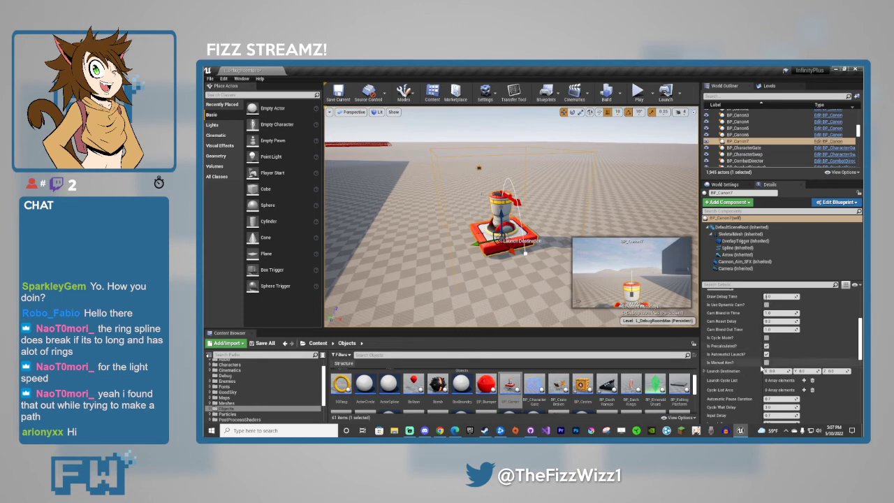
{"action": "scroll", "coordinate": [762, 366], "scroll_direction": "down", "scroll_amount": 4}
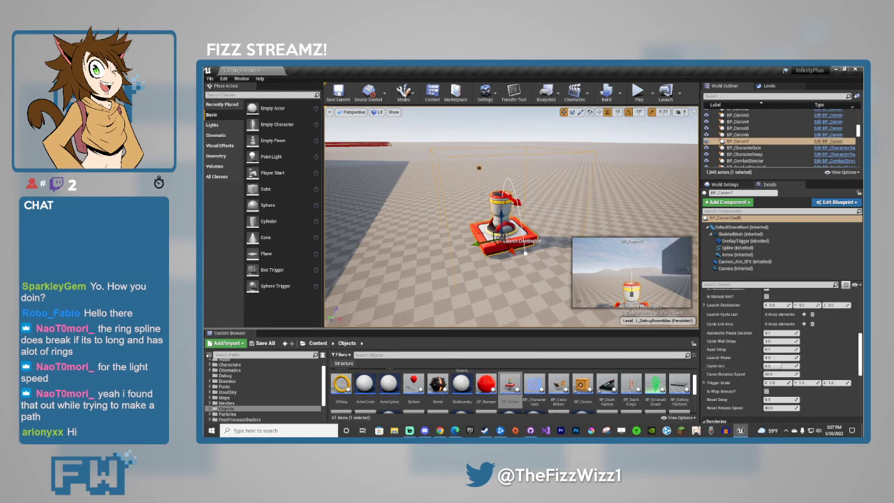
{"action": "key", "text": "Delete"}
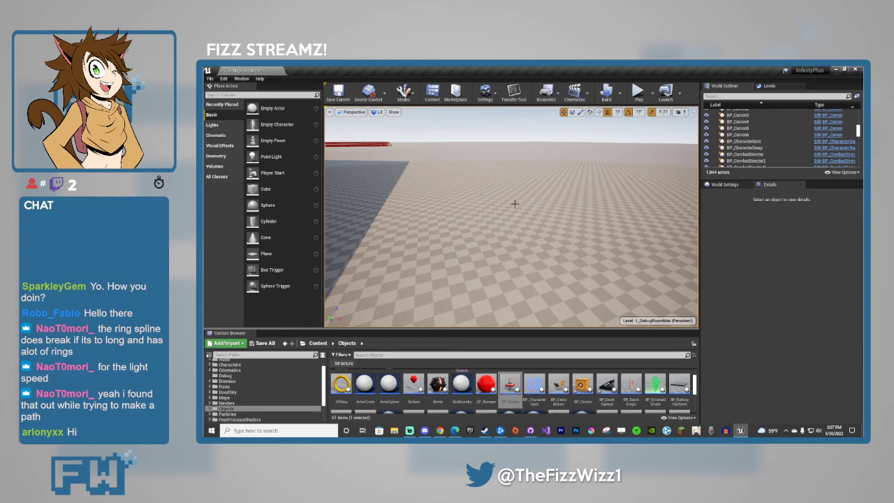
Open the 2-New_Objects folder and place a SkydiveTrigger on the checkered floor.
{"action": "scroll", "coordinate": [555, 390], "scroll_direction": "down", "scroll_amount": 2}
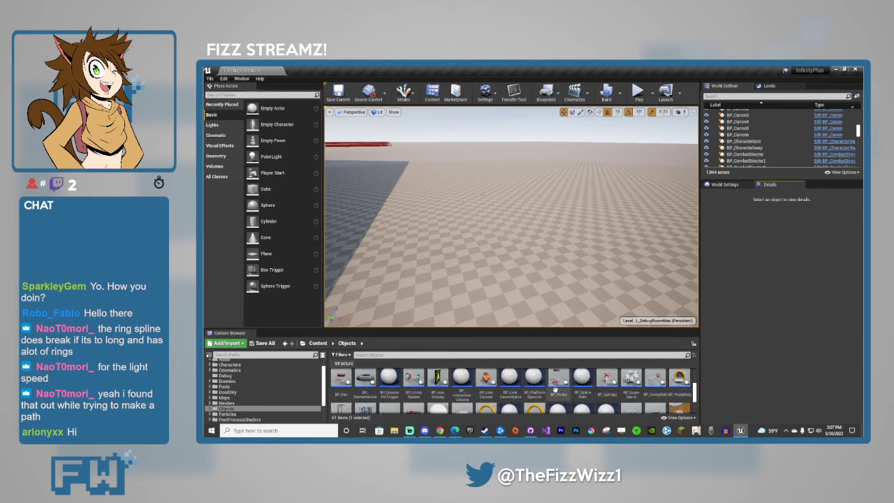
{"action": "scroll", "coordinate": [524, 395], "scroll_direction": "down", "scroll_amount": 2}
{"action": "scroll", "coordinate": [404, 403], "scroll_direction": "up", "scroll_amount": 5}
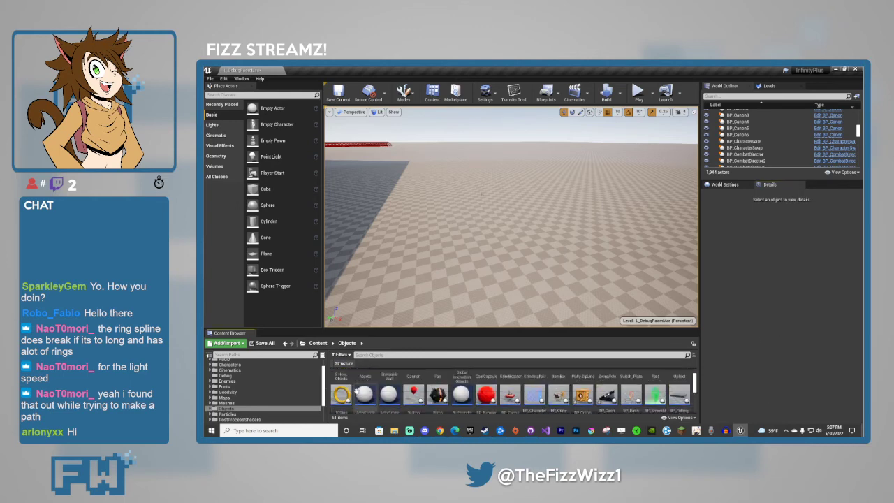
{"action": "double_click", "coordinate": [348, 389]}
{"action": "scroll", "coordinate": [396, 393], "scroll_direction": "down", "scroll_amount": 2}
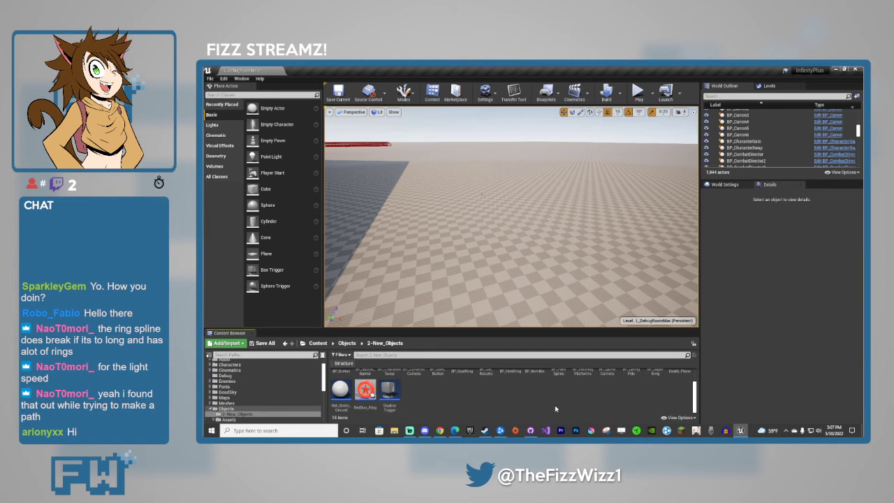
{"action": "left_click_drag", "start_coordinate": [389, 391], "coordinate": [550, 255]}
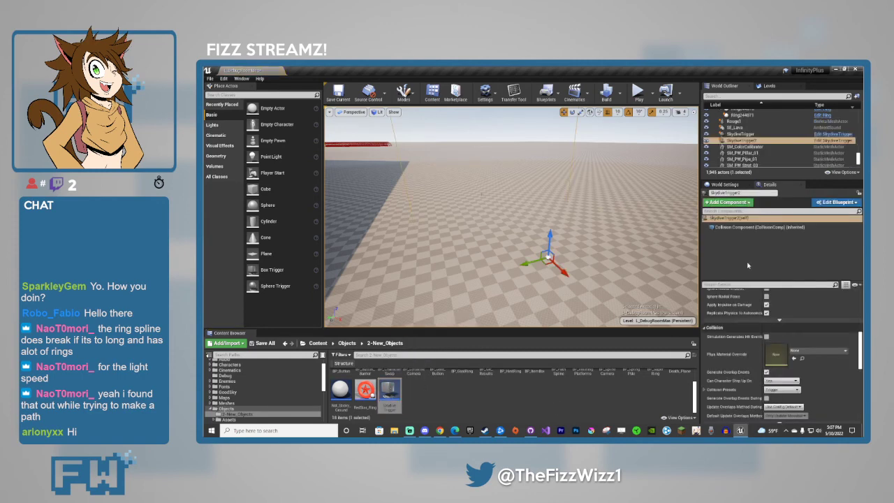
Enlarge the trigger's property area and raise the SkydiveTrigger so its tall box volume hangs above the floor.
{"action": "scroll", "coordinate": [755, 354], "scroll_direction": "up", "scroll_amount": 8}
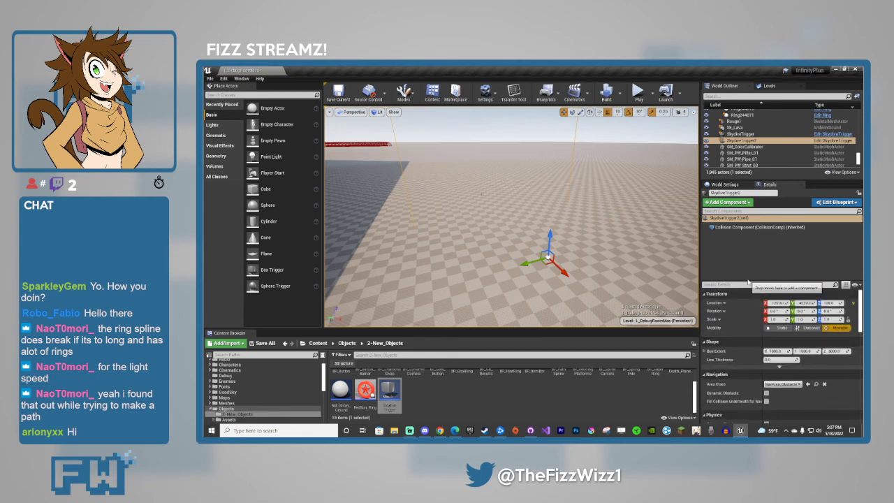
{"action": "left_click_drag", "start_coordinate": [749, 281], "coordinate": [736, 235]}
{"action": "right_click_drag", "start_coordinate": [580, 233], "coordinate": [641, 235]}
{"action": "mouse_move", "coordinate": [517, 262]}
{"action": "right_mouse_down"}
{"action": "mouse_move", "coordinate": [518, 236]}
{"action": "mouse_move", "coordinate": [517, 262]}
{"action": "right_mouse_up"}
{"action": "left_click_drag", "start_coordinate": [494, 272], "coordinate": [611, 141]}
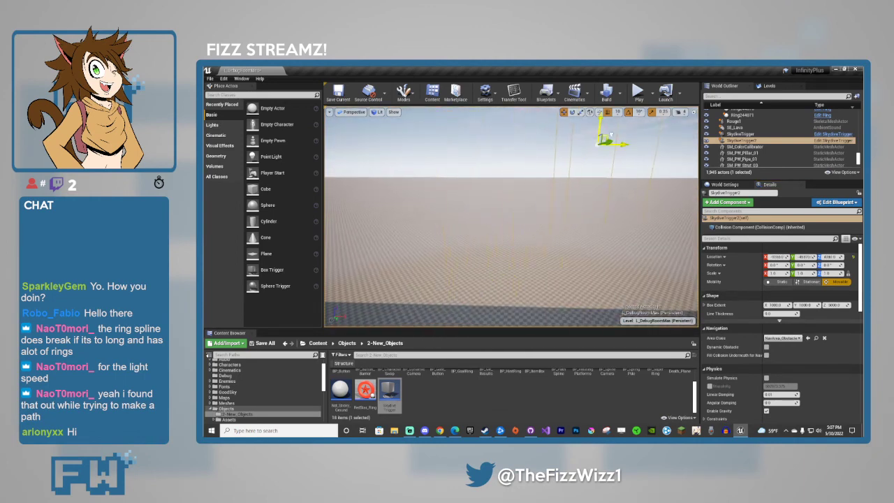
{"action": "key", "text": "f"}
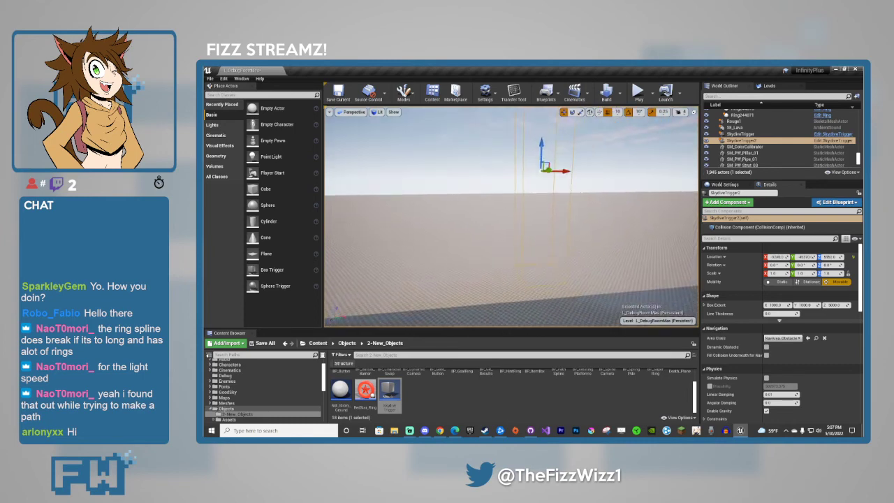
{"action": "left_click_drag", "start_coordinate": [544, 215], "coordinate": [549, 202]}
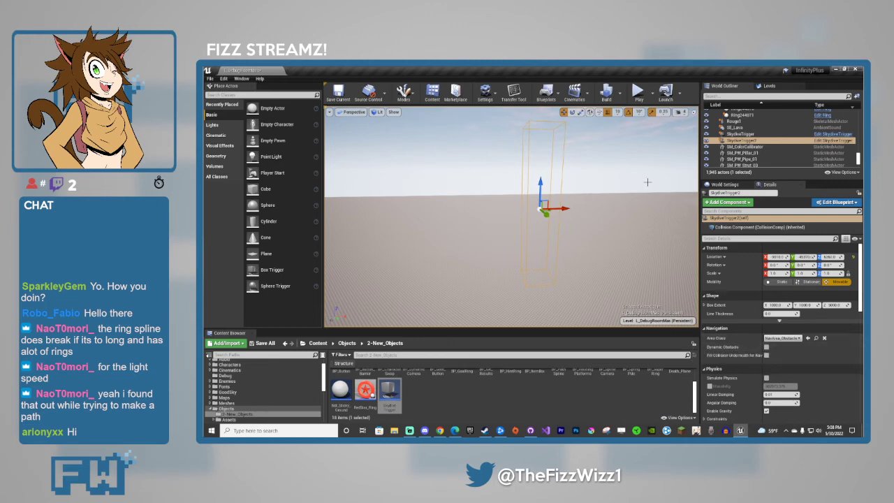
Play-test the level as Sonic with the raised SkydiveTrigger in place, and stop the session.
{"action": "left_click", "coordinate": [640, 100]}
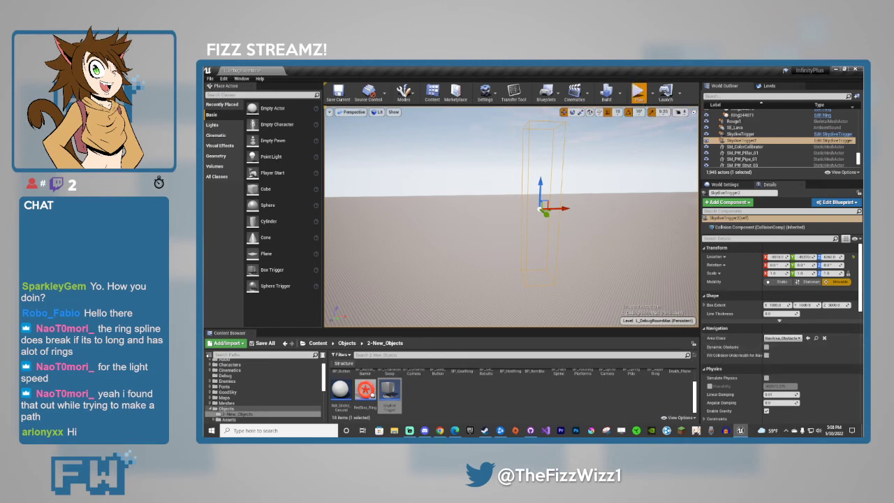
{"action": "left_click", "coordinate": [591, 255]}
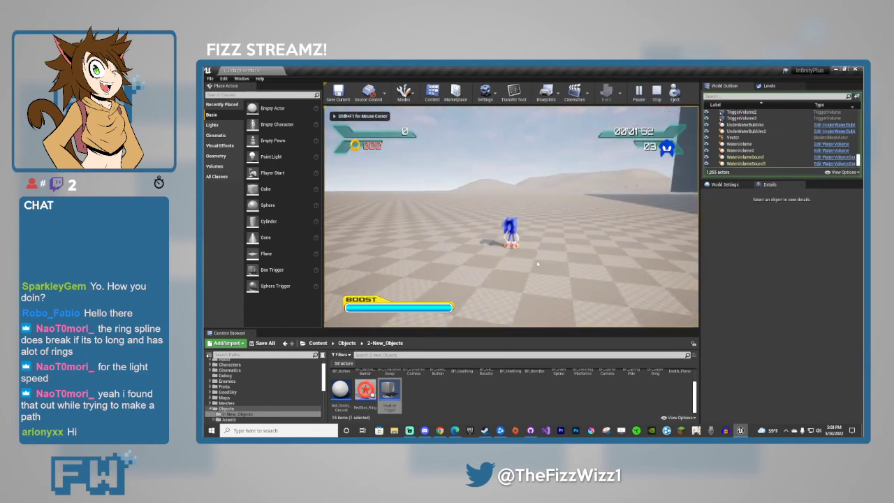
{"action": "key", "text": "Escape"}
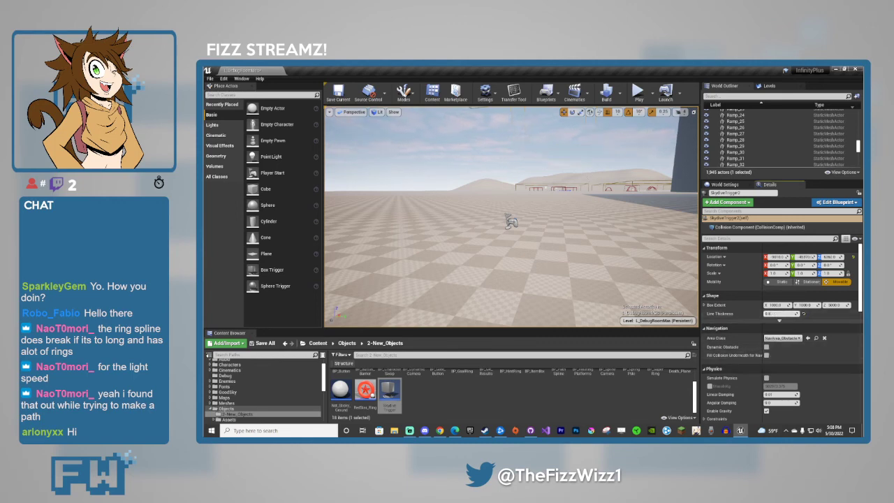
Set the SkydiveTrigger's Line Thickness to about 25 and briefly play-test the level again.
{"action": "left_click_drag", "start_coordinate": [778, 313], "coordinate": [796, 314]}
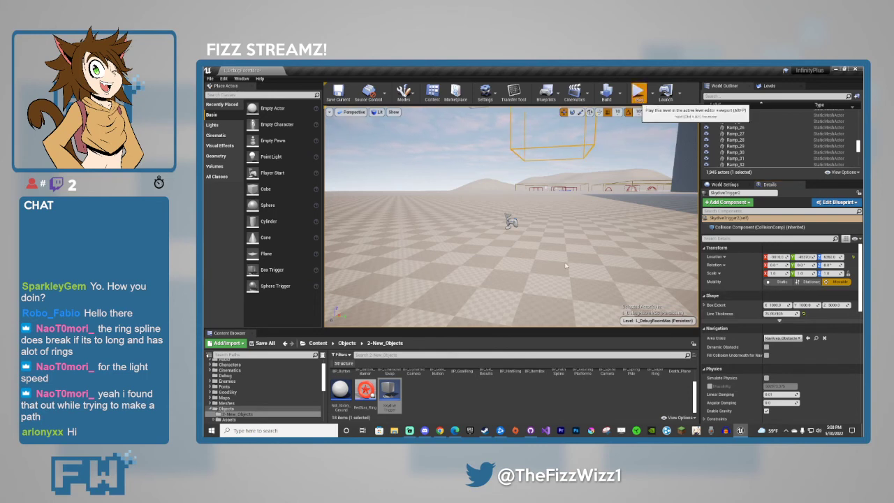
{"action": "key", "text": "alt+p"}
{"action": "key", "text": "Escape"}
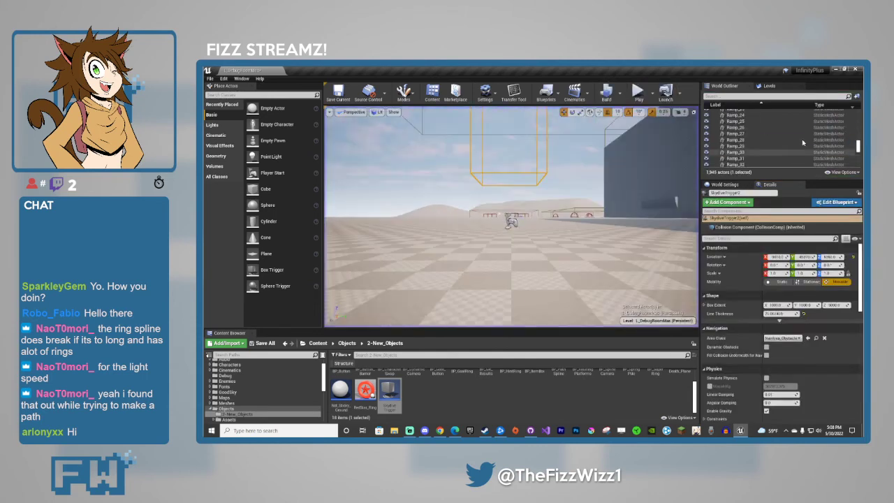
Open the SkydiveTrigger blueprint and inspect its Collision Component's Rendering settings and its Construction Script.
{"action": "left_click", "coordinate": [546, 143]}
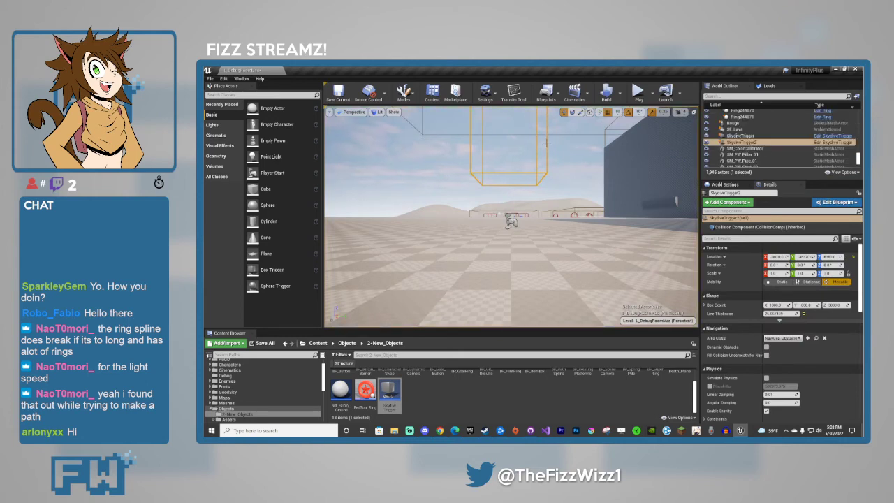
{"action": "left_click", "coordinate": [838, 144]}
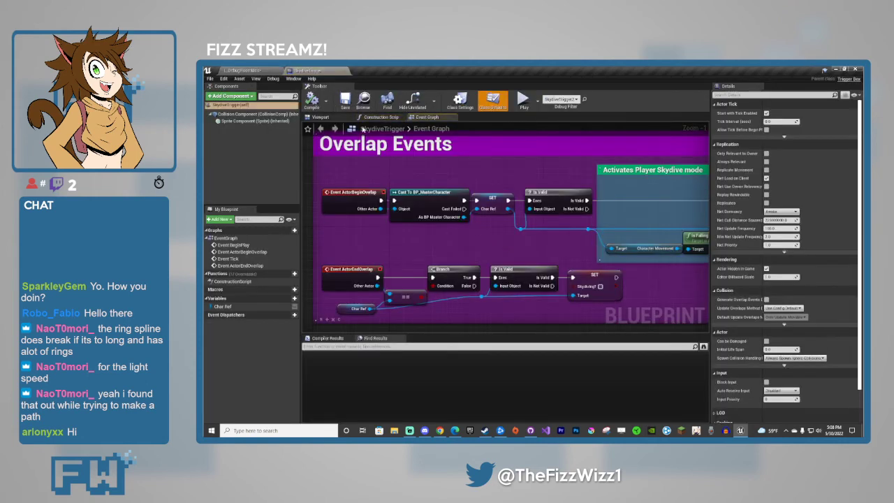
{"action": "left_click", "coordinate": [252, 113]}
{"action": "scroll", "coordinate": [793, 343], "scroll_direction": "down", "scroll_amount": 3}
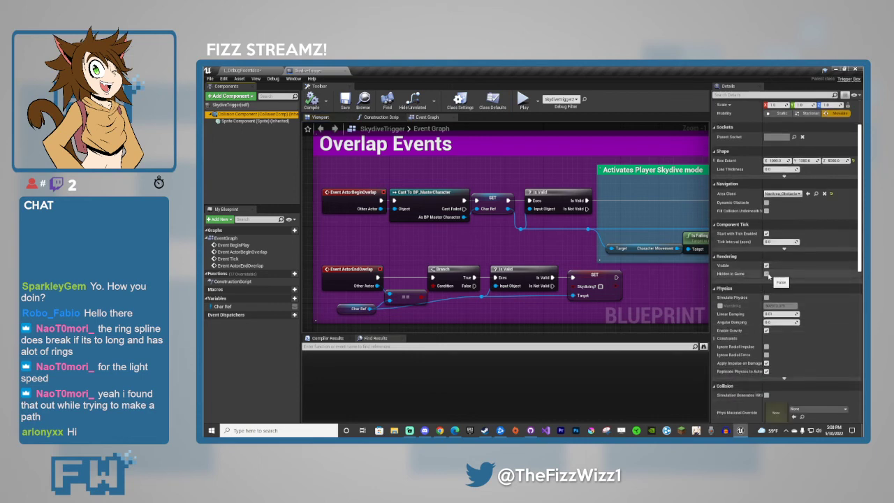
{"action": "left_click", "coordinate": [381, 117]}
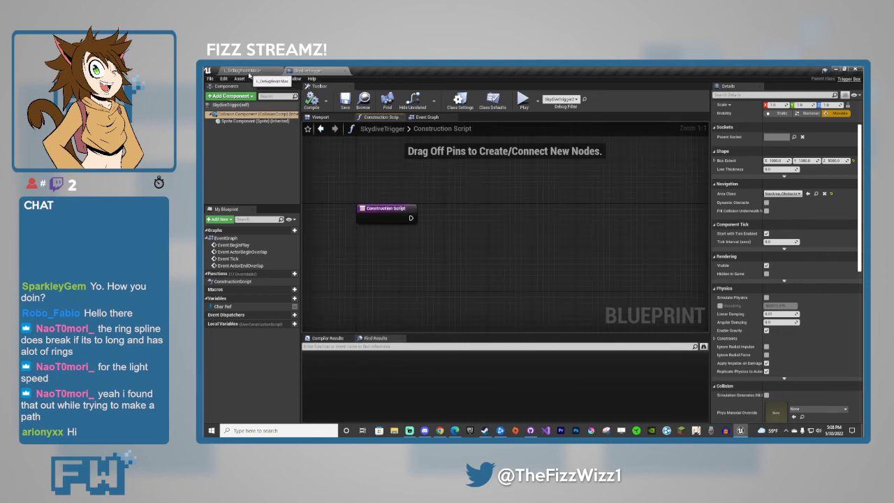
Turn off Actor Hidden In Game in the SkydiveTrigger blueprint's root-level Rendering settings.
{"action": "left_click", "coordinate": [229, 104]}
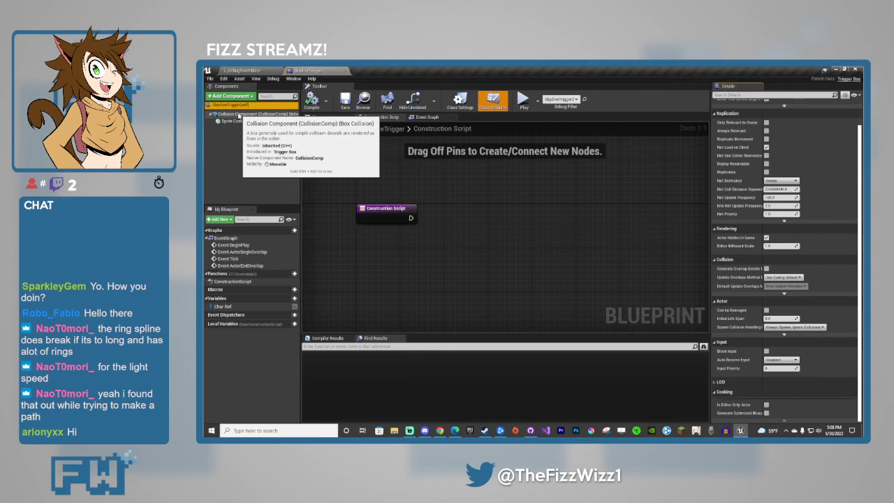
{"action": "scroll", "coordinate": [731, 308], "scroll_direction": "up", "scroll_amount": 2}
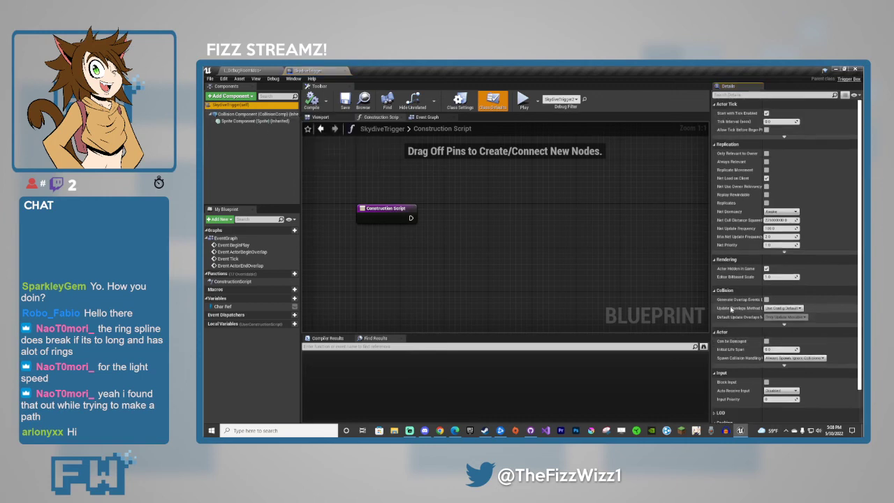
{"action": "left_click", "coordinate": [766, 268]}
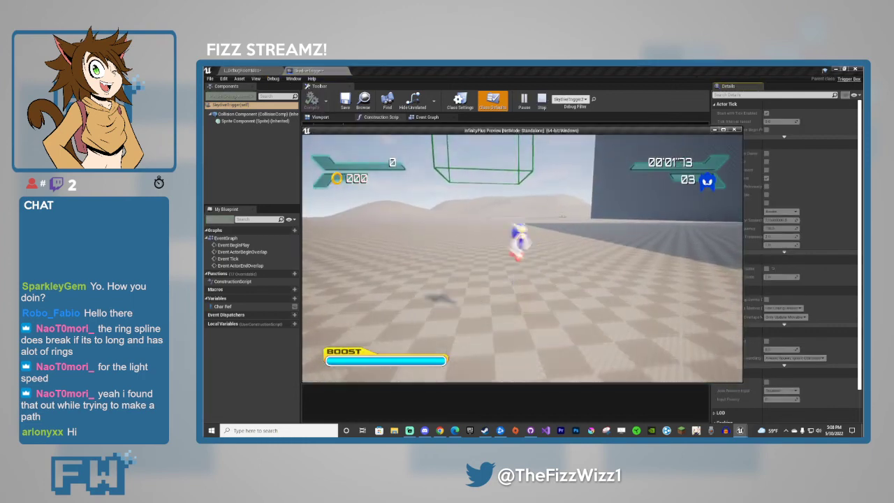
Play-test Sonic around the SkydiveTrigger's outline, stop the session, and close the SkydiveTrigger blueprint.
{"action": "key", "text": "space"}
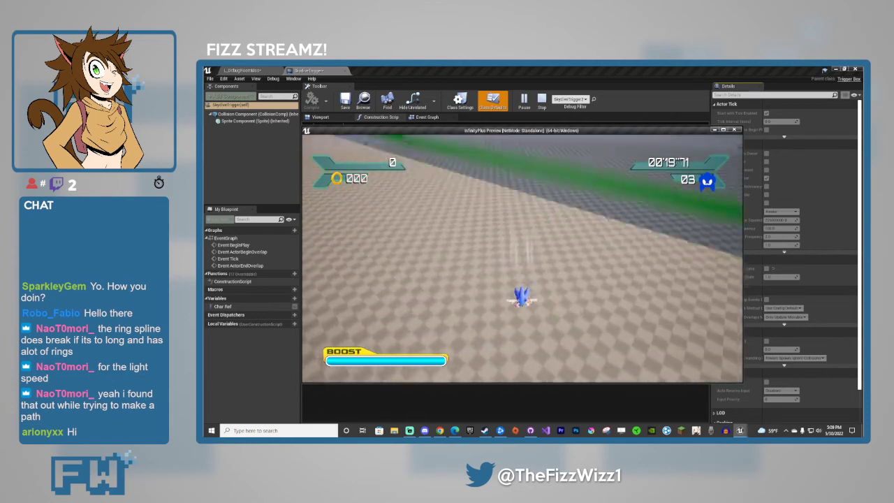
{"action": "key", "text": "Escape"}
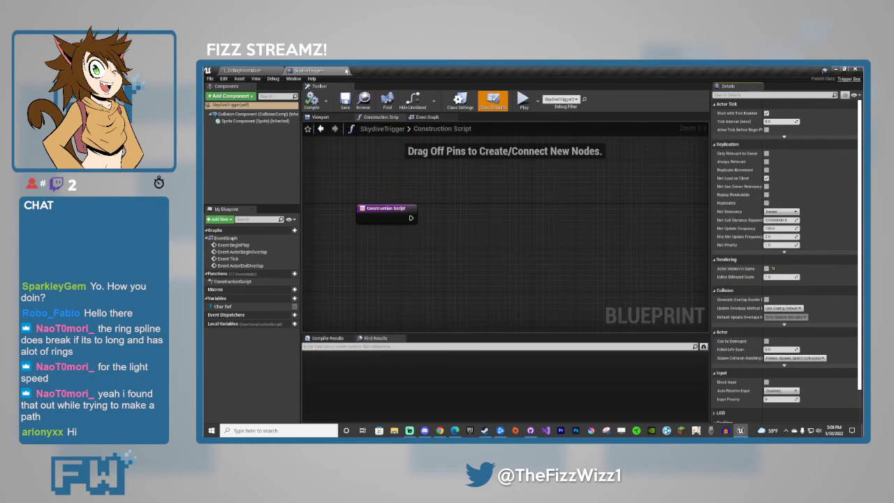
{"action": "left_click", "coordinate": [344, 71]}
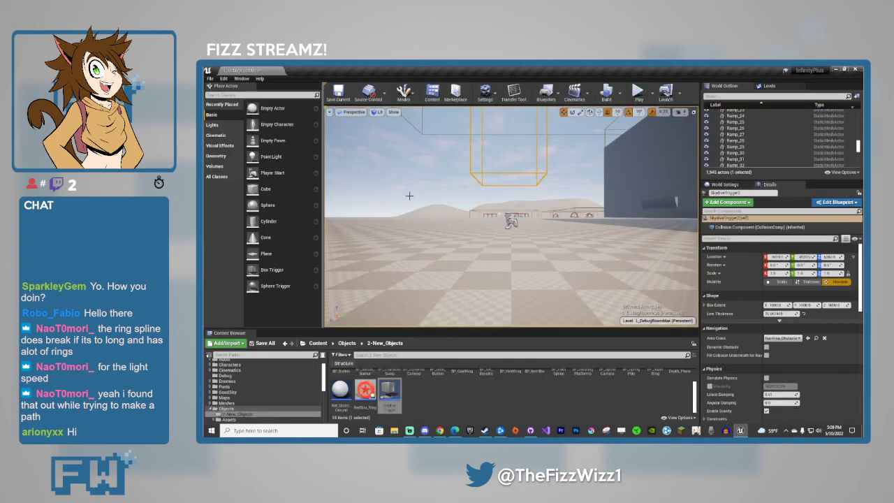
Delete the tall SkydiveTrigger box standing over the open floor from the debug level.
{"action": "left_click", "coordinate": [428, 184]}
{"action": "key", "text": "e"}
{"action": "right_click_drag", "start_coordinate": [427, 184], "coordinate": [427, 180]}
{"action": "key", "text": "w"}
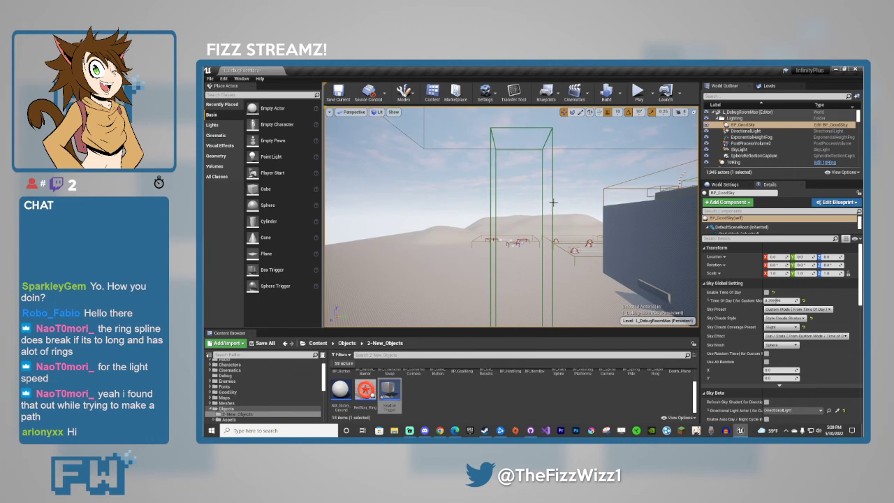
{"action": "left_click", "coordinate": [551, 201]}
{"action": "left_click_drag", "start_coordinate": [518, 244], "coordinate": [513, 199]}
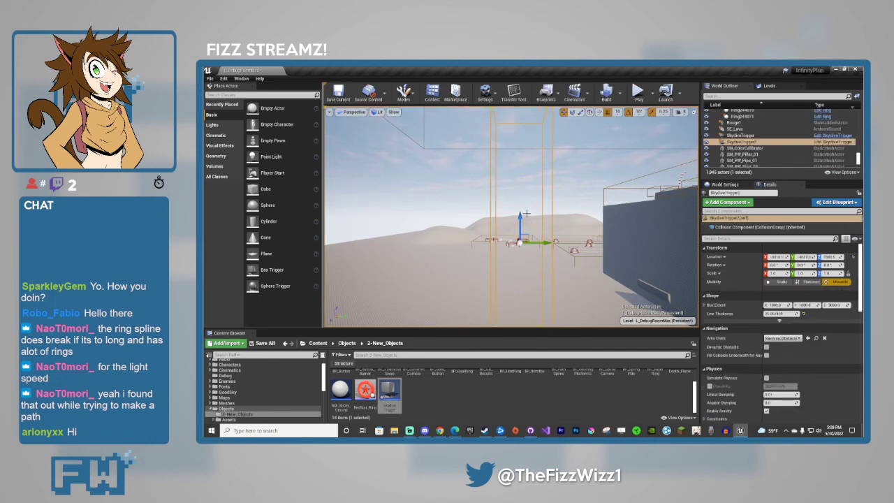
{"action": "right_click_drag", "start_coordinate": [526, 213], "coordinate": [543, 211]}
{"action": "key", "text": "Delete"}
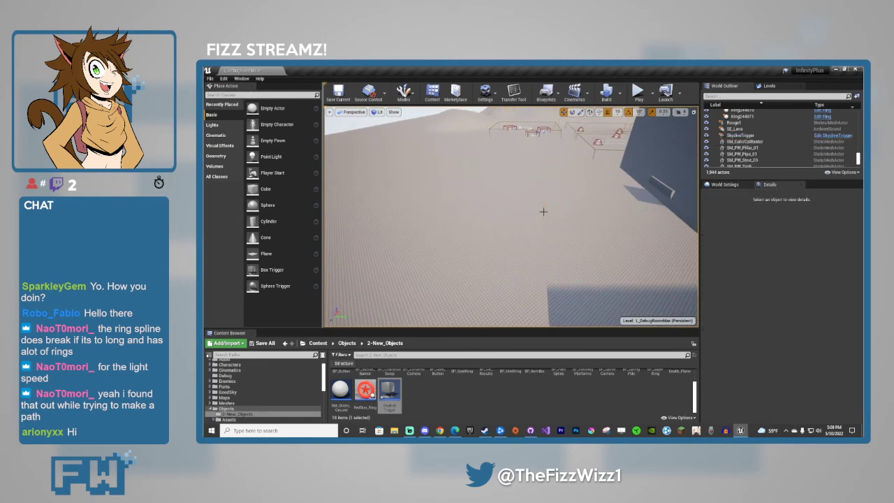
Place a Death_Plane object on the dark checkered floor beside its border with the light floor.
{"action": "right_click_drag", "start_coordinate": [512, 203], "coordinate": [517, 176]}
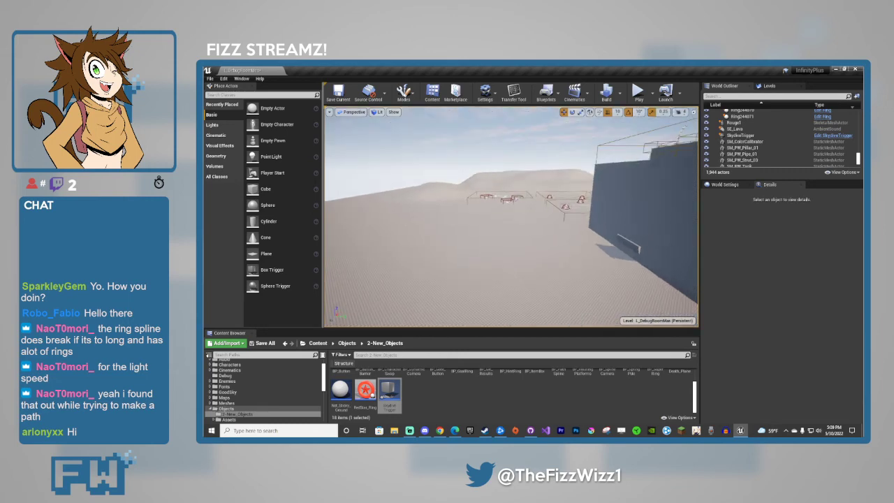
{"action": "left_click", "coordinate": [497, 143]}
{"action": "right_click_drag", "start_coordinate": [530, 221], "coordinate": [543, 249]}
{"action": "key", "text": "w"}
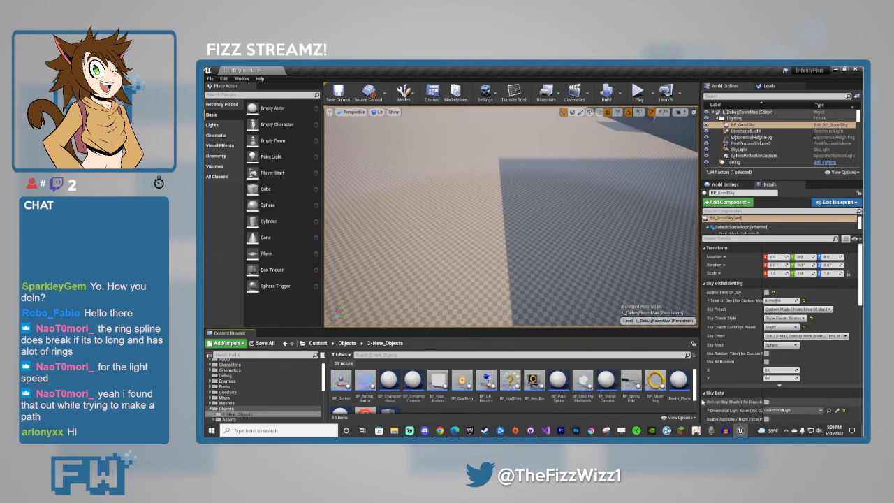
{"action": "left_click_drag", "start_coordinate": [676, 389], "coordinate": [529, 279]}
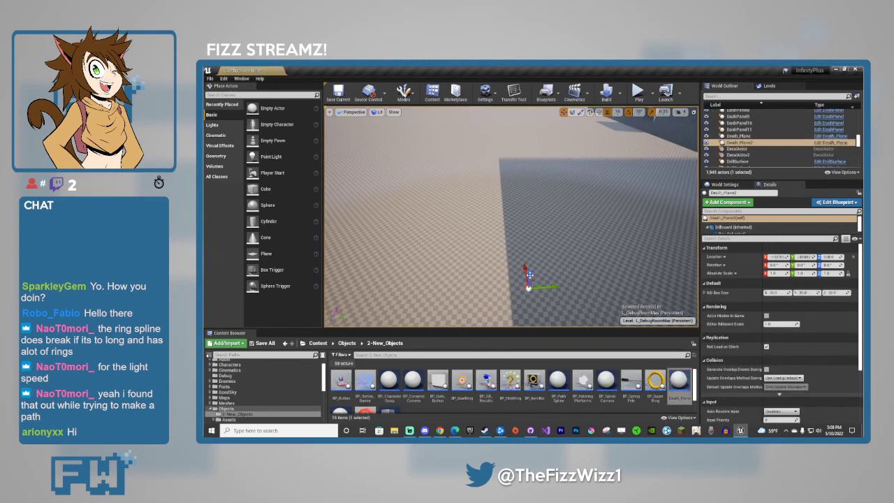
Enlarge the new Death_Plane's Kill Box Size on all three axes so it covers a wide floor area.
{"action": "key", "text": "w"}
{"action": "mouse_move", "coordinate": [593, 303]}
{"action": "right_mouse_down"}
{"action": "mouse_move", "coordinate": [597, 320]}
{"action": "mouse_move", "coordinate": [595, 294]}
{"action": "mouse_move", "coordinate": [590, 318]}
{"action": "right_mouse_up"}
{"action": "key", "text": "s"}
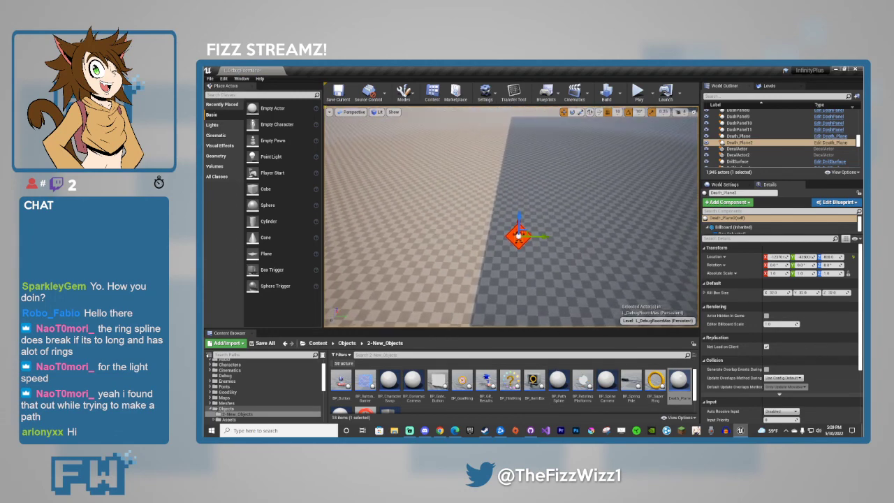
{"action": "left_click_drag", "start_coordinate": [774, 293], "coordinate": [847, 293]}
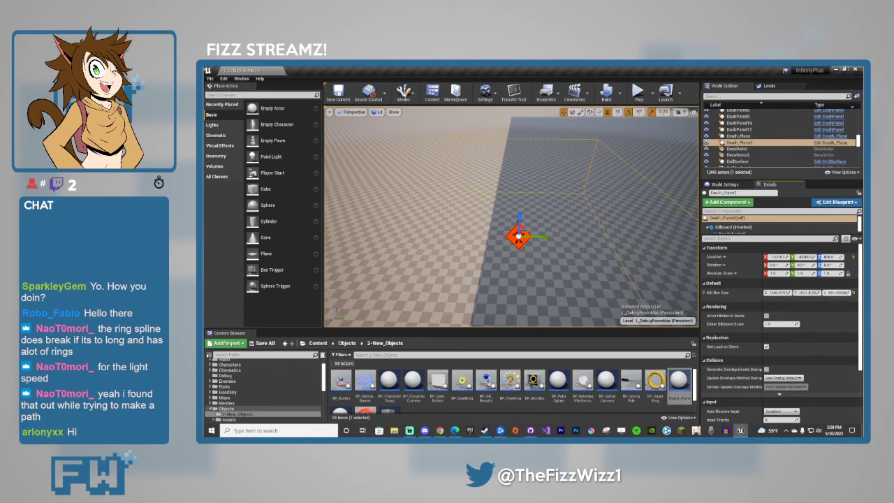
Play-test the level by running Sonic into the Death_Plane's kill box, and stop the session.
{"action": "left_click", "coordinate": [638, 92]}
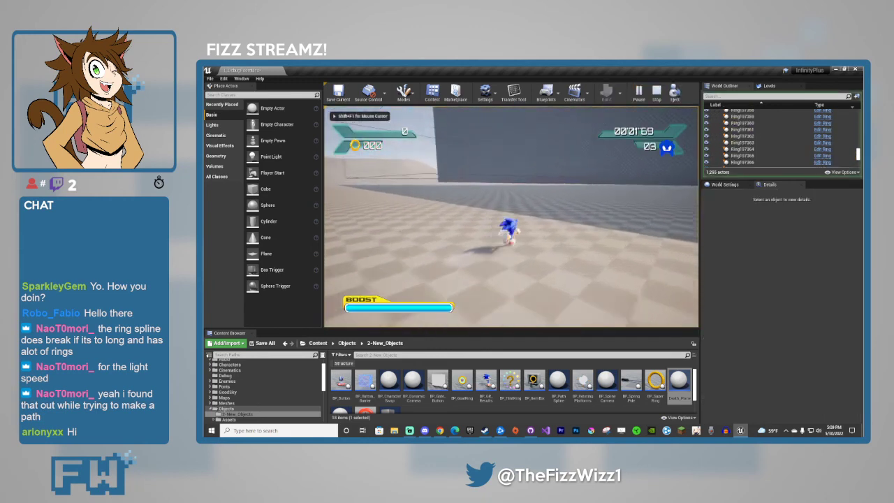
{"action": "key", "text": "space"}
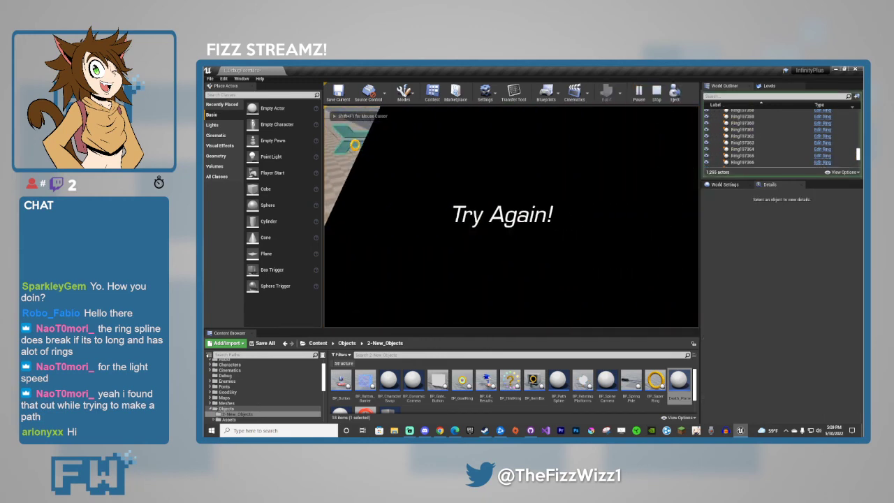
{"action": "key", "text": "Escape"}
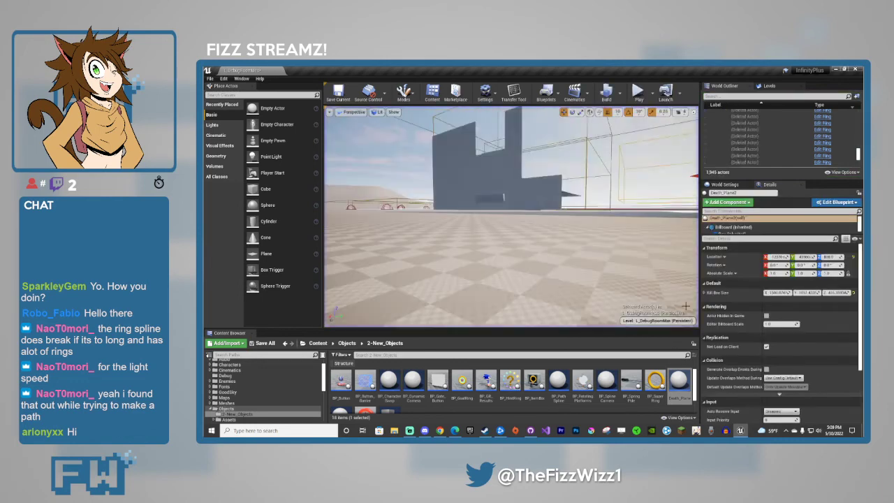